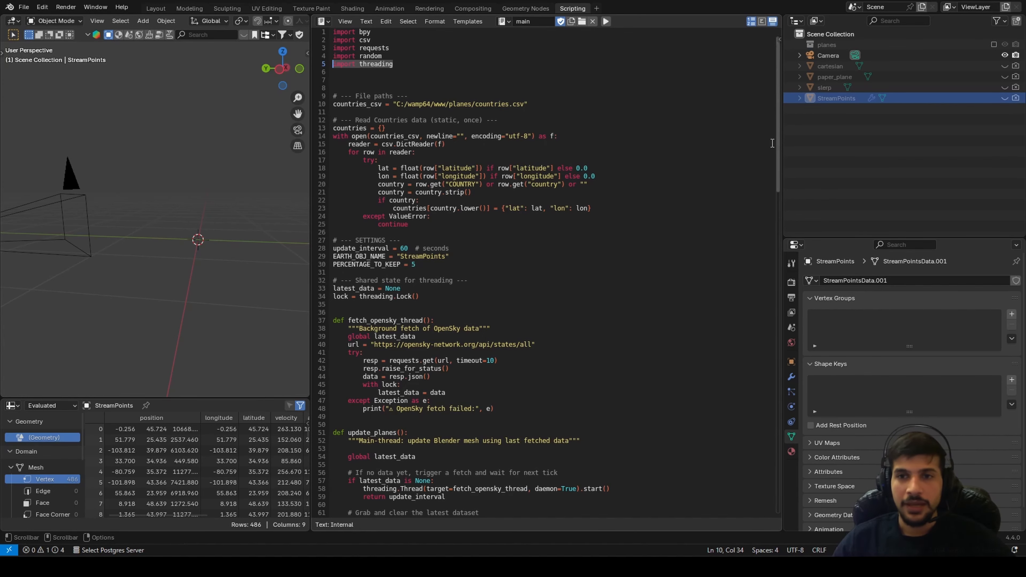
Read through the main script, covering the country data, settings, OpenSky fetch, plane update and mesh attribute code
drag(779, 146, 800, 67)
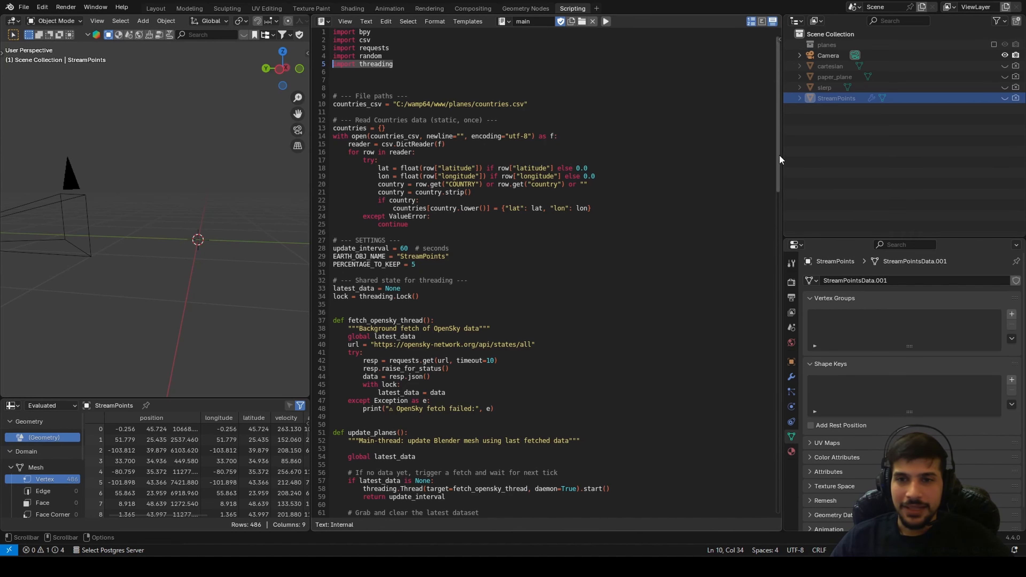
mouse_move(778, 155)
mouse_down()
mouse_move(765, 397)
mouse_move(765, 159)
mouse_up()
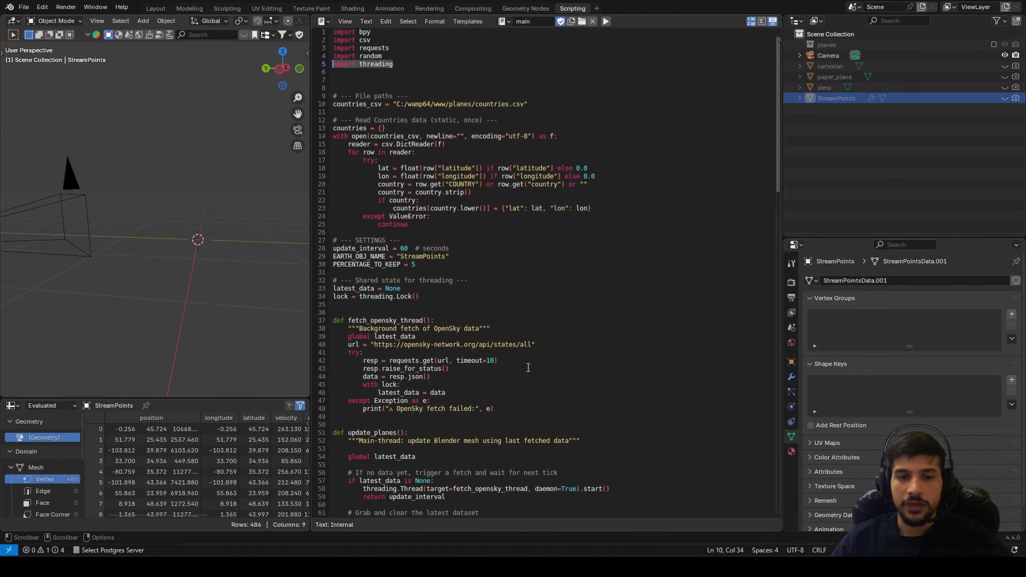
scroll(577, 309, down, 5)
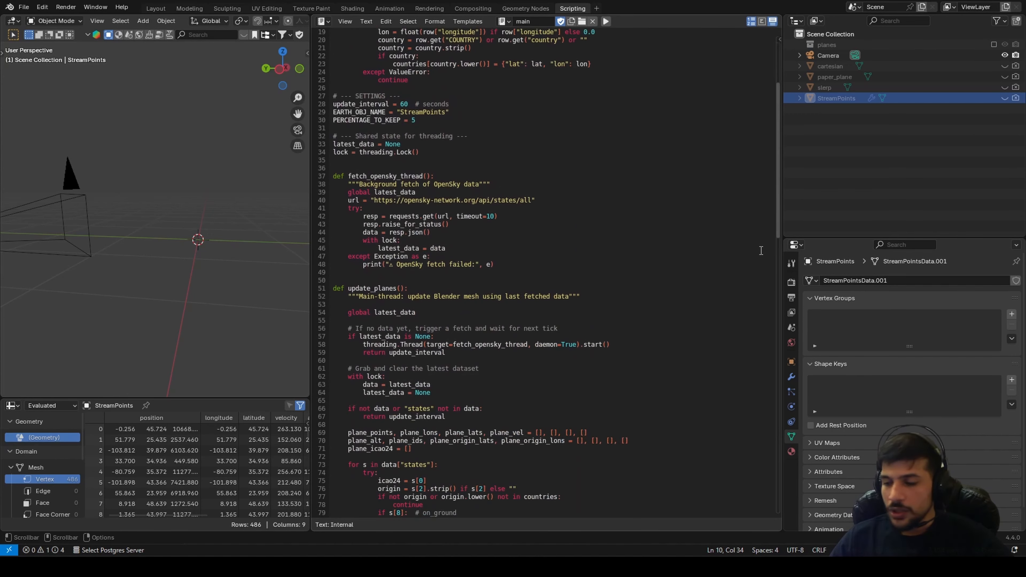
scroll(761, 251, down, 6)
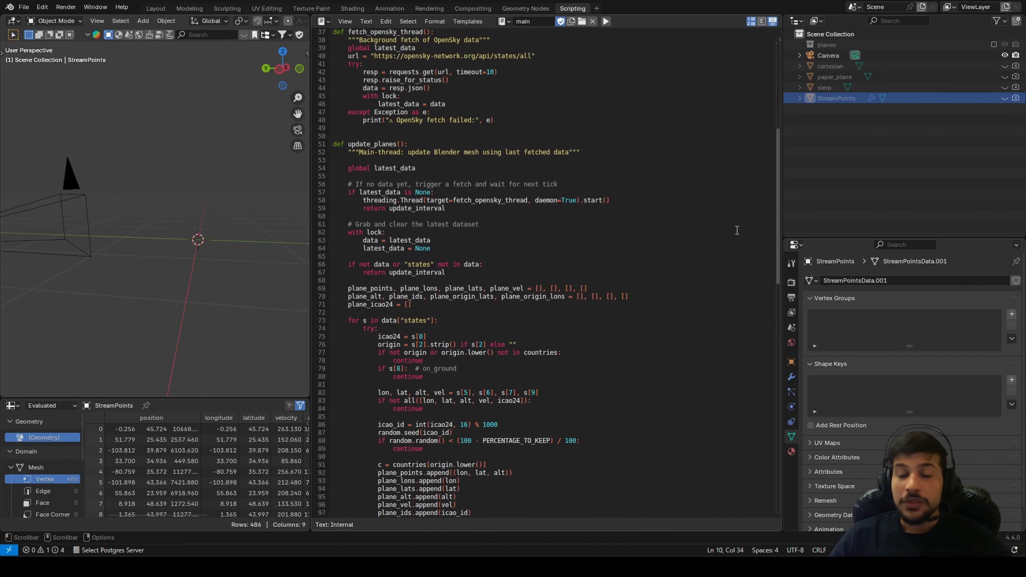
scroll(736, 230, down, 9)
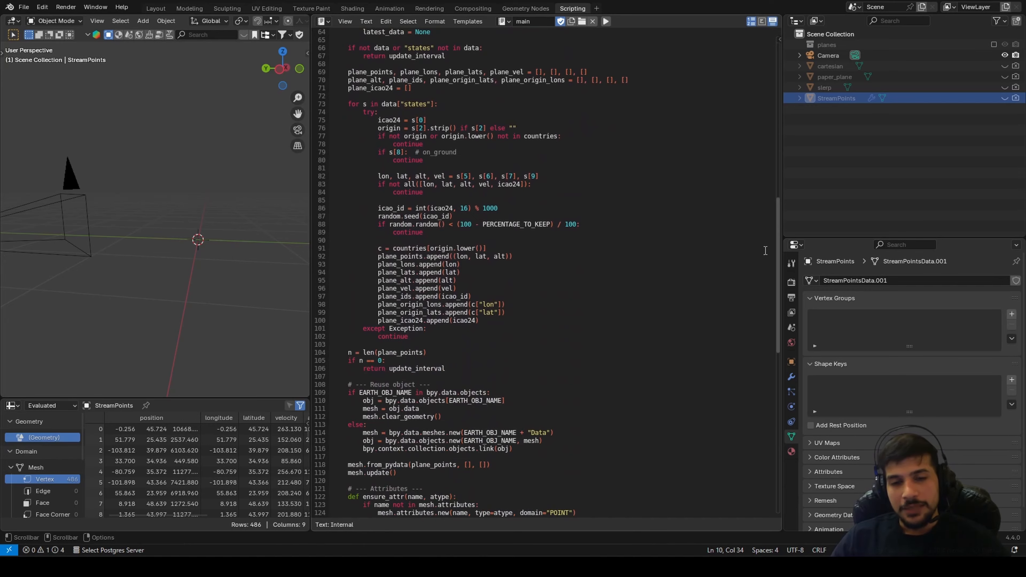
scroll(777, 261, down, 12)
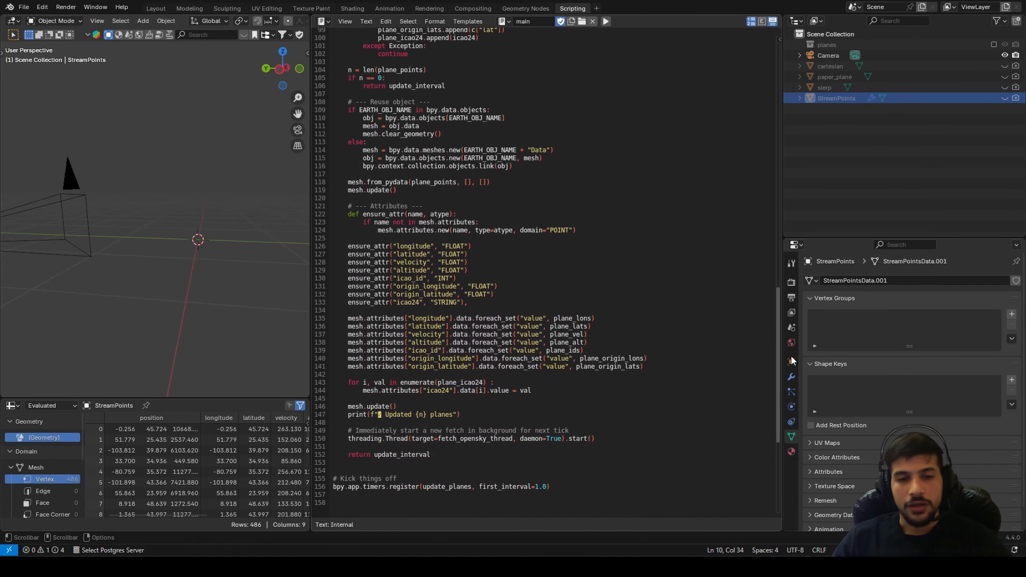
drag(792, 356, 823, 317)
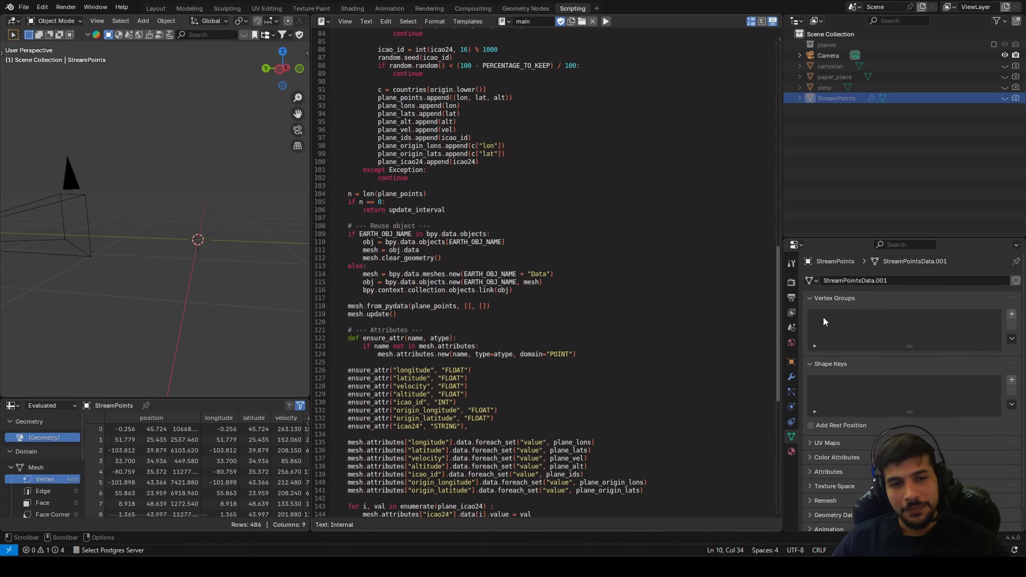
scroll(525, 259, up, 20)
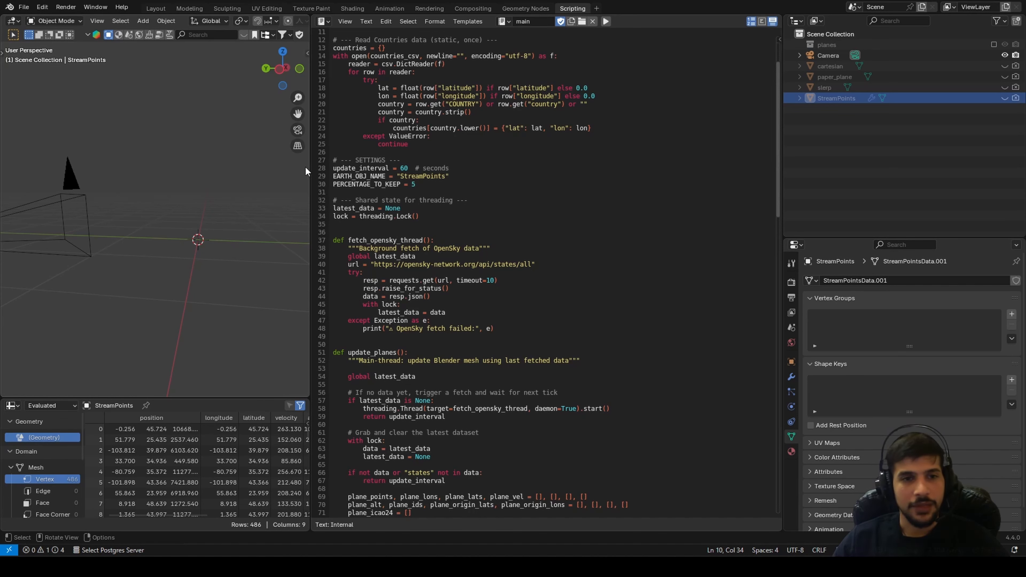
Widen the 3D viewport and the spreadsheet below it by narrowing the text editor
drag(310, 167, 540, 235)
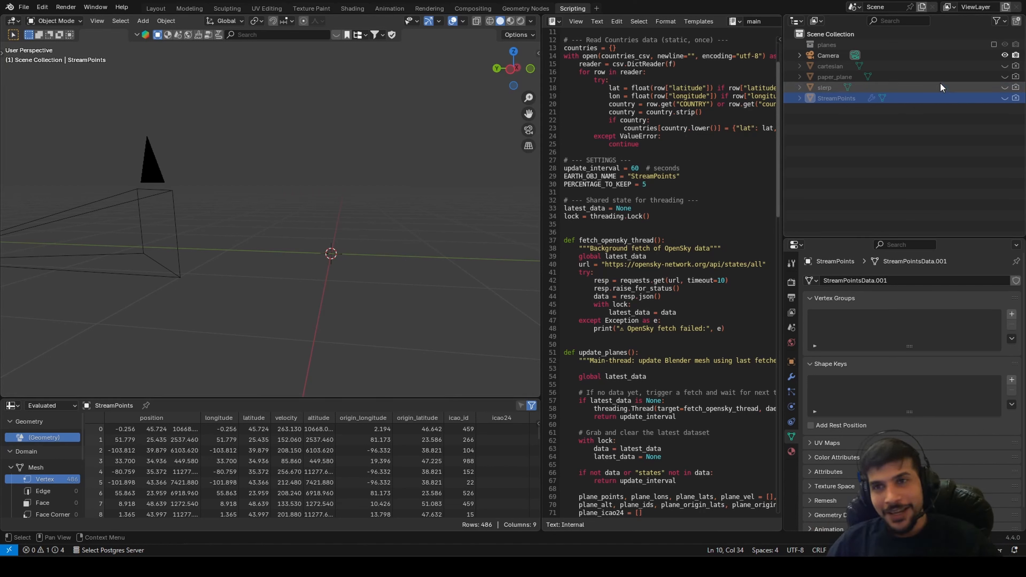
Switch to Visual Studio Code and review the whole planes_api.py script
click(964, 8)
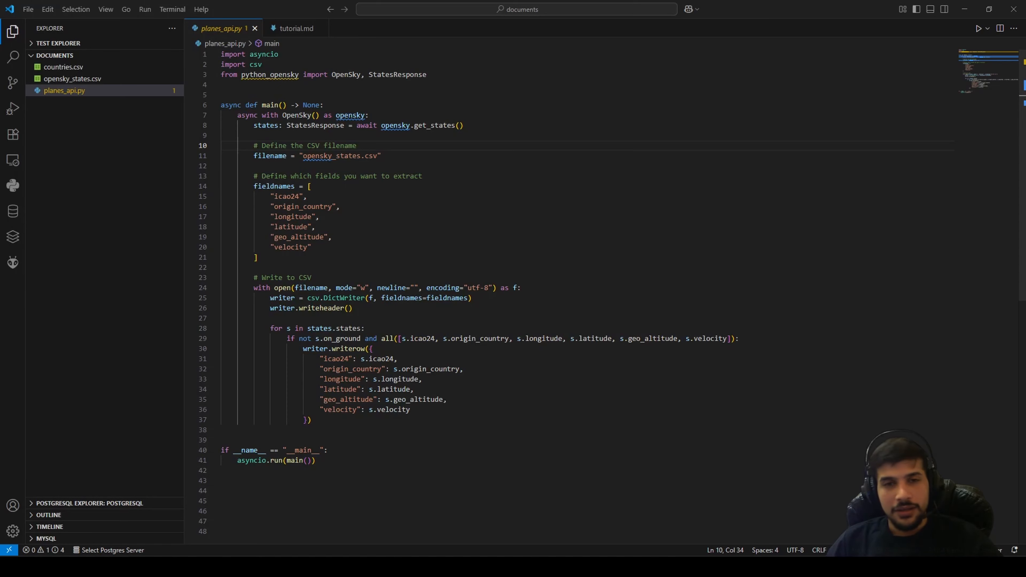
click(1012, 217)
scroll(288, 149, up, 4)
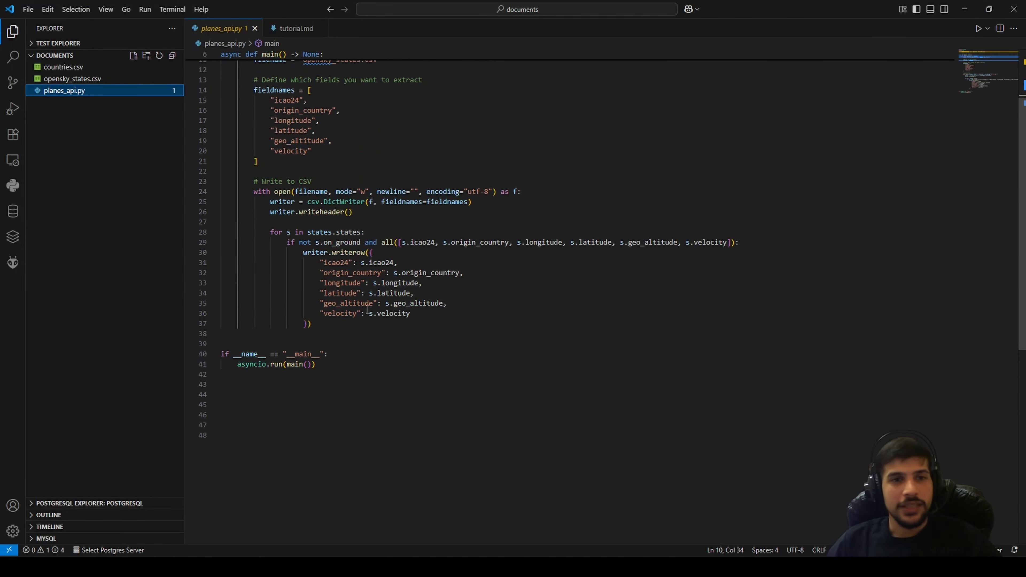
scroll(367, 310, up, 3)
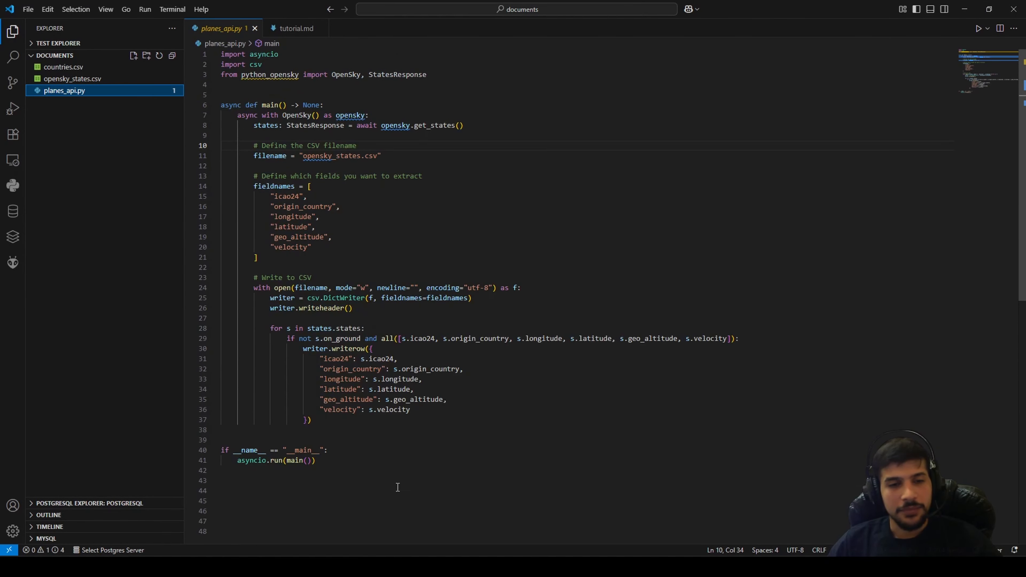
drag(398, 487, 222, 53)
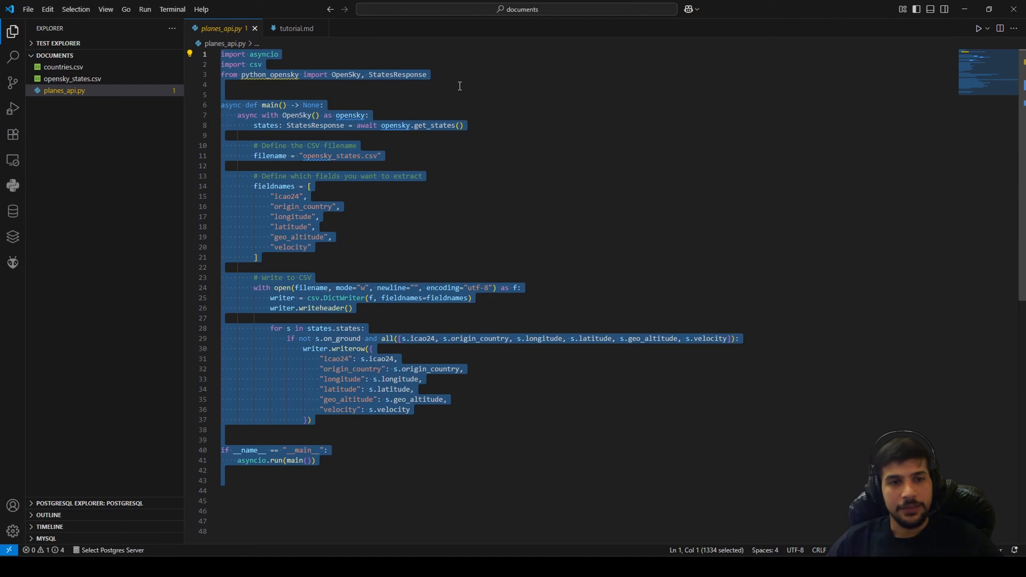
click(680, 114)
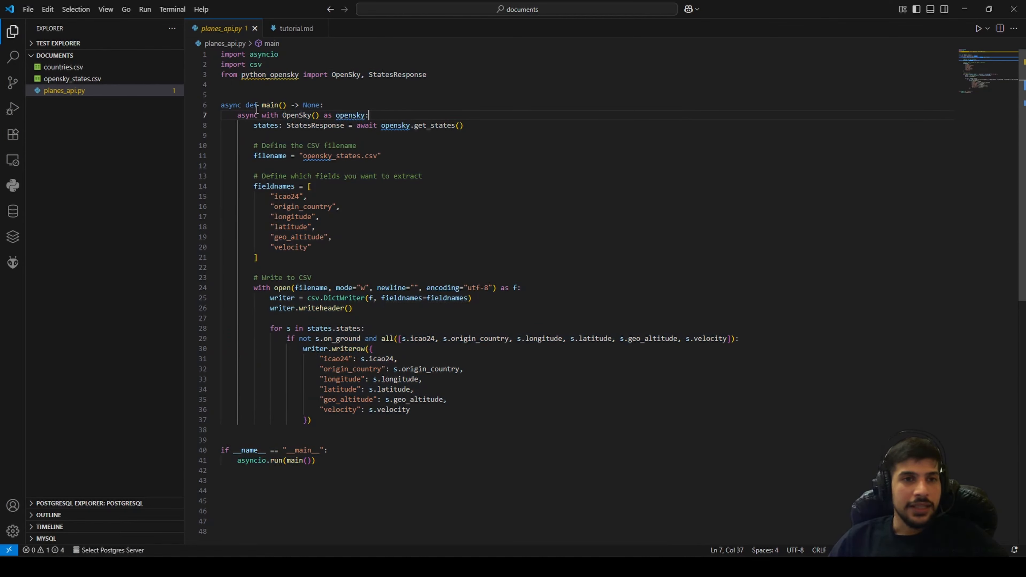
Highlight the python_opensky module name and the entries of the fieldnames list in planes_api.py
drag(242, 74, 300, 75)
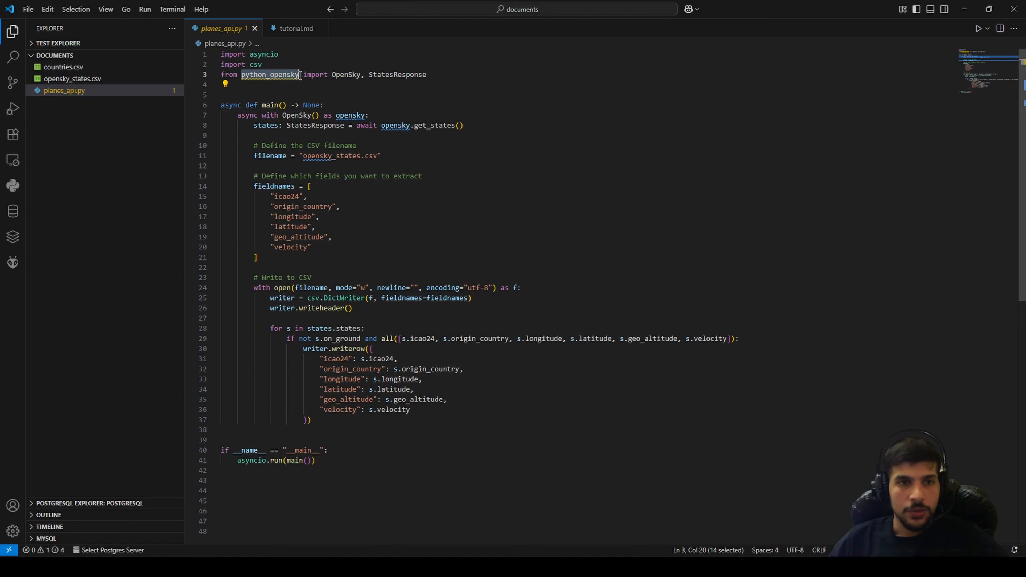
drag(322, 244, 224, 199)
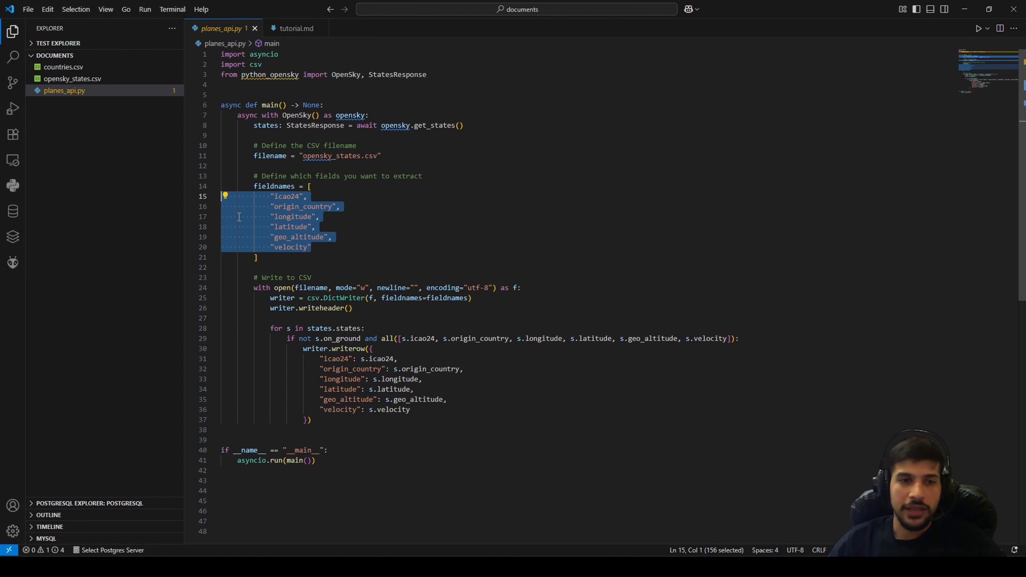
drag(389, 257, 213, 218)
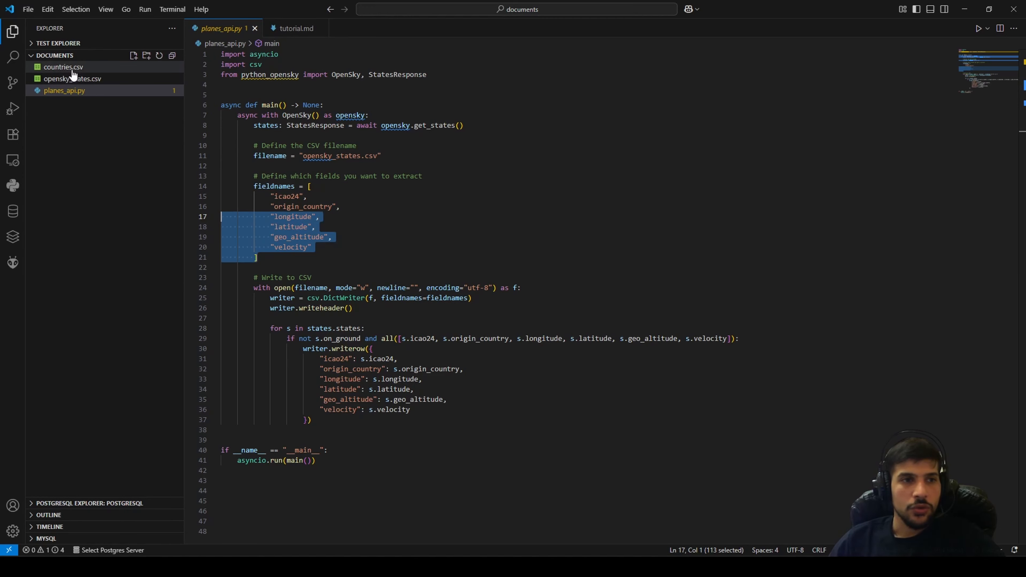
Open opensky_states.csv and highlight its header row of column names
click(69, 79)
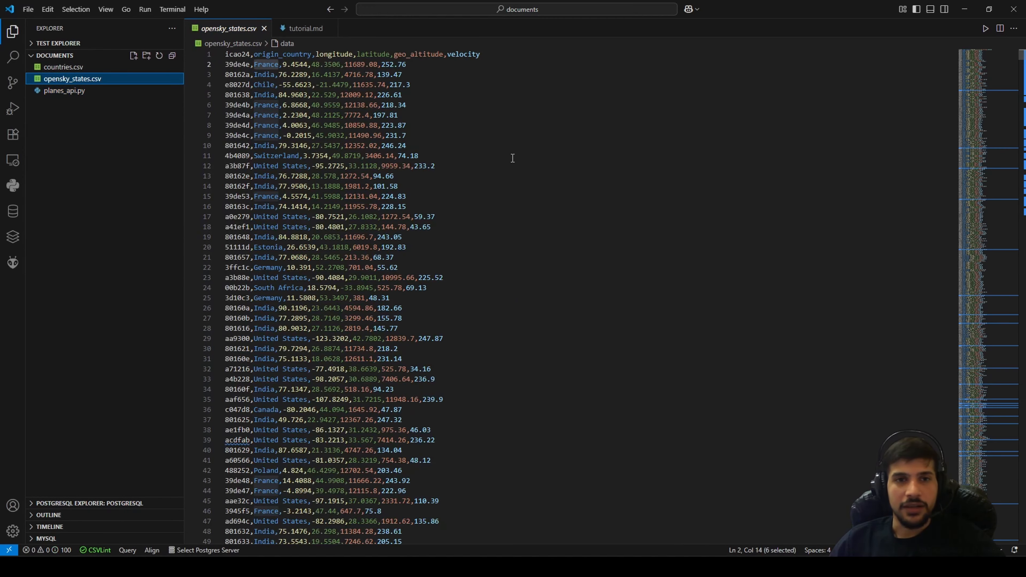
drag(496, 59, 202, 50)
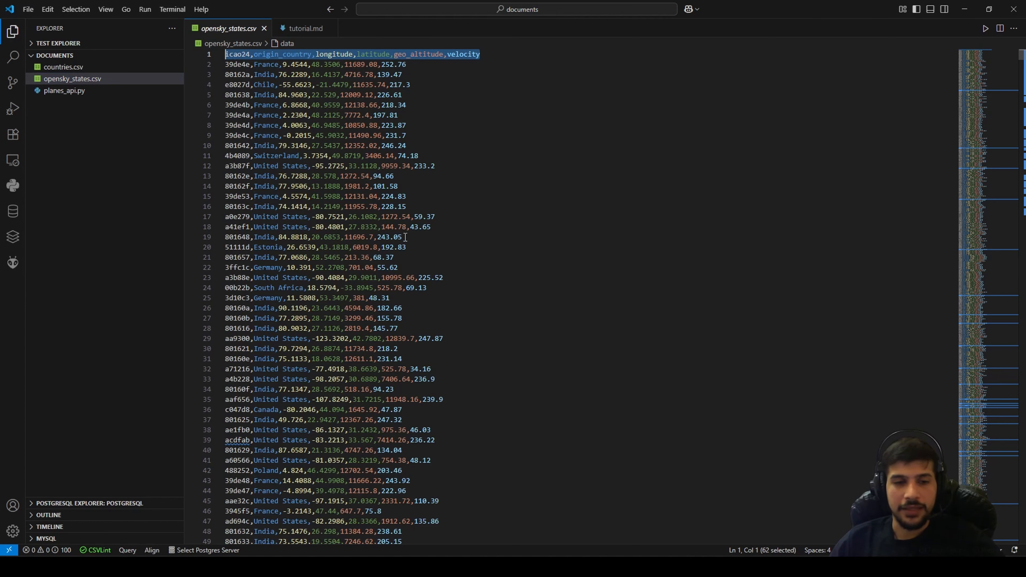
click(507, 57)
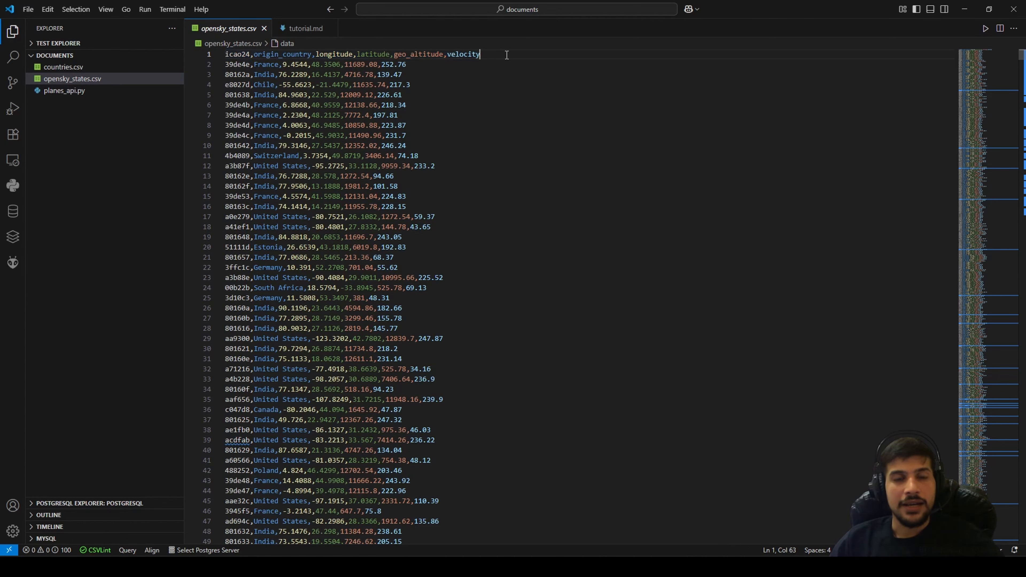
key(shift+Home)
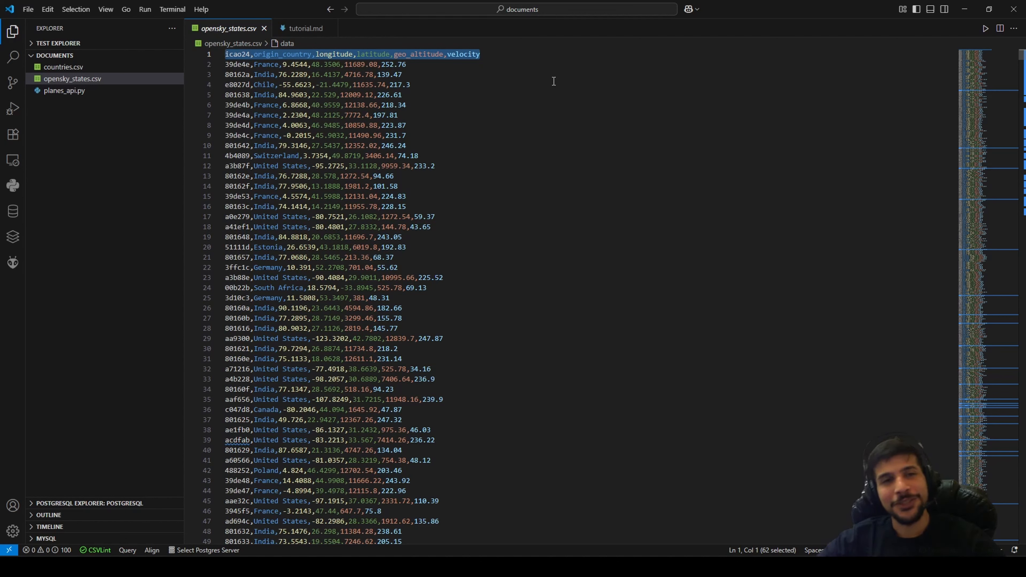
Examine the icao24 column name and the first record's aircraft identifier and origin country, France
click(308, 84)
drag(226, 56, 250, 55)
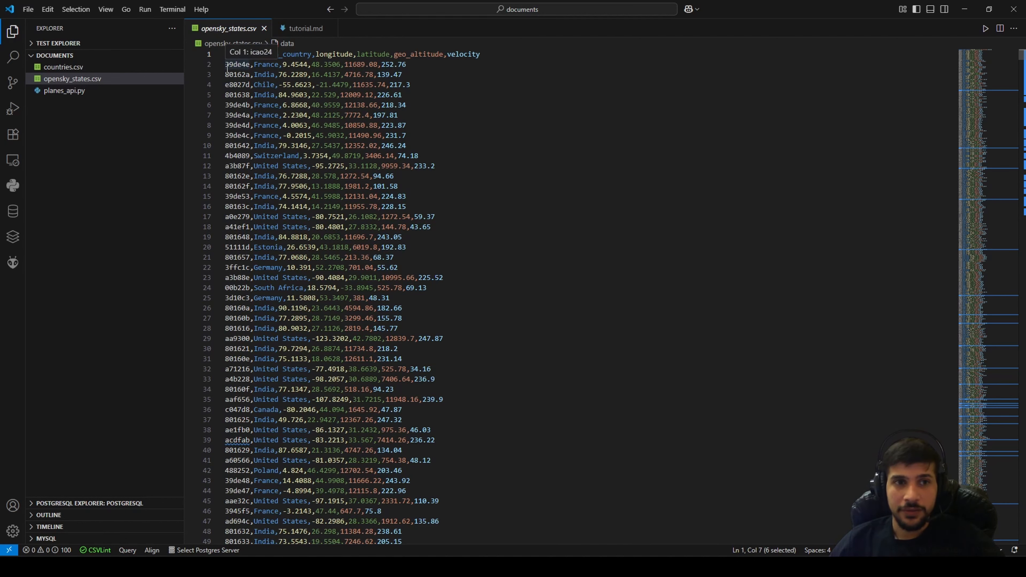
drag(226, 65, 246, 64)
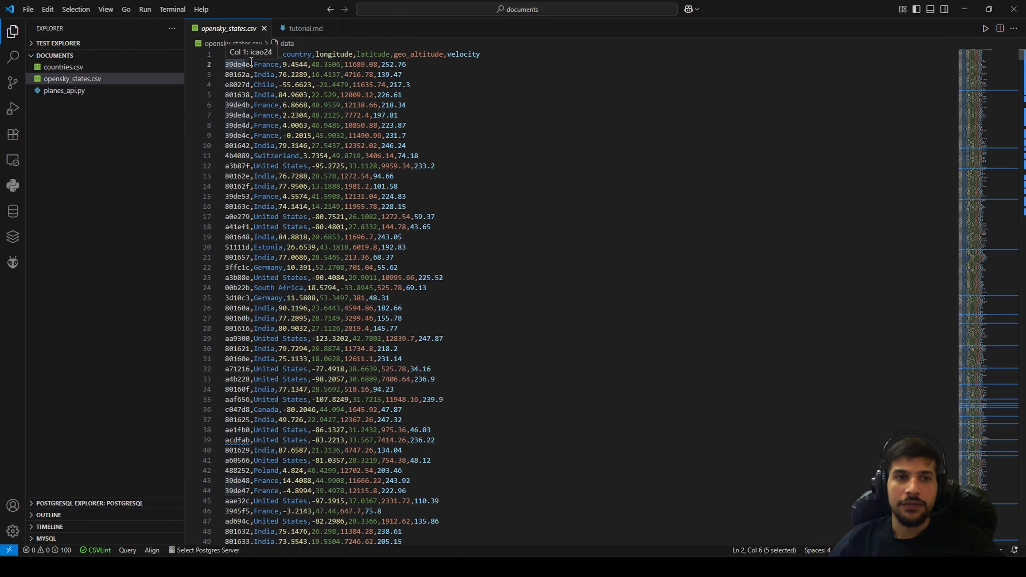
drag(254, 65, 279, 65)
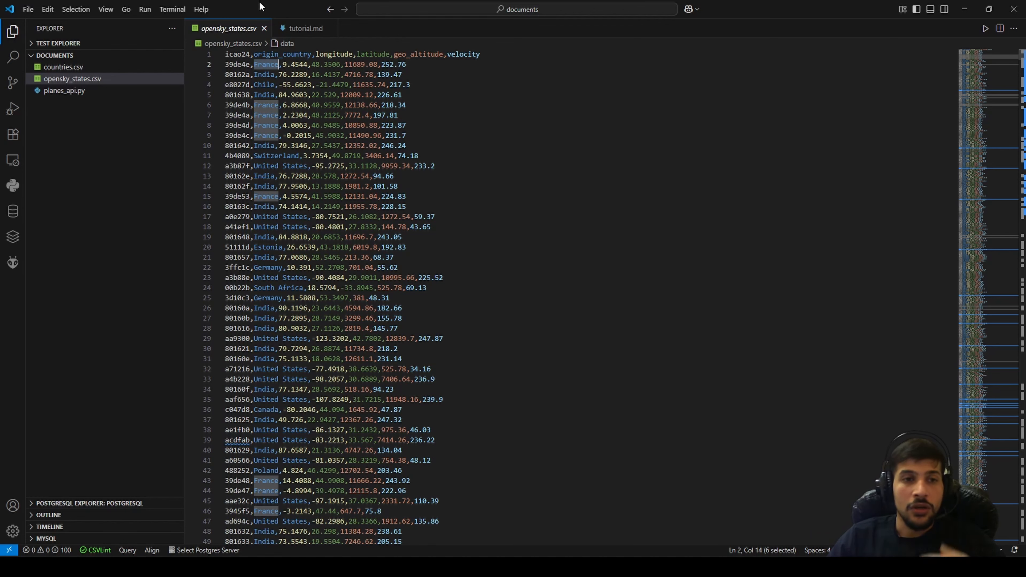
click(256, 65)
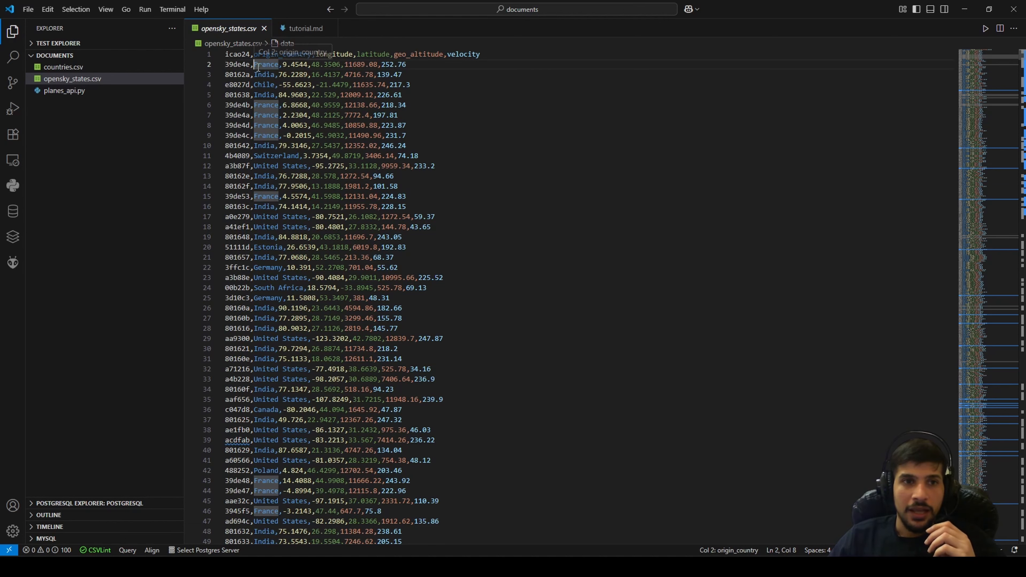
Open countries.csv and examine its longitude, latitude and COUNTRY columns and a few country rows
click(100, 67)
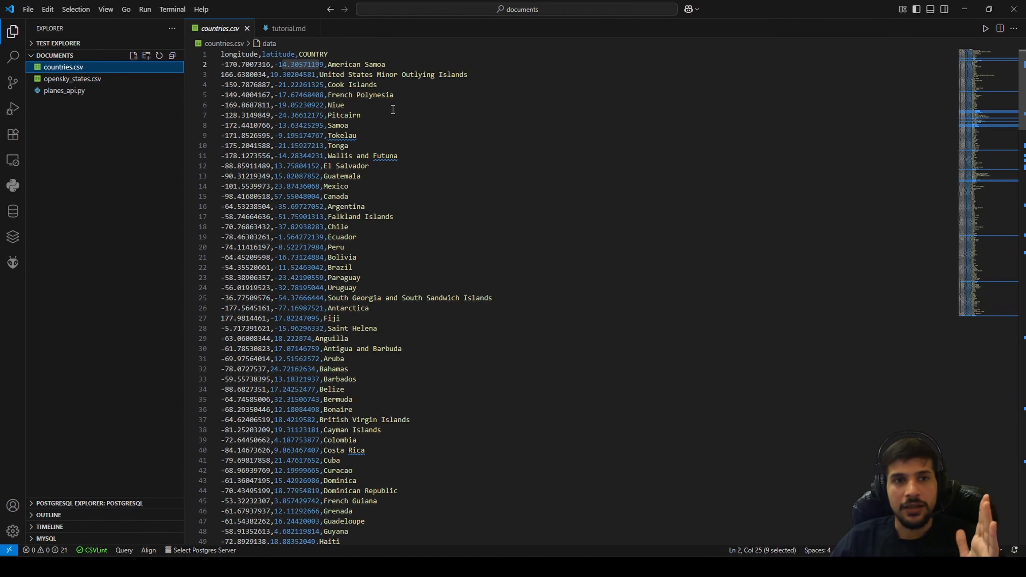
click(318, 52)
click(275, 54)
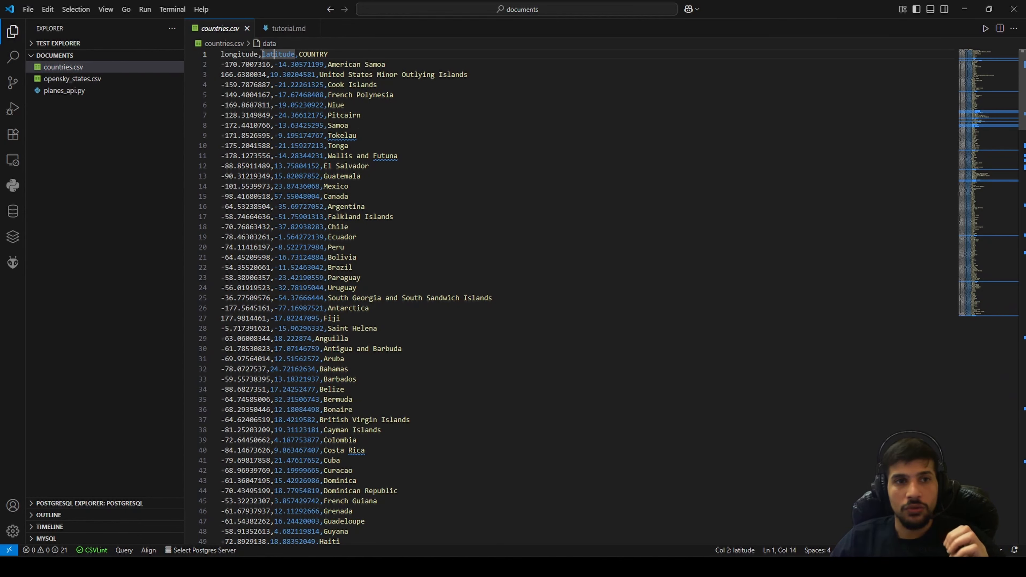
click(256, 55)
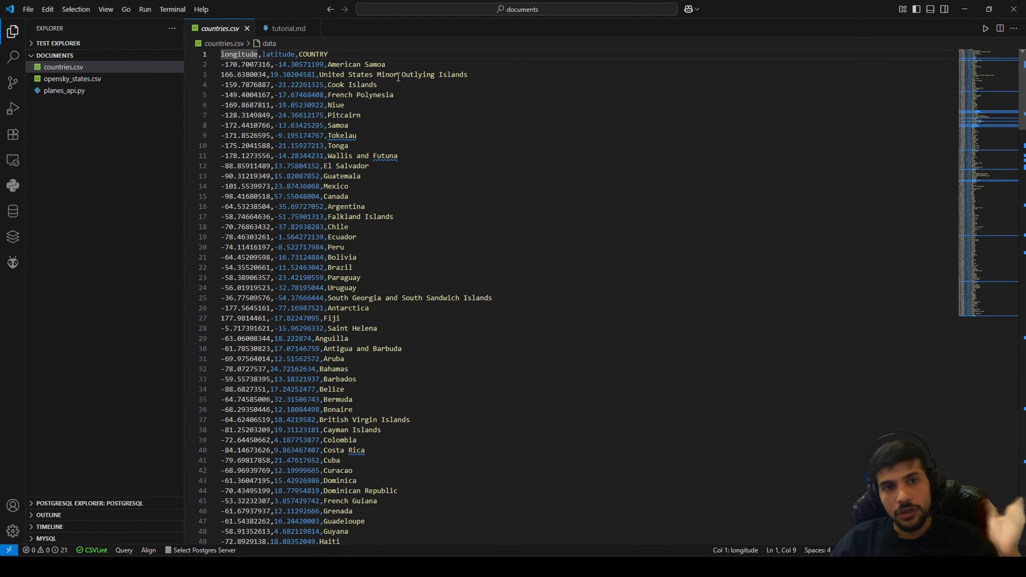
drag(387, 64, 328, 65)
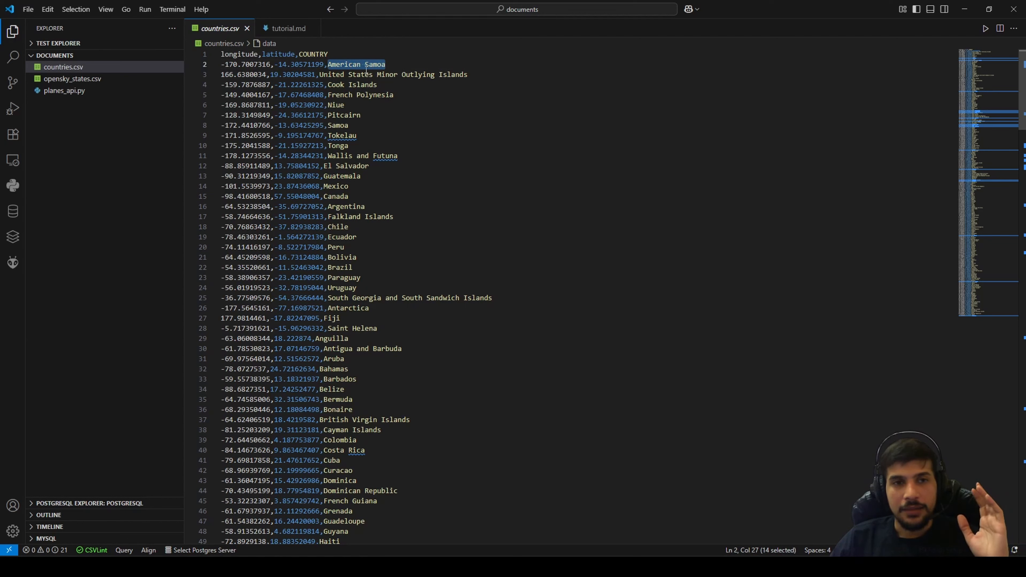
drag(357, 257, 319, 246)
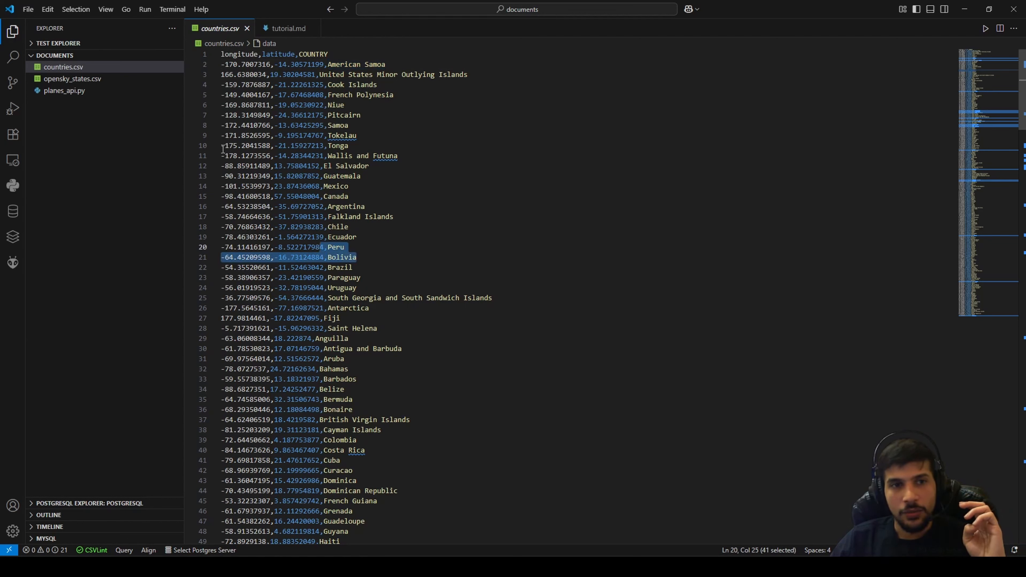
drag(327, 145, 221, 145)
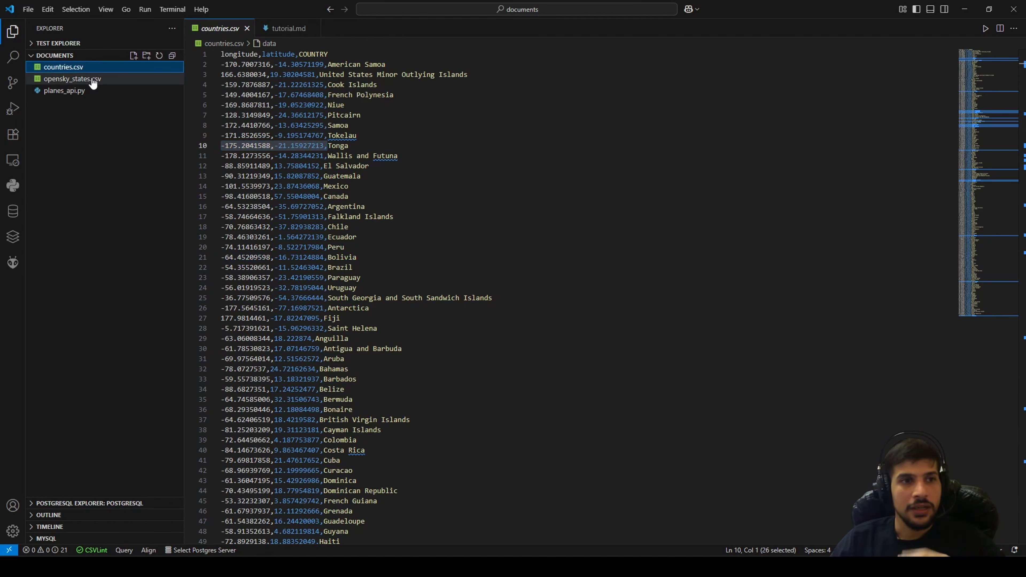
Examine the longitude, latitude and geo_altitude headers in opensky_states.csv and switch back to Blender
click(81, 79)
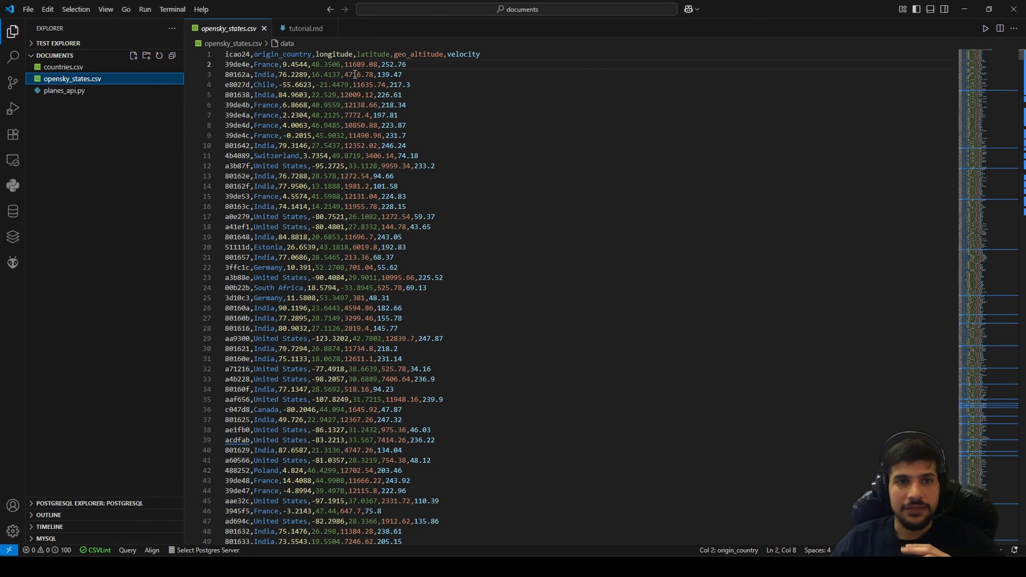
click(331, 53)
click(369, 54)
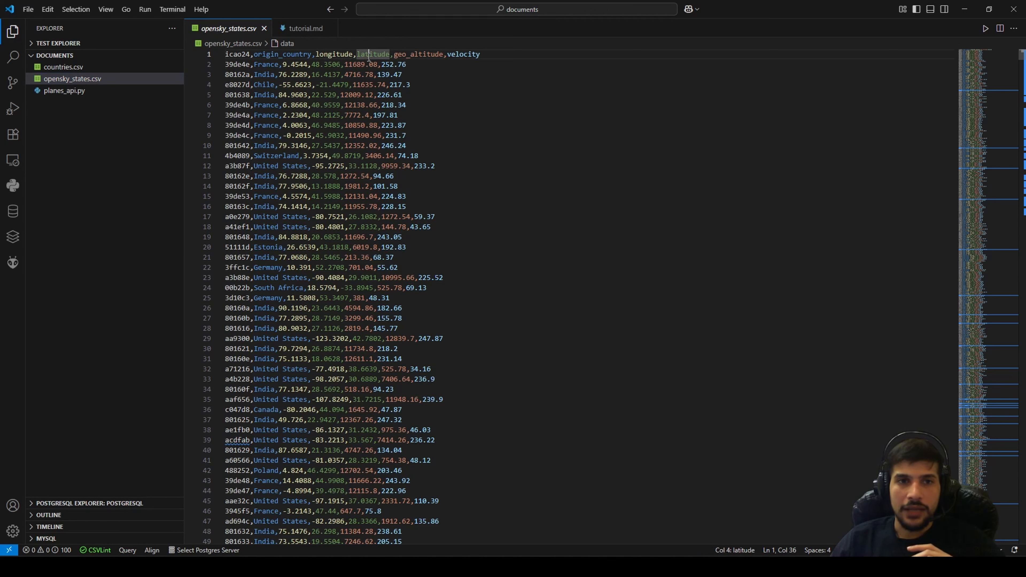
click(402, 54)
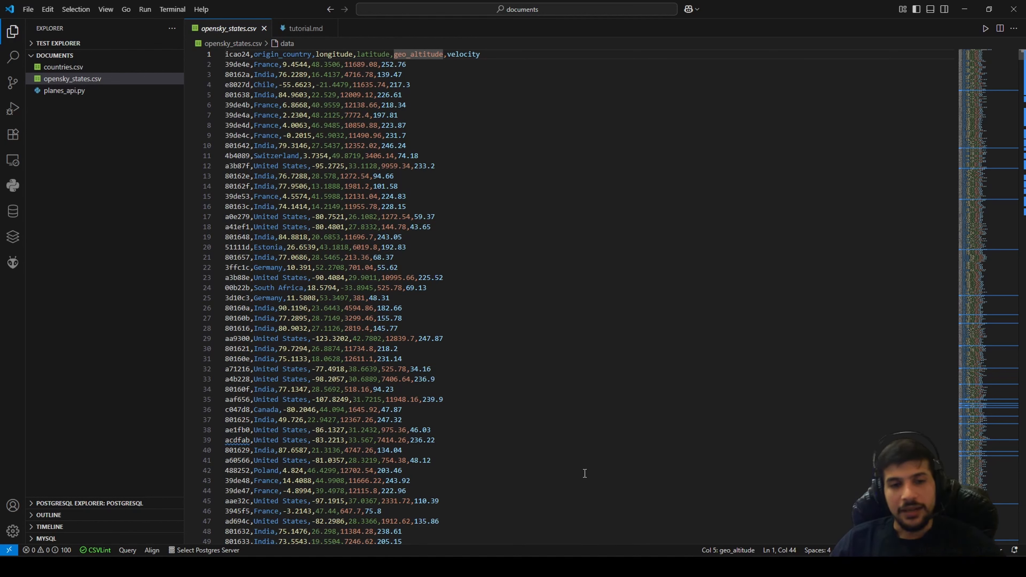
click(964, 12)
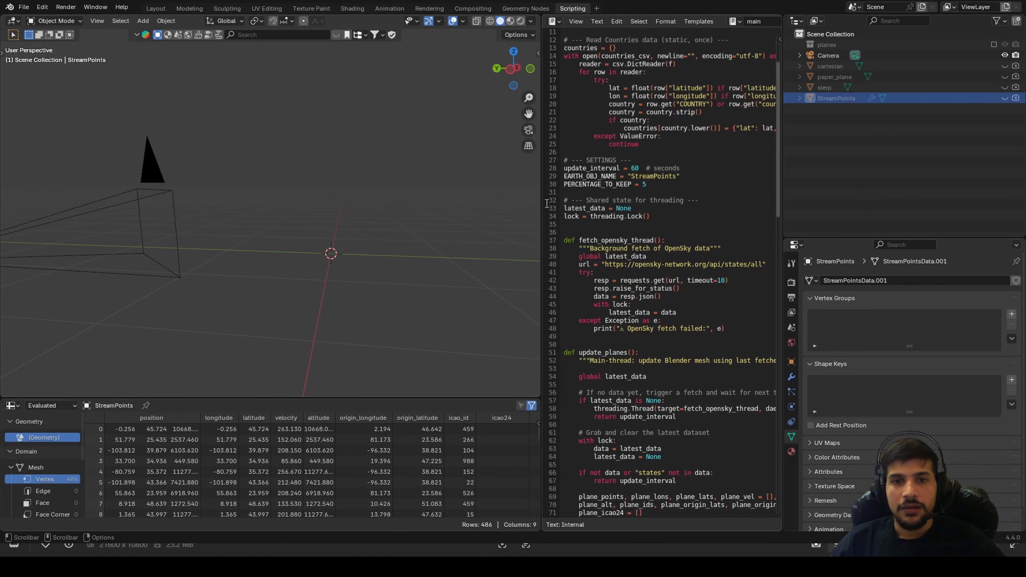
Widen the text editor so the main script's lines show in full, and highlight the import bpy line
drag(543, 205, 270, 205)
scroll(369, 163, up, 3)
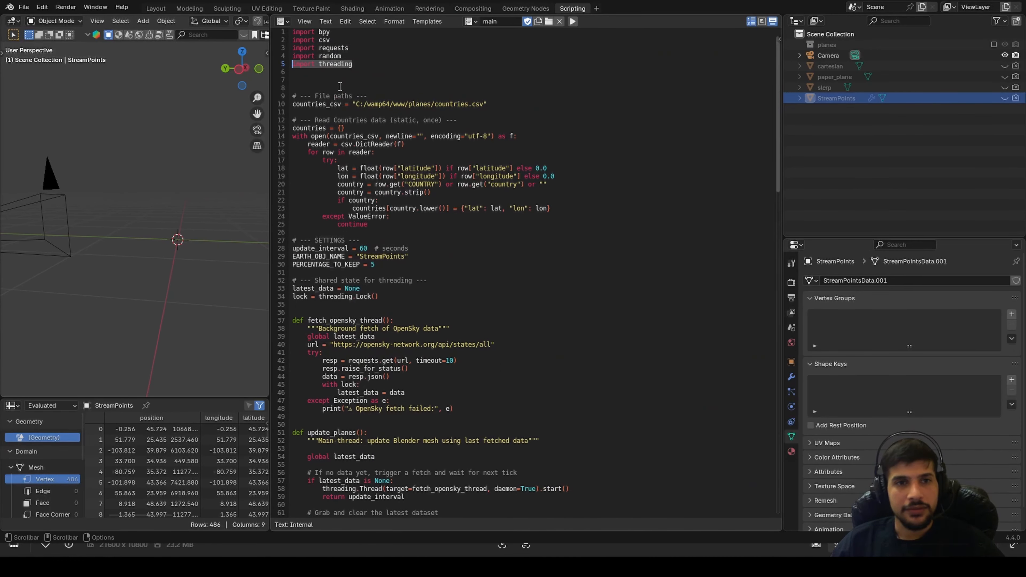
drag(344, 33, 290, 33)
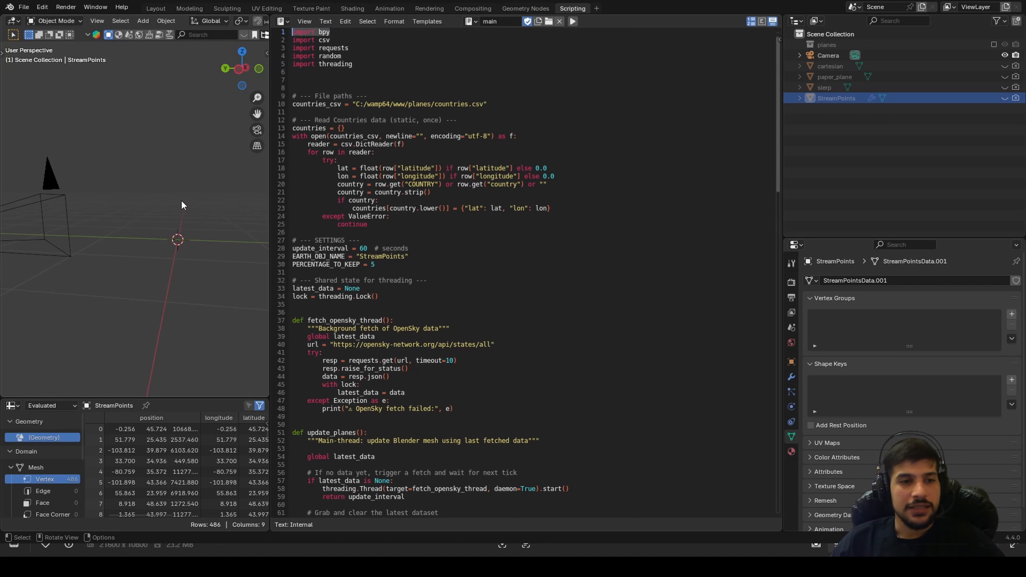
scroll(90, 165, down, 1)
mouse_move(89, 166)
middle_down()
mouse_move(141, 220)
mouse_move(103, 179)
mouse_move(181, 146)
mouse_move(169, 196)
mouse_move(108, 236)
mouse_move(90, 185)
middle_up()
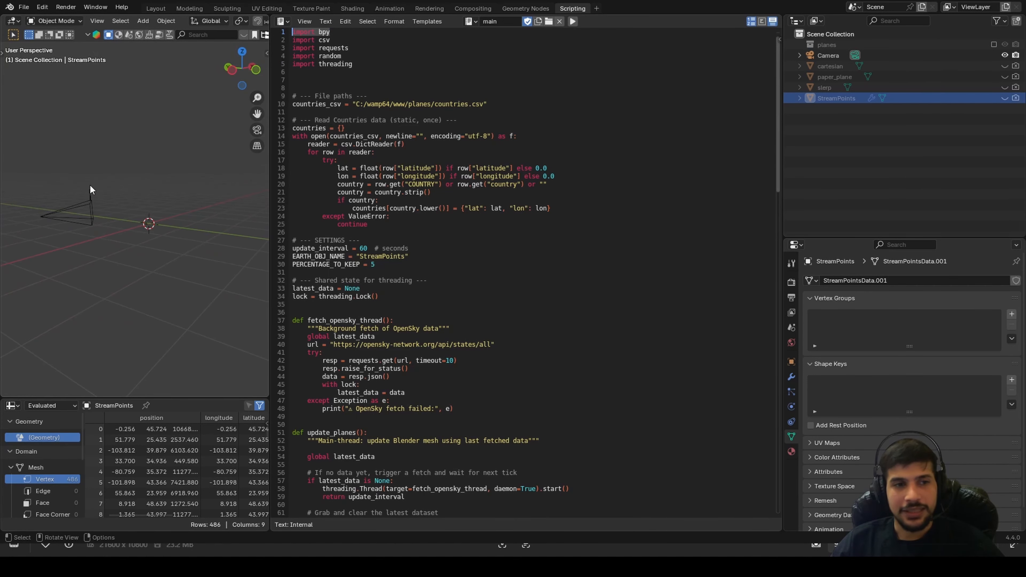
middle_drag(101, 285, 81, 179)
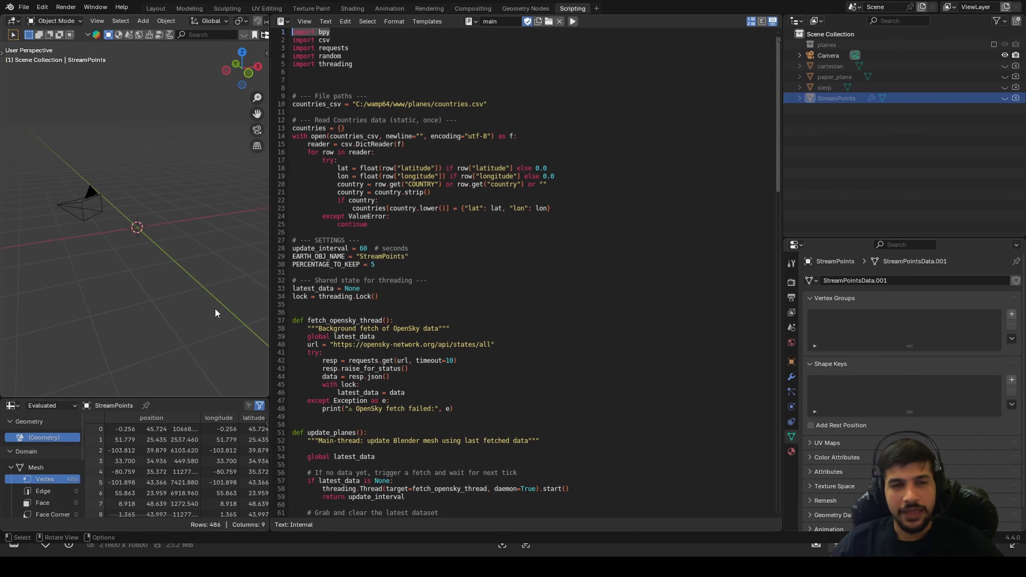
Highlight the import requests line among the main script's imports
drag(341, 46, 292, 48)
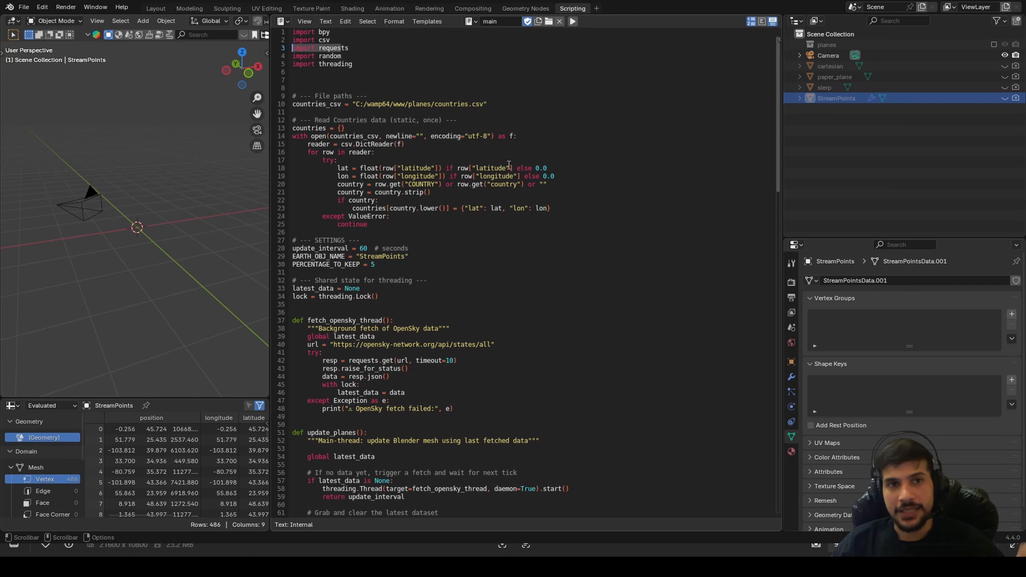
click(366, 44)
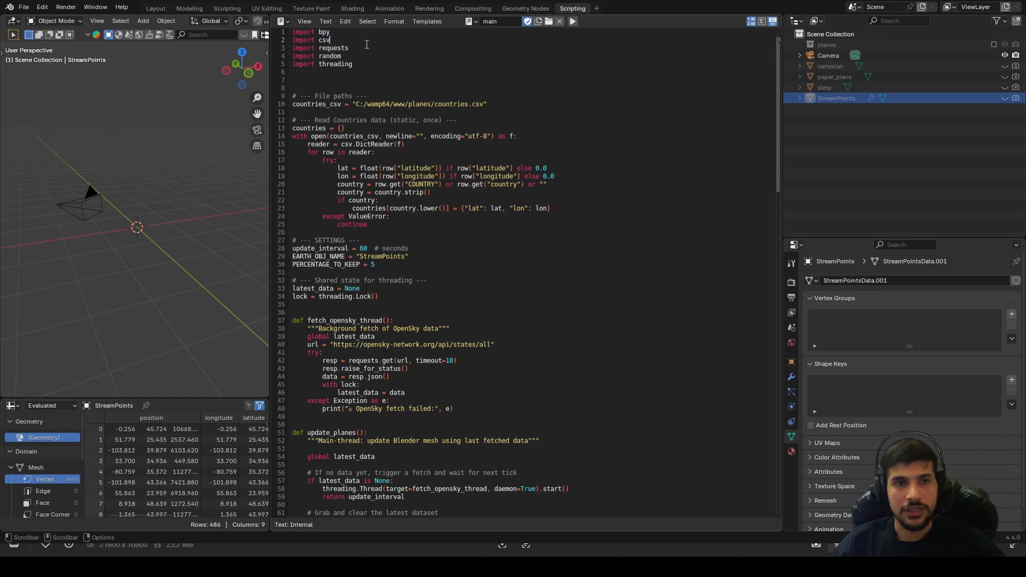
drag(315, 47, 266, 49)
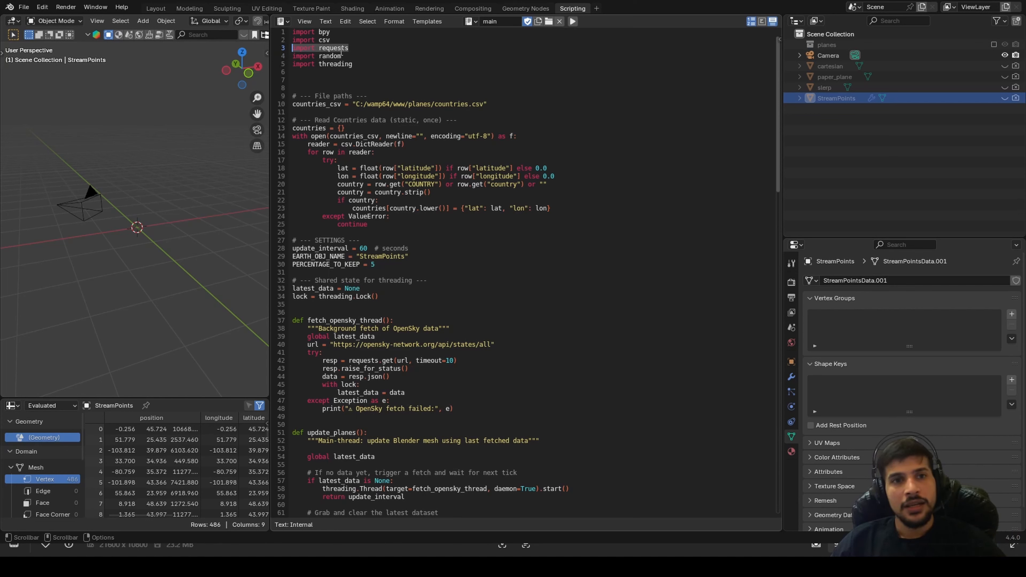
Highlight the import threading line in the script and examine how the 3D view responds to orbiting
click(355, 64)
drag(355, 64, 278, 64)
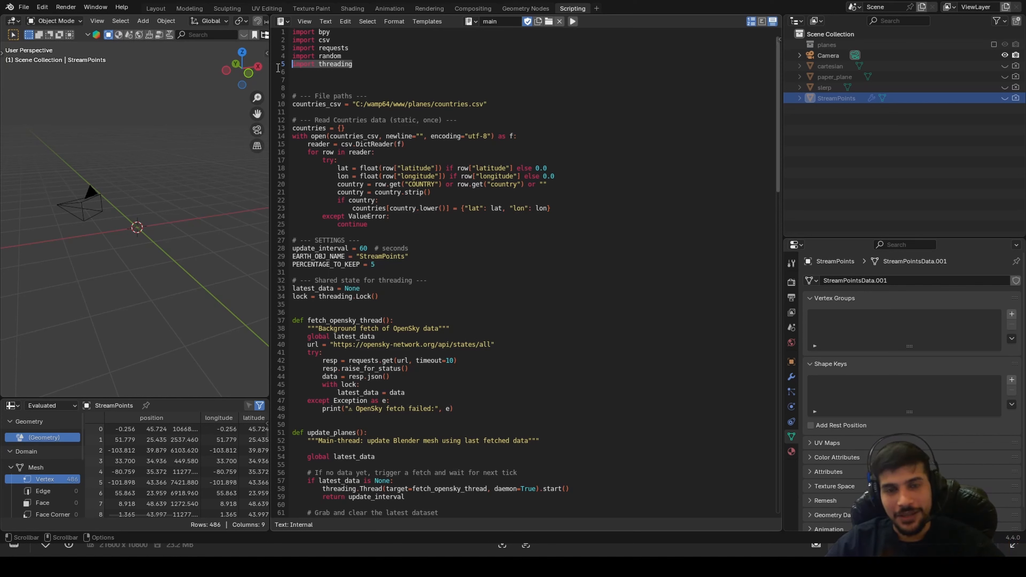
right_click(278, 68)
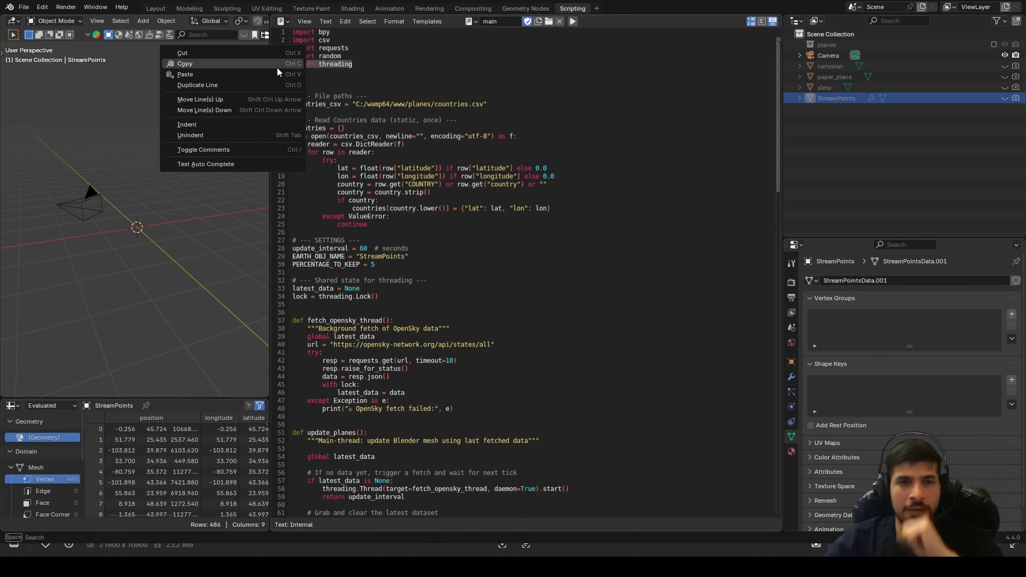
click(444, 111)
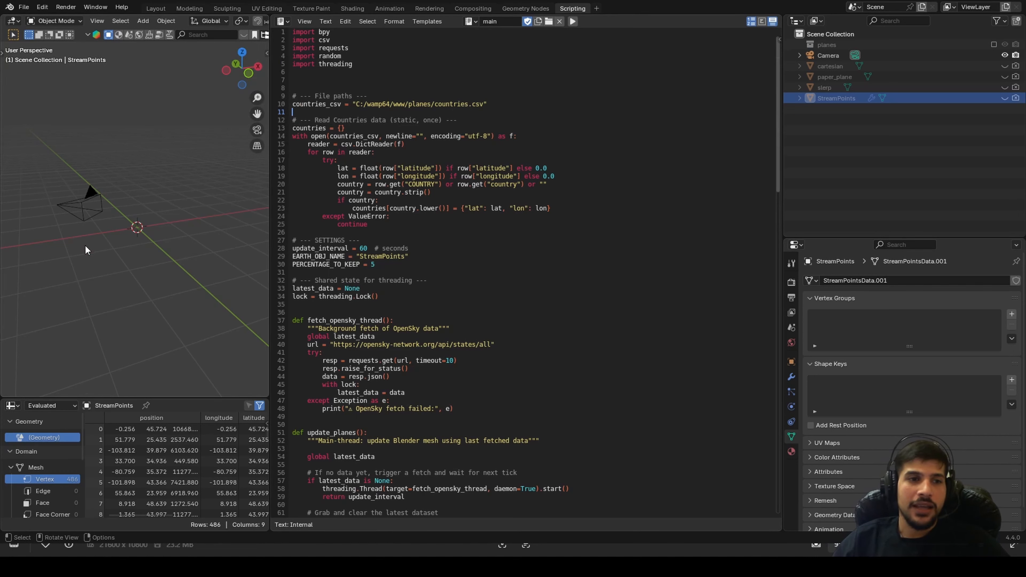
scroll(85, 246, up, 2)
middle_drag(84, 252, 125, 237)
drag(357, 67, 291, 66)
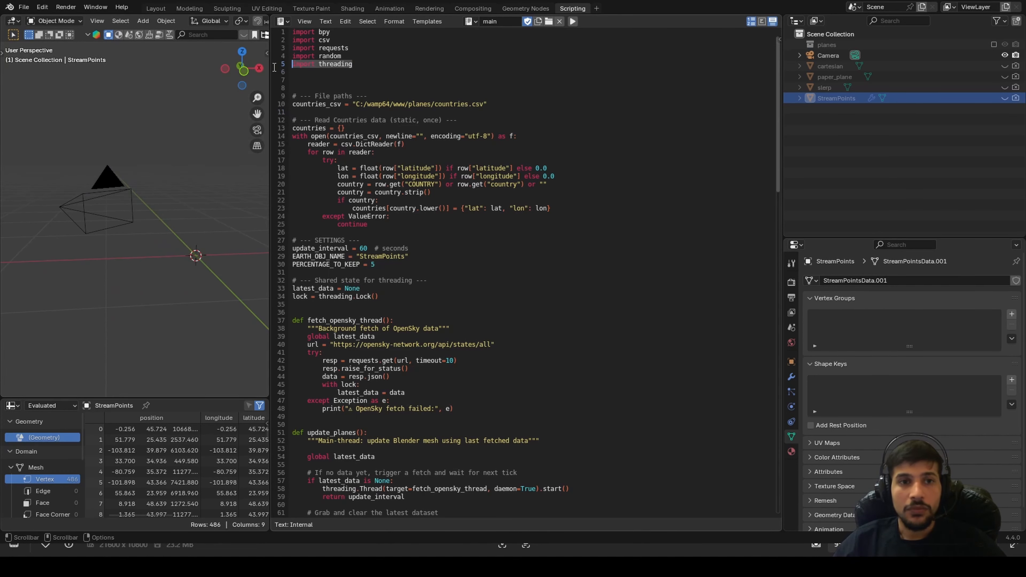
scroll(163, 171, down, 2)
middle_drag(163, 171, 115, 121)
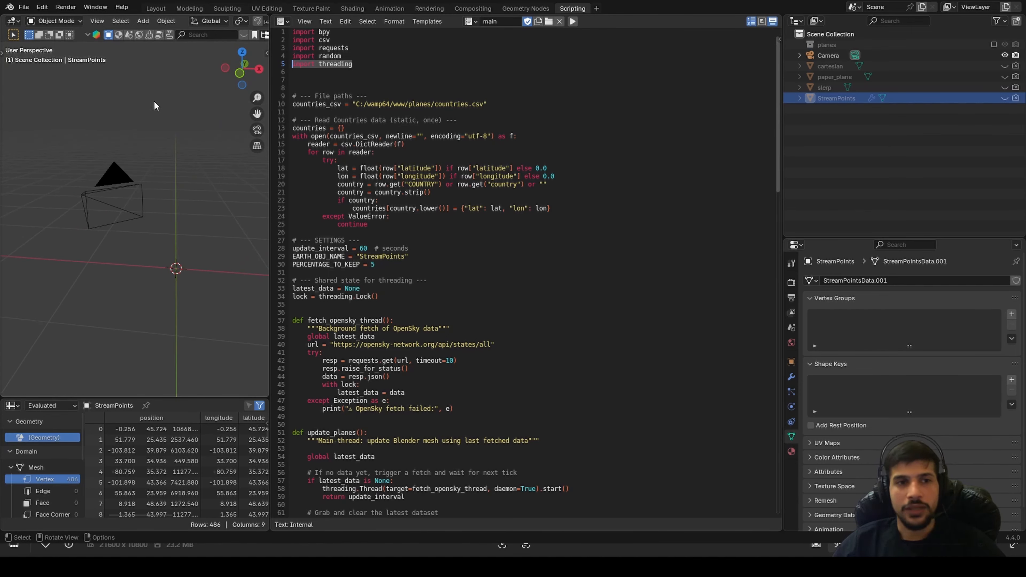
middle_drag(143, 170, 162, 203)
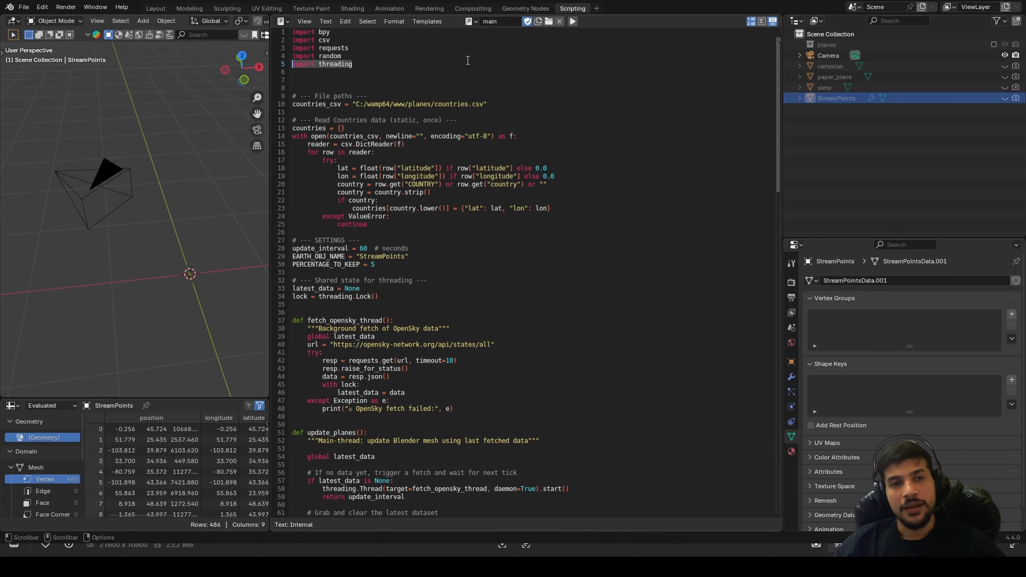
middle_drag(117, 118, 152, 185)
Enlarge the 3D viewport beside the script and highlight the import threading line again
drag(270, 239, 396, 255)
middle_drag(283, 261, 247, 253)
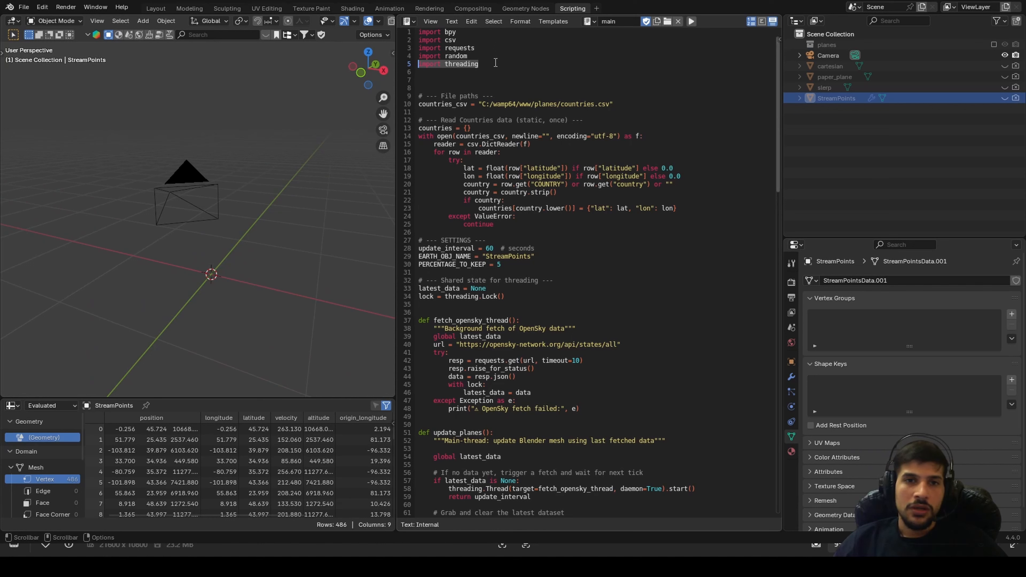
drag(495, 63, 397, 64)
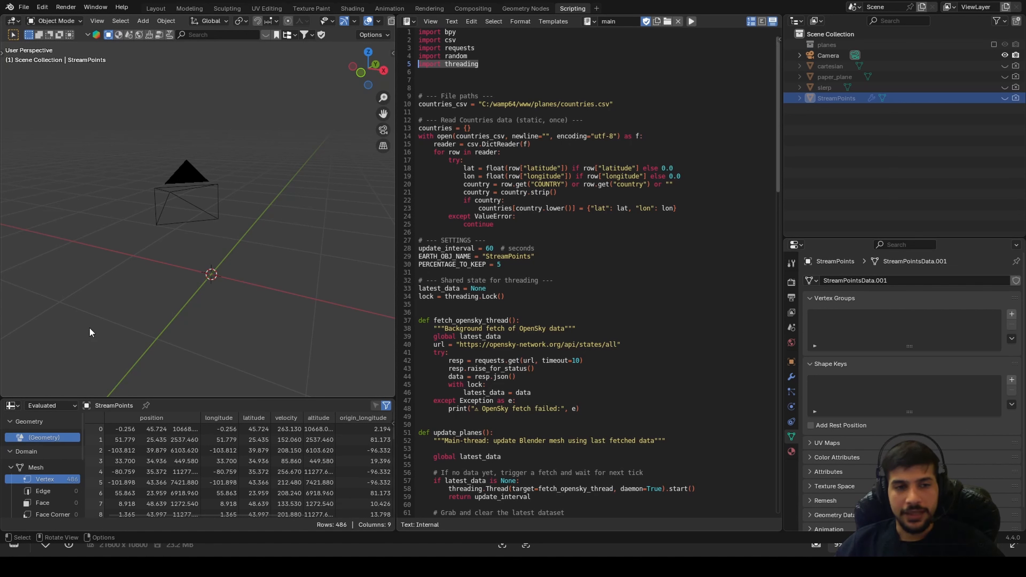
middle_drag(90, 332, 154, 291)
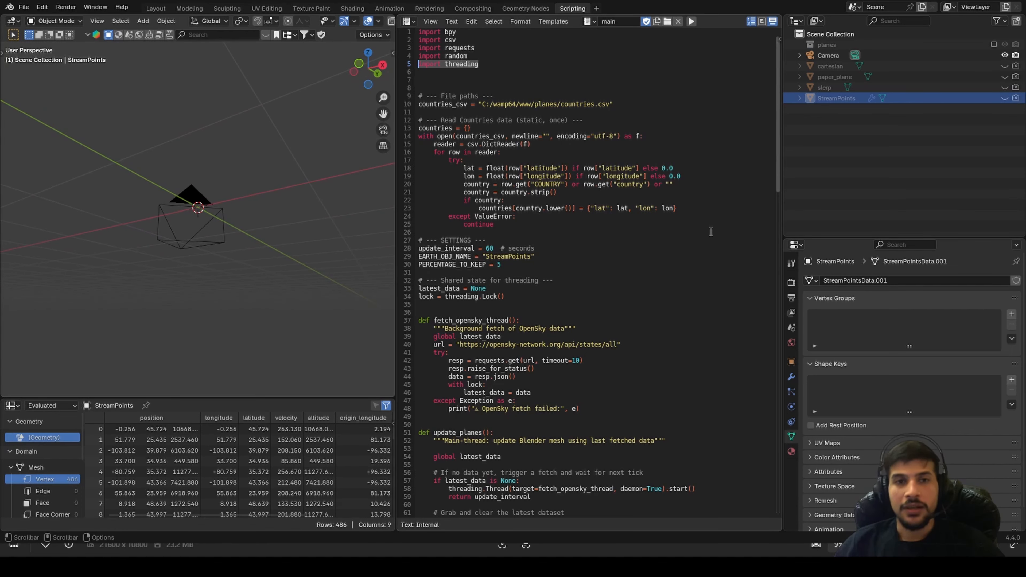
Examine the script block that reads latitude, longitude and COUNTRY from countries.csv into the countries dictionary
scroll(634, 199, down, 1)
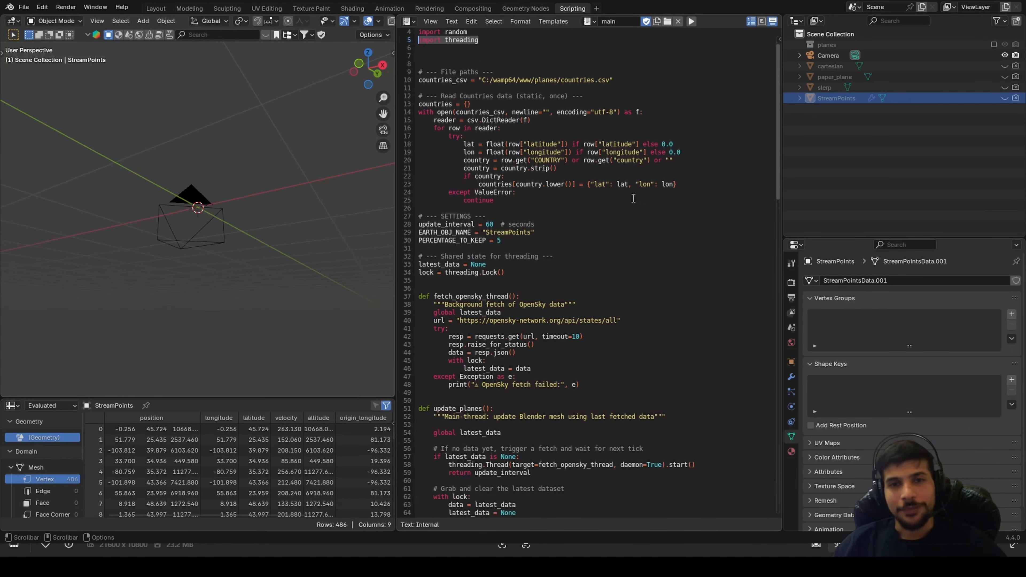
scroll(633, 199, up, 1)
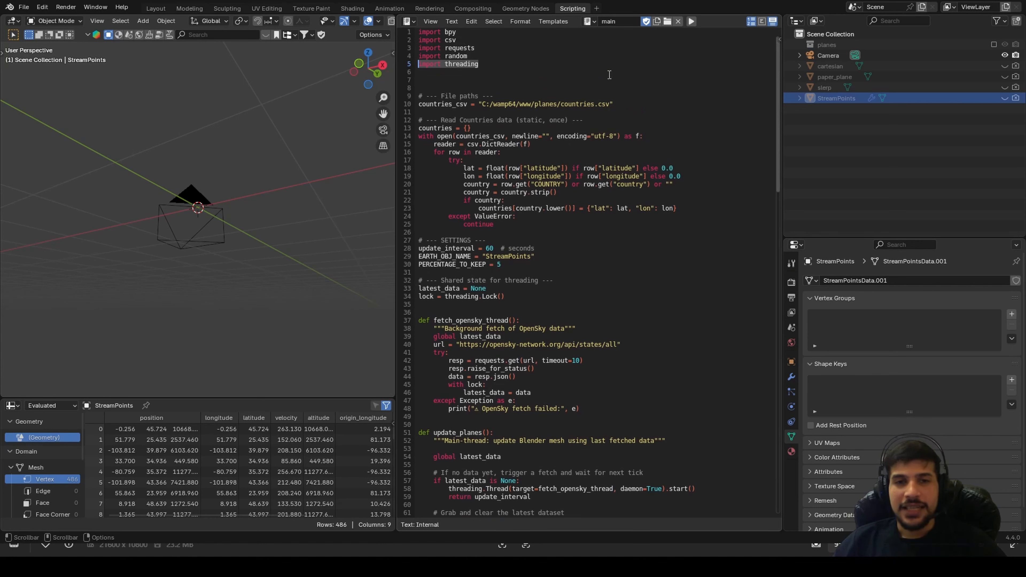
drag(516, 231, 501, 128)
click(564, 184)
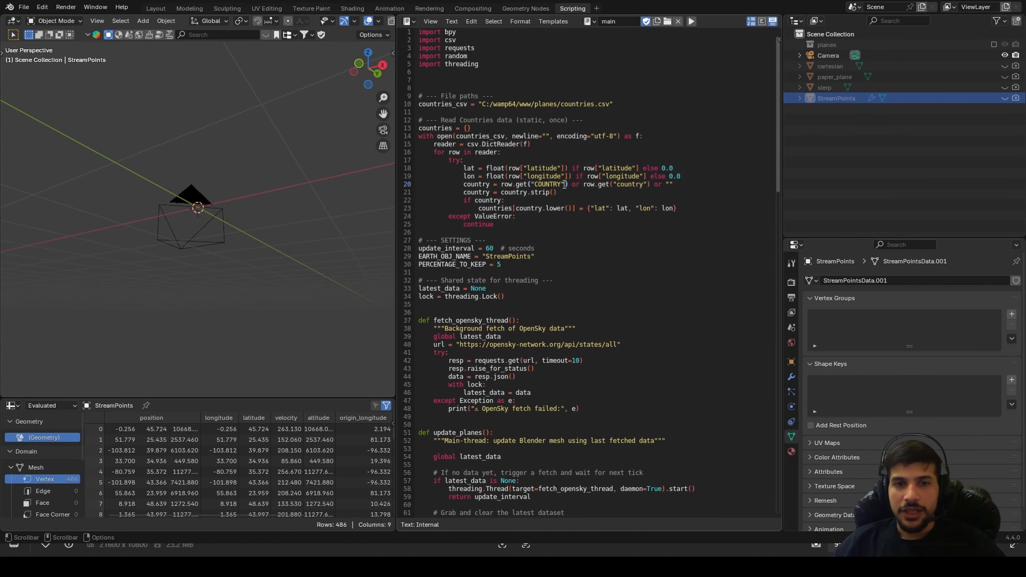
scroll(519, 241, down, 2)
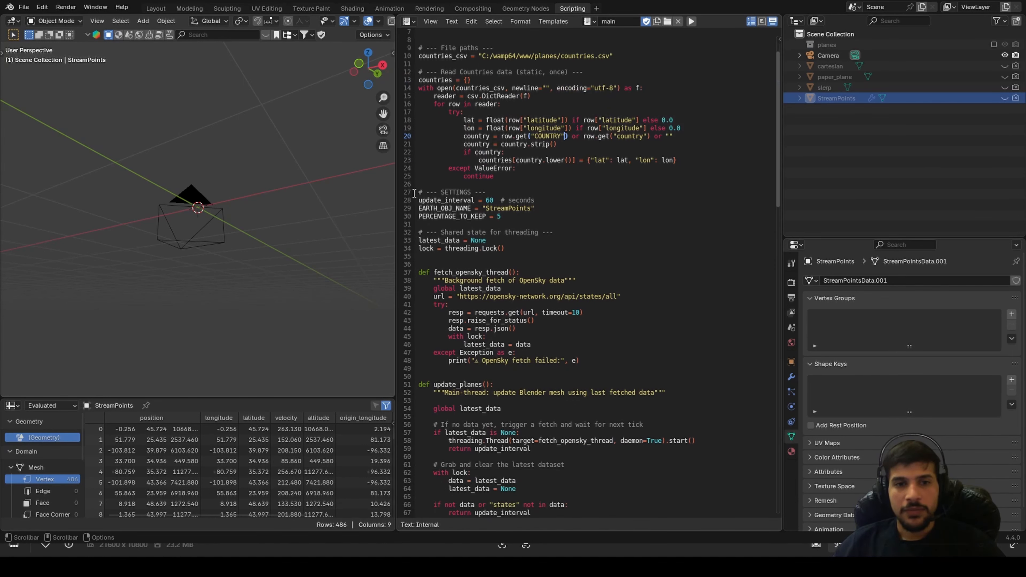
Highlight the update_interval = 60 setting in the script's SETTINGS section and examine its value in seconds
drag(417, 201, 538, 203)
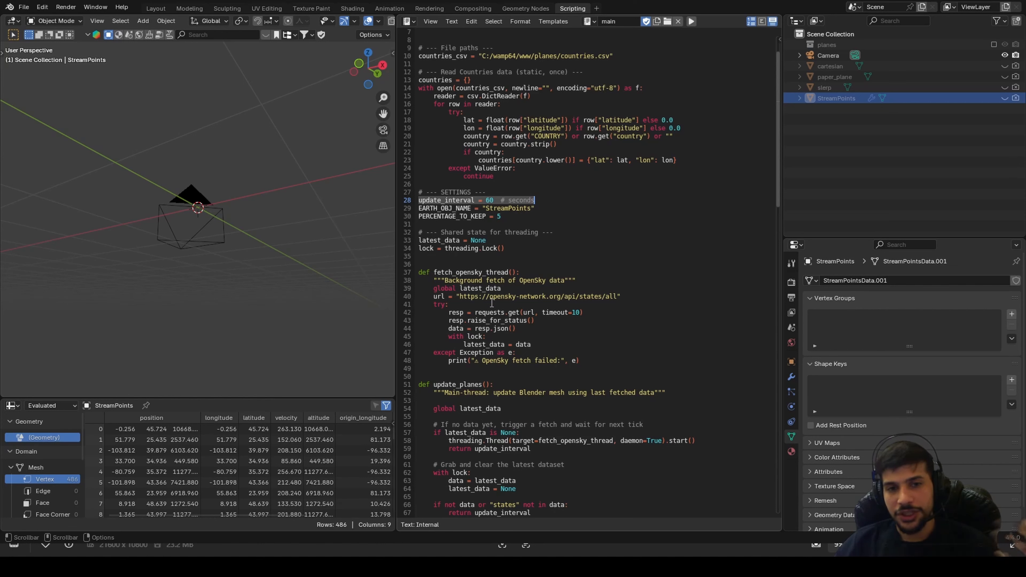
click(573, 231)
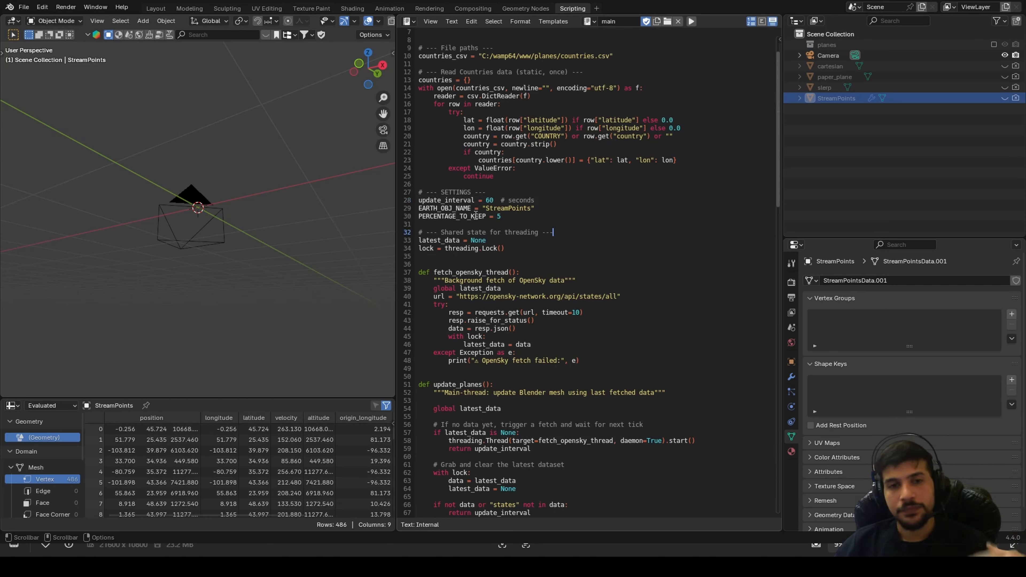
drag(486, 200, 482, 209)
click(502, 256)
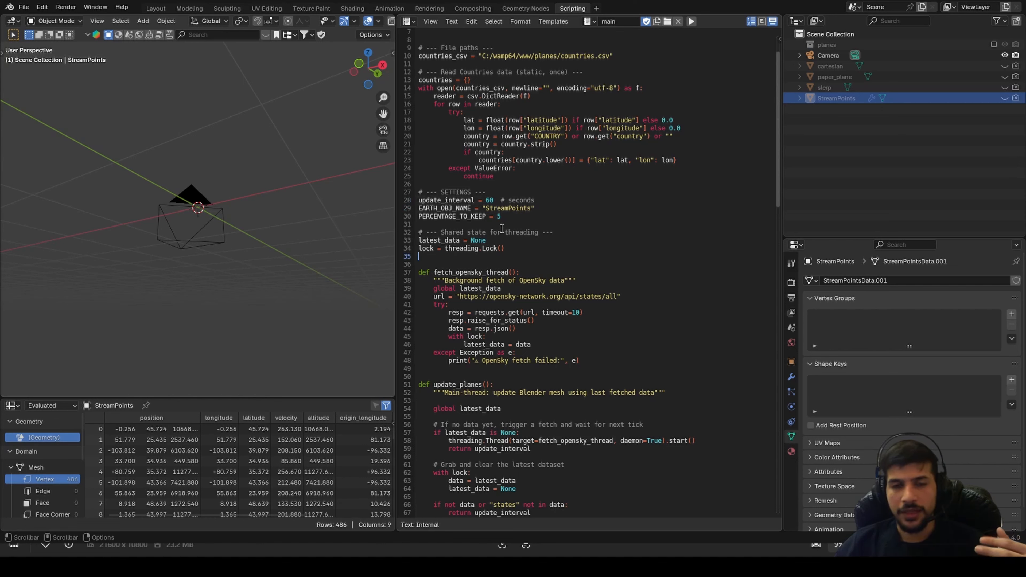
double_click(489, 200)
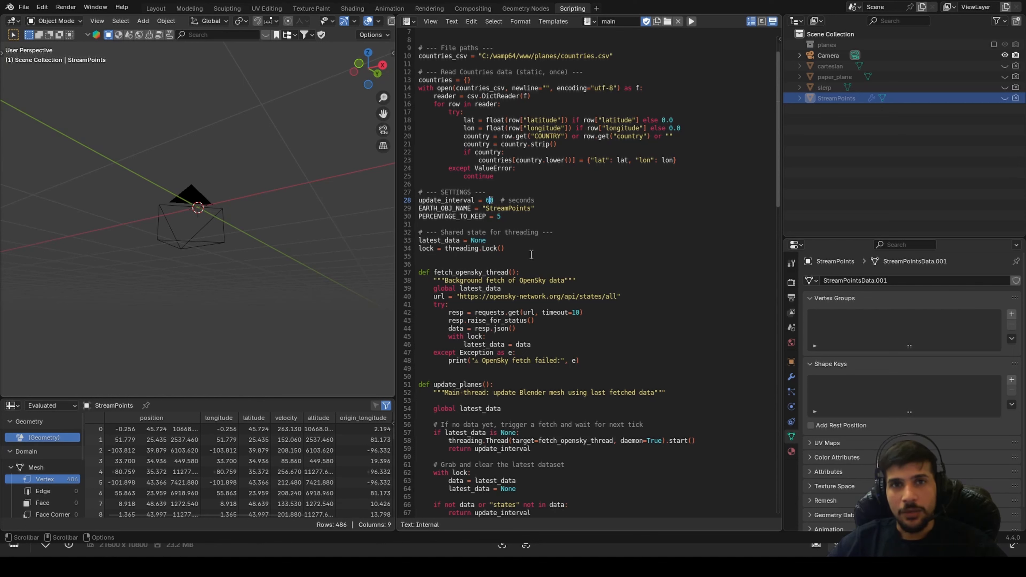
middle_drag(258, 133, 104, 194)
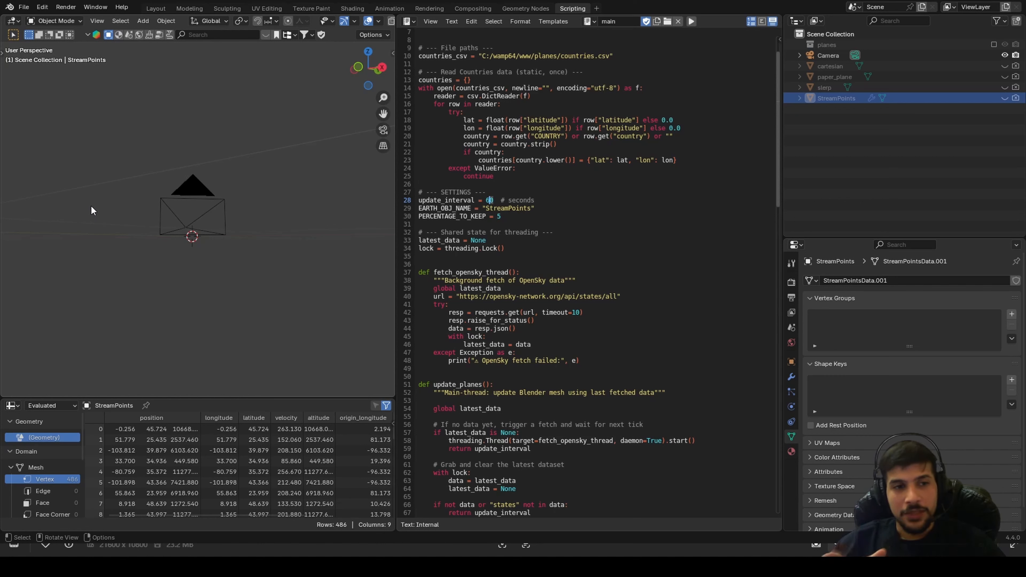
click(527, 185)
drag(495, 198, 364, 202)
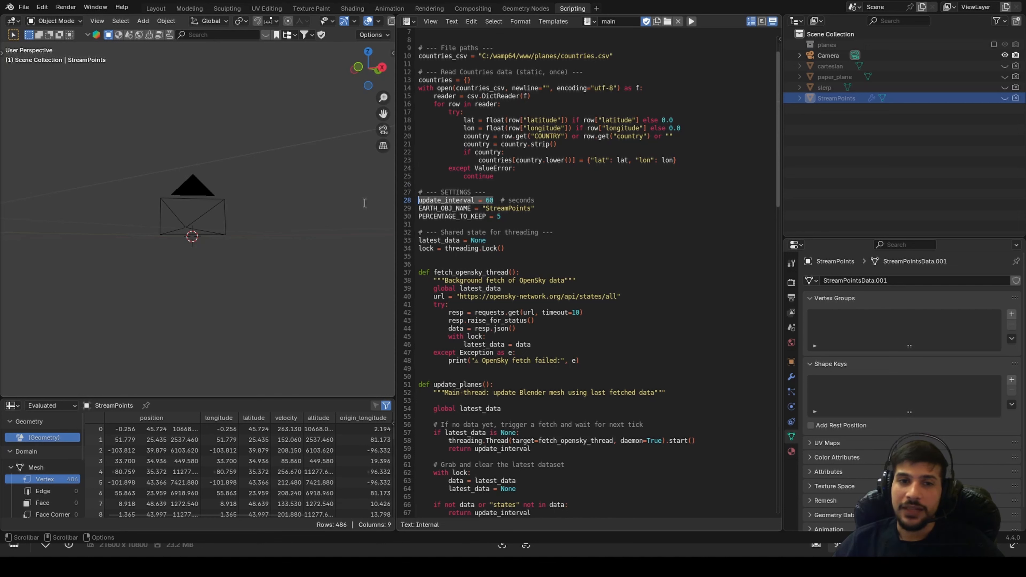
Examine the EARTH_OBJ_NAME setting "StreamPoints" and highlight the PERCENTAGE_TO_KEEP = 5 line
click(537, 208)
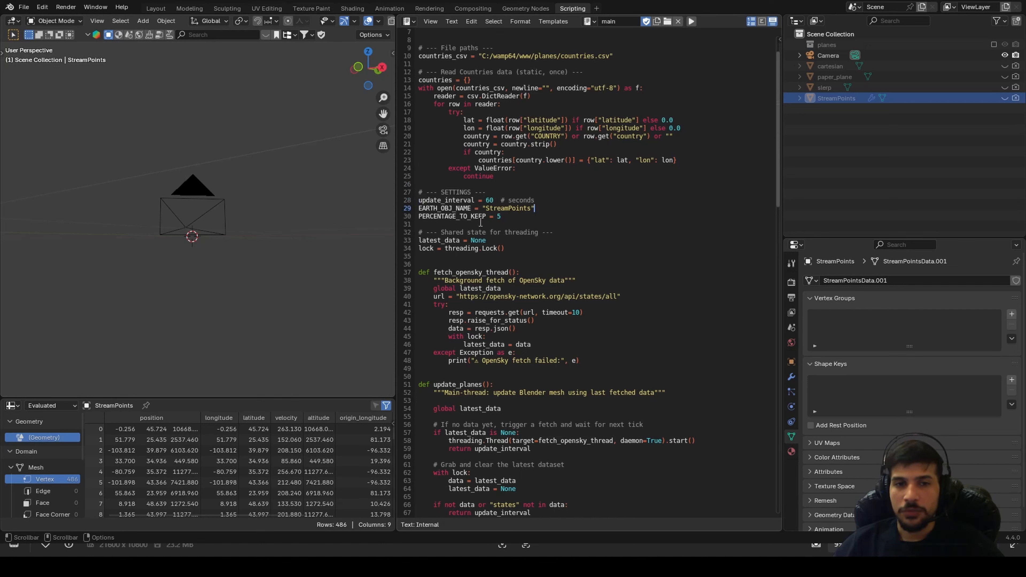
scroll(493, 207, down, 2)
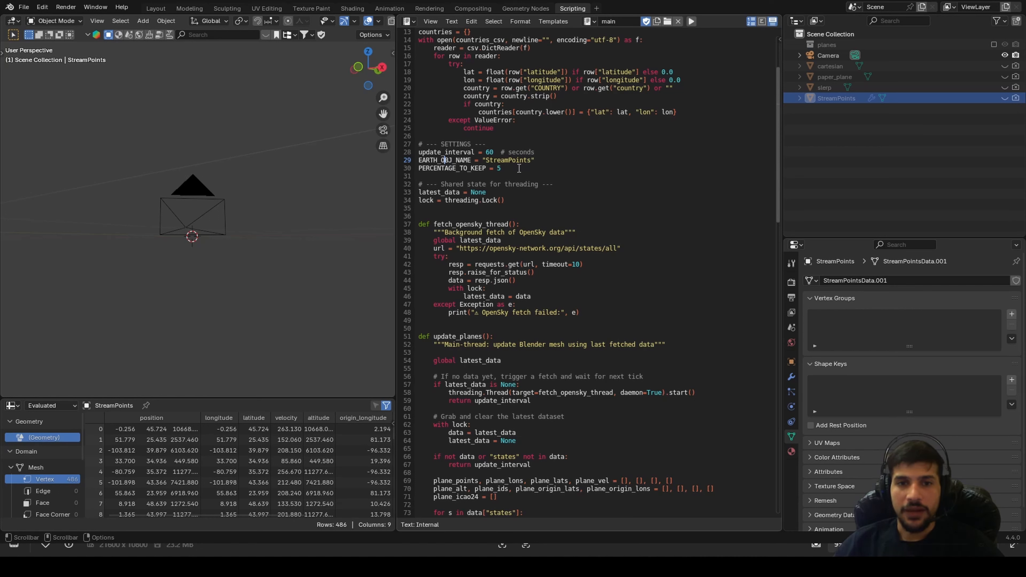
drag(509, 168, 418, 168)
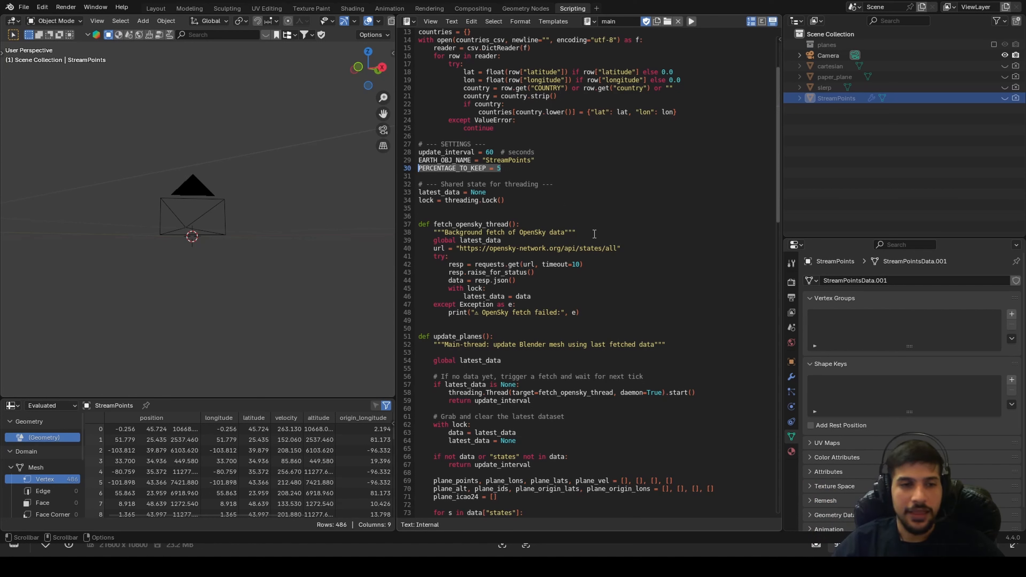
scroll(177, 212, up, 3)
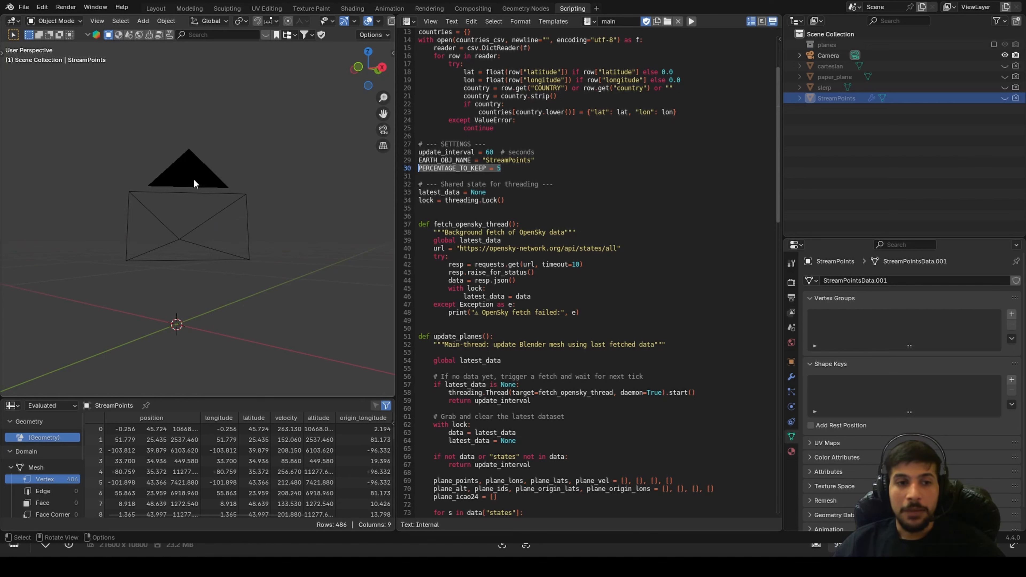
middle_drag(135, 219, 247, 258)
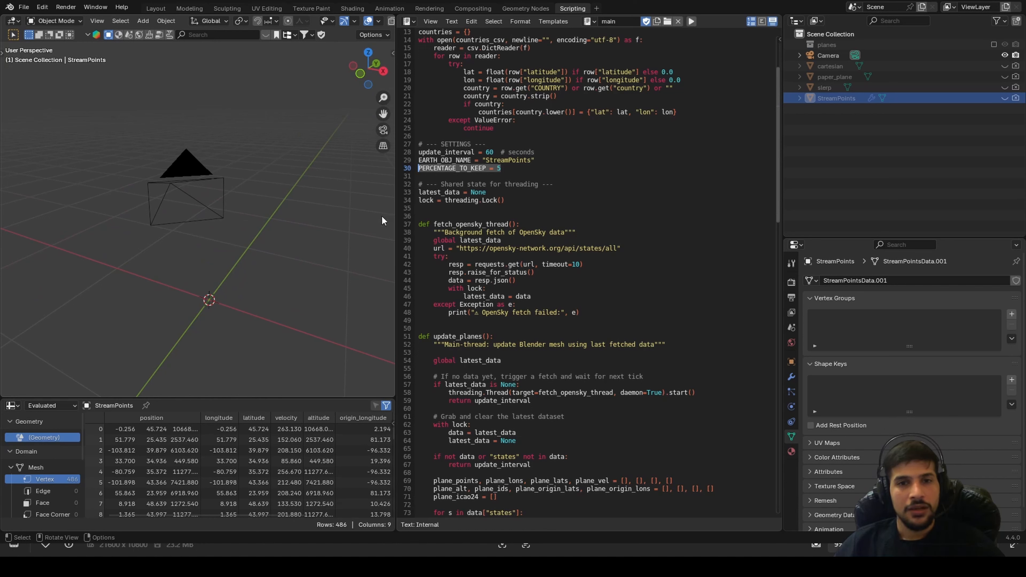
scroll(270, 276, up, 1)
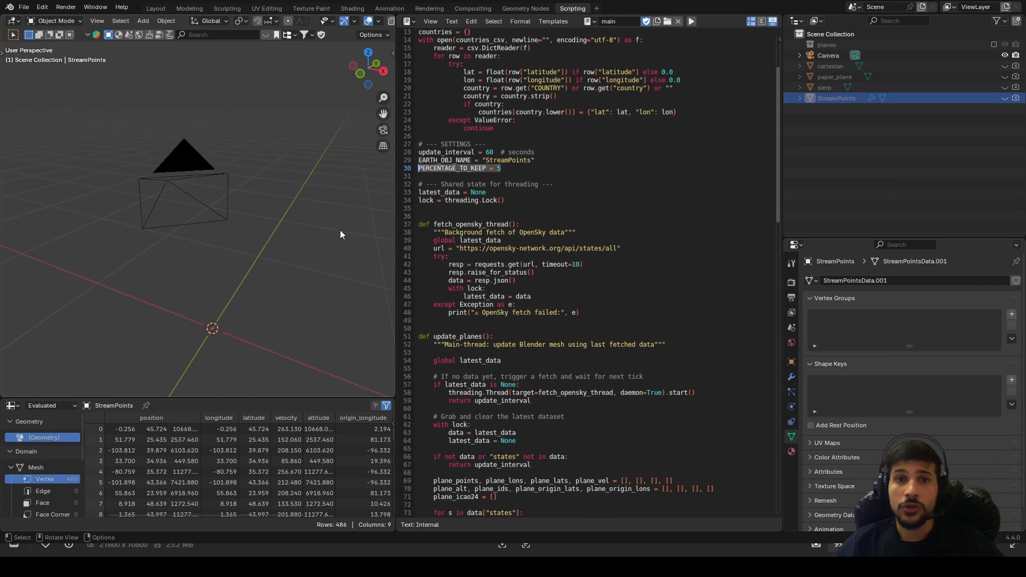
scroll(247, 310, down, 1)
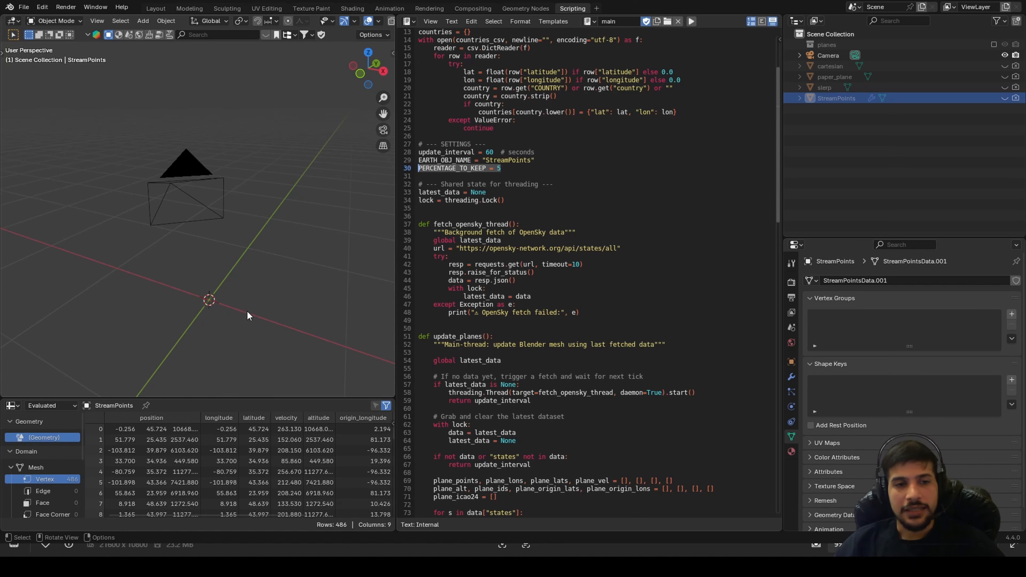
middle_drag(232, 270, 270, 284)
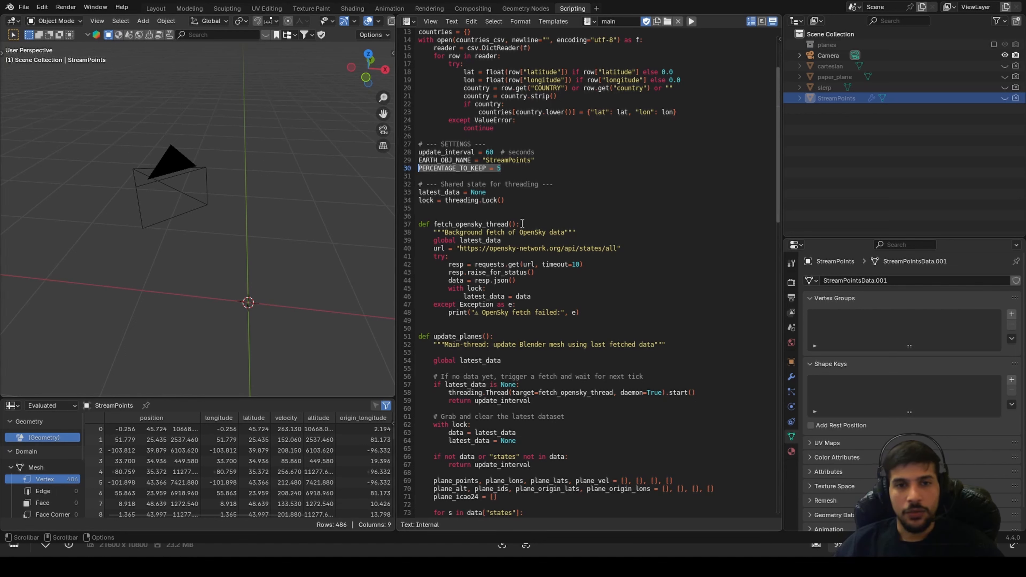
Highlight the whole fetch_opensky_thread() function and examine how it fetches the OpenSky data in the background
scroll(517, 202, down, 3)
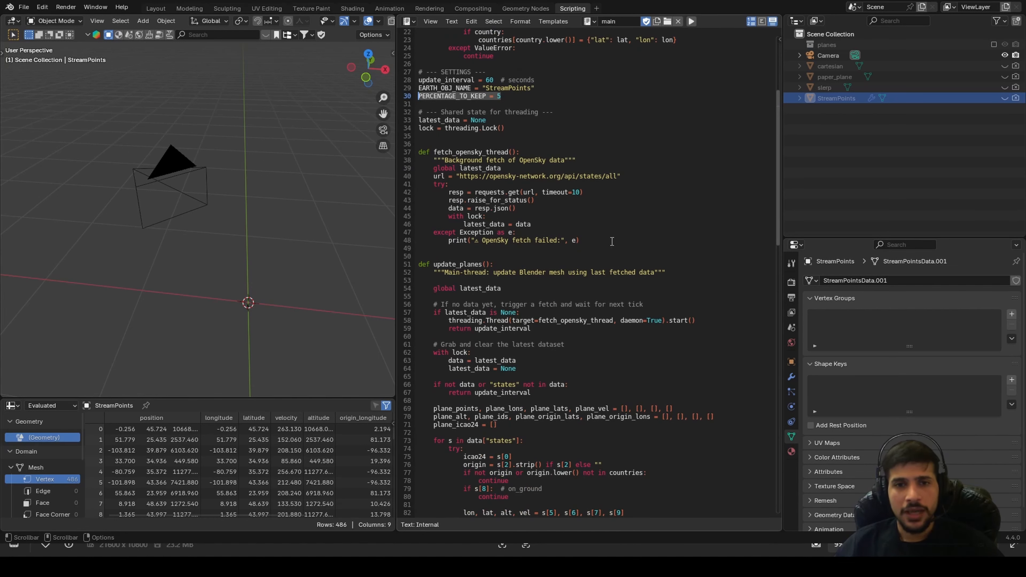
drag(612, 241, 399, 155)
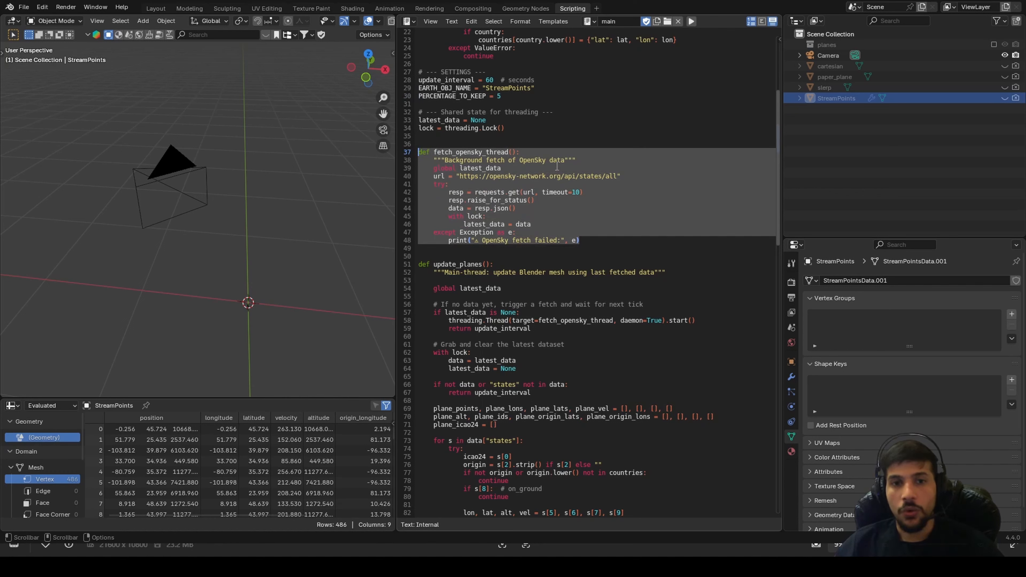
scroll(436, 201, down, 3)
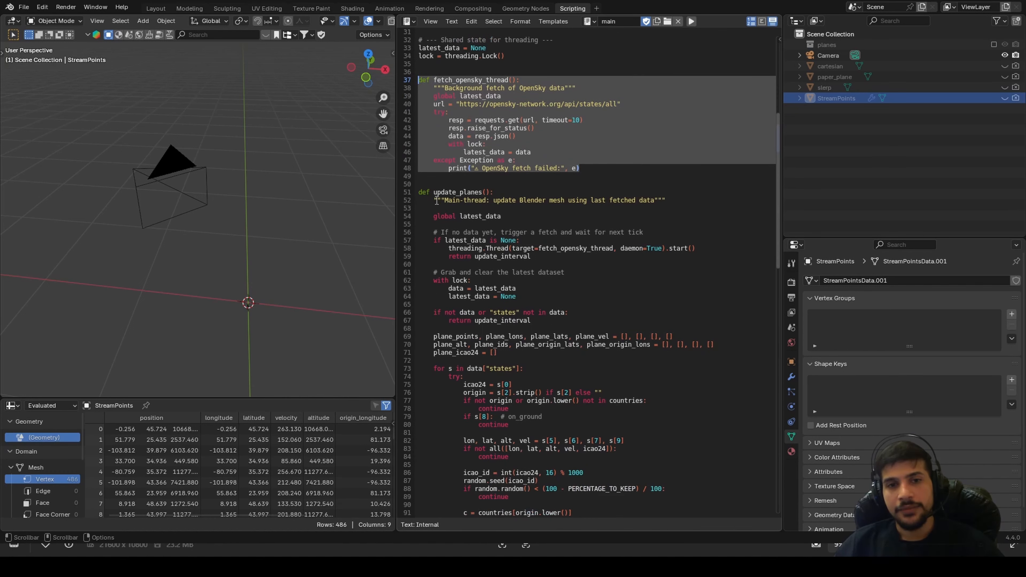
scroll(462, 126, up, 3)
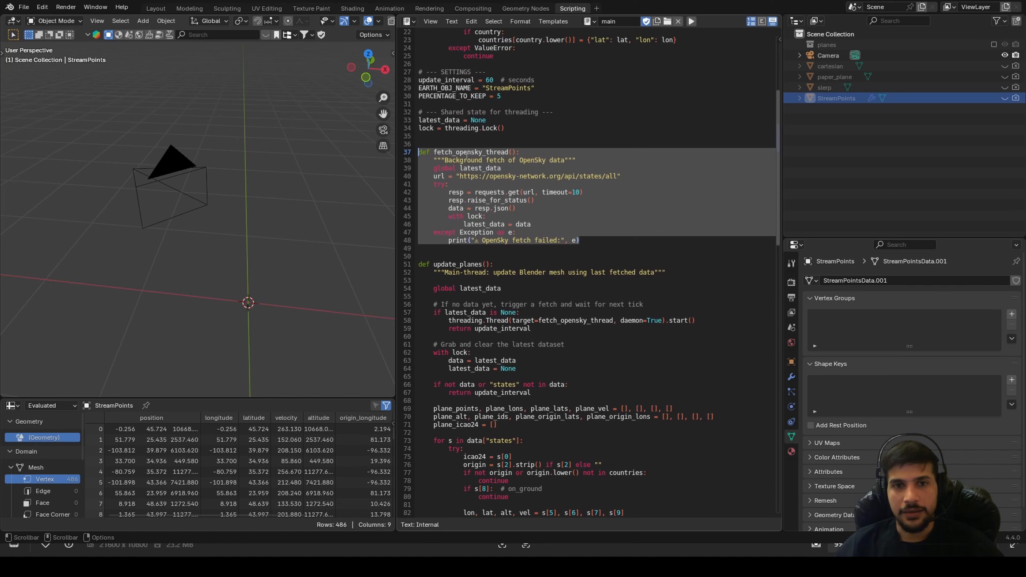
Highlight the def update_planes() line and examine the function body that updates the mesh from the last fetched data
scroll(461, 163, down, 3)
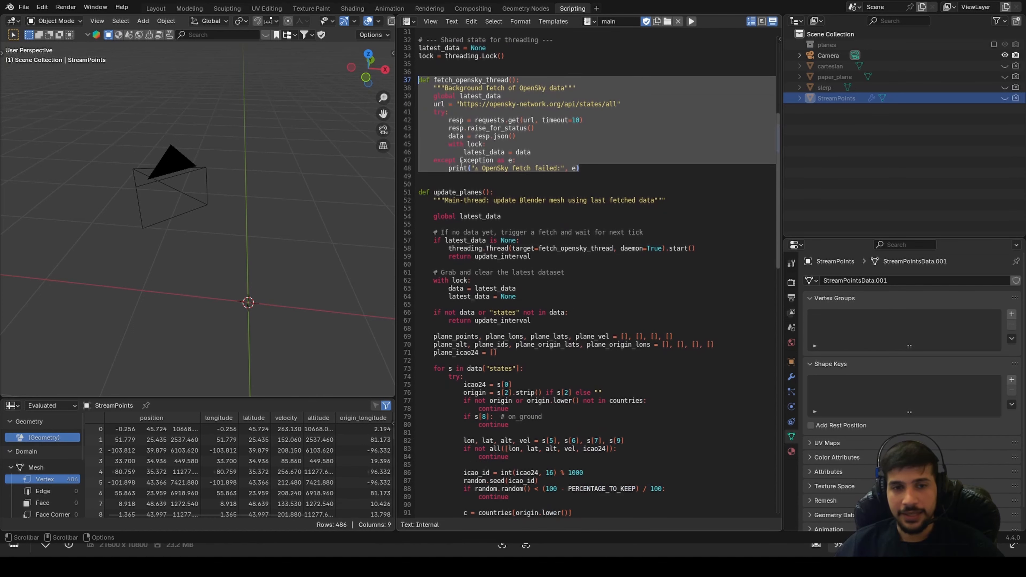
click(453, 201)
drag(417, 192, 491, 193)
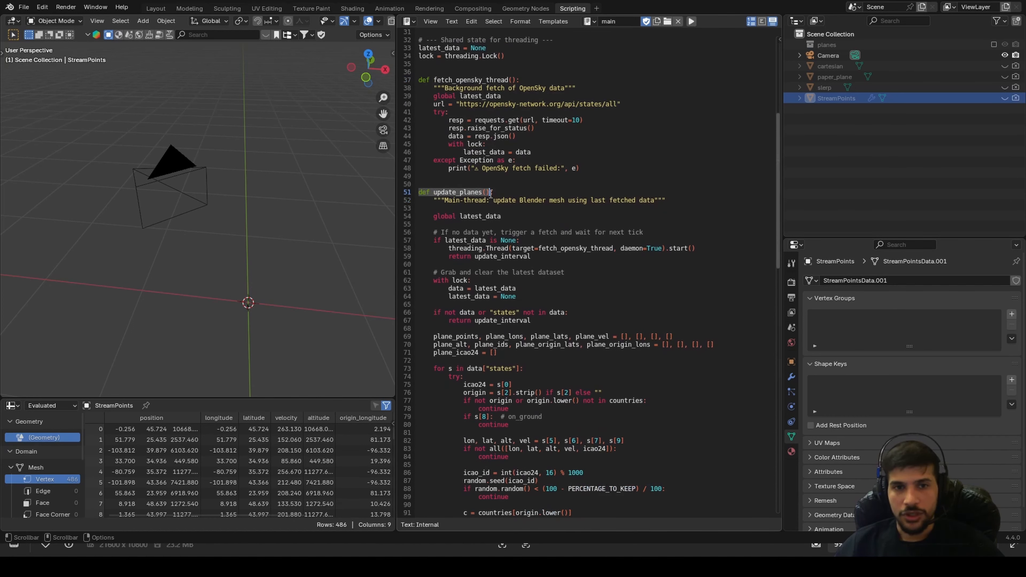
scroll(619, 181, down, 1)
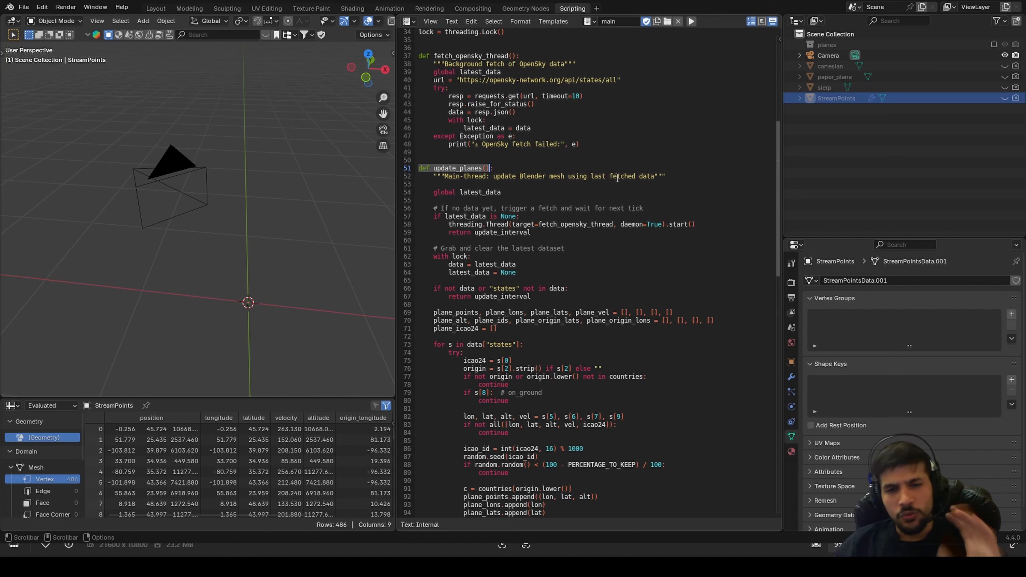
scroll(655, 255, down, 4)
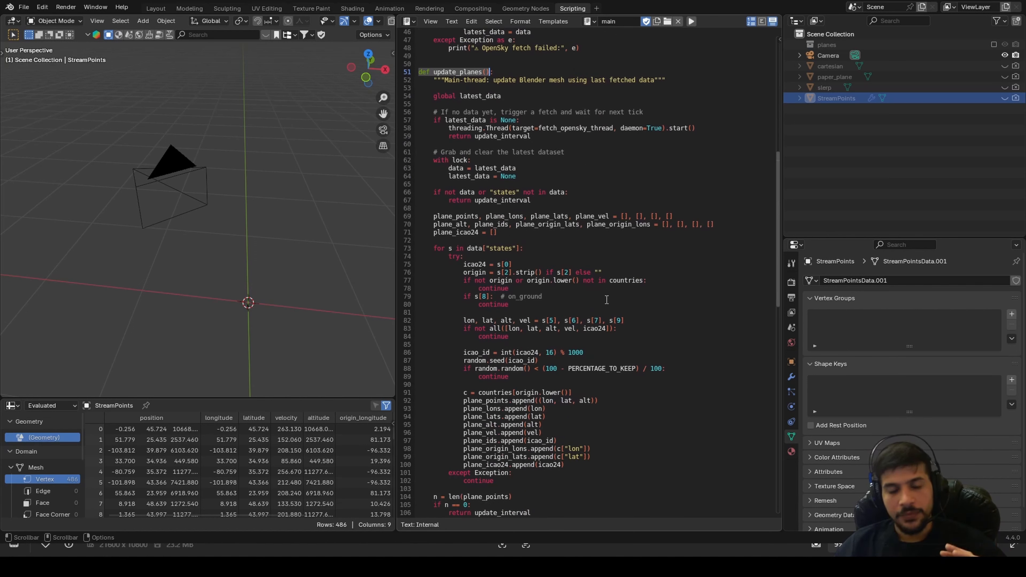
Switch to VS Code and highlight the first three plane rows of opensky_states.csv, ending on the Chile row's velocity value
key(alt+Tab)
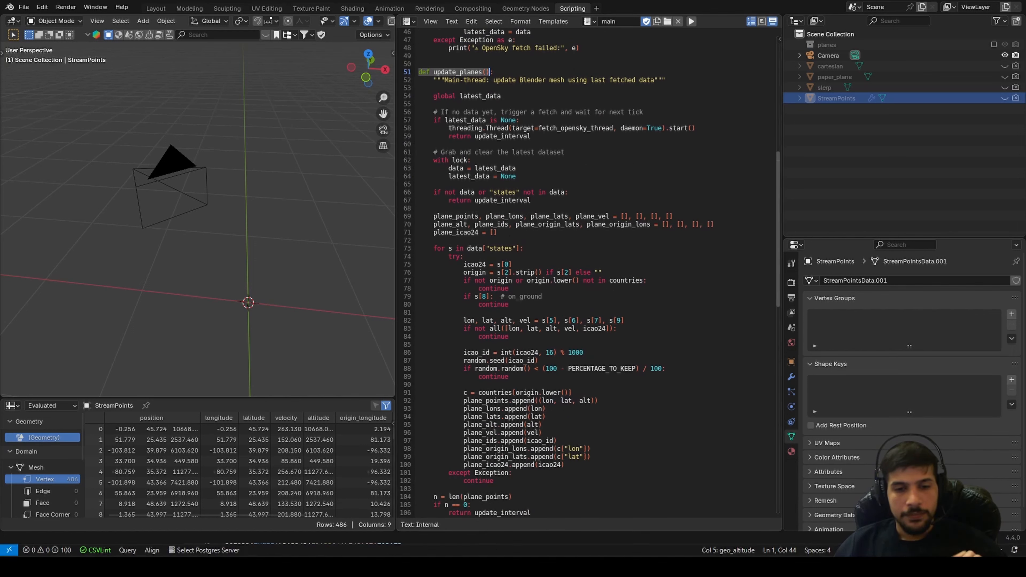
key(alt+Tab)
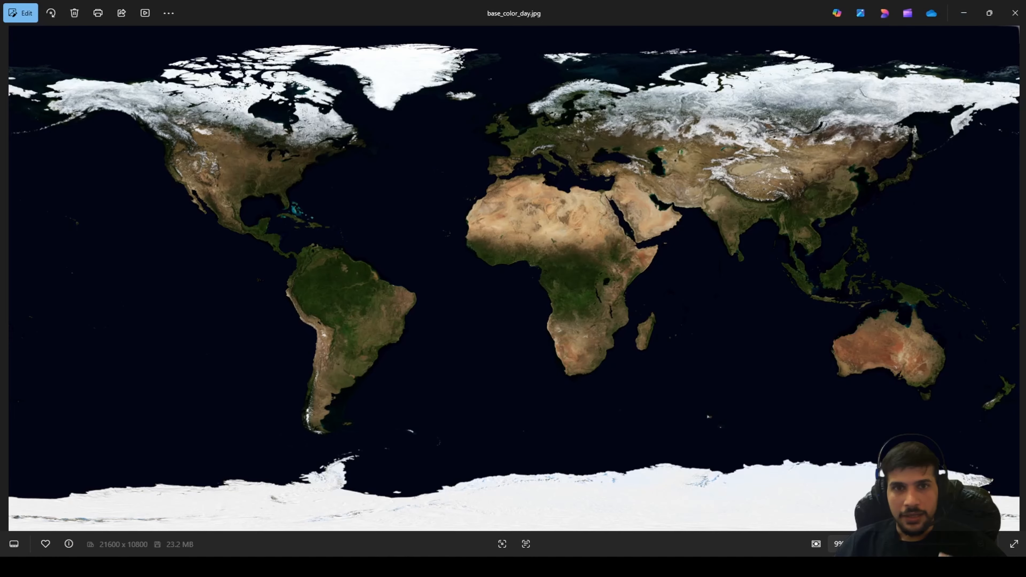
key(alt+Tab)
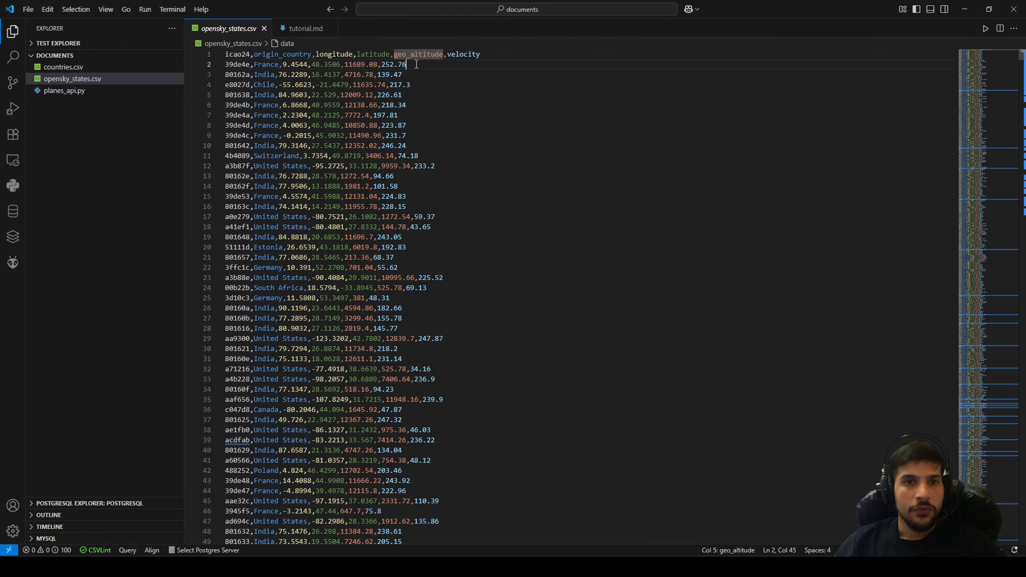
drag(416, 65, 191, 59)
drag(402, 75, 200, 76)
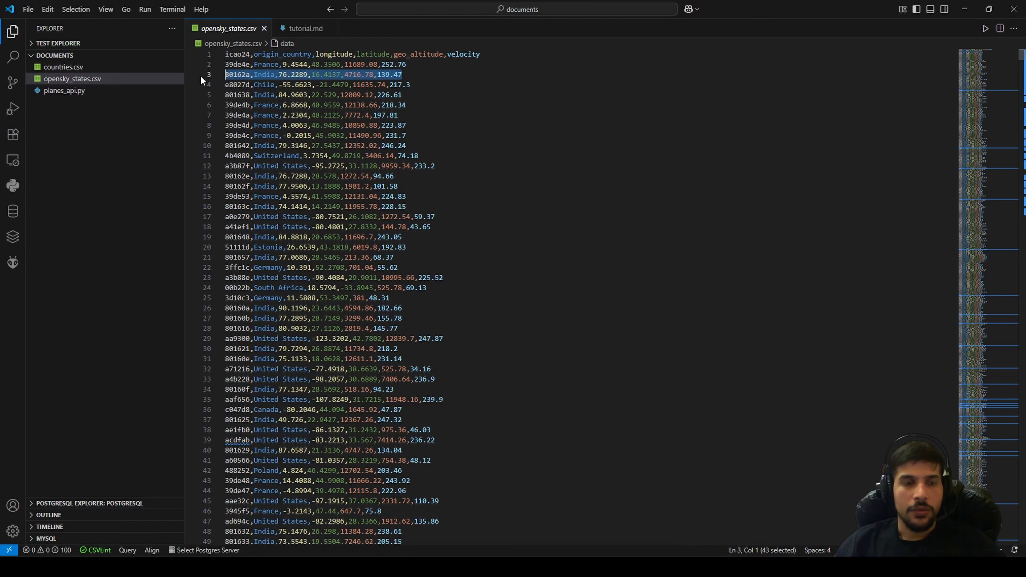
drag(410, 85, 161, 89)
drag(410, 84, 390, 85)
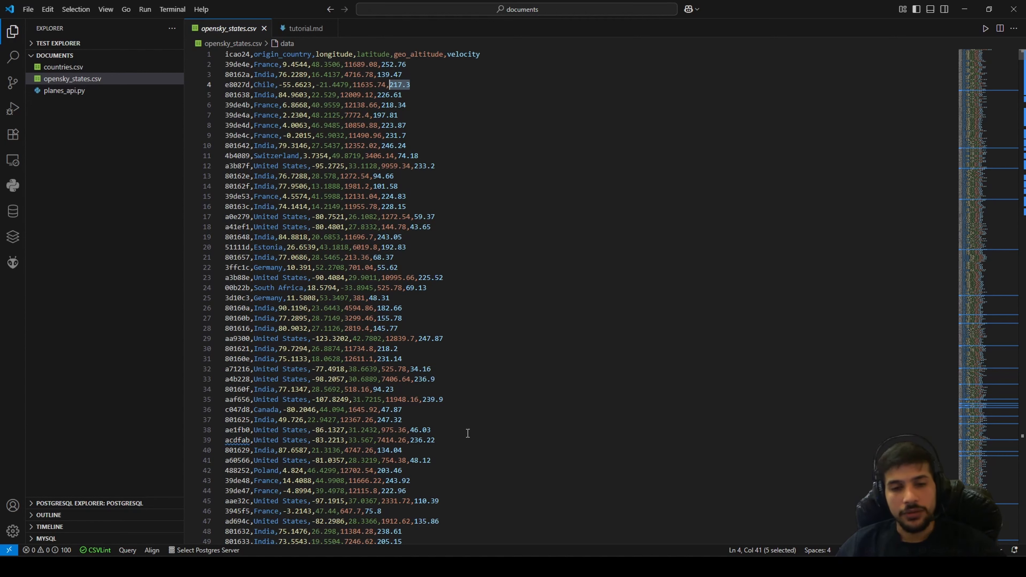
Return to Blender and highlight the update_planes lines for icao_id, random.seed and the PERCENTAGE_TO_KEEP condition
key(alt+Tab)
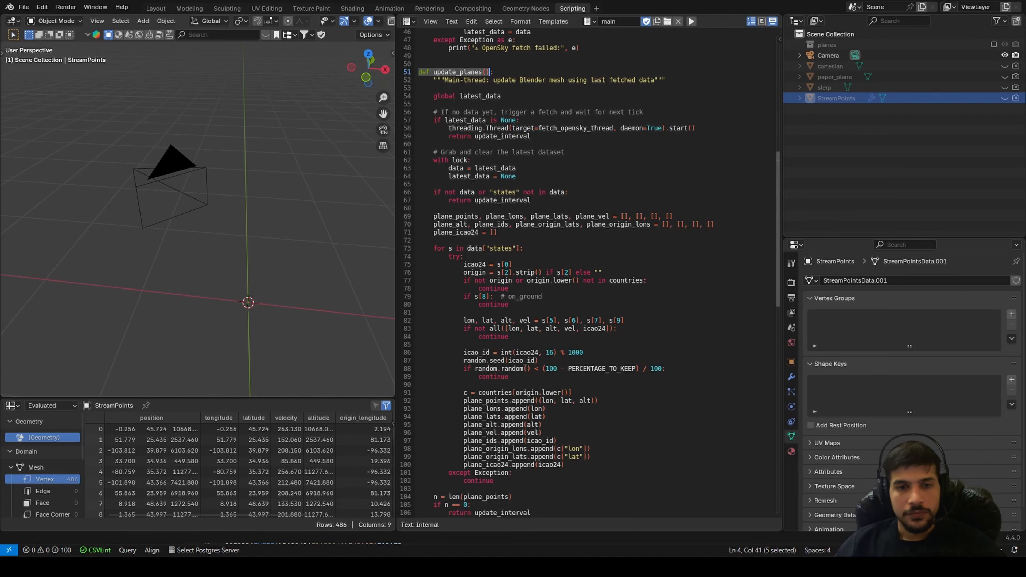
scroll(596, 402, down, 4)
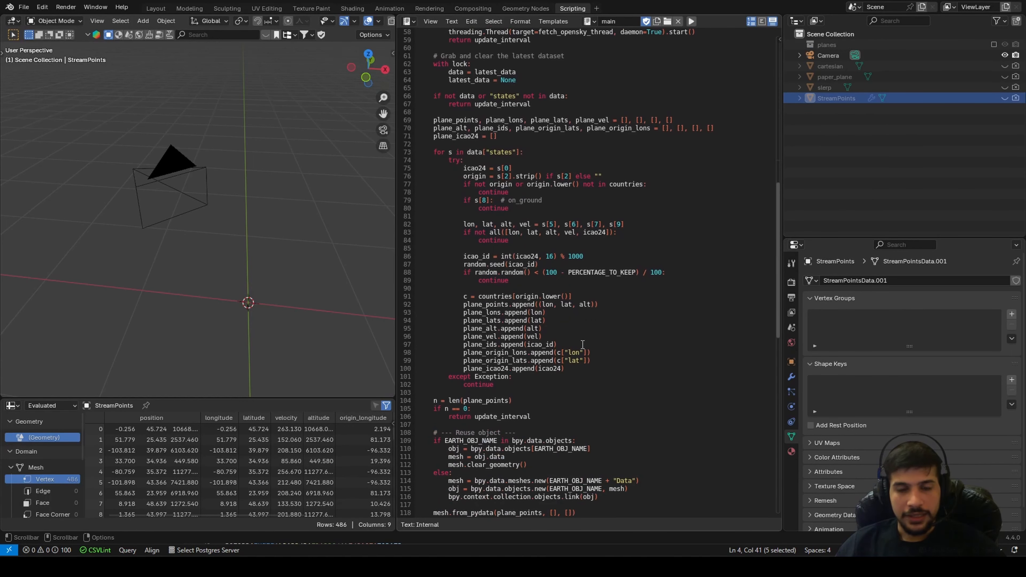
drag(611, 380, 475, 272)
scroll(646, 267, up, 4)
click(652, 251)
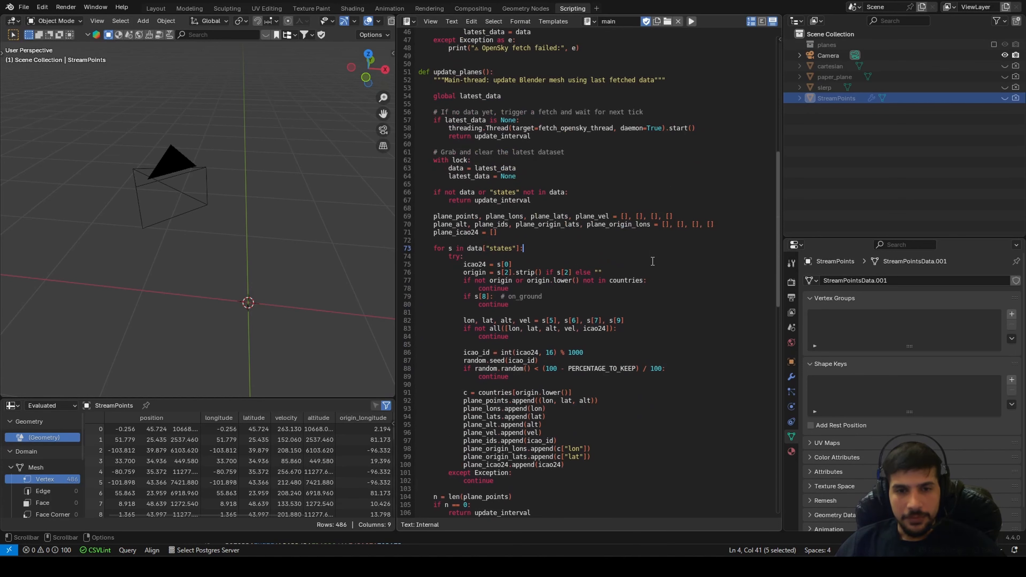
drag(459, 353, 665, 368)
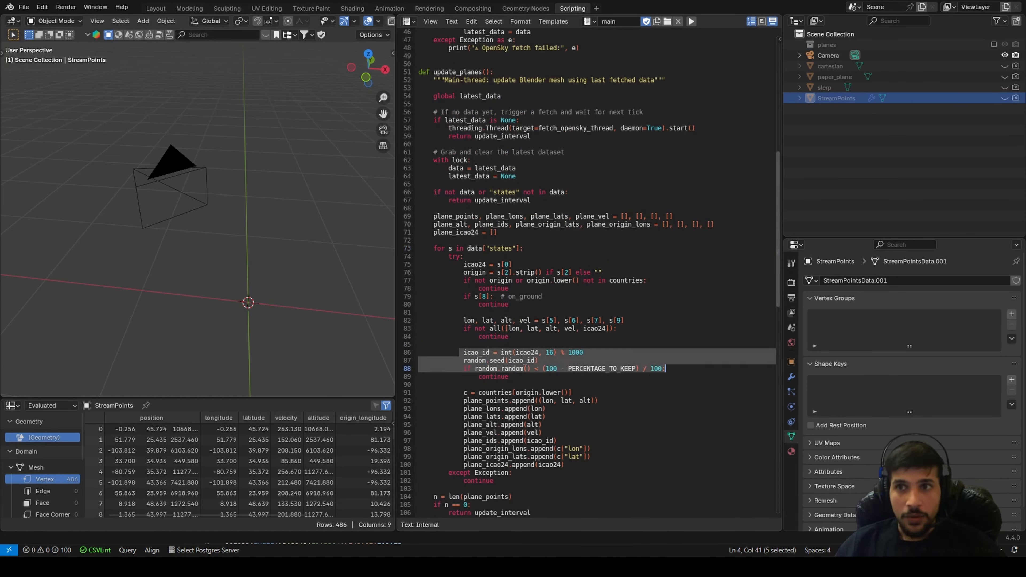
Switch to VS Code, highlight from the icao24 header to the first plane's identifier in opensky_states.csv, and return to Blender
key(alt+Tab)
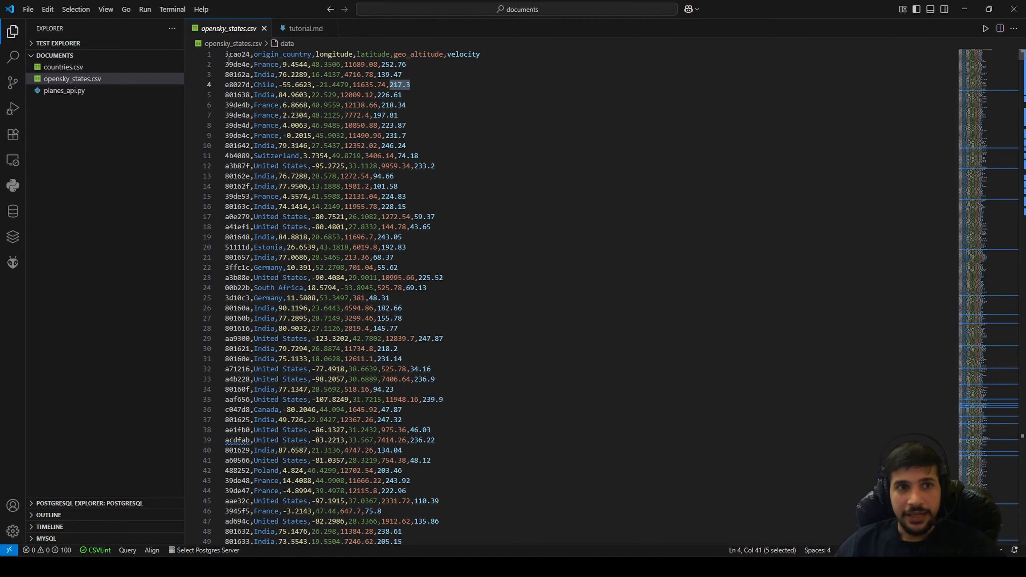
drag(226, 54, 250, 64)
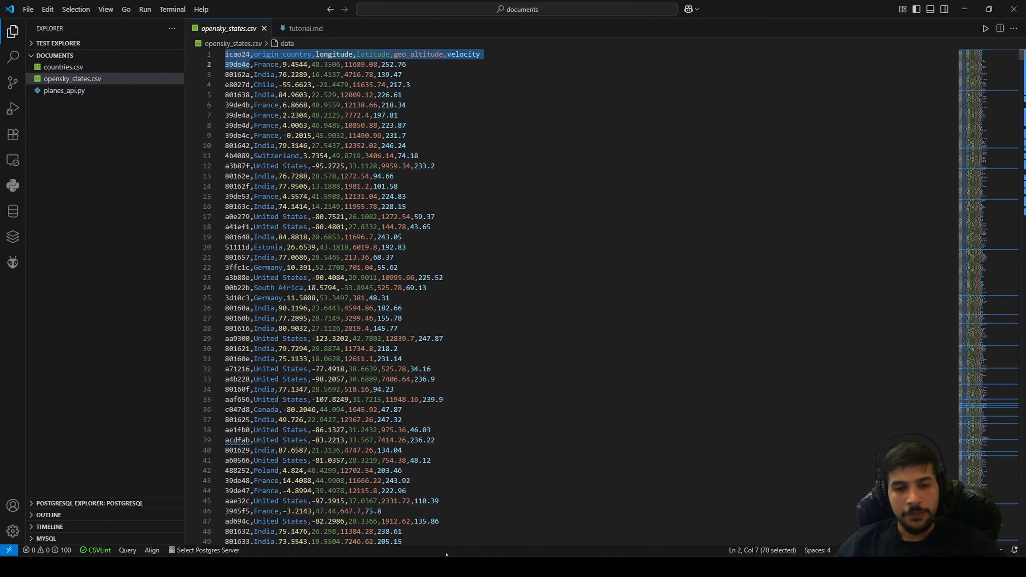
key(alt+Tab)
Examine the icao_id = int(icao24, 16) % 1000 line and highlight its 1000 modulus
scroll(476, 298, down, 4)
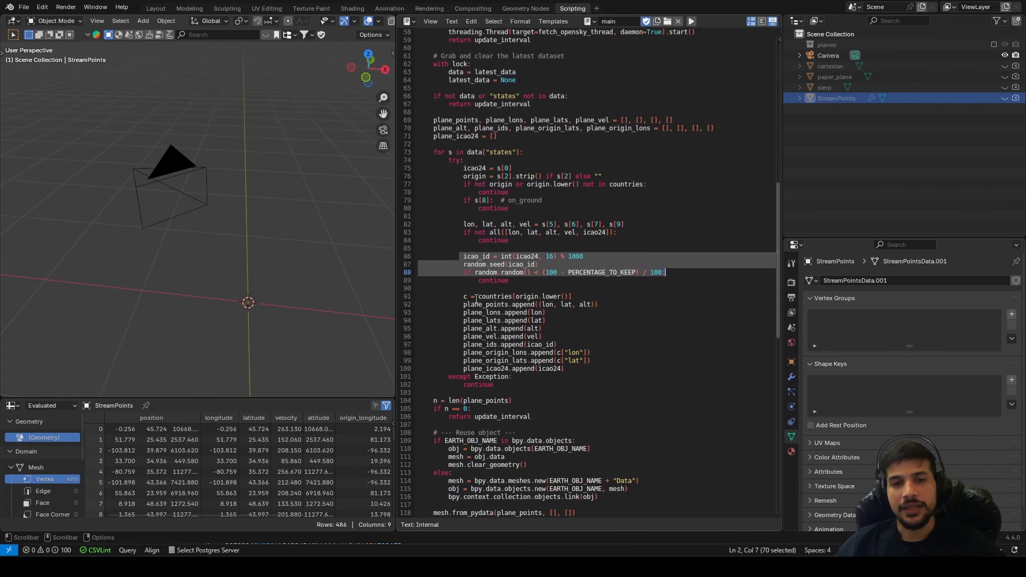
click(654, 368)
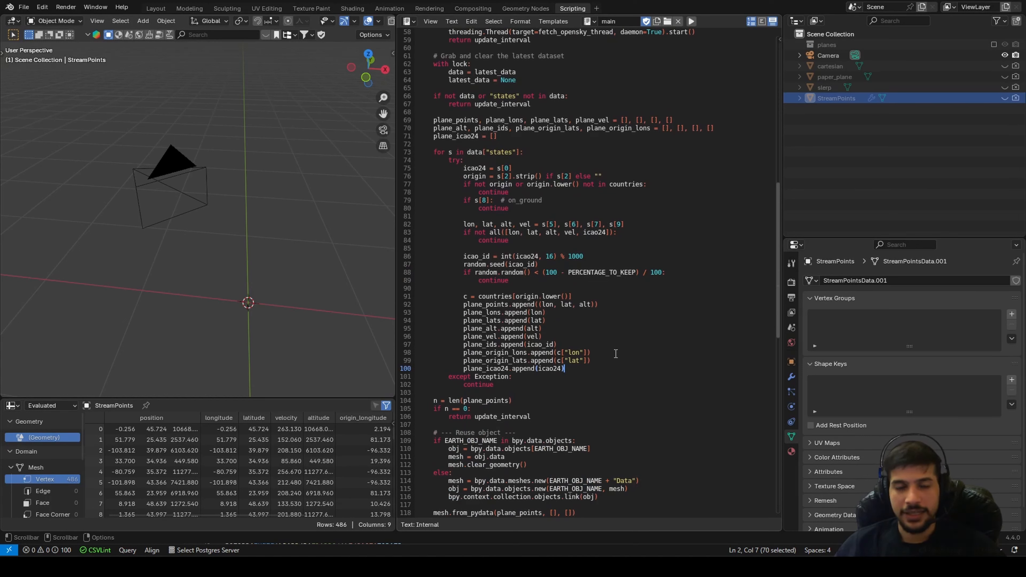
drag(458, 259, 571, 258)
click(619, 238)
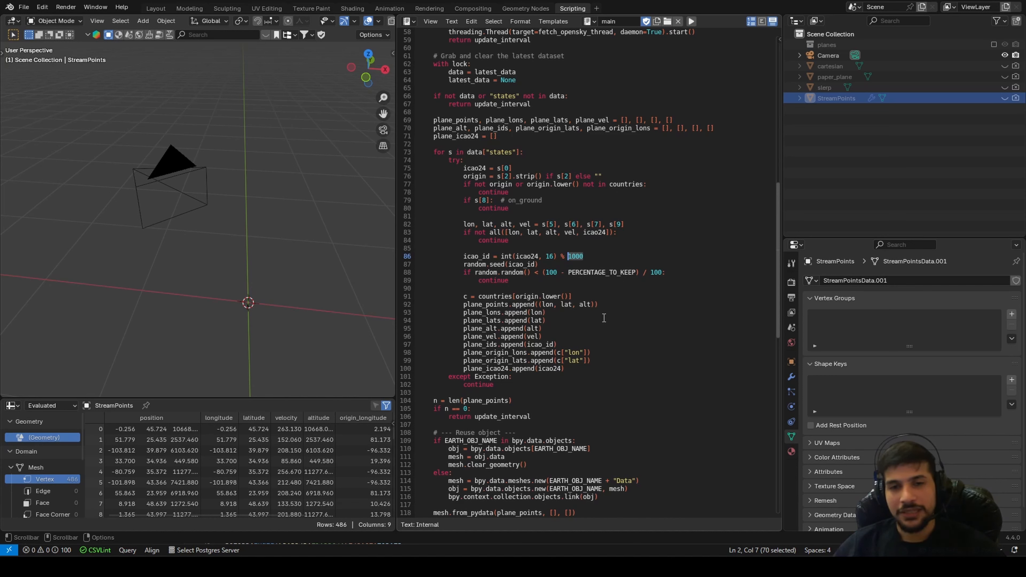
click(480, 255)
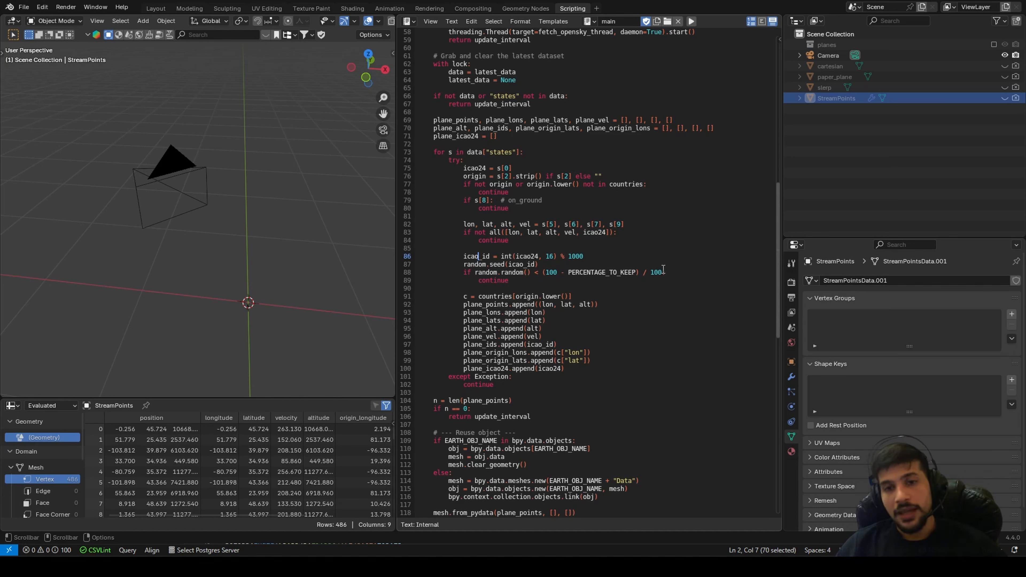
Highlight the plane_origin_lons and plane_origin_lats append lines and review the script's earlier settings and fetch code
scroll(630, 246, down, 5)
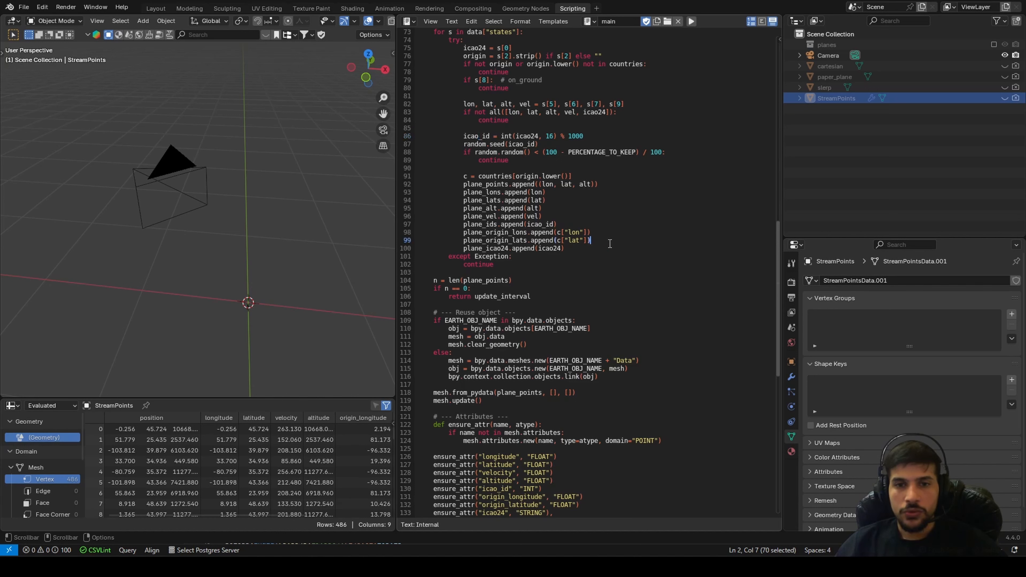
drag(609, 243, 366, 231)
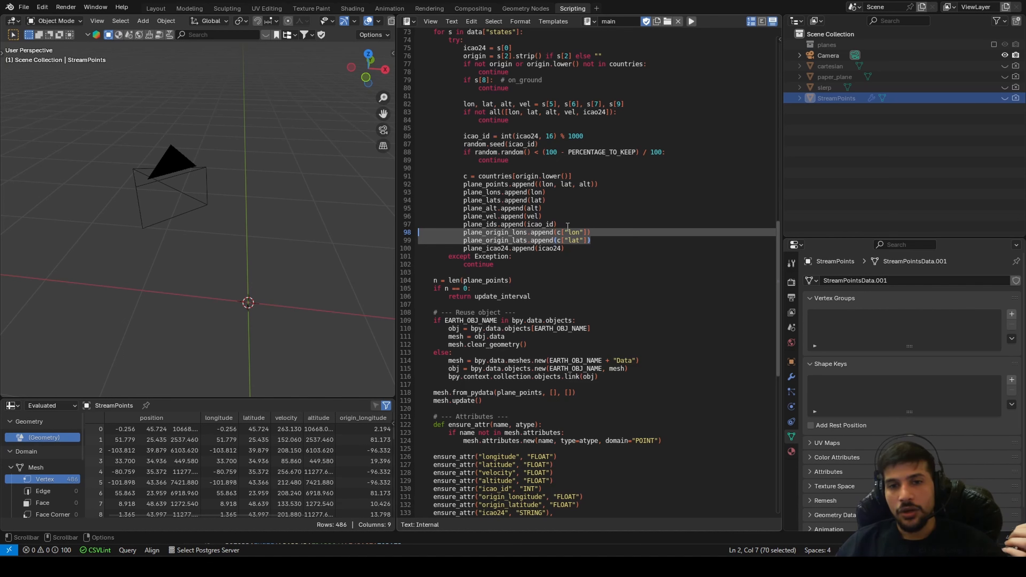
scroll(573, 241, up, 15)
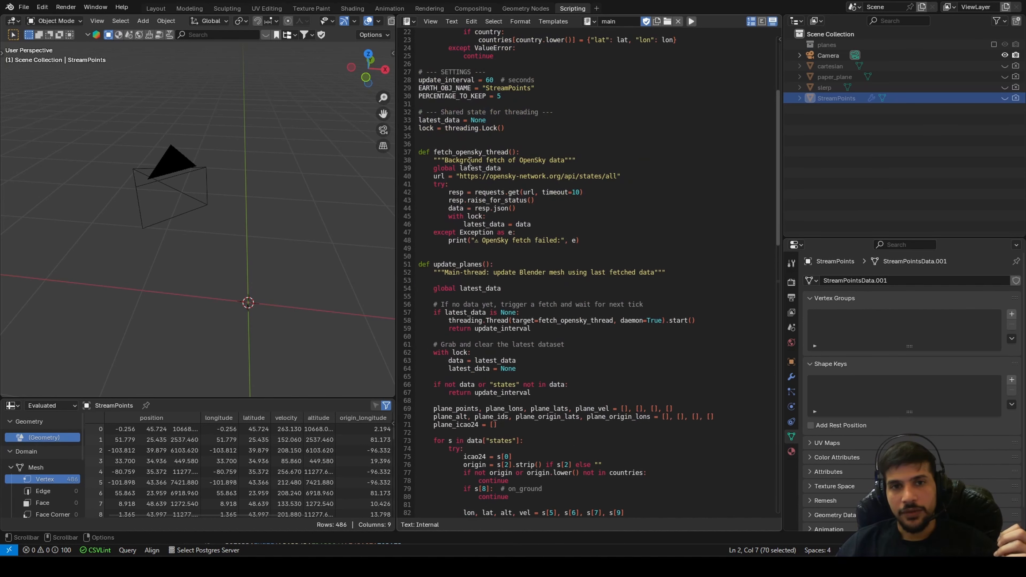
scroll(559, 292, down, 14)
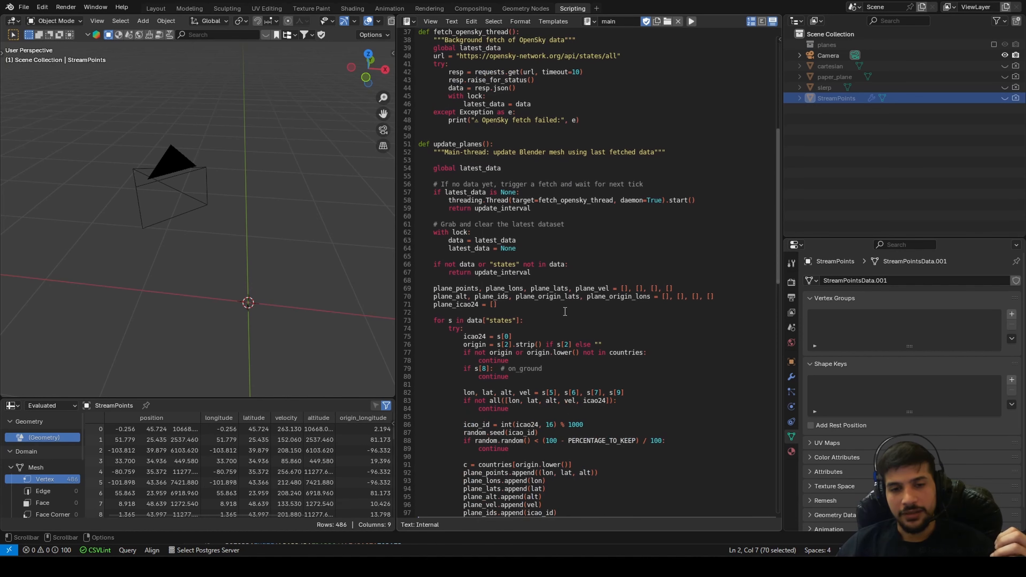
Highlight all the ensure_attr lines in the Attributes section, from "longitude" to "icao24"
scroll(540, 401, down, 6)
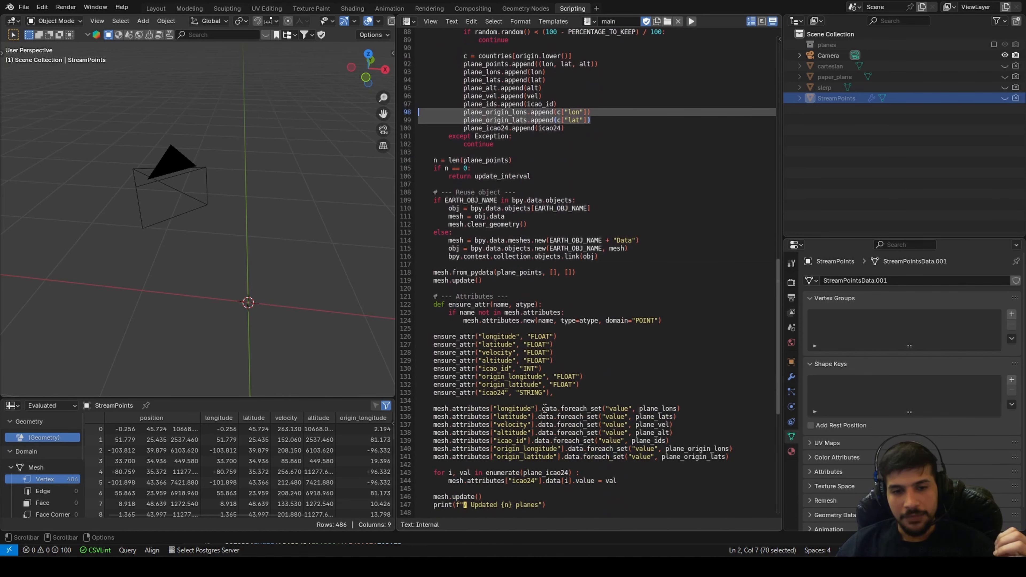
click(472, 400)
key(shift+Up)
key(shift+Up)
key(shift+Up)
key(shift+Up)
key(shift+Up)
key(shift+Up)
key(shift+Up)
key(shift+Up)
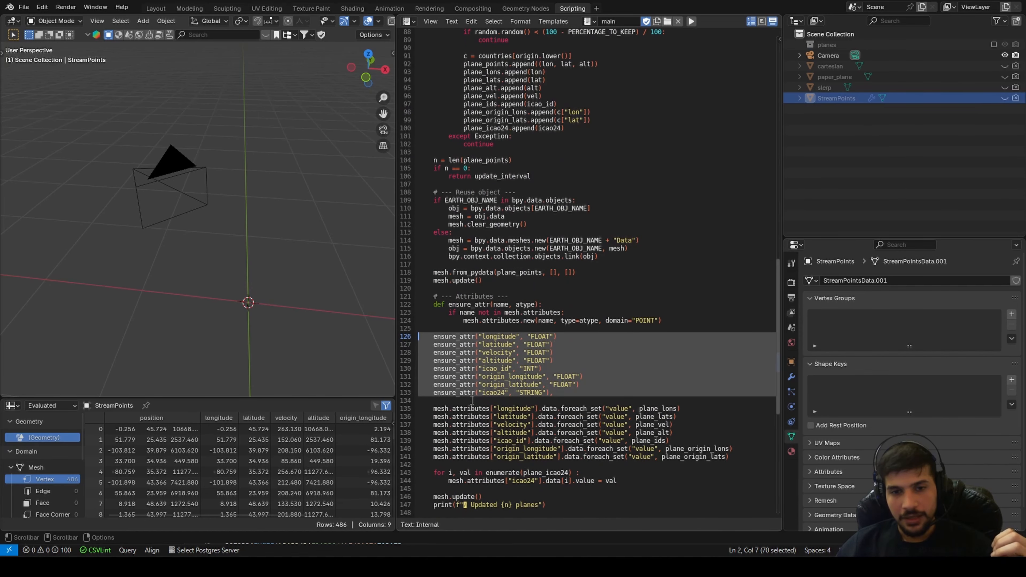
Highlight the origin_longitude and origin_latitude attribute names, and the ensure_attr lines from "longitude" to "icao_id"
drag(481, 375, 543, 374)
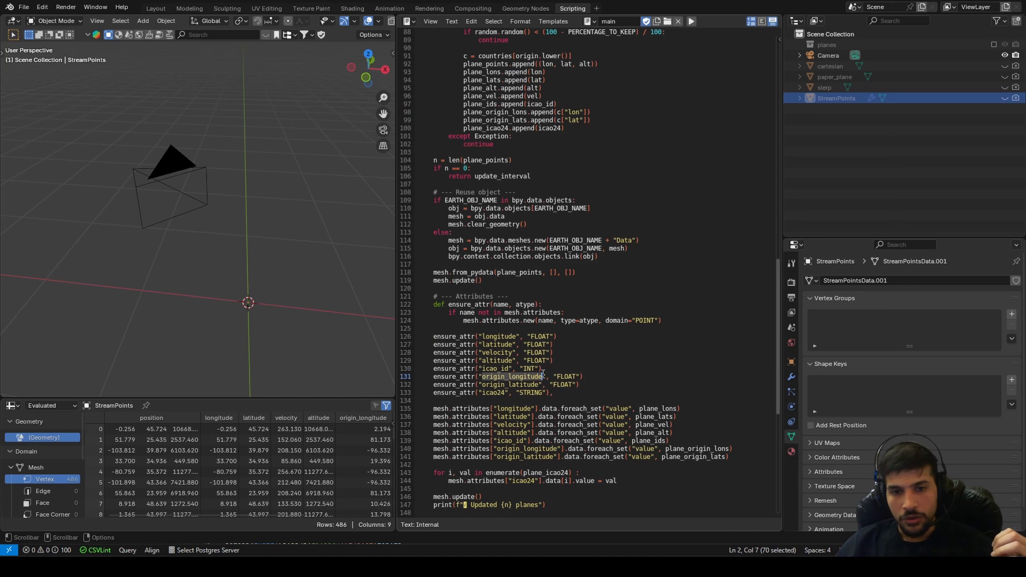
drag(479, 384, 535, 384)
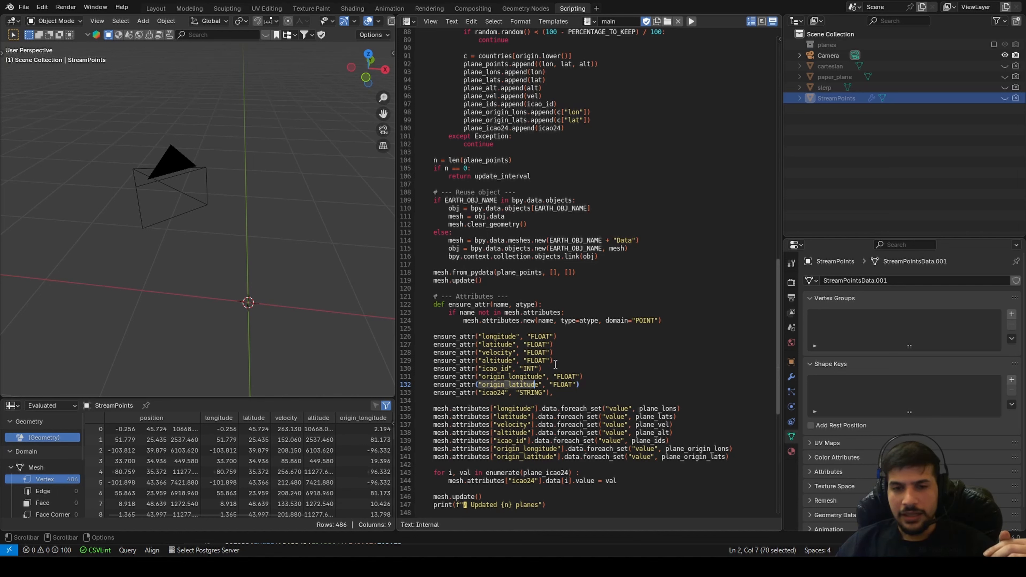
drag(542, 368, 408, 339)
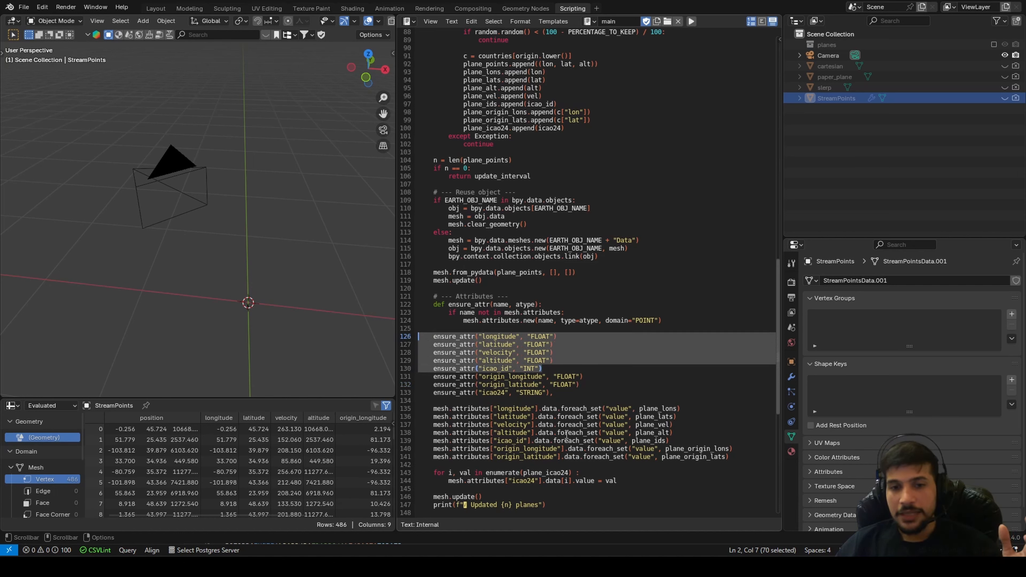
Highlight the bpy.app.timers.register(update_planes, first_interval=1.0) line at the script's end, and switch to the Layout workspace
scroll(455, 469, down, 7)
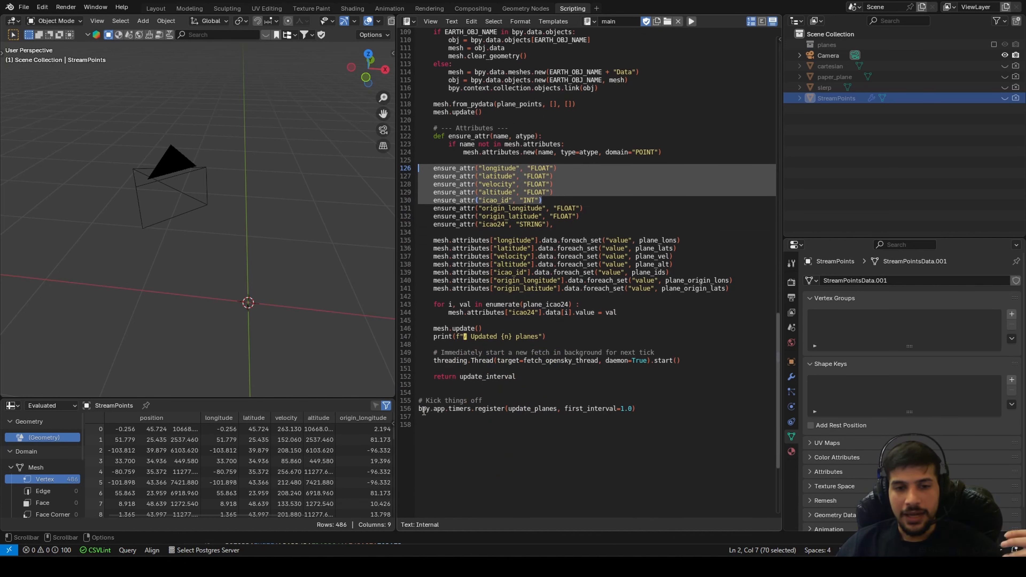
drag(420, 409, 670, 413)
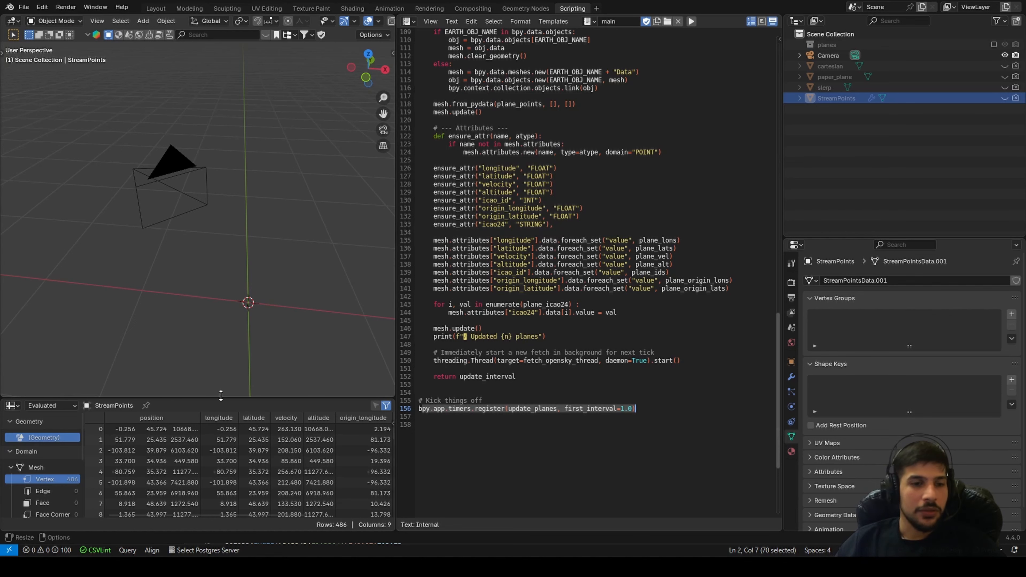
click(155, 8)
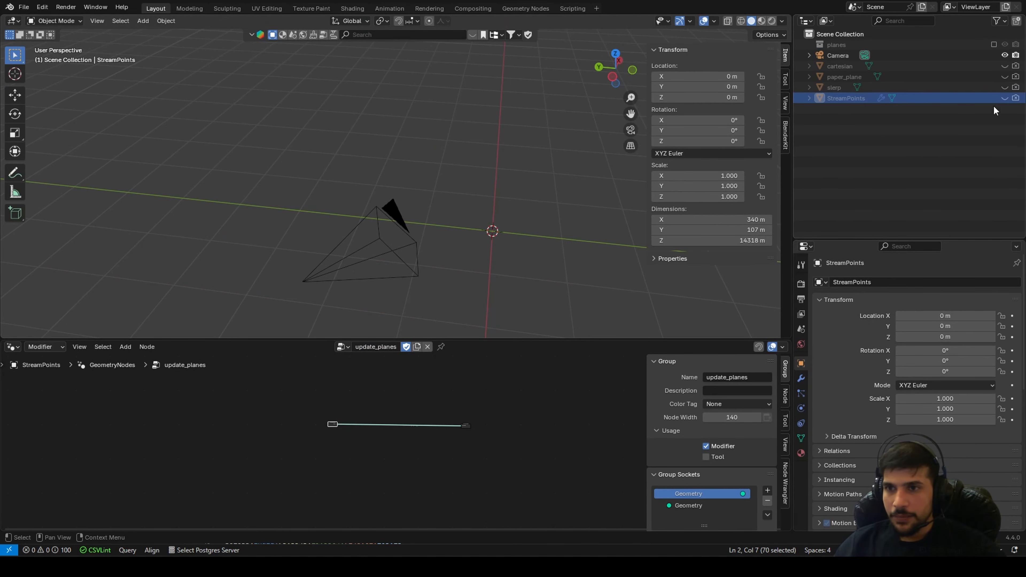
Unhide StreamPoints and split the 3D viewport area, turning the new area into a Spreadsheet editor
click(1005, 98)
middle_drag(392, 333, 383, 203)
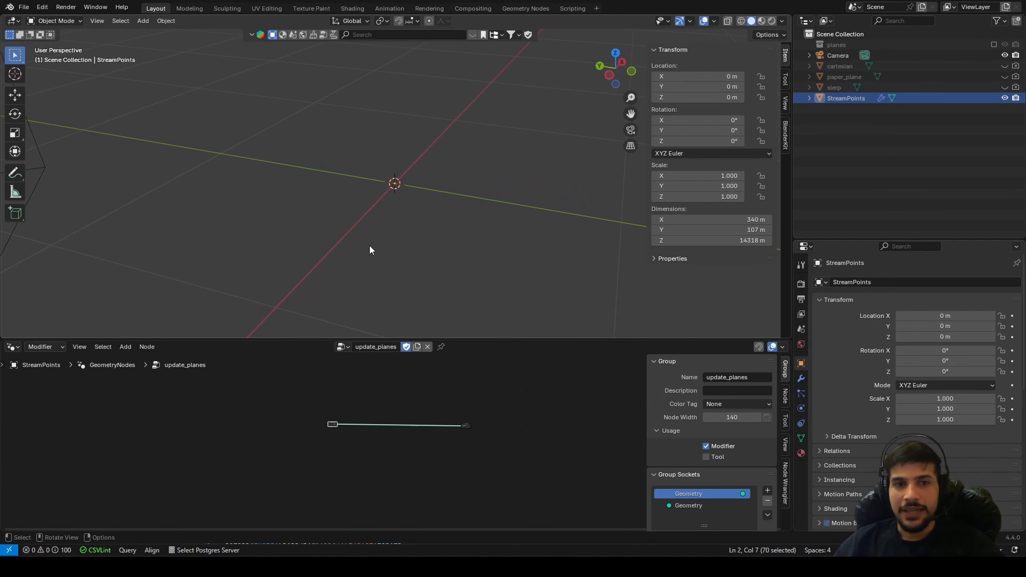
drag(9, 19, 225, 53)
click(13, 20)
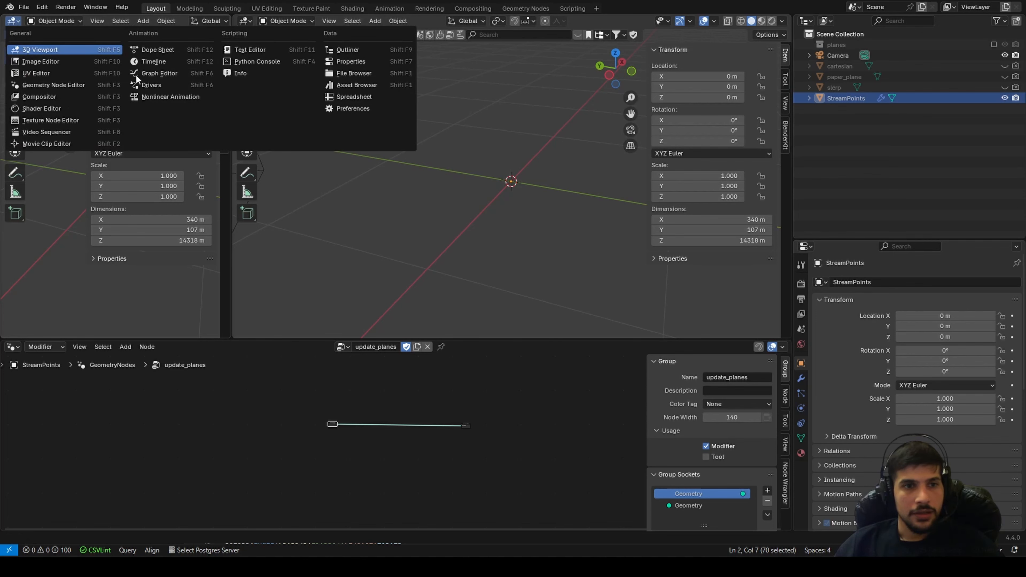
click(357, 97)
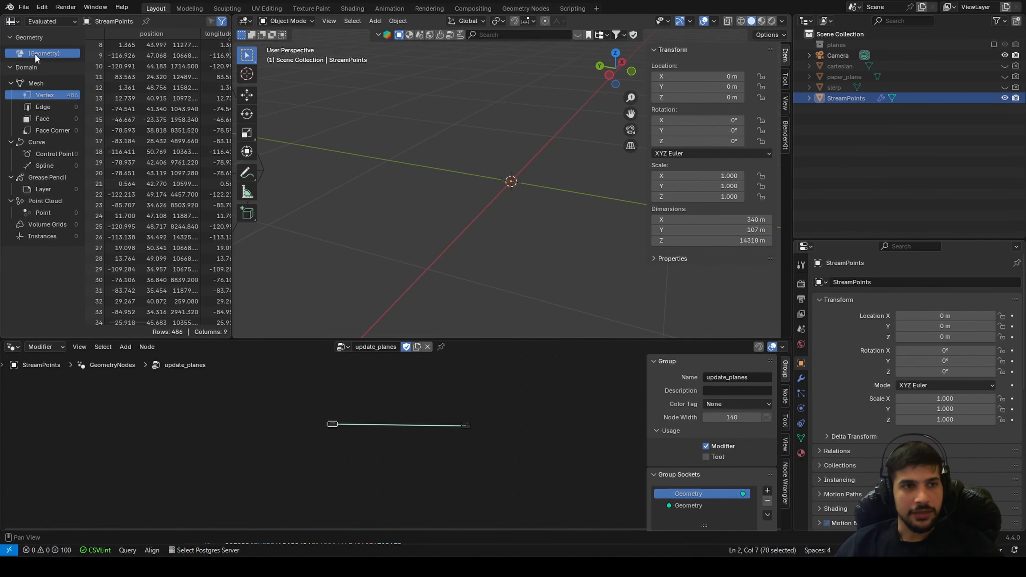
Hide the Spreadsheet's data set sidebar and review the position, longitude, latitude and velocity columns of StreamPoints
key(t)
scroll(143, 135, down, 4)
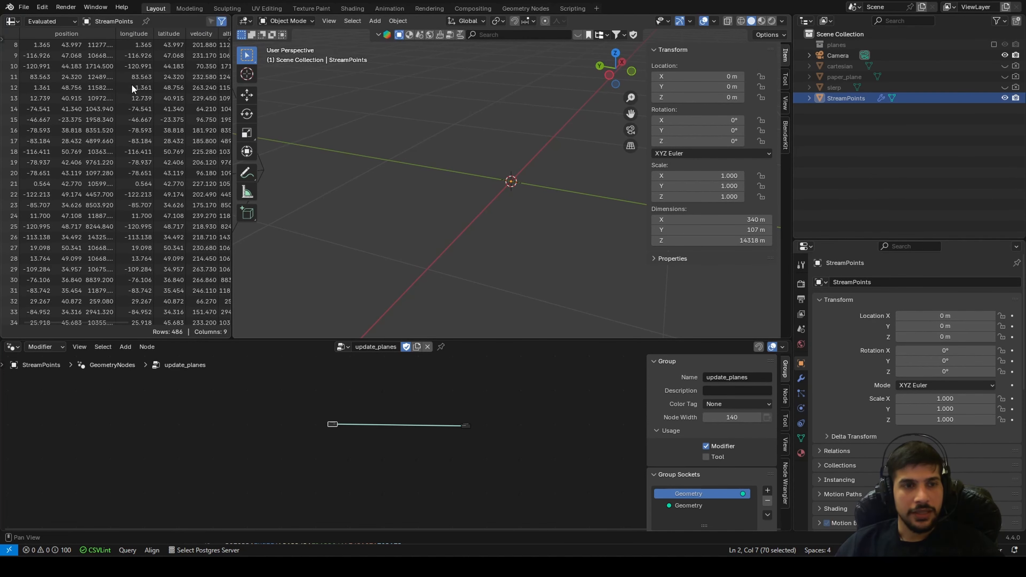
scroll(143, 136, up, 7)
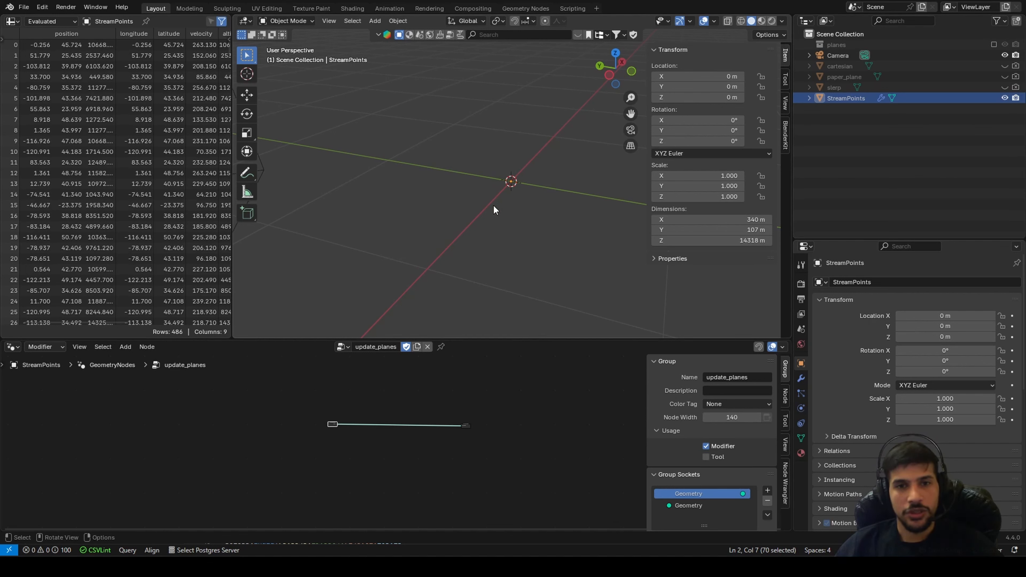
Switch the viewport to Material Preview shading and insert a Mesh to Points node between Group Input and Group Output
scroll(362, 502, up, 4)
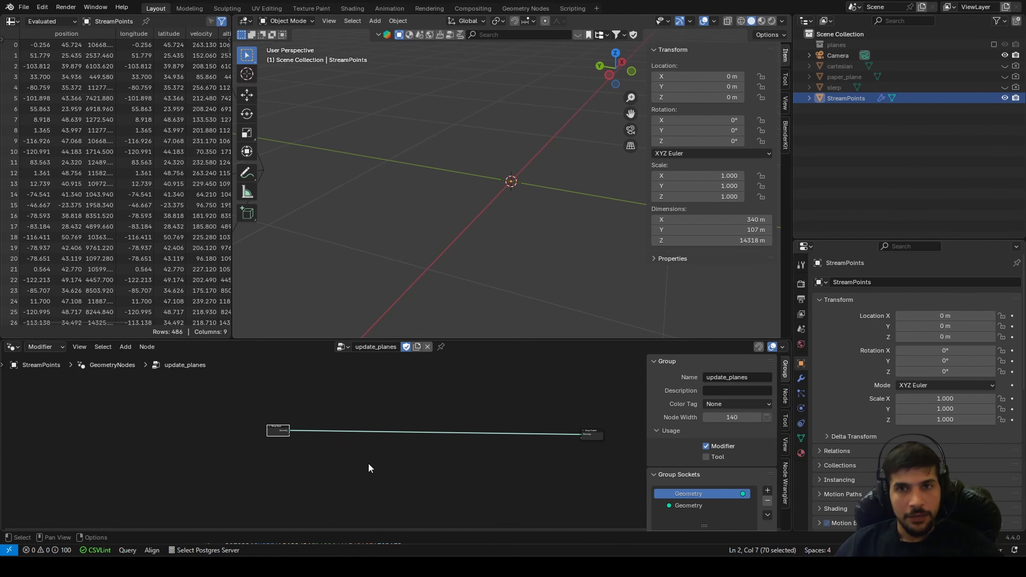
click(761, 21)
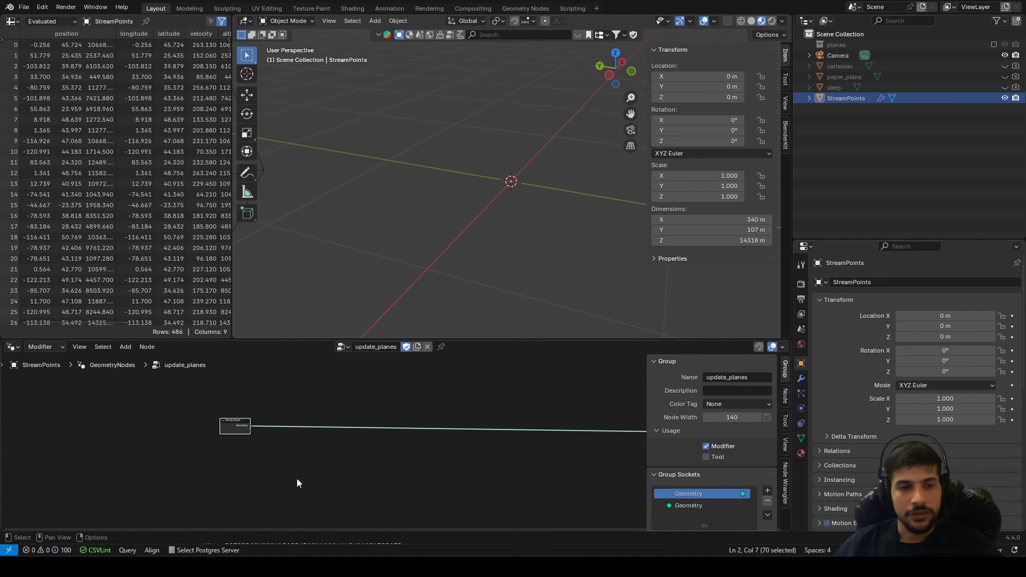
scroll(299, 483, up, 1)
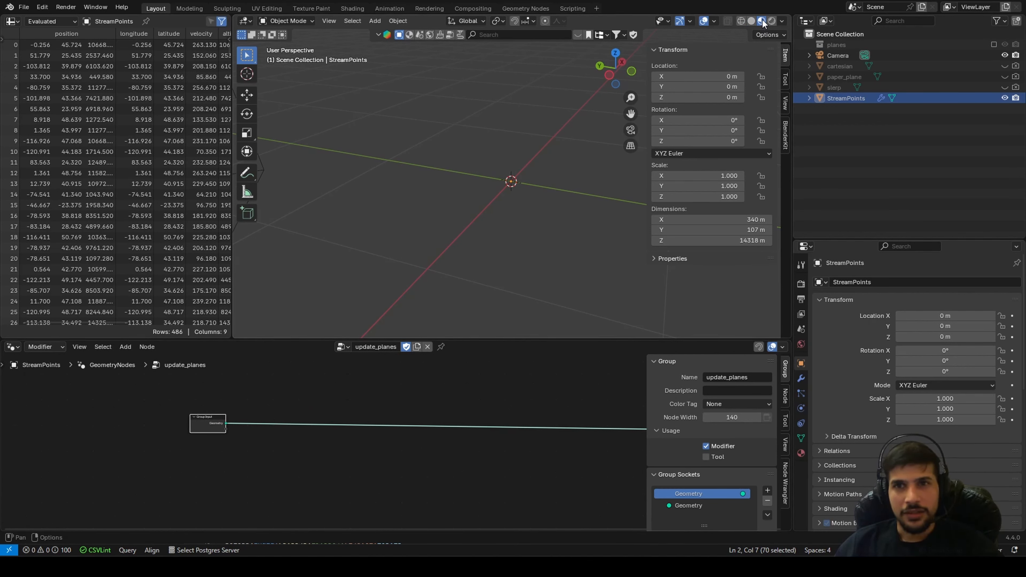
key(shift+a)
text(me)
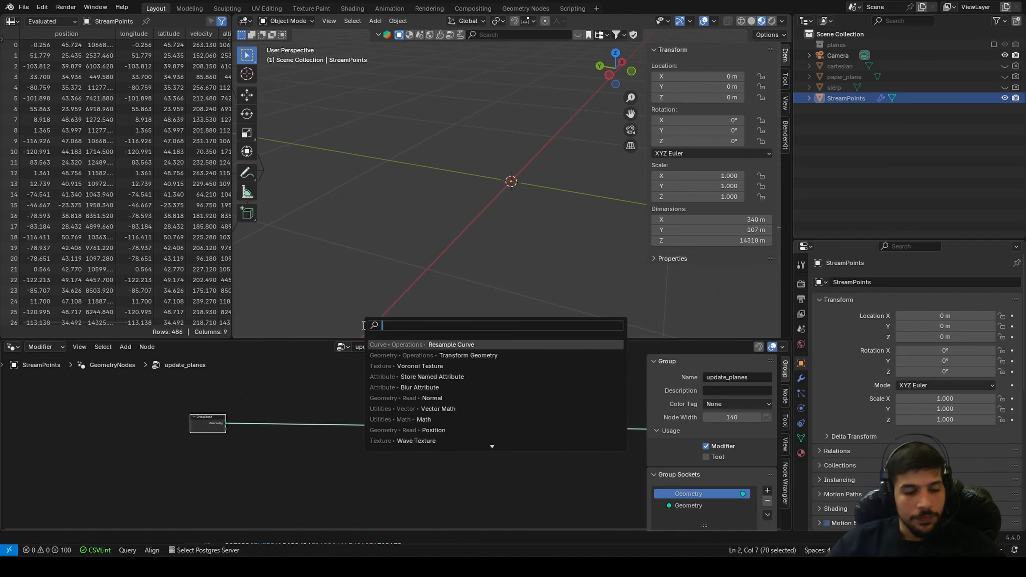
text(sh to po)
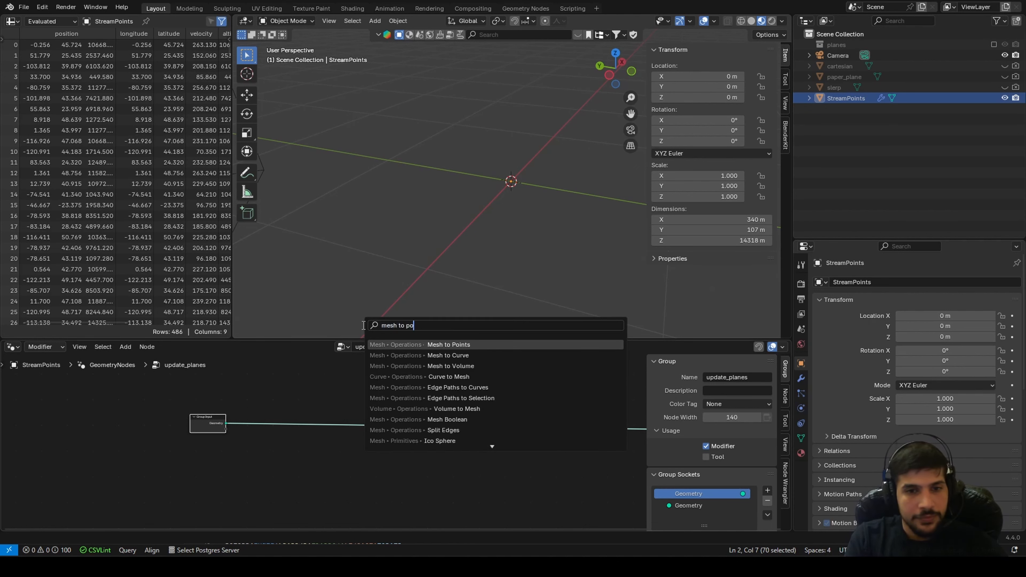
key(Return)
click(303, 408)
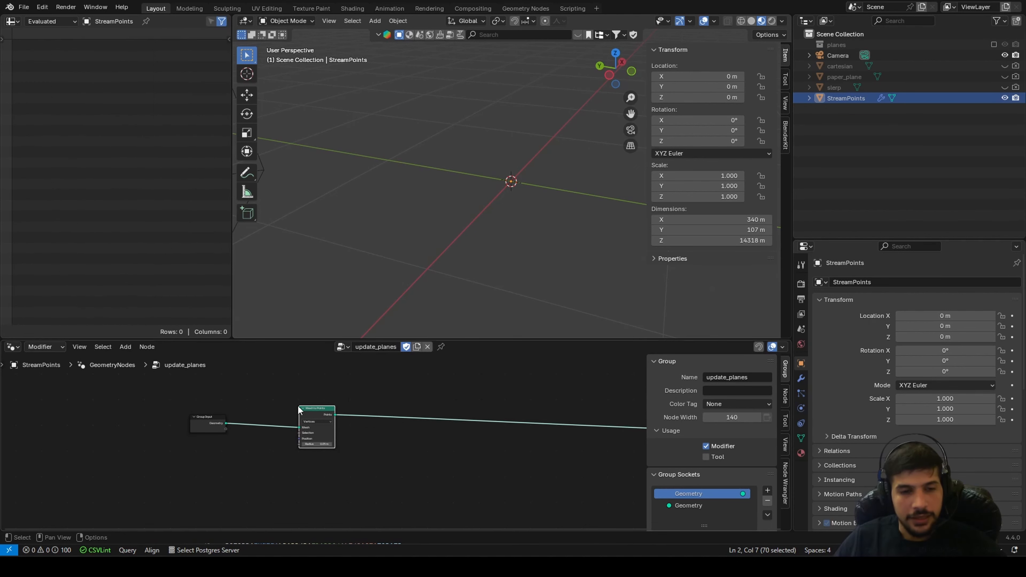
Unhide the cartesian reference plane and frame its x, y and z conversion formulas in the front view
scroll(389, 474, down, 3)
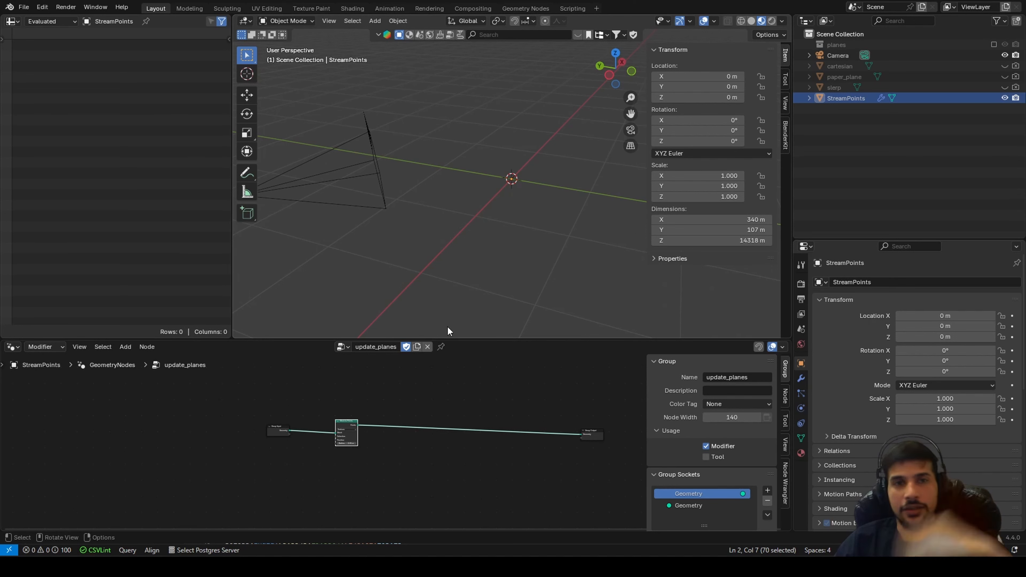
scroll(400, 465, up, 4)
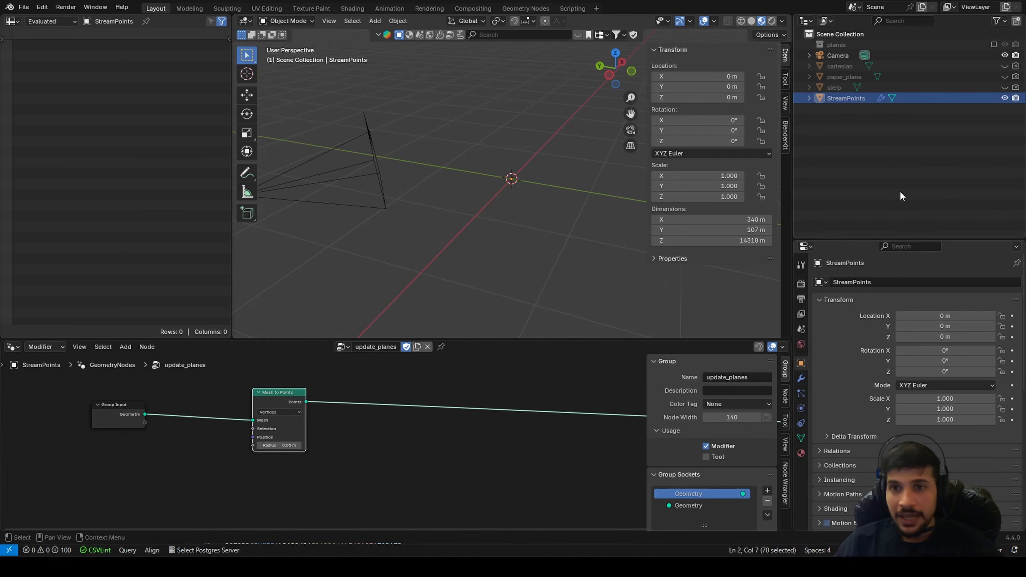
click(1004, 66)
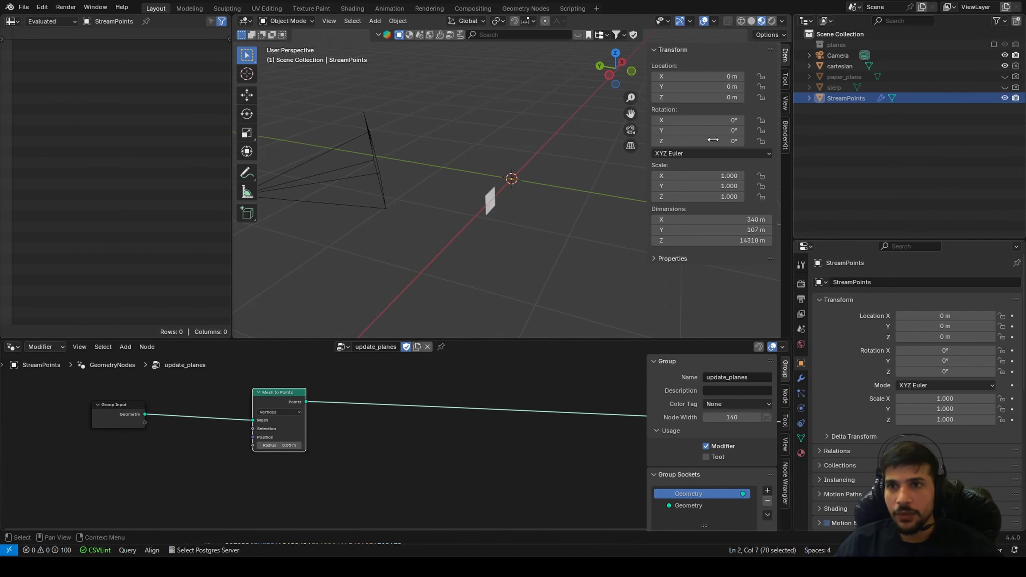
key(KP_1)
scroll(514, 271, up, 3)
shift+middle_drag(515, 282, 478, 206)
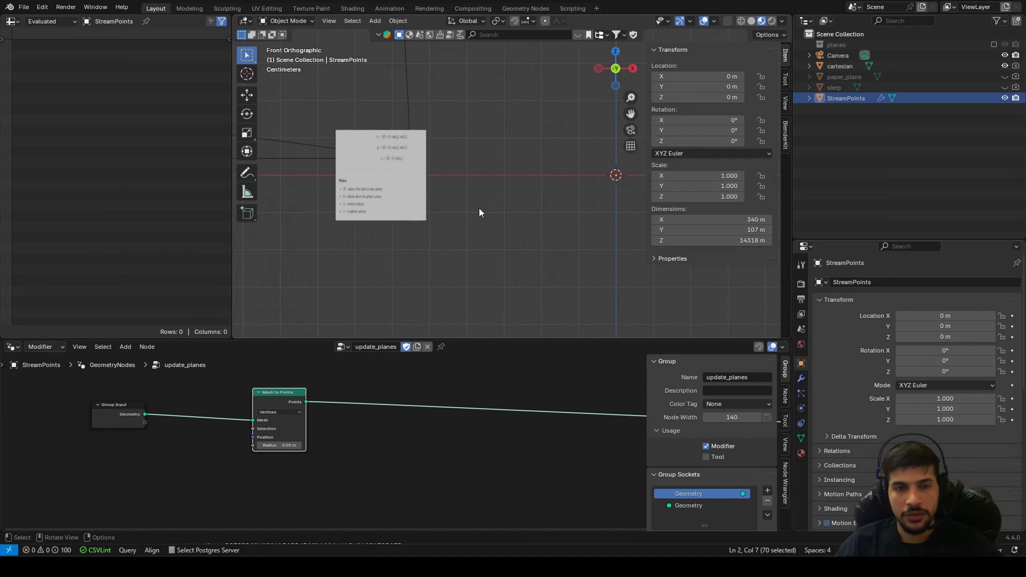
scroll(478, 206, up, 5)
shift+middle_drag(412, 219, 624, 239)
scroll(555, 241, up, 3)
scroll(554, 241, down, 1)
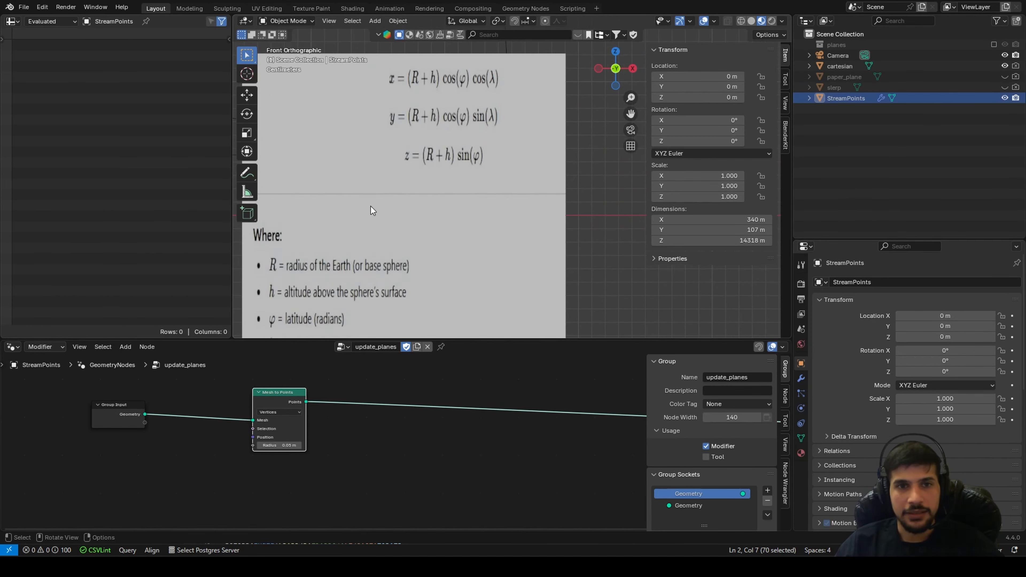
scroll(377, 100, down, 1)
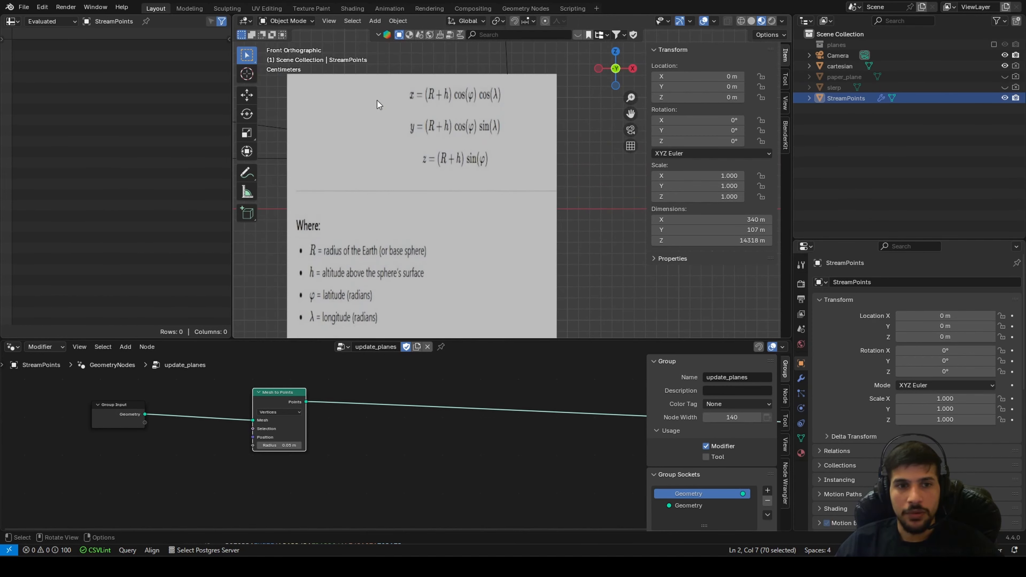
Add a Named Attribute node below Mesh to Points and place a duplicate of it underneath
scroll(424, 476, down, 2)
middle_drag(423, 477, 359, 436)
key(shift+a)
click(307, 322)
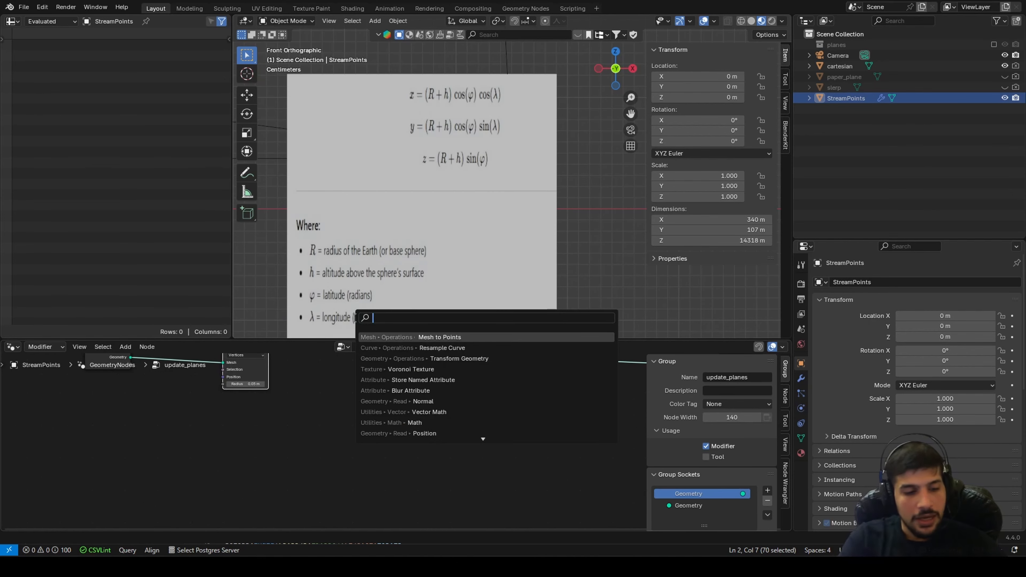
text(attr)
key(Return)
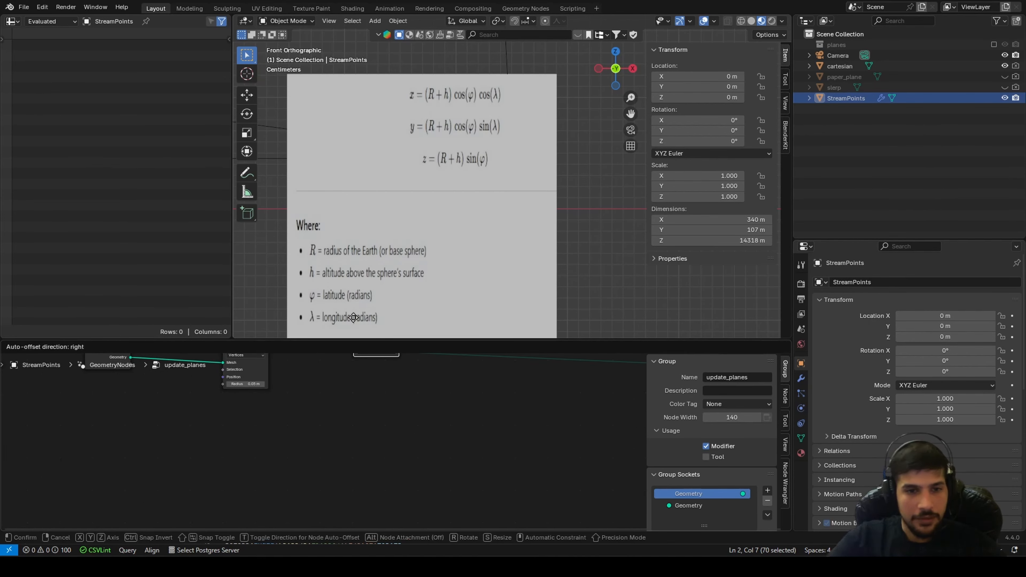
click(257, 421)
key(shift+d)
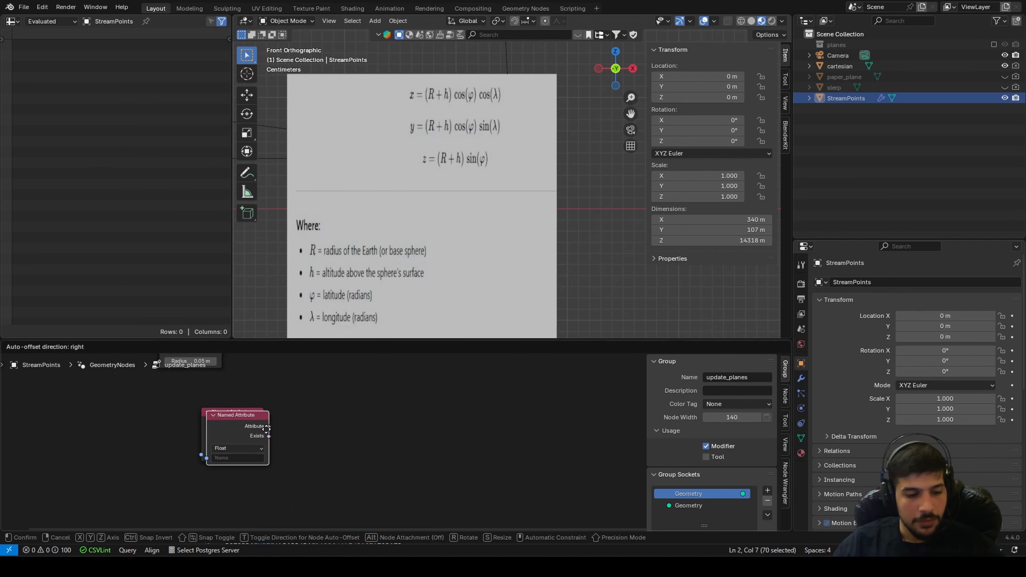
click(254, 480)
Set the upper Named Attribute node to longitude and the lower one to latitude
middle_drag(330, 447, 542, 425)
scroll(534, 425, up, 3)
click(463, 434)
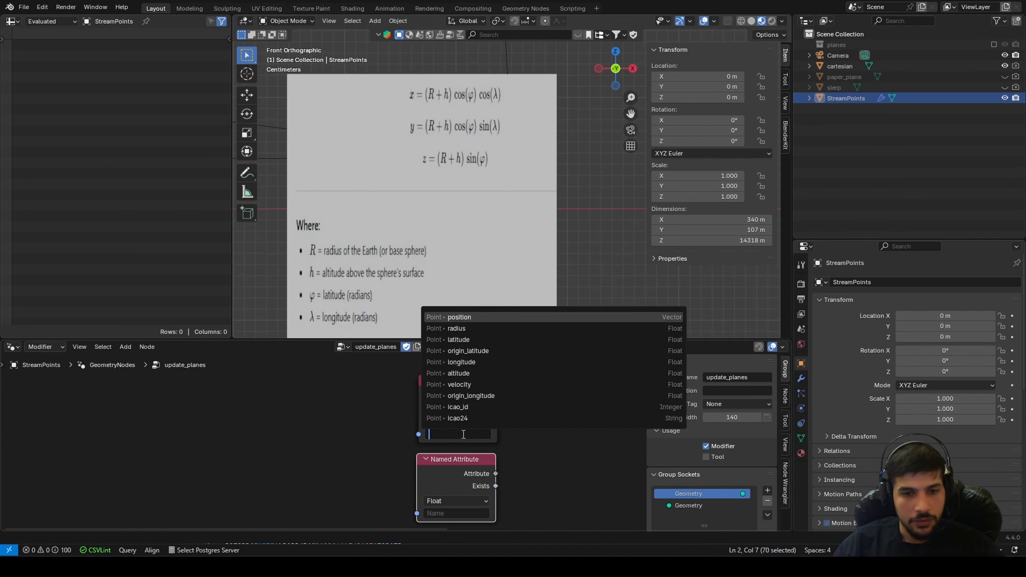
text(;p)
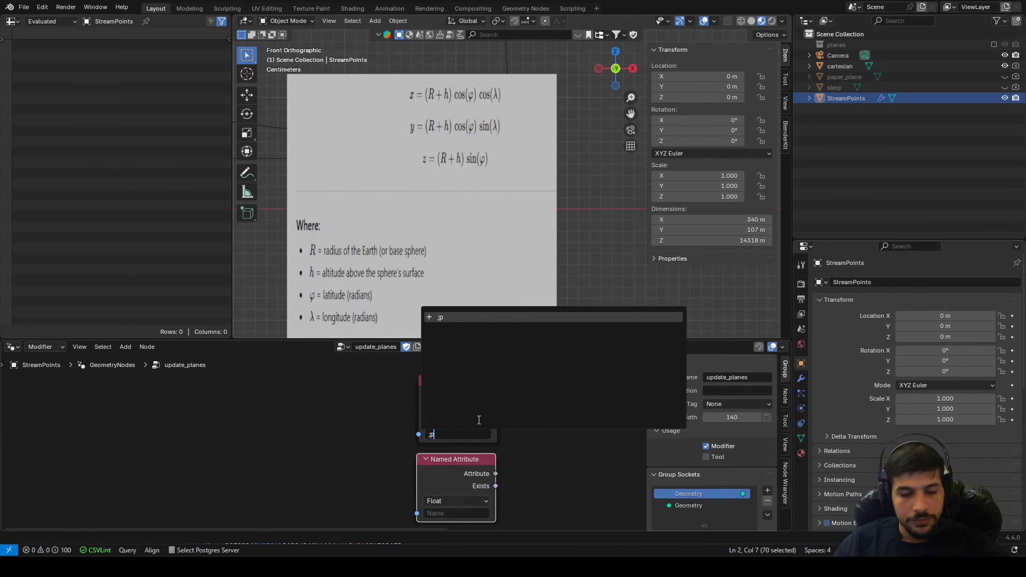
key(BackSpace)
key(BackSpace)
text(lo)
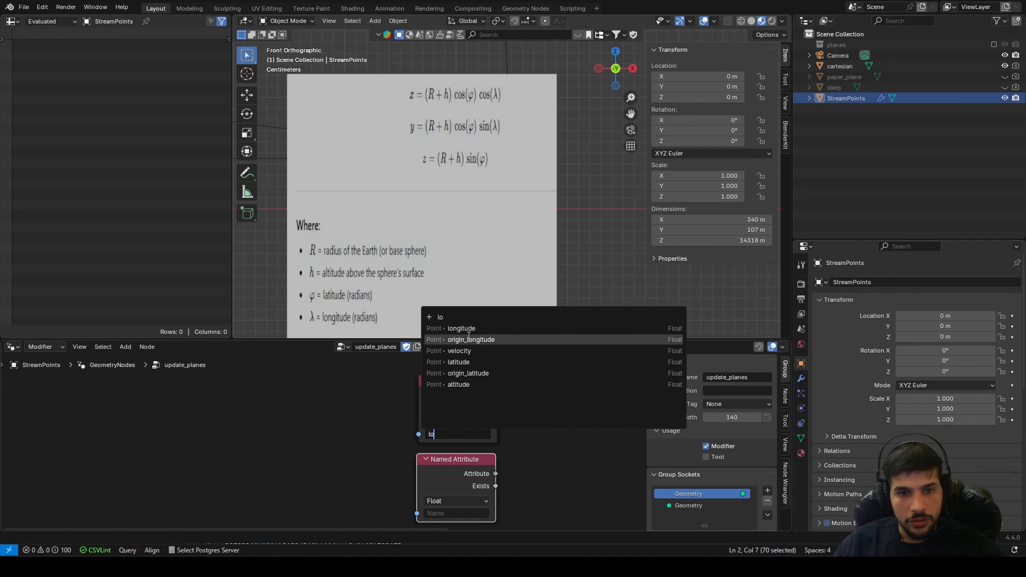
click(469, 339)
click(446, 511)
text(la)
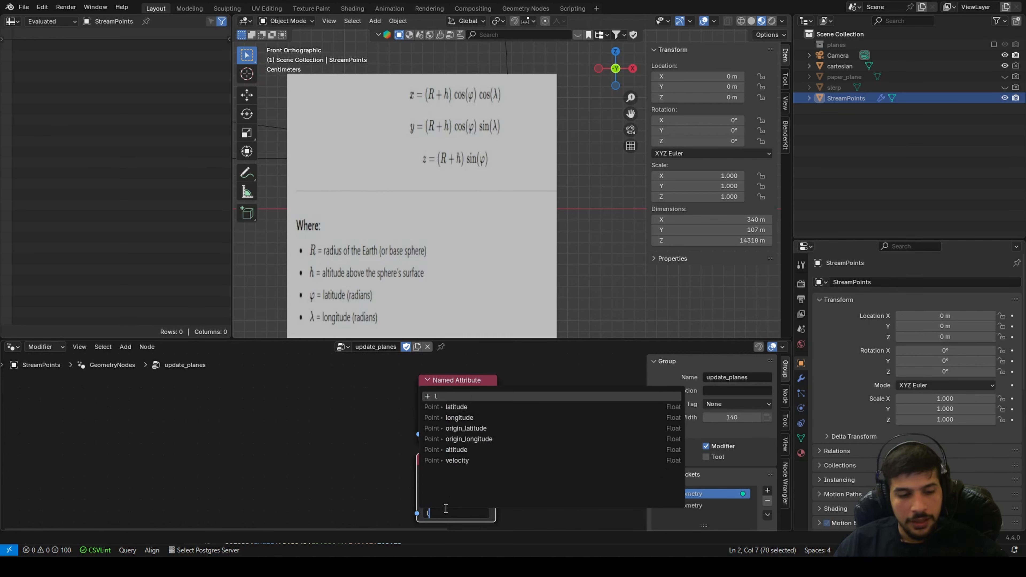
click(453, 408)
scroll(504, 436, down, 4)
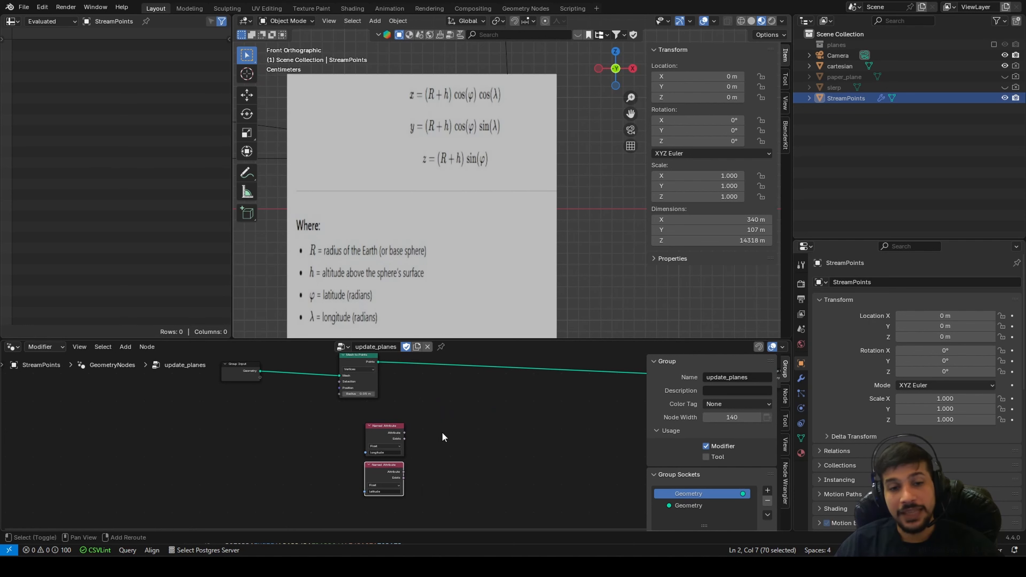
Add a Math node set to To Radians and connect the longitude attribute to its Degrees input
key(shift+a)
click(431, 321)
text(matg)
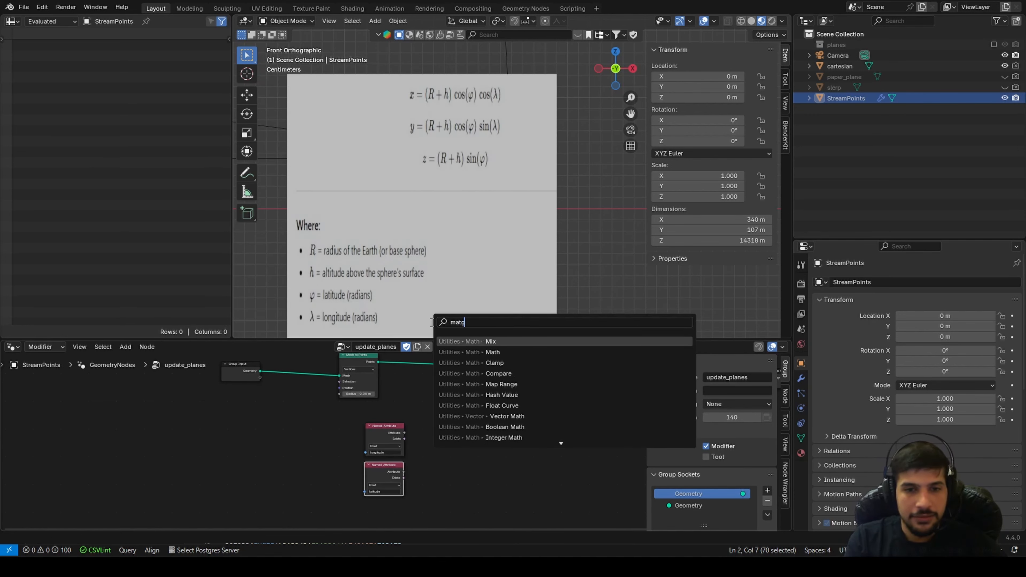
key(Down)
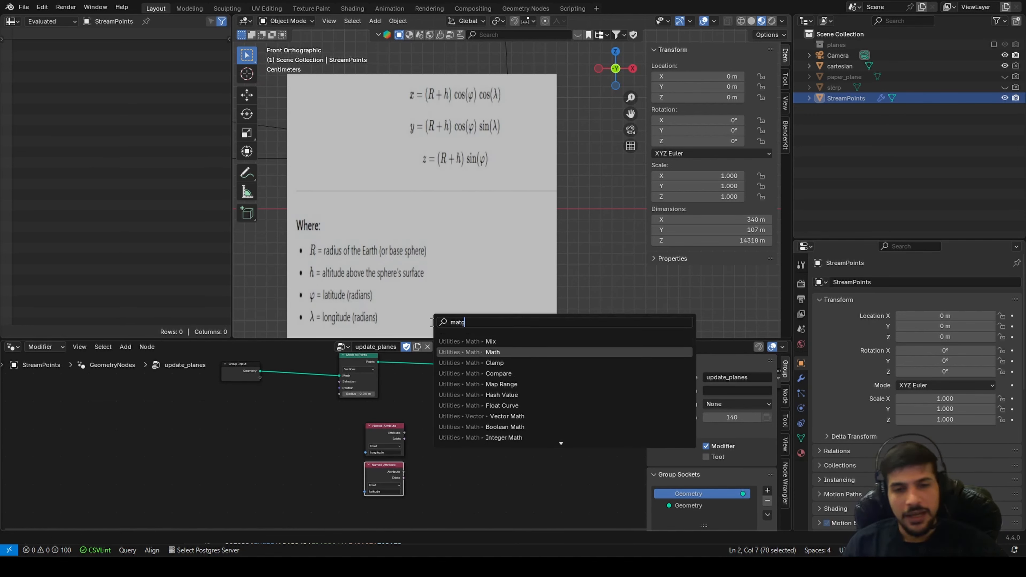
key(Return)
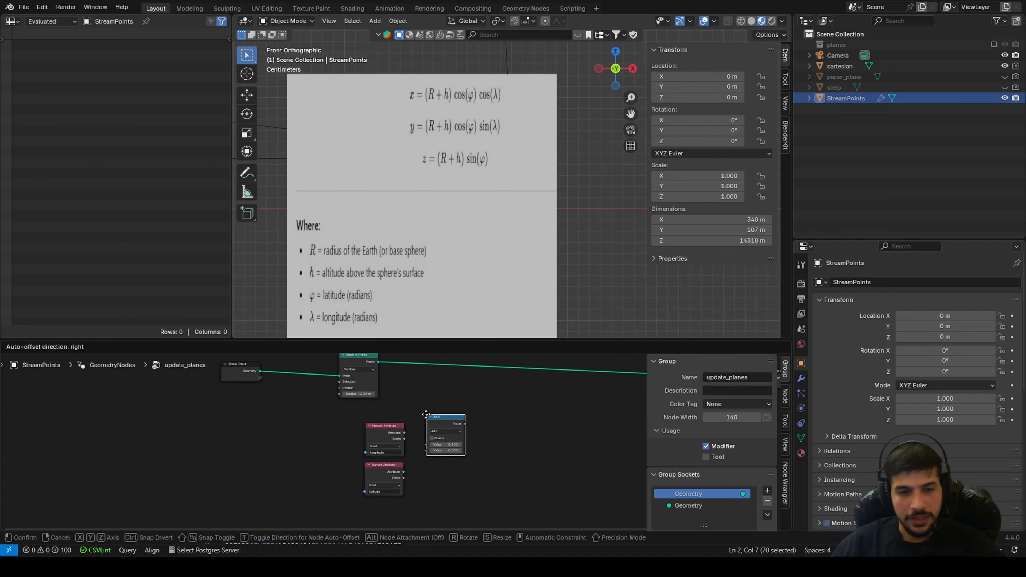
click(452, 431)
scroll(452, 431, up, 4)
click(513, 412)
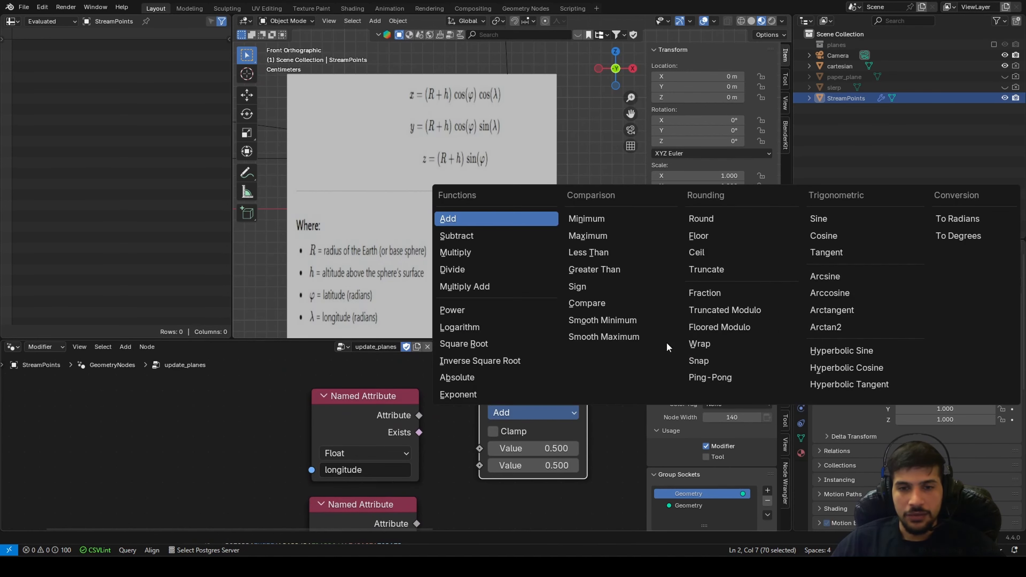
click(957, 221)
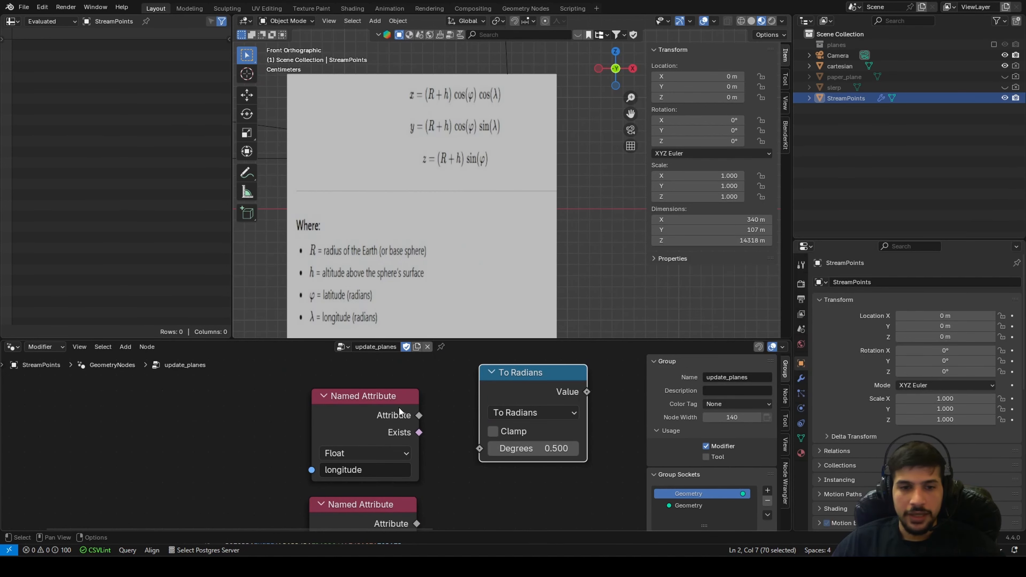
drag(419, 415, 424, 420)
drag(480, 445, 480, 446)
scroll(480, 446, down, 3)
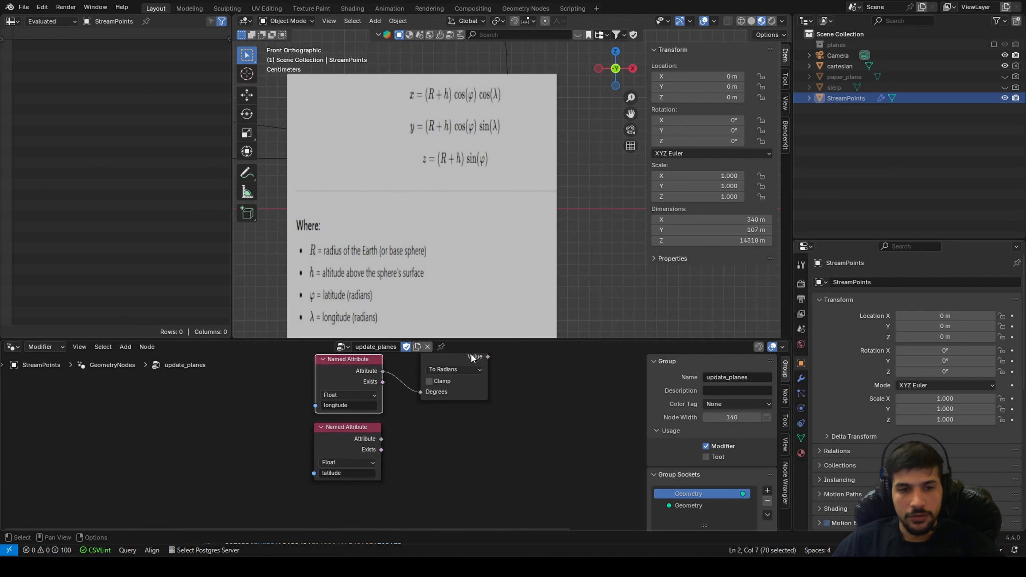
Duplicate the To Radians node, connect the latitude attribute to the copy, and move the longitude To Radians node roughly above it
key(shift+d)
click(460, 437)
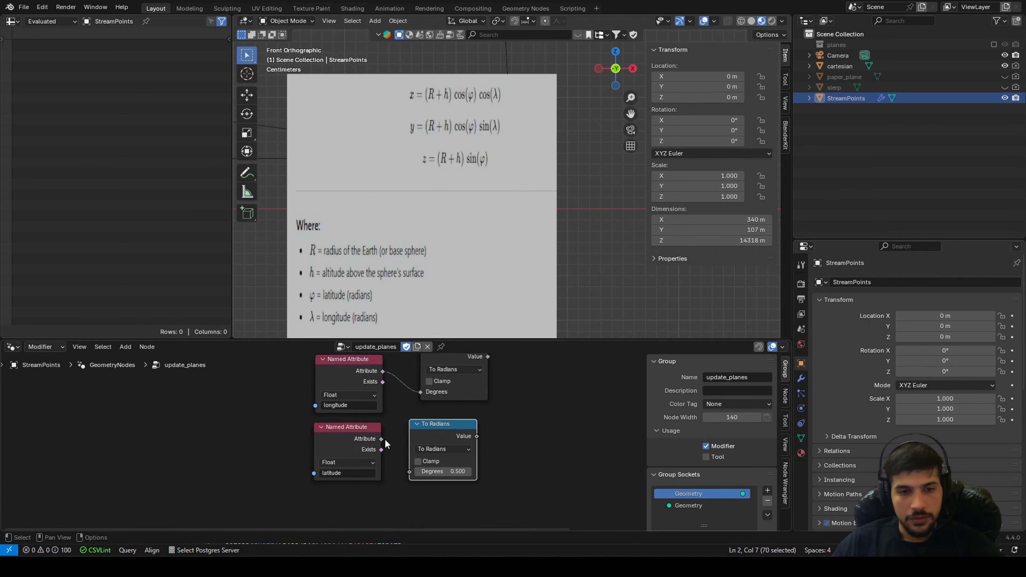
drag(382, 438, 420, 473)
scroll(420, 472, down, 2)
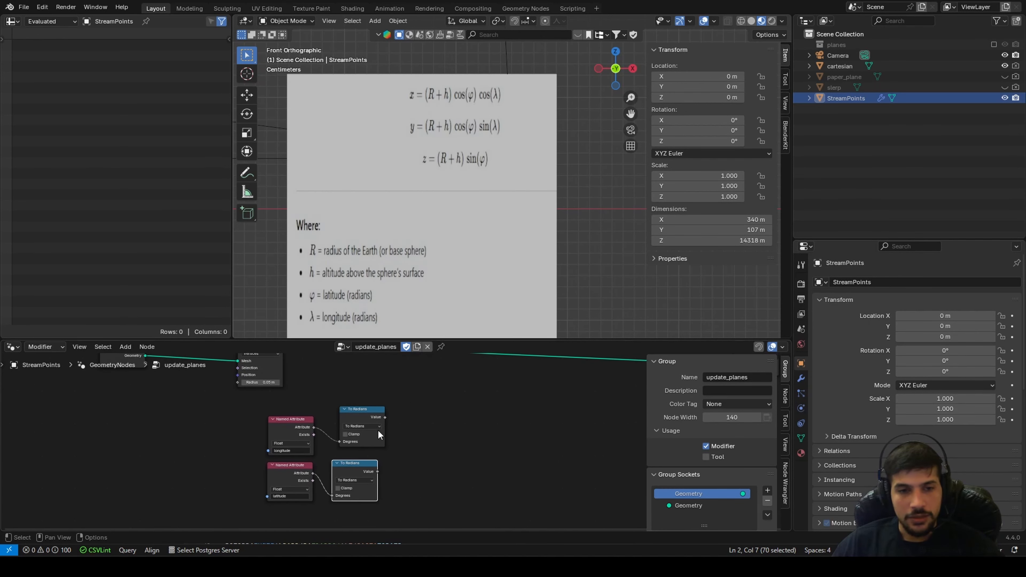
drag(379, 435, 367, 439)
scroll(323, 477, up, 2)
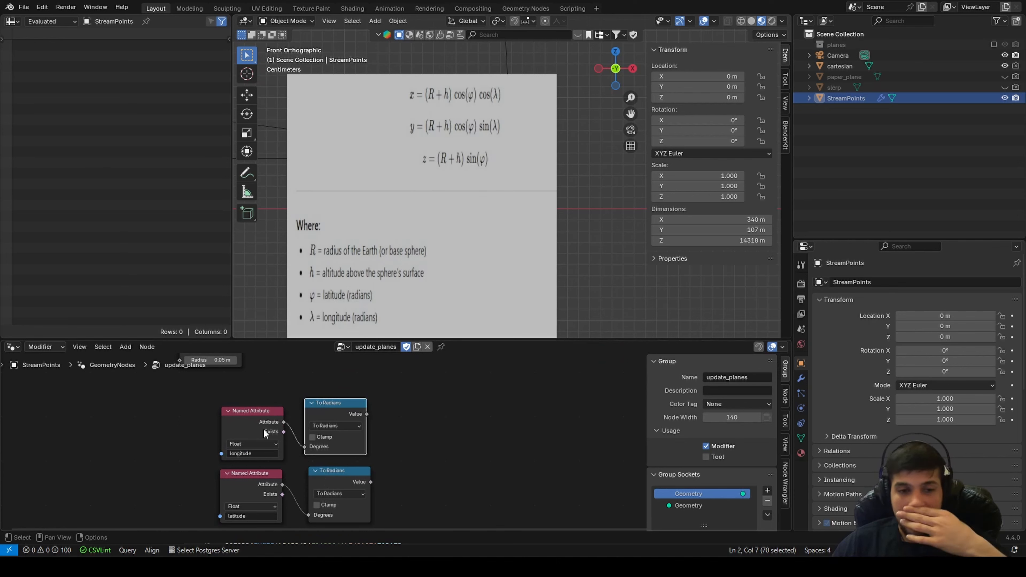
scroll(391, 447, down, 2)
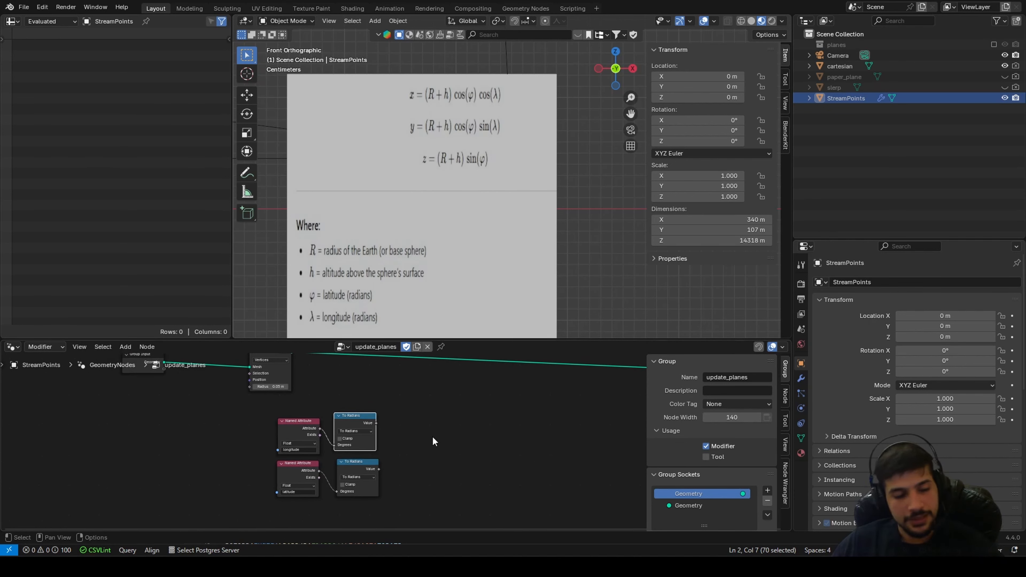
Place a duplicate of the longitude To Radians node up and to its right, and set the copy to Cosine
key(shift+a)
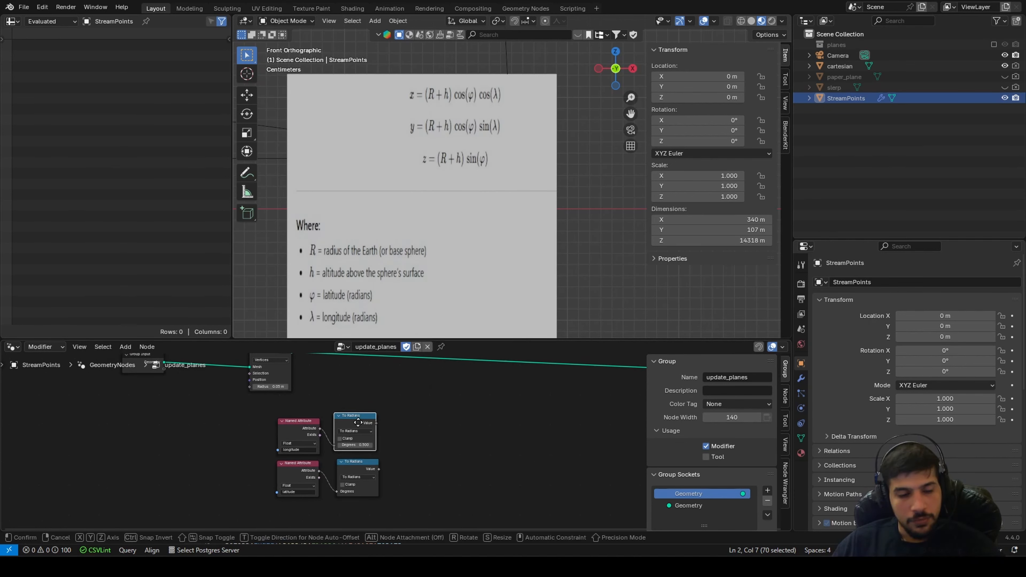
key(shift+d)
click(429, 386)
scroll(435, 428, up, 2)
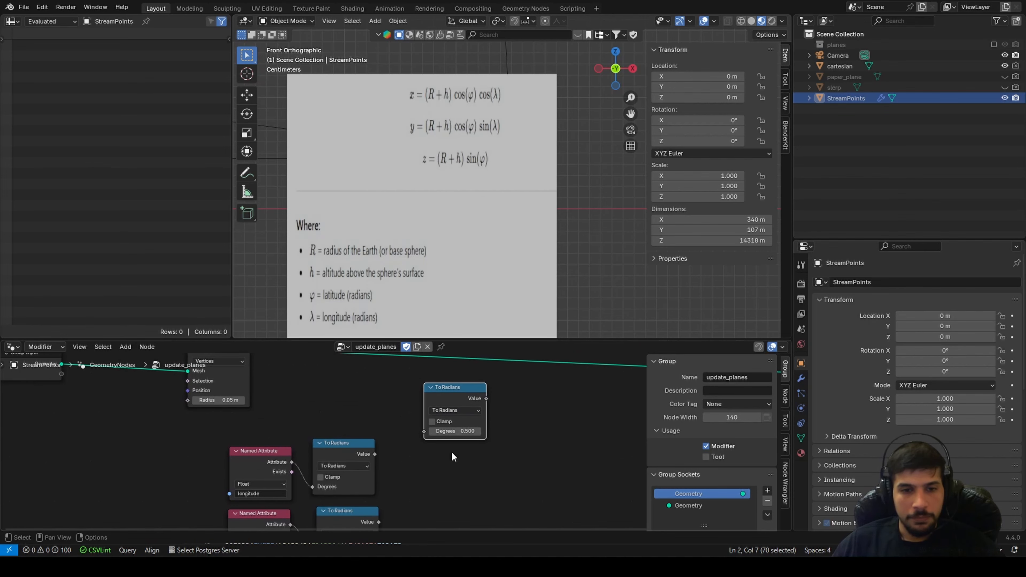
scroll(451, 452, up, 2)
click(477, 400)
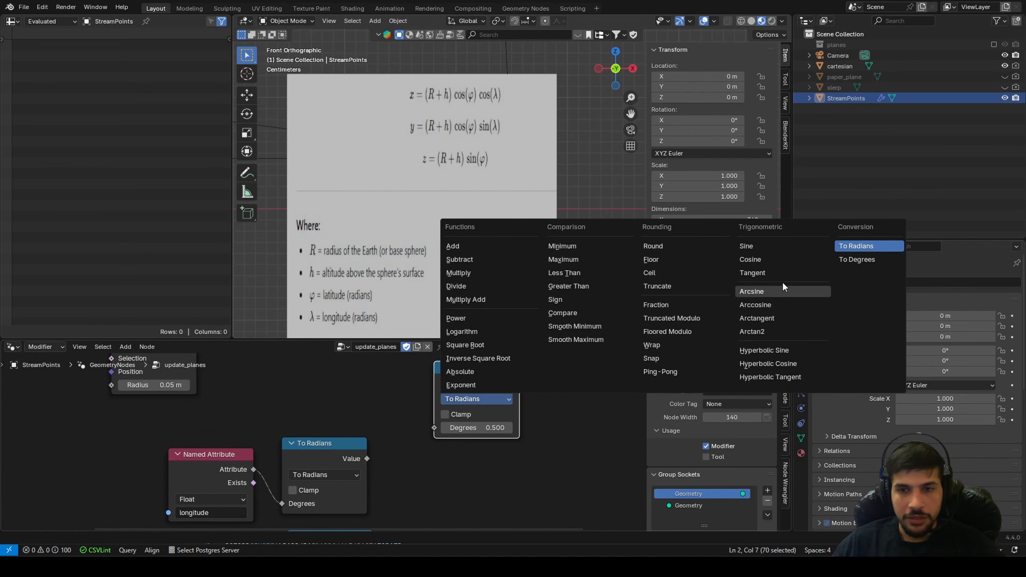
click(739, 259)
Duplicate the Cosine node directly underneath and set the copy to Sine
drag(476, 378, 473, 470)
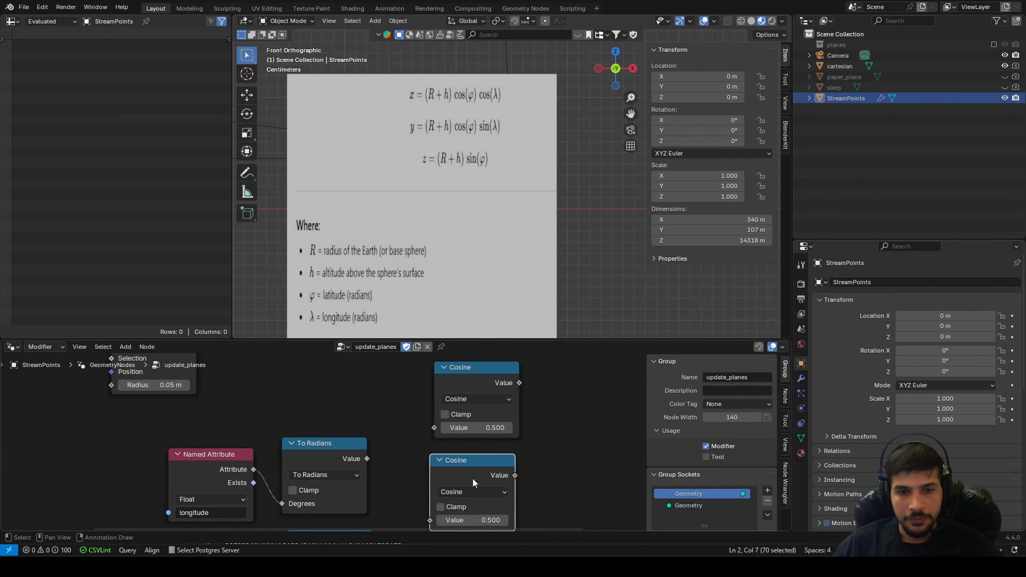
click(473, 491)
click(749, 340)
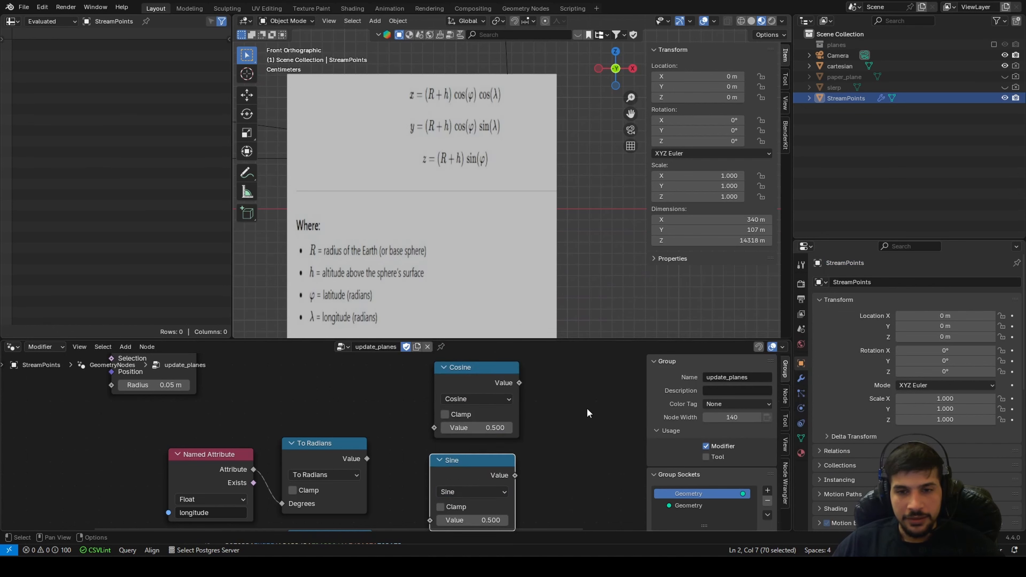
Duplicate the Cosine and Sine pair and place the copies below the originals, beside the latitude nodes
scroll(401, 416, down, 2)
scroll(448, 457, down, 1)
key(shift+d)
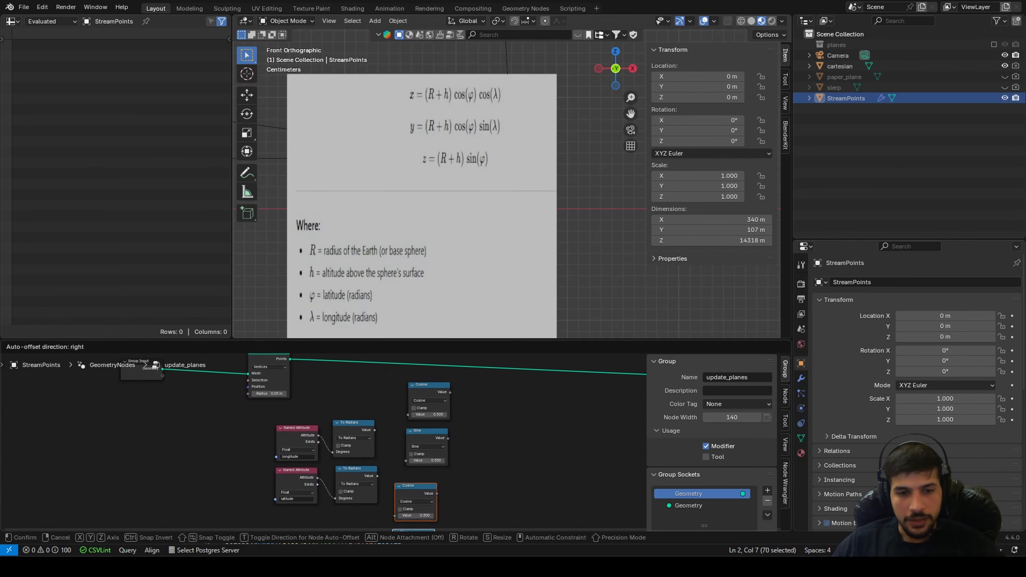
click(445, 468)
middle_drag(444, 464, 455, 497)
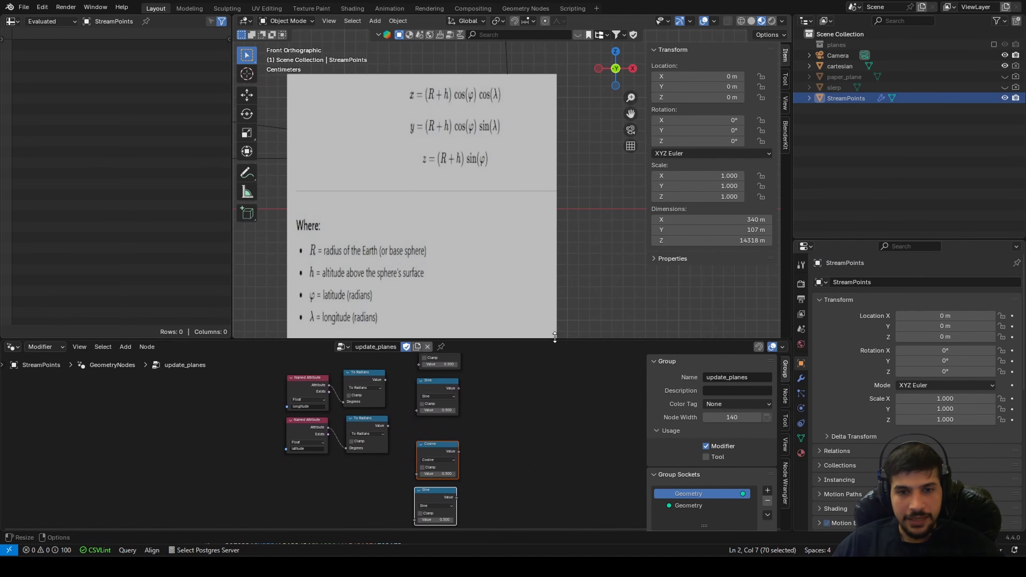
Enlarge the node editor and connect the longitude and latitude To Radians outputs each to their own Cosine and Sine nodes
drag(554, 339, 554, 274)
middle_drag(432, 341, 430, 402)
drag(379, 384, 435, 410)
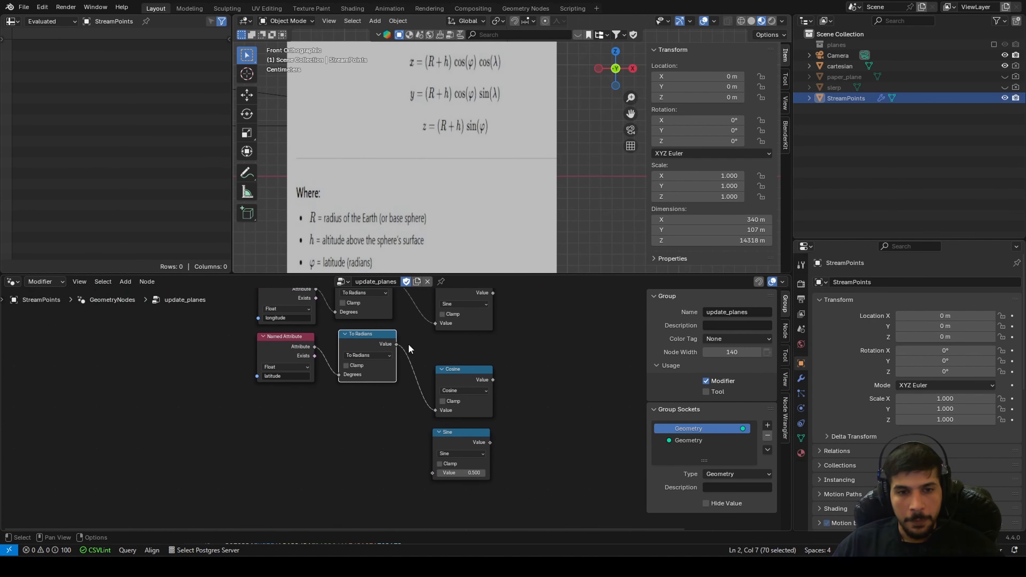
drag(397, 344, 433, 472)
Duplicate the longitude Cosine node, place the copy to its right, and set it to Multiply
middle_drag(500, 428, 460, 497)
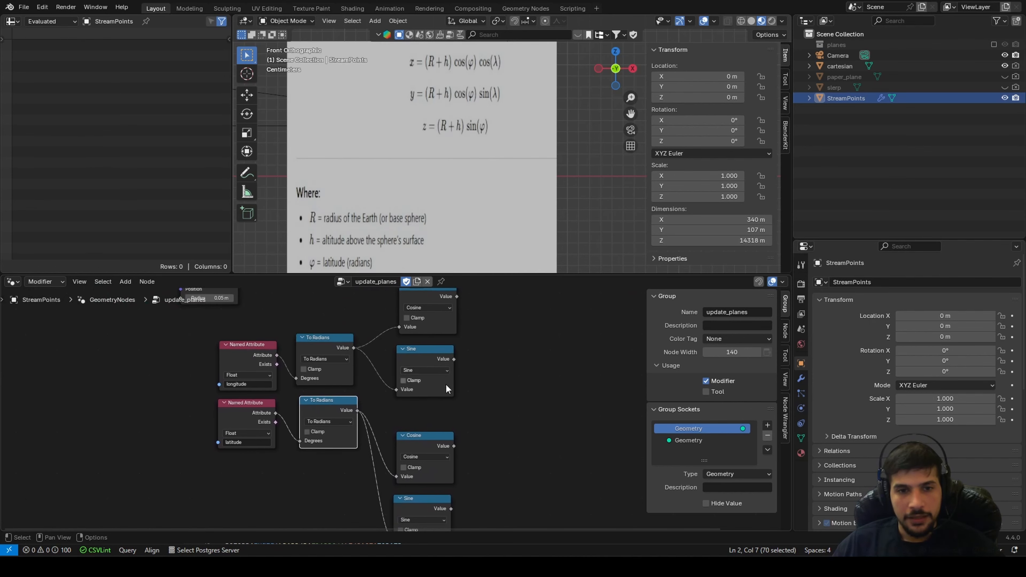
middle_drag(446, 384, 424, 466)
click(410, 377)
key(shift+d)
click(498, 400)
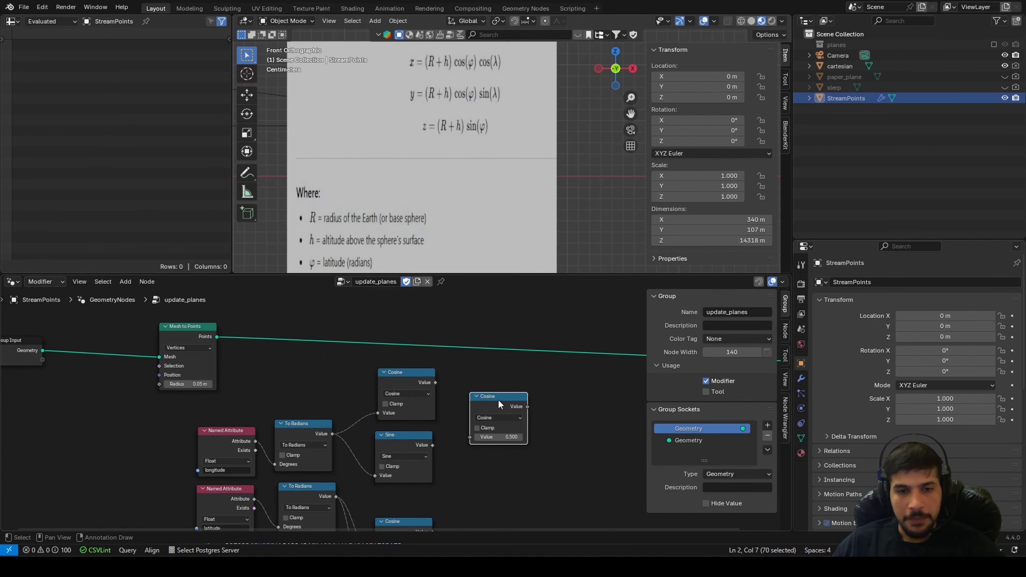
click(498, 418)
click(496, 457)
scroll(456, 388, up, 2)
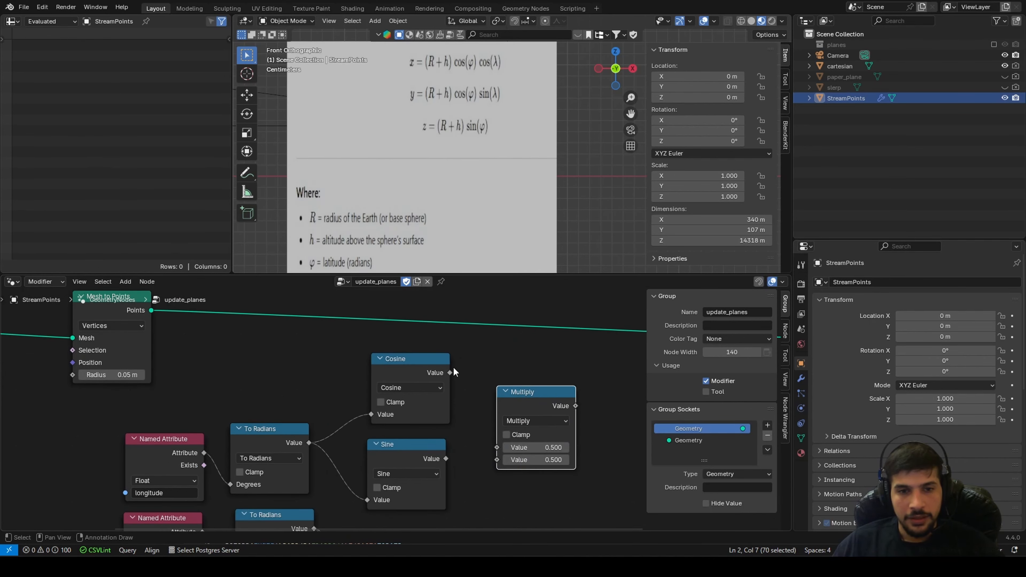
Connect the longitude Cosine and the latitude Cosine to the two inputs of the Multiply node
drag(450, 372, 499, 459)
scroll(489, 469, down, 2)
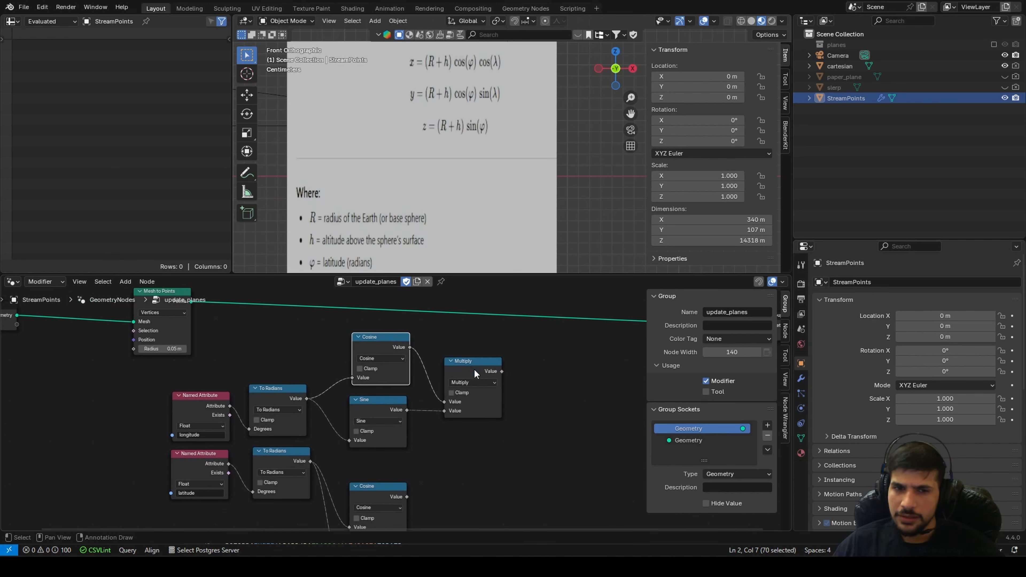
drag(408, 496, 481, 370)
Duplicate the Multiply node underneath and feed the copy with the longitude Sine and the latitude Cosine
key(shift+d)
click(484, 463)
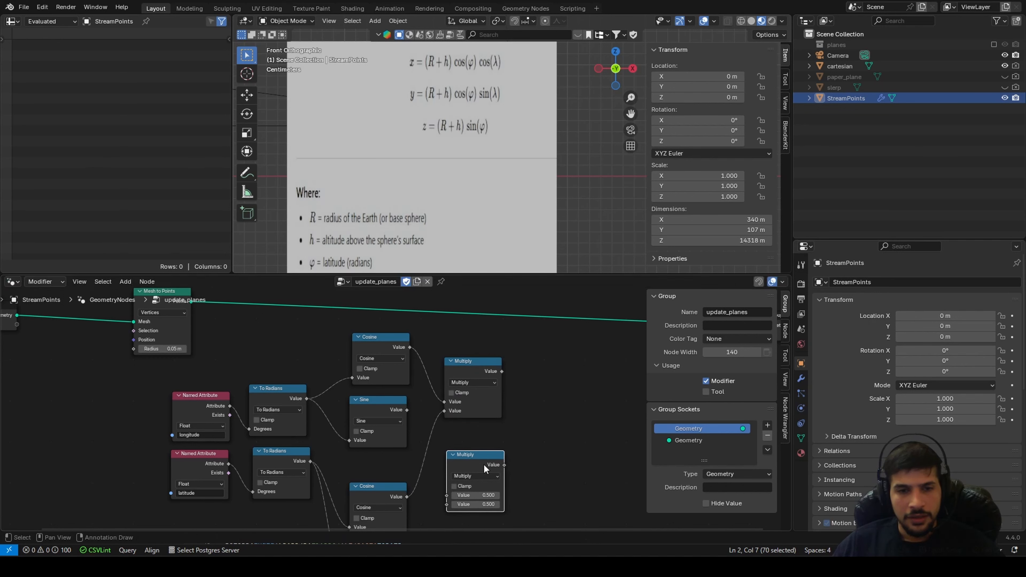
drag(407, 410, 445, 489)
scroll(445, 489, down, 2)
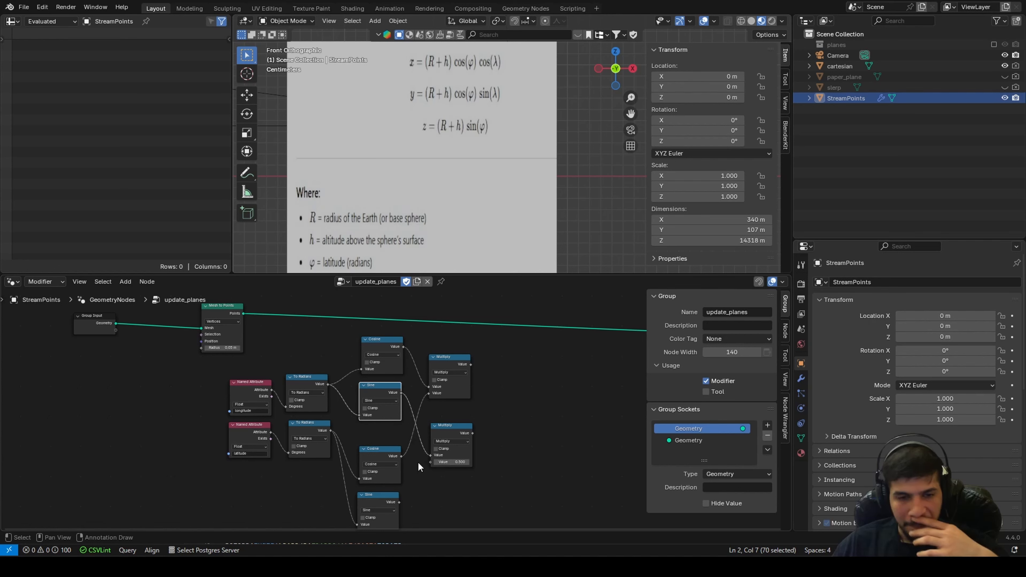
drag(400, 502, 429, 463)
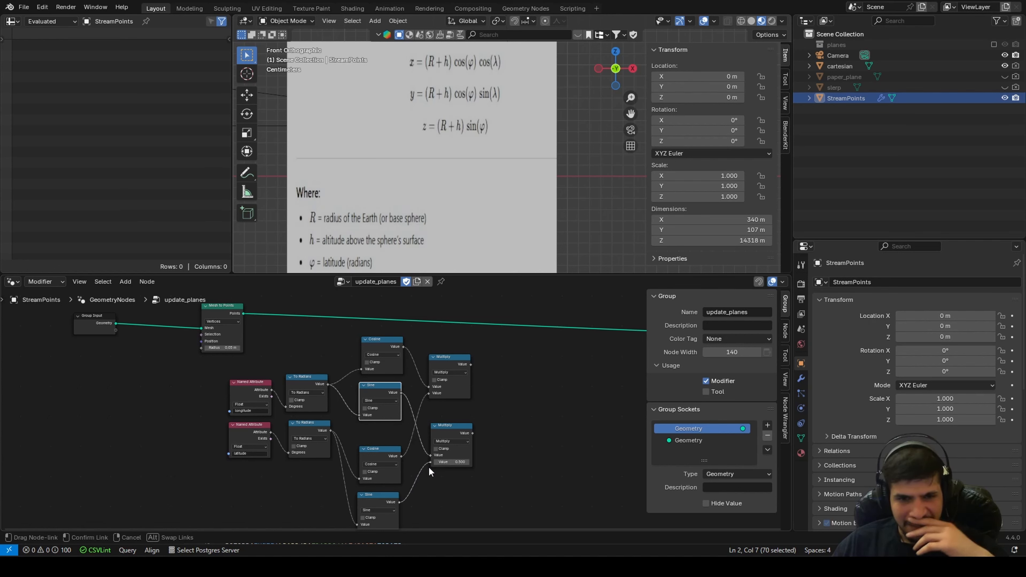
scroll(454, 477, up, 1)
scroll(479, 481, down, 1)
middle_drag(480, 485, 476, 424)
drag(430, 424, 398, 420)
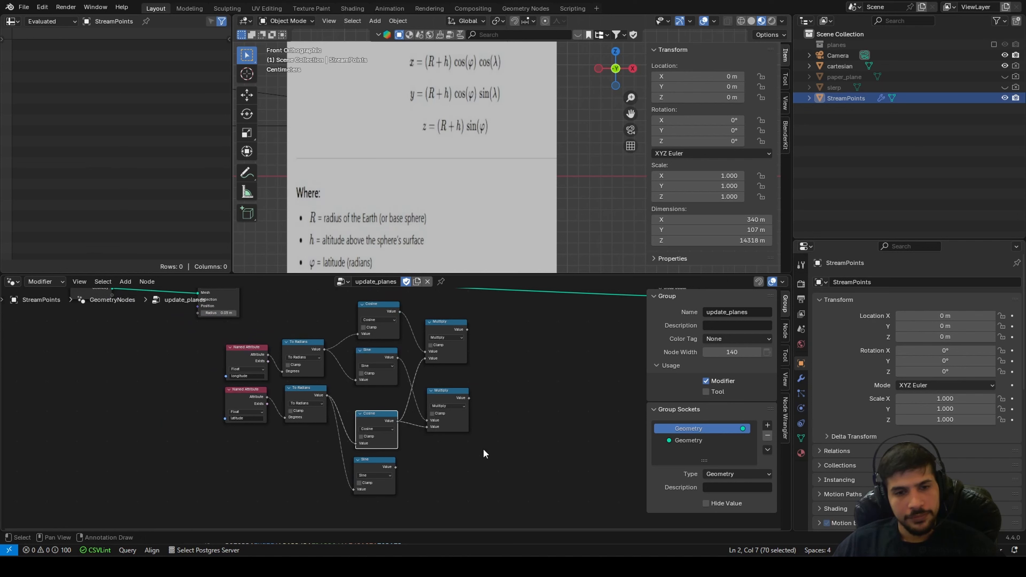
Add a Combine XYZ node to the right of the two Multiply nodes
click(454, 398)
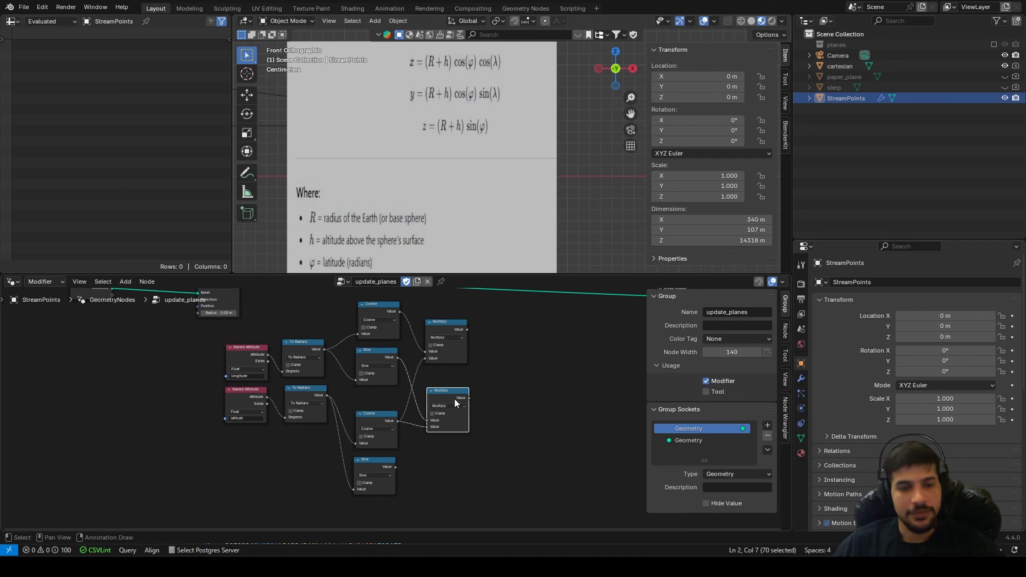
scroll(391, 475, up, 2)
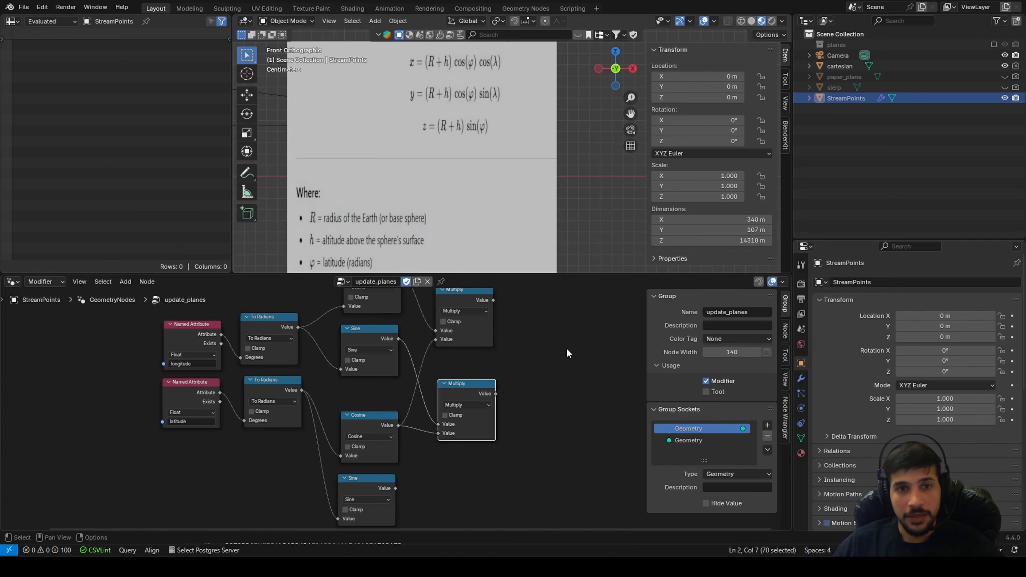
key(Home)
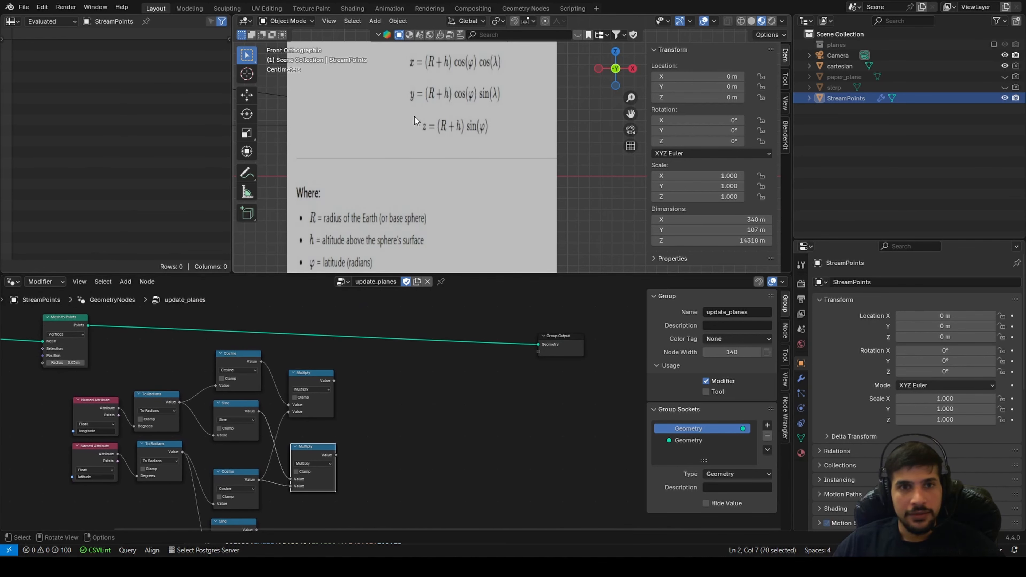
key(shift+a)
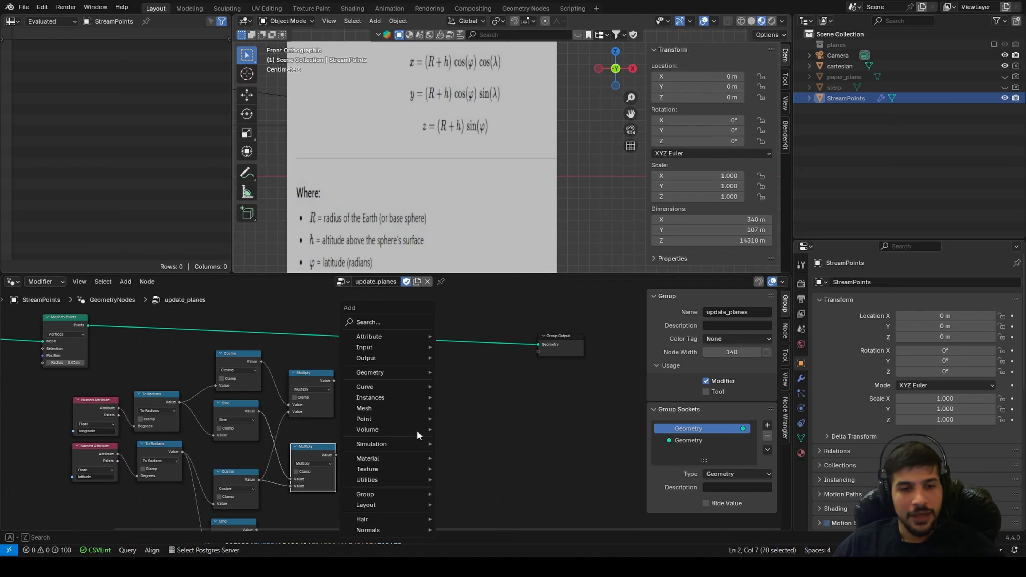
click(394, 323)
text(combine xyz)
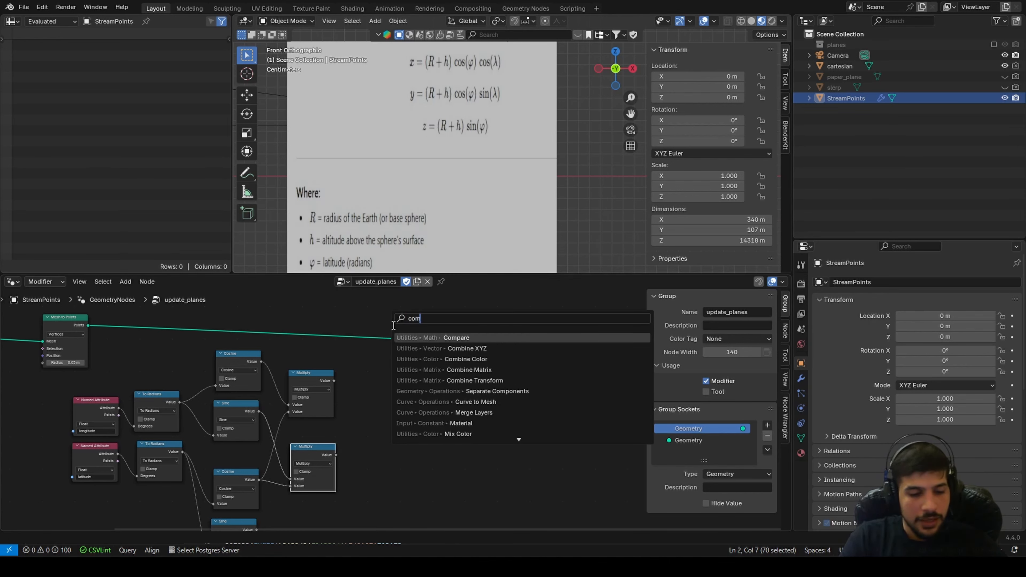
key(Return)
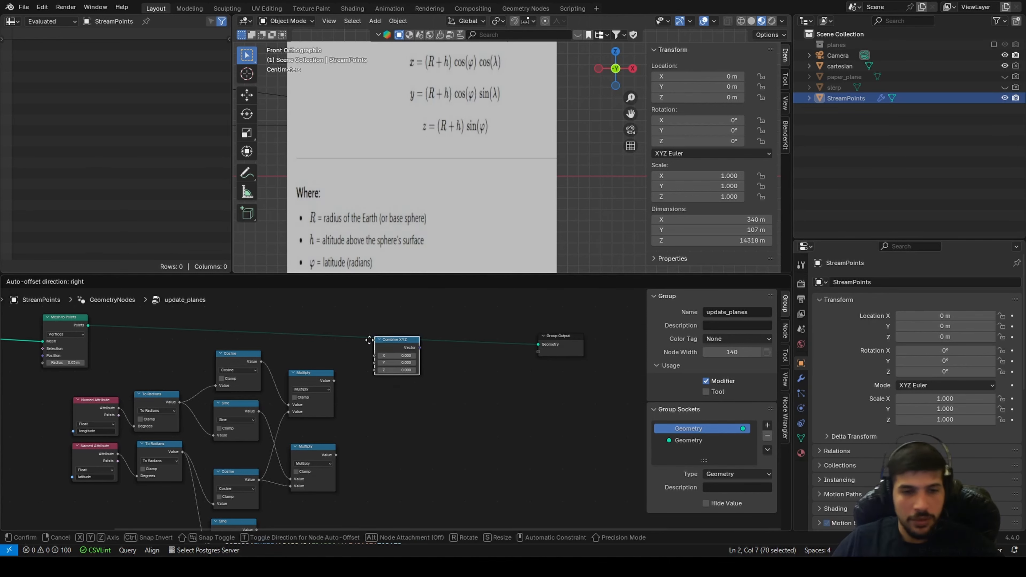
click(382, 406)
Connect the upper Multiply to X, the lower Multiply to Y and the latitude Sine to Z of Combine XYZ, moving that node further right
scroll(381, 408, up, 2)
drag(298, 366, 384, 423)
scroll(354, 469, down, 3)
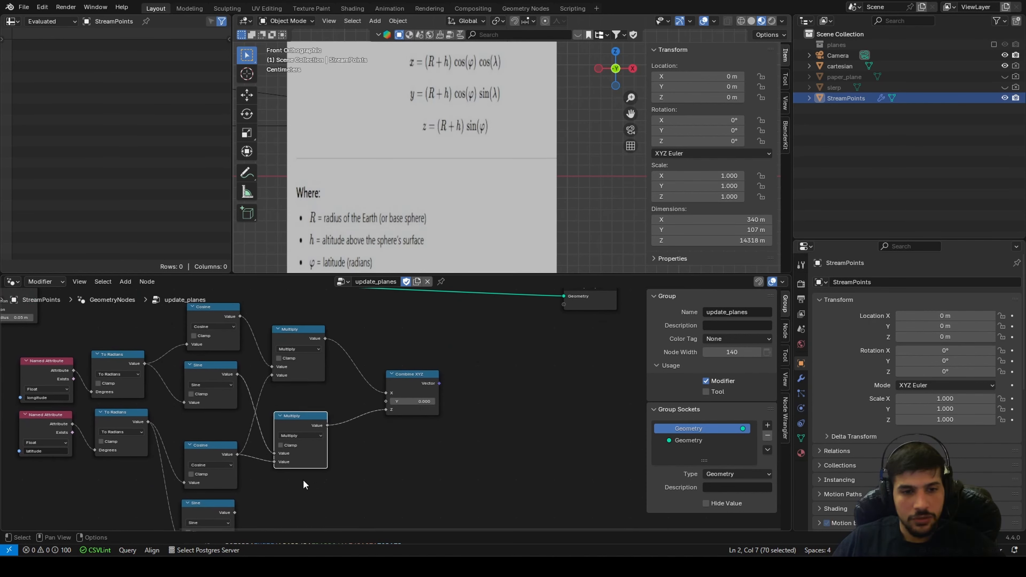
drag(241, 512, 386, 410)
drag(327, 425, 529, 404)
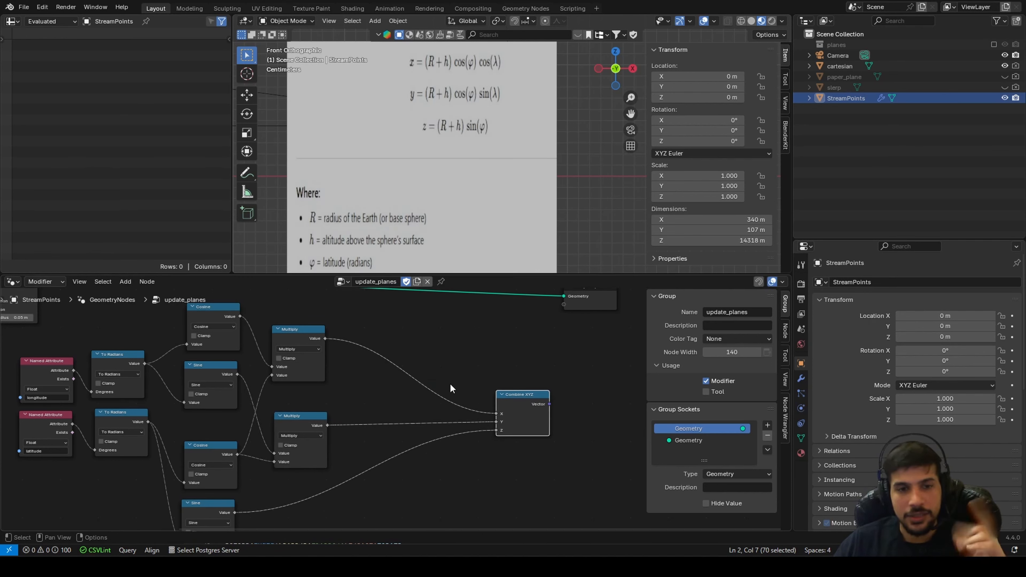
Insert a Math node into the link between the upper Multiply and Combine XYZ's X input, and set it to Multiply
key(shift+a)
click(403, 324)
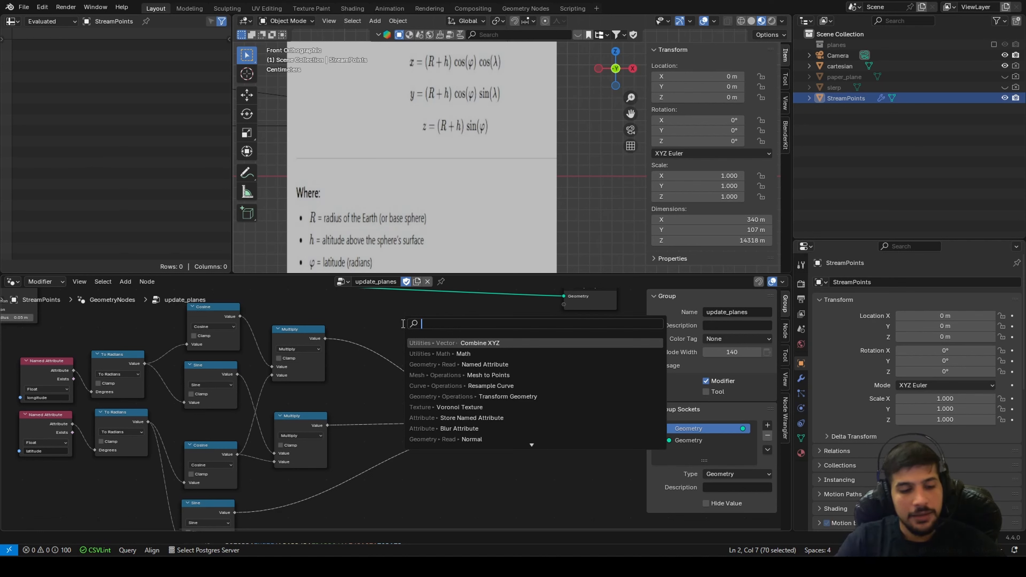
text(add)
key(Return)
click(401, 322)
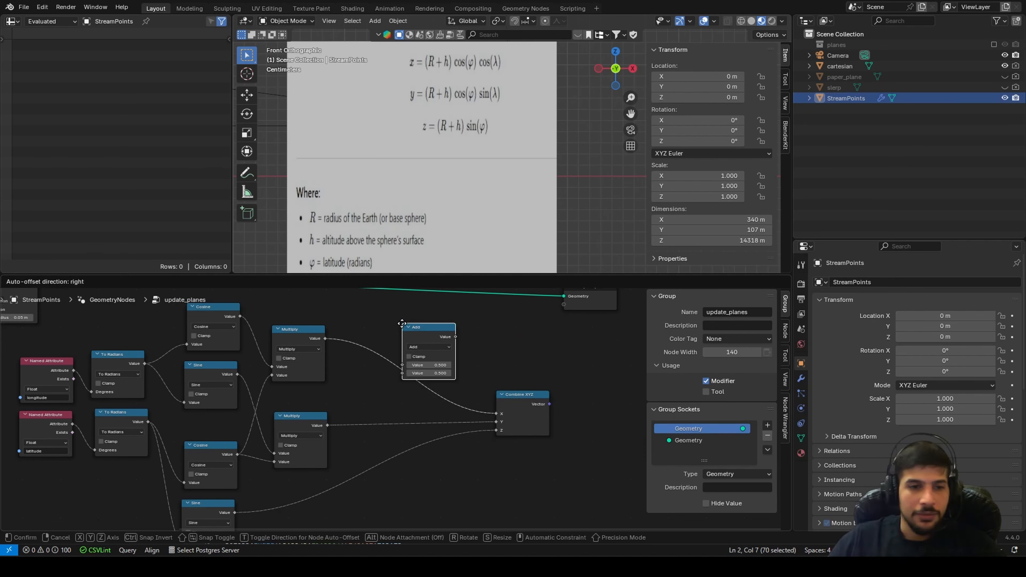
scroll(429, 350, up, 2)
click(430, 323)
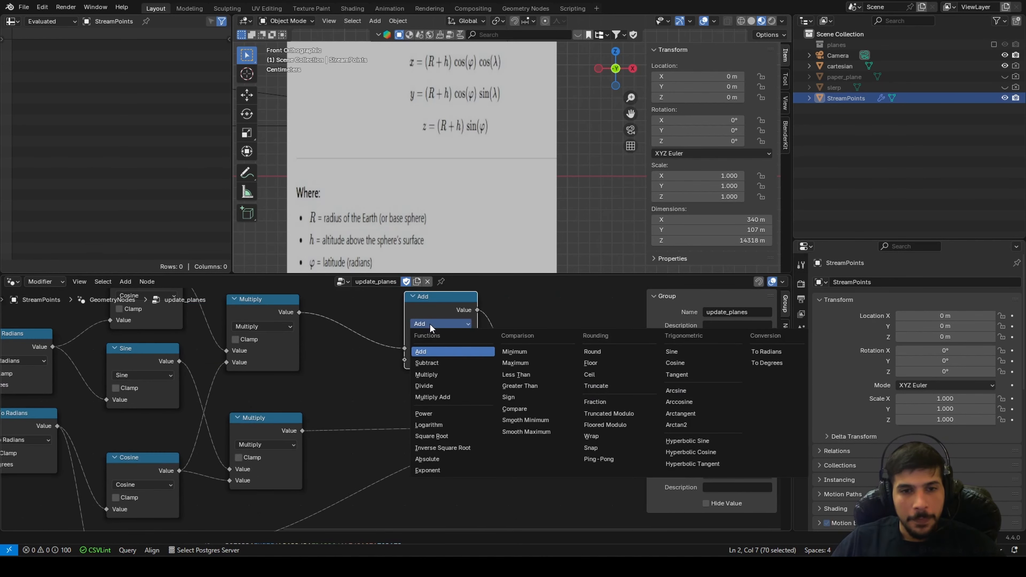
click(434, 373)
Duplicate the inserted Multiply node twice and place the copies on the links to the Y and Z inputs of Combine XYZ
scroll(402, 345, down, 3)
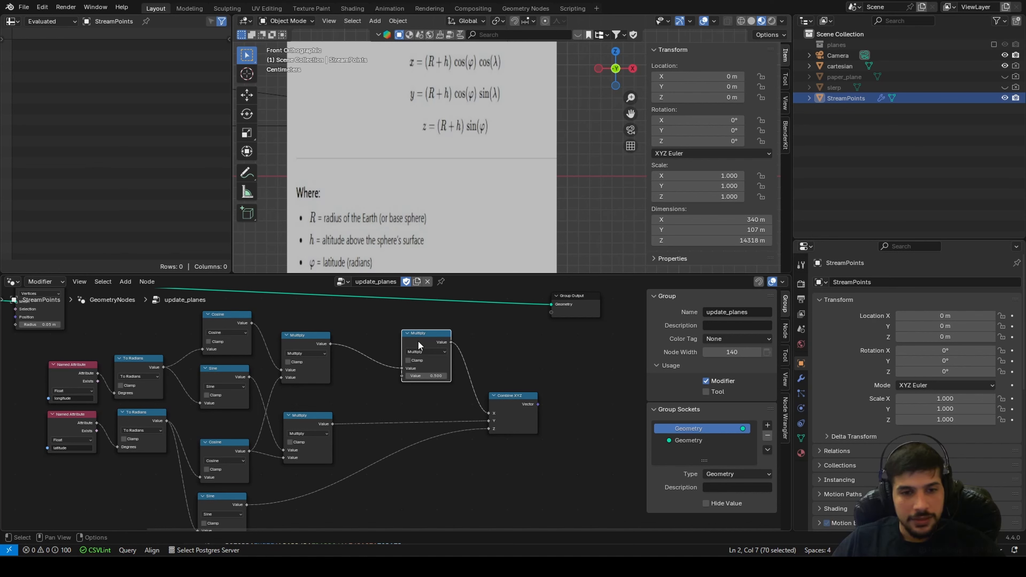
key(shift+d)
click(406, 399)
key(shift+d)
click(369, 466)
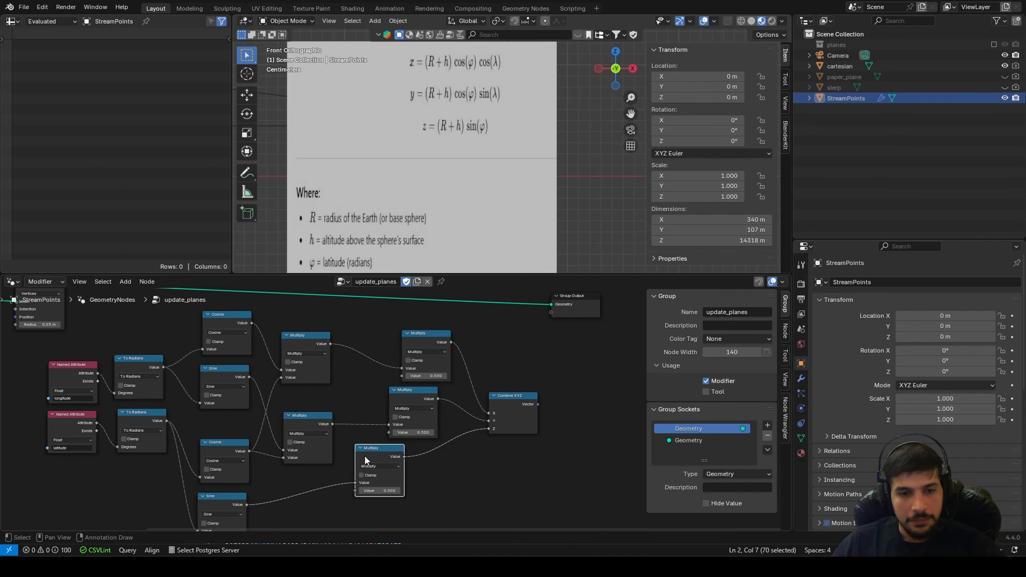
drag(364, 456, 406, 471)
click(408, 390)
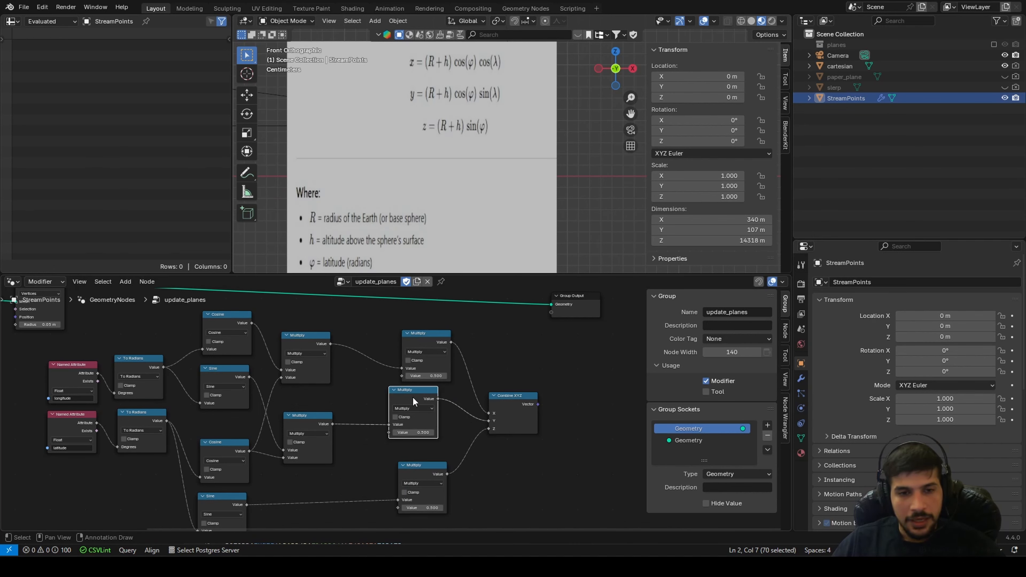
Add a Value node above the multiplication nodes and set it to 1
key(shift+a)
key(space)
text(val)
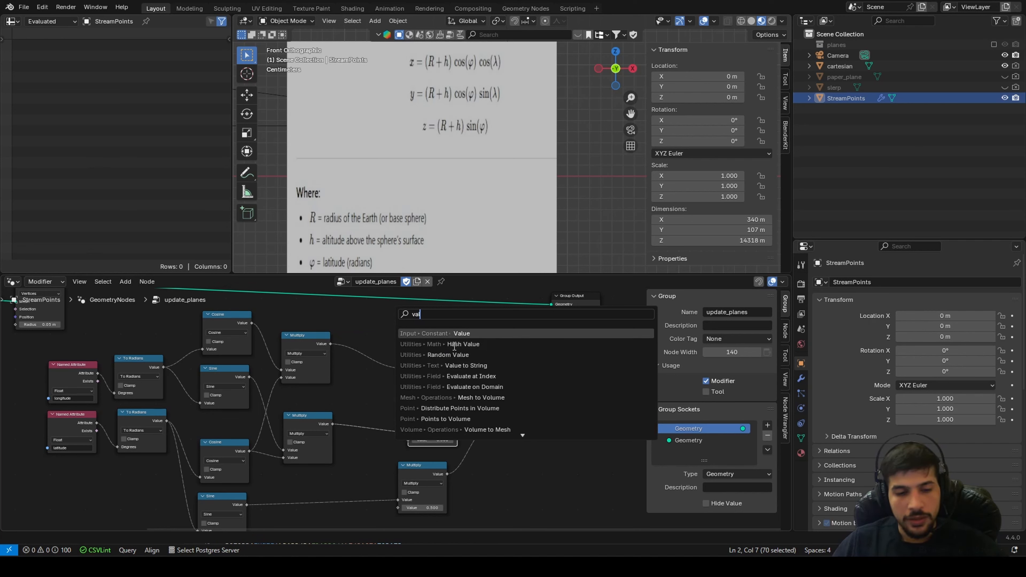
click(441, 334)
click(350, 311)
click(376, 333)
text(1)
key(Return)
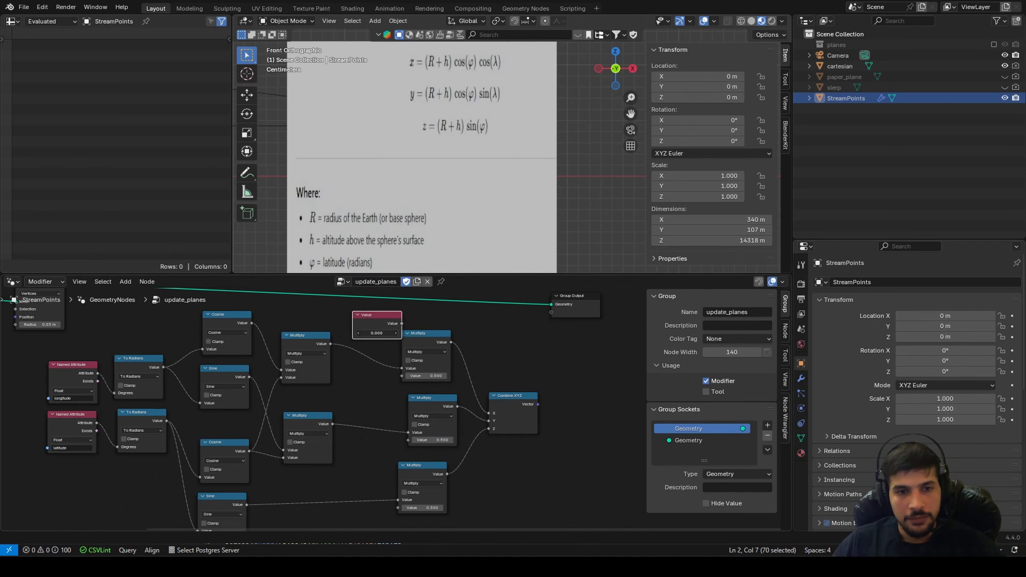
Connect the Value node to the second input of each of the three Multiply nodes before Combine XYZ
drag(401, 323, 398, 369)
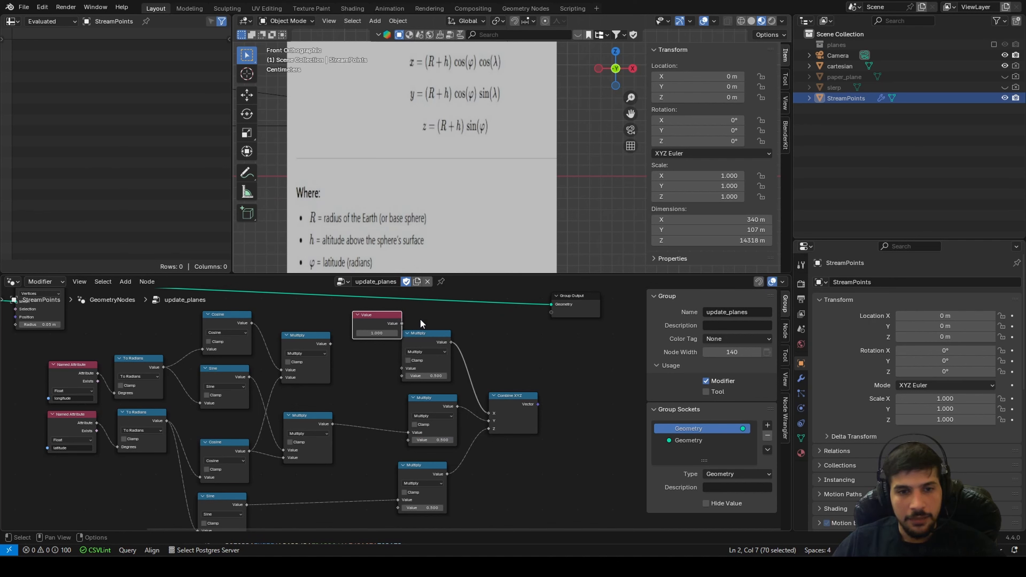
drag(393, 323, 408, 439)
drag(331, 344, 401, 368)
drag(381, 324, 395, 506)
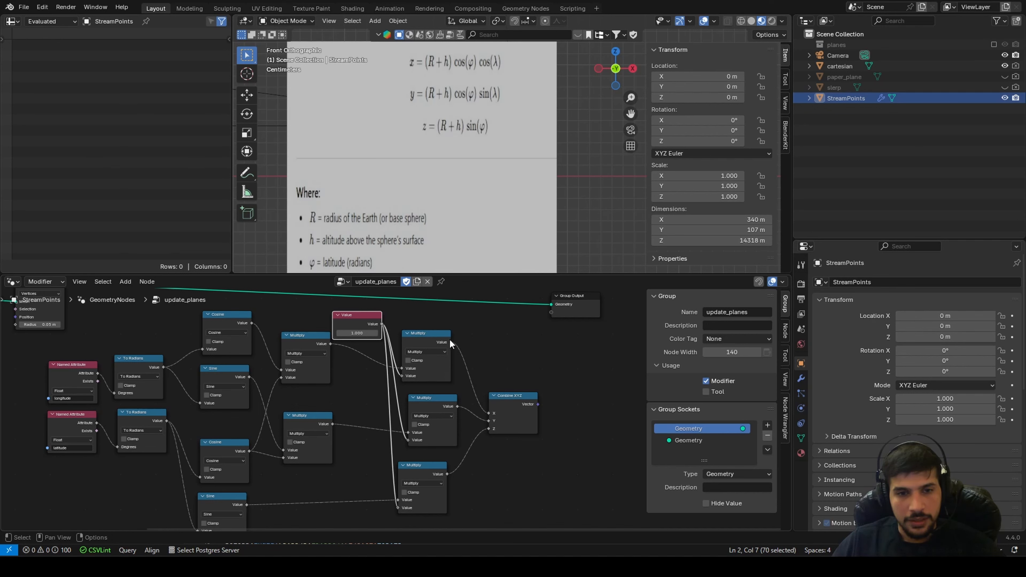
Shift the three Multiply nodes and Combine XYZ away from the trigonometry nodes, and move the Value node down into the gap
drag(430, 328, 539, 511)
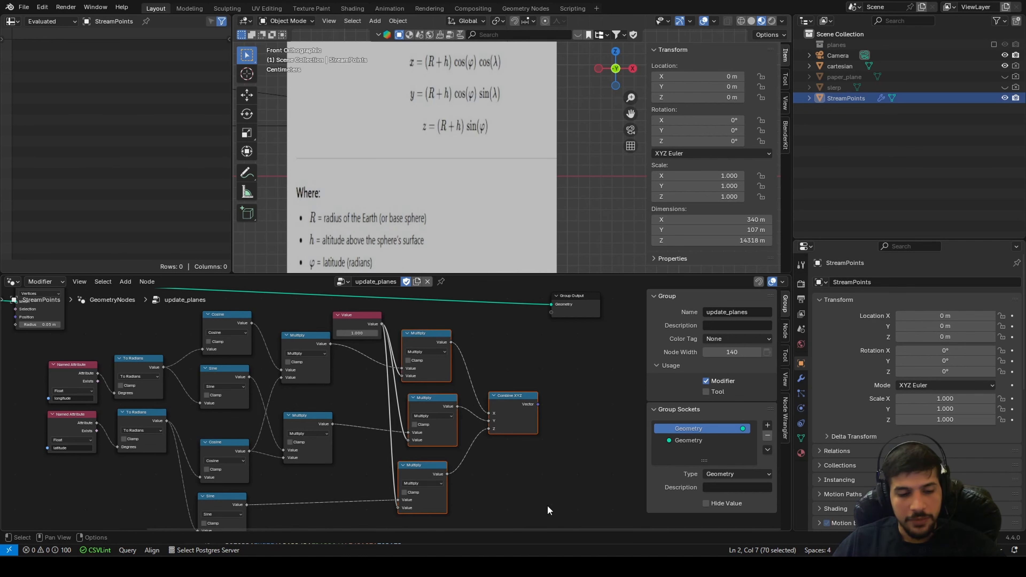
key(g)
click(594, 512)
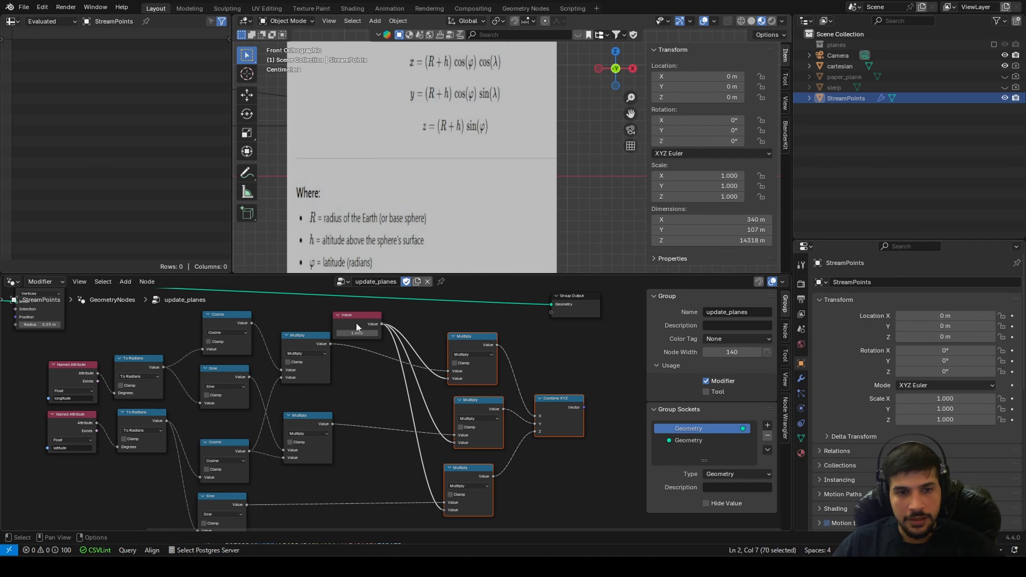
drag(355, 323, 357, 386)
Move Group Output farther along and insert a Set Position node into the geometry link before it
scroll(470, 415, down, 3)
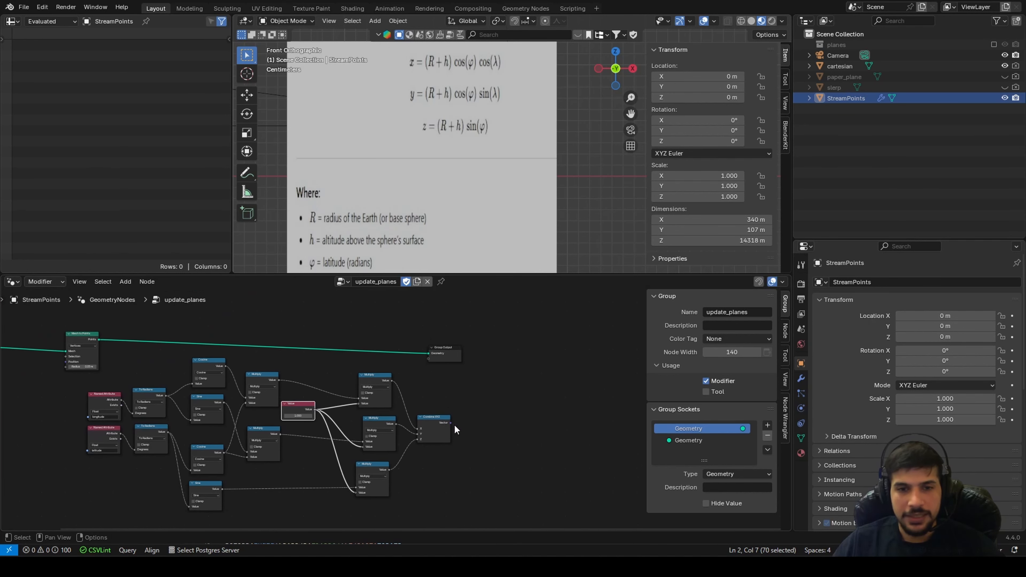
drag(449, 354, 630, 354)
key(shift+a)
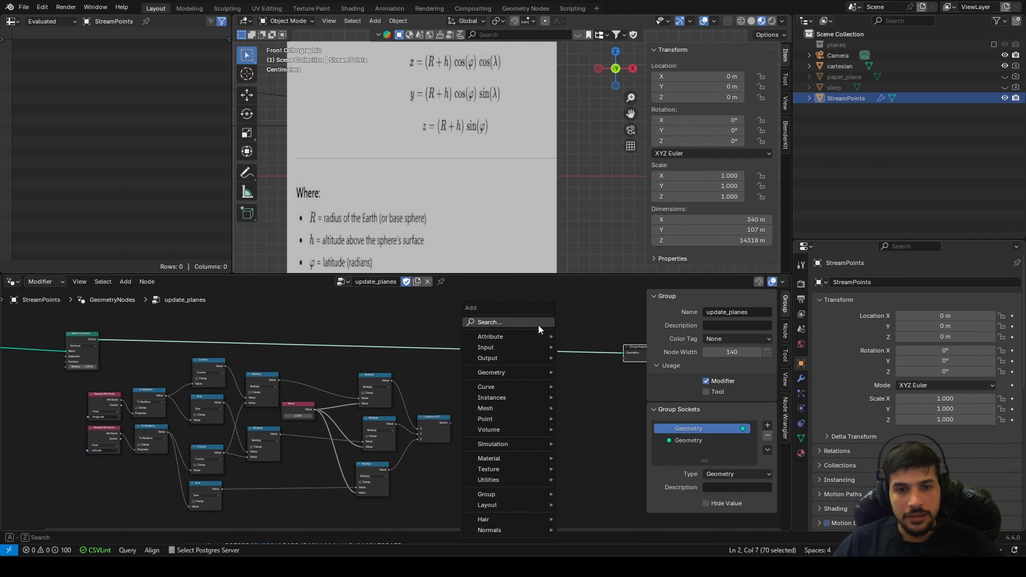
click(538, 324)
text(set po)
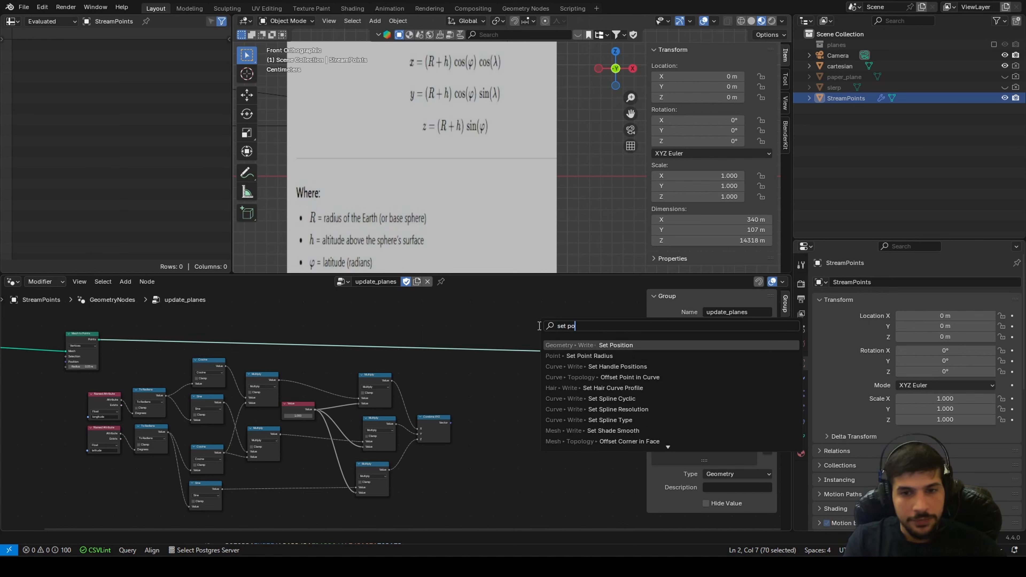
key(Return)
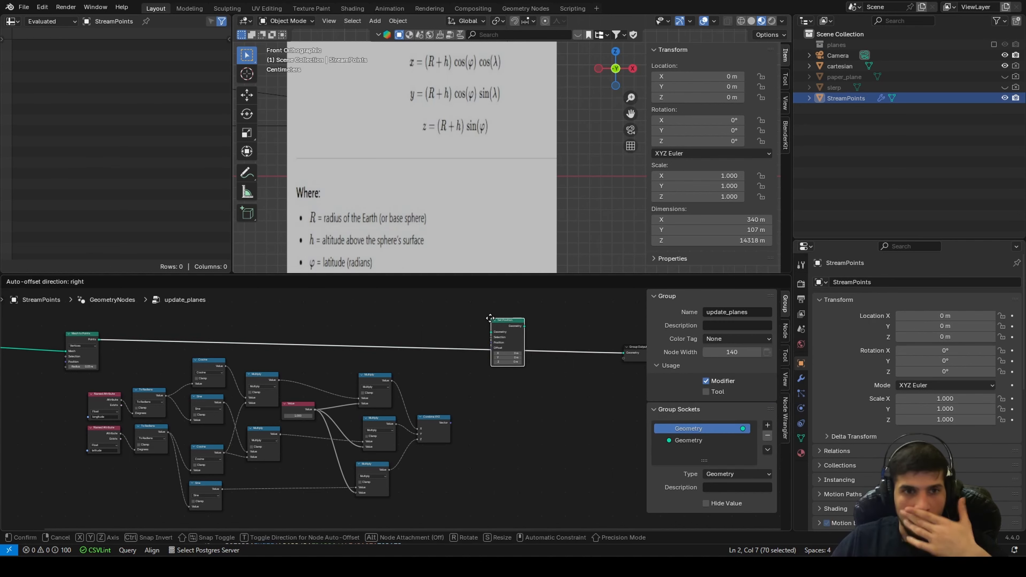
click(495, 327)
Connect Combine XYZ's Vector output to the Position input of Set Position
middle_drag(502, 179, 540, 198)
scroll(537, 196, down, 3)
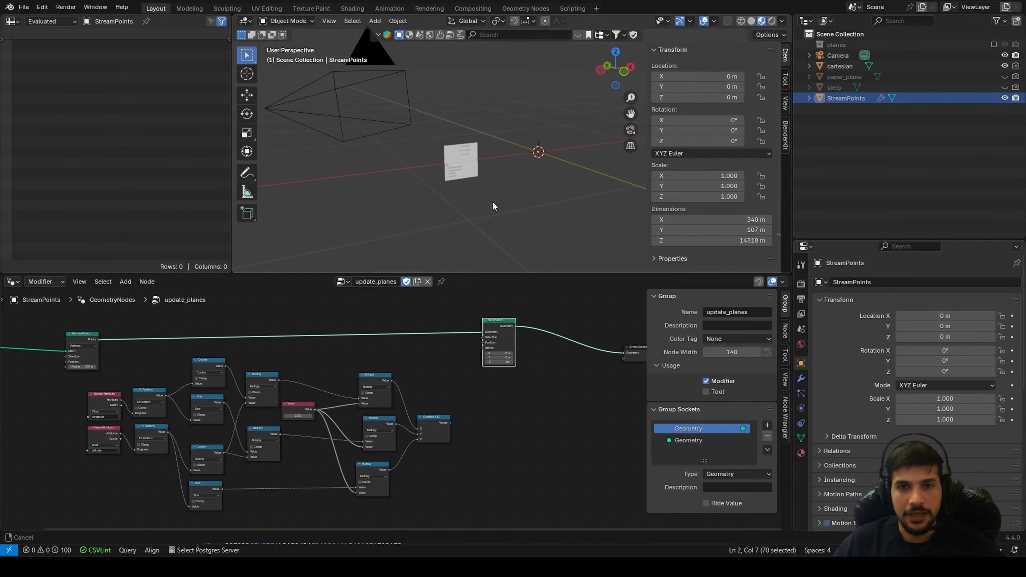
scroll(511, 405, up, 2)
drag(476, 430, 523, 311)
middle_drag(505, 126, 553, 209)
key(KP_1)
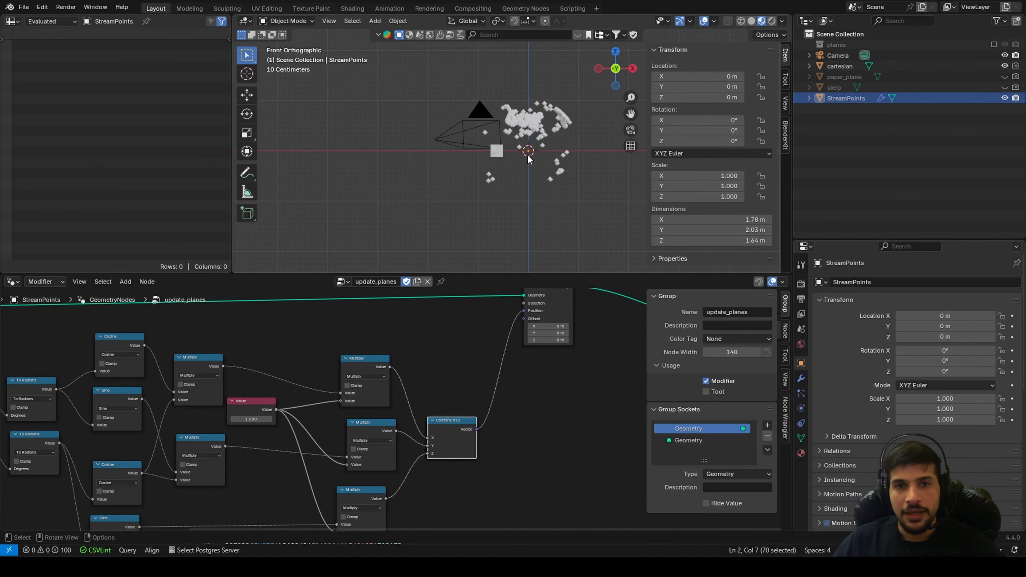
middle_drag(529, 158, 488, 217)
scroll(489, 214, up, 6)
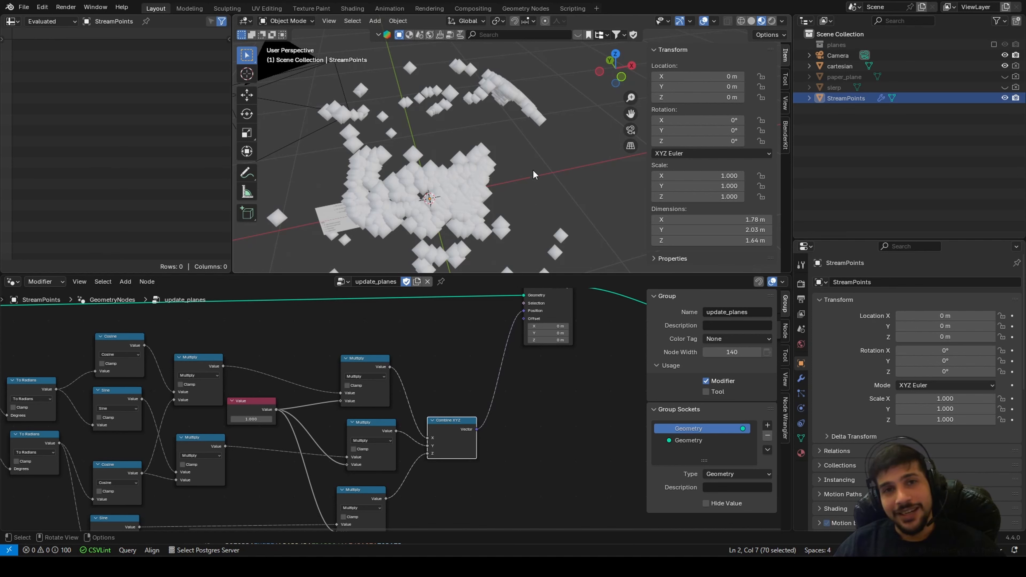
middle_drag(492, 183, 519, 173)
scroll(519, 174, down, 4)
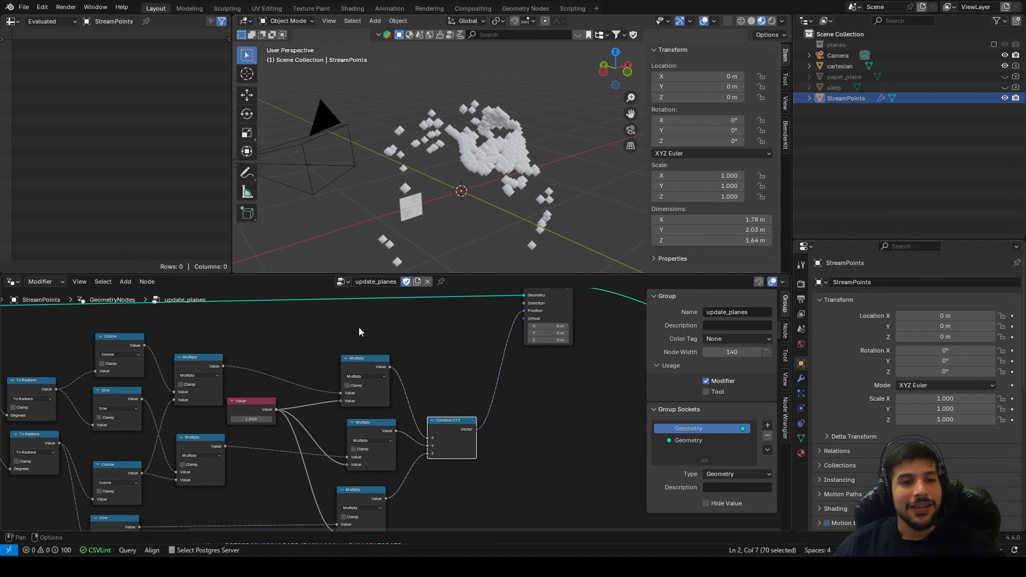
Move the Value node below and ahead of the Named Attribute nodes, and bundle its three links through a reroute
scroll(404, 388, down, 2)
scroll(360, 414, down, 3)
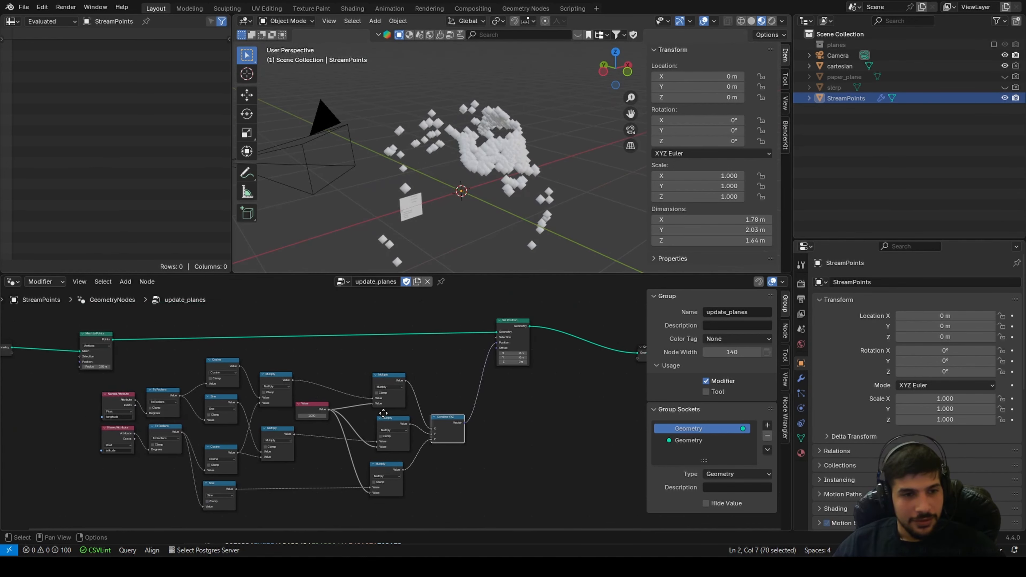
scroll(426, 407, up, 2)
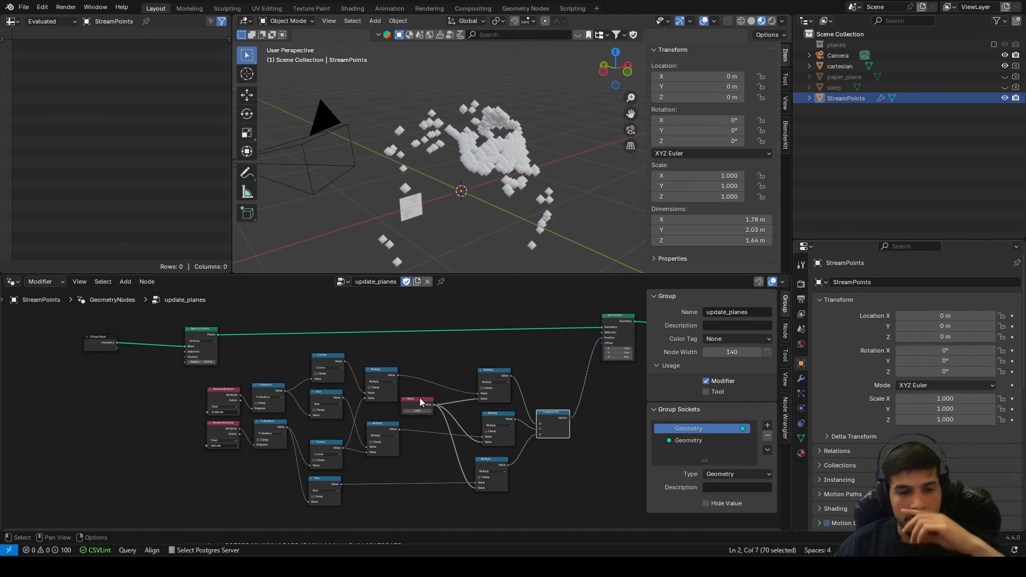
mouse_move(419, 397)
mouse_down()
mouse_move(271, 402)
mouse_move(271, 490)
mouse_move(311, 502)
mouse_move(222, 483)
mouse_up()
shift+right_drag(254, 469, 263, 503)
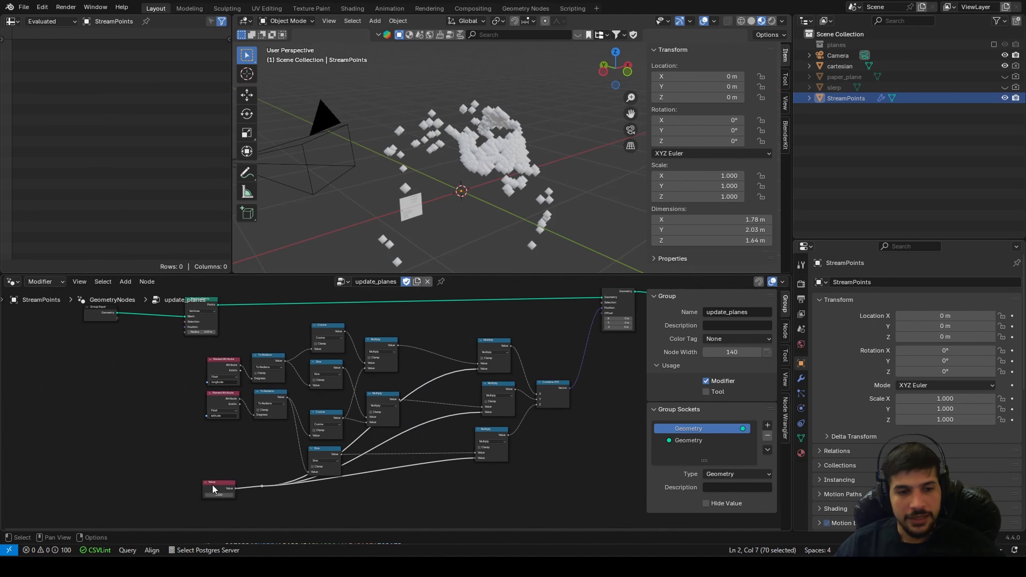
mouse_move(217, 490)
mouse_down()
mouse_move(58, 474)
mouse_move(76, 490)
mouse_up()
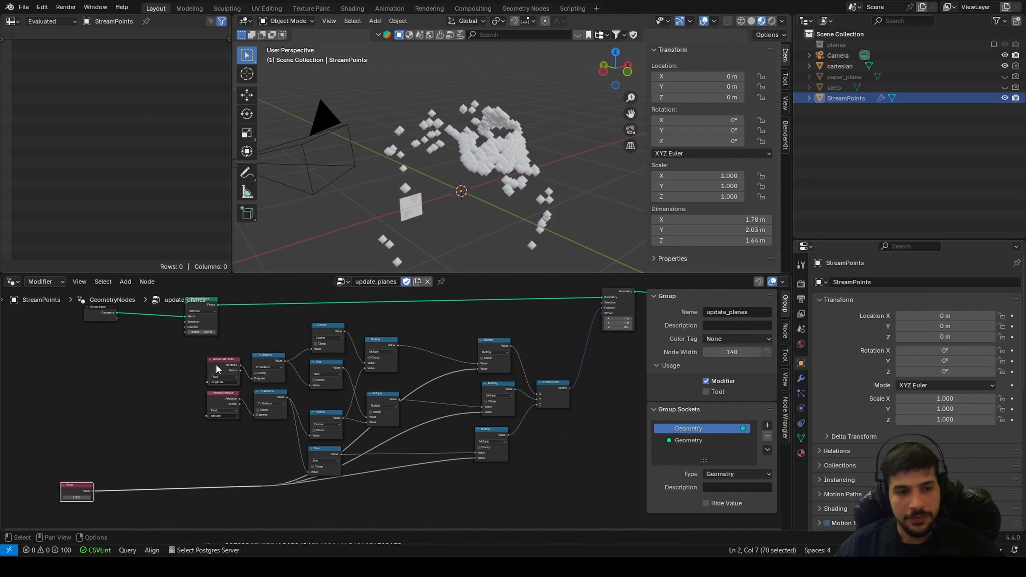
Move the longitude and latitude Named Attribute nodes farther away from the To Radians nodes
scroll(225, 387, up, 6)
drag(115, 344, 69, 360)
drag(114, 394, 56, 411)
key(Home)
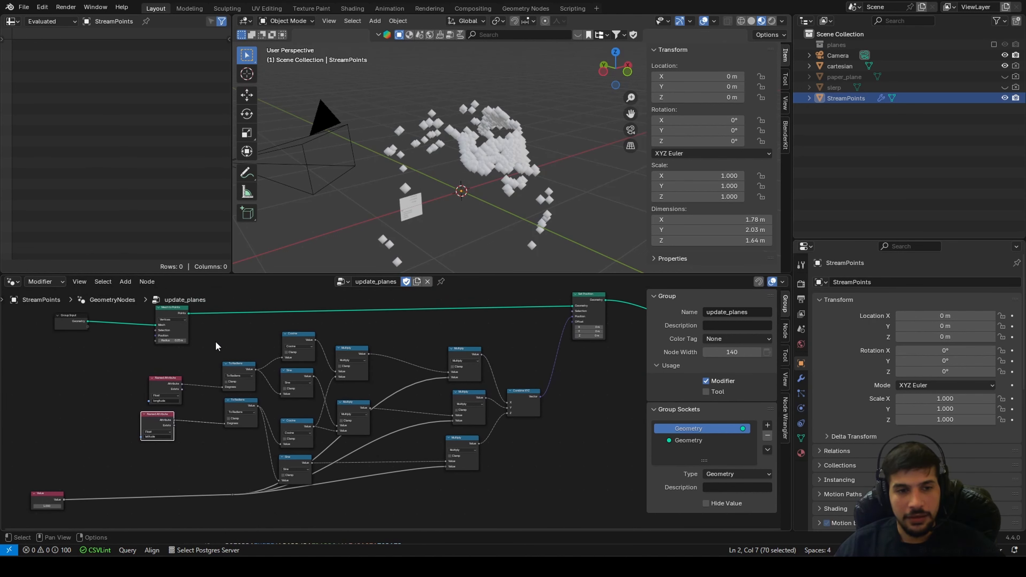
Combine the conversion nodes, from To Radians through Set Position, into one node group
drag(217, 328, 597, 525)
scroll(322, 429, down, 1)
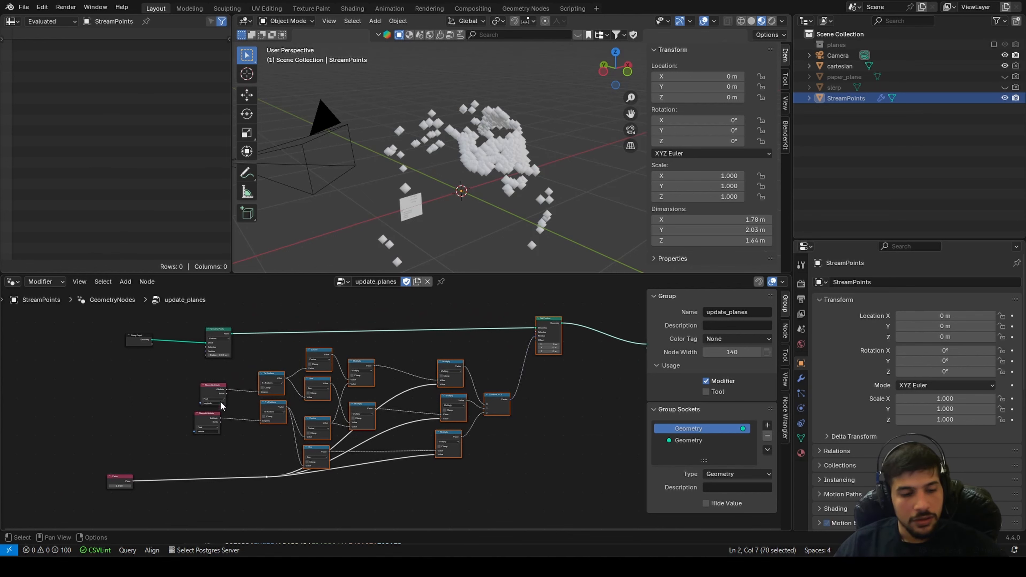
key(ctrl+g)
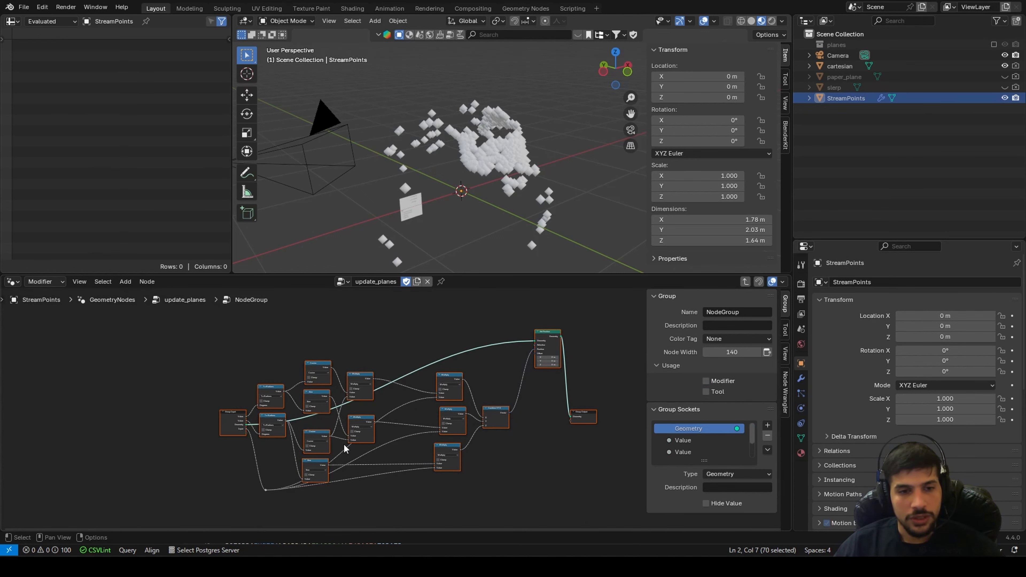
Move the Value node and the longitude and latitude Named Attribute nodes close to the inputs of the new node group
click(109, 477)
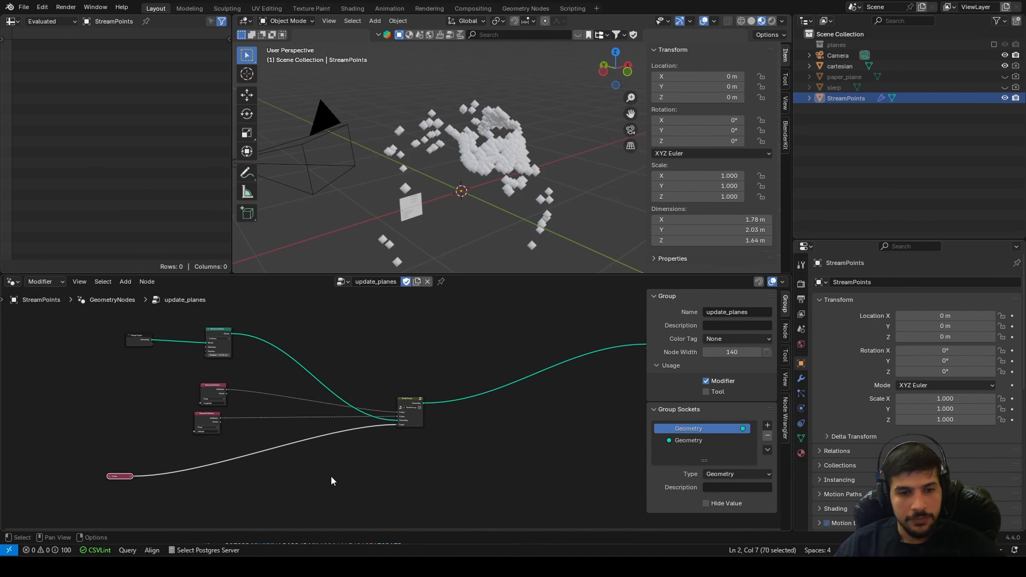
click(112, 486)
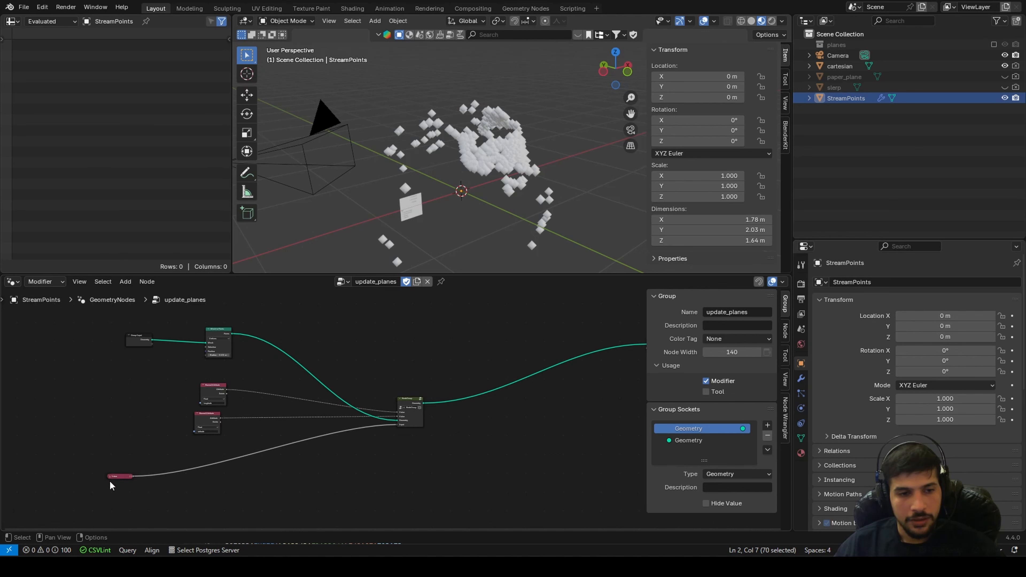
click(109, 476)
drag(89, 462, 145, 496)
key(g)
click(345, 451)
drag(168, 370, 247, 438)
key(g)
click(369, 447)
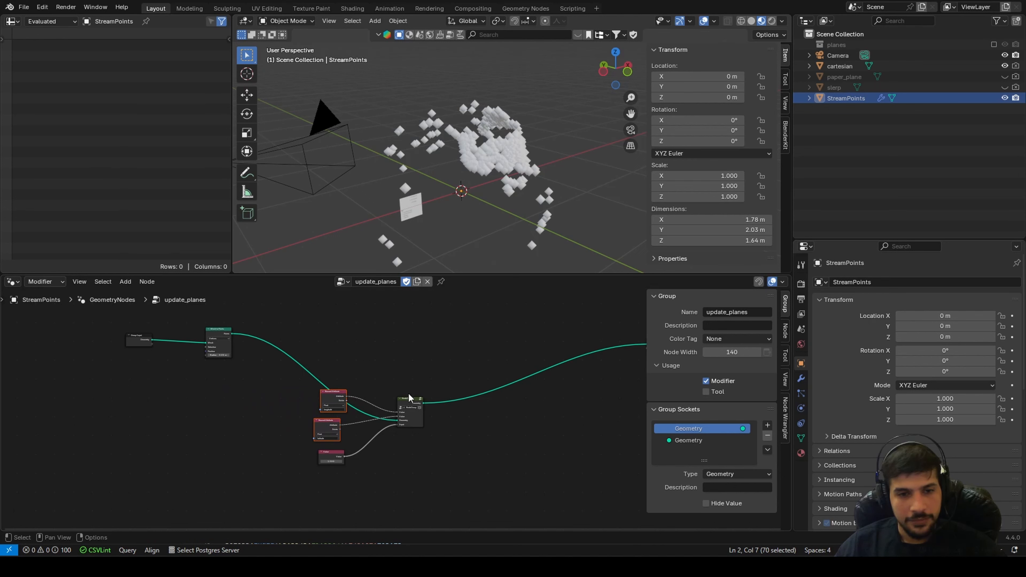
Move the node group slightly up and bring Group Input and Mesh to Points closer to it
drag(408, 392, 391, 376)
drag(108, 312, 236, 375)
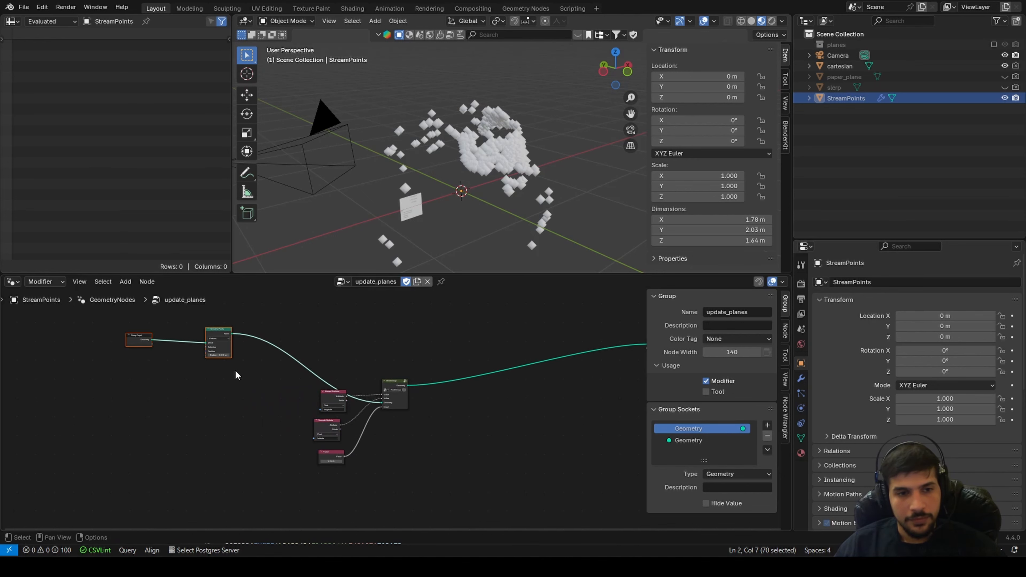
key(g)
click(325, 387)
scroll(261, 477, up, 12)
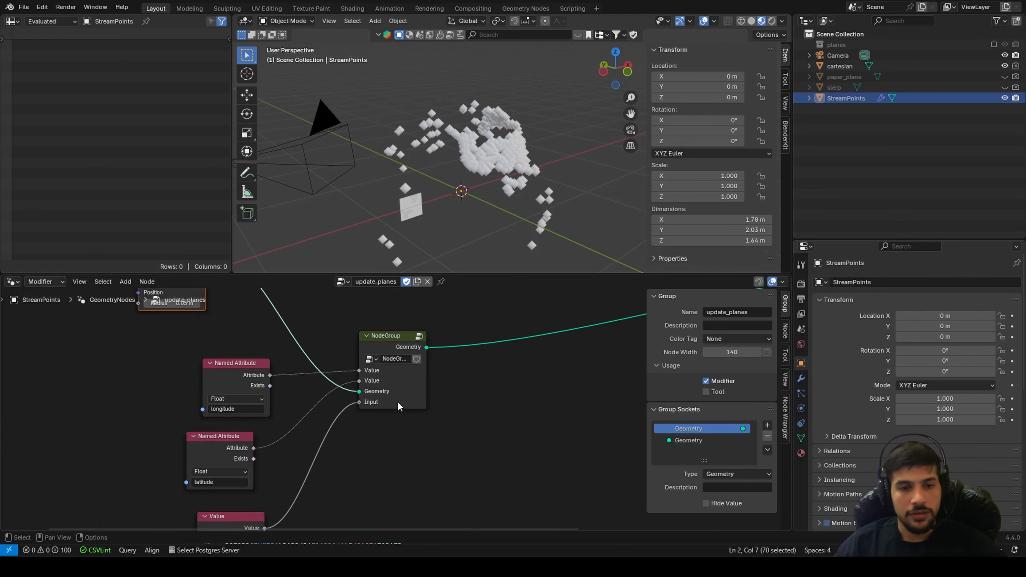
scroll(397, 401, down, 3)
middle_drag(403, 437, 519, 389)
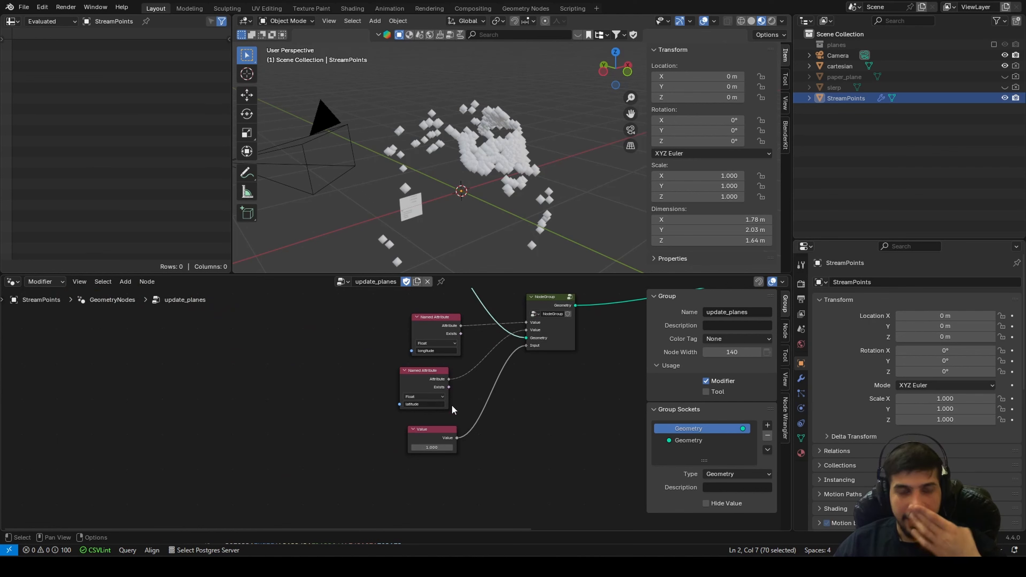
Duplicate the latitude Named Attribute node into free space and set the copy's attribute name to altitude
middle_drag(465, 142, 412, 95)
scroll(485, 166, up, 4)
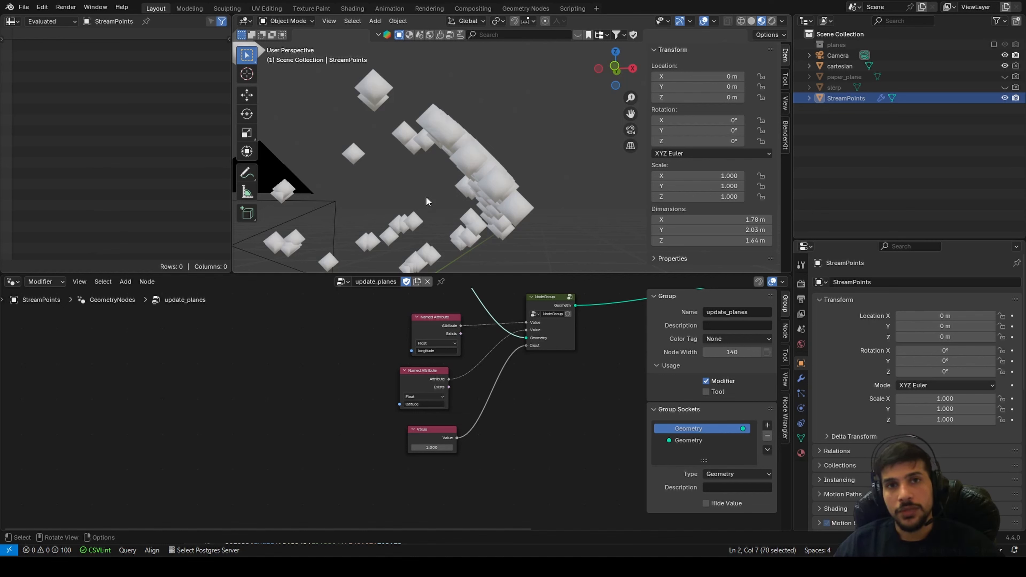
click(423, 376)
key(shift+d)
click(217, 424)
scroll(222, 438, up, 6)
middle_drag(188, 453, 394, 440)
scroll(393, 442, up, 6)
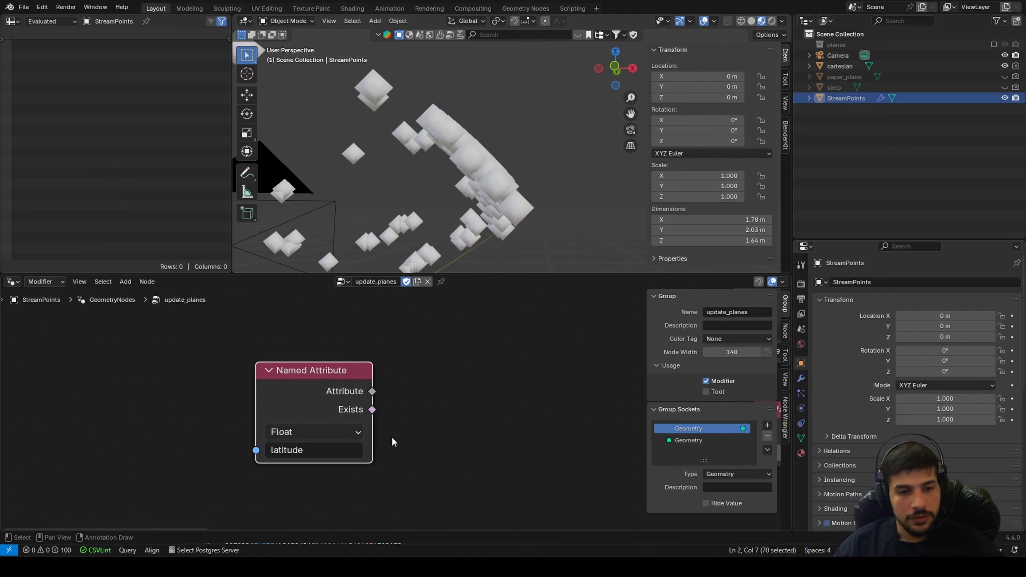
click(326, 452)
text(alt)
click(305, 285)
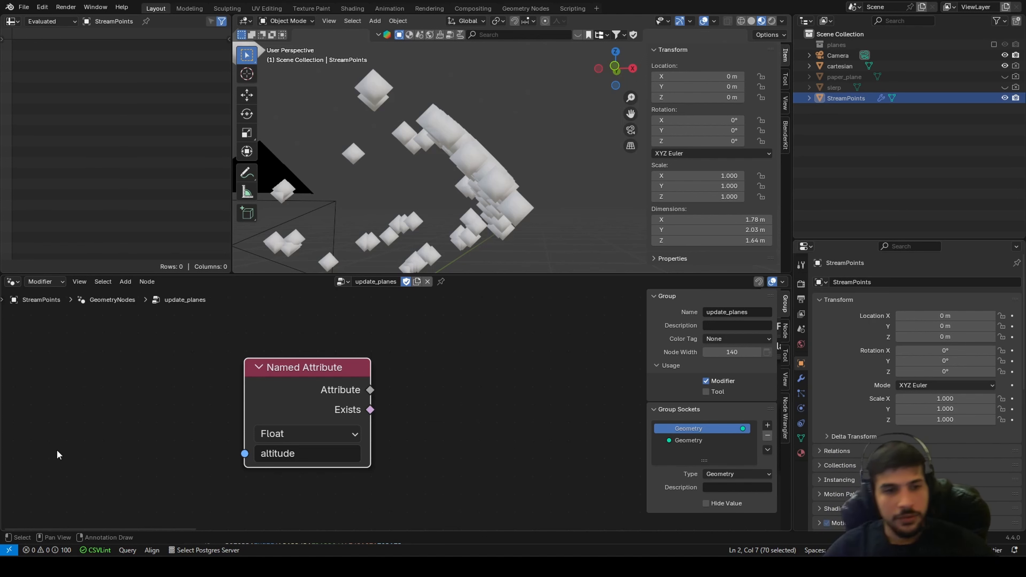
Add a Value node above the altitude Named Attribute node and set it to 6371000
key(shift+a)
mouse_move(463, 332)
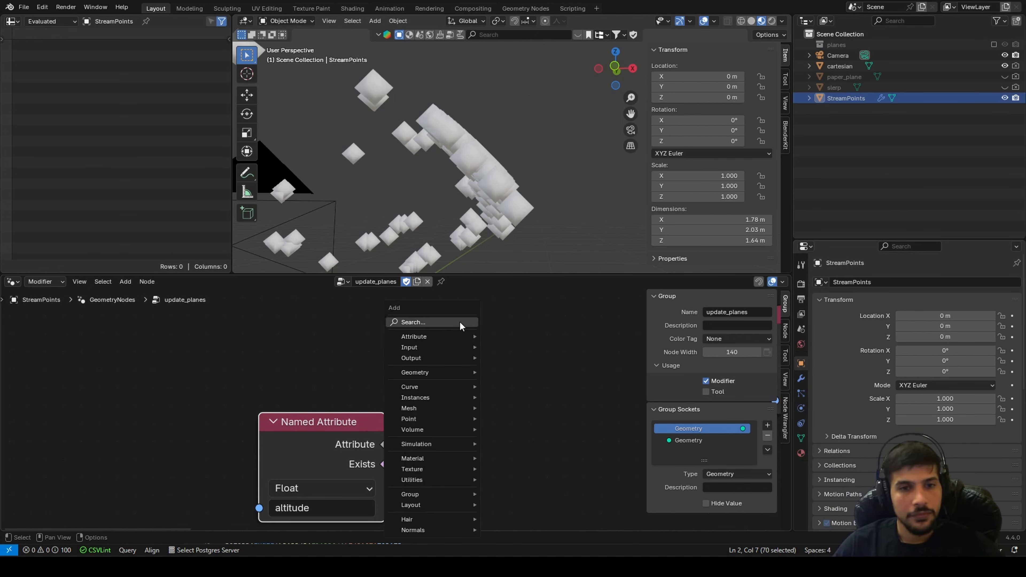
text(va)
click(527, 341)
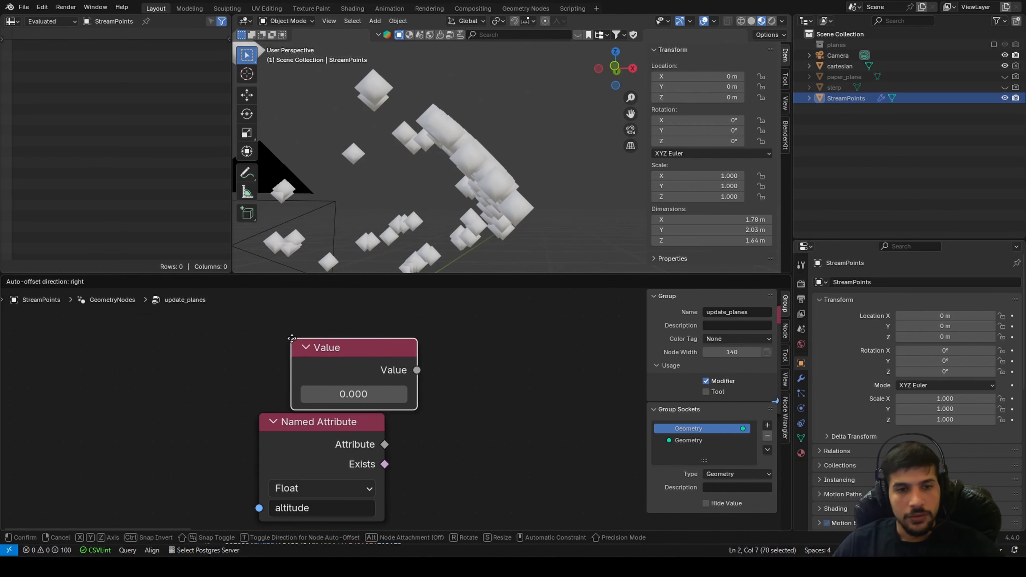
click(315, 352)
click(318, 369)
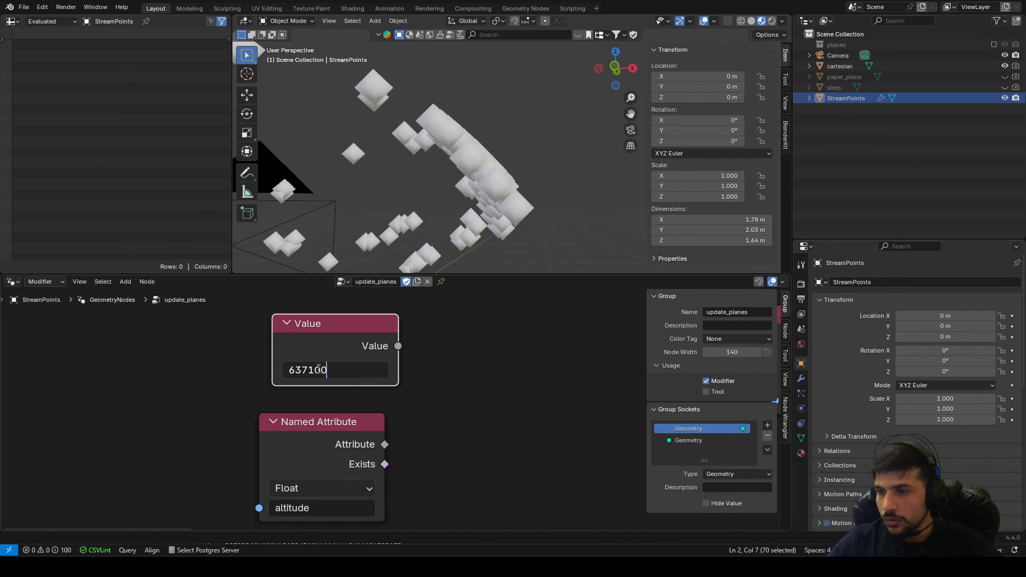
text(6371000)
key(Return)
Move the altitude Named Attribute node and the 6371000 Value node farther away from the other input nodes
scroll(411, 356, down, 2)
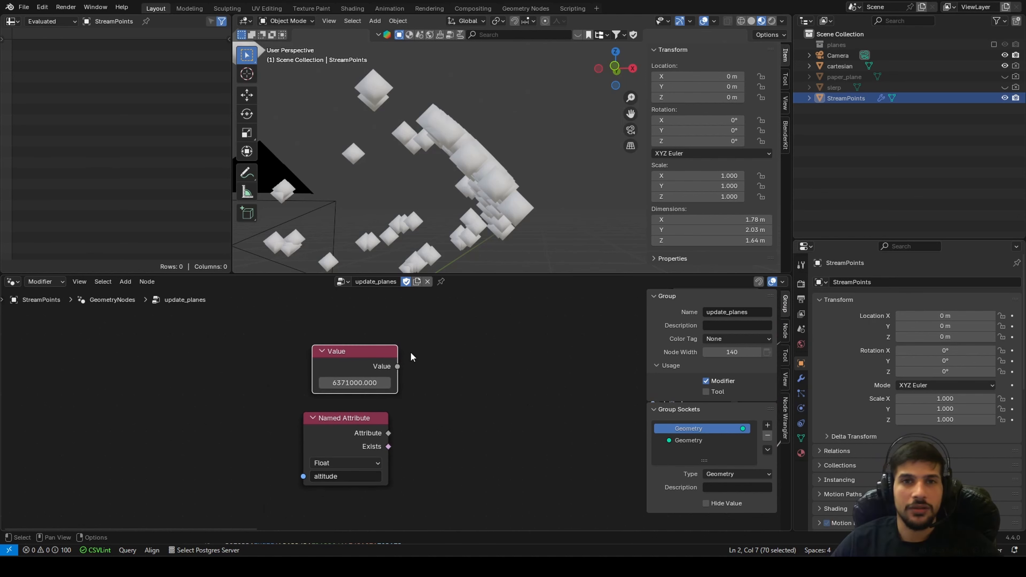
scroll(456, 404, down, 2)
middle_drag(455, 404, 395, 423)
drag(316, 407, 269, 433)
click(299, 437)
scroll(279, 412, up, 2)
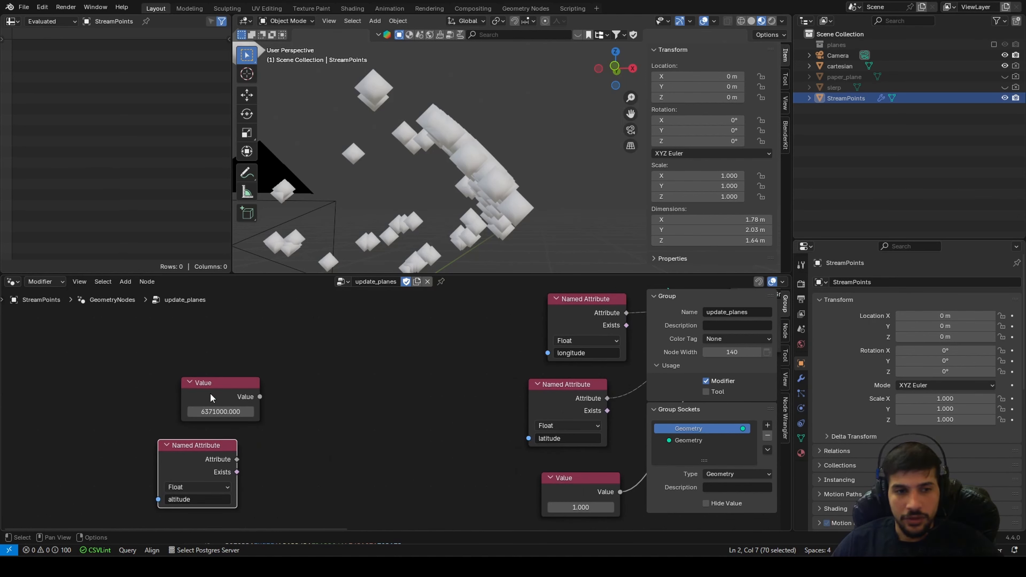
drag(211, 398, 181, 394)
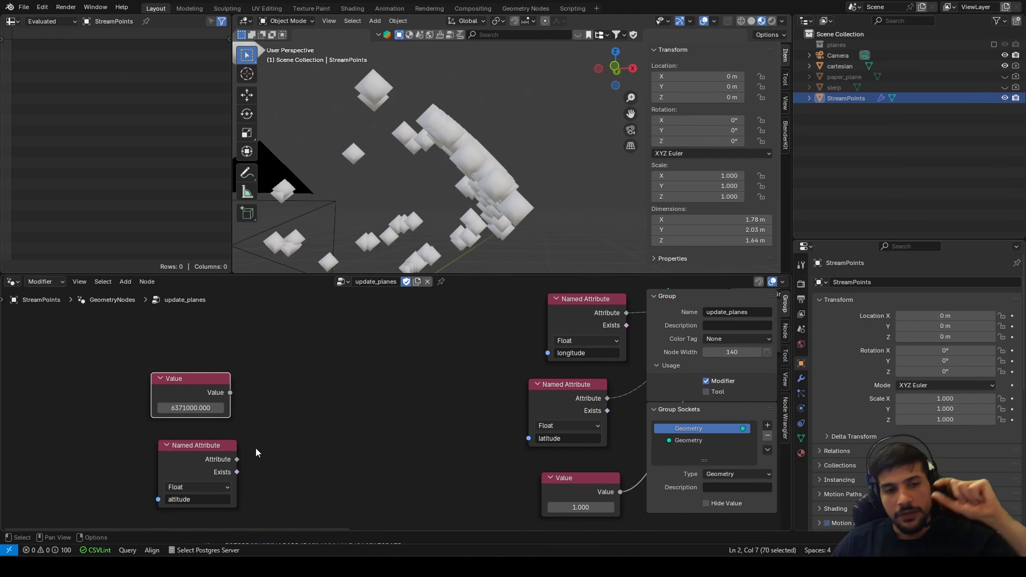
Add a Math node in Add mode beside the 6371000 Value and altitude Named Attribute nodes
key(shift+a)
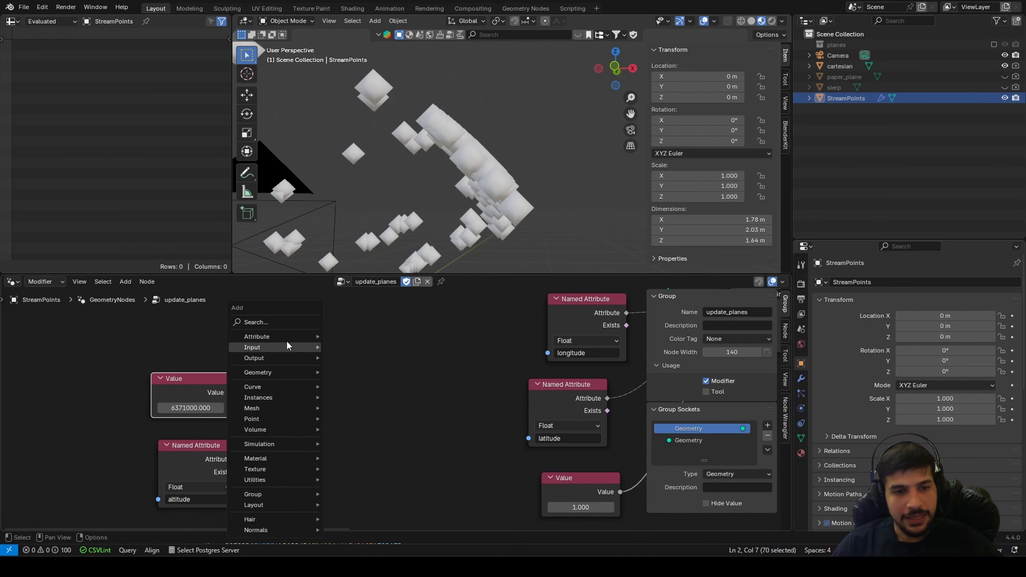
text(add)
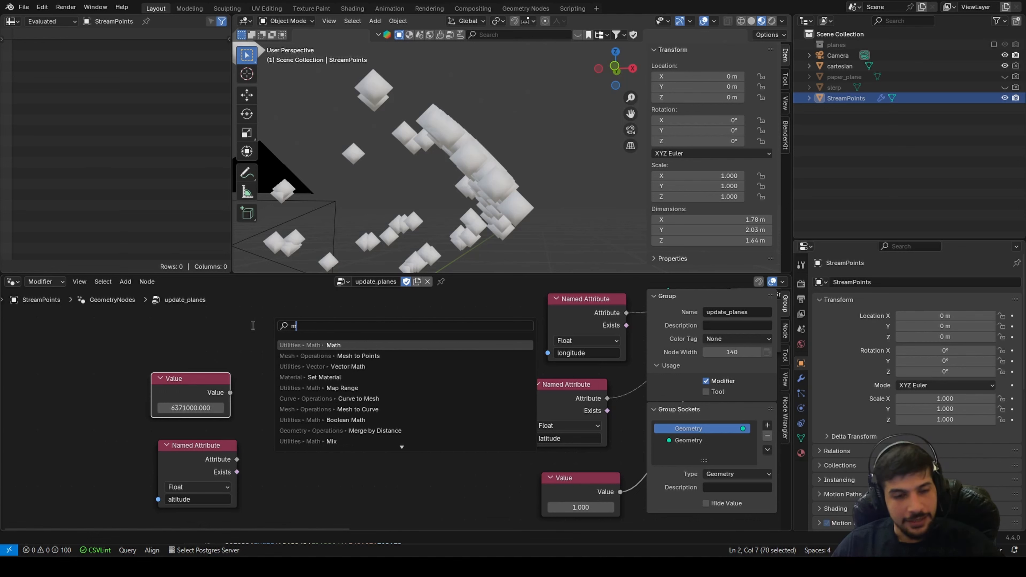
key(Return)
click(304, 388)
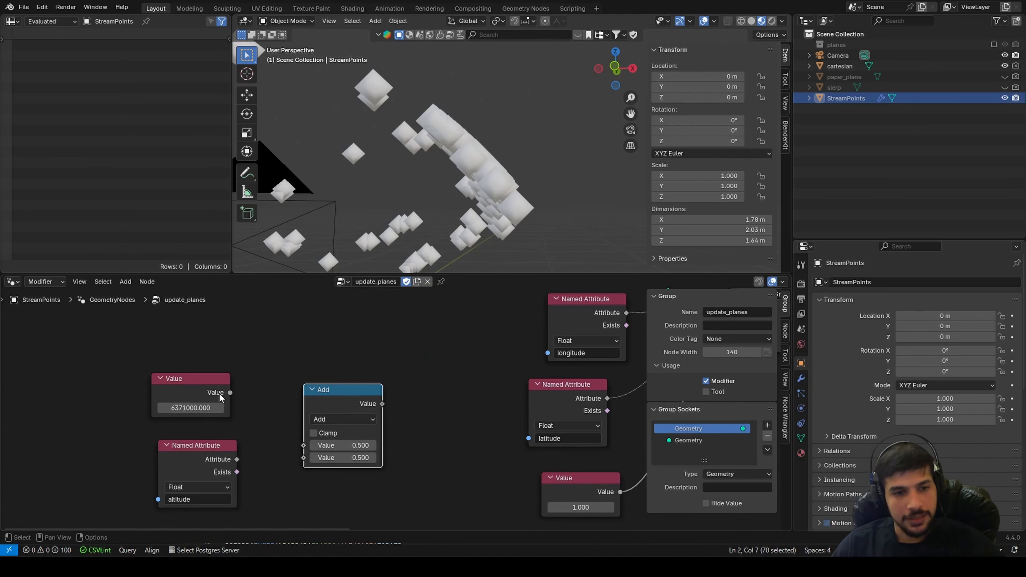
Connect the 6371000 Value and the altitude attribute to the Add node's two inputs, and place these nodes closer together
drag(229, 393, 304, 445)
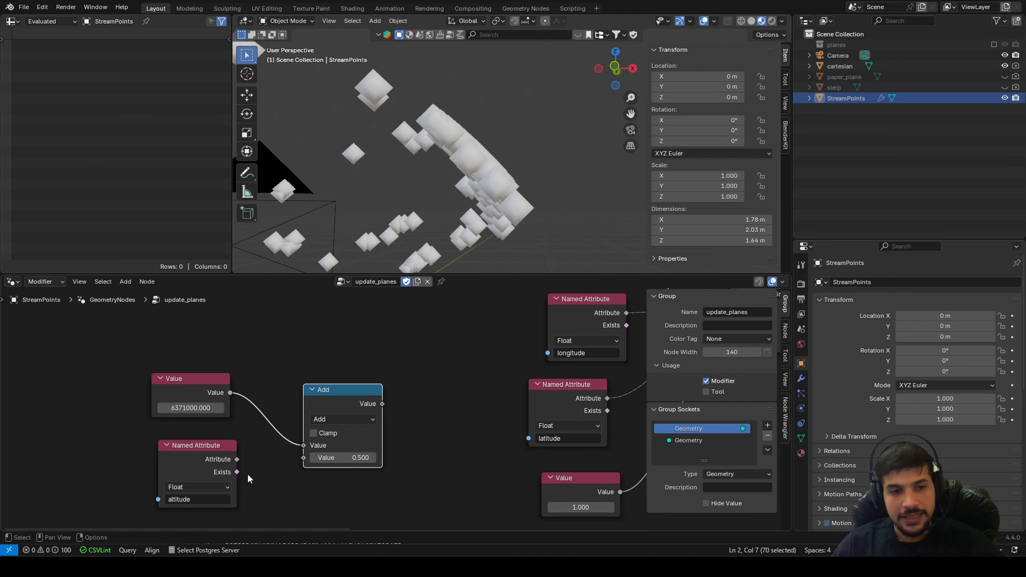
drag(237, 459, 303, 457)
mouse_move(355, 210)
middle_down()
mouse_move(370, 197)
mouse_move(341, 205)
middle_up()
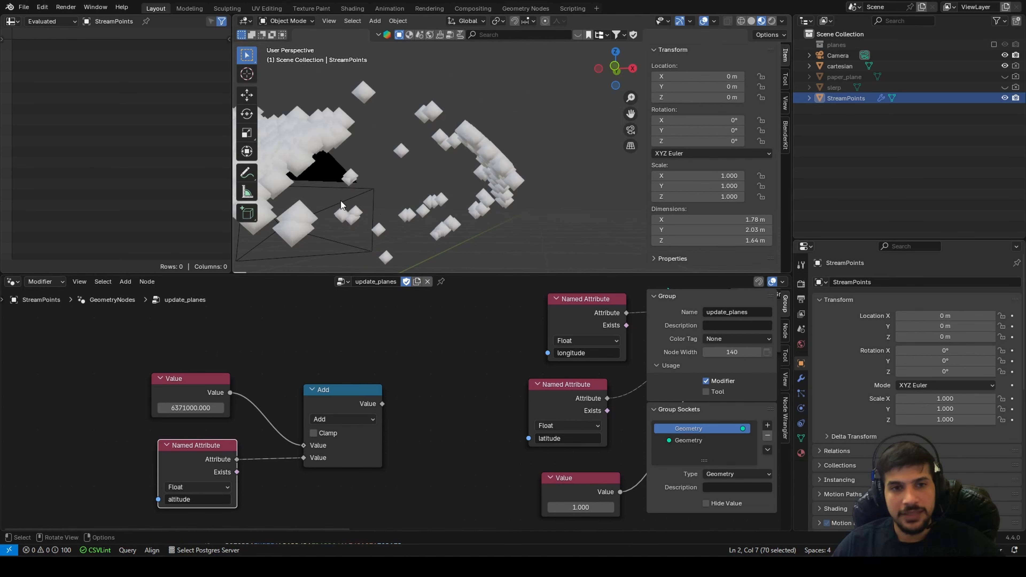
drag(337, 397, 288, 402)
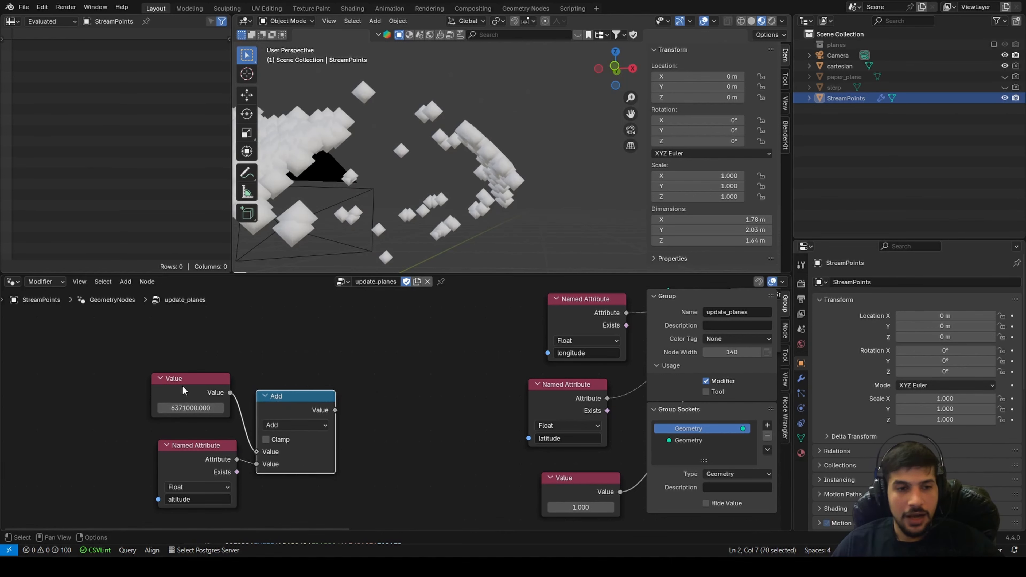
drag(185, 390, 192, 402)
Duplicate the Add node beside the original and set the copy's operation to Divide
scroll(434, 390, down, 3)
middle_drag(434, 390, 311, 399)
scroll(386, 483, up, 3)
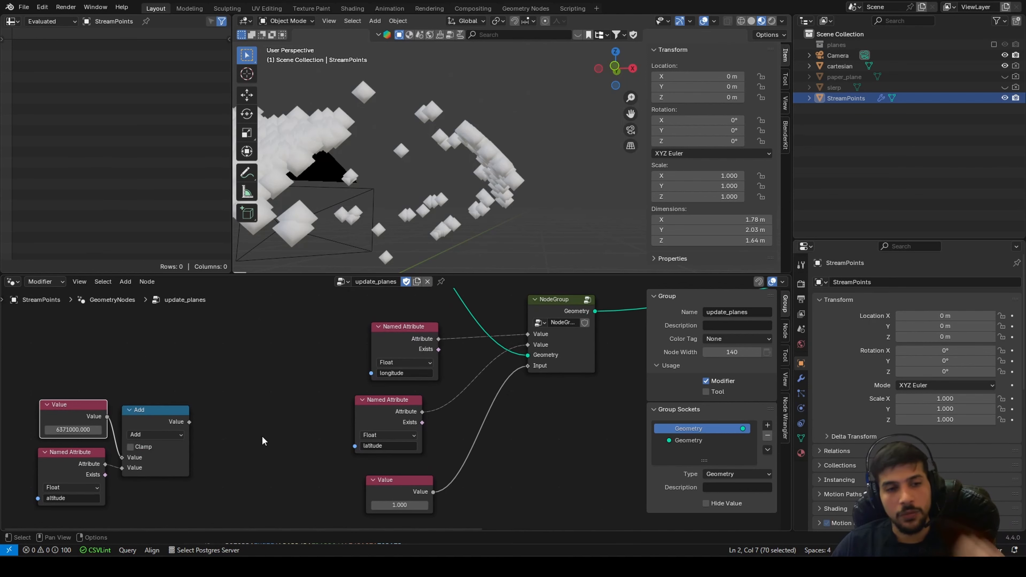
scroll(120, 415, up, 2)
scroll(121, 414, down, 2)
click(121, 415)
key(shift+d)
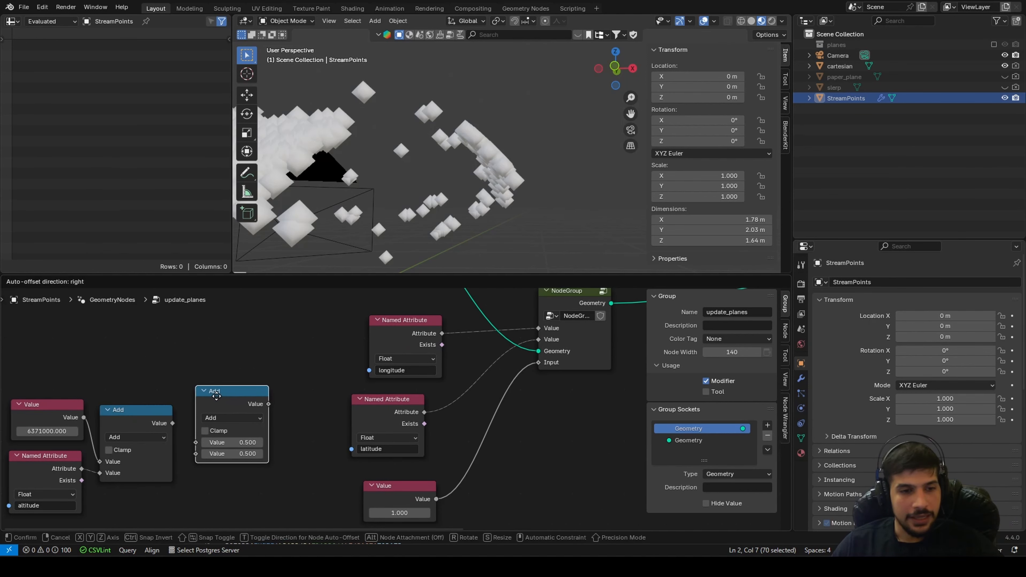
click(220, 419)
click(221, 418)
click(231, 321)
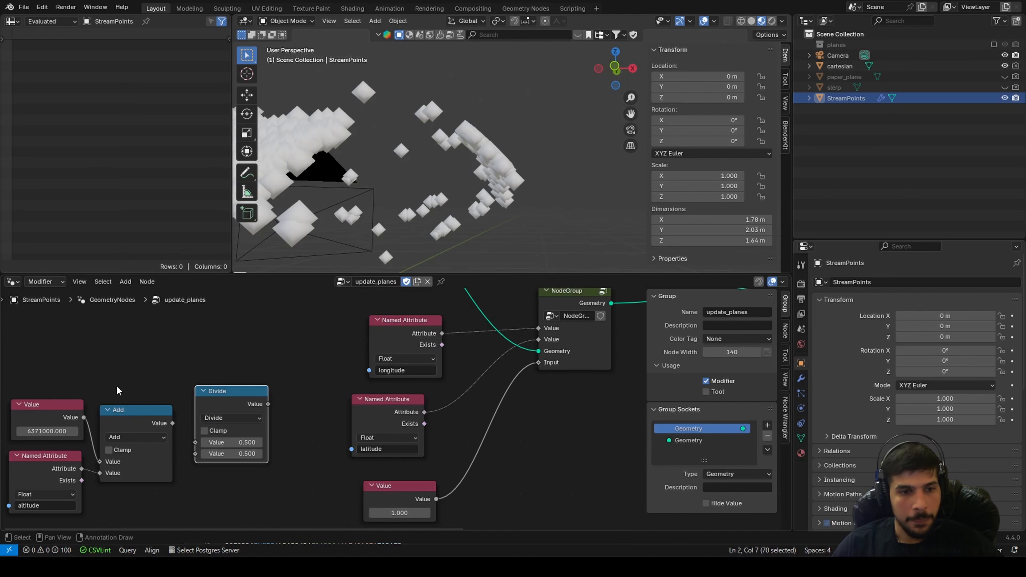
Divide the 6371000 Value by the Add result, feed it into the NodeGroup's Input, and delete the disconnected 1.000 Value node
drag(84, 417, 195, 453)
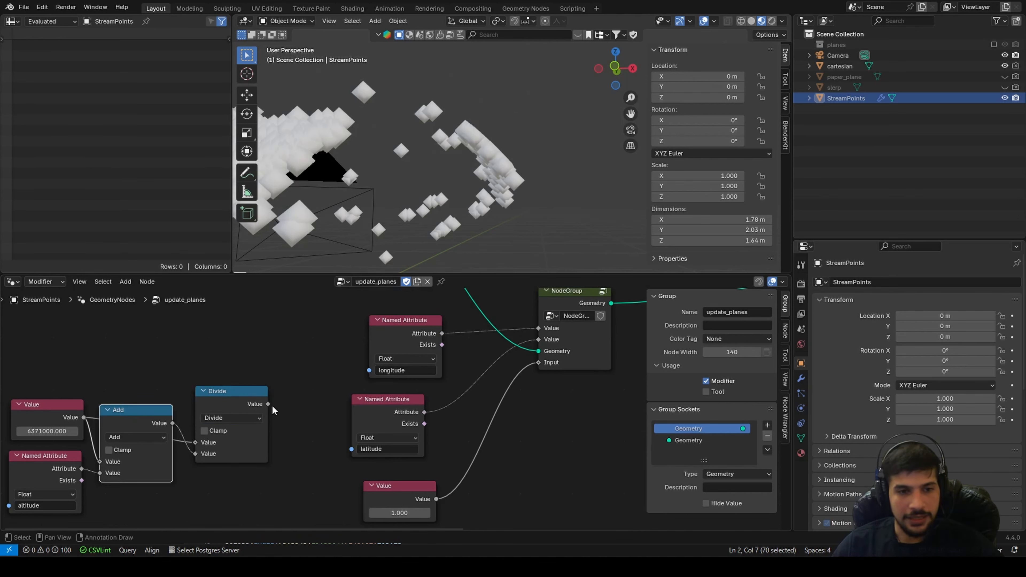
drag(271, 404, 539, 365)
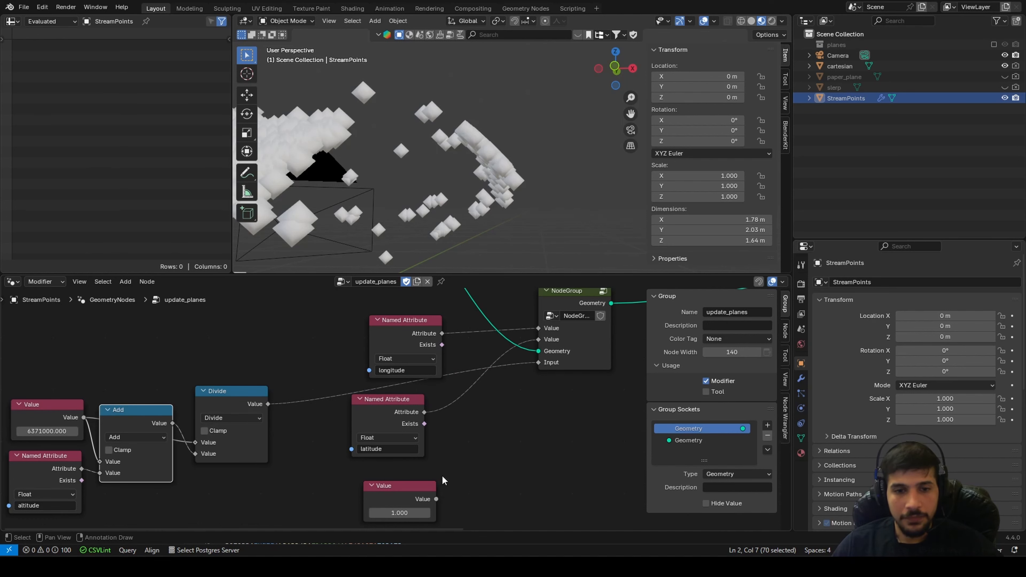
click(404, 486)
key(x)
scroll(381, 476, down, 2)
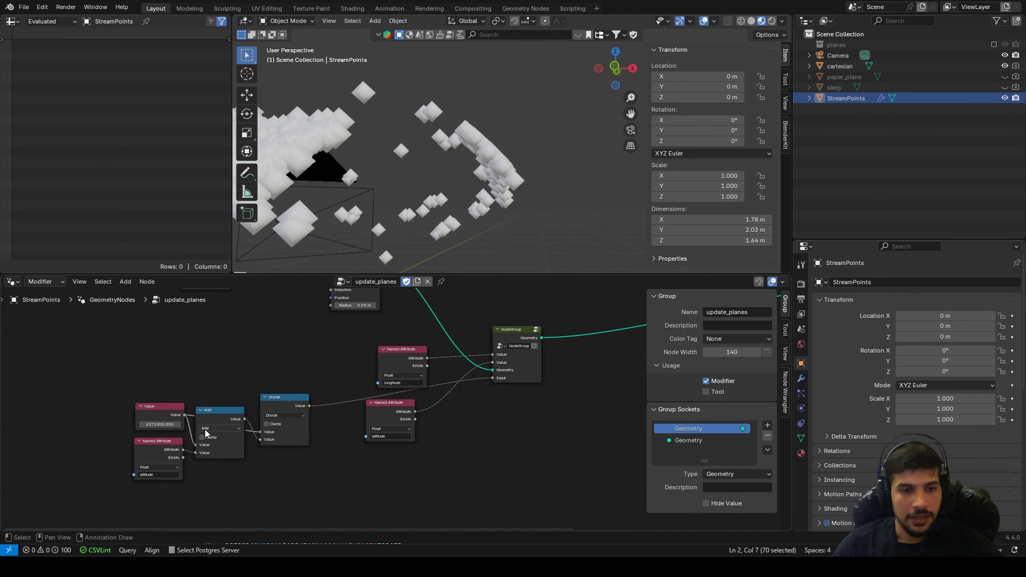
Spread out the altitude attribute, 6371000 Value and Add nodes so there is free space between them
drag(175, 449, 108, 499)
drag(164, 409, 144, 392)
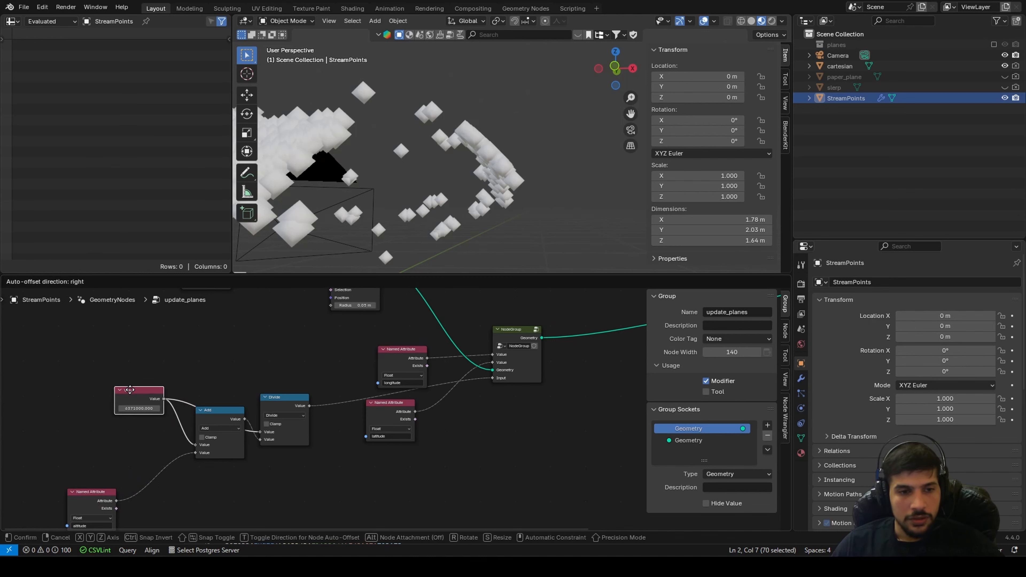
drag(227, 423, 236, 465)
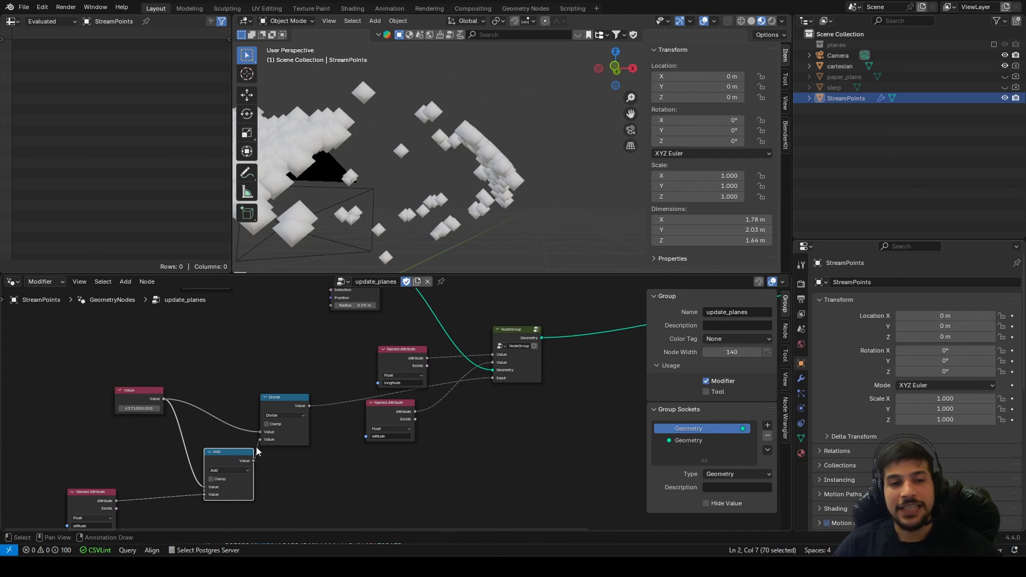
Insert a duplicate of the Add node between the altitude attribute and the original Add node, and set it to Multiply
middle_drag(258, 451, 354, 405)
scroll(381, 202, down, 2)
scroll(527, 209, up, 1)
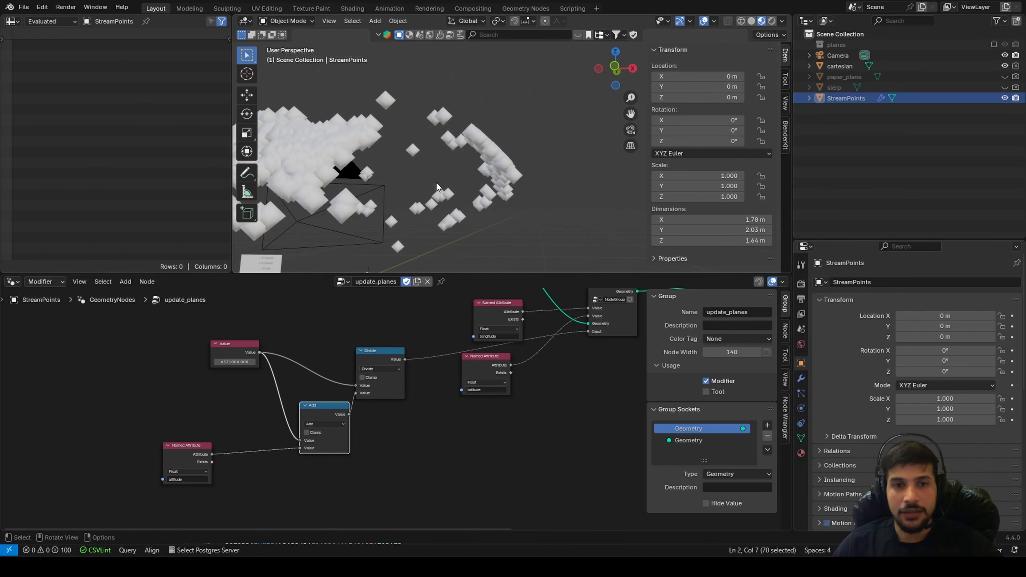
key(shift+d)
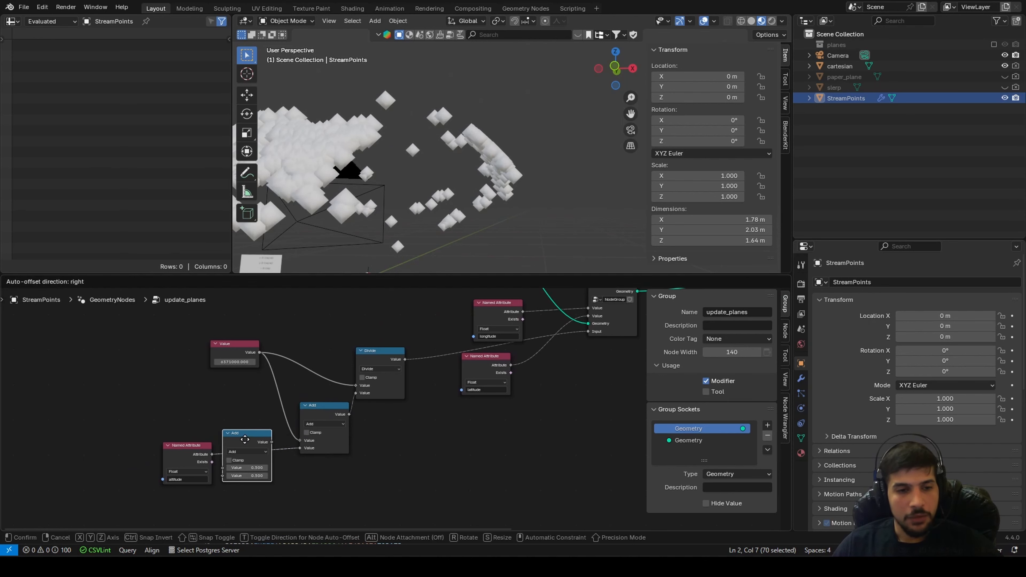
click(242, 451)
scroll(248, 478, up, 2)
click(192, 475)
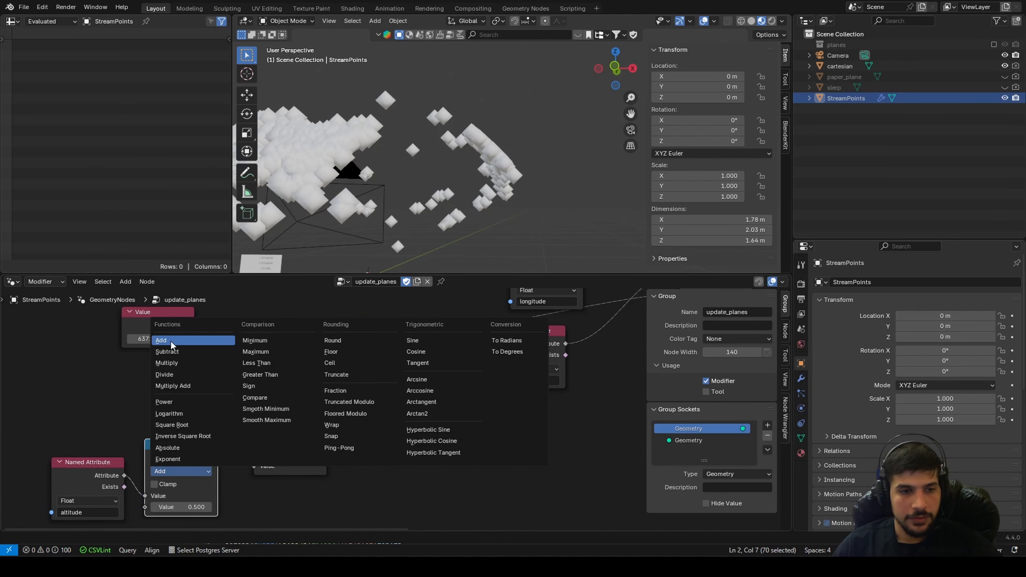
click(174, 362)
Try an altitude multiplier of 10 and then much larger values on the Multiply node
click(180, 508)
text(1)
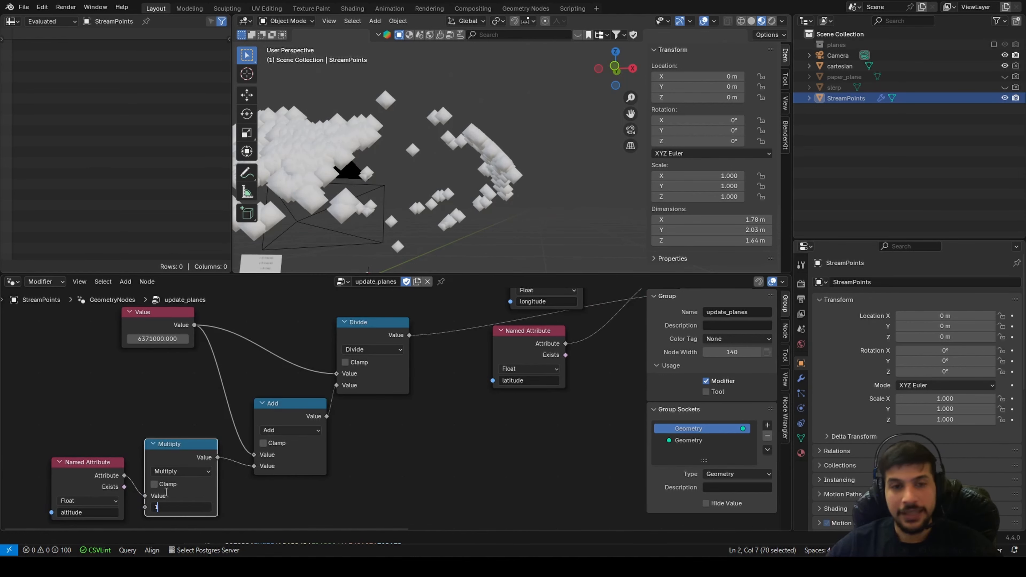
text(0)
key(Return)
scroll(532, 151, up, 3)
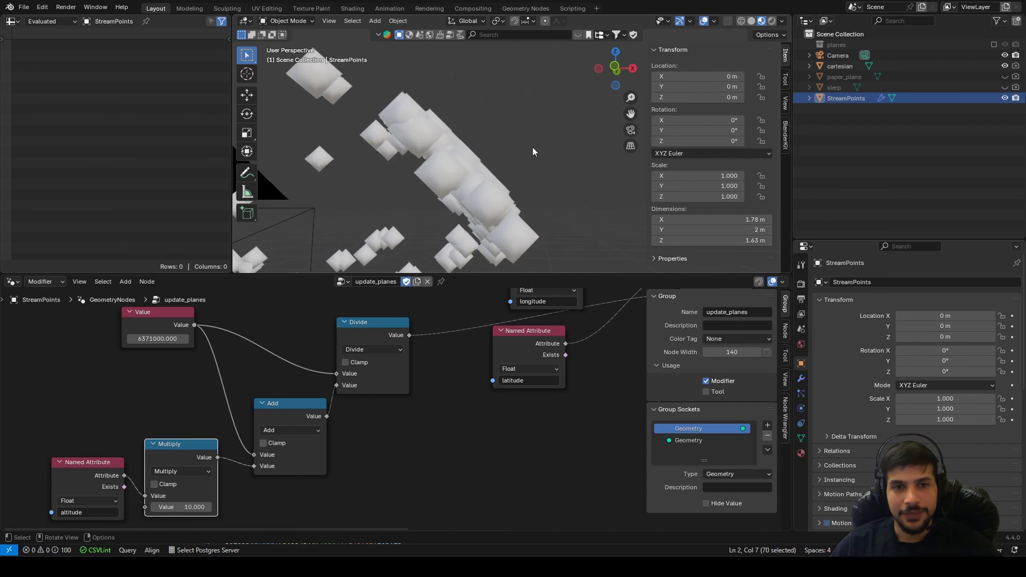
drag(190, 506, 347, 507)
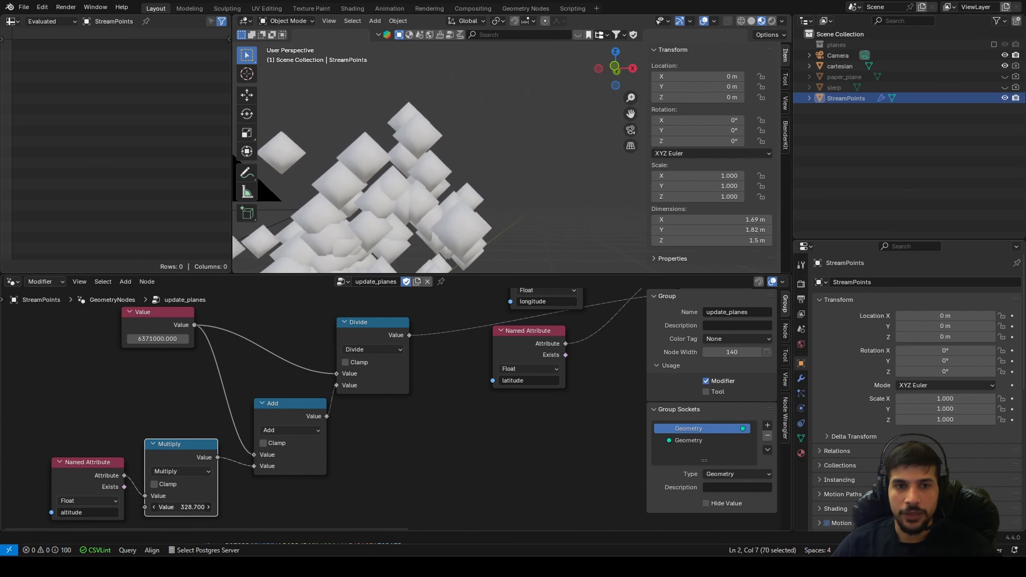
key(Escape)
Set the altitude Multiply node's second value to 2 and move the NodeGroup node closer to its input nodes
click(180, 507)
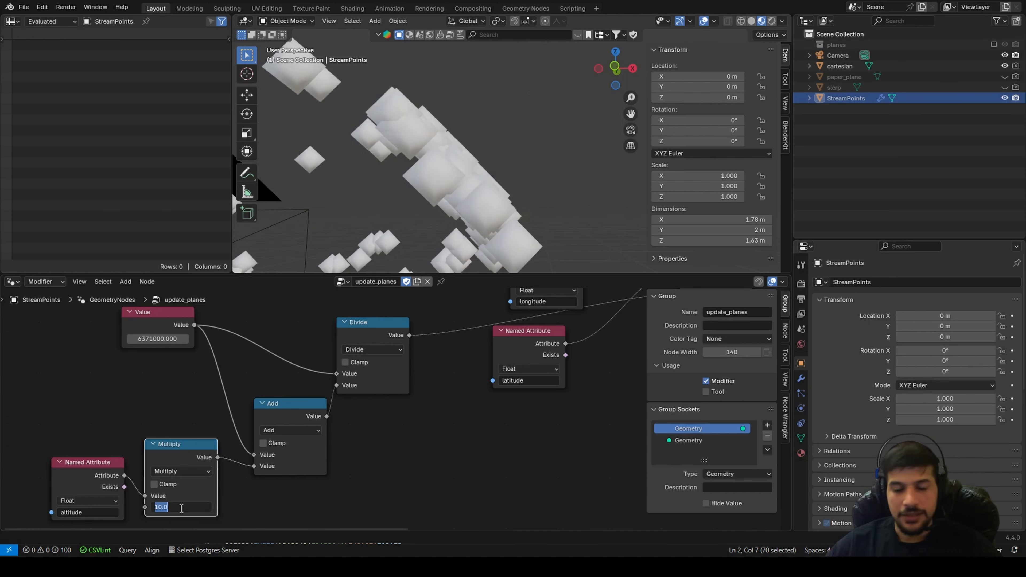
text(2)
key(Return)
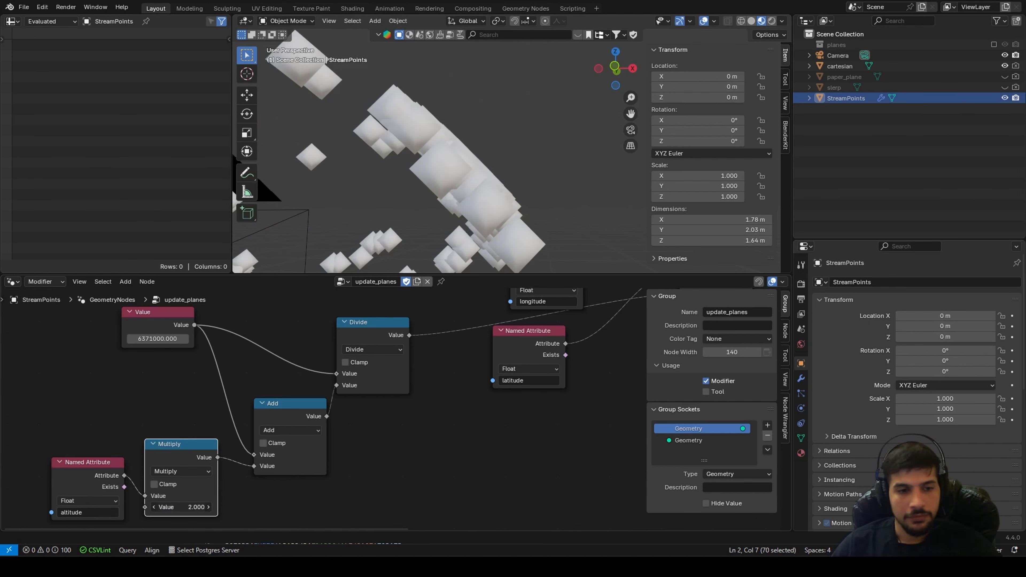
click(328, 507)
scroll(293, 457, down, 6)
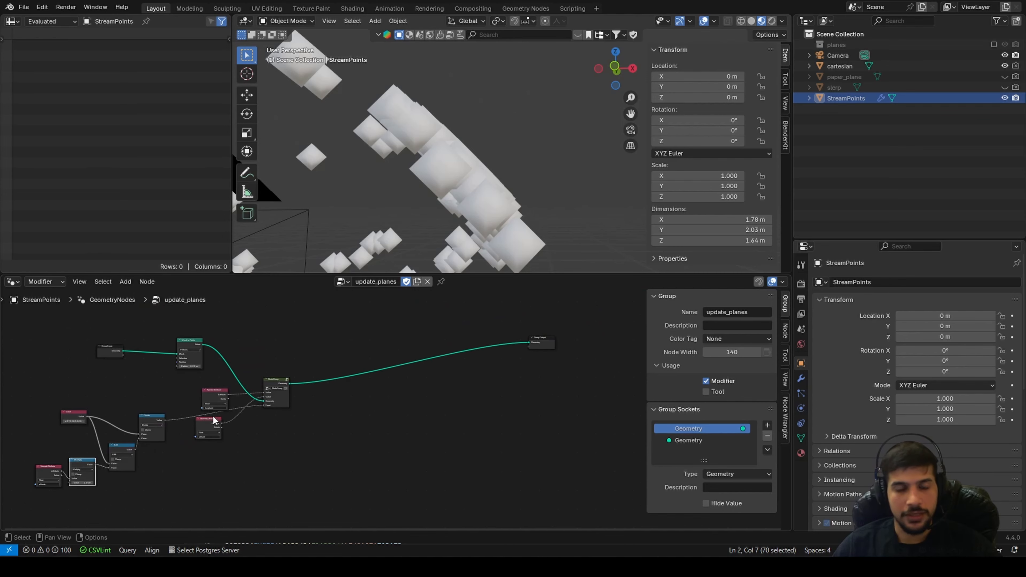
drag(274, 383, 259, 396)
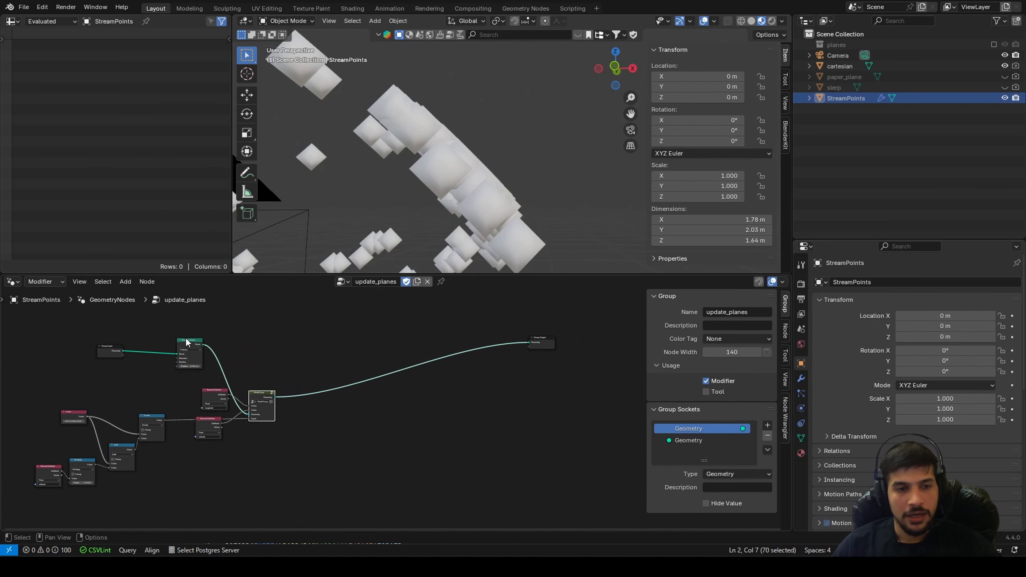
Hide the cartesian object and the Camera in the viewport
middle_drag(418, 162, 371, 189)
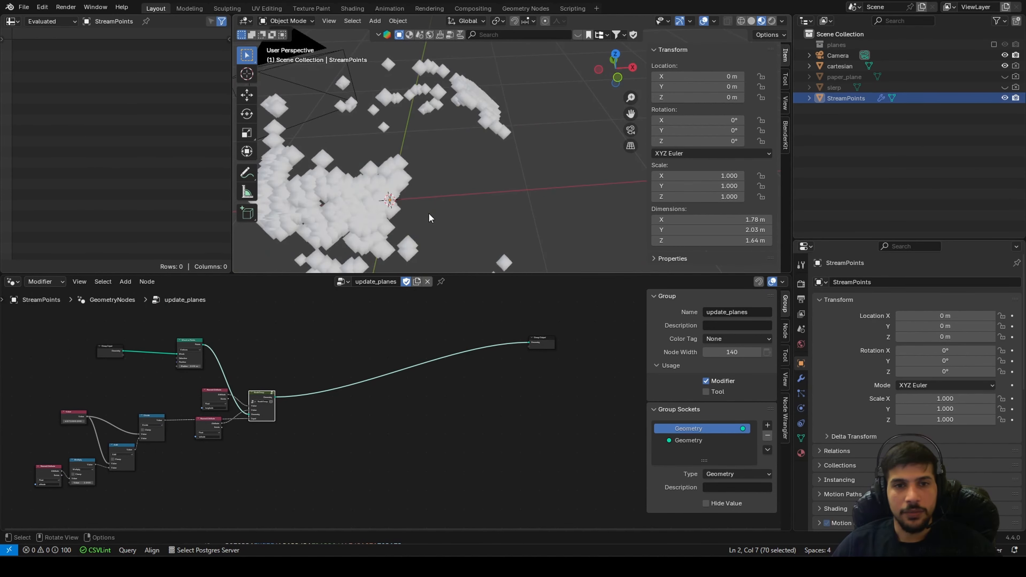
scroll(385, 188, down, 5)
scroll(424, 171, up, 4)
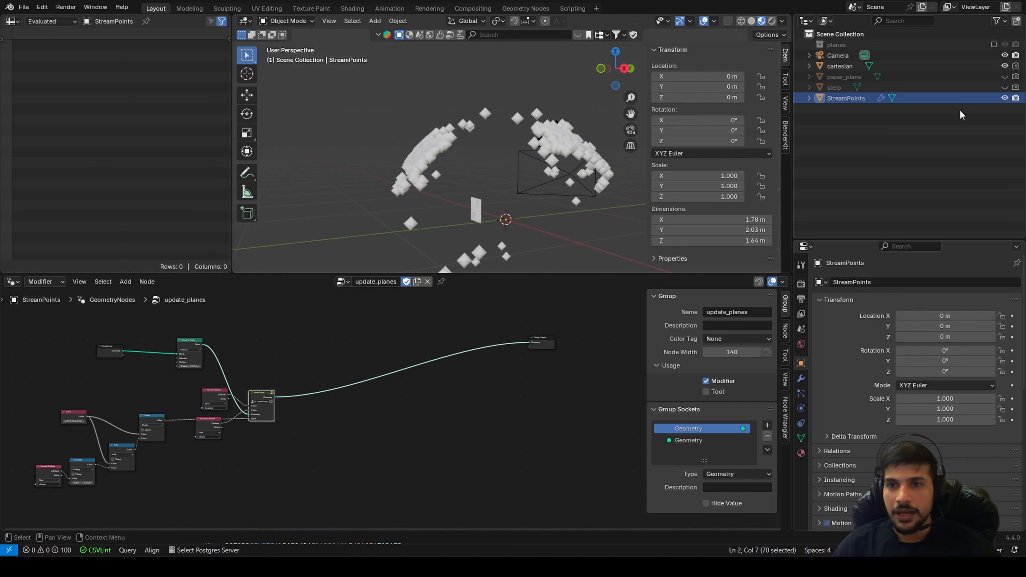
click(1005, 66)
scroll(569, 214, down, 2)
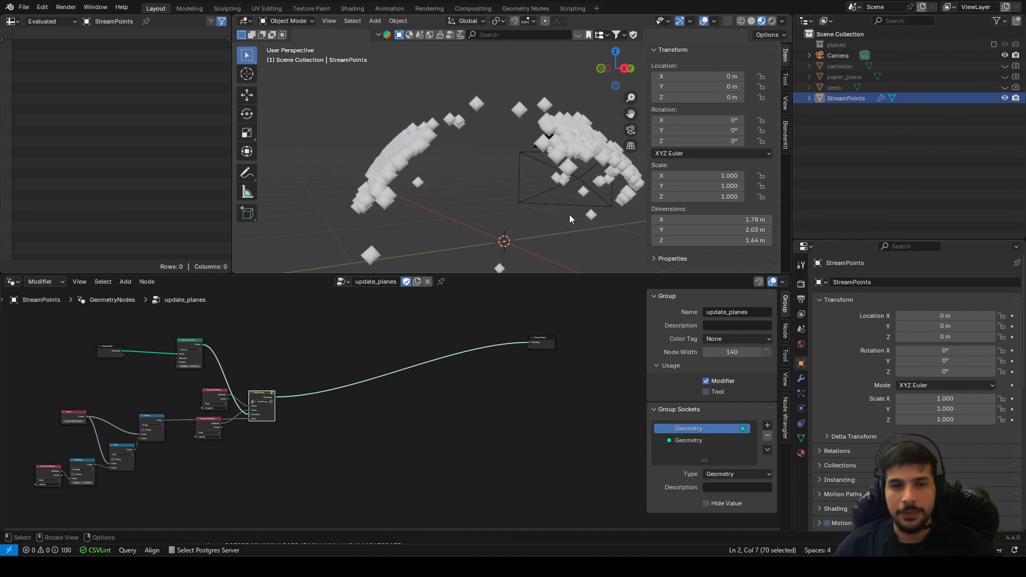
click(500, 188)
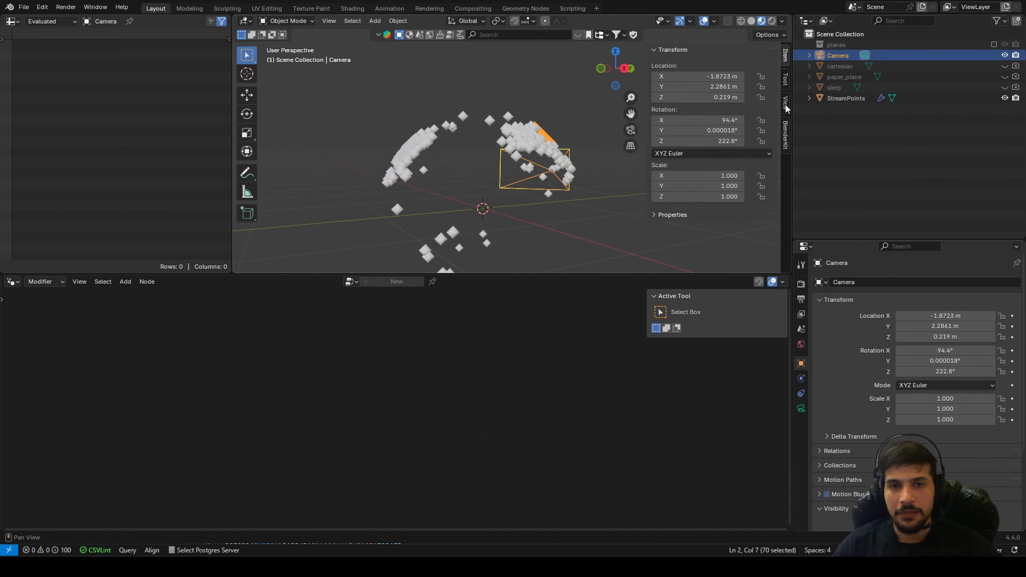
click(1005, 56)
Select StreamPoints and examine how its plane points are distributed around the globe from several angles
scroll(558, 151, up, 3)
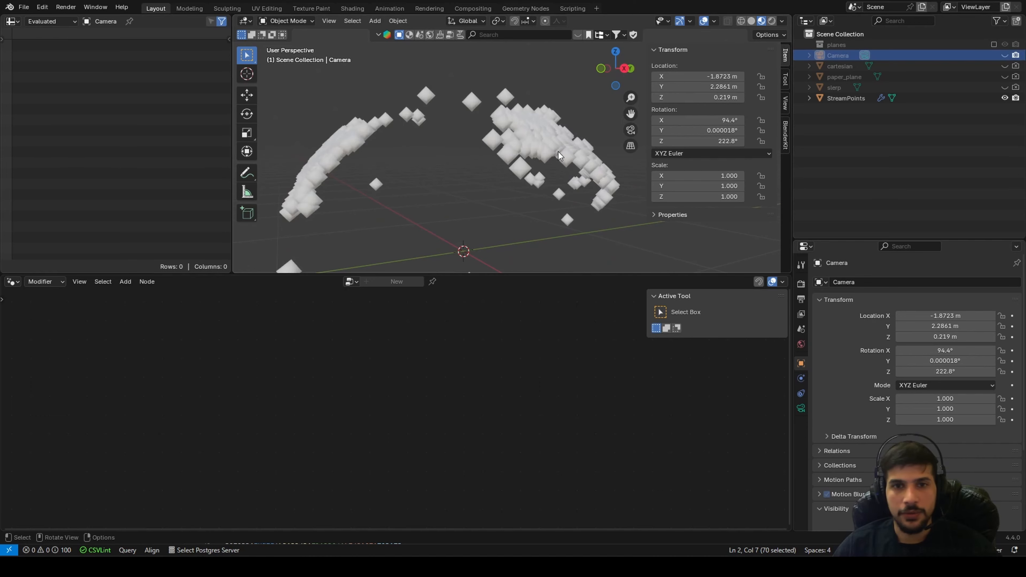
click(556, 151)
middle_drag(477, 226, 529, 198)
scroll(432, 212, up, 4)
shift+middle_drag(431, 212, 591, 206)
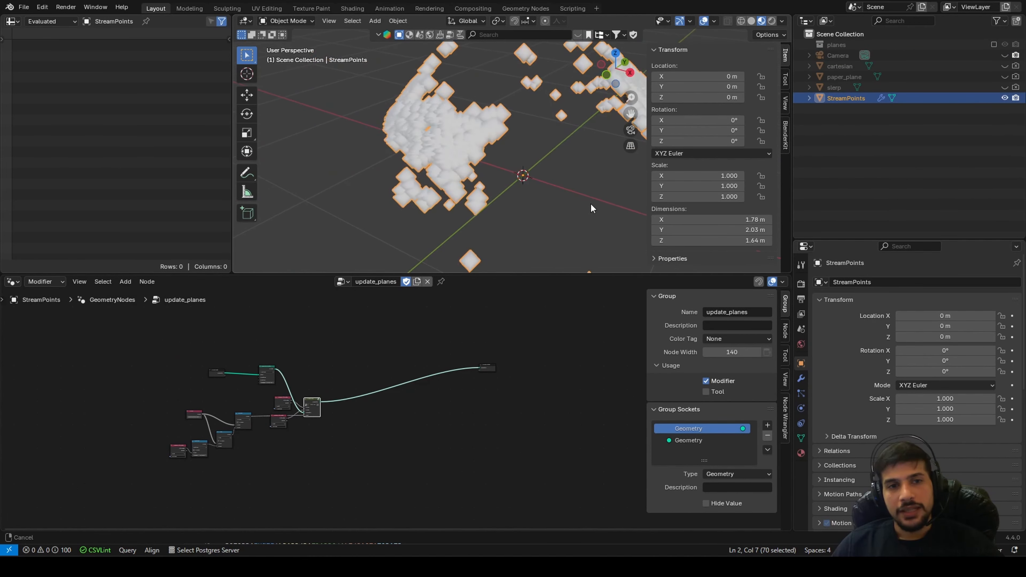
middle_drag(530, 193, 498, 131)
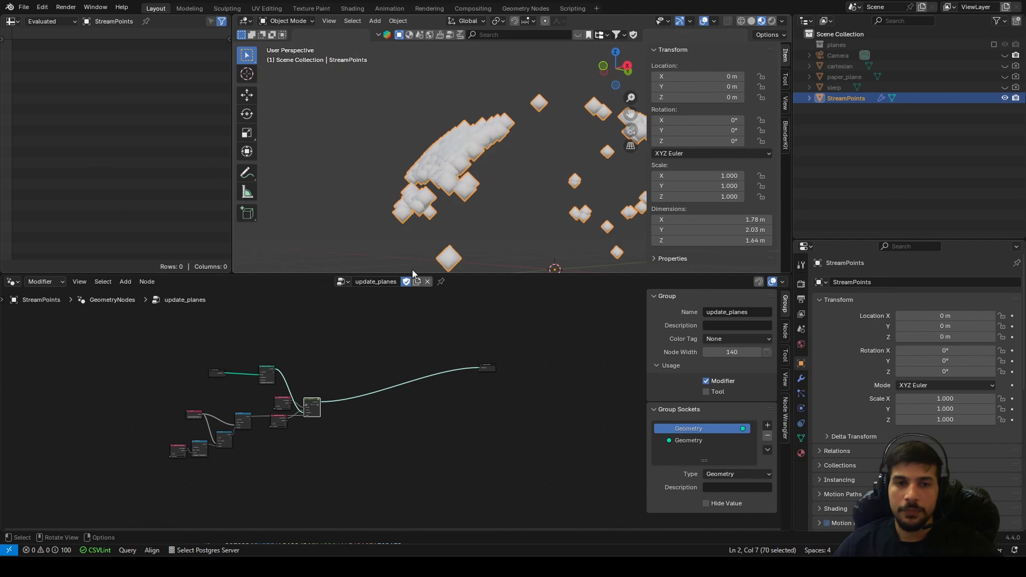
middle_drag(412, 269, 488, 188)
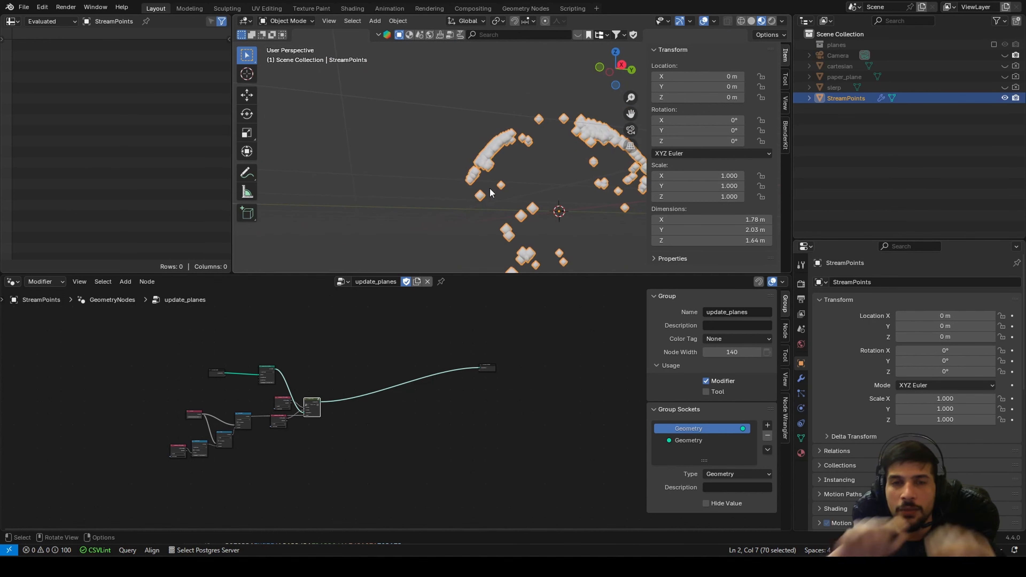
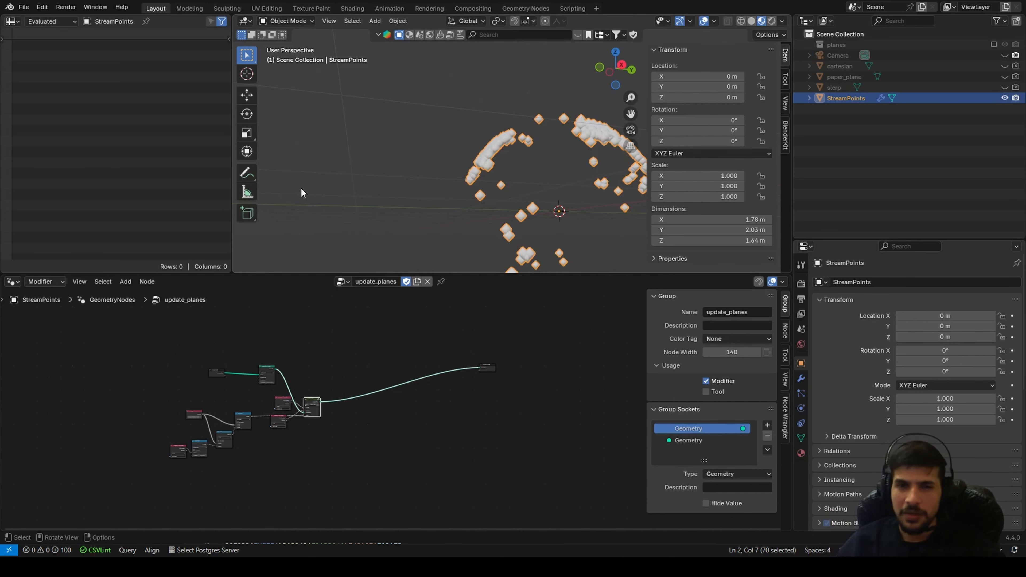
middle_drag(531, 185, 514, 181)
scroll(514, 182, down, 3)
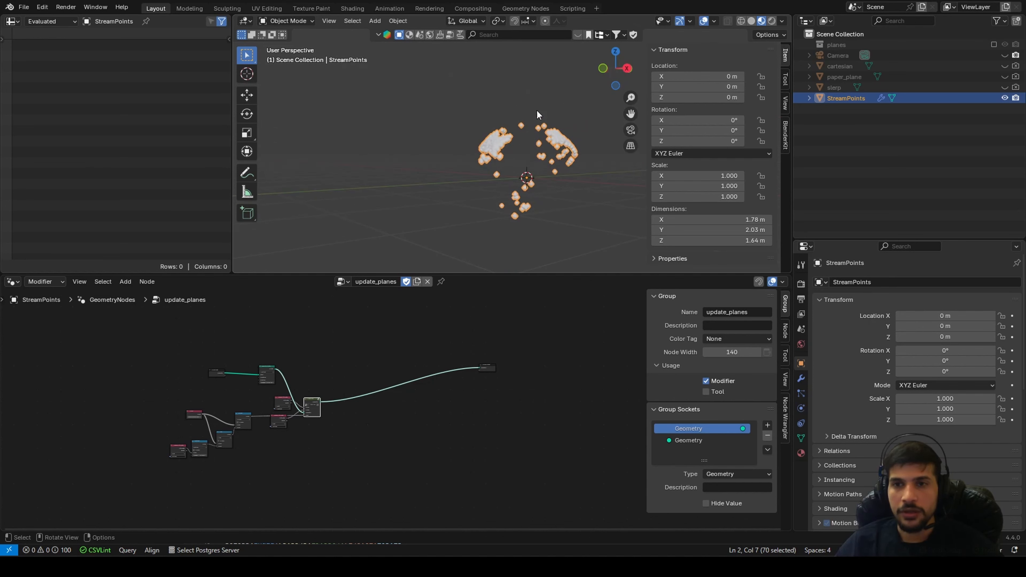
scroll(527, 180, up, 4)
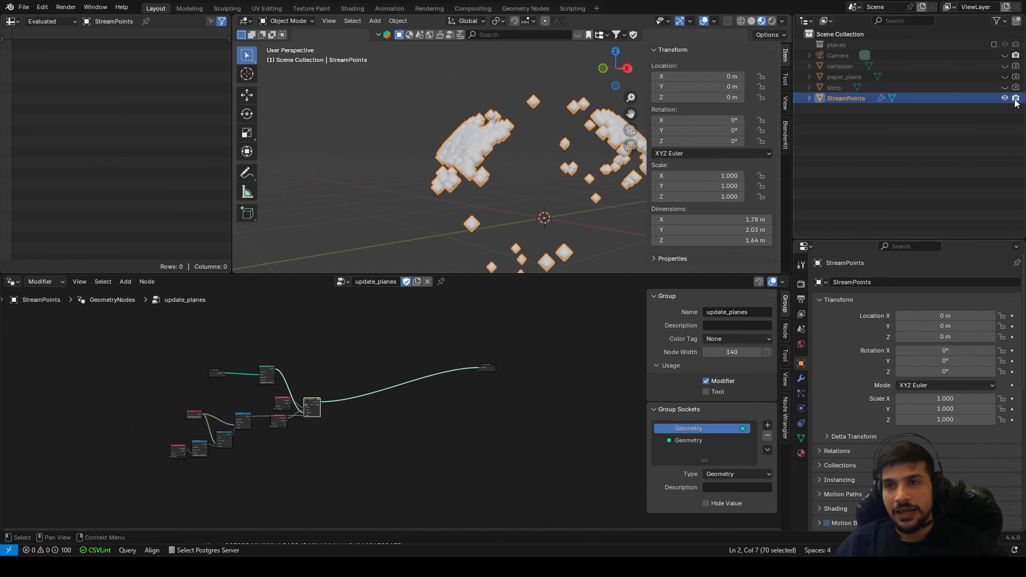
Hide StreamPoints in the viewport, add an Ico Sphere mesh to the scene and look at it from the front
click(1004, 98)
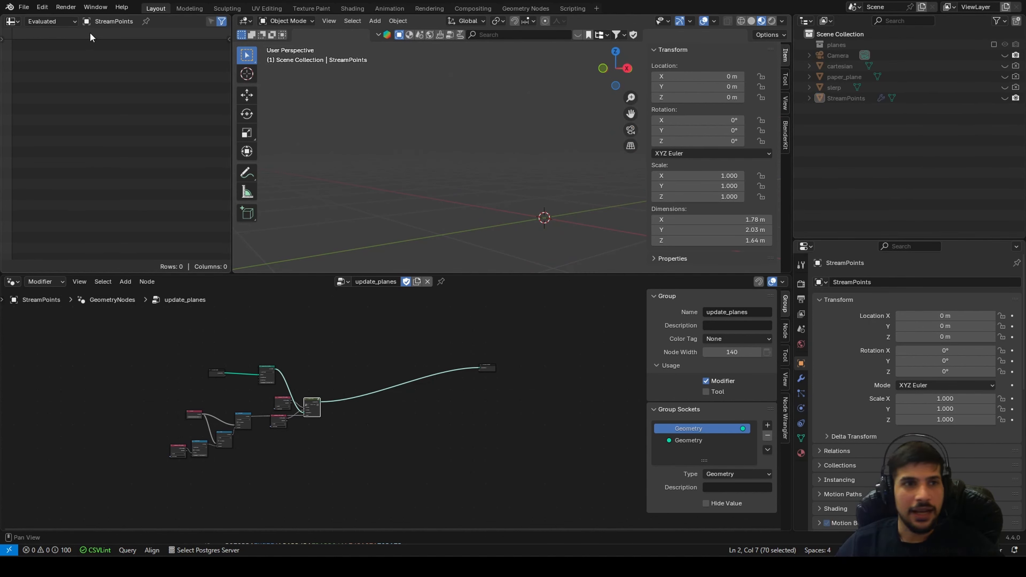
click(382, 22)
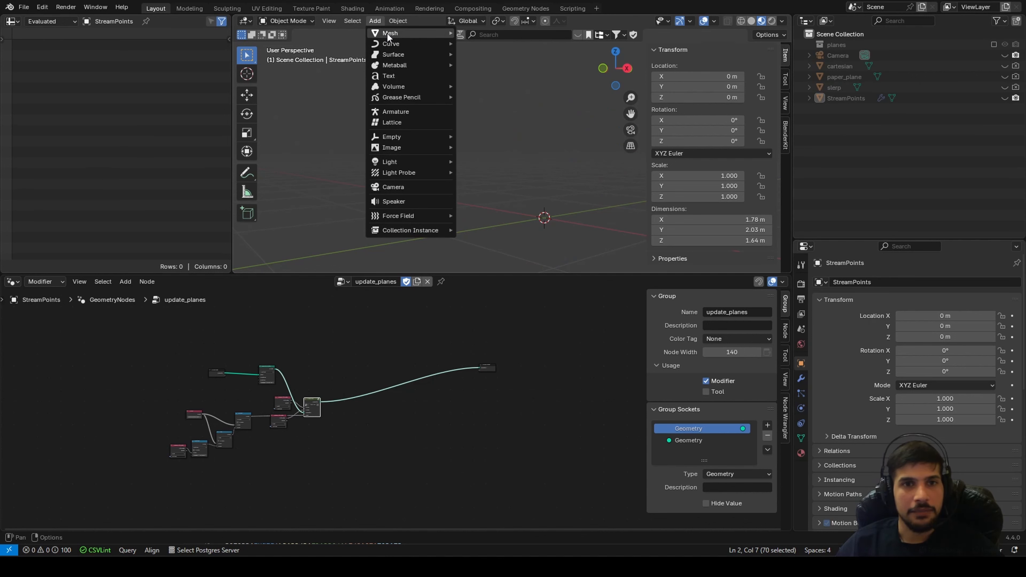
mouse_move(386, 32)
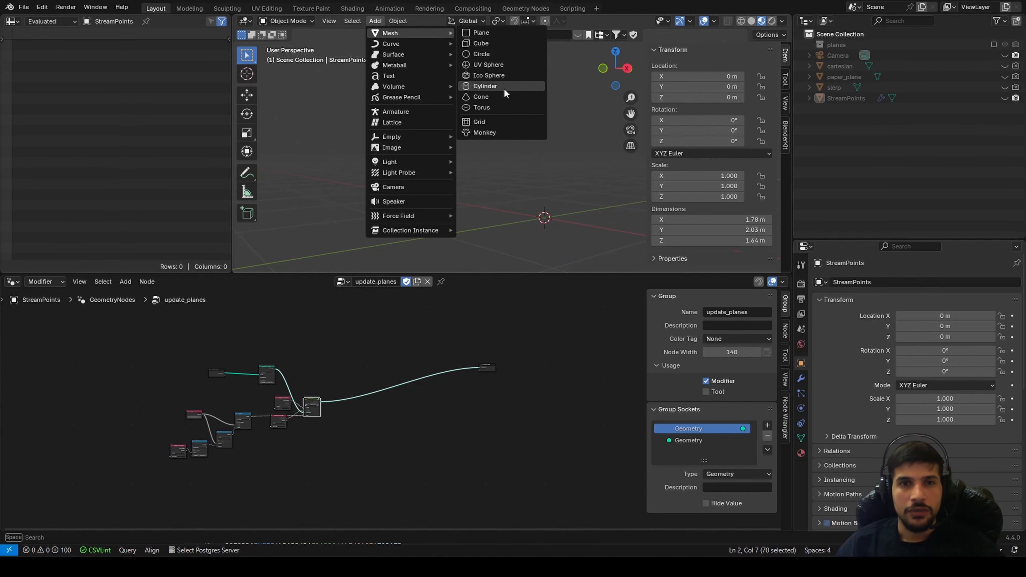
click(497, 75)
key(grave)
click(485, 180)
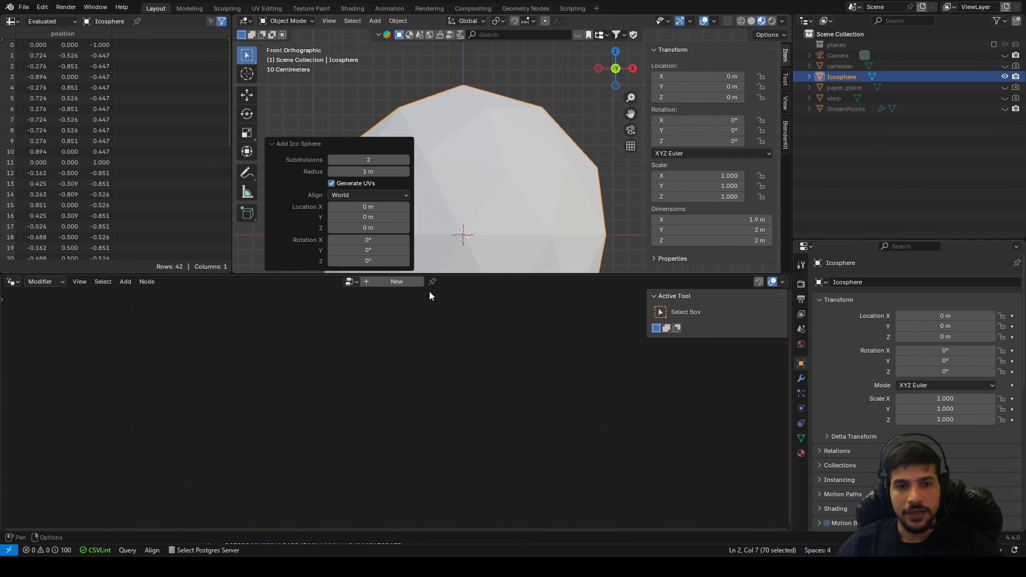
Create a new Geometry Nodes tree on the ico sphere and briefly show StreamPoints to compare its points with the sphere
click(396, 281)
scroll(558, 187, down, 3)
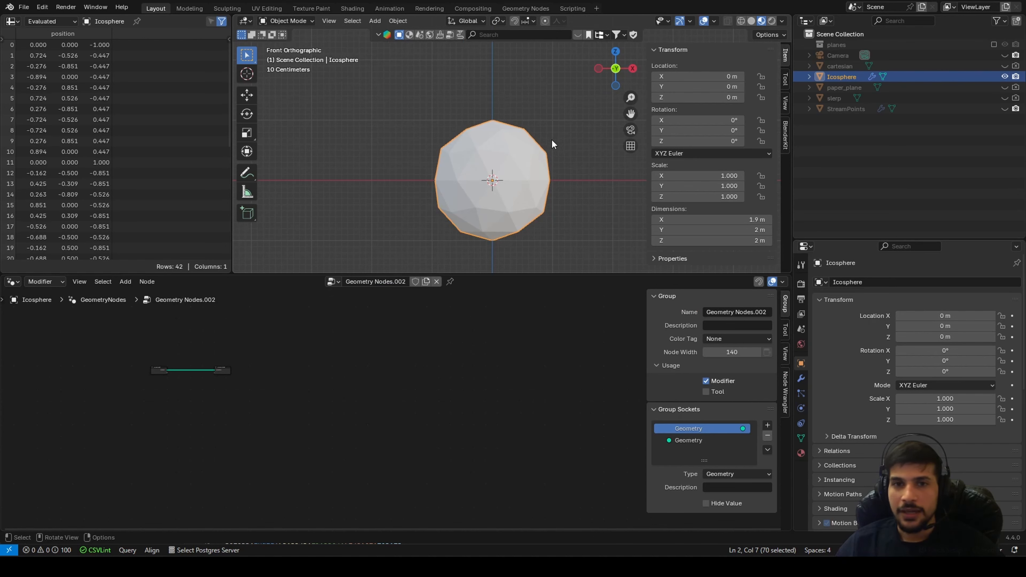
scroll(566, 182, up, 4)
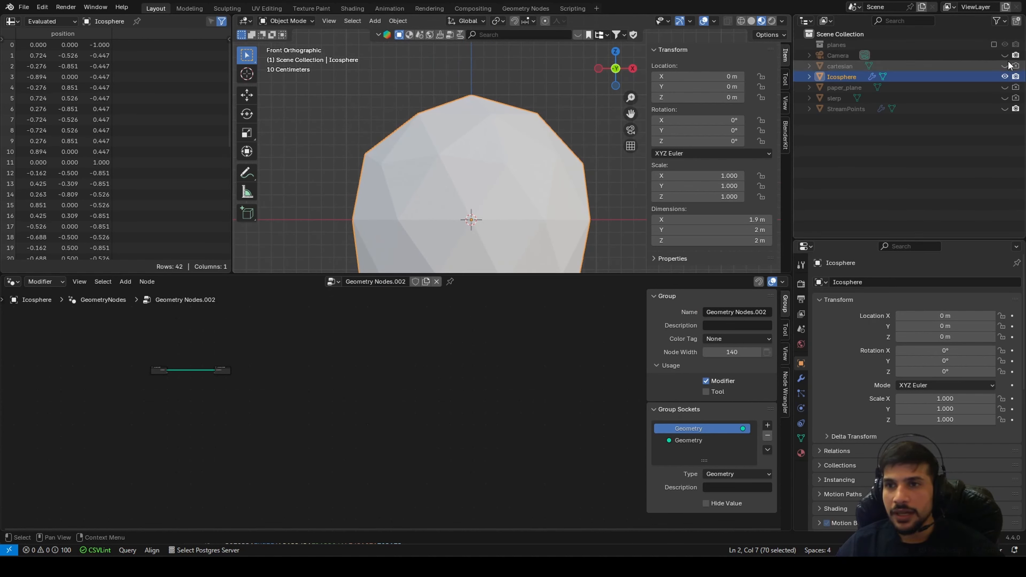
click(1005, 108)
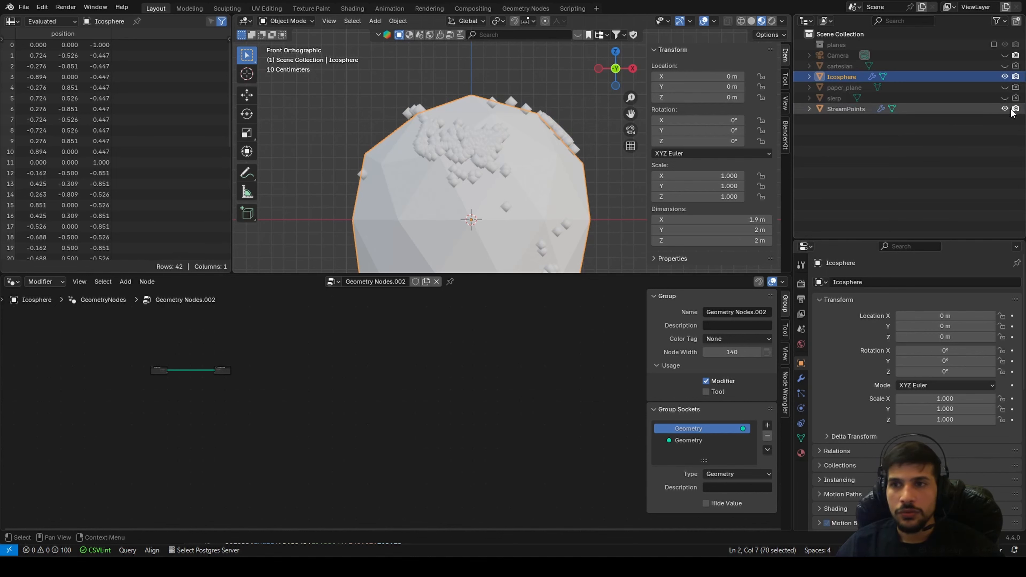
click(1005, 108)
Show the slerp formula plane and move it about -1.71 m in X and 0.93 m in Z, clear of the ico sphere
click(1004, 98)
scroll(438, 159, down, 5)
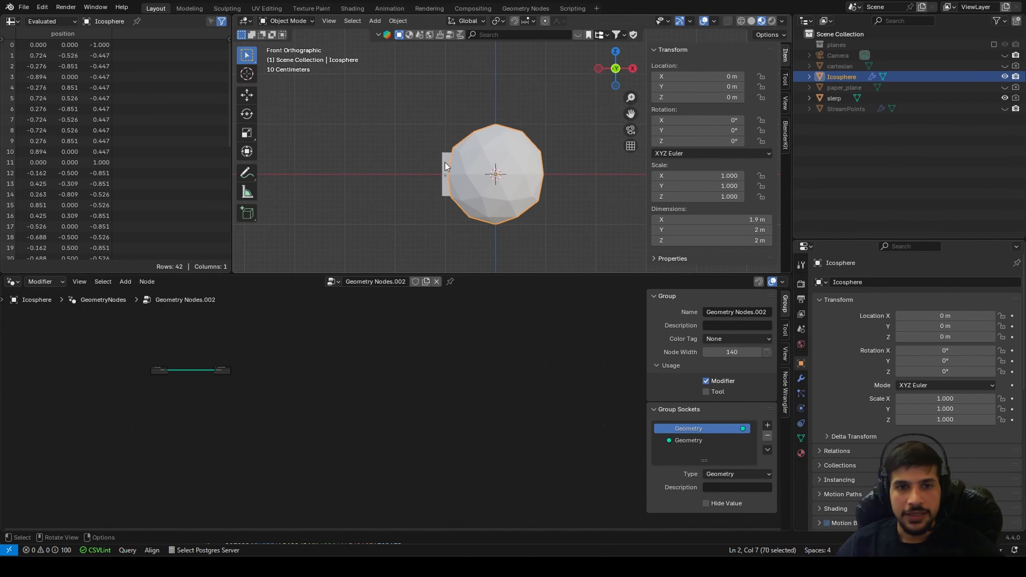
click(443, 162)
drag(443, 162, 357, 116)
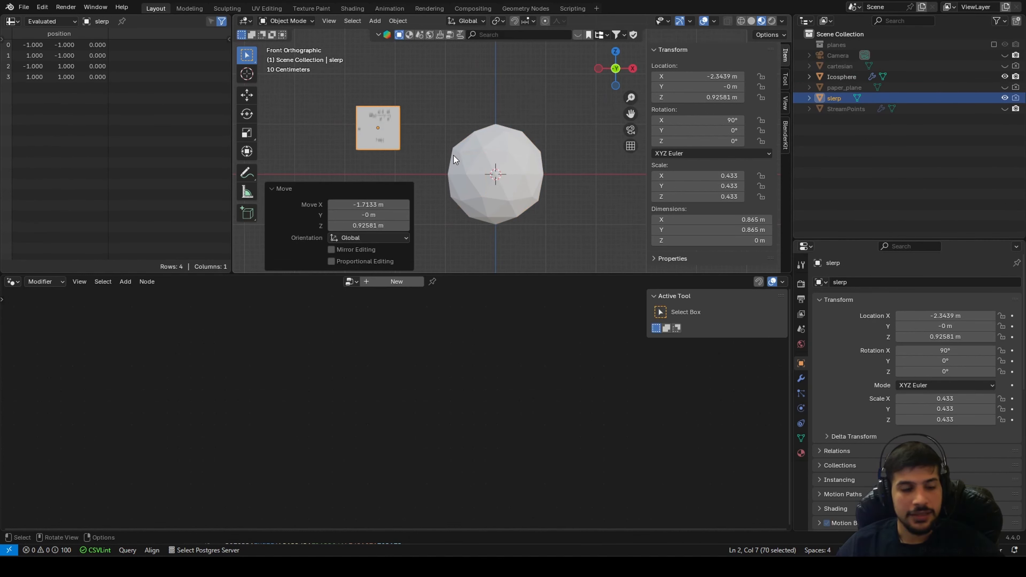
Scale the slerp formula plane up by a factor of about 3.6 so its formula is readable
key(s)
click(642, 229)
scroll(404, 141, up, 4)
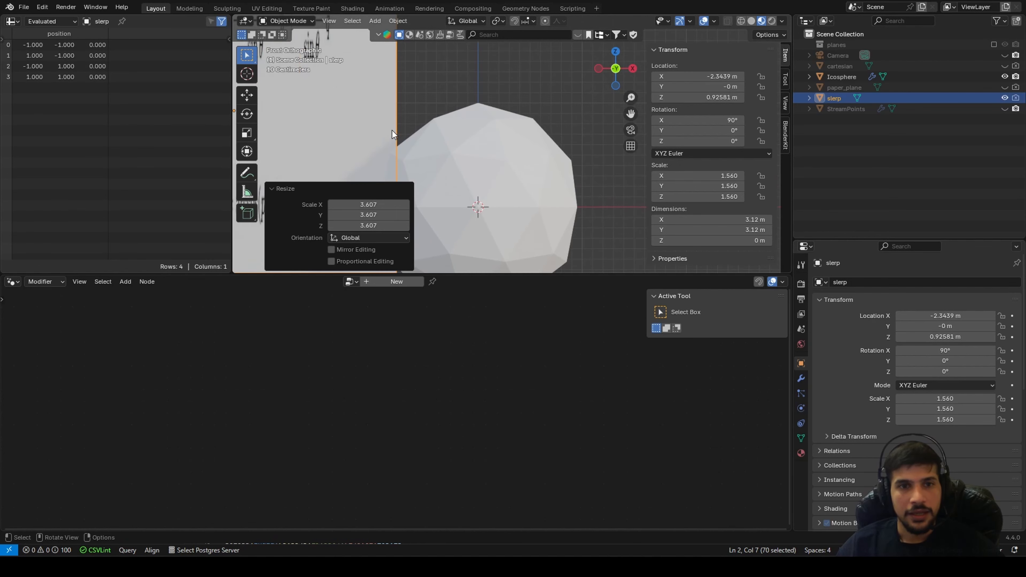
scroll(393, 132, down, 4)
scroll(415, 136, up, 5)
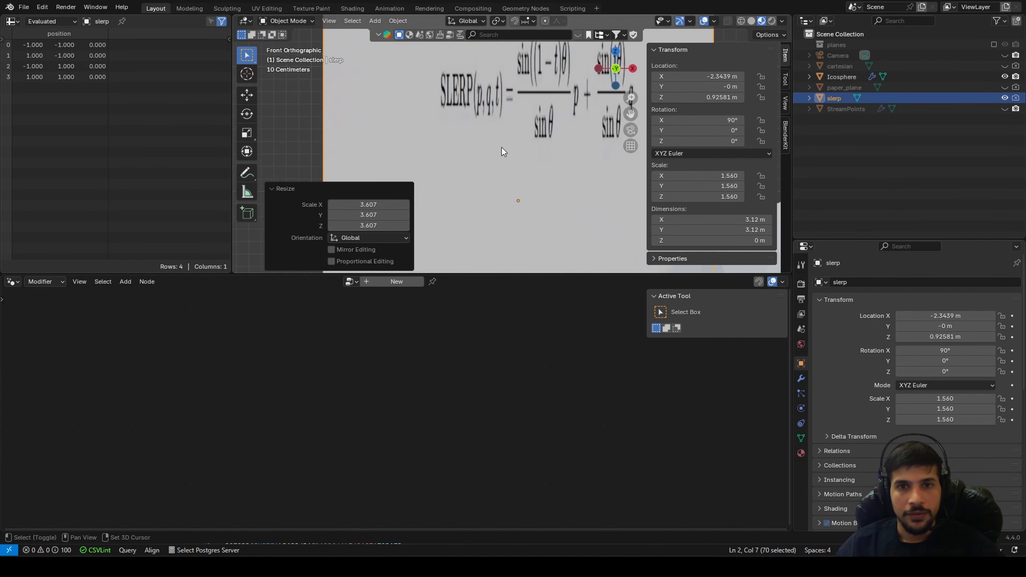
Collapse the viewport's Transform section and make the 3D viewport taller at the node editor's expense
click(654, 56)
scroll(551, 250, down, 2)
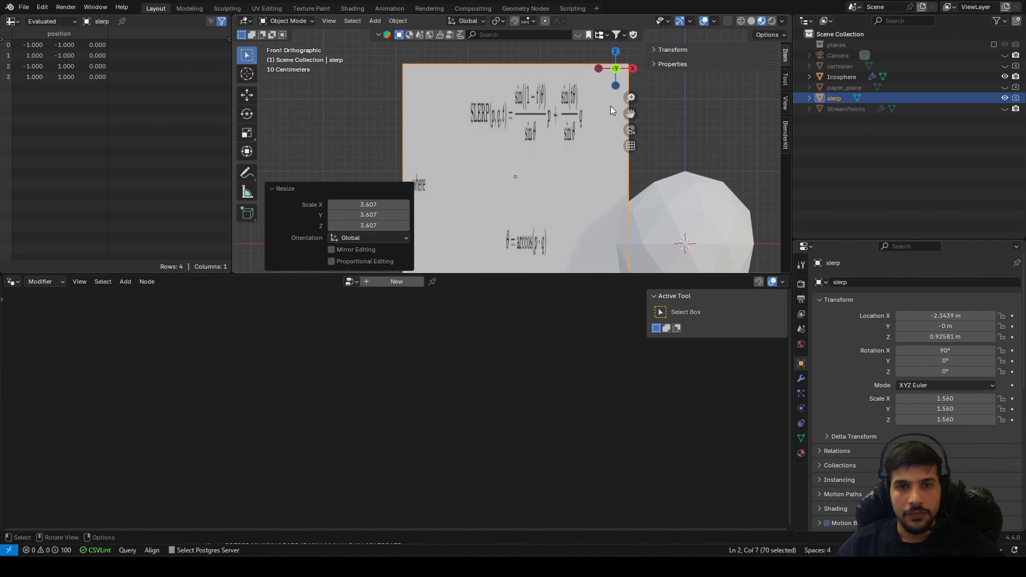
drag(542, 273, 540, 343)
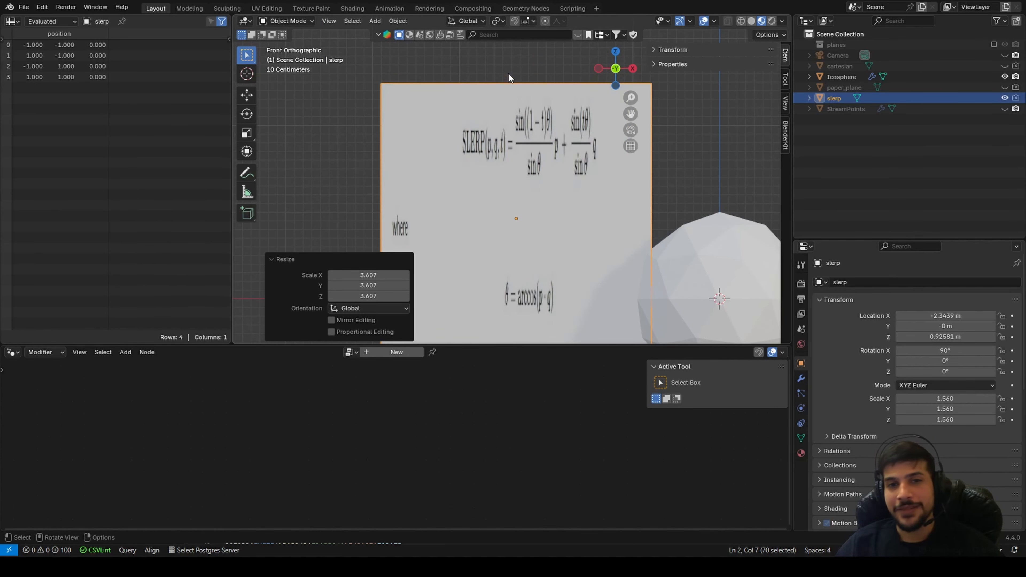
Create a new Geometry Nodes tree on the slerp plane and move its Group Output node well away from Group Input
click(372, 354)
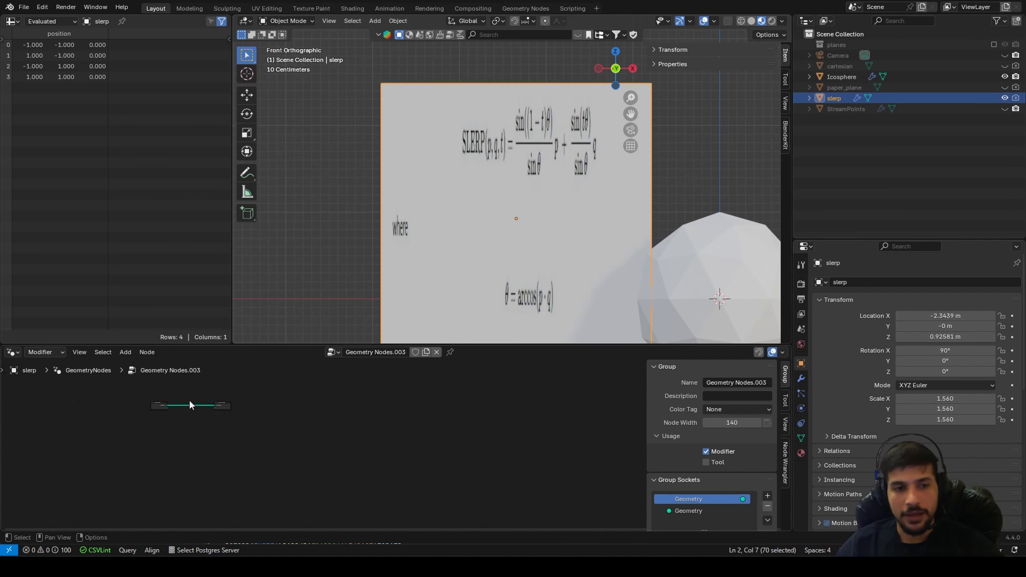
drag(201, 377, 247, 429)
key(h)
key(h)
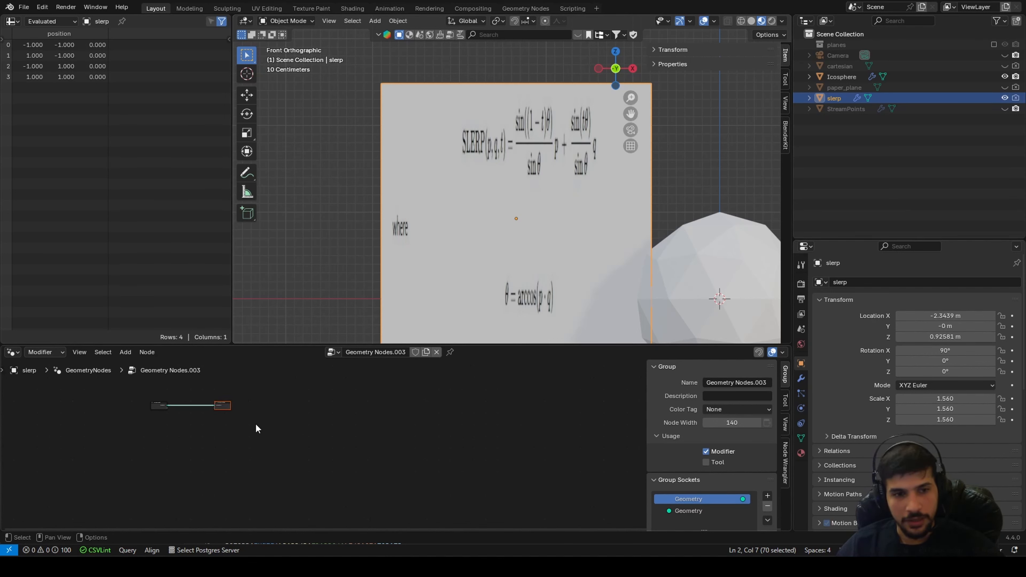
key(g)
click(446, 443)
Examine the SLERP formula and its theta definition on the slerp plane, then the ico sphere beside it
scroll(254, 445, up, 5)
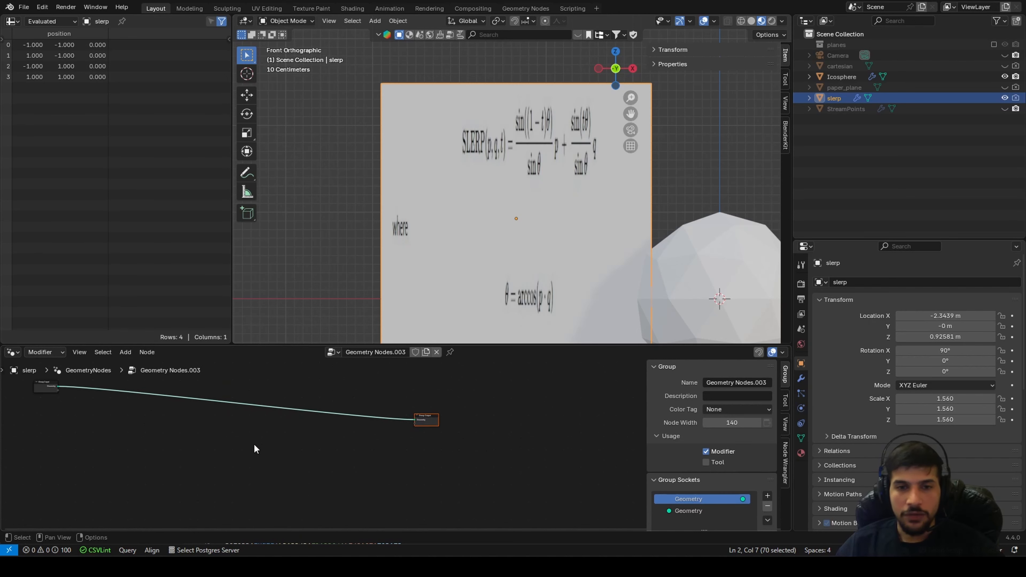
middle_drag(255, 445, 435, 462)
scroll(518, 323, up, 1)
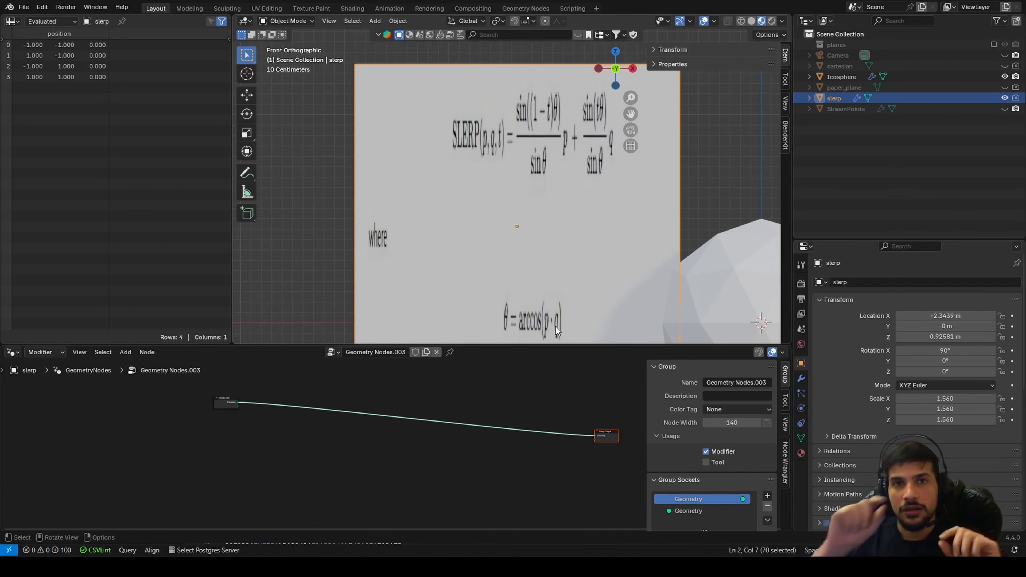
scroll(283, 461, up, 4)
middle_drag(279, 458, 347, 499)
scroll(346, 500, down, 6)
scroll(635, 299, down, 5)
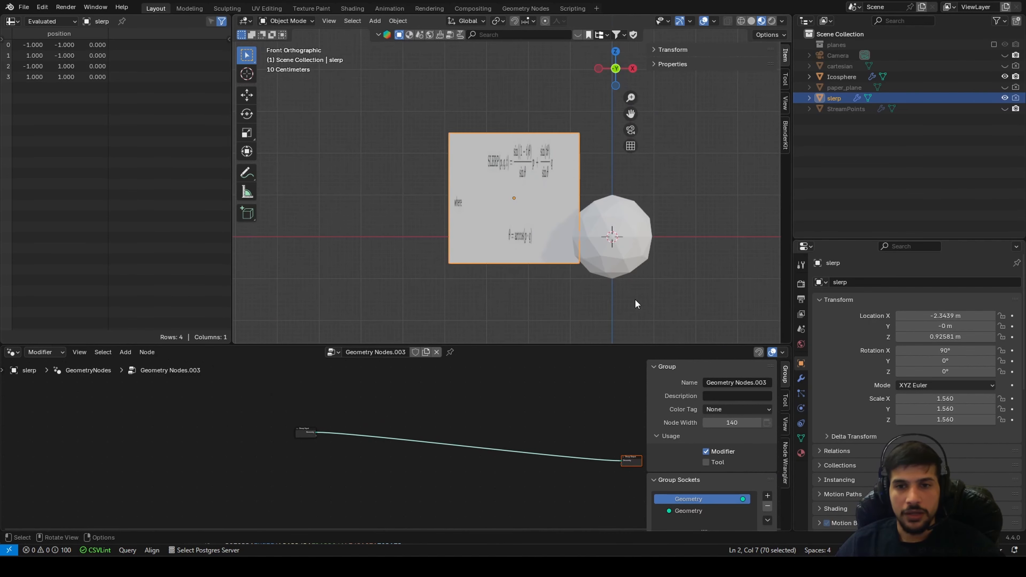
scroll(567, 289, up, 4)
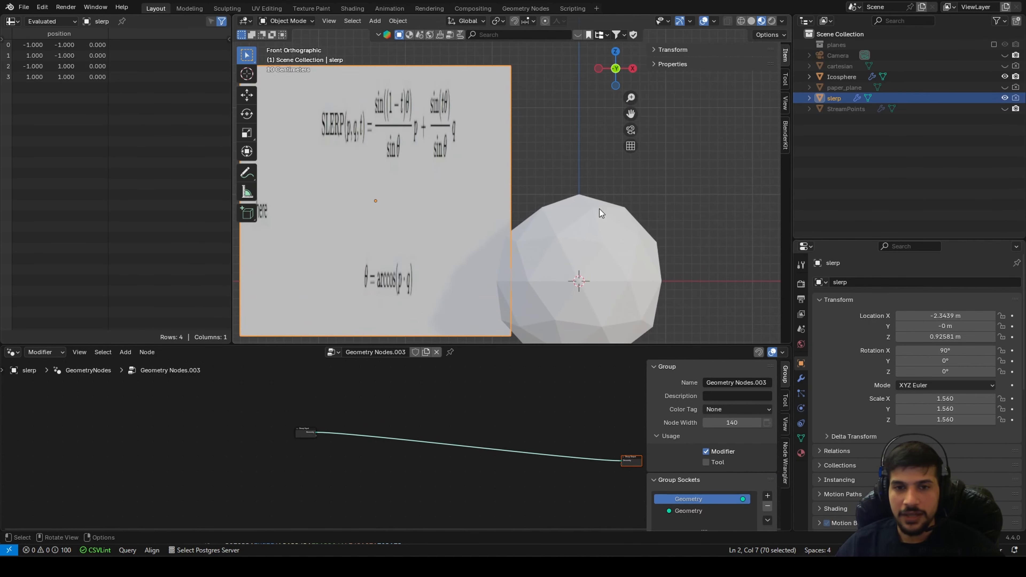
key(shift+a)
click(327, 326)
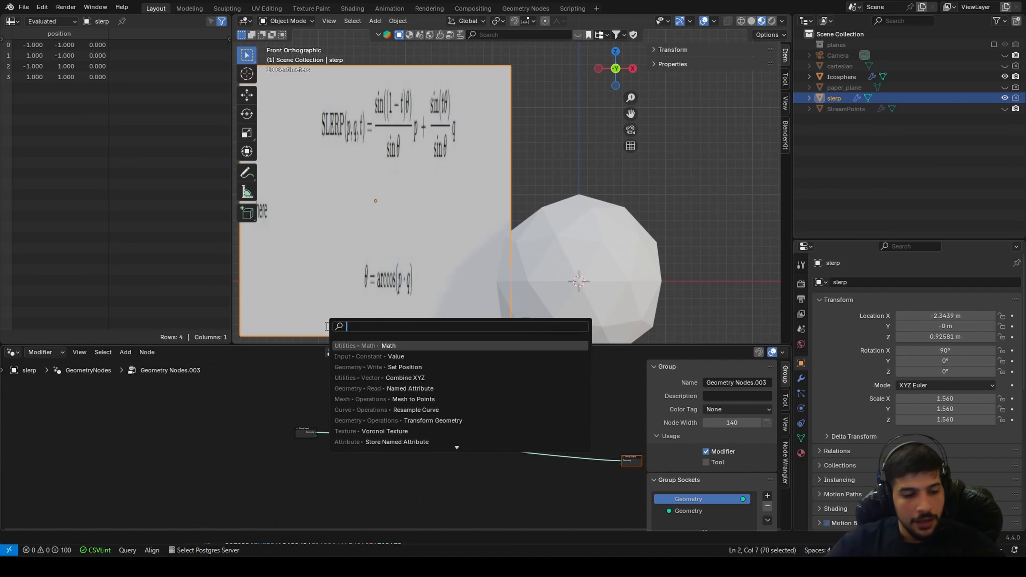
text(mesh to p)
key(Return)
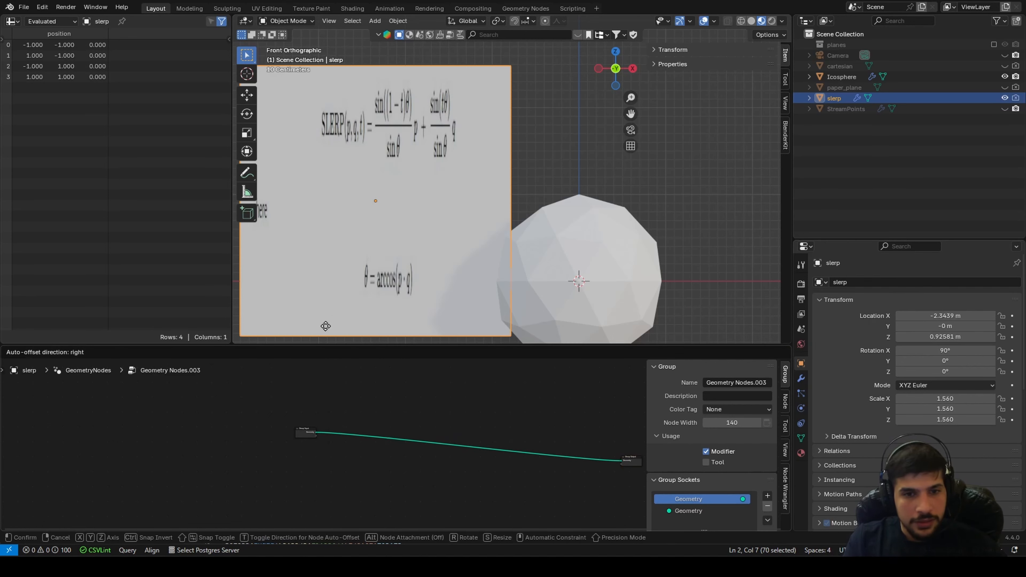
click(378, 435)
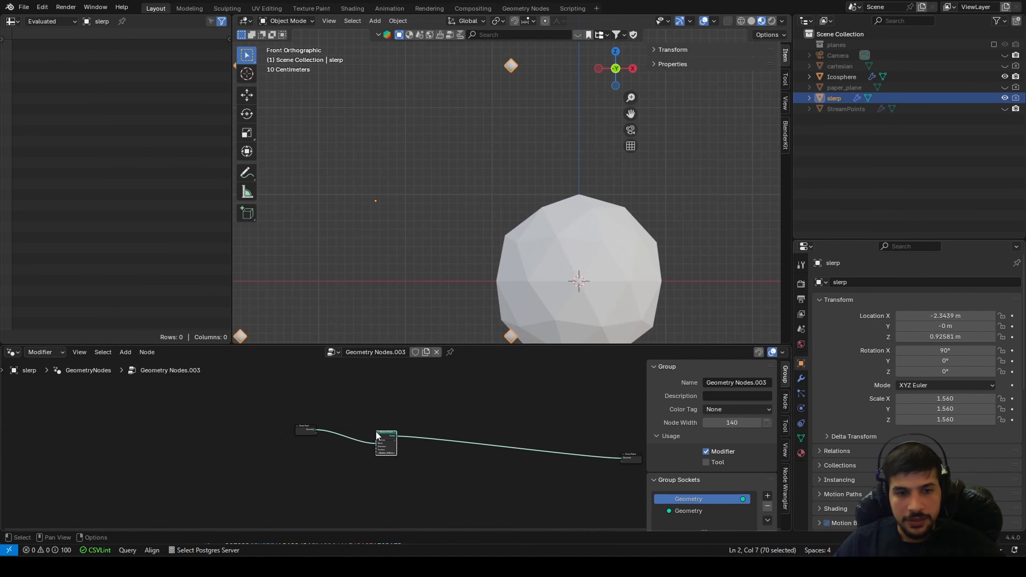
scroll(419, 456, up, 2)
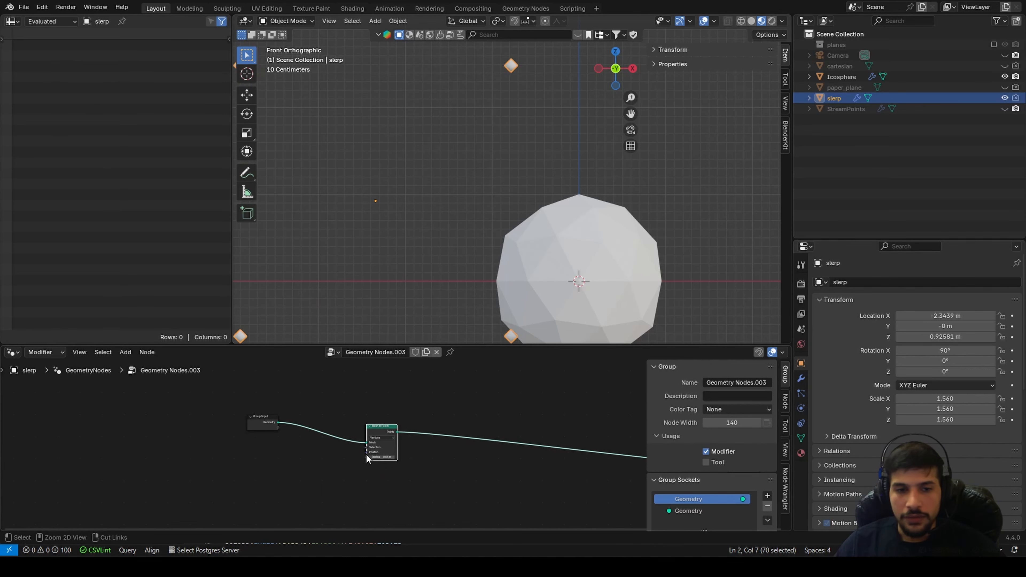
key(ctrl+x)
scroll(386, 444, down, 2)
Select the ico sphere so that its own Geometry Nodes tree is open for editing
click(587, 223)
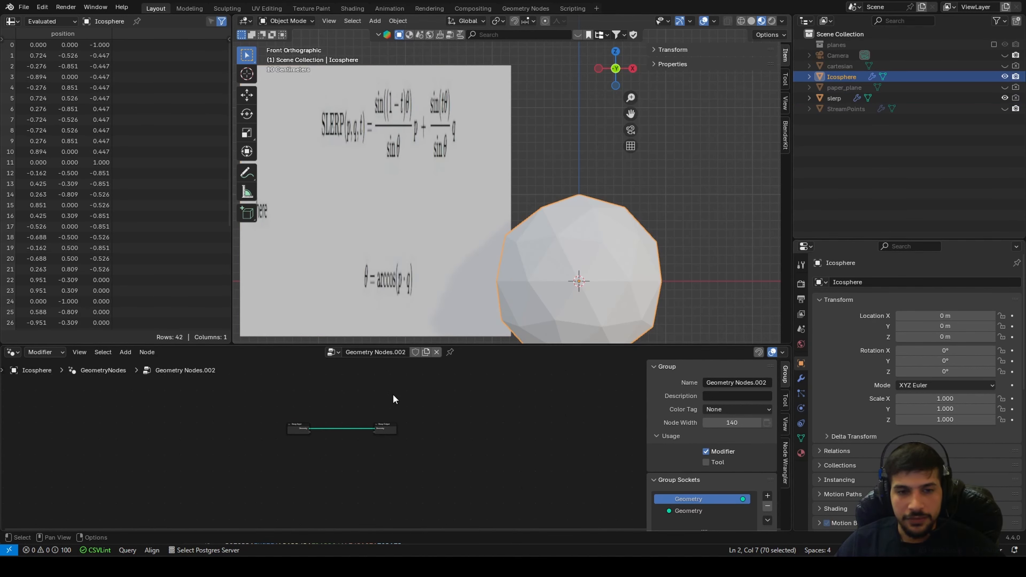
key(shift+a)
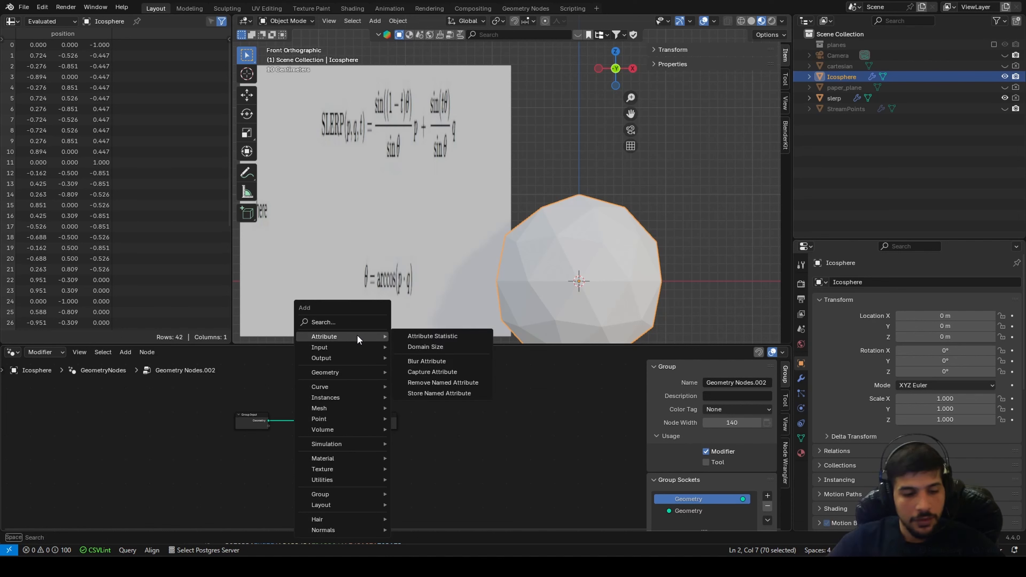
text(mesh)
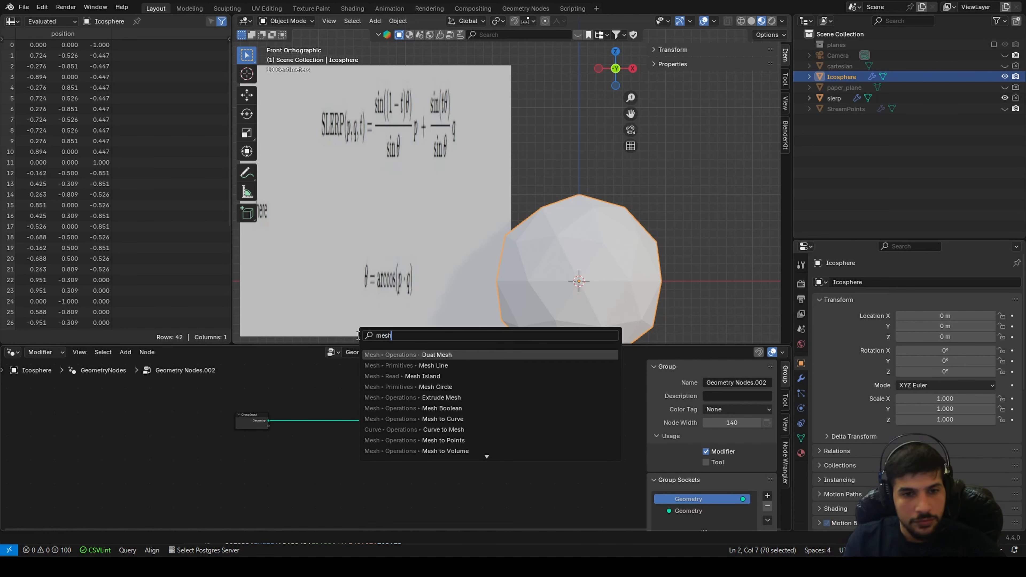
text( to)
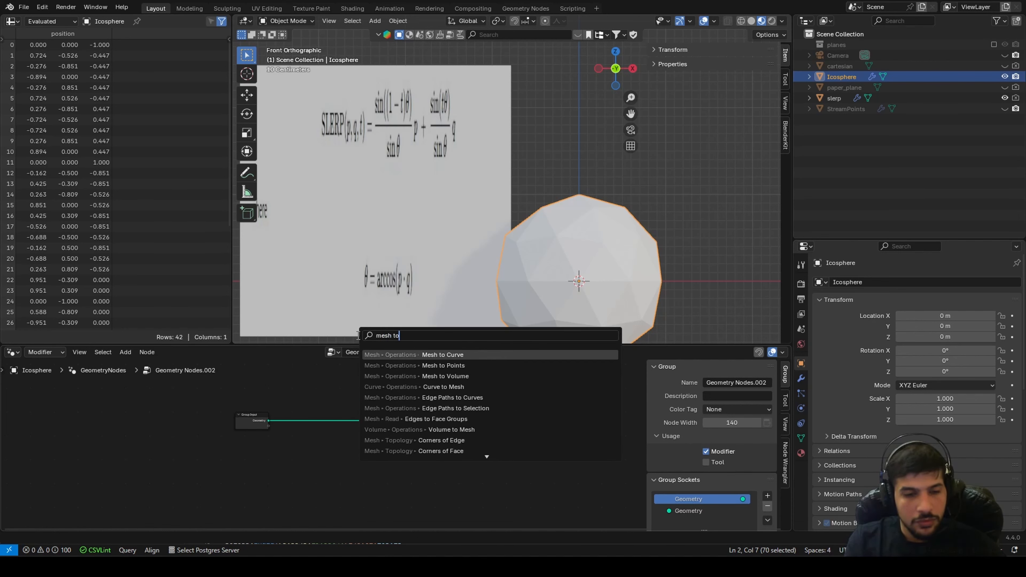
key(Return)
click(357, 335)
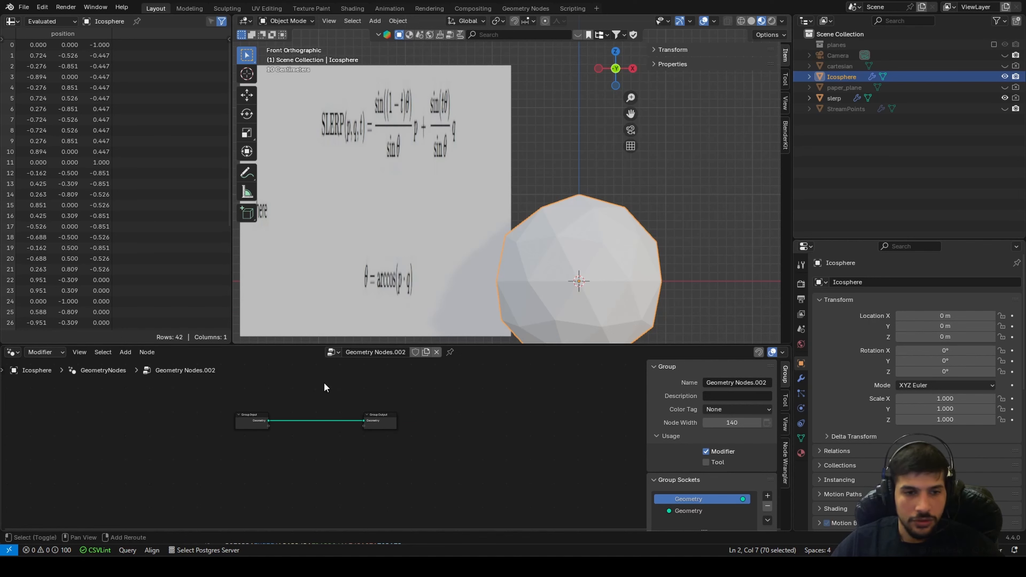
Insert a Mesh to Points node between Group Input and Group Output in the ico sphere's node tree
key(shift+a)
text(mesh to po)
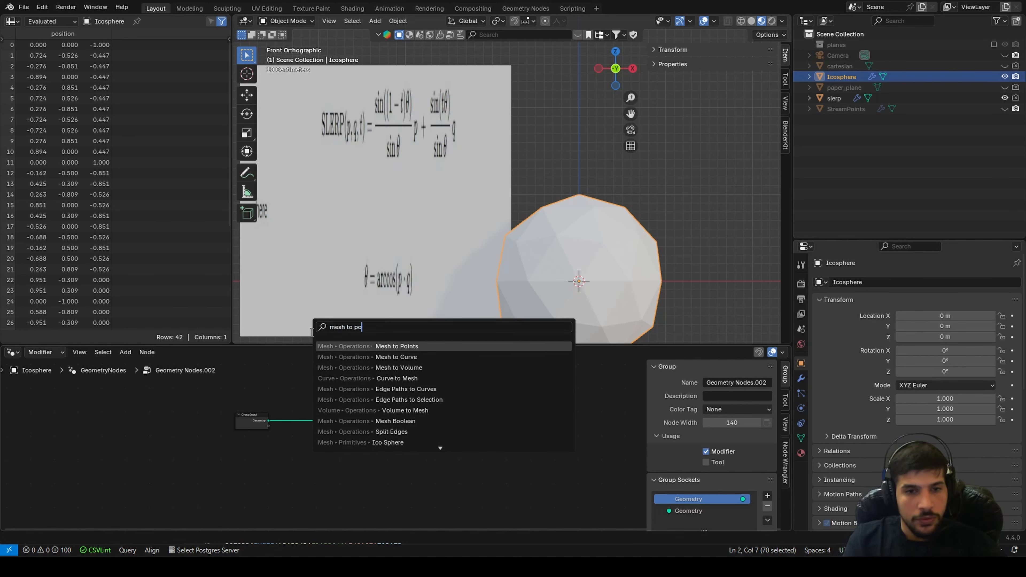
key(Return)
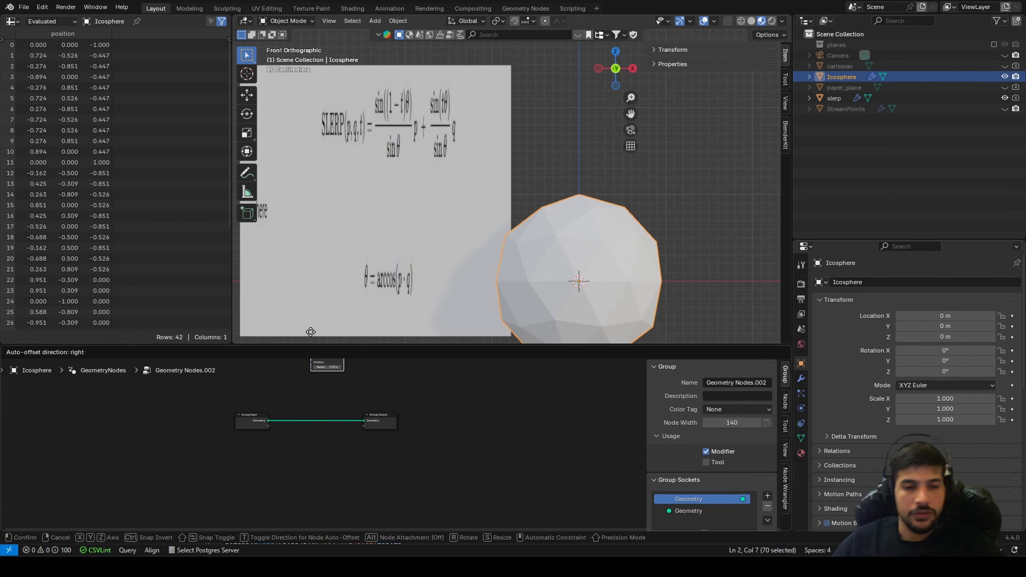
click(328, 413)
scroll(388, 441, up, 2)
scroll(555, 255, down, 3)
shift+middle_drag(579, 236, 543, 165)
scroll(553, 193, up, 4)
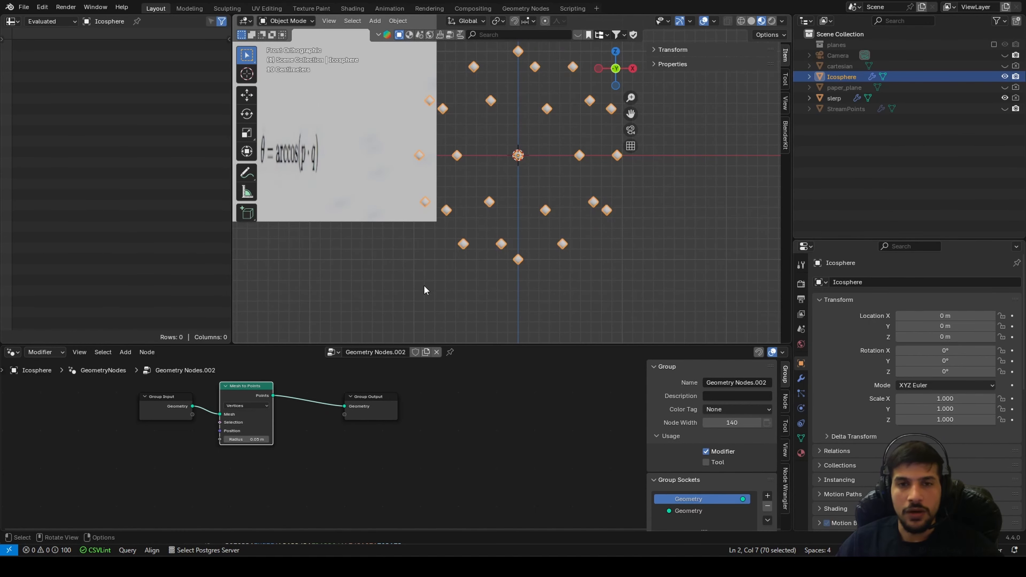
Move the Group Input and Group Output nodes outward from Mesh to Points, and inspect the ico sphere's points in perspective
middle_drag(296, 457, 428, 523)
scroll(428, 522, up, 2)
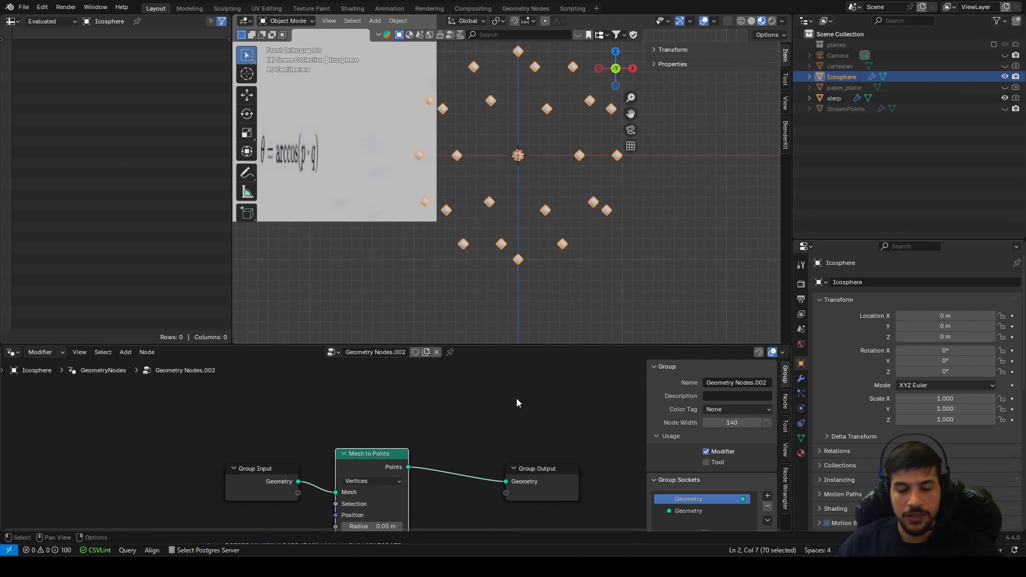
drag(238, 485, 131, 466)
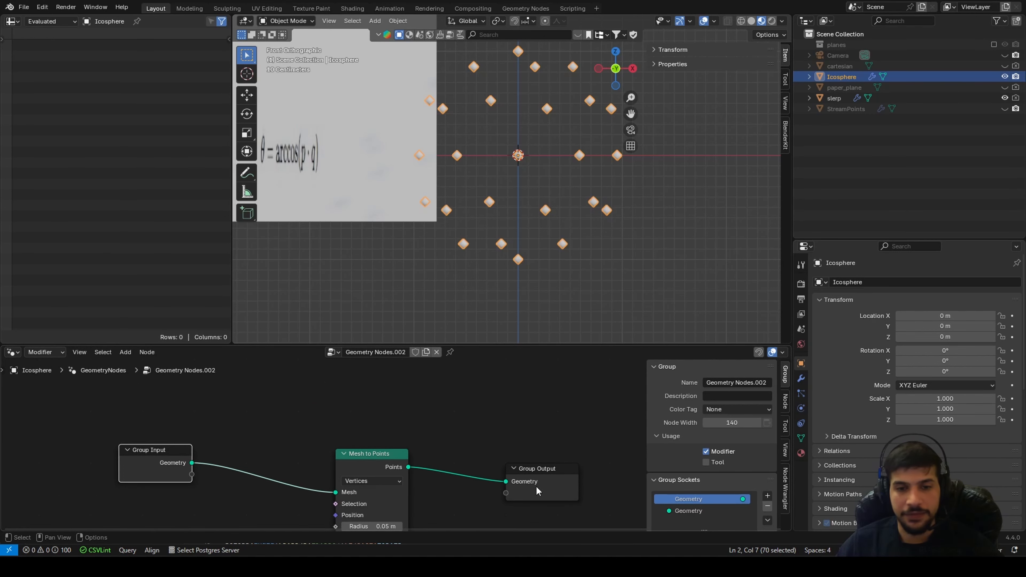
drag(536, 487, 670, 484)
scroll(575, 480, down, 4)
middle_drag(574, 481, 515, 450)
scroll(544, 213, down, 3)
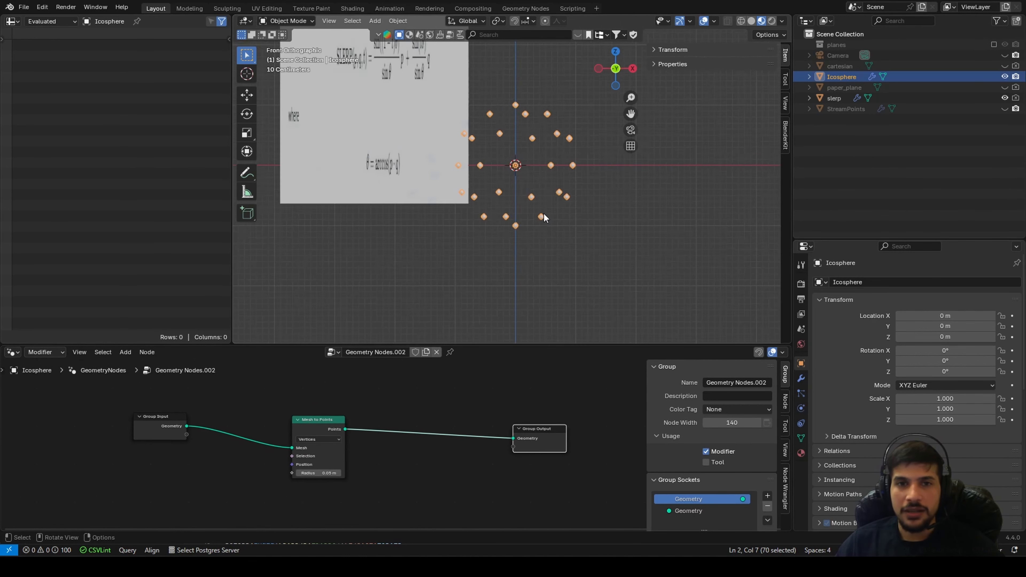
middle_drag(543, 213, 530, 103)
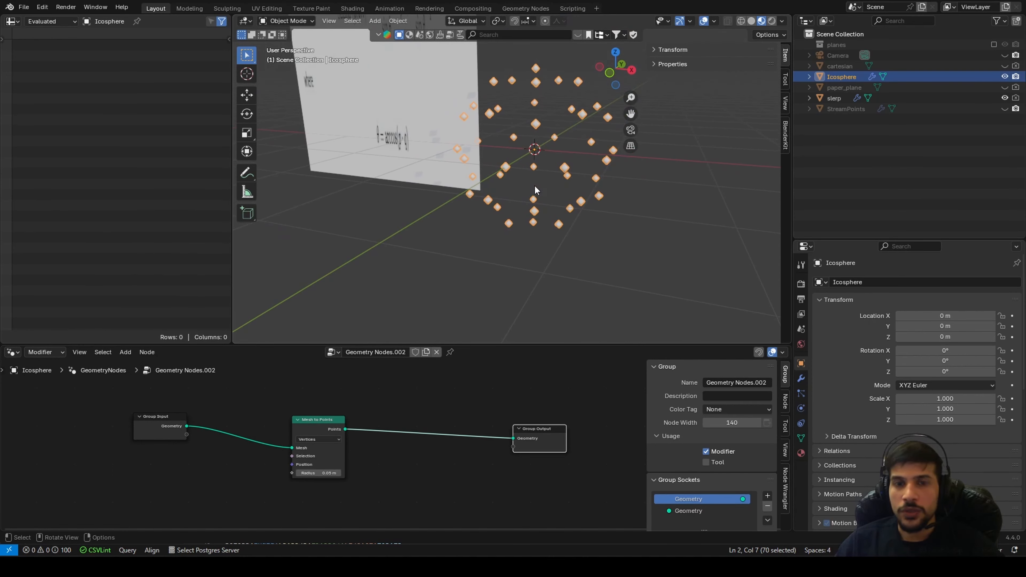
Add an Index node in the empty area below Group Input, after shifting Mesh to Points to make room
middle_drag(319, 473, 319, 465)
drag(320, 417, 363, 402)
middle_drag(195, 478, 329, 430)
key(shift+a)
click(279, 325)
text(inde)
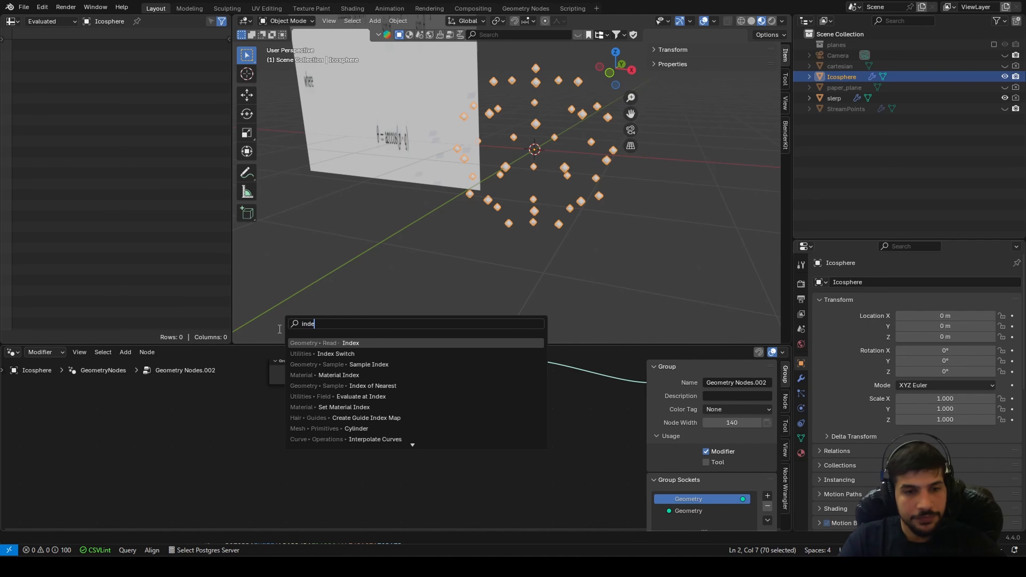
key(Return)
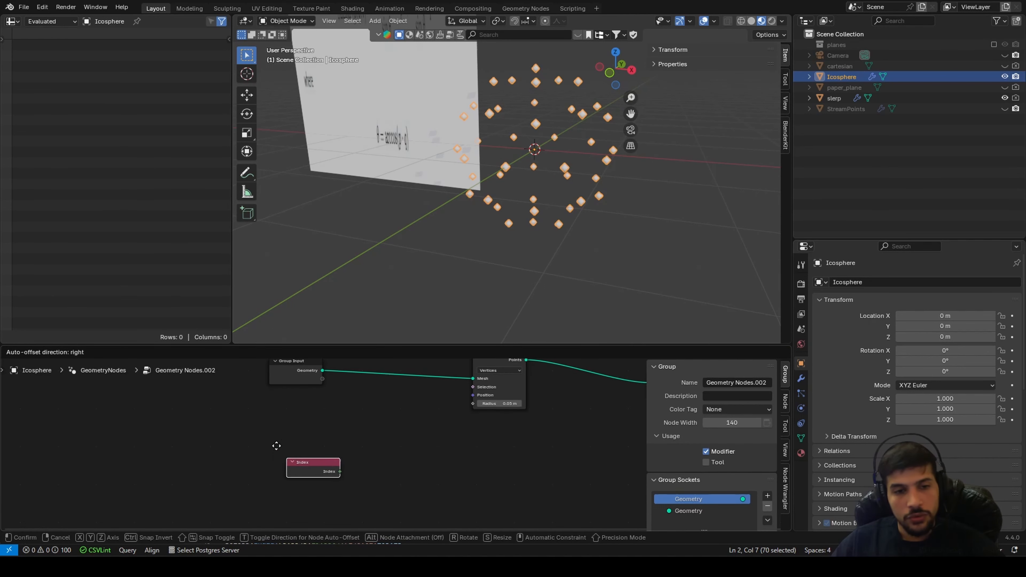
click(306, 438)
scroll(295, 435, up, 1)
drag(285, 431, 207, 438)
Add a Compare node beside Index, set it to Integer and Equal, and feed Index into its A input
key(shift+a)
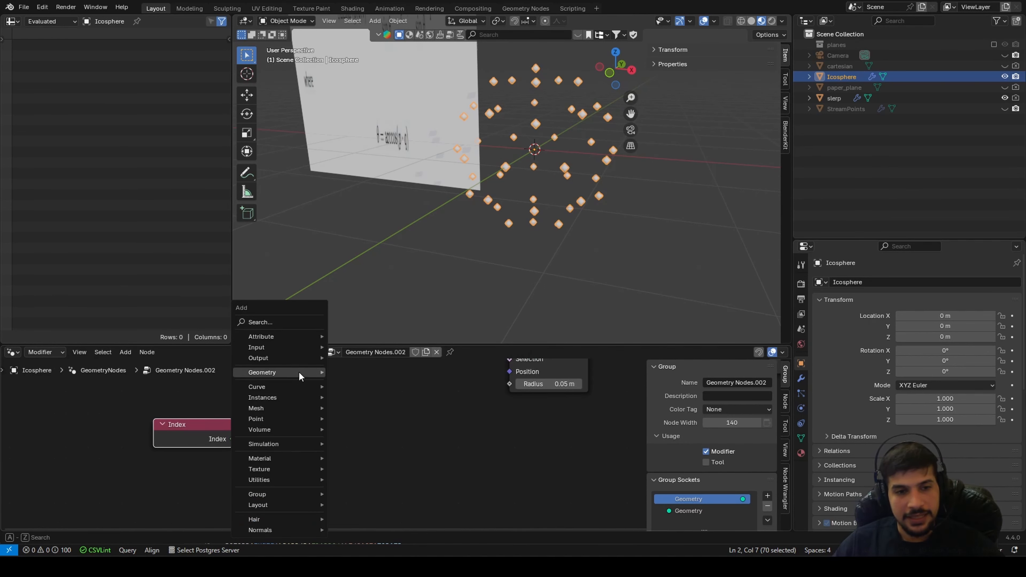
click(280, 322)
text(comp)
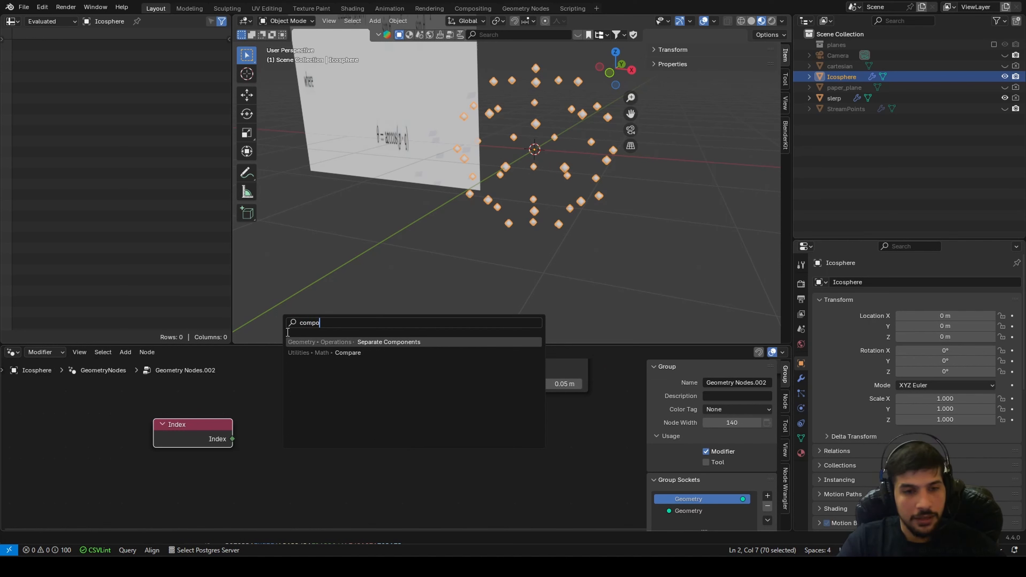
key(Return)
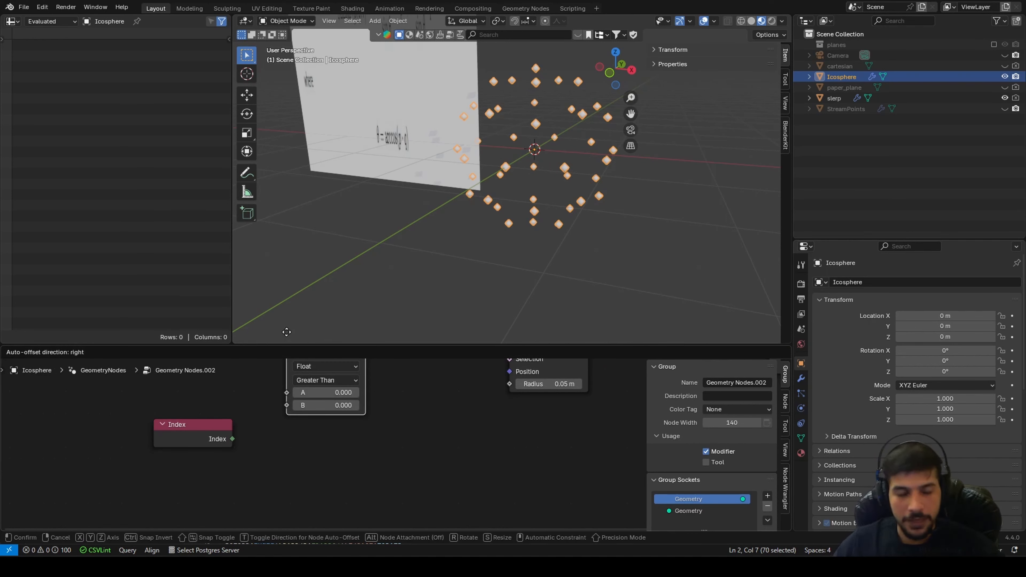
click(337, 452)
click(332, 436)
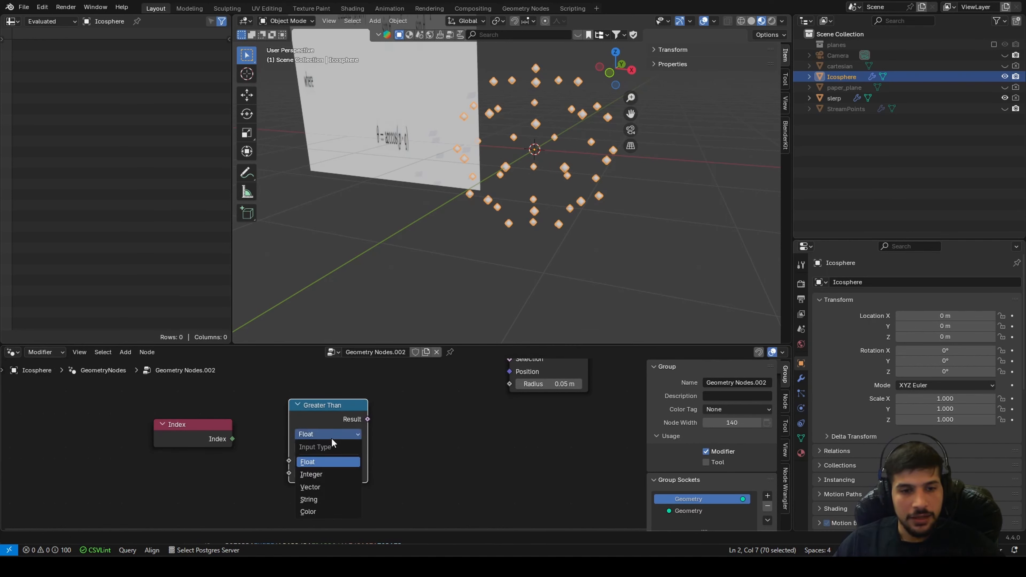
click(324, 474)
click(325, 448)
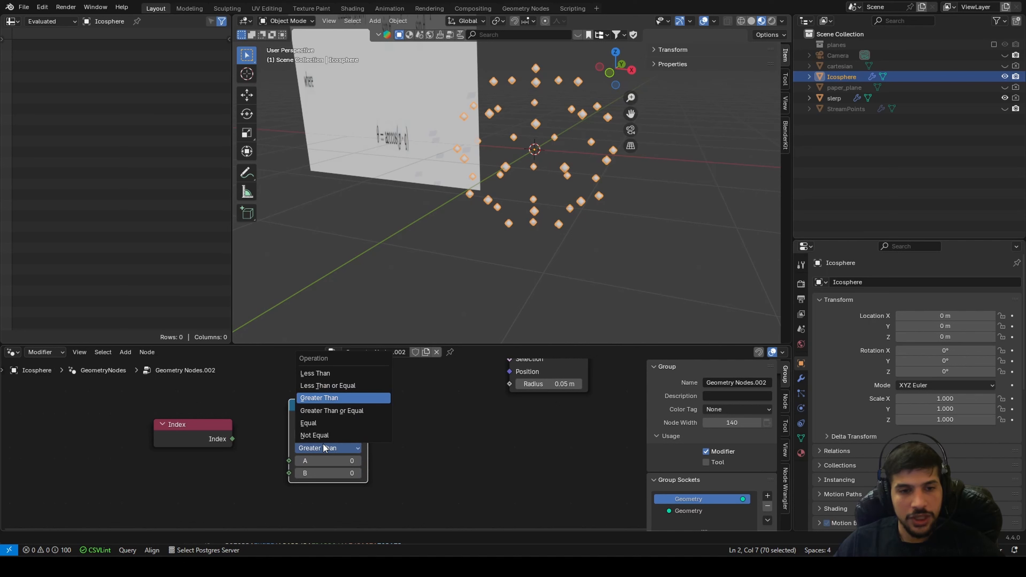
click(324, 423)
drag(232, 439, 289, 461)
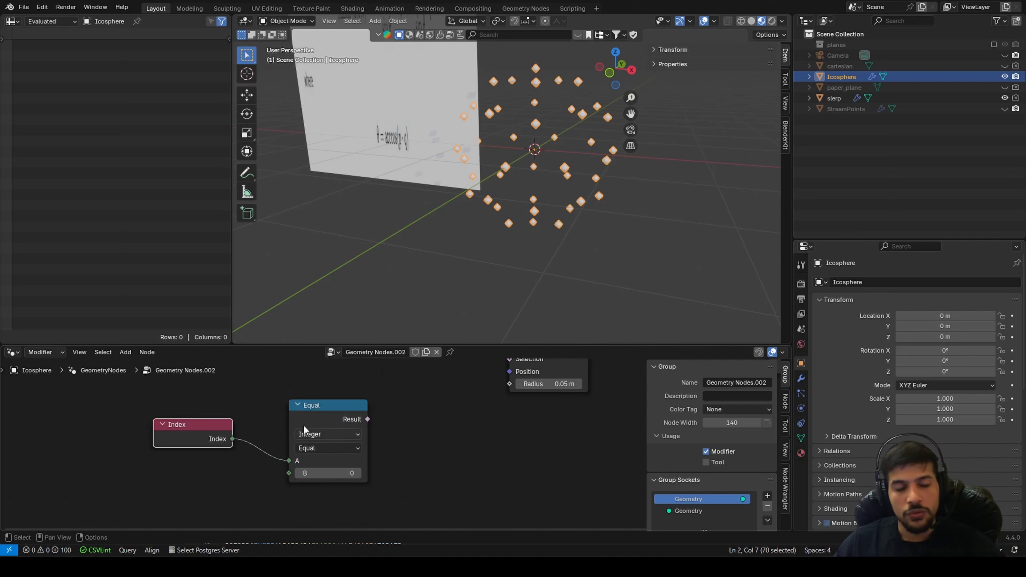
drag(320, 420, 334, 423)
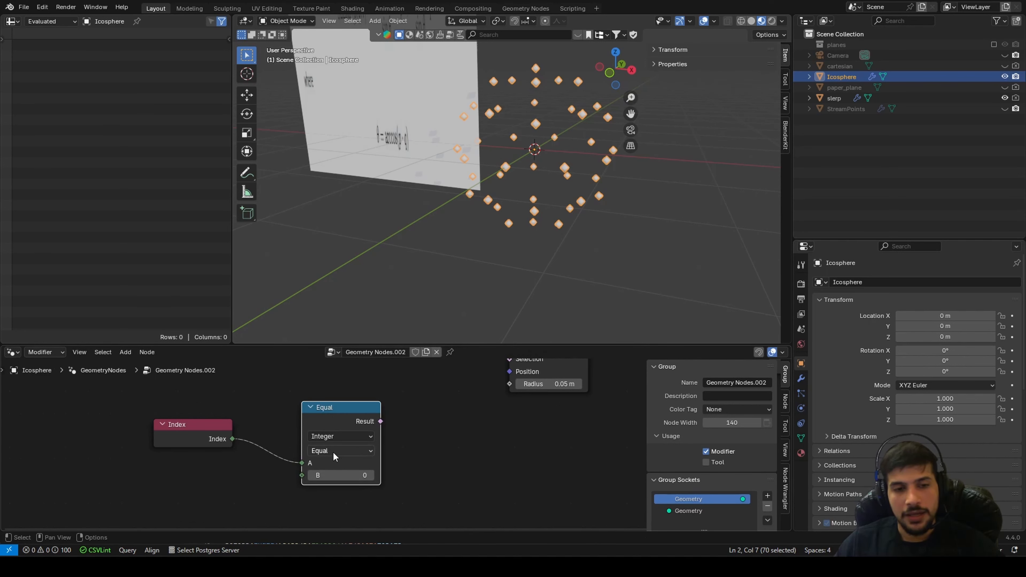
Add an Integer node below Index and connect it to the B input of the Equal comparison
middle_drag(333, 452, 379, 426)
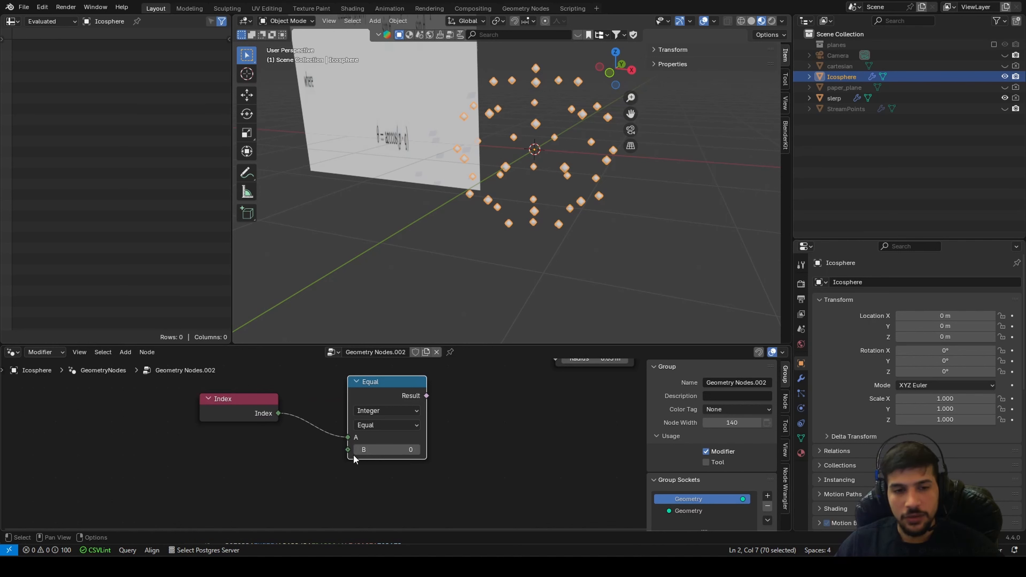
key(shift+a)
click(233, 320)
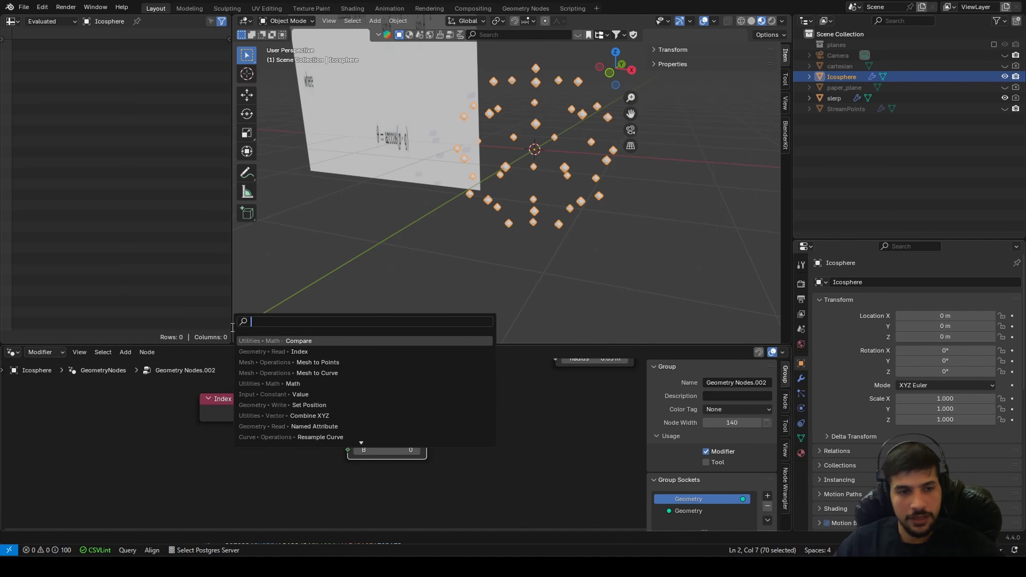
text(integer)
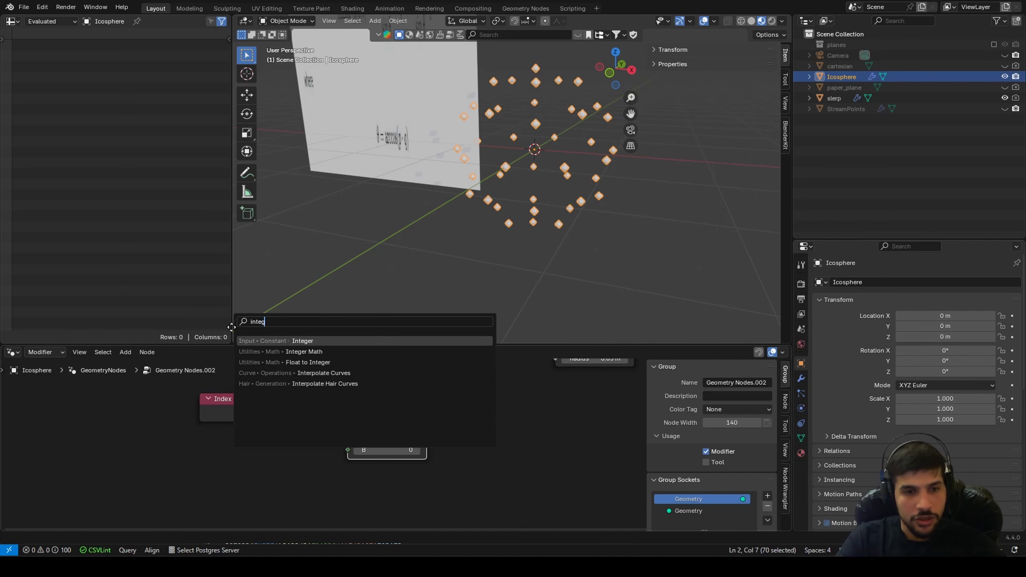
key(Return)
click(199, 453)
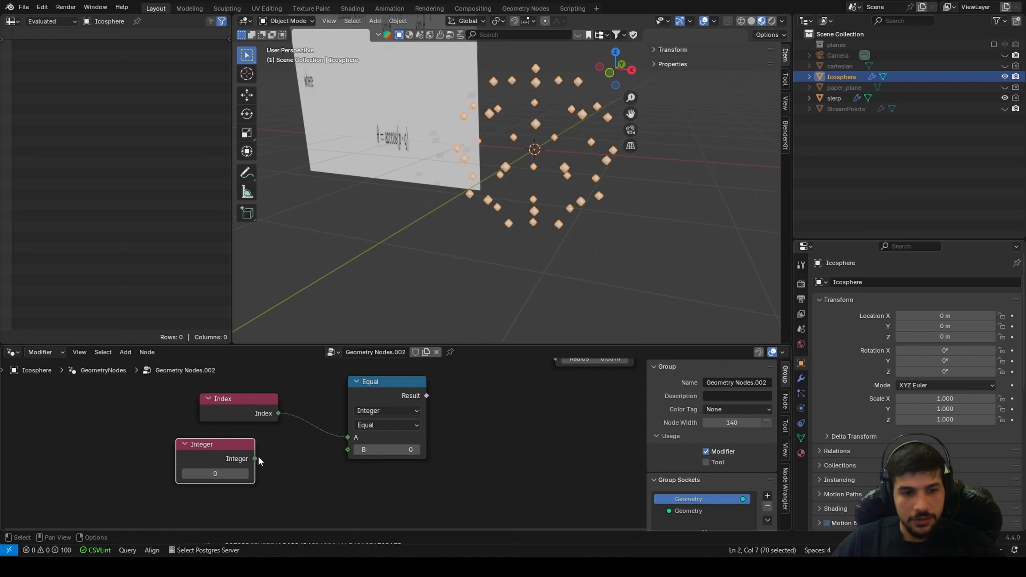
drag(257, 457, 347, 450)
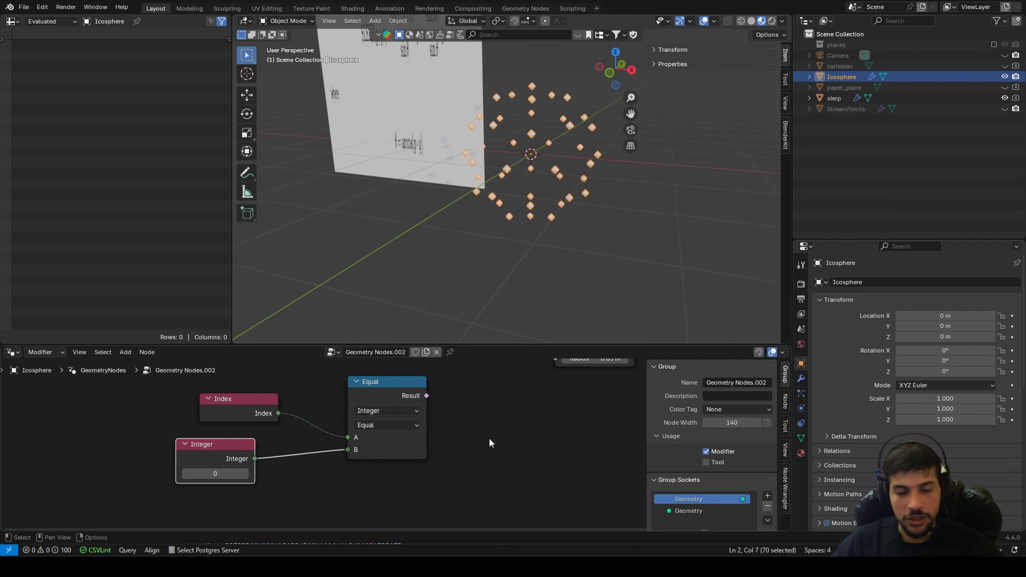
Connect the Equal comparison's Result to the Selection input of Mesh to Points
scroll(488, 437, down, 2)
drag(394, 424, 412, 421)
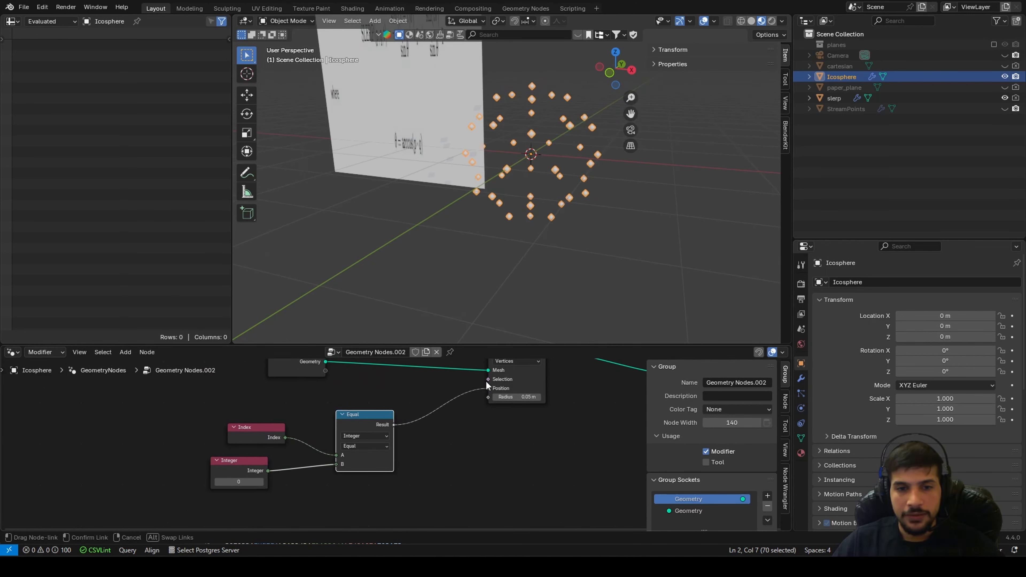
drag(486, 381, 491, 377)
drag(327, 371, 488, 379)
drag(394, 433, 487, 388)
middle_drag(544, 247, 537, 244)
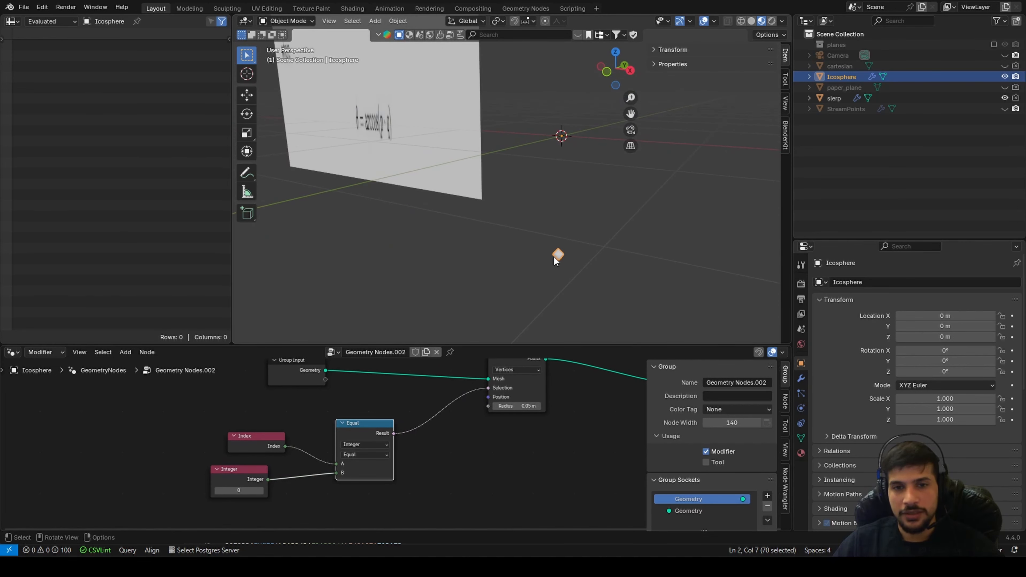
Tidy the Index and Integer nodes, then duplicate them together with the Equal node and place the copies below
scroll(434, 442, down, 1)
middle_drag(317, 464, 340, 410)
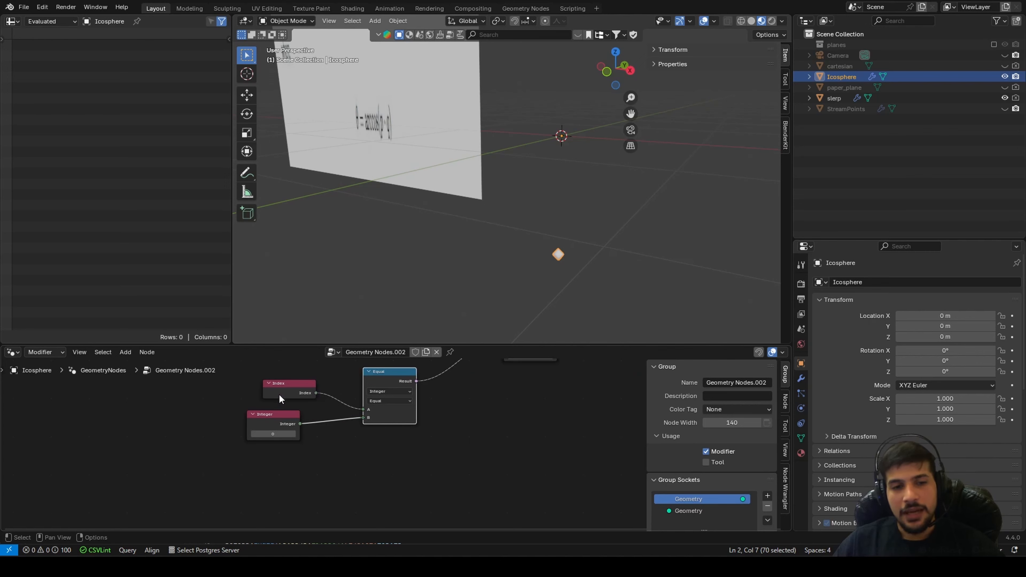
drag(282, 399, 278, 422)
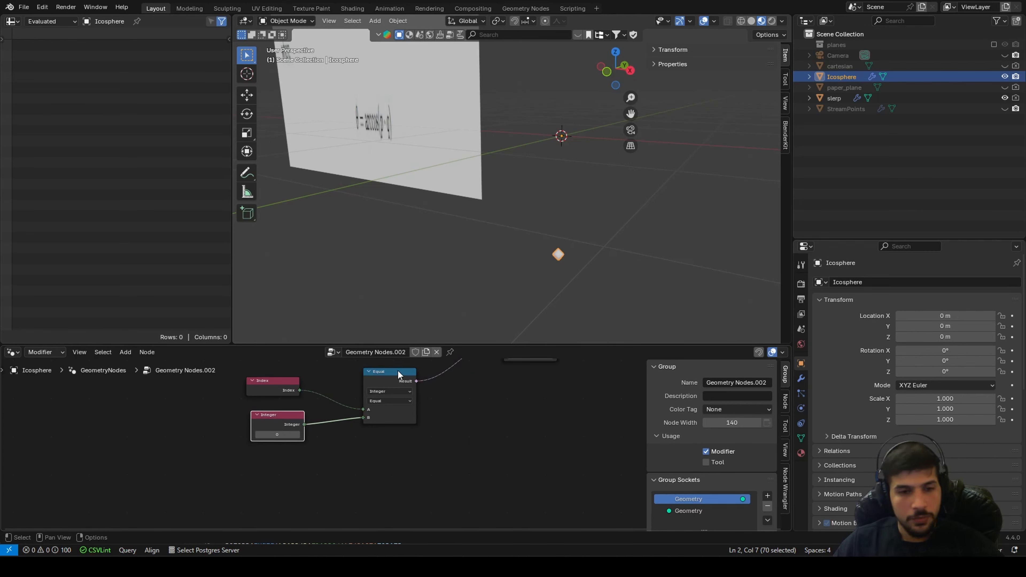
drag(241, 384, 419, 459)
key(shift+d)
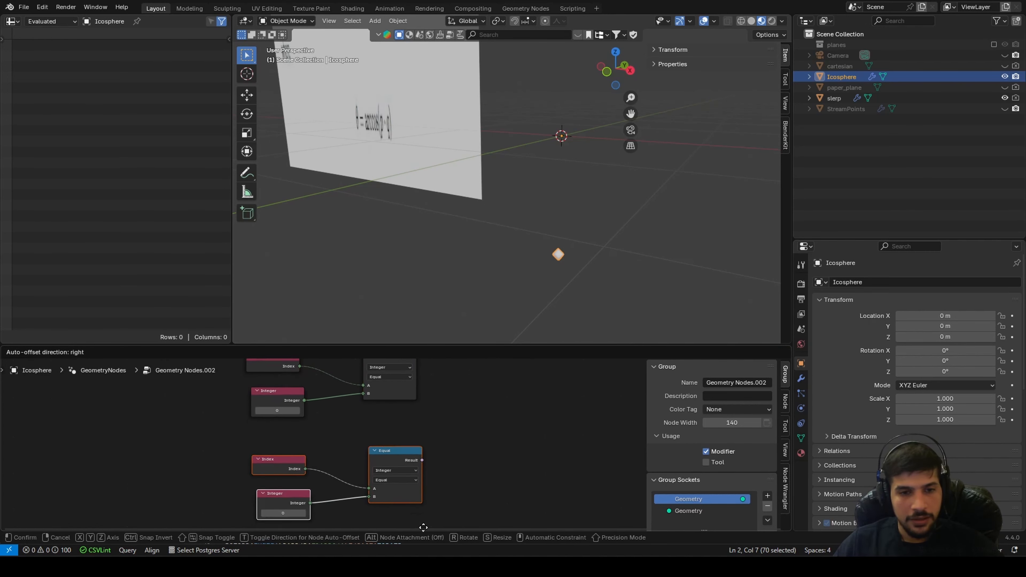
click(413, 503)
Raise the value of the duplicated Integer node so the second comparison targets a different point index
scroll(347, 497, up, 2)
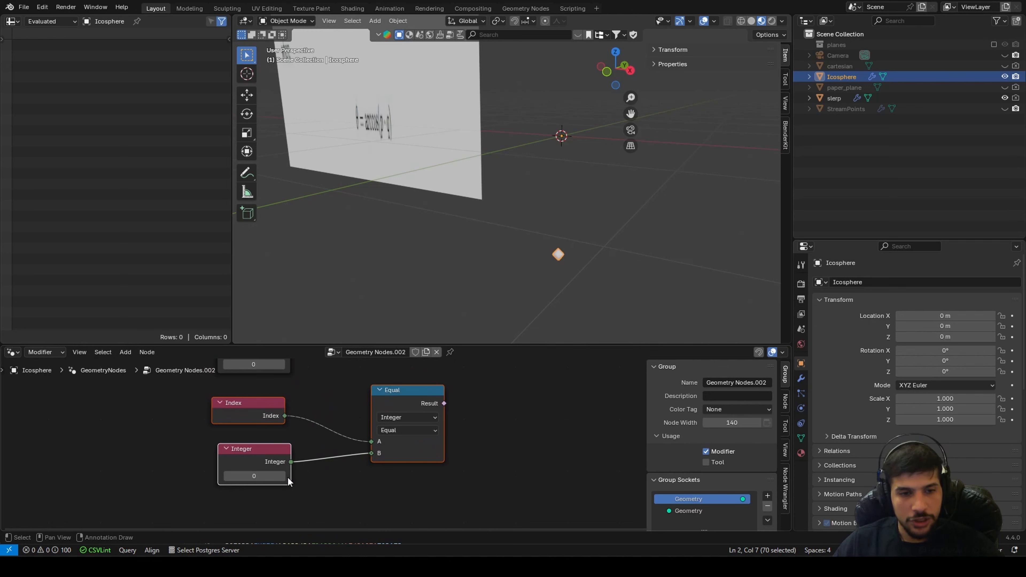
click(282, 476)
click(282, 476)
click(282, 477)
click(282, 477)
click(282, 477)
scroll(377, 457, down, 2)
middle_drag(377, 457, 315, 503)
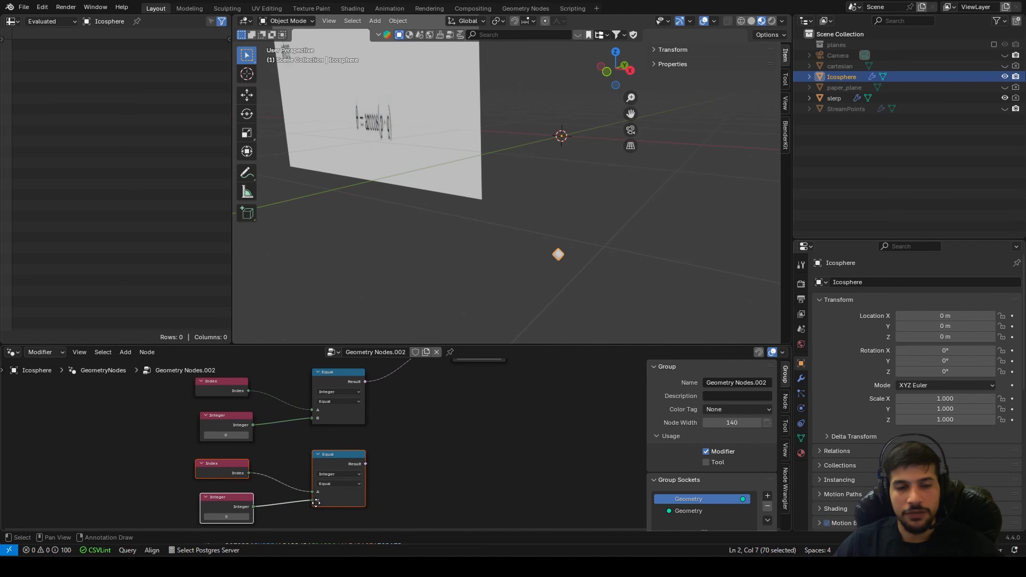
Insert a Boolean Math node set to And between the first Equal node and the Mesh to Points Selection
middle_drag(378, 451, 357, 488)
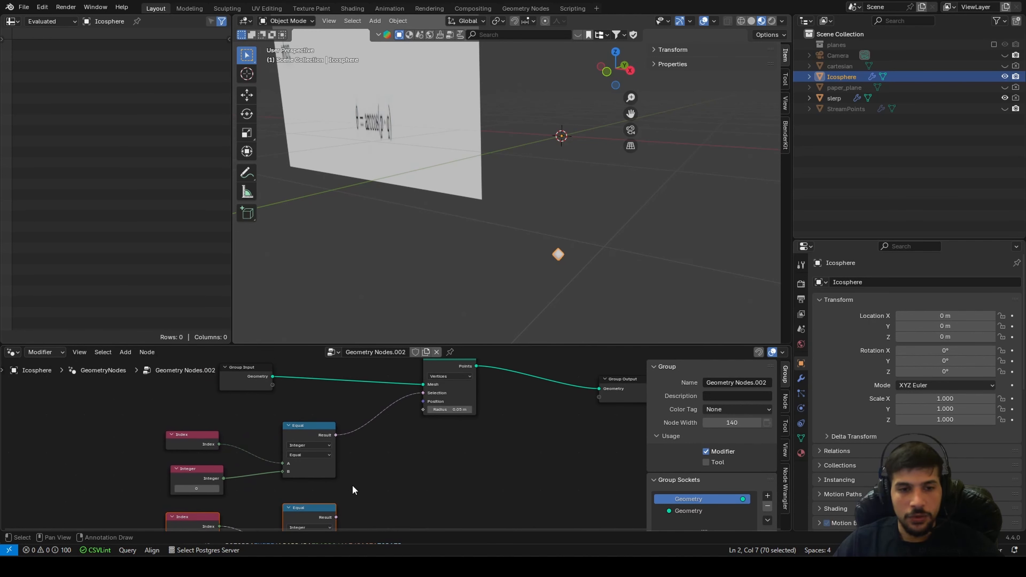
key(shift+a)
click(354, 322)
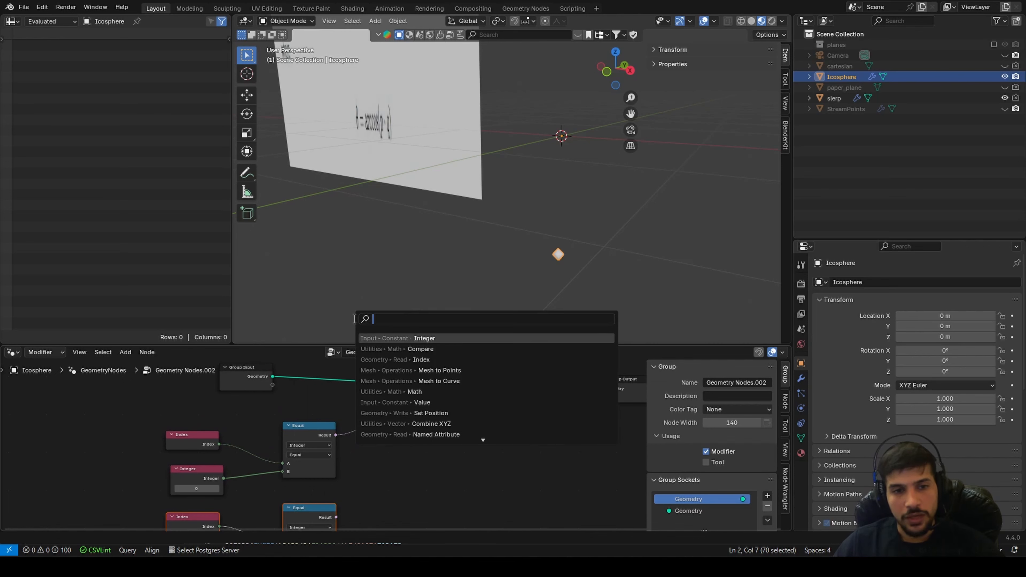
text(boo)
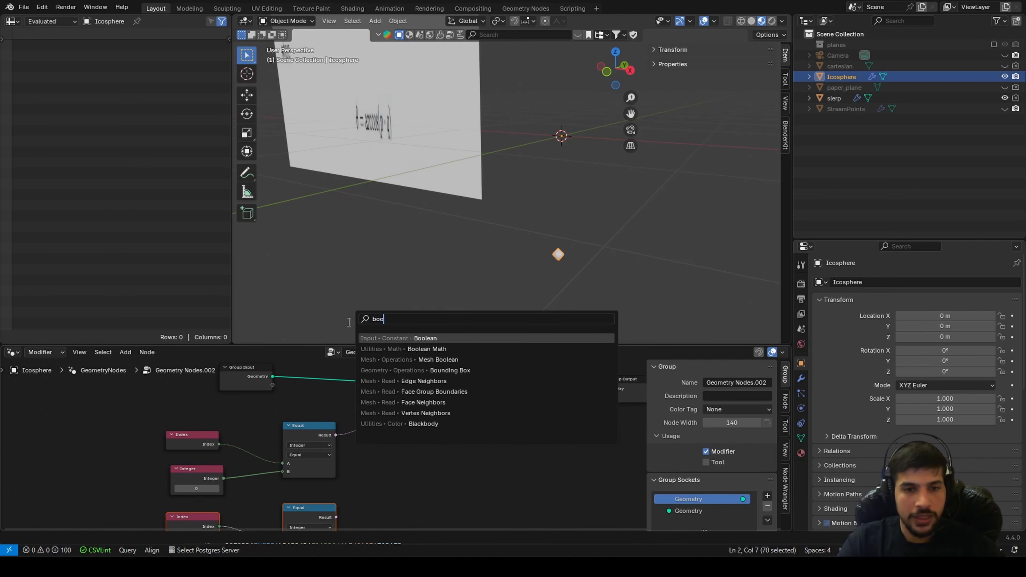
text( and)
key(Return)
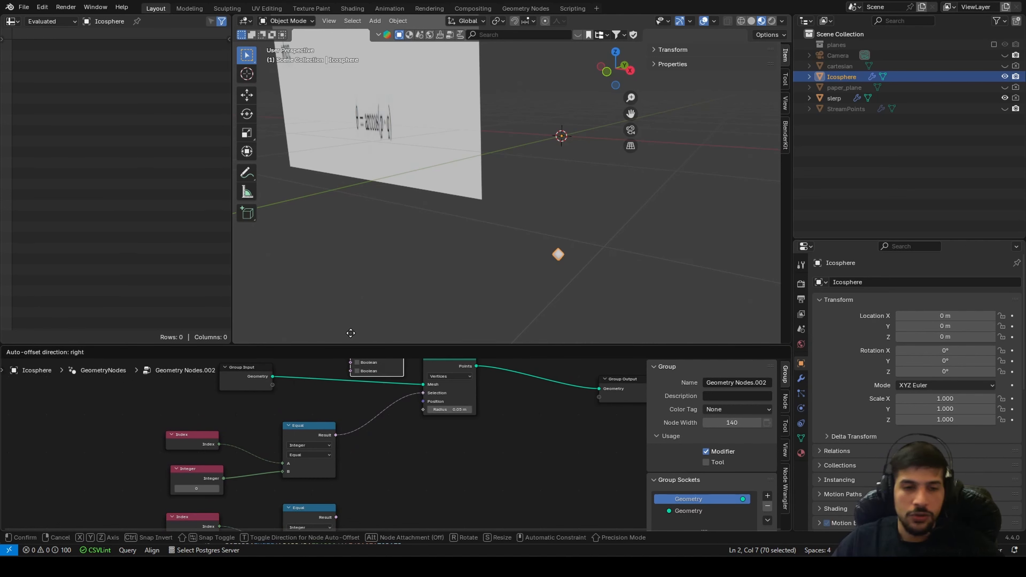
click(365, 432)
scroll(371, 455, up, 2)
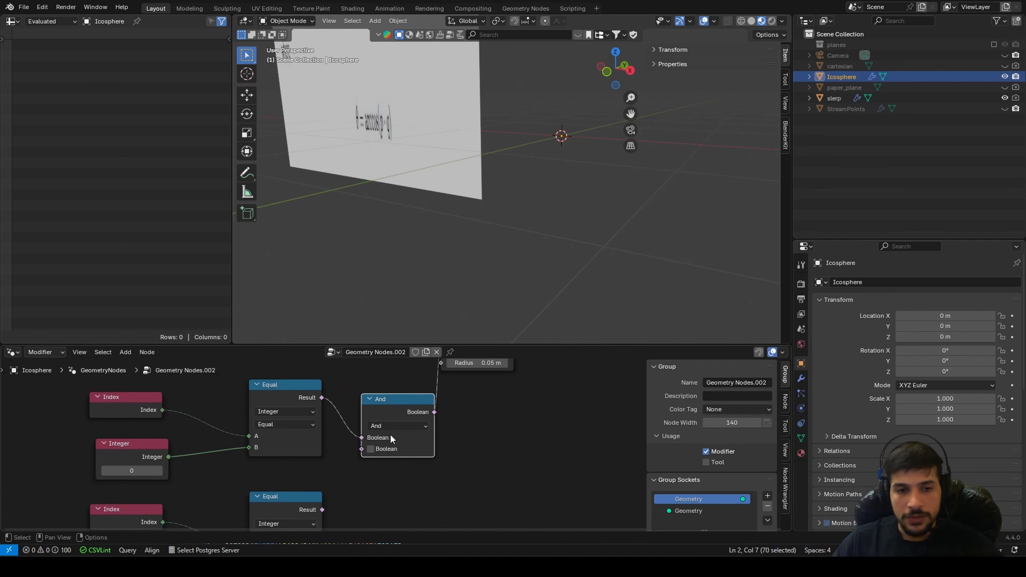
Set the Boolean Math operation to Or and connect the second Equal node's Result to its second Boolean input
click(396, 425)
click(396, 426)
click(373, 426)
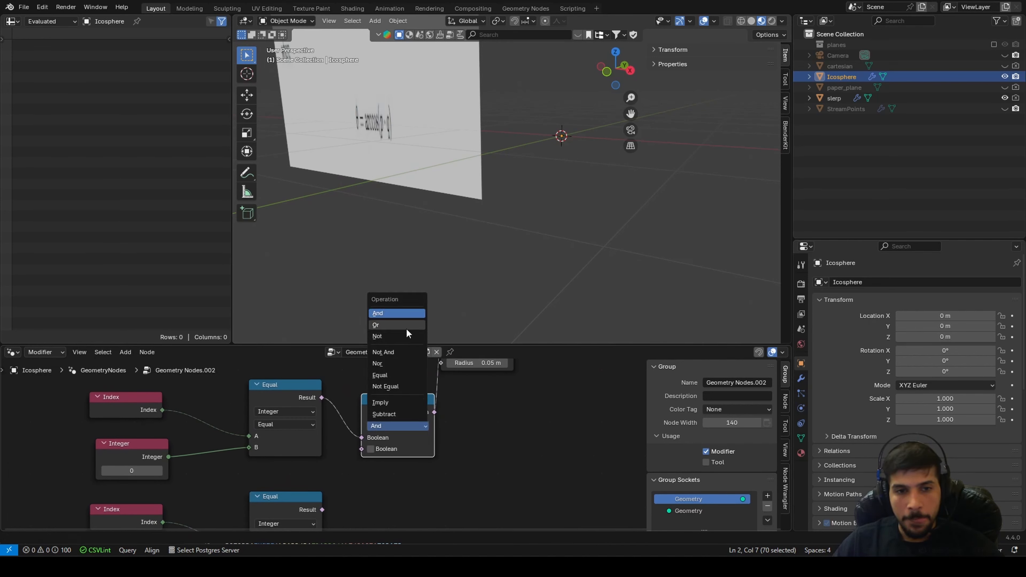
click(406, 327)
drag(322, 509, 362, 450)
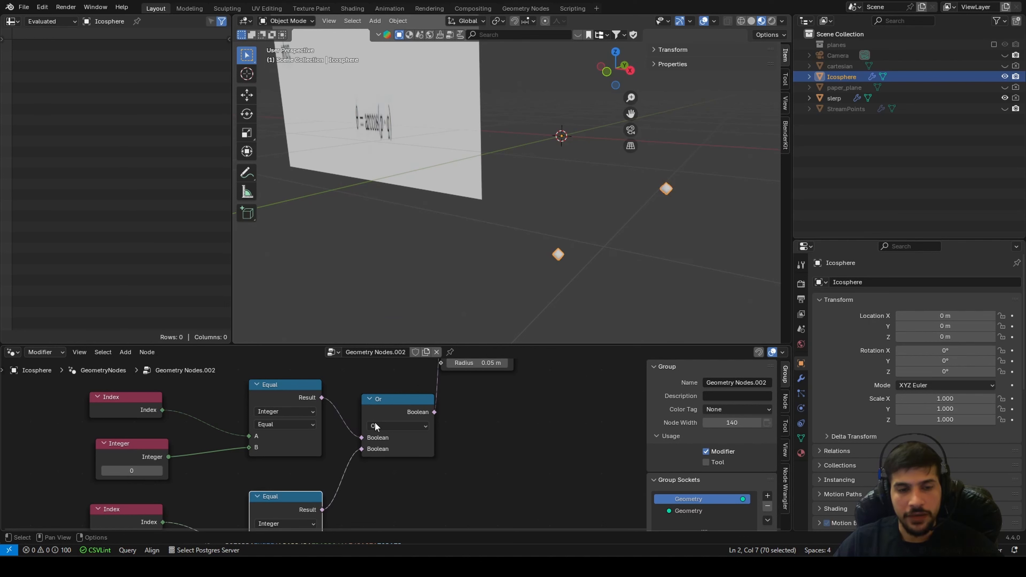
View the two points from the front, and spread Mesh to Points and Group Output apart in the node tree
scroll(384, 449, down, 1)
middle_drag(485, 299, 509, 254)
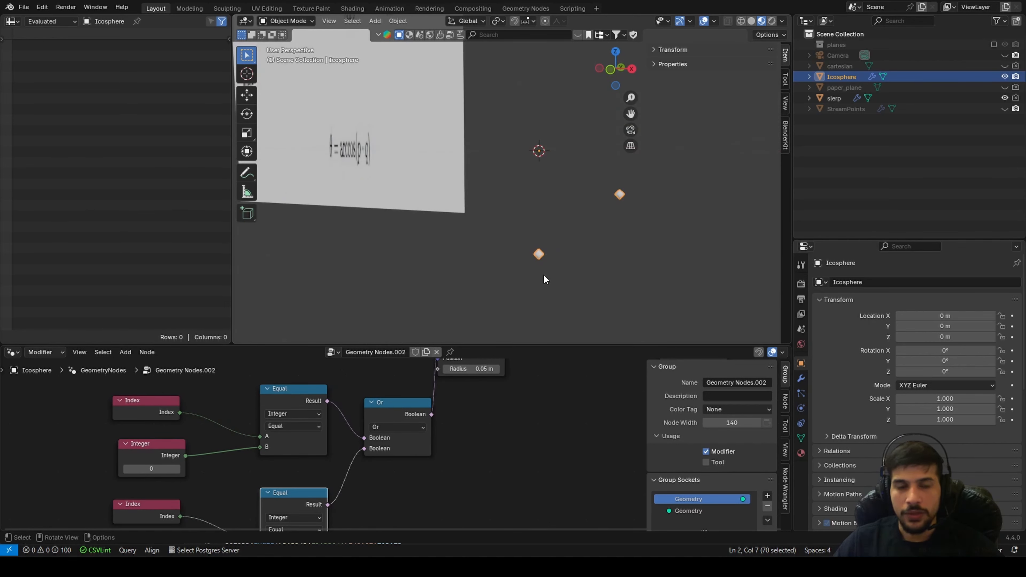
key(grave)
click(521, 198)
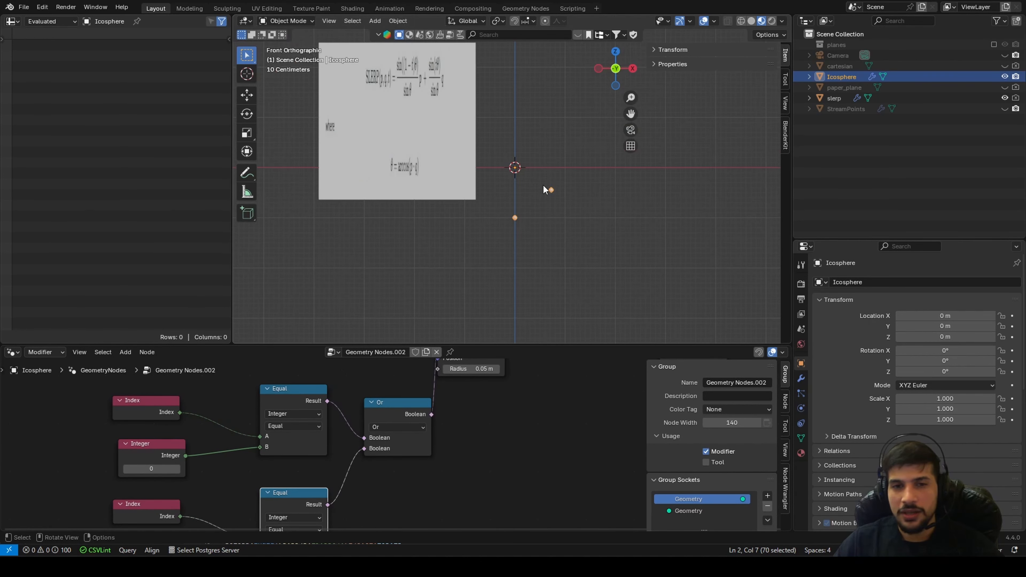
scroll(282, 440, down, 4)
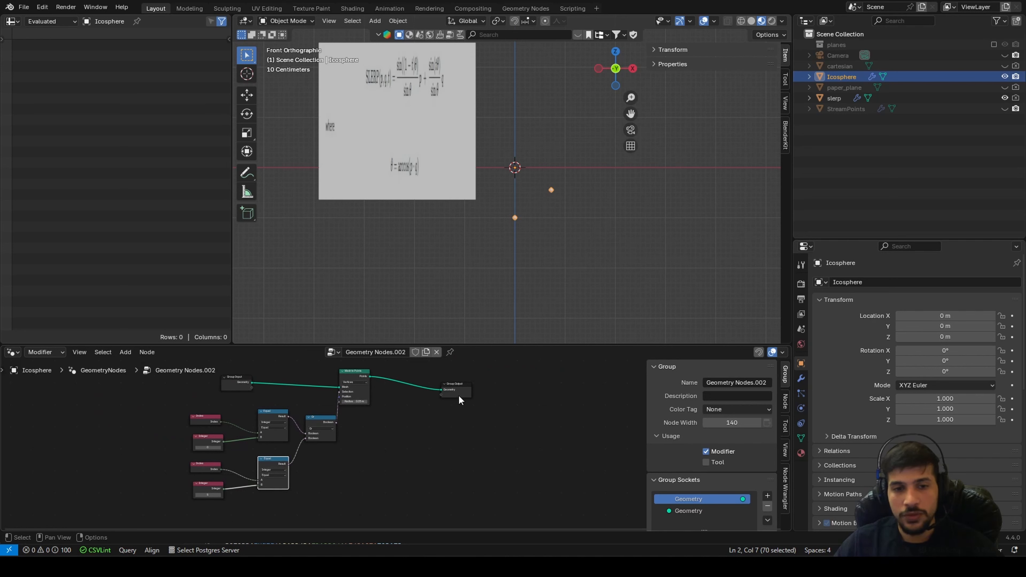
drag(459, 395, 582, 390)
drag(355, 382, 410, 381)
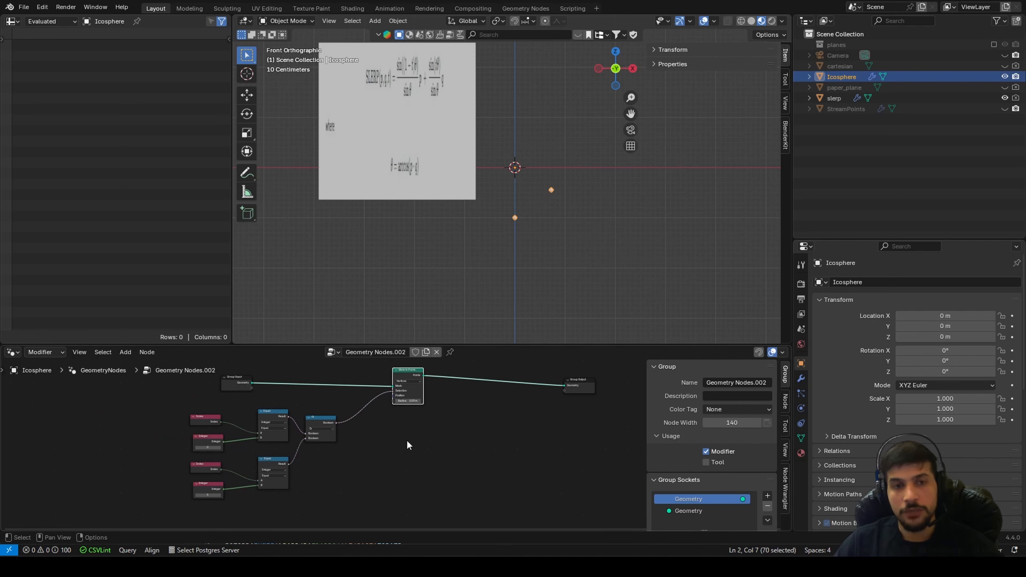
Add a Curve Line node in the empty area below Mesh to Points
middle_drag(408, 445, 424, 430)
key(shift+a)
text(cu)
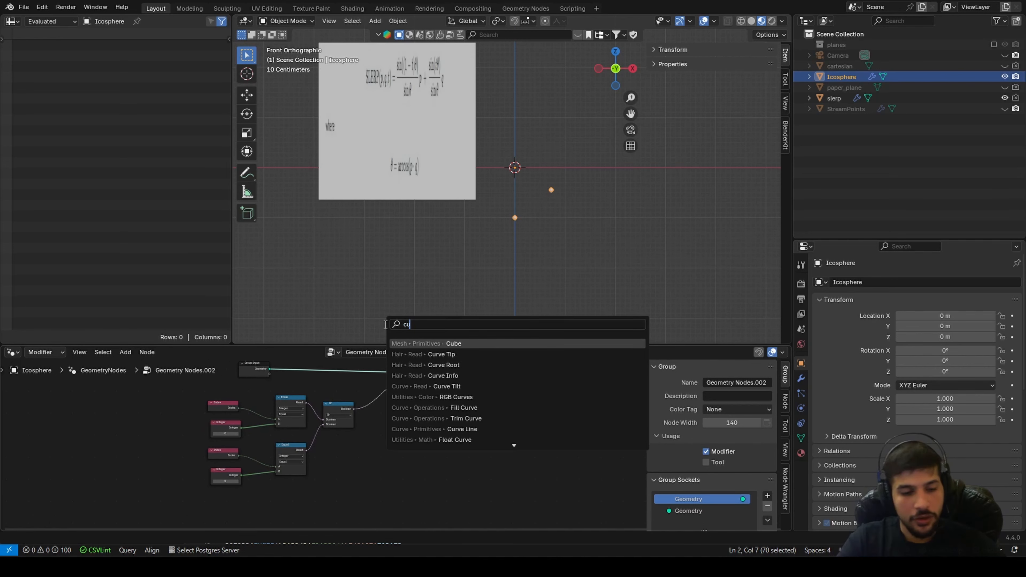
text(rve li)
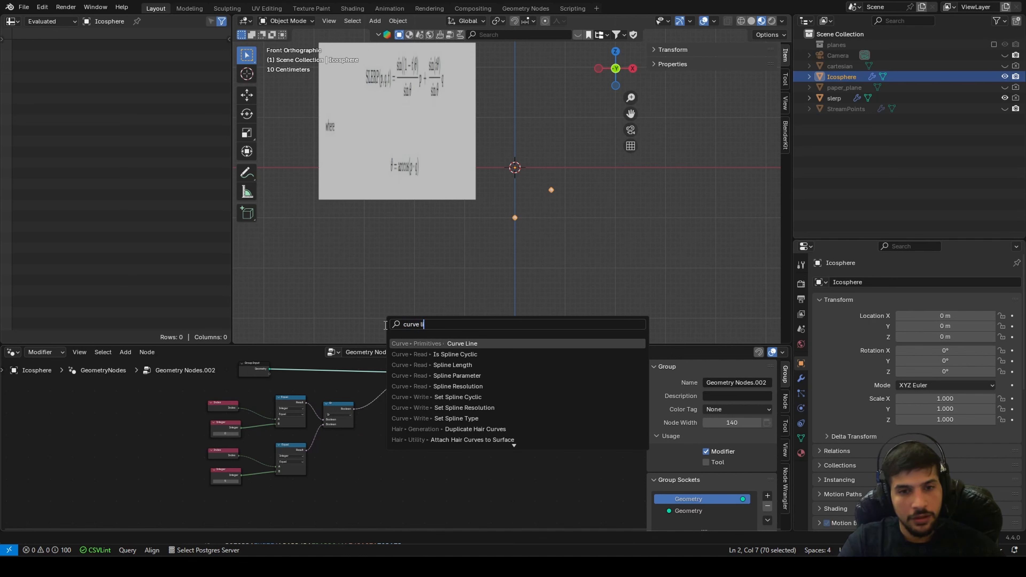
key(Return)
click(373, 410)
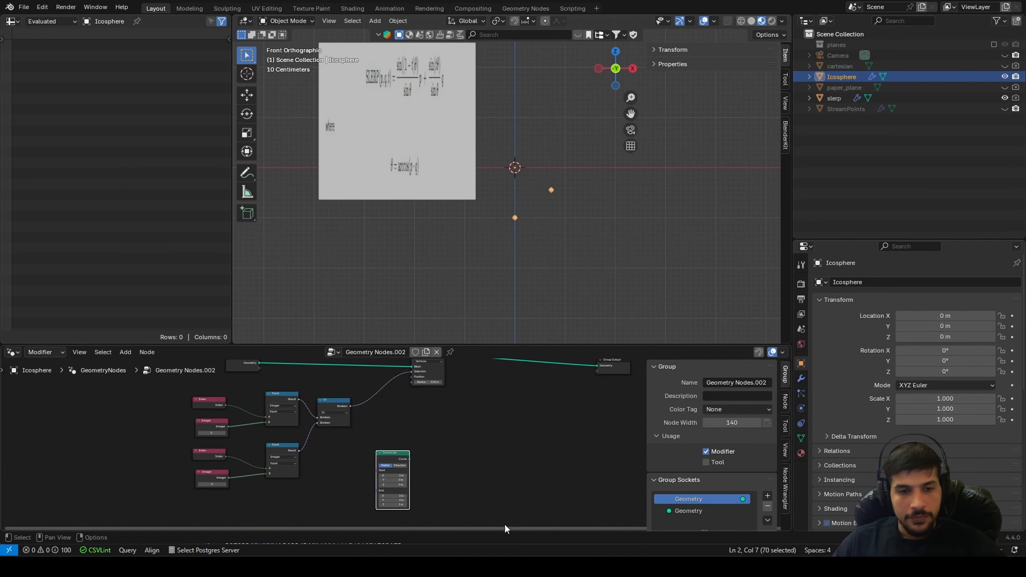
Insert a Join Geometry node between Mesh to Points and Group Output, and connect the Curve Line's Curve output to it
scroll(463, 417, down, 1)
key(shift+a)
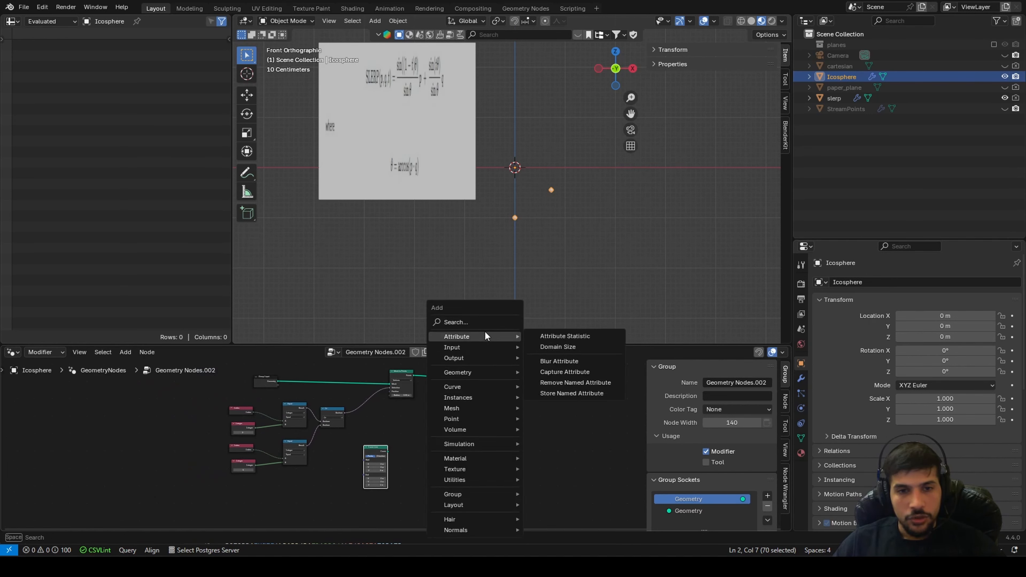
click(488, 324)
text(join)
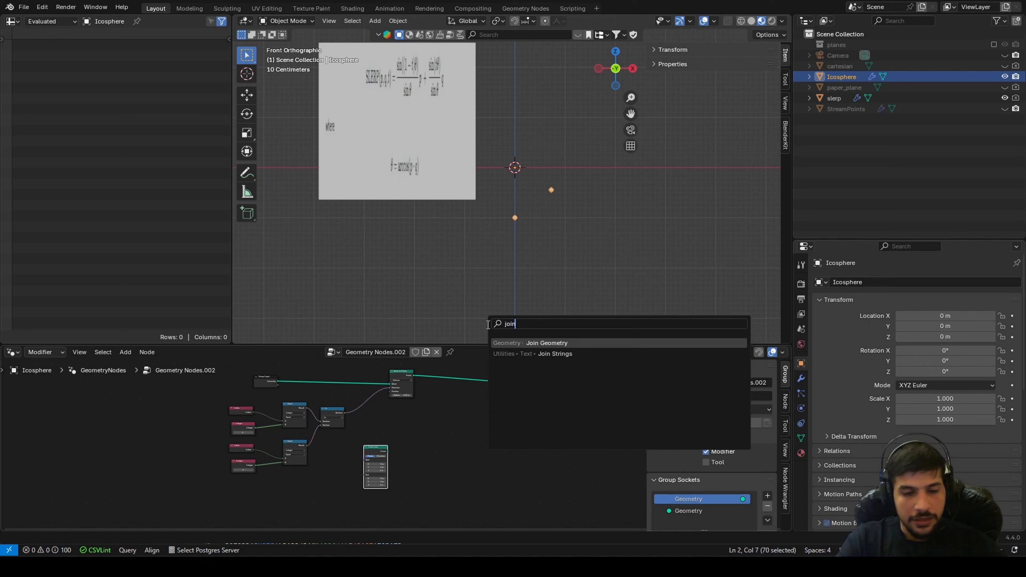
key(Return)
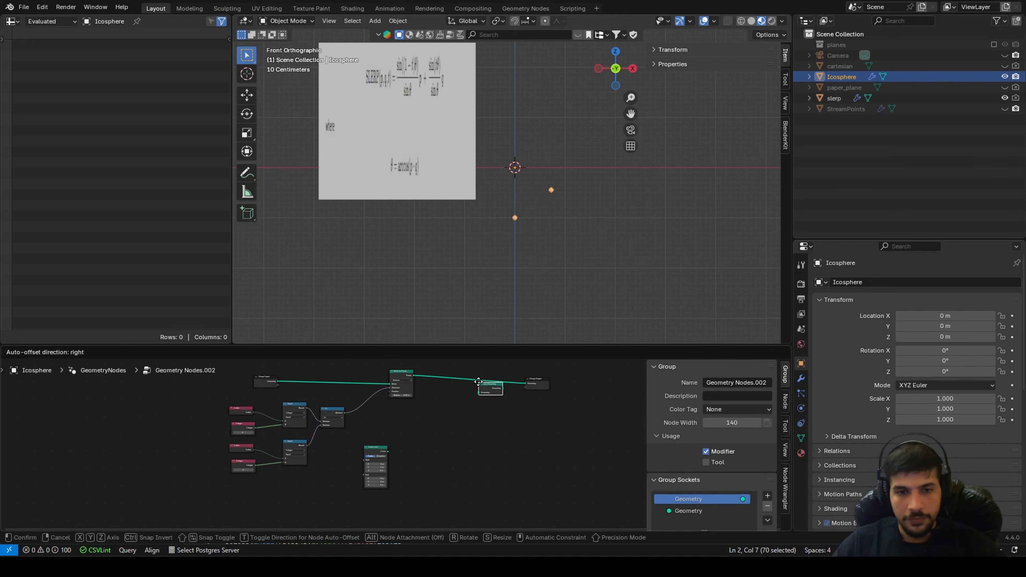
click(525, 410)
drag(387, 455, 619, 379)
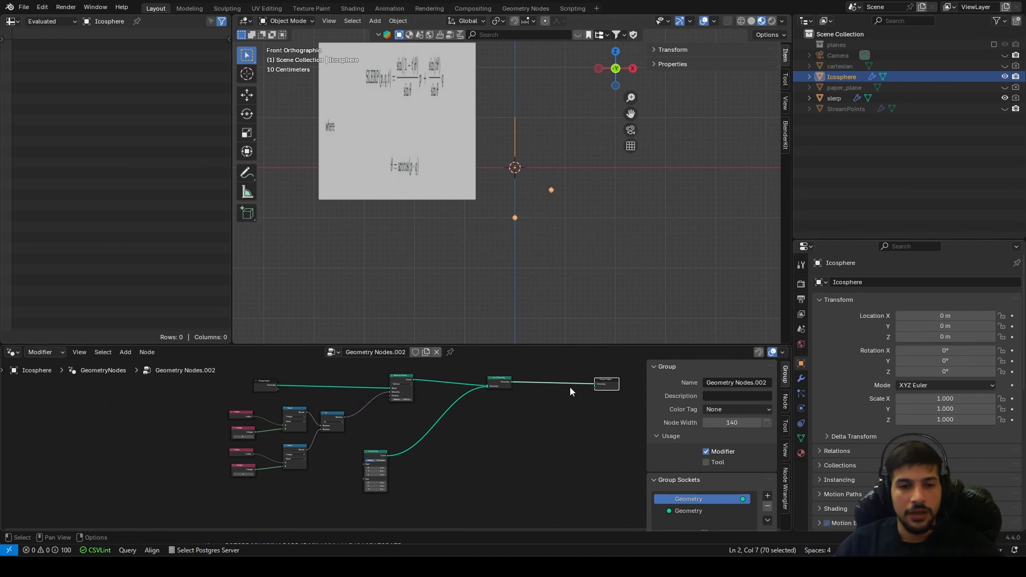
Move the Curve Line node below the Integer and Equal nodes, and shift Mesh to Points slightly away from Join Geometry
drag(382, 455, 280, 499)
key(Home)
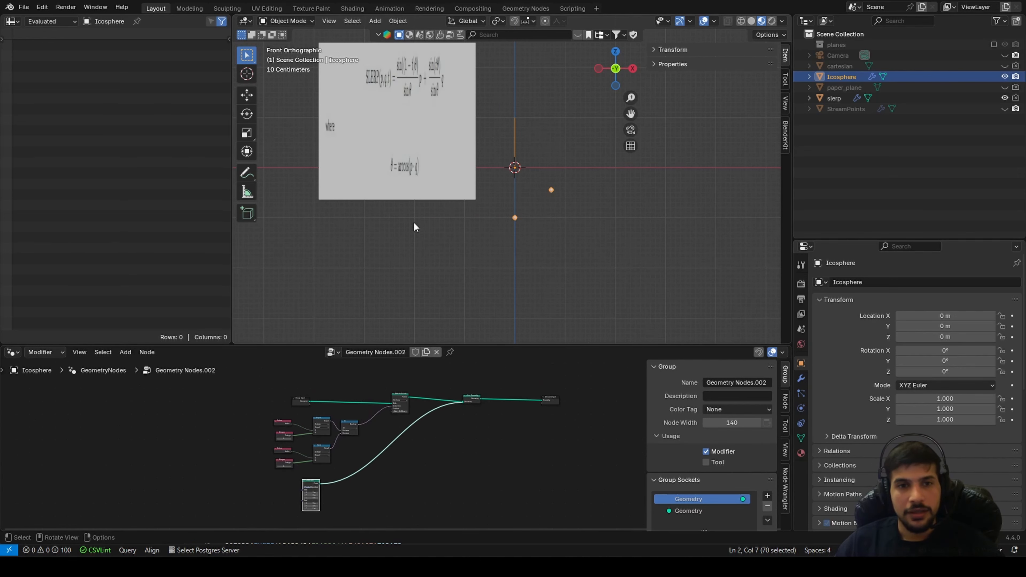
scroll(326, 200, up, 4)
shift+middle_drag(325, 200, 580, 238)
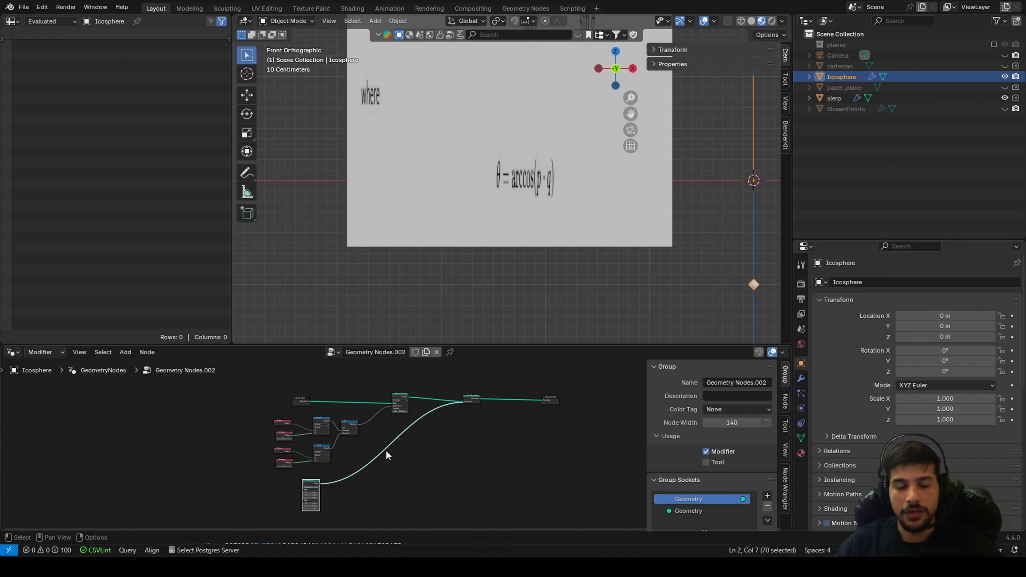
scroll(384, 467, up, 2)
middle_drag(369, 467, 371, 521)
scroll(412, 421, down, 2)
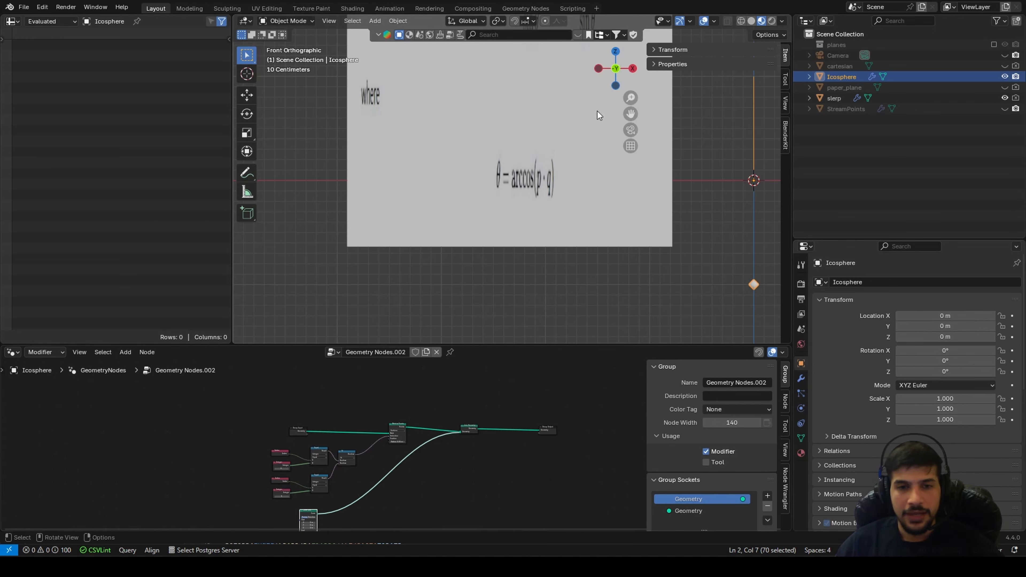
scroll(642, 190, down, 5)
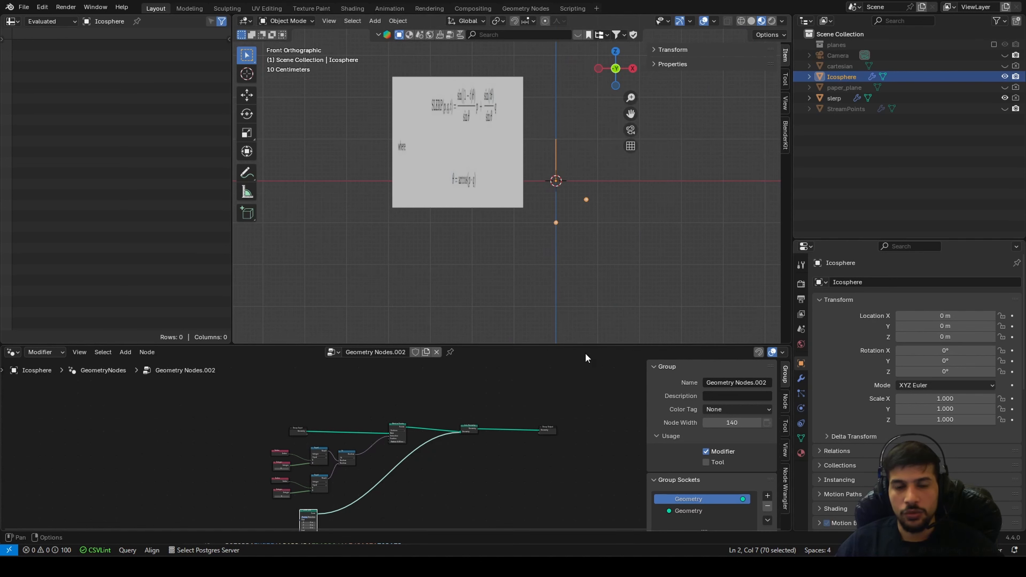
scroll(402, 439, up, 2)
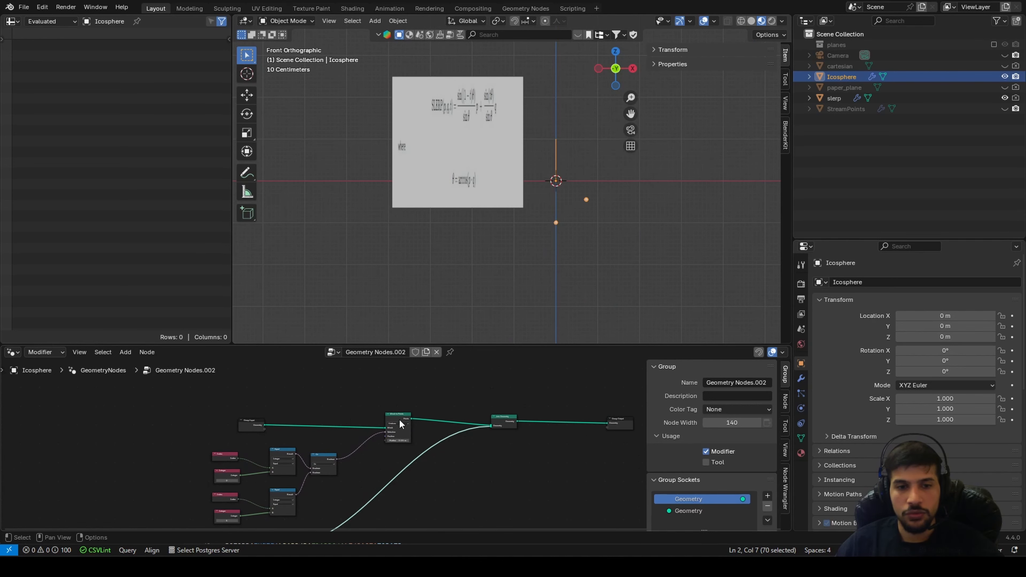
drag(400, 423, 389, 423)
Add a Sample Index node in the empty area below Mesh to Points
scroll(598, 243, down, 2)
scroll(644, 316, up, 4)
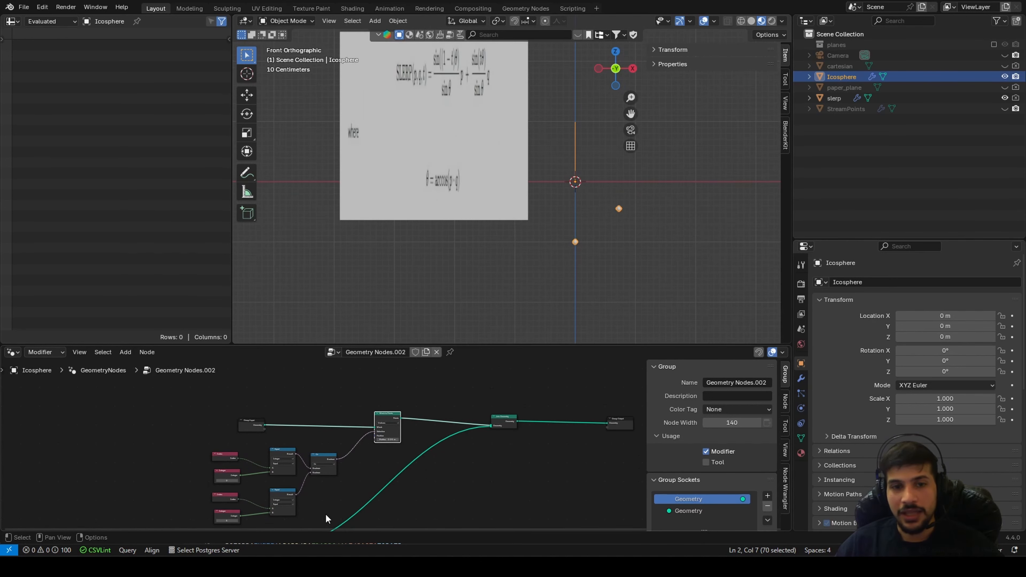
middle_drag(226, 511, 242, 471)
middle_drag(245, 435, 227, 427)
key(shift+a)
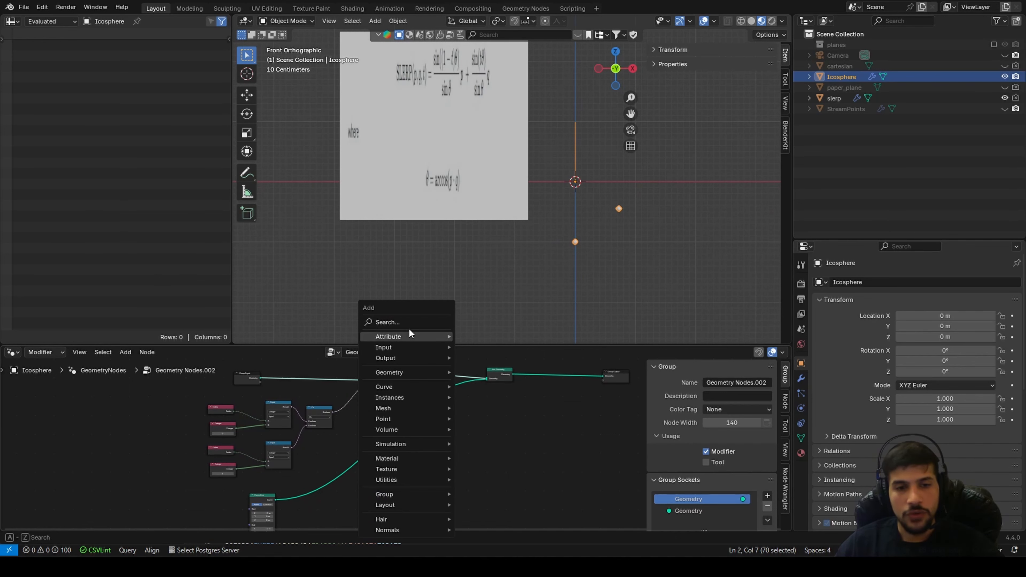
click(409, 328)
text(sample)
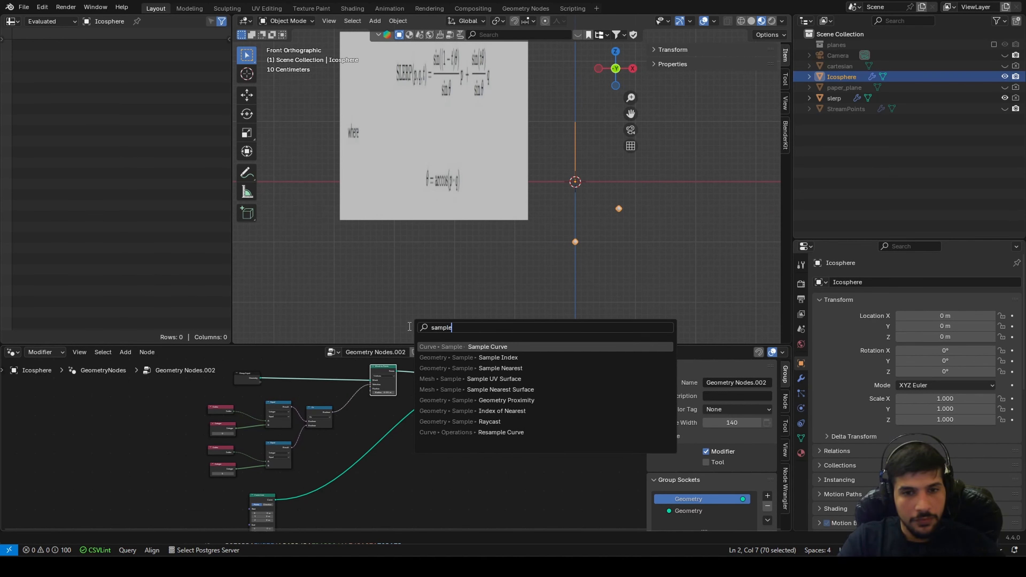
text( in)
key(Return)
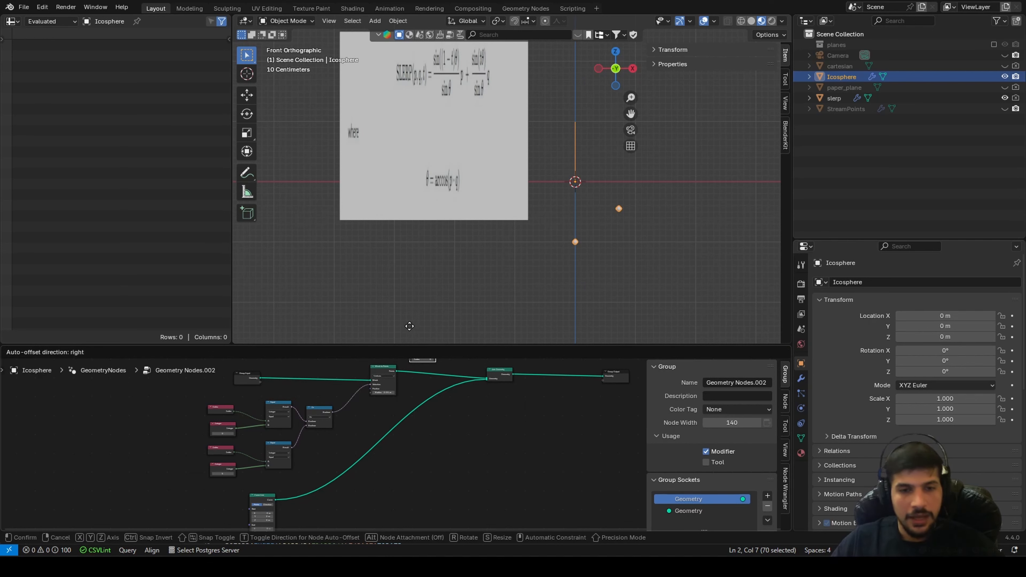
click(413, 435)
Enlarge the node editor area and add a Position node in front of the Sample Index node
scroll(445, 462, up, 5)
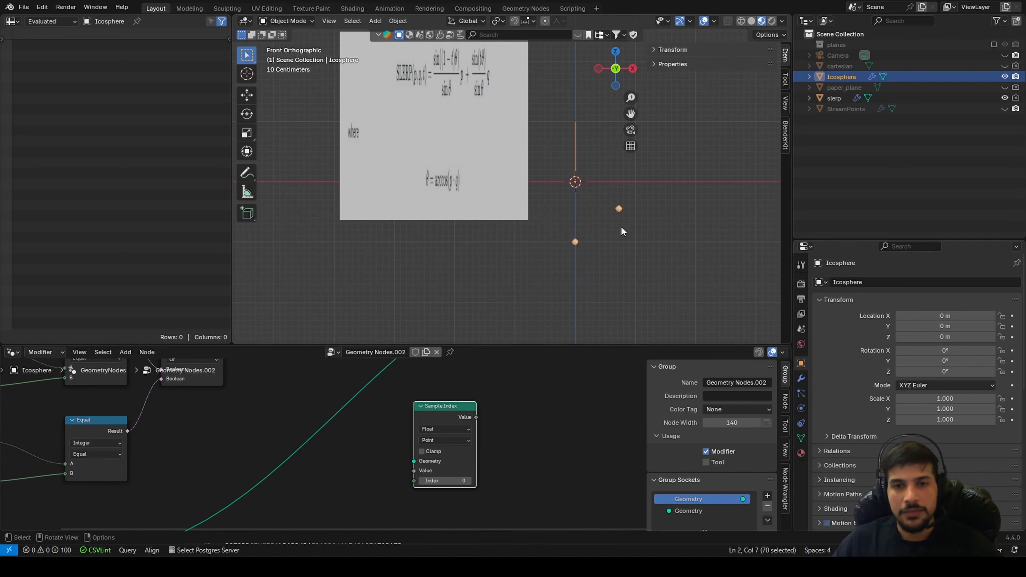
scroll(465, 503, up, 2)
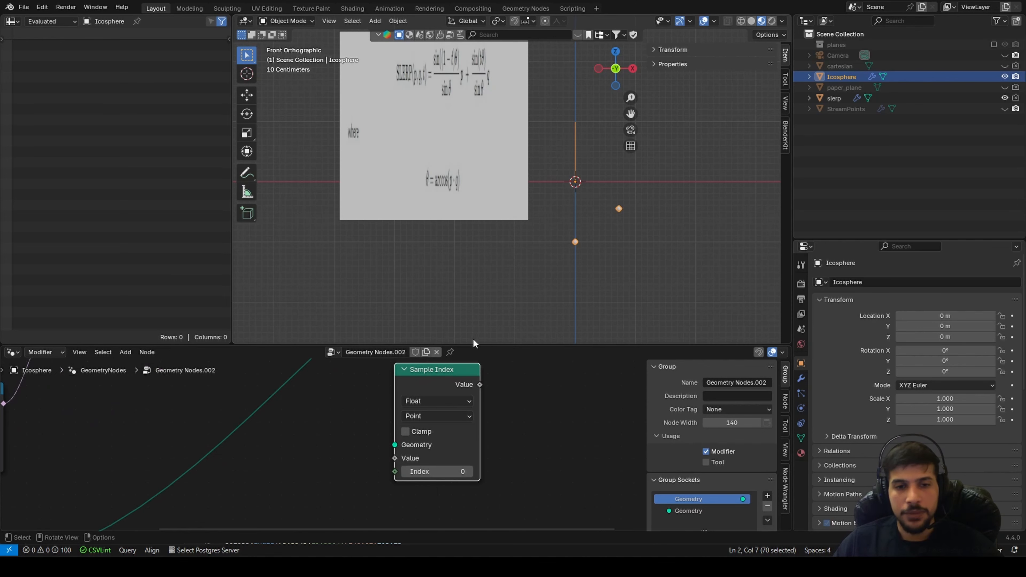
drag(475, 344, 474, 265)
key(shift+a)
click(337, 338)
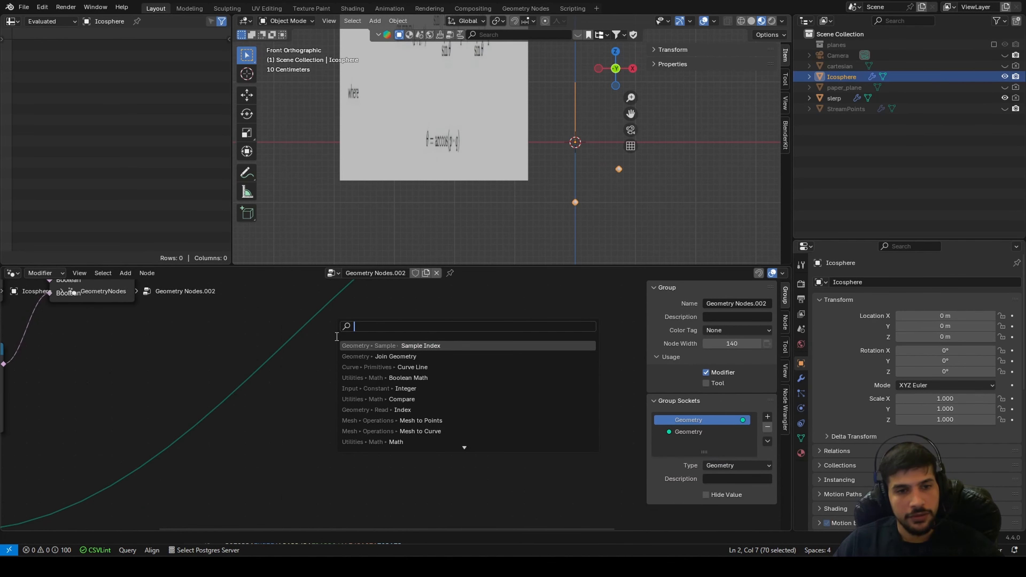
text(pos)
key(Return)
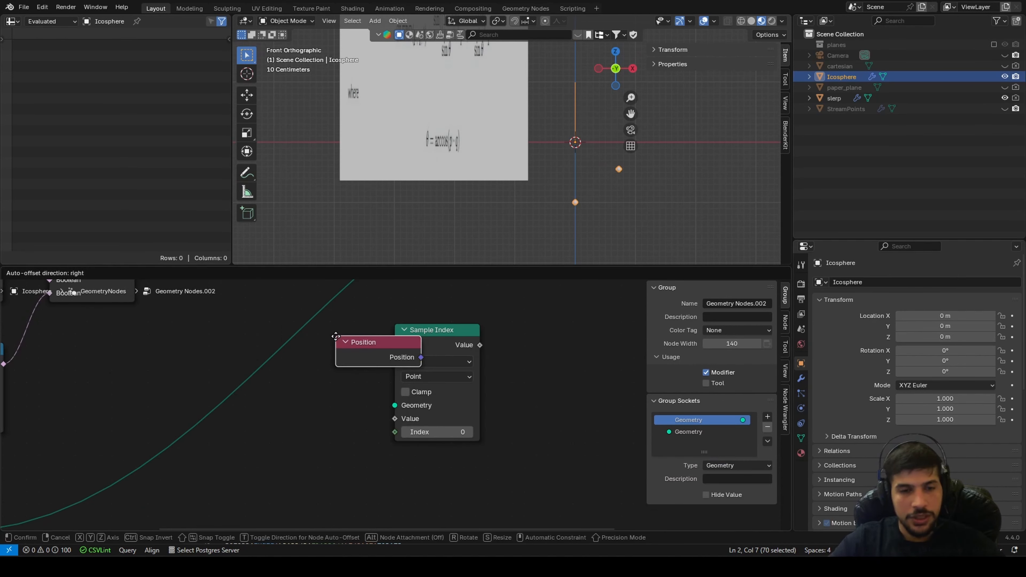
click(272, 424)
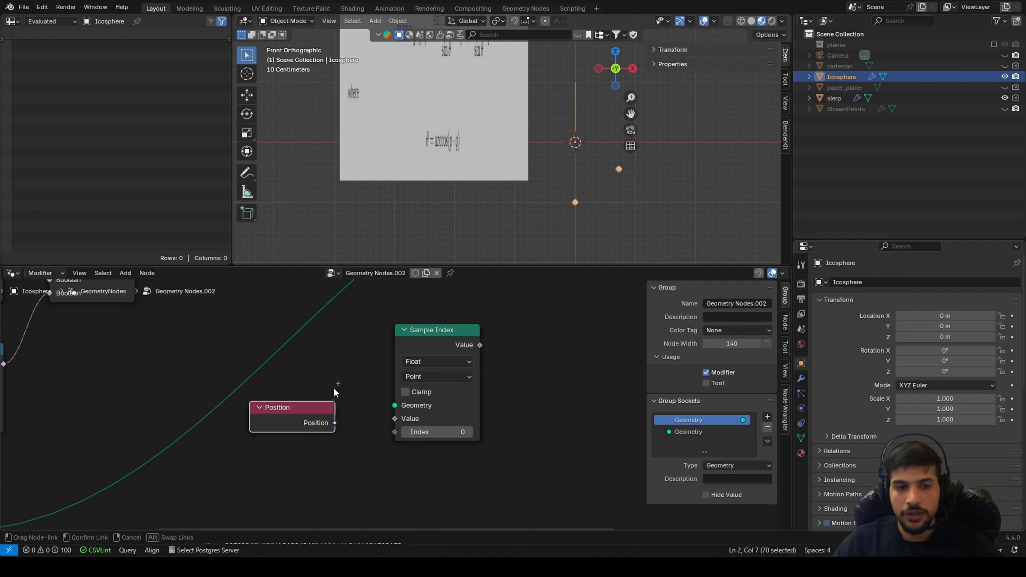
Set the Sample Index data type to Vector and connect Position to its Value input
click(427, 361)
click(433, 415)
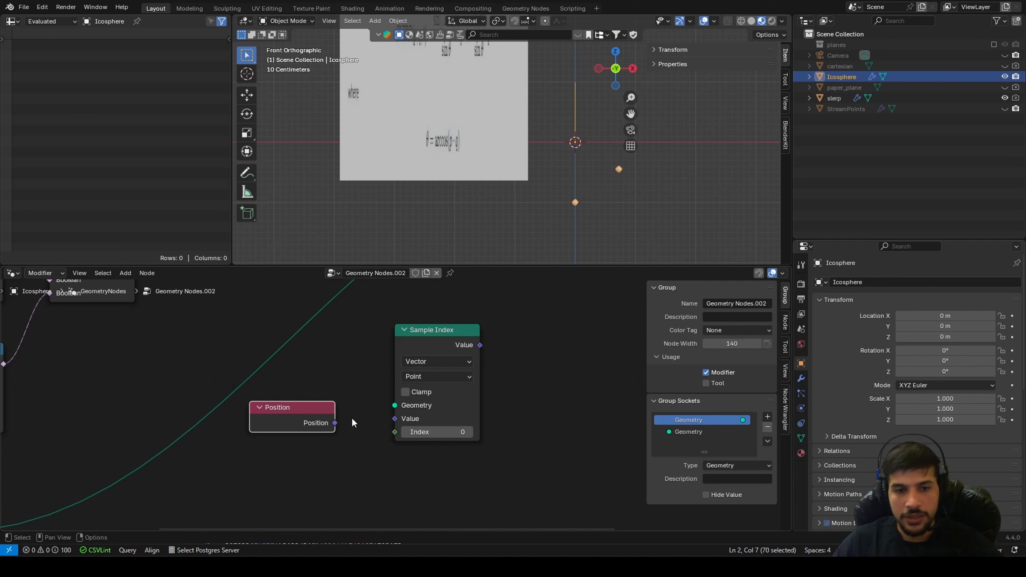
drag(335, 423, 396, 419)
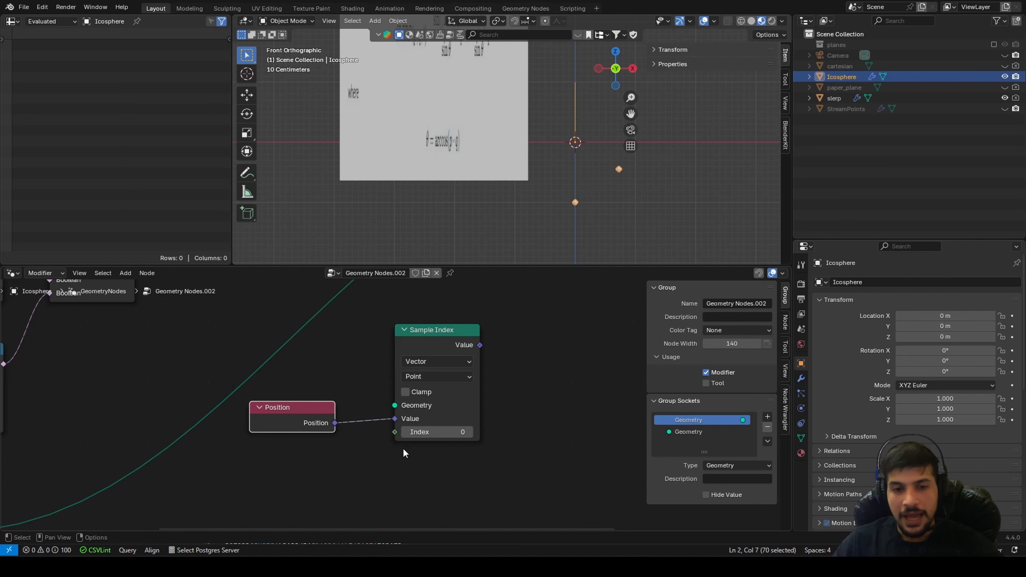
Connect the upper Integer node to the Index input of Sample Index
scroll(387, 352, down, 1)
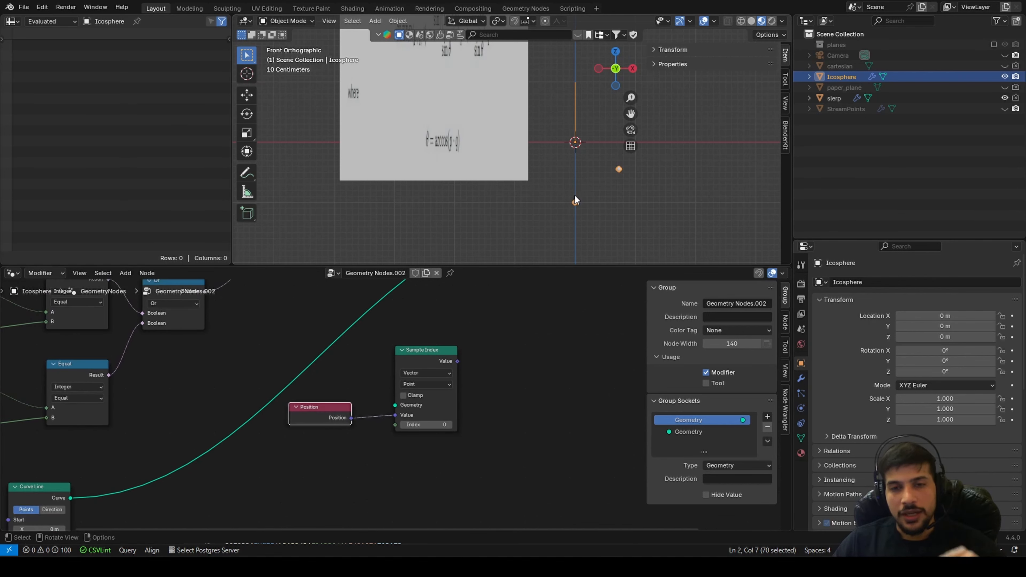
scroll(405, 382, down, 2)
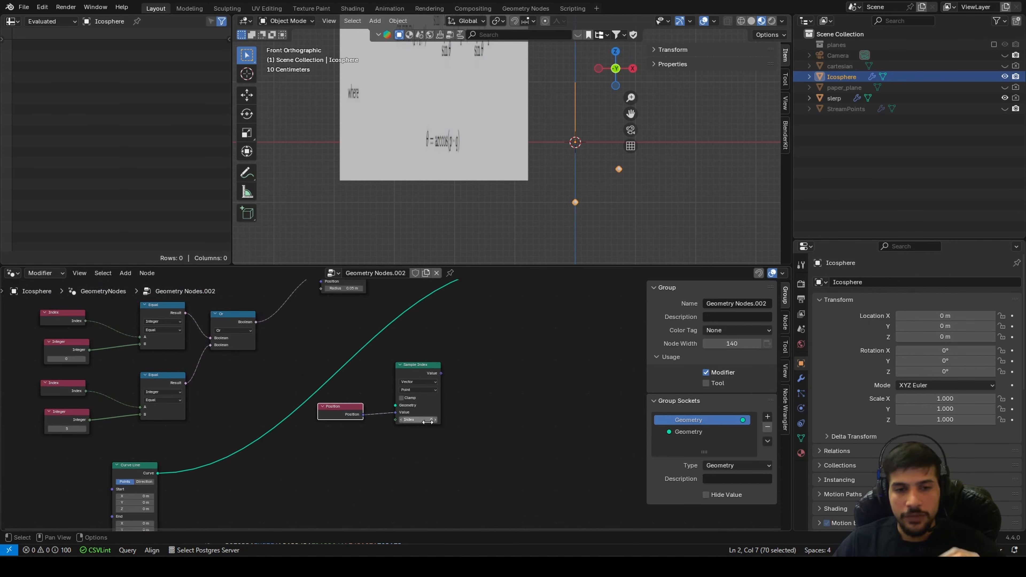
scroll(432, 445, up, 3)
scroll(372, 446, down, 1)
scroll(372, 445, down, 2)
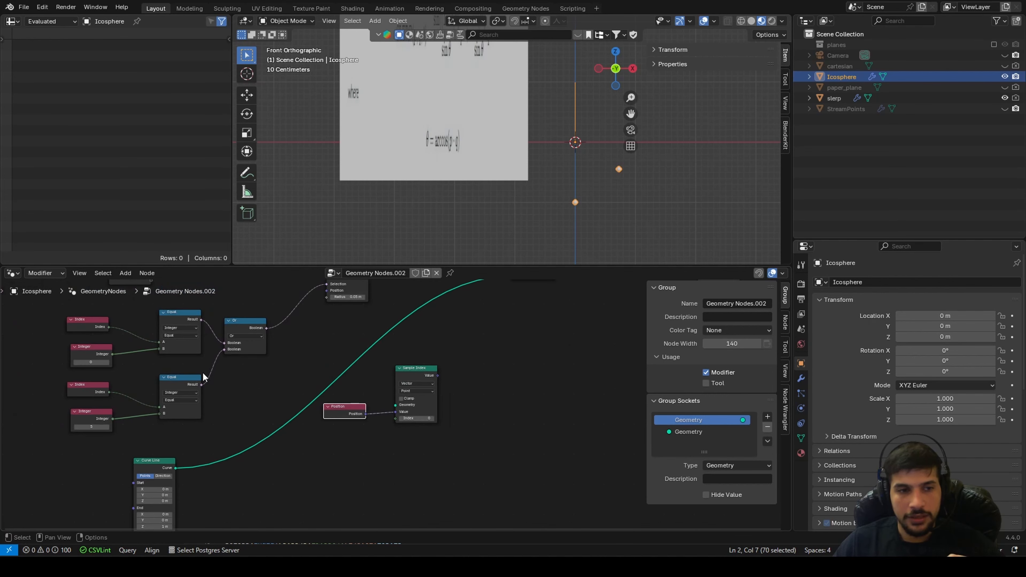
drag(112, 355, 394, 419)
click(351, 410)
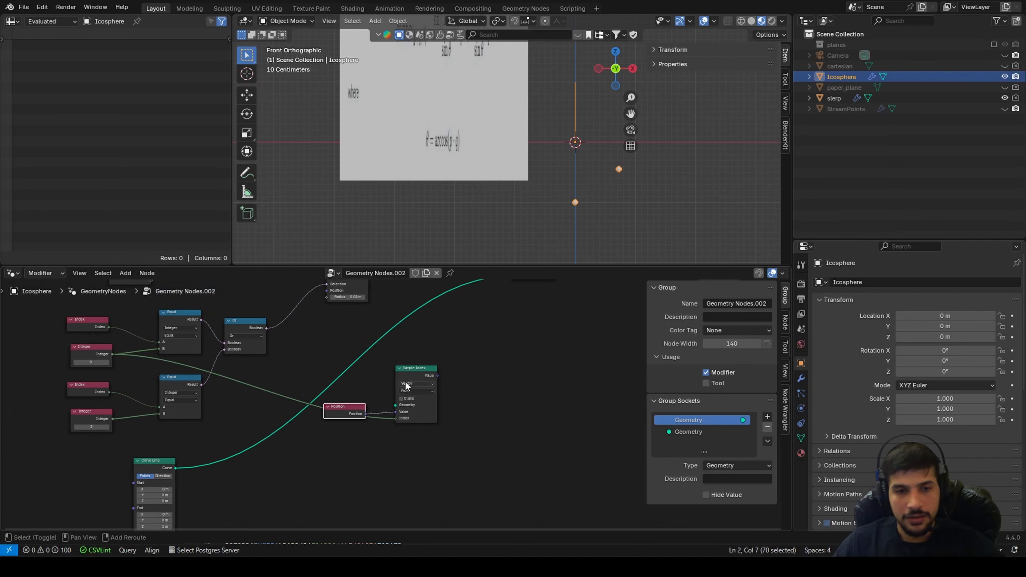
Connect the Points output of Mesh to Points to the Geometry input of Sample Index
drag(346, 383, 423, 424)
middle_drag(469, 355, 512, 462)
middle_drag(443, 385, 414, 330)
drag(383, 314, 445, 341)
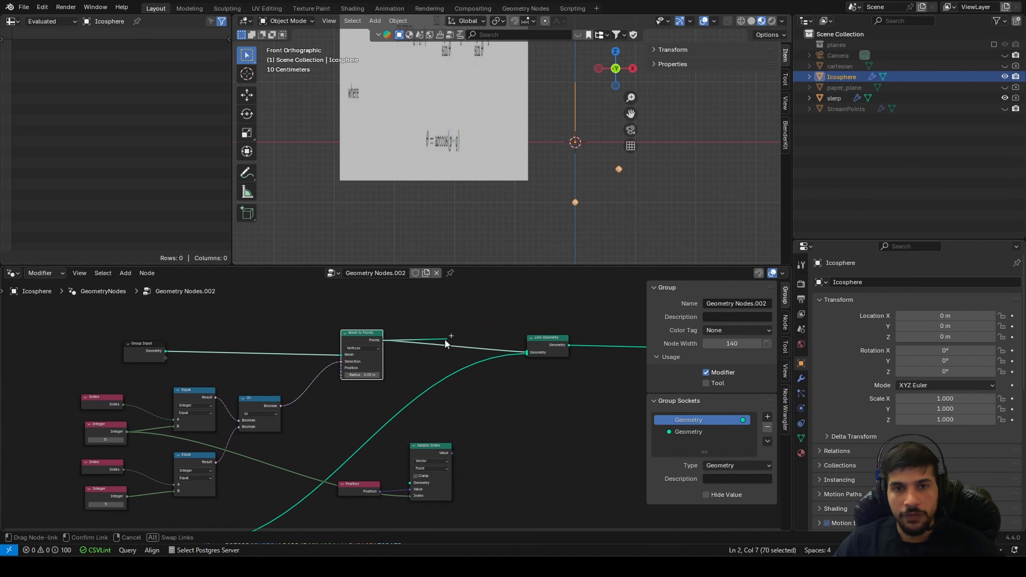
drag(418, 409, 412, 478)
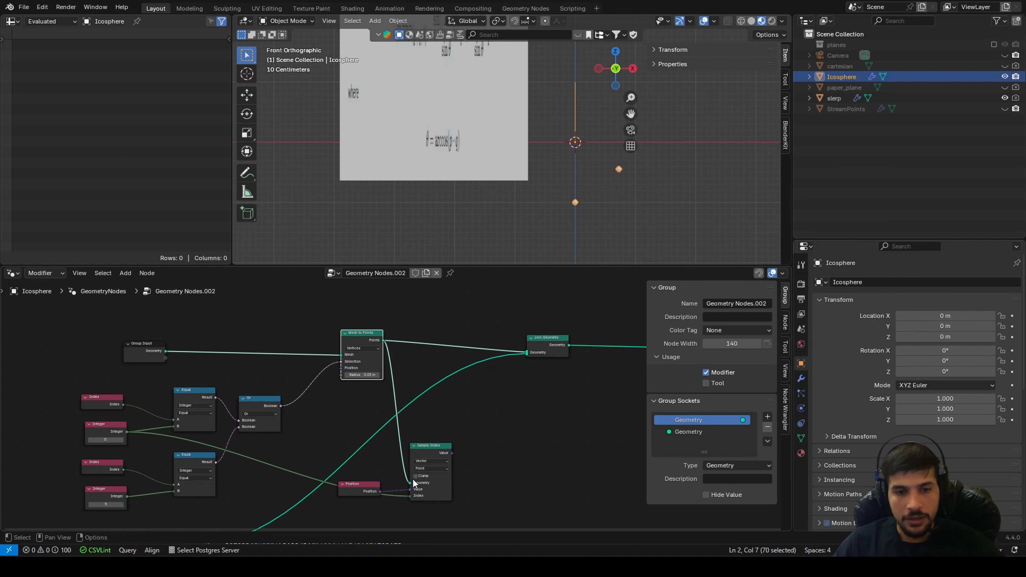
scroll(410, 440, up, 2)
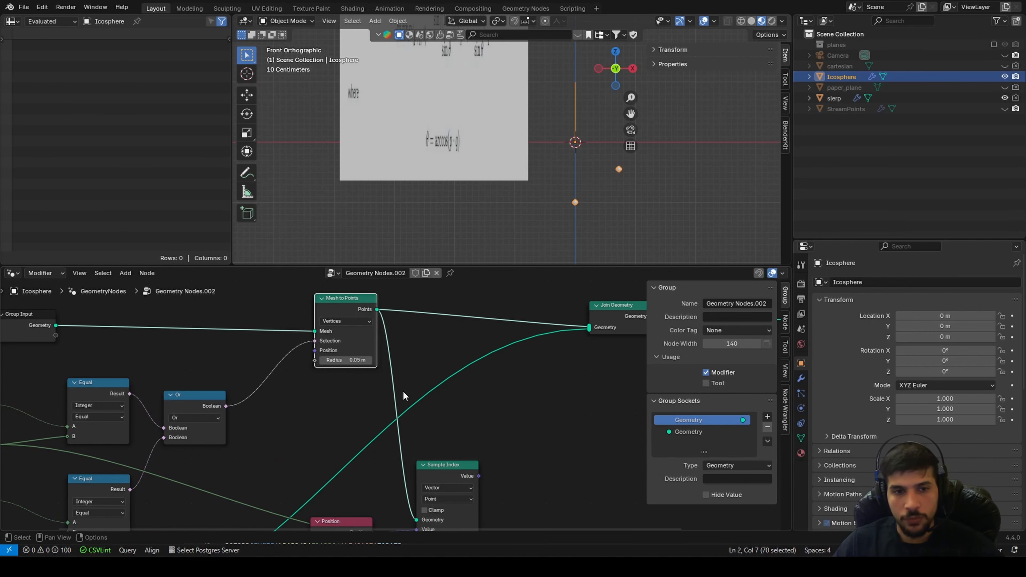
Duplicate the Position and Sample Index nodes with their incoming links, and place the copies directly below the originals
scroll(402, 391, down, 7)
middle_drag(440, 442, 424, 388)
scroll(403, 407, up, 4)
drag(339, 402, 439, 451)
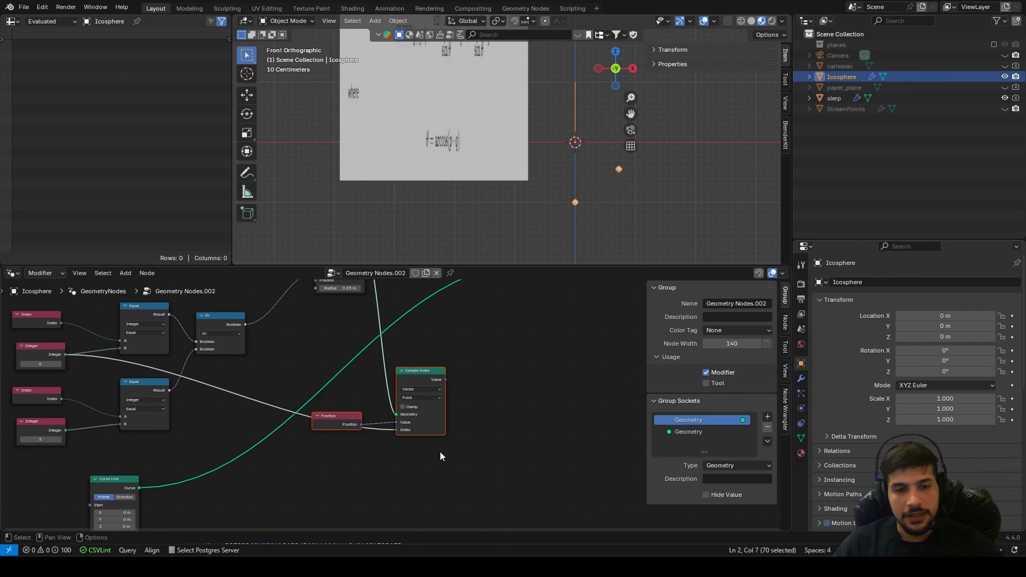
scroll(439, 451, down, 1)
middle_drag(439, 451, 443, 378)
key(shift+d)
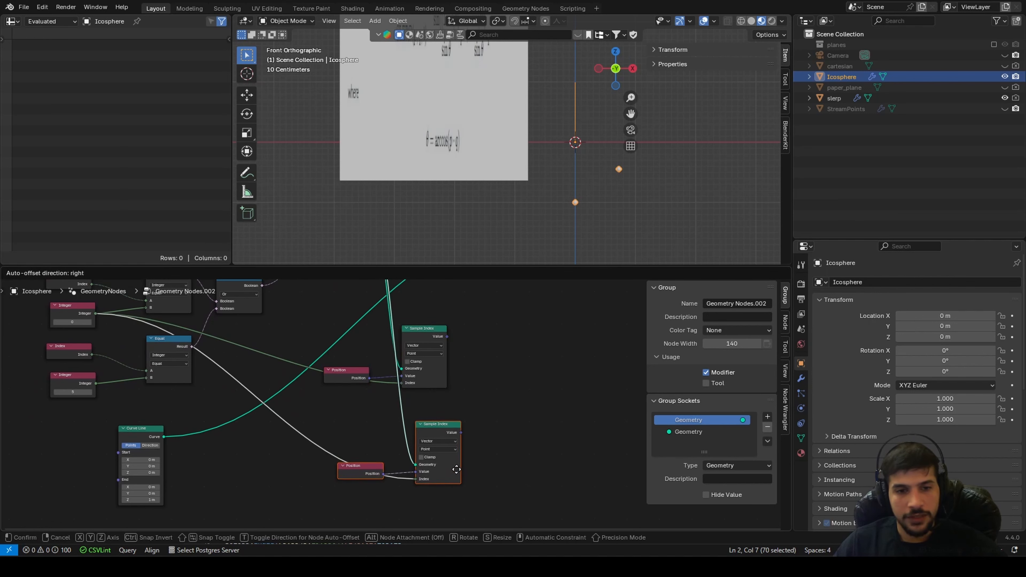
click(446, 449)
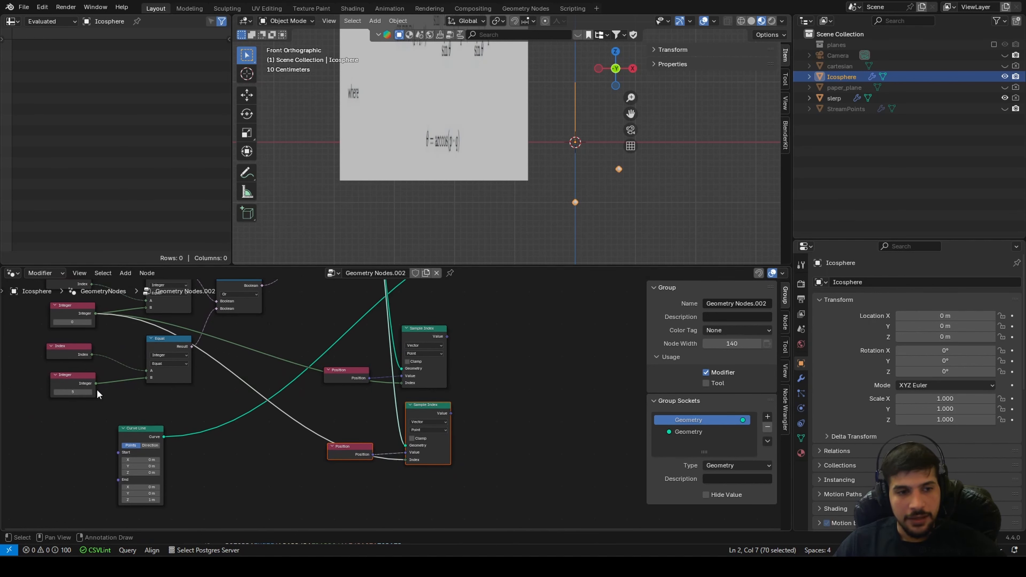
Connect the lower Integer node to the Index input of the duplicated Sample Index
scroll(97, 392, up, 3)
drag(123, 383, 548, 485)
scroll(431, 452, down, 2)
middle_drag(431, 452, 367, 466)
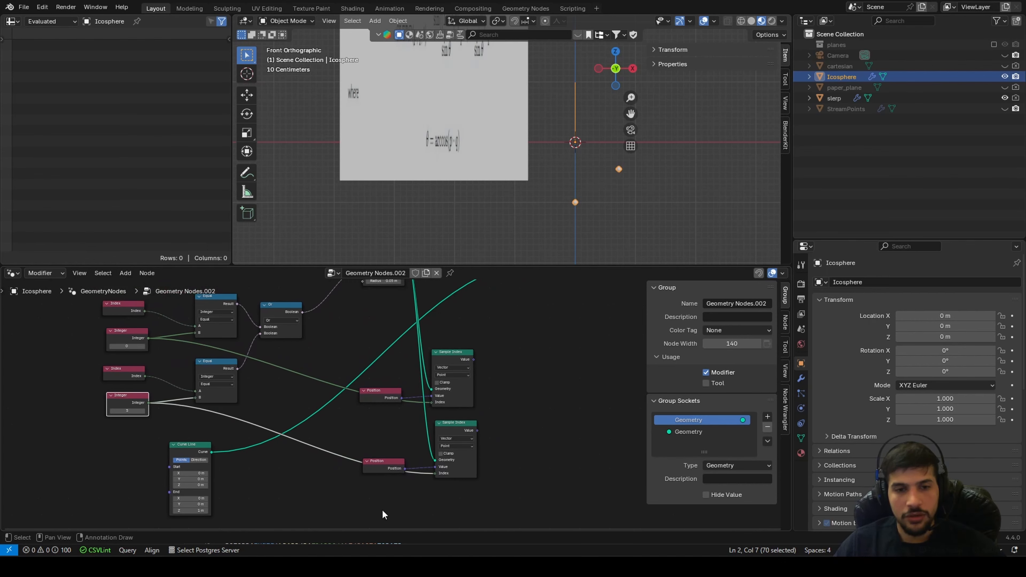
scroll(473, 395, up, 2)
scroll(480, 406, down, 2)
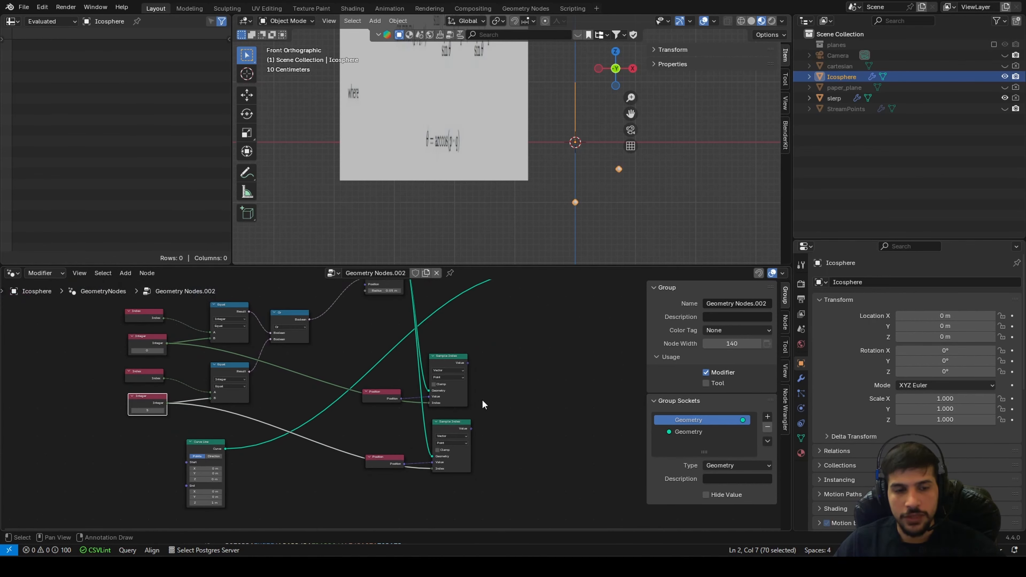
Add a Vector Math node after the two Sample Index nodes and set its operation to Dot Product
scroll(442, 406, up, 1)
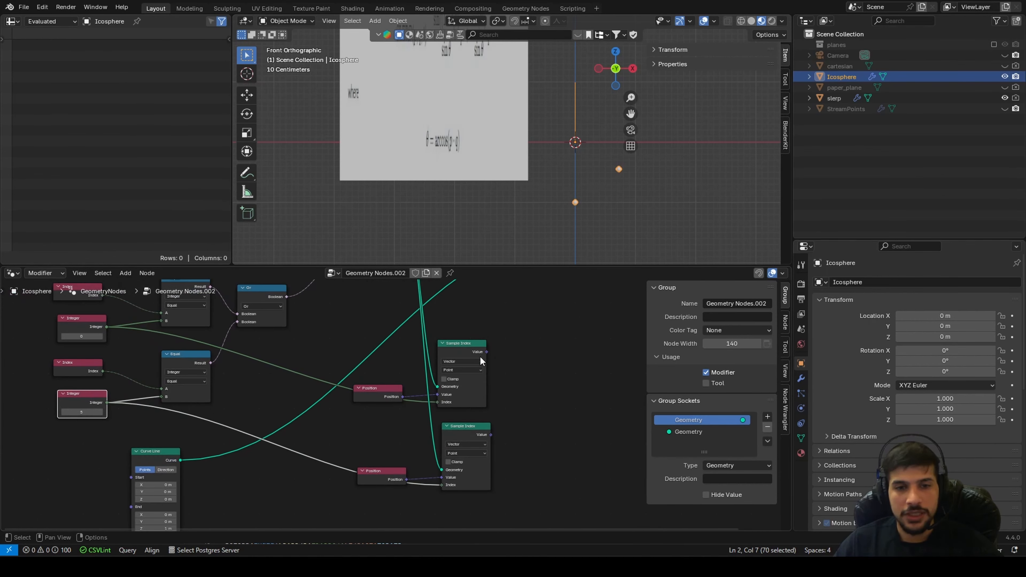
scroll(502, 130, up, 4)
scroll(480, 357, down, 2)
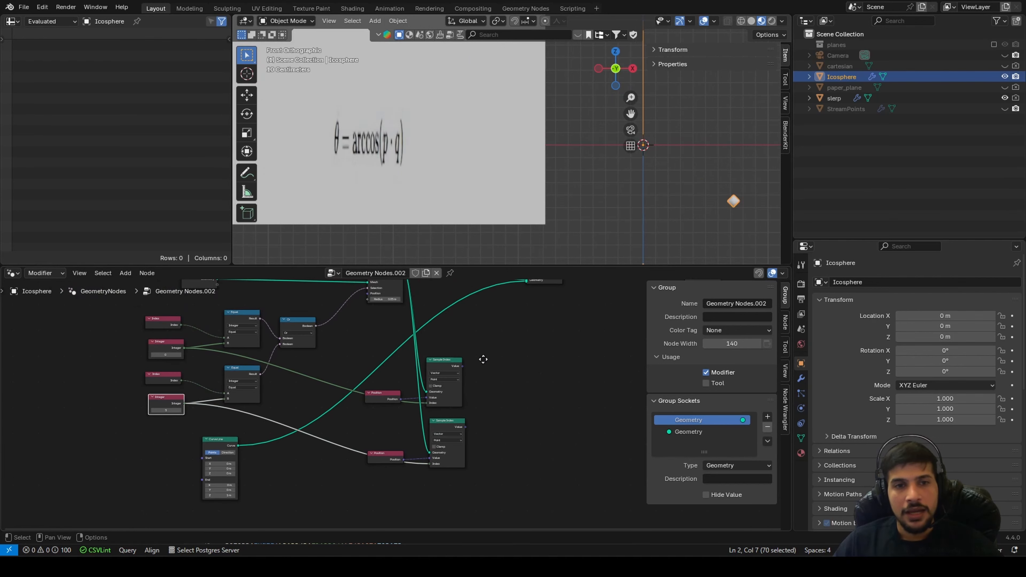
key(shift+a)
click(450, 324)
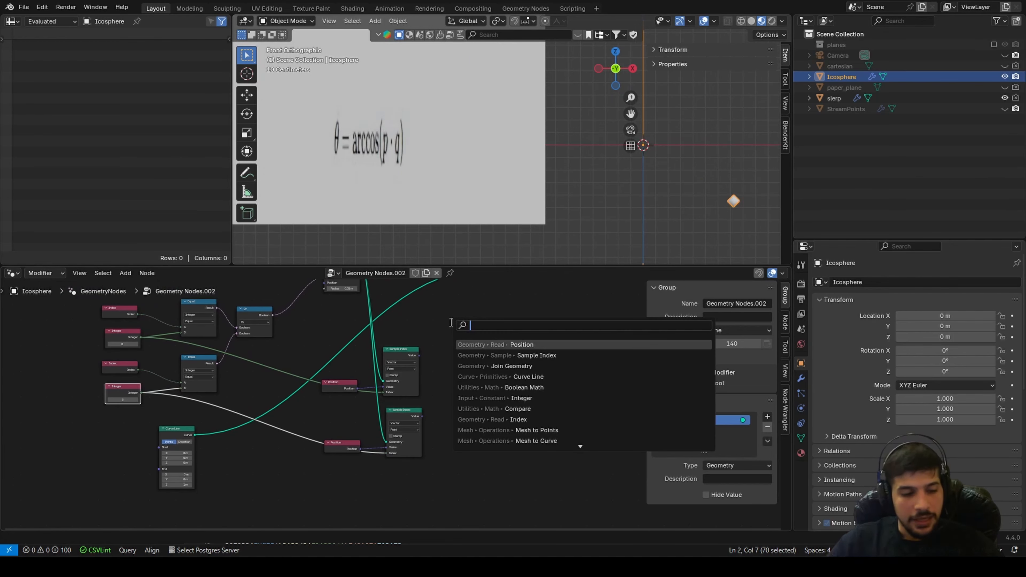
text(vect)
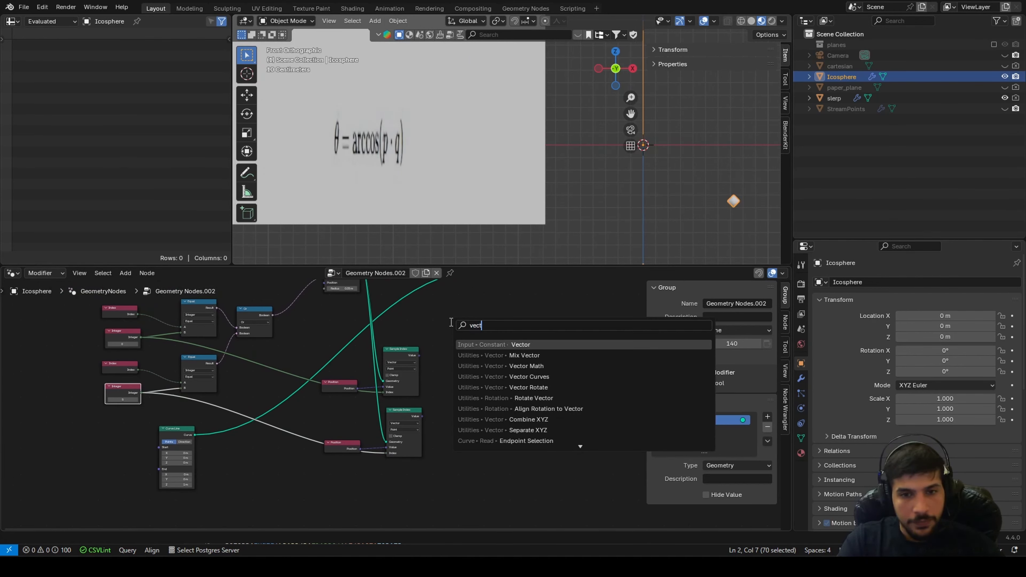
key(Down)
key(Down)
key(Return)
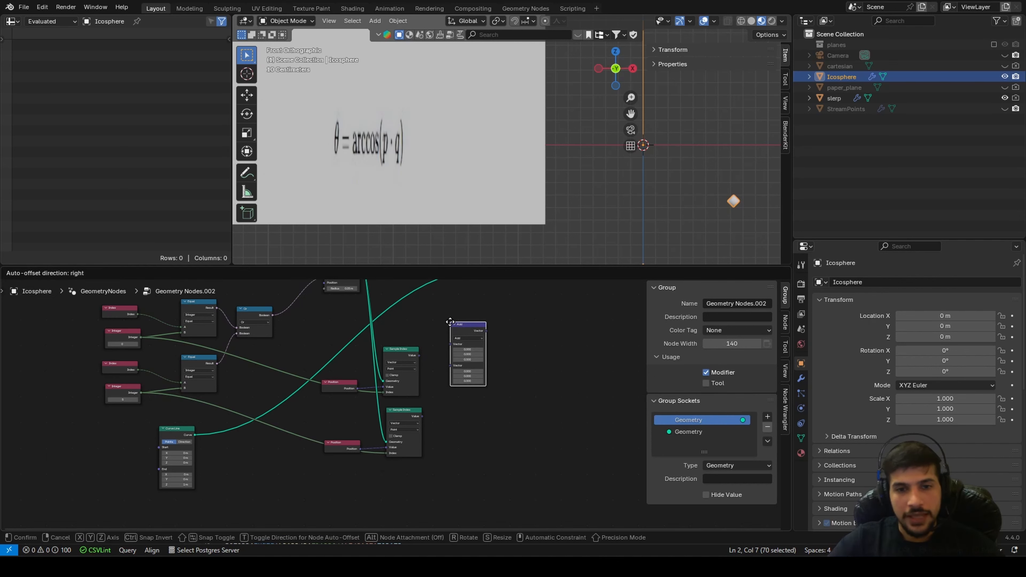
click(456, 358)
scroll(456, 358, up, 3)
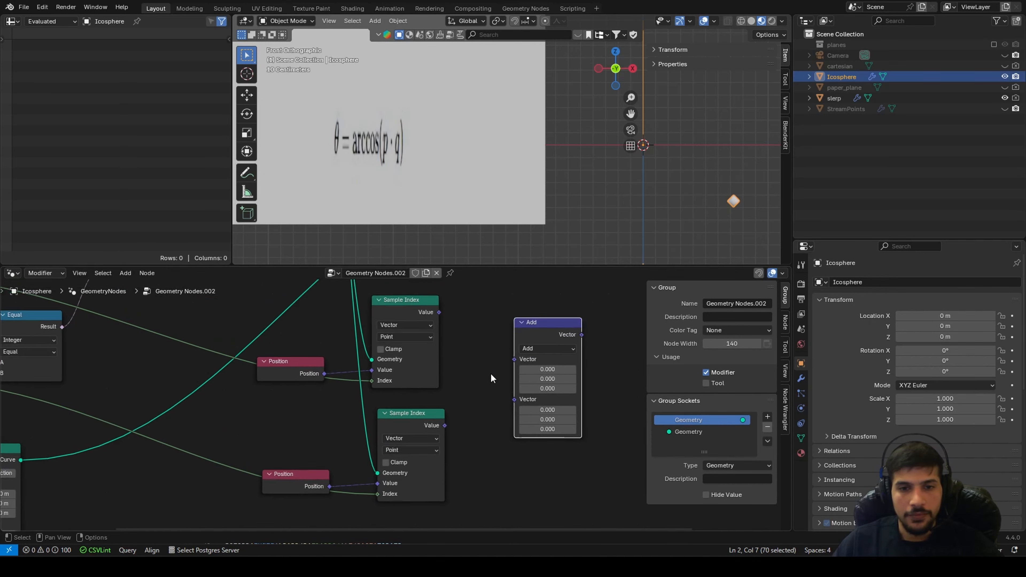
click(557, 344)
click(550, 488)
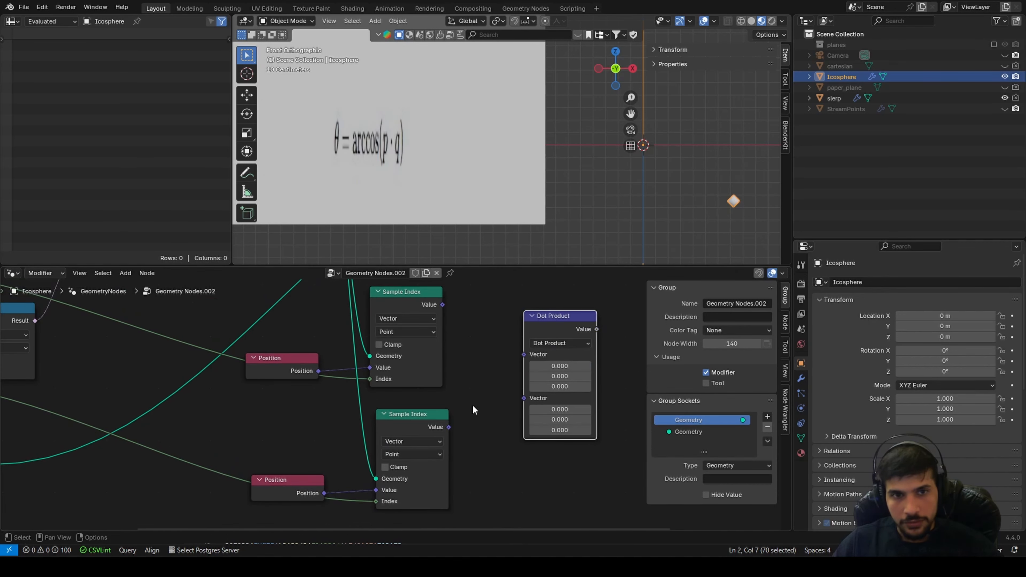
Connect the values of the upper and lower Sample Index nodes to the two vector inputs of the Dot Product node
drag(442, 305, 534, 358)
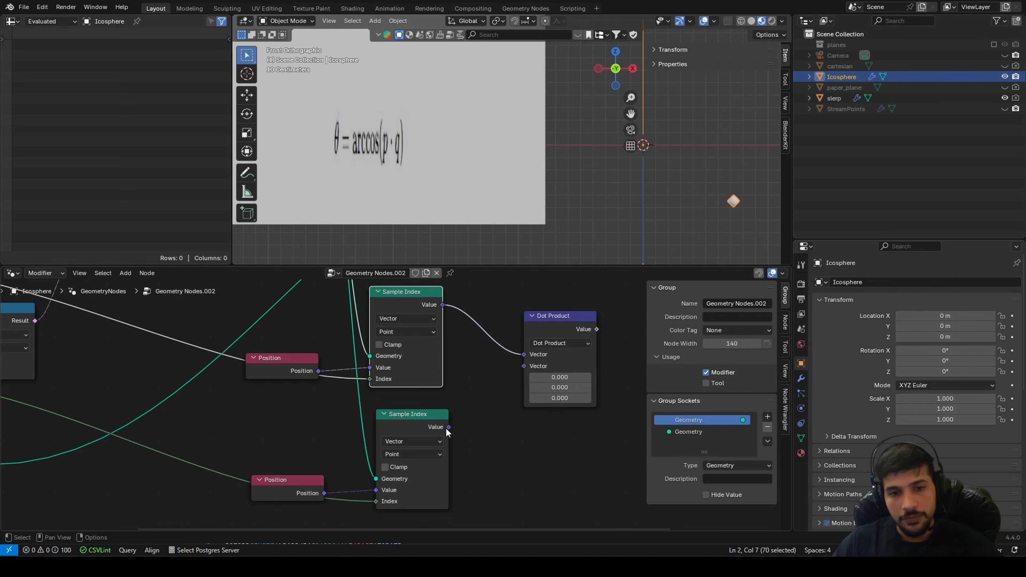
drag(448, 427, 524, 365)
scroll(521, 429, down, 2)
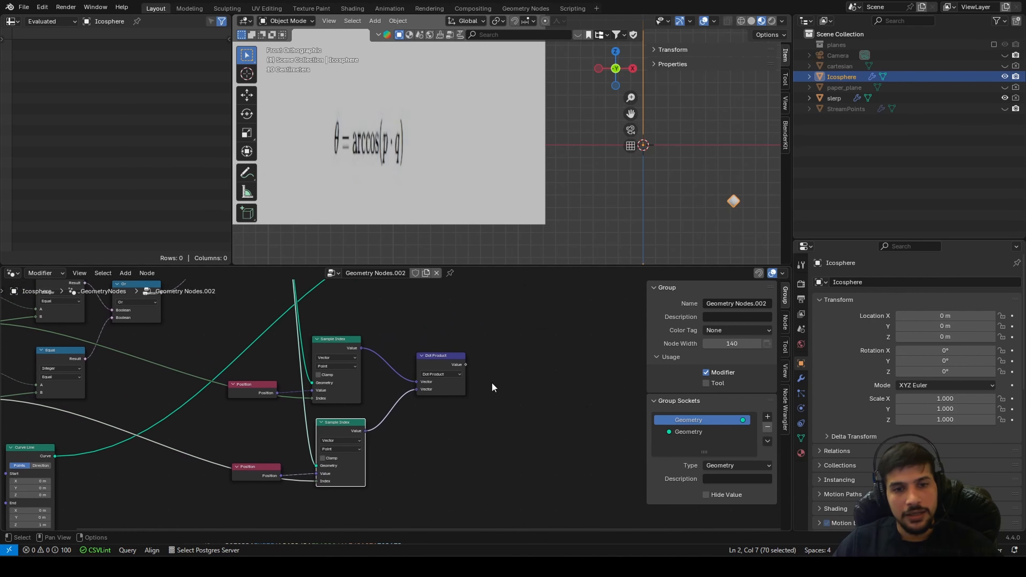
Add a Math node beside the Dot Product node
key(shift+a)
text(m)
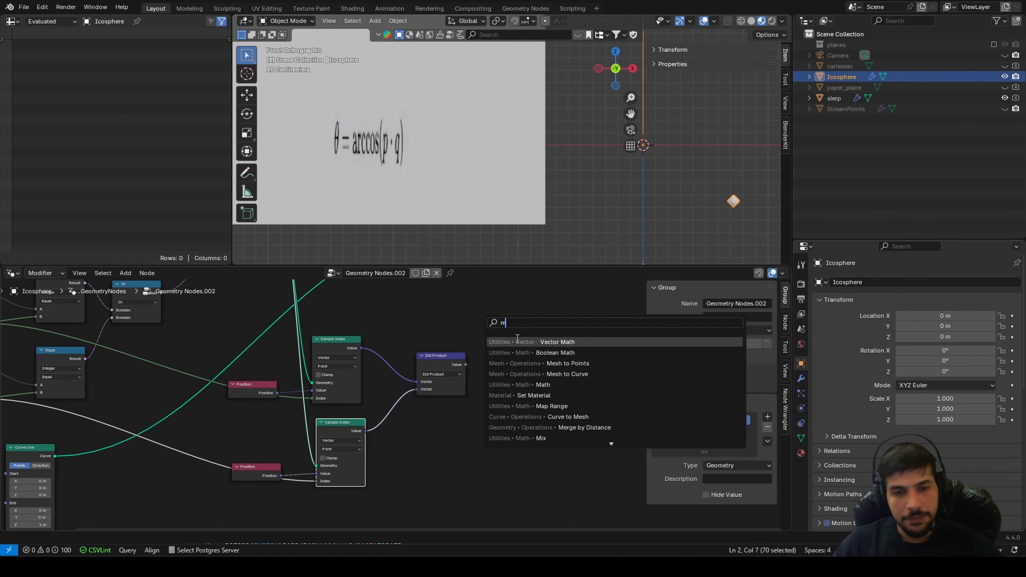
text(a)
click(543, 352)
click(500, 356)
scroll(532, 367, up, 2)
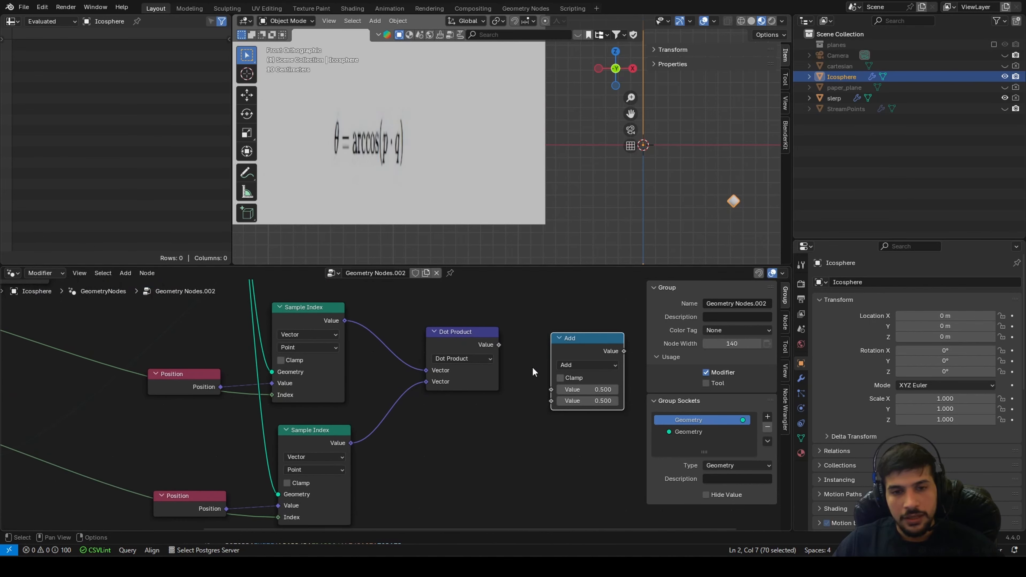
middle_drag(532, 367, 436, 364)
Set the Math node's operation to Arccosine and feed the Dot Product value into it
click(471, 363)
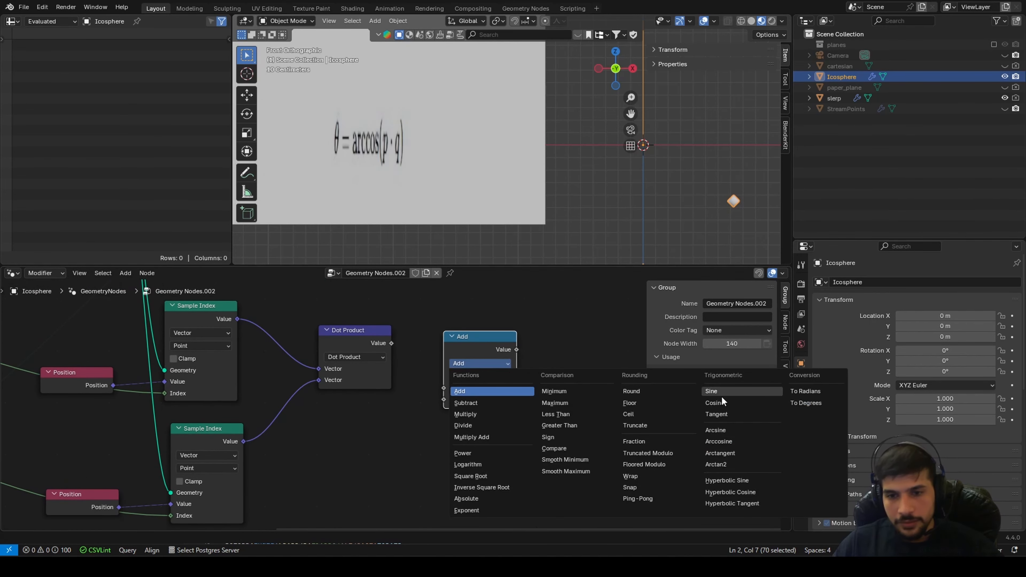
click(731, 440)
drag(391, 343, 448, 384)
scroll(397, 170, down, 4)
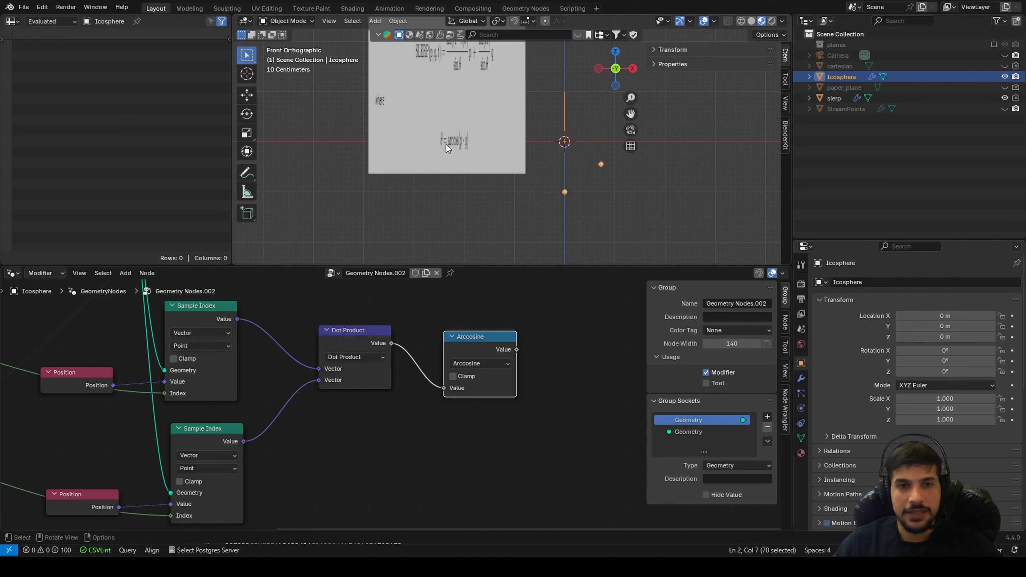
Move the Dot Product and Arccosine nodes closer together
drag(366, 328, 379, 336)
drag(469, 338, 447, 344)
scroll(446, 345, down, 5)
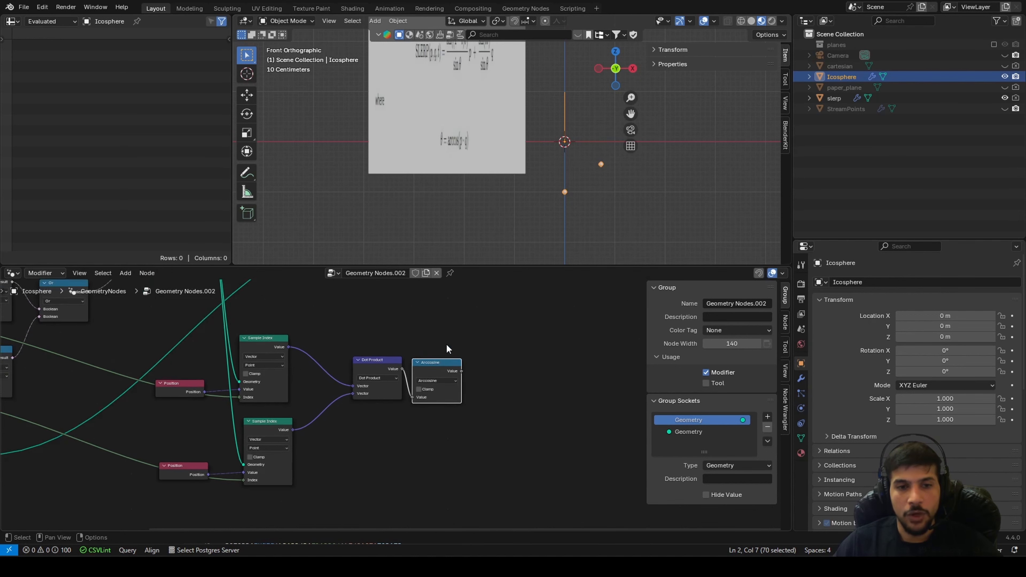
Duplicate the Arccosine node into the empty area below Join Geometry and set the copy's operation to Sine
scroll(447, 348, down, 1)
middle_drag(446, 349, 373, 386)
middle_drag(419, 437, 411, 497)
shift+middle_drag(491, 142, 506, 228)
scroll(373, 130, up, 6)
scroll(374, 130, down, 4)
scroll(405, 152, up, 2)
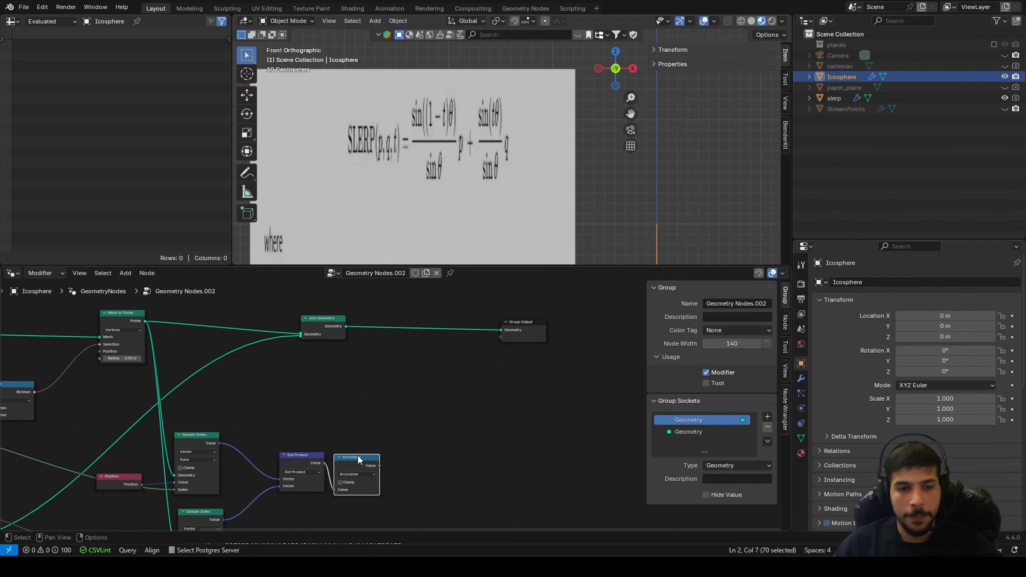
key(shift+d)
click(390, 375)
scroll(381, 357, up, 2)
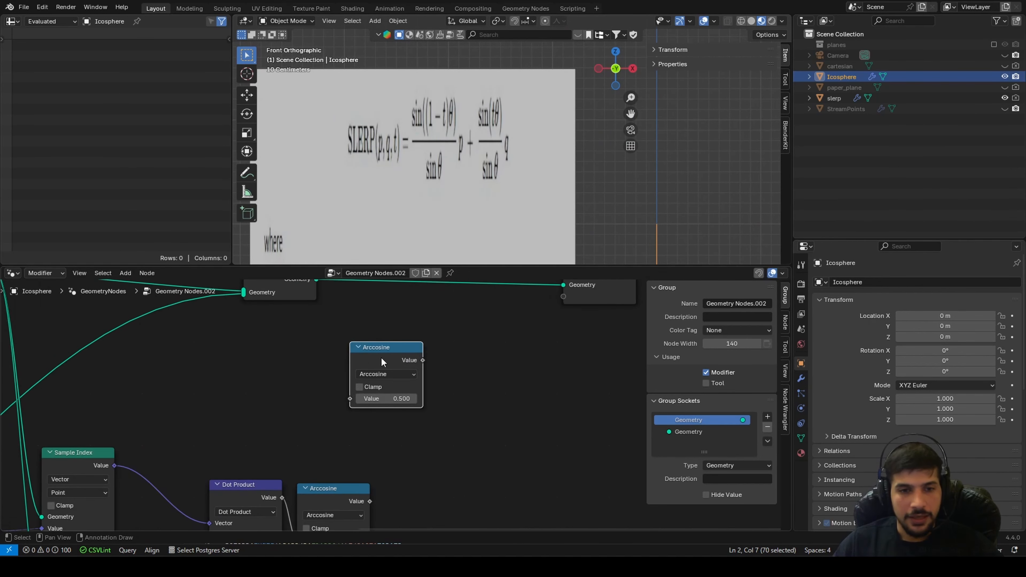
click(380, 375)
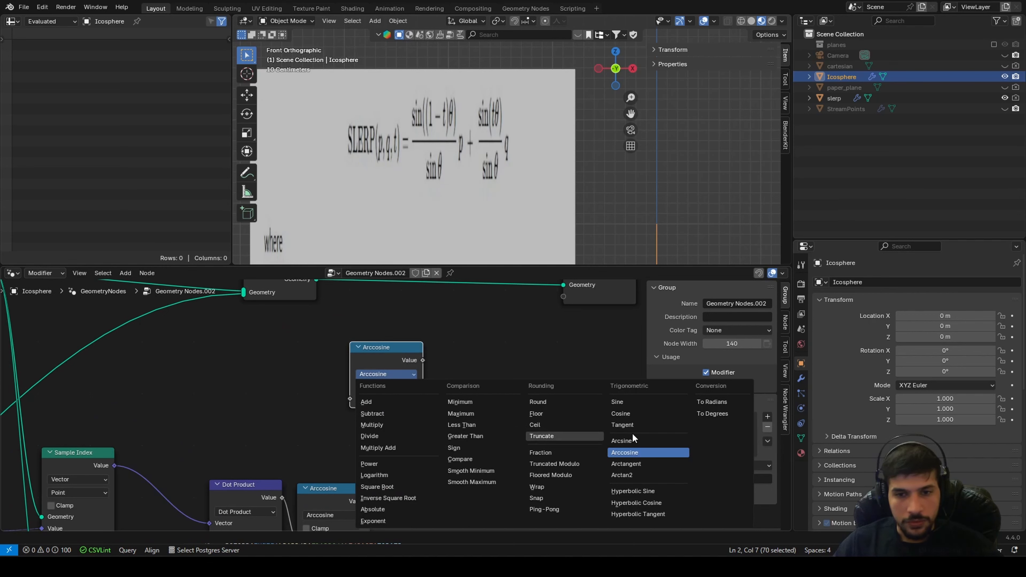
click(628, 401)
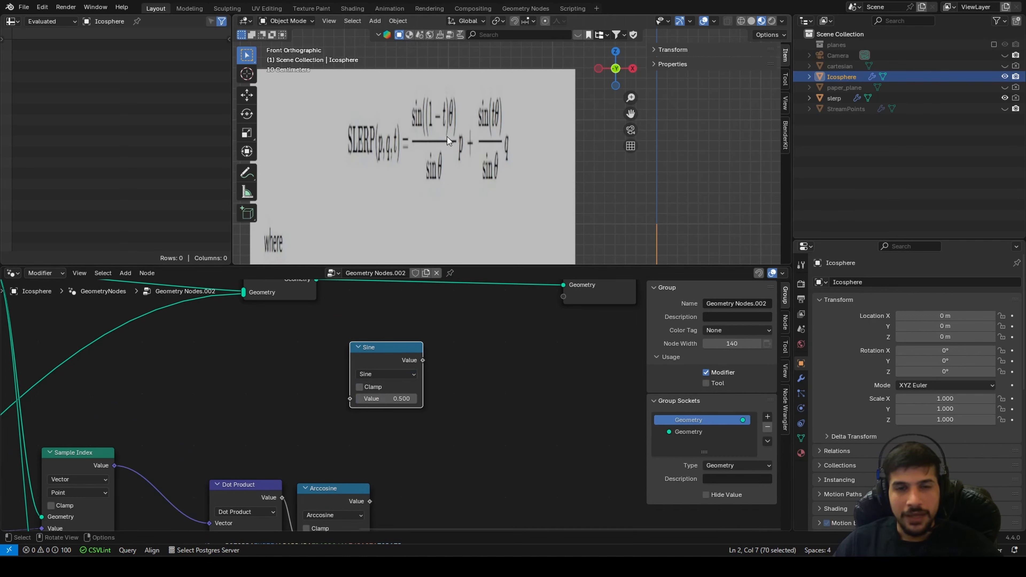
Examine the SLERP formula, its arccos equation and the two points around the origin in the 3D view
scroll(402, 170, down, 4)
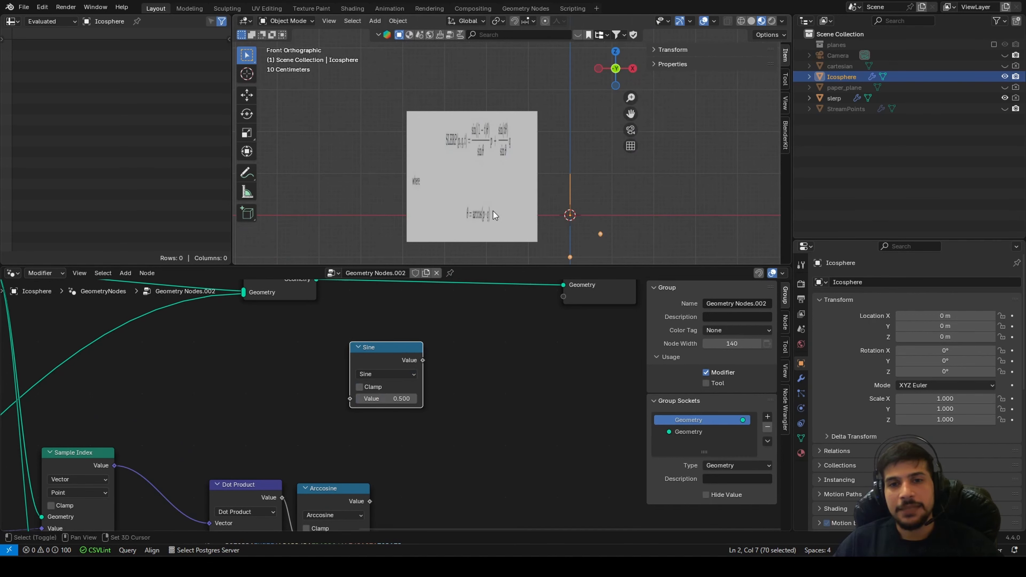
scroll(515, 146, up, 3)
scroll(515, 152, down, 1)
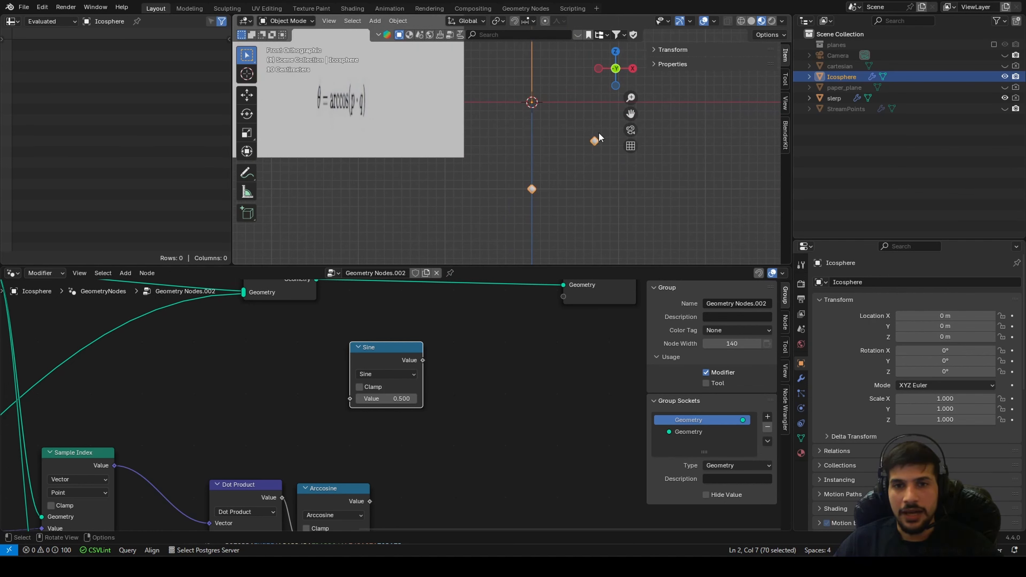
middle_drag(598, 142, 533, 166)
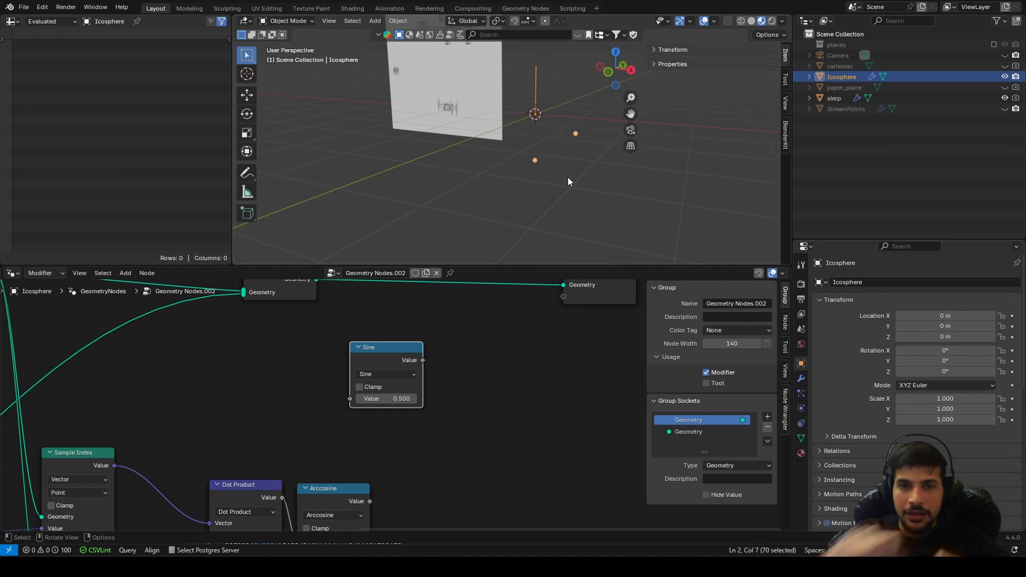
middle_drag(573, 173, 548, 162)
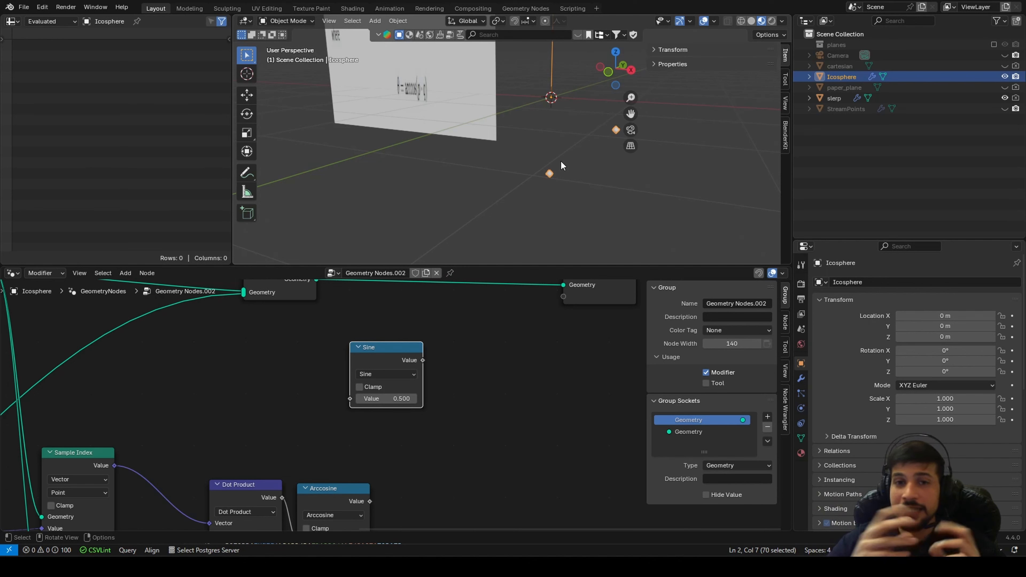
key(KP_1)
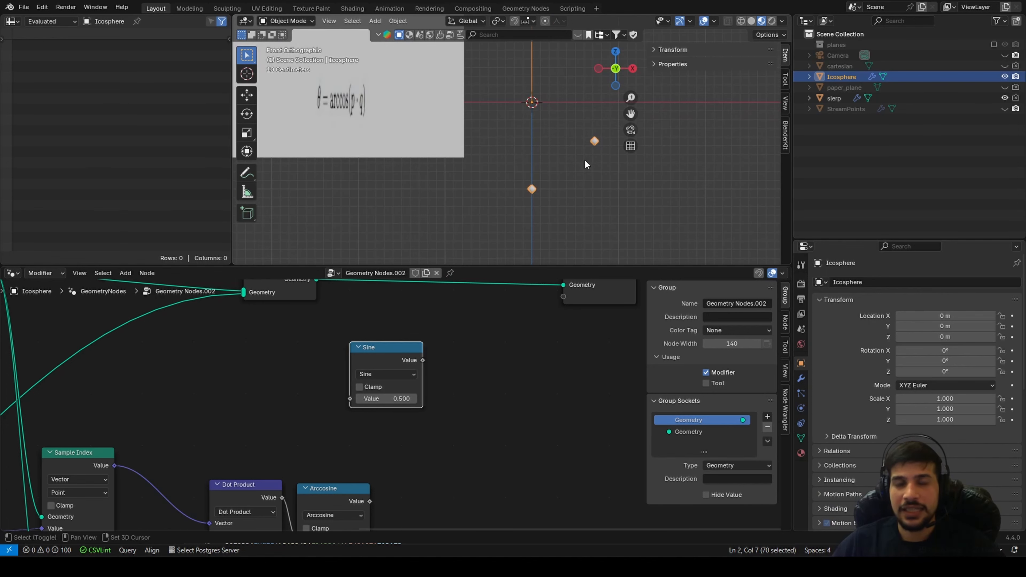
shift+middle_drag(587, 164, 594, 196)
shift+middle_drag(548, 108, 548, 129)
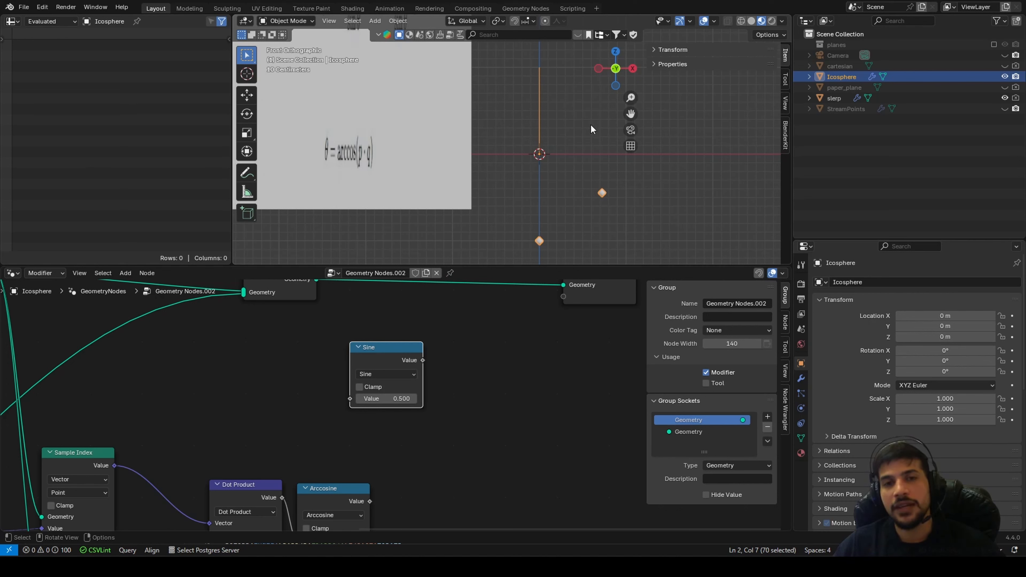
scroll(544, 75, down, 4)
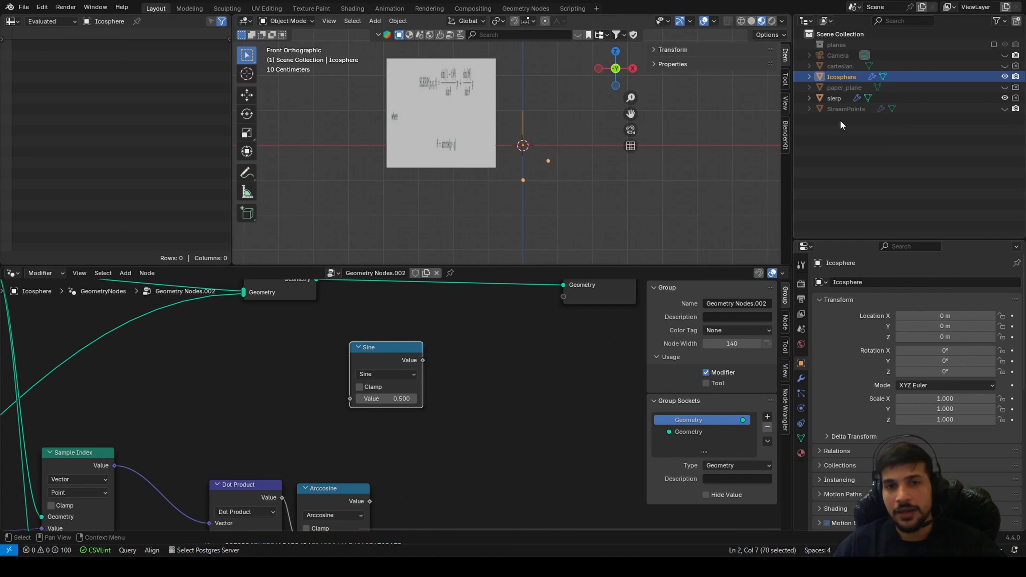
scroll(399, 424, down, 2)
scroll(426, 130, up, 3)
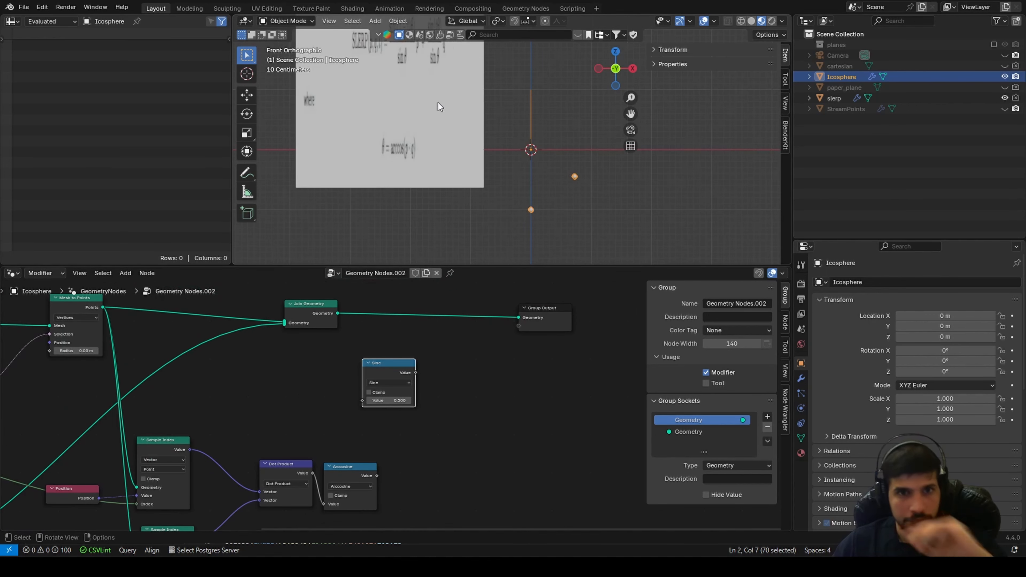
shift+middle_drag(471, 119, 528, 195)
scroll(446, 106, up, 3)
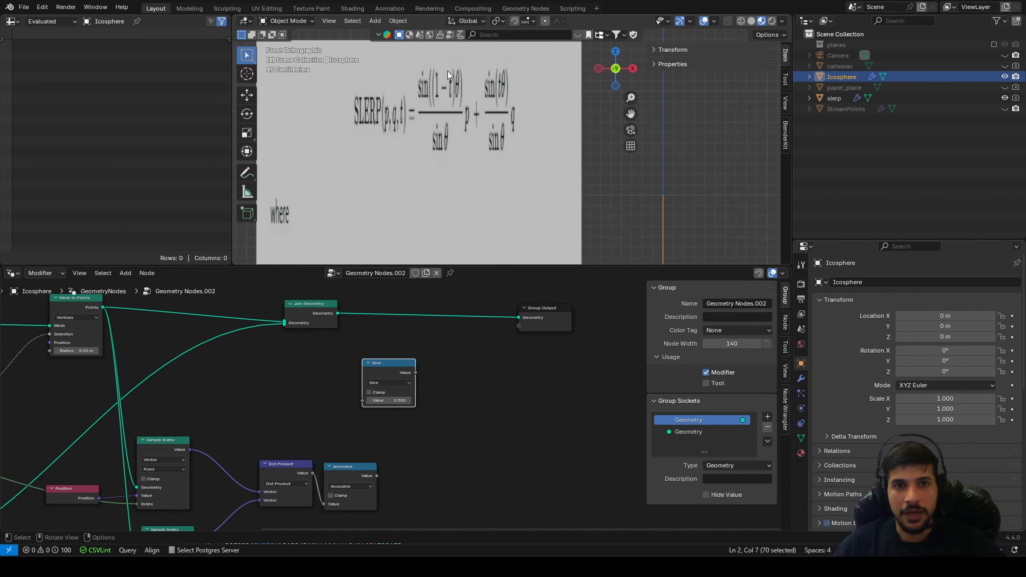
Add a Spline Parameter node below the Dot Product node
key(shift+a)
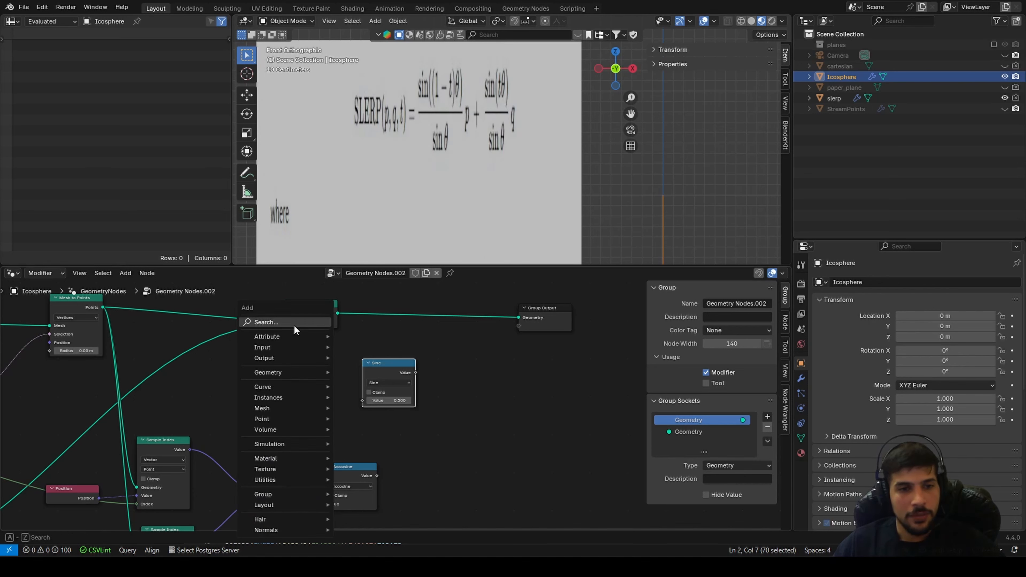
click(280, 318)
text(cu)
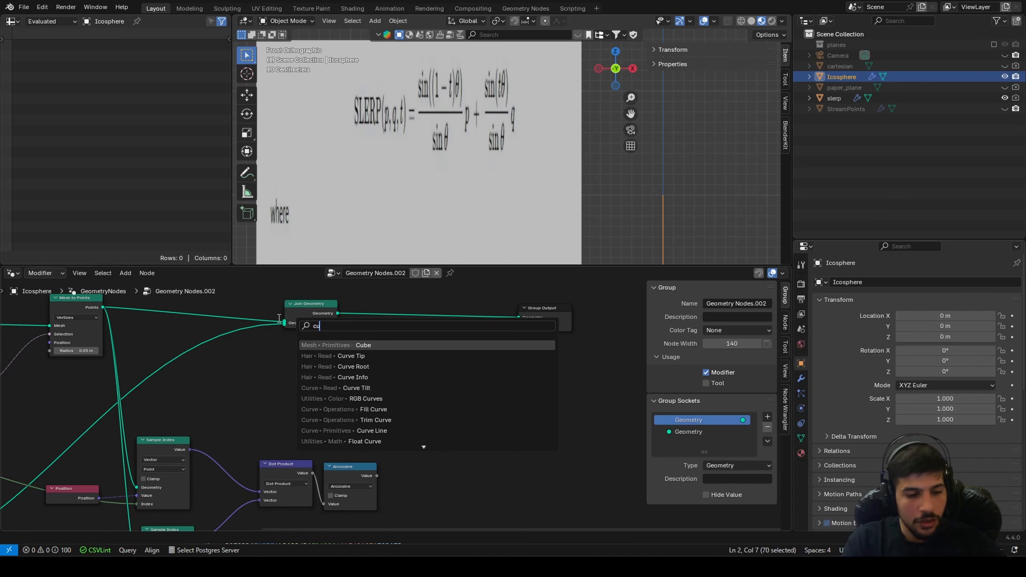
key(BackSpace)
key(BackSpace)
text(spli)
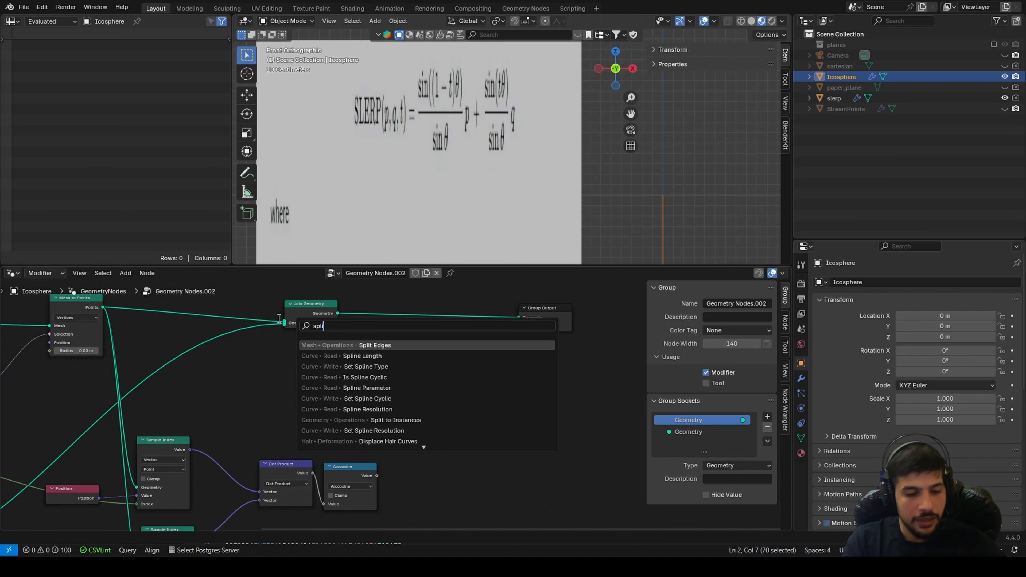
text(ne o)
key(BackSpace)
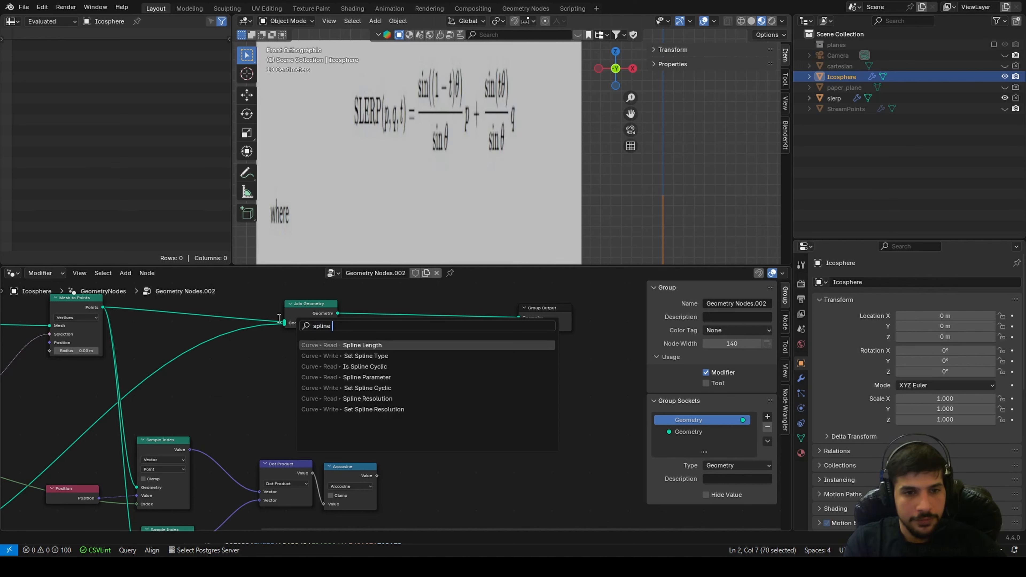
text(pa)
key(Return)
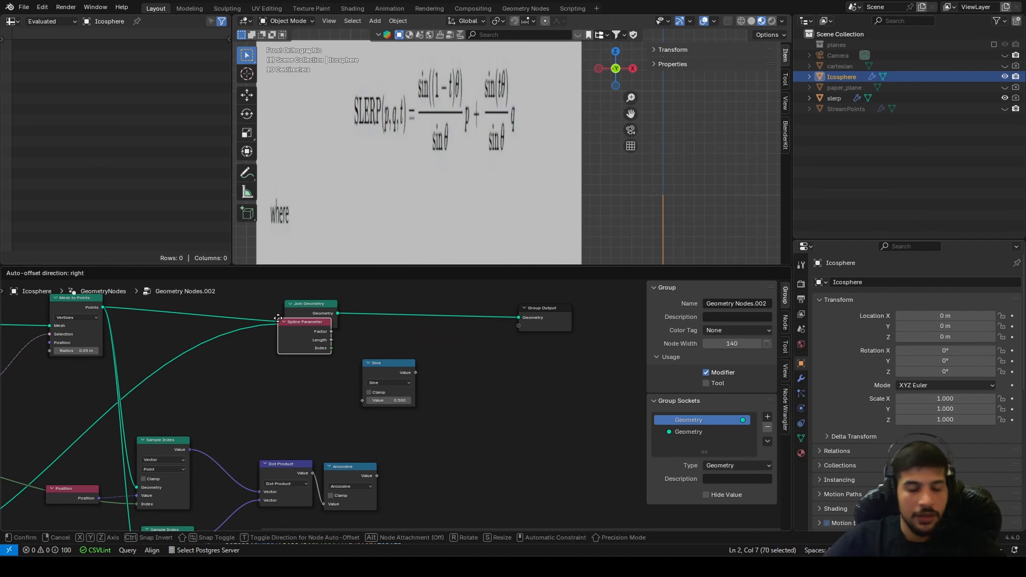
scroll(283, 418, down, 2)
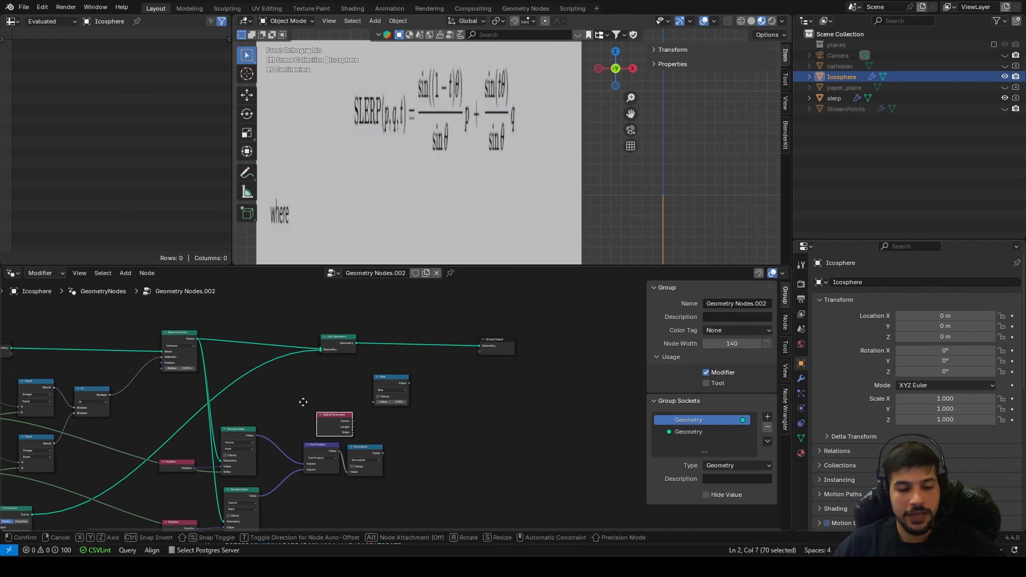
click(290, 475)
Move the Spline Parameter node above the Dot Product node
scroll(377, 404, up, 4)
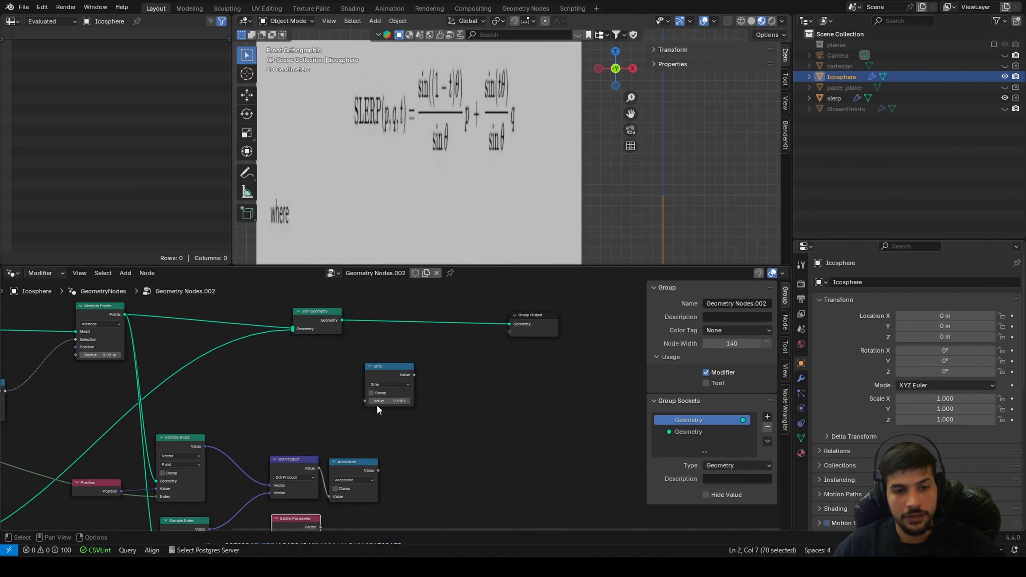
middle_drag(368, 464, 373, 396)
scroll(315, 383, up, 2)
scroll(313, 383, down, 3)
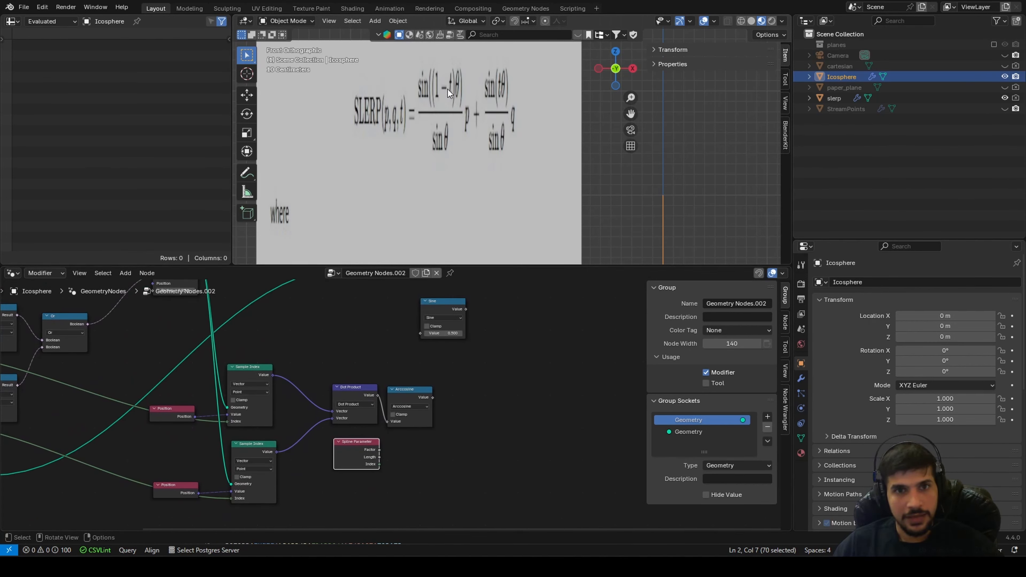
drag(348, 443, 354, 322)
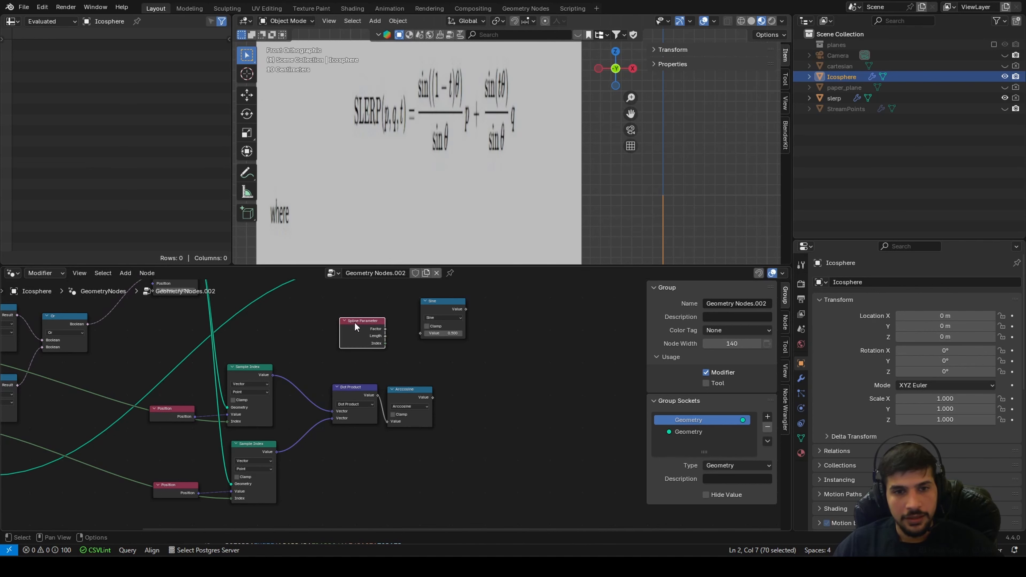
Move the Sine node aside, duplicate it next to Spline Parameter, and set the copy's operation to Subtract
drag(443, 309, 539, 331)
key(shift+d)
click(445, 319)
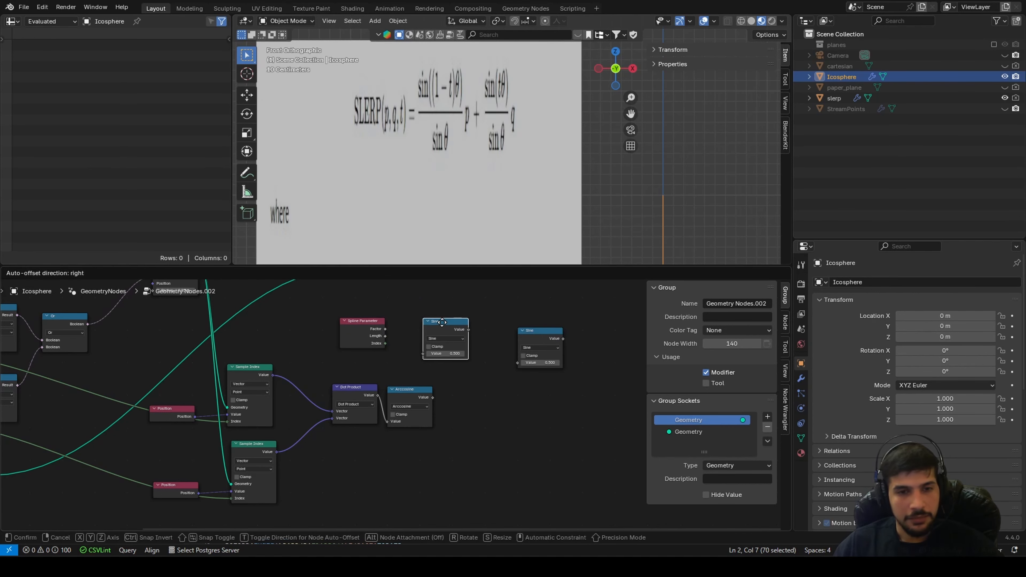
scroll(444, 319, up, 2)
click(456, 303)
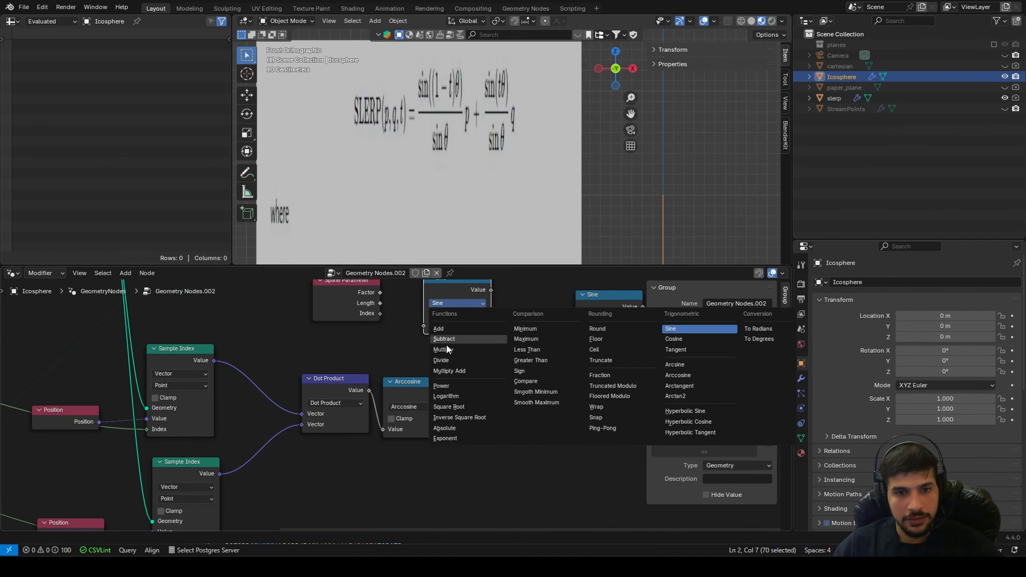
click(455, 339)
Set the Subtract node's first value to 1 and connect the Spline Parameter's Factor to its second value
middle_drag(431, 319, 446, 376)
scroll(402, 400, up, 2)
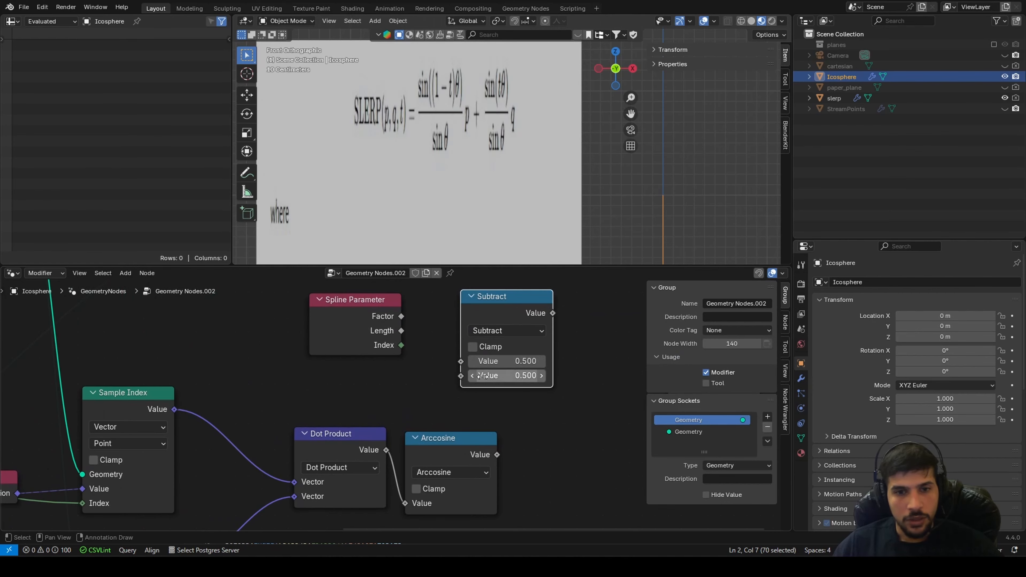
click(506, 361)
text(1)
key(Return)
drag(401, 316, 460, 376)
scroll(459, 379, down, 2)
middle_drag(525, 340, 424, 322)
drag(409, 321, 461, 356)
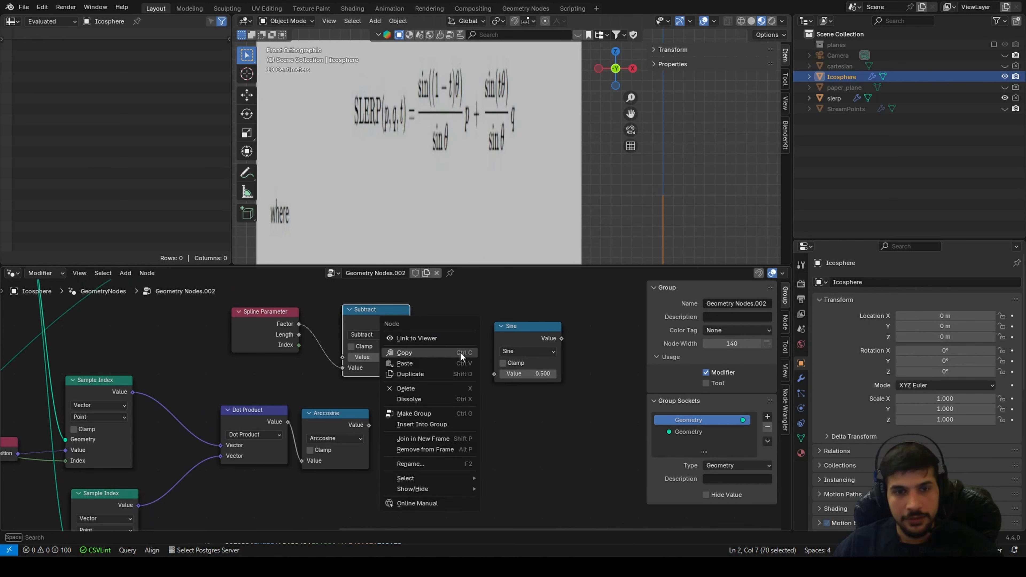
click(402, 338)
click(500, 291)
key(ctrl+z)
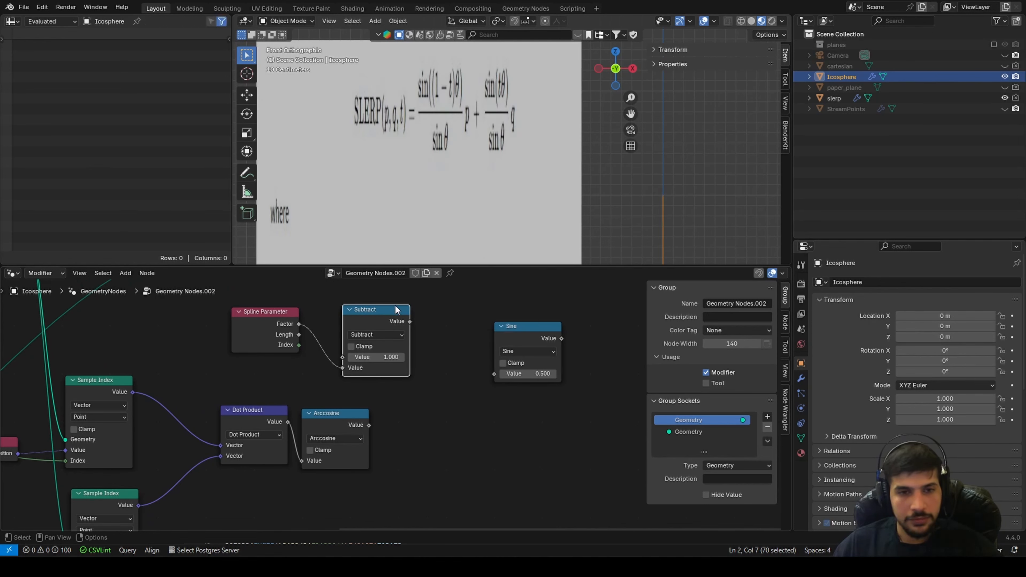
Duplicate the Subtract node, set the copy to Multiply, and connect the Subtract result and Arccosine value to its inputs
key(shift+d)
click(462, 311)
click(463, 337)
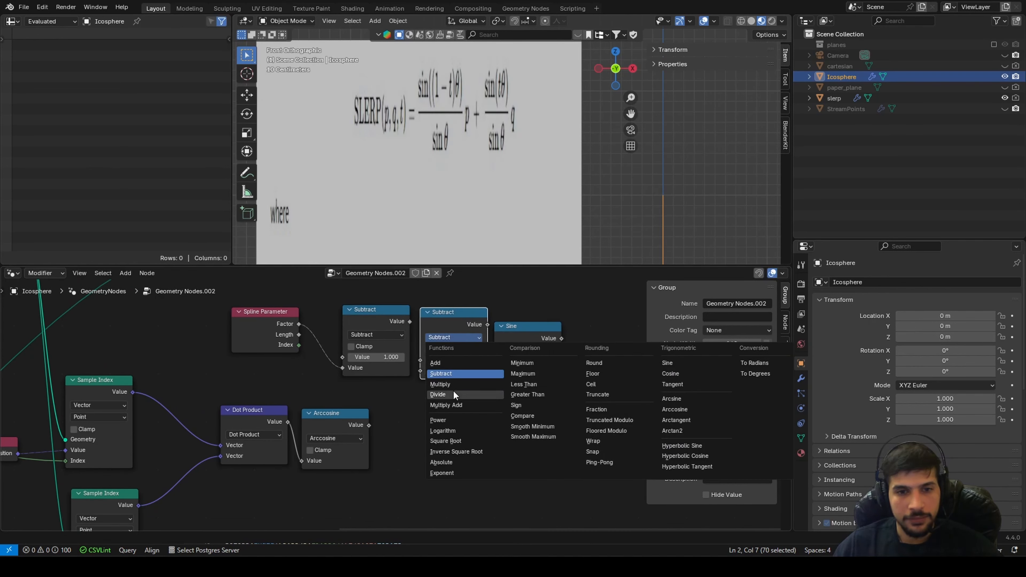
click(445, 384)
drag(410, 321, 372, 368)
drag(369, 425, 420, 370)
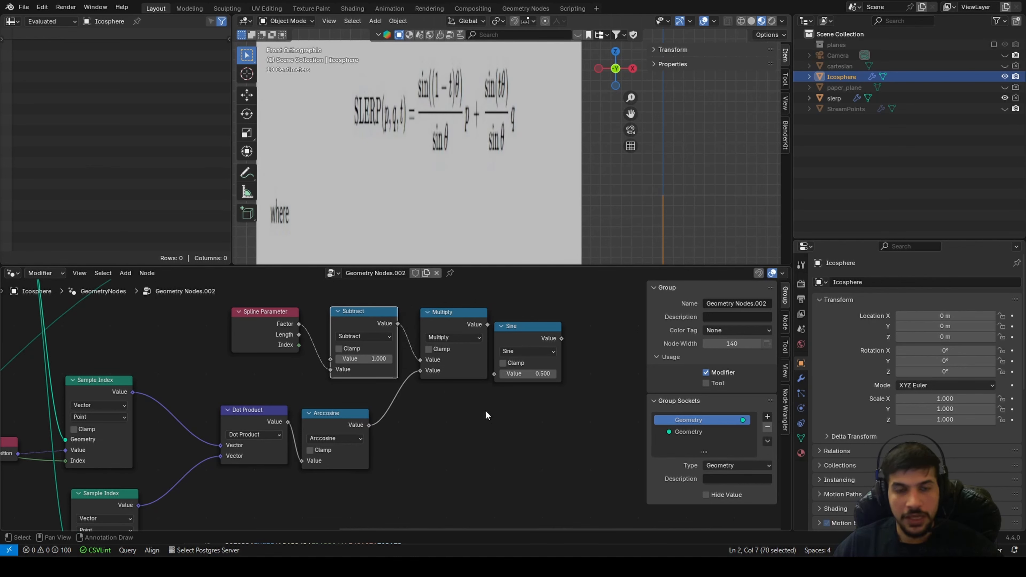
Connect the Multiply output to the Sine node's value and space the Sine node away from Multiply
scroll(489, 363, up, 2)
drag(466, 331, 474, 392)
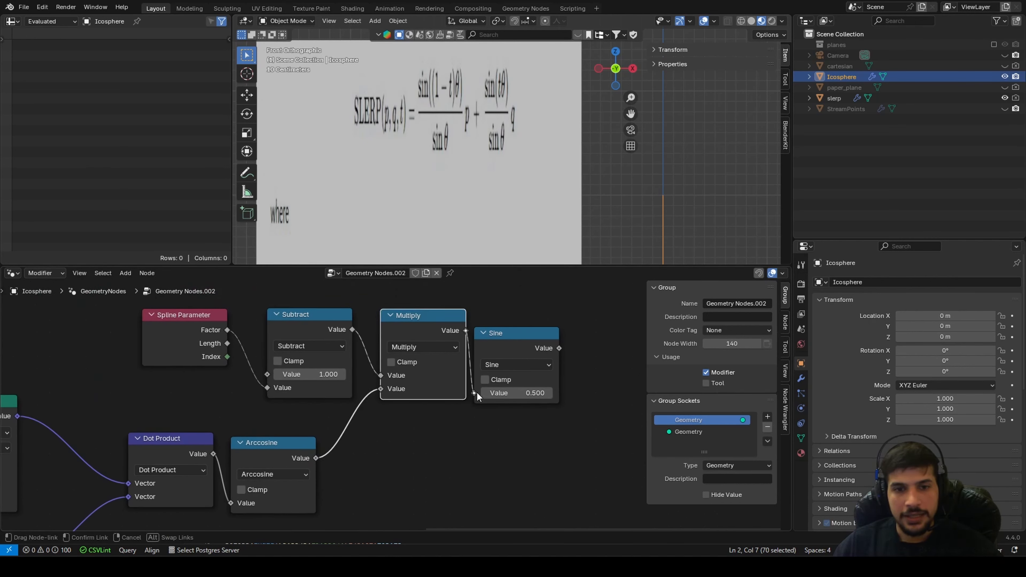
drag(513, 344, 559, 341)
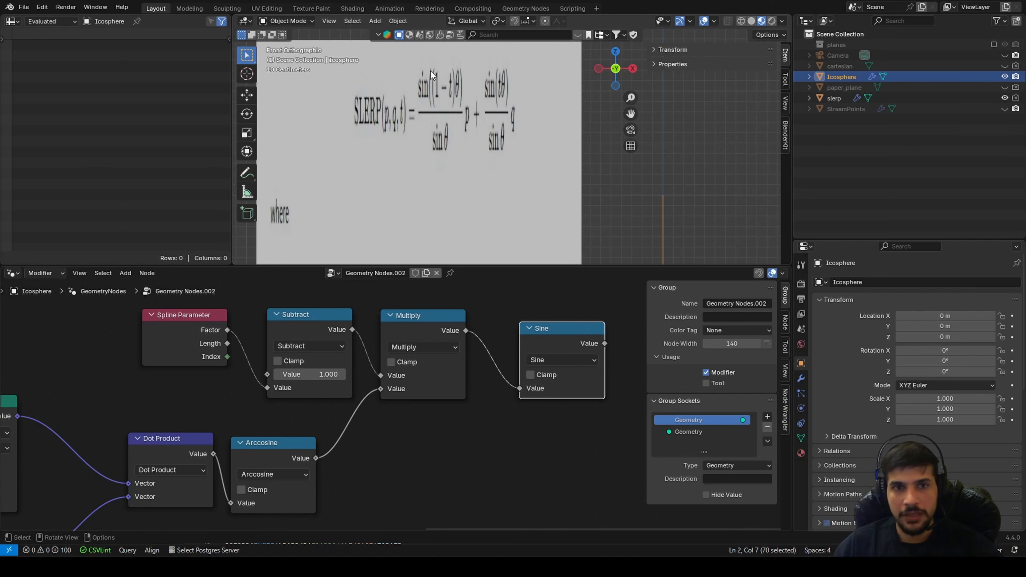
scroll(8, 438, down, 2)
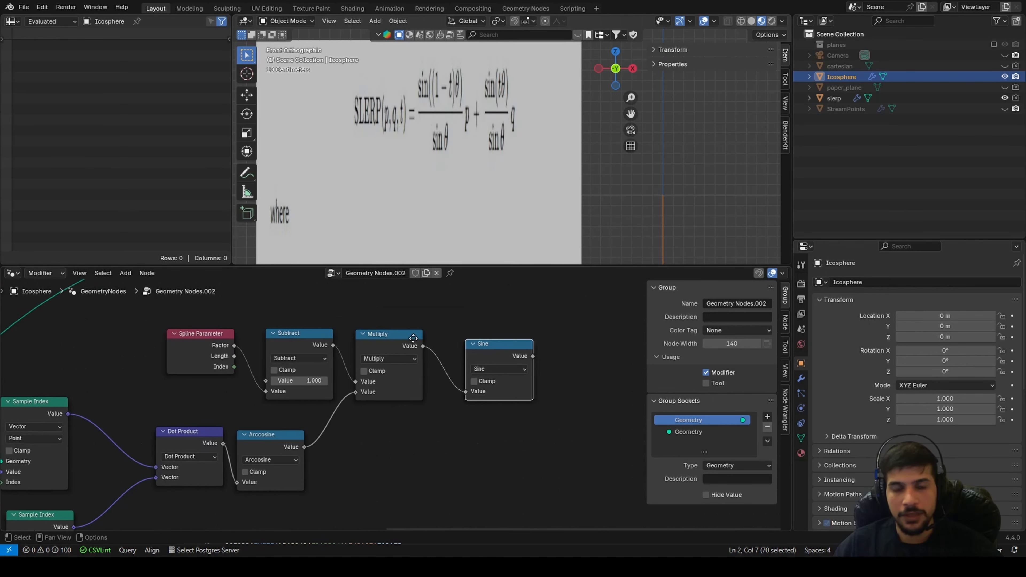
key(g)
click(530, 339)
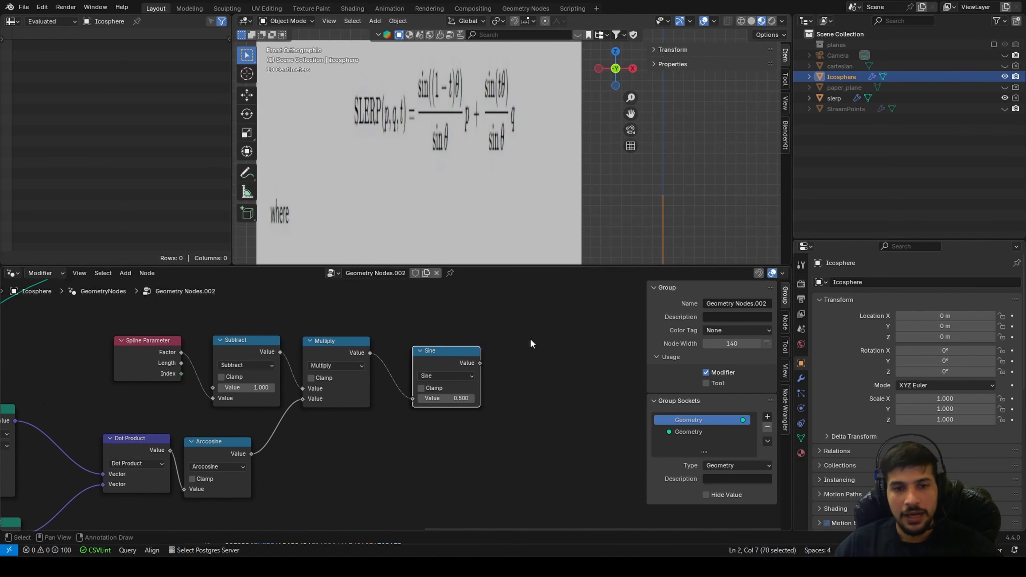
Duplicate the Dot Product node beyond the Sine node and delete the unconnected spare Sine node
click(136, 442)
key(shift+d)
click(610, 400)
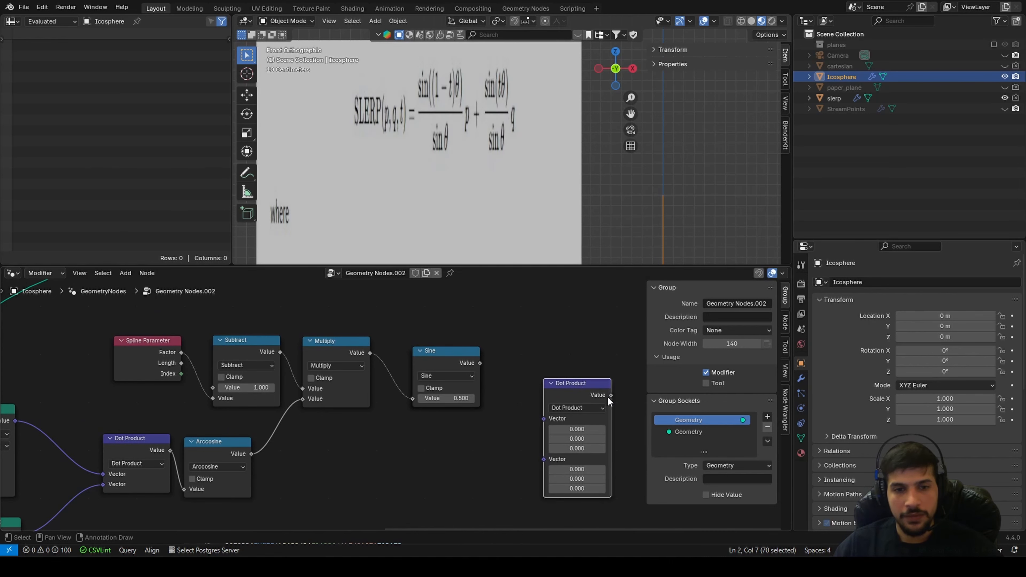
drag(456, 352, 538, 303)
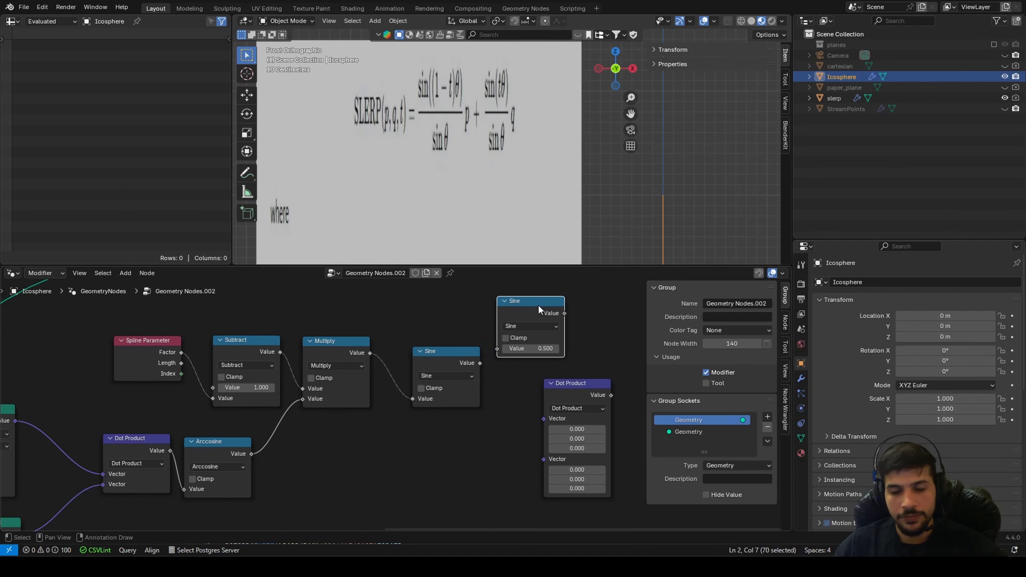
key(x)
Set the copied Dot Product node to Multiply, feed it the Sine output and upper Sample Index value, and move it upward
drag(458, 356, 564, 344)
click(579, 408)
click(580, 274)
scroll(444, 380, down, 3)
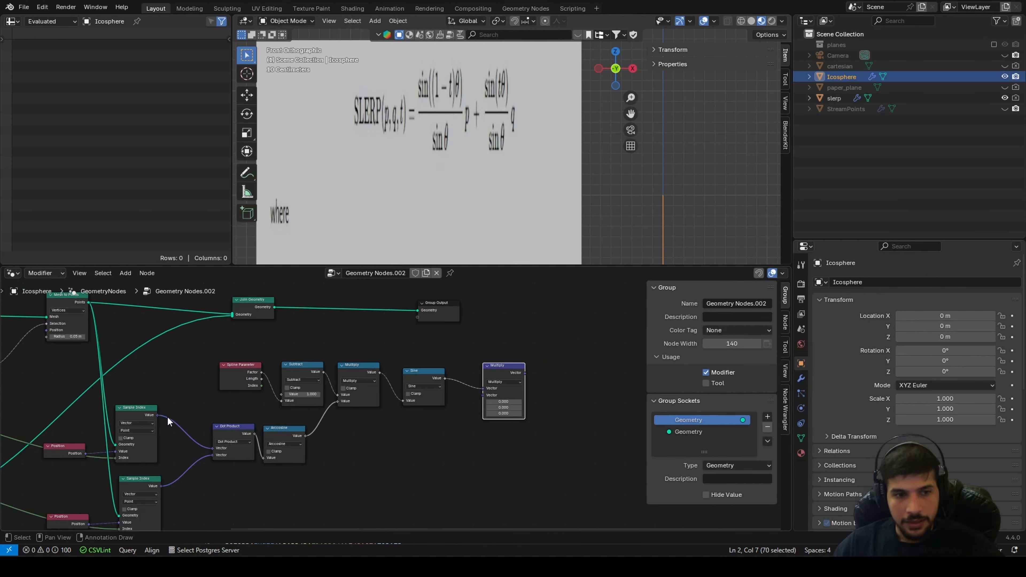
drag(158, 415, 487, 404)
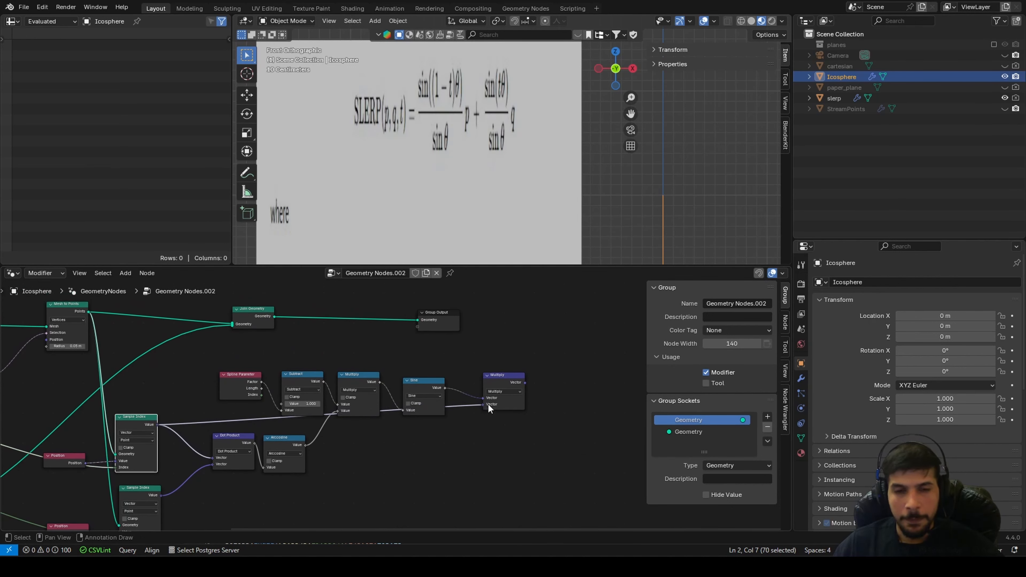
scroll(487, 405, up, 2)
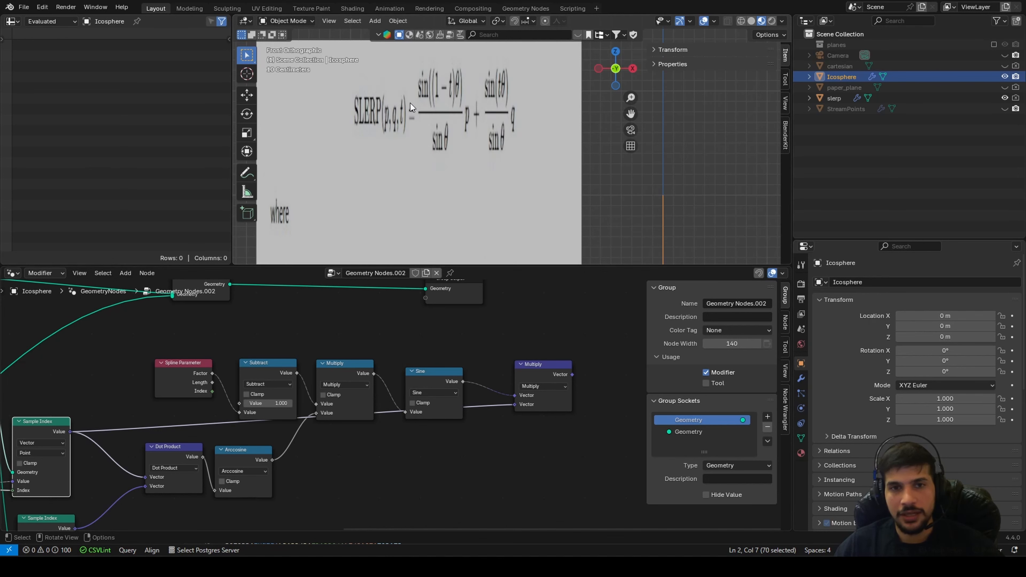
scroll(442, 355, down, 1)
drag(471, 367, 482, 338)
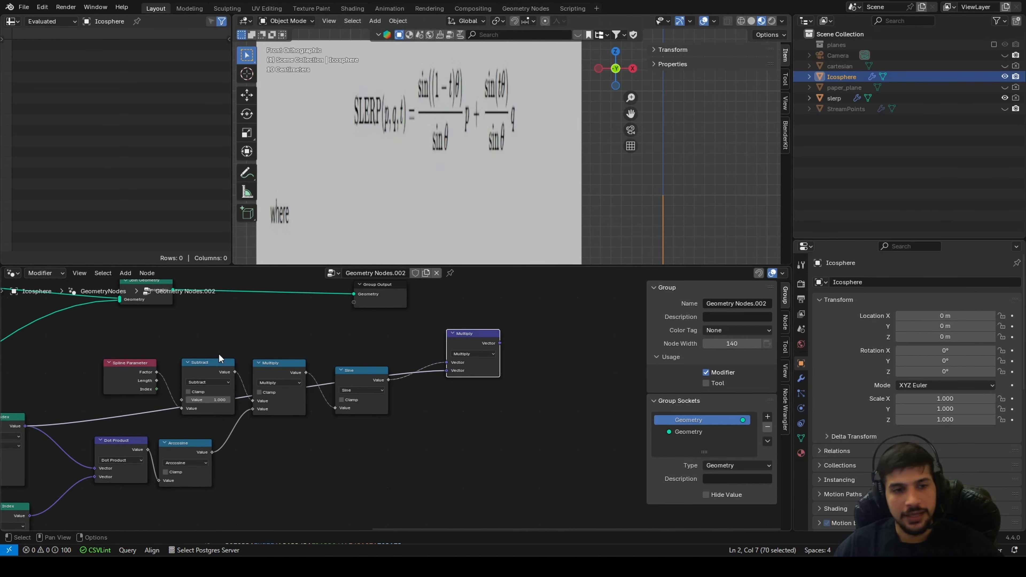
Duplicate the math Multiply node below the Sine node and connect the Spline Parameter's Factor and the Arccosine value to it
middle_drag(260, 374, 415, 361)
scroll(428, 361, up, 2)
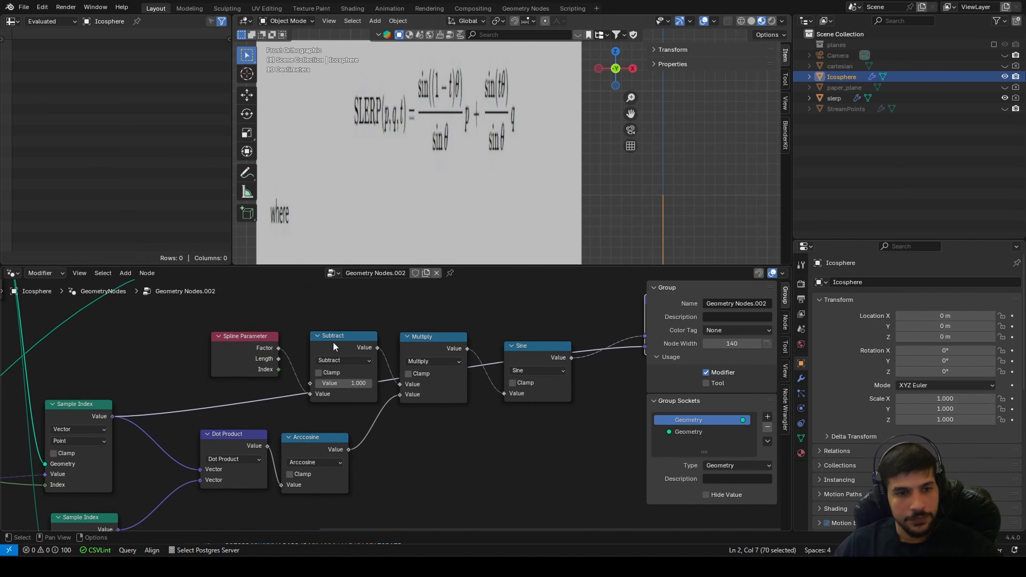
scroll(413, 429, down, 1)
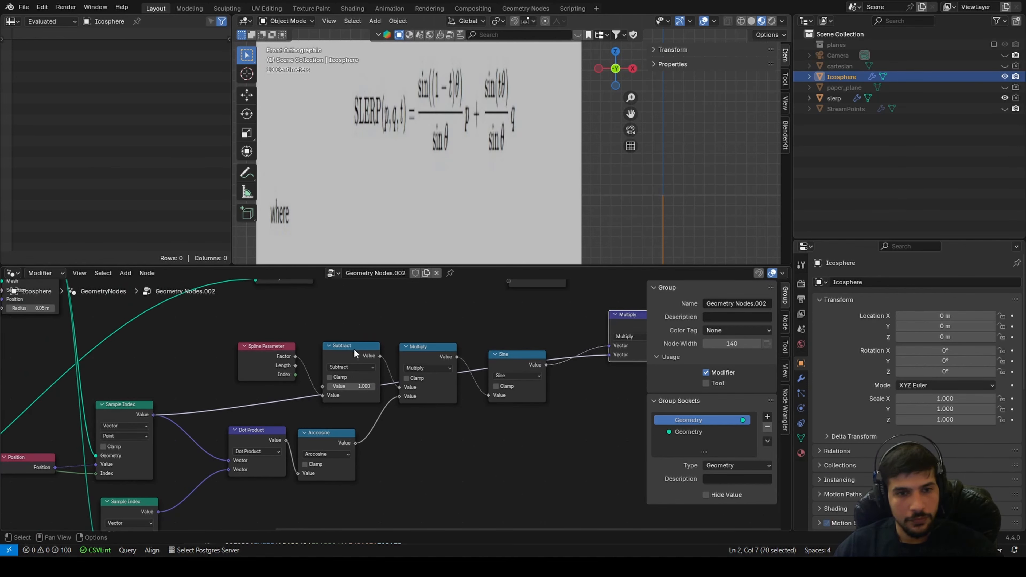
click(452, 356)
key(shift+d)
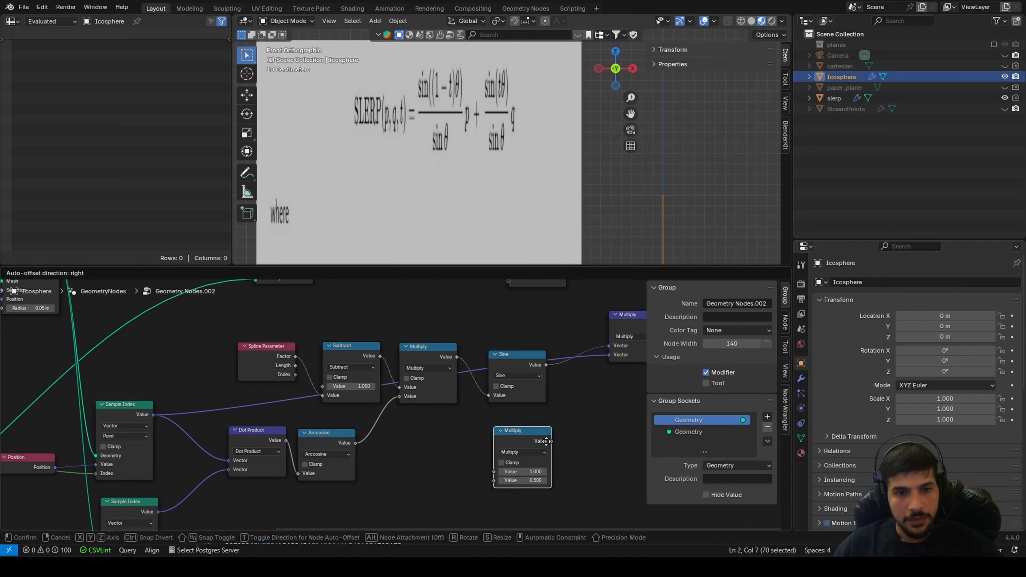
click(546, 442)
drag(295, 356, 493, 472)
middle_drag(355, 444, 320, 406)
drag(320, 404, 462, 443)
scroll(519, 432, up, 2)
middle_drag(508, 430, 346, 433)
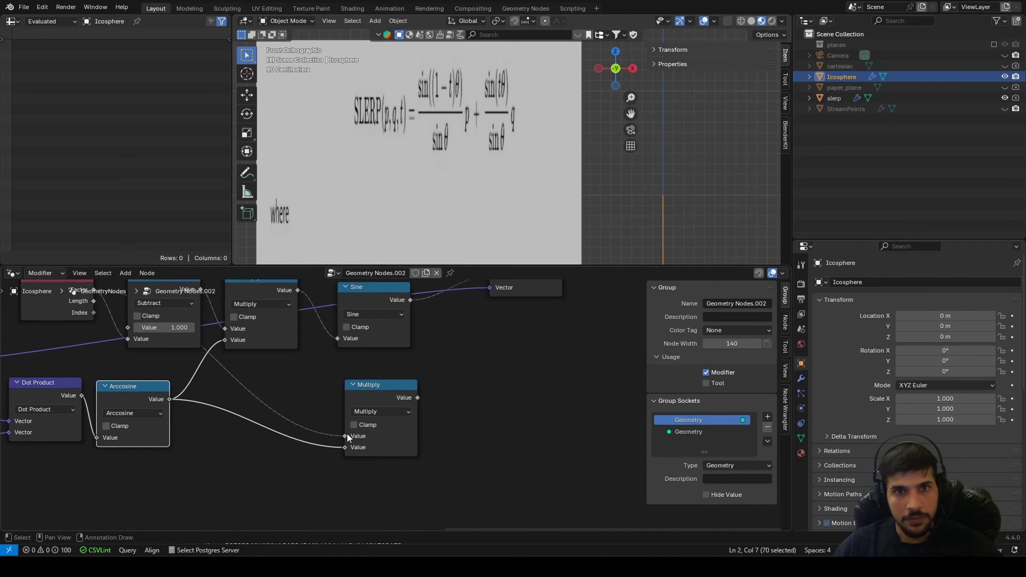
Duplicate the Sine node beside the lower Multiply node and connect that Multiply's output to it
key(shift+d)
click(505, 386)
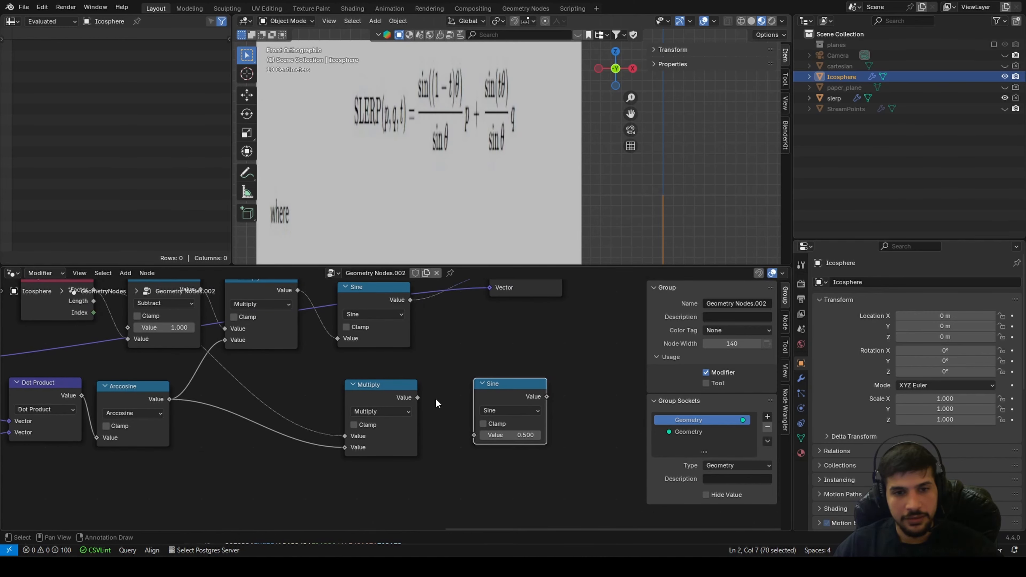
drag(417, 397, 477, 430)
Duplicate the vector Multiply node beside the lower Sine node and connect the lower Sine output and lower Sample Index value to it
scroll(489, 405, down, 1)
middle_drag(493, 399, 398, 438)
click(397, 325)
key(shift+d)
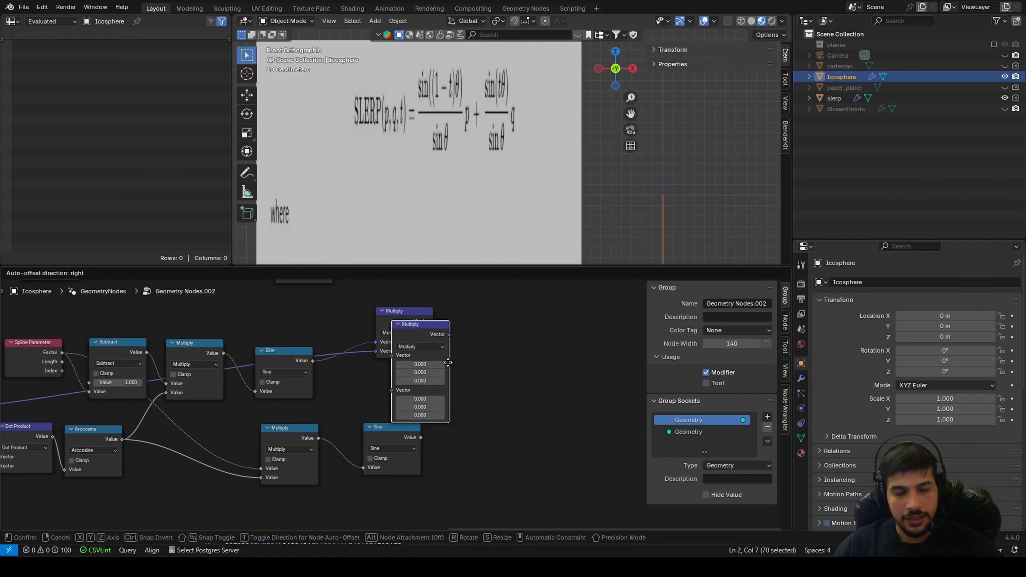
click(473, 420)
click(396, 434)
drag(420, 437, 451, 439)
scroll(293, 445, down, 1)
drag(87, 483, 434, 428)
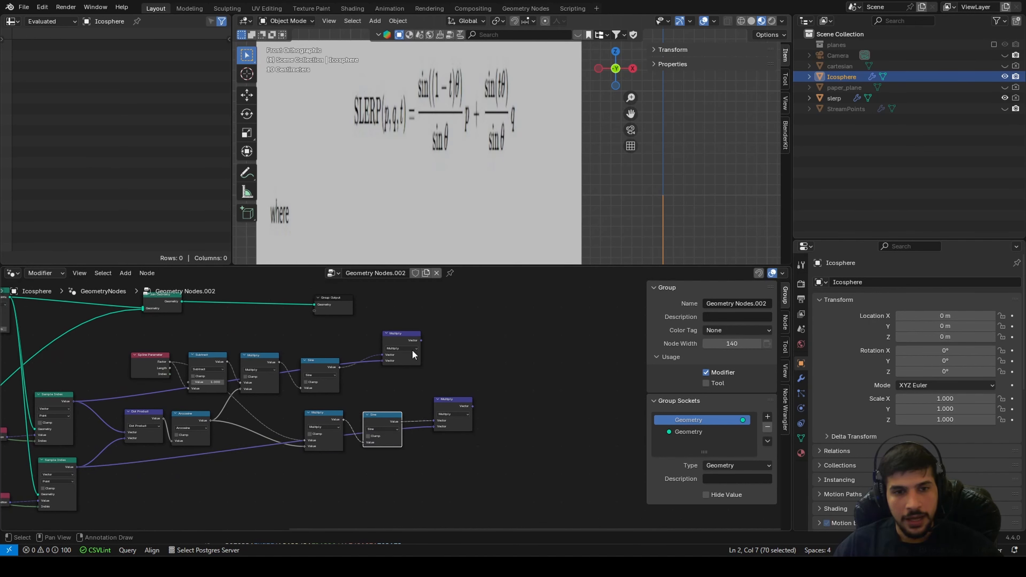
Duplicate the upper vector Multiply node beyond both branches, and move the lower Sine and vector Multiply nodes closer together
click(401, 334)
key(shift+d)
click(506, 354)
scroll(492, 379, up, 2)
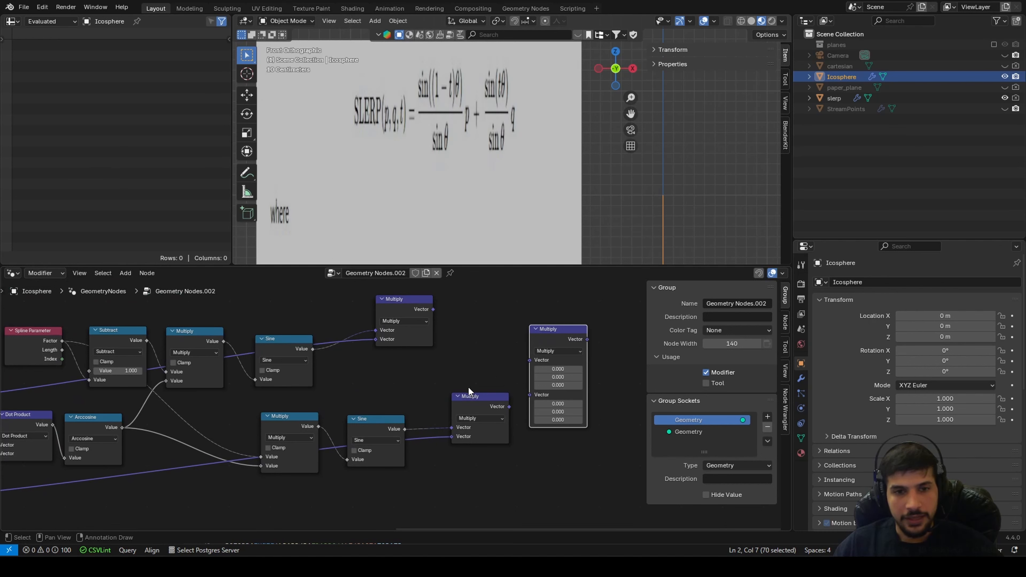
right_click(476, 392)
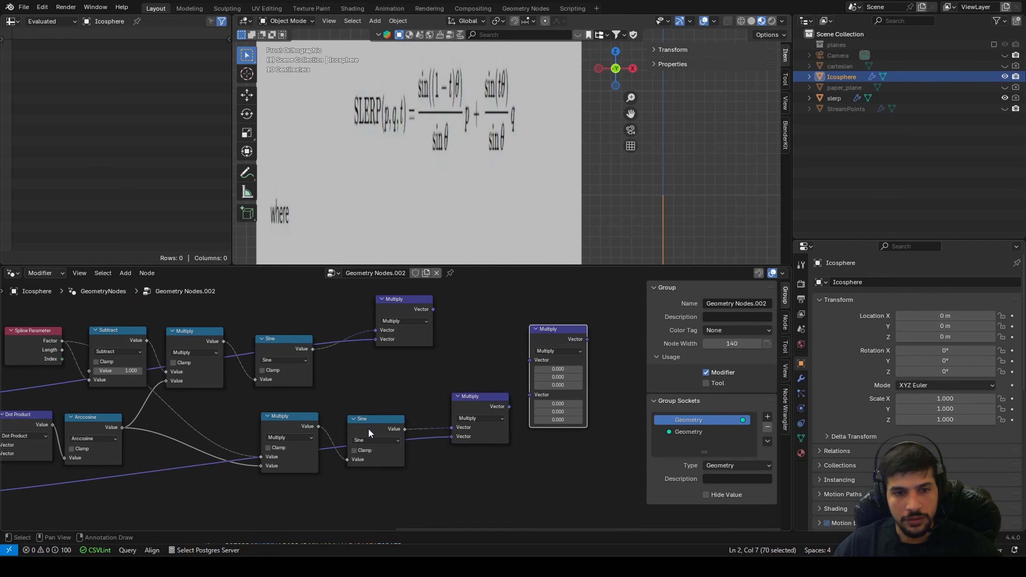
drag(368, 429, 350, 396)
drag(462, 407, 433, 414)
Connect both vector Multiply outputs to the new copy and set its operation to Add
drag(433, 310, 525, 360)
drag(481, 414, 530, 369)
click(560, 351)
click(554, 373)
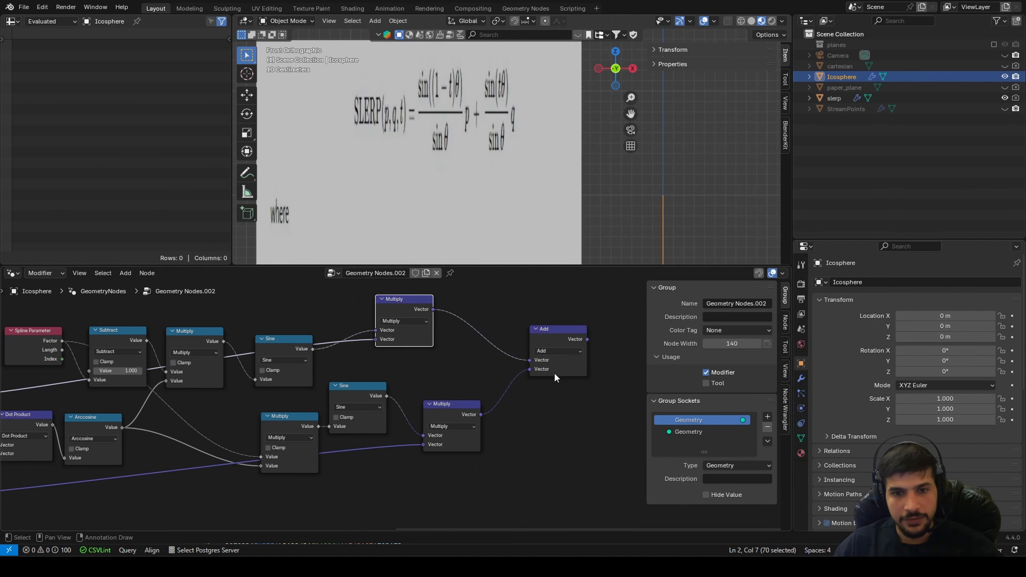
Duplicate the Add node, set the copy to Divide, and connect the Add result to its first vector
scroll(509, 370, down, 2)
click(512, 353)
key(shift+d)
click(586, 358)
scroll(430, 330, up, 3)
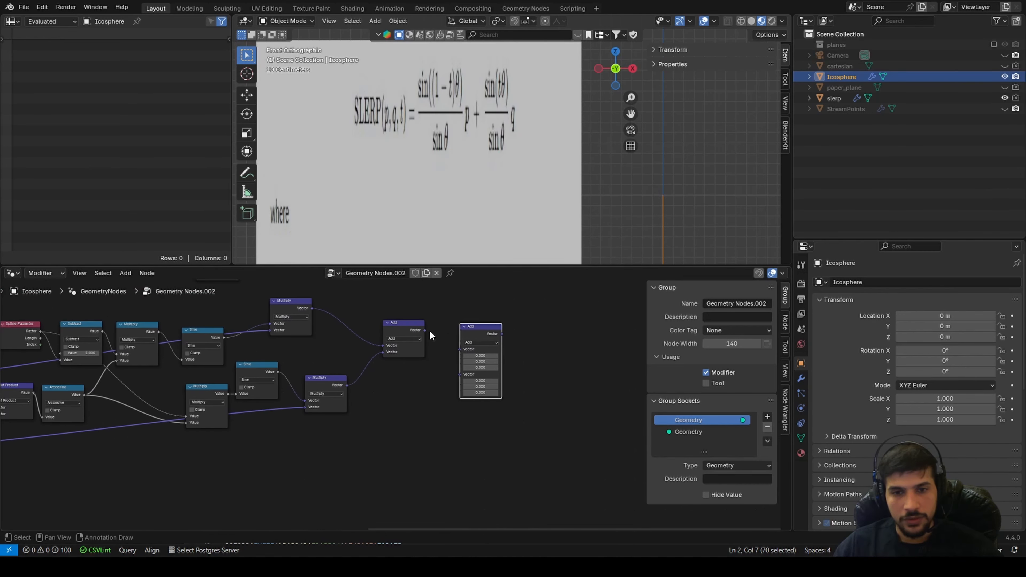
click(488, 292)
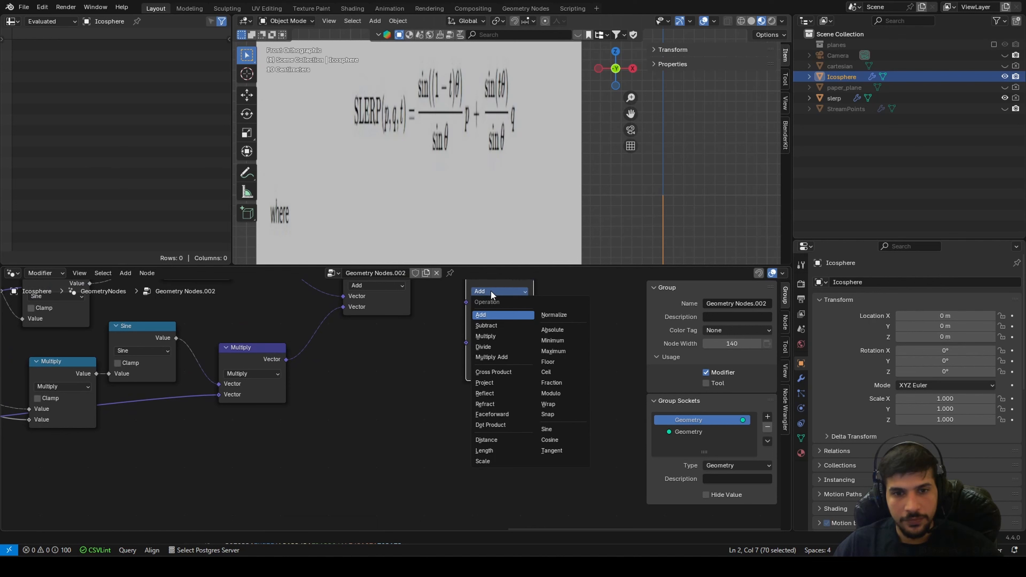
click(491, 345)
middle_drag(410, 271, 417, 326)
drag(418, 327, 471, 357)
Duplicate a Sine node below the network, feed it the Arccosine value, and connect its output to Divide's second vector
scroll(338, 403, down, 3)
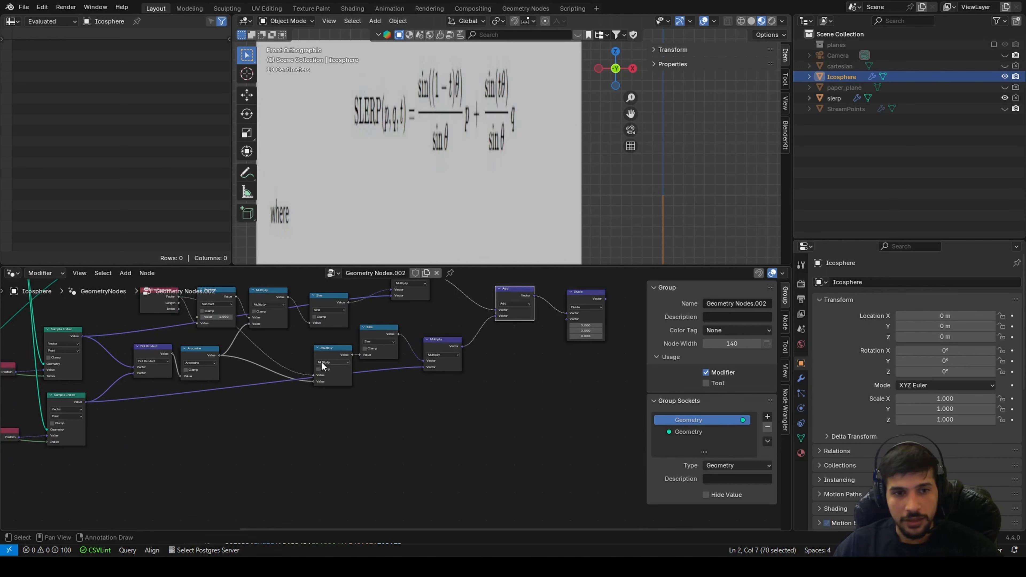
scroll(328, 354, up, 3)
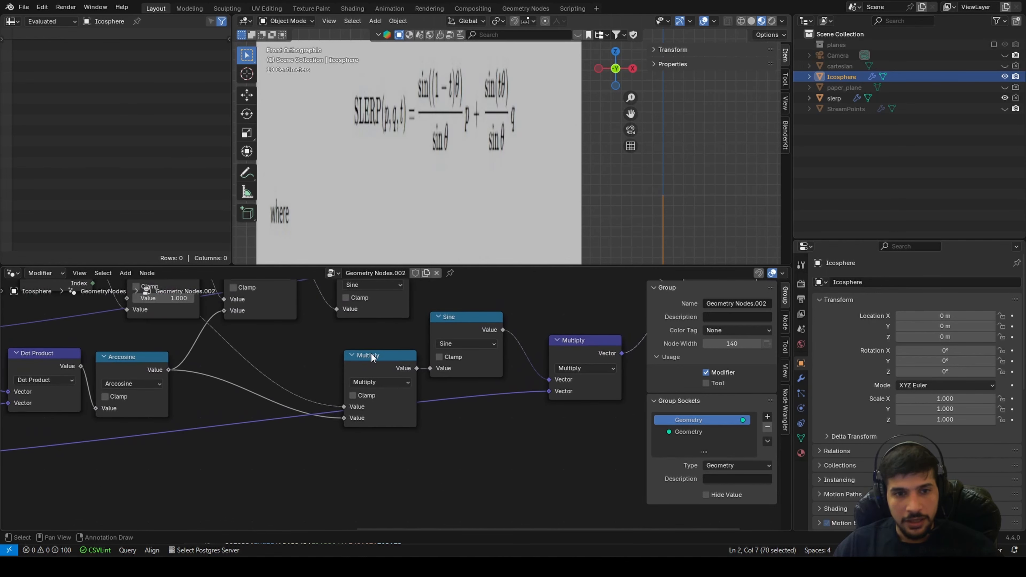
middle_drag(372, 357, 385, 384)
key(shift+d)
click(443, 490)
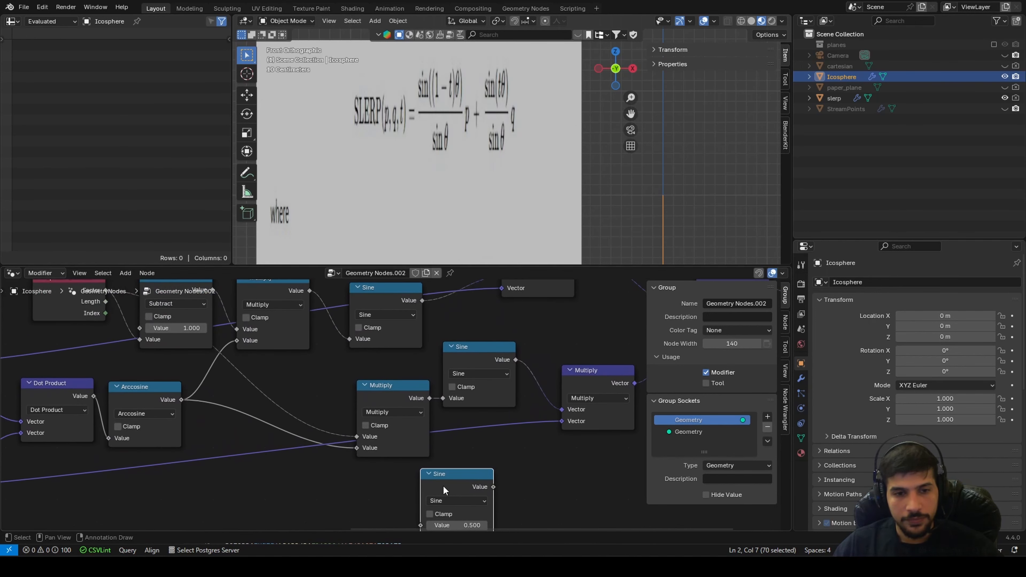
drag(181, 400, 420, 512)
scroll(425, 464, down, 3)
middle_drag(425, 464, 396, 459)
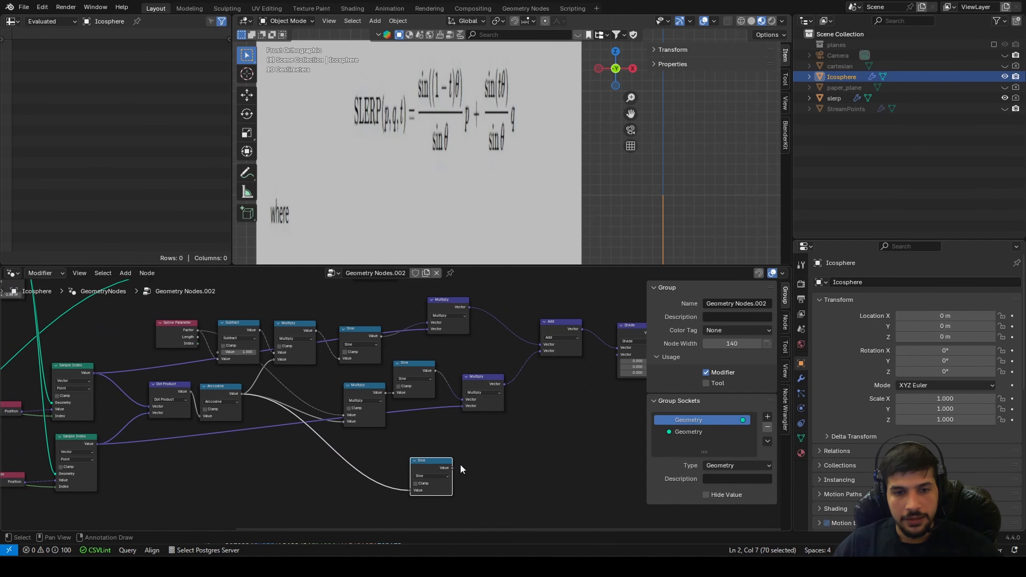
drag(422, 444, 618, 355)
middle_drag(580, 376, 419, 387)
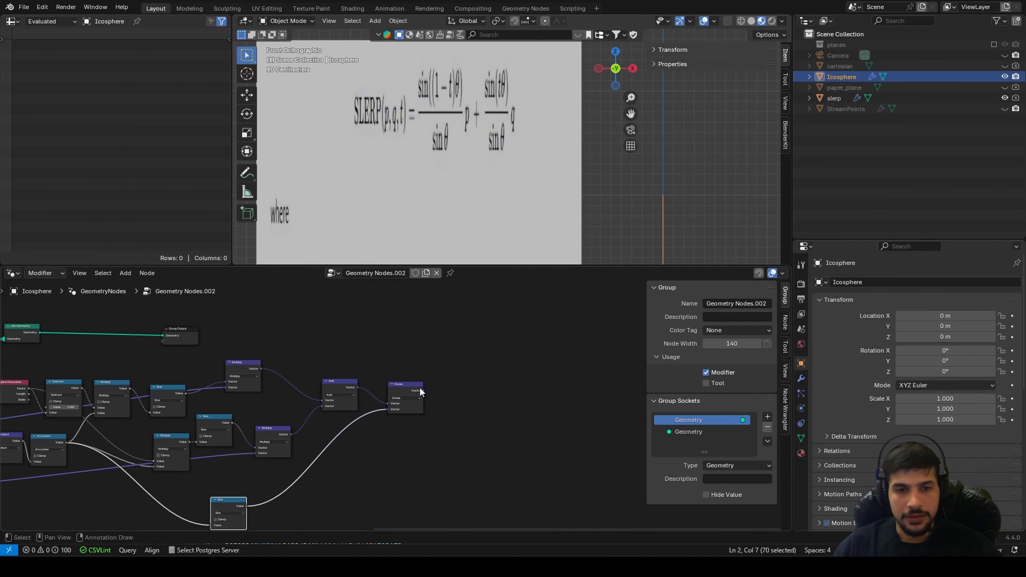
Move the Group Output, the Join Geometry node and the lower geometry node feeding it to make room around the SLERP network
scroll(415, 388, up, 4)
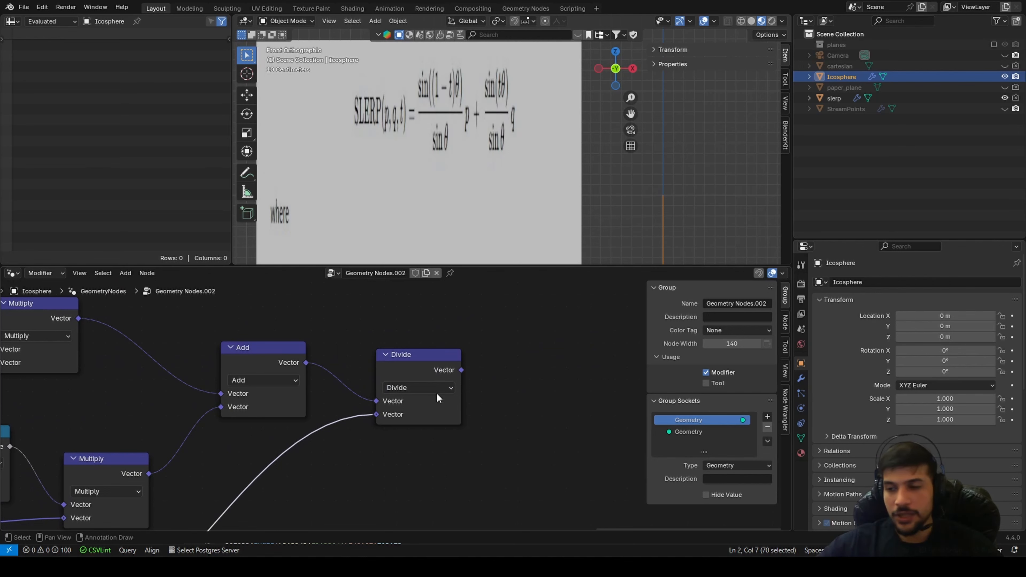
scroll(436, 393, down, 5)
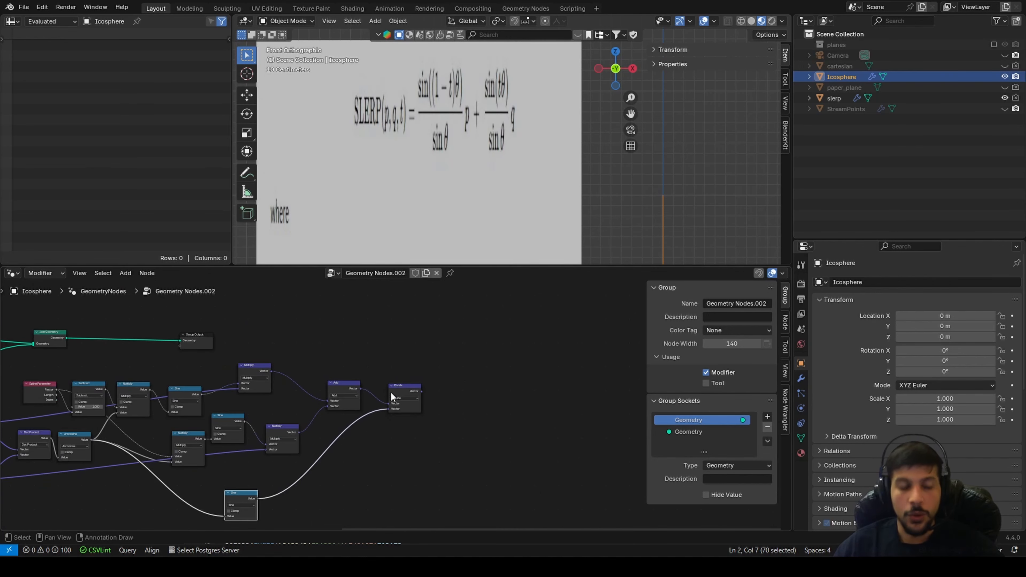
drag(202, 339, 533, 340)
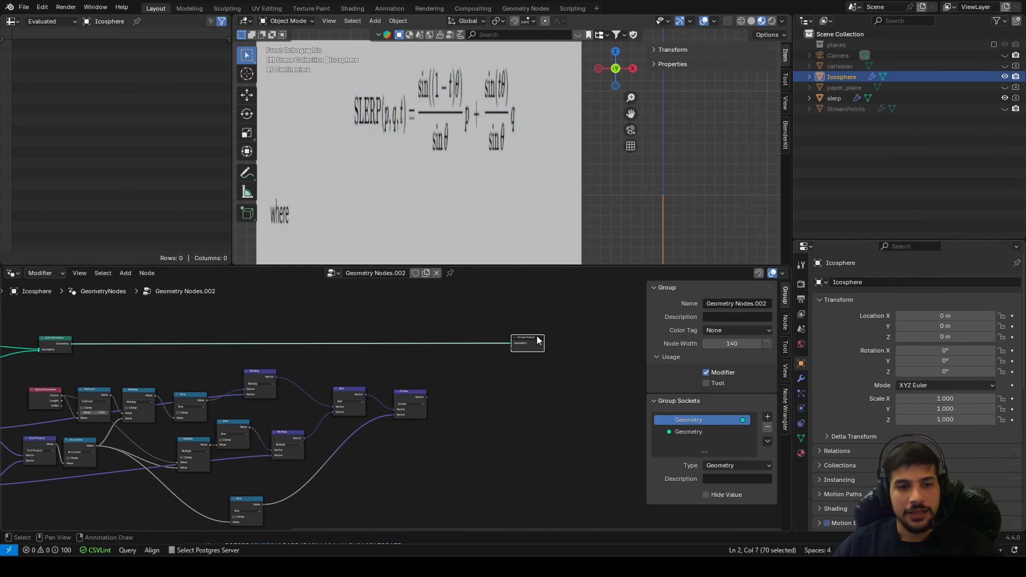
middle_drag(148, 341, 382, 331)
scroll(274, 356, down, 2)
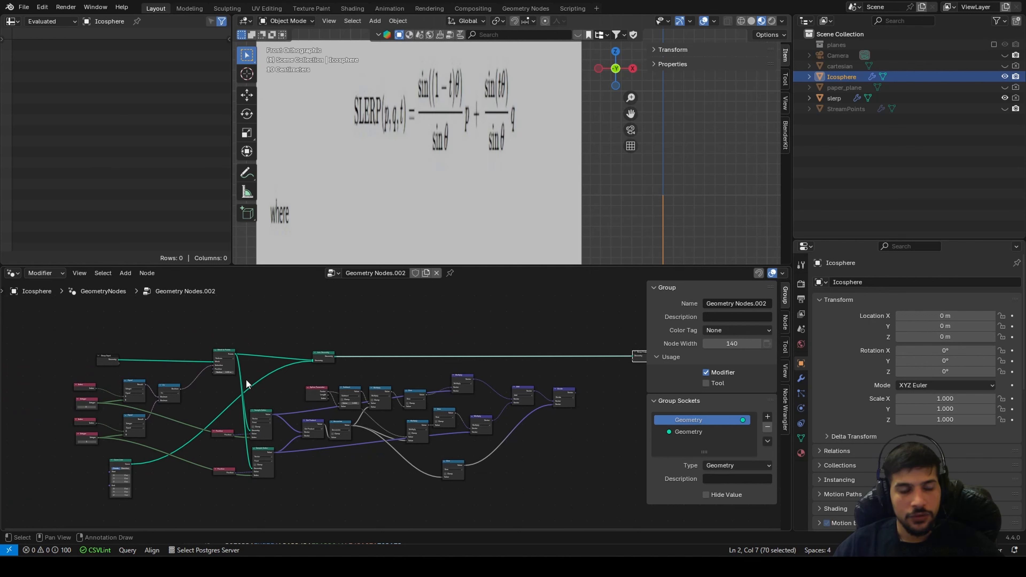
drag(315, 361, 481, 332)
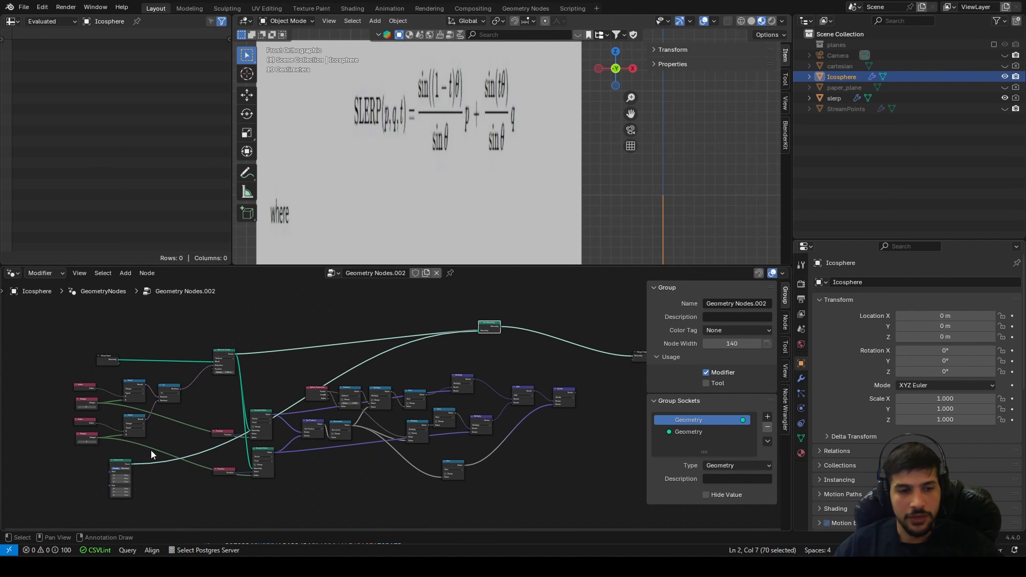
drag(126, 462, 372, 340)
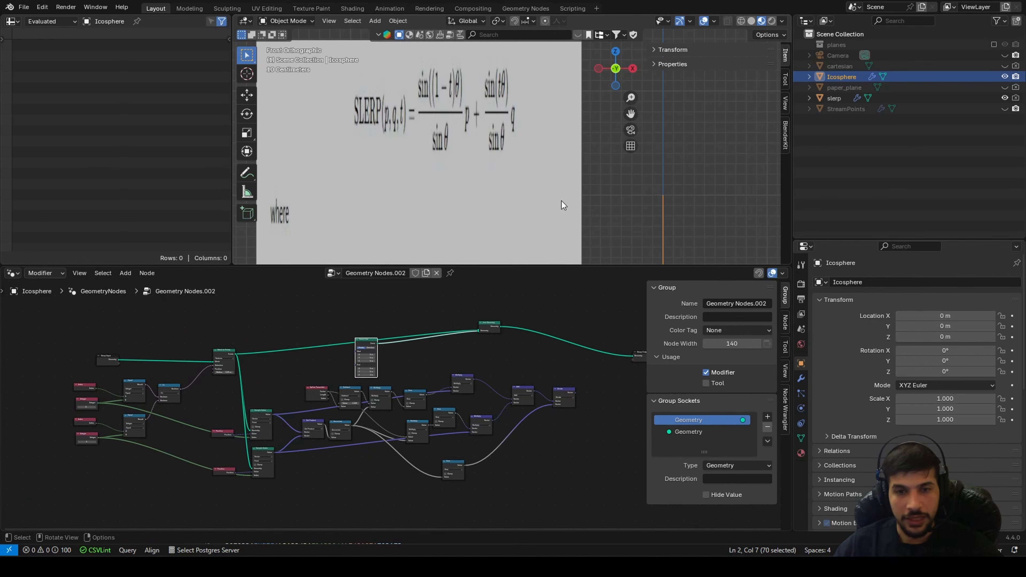
Move the Join Geometry node slightly higher to leave more room above the Curve Line node
scroll(561, 200, down, 5)
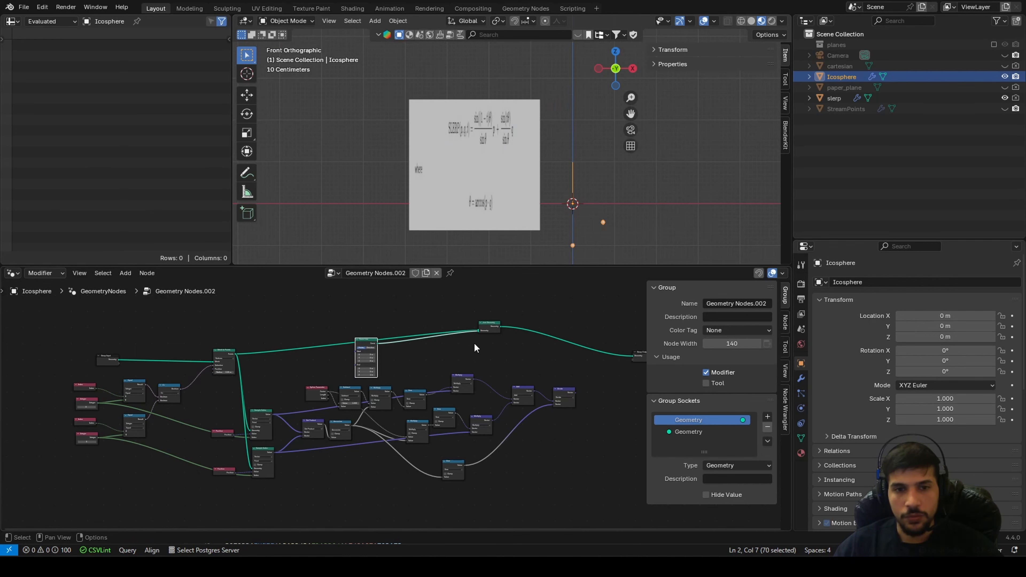
drag(487, 329, 490, 319)
scroll(460, 351, up, 2)
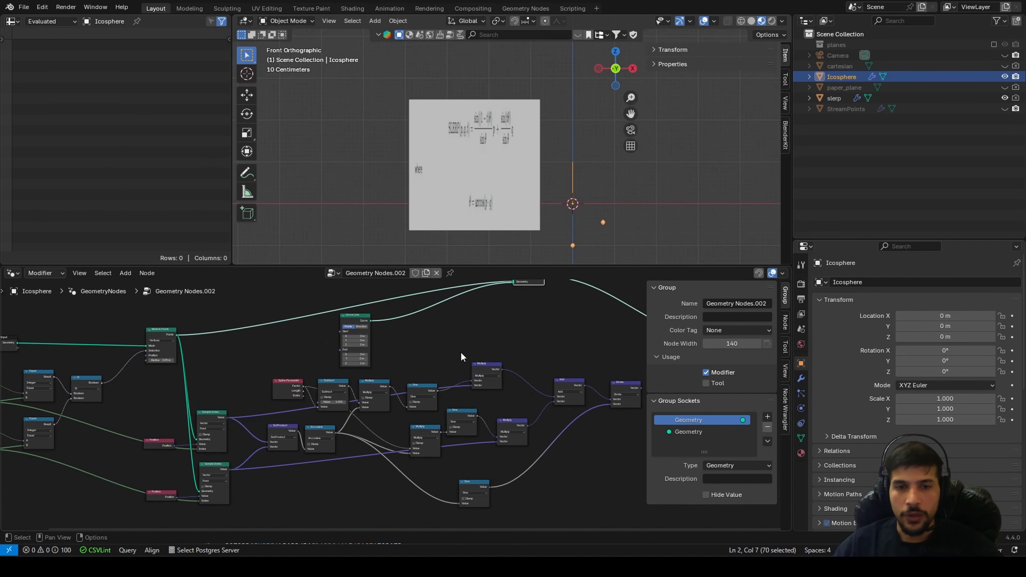
scroll(481, 335, up, 2)
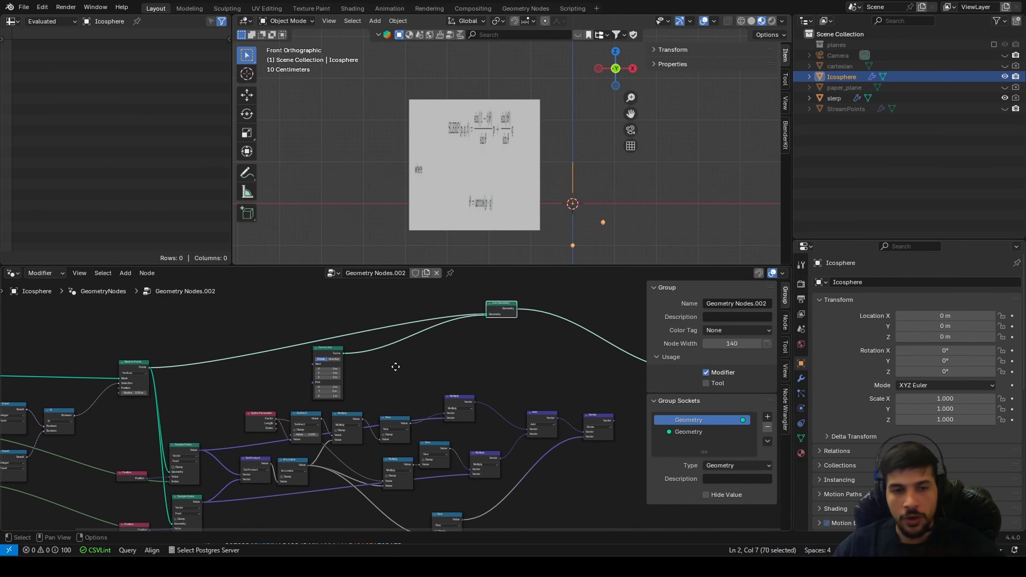
Insert a Resample Curve node on the Curve Line's output link and set its mode to Length
key(shift+a)
text(resample)
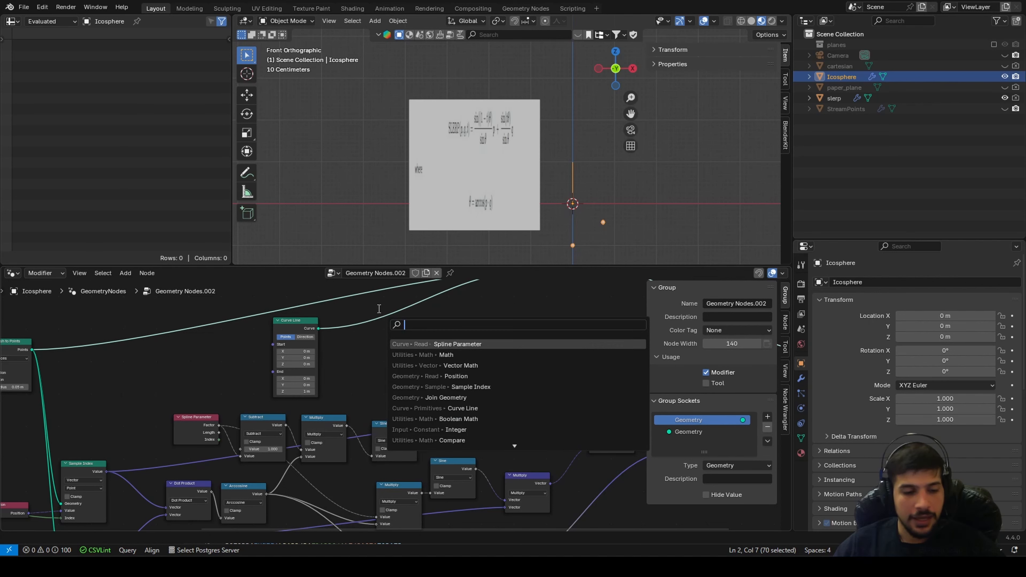
key(Return)
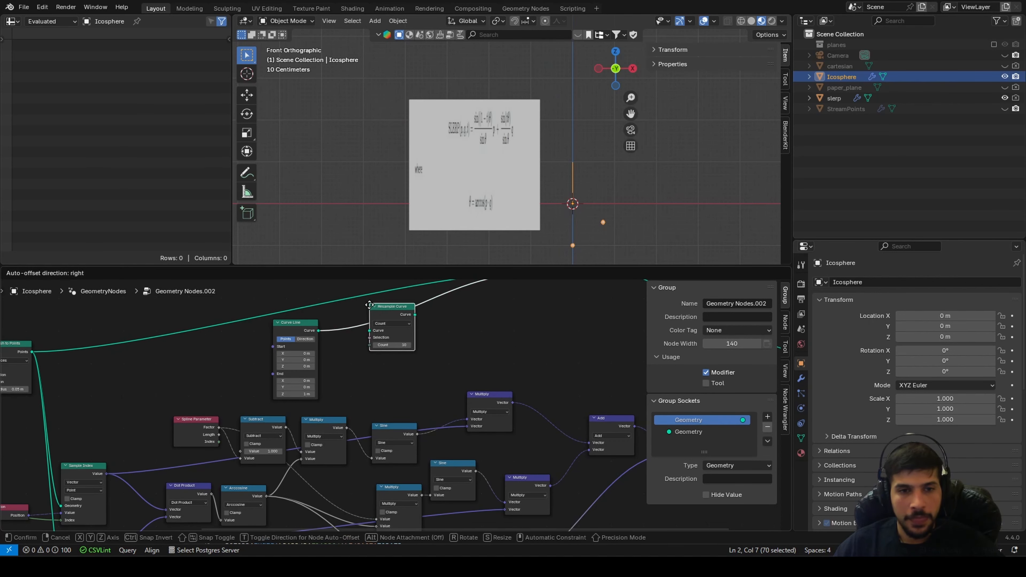
click(376, 320)
scroll(366, 335, up, 2)
click(408, 321)
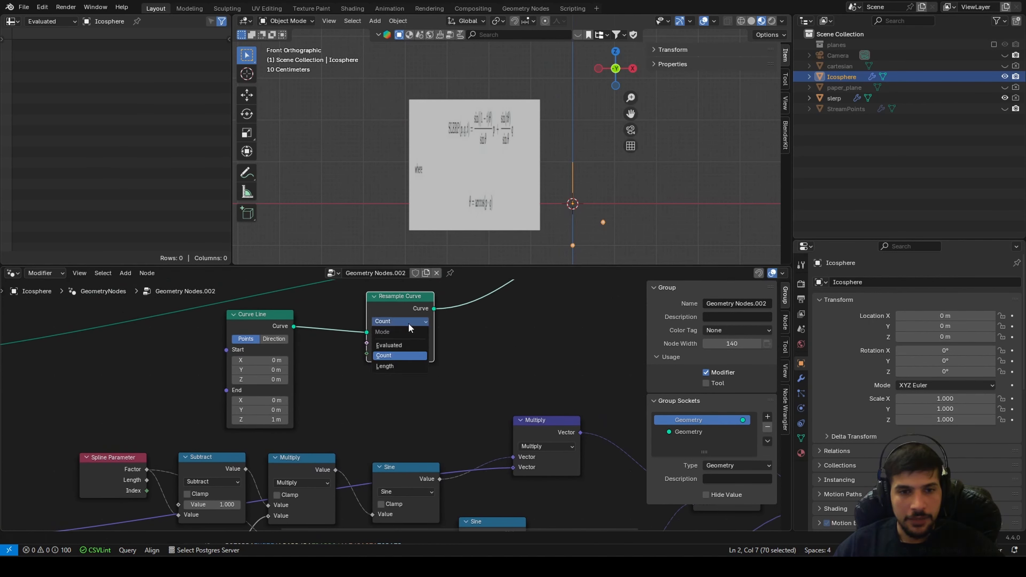
click(405, 366)
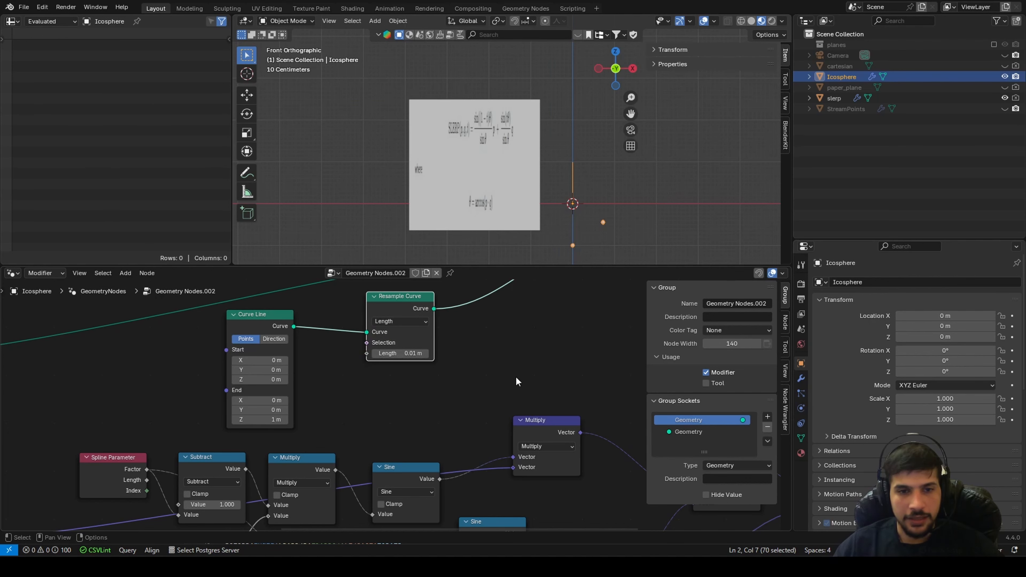
Insert a Set Position node between Resample Curve and Join Geometry, and shift Join Geometry toward the Group Output
key(Home)
key(shift+a)
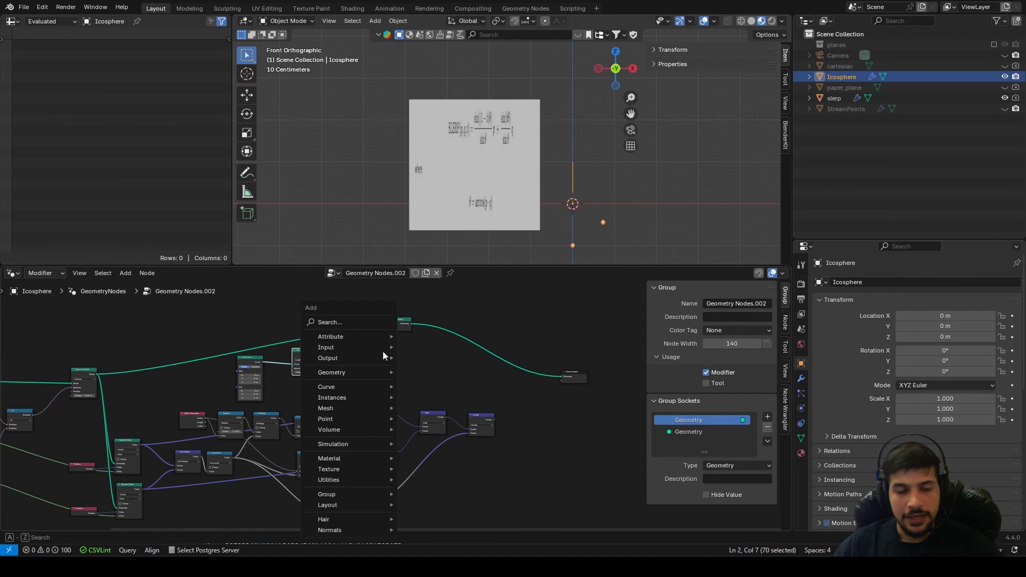
text(set)
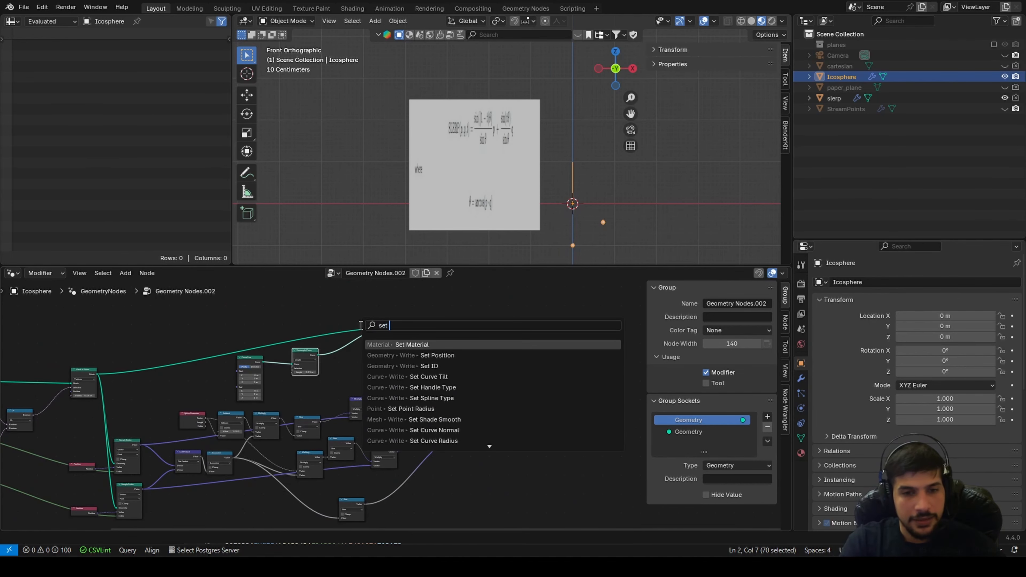
key(Down)
key(Return)
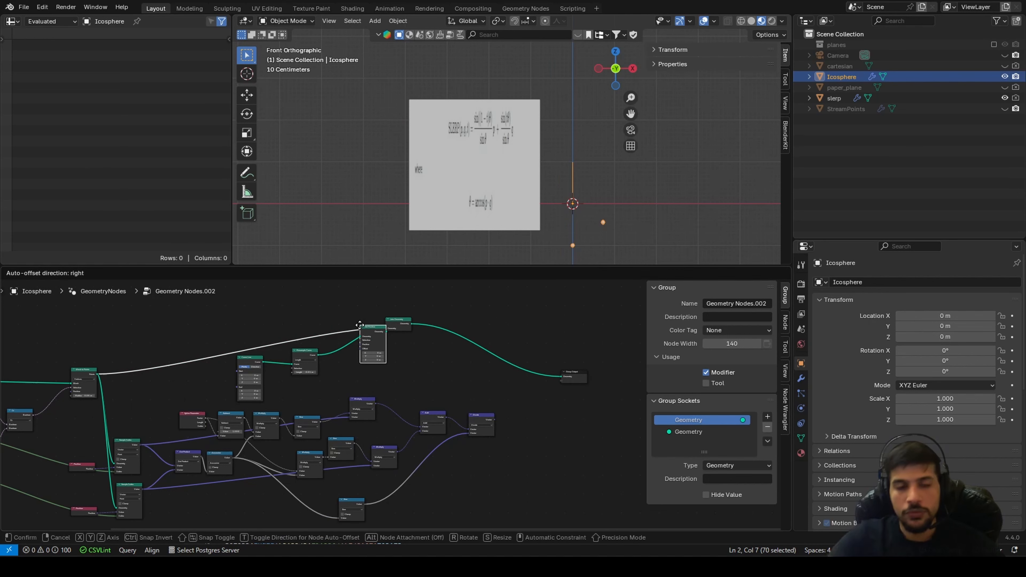
click(351, 343)
drag(398, 320, 558, 320)
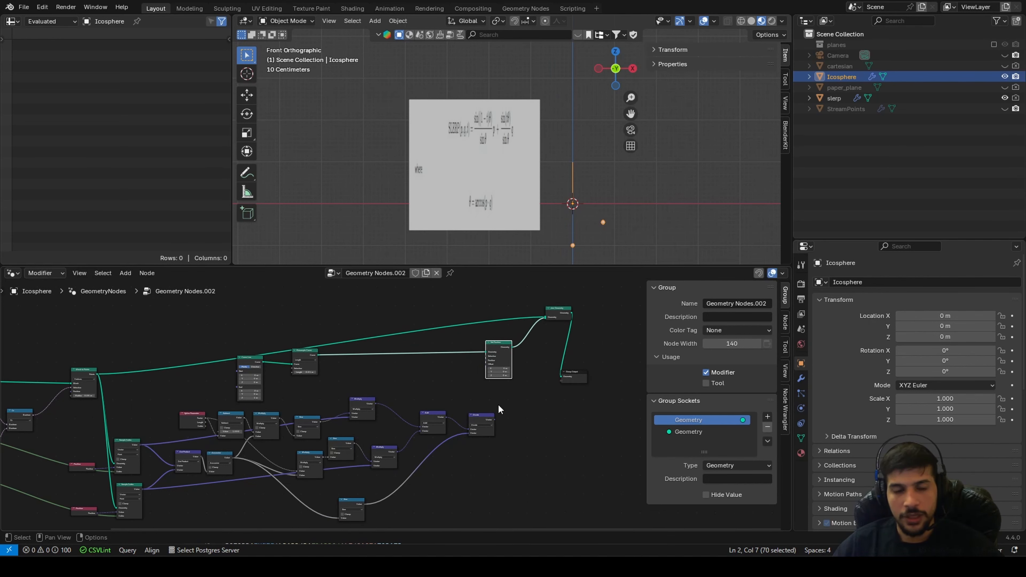
Move the Group Output node past the Join Geometry node so the final link runs forward
scroll(323, 384, up, 3)
drag(455, 354, 525, 405)
middle_drag(526, 406, 514, 435)
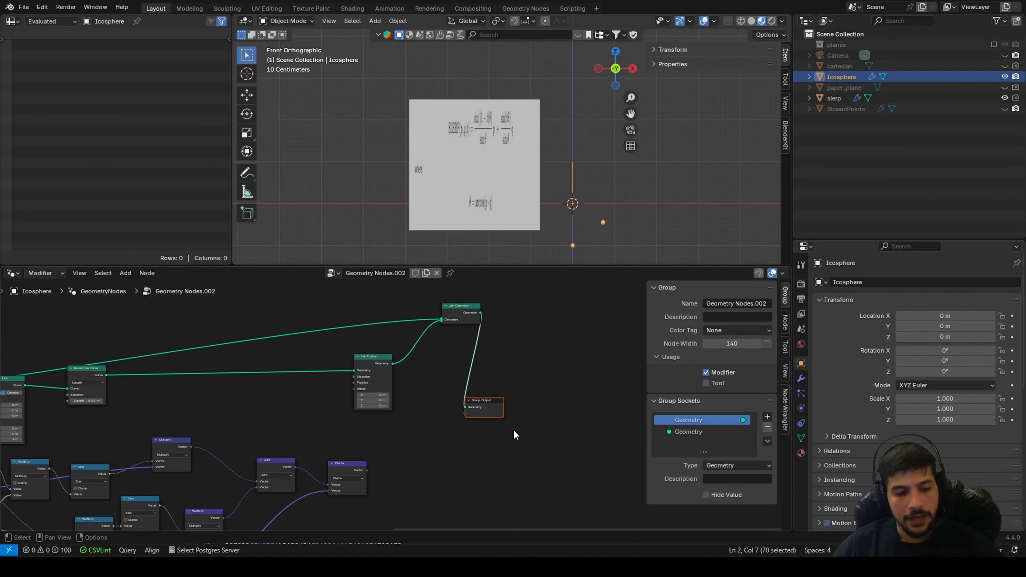
key(g)
click(600, 362)
Connect the Divide node's vector output to the Position input of Set Position
scroll(397, 404, up, 5)
drag(352, 500, 440, 368)
scroll(563, 203, up, 4)
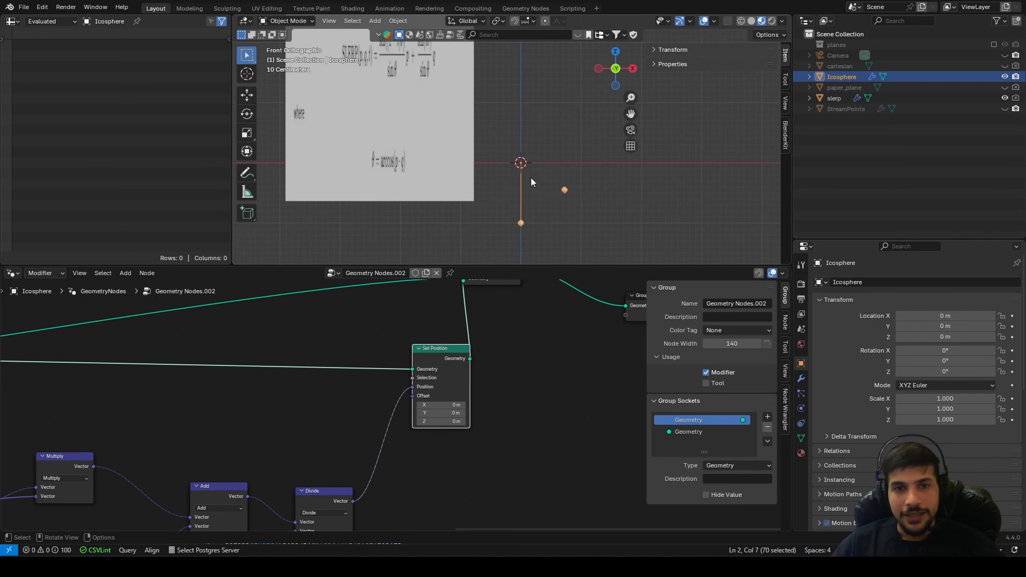
scroll(533, 218, up, 2)
scroll(448, 407, up, 1)
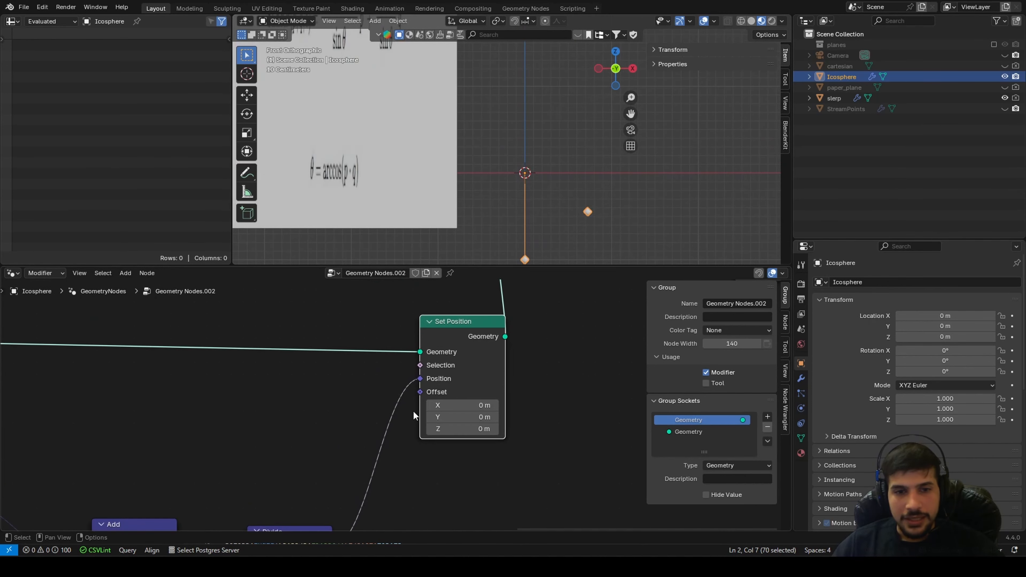
Move the Resample Curve node between the Curve Line and Set Position nodes to spread out the layout
scroll(448, 407, down, 2)
middle_drag(163, 410, 327, 409)
drag(224, 373, 394, 380)
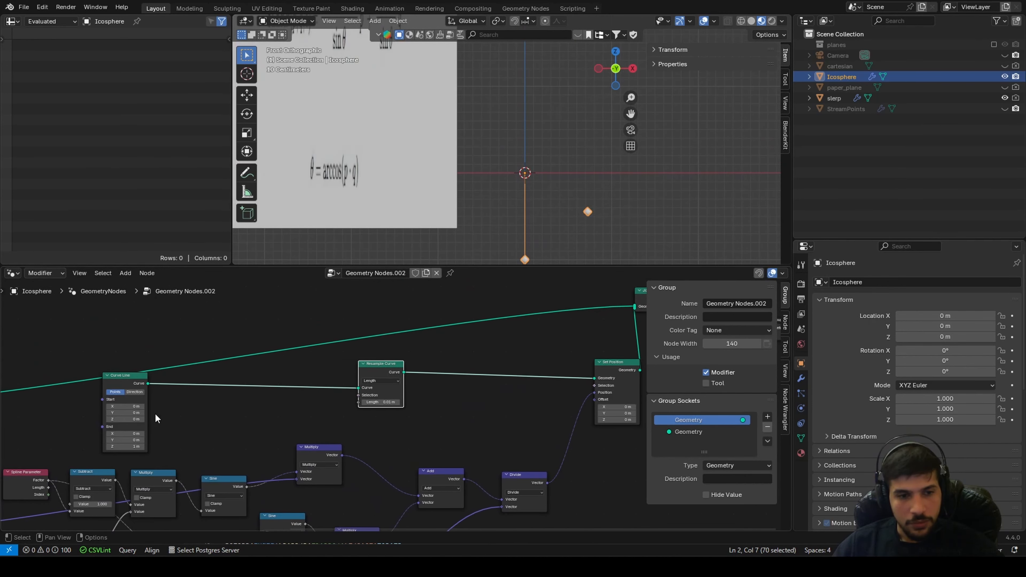
middle_drag(156, 415, 455, 330)
middle_drag(169, 366, 308, 359)
scroll(239, 362, up, 4)
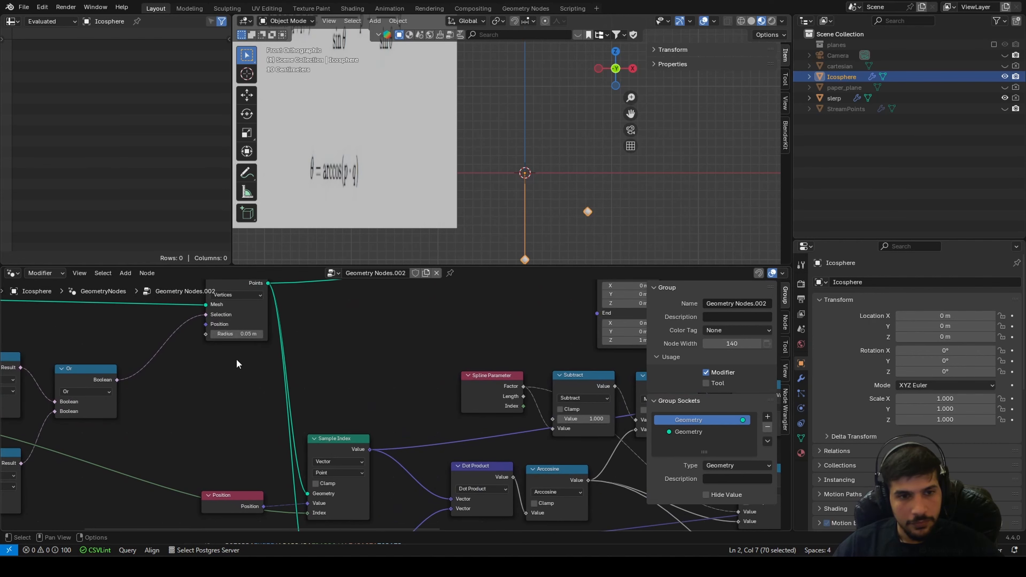
middle_drag(241, 357, 327, 424)
scroll(336, 426, up, 5)
scroll(293, 402, down, 2)
scroll(356, 453, up, 4)
scroll(360, 456, down, 5)
scroll(288, 383, up, 2)
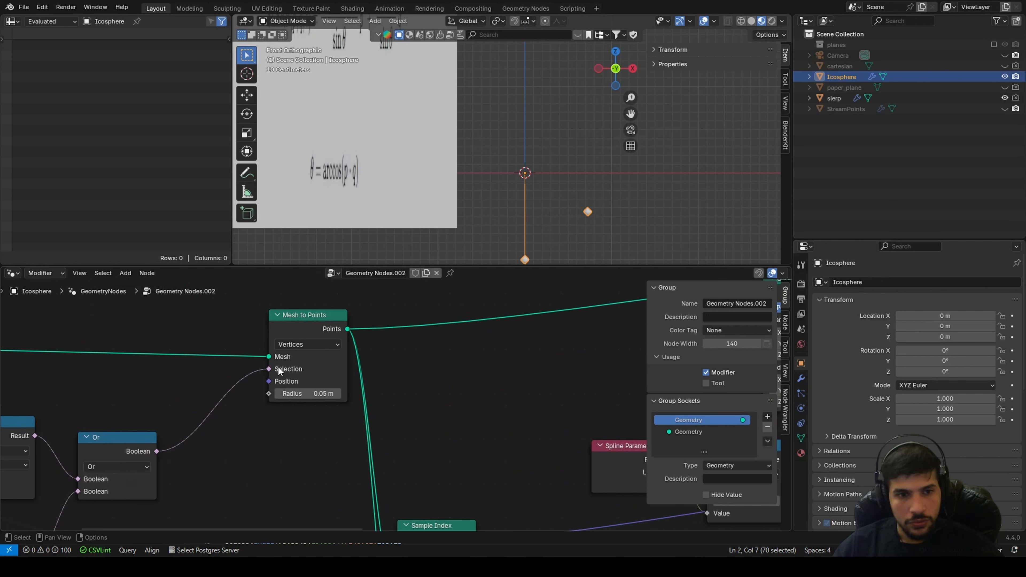
drag(270, 368, 234, 375)
key(ctrl+z)
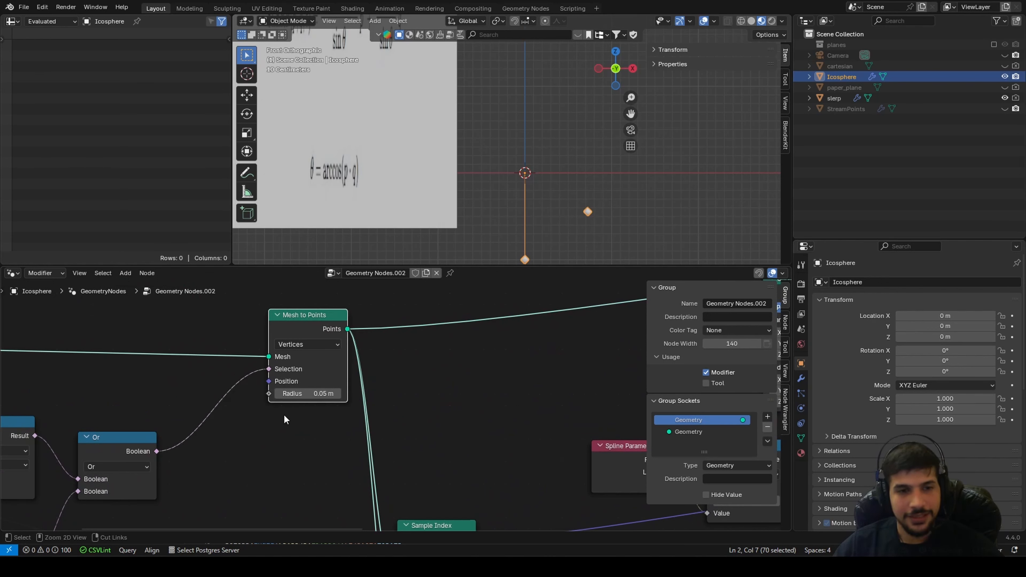
Insert a duplicate of Mesh to Points ahead of the original and transfer the Or node's Selection link to the copy
drag(303, 322, 365, 327)
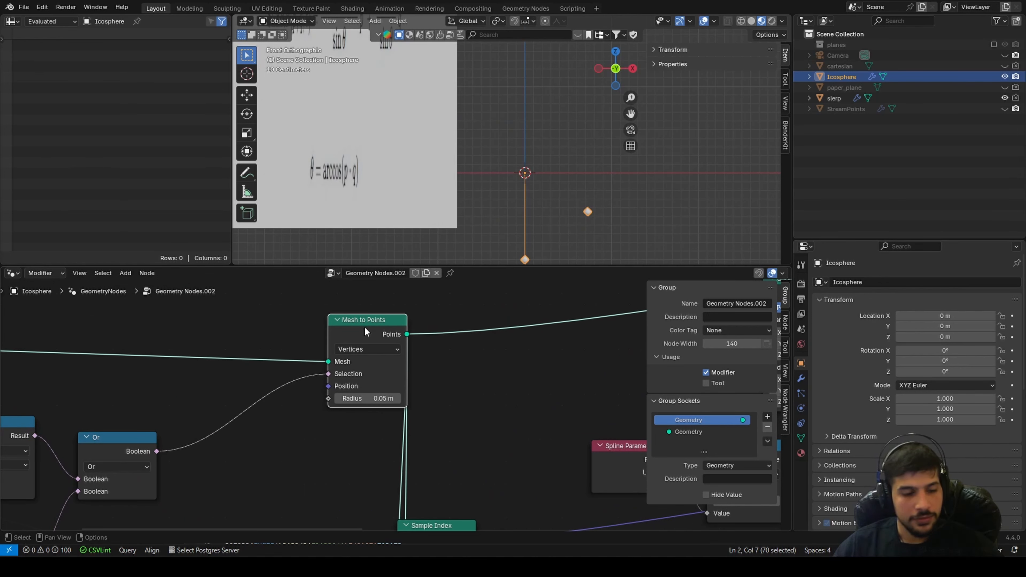
key(shift+d)
click(214, 313)
drag(328, 373, 176, 360)
drag(349, 333, 320, 321)
scroll(336, 340, down, 2)
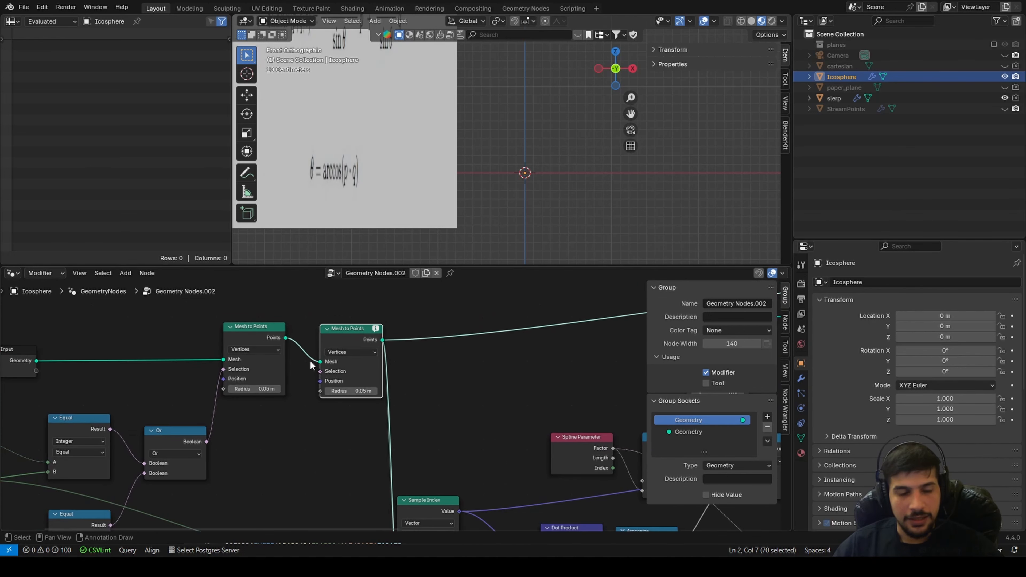
Insert an Instance on Points node between the two Mesh to Points nodes
key(shift+a)
click(326, 326)
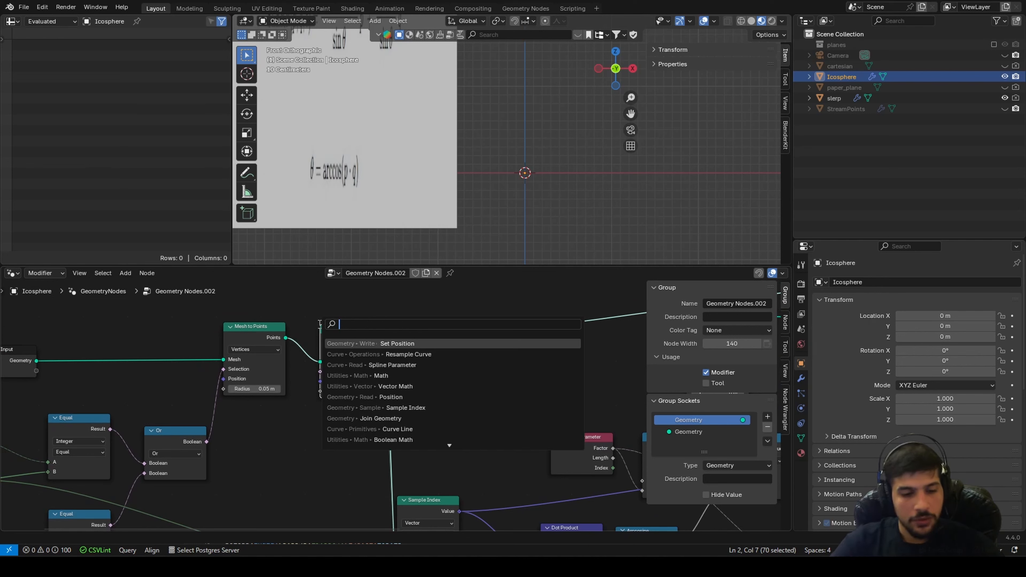
text(instance on)
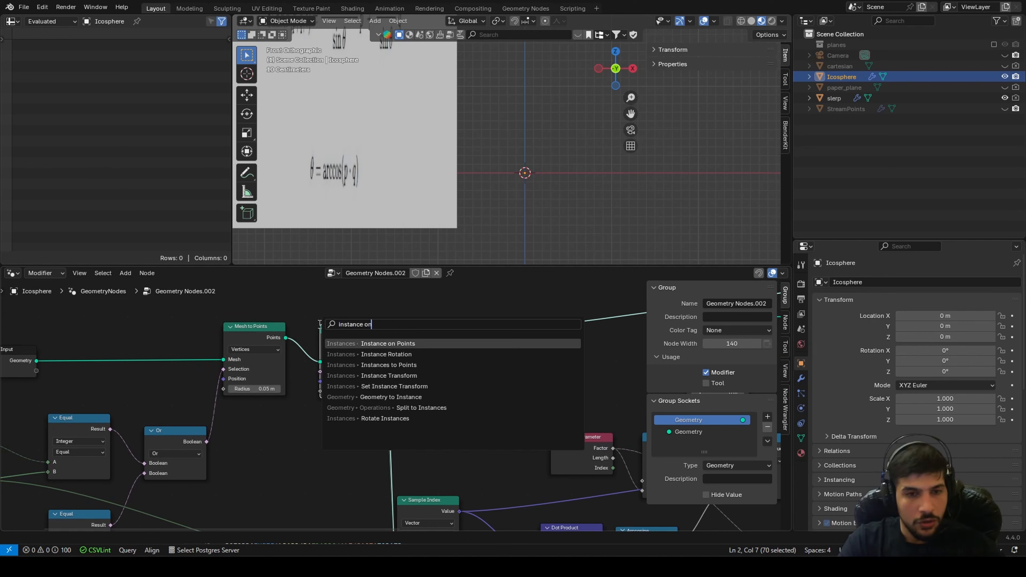
key(Return)
click(306, 370)
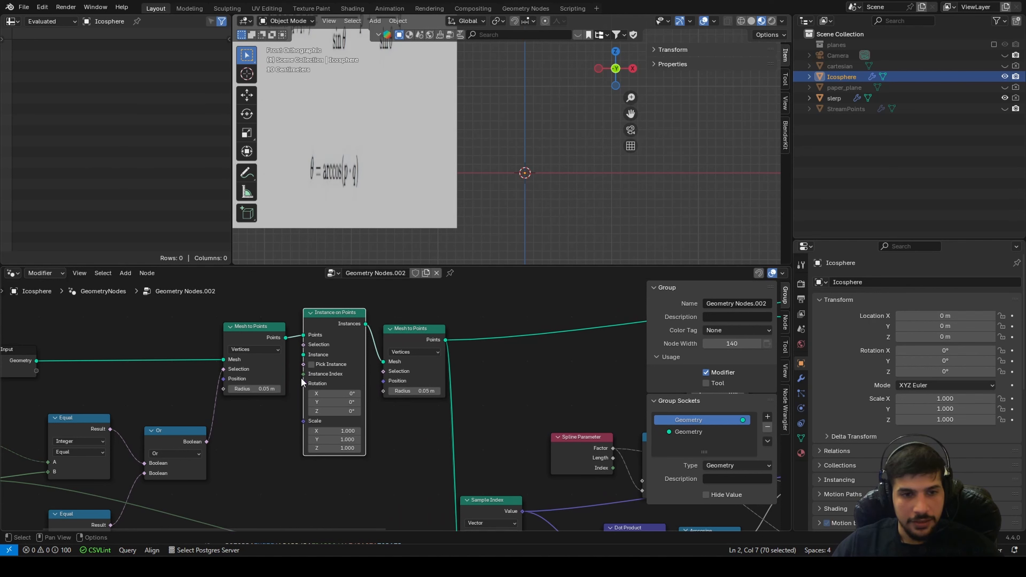
Add a UV Sphere node and feed its mesh into the Instance input of Instance on Points
drag(304, 355, 270, 420)
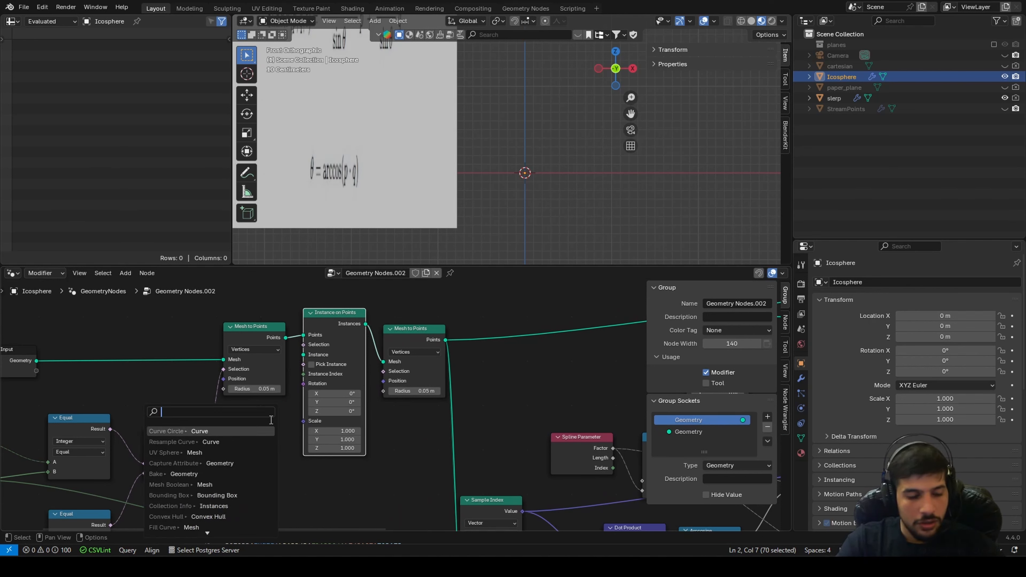
text(sphe)
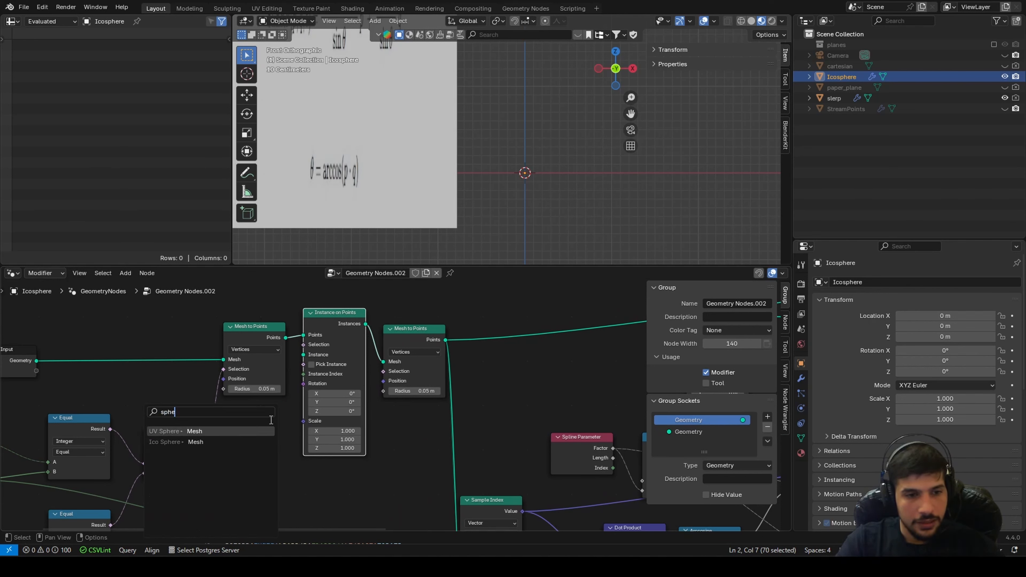
key(Return)
click(285, 432)
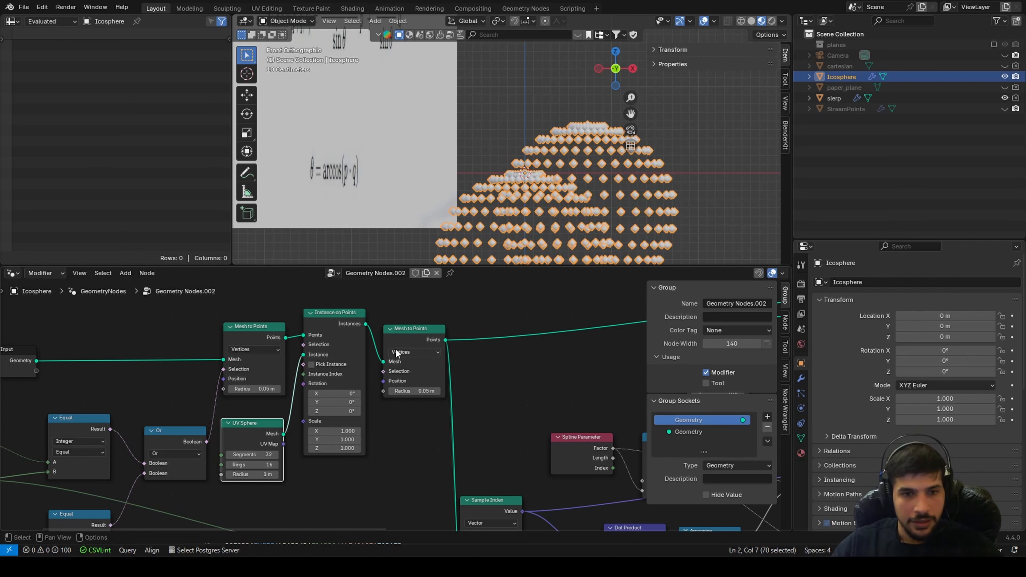
Connect the Instance on Points output to Join Geometry and cut the second Mesh to Points node's link to it
scroll(318, 348, down, 3)
drag(353, 365, 583, 369)
middle_drag(66, 422, 381, 380)
scroll(381, 381, up, 4)
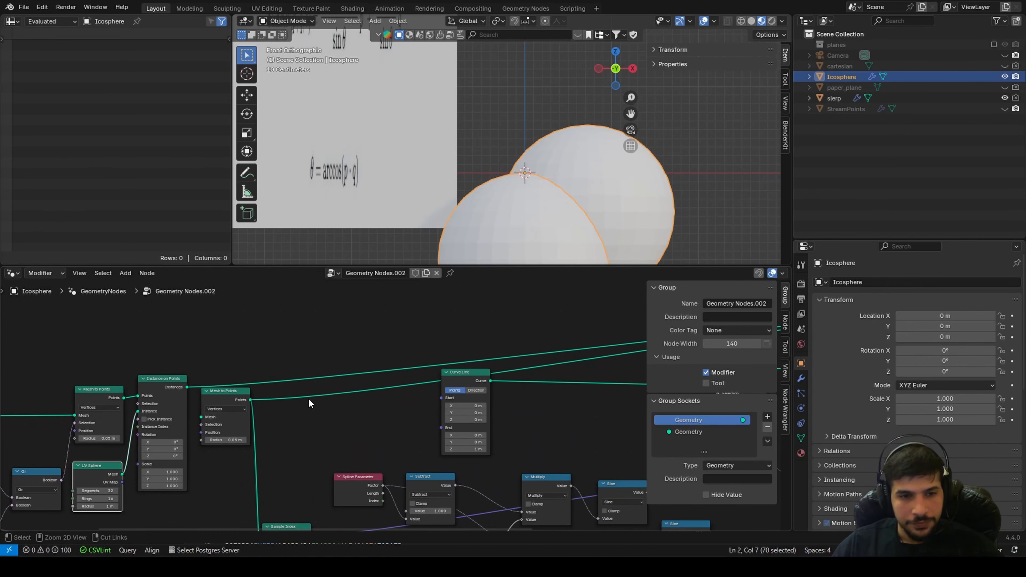
ctrl+right_drag(311, 419, 311, 420)
Delete the second Mesh to Points node and move Instance on Points and UV Sphere farther from the remaining one
scroll(246, 413, up, 5)
middle_drag(175, 407, 368, 394)
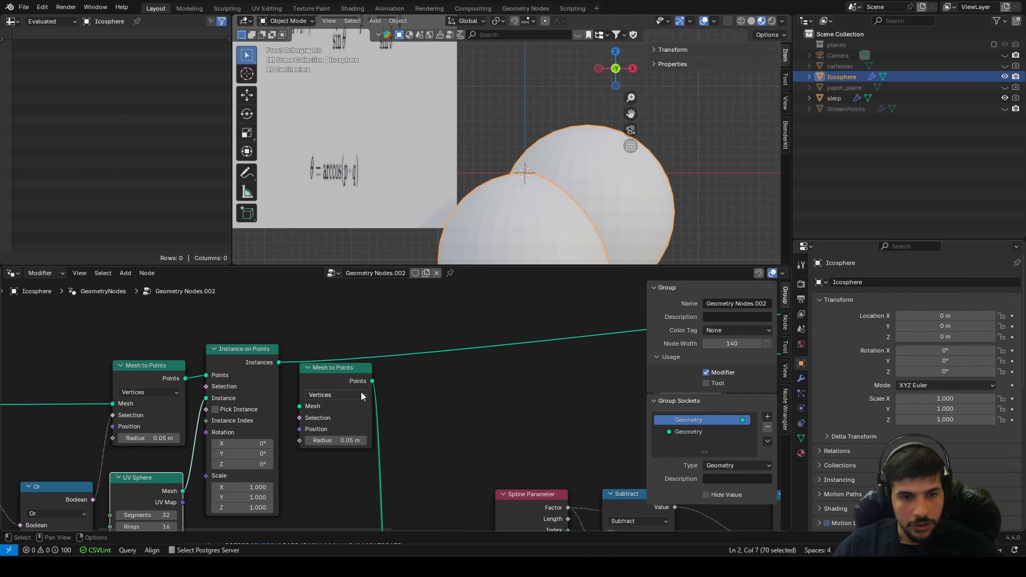
scroll(361, 391, down, 8)
click(363, 390)
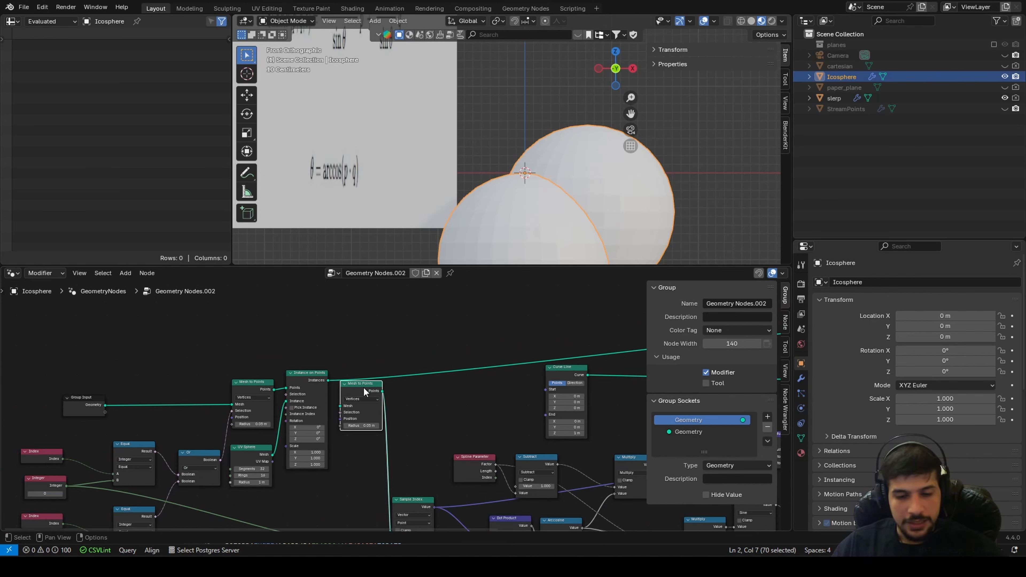
key(x)
drag(300, 377, 351, 372)
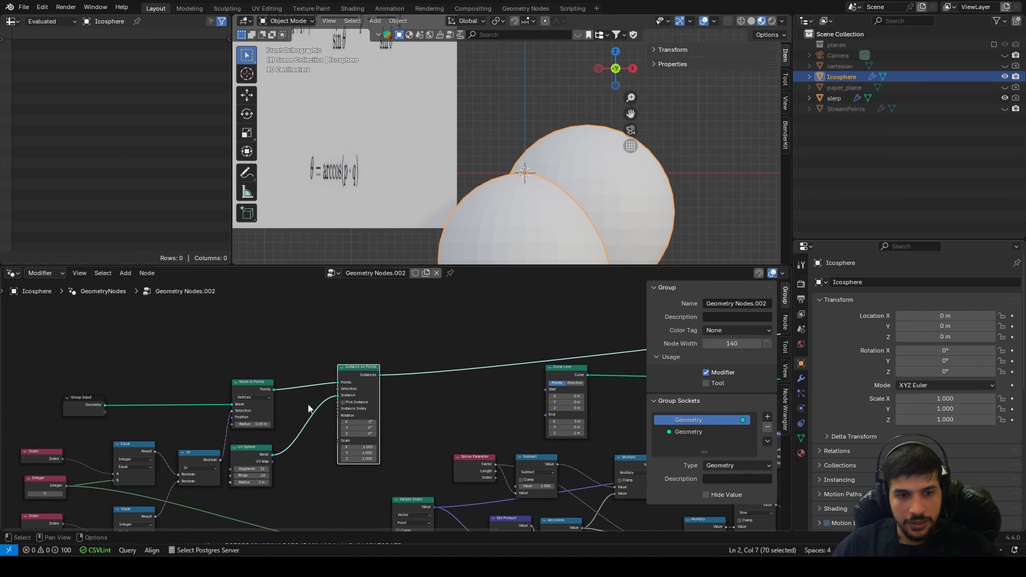
drag(255, 454, 309, 444)
Connect the remaining Mesh to Points output to the Geometry inputs of both Sample Index nodes
middle_drag(309, 444, 295, 379)
drag(260, 323, 377, 472)
drag(261, 325, 383, 487)
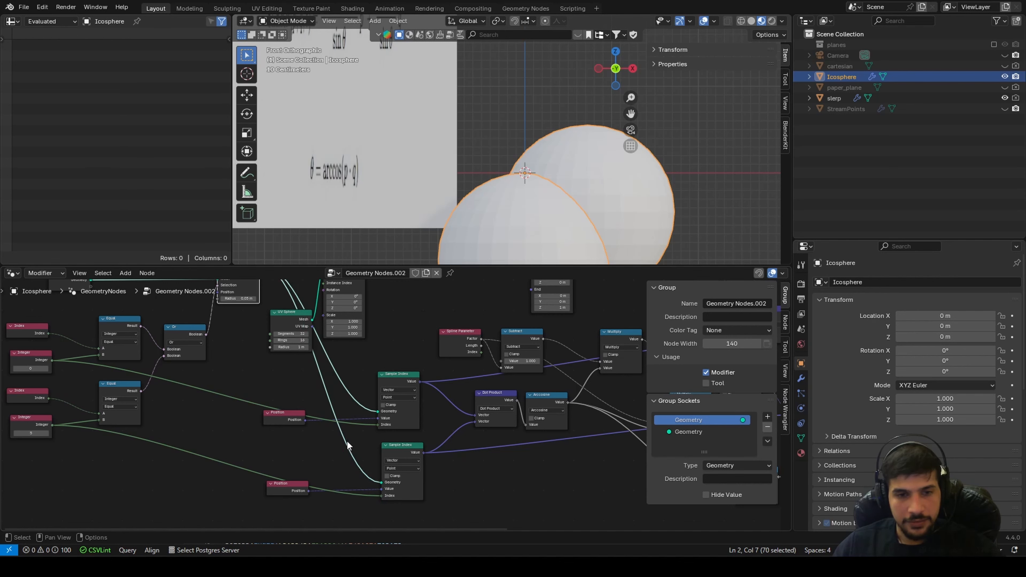
Set the UV Sphere node's radius to 0.05 m
scroll(388, 465, up, 3)
scroll(393, 420, up, 2)
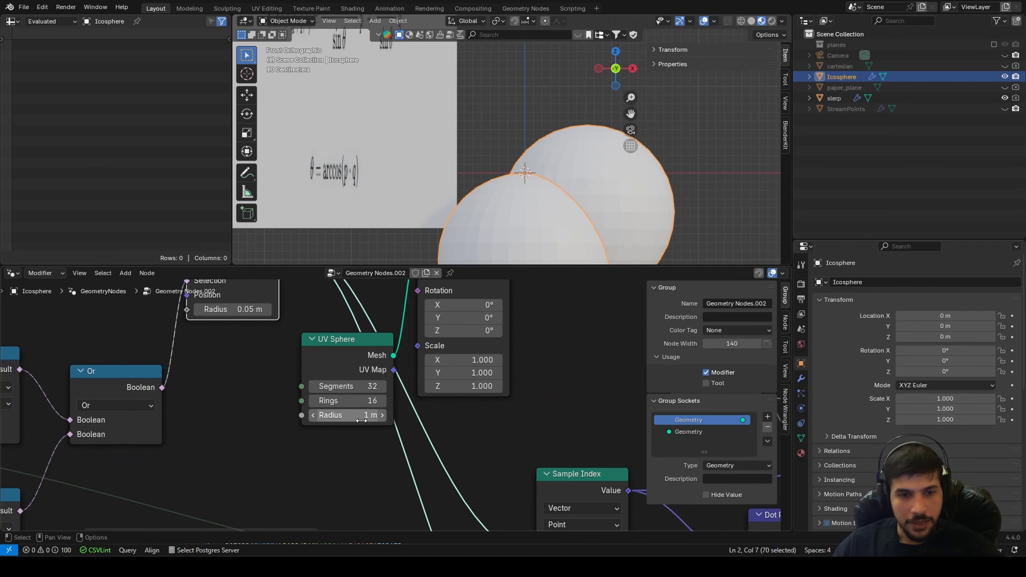
drag(363, 415, 313, 414)
Rearrange the Instance on Points and UV Sphere nodes so the sphere sits just before its Instance input
scroll(392, 397, down, 2)
middle_drag(391, 397, 370, 438)
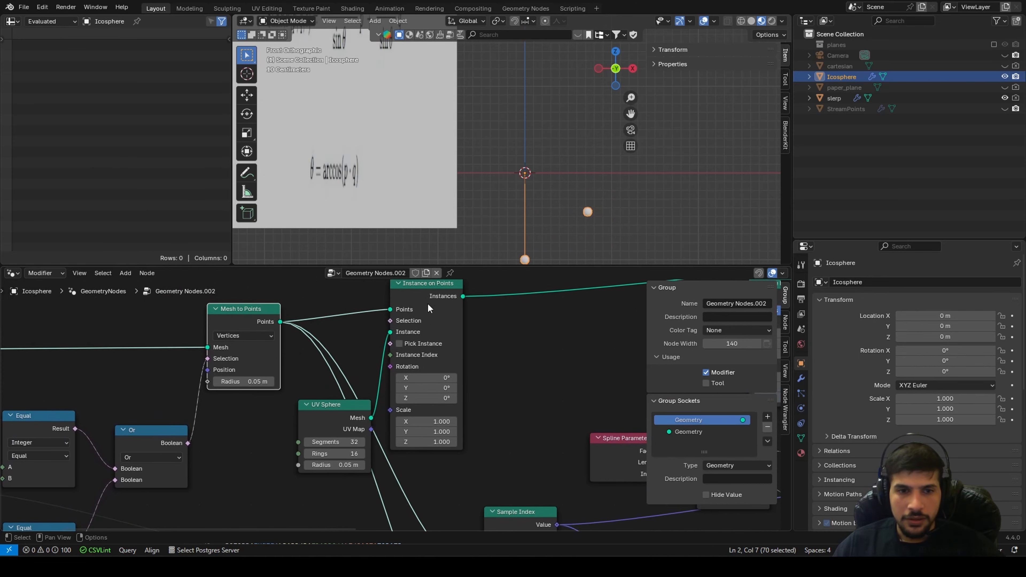
drag(349, 402, 429, 372)
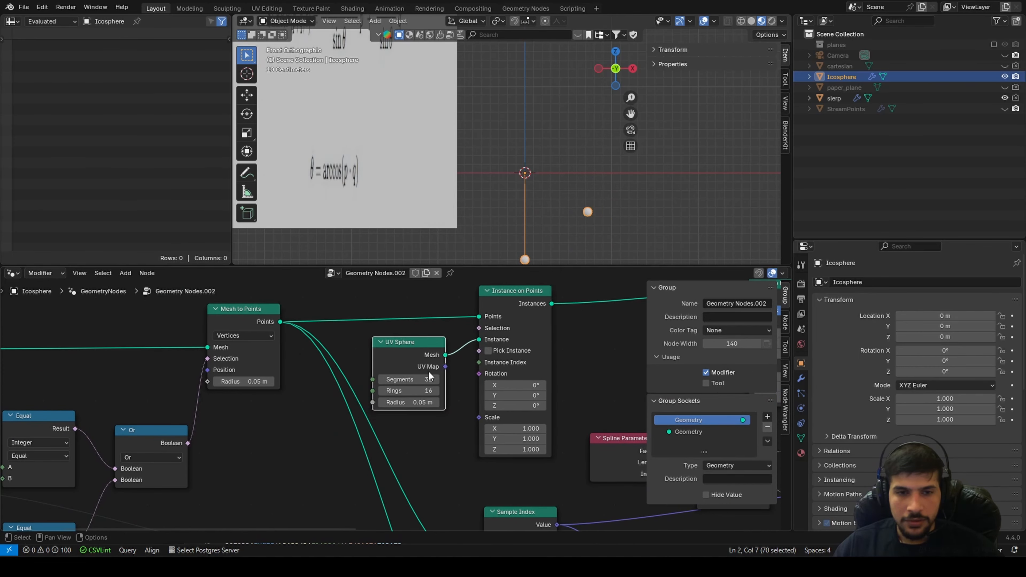
scroll(461, 355, up, 1)
scroll(462, 354, down, 1)
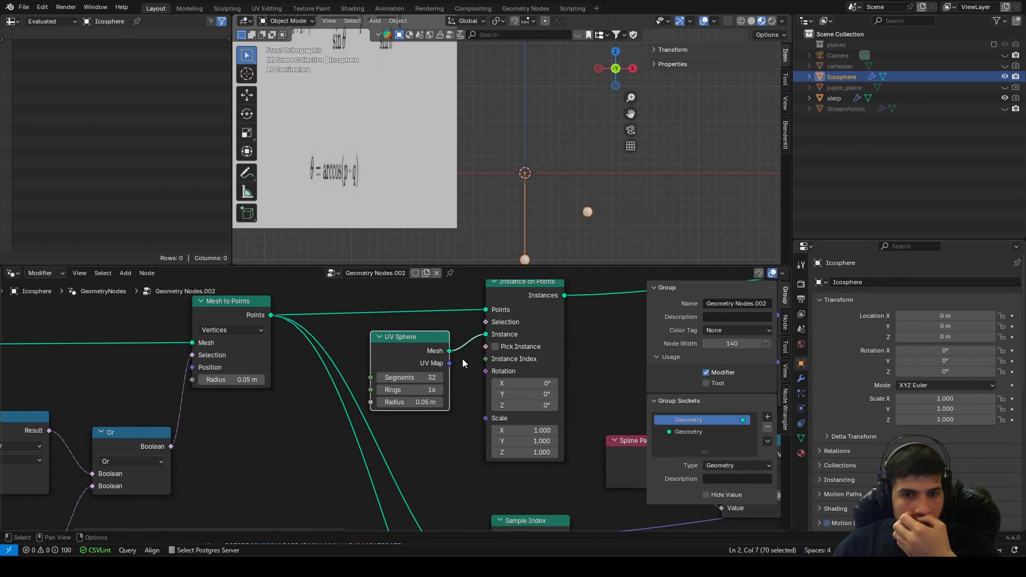
Reroute the Or node's Boolean output from the Mesh to Points Selection to the Instance on Points Selection, and reposition Mesh to Points
drag(202, 363, 481, 331)
scroll(330, 389, down, 2)
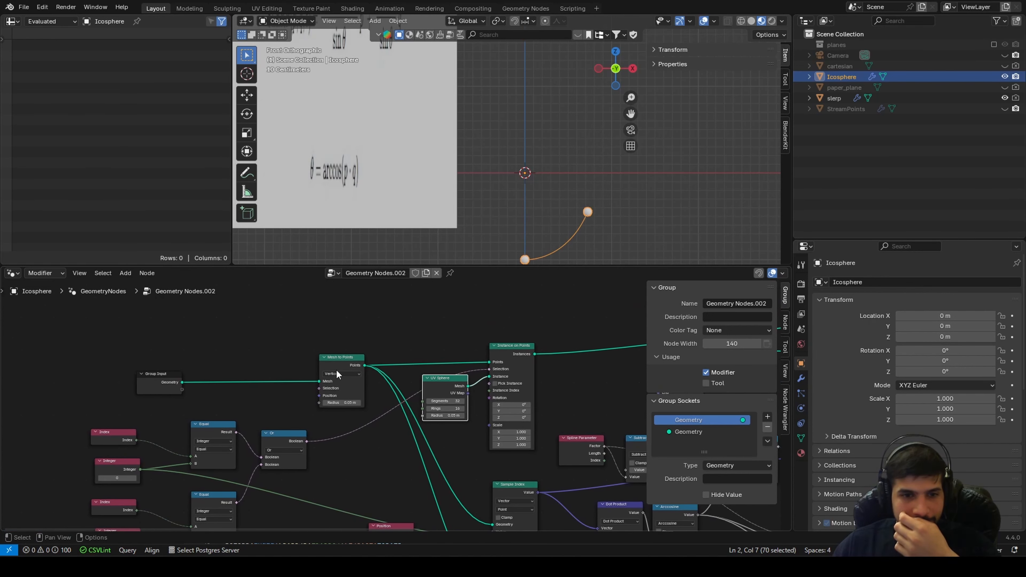
drag(336, 363, 282, 358)
scroll(464, 378, down, 1)
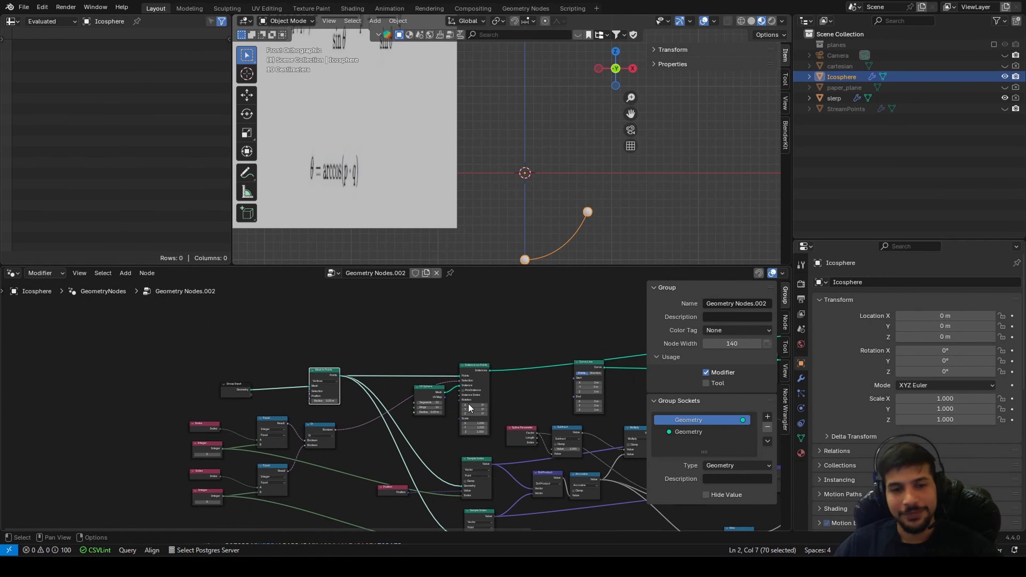
Move the Resample Curve and Curve Line nodes close together just before the Set Position node
scroll(404, 348, down, 2)
middle_drag(400, 329, 373, 384)
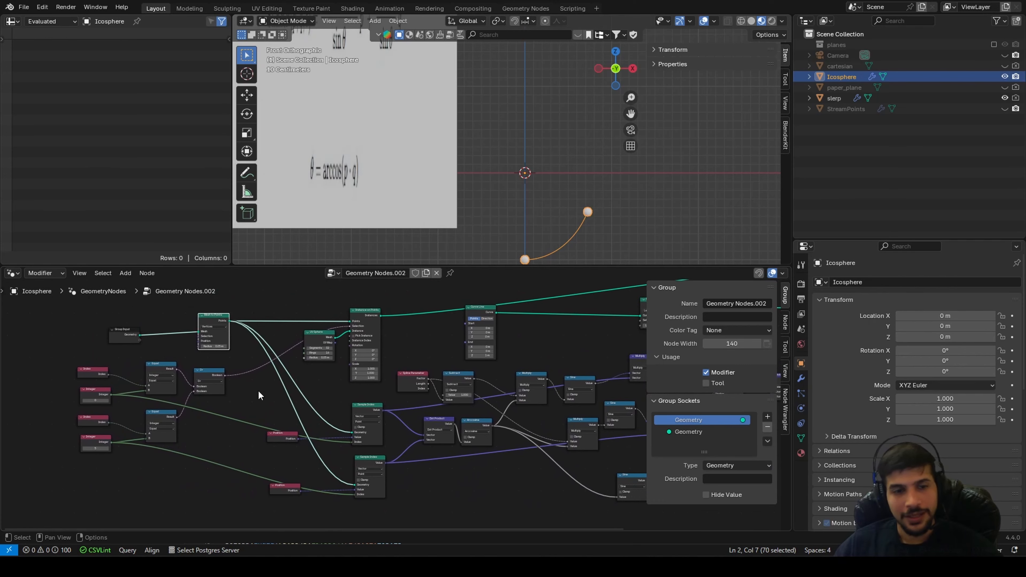
scroll(173, 330, up, 4)
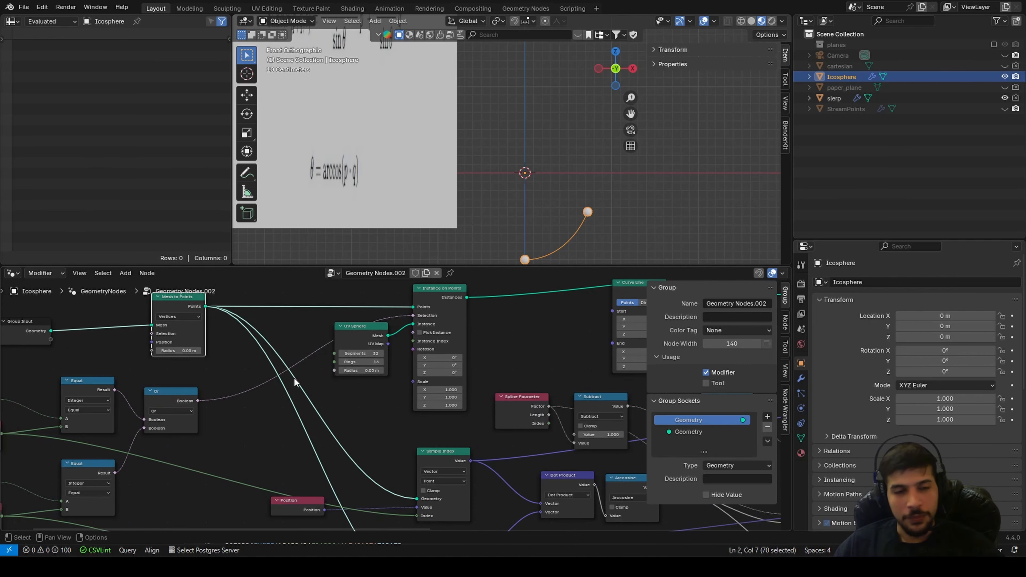
scroll(387, 374, up, 3)
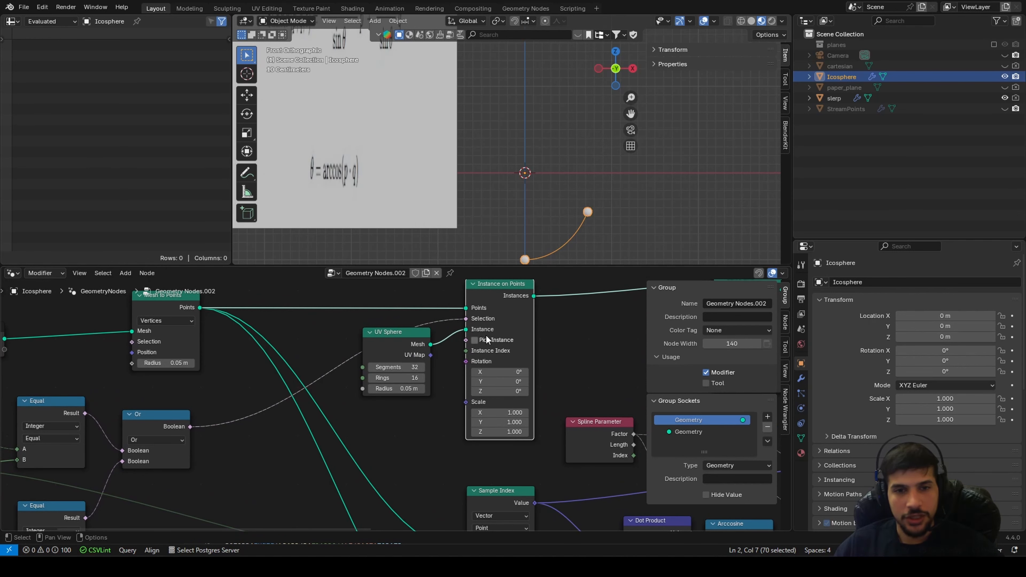
scroll(319, 404, down, 5)
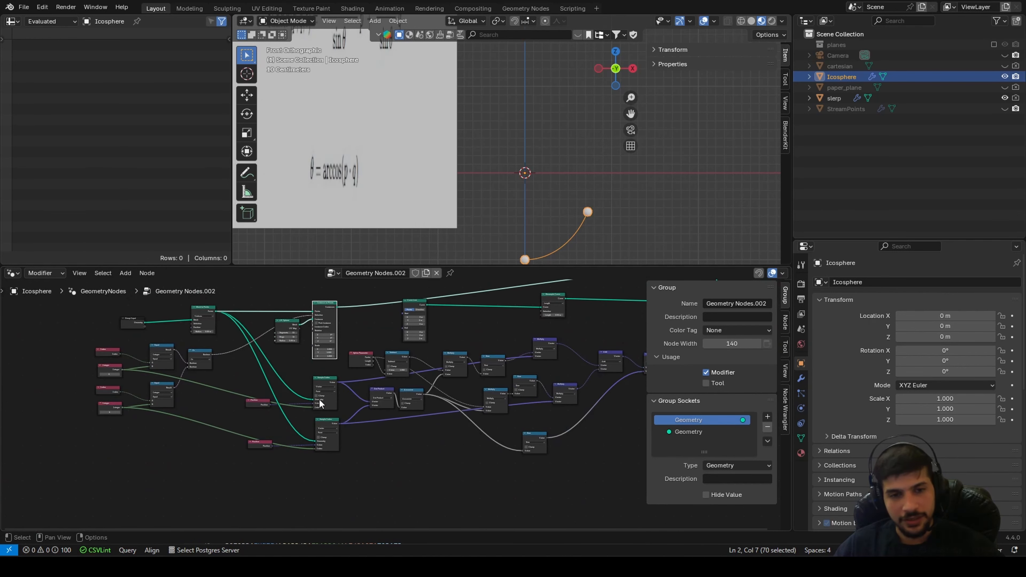
scroll(482, 388, down, 2)
middle_drag(483, 388, 426, 409)
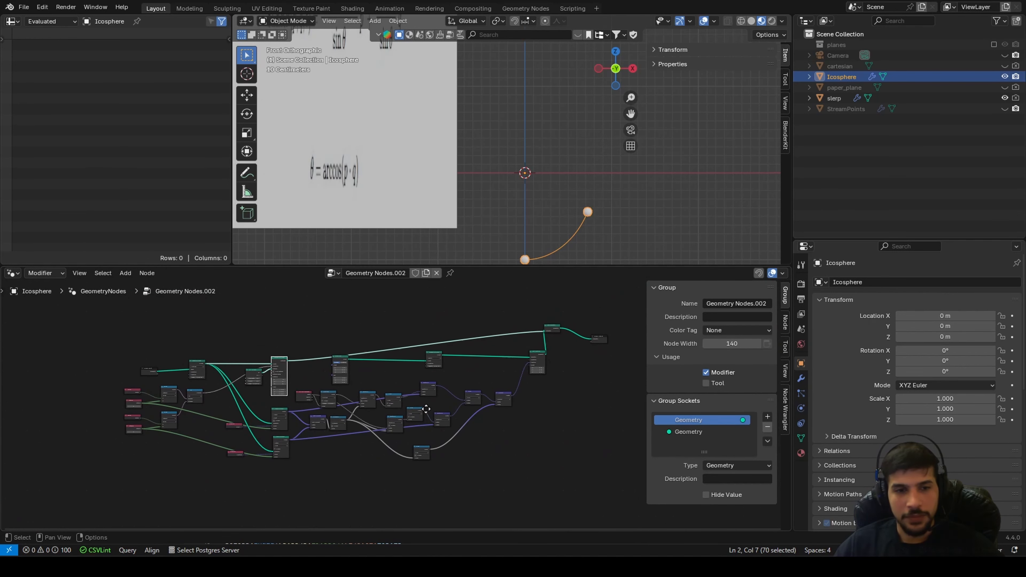
scroll(478, 441, up, 2)
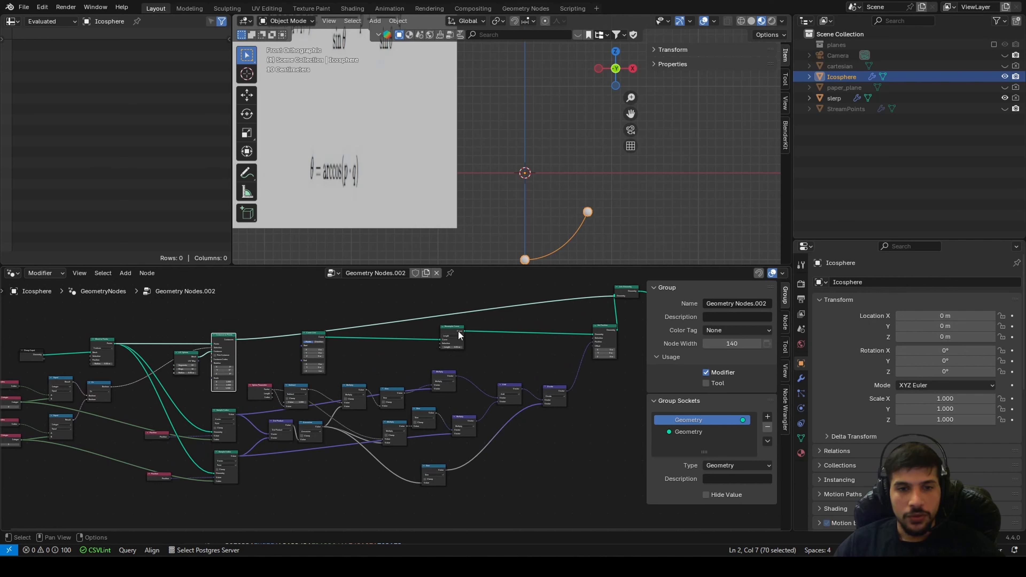
drag(459, 335, 541, 336)
drag(322, 337, 502, 328)
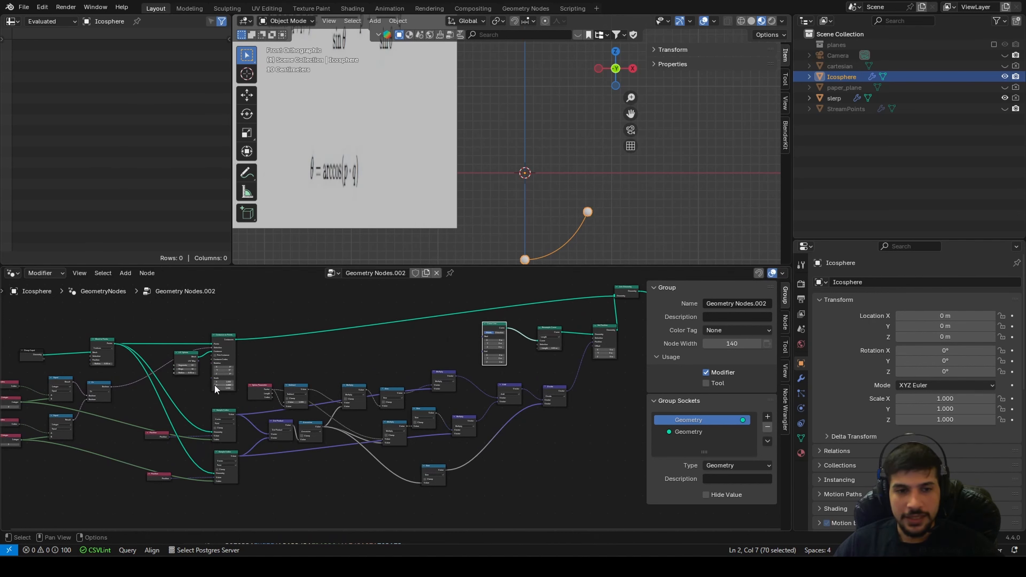
Shift all the SLERP math nodes together, farther from the Sample Index nodes
drag(292, 377, 580, 526)
scroll(438, 437, down, 1)
key(g)
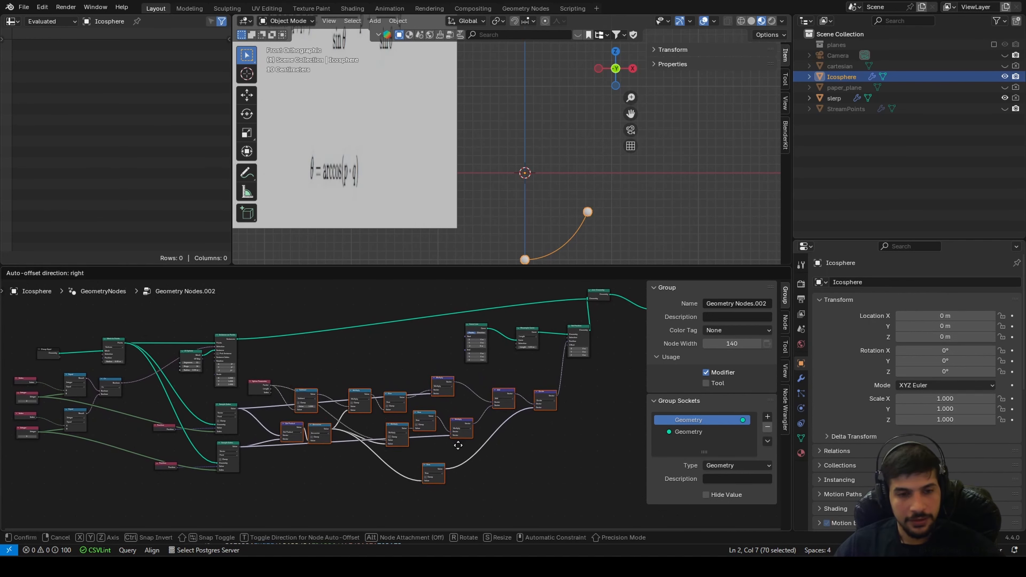
click(484, 468)
Add a reroute on the Spline Parameter Factor links and place it with the Spline Parameter node below the Sample Index nodes
scroll(262, 439, up, 4)
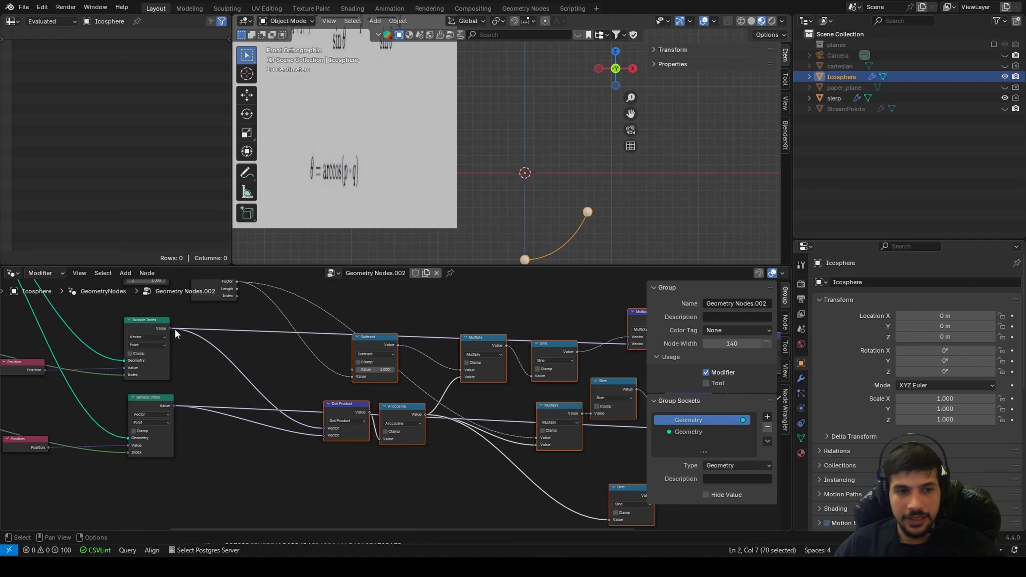
scroll(307, 419, down, 3)
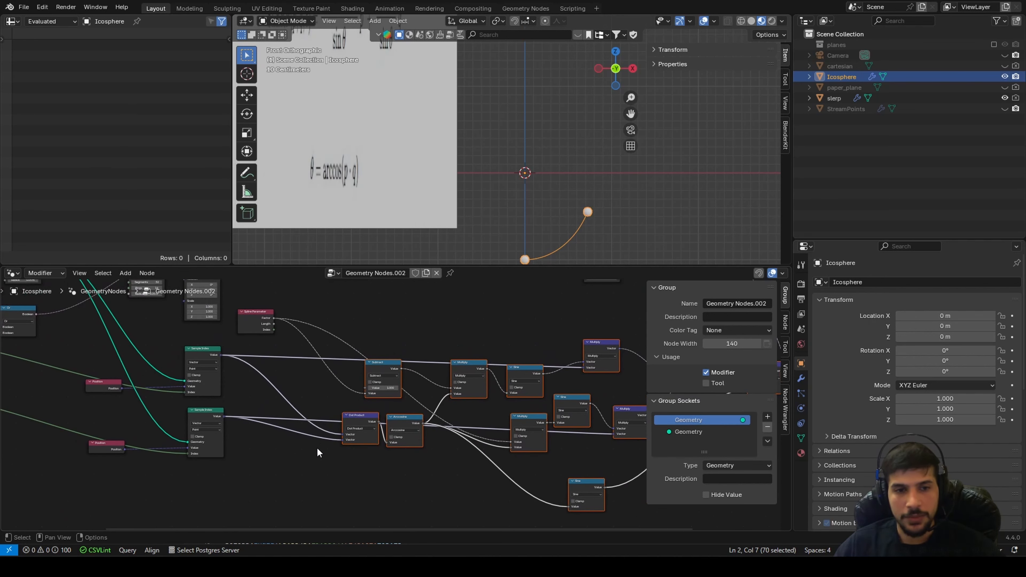
scroll(278, 325, up, 1)
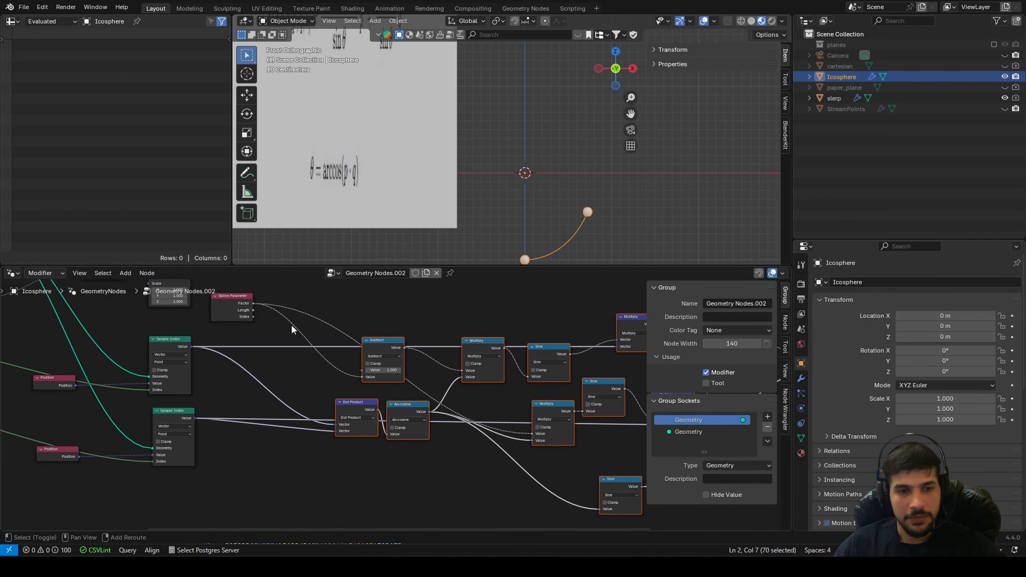
shift+right_drag(291, 324, 348, 301)
click(303, 321)
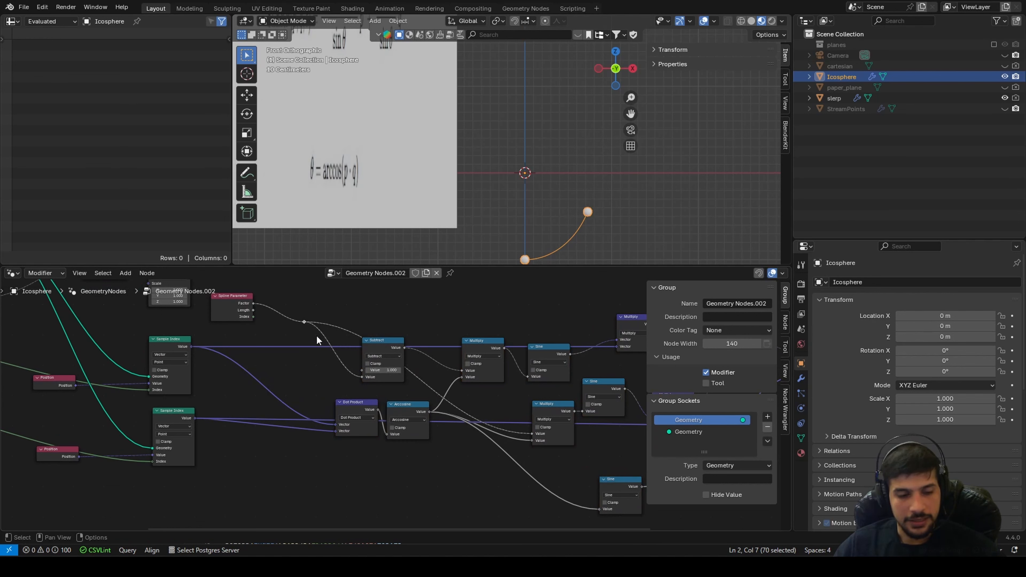
key(g)
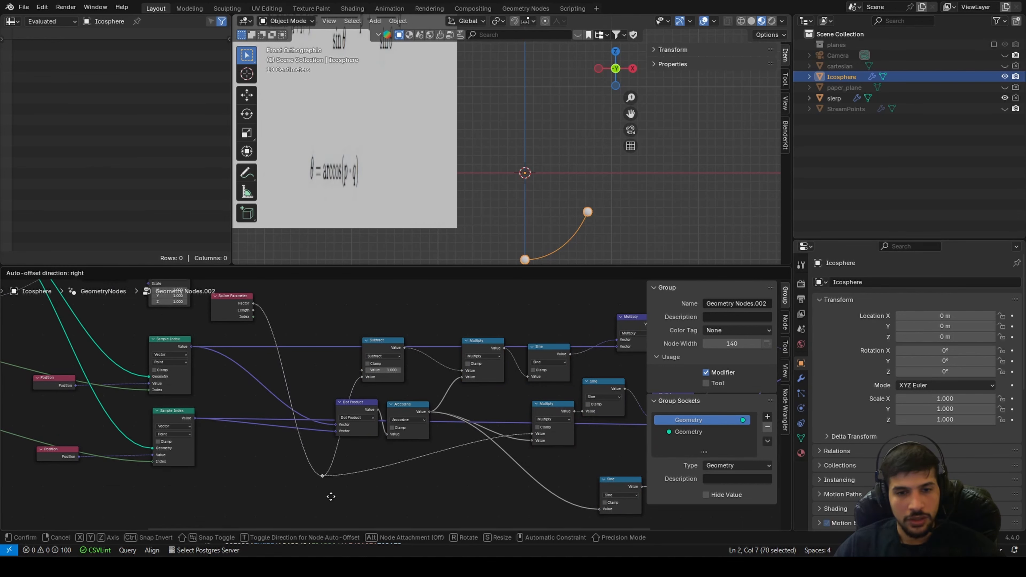
click(331, 496)
drag(232, 296, 229, 476)
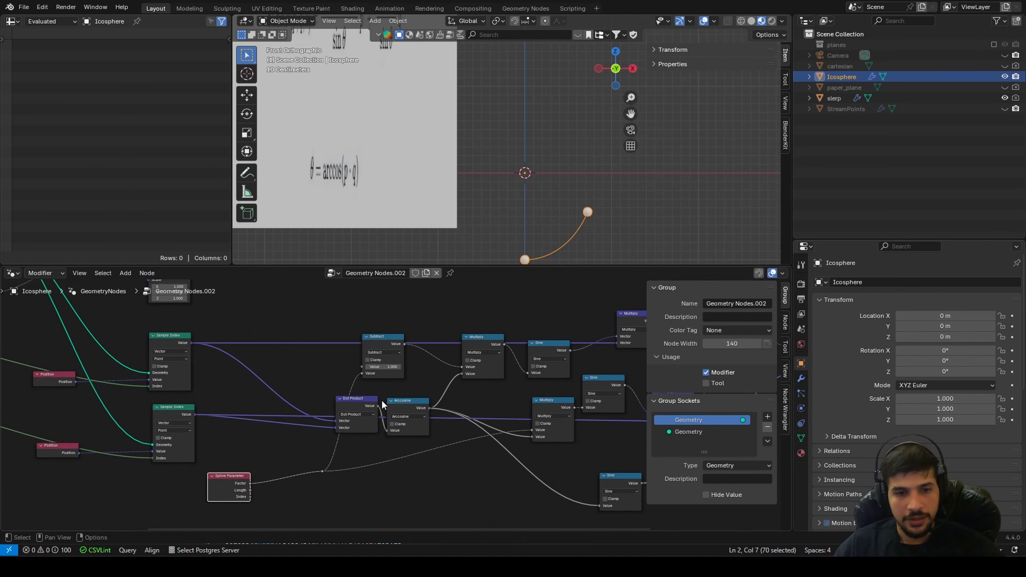
Combine the SLERP math nodes and the reroute, from Dot Product through Divide, into one node group
scroll(354, 392, down, 4)
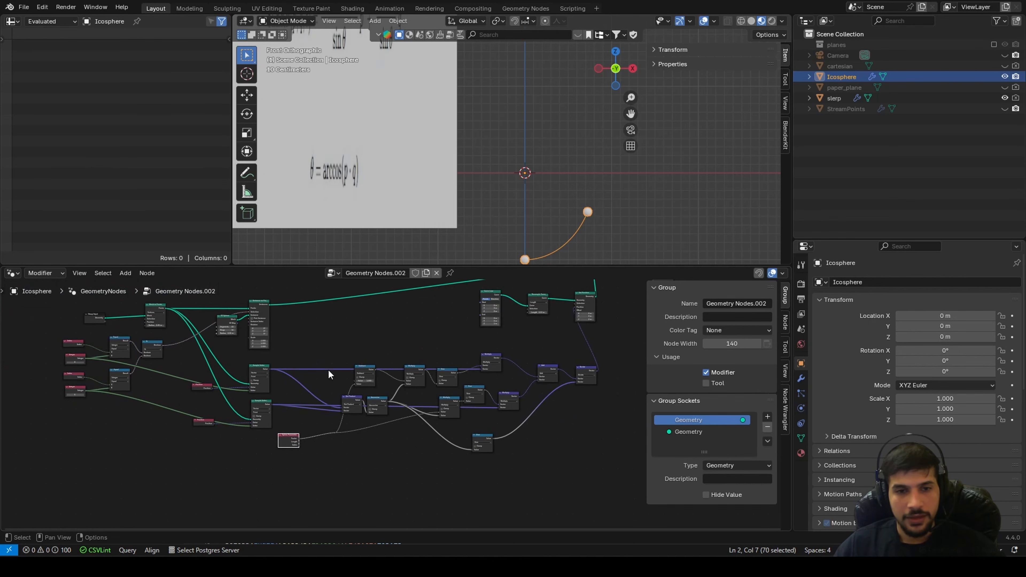
drag(317, 342, 606, 500)
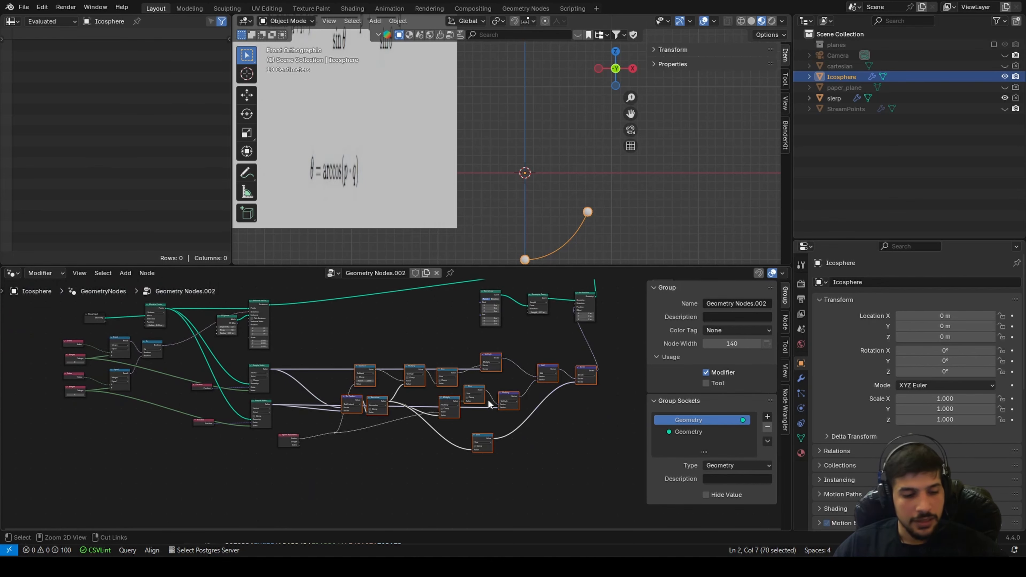
key(ctrl+g)
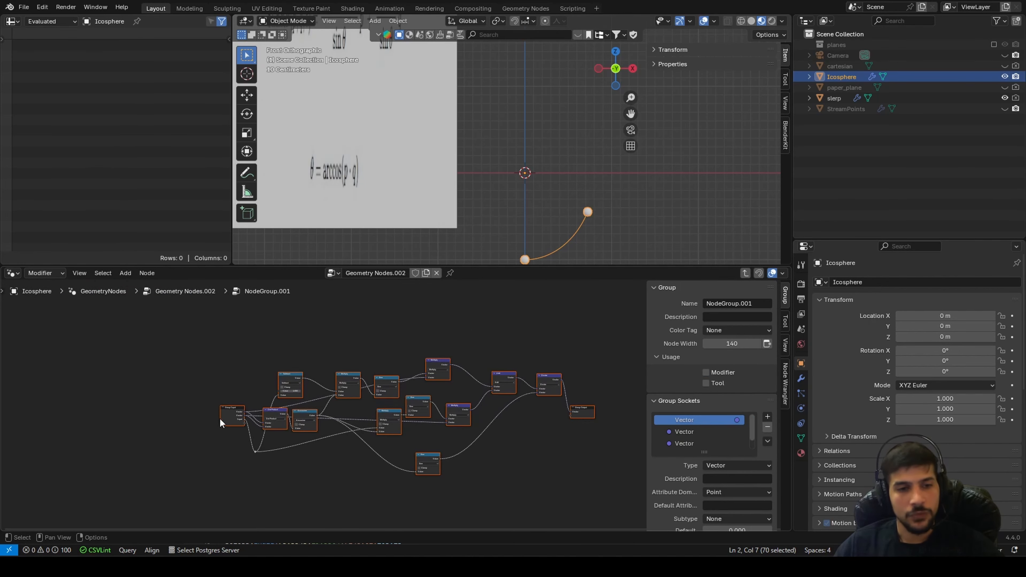
Move the reroute inside the group to below the Dot Product node, and return to the parent node tree
drag(238, 441, 286, 475)
key(g)
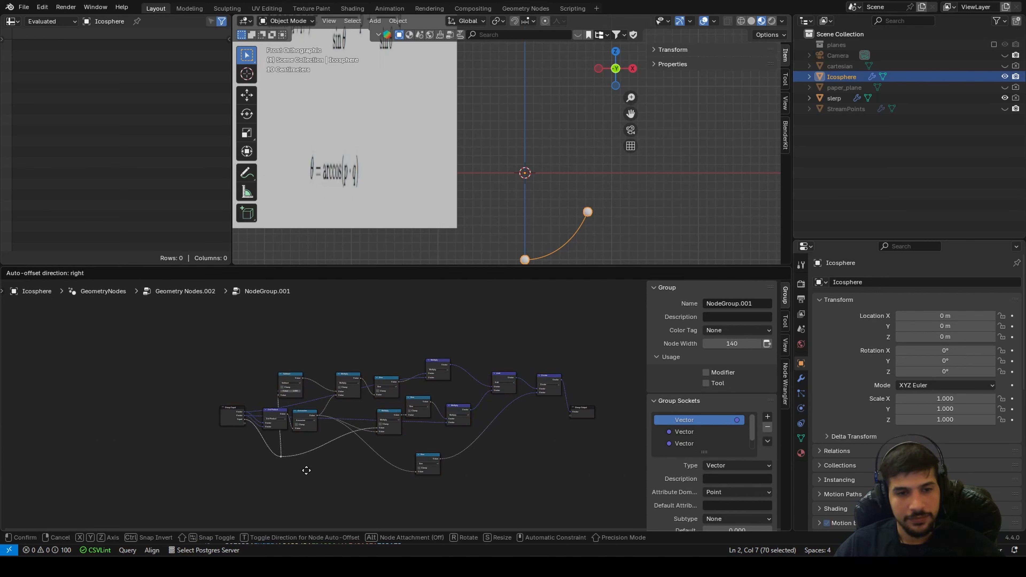
click(292, 466)
scroll(275, 424, up, 3)
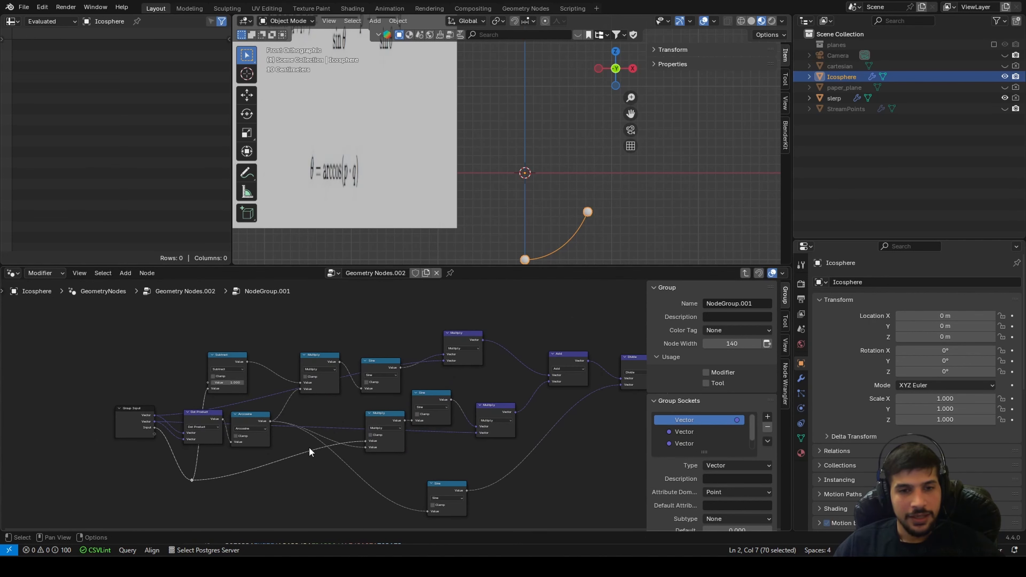
middle_drag(309, 446, 243, 427)
scroll(263, 437, up, 1)
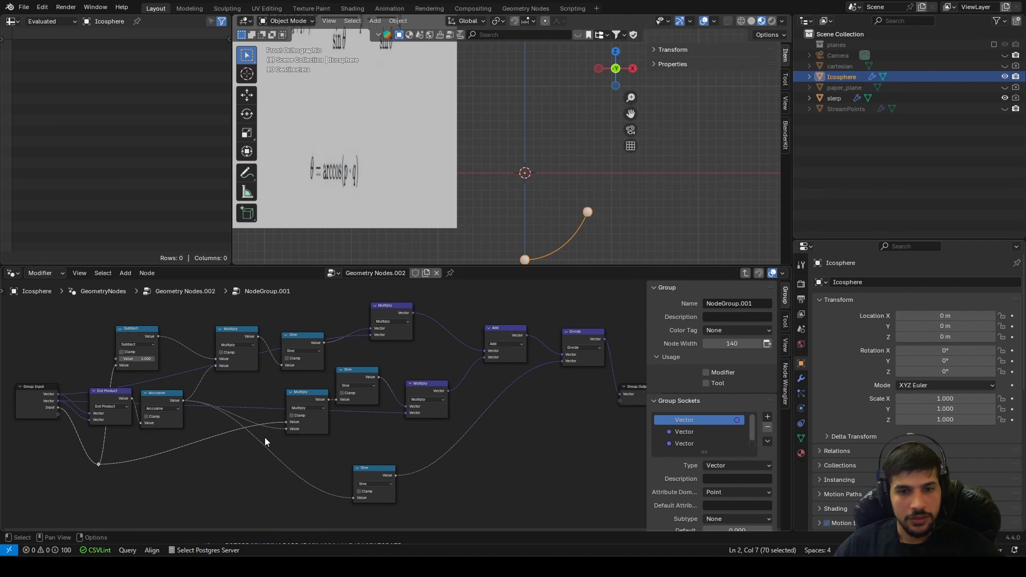
key(Tab)
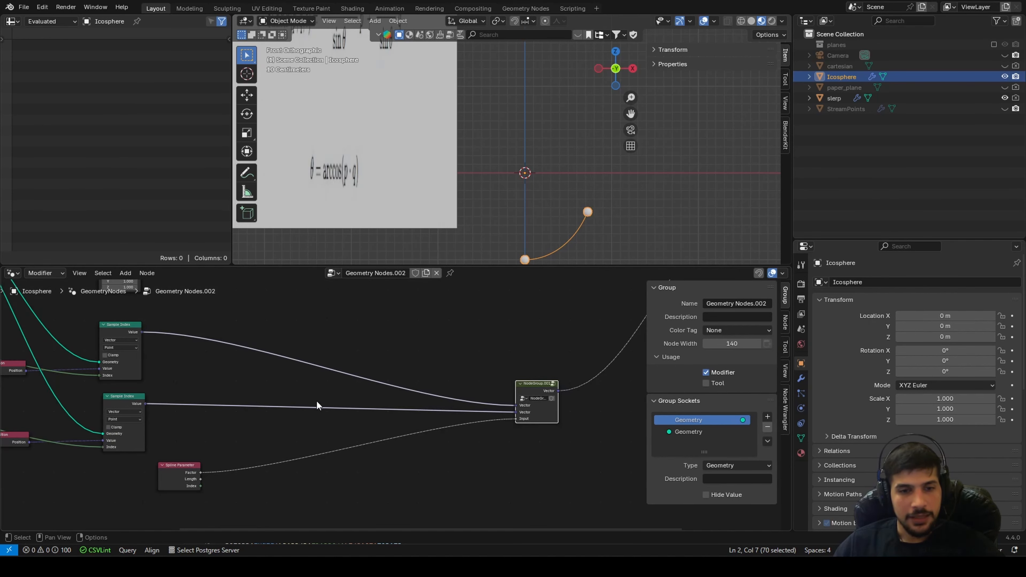
Place the group node beside the Sample Index nodes and name it to_slerp with a fake user enabled
drag(524, 390, 271, 391)
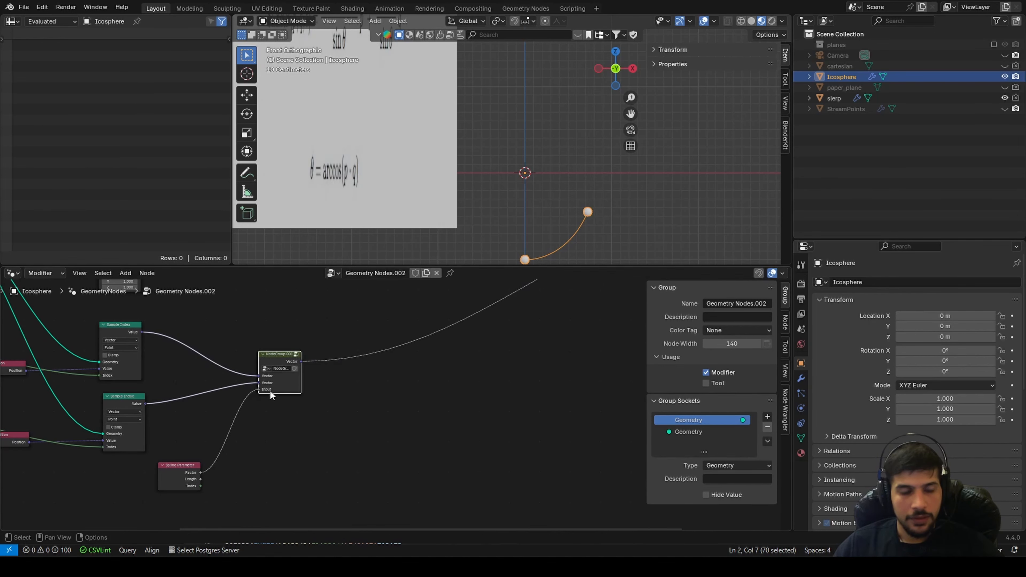
scroll(271, 391, up, 2)
middle_drag(370, 420, 605, 438)
scroll(467, 390, up, 6)
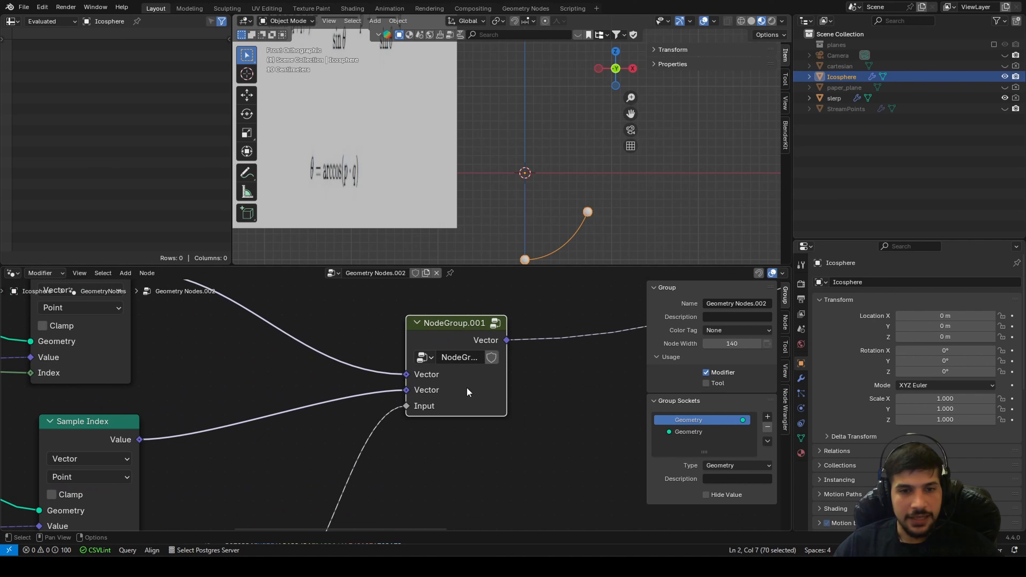
click(491, 358)
click(454, 362)
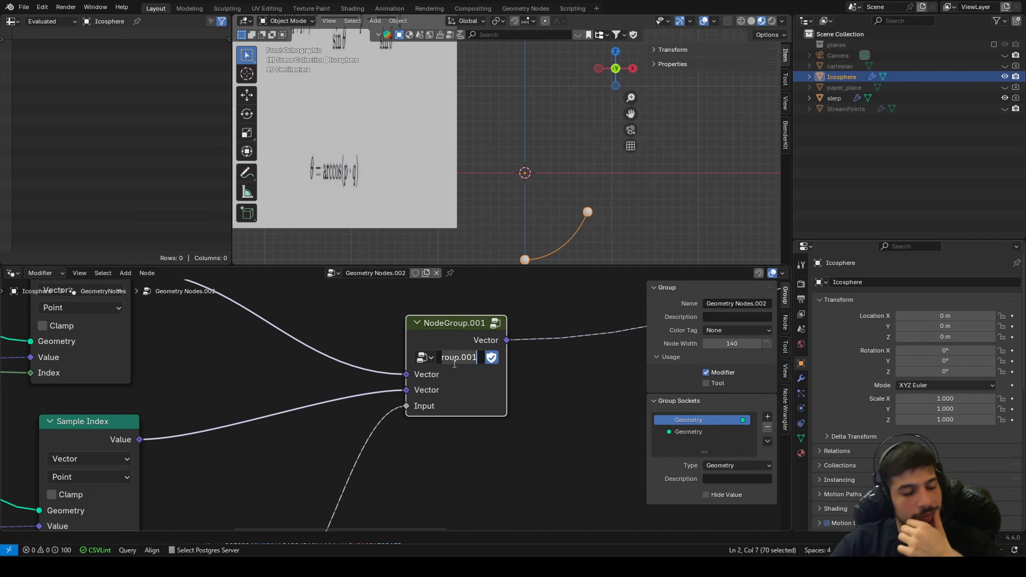
text(to)
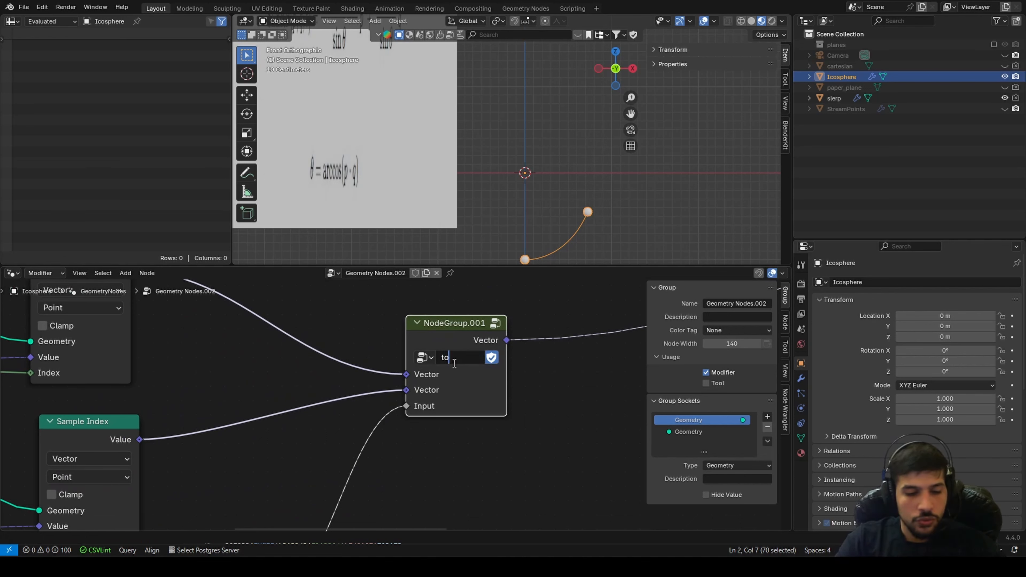
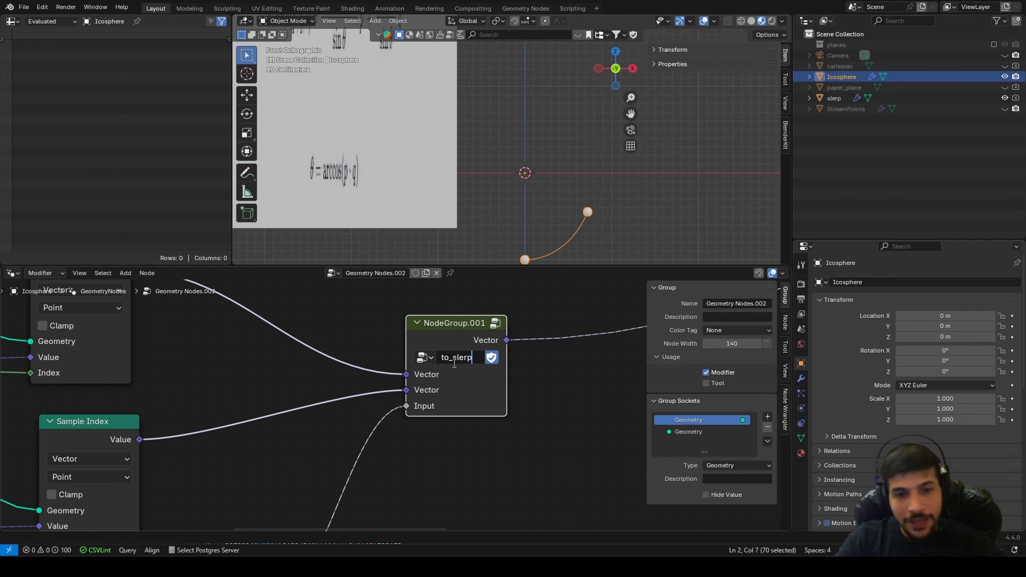
text(_slerp)
key(Return)
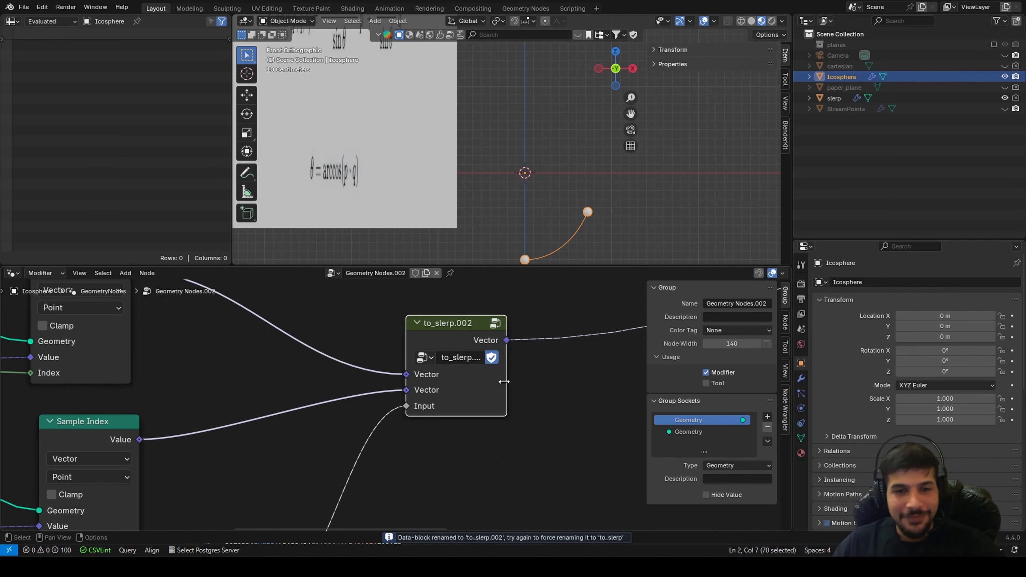
Save the blend file and frame the whole node tree
scroll(503, 382, down, 5)
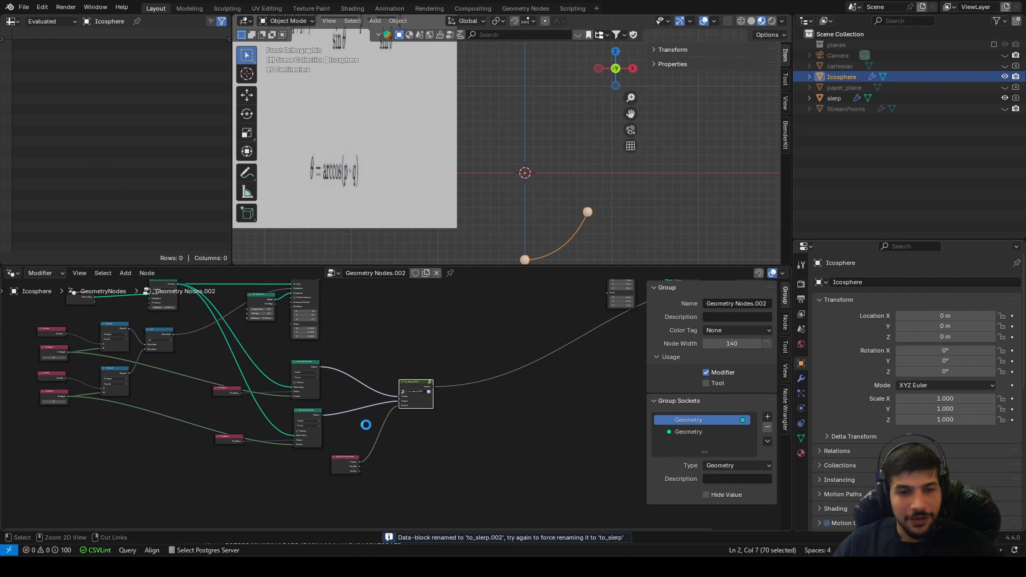
key(ctrl+s)
key(Home)
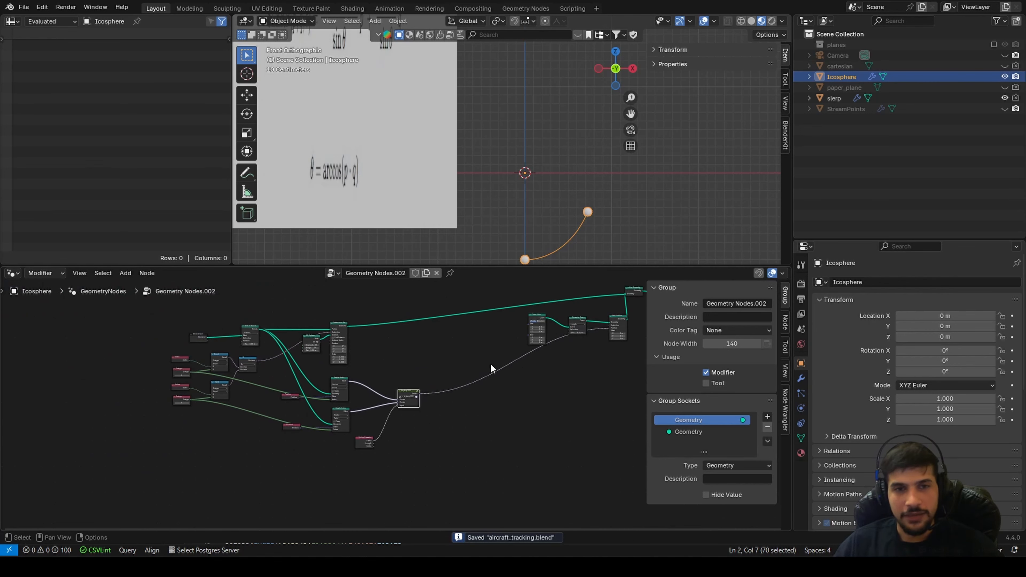
shift+middle_drag(587, 231, 555, 166)
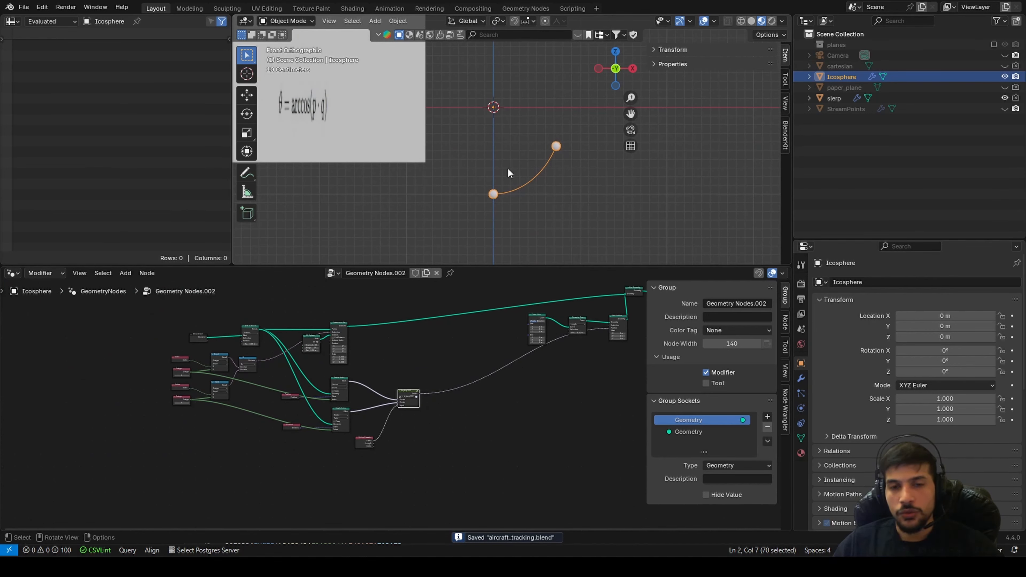
scroll(470, 200, up, 3)
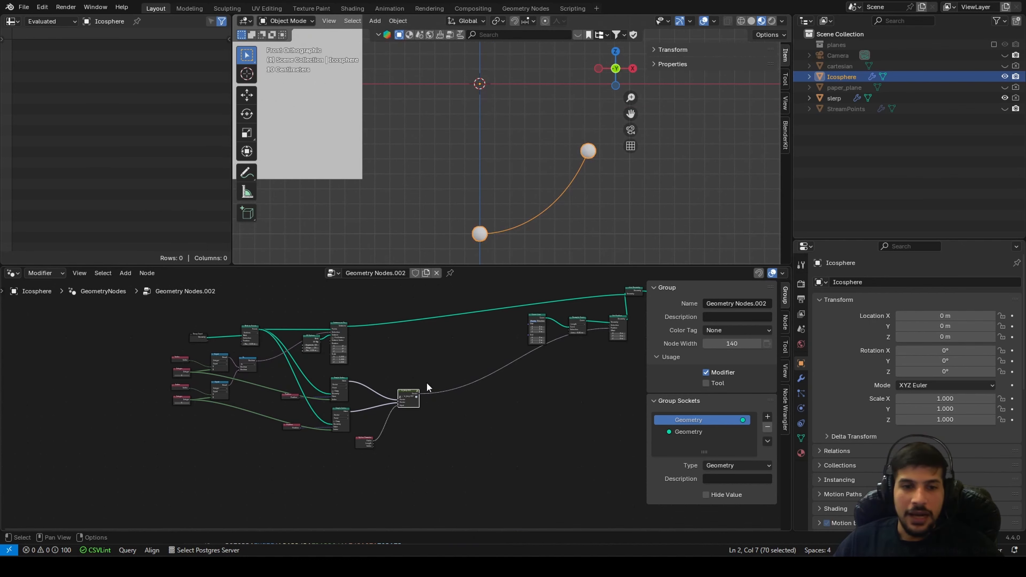
scroll(426, 382, up, 7)
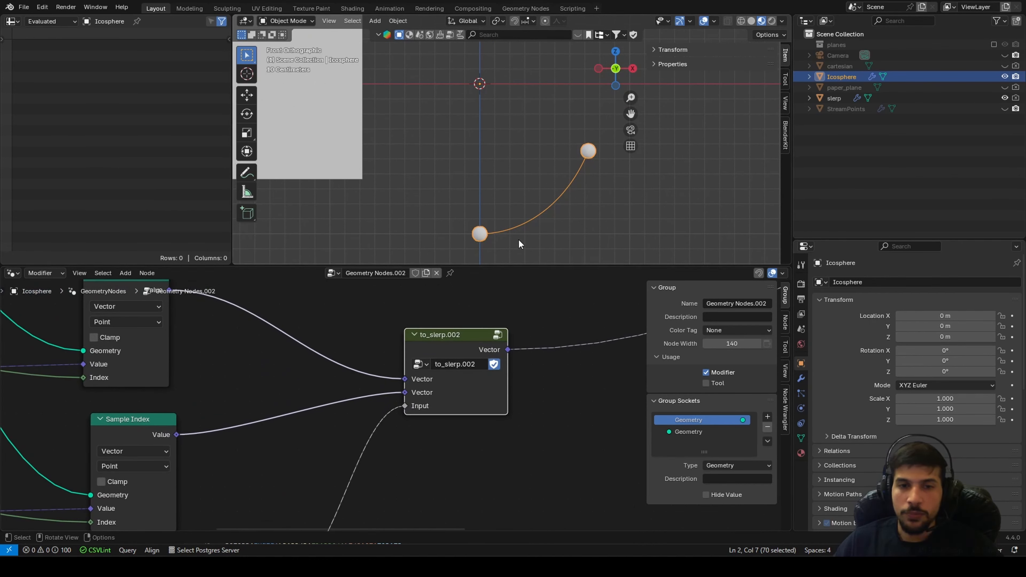
scroll(424, 420, up, 1)
middle_drag(424, 420, 469, 246)
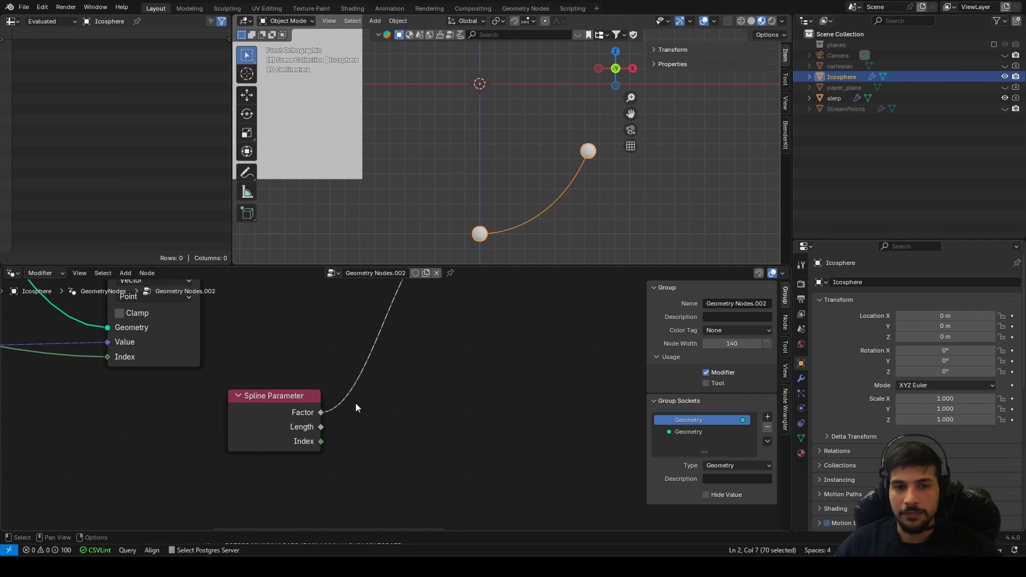
Hide the Icosphere object from both the viewport and renders, and hide the slerp object from the viewport
scroll(395, 405, down, 1)
scroll(391, 488, down, 3)
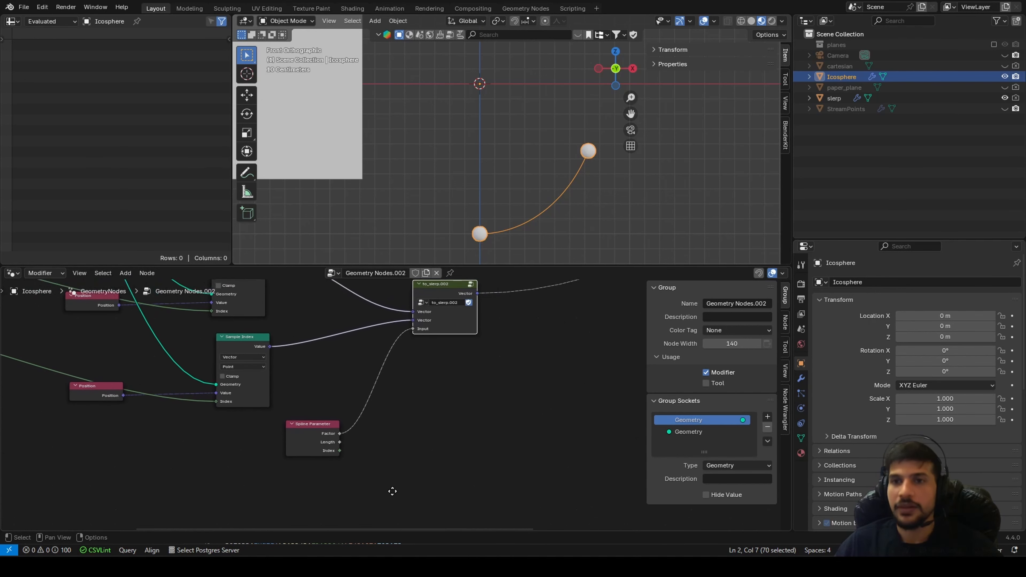
click(1005, 79)
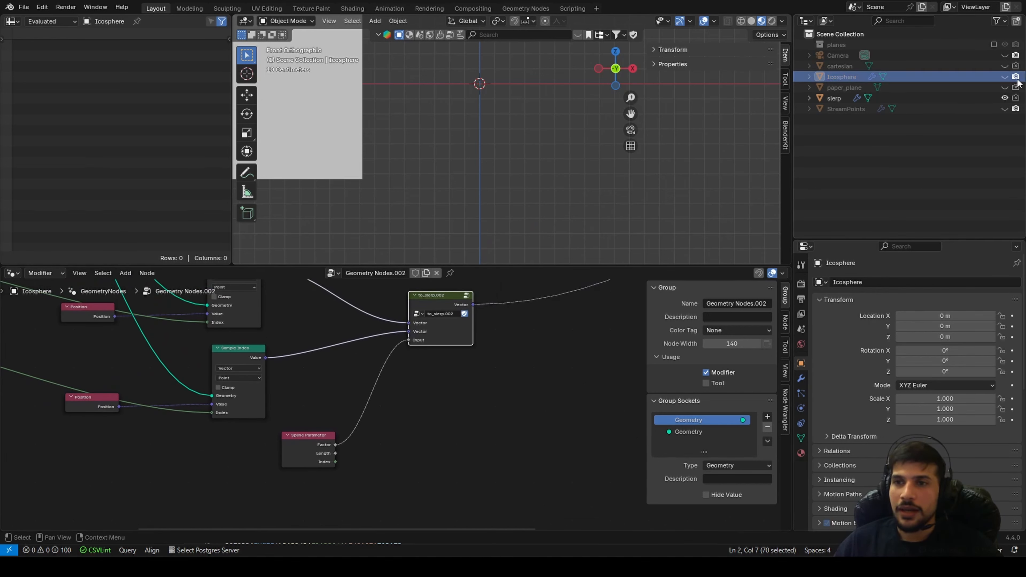
click(1017, 79)
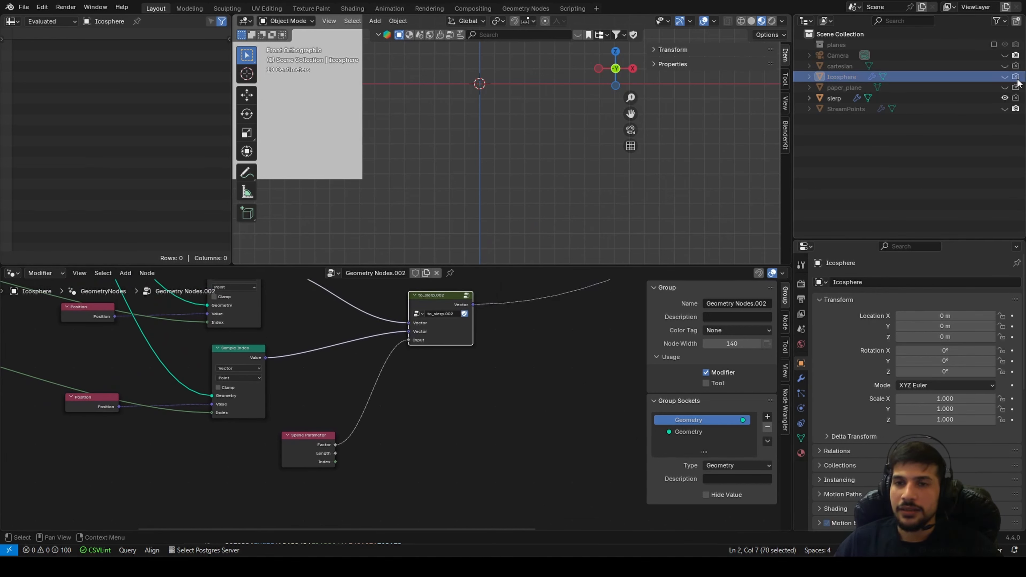
click(836, 99)
click(1003, 98)
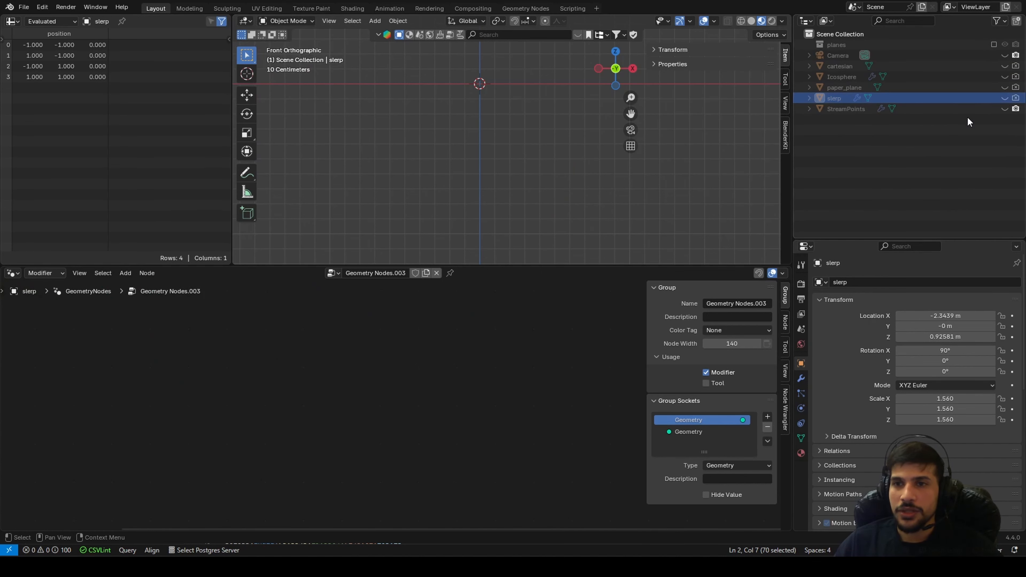
Unhide the StreamPoints object in the viewport and select it to show its update_planes node tree
click(1005, 109)
scroll(582, 169, down, 6)
scroll(582, 169, down, 3)
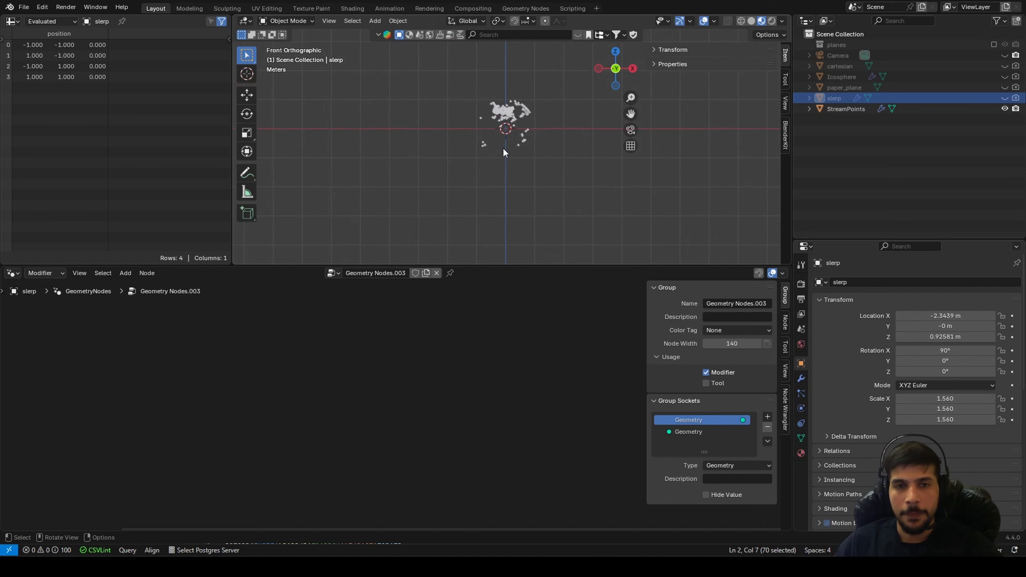
scroll(503, 147, up, 3)
click(493, 94)
middle_drag(484, 168, 434, 189)
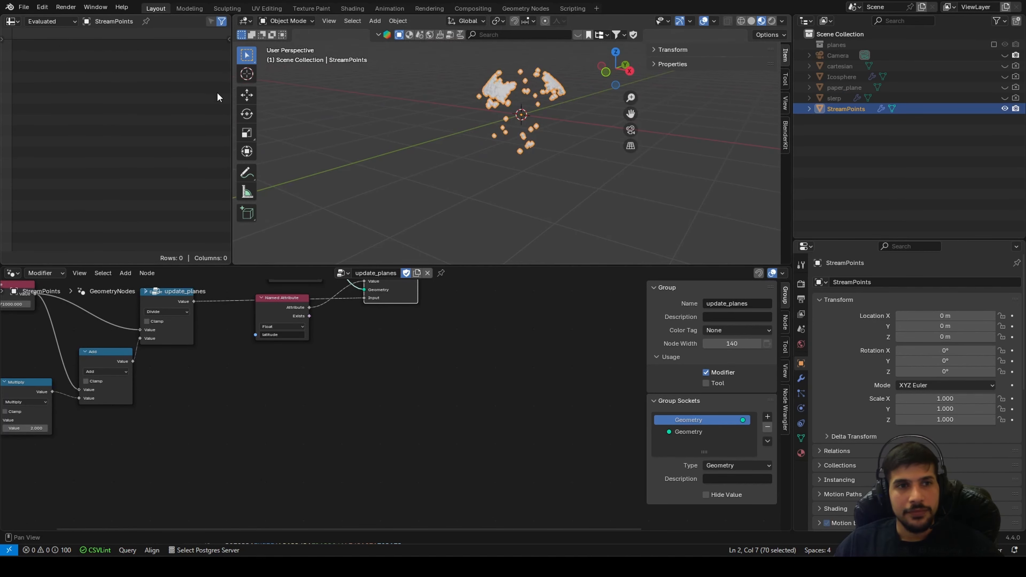
Show the Point Cloud point attributes of StreamPoints in the spreadsheet and collapse its data set region
drag(233, 115, 218, 118)
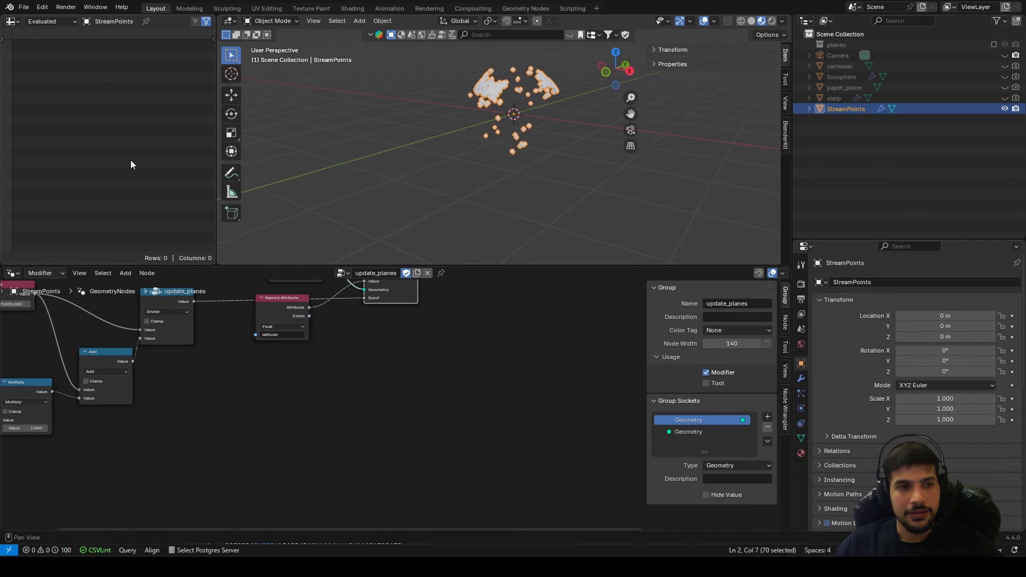
click(2, 39)
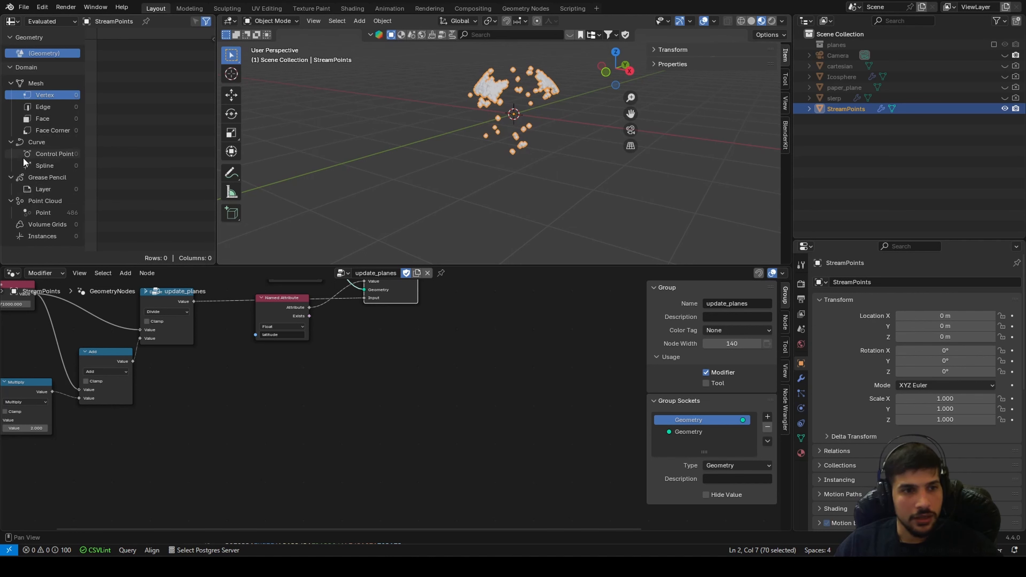
click(33, 211)
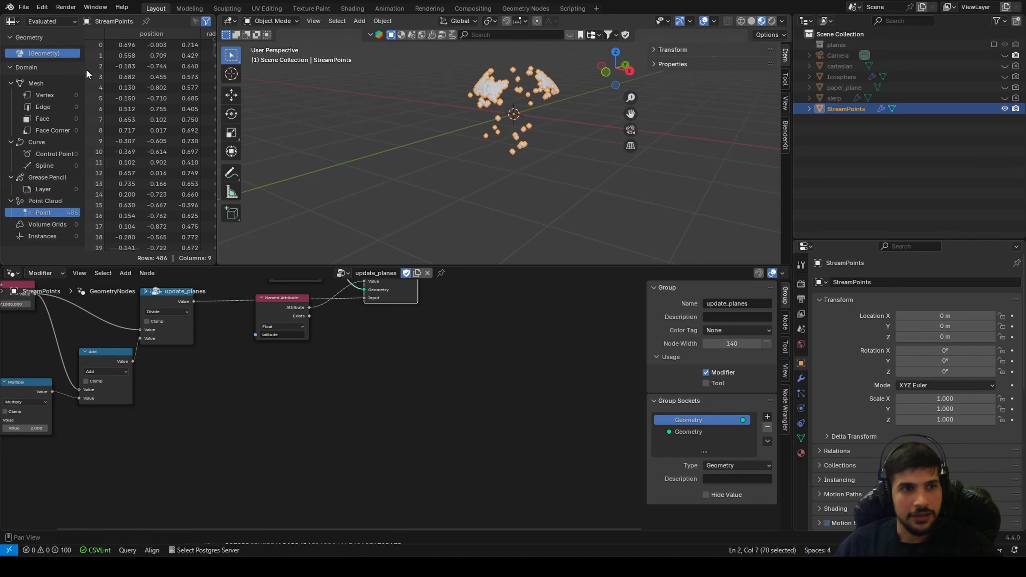
drag(84, 70, 2, 69)
scroll(49, 83, down, 1)
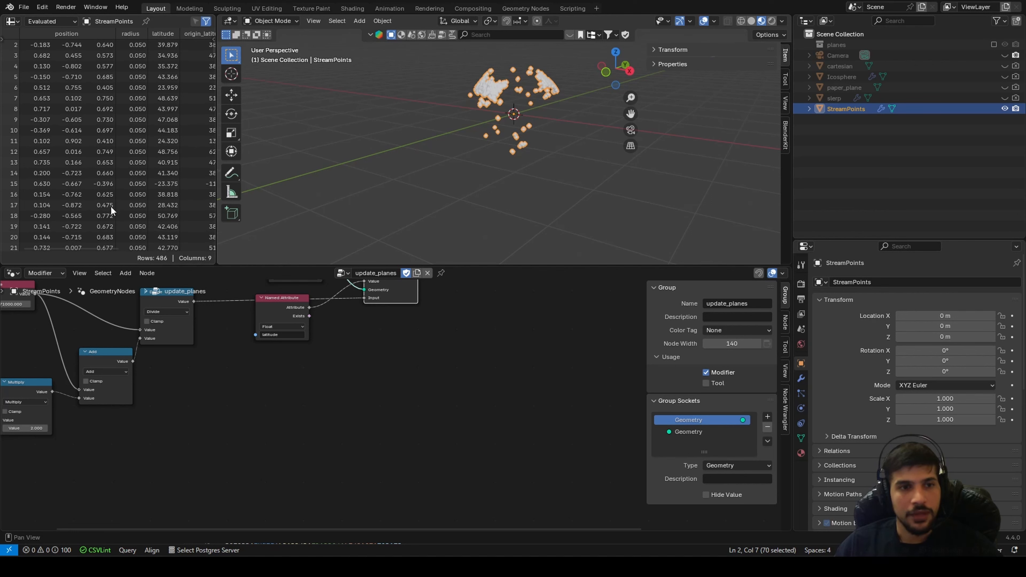
scroll(404, 218, down, 1)
Move the Group Input node and the geometry node connected to it further left of the named attribute nodes
middle_drag(448, 384, 434, 489)
scroll(448, 235, down, 5)
scroll(439, 364, down, 6)
scroll(438, 364, down, 2)
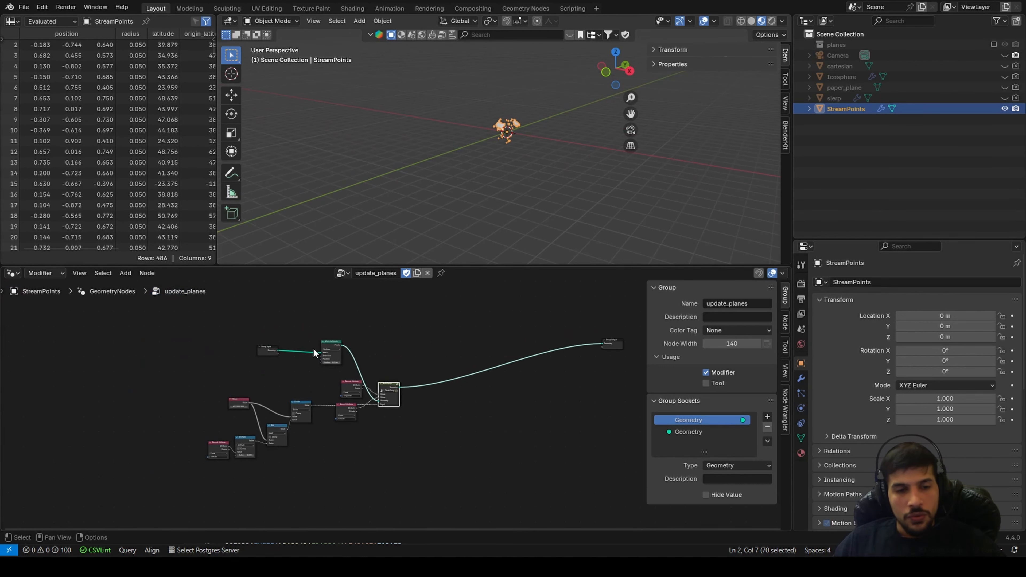
drag(222, 297, 258, 364)
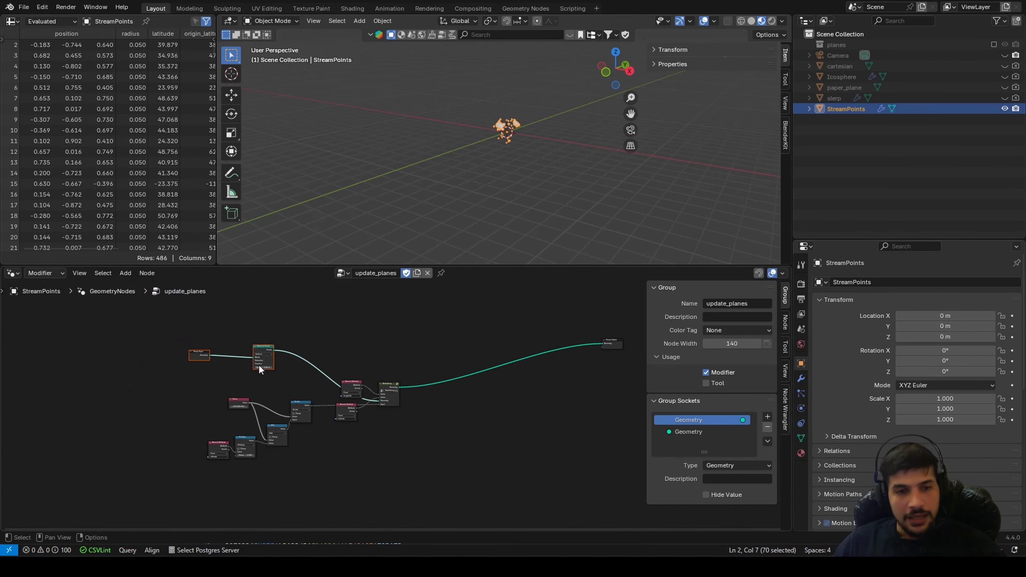
Examine the StreamPoints point cloud up close in the front orthographic view
scroll(514, 173, up, 3)
key(KP_1)
scroll(502, 142, up, 6)
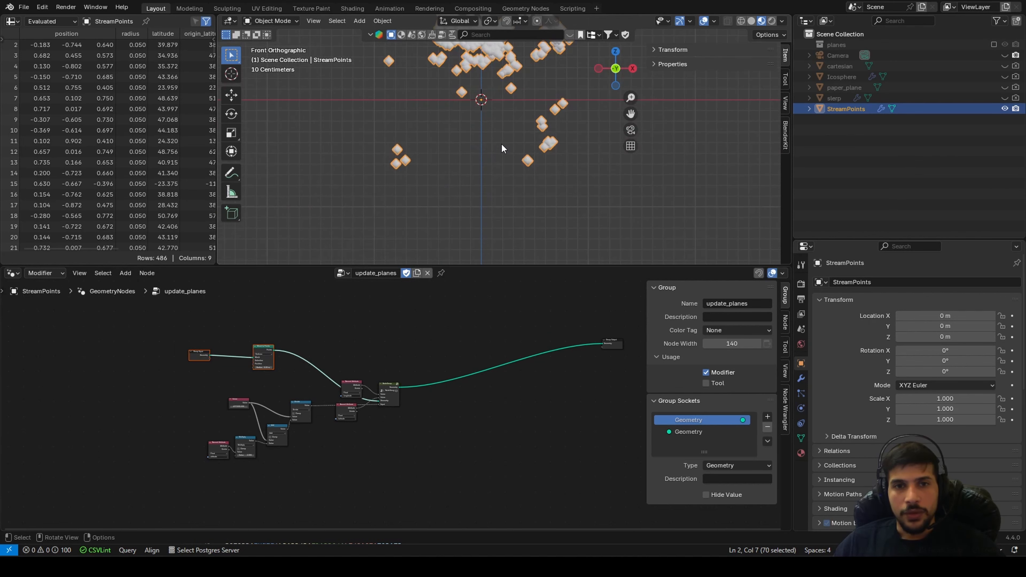
shift+middle_drag(520, 130, 539, 228)
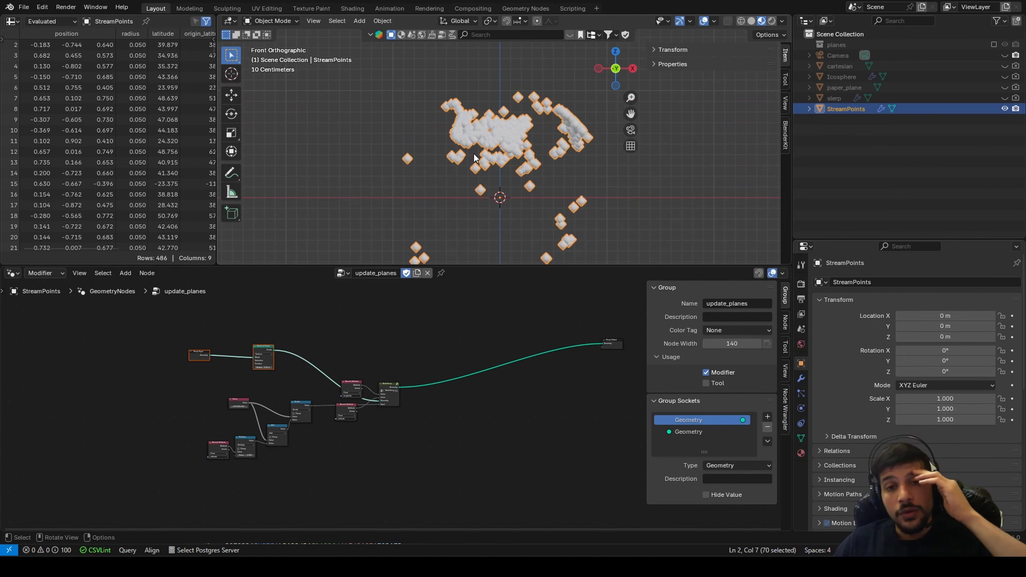
scroll(430, 135, up, 4)
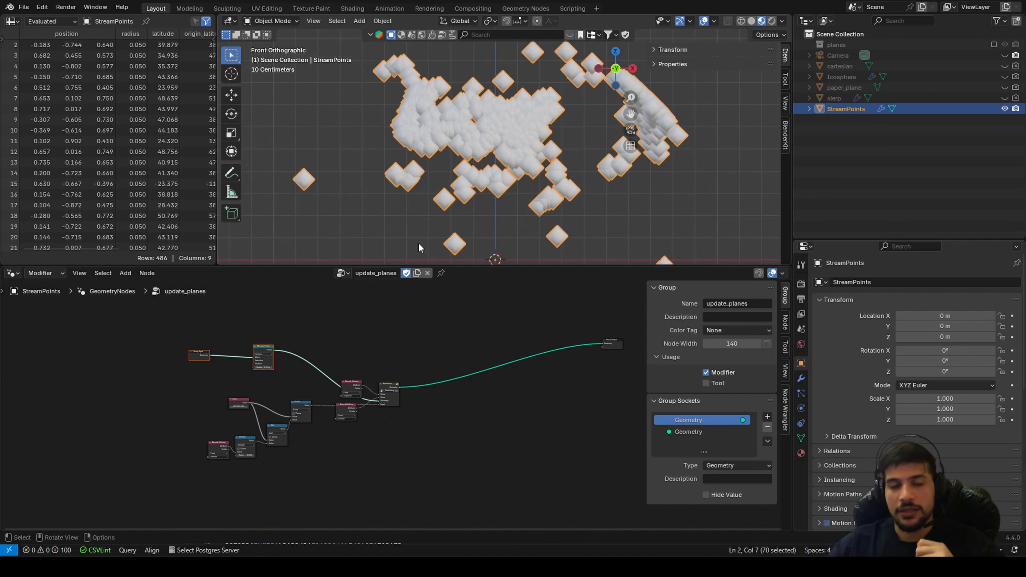
Move the Group Output node far to the right of the node group in the update_planes tree
middle_drag(503, 354, 238, 360)
drag(295, 328, 363, 363)
key(g)
click(665, 414)
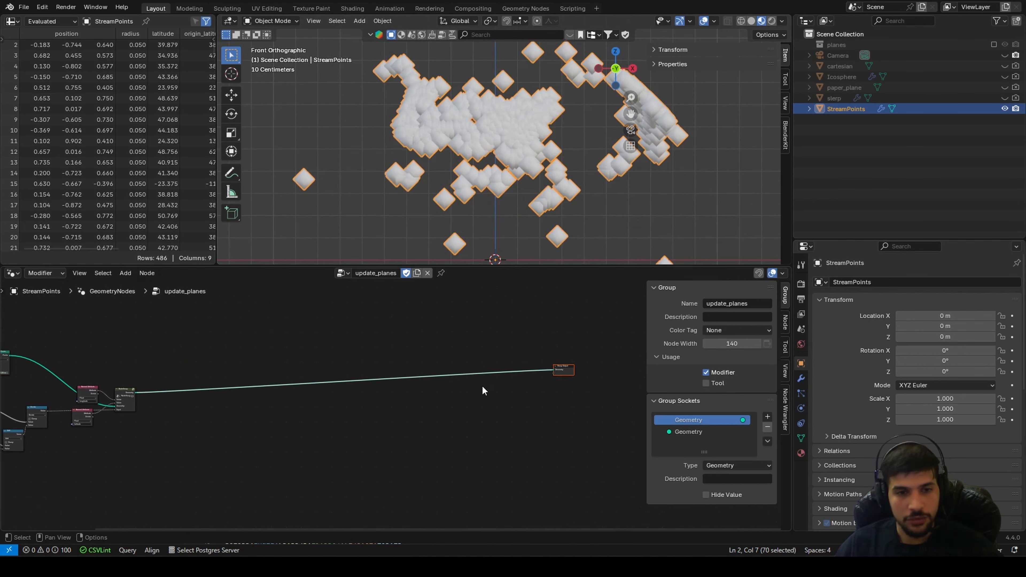
Add a For Each Element zone between the node group and the Group Output
scroll(397, 400, up, 5)
middle_drag(284, 374, 457, 406)
key(shift+a)
click(346, 325)
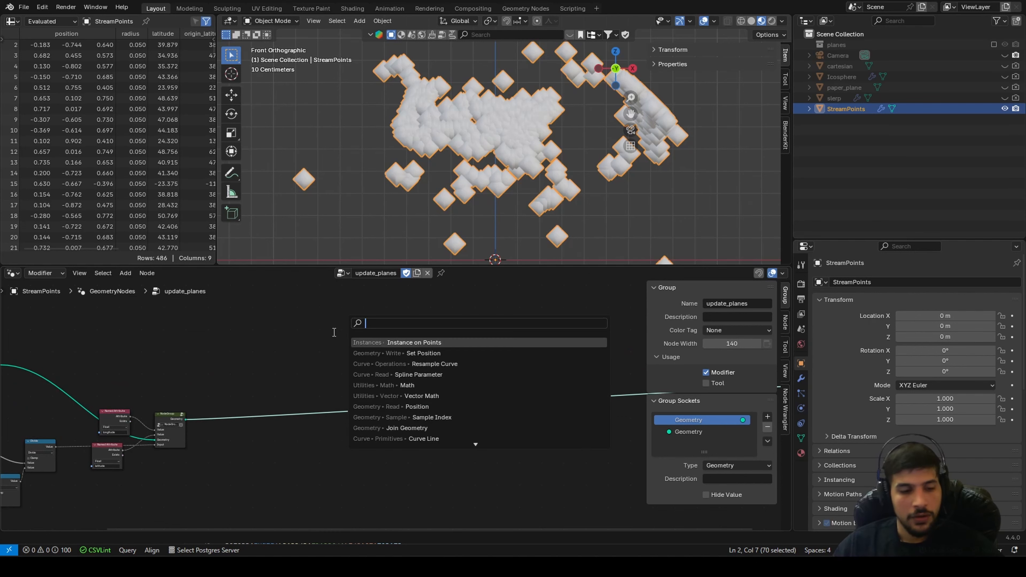
text(for eac)
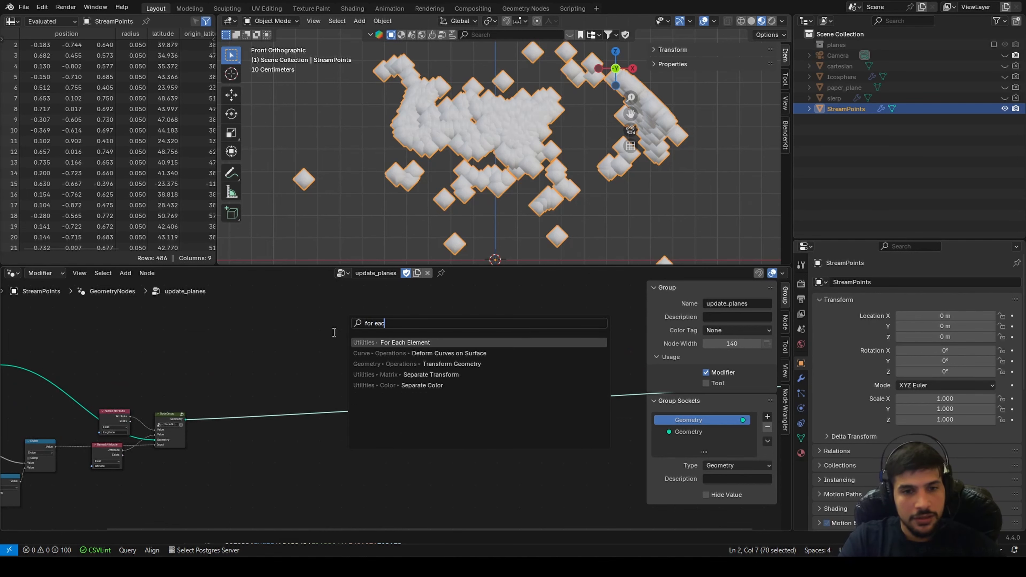
key(Return)
click(373, 377)
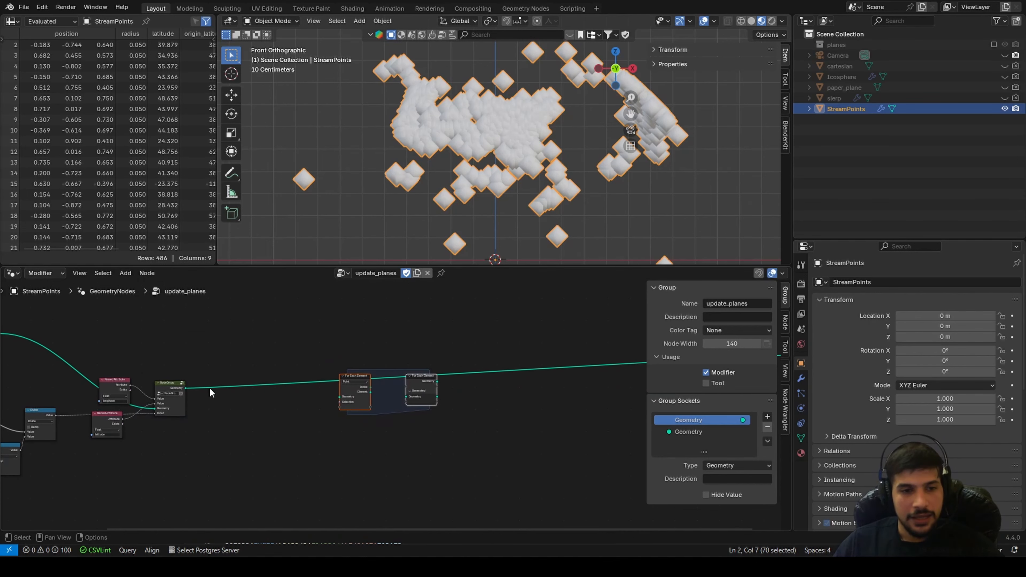
Connect the node group's Geometry to the For Each Element input, and the zone's Geometry output to Group Output
drag(185, 389, 340, 397)
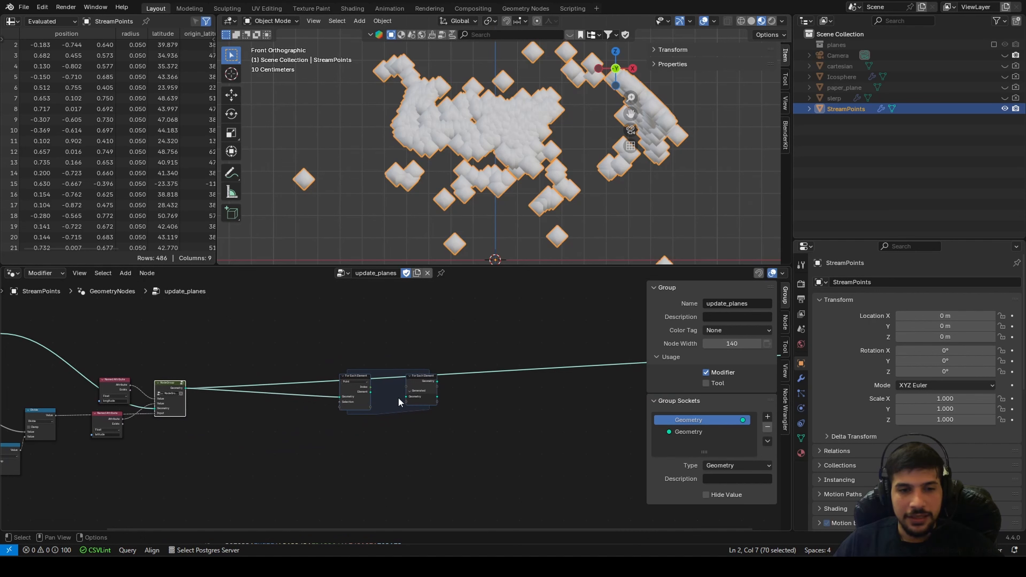
scroll(484, 421, down, 2)
middle_drag(484, 421, 320, 404)
drag(280, 385, 515, 393)
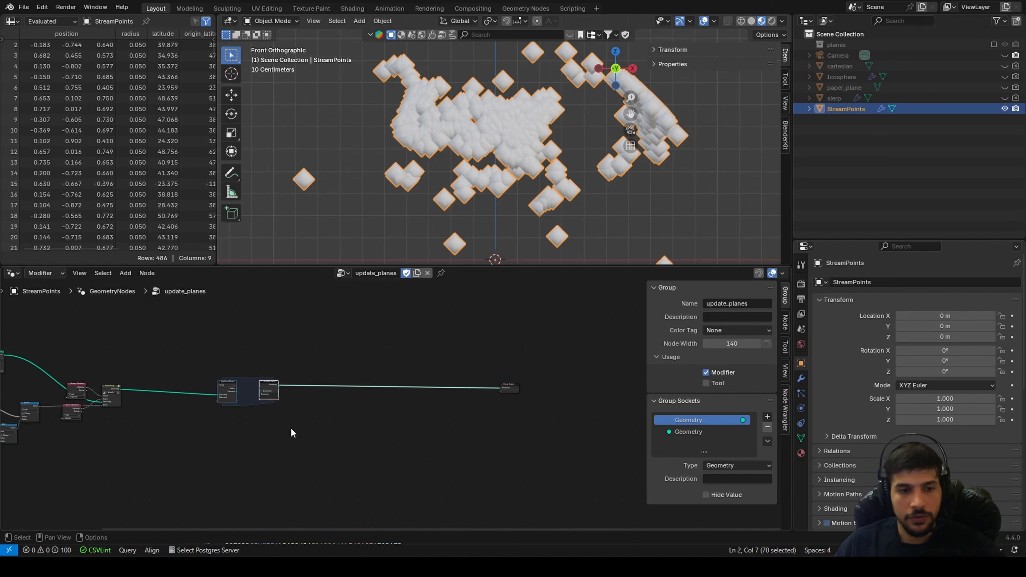
Move the For Each Element output node to the right to widen the zone
key(g)
click(356, 428)
scroll(357, 428, up, 3)
middle_drag(237, 420, 344, 398)
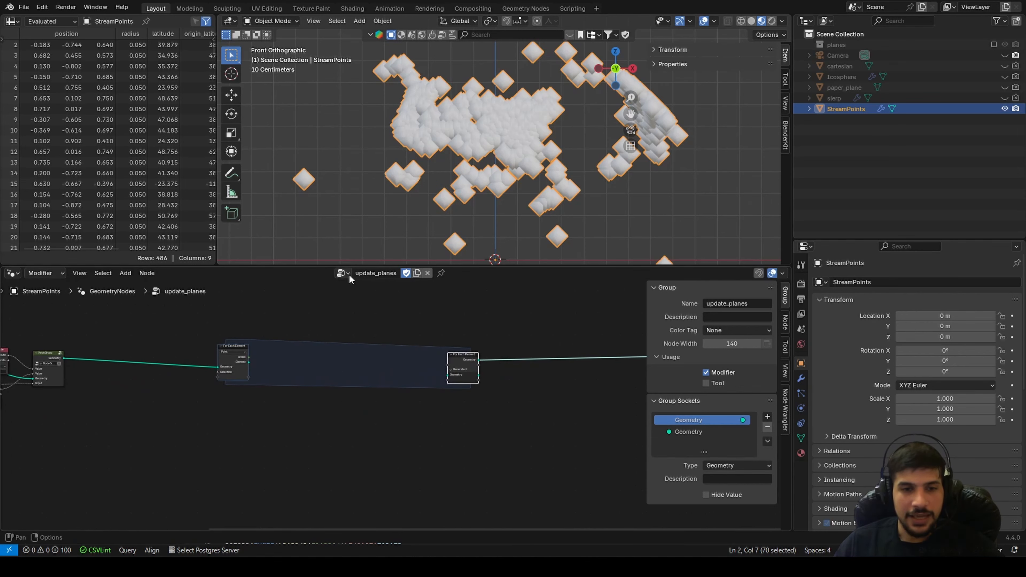
scroll(462, 390, up, 4)
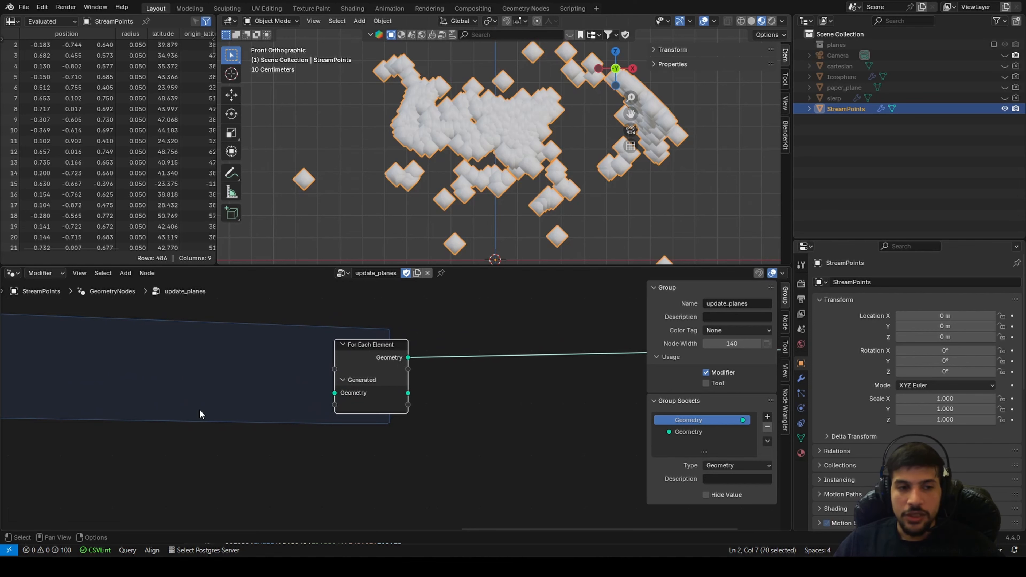
scroll(202, 420, down, 2)
scroll(420, 422, up, 2)
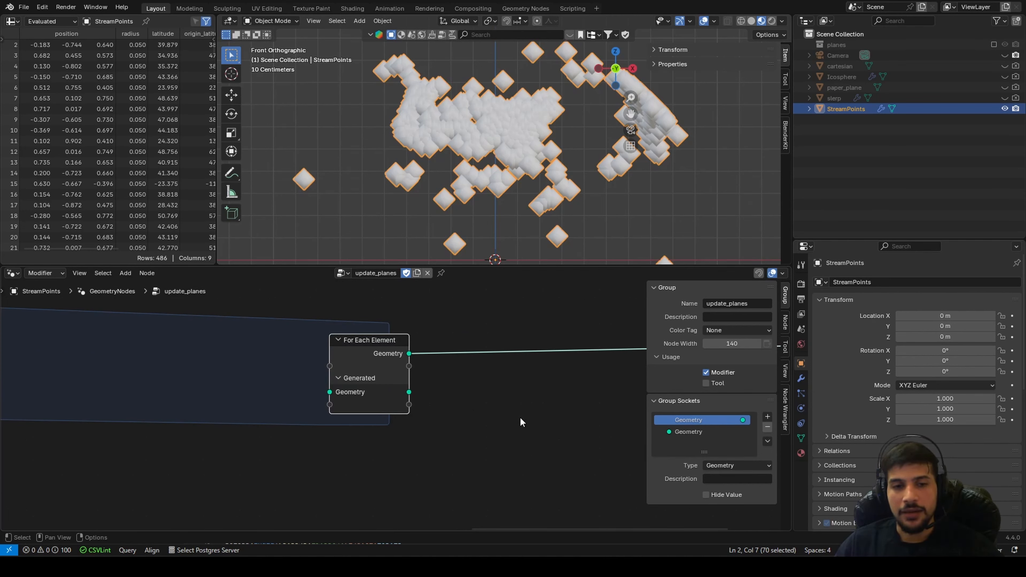
scroll(237, 406, down, 2)
ctrl+scroll(219, 392, up, 5)
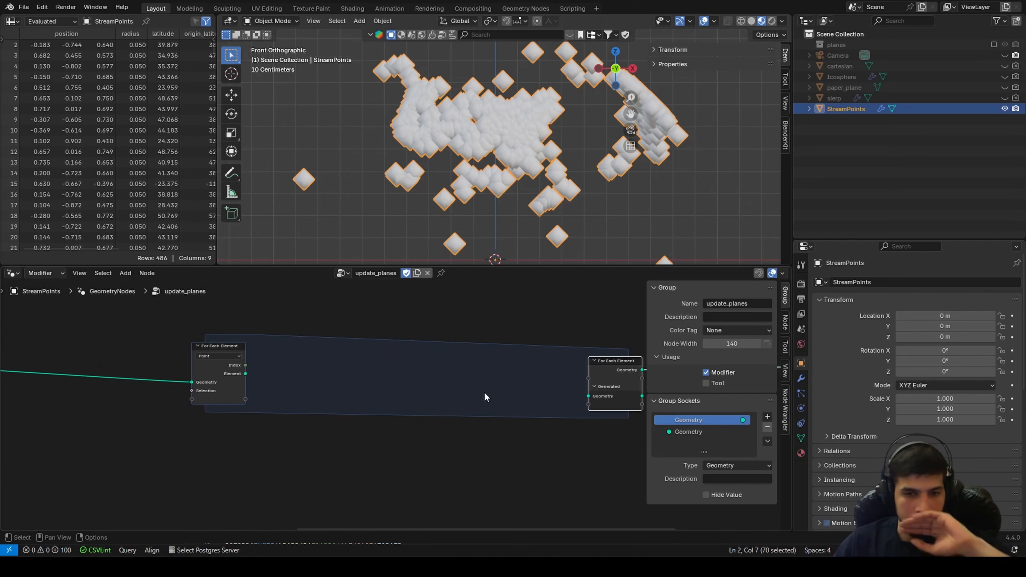
scroll(445, 412, up, 1)
scroll(419, 378, down, 2)
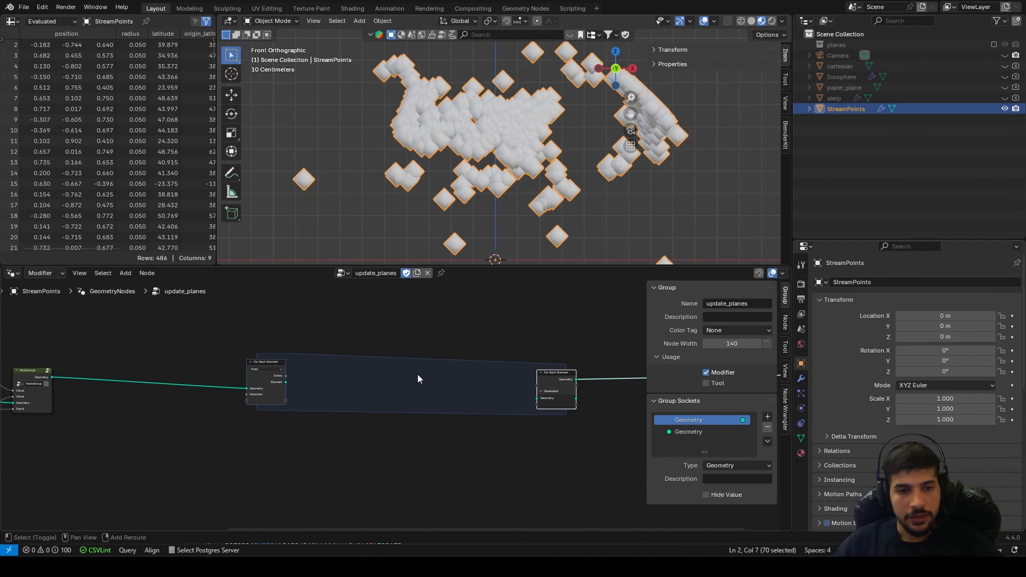
Add the to_slerp node group inside the For Each Element zone, just after its input node
key(shift+a)
text(to slep)
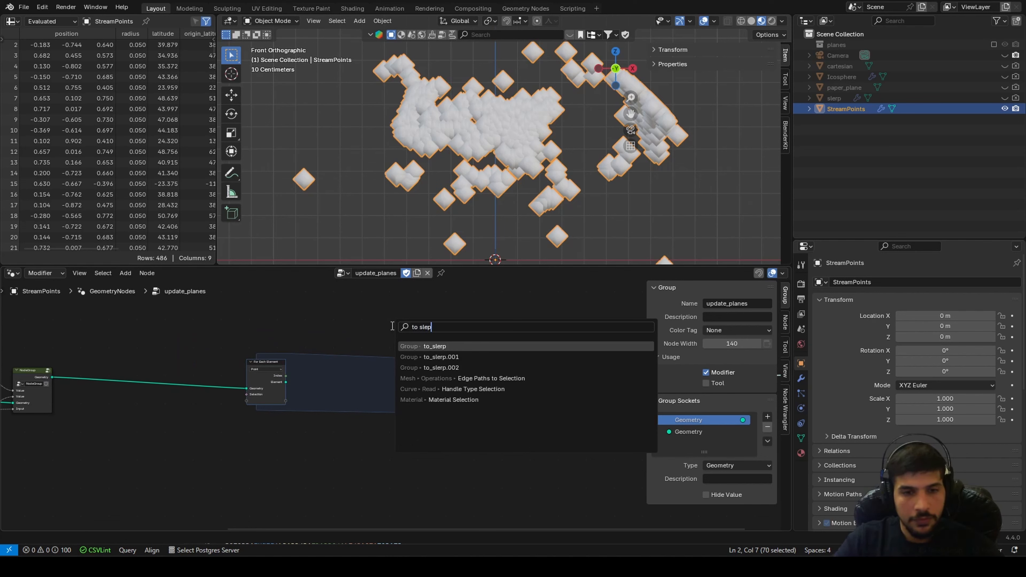
key(Return)
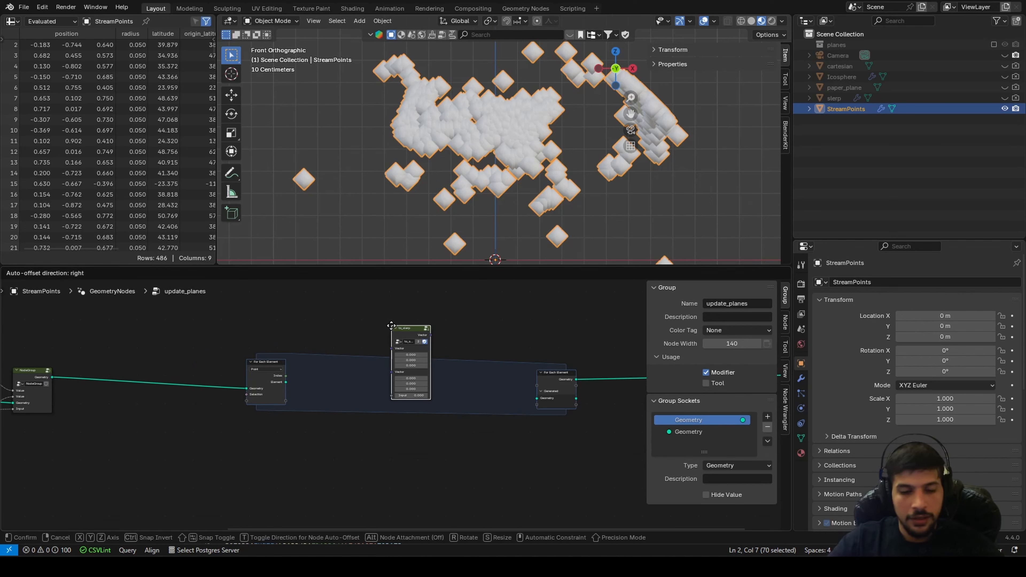
click(355, 355)
scroll(408, 407, up, 2)
middle_drag(339, 429, 452, 506)
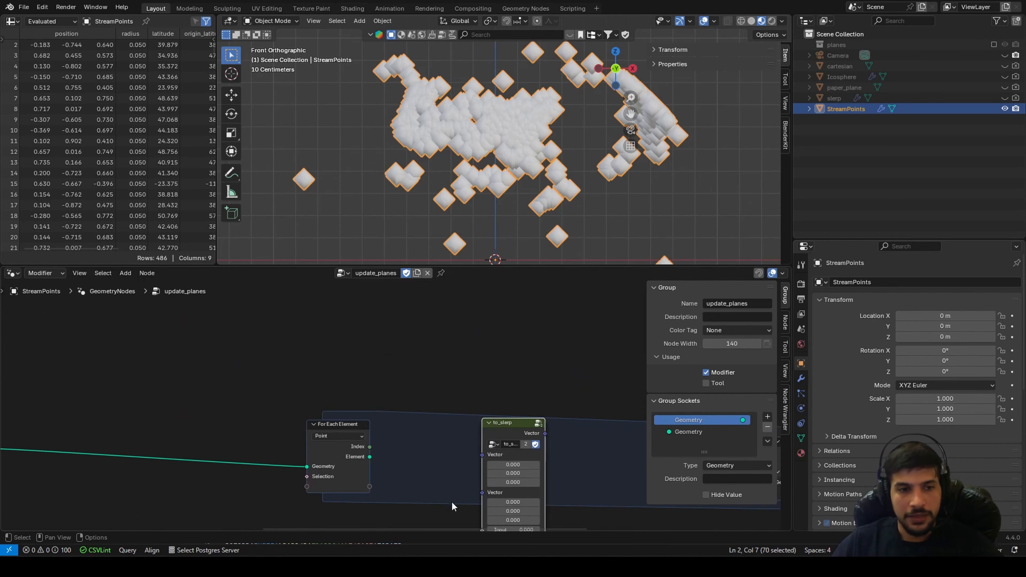
scroll(372, 497, up, 3)
middle_drag(371, 497, 291, 473)
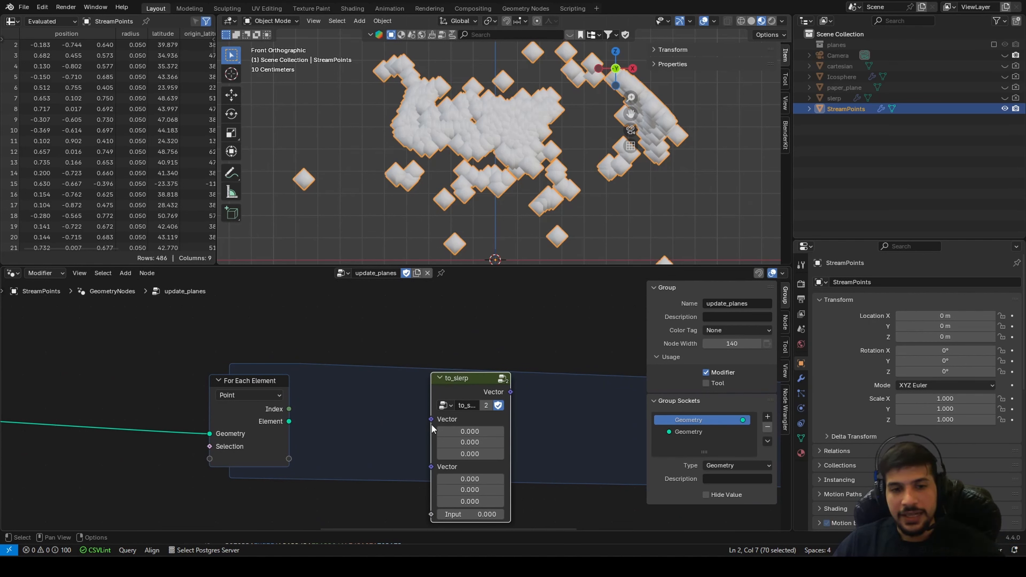
Add a Position node below the For Each Element input node and connect it as a new zone input
scroll(282, 409, down, 2)
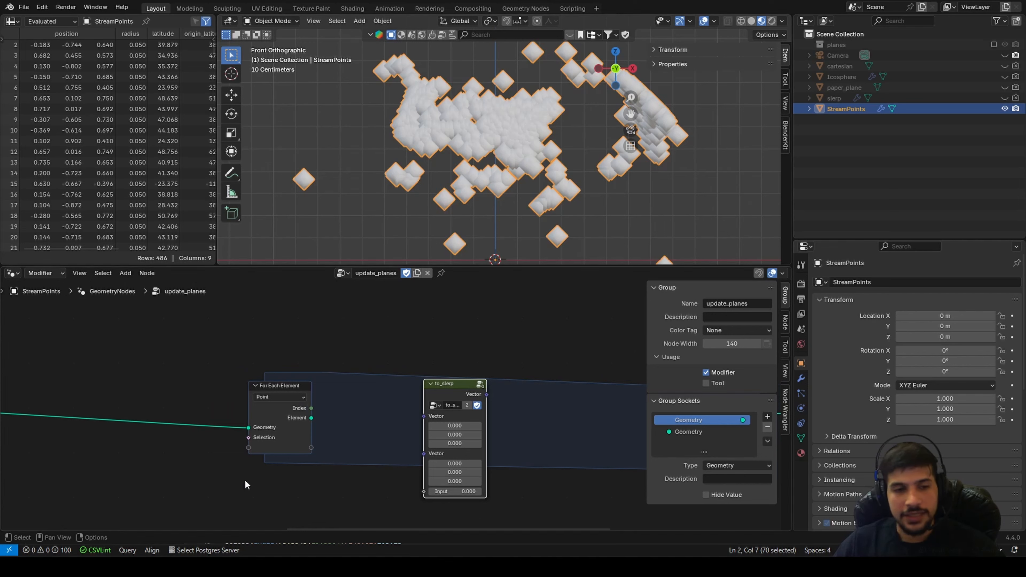
key(shift+a)
click(169, 322)
text(po)
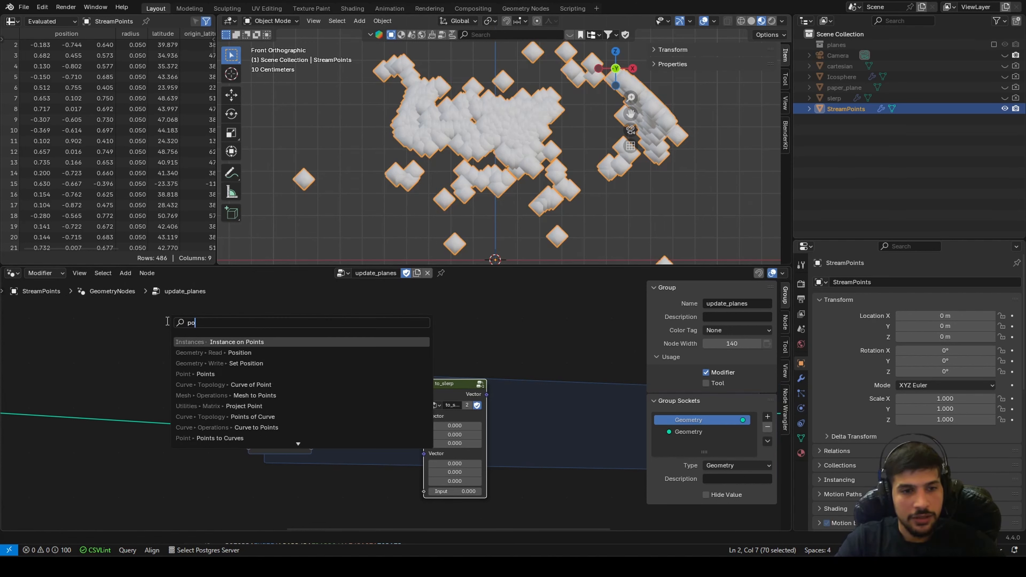
key(Down)
key(Return)
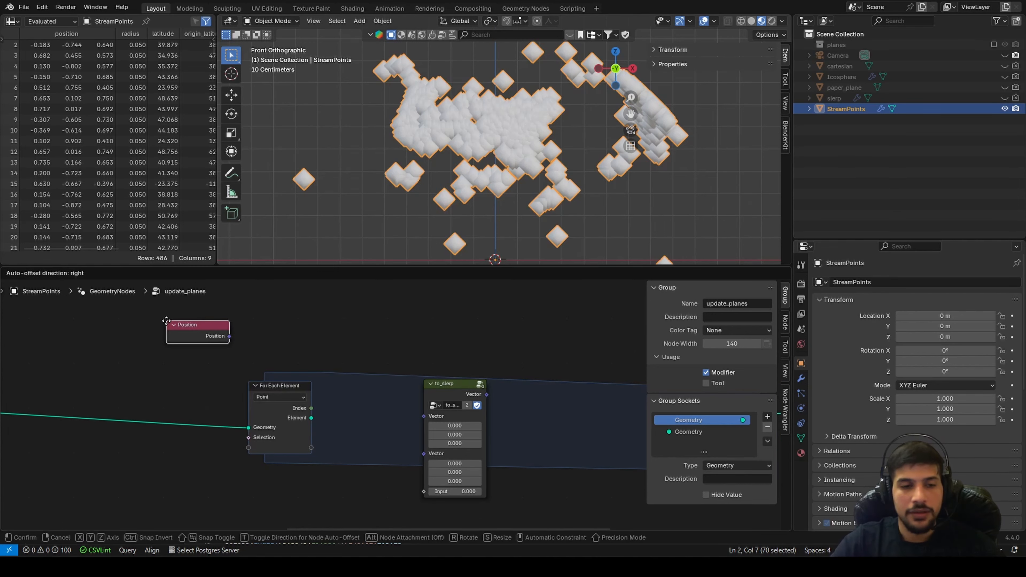
click(142, 474)
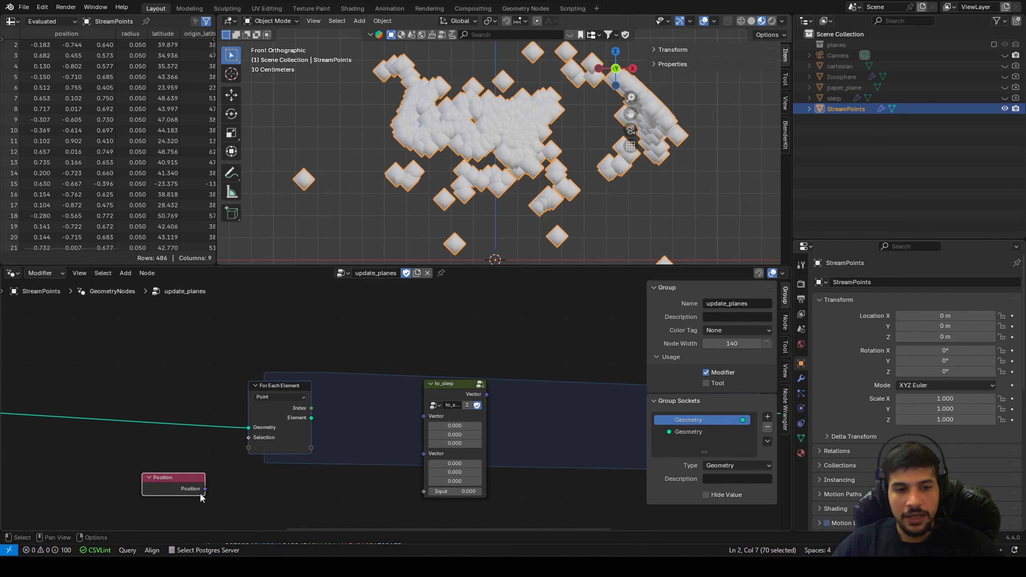
drag(205, 489, 248, 449)
middle_drag(297, 469, 233, 416)
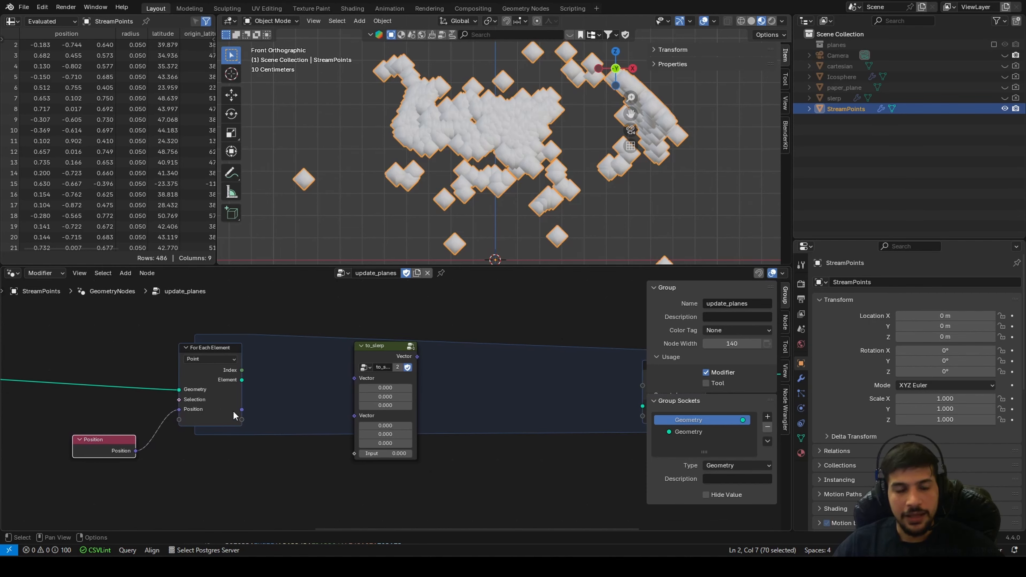
Connect the zone's Position output to the first Vector input of to_slerp and nudge the outer Position node up and left
drag(247, 416, 420, 360)
drag(99, 439, 90, 426)
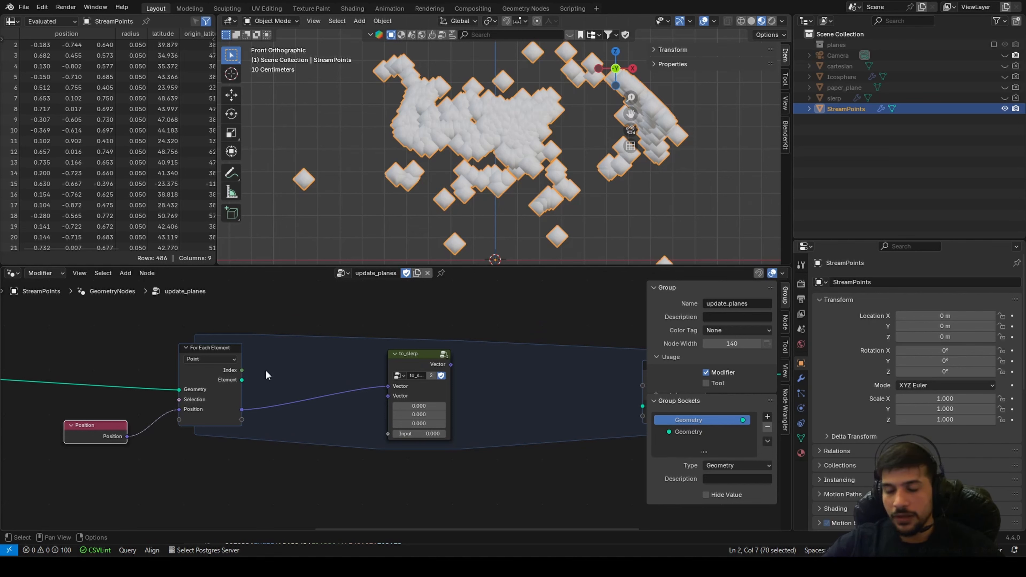
scroll(131, 410, down, 2)
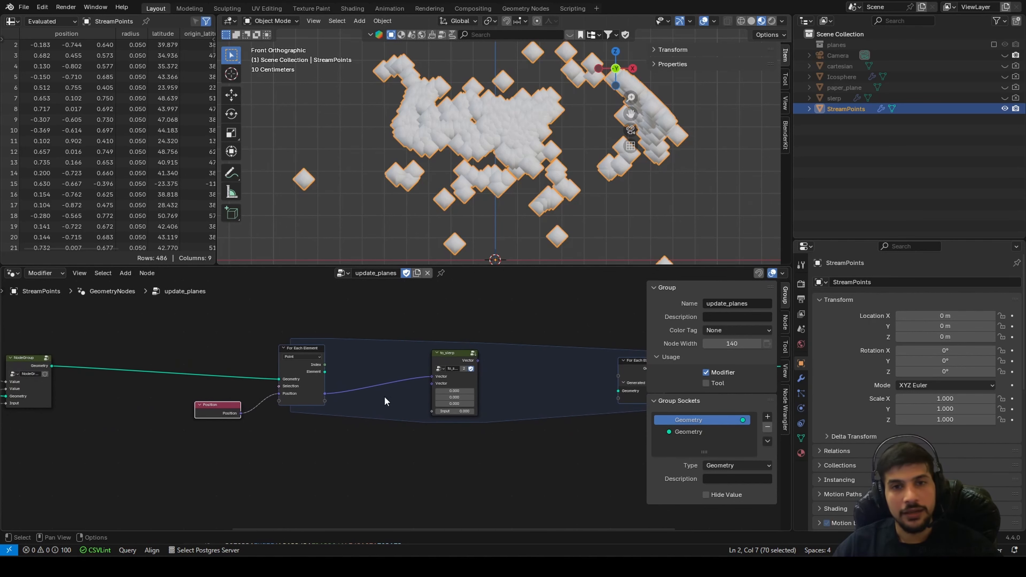
Add a Named Attribute node directly below the Position node that feeds the For Each Element zone
scroll(237, 428, up, 3)
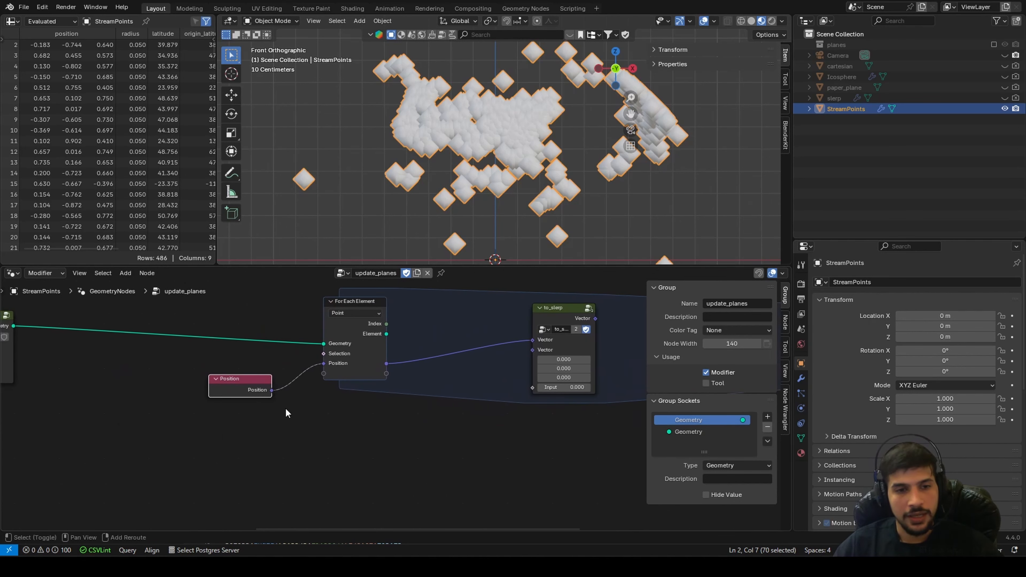
key(shift+a)
click(242, 322)
text(at)
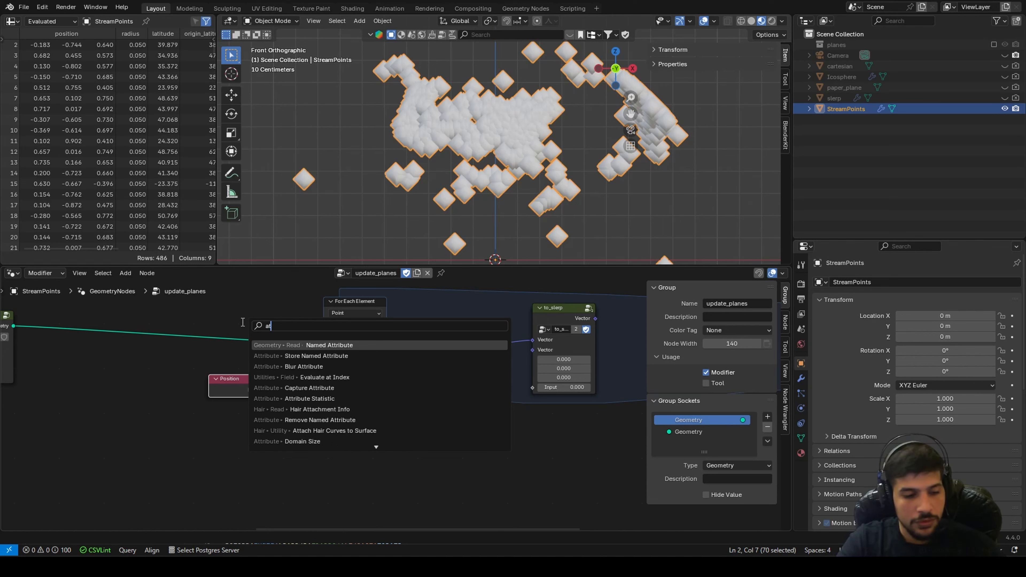
key(Return)
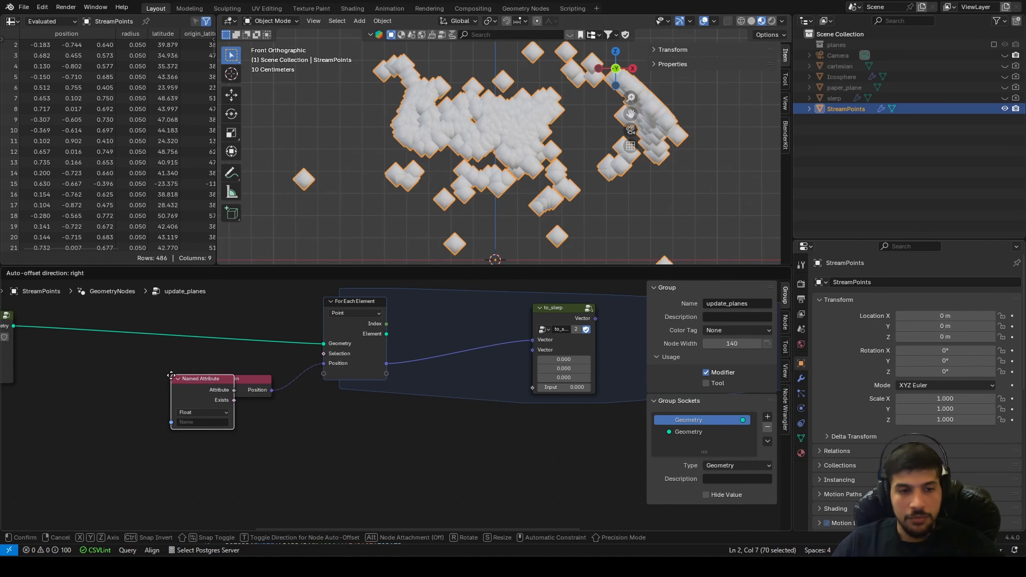
click(242, 458)
scroll(249, 476, up, 2)
middle_drag(369, 427, 465, 382)
scroll(210, 461, up, 1)
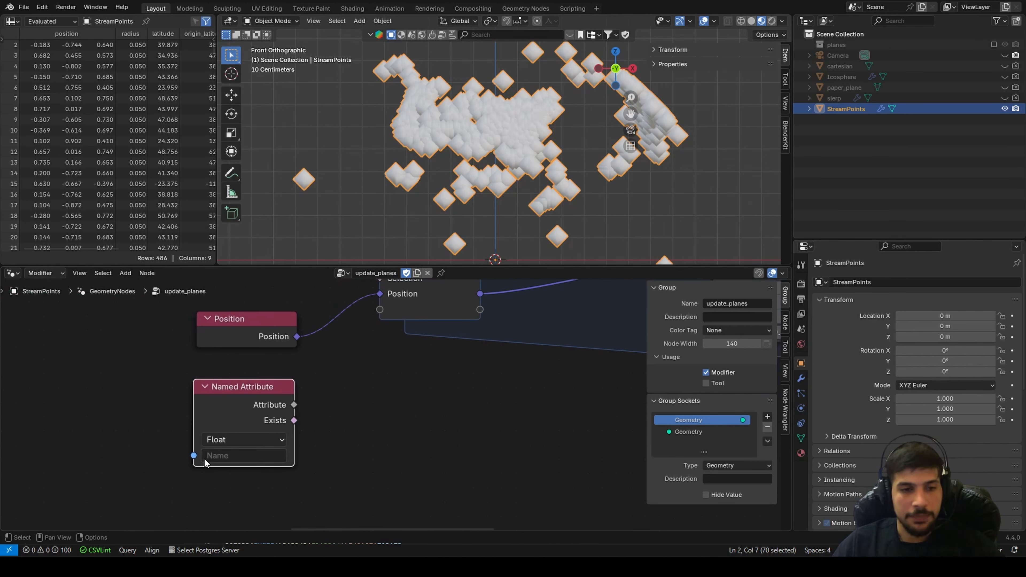
Set the new Named Attribute node to read the origin_longitude attribute
click(210, 457)
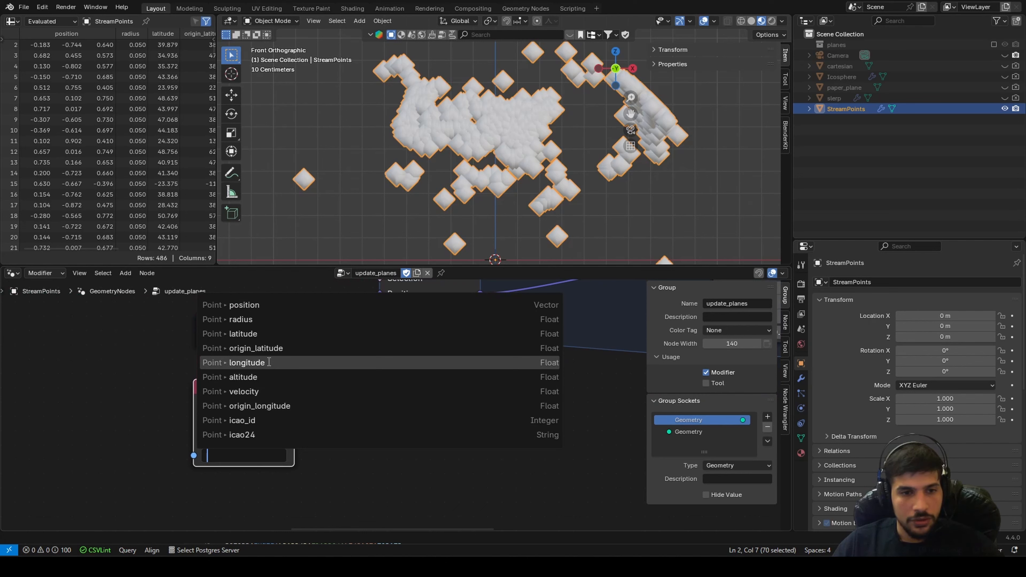
click(277, 392)
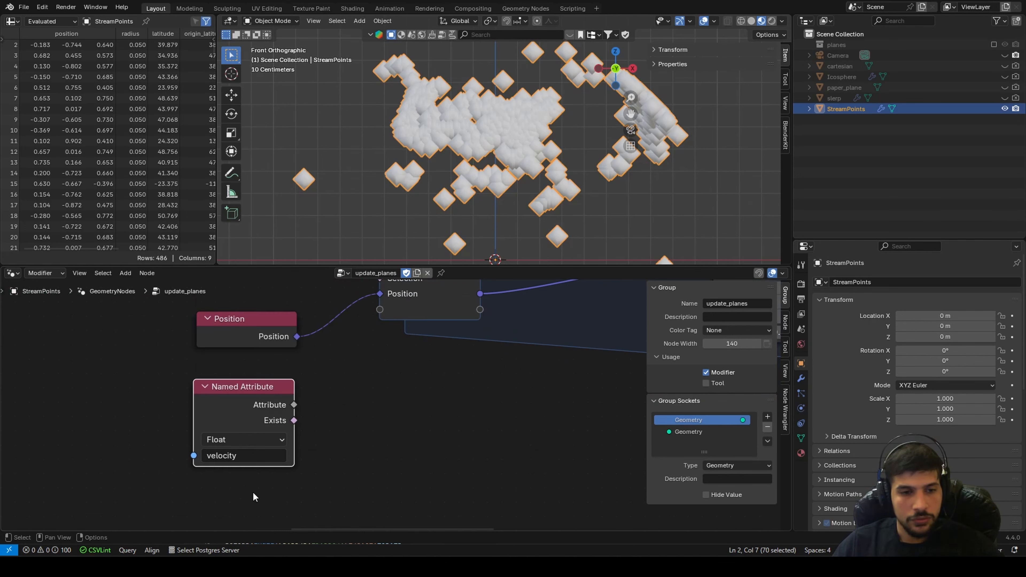
click(266, 462)
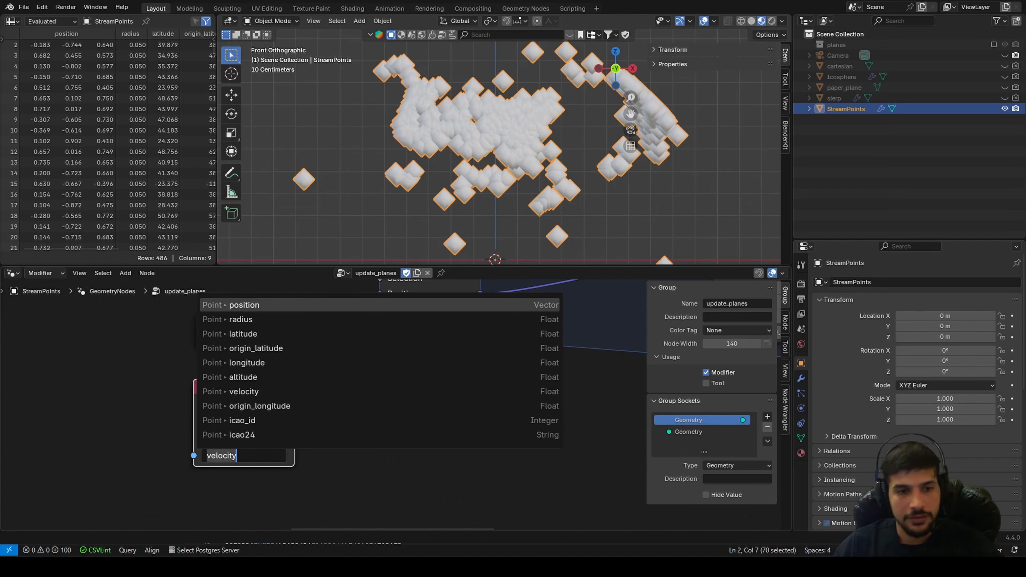
click(366, 348)
scroll(213, 440, down, 1)
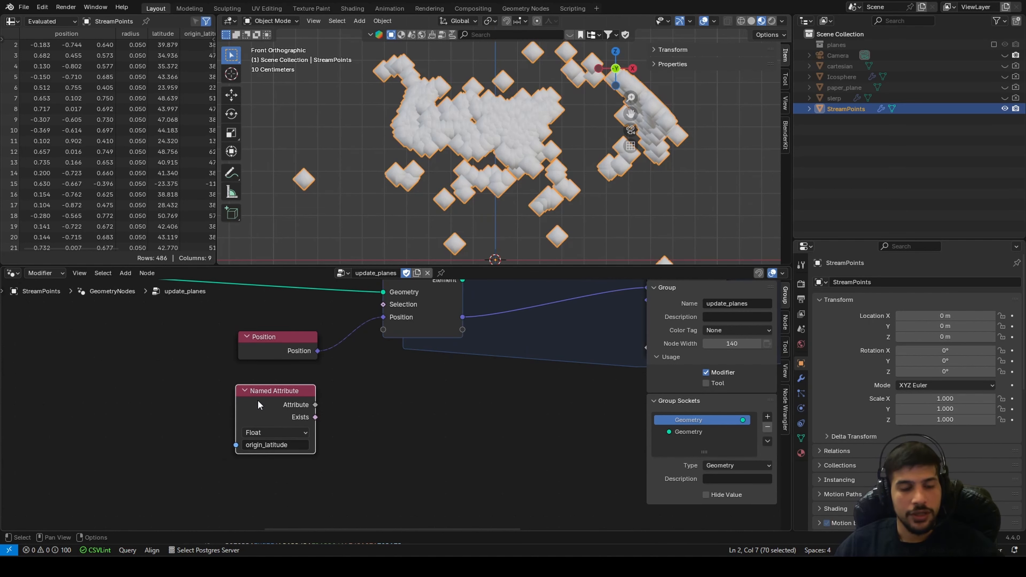
click(267, 445)
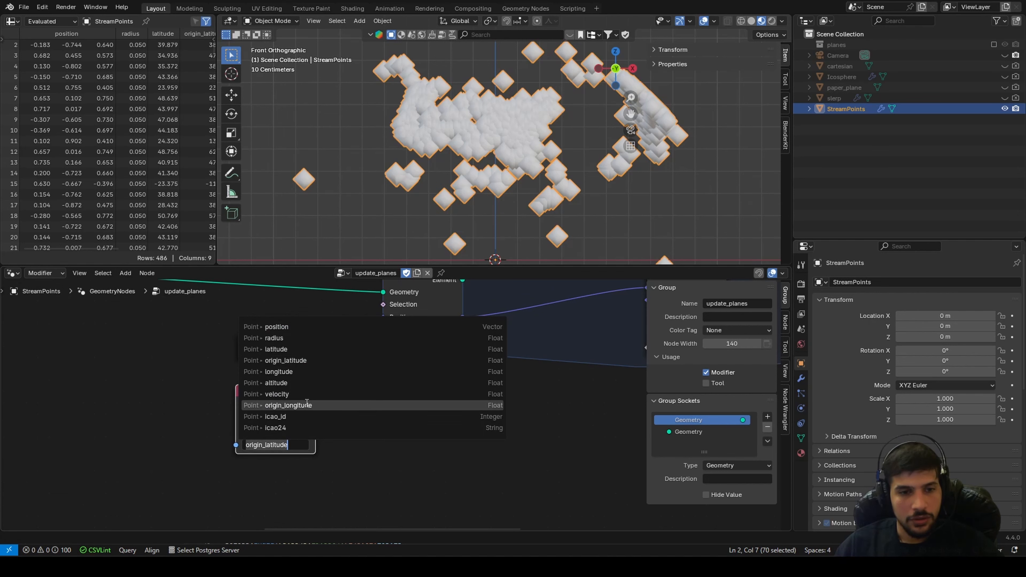
click(291, 405)
Duplicate the origin_longitude Named Attribute node, place the copy below it and set the copy to origin_latitude
key(shift+d)
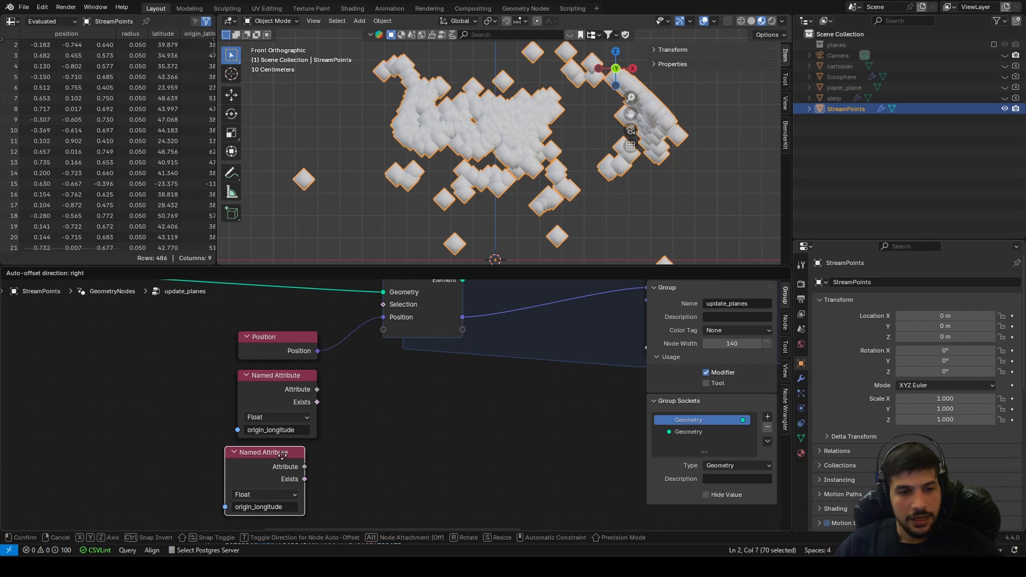
click(292, 458)
click(281, 504)
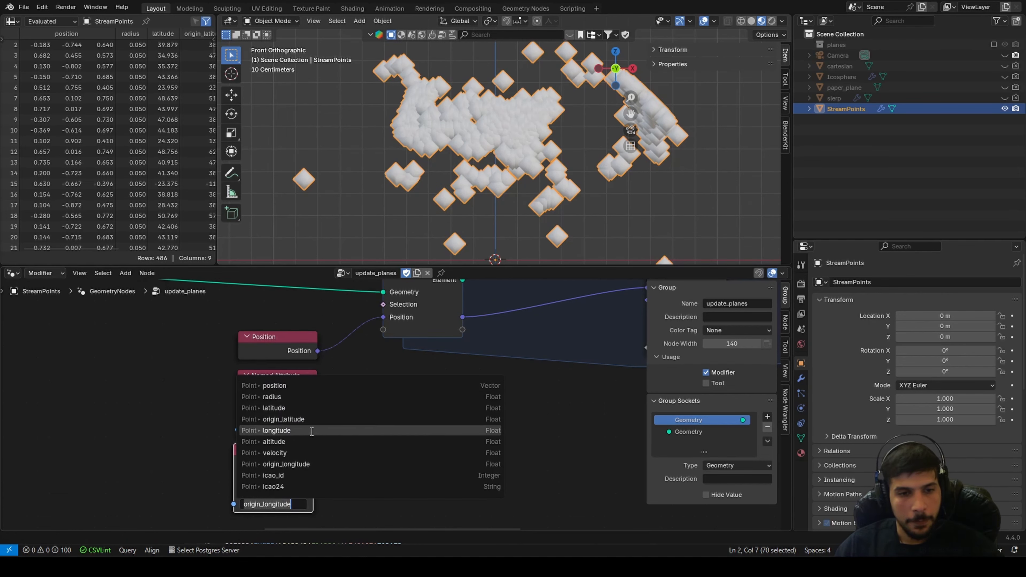
click(314, 419)
Connect the origin_longitude and origin_latitude attributes to the For Each Element input node as two new zone inputs
scroll(314, 417, down, 3)
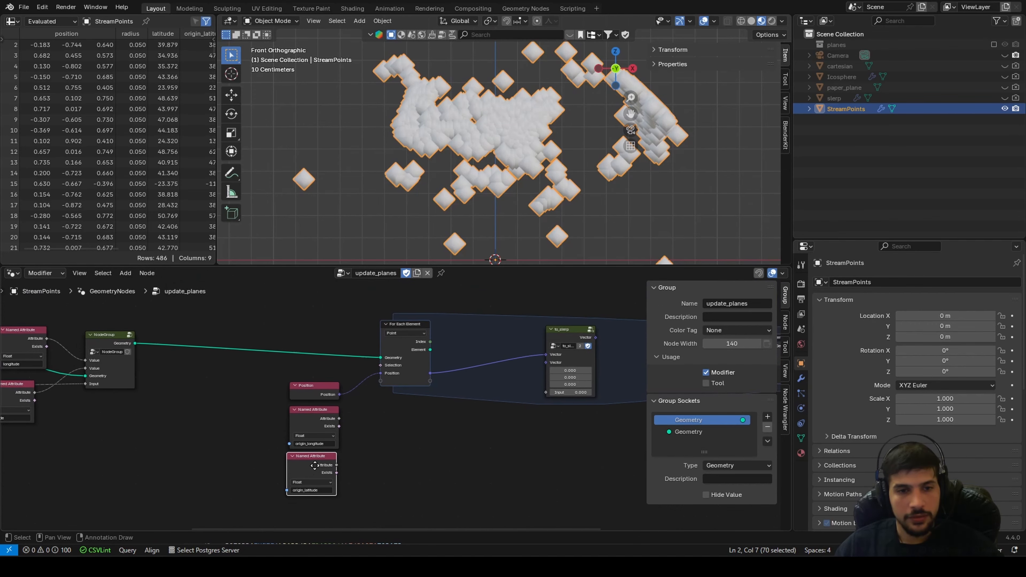
drag(341, 416, 383, 379)
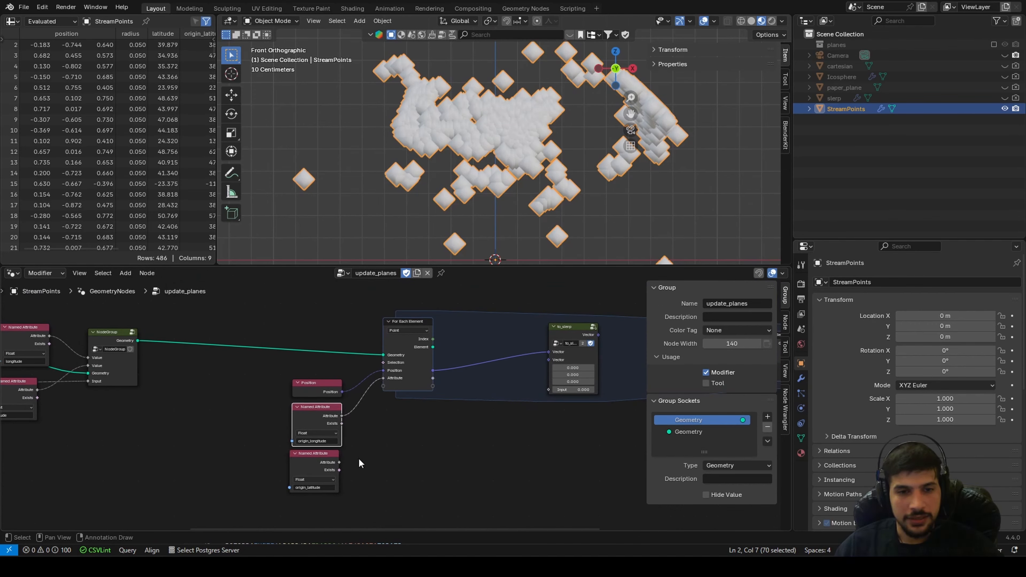
drag(339, 462, 383, 386)
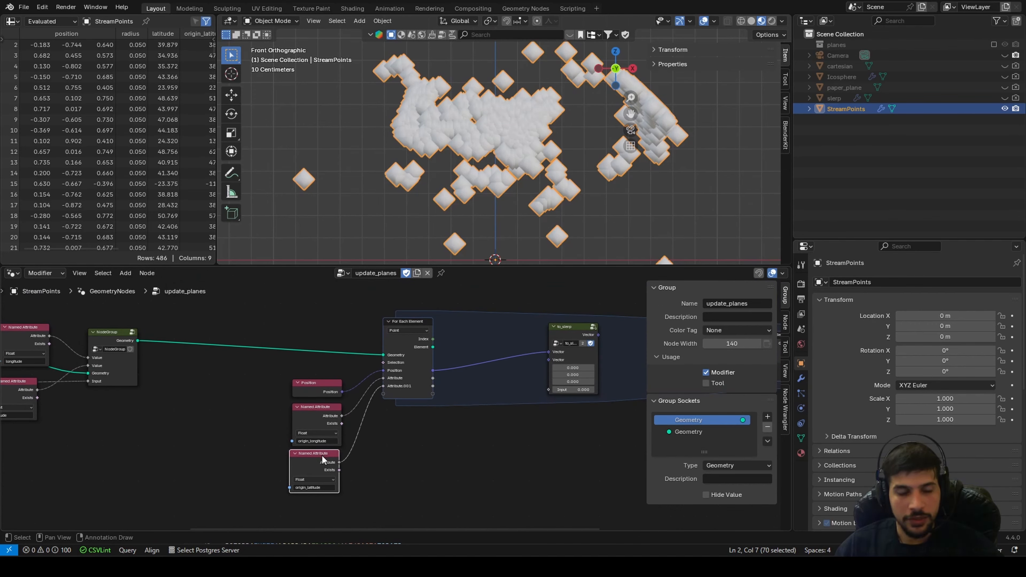
drag(322, 459, 323, 460)
Rename the NodeGroup group fed by the longitude and latitude attributes as to_cartesian
scroll(395, 435, right, 5)
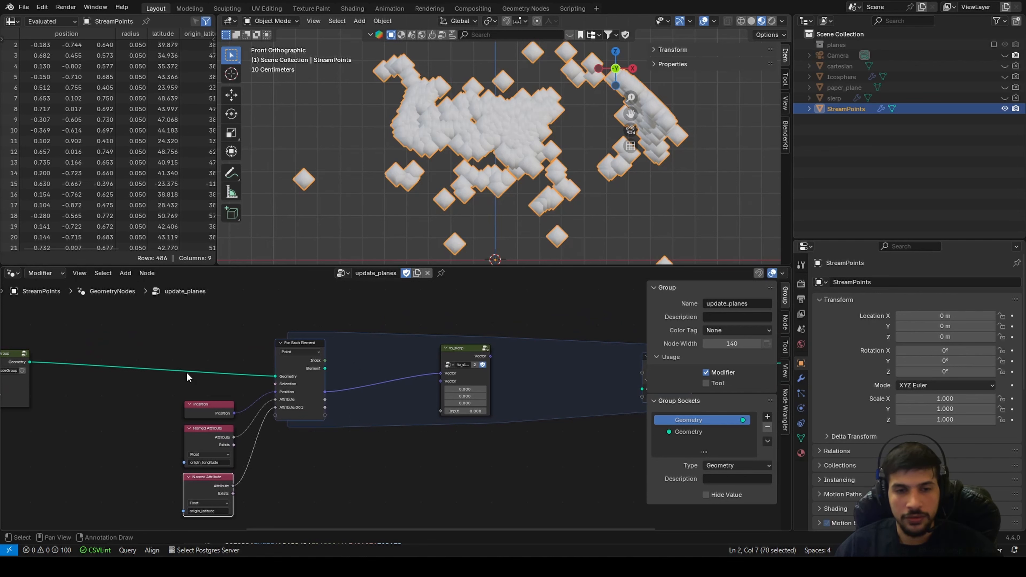
scroll(272, 420, up, 2)
middle_drag(196, 489, 315, 413)
scroll(125, 419, down, 3)
ctrl+scroll(183, 430, left, 5)
scroll(315, 413, up, 2)
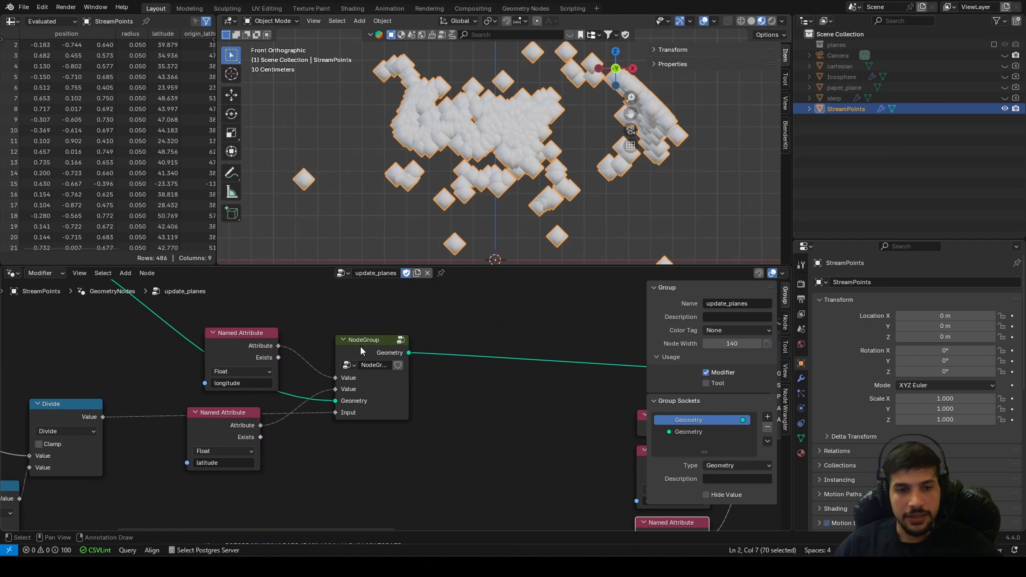
scroll(366, 370, up, 2)
drag(139, 355, 118, 359)
double_click(366, 346)
text(to_cartes)
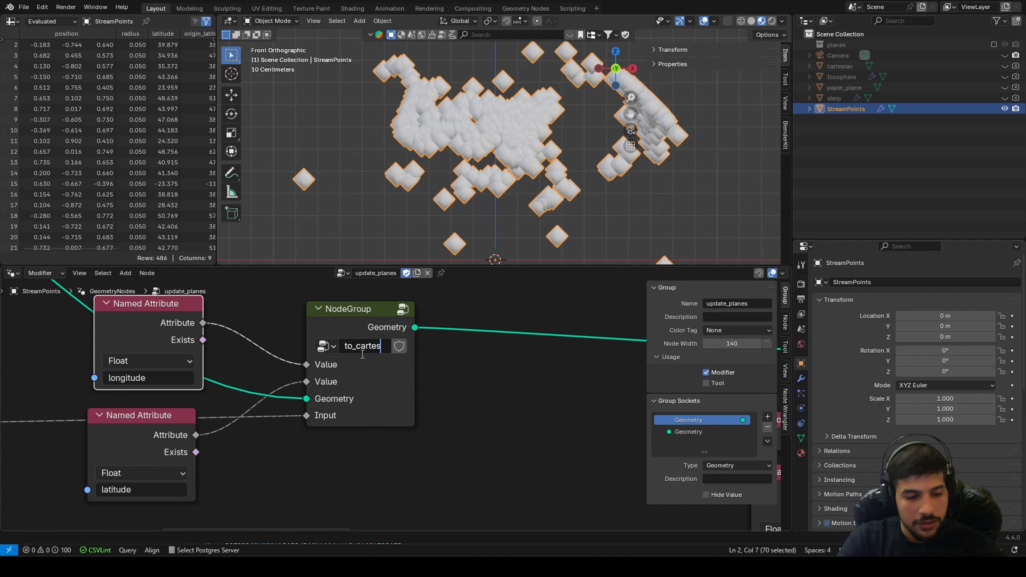
text(ian)
key(Return)
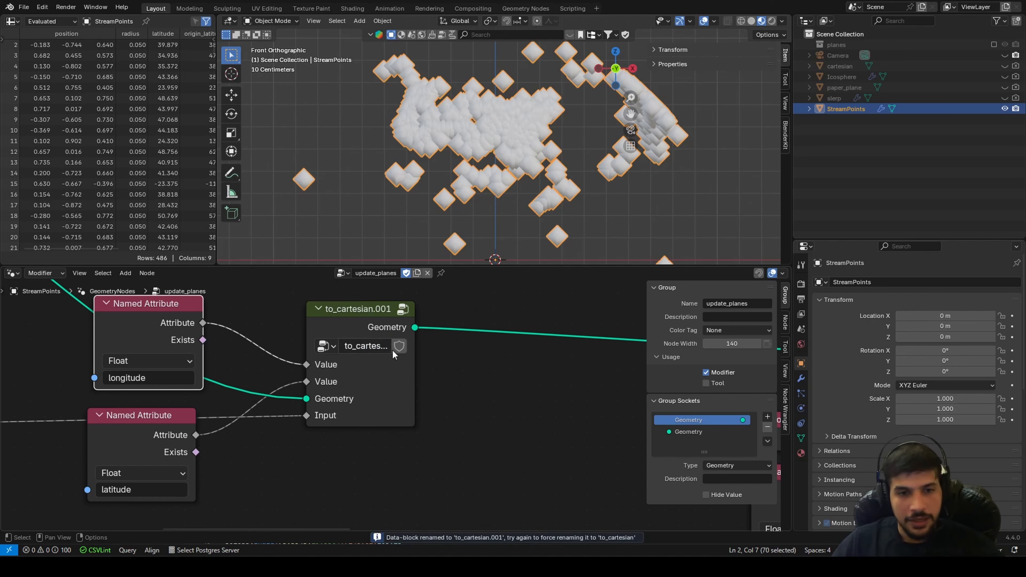
Duplicate the renamed Cartesian group node and place the copy just below to_slerp, near the For Each Element zone
ctrl+middle_drag(398, 350, 259, 396)
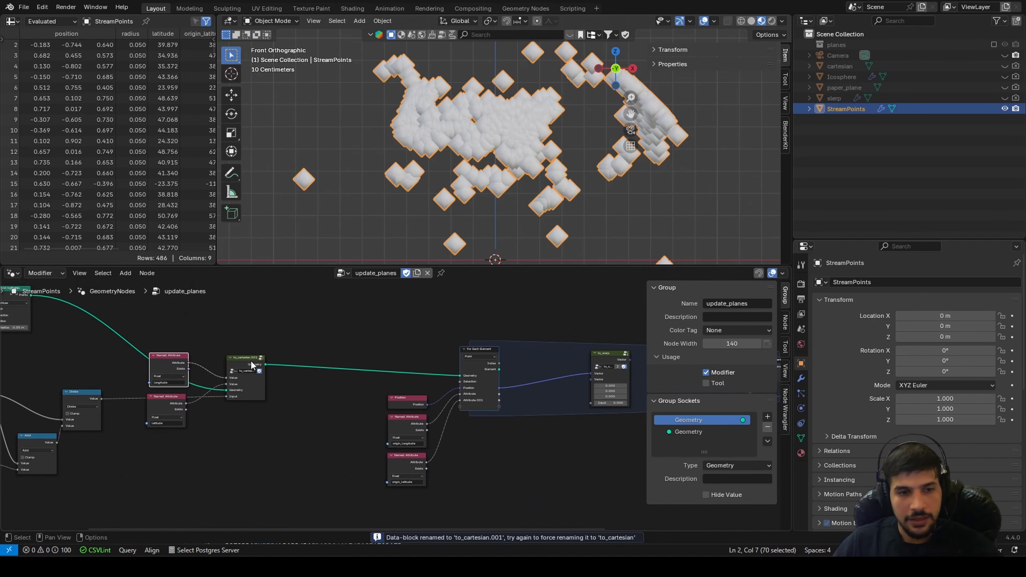
click(249, 366)
key(shift+d)
click(569, 432)
middle_drag(569, 432, 409, 386)
scroll(375, 360, up, 5)
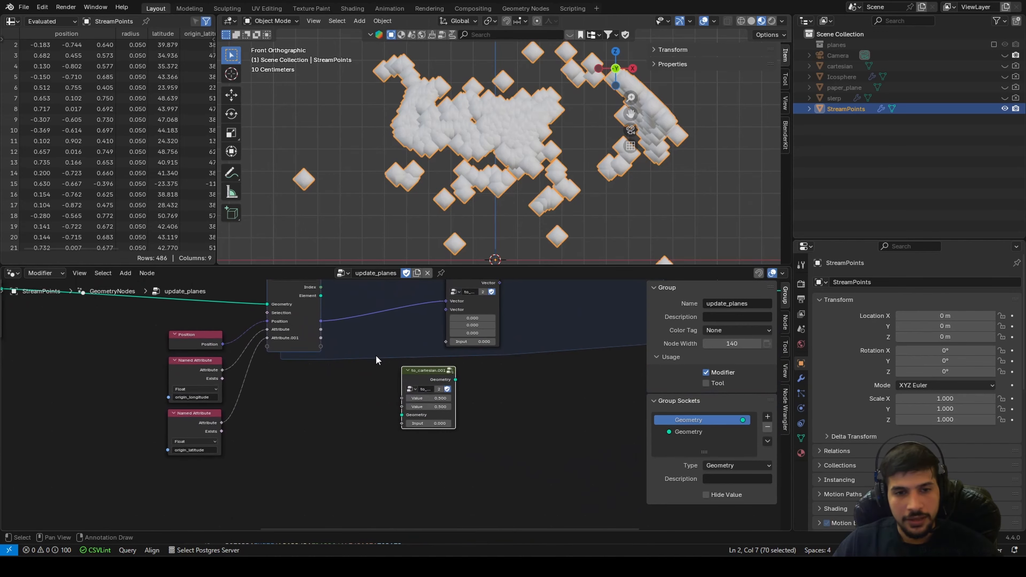
Move the original Cartesian group node up, clear of the longitude and latitude Named Attribute nodes
middle_drag(347, 325, 355, 344)
scroll(355, 344, up, 2)
drag(310, 331, 377, 400)
scroll(84, 424, down, 2)
middle_drag(84, 424, 449, 517)
scroll(381, 481, up, 2)
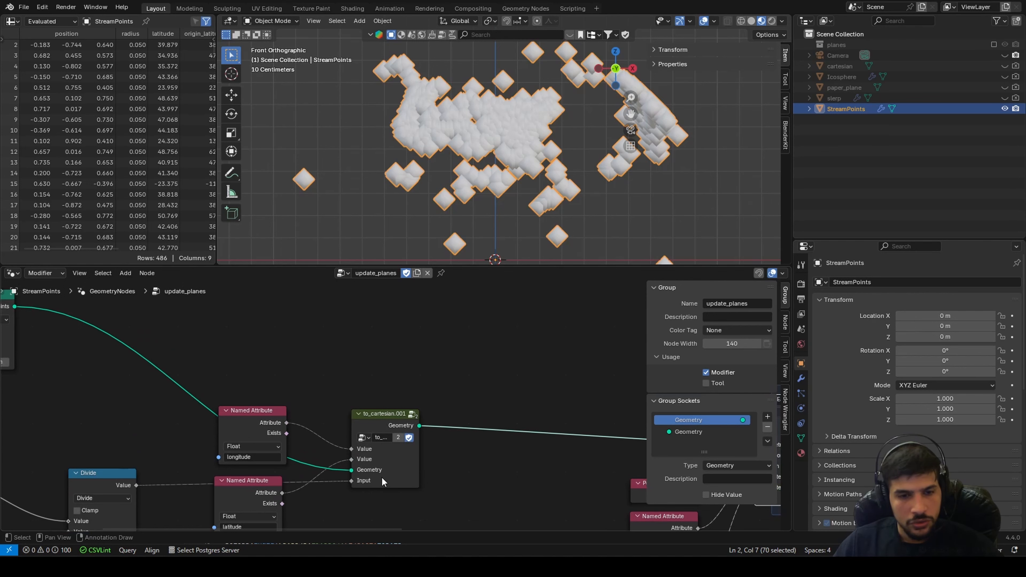
middle_drag(384, 424, 403, 353)
scroll(409, 401, up, 2)
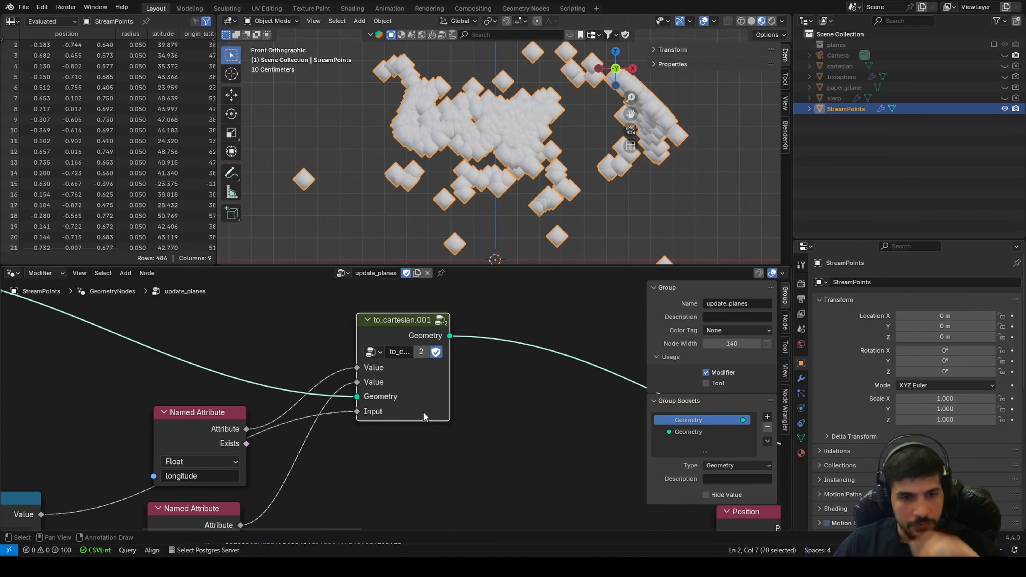
Examine the nodes inside the Cartesian group, from Group Input through the trigonometry to Combine XYZ and Set Position
key(Tab)
middle_drag(341, 393, 471, 390)
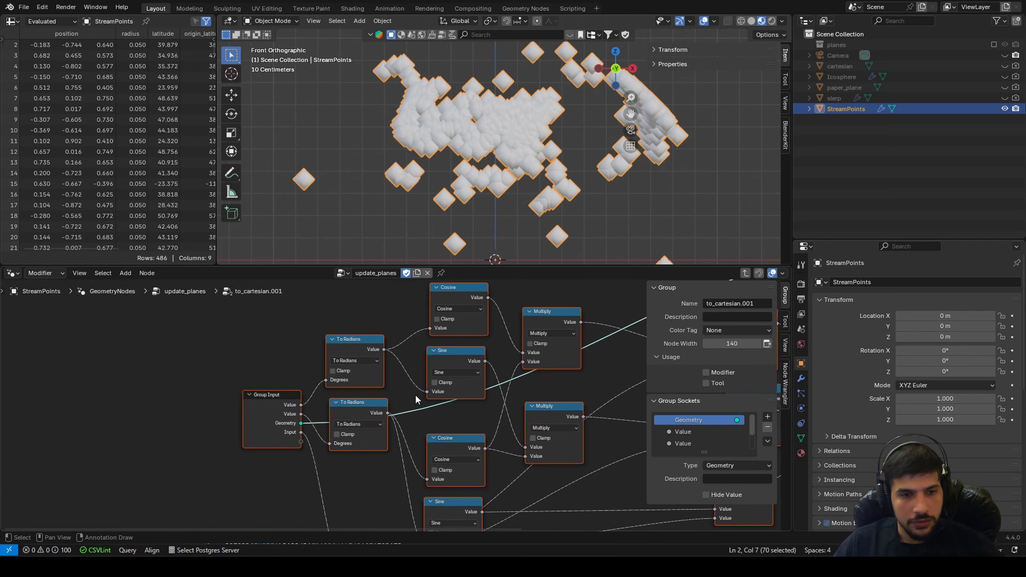
scroll(418, 399, down, 6)
middle_drag(386, 402, 122, 428)
scroll(398, 365, up, 5)
middle_drag(432, 339, 374, 413)
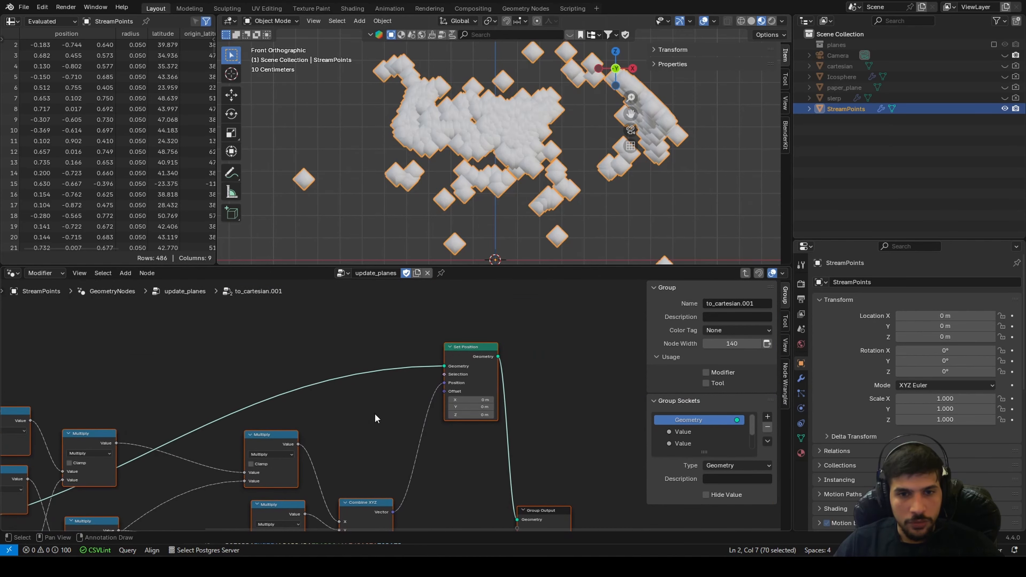
scroll(400, 399, up, 4)
scroll(227, 453, down, 5)
middle_drag(218, 455, 393, 398)
scroll(374, 444, down, 3)
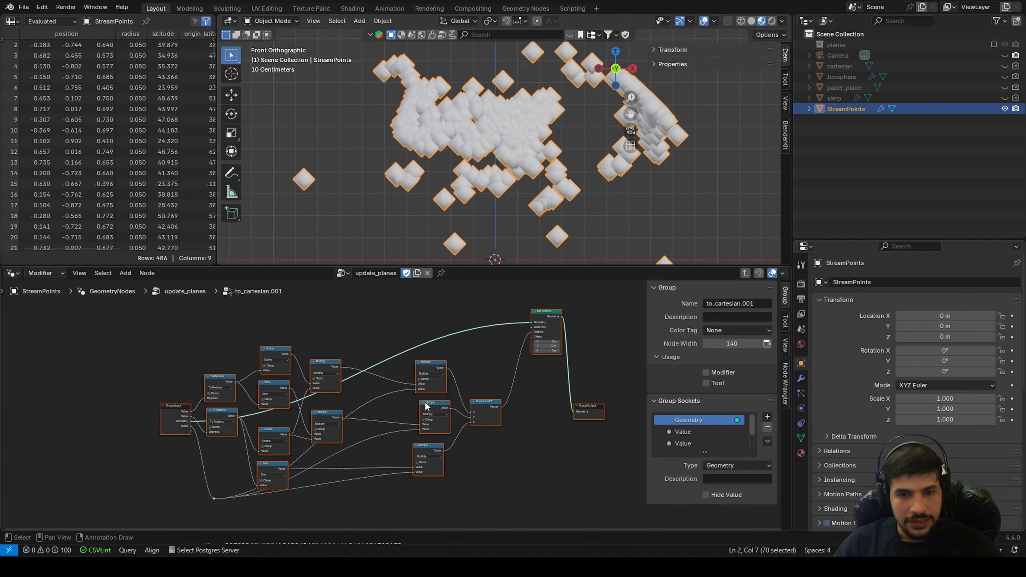
scroll(501, 390, up, 2)
middle_drag(512, 405, 486, 396)
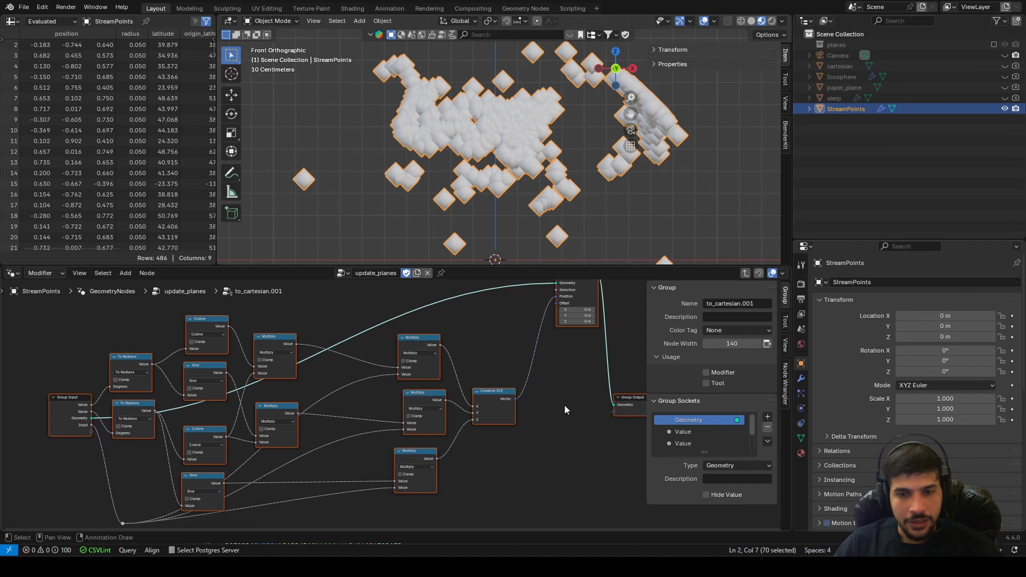
key(Tab)
scroll(401, 425, up, 3)
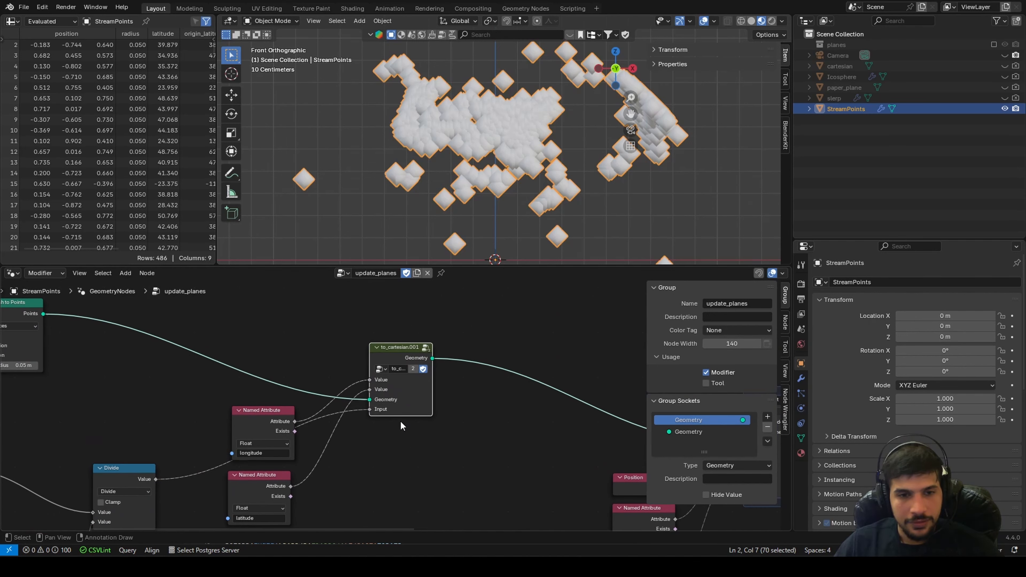
Select the nodes between Group Input and Group Output inside the Cartesian group, and return to the update_planes tree
mouse_move(420, 418)
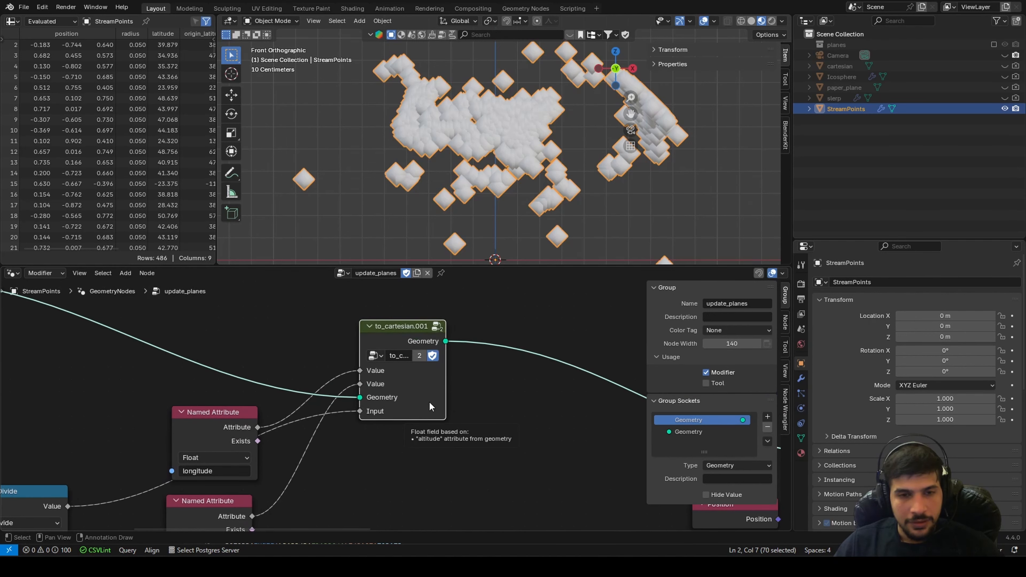
scroll(399, 345, down, 3)
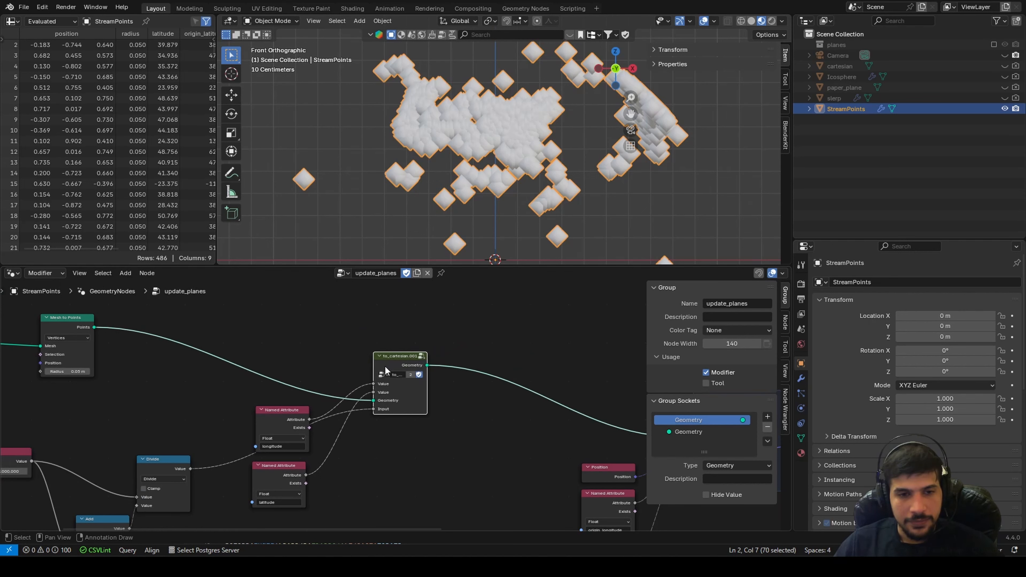
key(Tab)
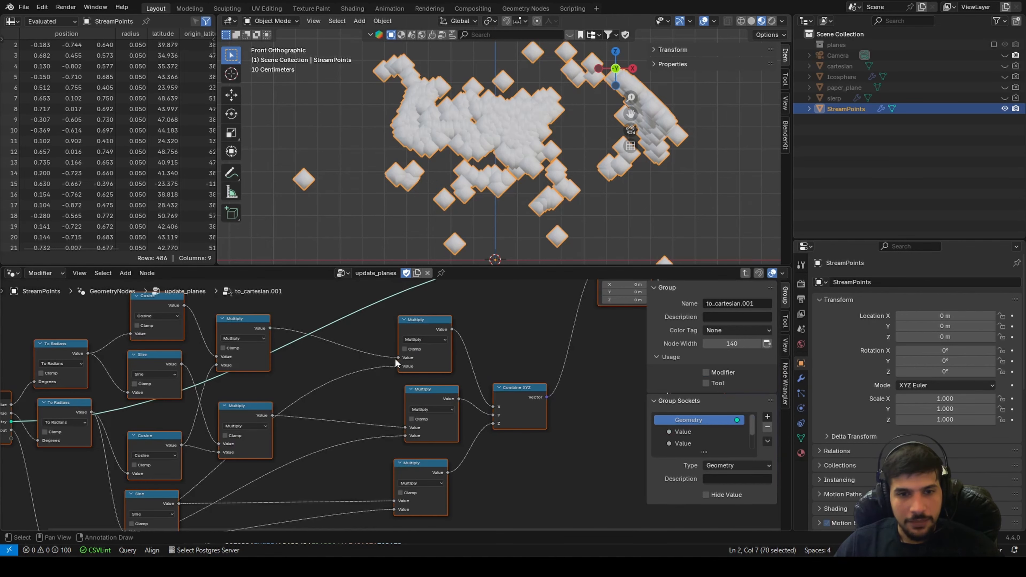
middle_drag(462, 382, 257, 486)
scroll(393, 376, up, 3)
middle_drag(482, 508, 477, 470)
click(493, 489)
scroll(394, 432, down, 7)
scroll(394, 431, down, 3)
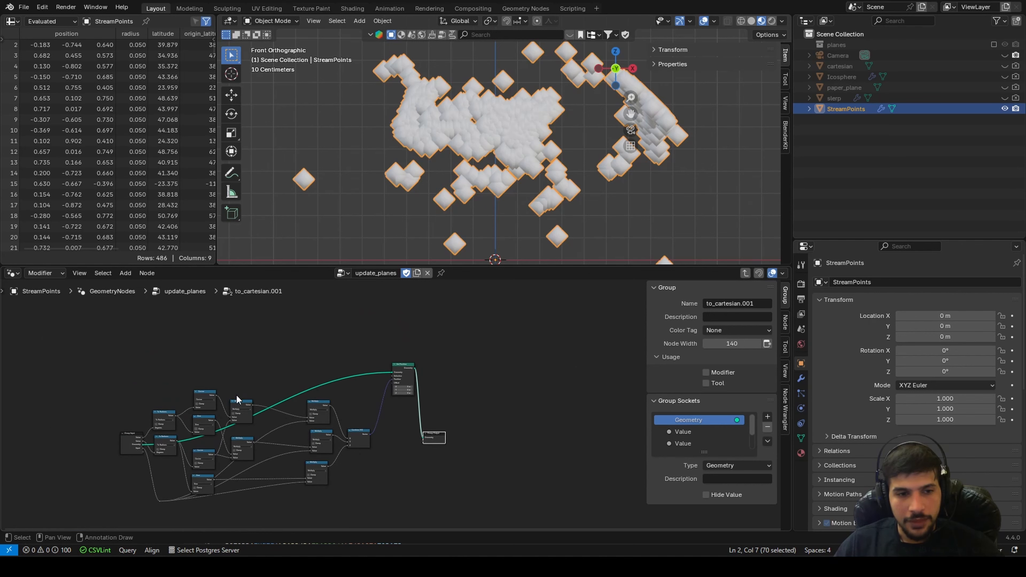
drag(148, 361, 403, 514)
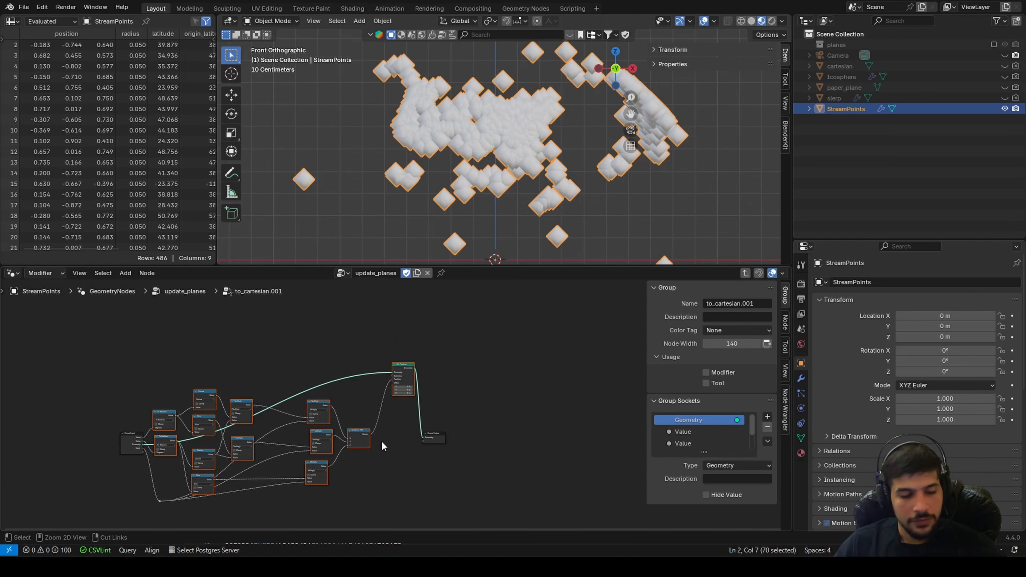
key(Tab)
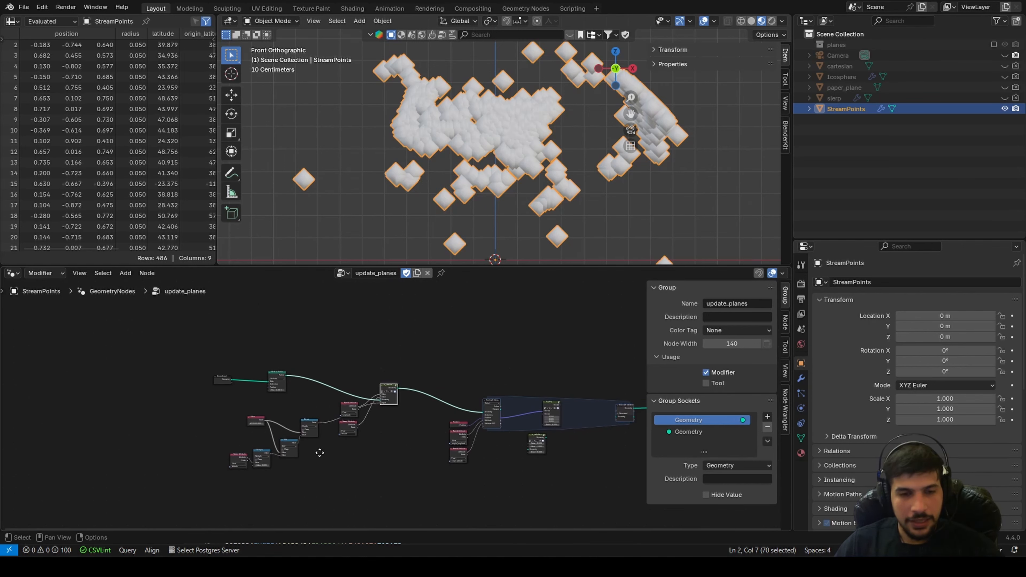
Paste the copied conversion nodes into update_planes and place them below the altitude, longitude and latitude nodes
scroll(323, 447, up, 2)
key(ctrl+v)
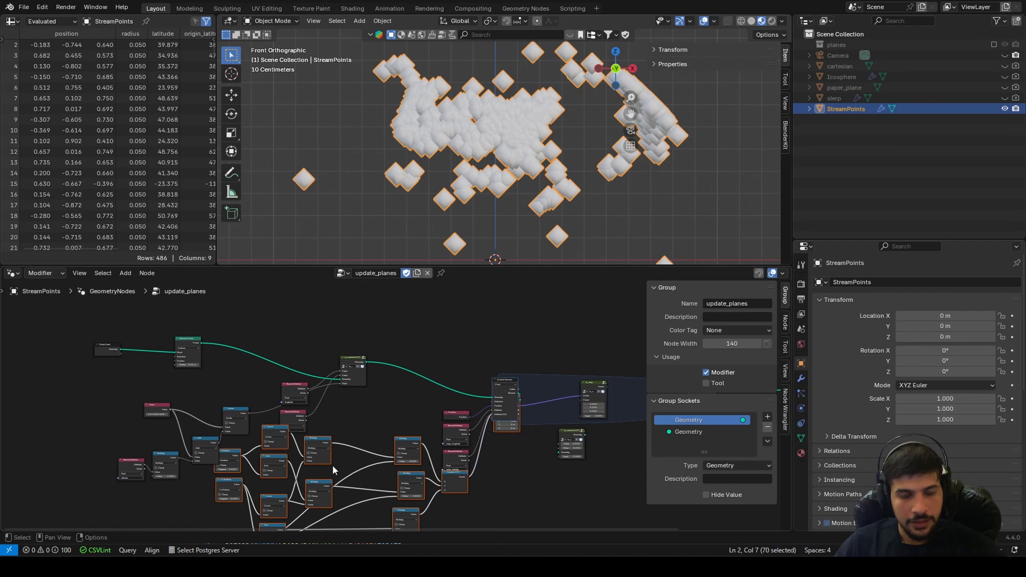
scroll(332, 465, down, 4)
middle_drag(332, 465, 345, 391)
key(g)
click(261, 408)
scroll(306, 396, up, 2)
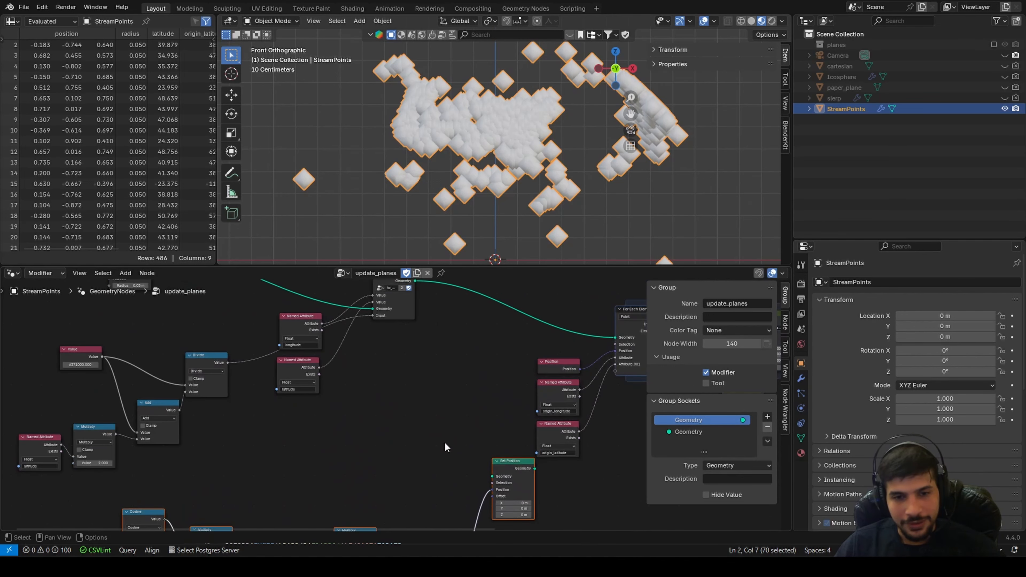
key(g)
click(415, 410)
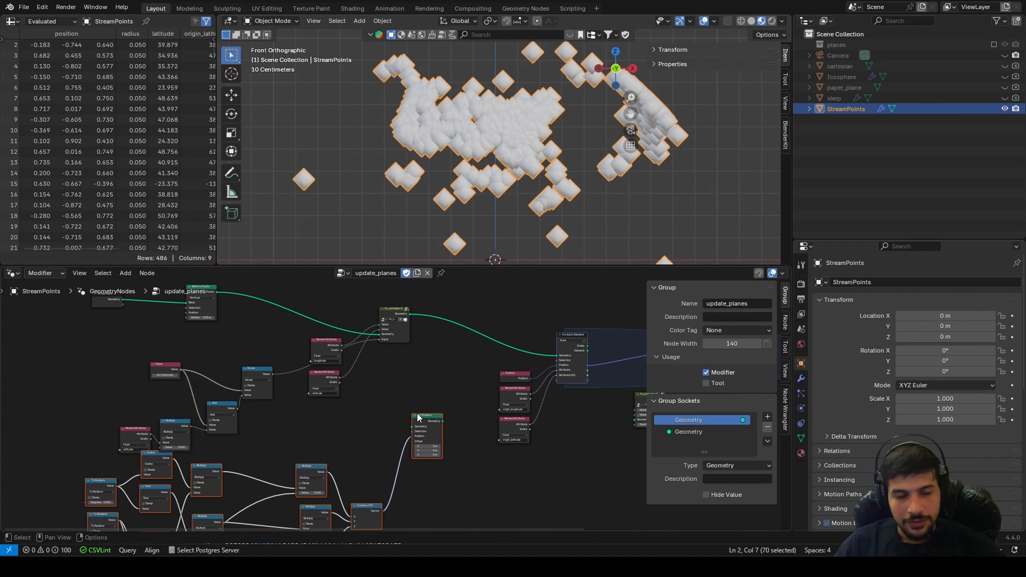
Insert the pasted Set Position node between Mesh to Points and For Each Element, bypassing the original Cartesian group node
click(419, 421)
key(g)
click(441, 354)
drag(380, 330, 393, 352)
key(ctrl+z)
key(ctrl+z)
middle_drag(397, 361, 402, 387)
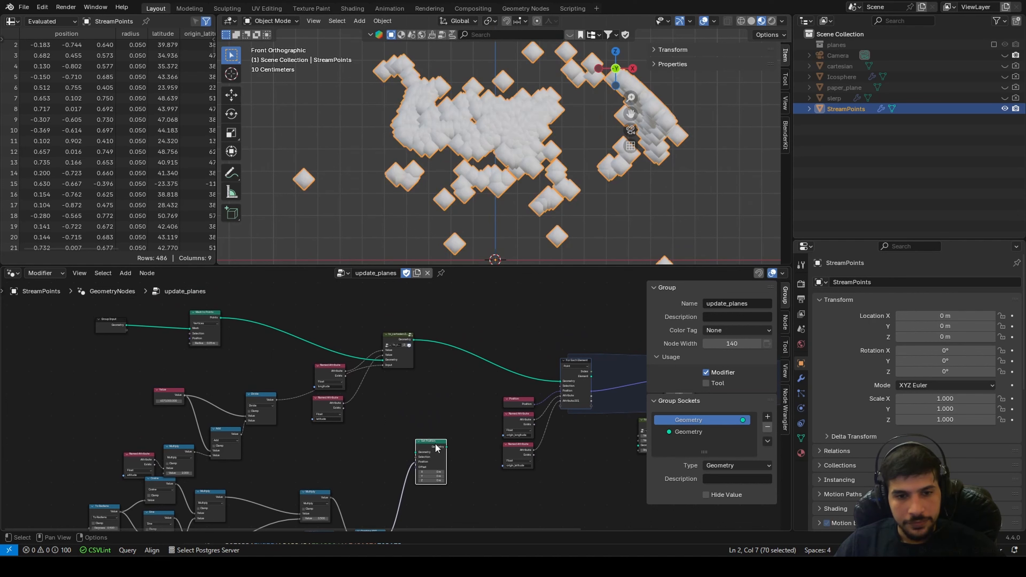
drag(434, 443, 472, 317)
drag(383, 359, 558, 380)
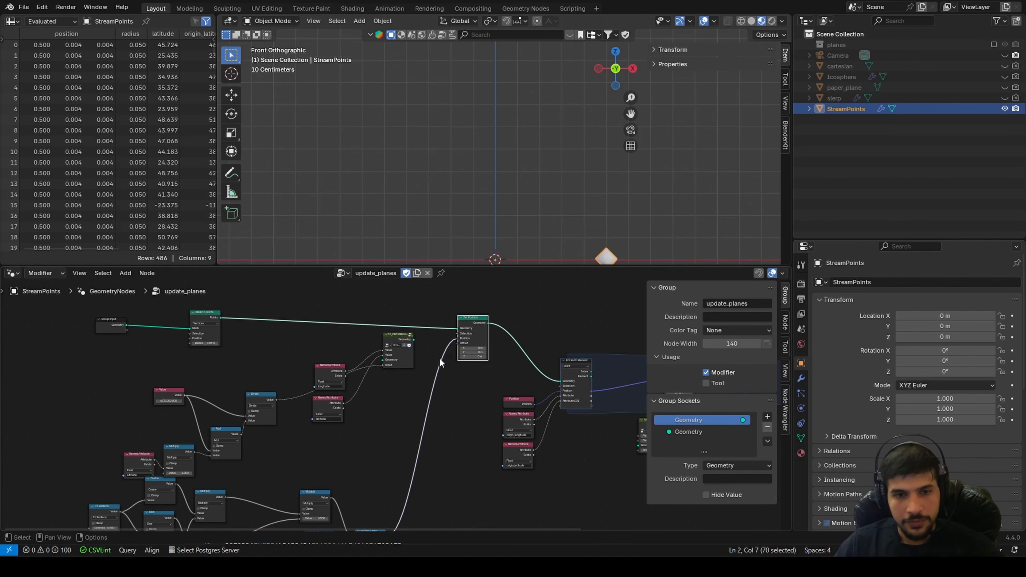
Delete the original Cartesian group node fed by the longitude and latitude attributes
scroll(439, 358, up, 3)
scroll(377, 372, down, 2)
middle_drag(371, 402, 436, 275)
scroll(297, 448, down, 4)
middle_drag(349, 430, 397, 449)
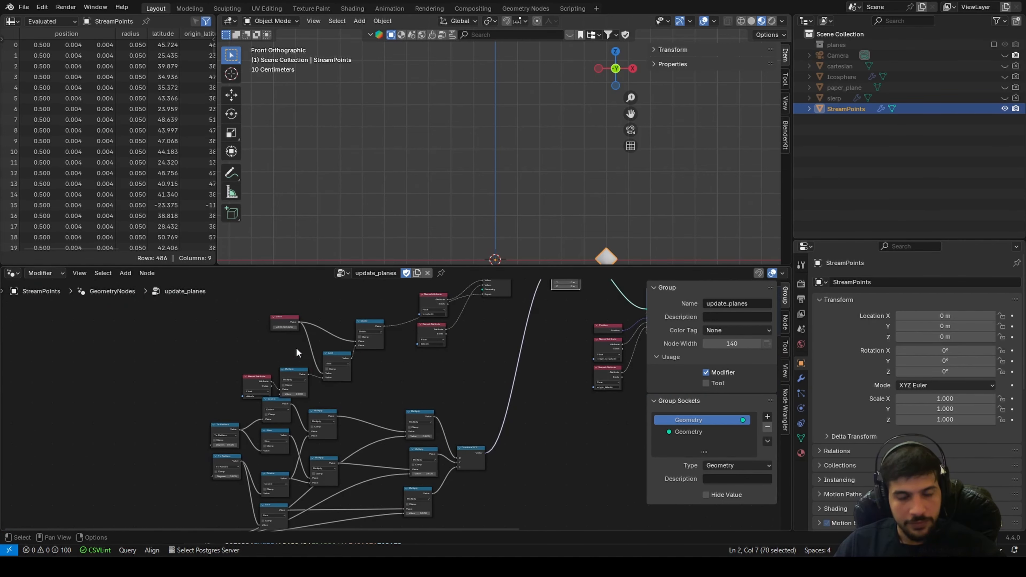
middle_drag(344, 347, 268, 407)
scroll(467, 367, up, 4)
click(429, 304)
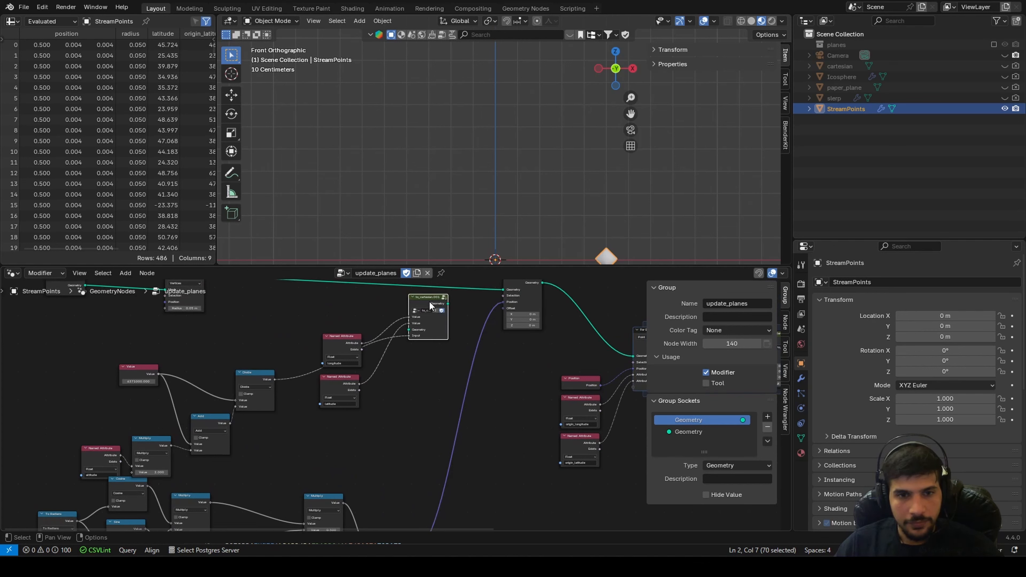
key(x)
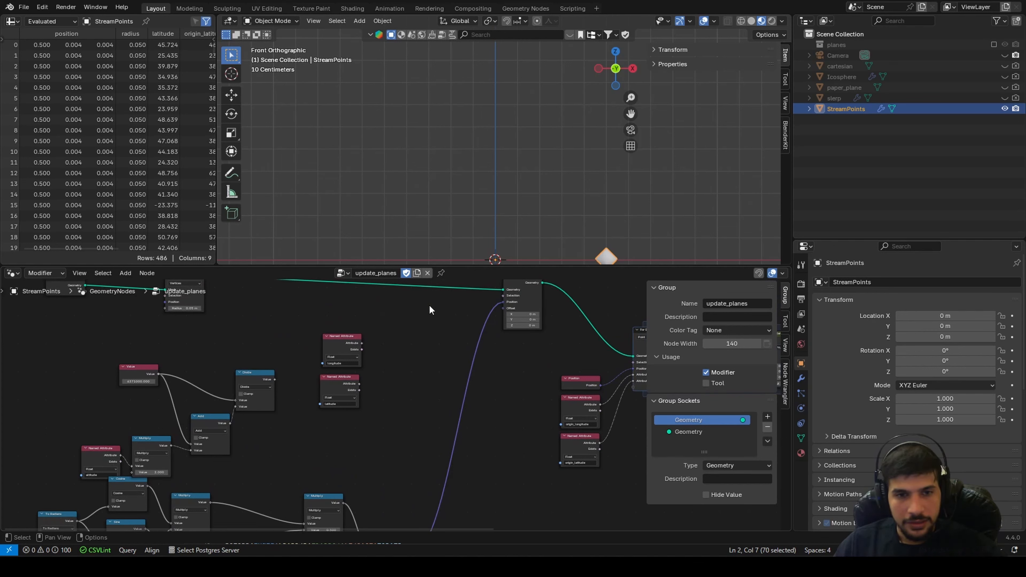
Undo the Cartesian group's deletion, the Set Position rewiring and the pasting of the conversion nodes
scroll(387, 398, down, 6)
middle_drag(283, 451, 323, 371)
drag(176, 388, 295, 453)
right_click(299, 451)
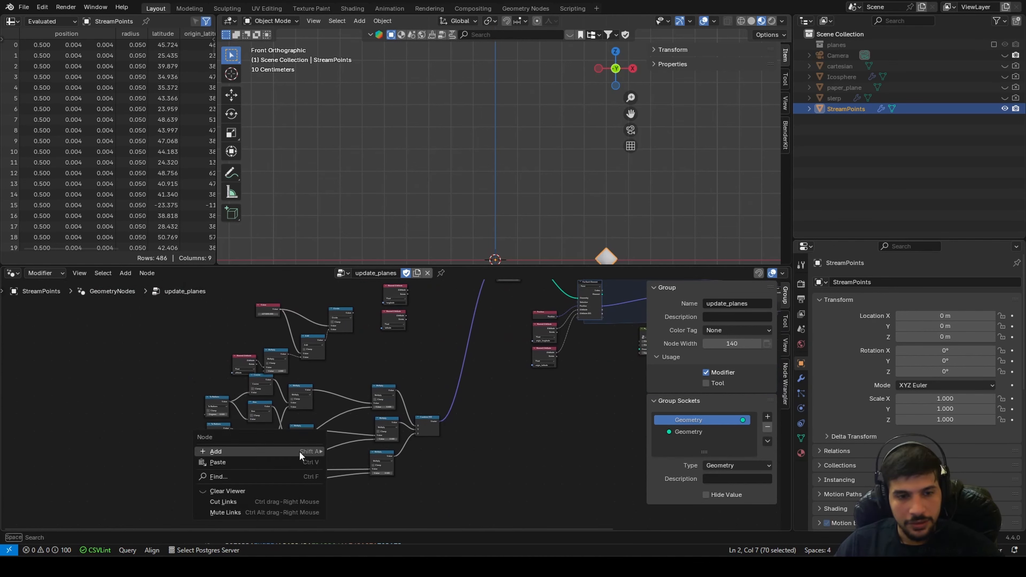
key(ctrl+z)
key(ctrl+z)
key(ctrl+z)
key(ctrl+z)
key(ctrl+z)
key(ctrl+z)
key(ctrl+z)
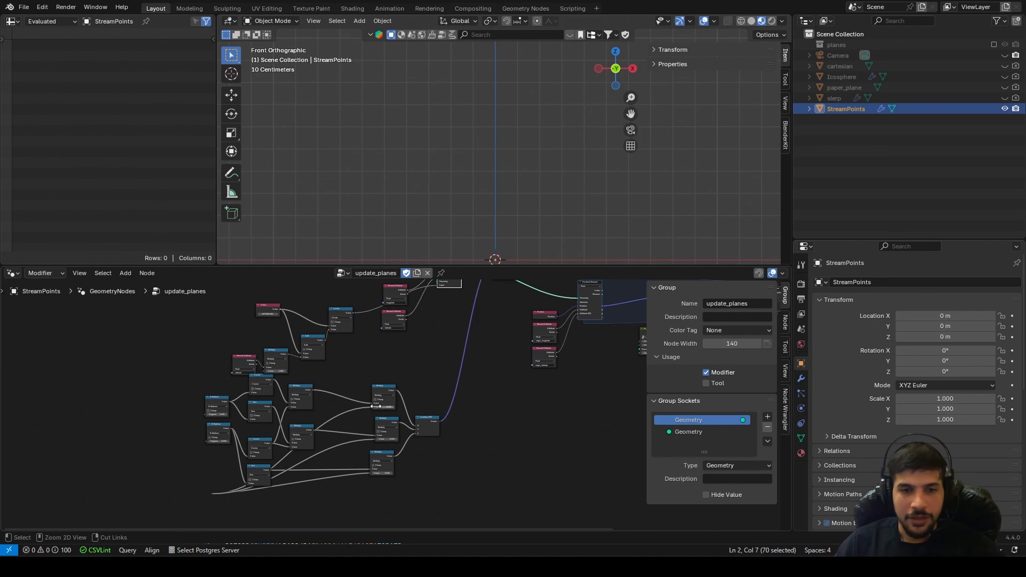
key(ctrl+shift+z)
key(ctrl+shift+z)
key(ctrl+shift+z)
key(ctrl+shift+z)
key(ctrl+shift+z)
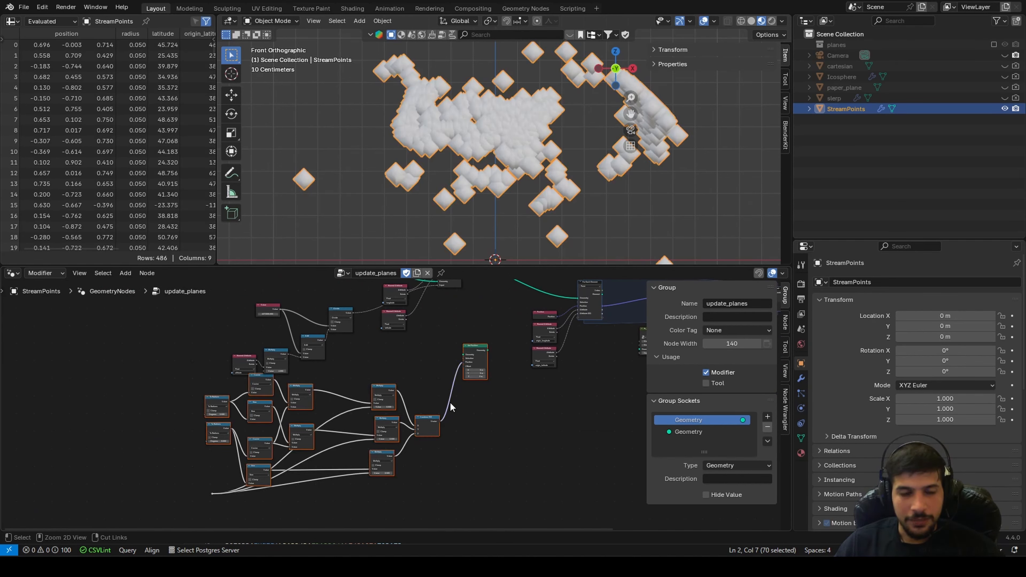
middle_drag(450, 401, 426, 480)
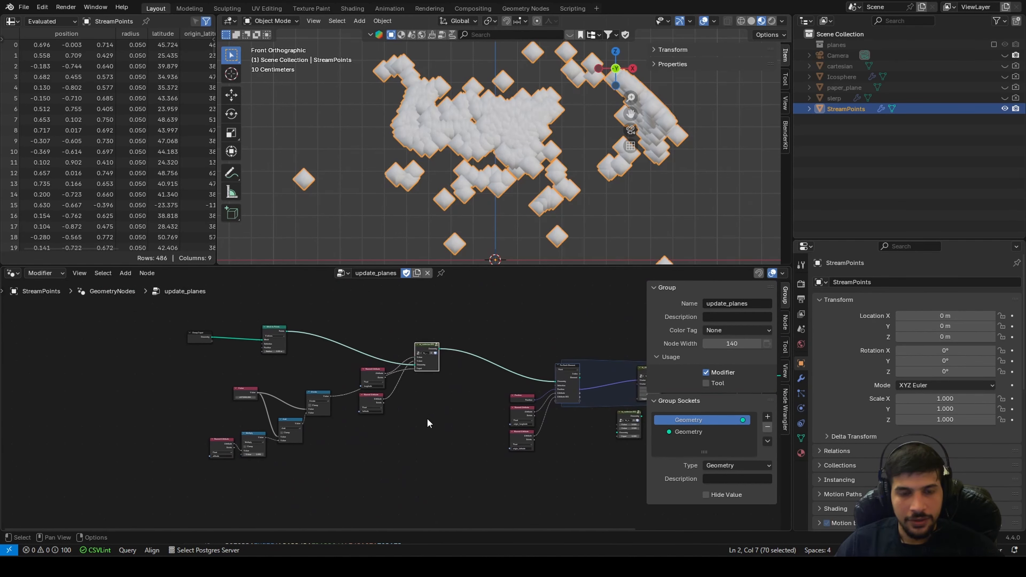
Add a Set Position node to update_planes, just above and beyond the original Cartesian group node
scroll(415, 380, up, 5)
middle_drag(414, 380, 412, 427)
scroll(441, 357, up, 3)
key(shift+a)
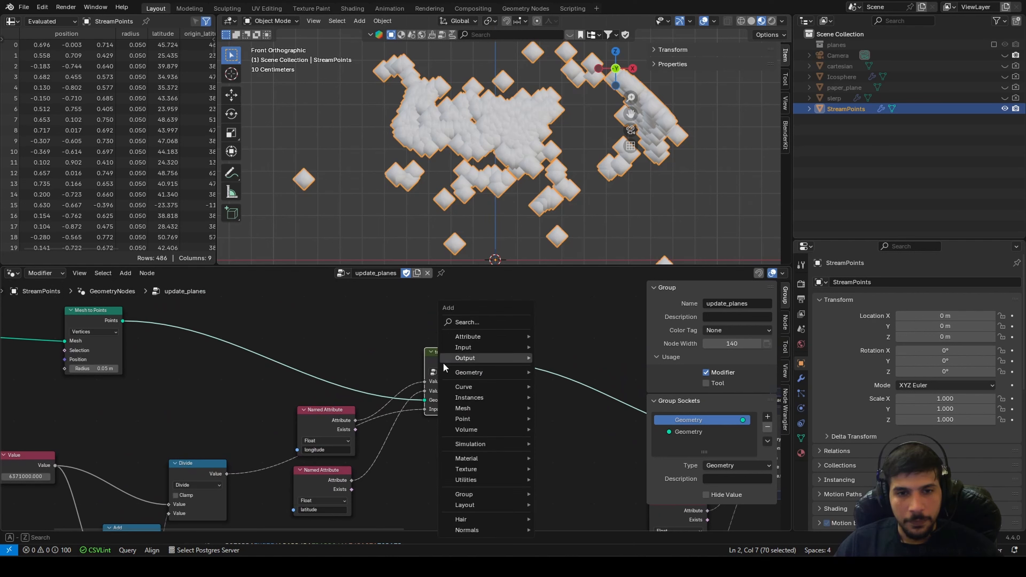
key(Escape)
key(shift+a)
text(sret)
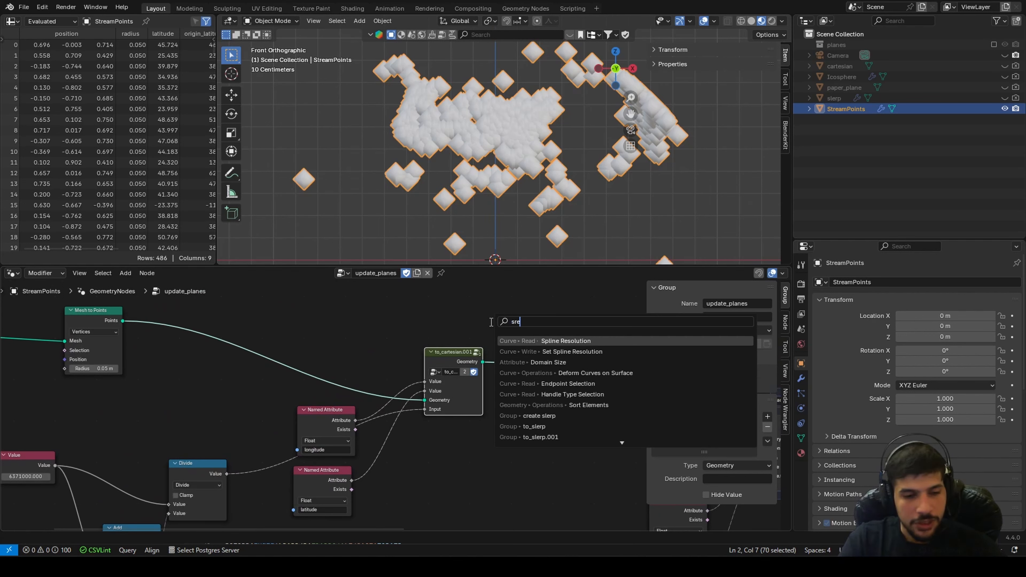
key(BackSpace)
key(BackSpace)
key(BackSpace)
text(et)
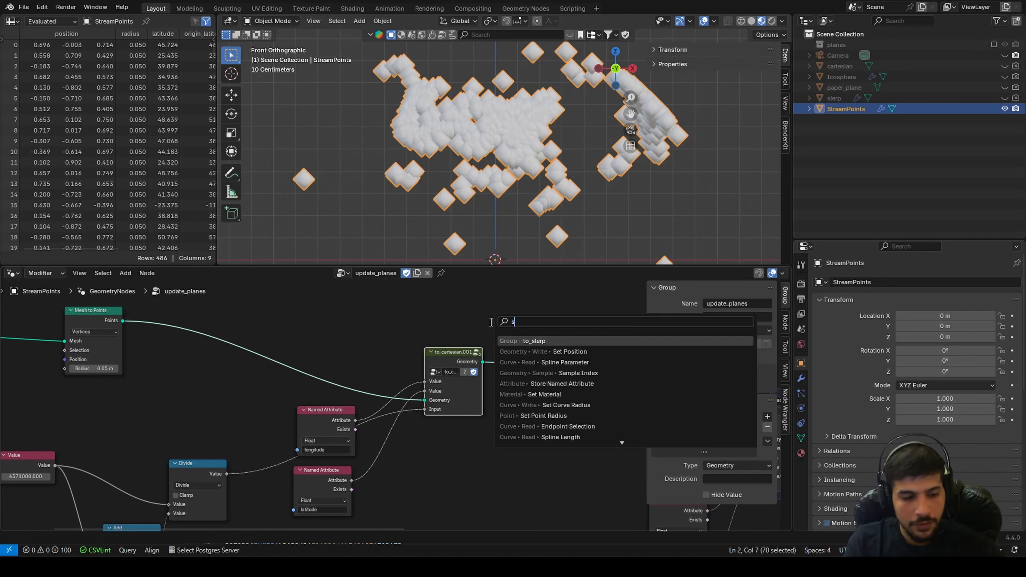
key(Down)
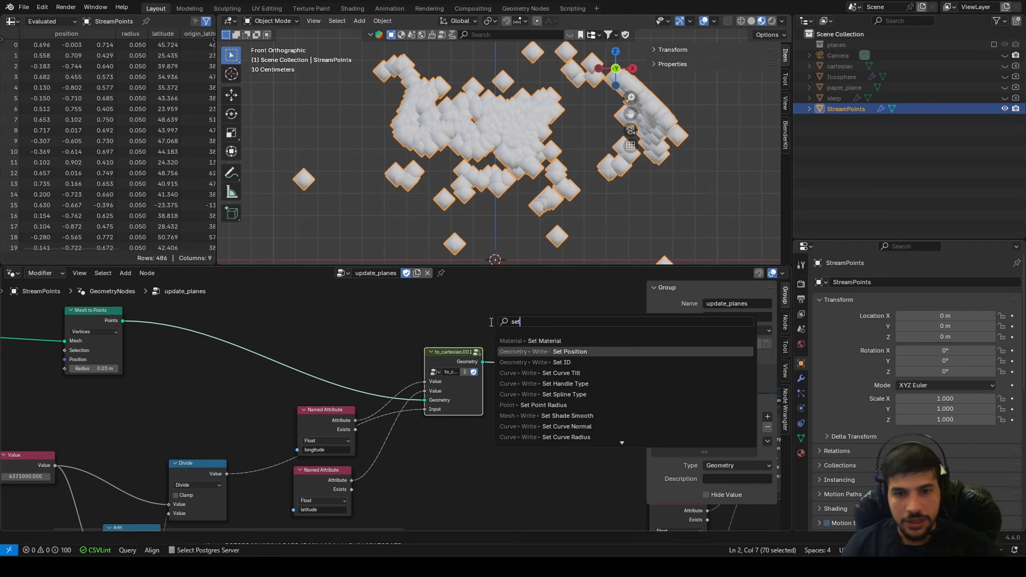
key(Return)
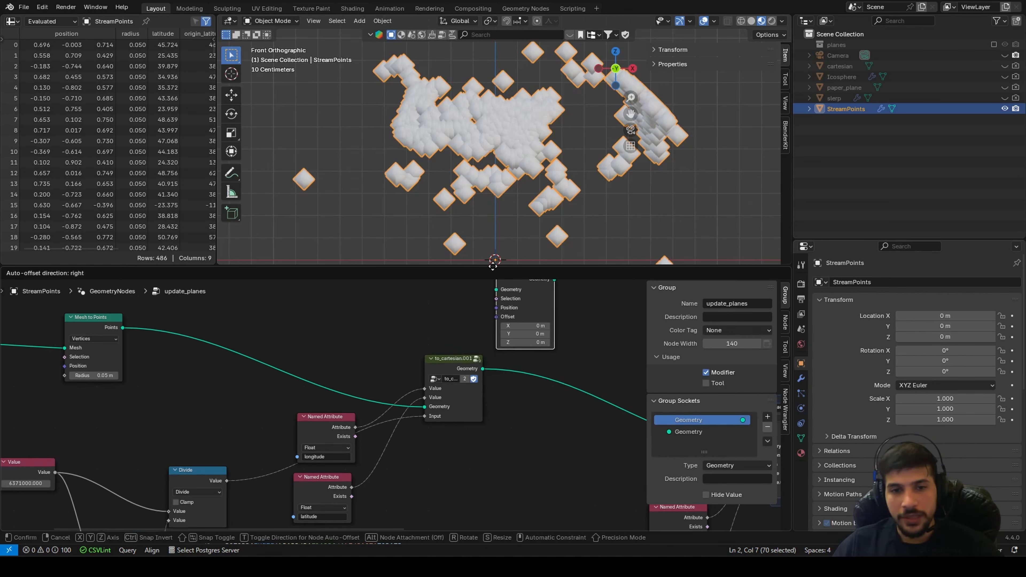
click(502, 329)
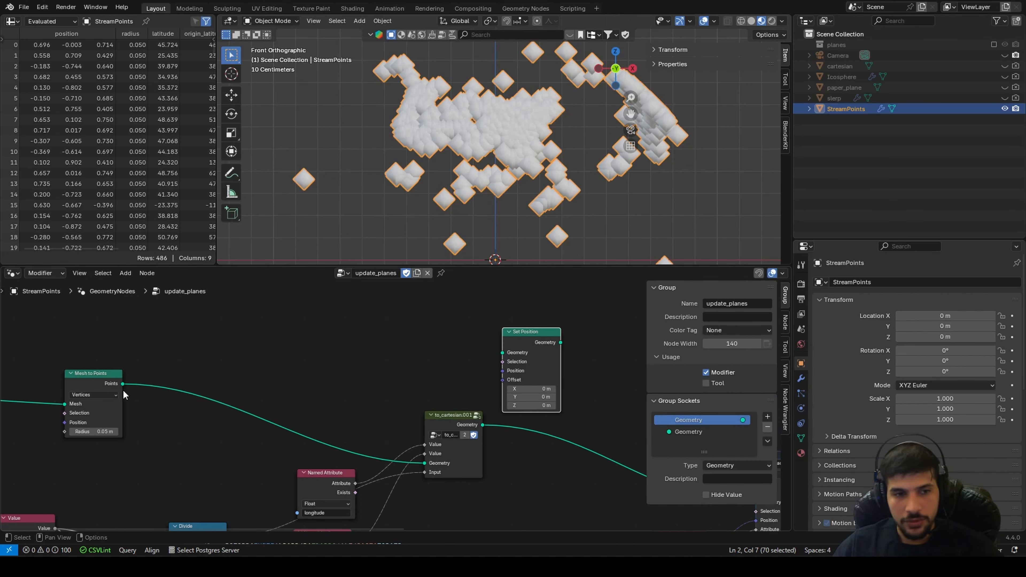
Connect Mesh to Points to the new Set Position node's Geometry input, and its Geometry output to For Each Element
drag(122, 383, 503, 353)
middle_drag(551, 387, 363, 368)
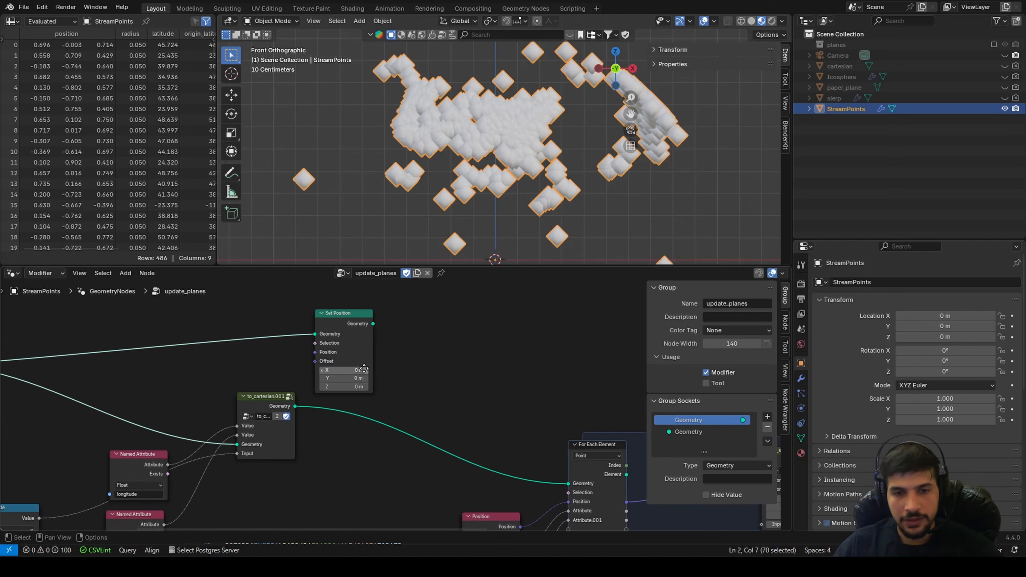
drag(372, 323, 567, 476)
scroll(405, 415, up, 2)
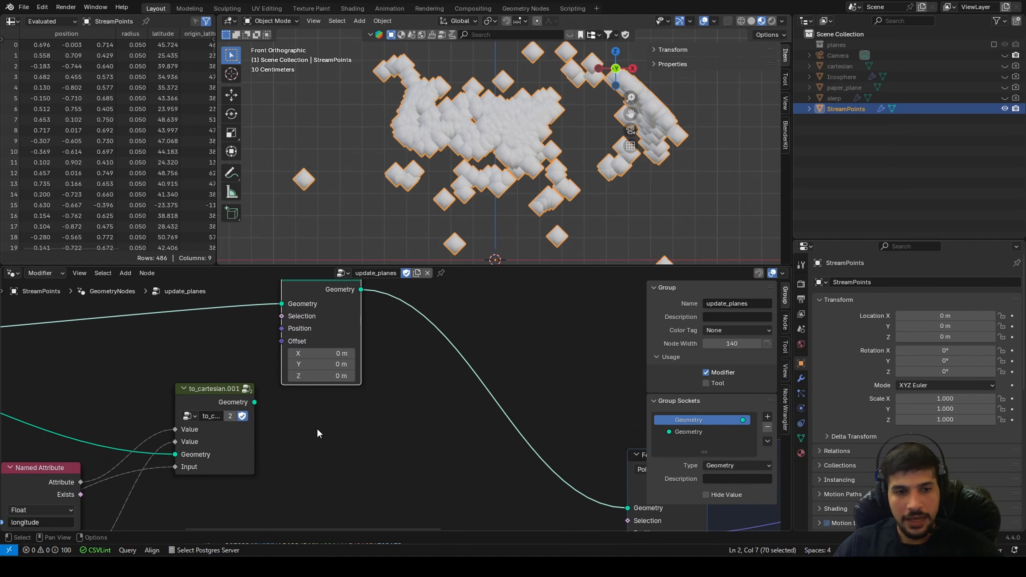
Inside to_cartesian.001, expose the Combine XYZ vector as a group output and remove the Geometry output socket
middle_drag(317, 429, 443, 399)
click(344, 370)
key(Tab)
scroll(520, 386, down, 6)
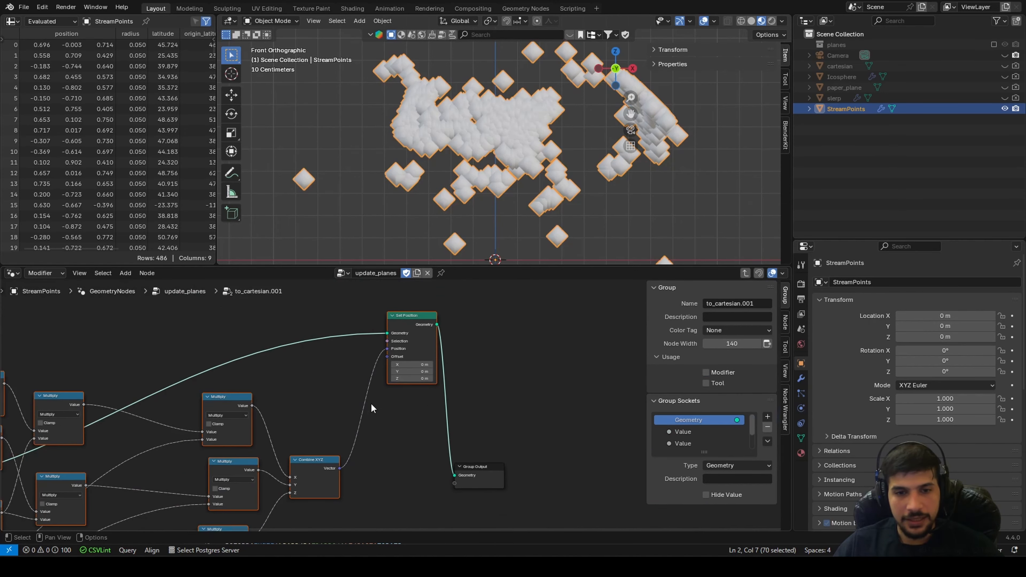
drag(385, 349, 454, 483)
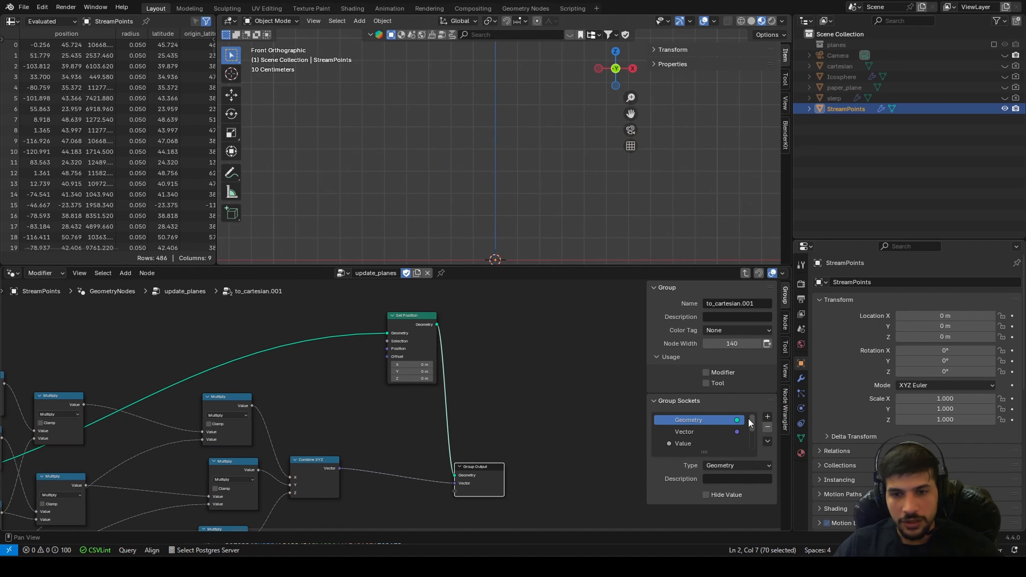
click(768, 427)
scroll(298, 476, down, 3)
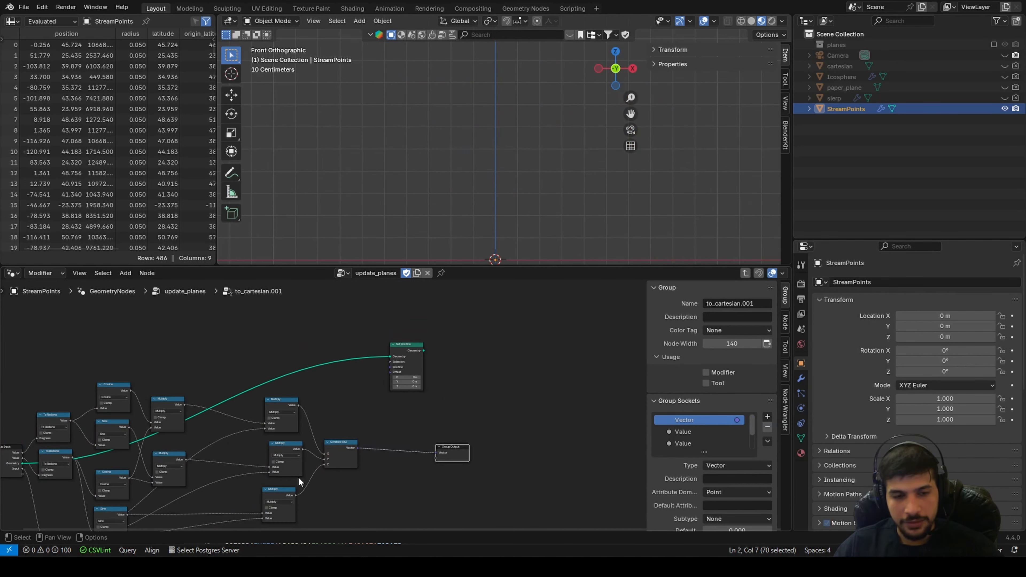
Delete the Set Position node inside to_cartesian.001 and remove the group's Geometry input socket
middle_drag(298, 476, 423, 423)
click(531, 337)
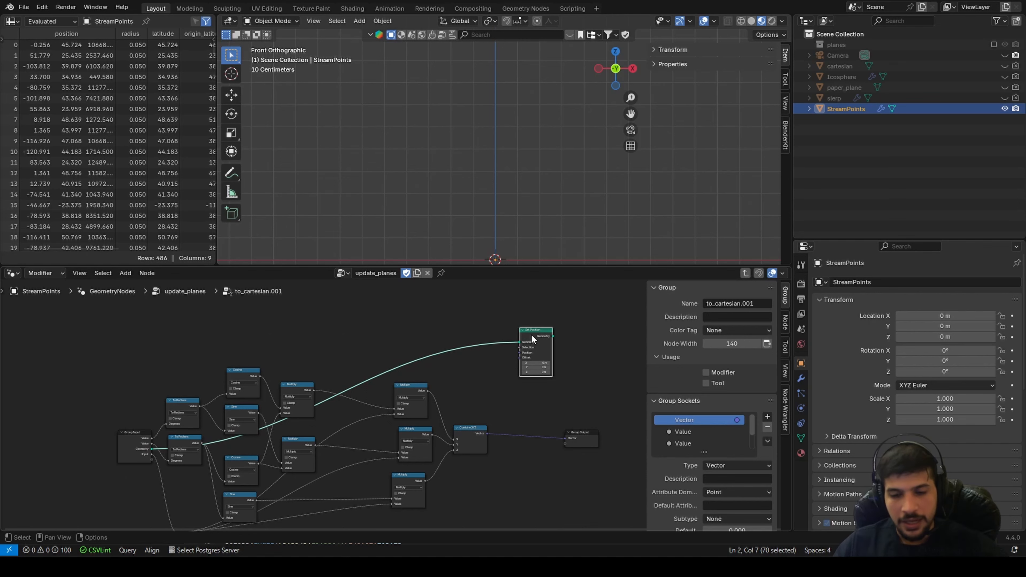
key(Delete)
scroll(690, 433, down, 2)
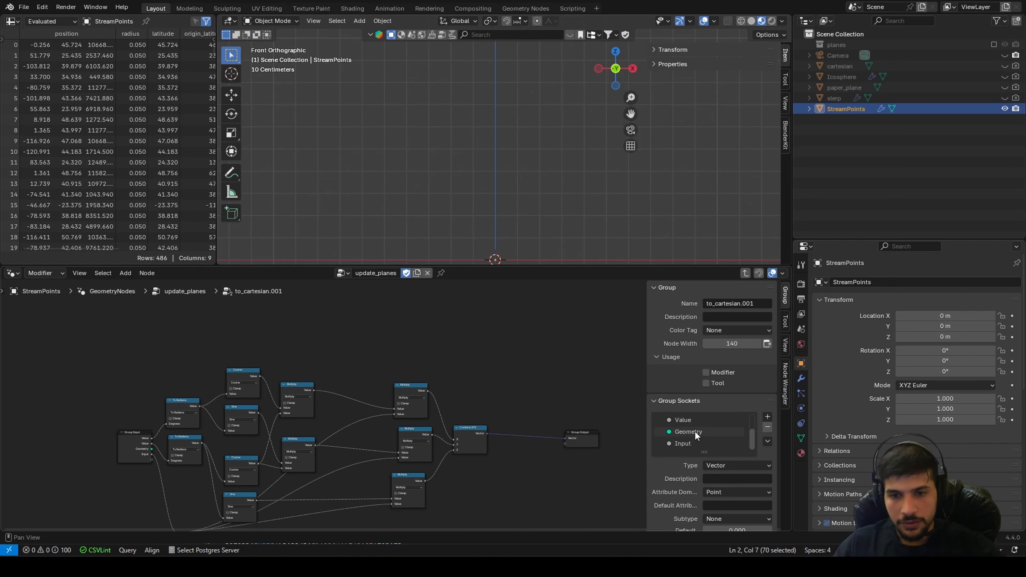
click(693, 430)
click(767, 427)
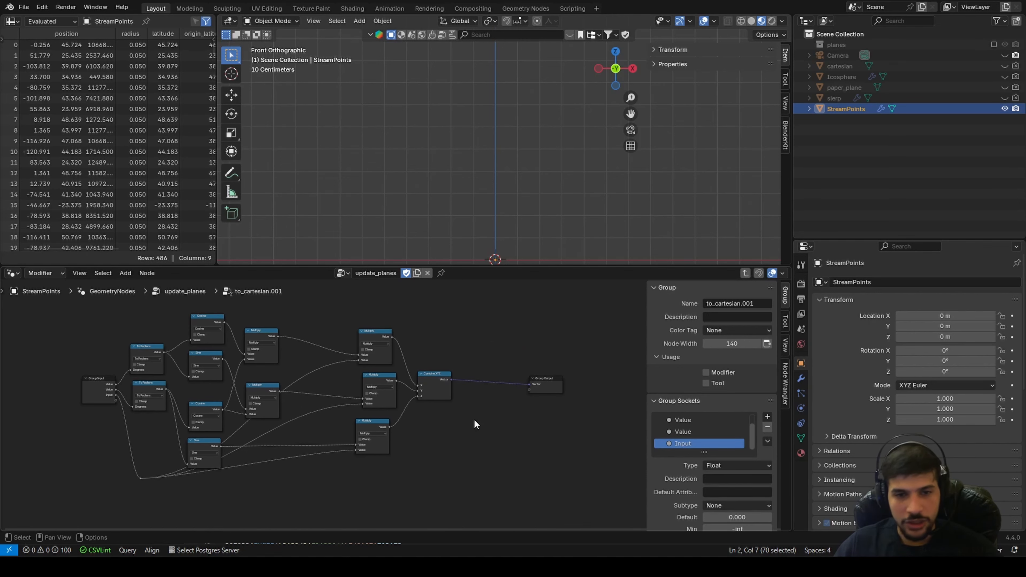
Back in update_planes, connect to_cartesian.001's Vector output to Set Position's Position input and adjust that node's placement
key(Tab)
scroll(374, 398, up, 2)
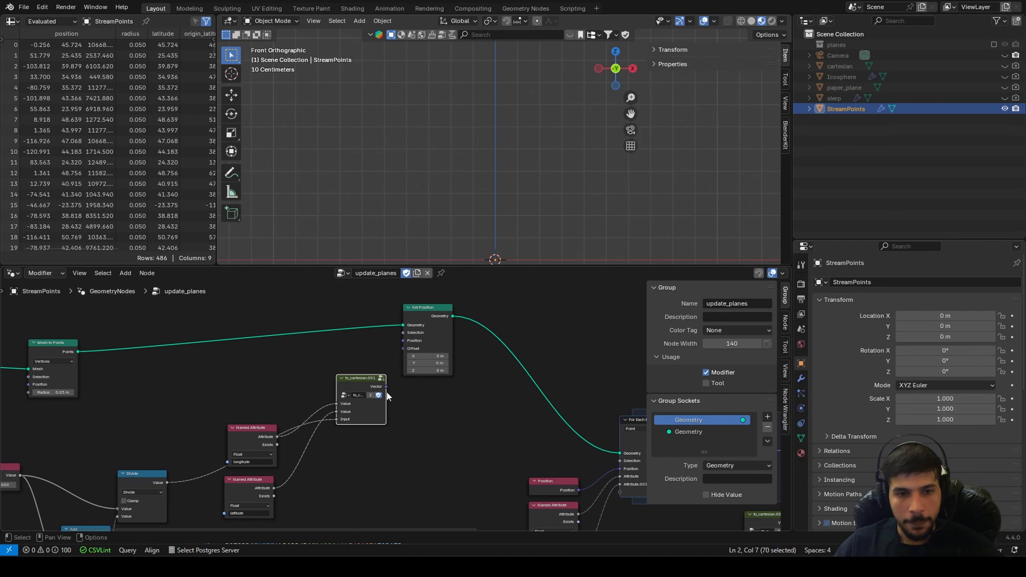
drag(387, 386, 400, 344)
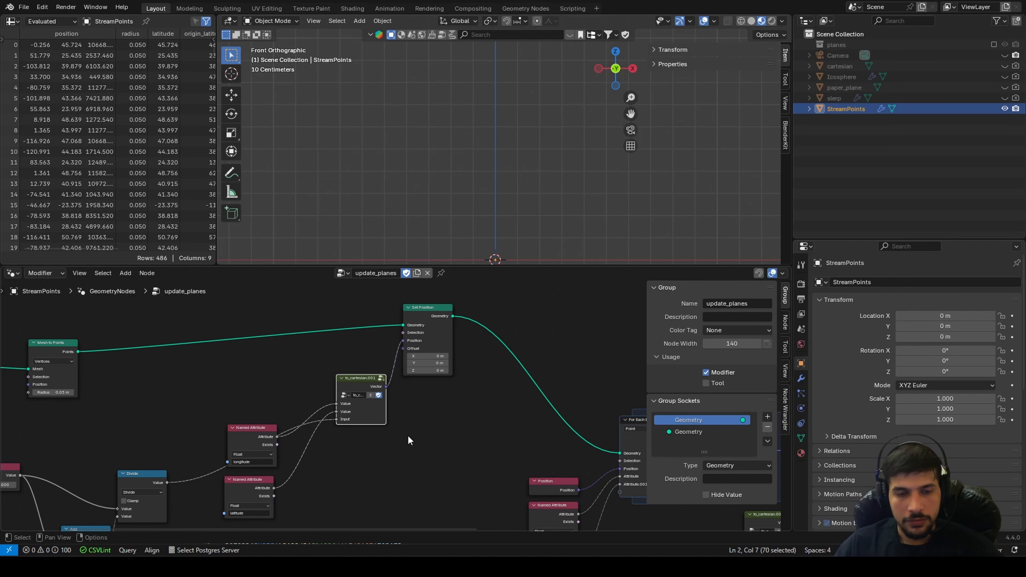
scroll(407, 435, down, 2)
middle_drag(370, 428, 491, 363)
scroll(287, 383, up, 3)
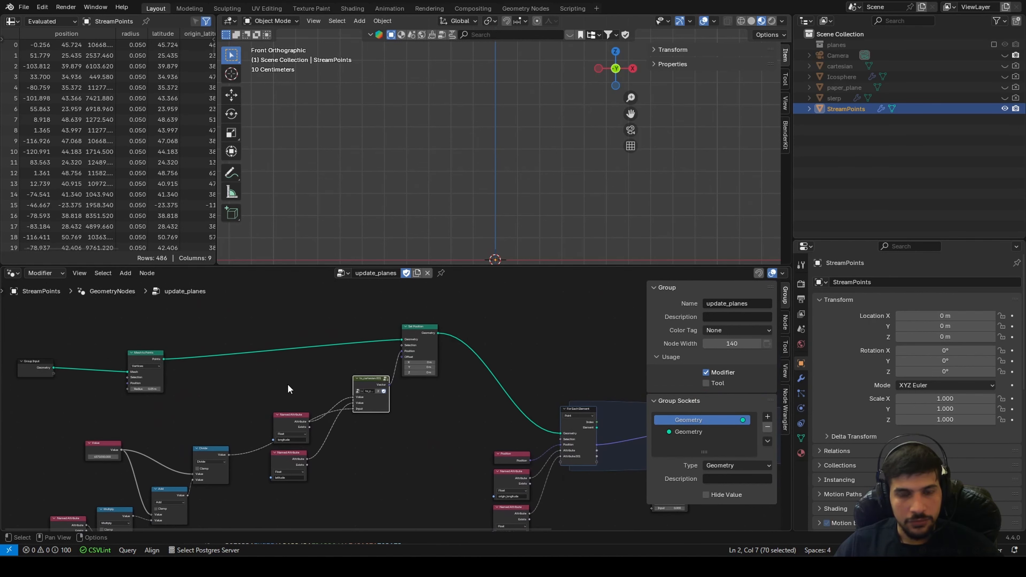
drag(441, 334, 462, 322)
scroll(461, 390, down, 5)
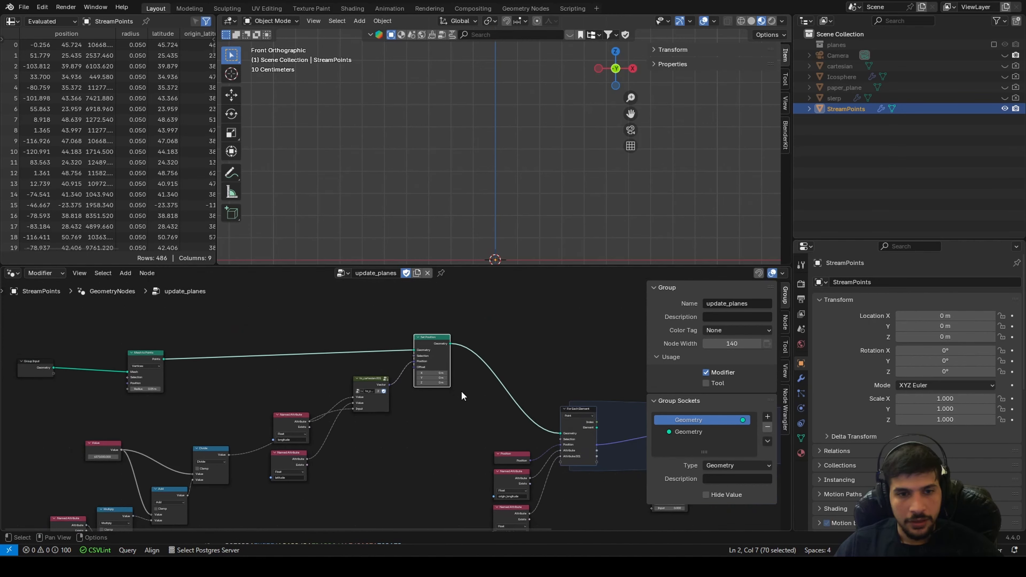
Preview the Set Position node's output with a Viewer node, and remove the Viewer
ctrl+shift+click(296, 355)
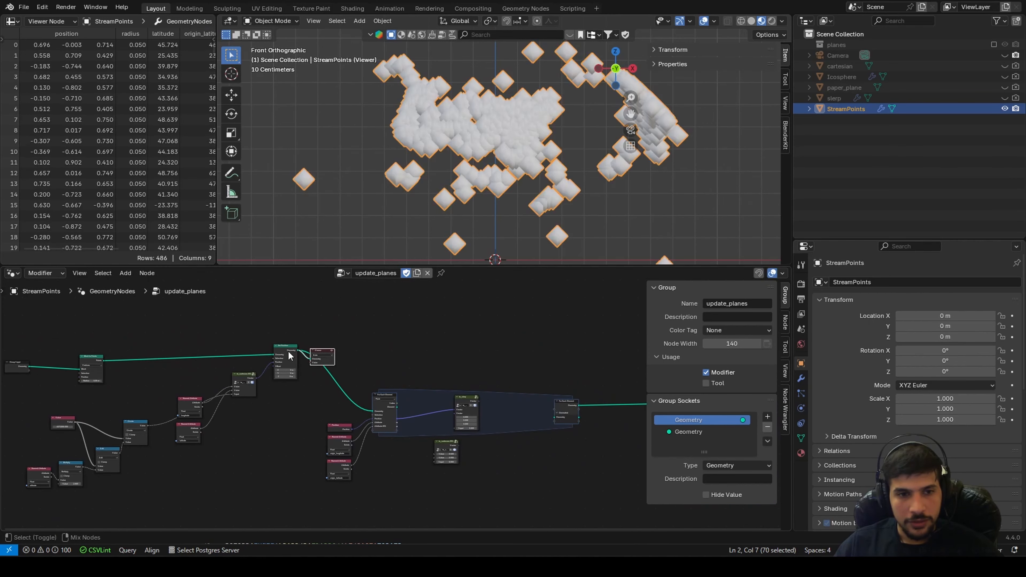
scroll(320, 355, up, 3)
scroll(431, 390, up, 3)
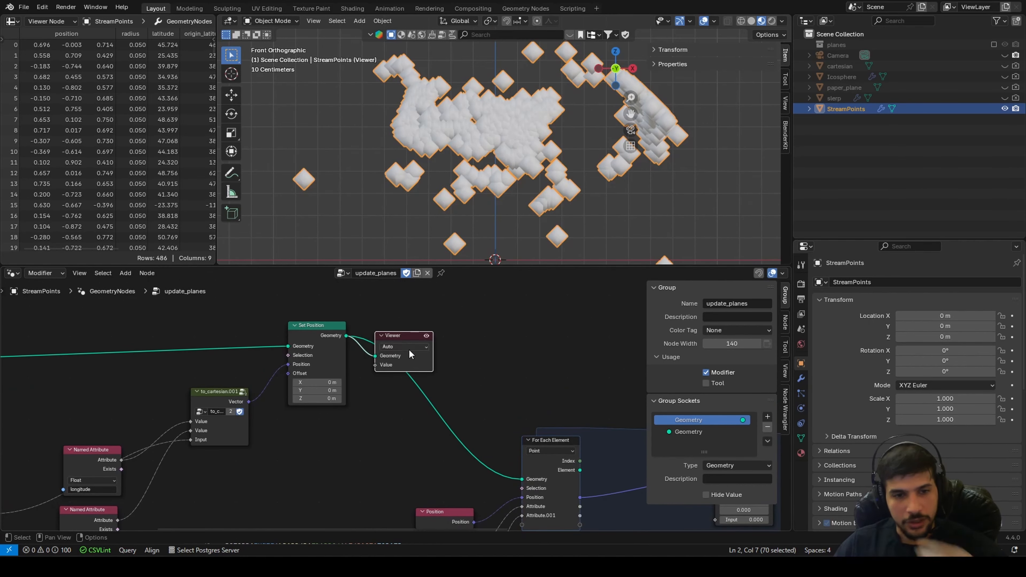
key(x)
scroll(419, 384, down, 4)
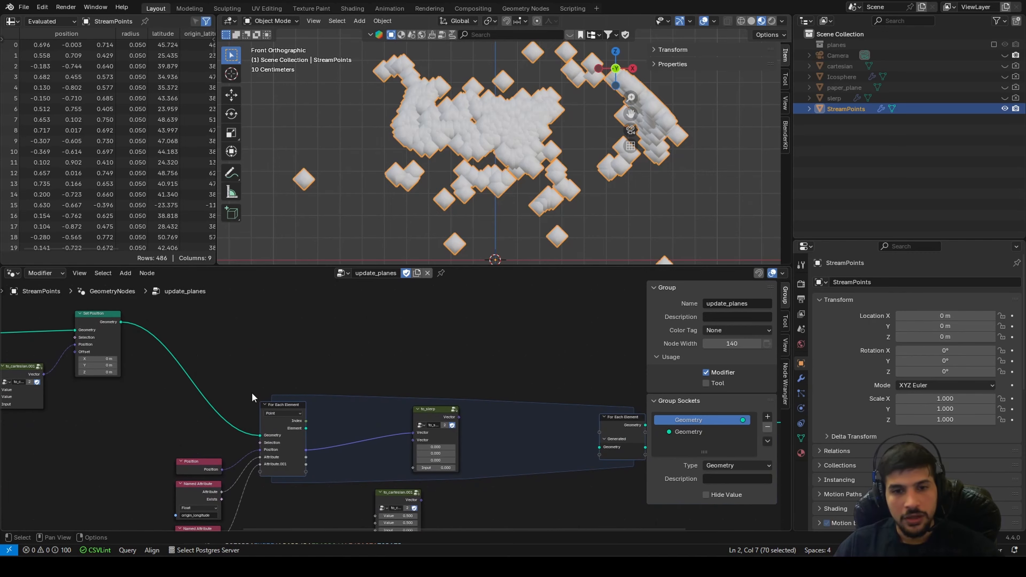
scroll(273, 405, up, 3)
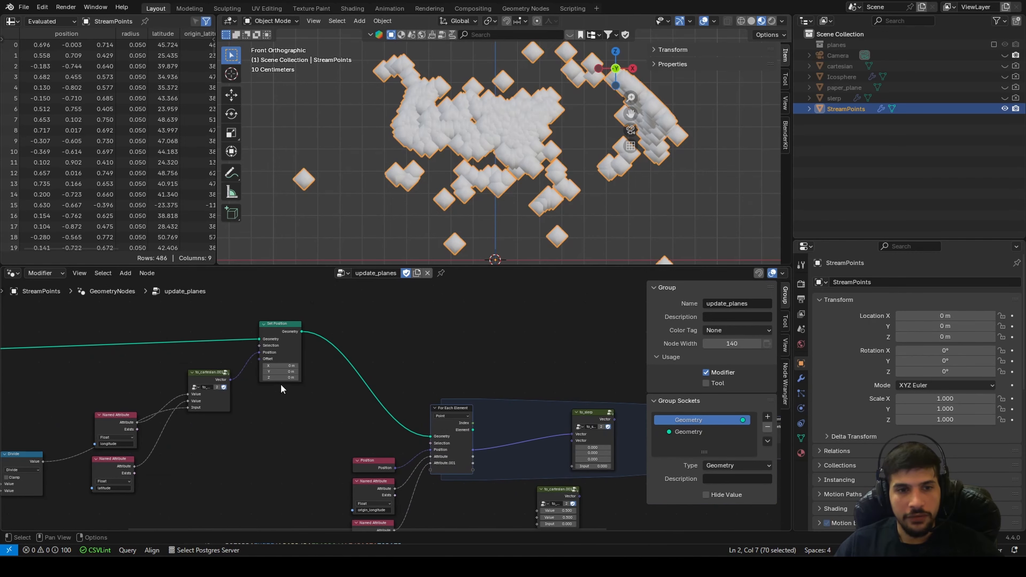
middle_drag(414, 427, 269, 376)
scroll(409, 407, up, 3)
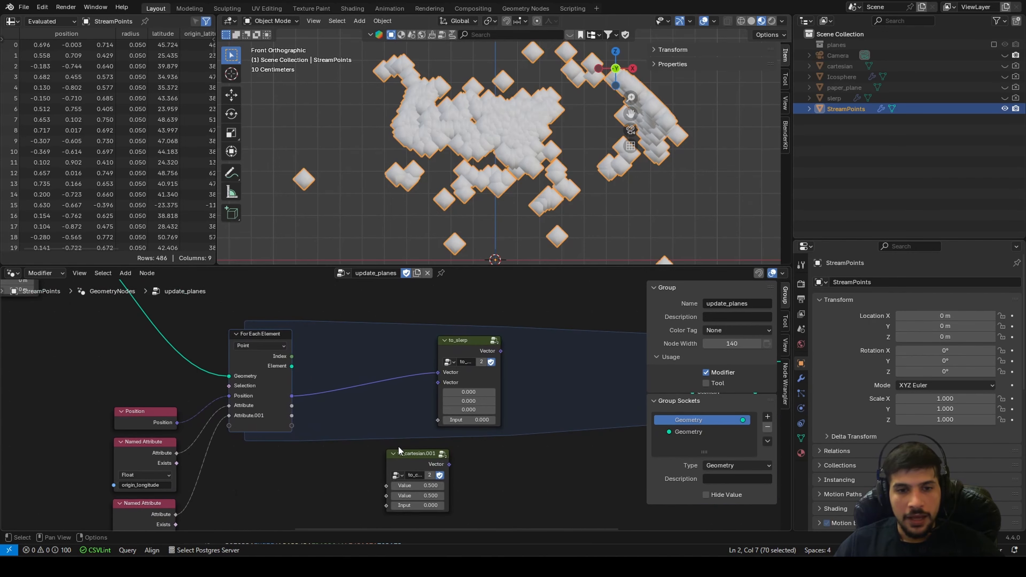
Widen to_cartesian.001, link the zone's Attribute and Attribute.001 outputs to its two Value inputs, and move it beside to_slerp
scroll(394, 469, up, 2)
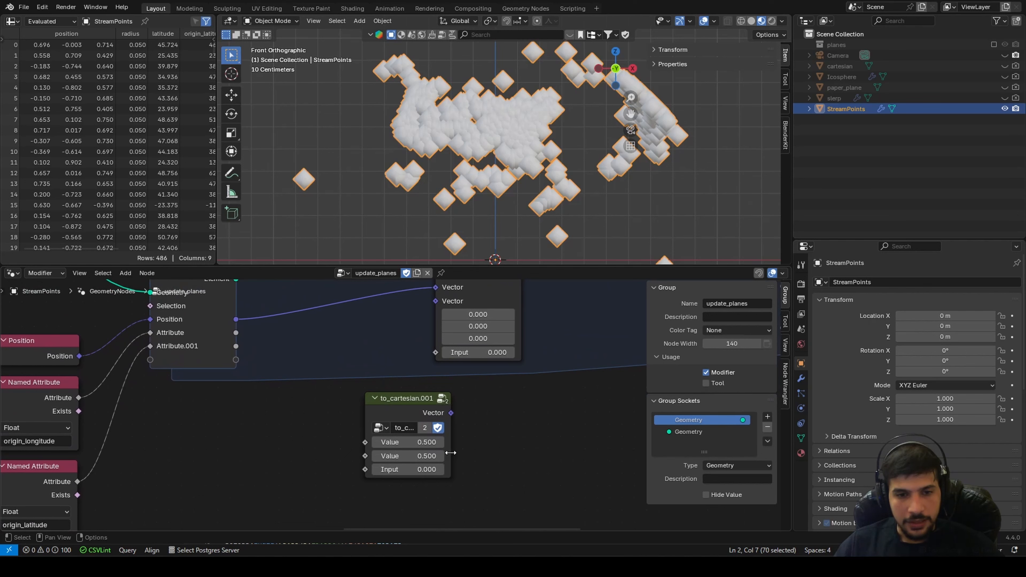
drag(448, 460, 478, 459)
scroll(393, 422, down, 1)
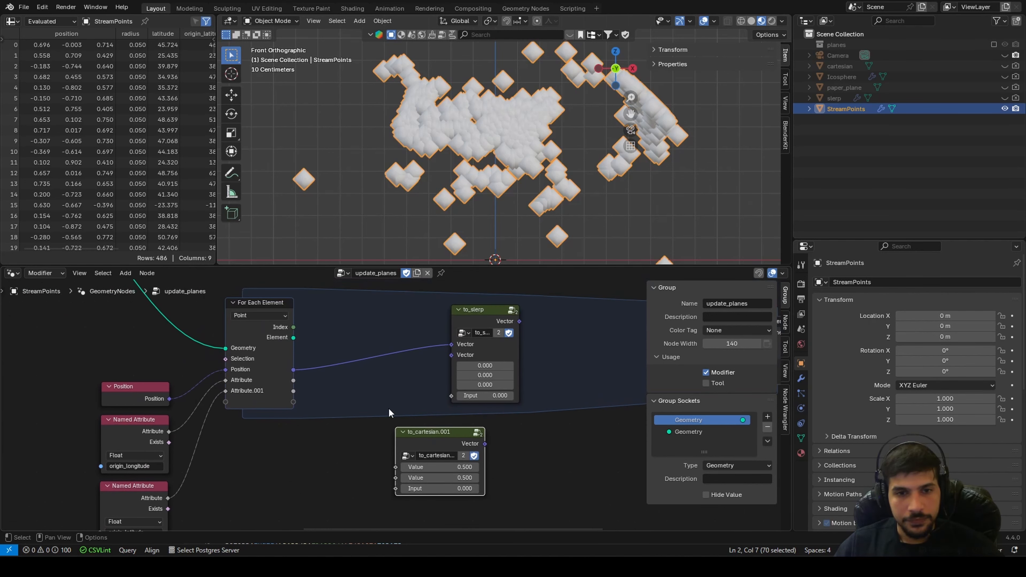
scroll(396, 404, up, 1)
drag(276, 377, 387, 479)
drag(276, 388, 395, 490)
drag(417, 442, 372, 383)
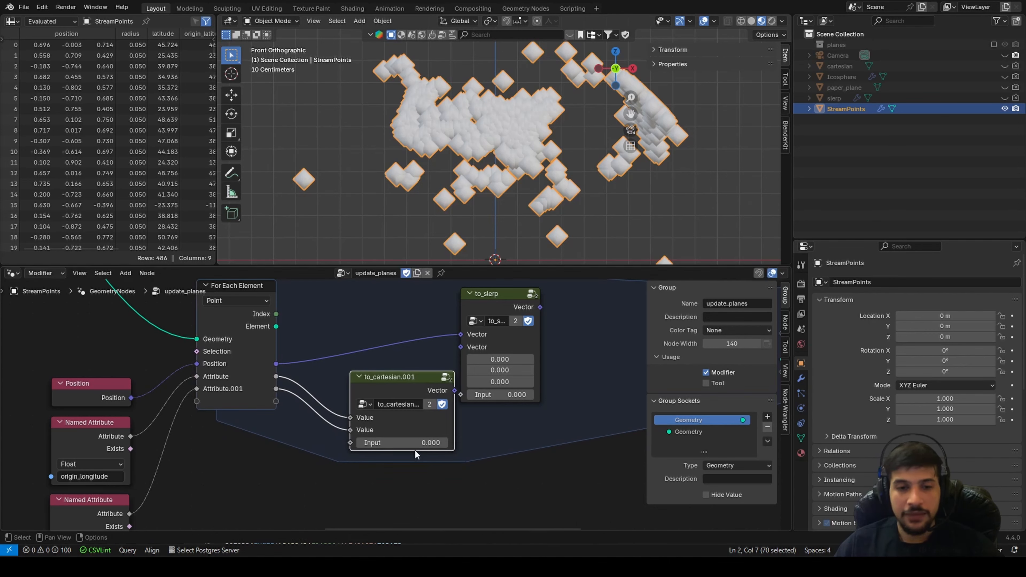
Set to_cartesian.001's Input to 1 and connect its Vector output to to_slerp's second Vector input, spacing the nodes apart
click(401, 443)
text(1)
key(Return)
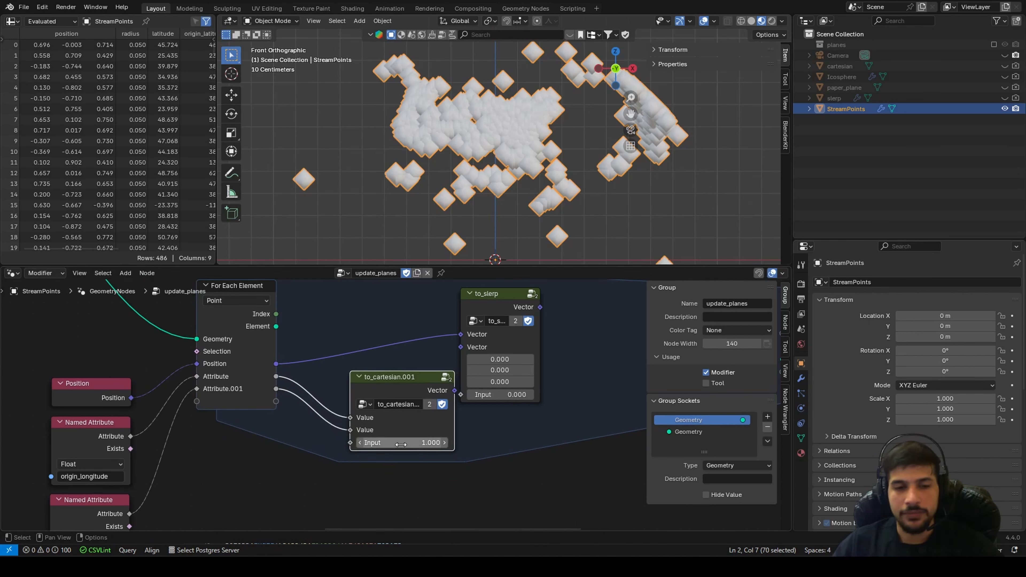
scroll(429, 362, down, 2)
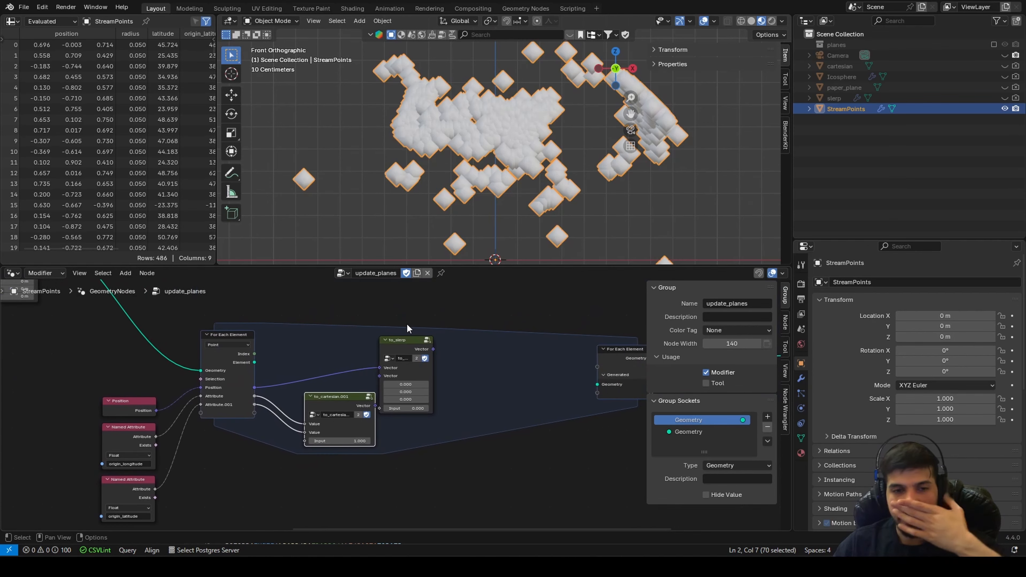
drag(403, 338, 449, 355)
scroll(443, 359, up, 2)
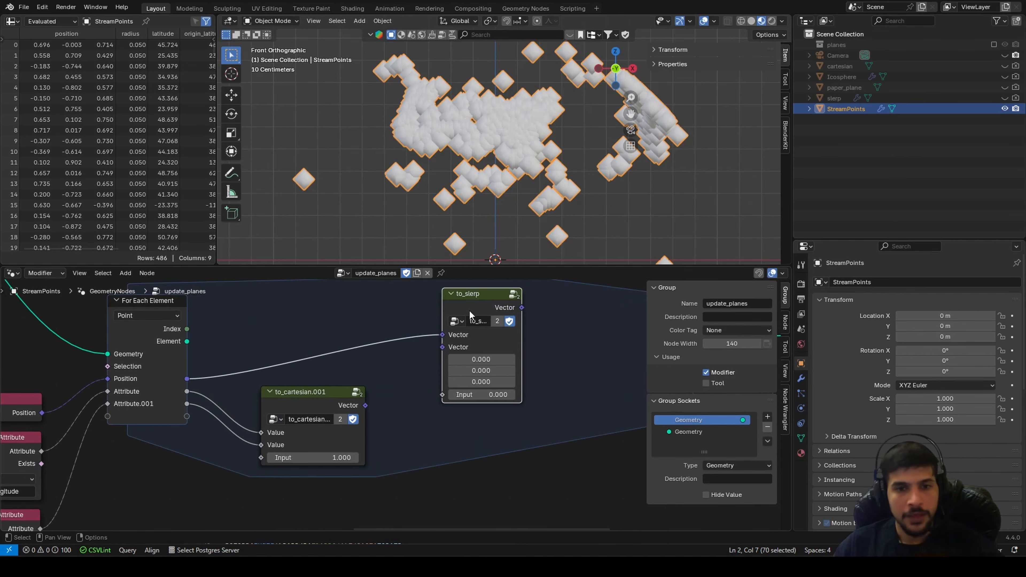
drag(366, 405, 444, 356)
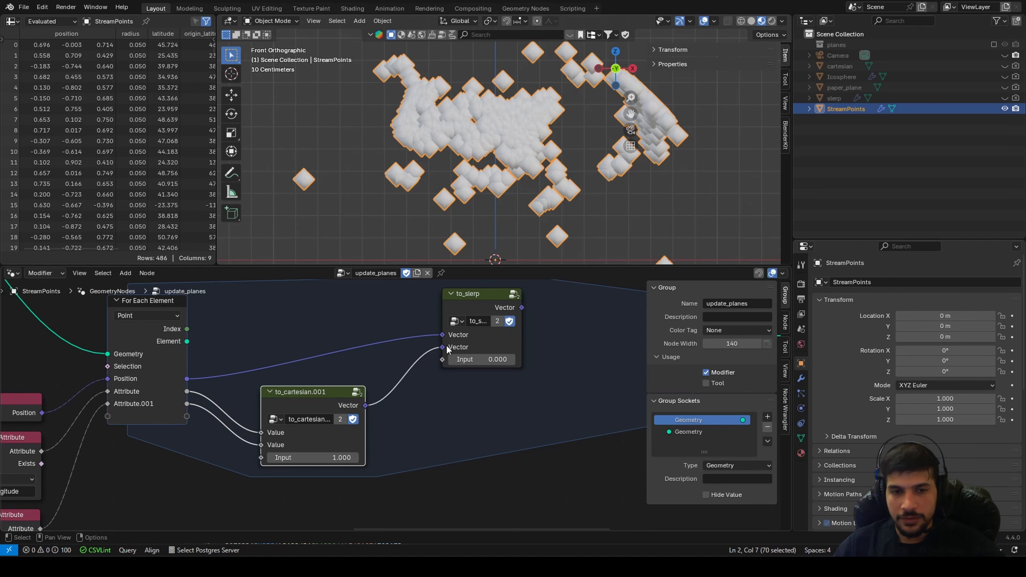
scroll(447, 356, down, 1)
scroll(448, 392, up, 1)
right_click(486, 358)
right_click(486, 360)
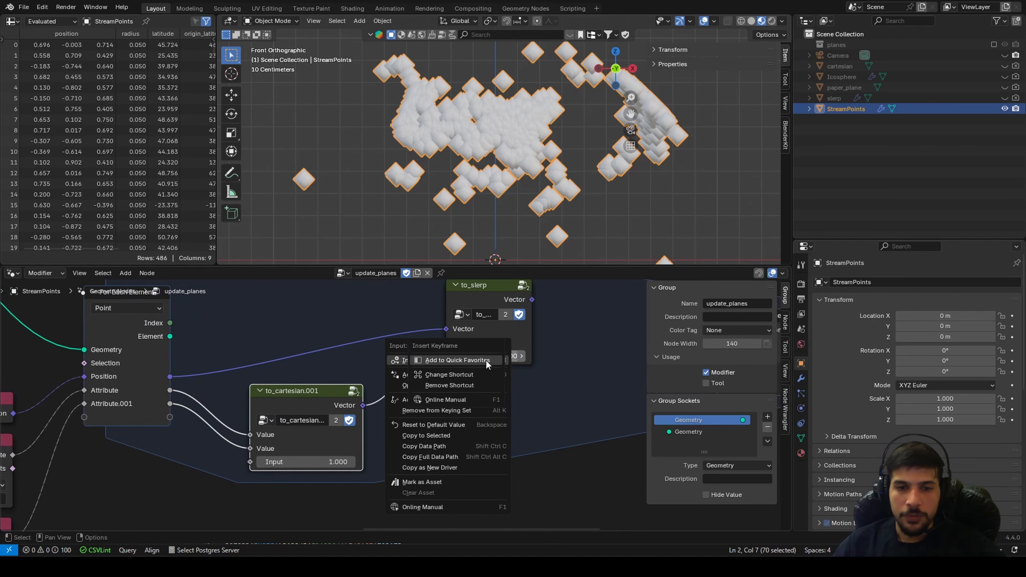
Add a Curve Line node above the zone and connect its Curve output to the For Each Element generated Geometry input
scroll(573, 362, down, 2)
key(shift+a)
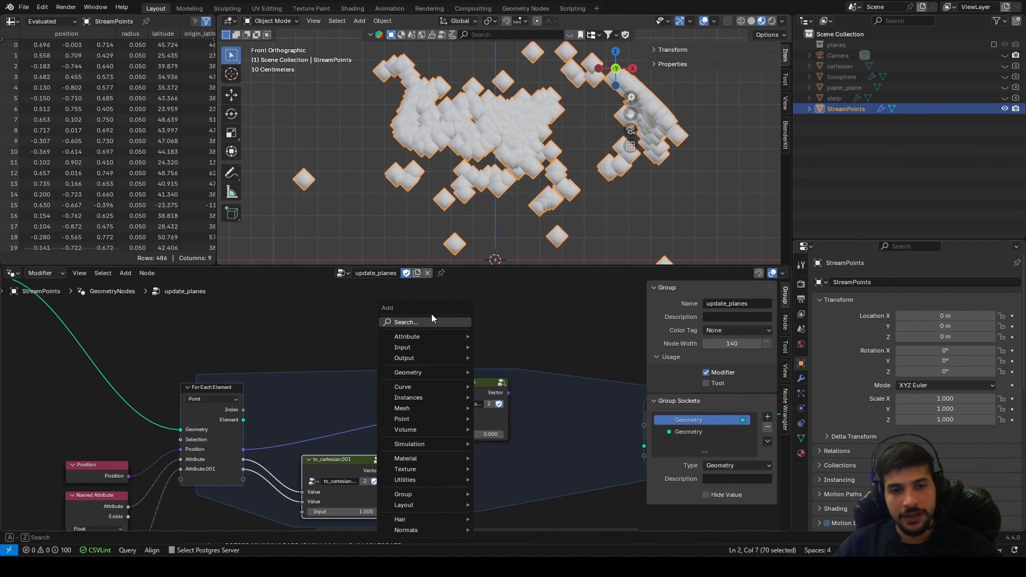
text(curve)
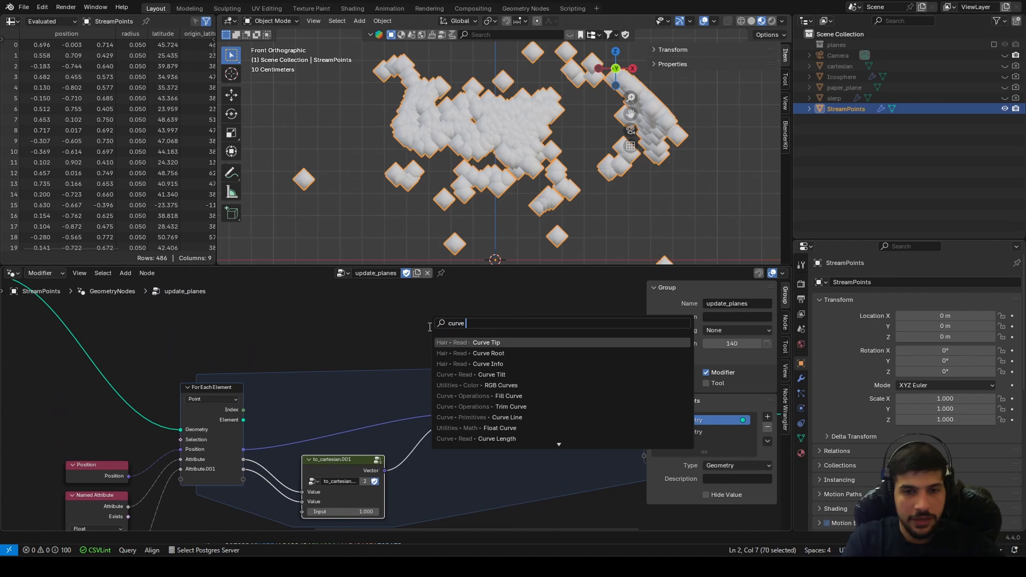
text( l)
key(Return)
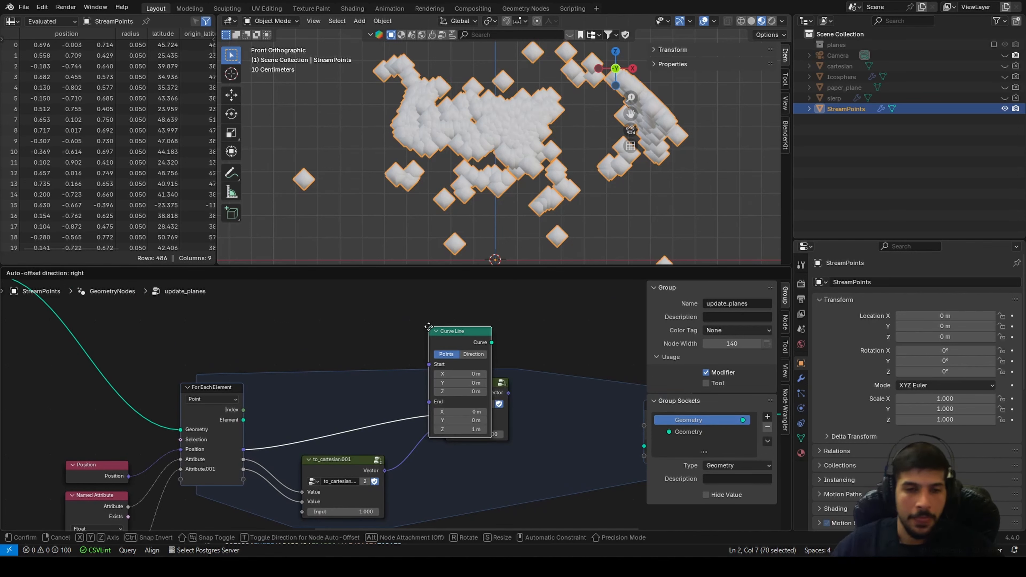
click(355, 283)
scroll(442, 356, down, 2)
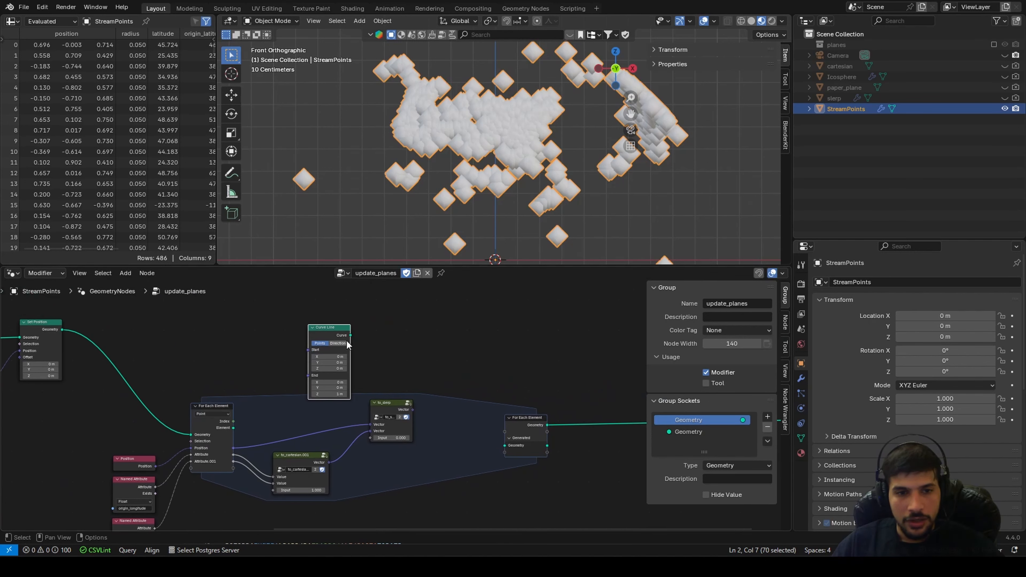
drag(350, 335, 508, 451)
Reposition to_slerp, add a Spline Parameter node below it, and connect its Factor output to to_slerp's Input
scroll(407, 419, up, 2)
drag(407, 419, 375, 426)
scroll(415, 392, up, 2)
key(shift+a)
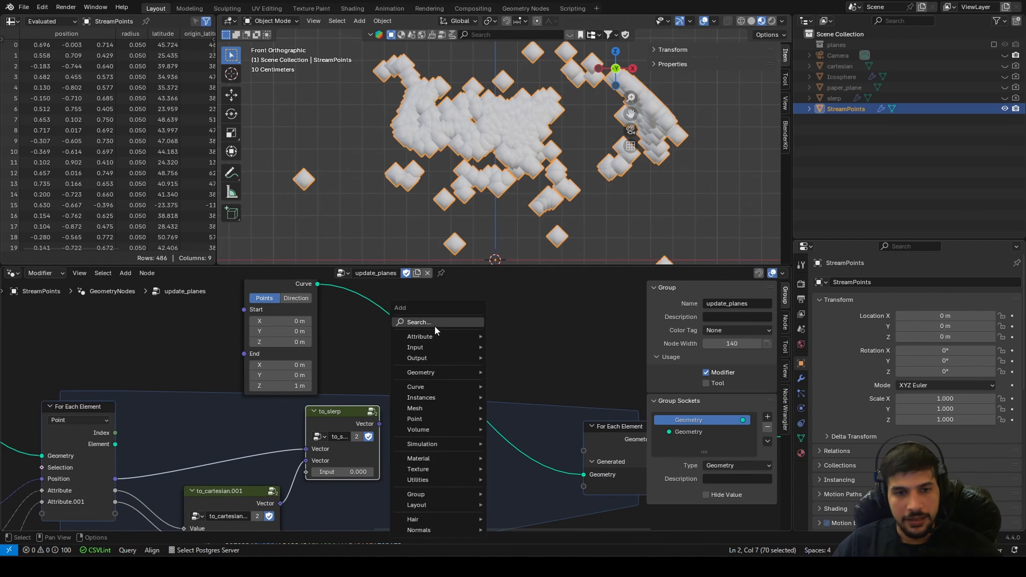
middle_drag(329, 472, 328, 390)
key(shift+a)
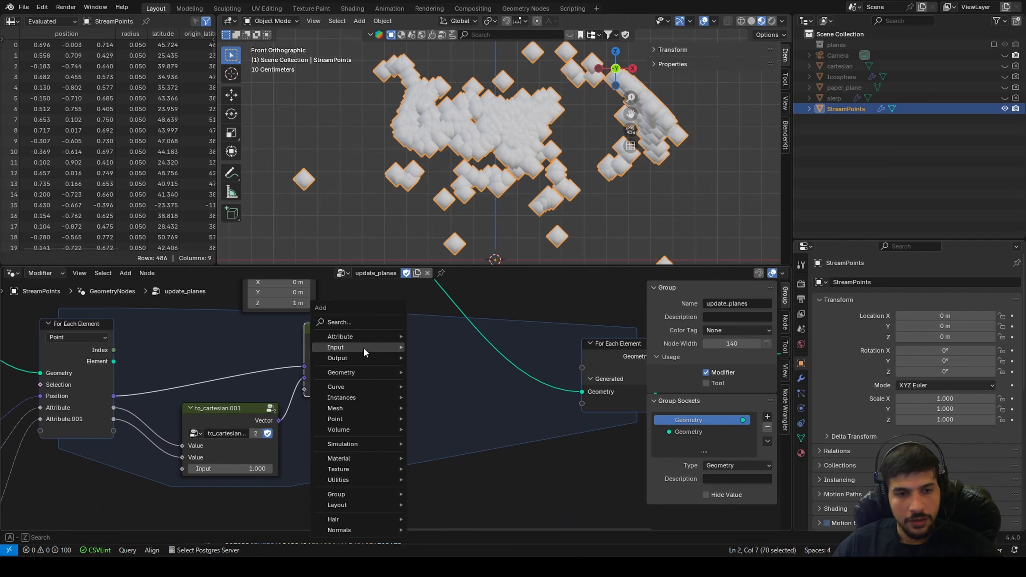
click(352, 319)
text(splinep)
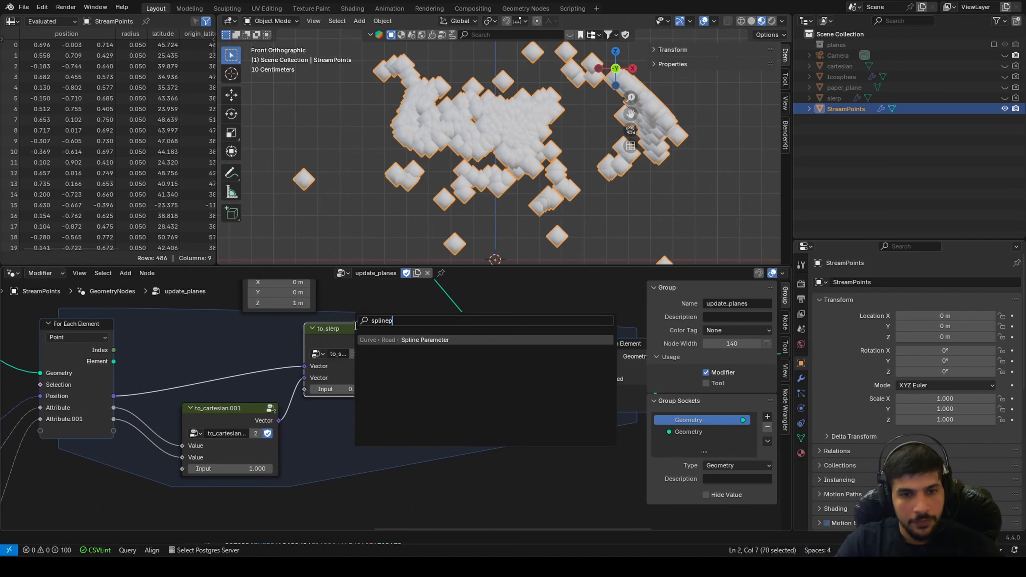
key(Return)
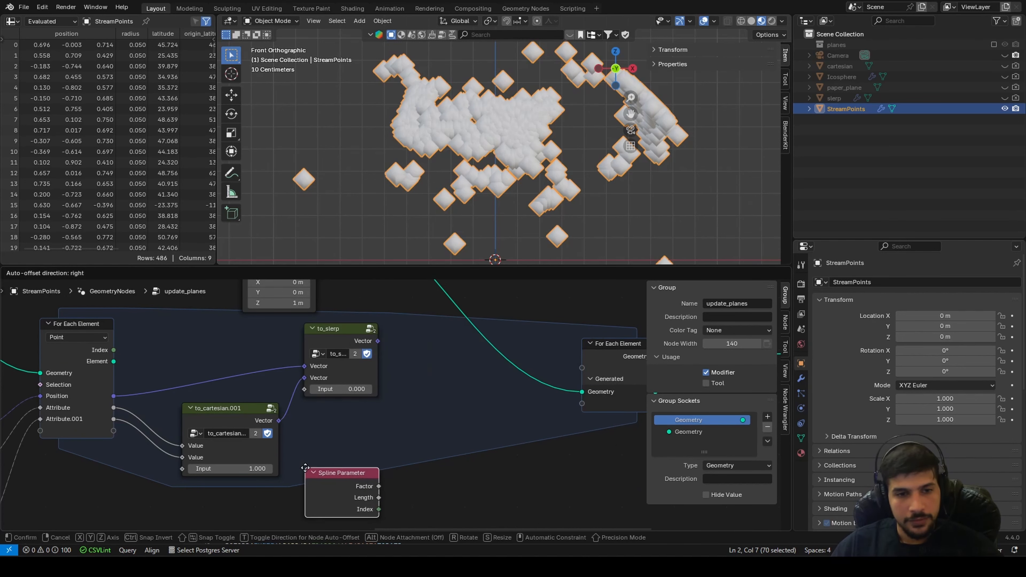
click(311, 468)
drag(384, 487, 305, 388)
scroll(381, 330, down, 2)
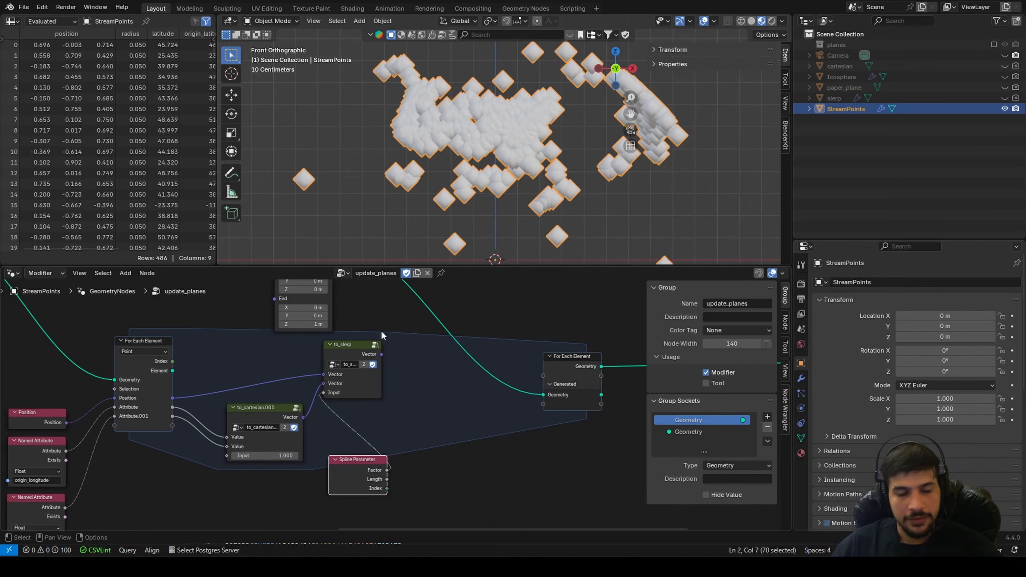
Insert a Set Position node between Curve Line and the zone output, and connect to_slerp's Vector output to its Position
drag(361, 363, 404, 386)
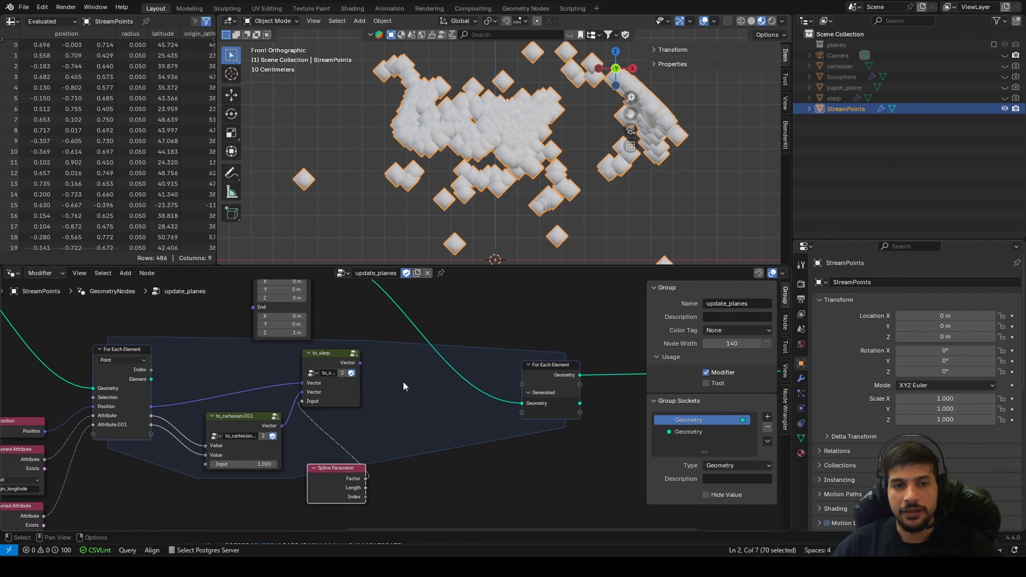
middle_drag(319, 316, 354, 352)
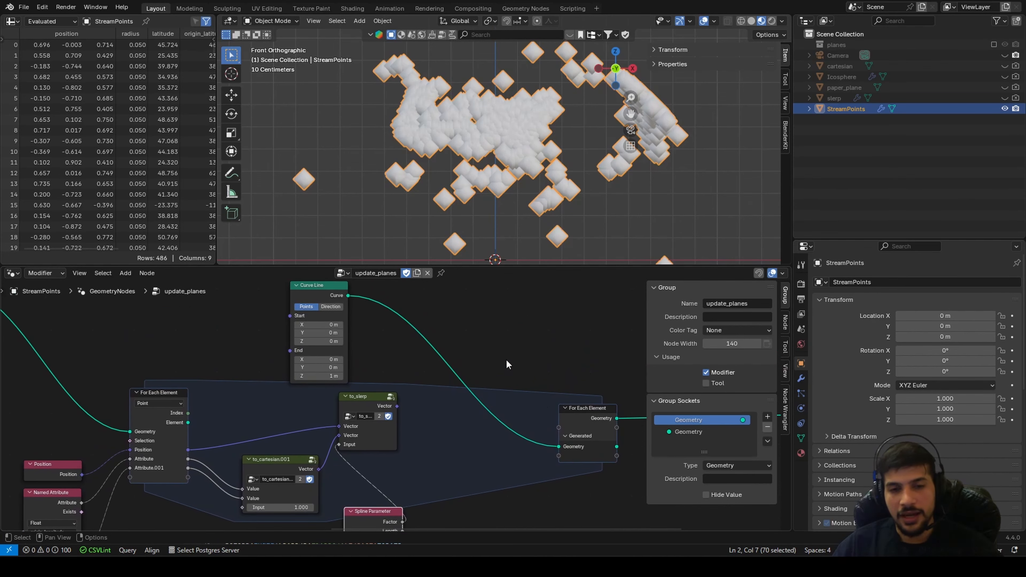
key(shift+a)
text(set)
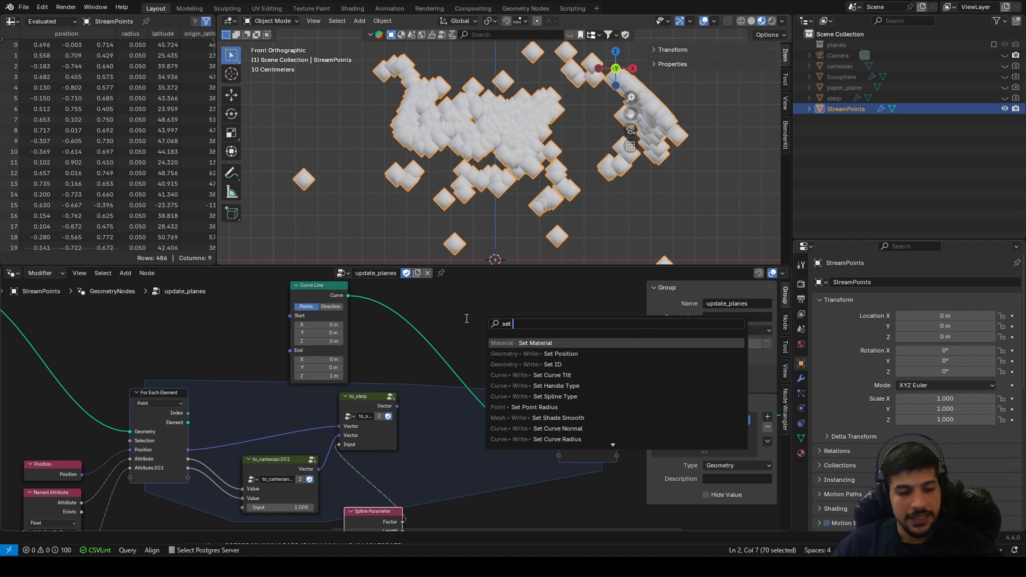
text( po)
click(545, 343)
click(444, 342)
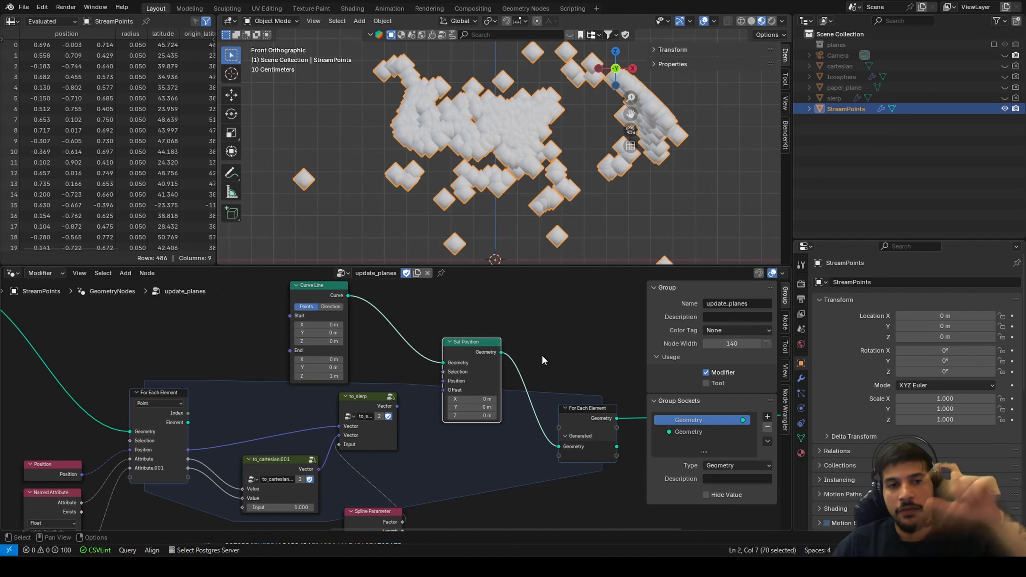
scroll(504, 325, up, 2)
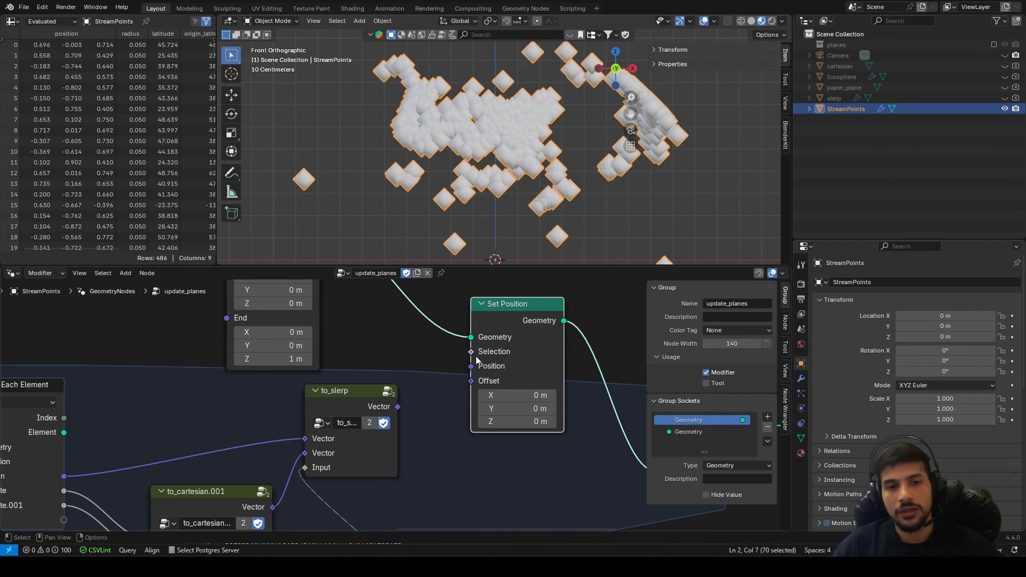
drag(399, 405, 471, 365)
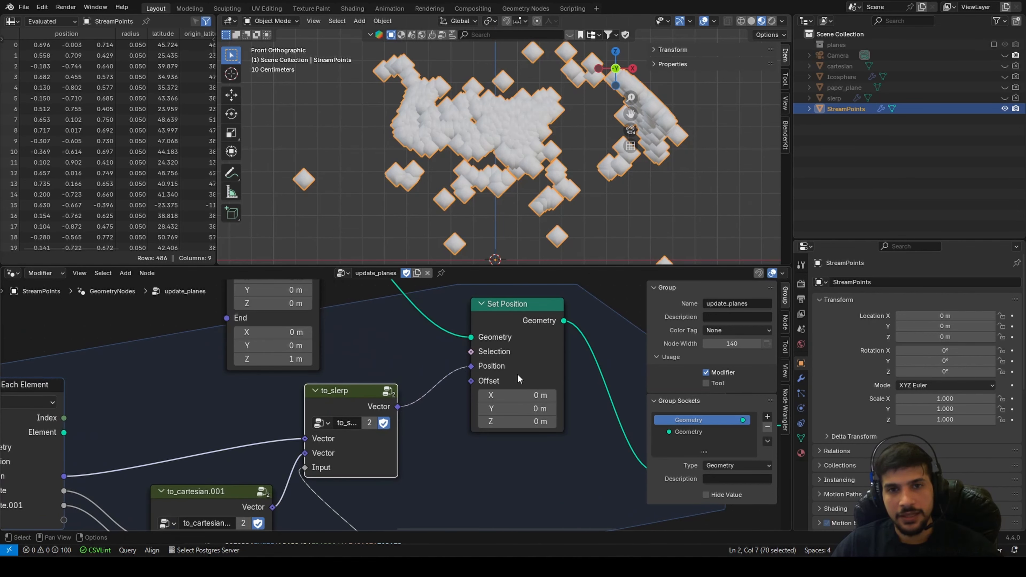
Connect the For Each Element zone's generated Geometry output to the Group Output in place of the main Geometry, and check the front view
scroll(483, 384, down, 2)
scroll(393, 404, up, 2)
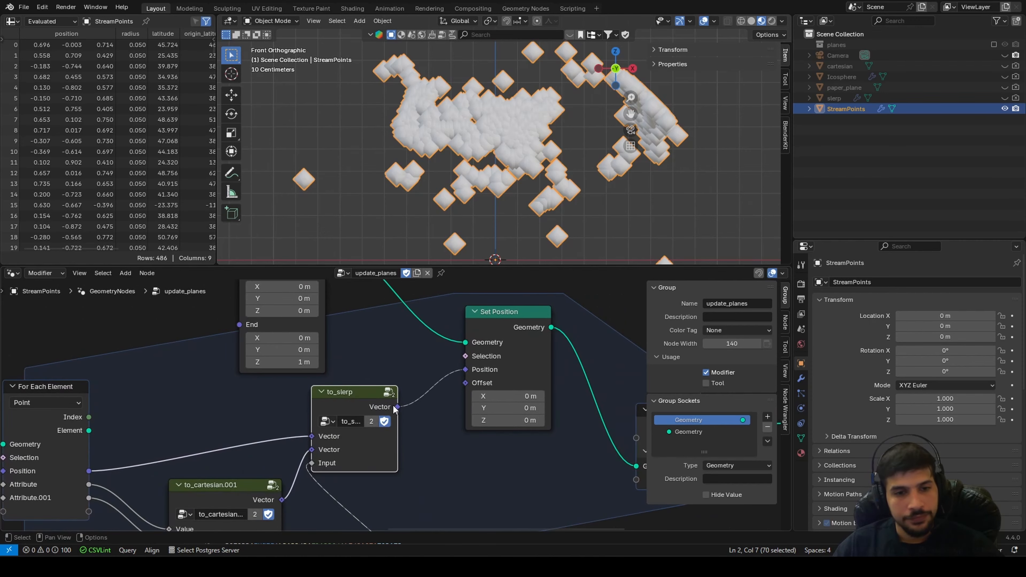
middle_drag(314, 405, 552, 313)
scroll(552, 312, down, 4)
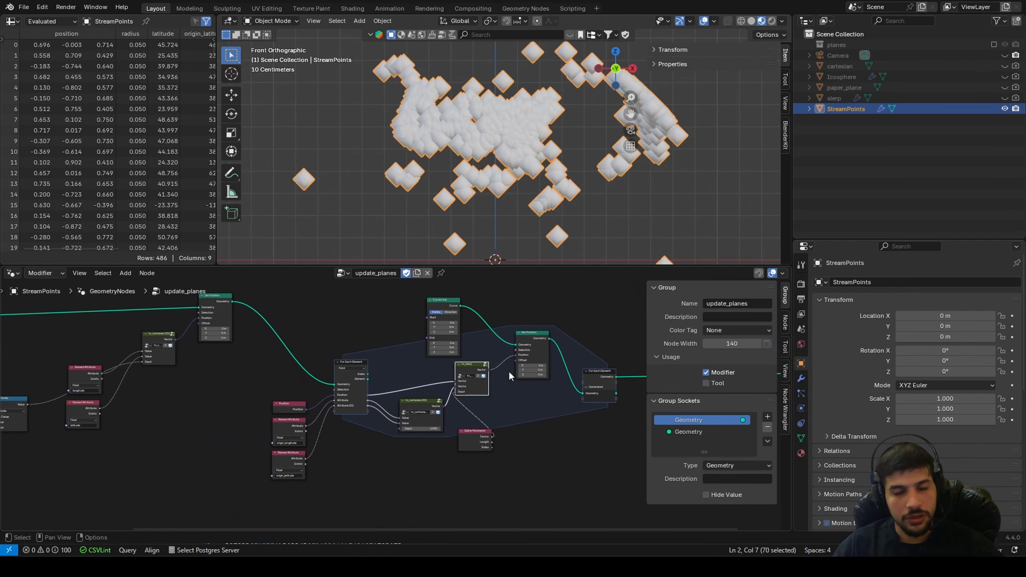
middle_drag(295, 385, 151, 362)
scroll(211, 379, up, 2)
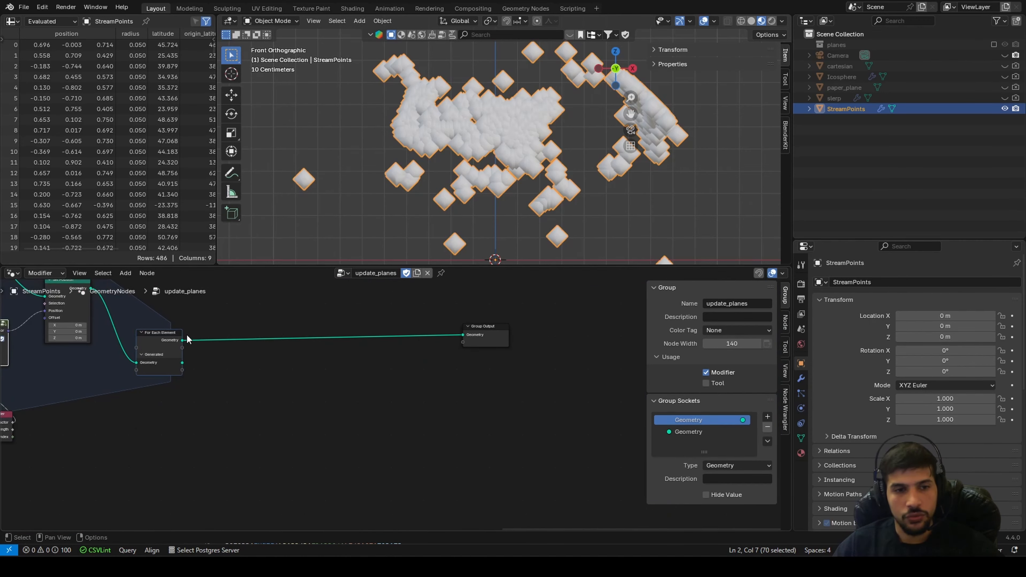
drag(182, 362, 251, 341)
drag(304, 392, 464, 335)
middle_drag(516, 209, 436, 227)
key(KP_1)
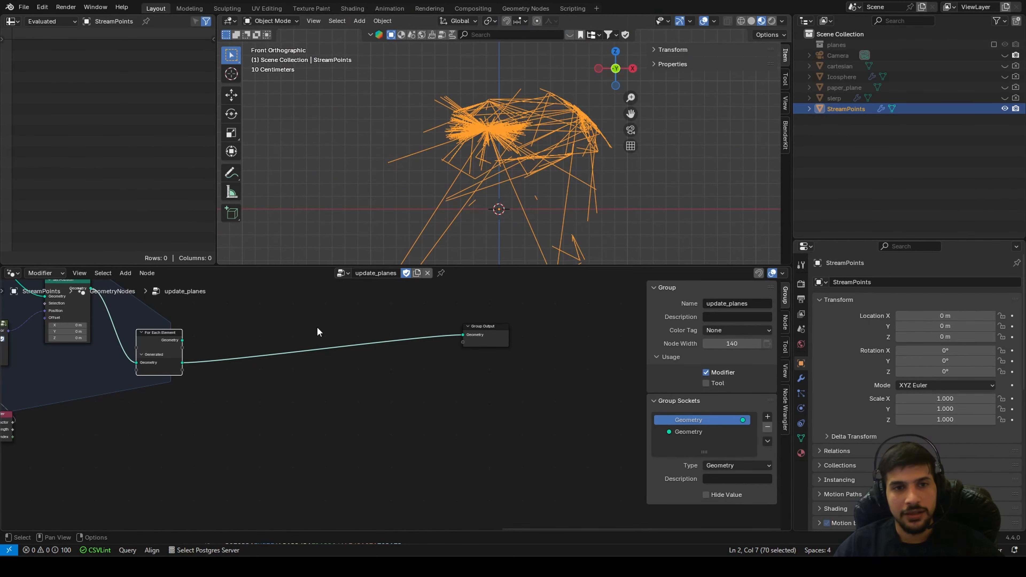
Insert a Resample Curve node between Curve Line and Set Position, using Length mode at 0.01 m, and inspect the curved paths
mouse_move(317, 326)
middle_down()
mouse_move(544, 428)
mouse_move(502, 390)
mouse_move(295, 364)
mouse_move(311, 345)
middle_up()
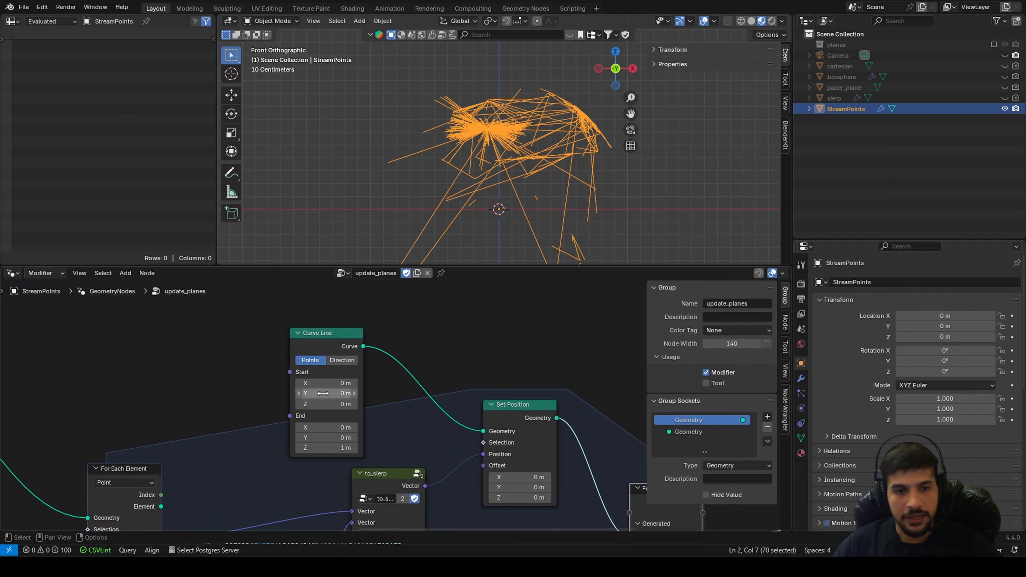
scroll(438, 393, up, 2)
key(shift+a)
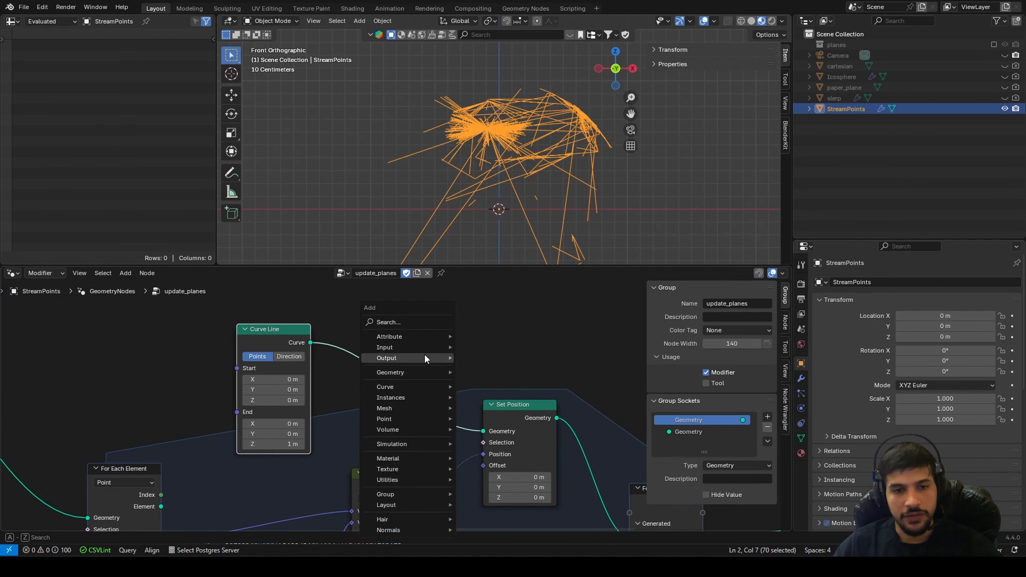
text(res)
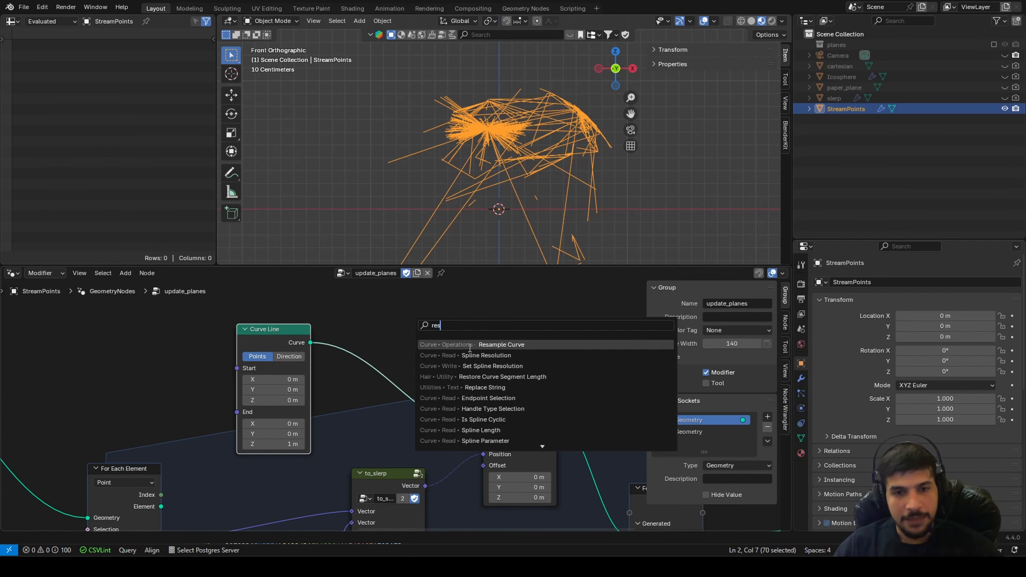
key(Return)
click(394, 363)
scroll(384, 398, up, 2)
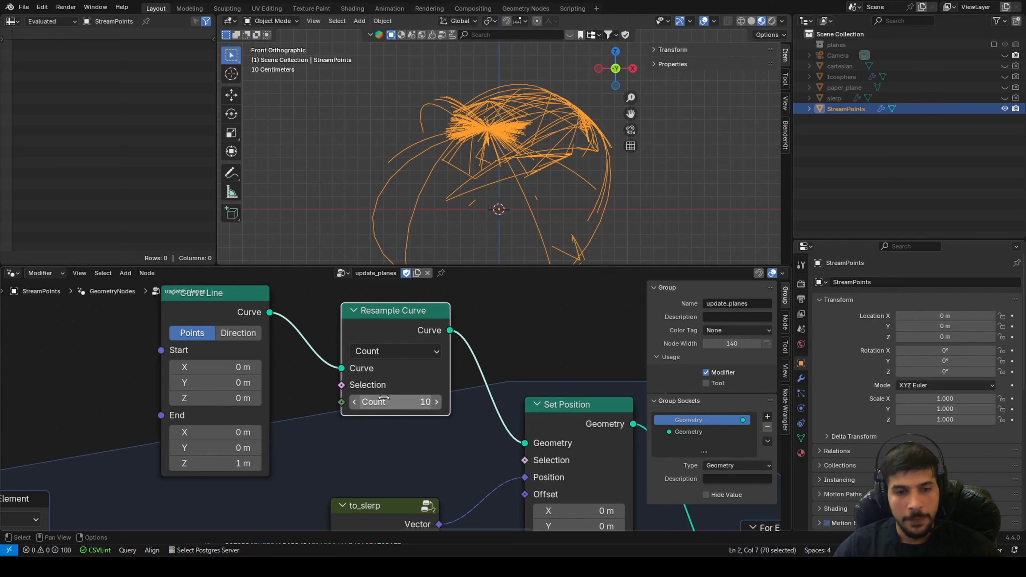
click(390, 355)
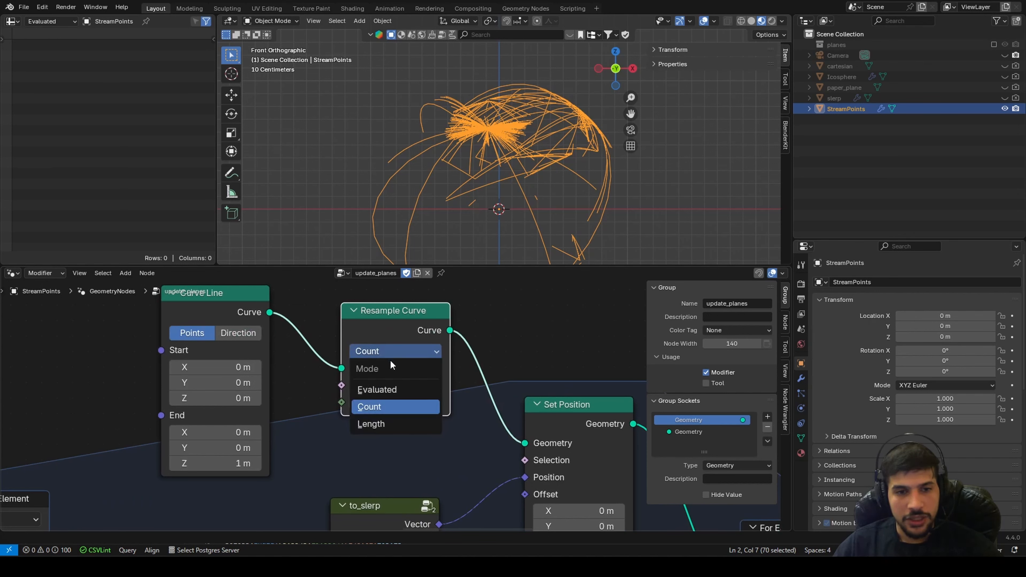
click(382, 423)
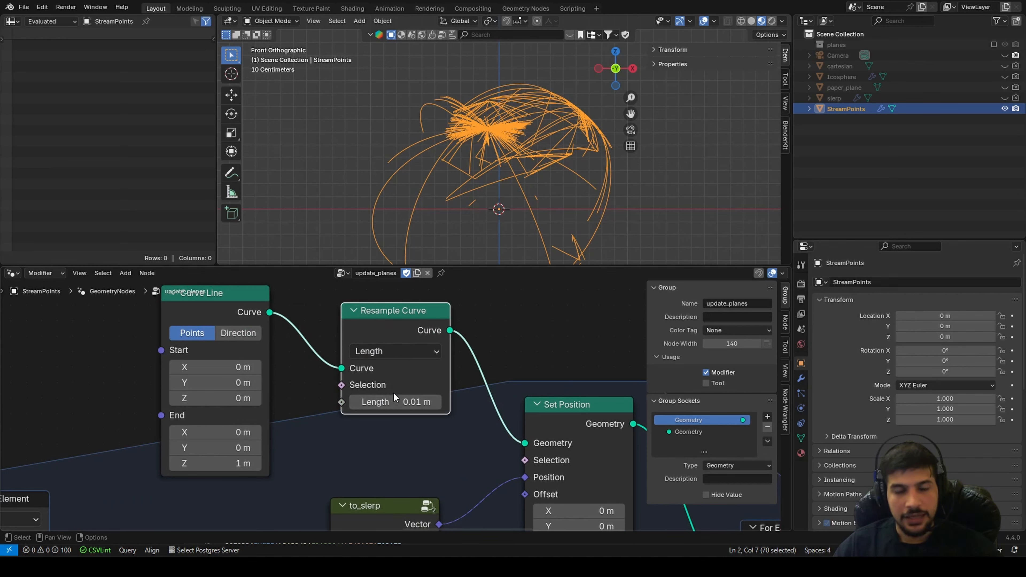
middle_drag(484, 173, 382, 190)
middle_drag(310, 118, 478, 243)
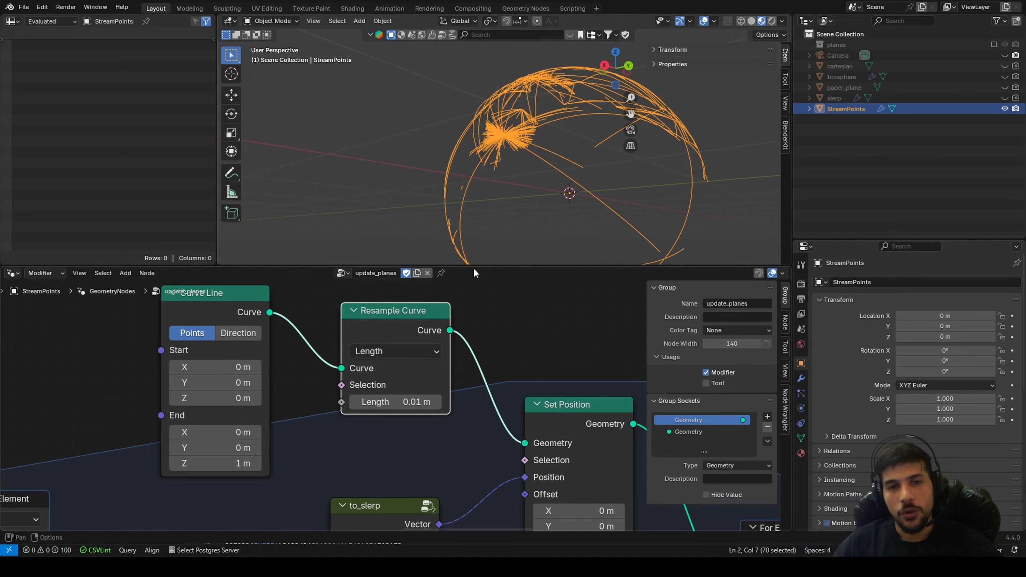
middle_drag(451, 105, 464, 173)
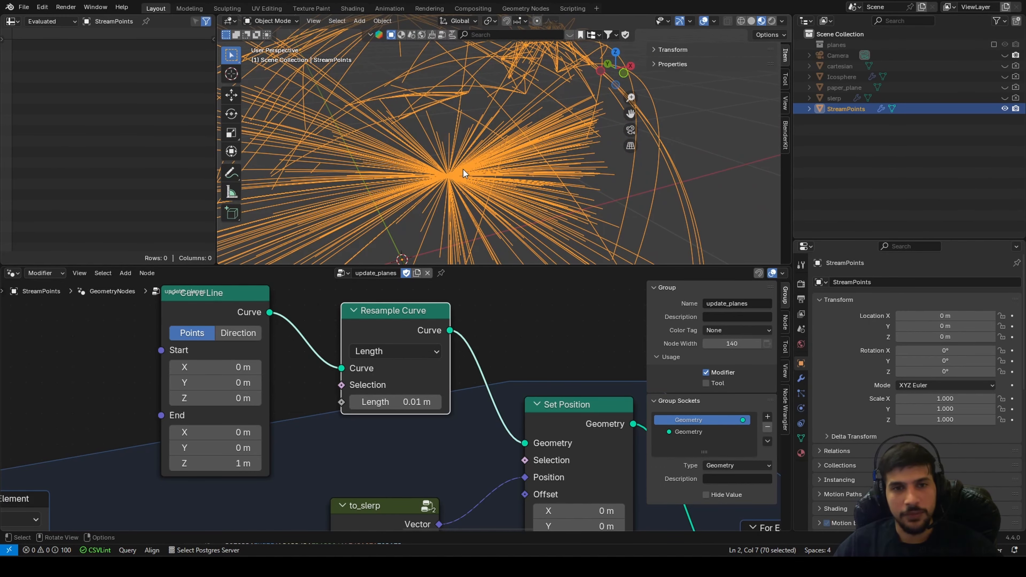
Save the file and move the Group Output node farther away from the For Each Element zone
scroll(458, 317, down, 2)
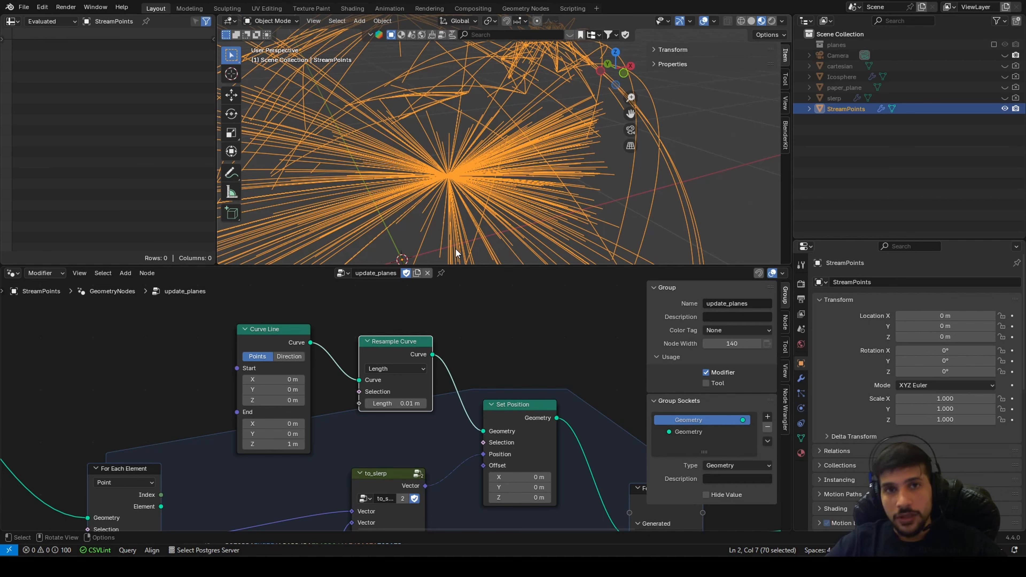
middle_drag(299, 246, 445, 140)
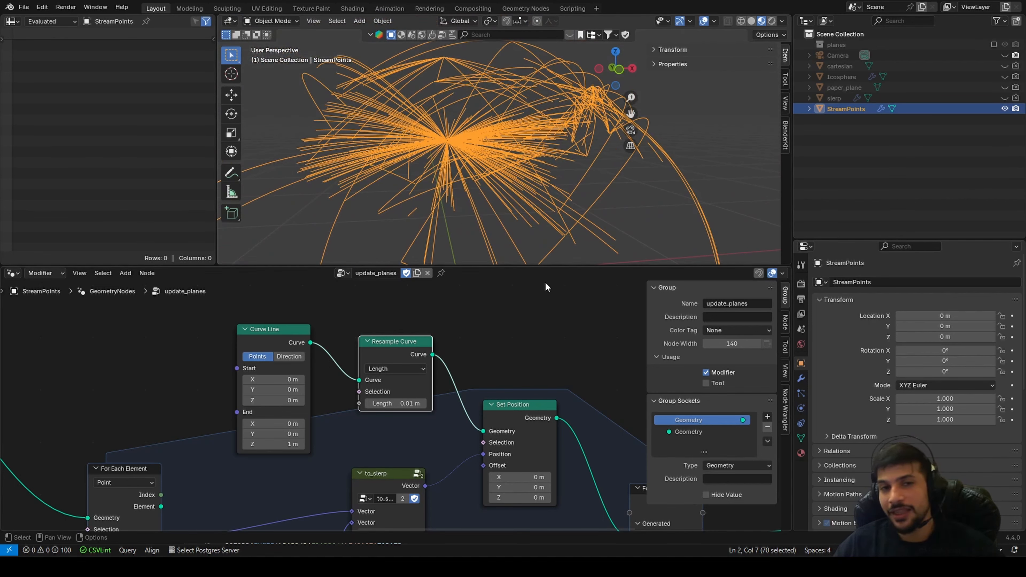
middle_drag(491, 201, 461, 184)
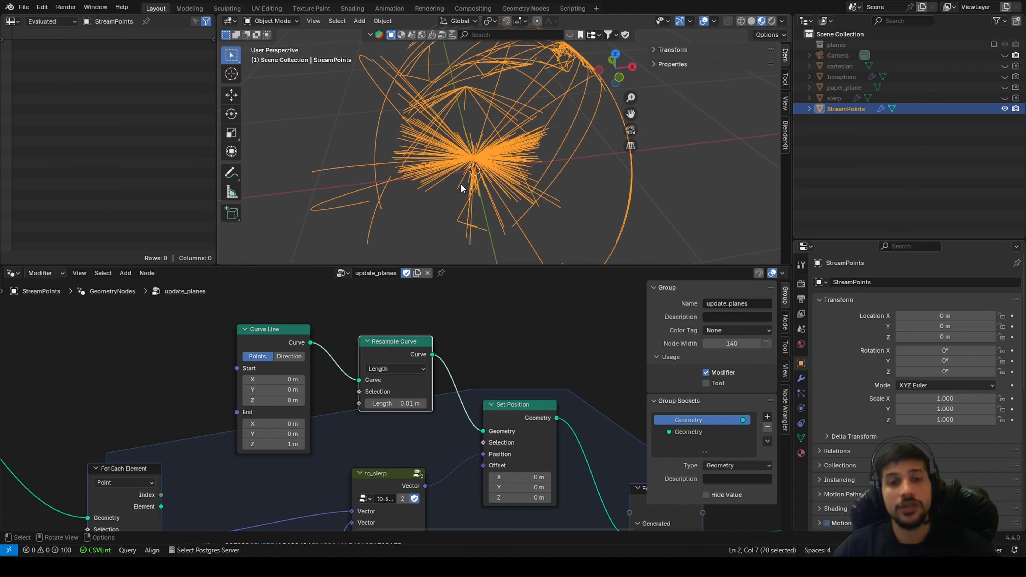
scroll(463, 185, up, 1)
scroll(538, 381, down, 3)
middle_drag(538, 381, 153, 504)
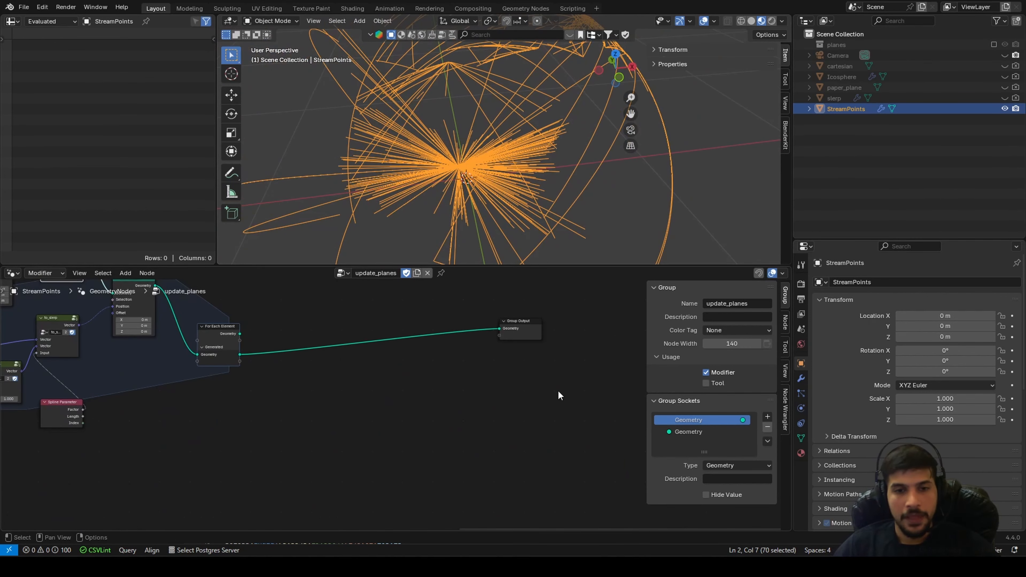
scroll(515, 332, down, 2)
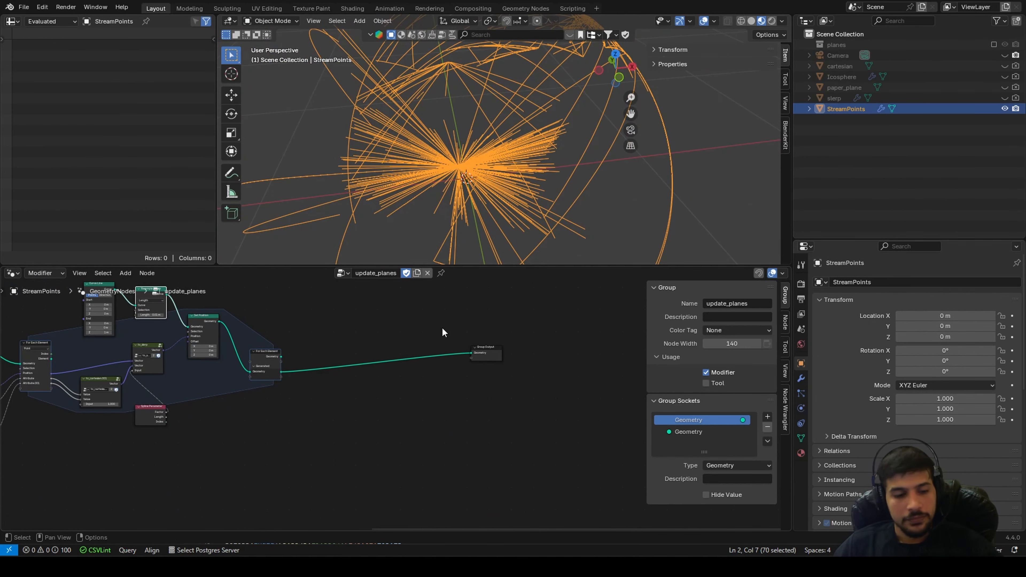
key(ctrl+s)
click(487, 354)
middle_drag(544, 399, 469, 418)
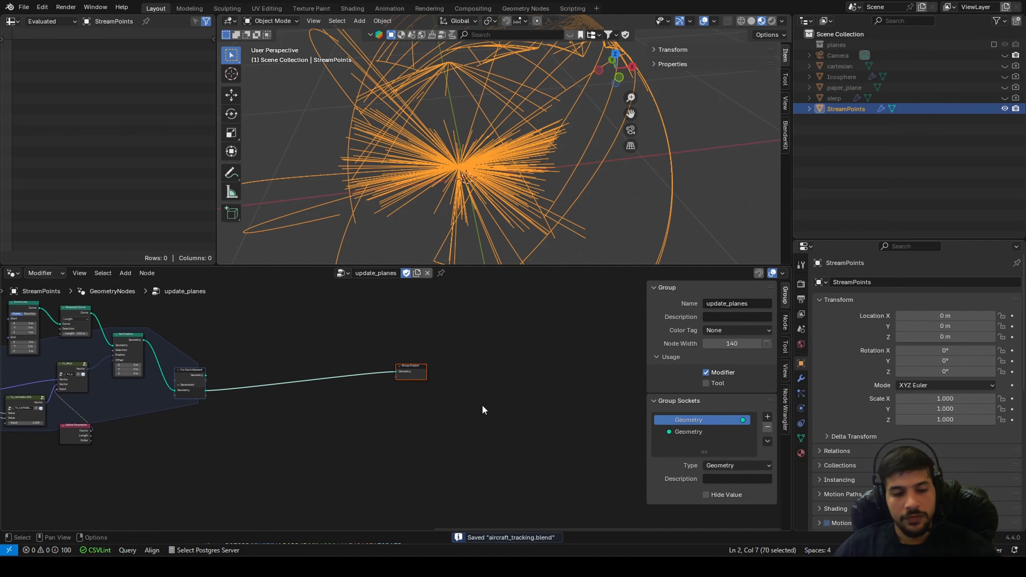
key(g)
click(688, 412)
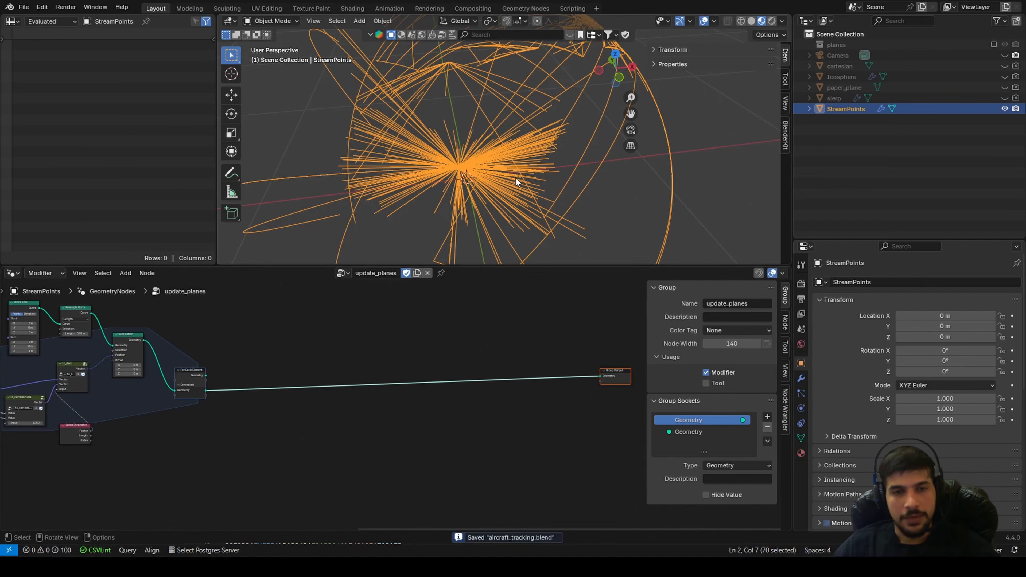
Examine the curved flight paths up close around their dense hub, along with the zone's nodes that generate them
scroll(516, 178, up, 3)
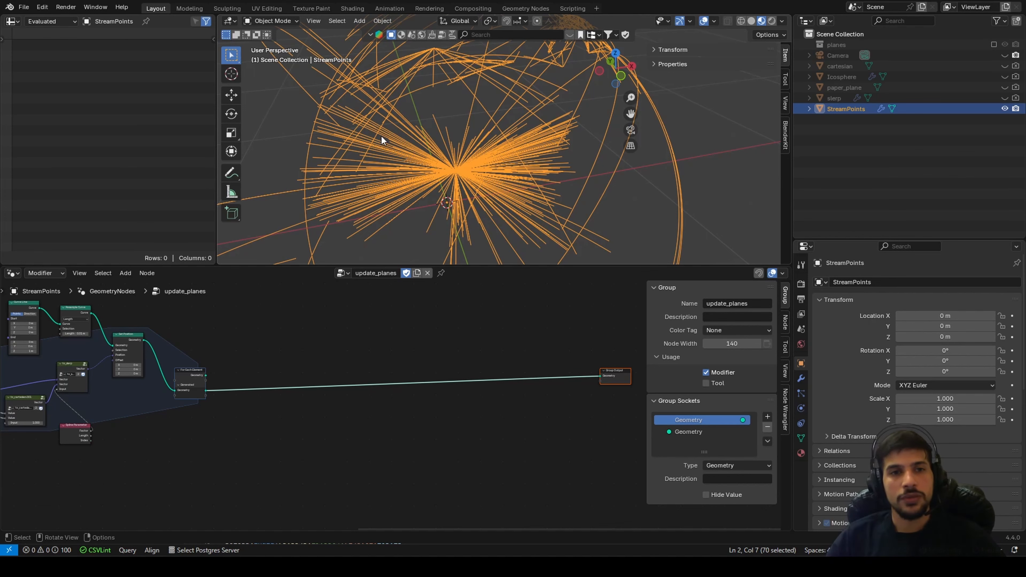
shift+middle_drag(438, 167, 450, 133)
scroll(450, 133, up, 1)
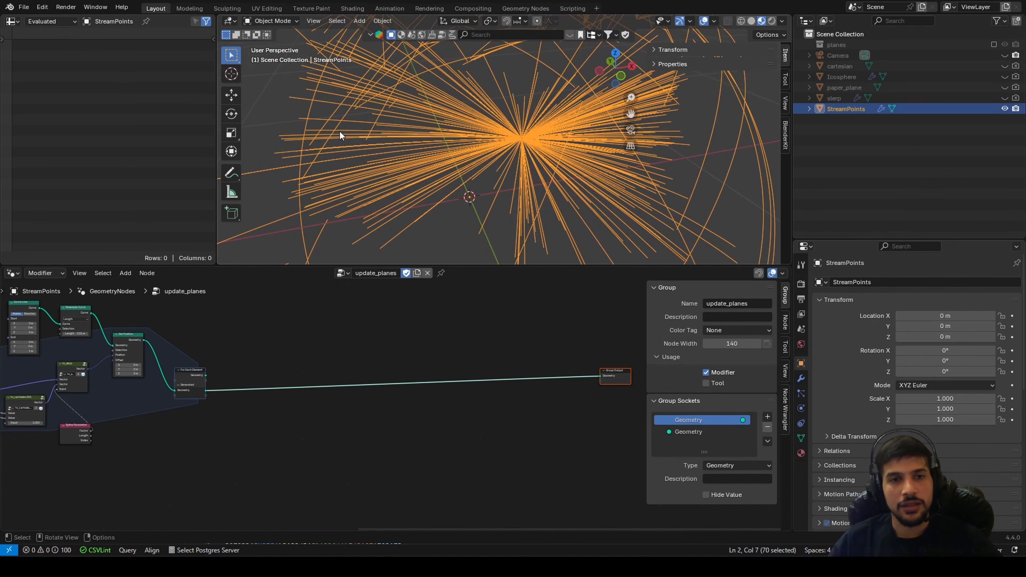
shift+middle_drag(288, 98, 450, 197)
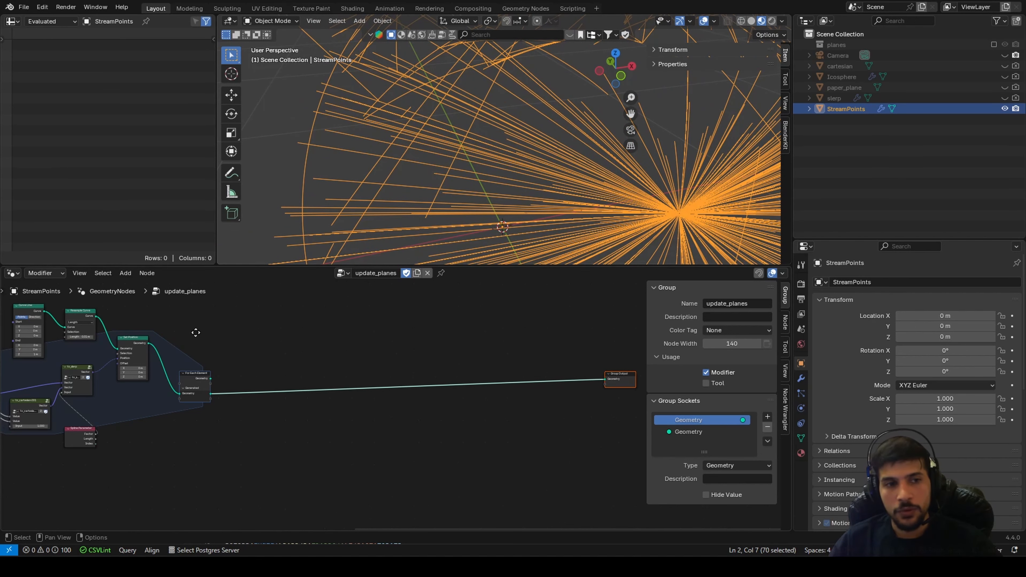
middle_drag(25, 332, 253, 400)
scroll(327, 405, up, 2)
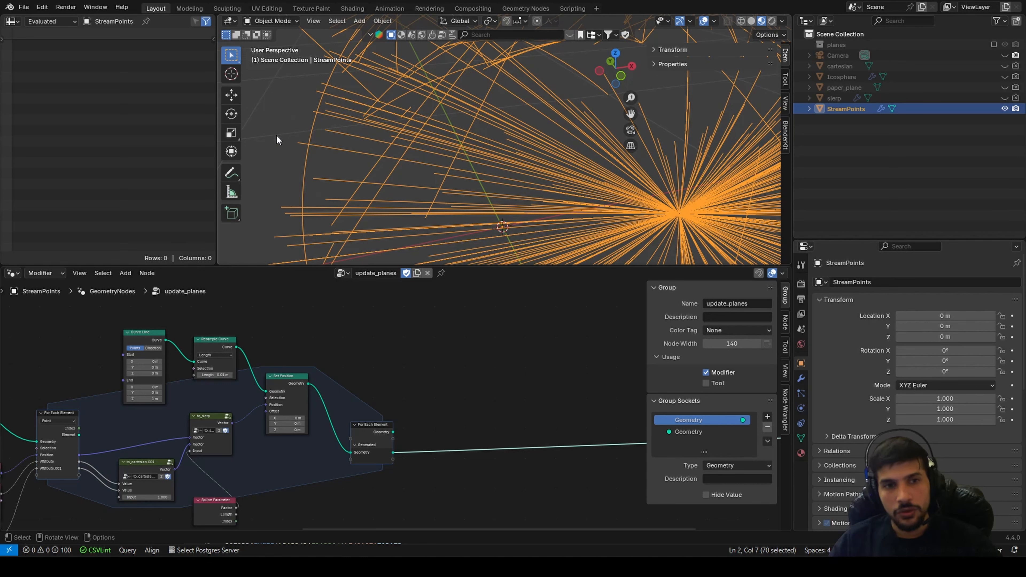
Add an Instance on Points node below the link between the For Each Element zone and Group Output
scroll(427, 384, down, 4)
middle_drag(425, 429, 230, 373)
scroll(372, 348, up, 4)
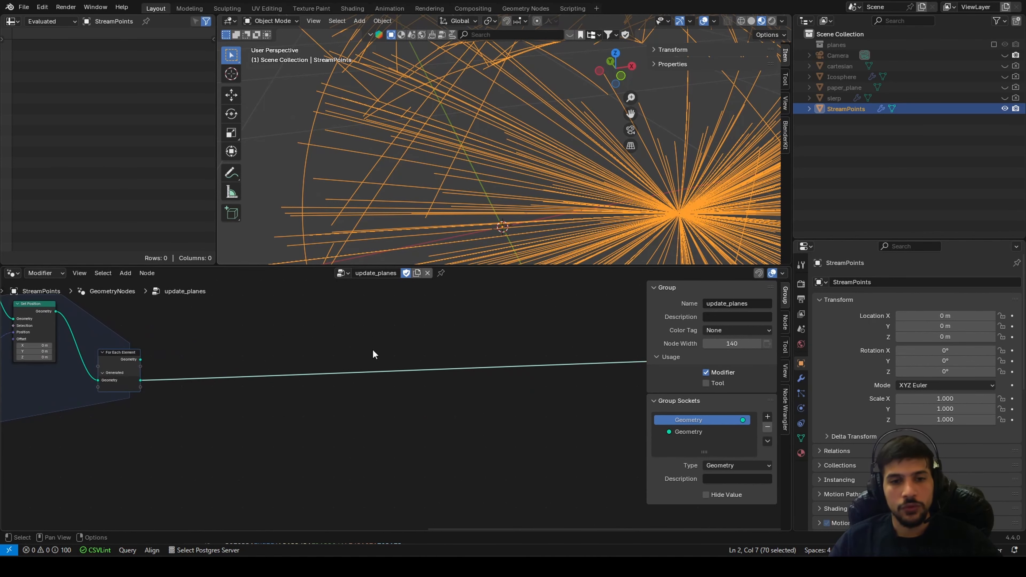
key(shift+a)
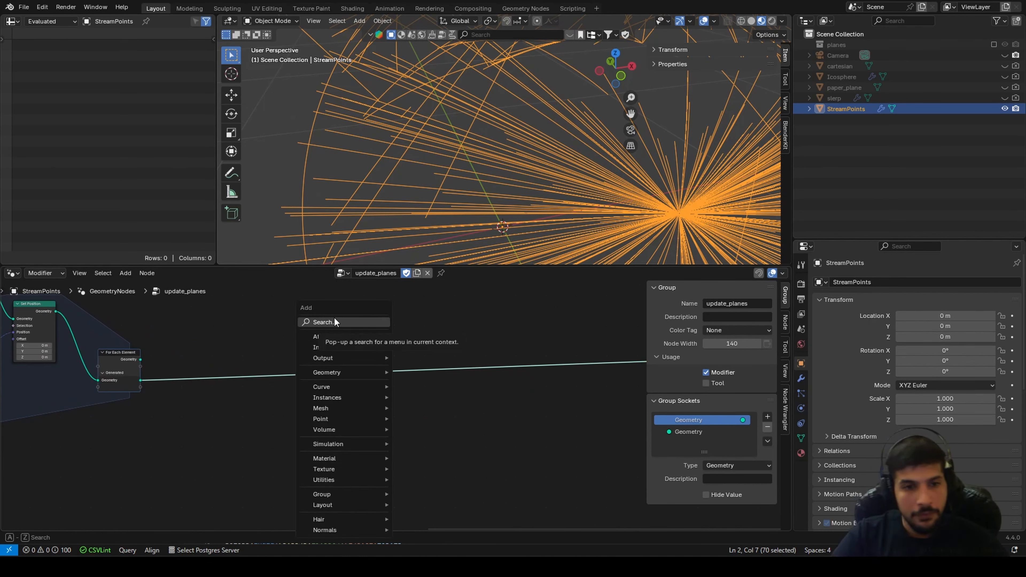
text(insta)
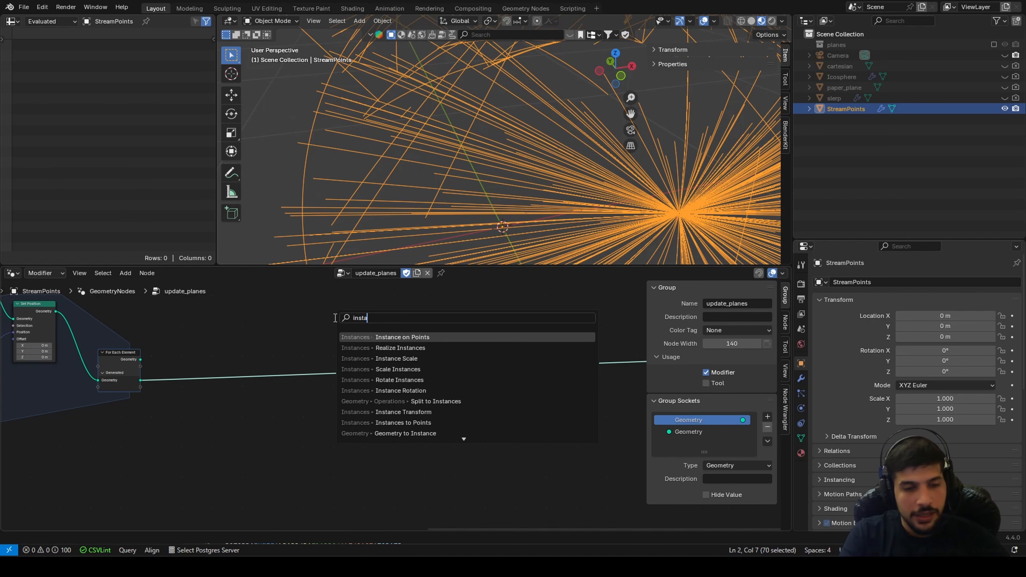
text(n)
key(Return)
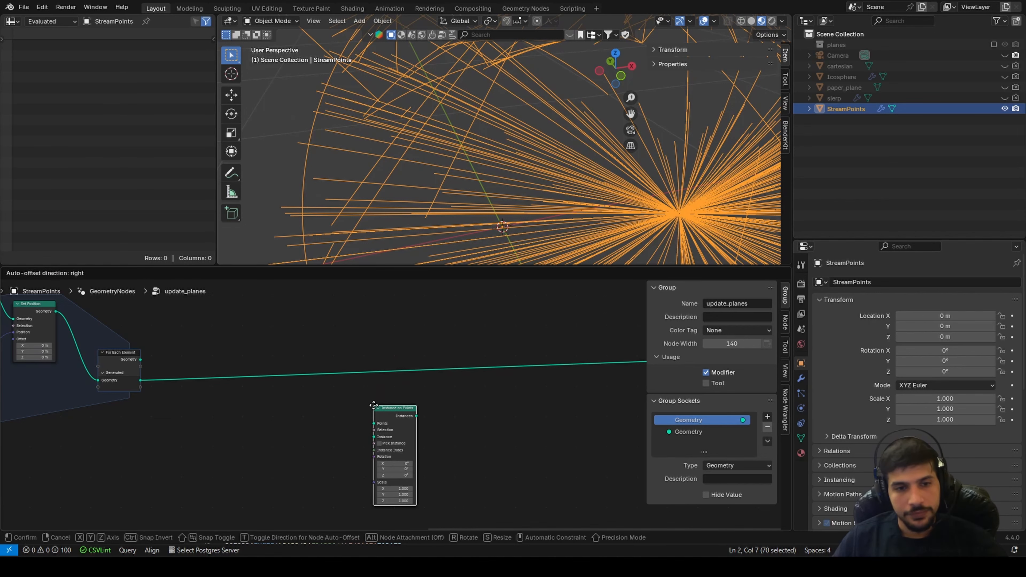
click(377, 409)
Temporarily unhide paper_plane to compare its size with the flight paths, and hide it again
scroll(465, 147, down, 5)
middle_drag(465, 148, 438, 150)
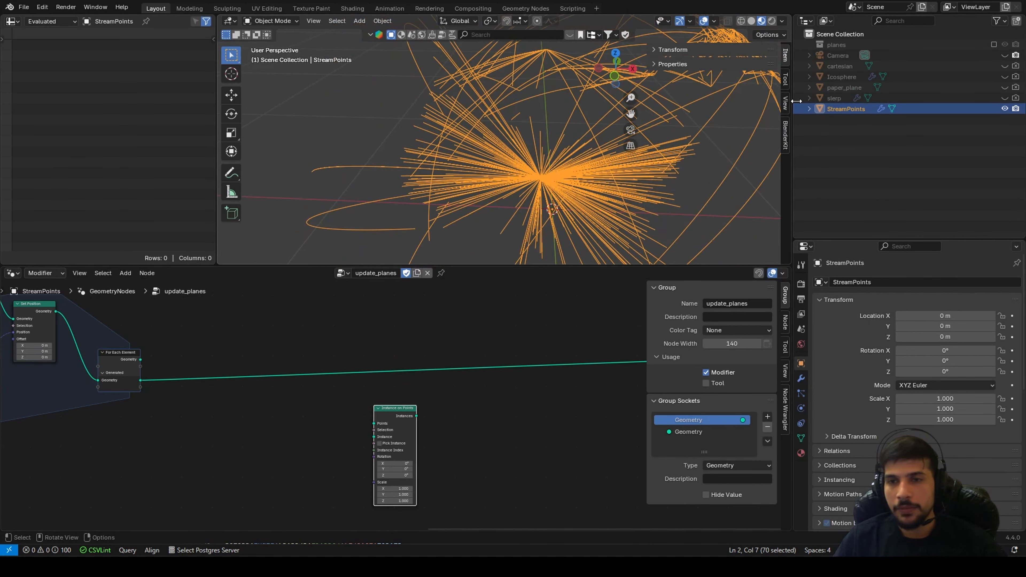
click(1004, 87)
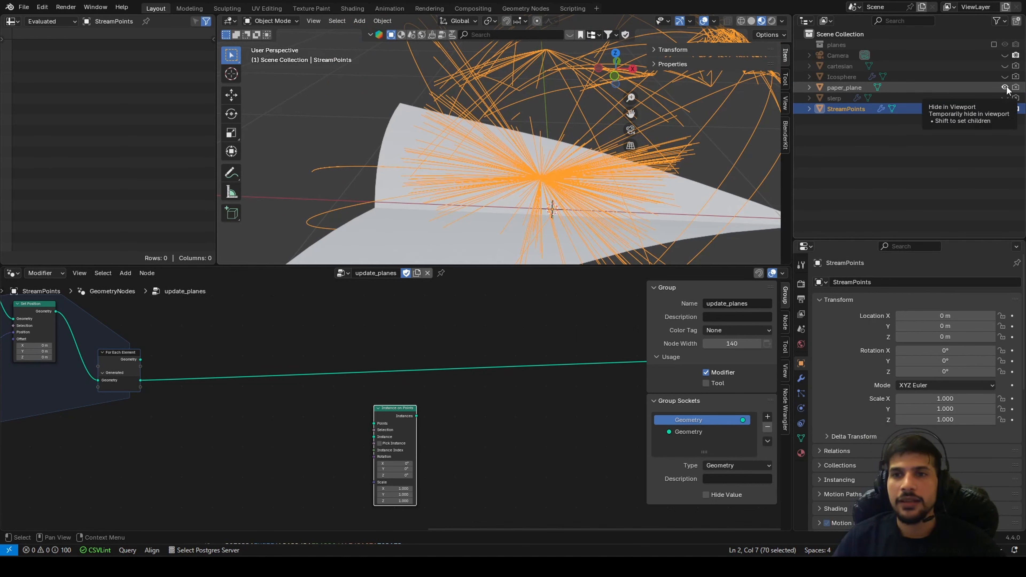
scroll(574, 137, down, 3)
middle_drag(574, 136, 540, 123)
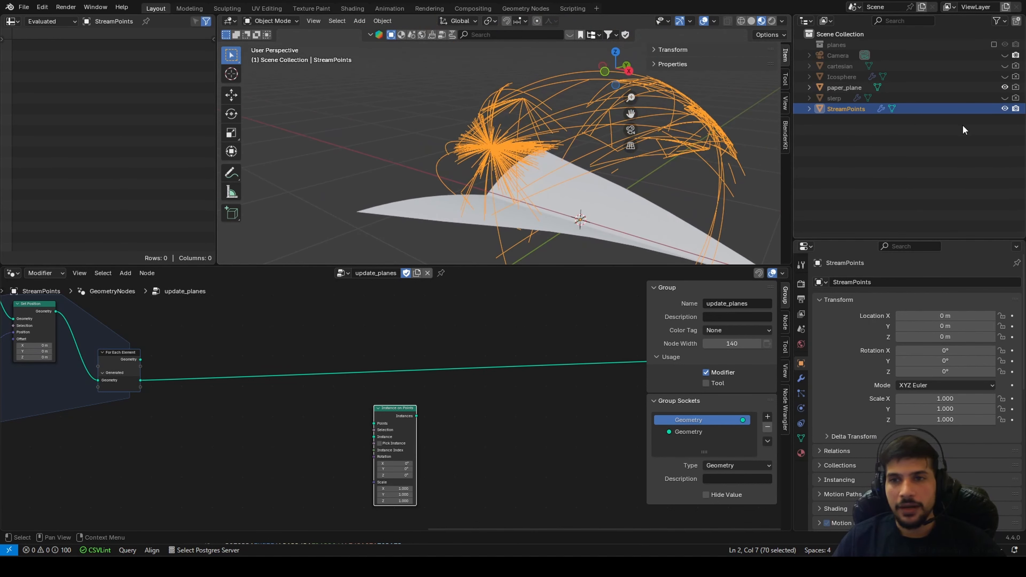
click(1005, 87)
Add a paper_plane Object Info node set to Relative, connect its Geometry to Instance on Points' Instance, and align it beside that node
drag(844, 87, 248, 397)
middle_drag(270, 452, 340, 360)
scroll(341, 360, up, 2)
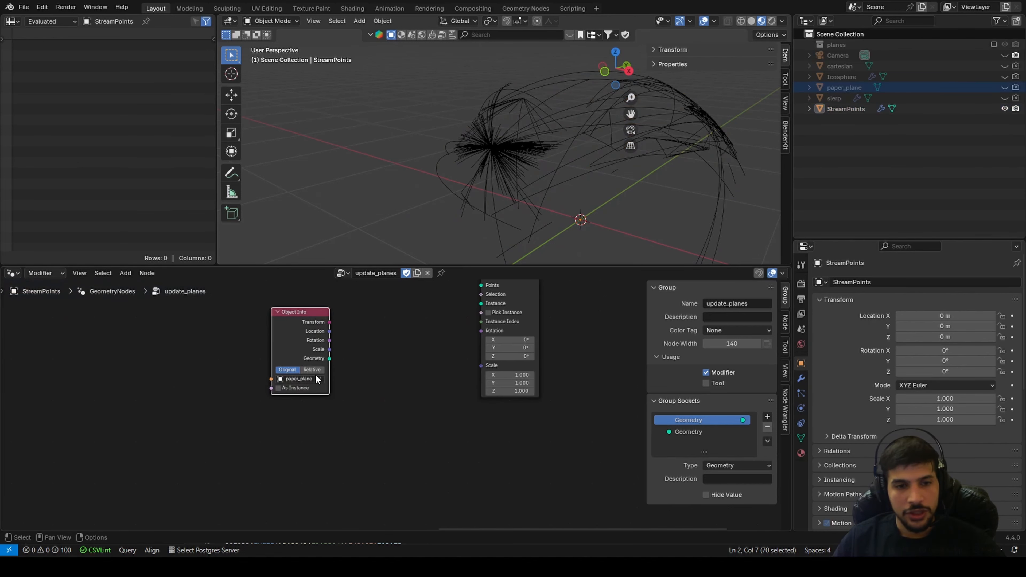
click(312, 369)
scroll(315, 371, down, 2)
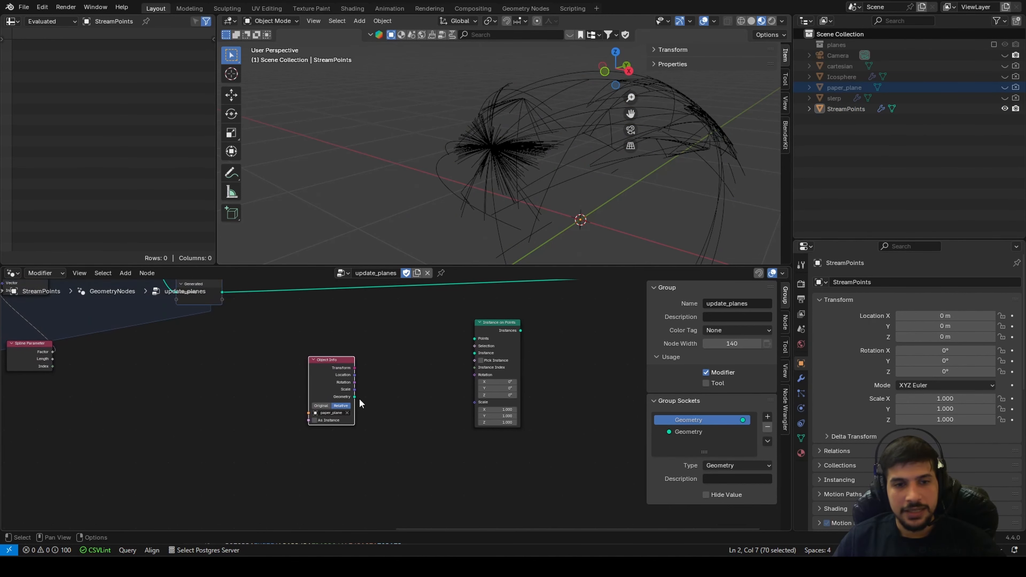
drag(355, 397, 476, 353)
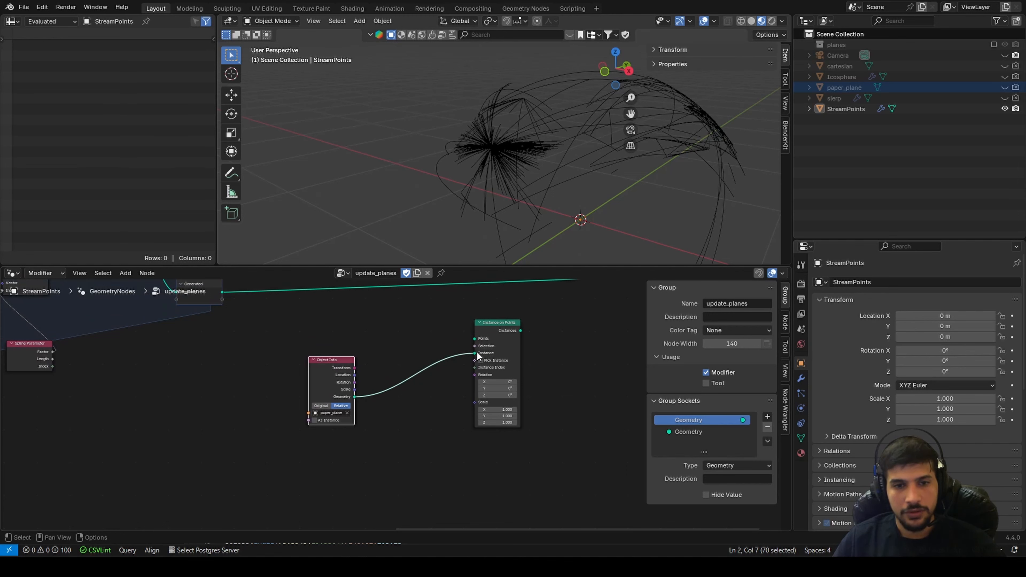
middle_drag(477, 356, 476, 397)
scroll(445, 381, up, 2)
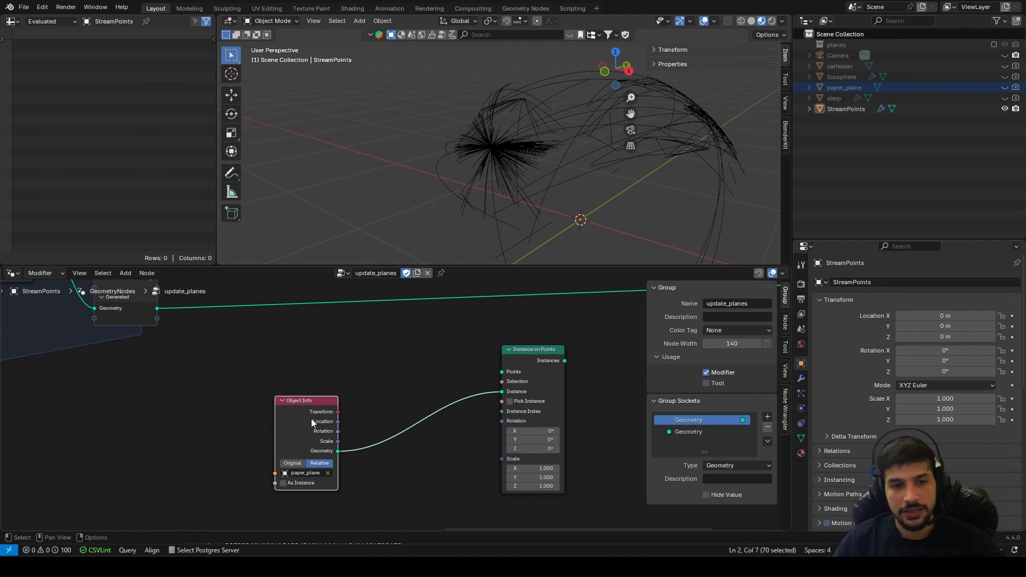
drag(311, 421, 311, 362)
scroll(436, 395, up, 2)
scroll(444, 352, right, 1)
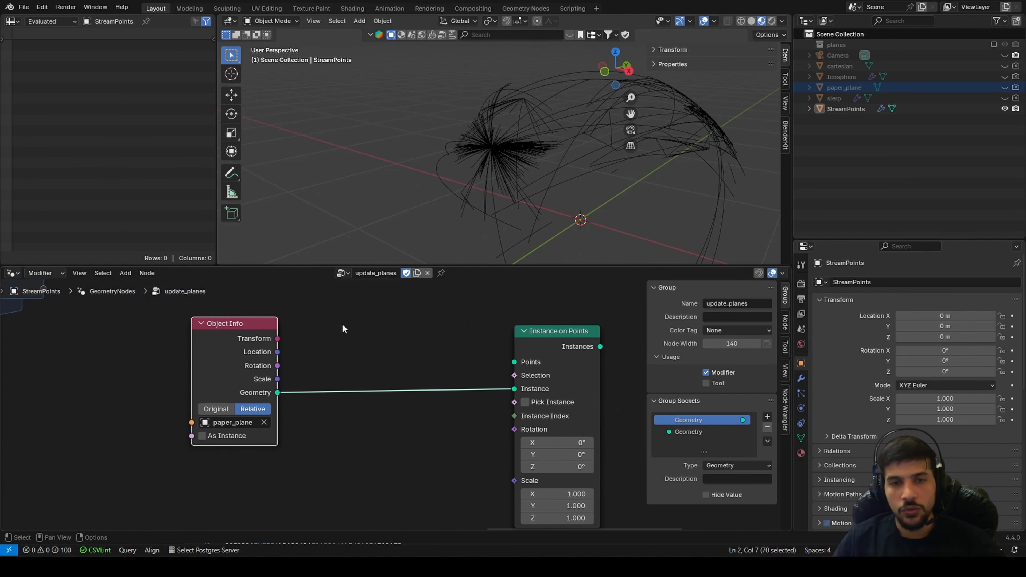
In front view, add an Endpoint Selection node and connect its Selection output to the Selection input of Instance on Points
key(grave)
click(490, 112)
click(491, 109)
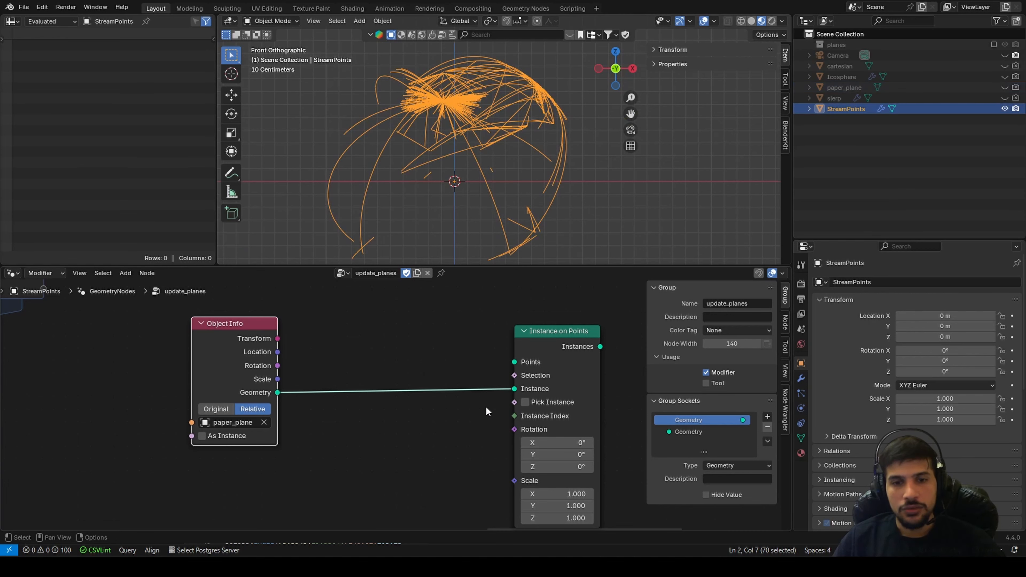
key(shift+a)
text(endp)
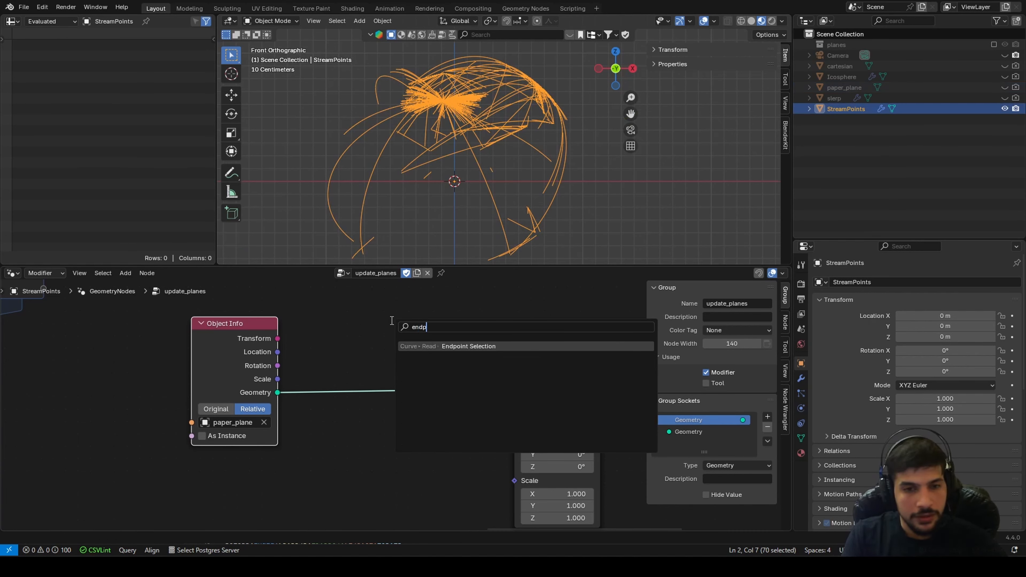
key(Return)
click(390, 320)
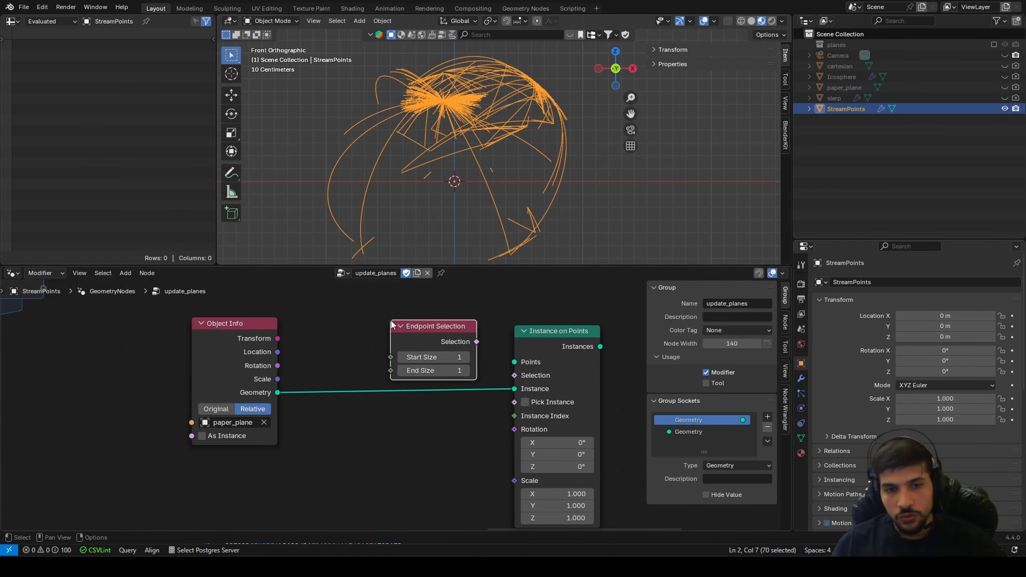
scroll(505, 400, up, 1)
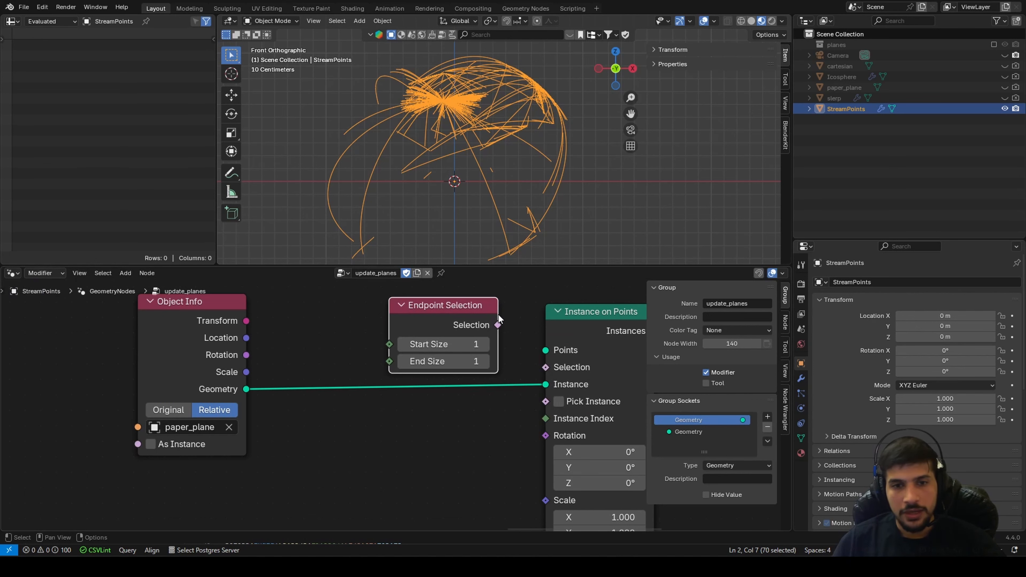
drag(499, 317, 546, 367)
Connect the zone's generated Geometry to Instance on Points' Points, cut its link to Group Output, and connect Instances to Group Output instead
scroll(525, 372, down, 4)
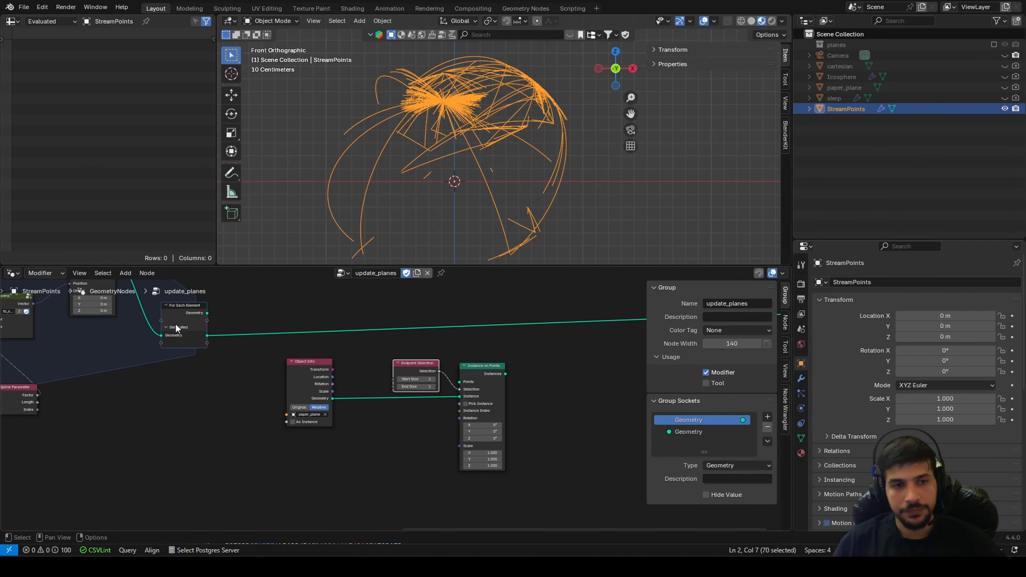
drag(206, 336, 459, 381)
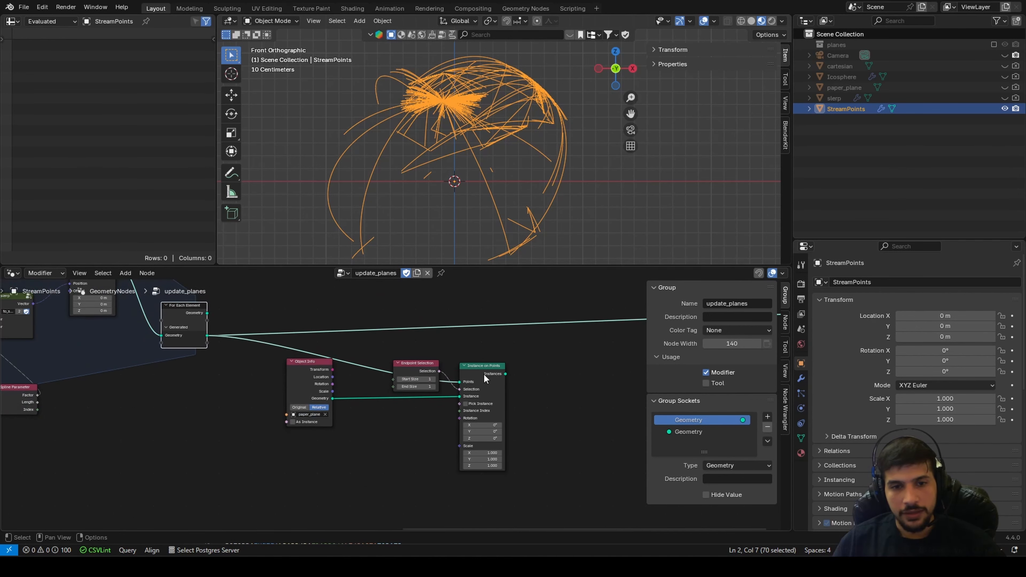
middle_drag(552, 367, 299, 382)
ctrl+right_drag(492, 291, 473, 355)
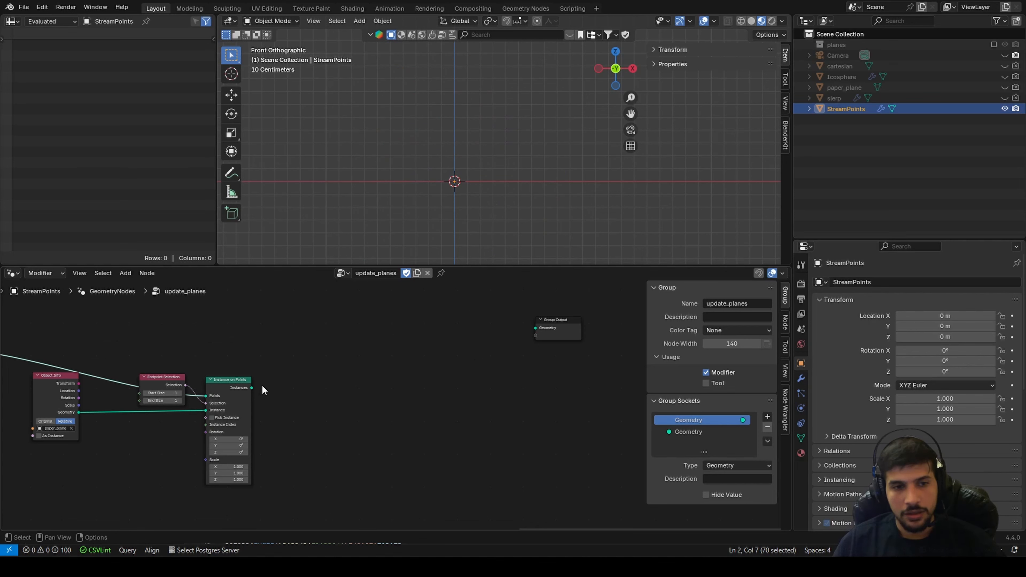
drag(251, 387, 536, 328)
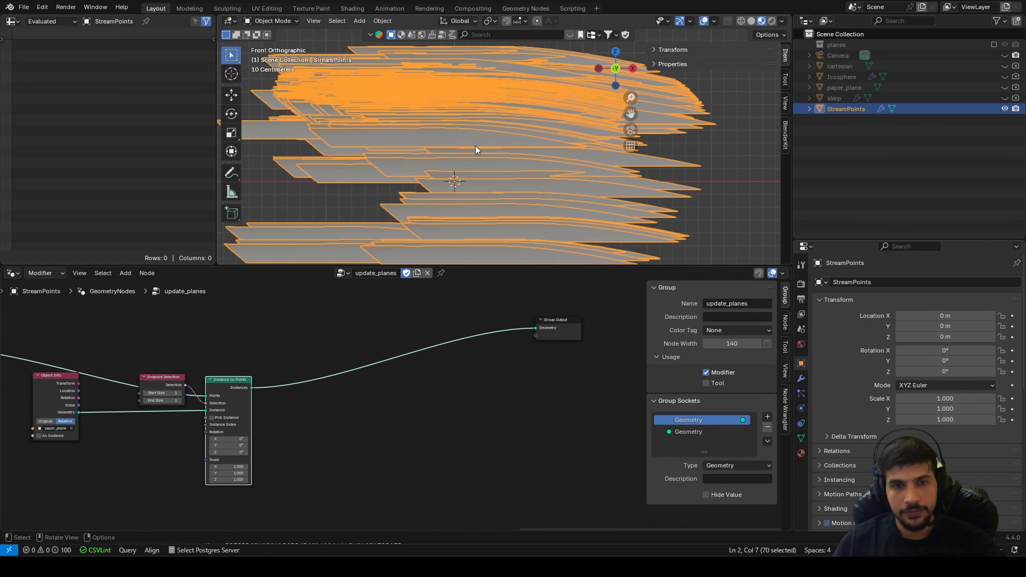
Set the Instance on Points node's Scale to 0.002 on X, Y and Z
scroll(257, 423, up, 3)
middle_drag(257, 424, 482, 374)
double_click(510, 392)
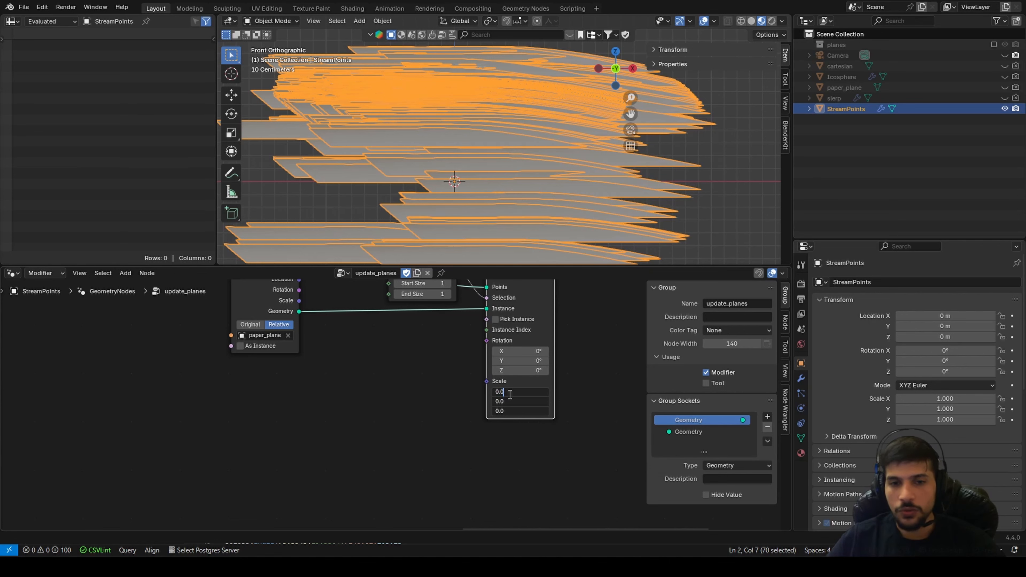
key(Return)
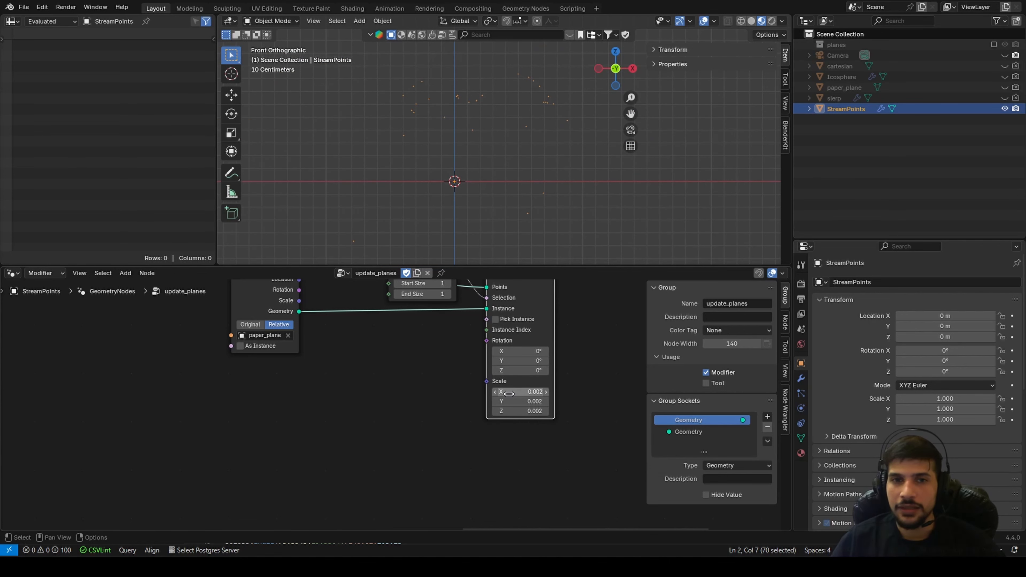
Set the Instance on Points node's Scale to 0.008 on X, Y and Z
middle_drag(468, 107, 510, 142)
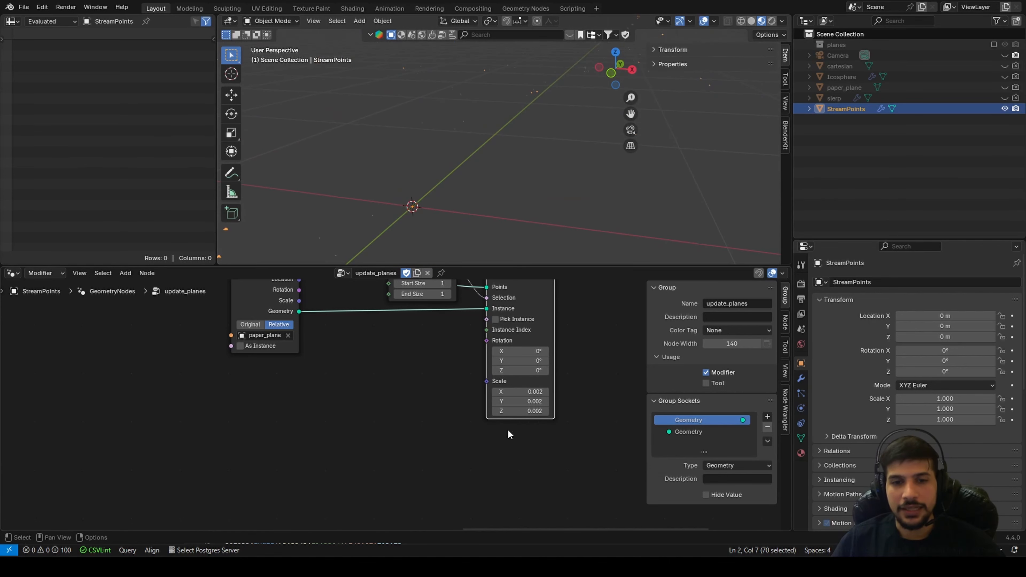
drag(510, 392, 510, 411)
text(0.)
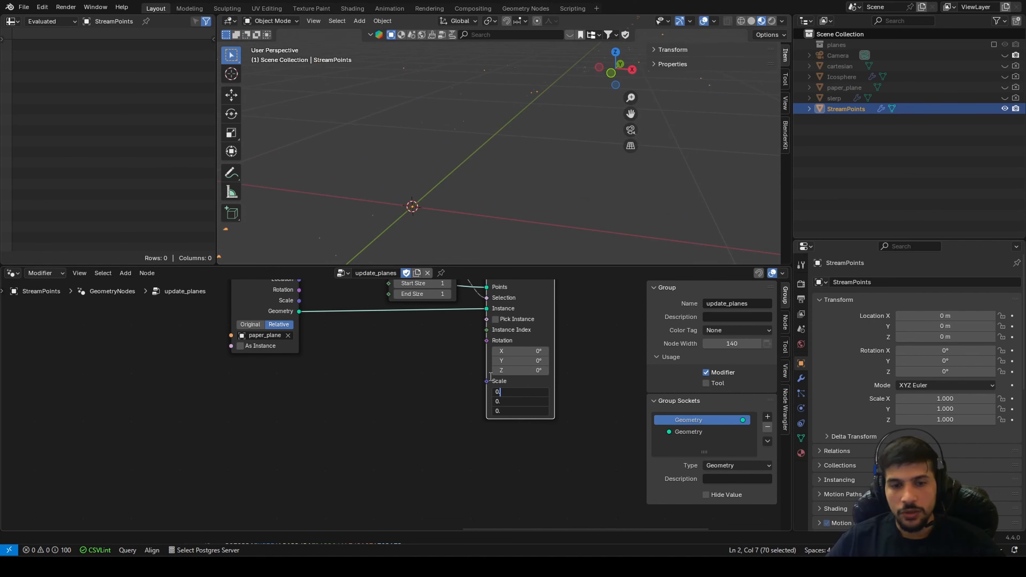
text(008)
key(Return)
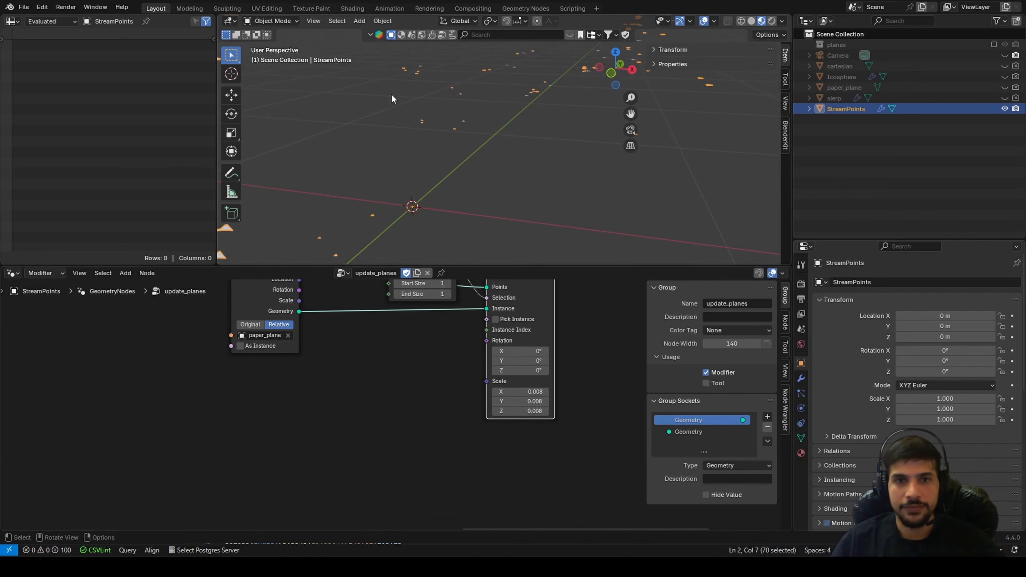
middle_drag(508, 148, 335, 197)
scroll(748, 121, up, 6)
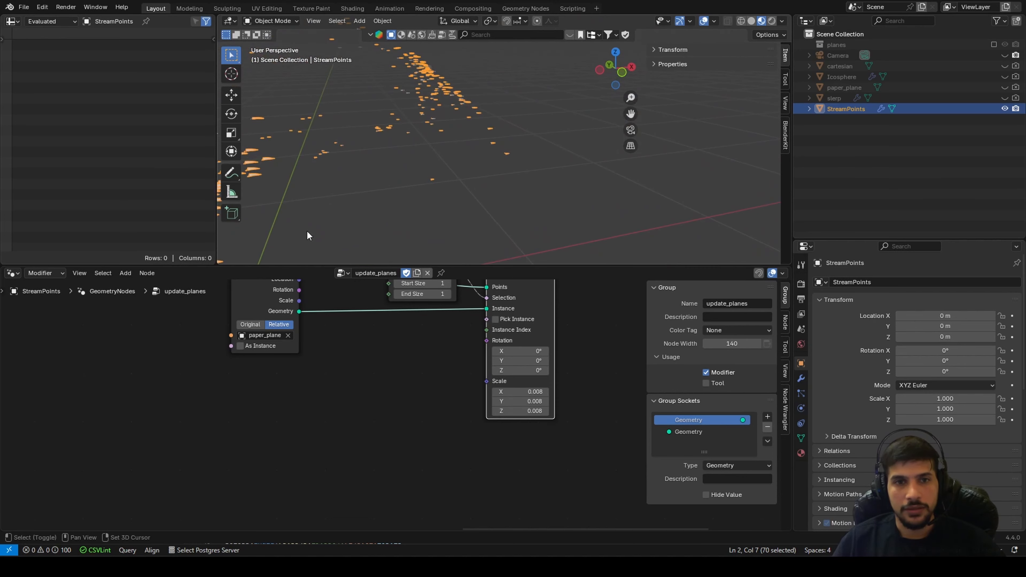
scroll(642, 115, down, 5)
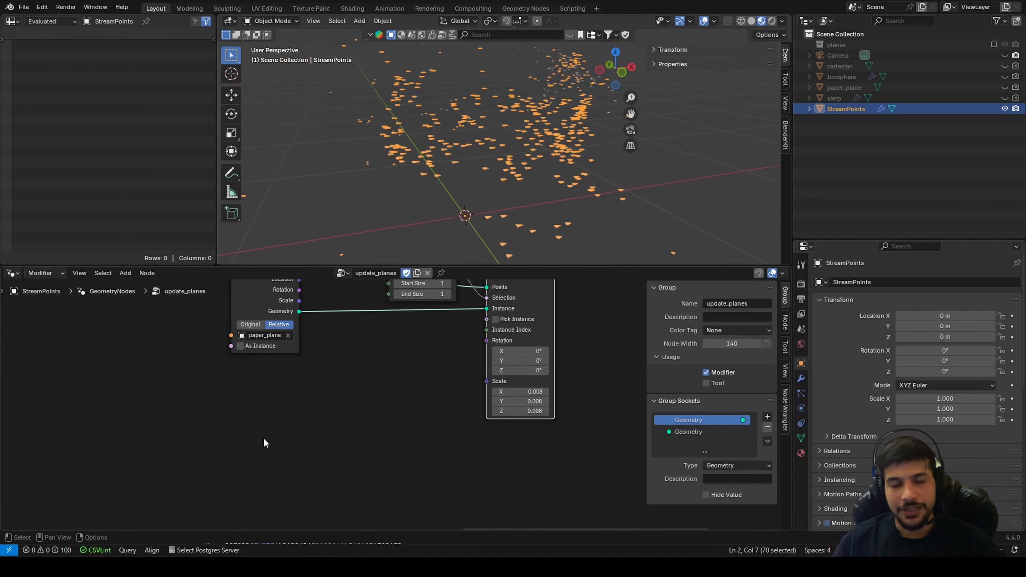
Insert a Join Geometry node after Instance on Points and connect the For Each Element zone's generated Geometry to it as well
middle_drag(264, 441, 380, 406)
key(shift+a)
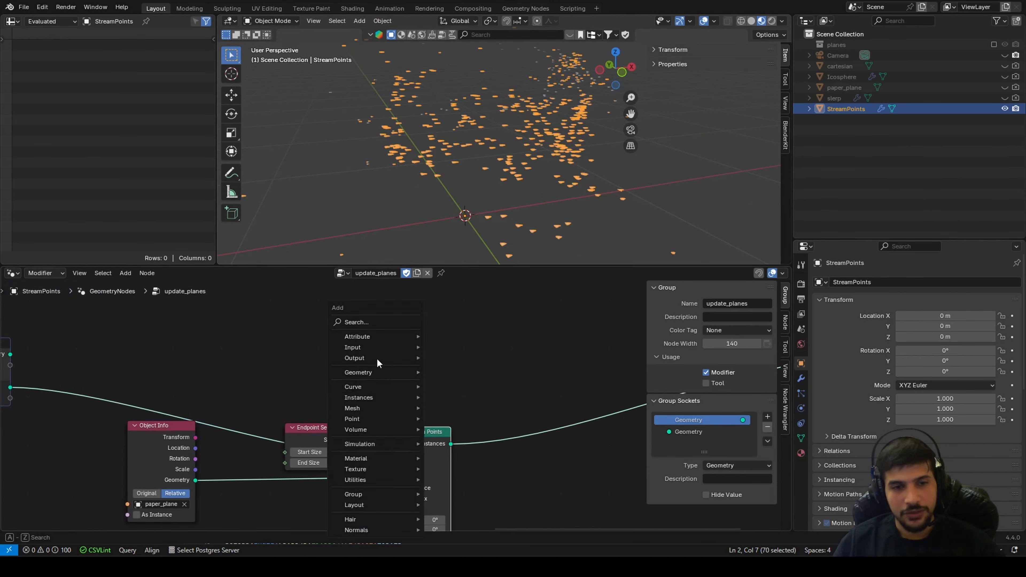
text(jo)
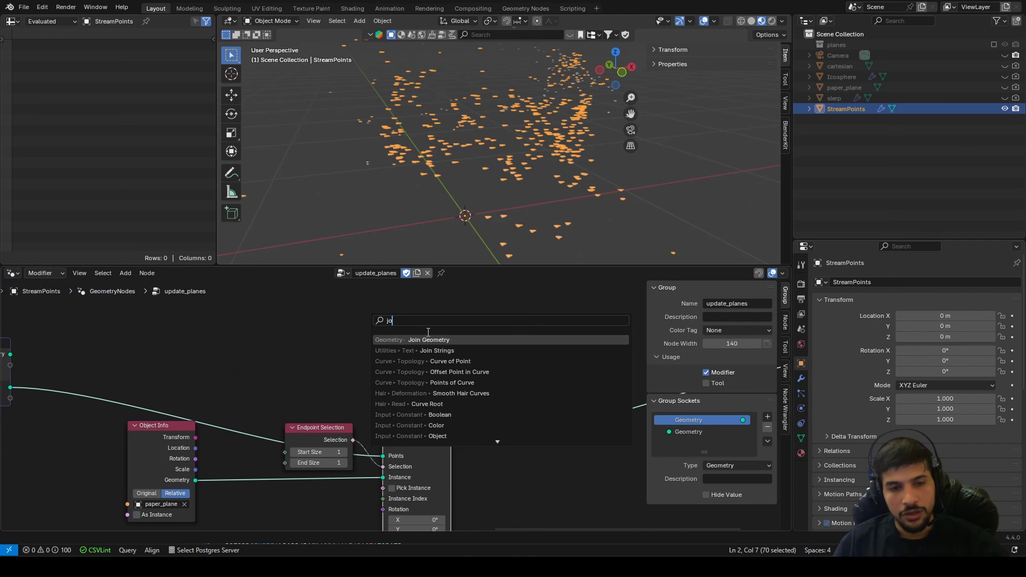
click(436, 341)
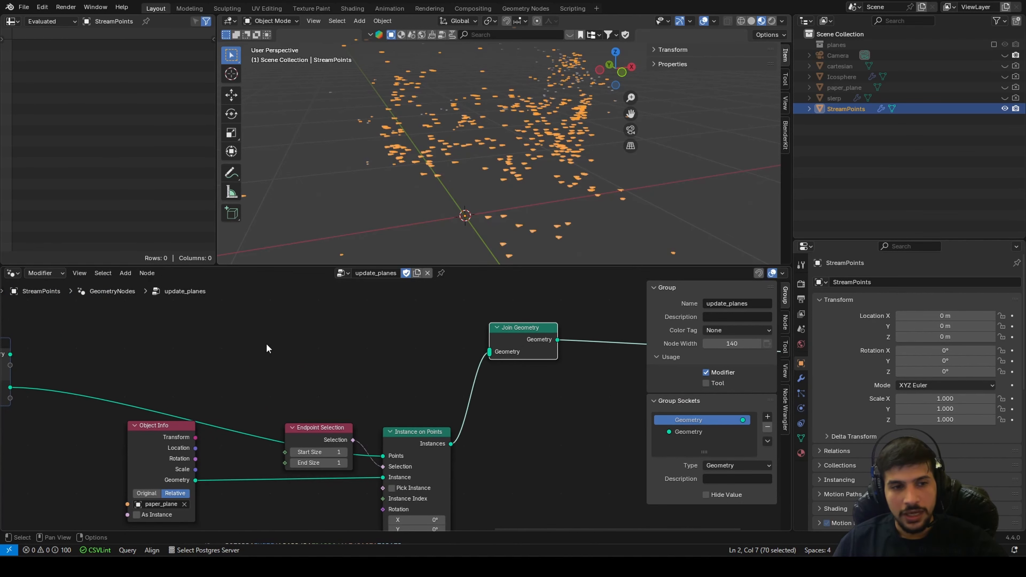
drag(11, 388, 489, 351)
scroll(510, 168, up, 3)
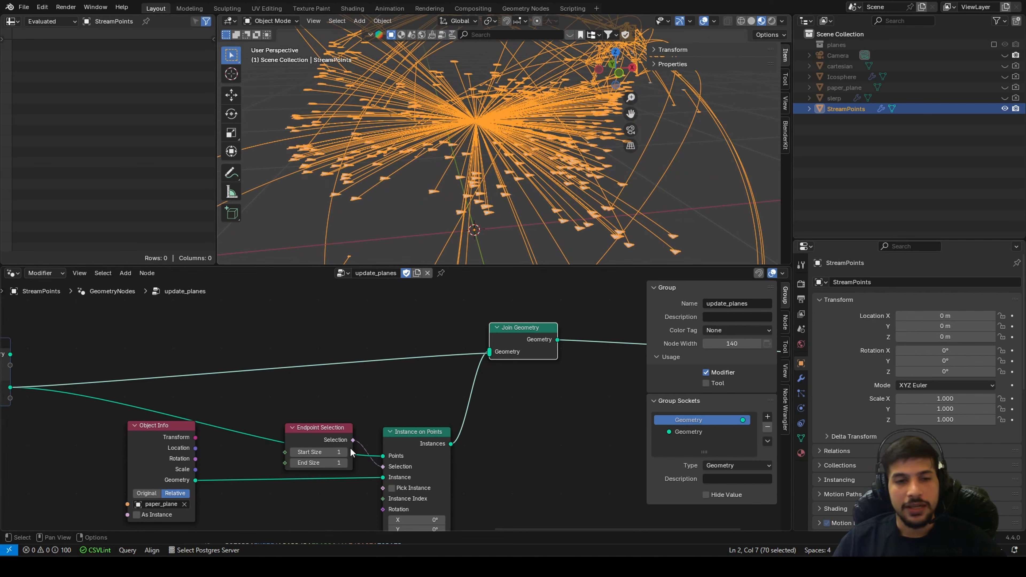
Set the Endpoint Selection node's End Size to 0, keeping Start Size at 1
middle_drag(350, 447, 359, 383)
scroll(358, 384, up, 2)
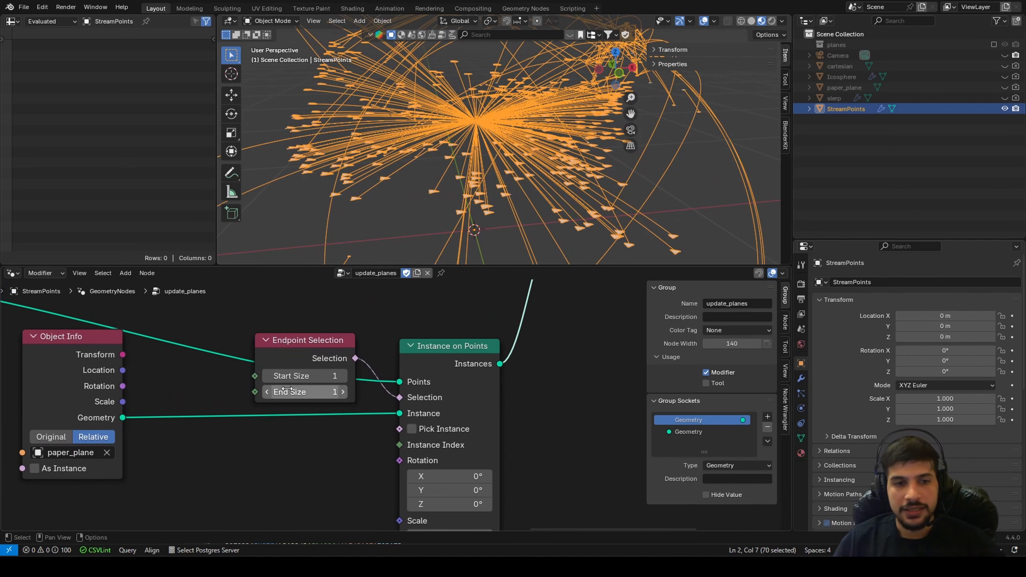
middle_drag(419, 186, 380, 203)
scroll(378, 214, up, 3)
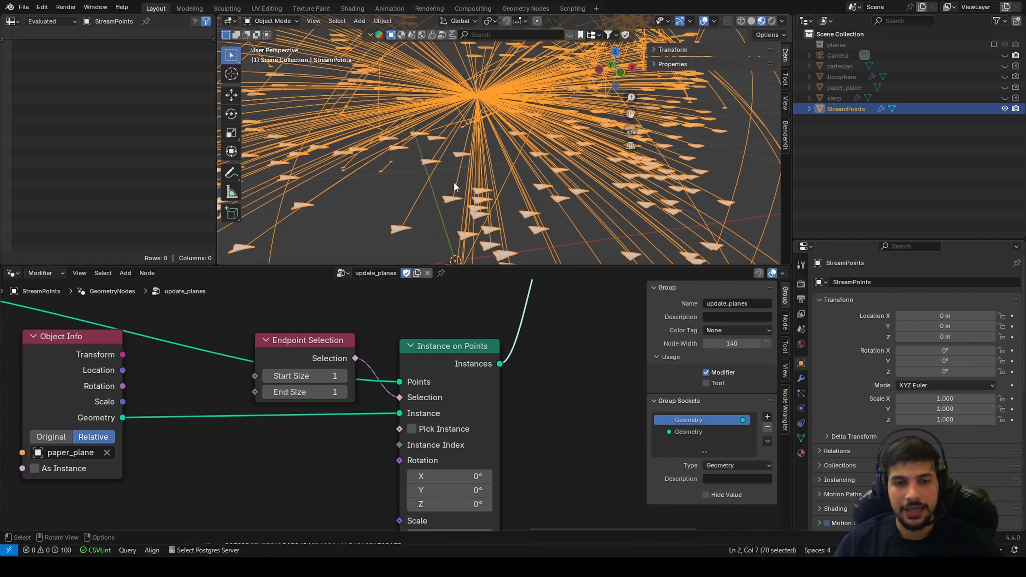
shift+middle_drag(469, 132, 442, 167)
scroll(475, 177, up, 3)
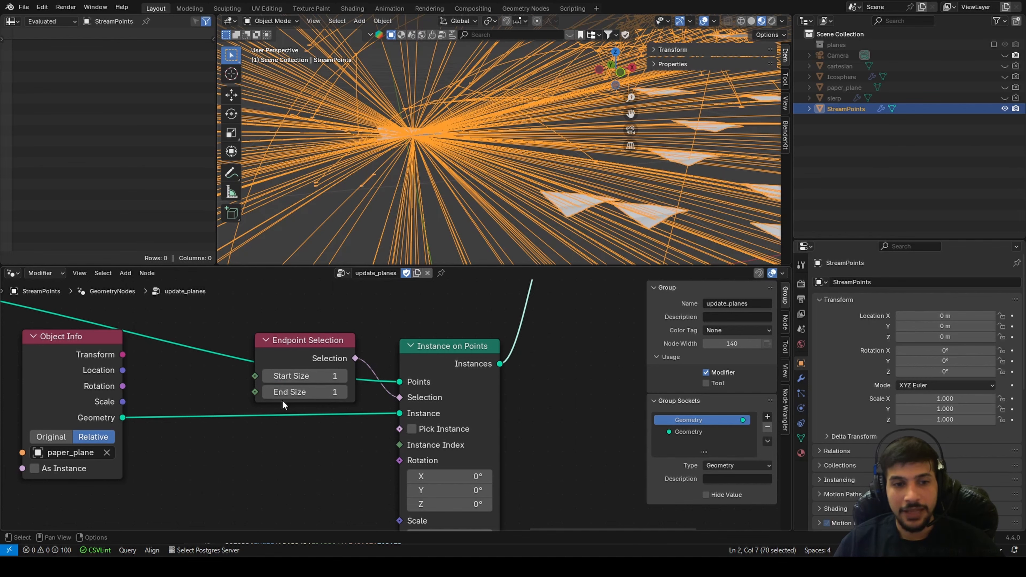
click(269, 393)
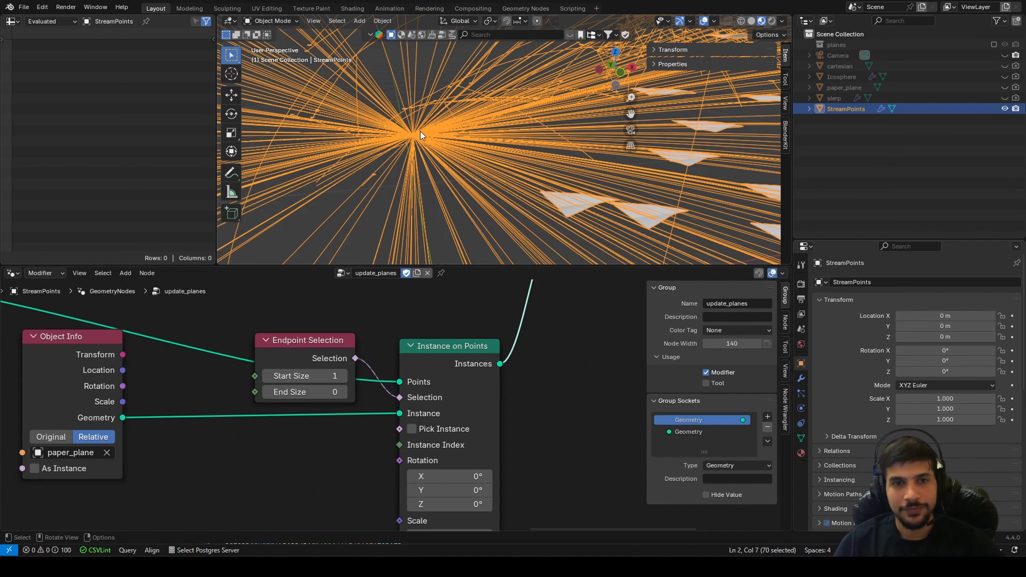
scroll(404, 226, down, 5)
middle_drag(443, 183, 465, 205)
scroll(501, 170, up, 3)
scroll(463, 177, up, 4)
middle_drag(367, 210, 441, 178)
scroll(407, 458, down, 3)
Reposition the Endpoint Selection node lower, between Object Info and Instance on Points, and inspect the planes on the curves
drag(433, 370, 446, 318)
scroll(545, 220, down, 5)
scroll(501, 169, up, 2)
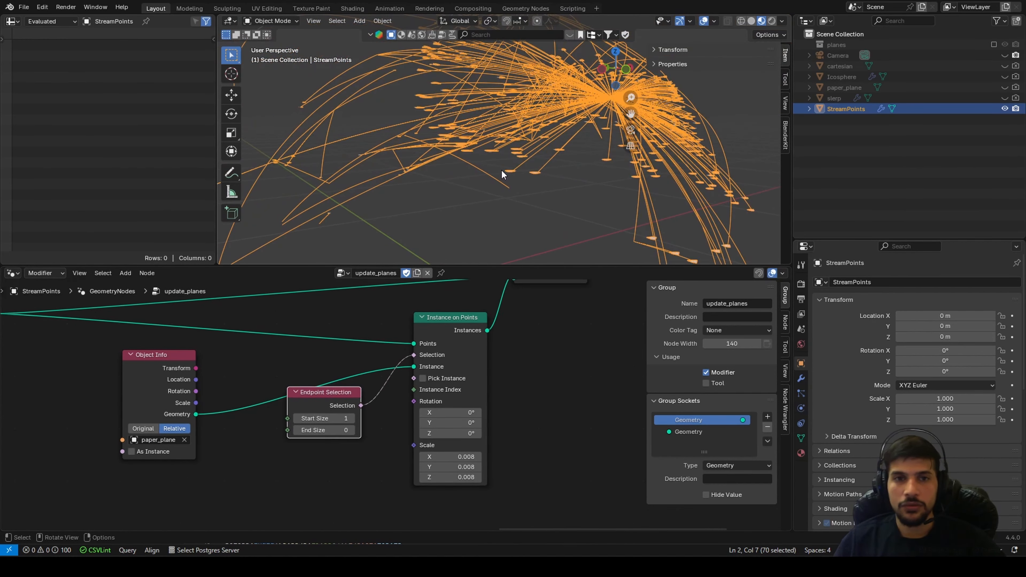
middle_drag(500, 170, 377, 186)
scroll(380, 137, up, 4)
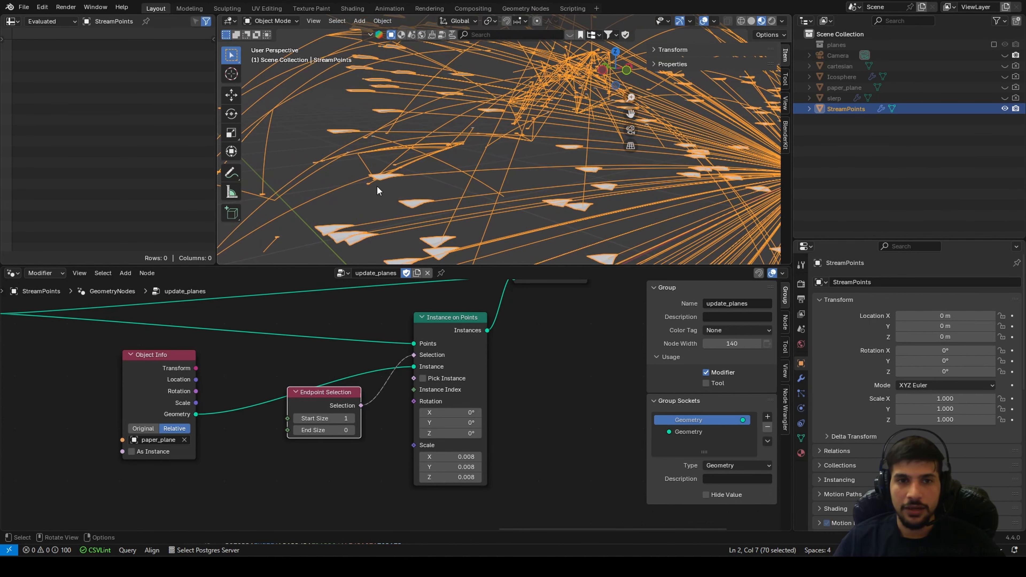
scroll(388, 420, down, 1)
Add an Align Rotation to Vector node and place it below the paper_plane Object Info node
middle_drag(124, 444, 212, 387)
key(shift+a)
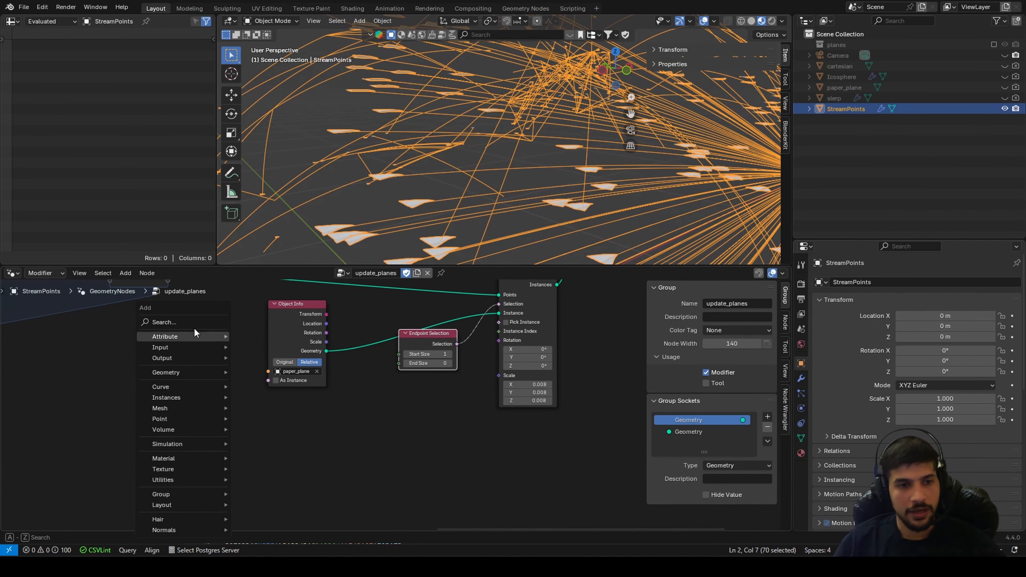
click(166, 322)
text(align)
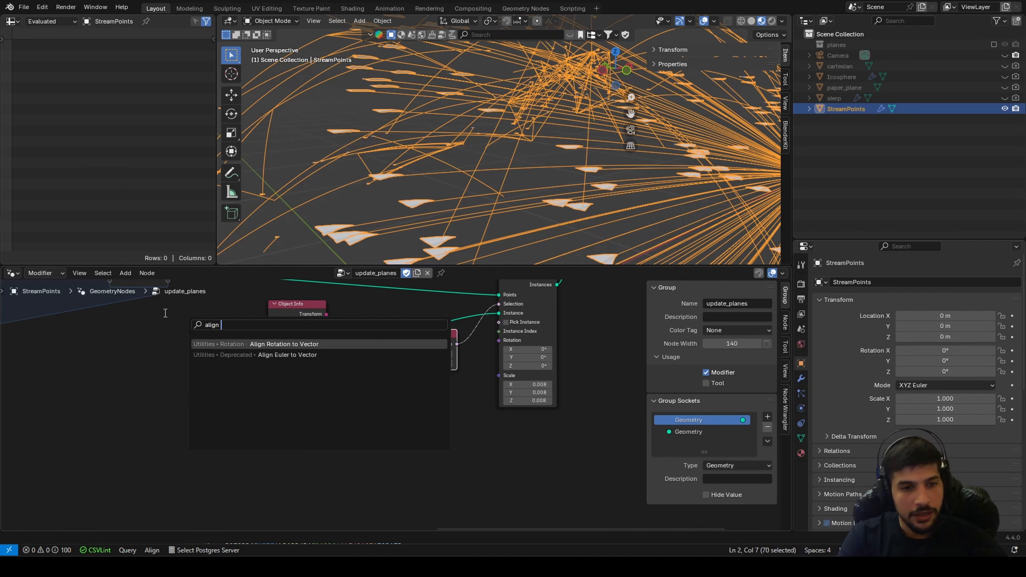
key(Return)
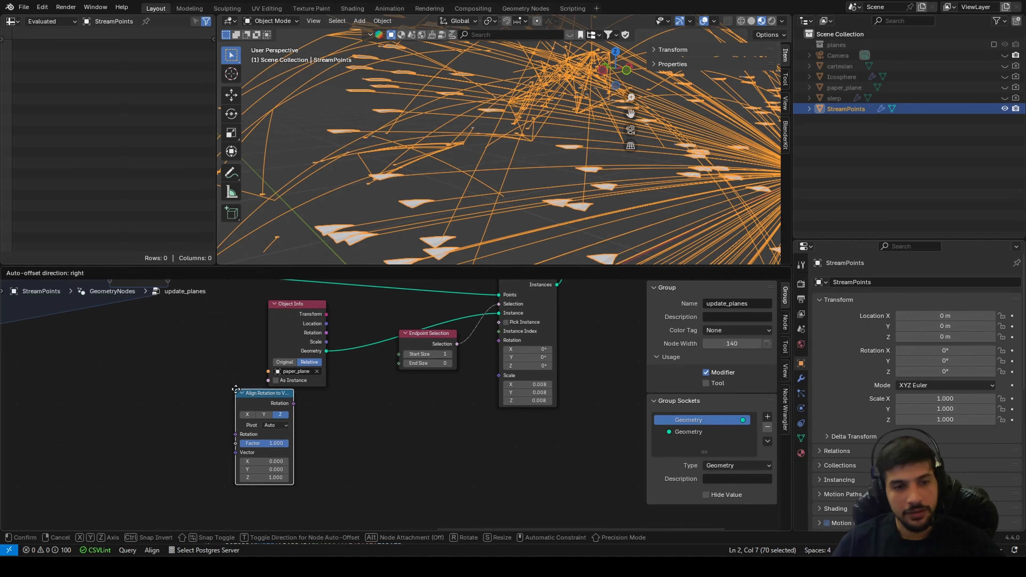
click(210, 394)
Add a Curve Tangent node and connect its Tangent output to the Vector input of Align Rotation to Vector
key(shift+a)
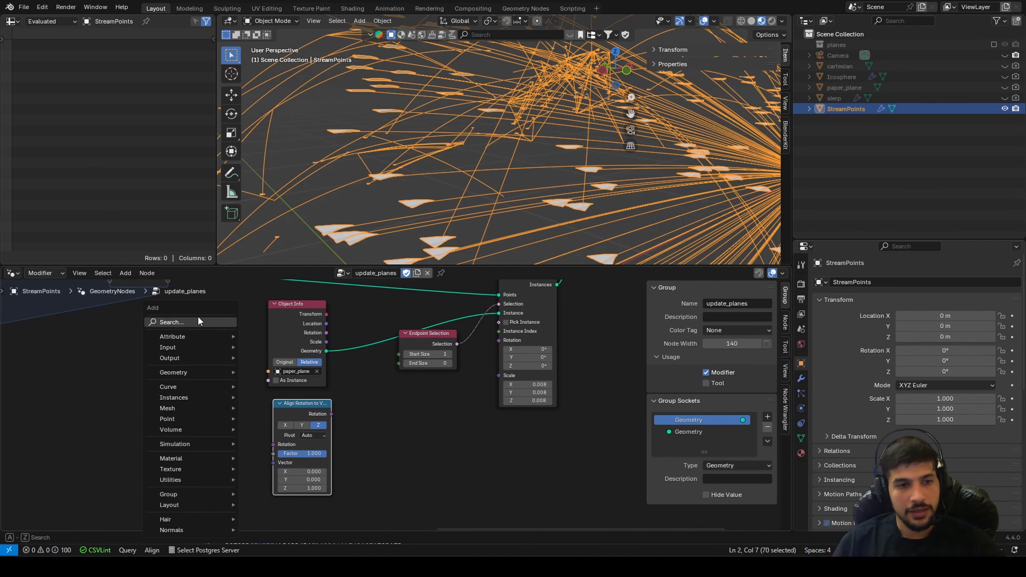
click(197, 318)
text(curve)
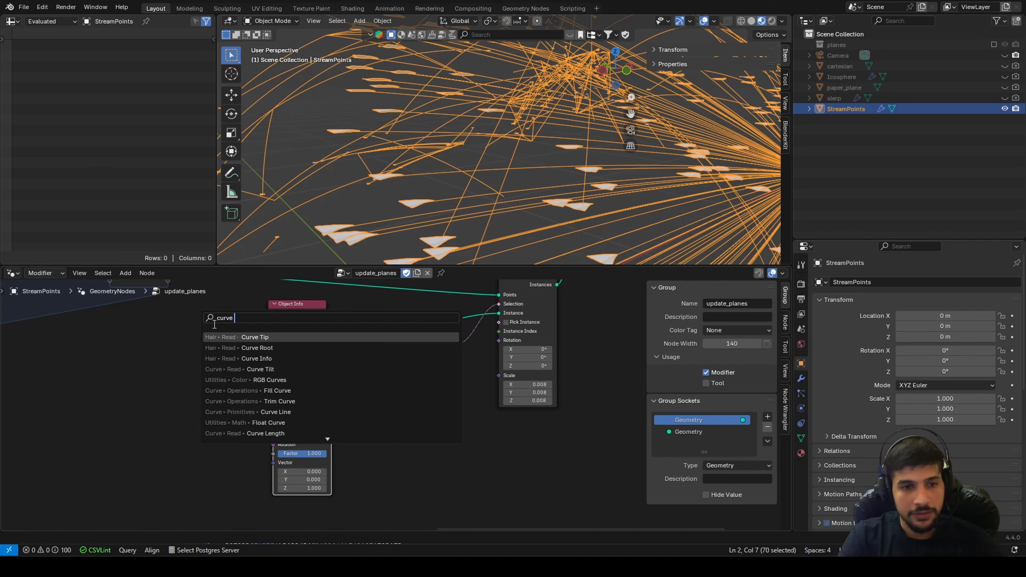
text(tang)
key(Return)
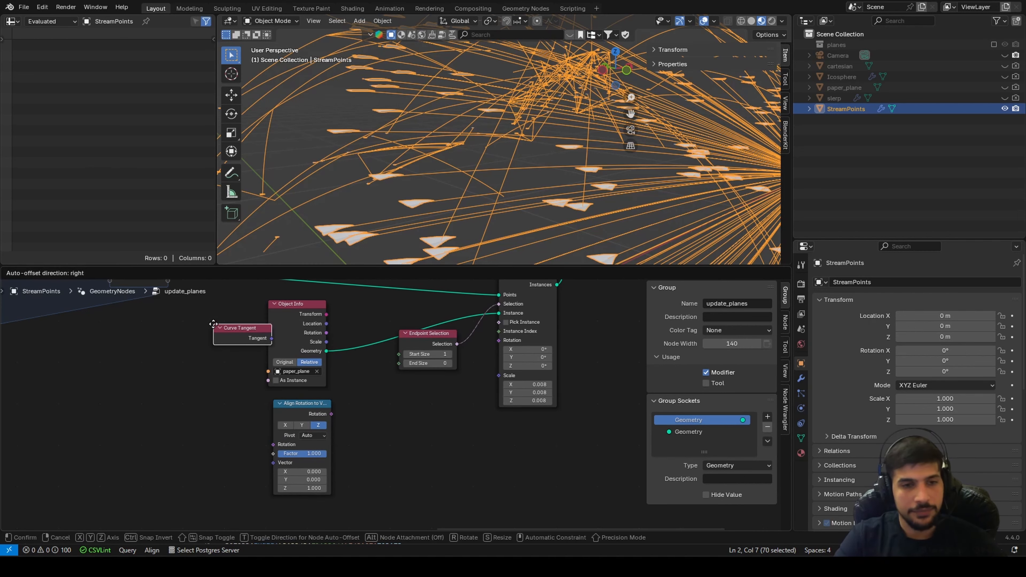
click(142, 465)
scroll(216, 398, up, 2)
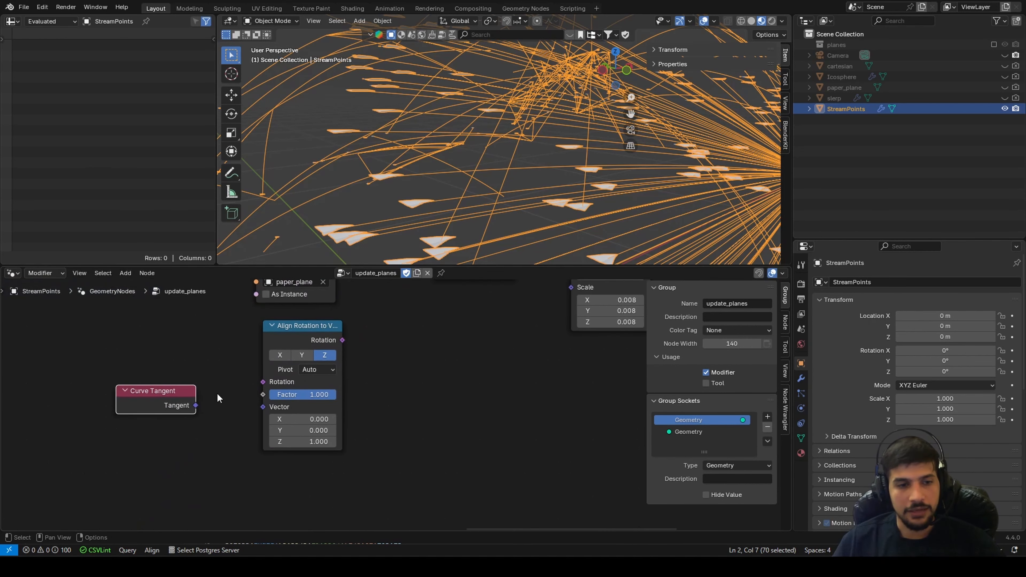
scroll(216, 398, up, 2)
drag(100, 405, 200, 407)
Connect the Rotation output of Align Rotation to Vector to the Rotation input of Instance on Points
scroll(339, 393, down, 1)
scroll(340, 395, down, 3)
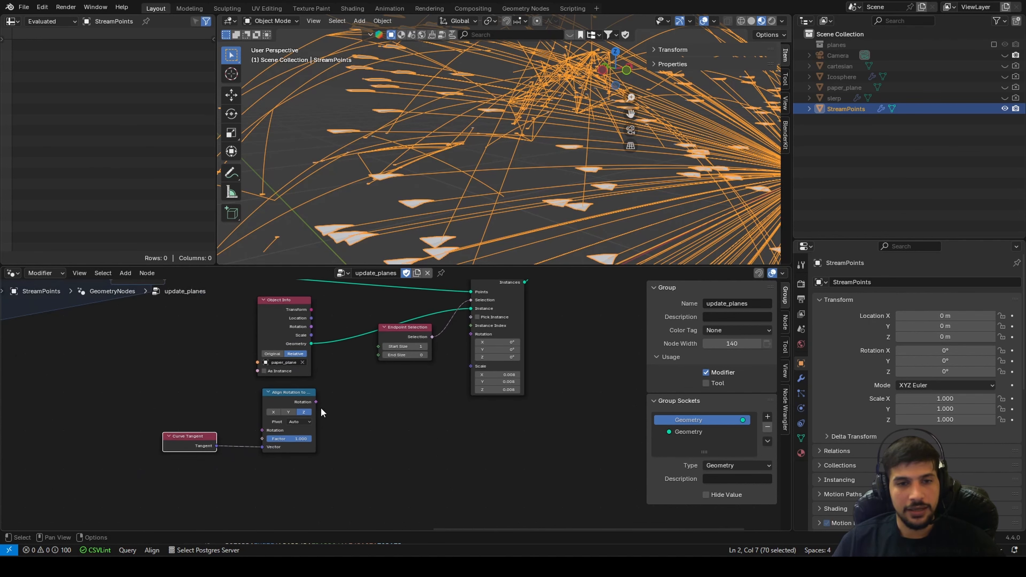
scroll(275, 408, up, 1)
drag(278, 401, 506, 302)
mouse_move(506, 187)
middle_down()
mouse_move(454, 187)
mouse_move(501, 191)
middle_up()
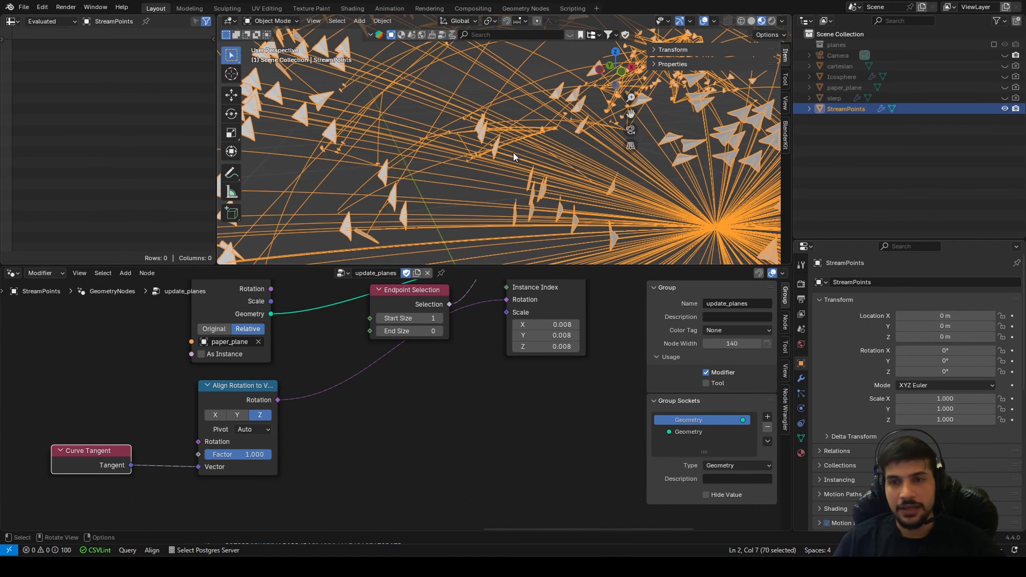
scroll(513, 153, down, 5)
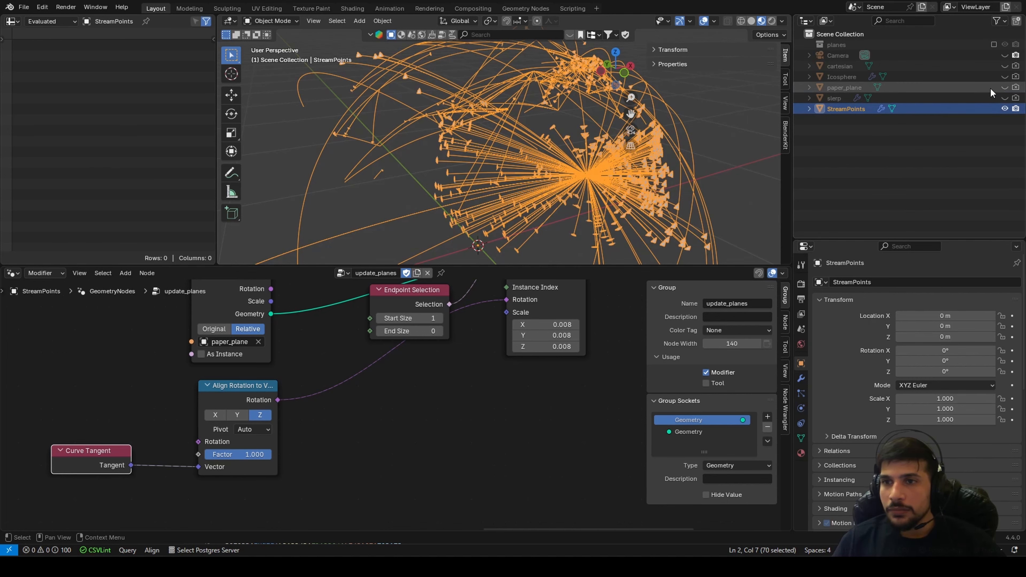
Temporarily unhide the paper_plane object and examine which axis its nose points along
click(1004, 88)
click(839, 88)
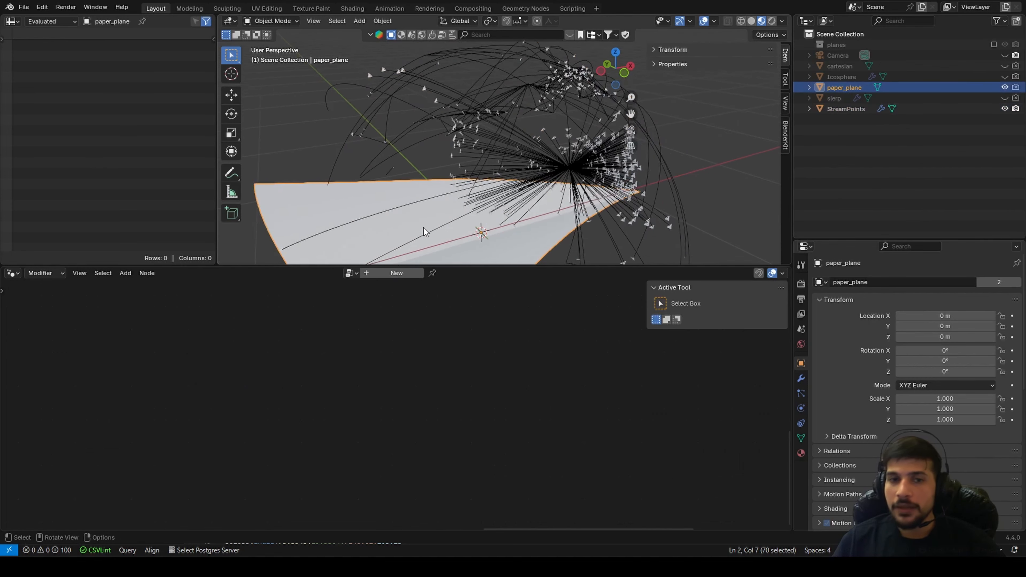
scroll(424, 228, down, 3)
middle_drag(377, 232, 536, 225)
scroll(412, 208, up, 3)
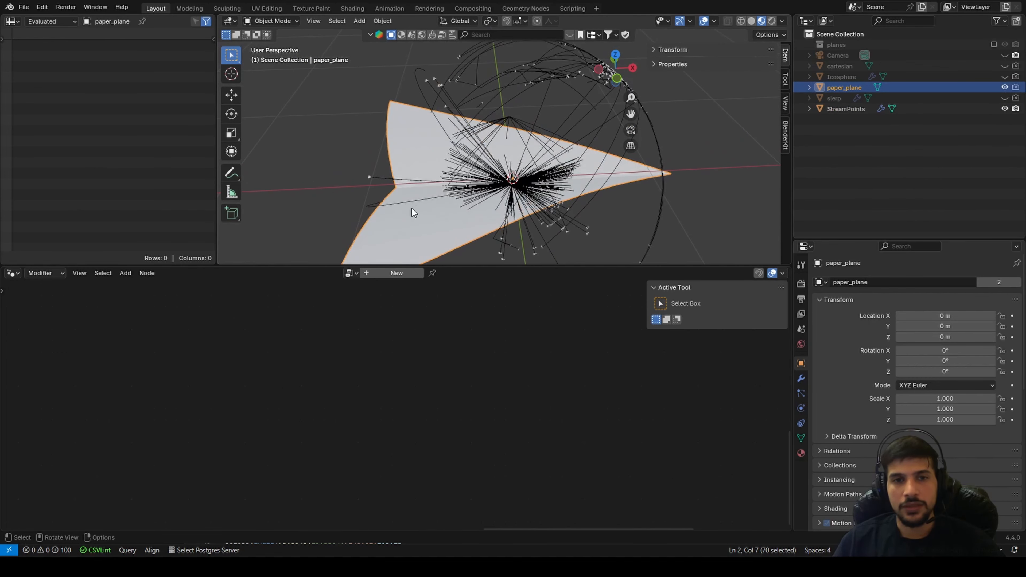
scroll(412, 208, down, 3)
middle_drag(412, 209, 478, 200)
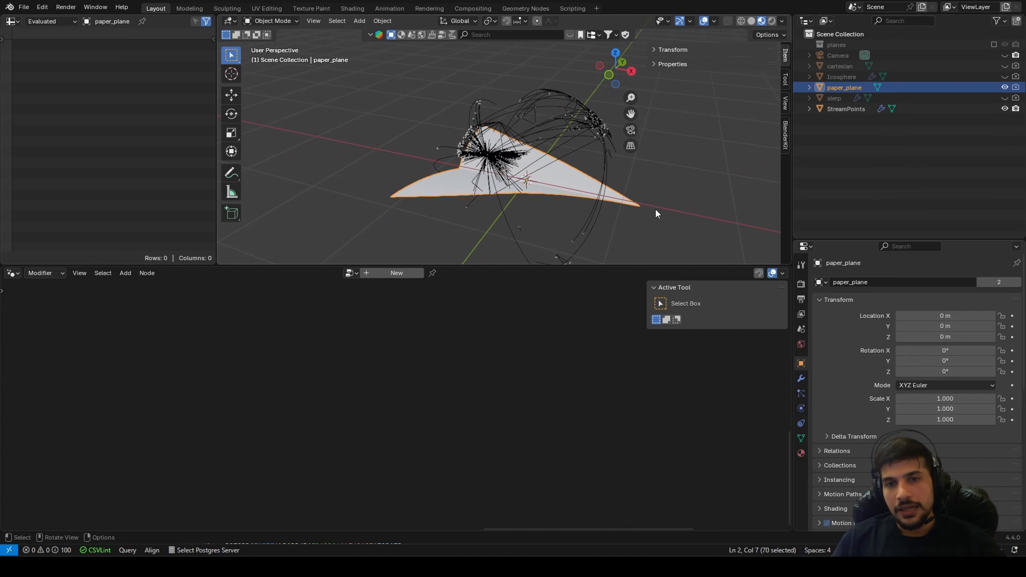
middle_drag(400, 157, 354, 162)
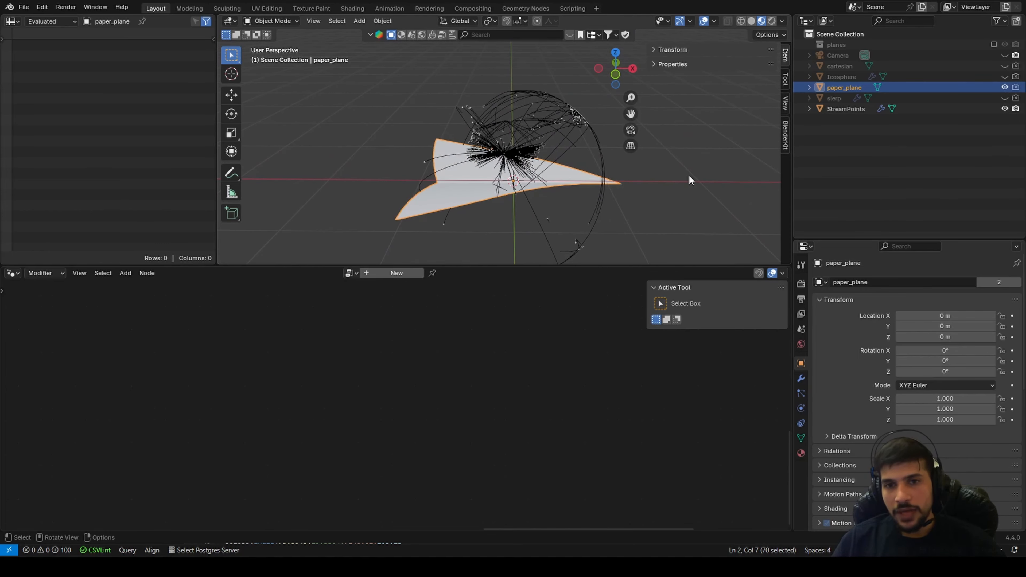
middle_drag(515, 190, 433, 196)
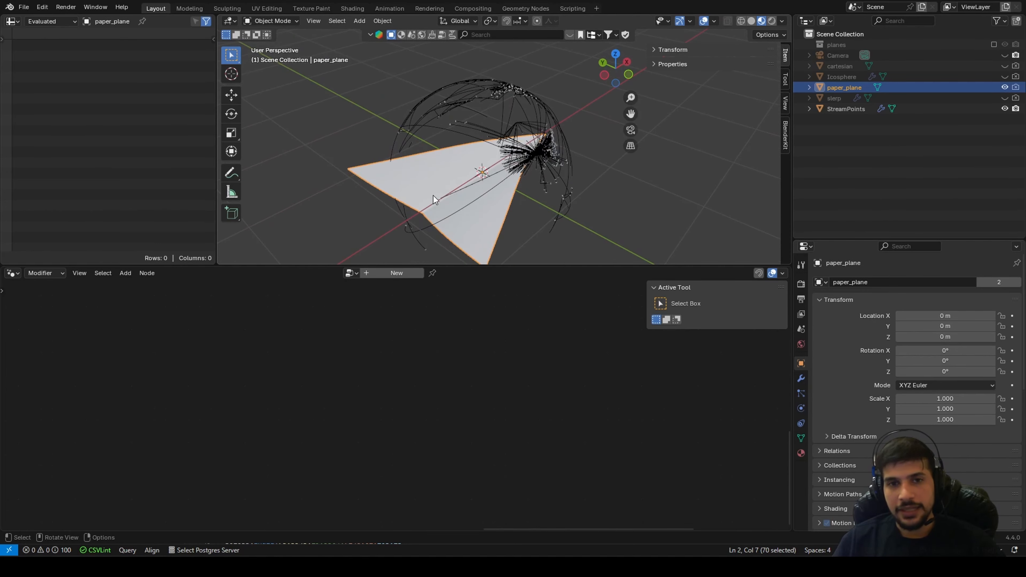
middle_drag(468, 249, 540, 267)
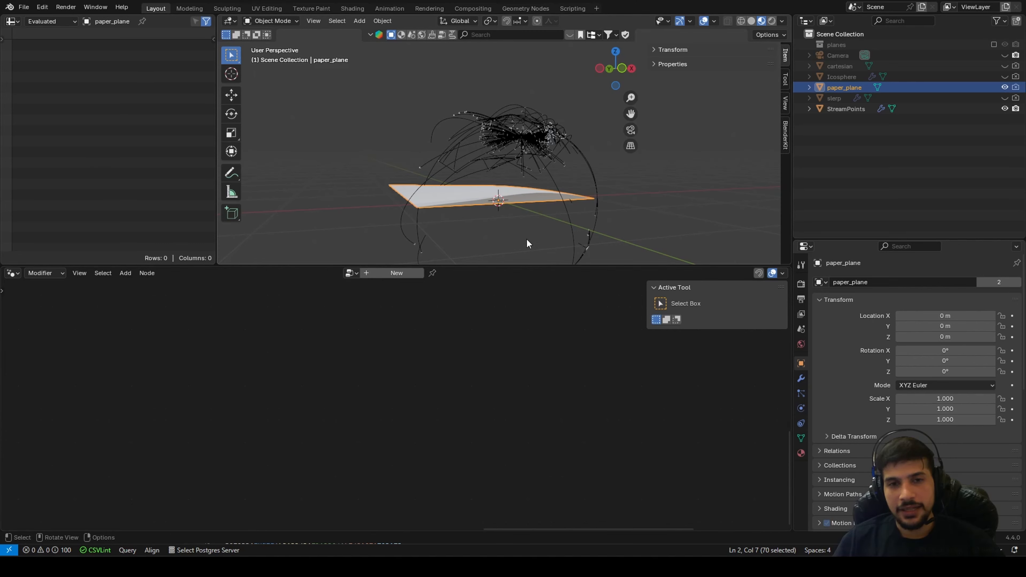
middle_drag(502, 178, 419, 221)
scroll(440, 231, up, 3)
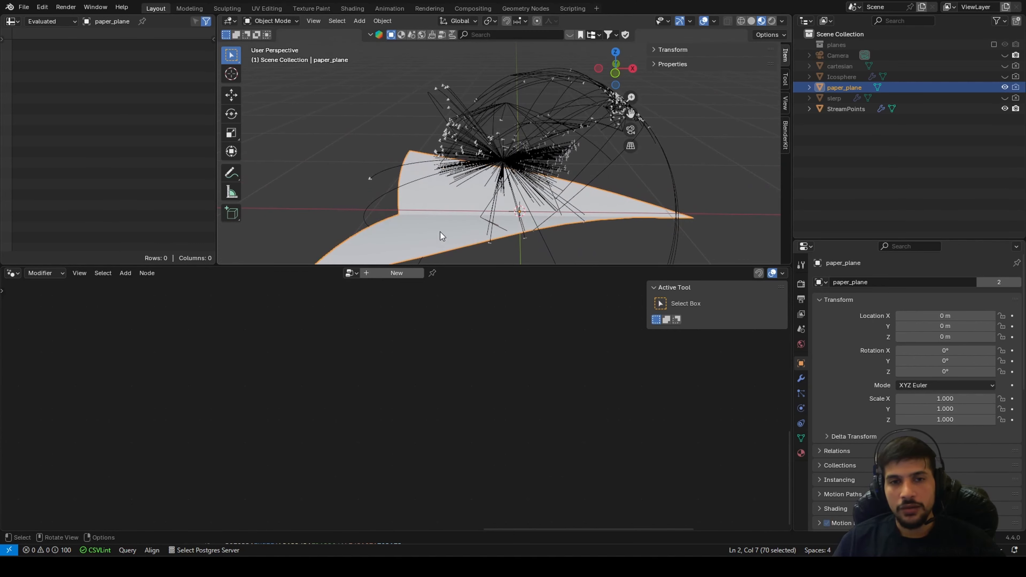
click(1004, 88)
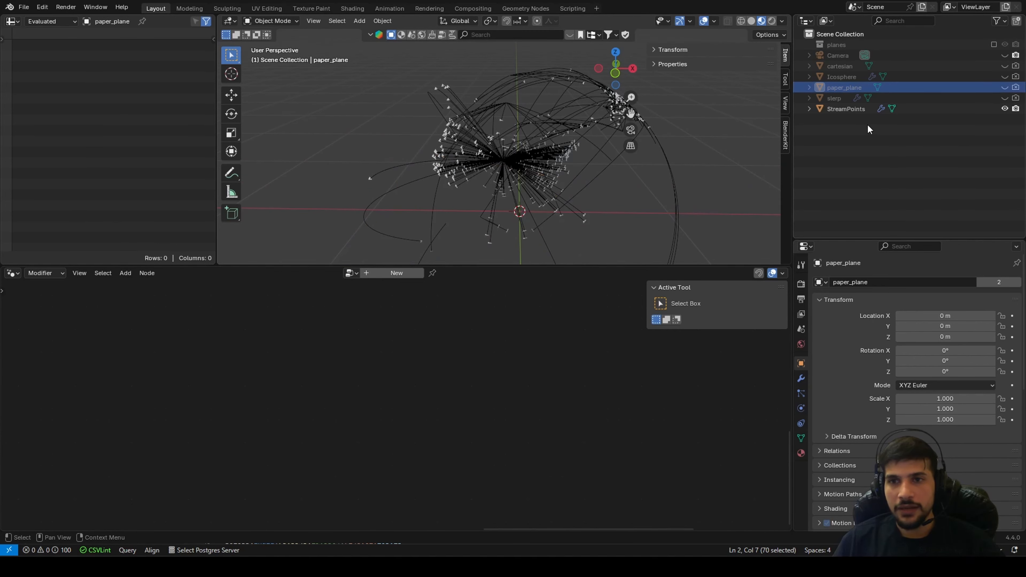
Reselect StreamPoints and set the Align Rotation to Vector node's axis to X
click(837, 109)
middle_drag(276, 428, 443, 430)
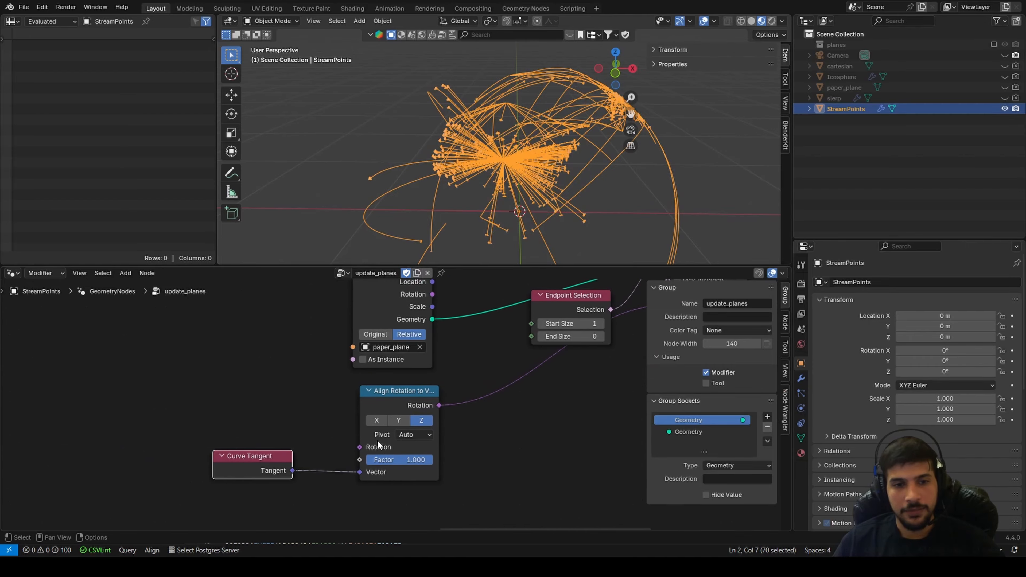
scroll(422, 397, up, 2)
click(367, 427)
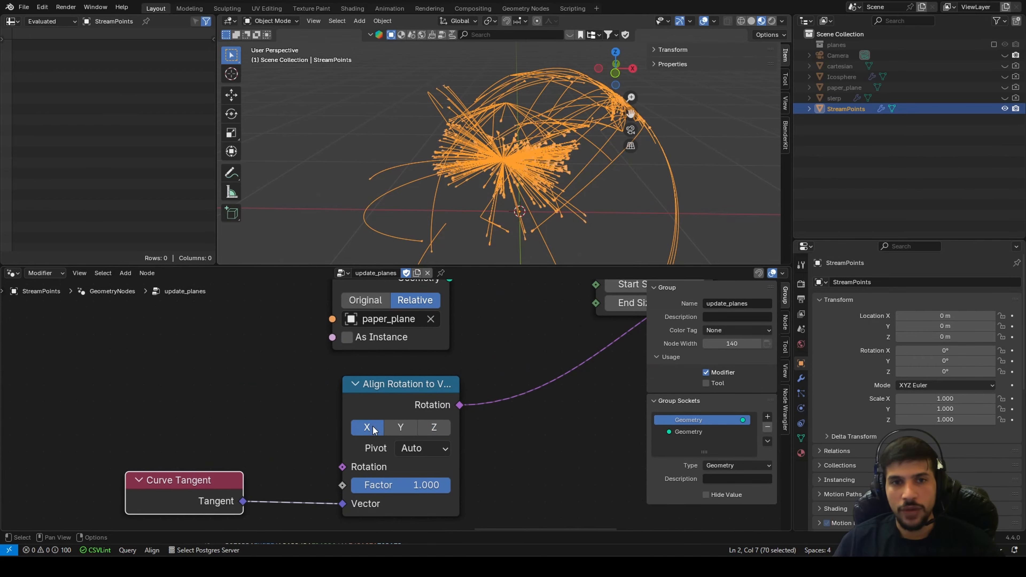
scroll(456, 167, up, 3)
middle_drag(464, 179, 521, 234)
scroll(250, 440, down, 2)
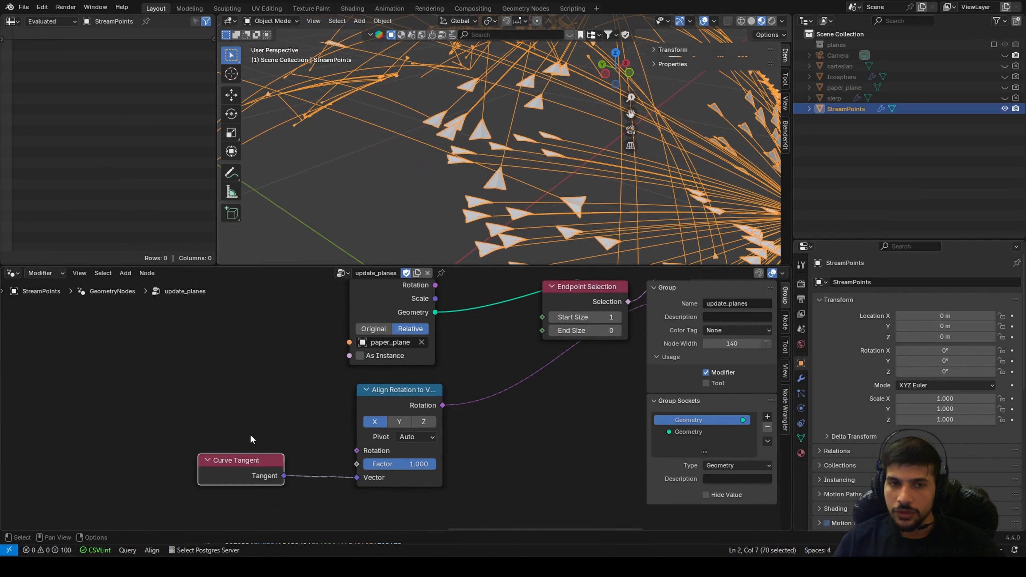
scroll(250, 439, down, 1)
middle_drag(251, 439, 488, 526)
scroll(272, 510, down, 2)
middle_drag(272, 511, 420, 522)
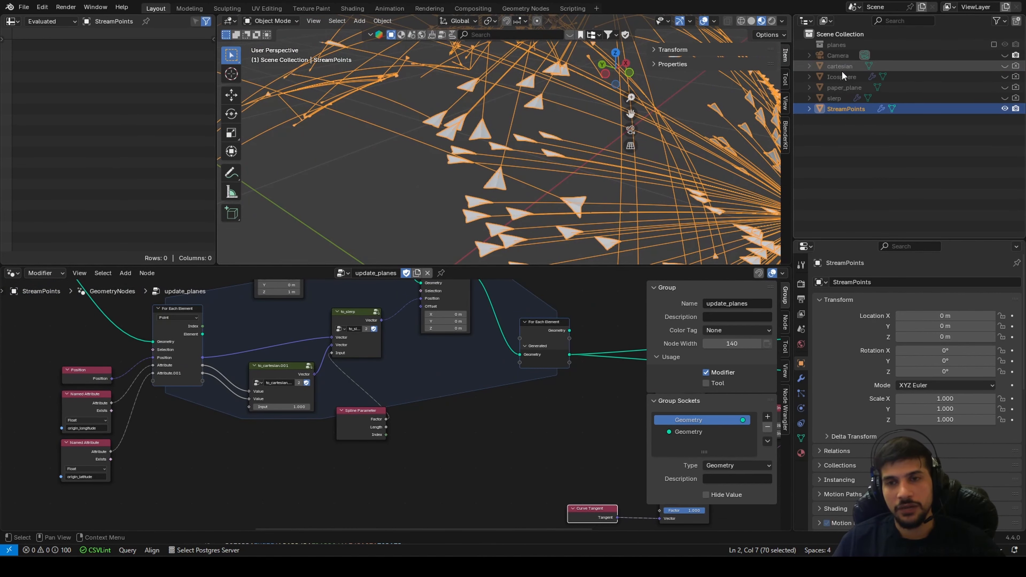
Swap the to_slerp inputs, linking to_cartesian.001 to the first Vector and the For Each Element Position to the second Vector
scroll(492, 191, up, 2)
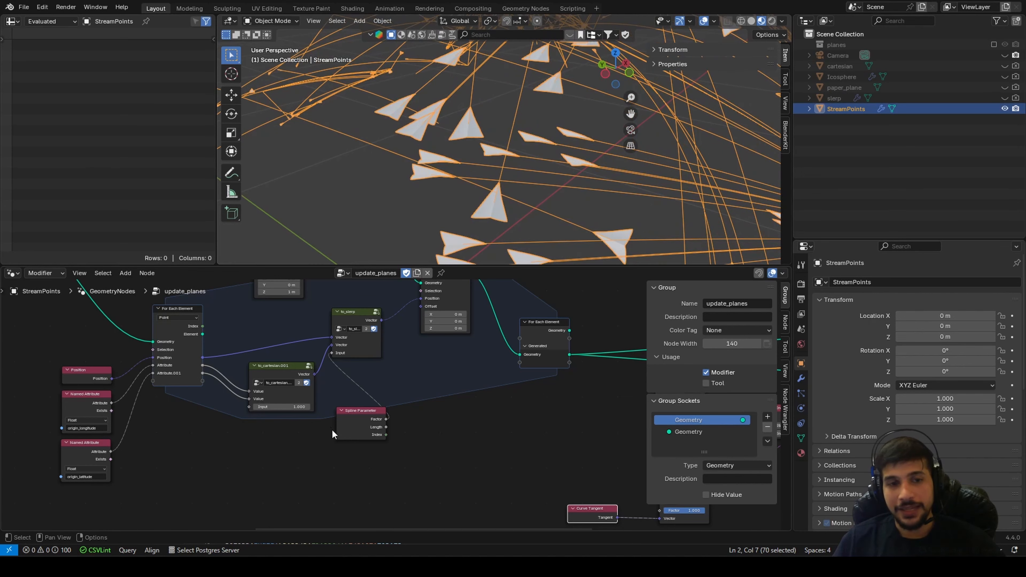
scroll(332, 429, up, 3)
scroll(336, 409, up, 2)
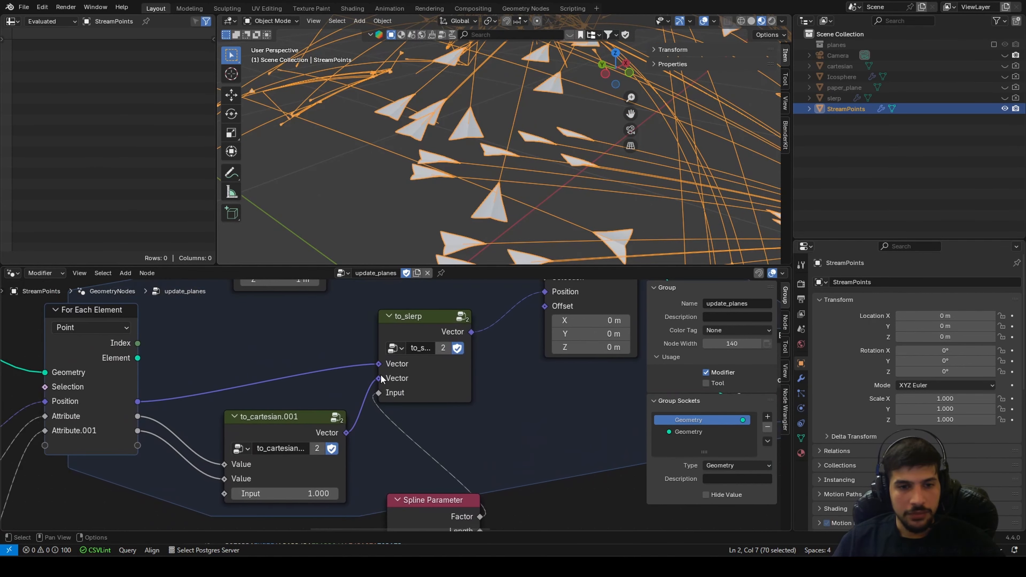
mouse_move(378, 378)
mouse_down()
mouse_move(380, 322)
mouse_move(379, 363)
mouse_up()
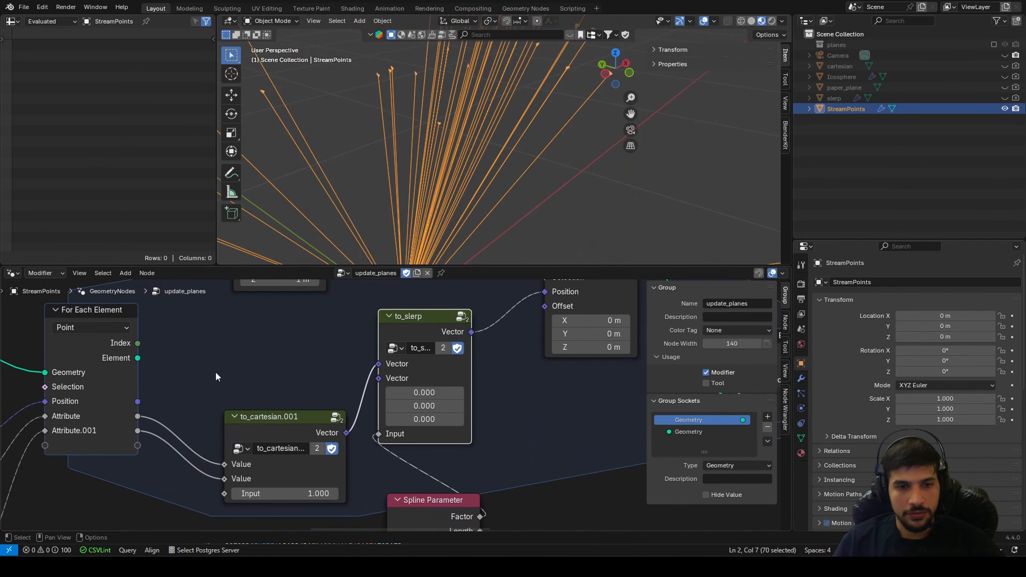
drag(137, 401, 378, 378)
Set the Endpoint Selection node's Start Size to 0 and End Size to 1
middle_drag(517, 226, 521, 171)
middle_drag(489, 377, 0, 315)
scroll(884, 362, down, 1)
middle_drag(563, 347, 348, 353)
scroll(348, 353, down, 5)
middle_drag(464, 427, 405, 405)
scroll(405, 405, up, 5)
scroll(394, 402, up, 4)
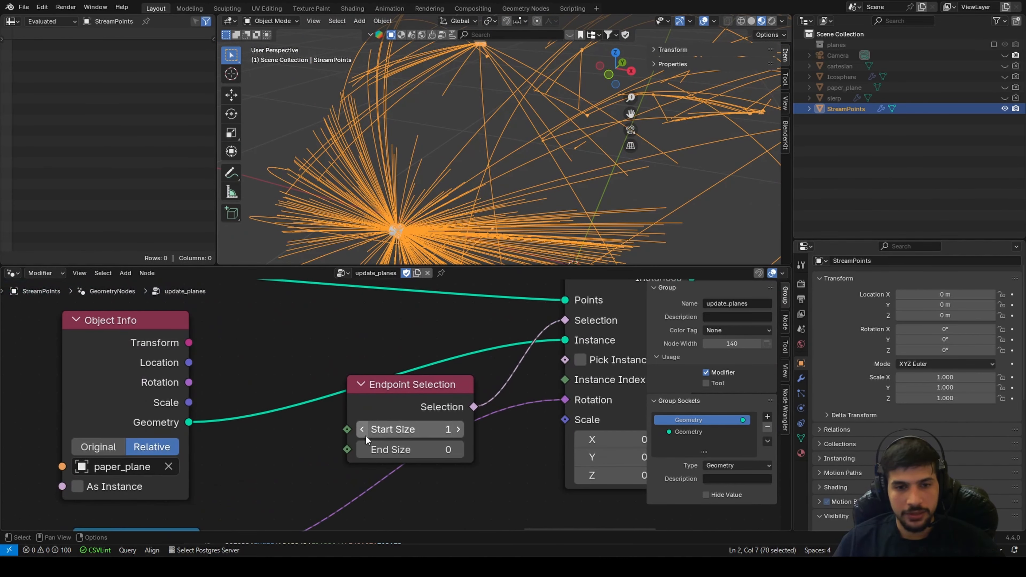
click(363, 429)
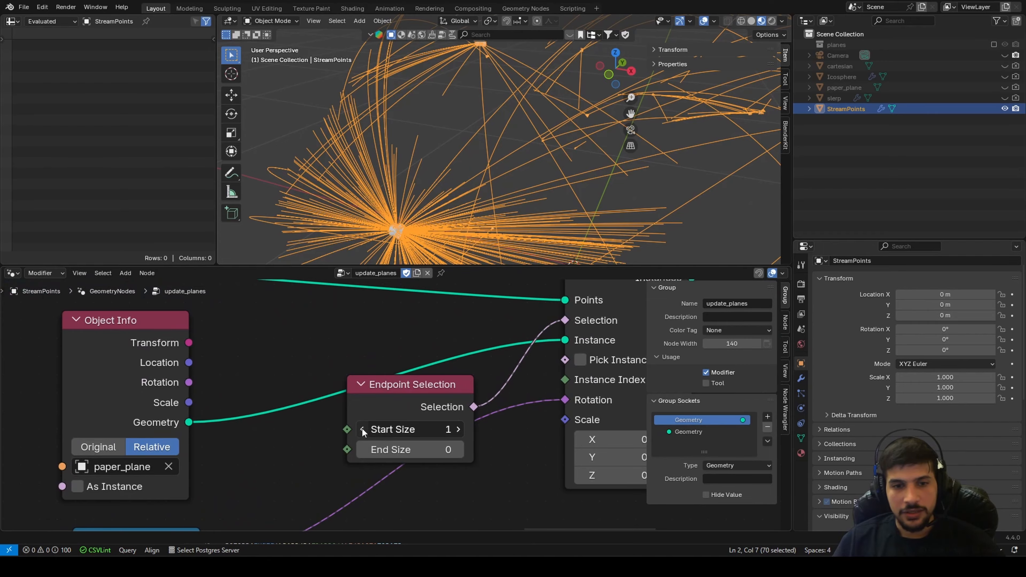
click(459, 450)
Examine the placement and orientation of the paper planes at the curve ends from several angles
middle_drag(448, 61, 629, 142)
scroll(538, 171, up, 3)
scroll(534, 173, down, 2)
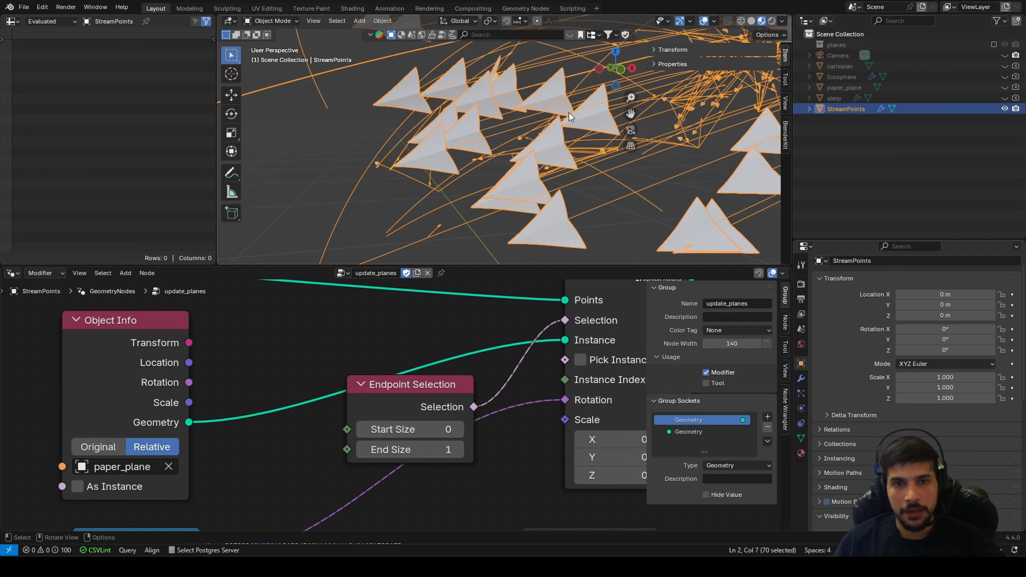
shift+middle_drag(419, 175, 503, 197)
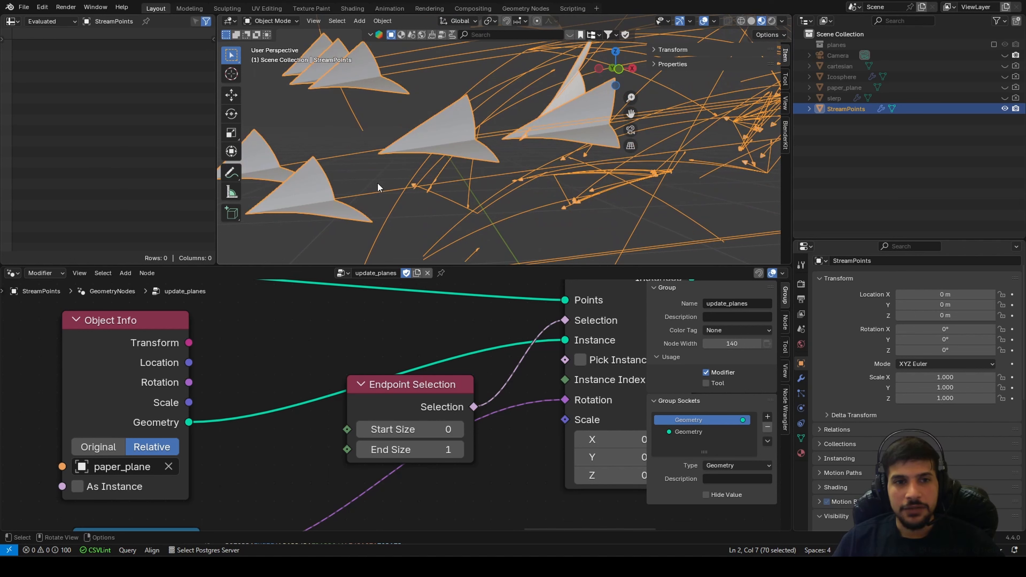
shift+middle_drag(340, 212, 363, 218)
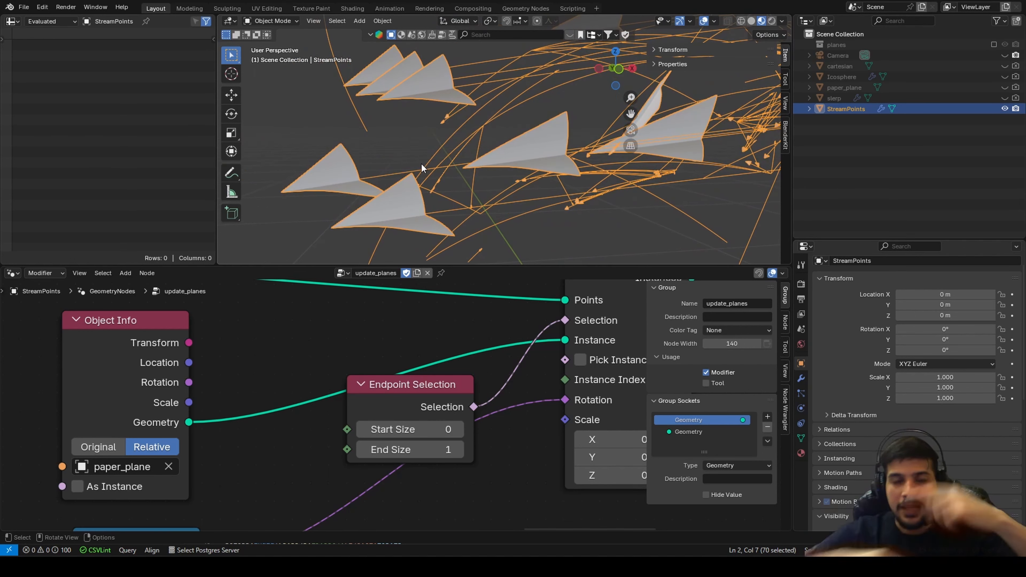
middle_drag(399, 125, 406, 133)
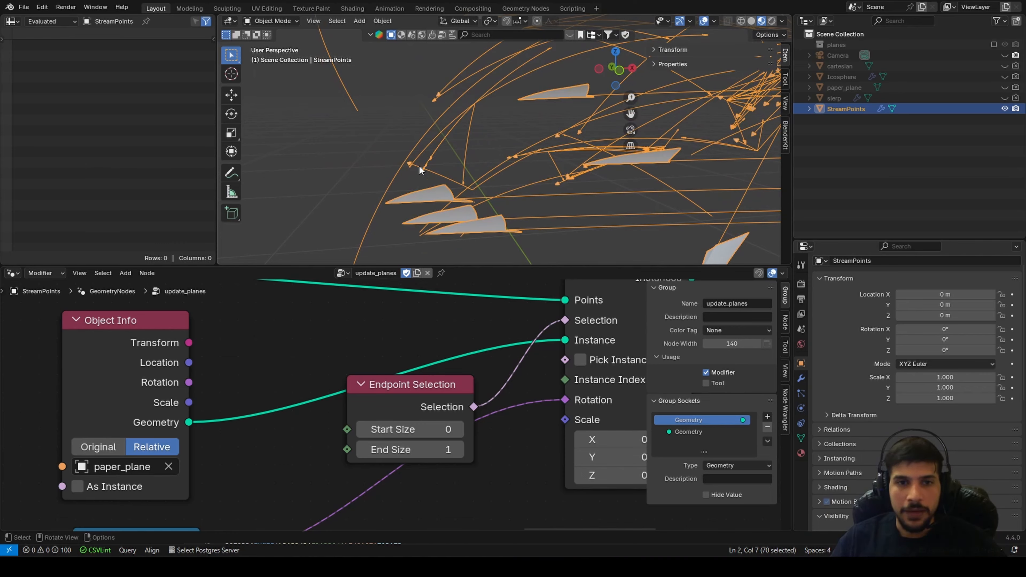
middle_drag(519, 105, 529, 182)
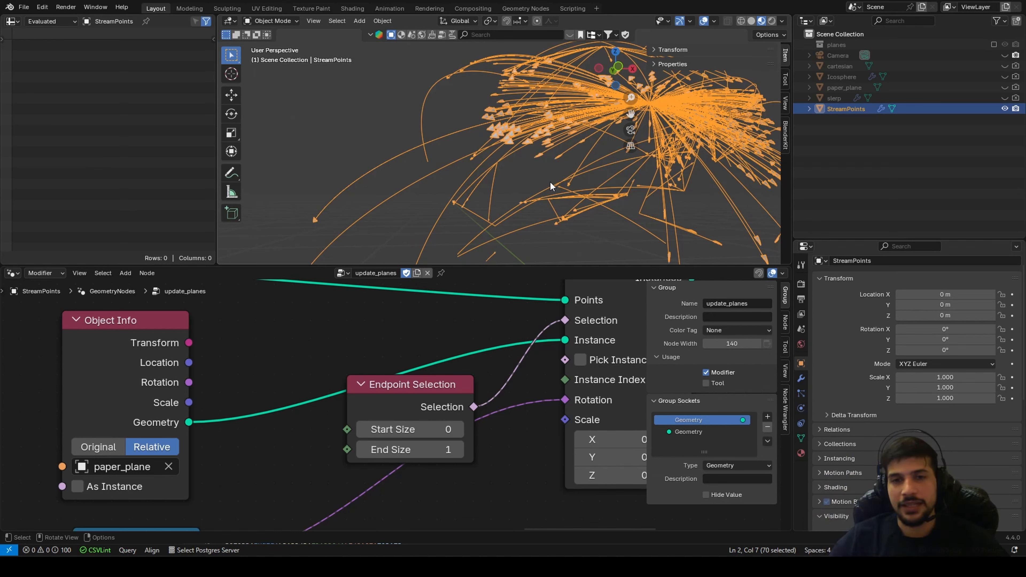
middle_drag(550, 181, 573, 166)
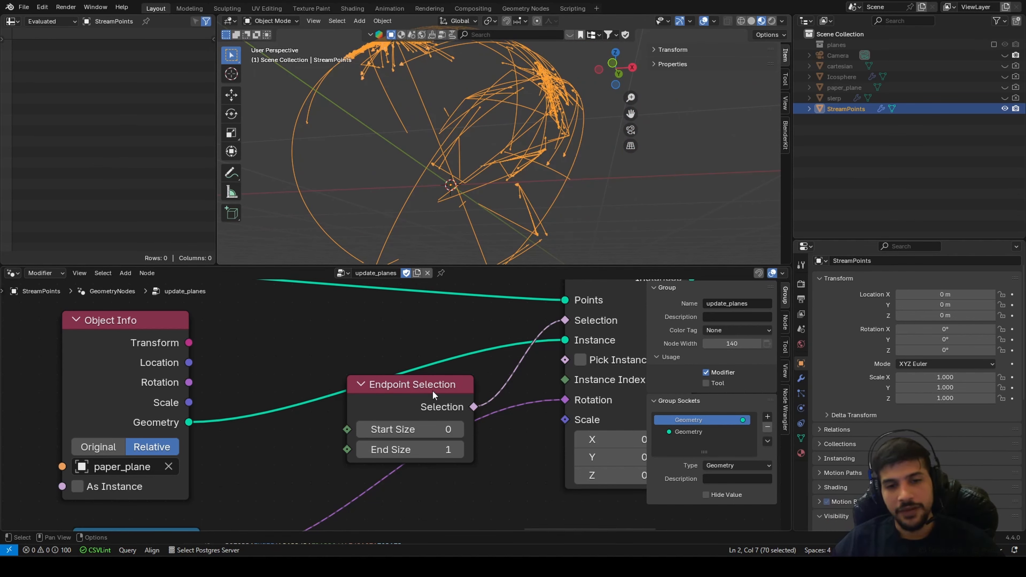
Move the Endpoint Selection node up between Object Info and Instance on Points, and inspect the planes around the flight curves
drag(432, 390, 378, 323)
scroll(230, 366, down, 3)
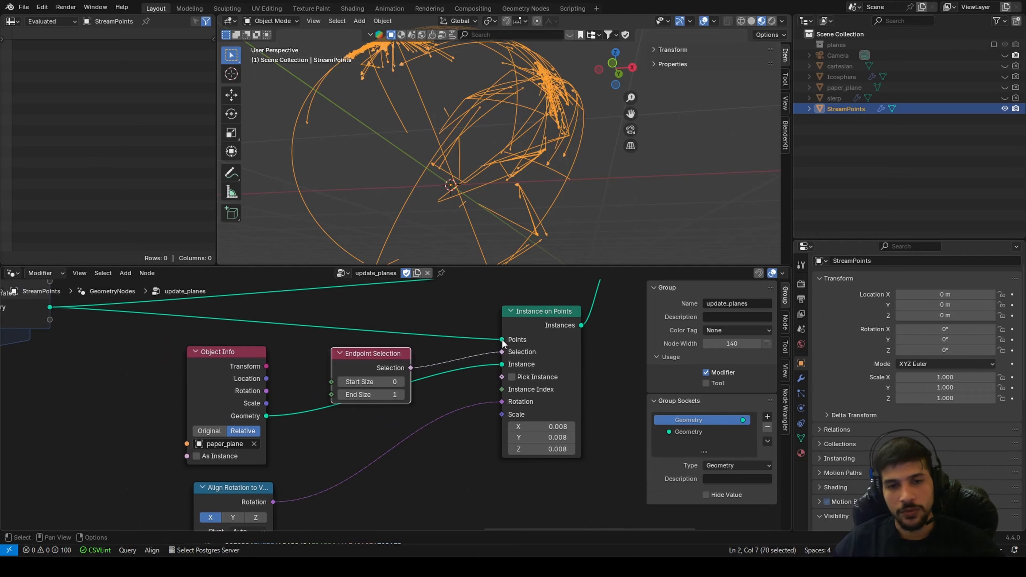
scroll(502, 339, down, 1)
middle_drag(389, 233, 673, 187)
scroll(499, 198, up, 4)
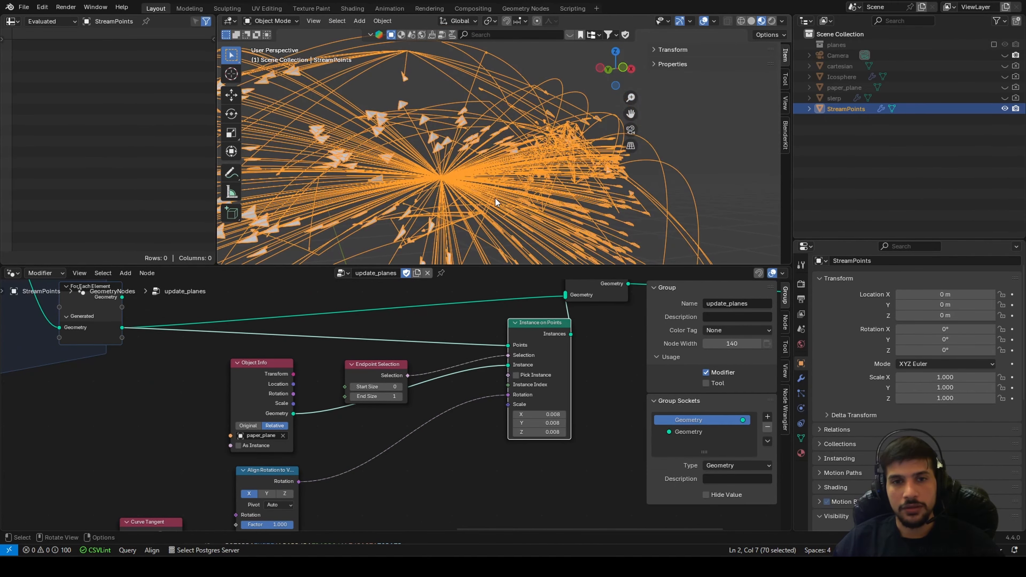
shift+middle_drag(391, 202, 460, 175)
Duplicate the Align Rotation to Vector node and insert the copy between the original and the Rotation input of Instance on Points
scroll(250, 455, down, 2)
middle_drag(250, 455, 279, 412)
scroll(279, 412, up, 2)
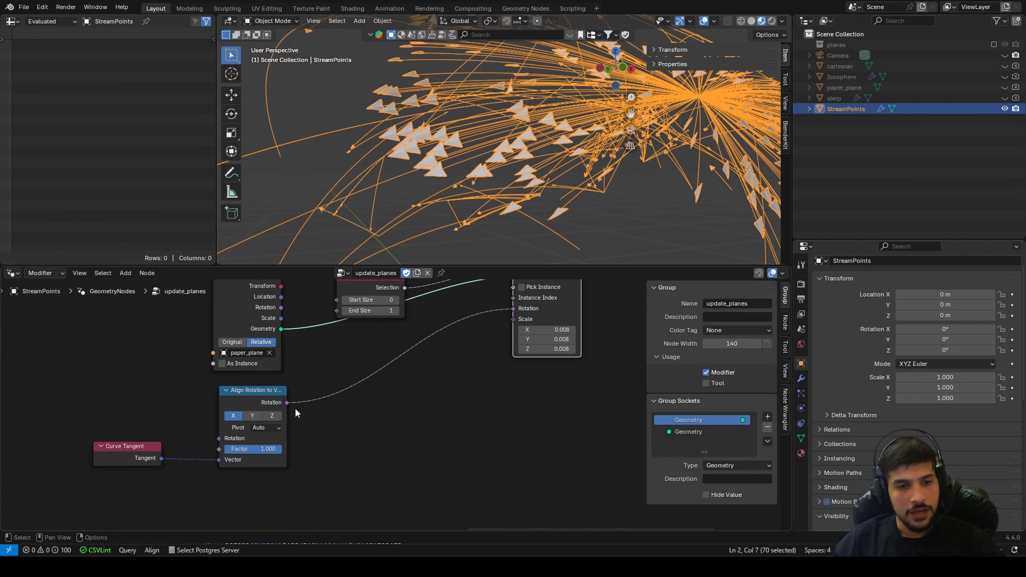
scroll(239, 396, up, 2)
click(225, 393)
key(shift+d)
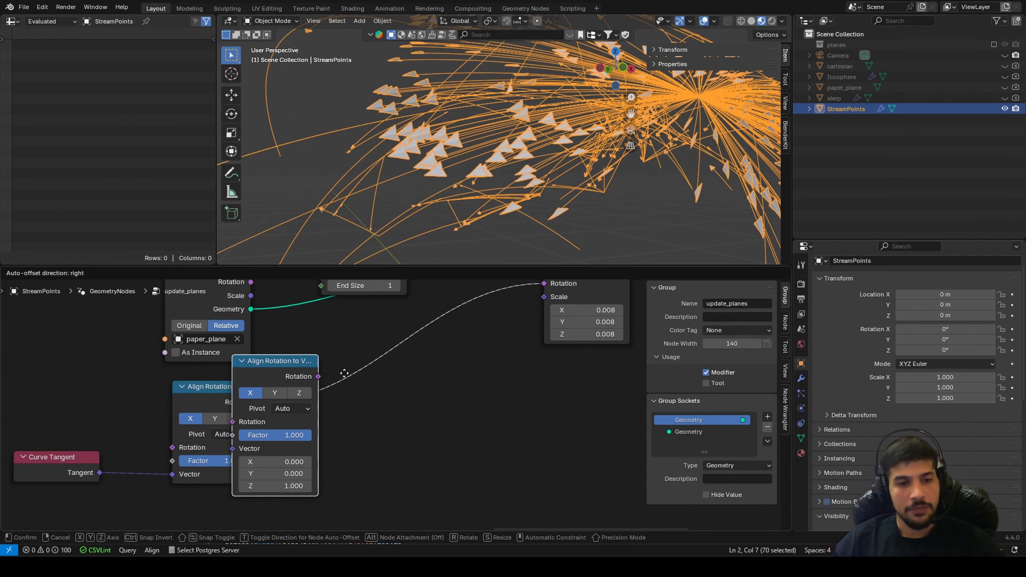
click(402, 371)
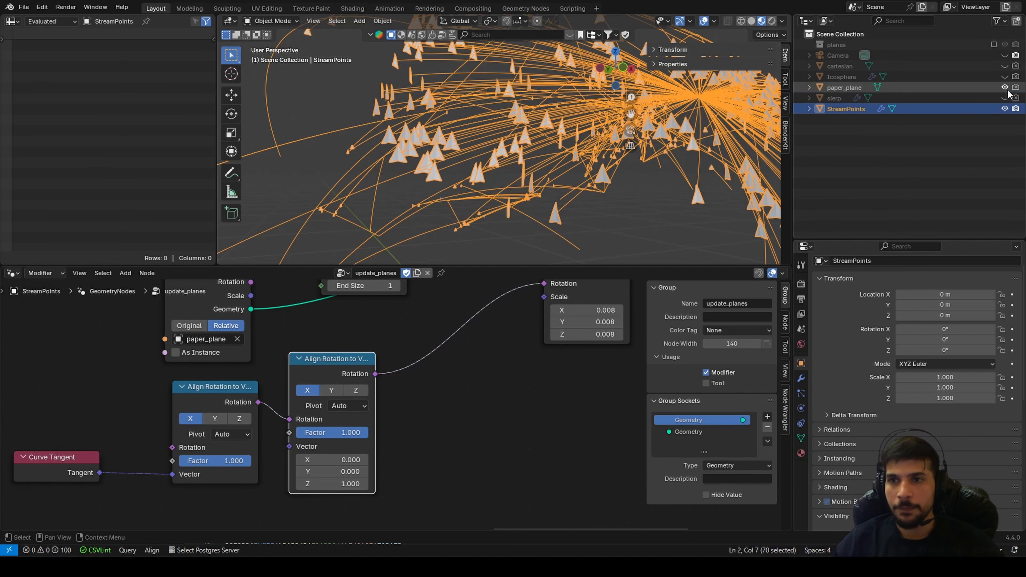
Frame the paper_plane object to check its axis orientation, hide it again and reselect StreamPoints
click(877, 90)
key(KP_Decimal)
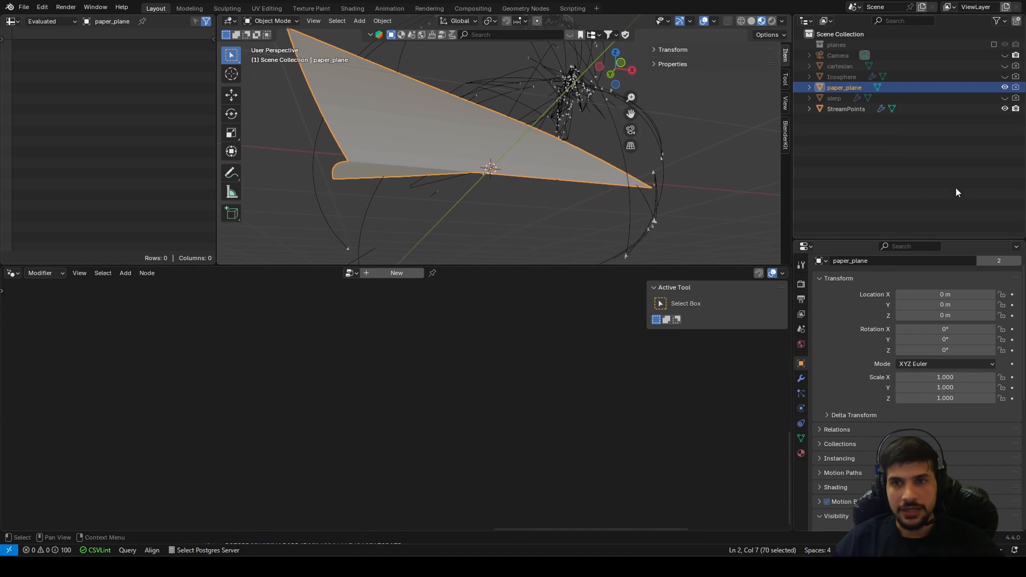
click(1005, 87)
click(846, 109)
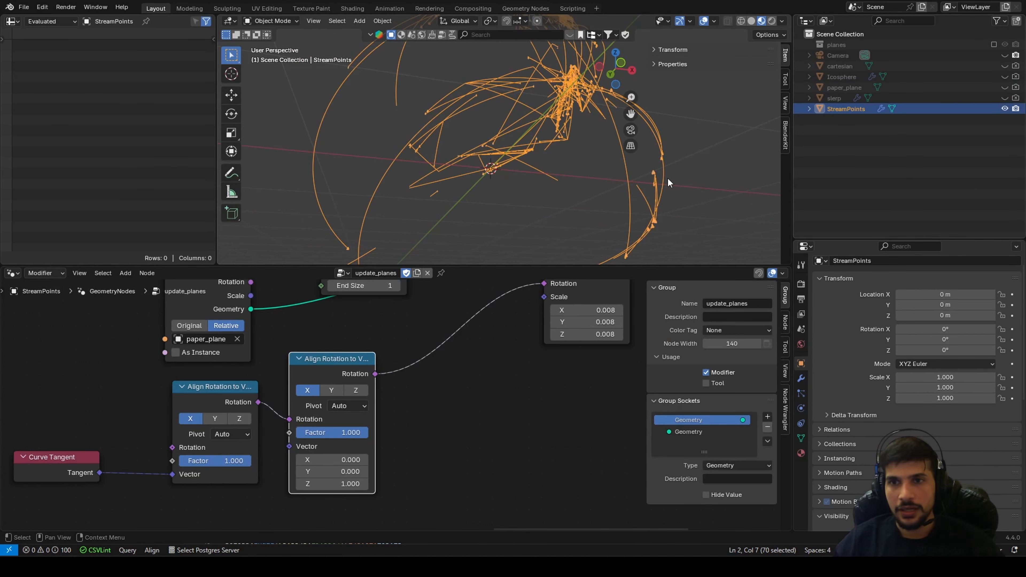
Set the second Align Rotation to Vector node's axis to Z and its pivot to X
click(355, 390)
scroll(377, 421, up, 2)
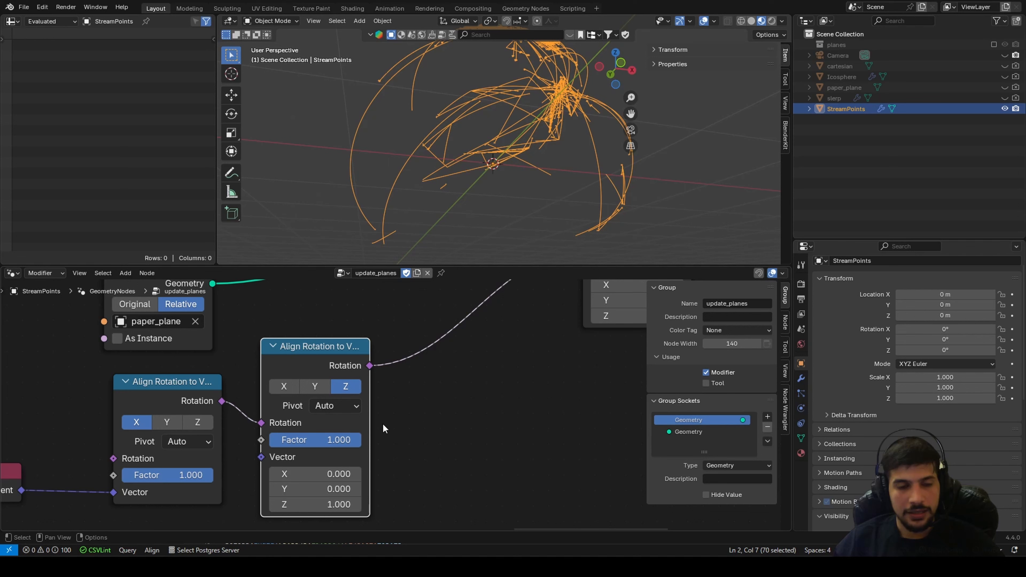
click(355, 406)
click(349, 440)
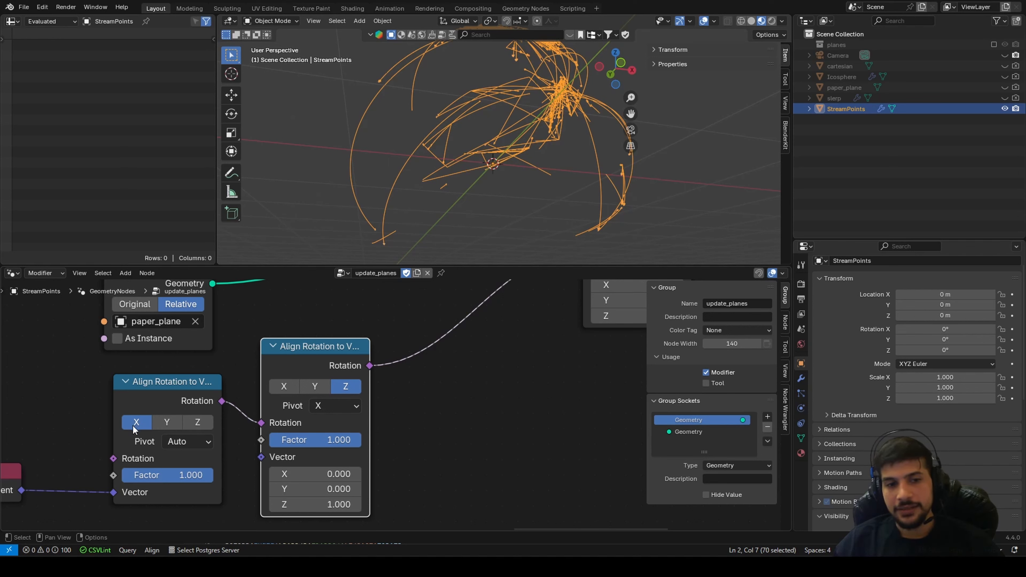
Add a Vector Math node below the Align Rotation to Vector nodes
middle_drag(423, 428, 455, 358)
scroll(380, 398, down, 4)
key(shift+a)
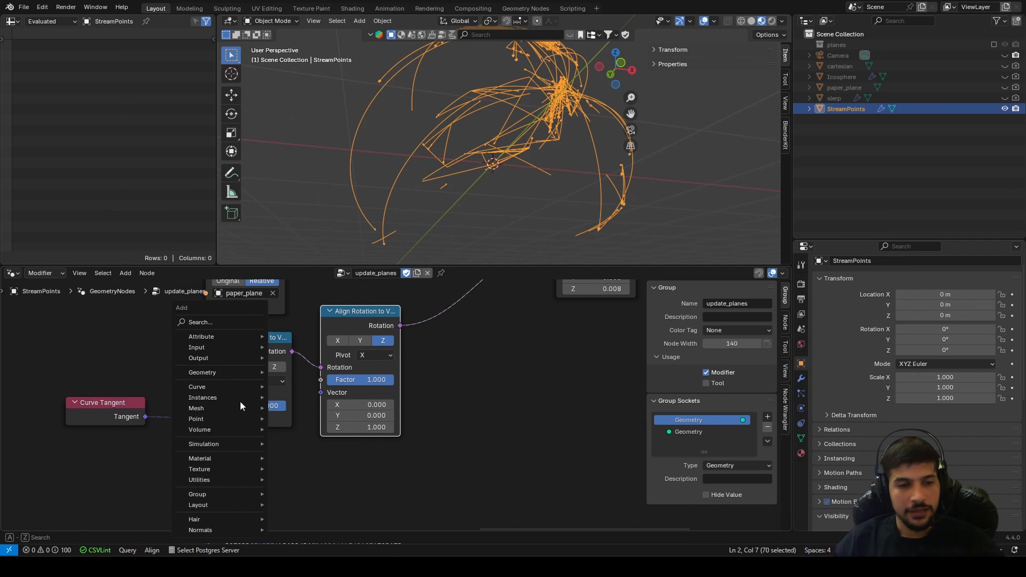
click(224, 323)
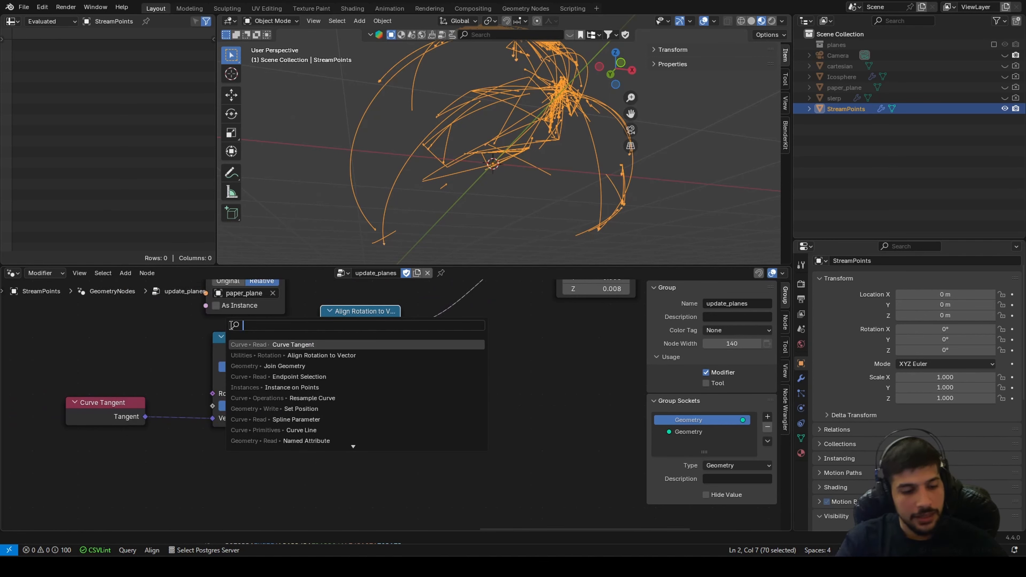
text(vector)
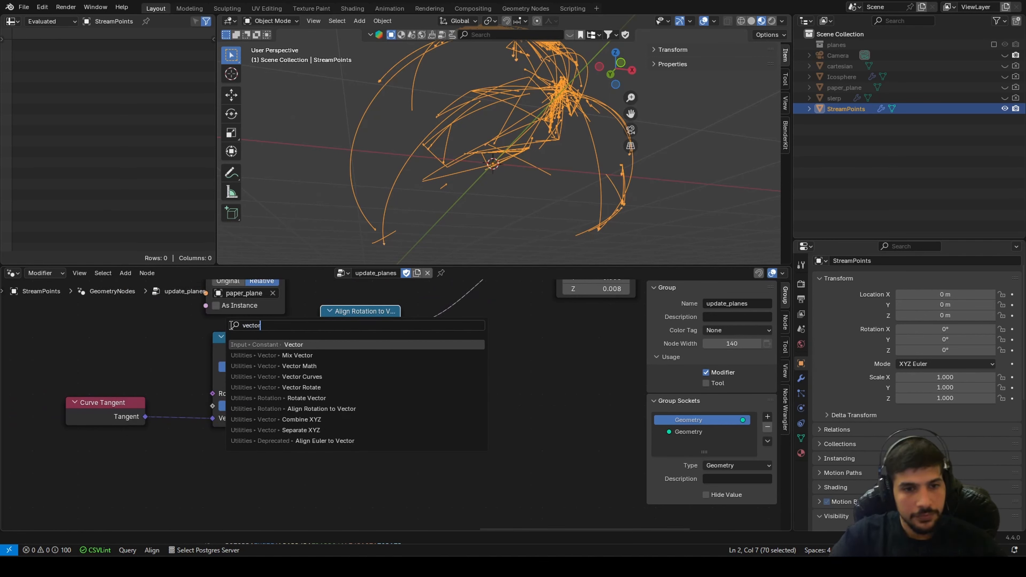
key(Down)
key(Down)
key(Return)
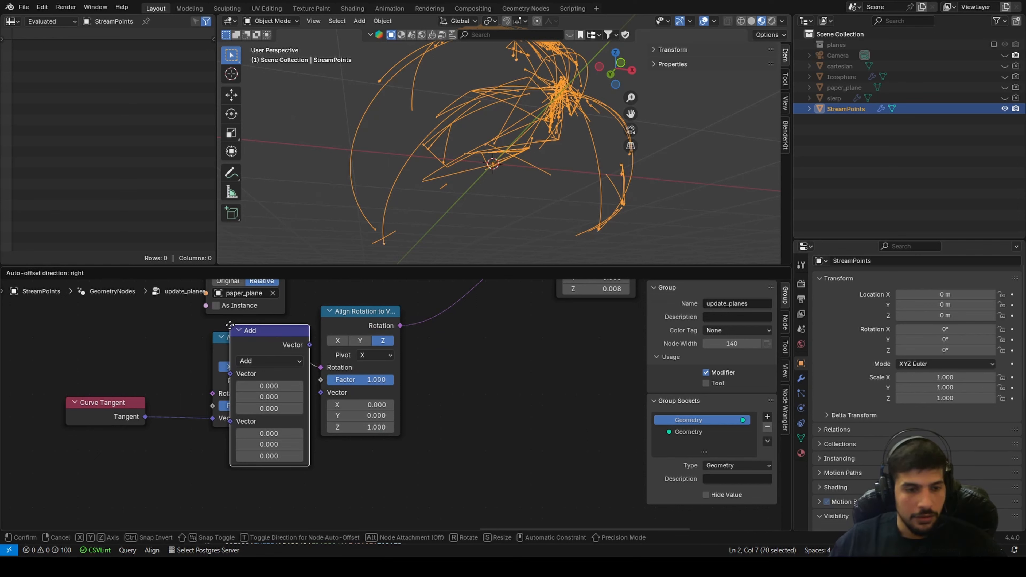
click(200, 445)
Add a Position node beside the Vector Math node, ahead of its inputs
middle_drag(198, 527, 304, 442)
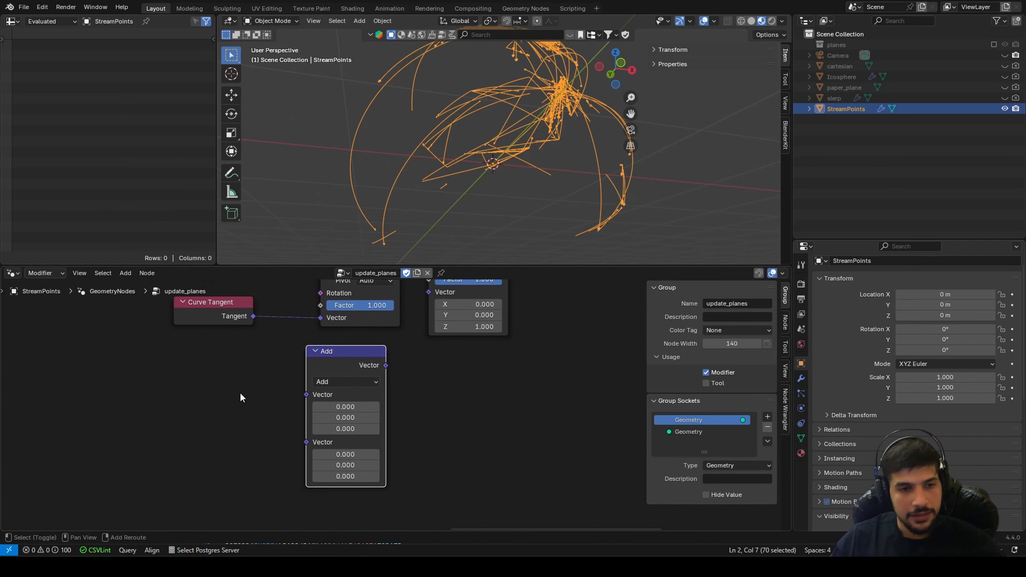
key(shift+a)
middle_drag(453, 136, 460, 171)
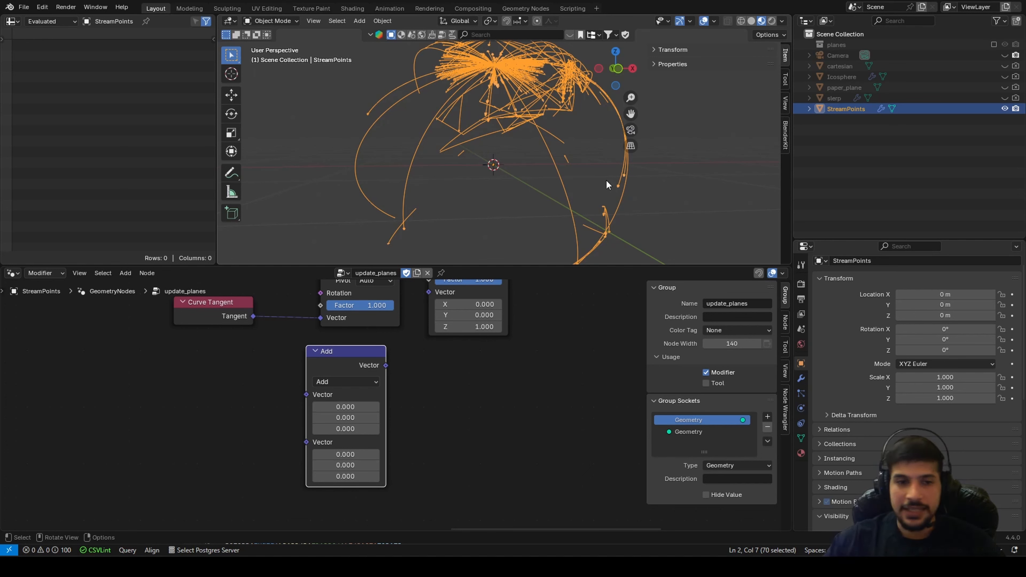
drag(383, 369, 245, 305)
text(po)
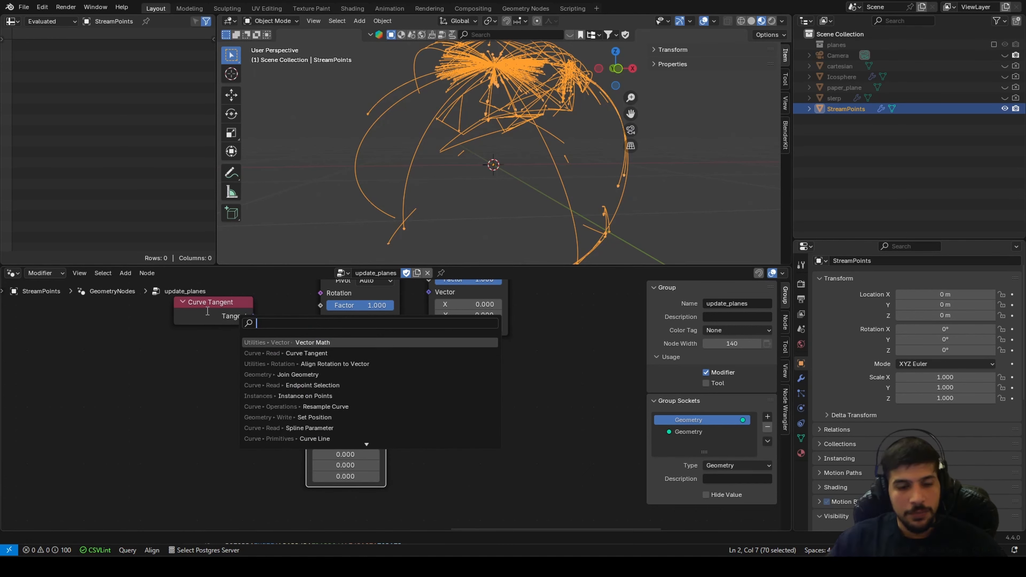
text(si)
key(Return)
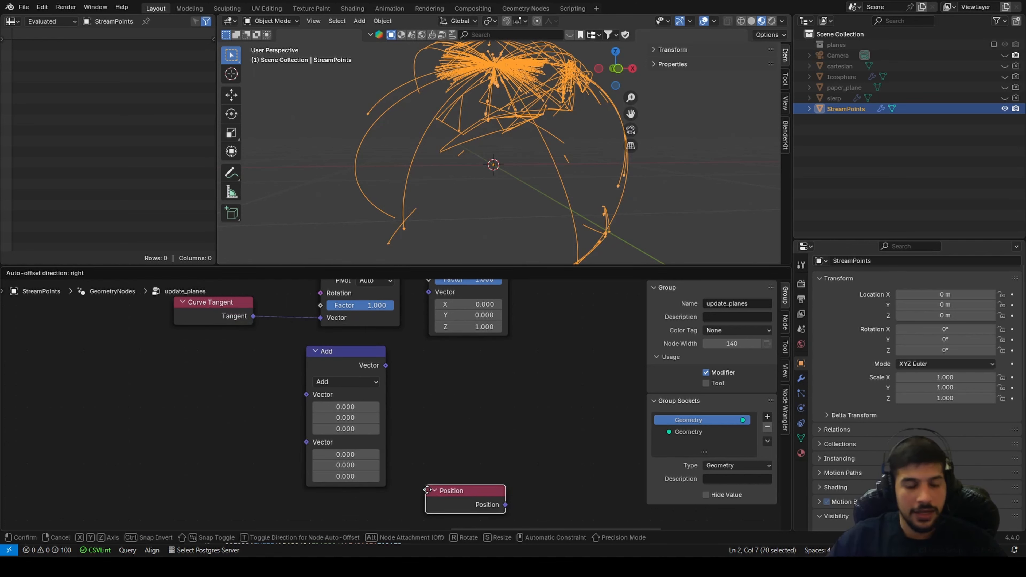
click(234, 442)
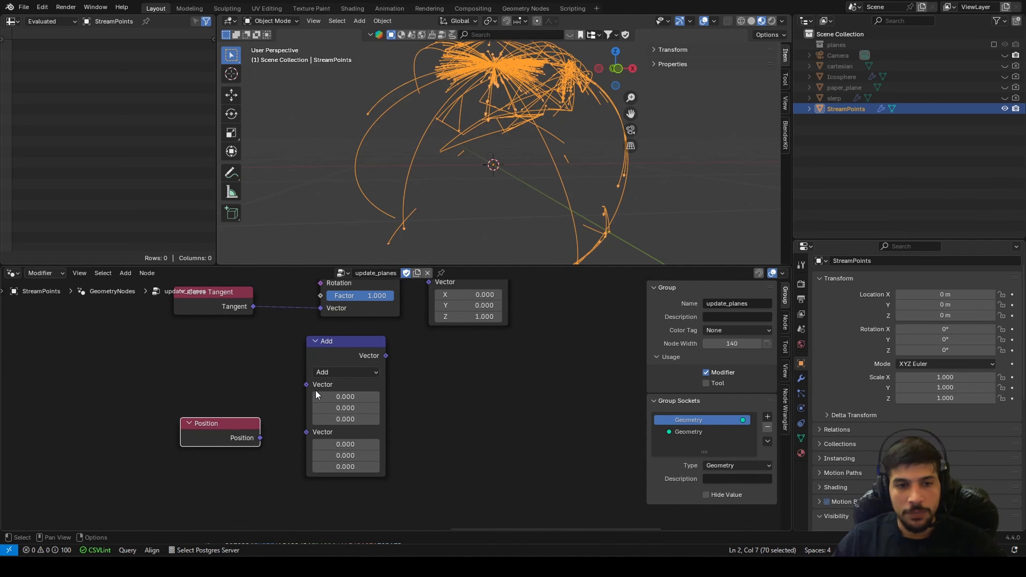
Set the Vector Math node to Subtract, feed Position into its second Vector, and link its output to the second Align Rotation's Vector
click(326, 373)
click(350, 200)
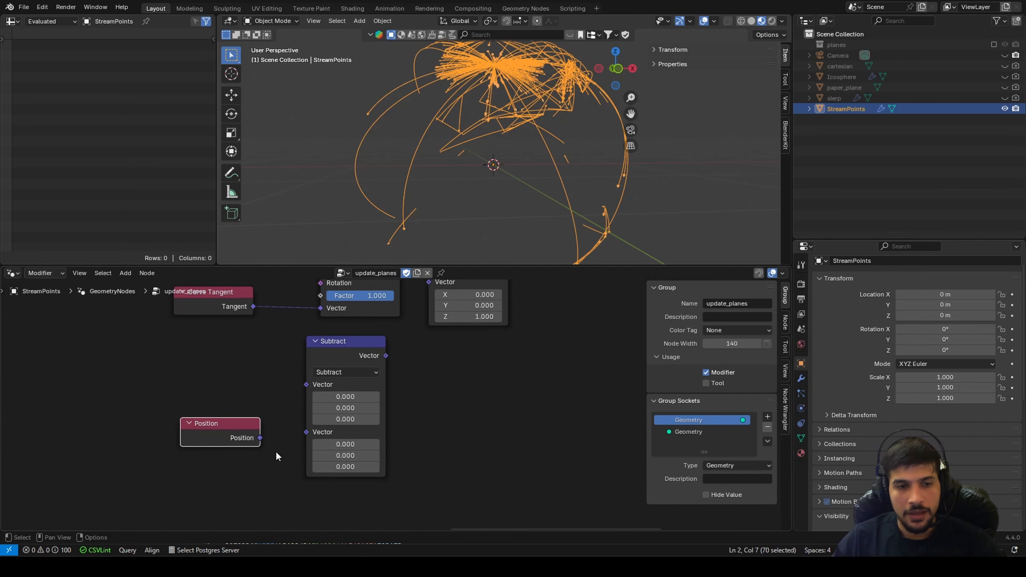
drag(259, 438, 352, 409)
shift+scroll(416, 405, up, 3)
drag(395, 339, 393, 340)
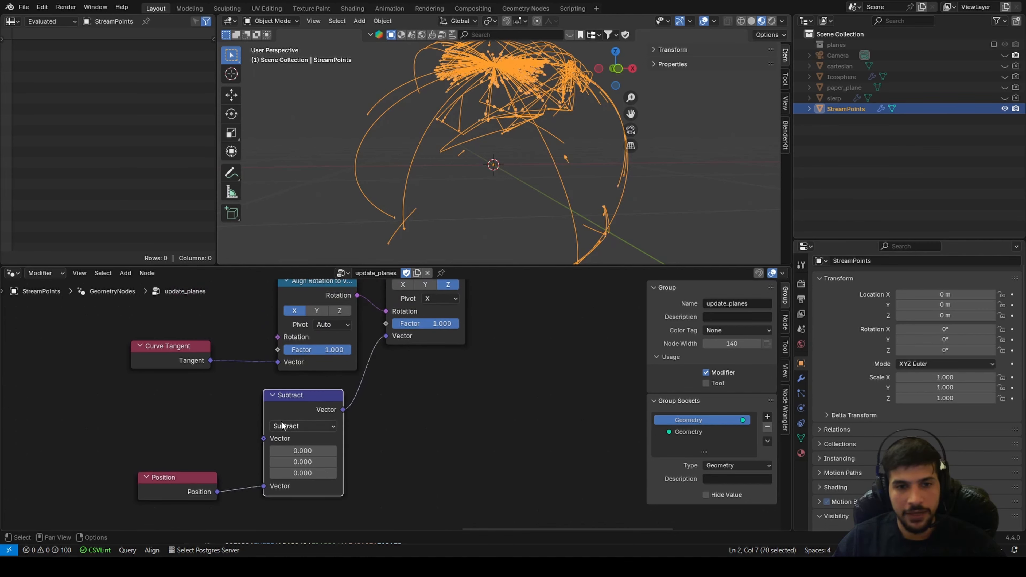
Duplicate the Subtract node onto its output link, set the copy to Normalize, and inspect the planes' resulting orientation
drag(291, 403, 264, 419)
key(shift+d)
click(367, 411)
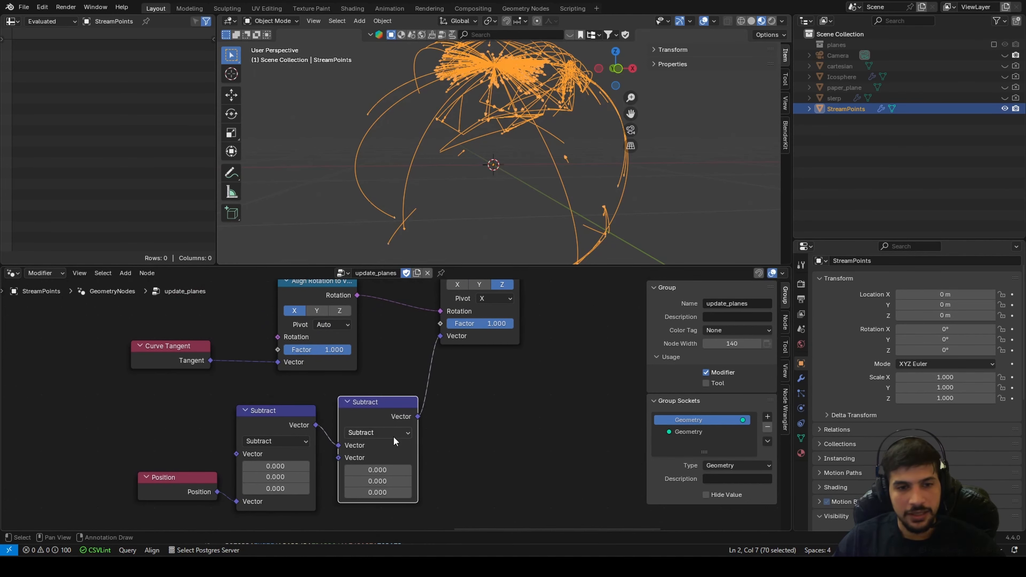
click(392, 434)
click(441, 247)
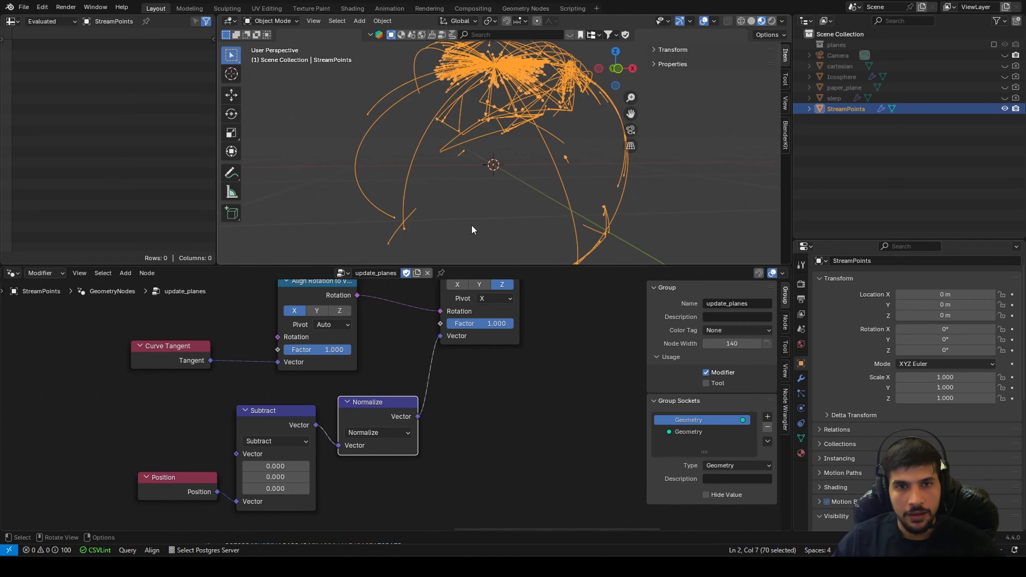
scroll(454, 174, up, 4)
middle_drag(453, 174, 481, 189)
scroll(476, 174, up, 2)
scroll(521, 173, up, 4)
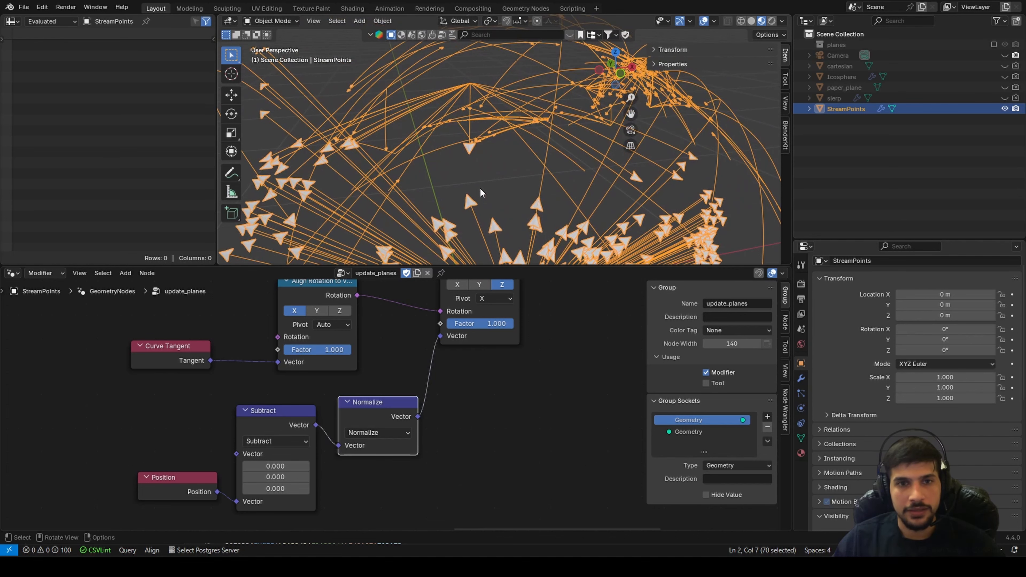
scroll(481, 187, down, 3)
scroll(377, 470, down, 4)
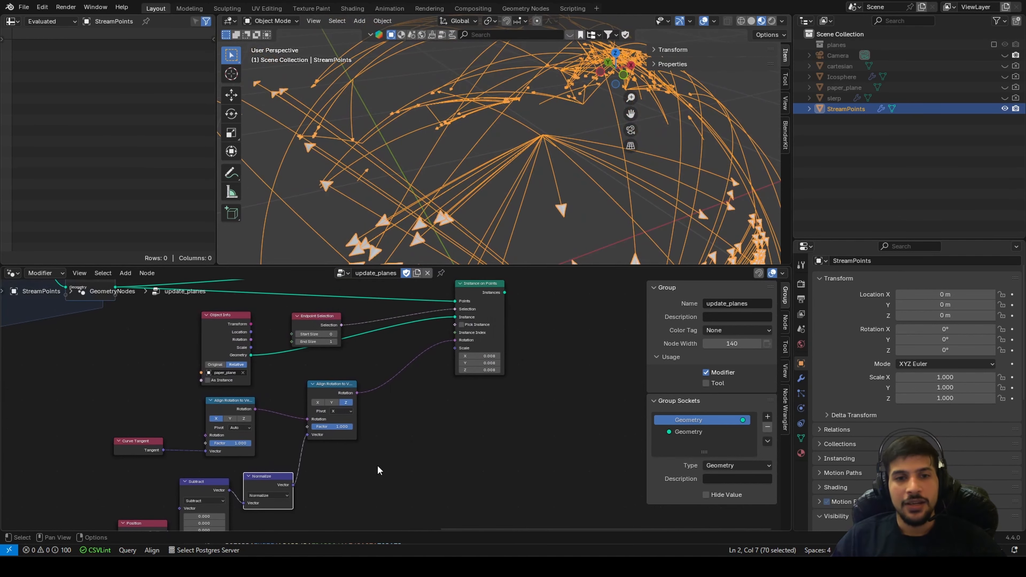
Compact the rotation node chain by moving both Align Rotation nodes, Normalize, Subtract, Position and Curve Tangent closer to Instance on Points
scroll(378, 470, down, 2)
drag(345, 402, 389, 378)
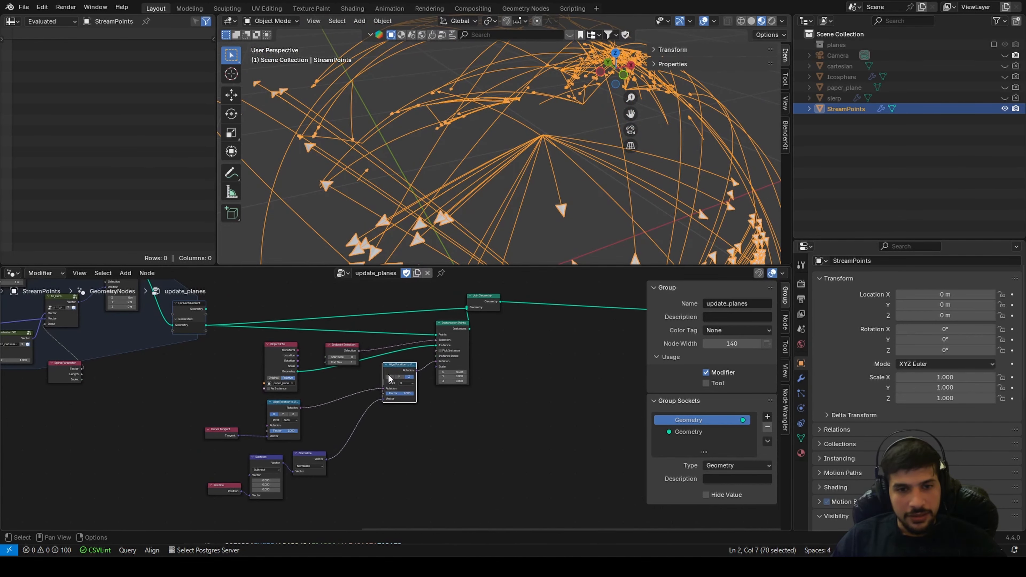
drag(290, 409, 323, 394)
drag(404, 373, 405, 378)
drag(311, 460, 343, 443)
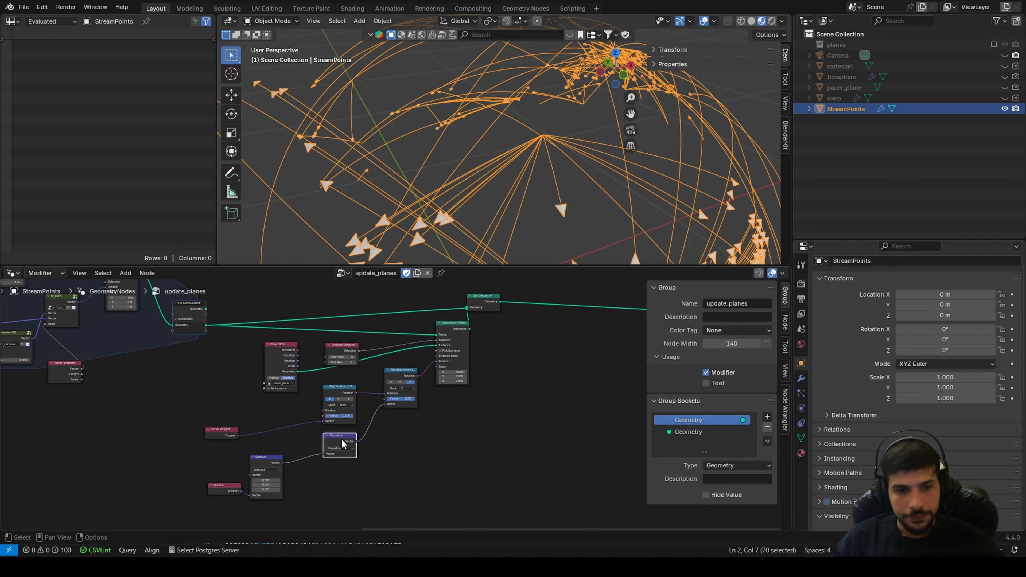
drag(258, 470, 286, 463)
drag(218, 494, 242, 491)
drag(225, 433, 308, 420)
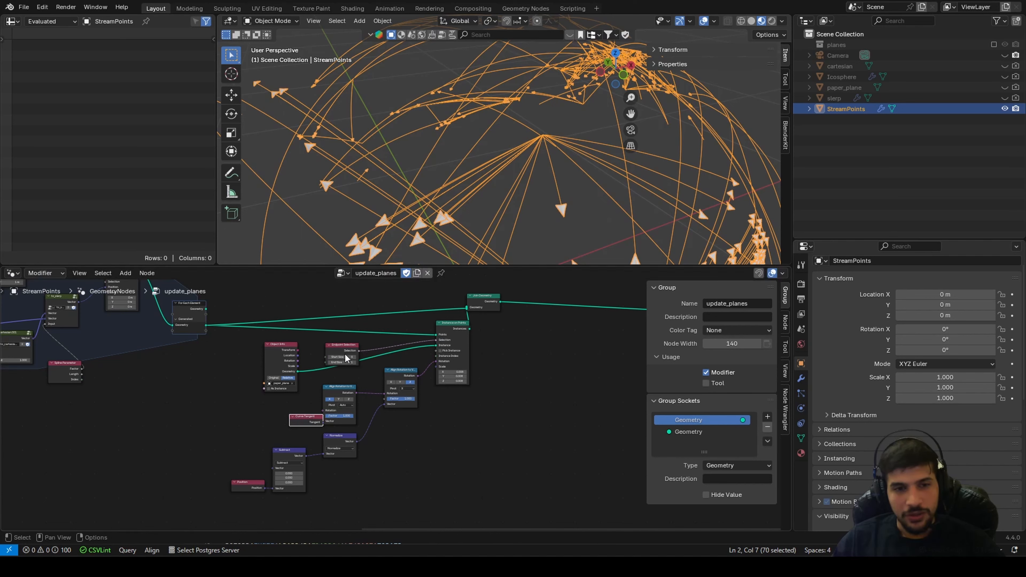
Collapse the Endpoint Selection node beside Instance on Points, and move Join Geometry and the Group Output farther right to make room
click(328, 345)
drag(338, 348, 400, 341)
middle_drag(482, 348, 392, 376)
drag(397, 327, 489, 327)
scroll(489, 327, down, 1)
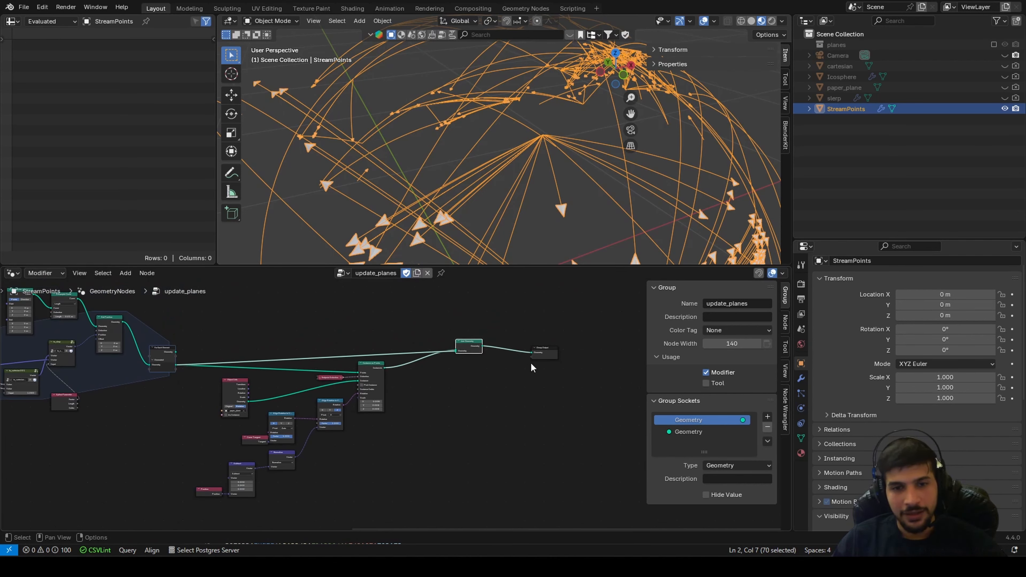
drag(425, 314, 559, 393)
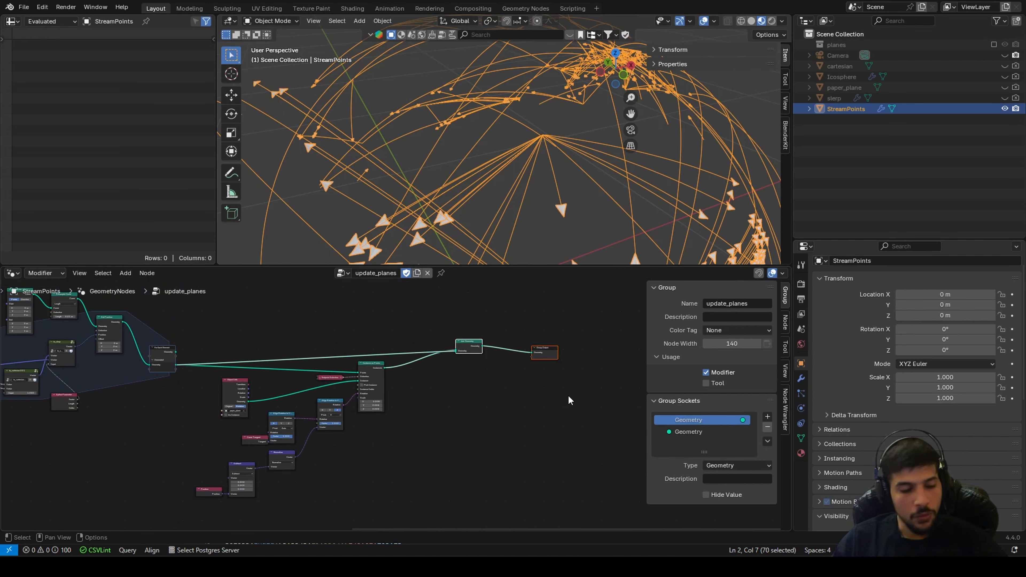
key(g)
click(644, 392)
Add a Random Value node below the Instance on Points node
scroll(358, 390, up, 2)
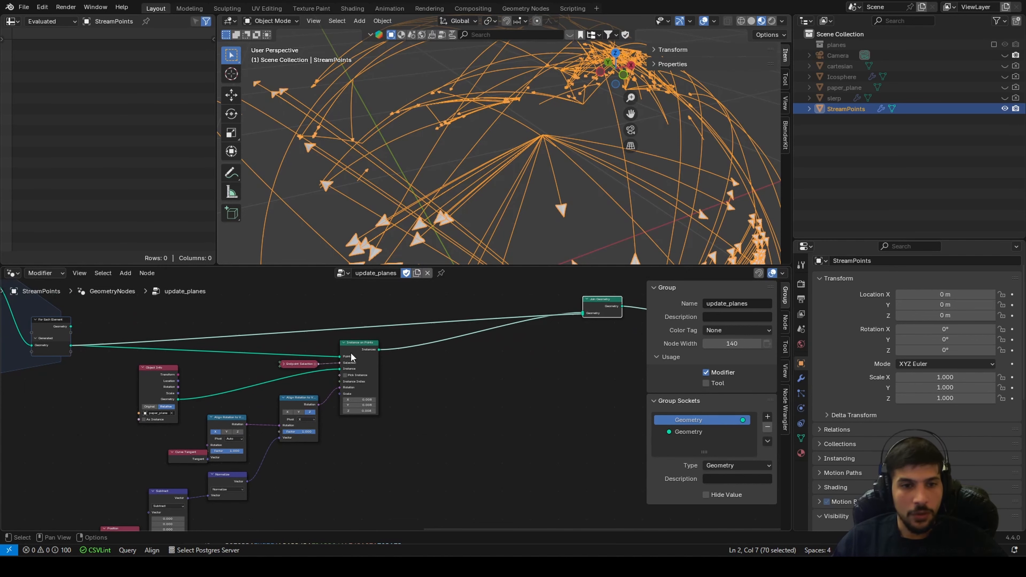
middle_drag(352, 357, 410, 370)
scroll(401, 451, up, 1)
middle_drag(401, 450, 447, 441)
key(shift+a)
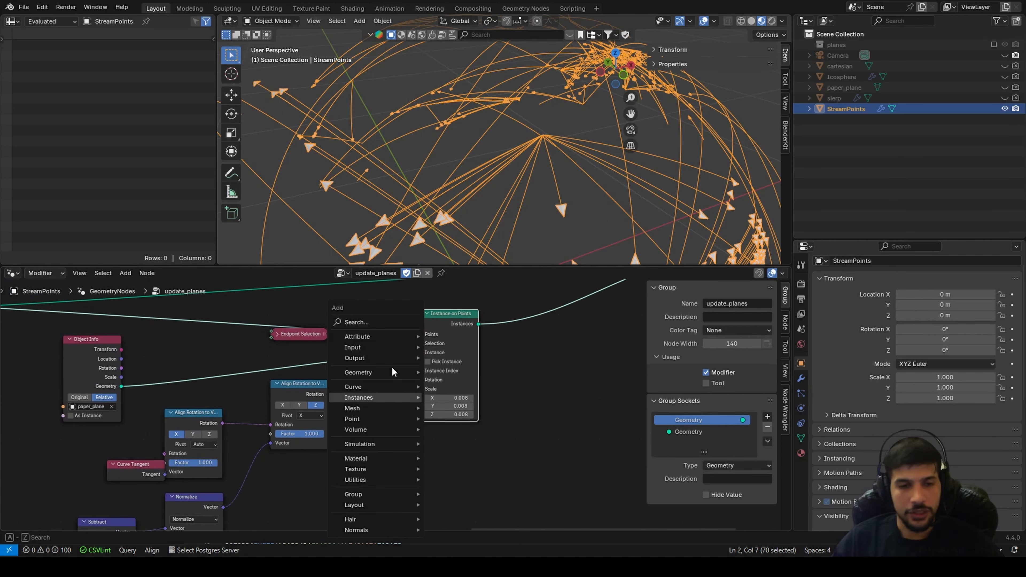
click(375, 322)
text(ra)
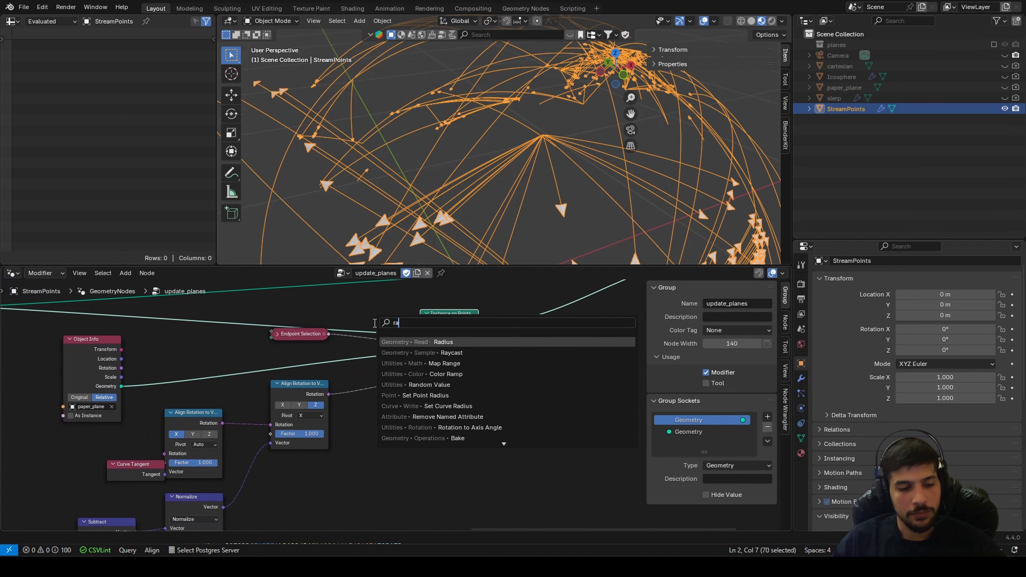
text(nd)
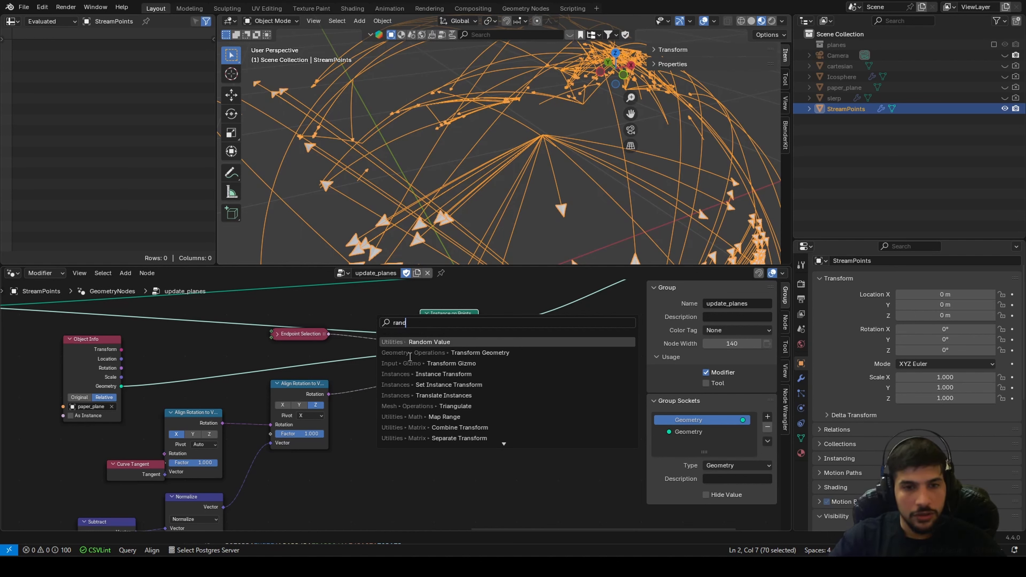
click(410, 353)
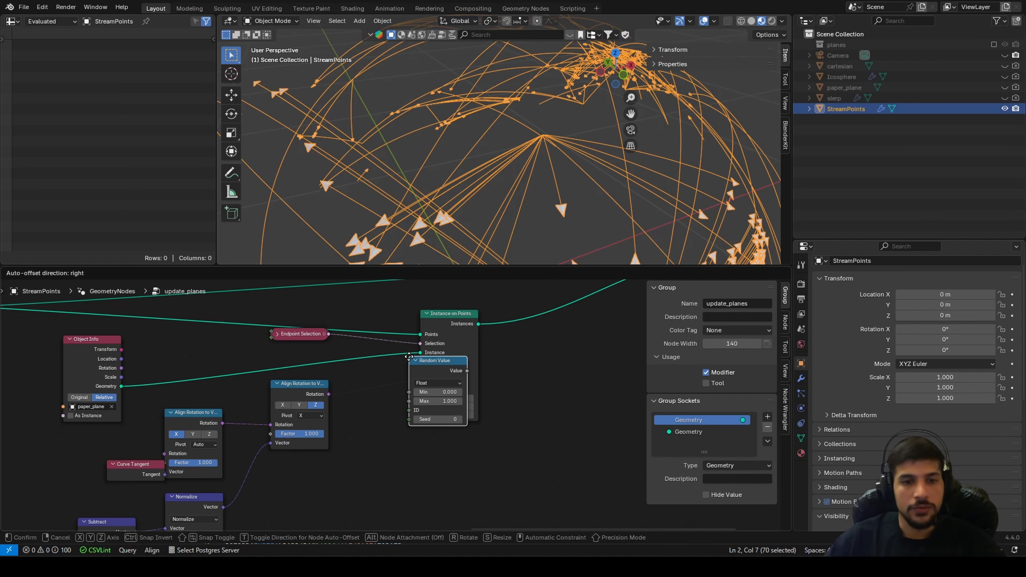
click(358, 457)
Set the Random Value node's Max to 0.008, matching the instance scale, and its Min to 0.005
scroll(470, 471, up, 3)
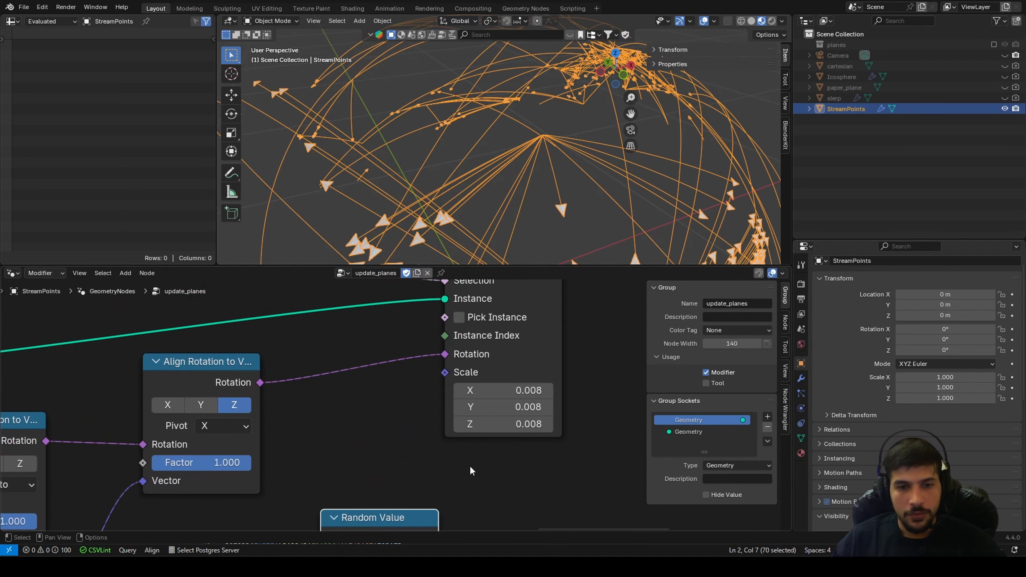
click(510, 425)
key(Return)
shift+scroll(444, 469, down, 5)
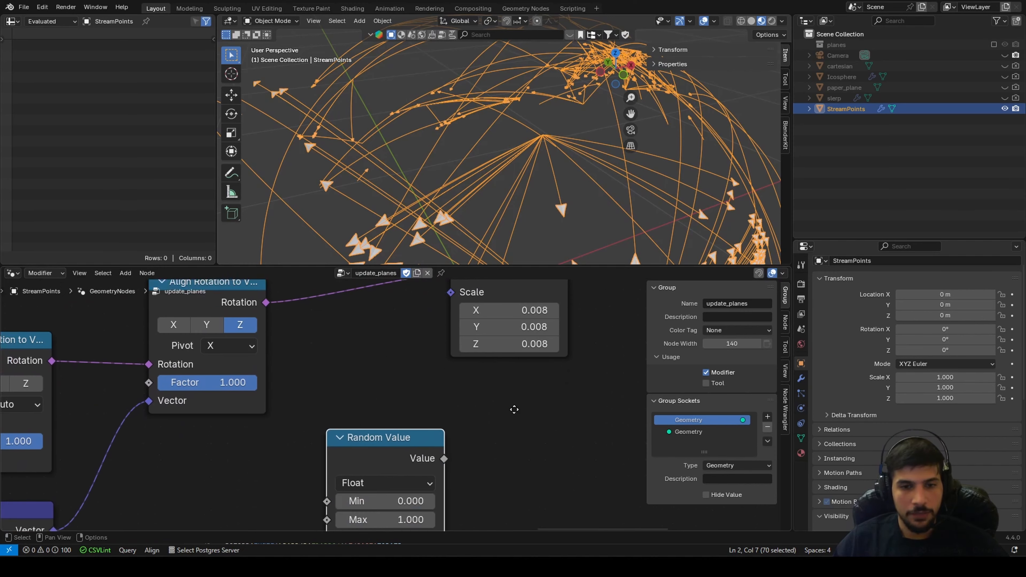
click(389, 483)
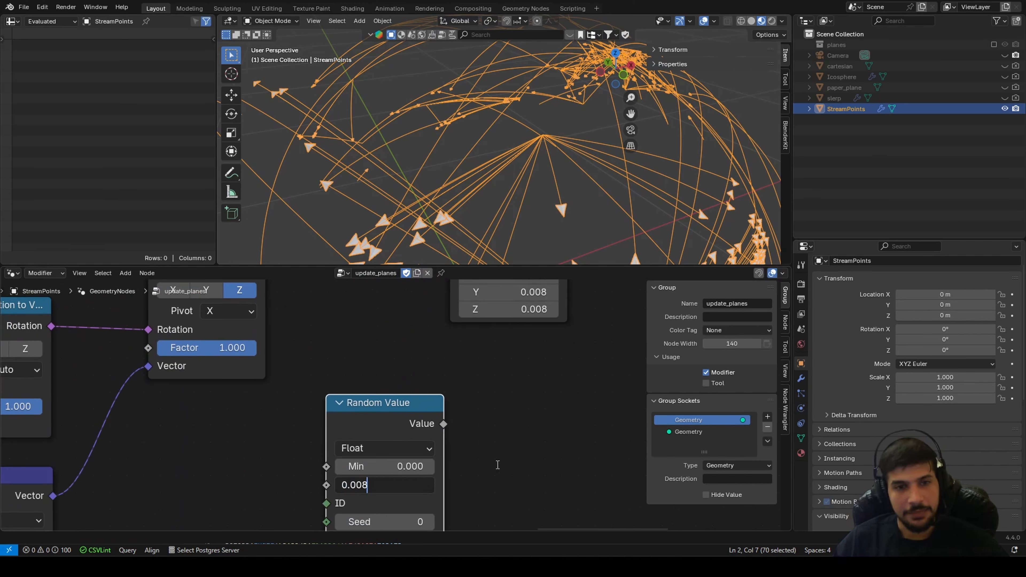
key(Return)
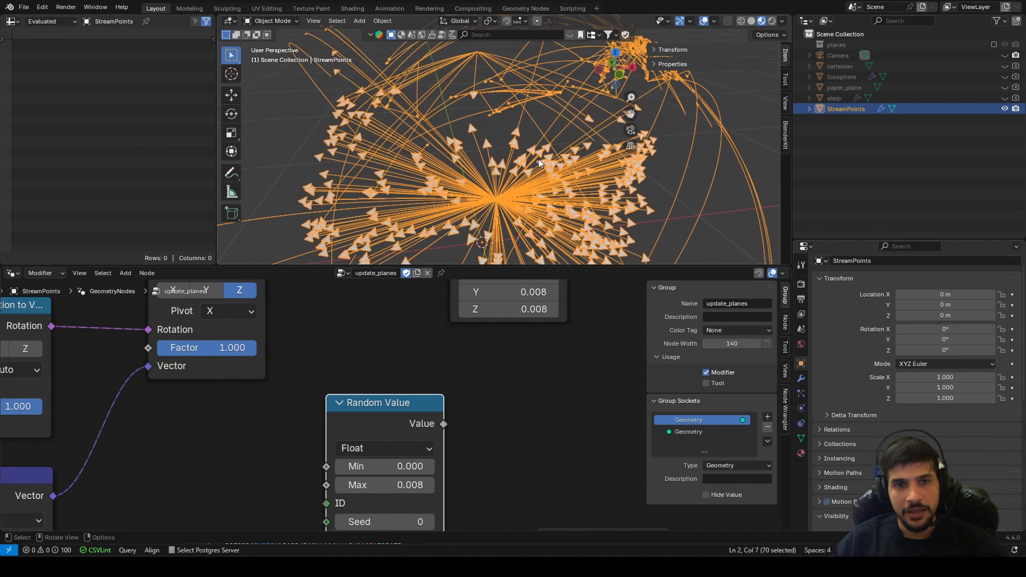
middle_drag(461, 433, 458, 384)
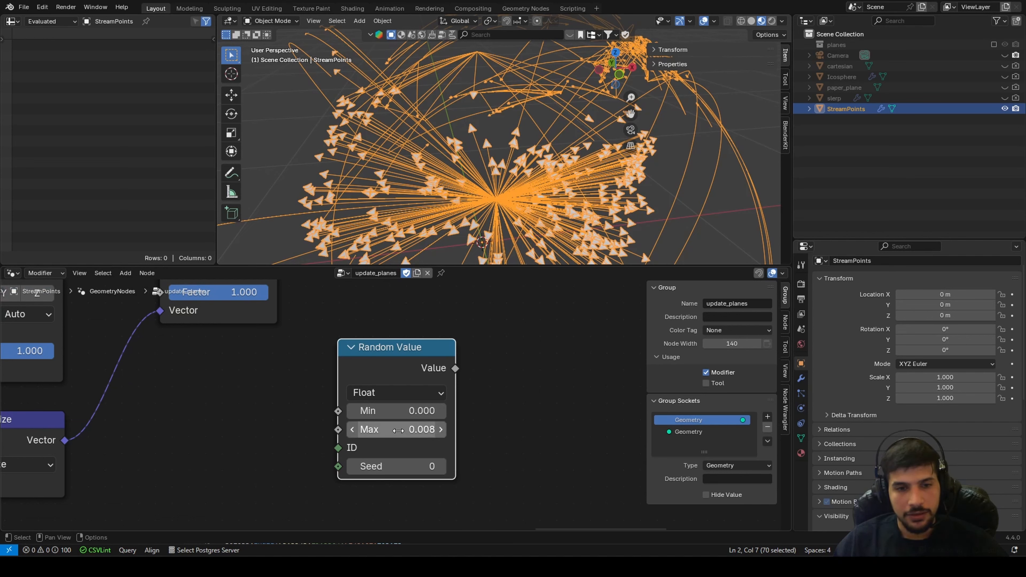
click(395, 411)
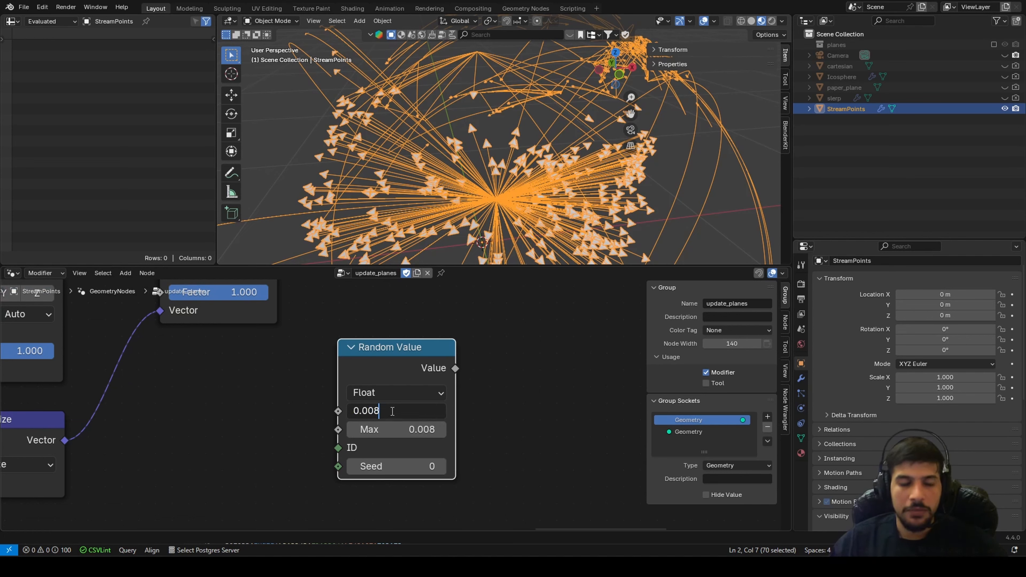
key(Return)
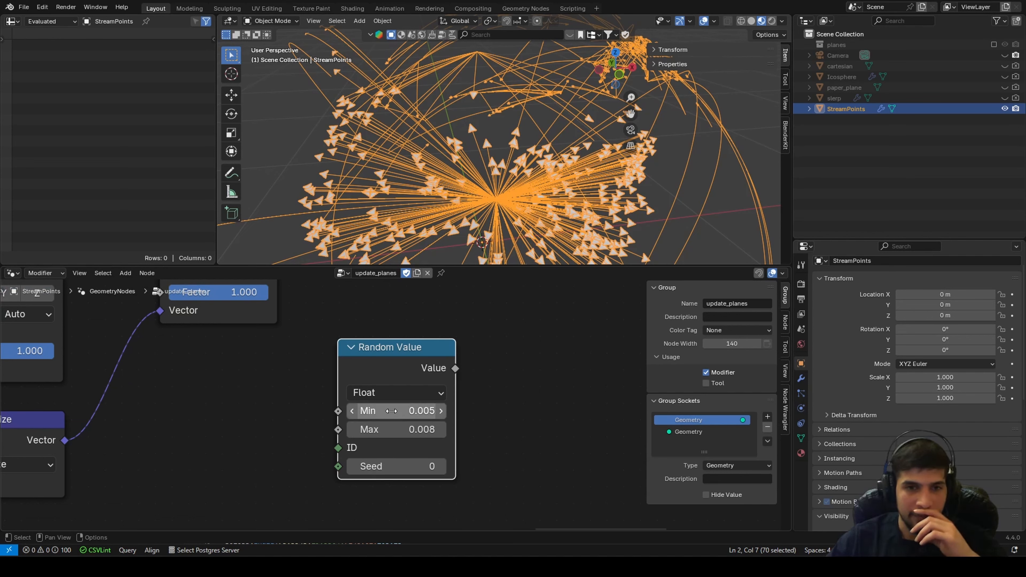
Feed the Random Value output into the Scale of Instance on Points and inspect the size variation of the planes up close
scroll(394, 410, down, 4)
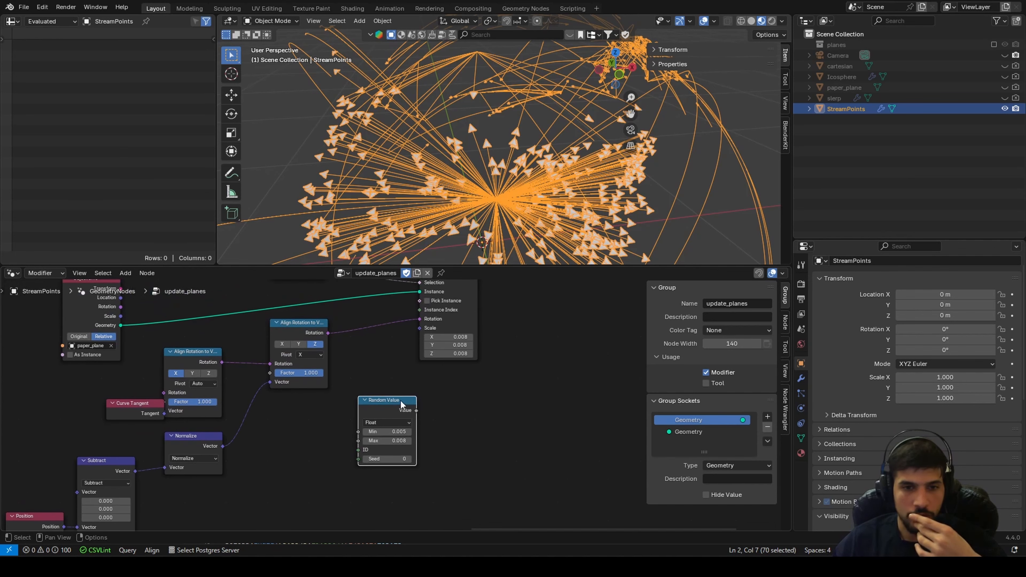
drag(415, 410, 420, 328)
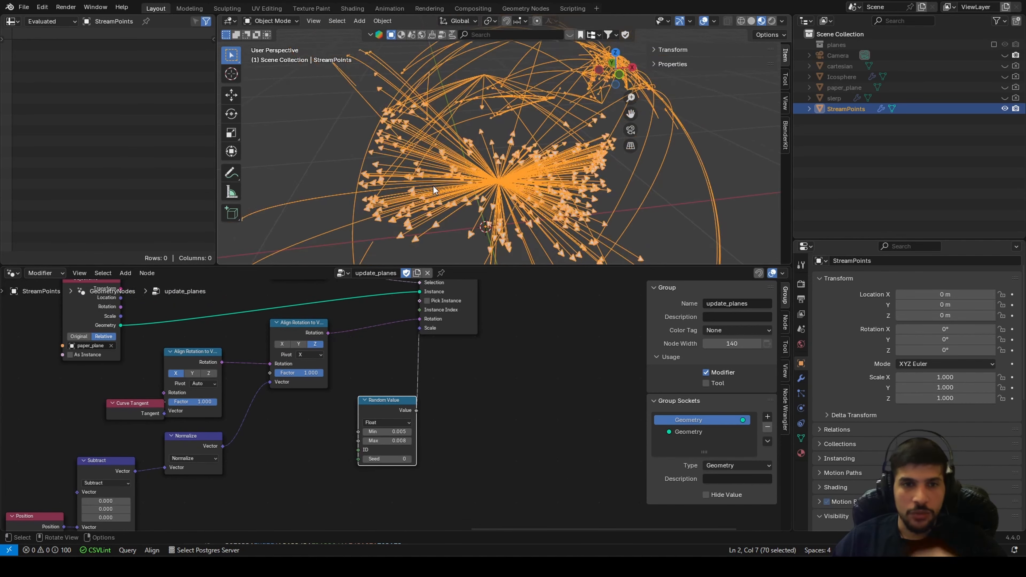
scroll(433, 186, up, 3)
middle_drag(443, 184, 494, 171)
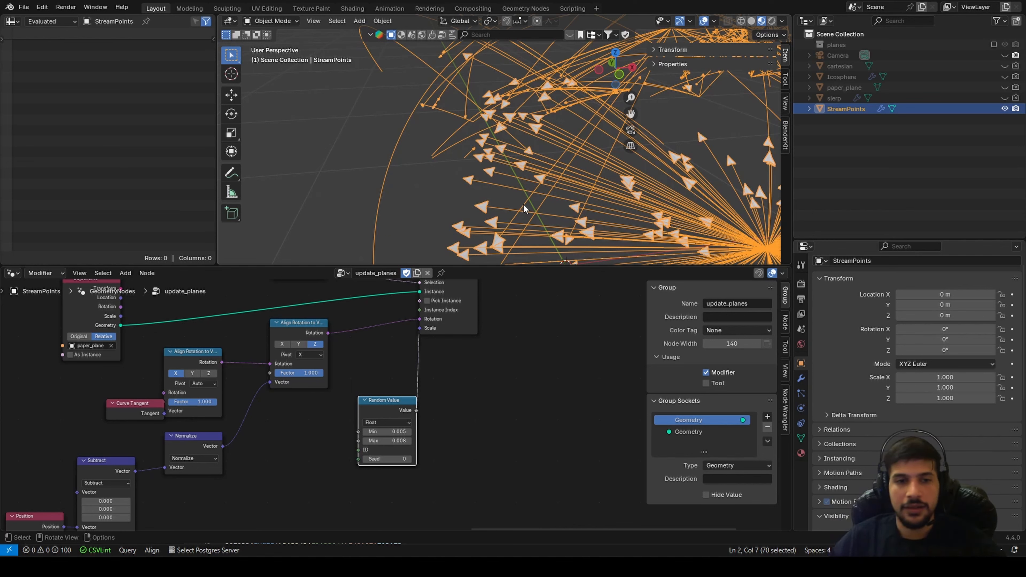
drag(386, 399, 361, 406)
scroll(523, 166, up, 2)
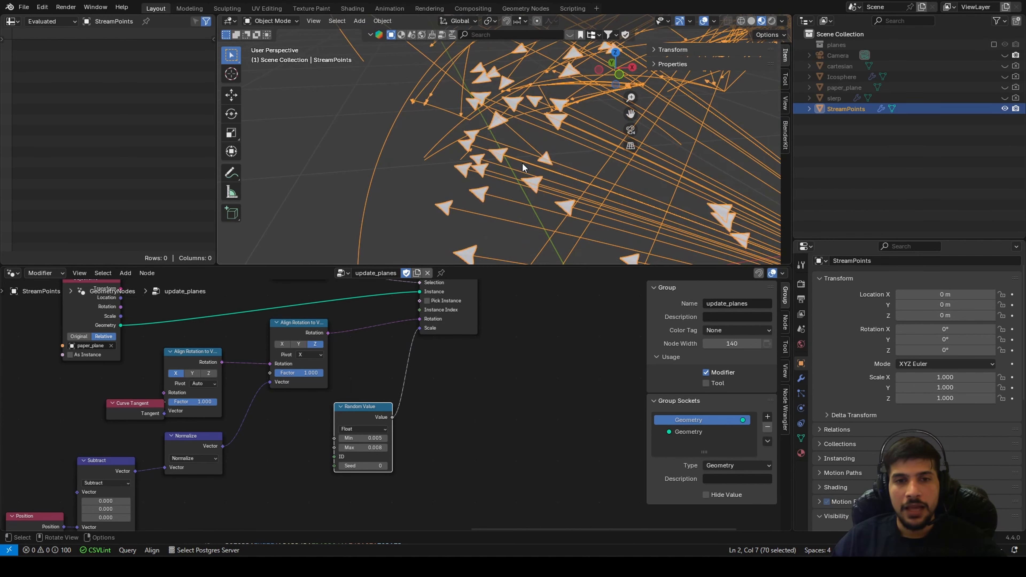
scroll(505, 169, up, 2)
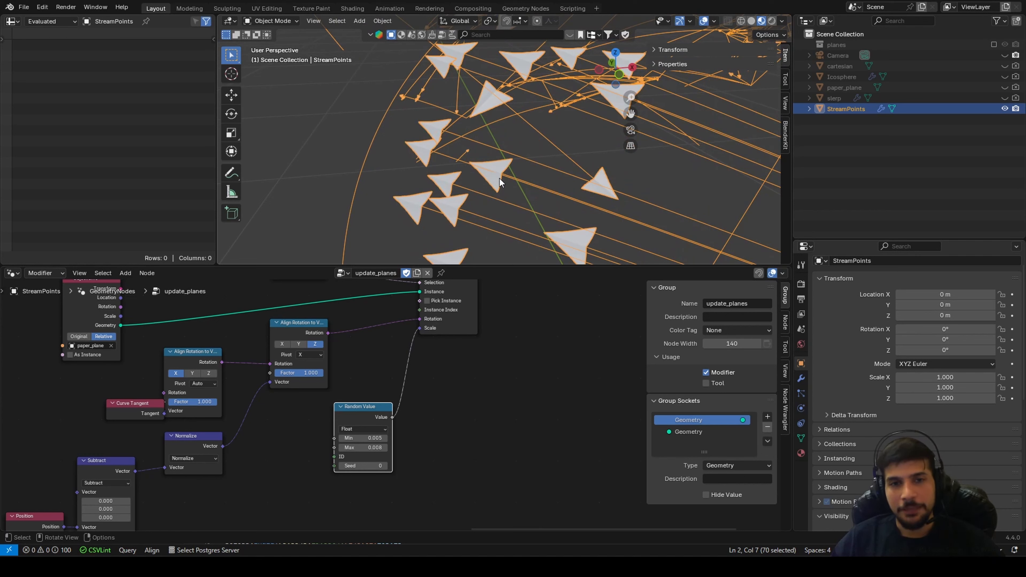
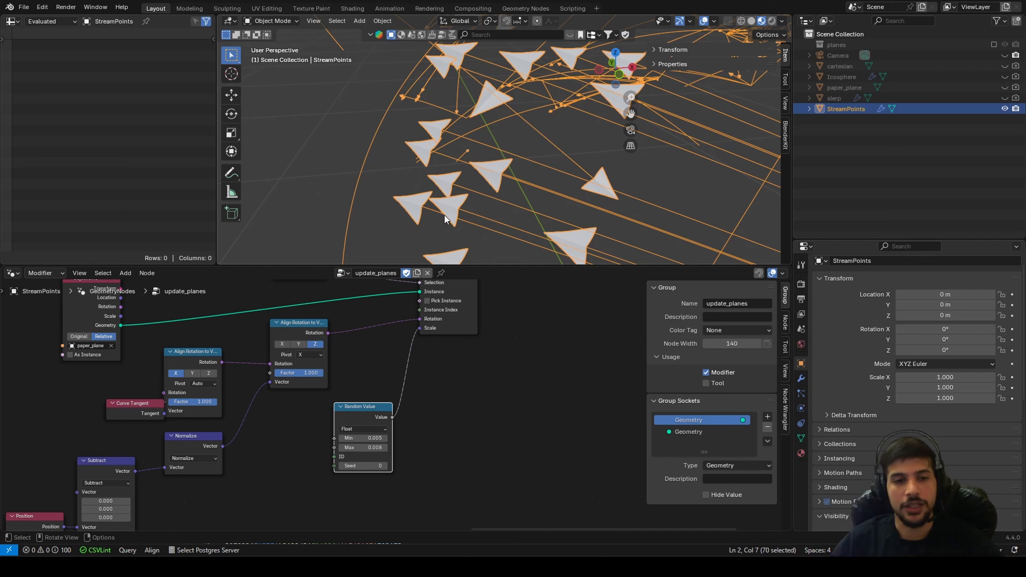
Add a Named Attribute node to the lower left of the Random Value node
scroll(425, 382, down, 1)
middle_drag(272, 427, 328, 369)
key(shift+a)
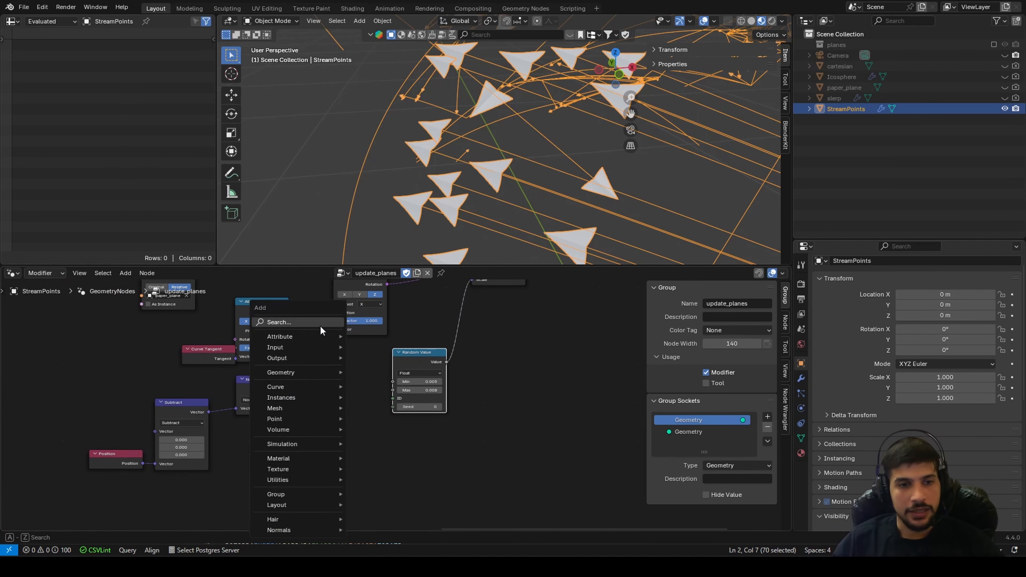
text(attr)
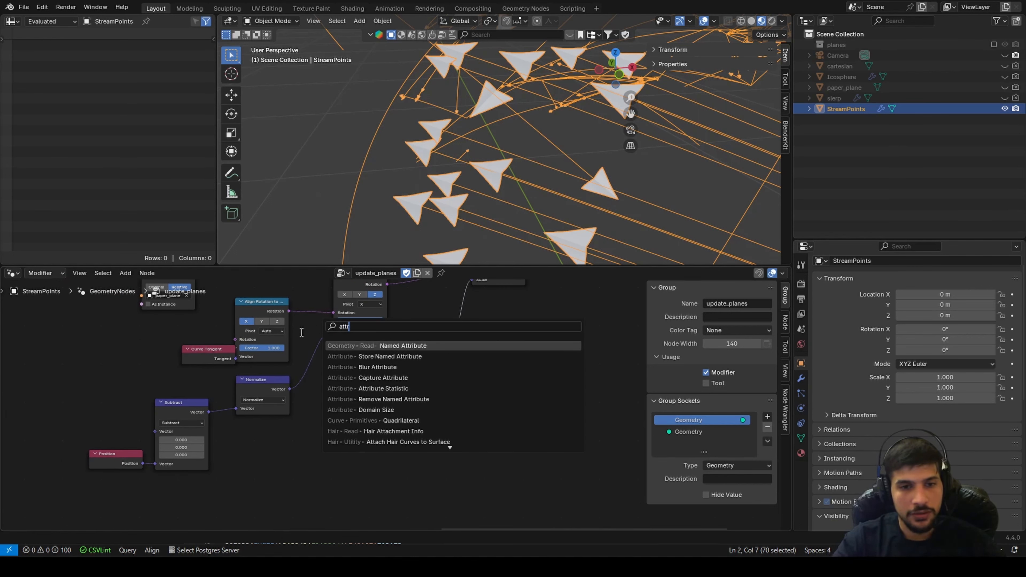
key(Return)
click(305, 420)
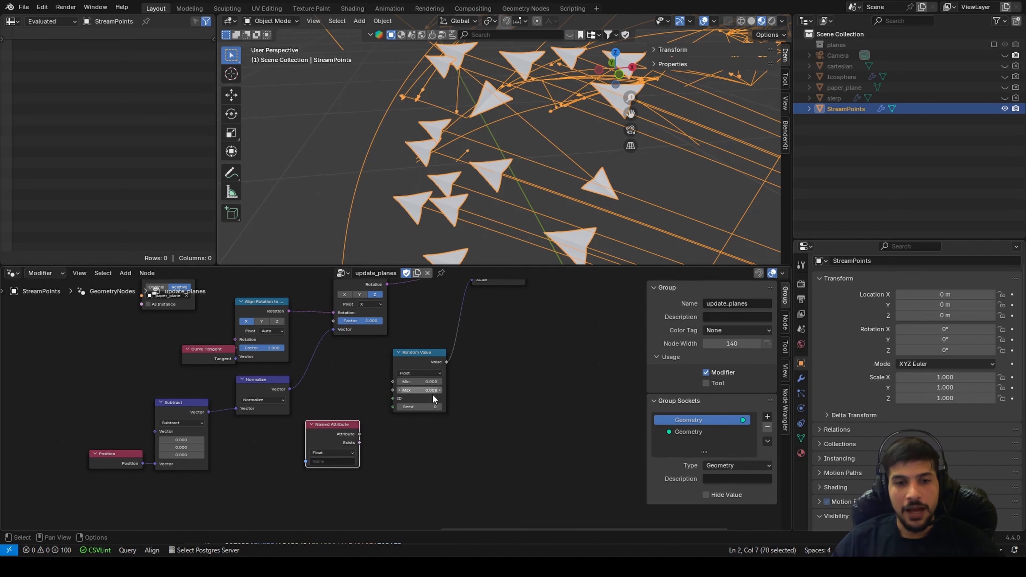
Choose the integer attribute icao_id in the Named Attribute node and link its Attribute output to the Random Value node's ID
scroll(398, 402, up, 2)
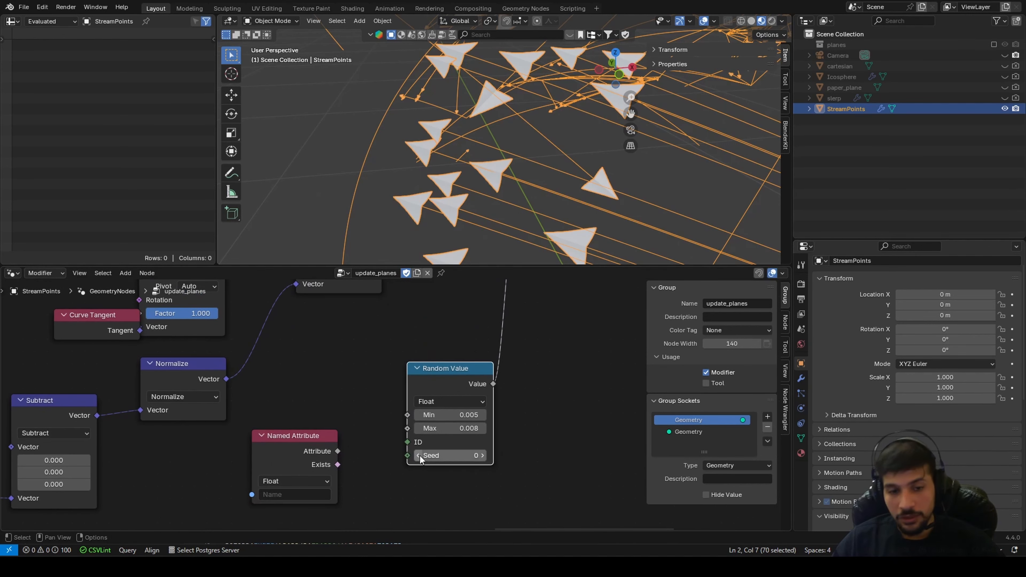
middle_drag(287, 487, 343, 428)
click(343, 434)
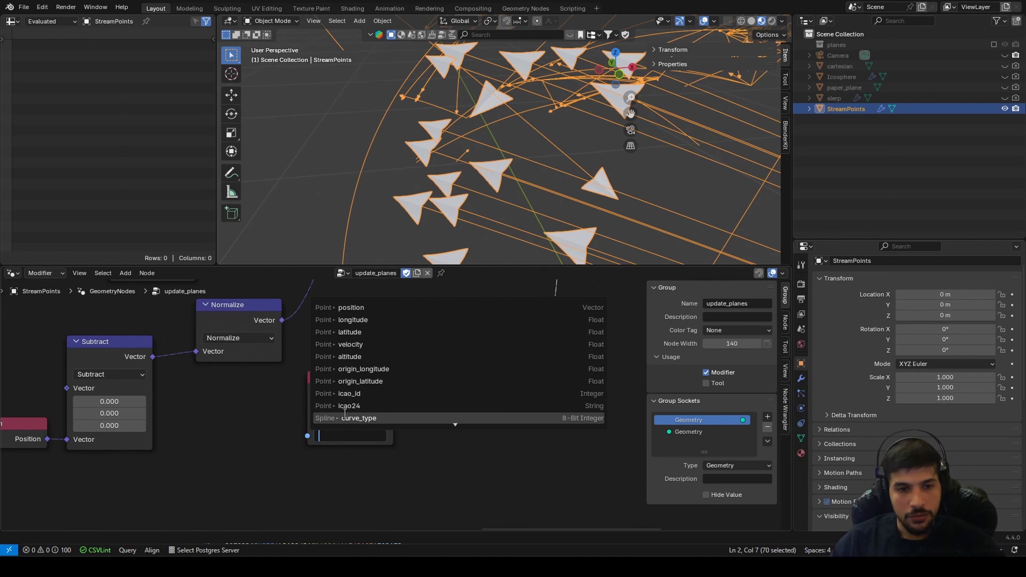
click(364, 394)
drag(363, 397, 333, 396)
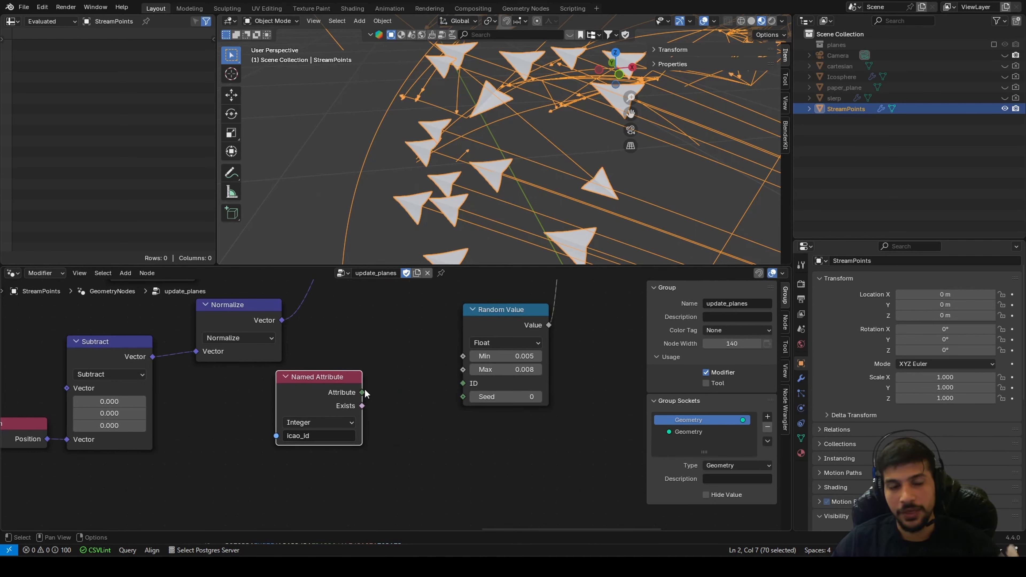
scroll(362, 399, up, 1)
drag(353, 388, 479, 378)
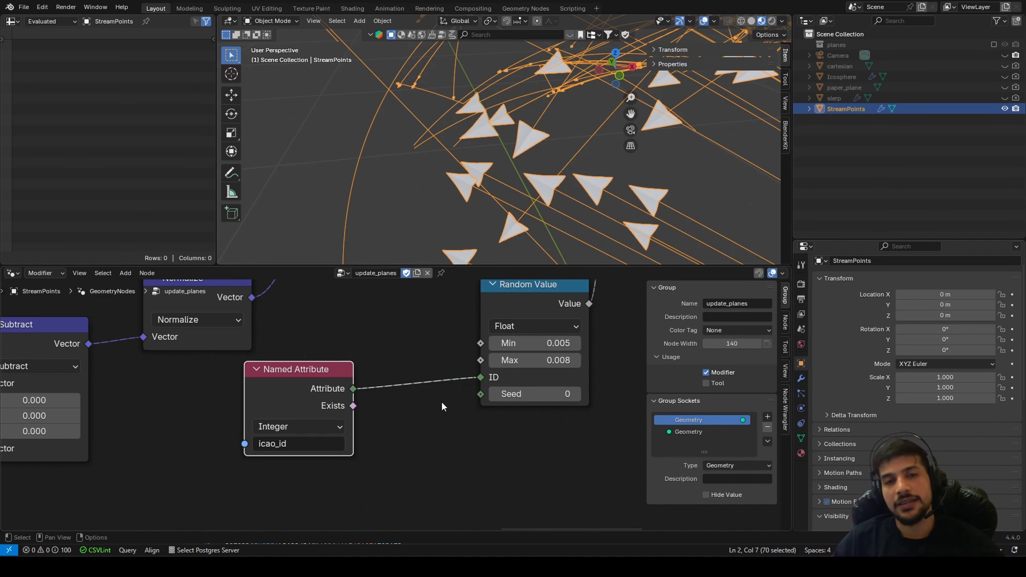
Shift Instance on Points to the right and arrange the Random Value and Named Attribute nodes compactly in front of its Scale input
scroll(441, 401, down, 3)
drag(433, 357, 420, 392)
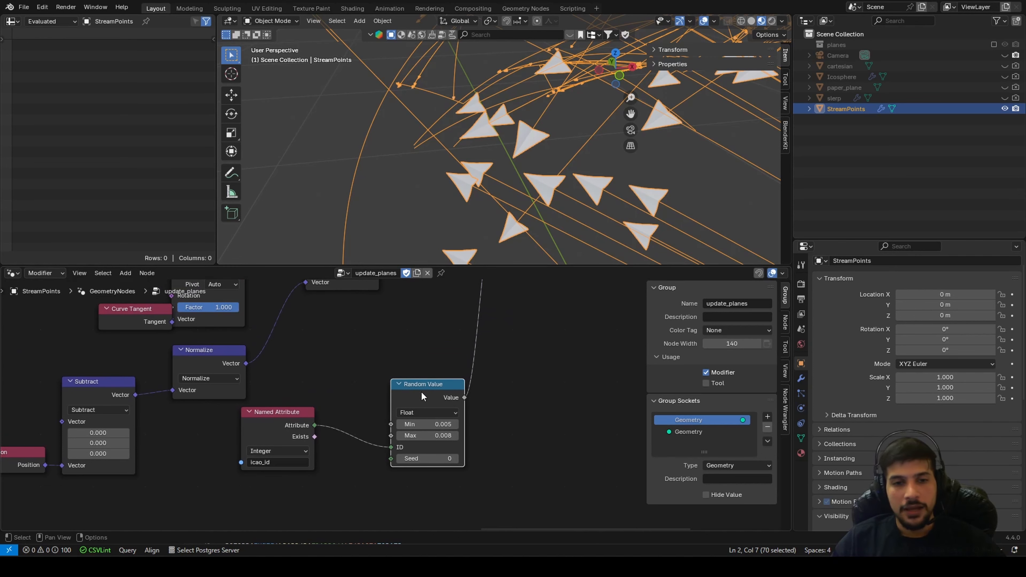
drag(279, 412, 333, 414)
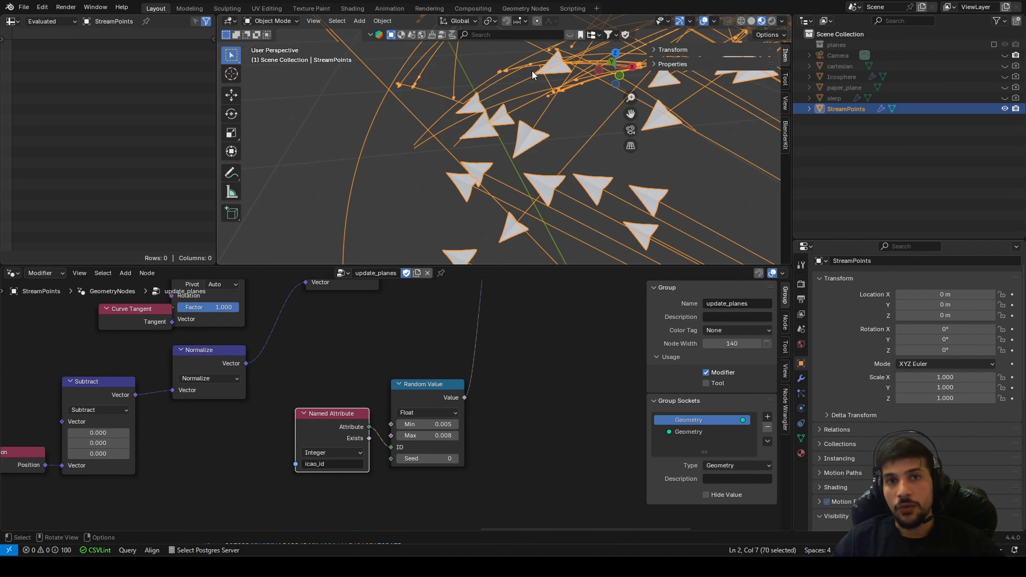
scroll(426, 413, down, 2)
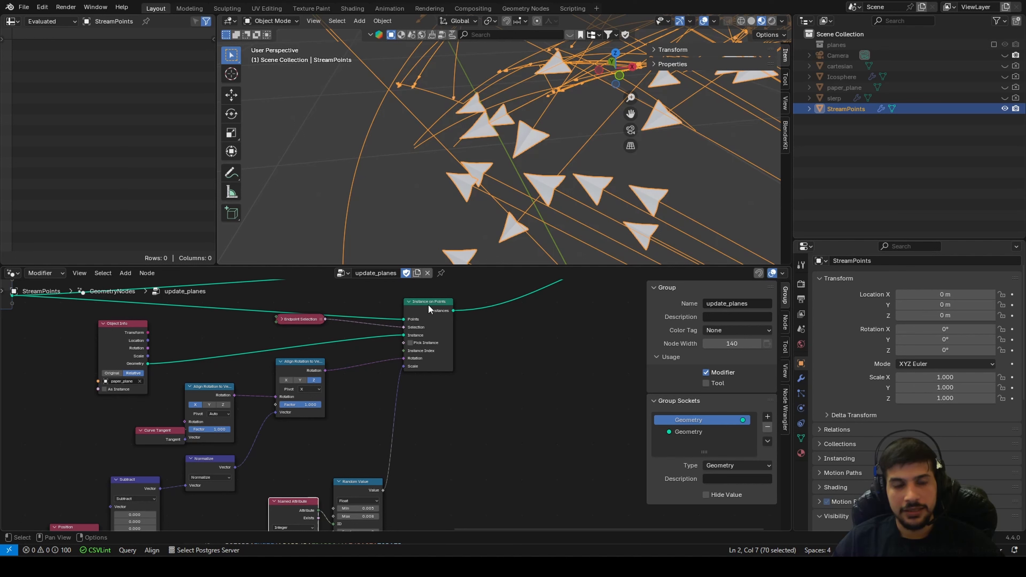
drag(428, 303, 495, 310)
drag(359, 486, 423, 385)
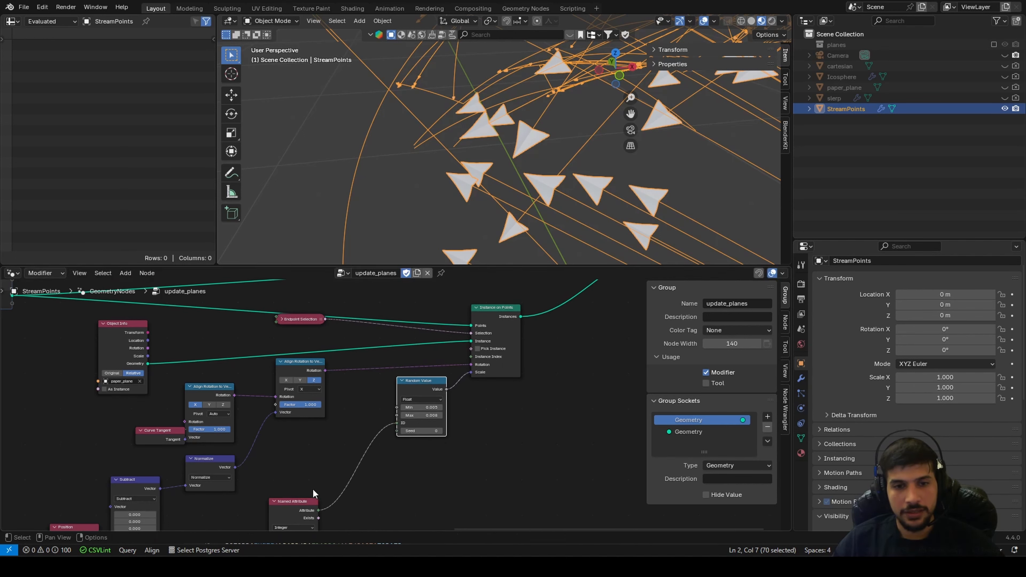
drag(300, 504, 355, 435)
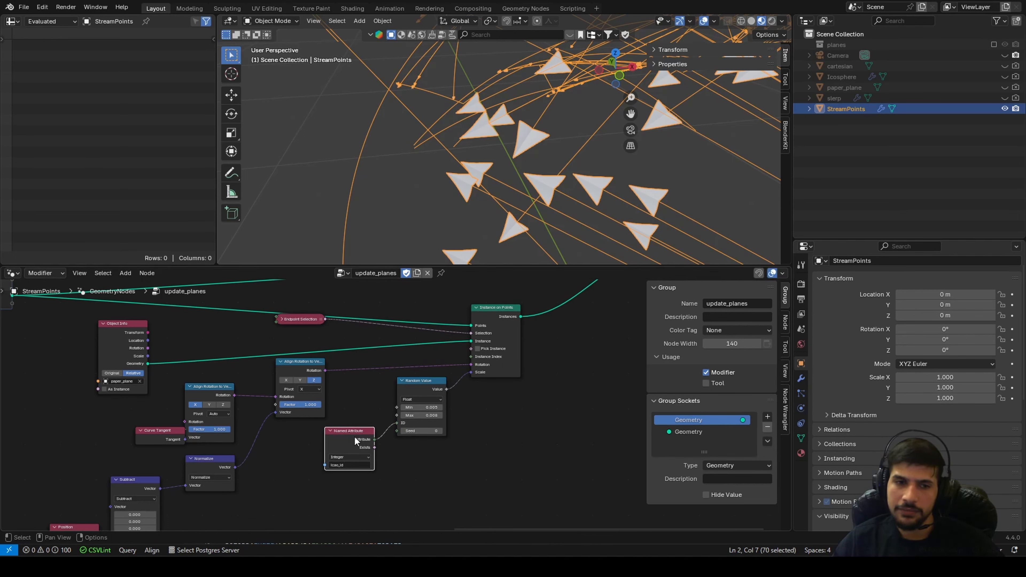
Move the paper_plane Object Info node up and to the left, away from the rotation nodes, and save the file
scroll(396, 408, up, 2)
scroll(240, 414, down, 4)
middle_drag(180, 366, 295, 368)
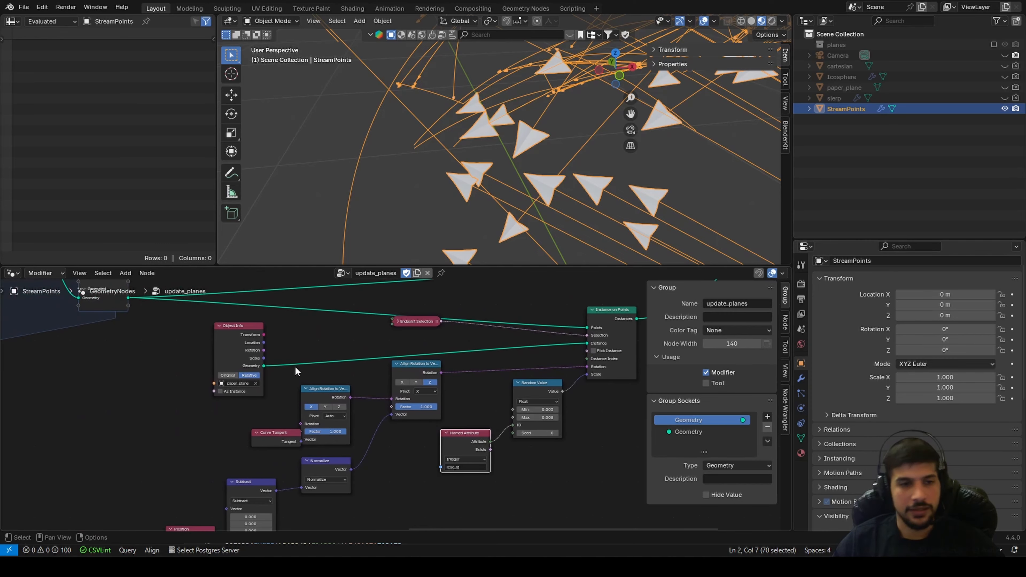
drag(240, 366, 179, 350)
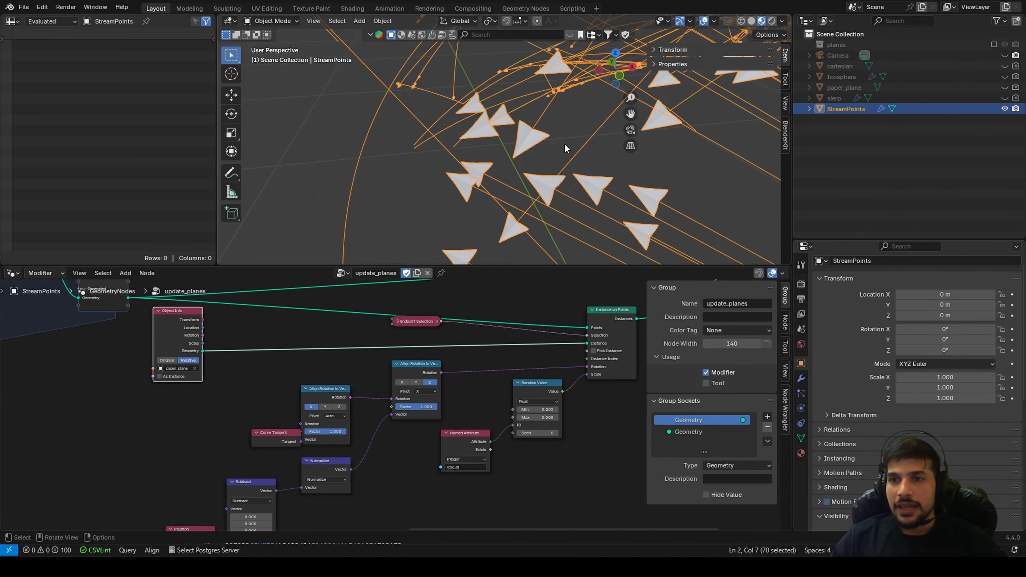
scroll(565, 148, down, 6)
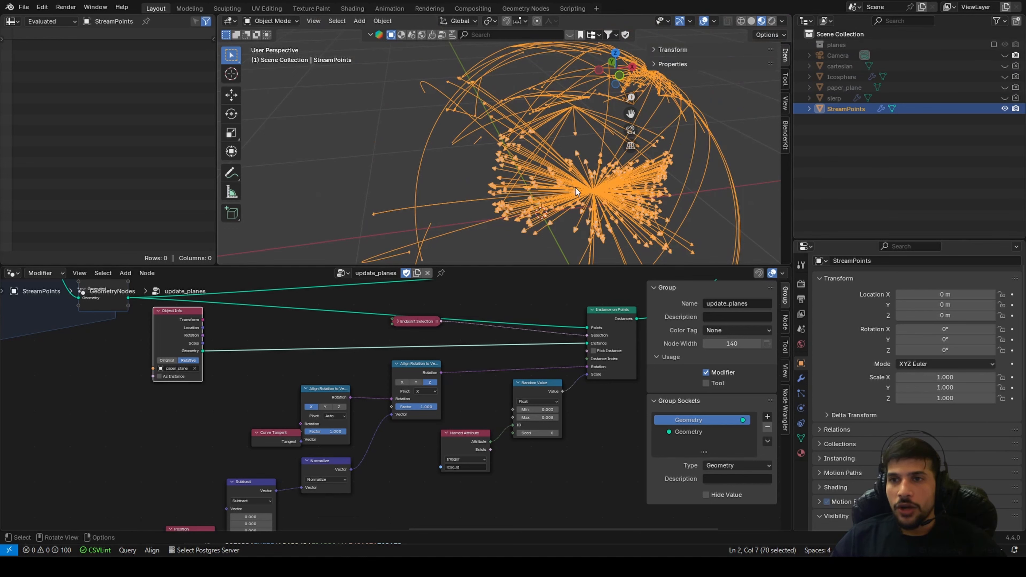
key(ctrl+s)
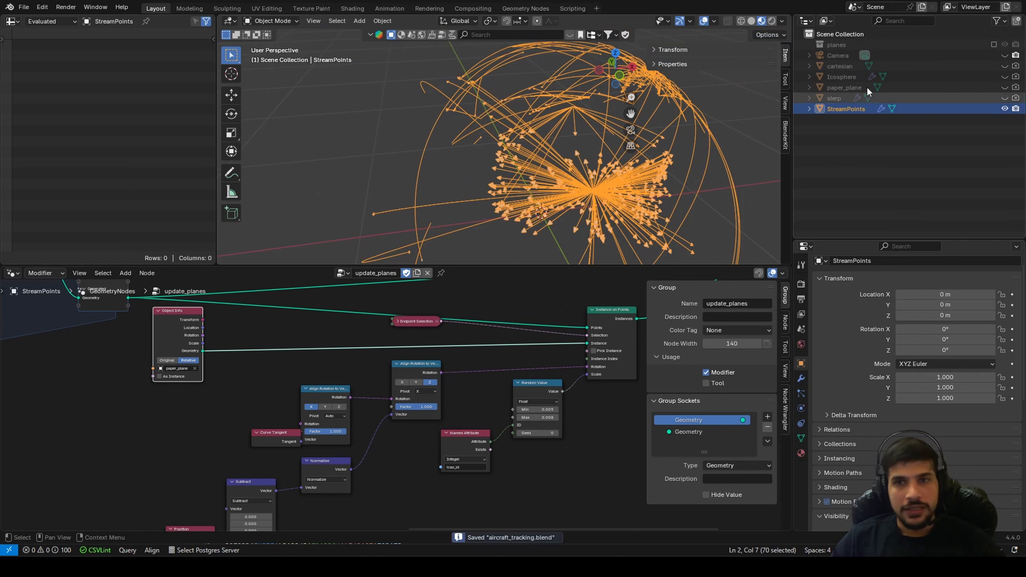
Enable and expand the planes collection to view its aircraft models, and exclude it from the view layer again
click(993, 45)
click(809, 45)
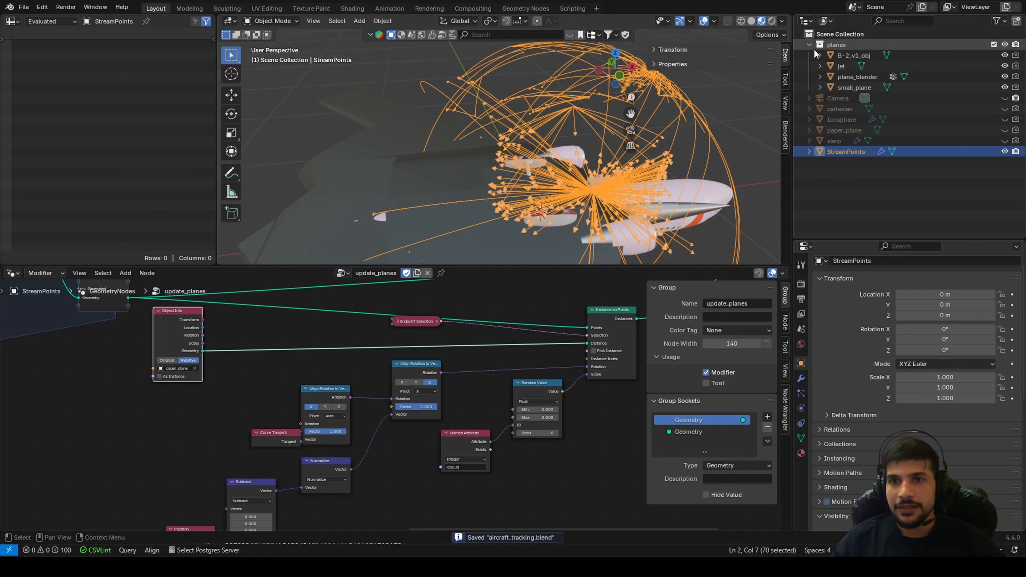
click(992, 45)
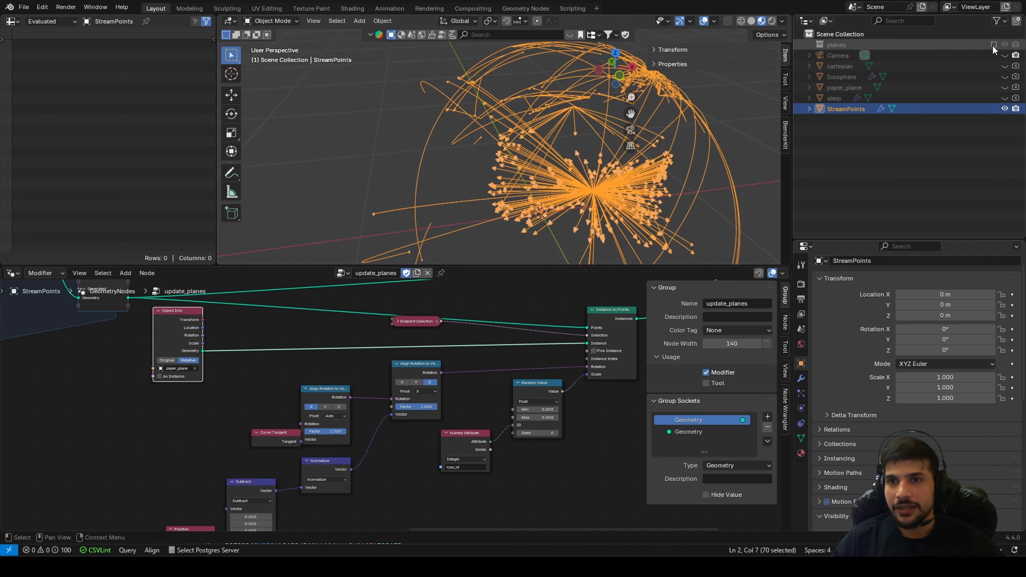
Add the planes collection to the node tree as a Collection Info node and reselect StreamPoints in the viewport
drag(915, 48, 225, 429)
click(844, 173)
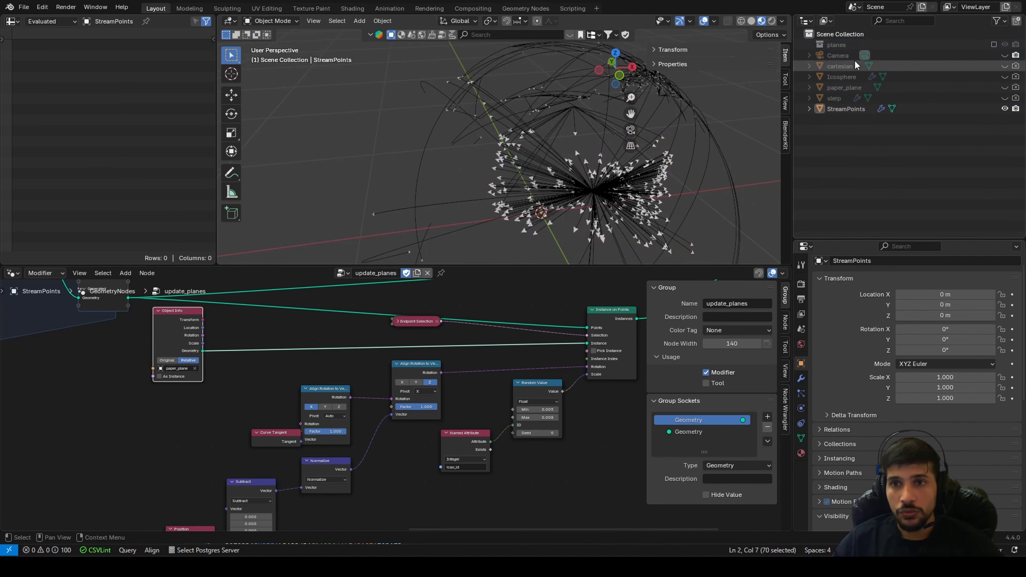
drag(848, 44, 214, 404)
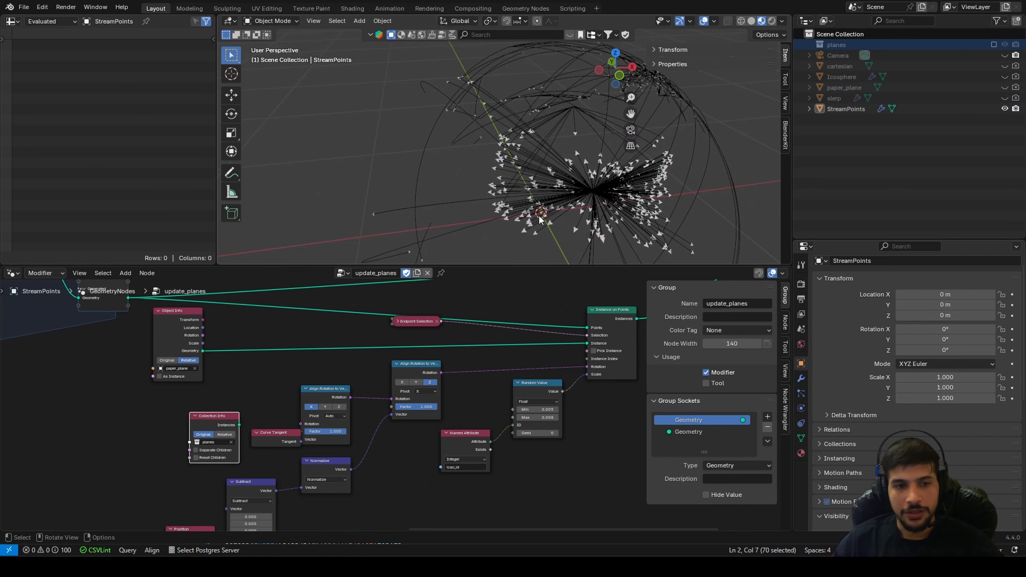
scroll(539, 212, up, 5)
shift+middle_drag(538, 209, 488, 175)
click(488, 174)
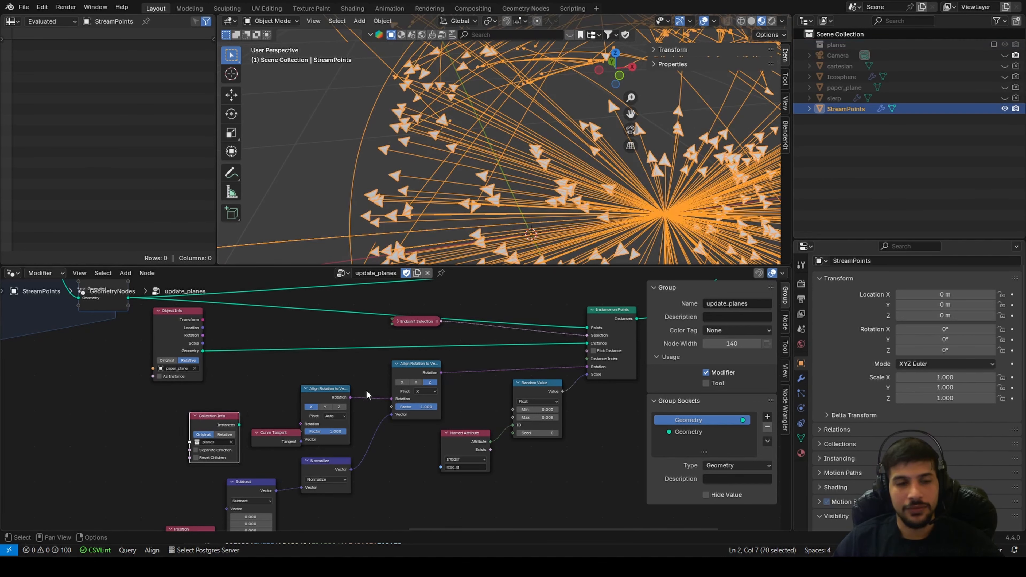
Make room around the Collection Info and Curve Tangent nodes by moving them apart, and enlarge the node editor upward
middle_drag(320, 384, 309, 350)
scroll(309, 349, up, 2)
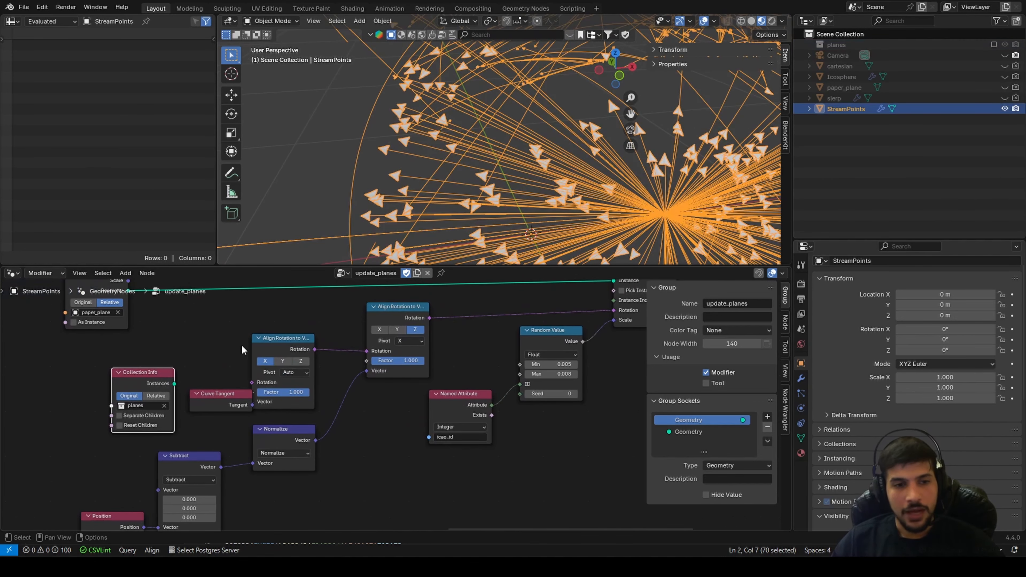
drag(223, 404, 213, 398)
scroll(372, 155, up, 5)
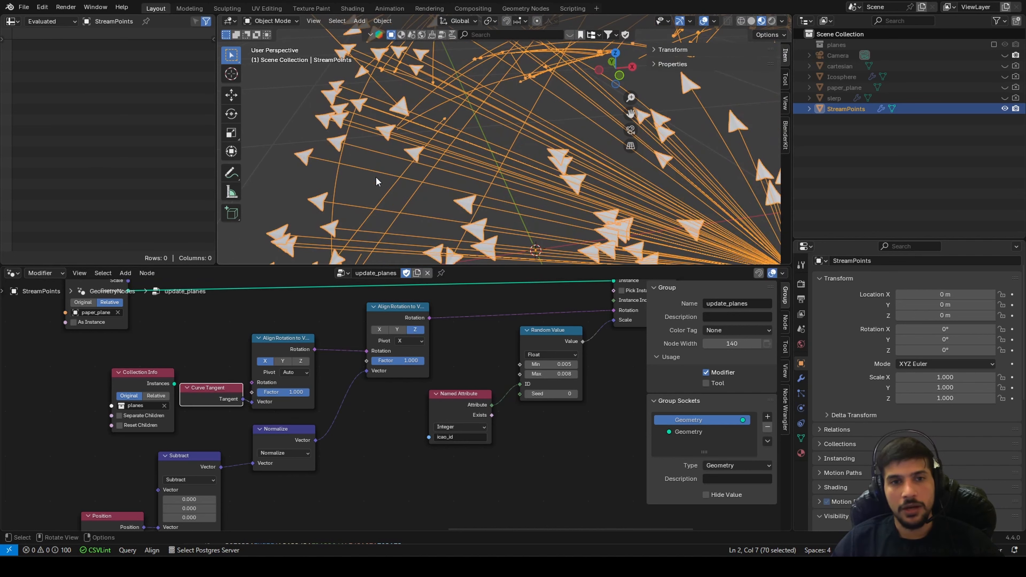
middle_drag(378, 180, 422, 168)
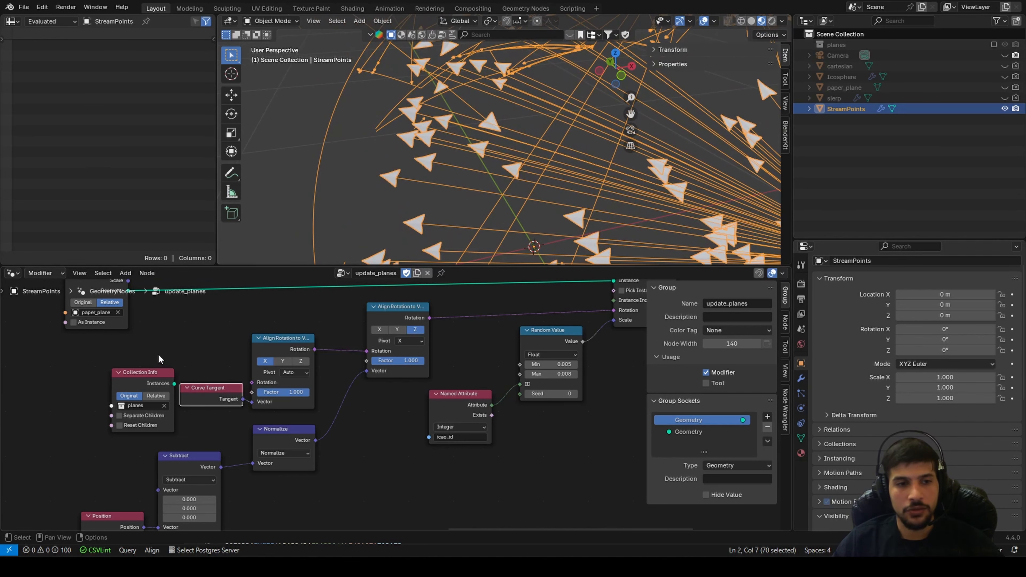
drag(143, 373, 111, 372)
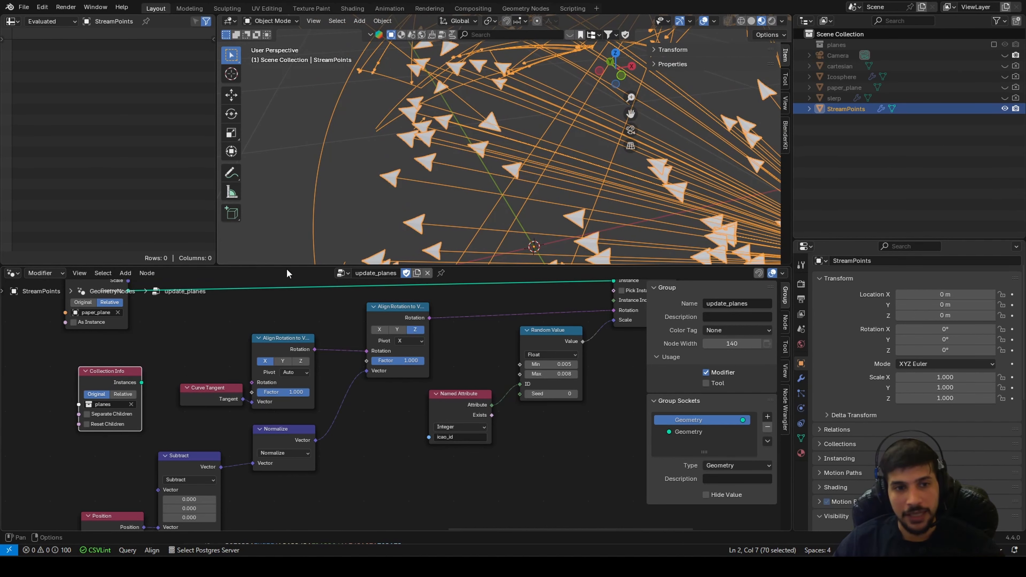
drag(279, 266, 280, 213)
scroll(295, 360, down, 1)
middle_drag(295, 360, 233, 378)
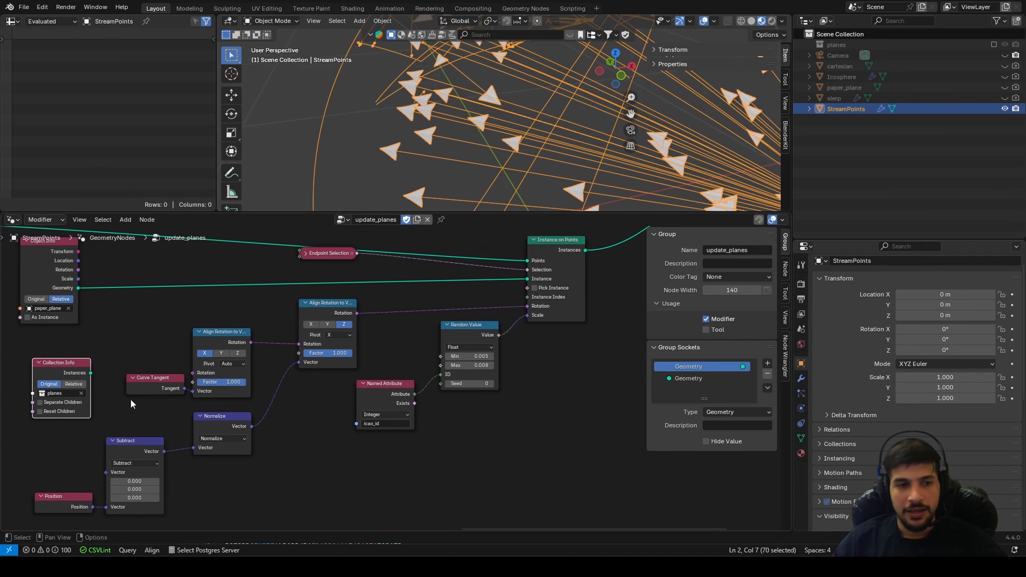
mouse_move(69, 368)
mouse_down()
mouse_move(47, 366)
mouse_move(82, 385)
mouse_move(68, 383)
mouse_up()
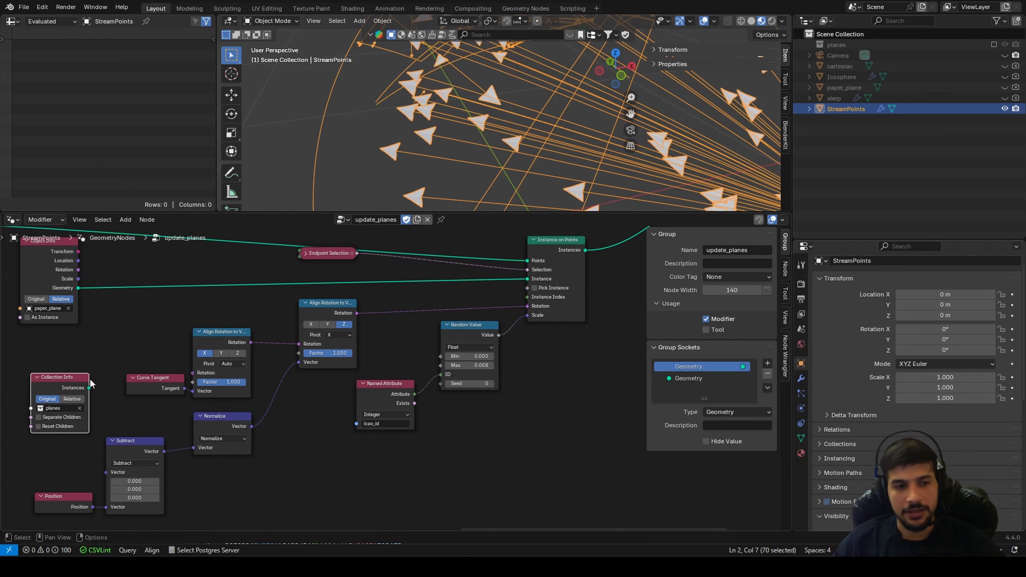
Enable Separate Children in the Collection Info node
middle_drag(74, 372, 115, 359)
scroll(116, 358, up, 5)
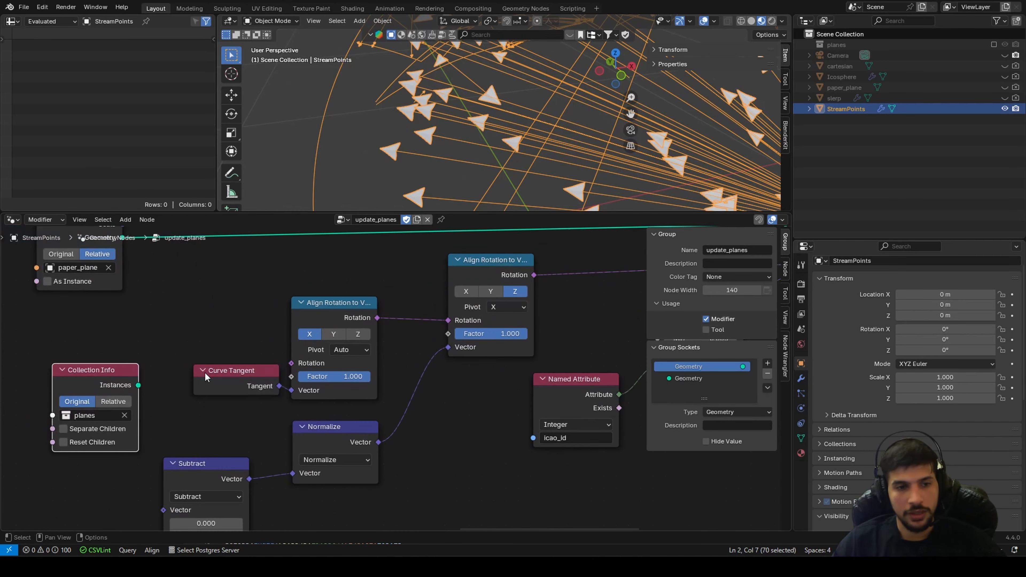
middle_drag(90, 424, 176, 418)
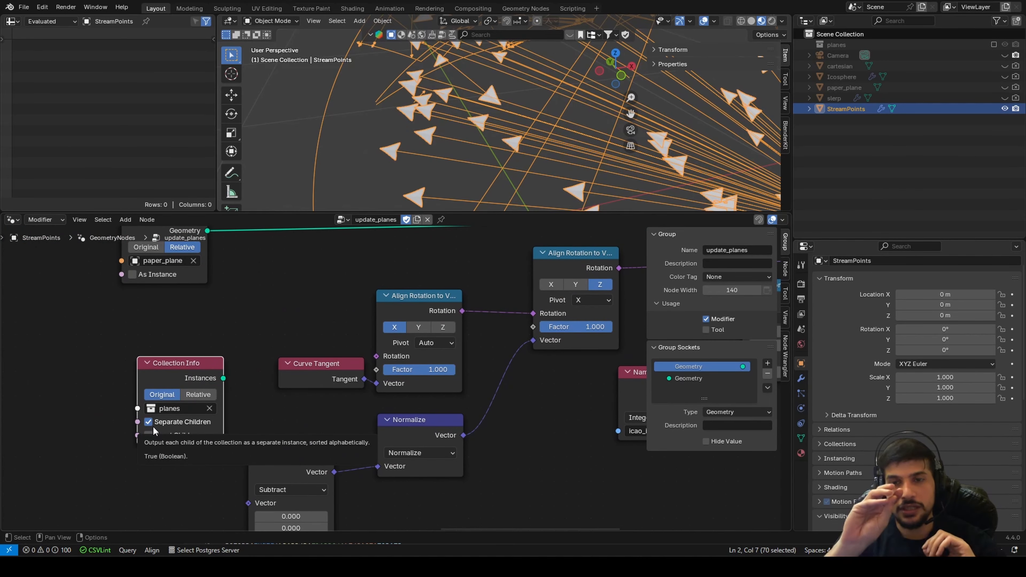
Enable the planes collection, toggle the visibility of B-2_v1_obj to view the separate models, and exclude the collection again
click(994, 45)
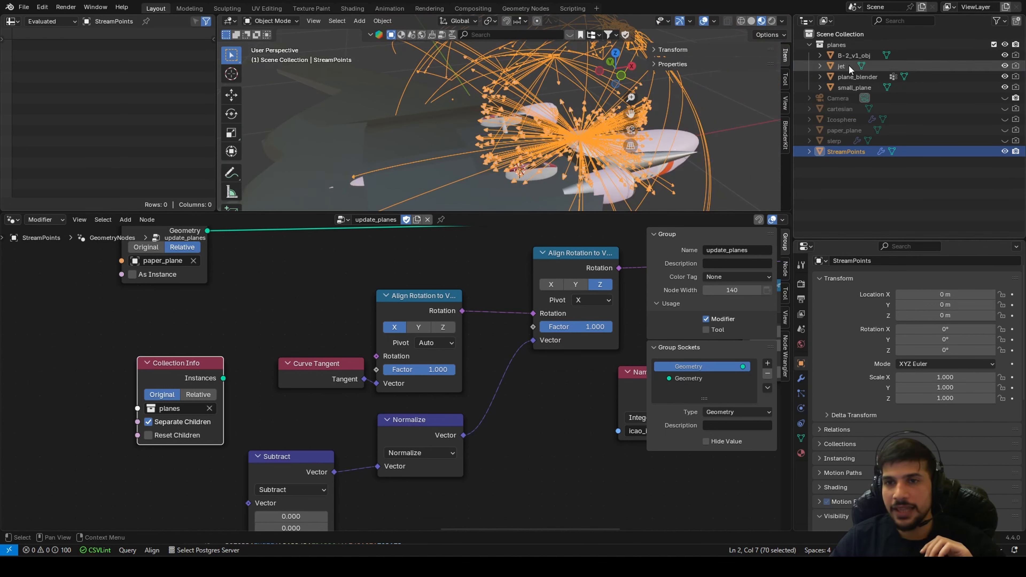
click(1004, 56)
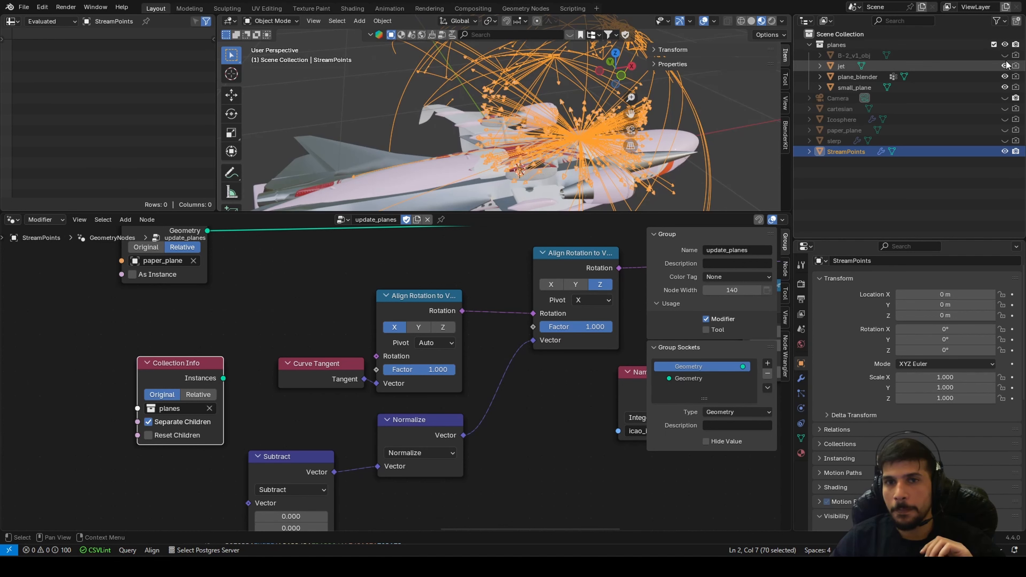
click(1004, 56)
click(994, 44)
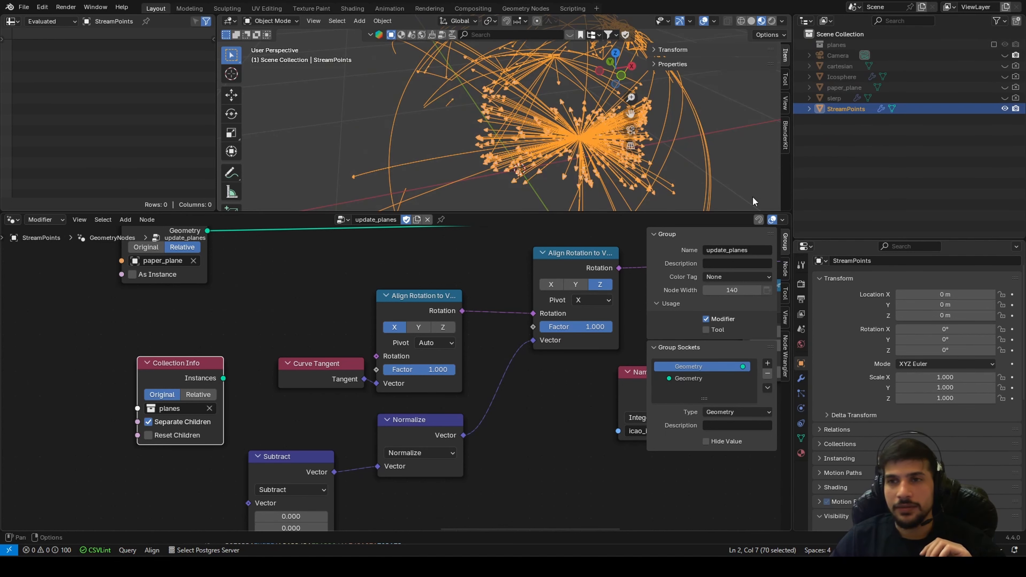
Set the Collection Info node's transform space to Relative
middle_drag(178, 421, 144, 430)
click(108, 379)
scroll(175, 369, up, 2)
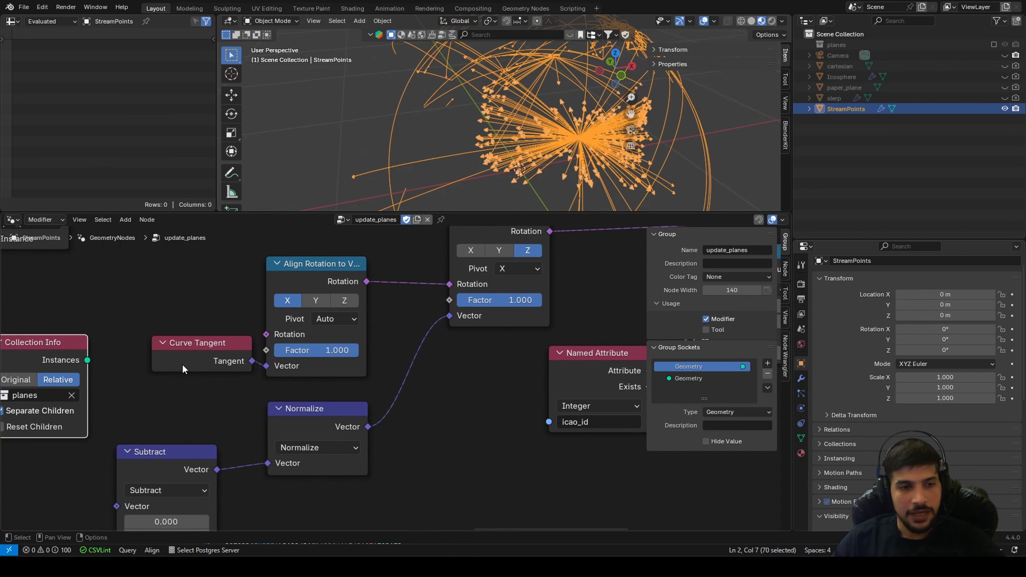
Link Collection Info's Instances output to the Instance input of Instance on Points and enable Pick Instance
scroll(182, 365, down, 6)
middle_drag(142, 374, 109, 379)
drag(146, 379, 598, 274)
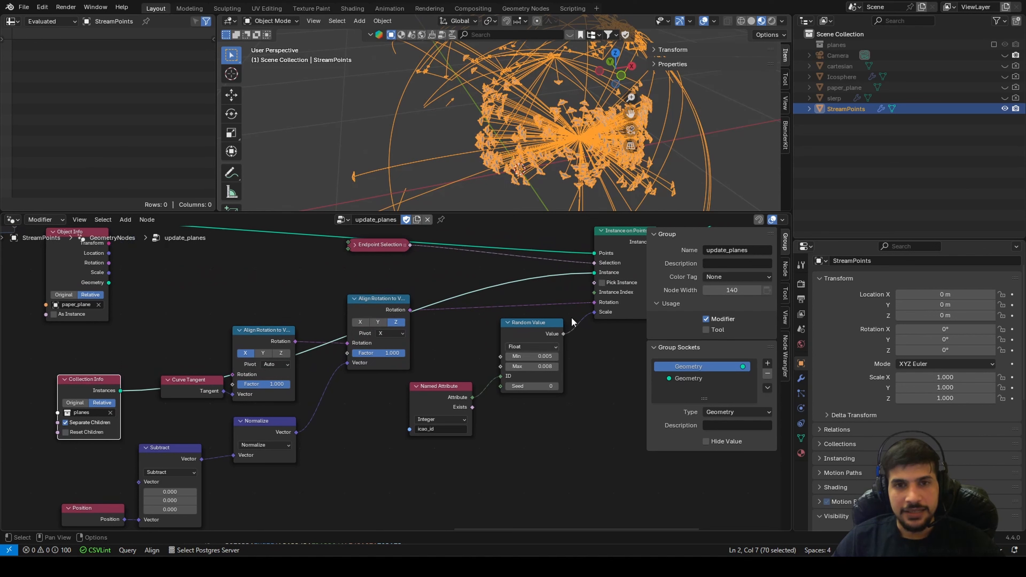
click(601, 282)
scroll(513, 163, up, 6)
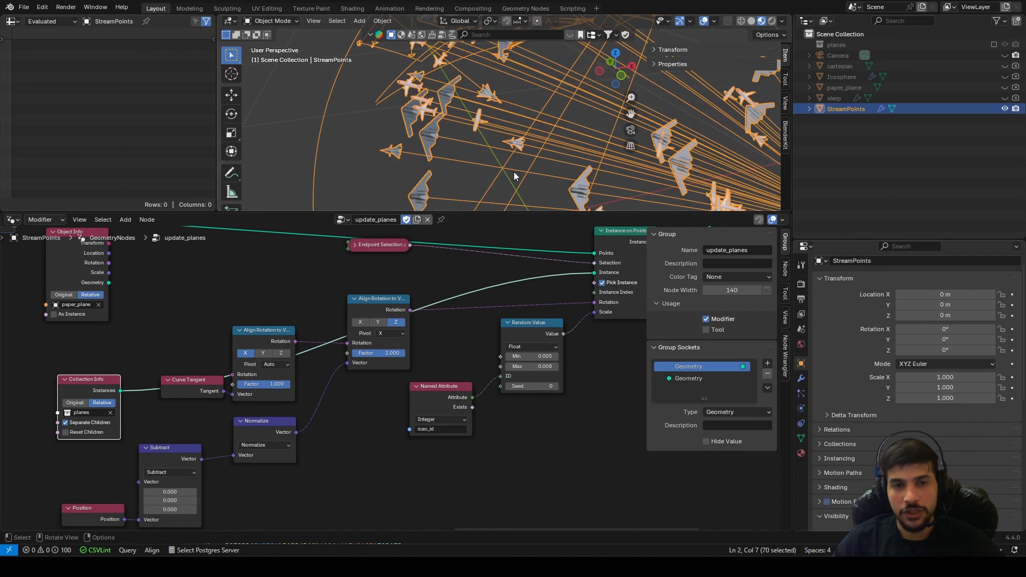
middle_drag(513, 171, 541, 176)
Move the Collection Info node up above the rotation nodes, level with the Instance input, and inspect the mixed aircraft models up close
drag(94, 379, 185, 246)
scroll(278, 335, up, 1)
scroll(278, 335, down, 3)
middle_drag(415, 333, 287, 350)
scroll(442, 329, up, 5)
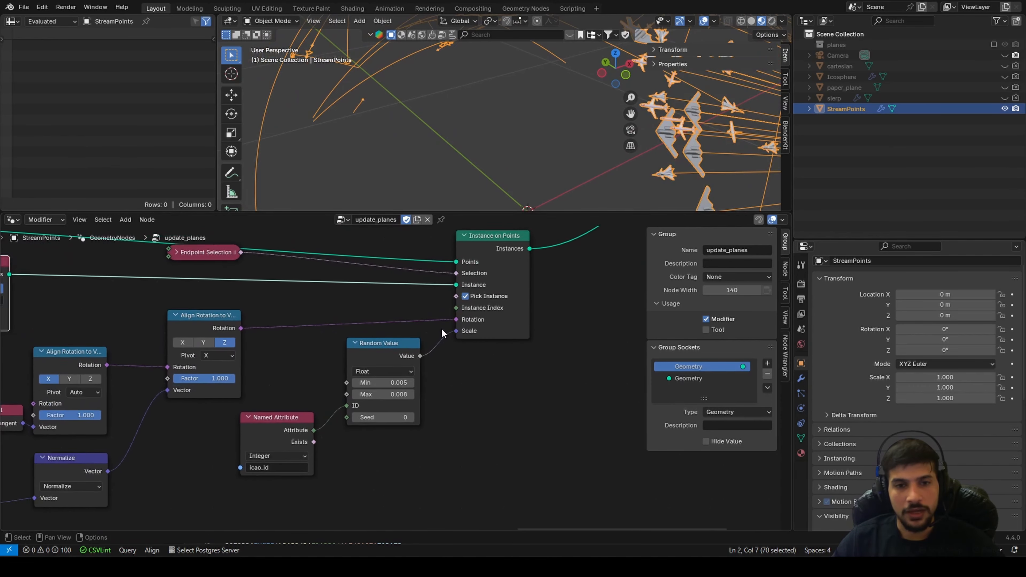
scroll(442, 332, up, 1)
scroll(492, 138, up, 3)
middle_drag(500, 152, 421, 150)
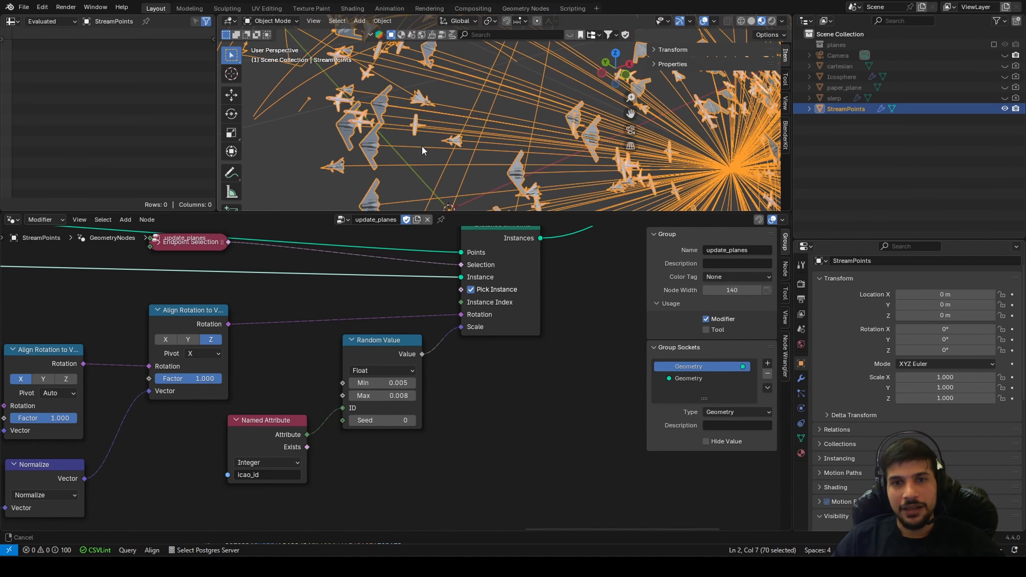
scroll(399, 139, up, 2)
scroll(404, 144, up, 2)
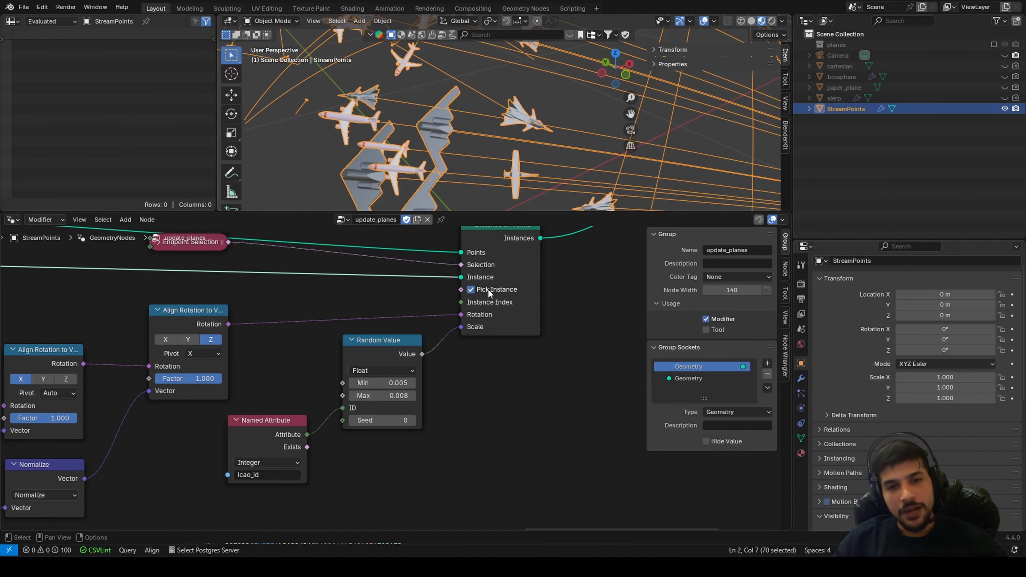
middle_drag(300, 322, 412, 352)
drag(78, 301, 140, 306)
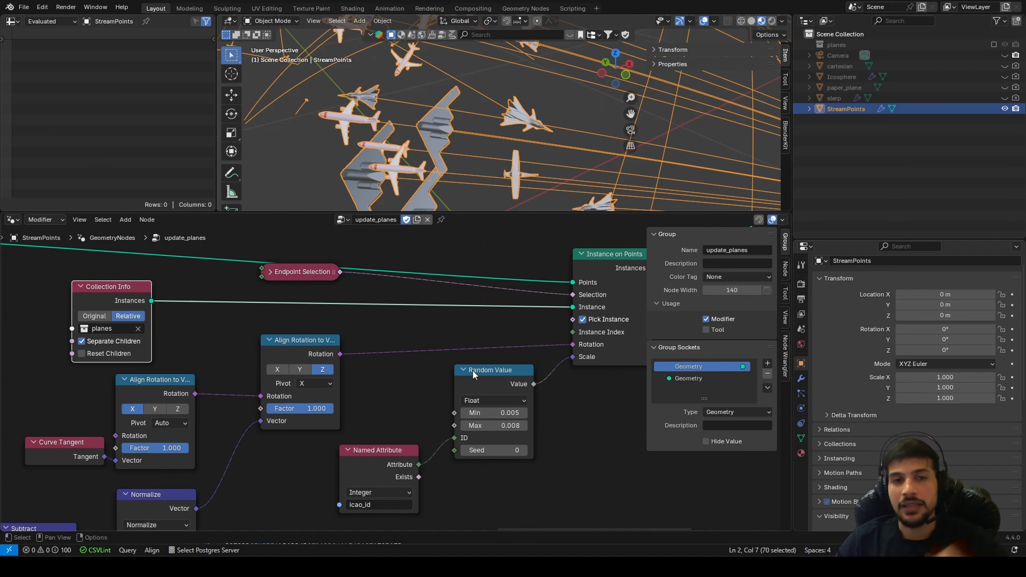
click(365, 451)
key(shift+d)
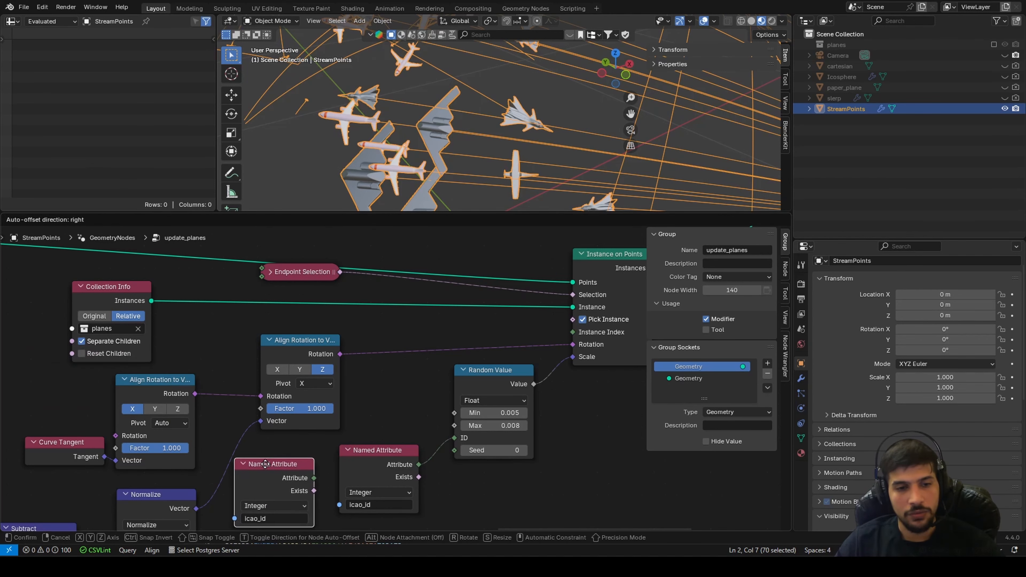
click(271, 469)
key(x)
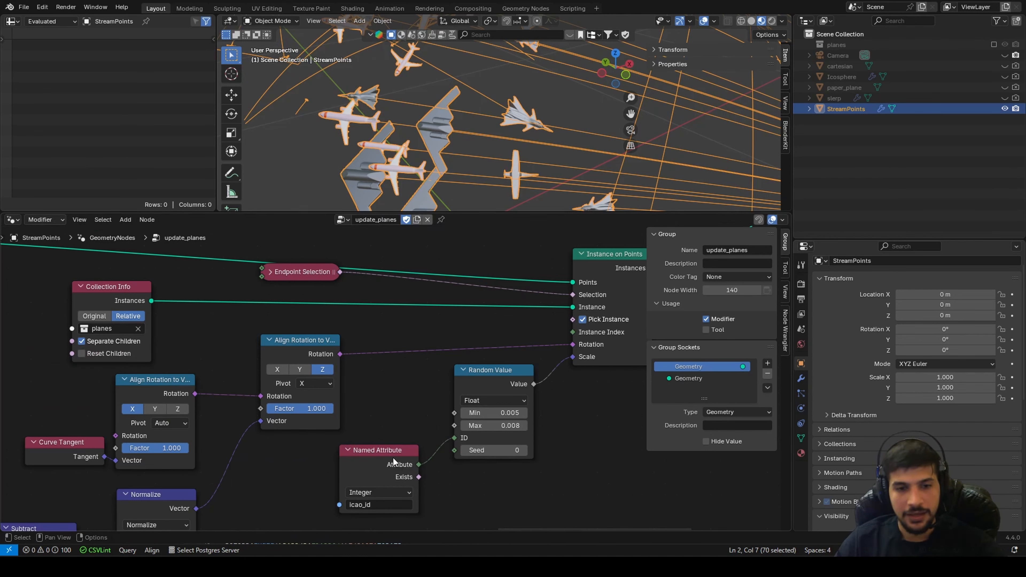
Link the icao_id Named Attribute's output to the Instance Index of Instance on Points and shift the Named Attribute node left
drag(393, 462, 573, 332)
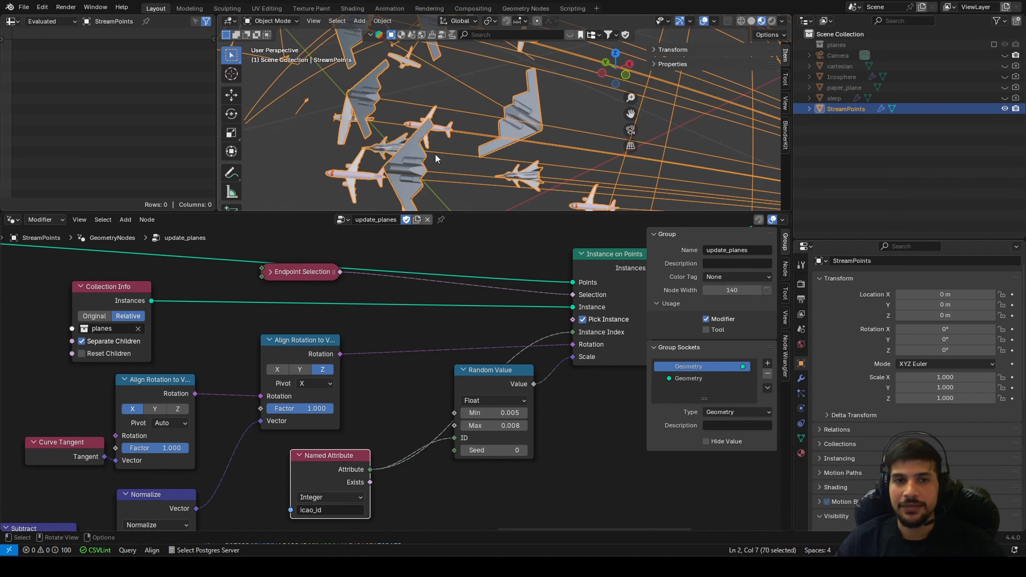
mouse_move(497, 141)
middle_down()
mouse_move(528, 138)
mouse_move(491, 141)
middle_up()
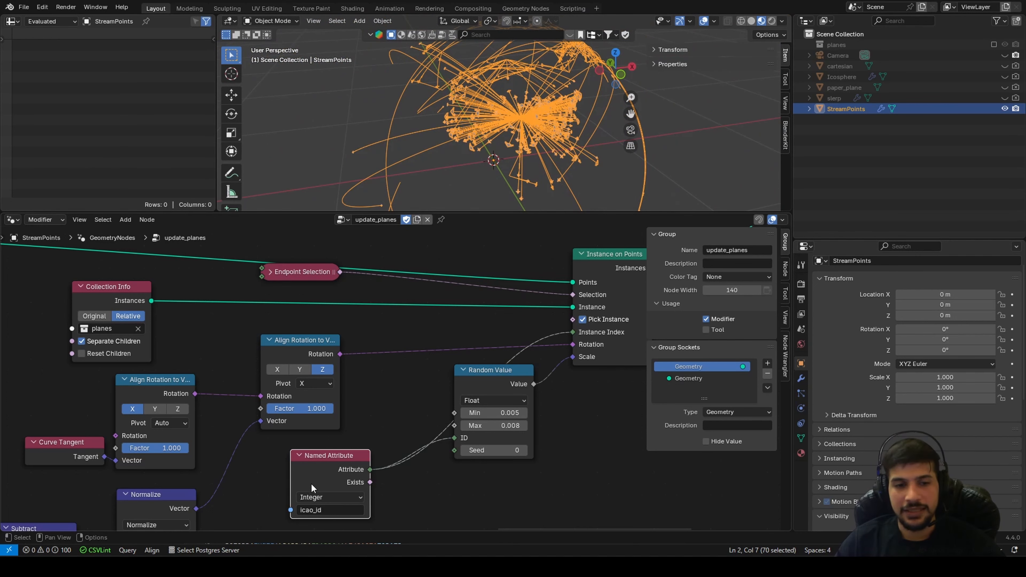
drag(311, 483, 289, 484)
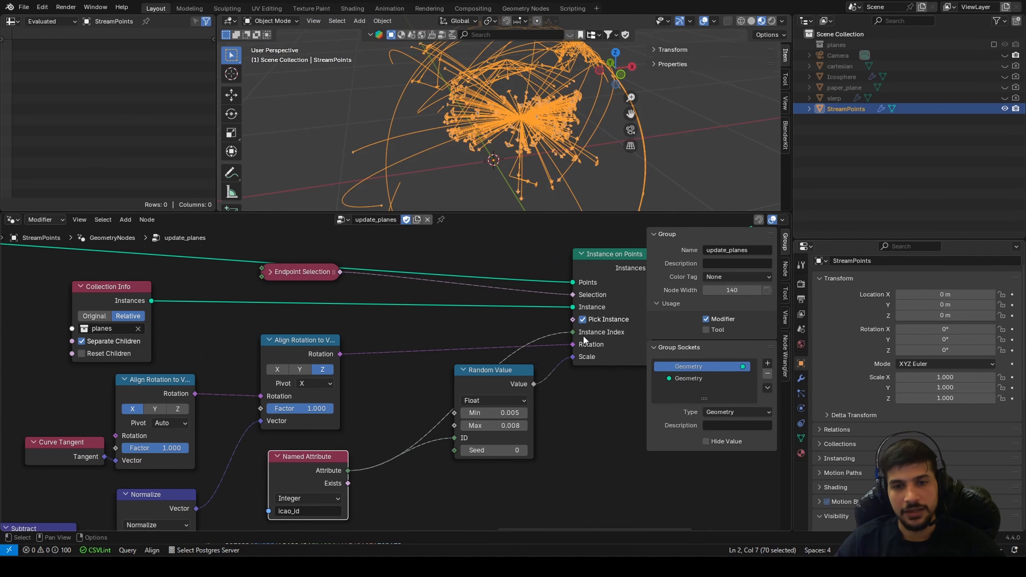
Examine the aircraft instances from the front view and review the links into the Instance on Points node
key(KP_1)
middle_drag(362, 353, 433, 359)
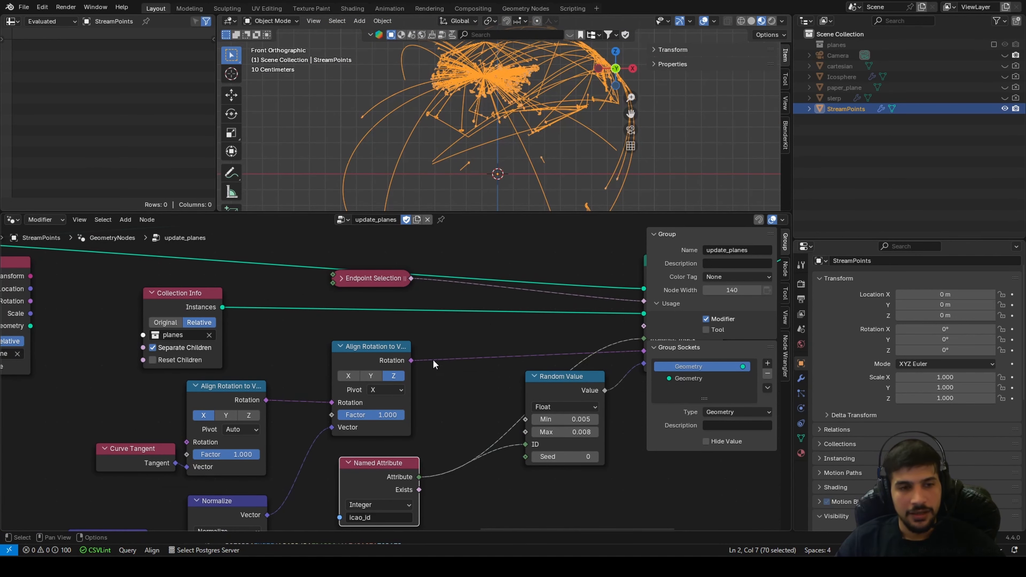
scroll(501, 332, down, 1)
middle_drag(502, 332, 307, 346)
scroll(418, 350, up, 2)
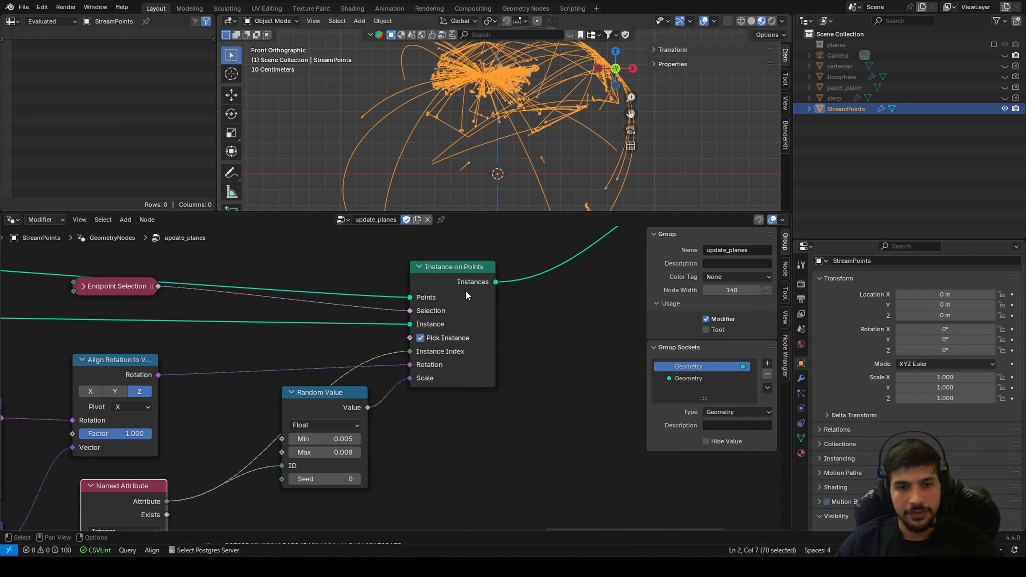
scroll(511, 309, down, 2)
scroll(501, 98, up, 4)
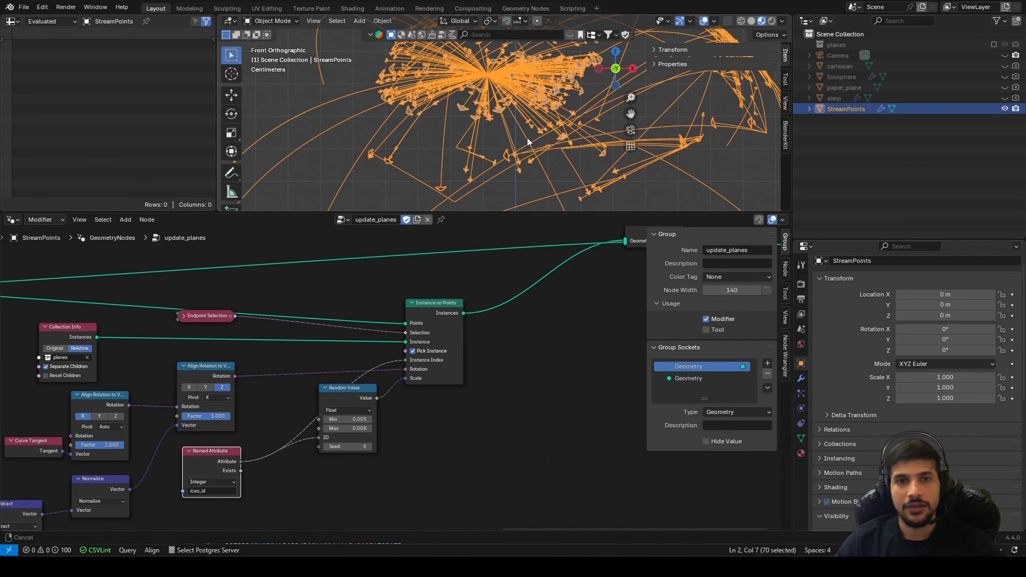
Save the file and deselect the StreamPoints object
scroll(509, 126, up, 2)
key(ctrl+s)
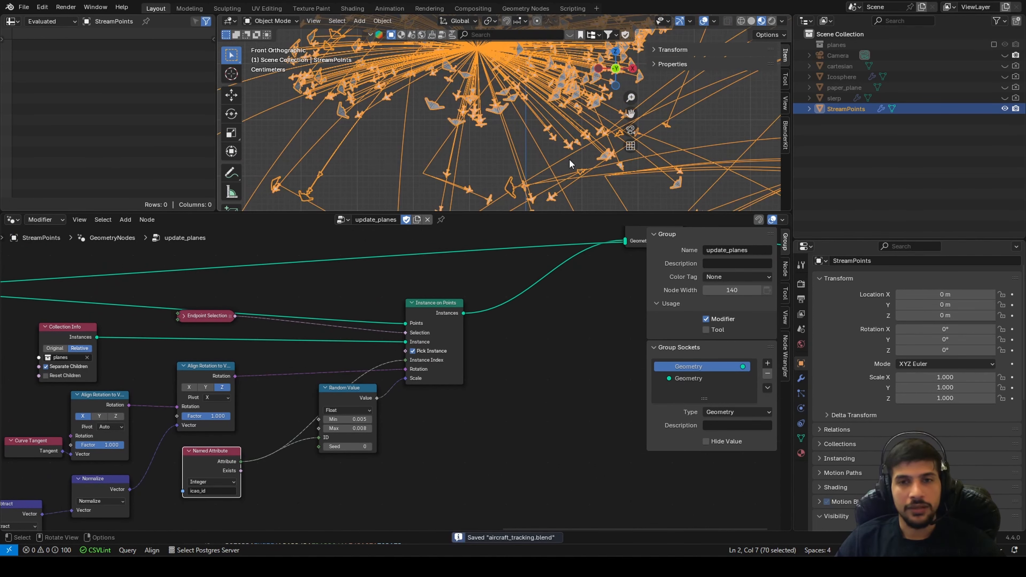
scroll(468, 158, down, 3)
click(430, 159)
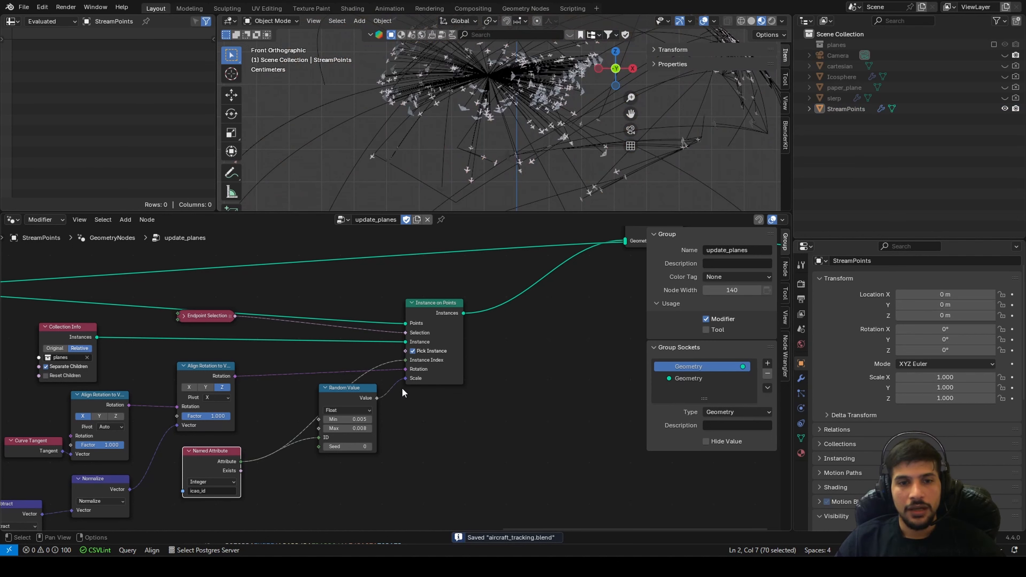
Spread out the nodes, shifting Endpoint Selection toward Instance on Points, Collection Info slightly up and Object Info down and to the right
middle_drag(112, 377, 296, 378)
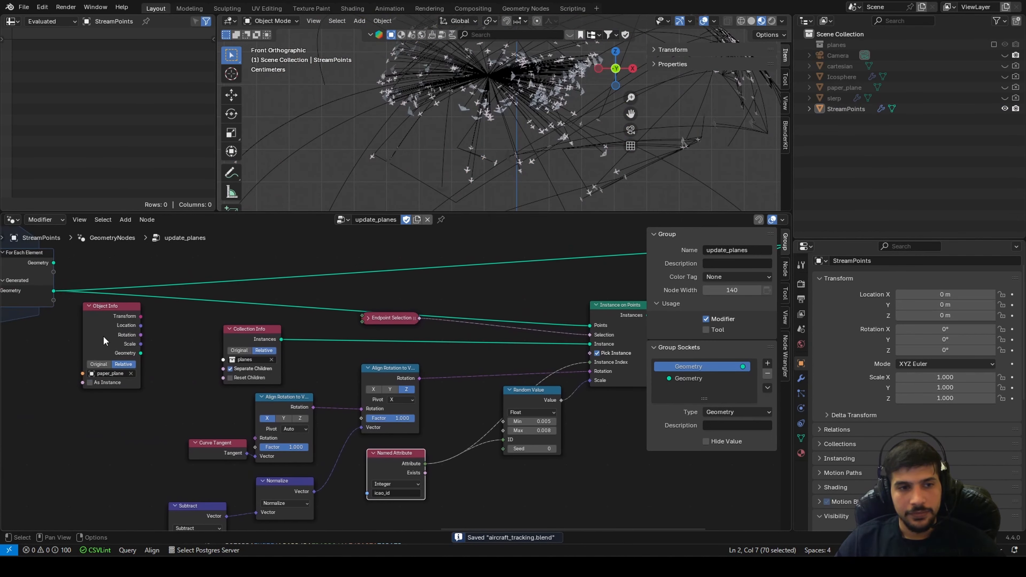
drag(104, 341, 119, 370)
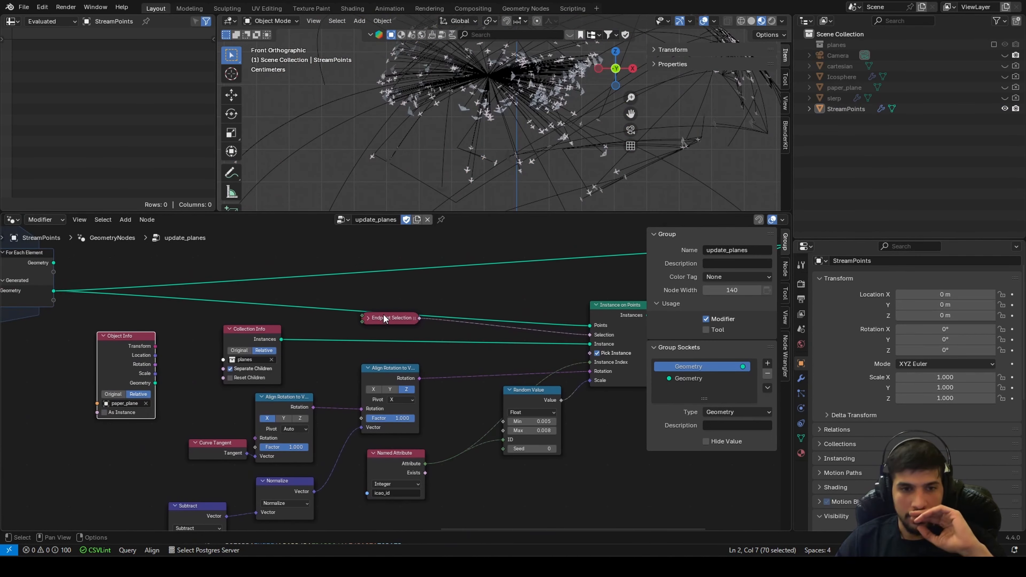
drag(388, 319, 500, 331)
middle_drag(543, 338, 446, 338)
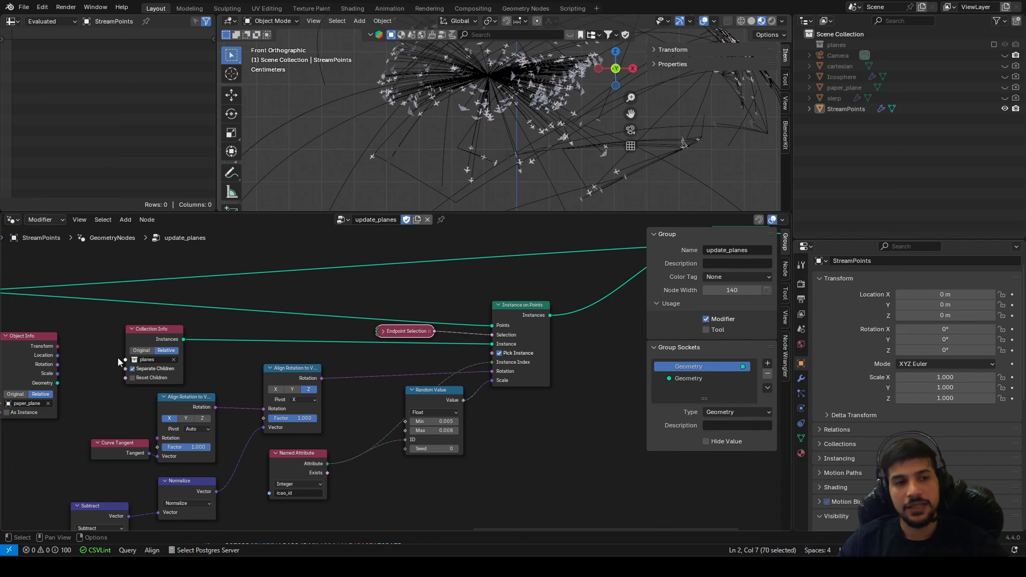
middle_drag(121, 360, 309, 349)
scroll(272, 312, up, 2)
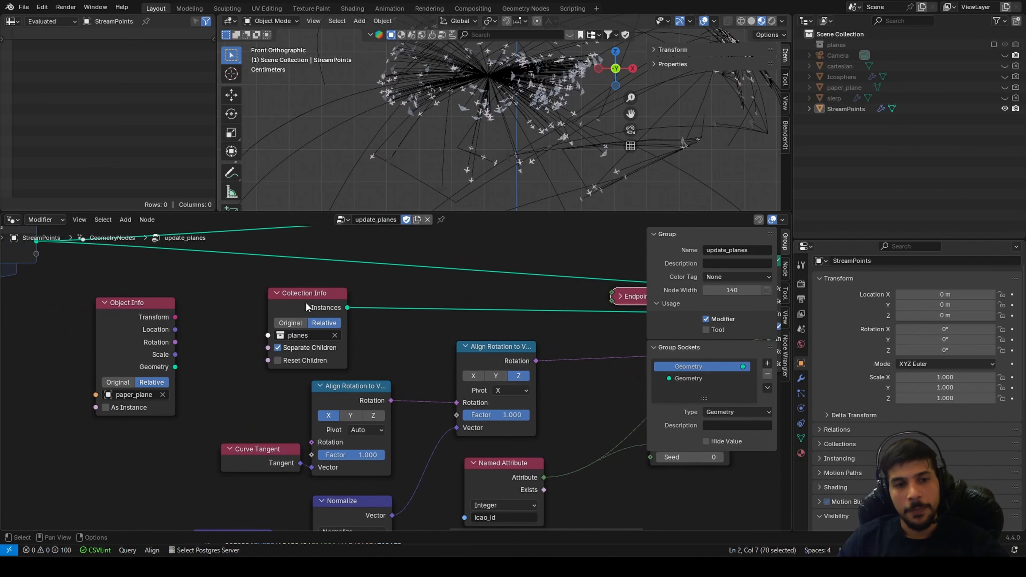
drag(307, 307, 306, 297)
scroll(501, 119, up, 4)
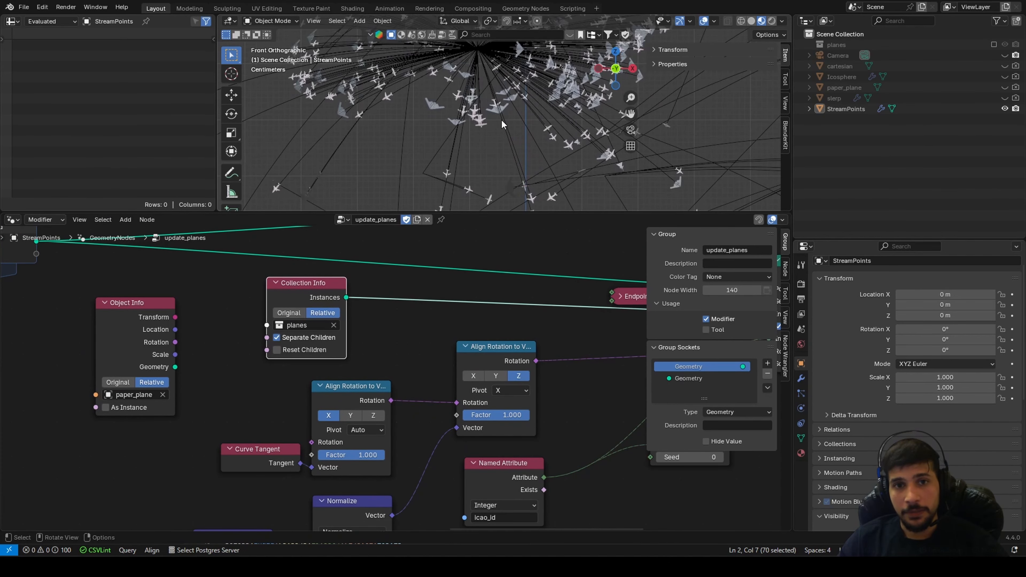
drag(122, 351, 148, 353)
Add a Geometry-type Switch node beside the Object Info node
scroll(238, 363, down, 2)
mouse_move(384, 339)
middle_down()
mouse_move(89, 340)
mouse_move(380, 331)
middle_up()
key(shift+a)
click(183, 321)
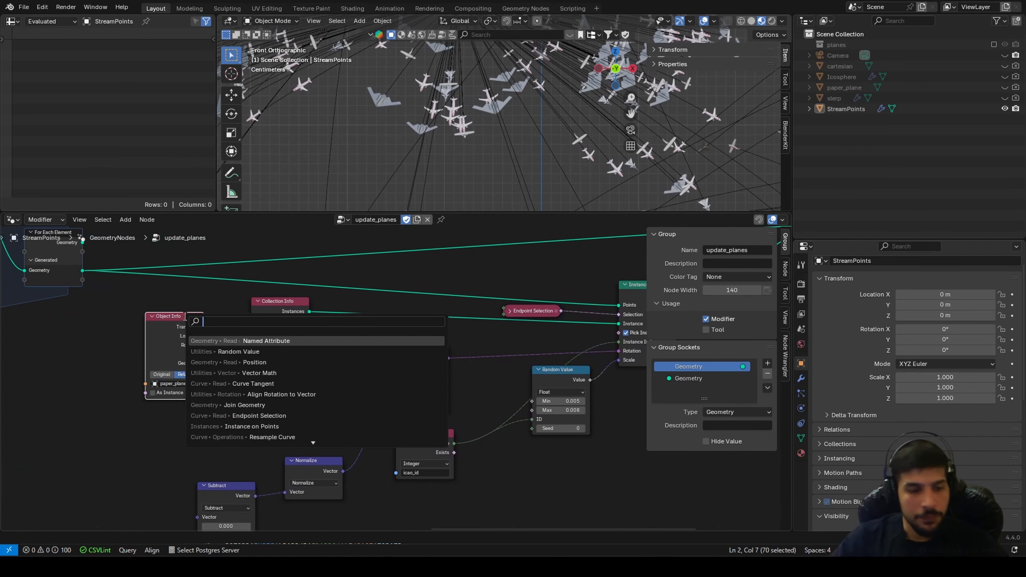
text(sw)
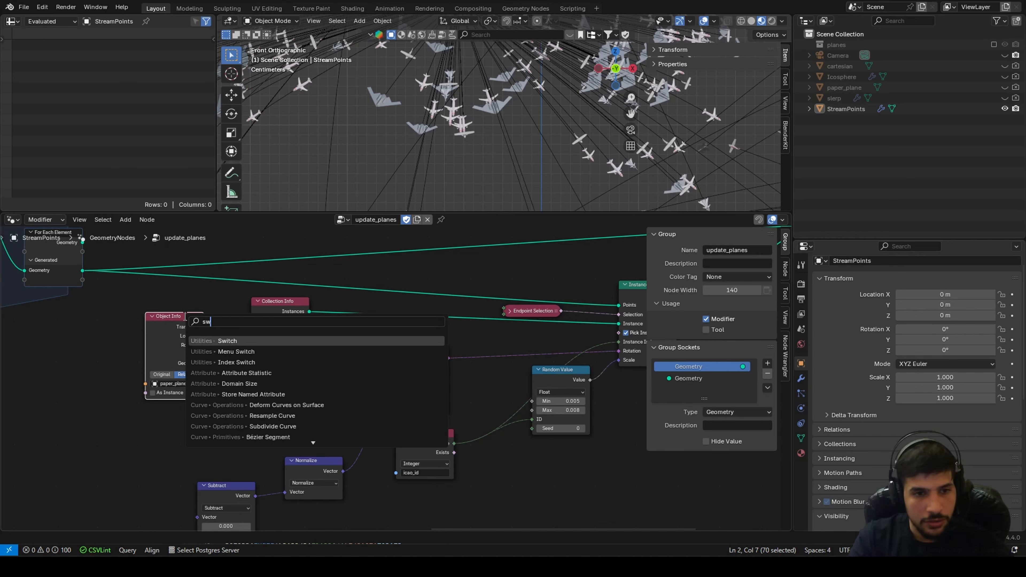
key(Return)
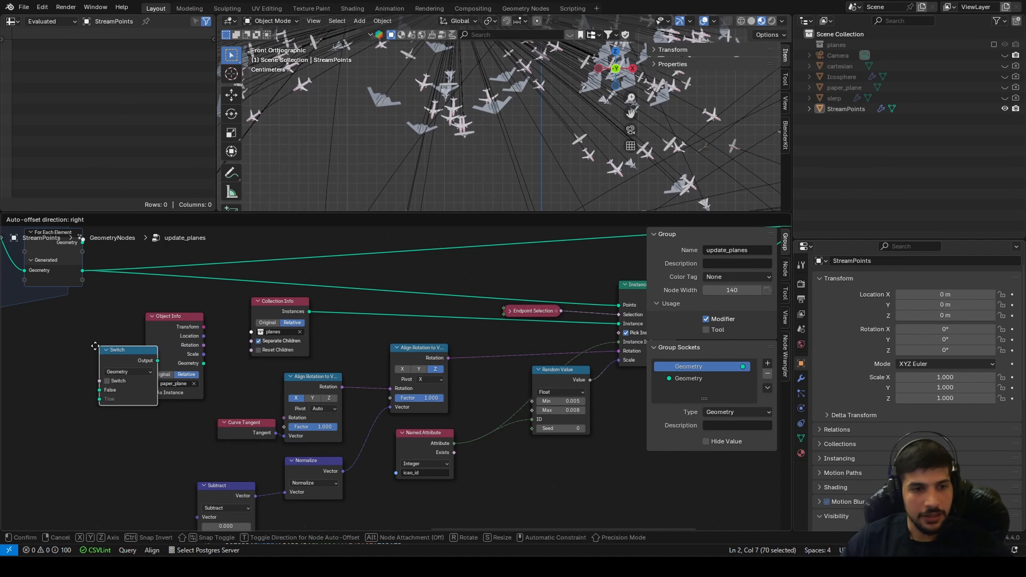
click(78, 350)
Stack Object Info below Collection Info and place the Switch node to the right of both
drag(149, 321, 127, 354)
drag(266, 310, 145, 302)
drag(141, 369, 231, 344)
scroll(267, 366, up, 2)
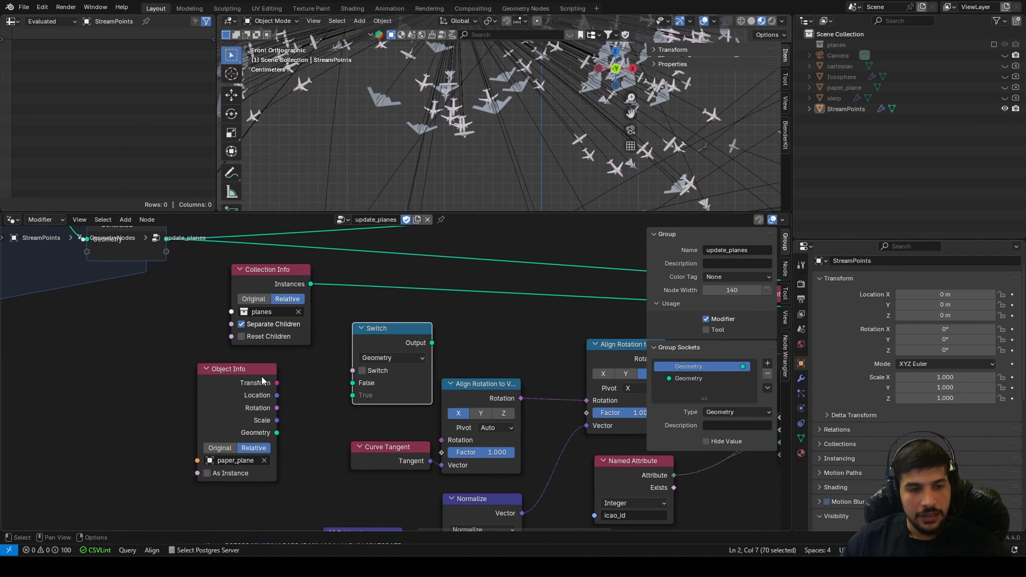
Duplicate the Group Input node and place the copy just left of the Object Info node
key(shift+a)
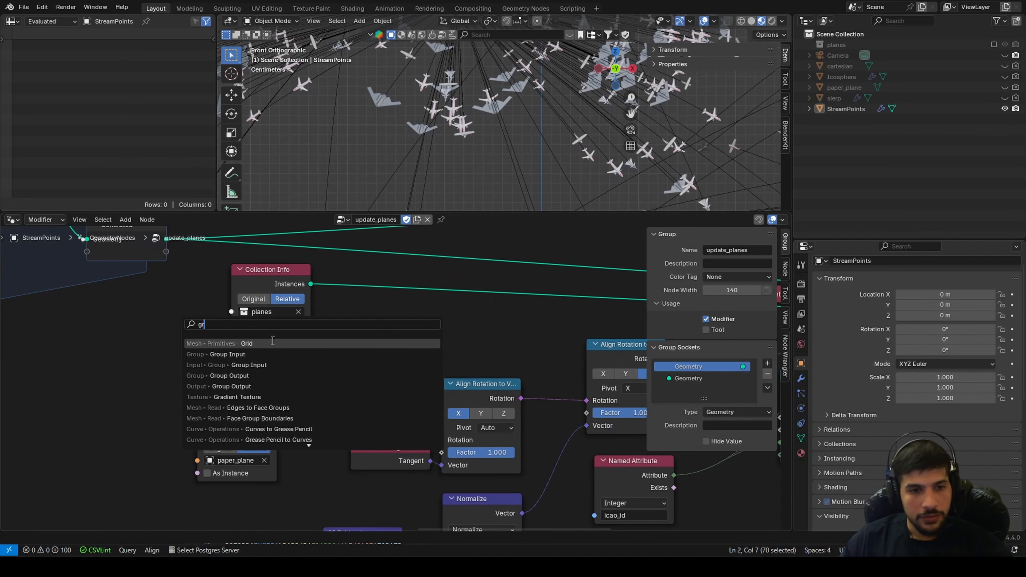
key(Escape)
scroll(147, 318, down, 6)
middle_drag(307, 384, 322, 399)
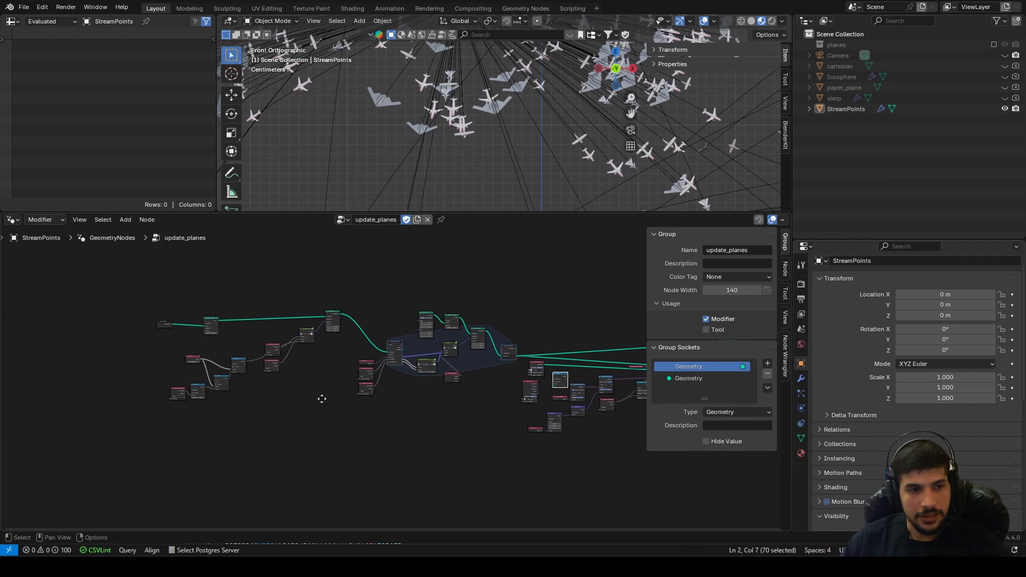
drag(140, 308, 173, 335)
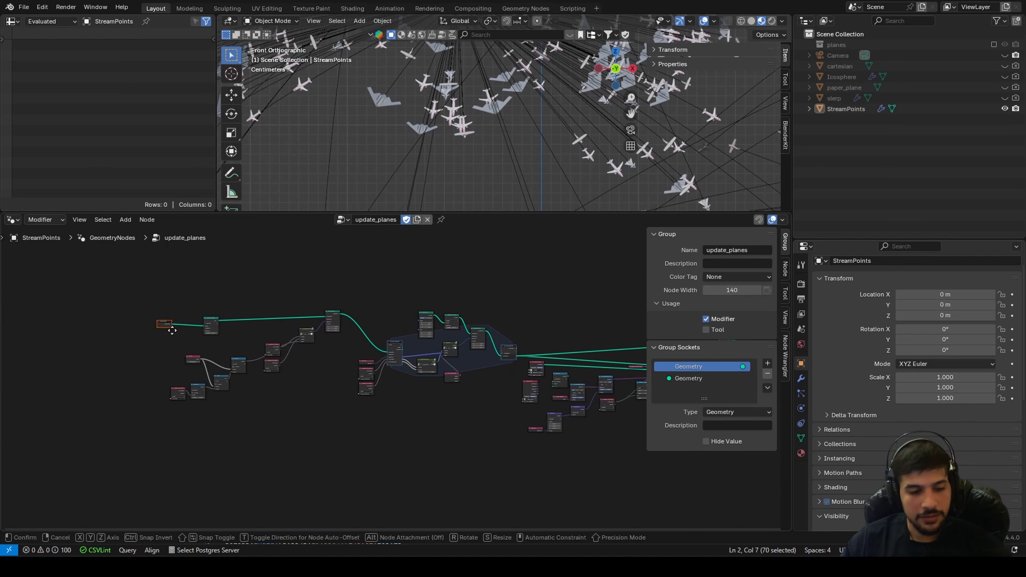
key(shift+d)
click(508, 406)
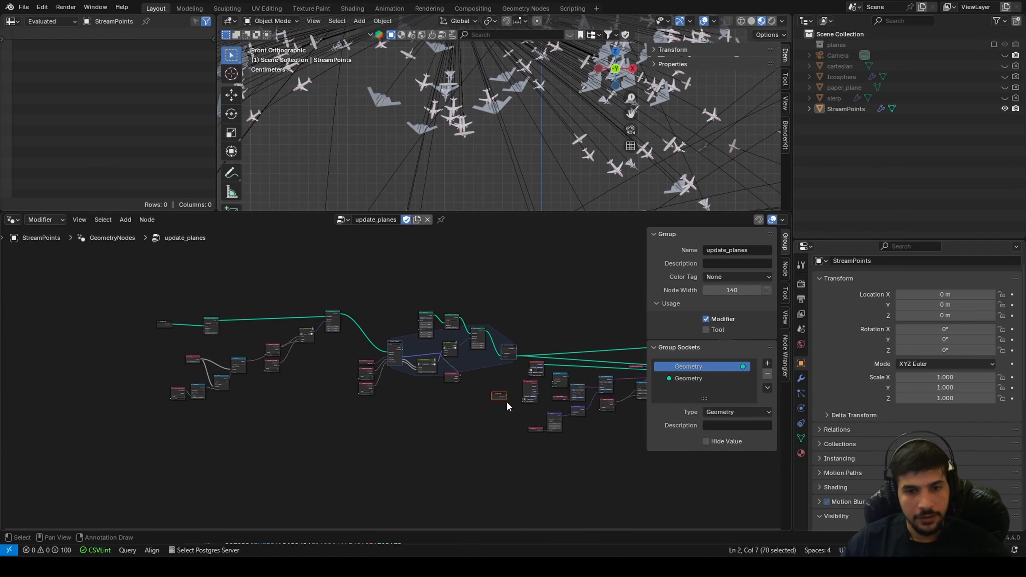
Show the GeometryNodes modifier settings and link the copied Group Input's empty output to the Switch node's Switch input
click(801, 380)
click(824, 329)
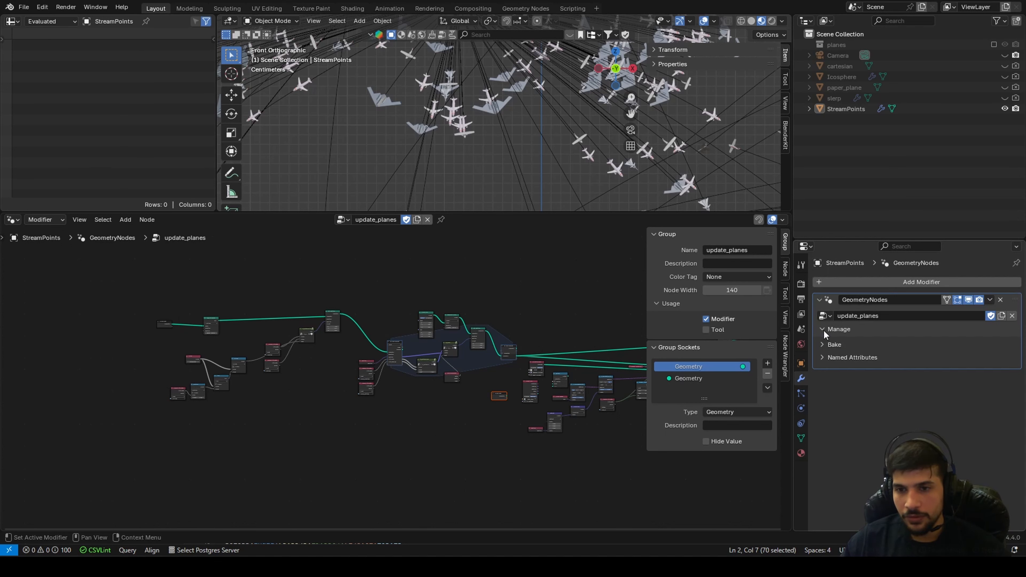
middle_drag(600, 398, 406, 383)
scroll(406, 383, up, 5)
scroll(240, 389, up, 10)
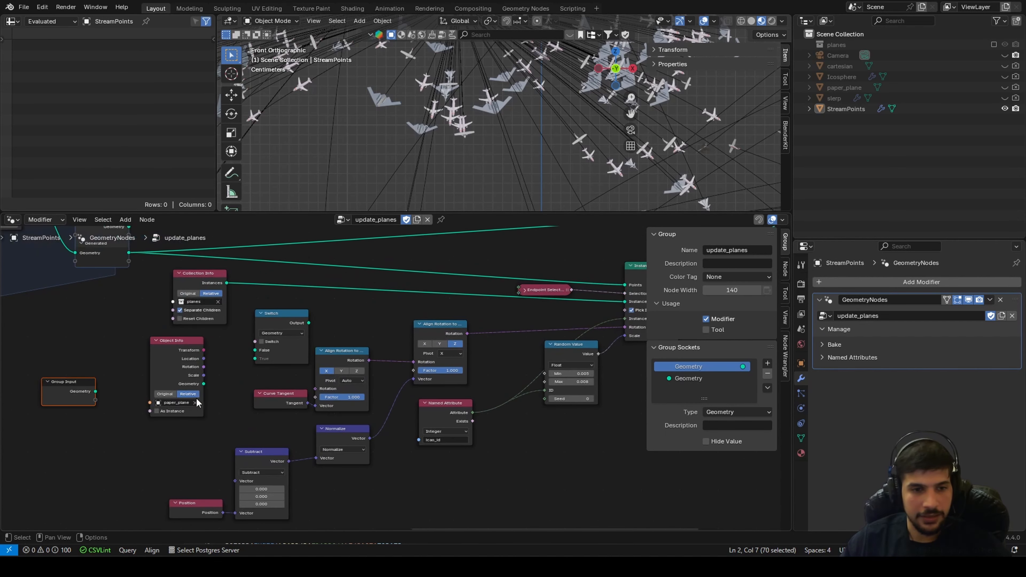
middle_drag(104, 397, 227, 373)
scroll(228, 373, up, 4)
drag(158, 380, 374, 300)
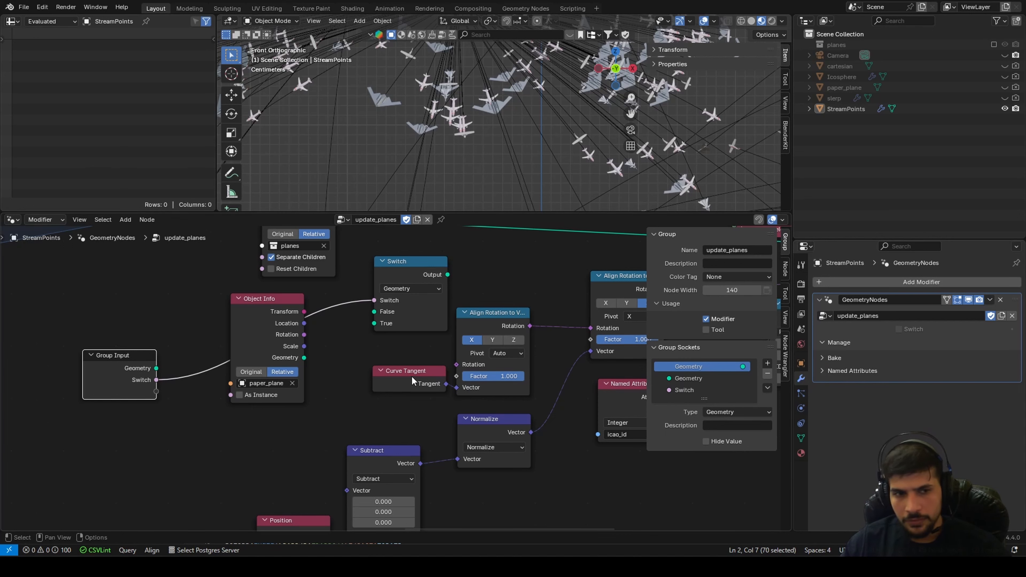
Rename the new Boolean group input socket as instance_collection
scroll(411, 375, up, 1)
double_click(685, 391)
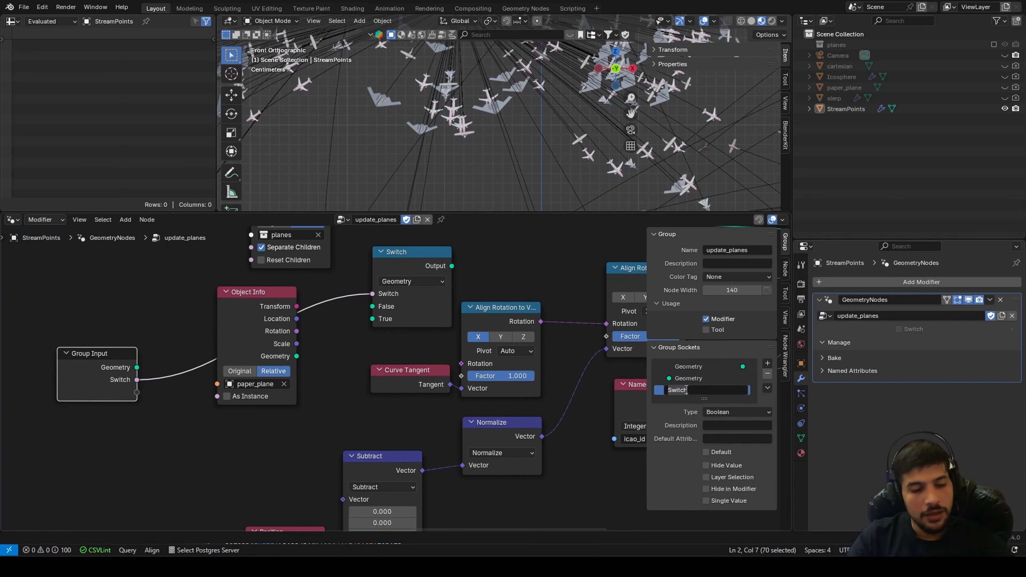
key(BackSpace)
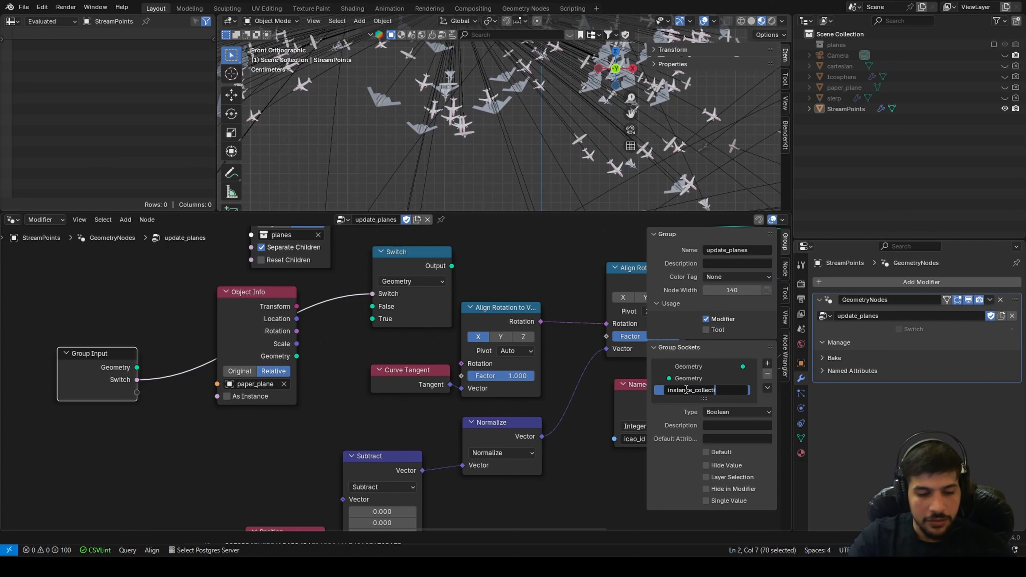
text(instance_collection)
key(Return)
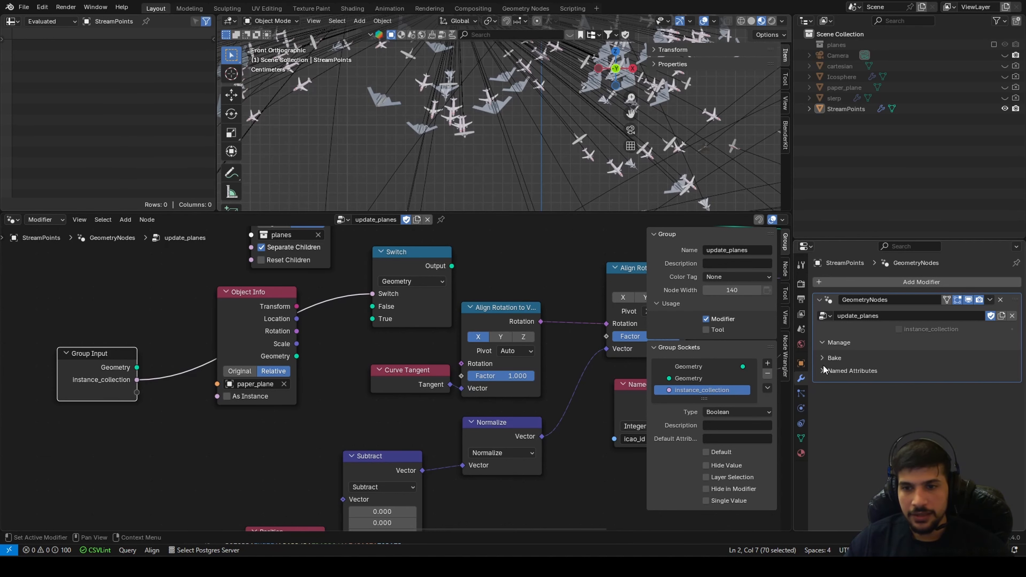
Move Object Info down, clear of the instance_collection link, to sit below and left of the Switch node
middle_drag(359, 362, 330, 370)
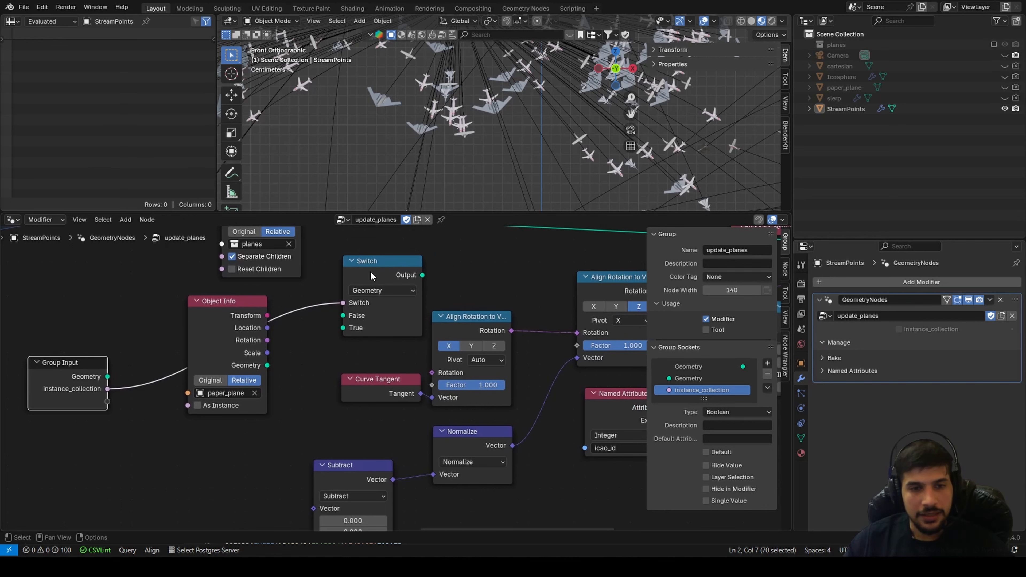
drag(370, 275, 363, 275)
drag(193, 340, 153, 438)
middle_drag(271, 234, 314, 286)
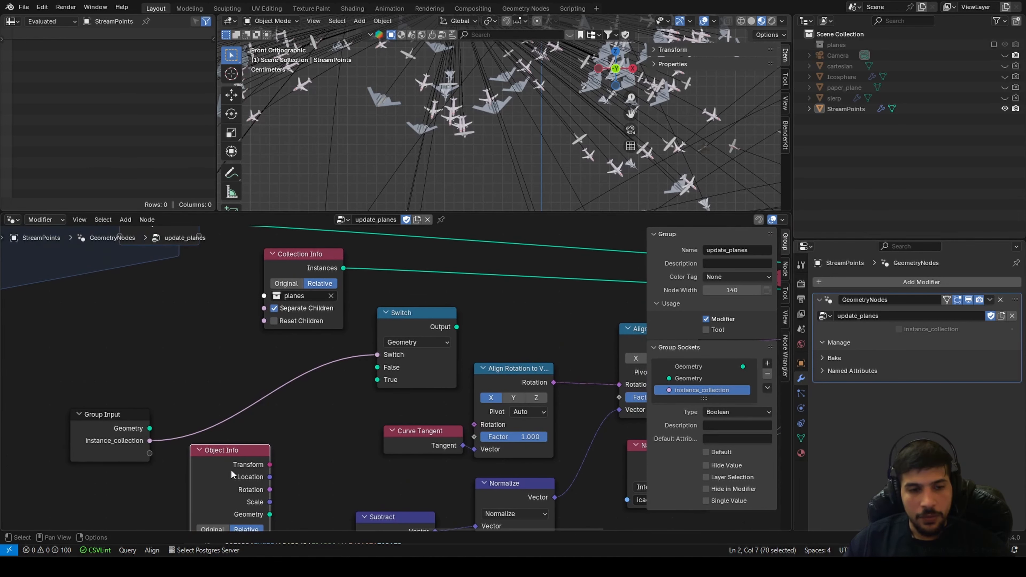
drag(232, 475, 292, 435)
Wire Object Info's Geometry to the Switch's False input, Collection Info's Instances to True, and the Switch output to Instance on Points' Instance
drag(324, 477, 370, 372)
drag(344, 268, 377, 379)
middle_drag(471, 327, 248, 339)
drag(233, 339, 551, 308)
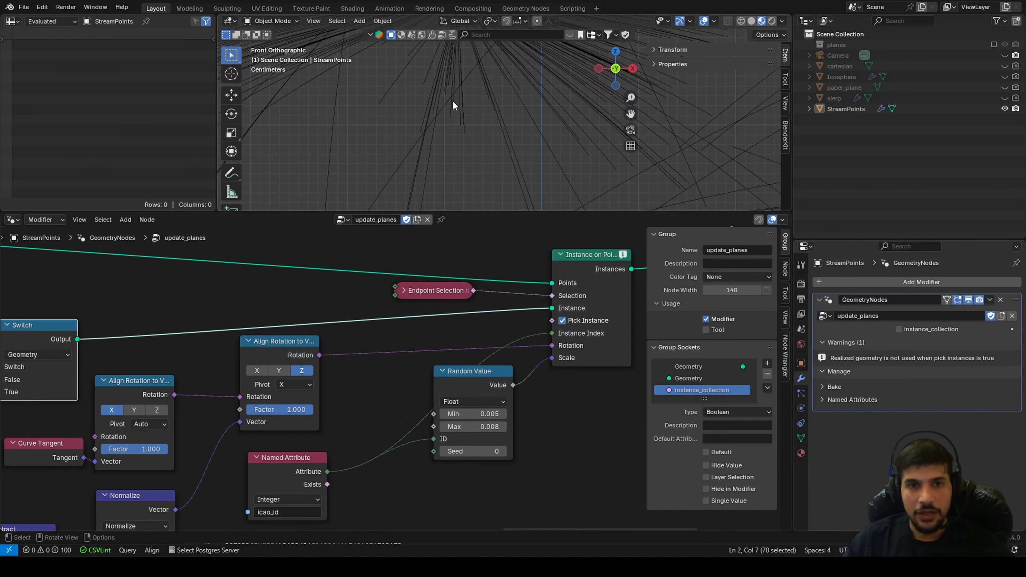
Toggle Pick Instance off and back on in Instance on Points to compare the instanced models
click(561, 324)
click(561, 325)
click(562, 320)
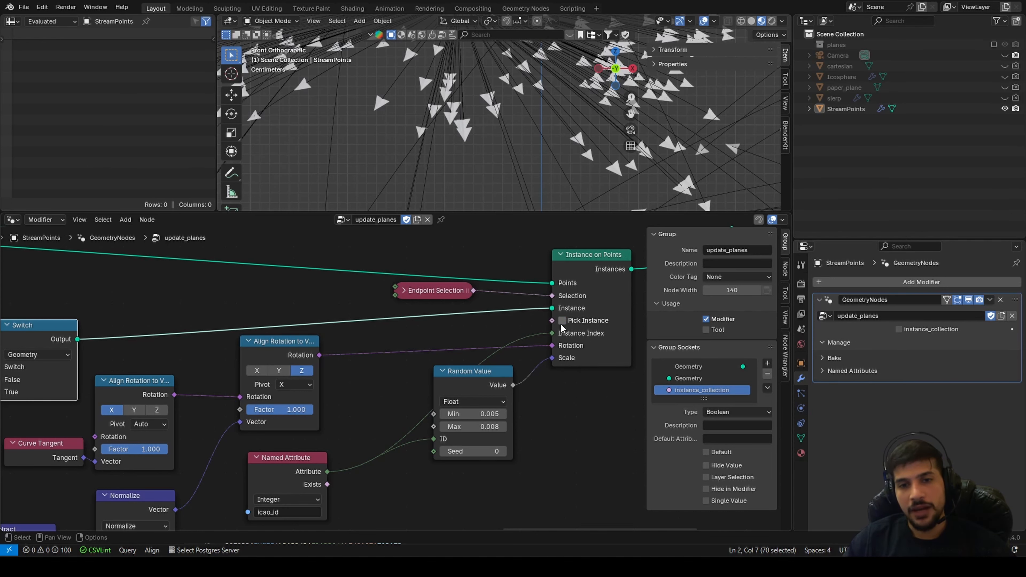
click(561, 321)
Link the instance_collection output to Pick Instance and test the modifier's instance_collection option by turning it on and off
scroll(561, 324, down, 3)
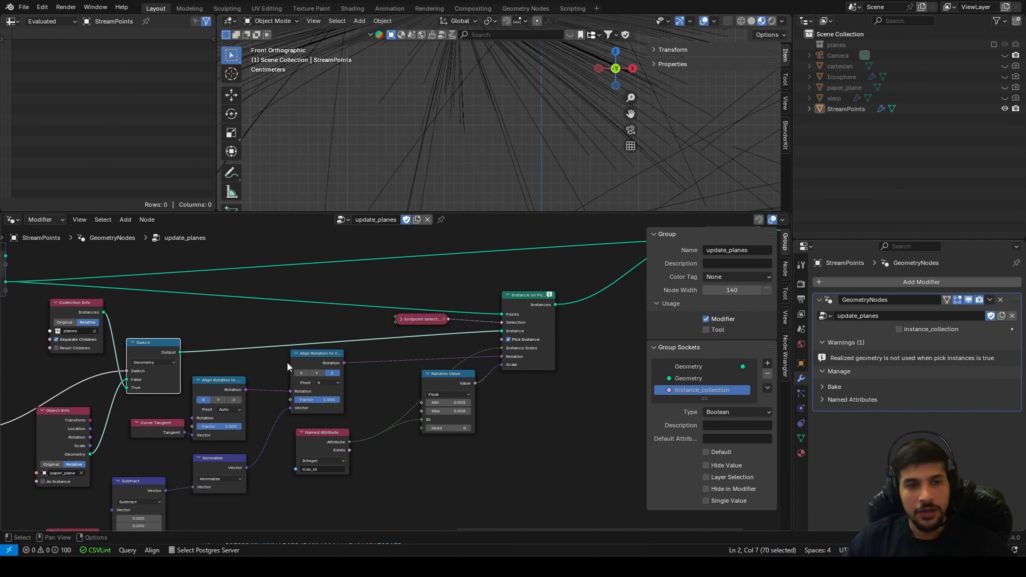
drag(77, 427, 591, 338)
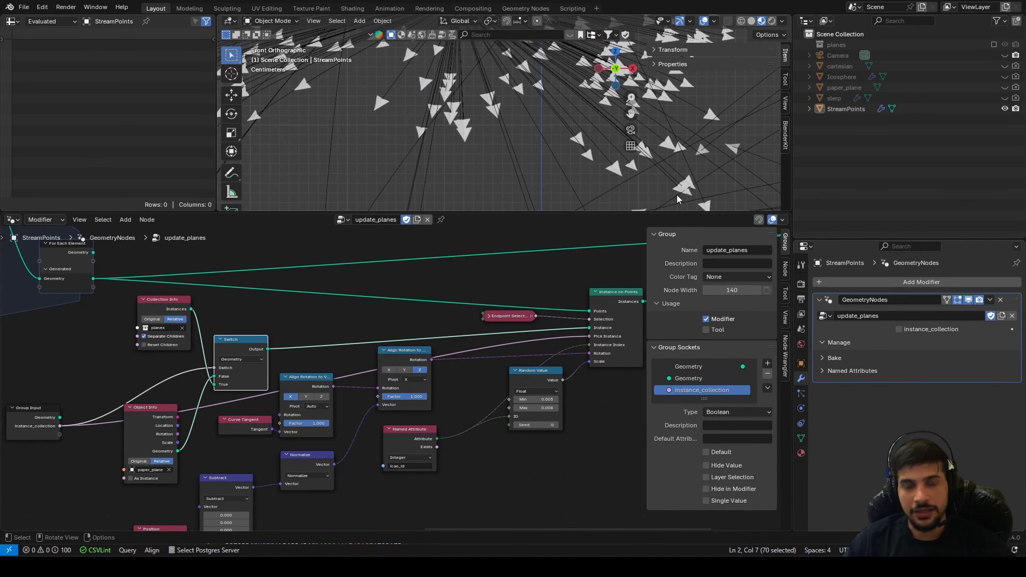
click(898, 329)
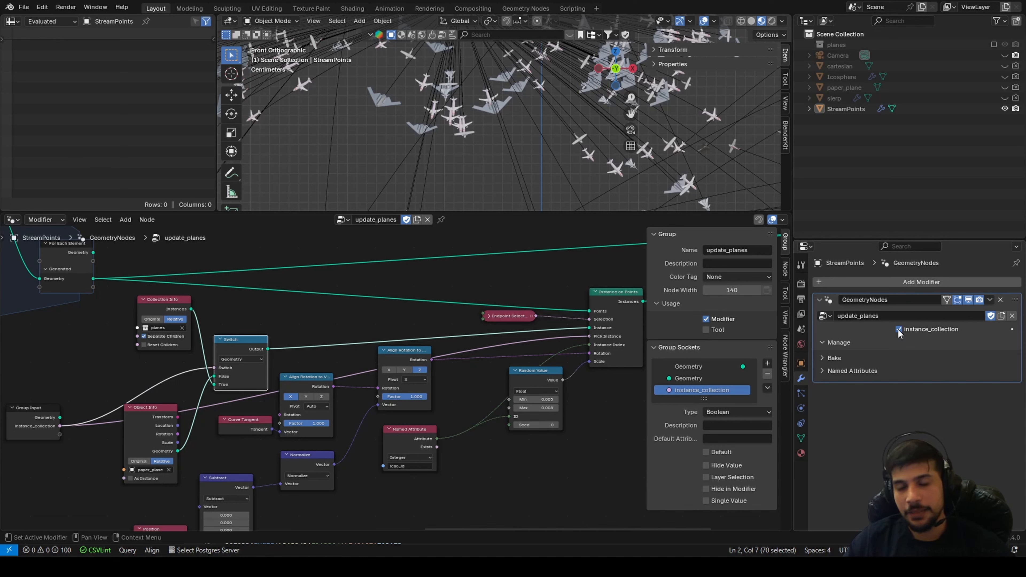
click(898, 329)
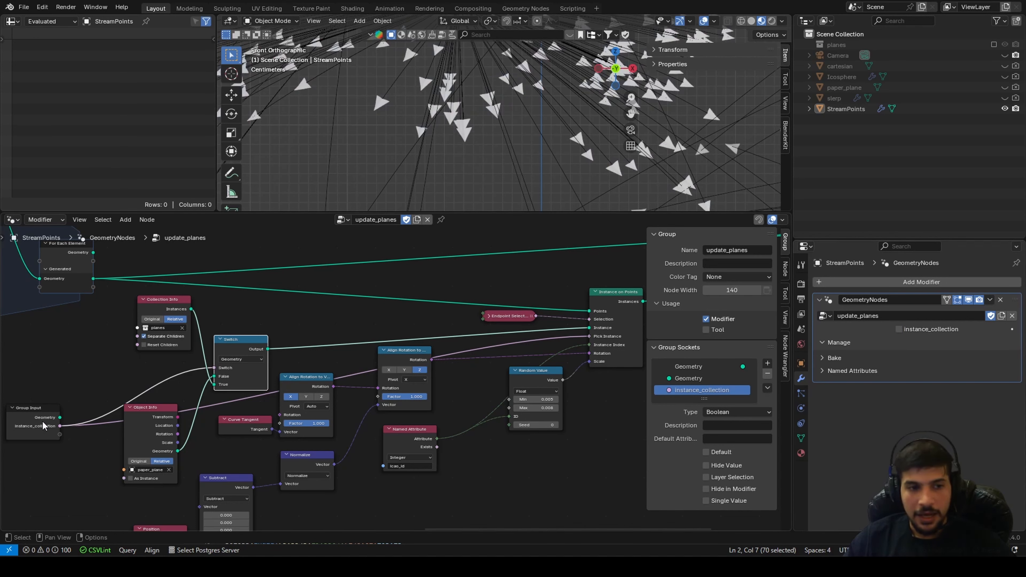
Move the Group Input node up to a height between Collection Info and Object Info, and save the file
drag(43, 425, 48, 397)
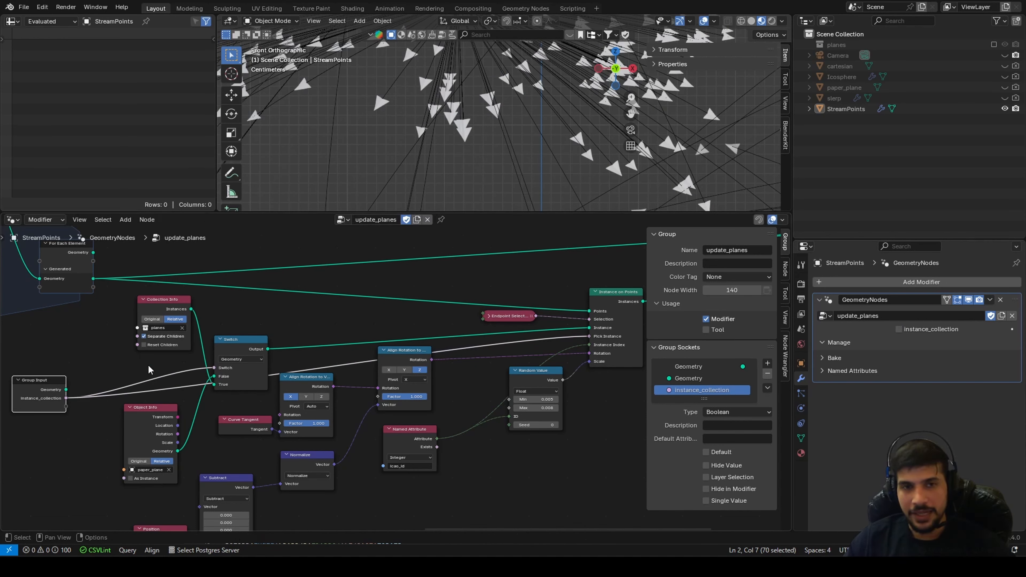
scroll(485, 147, up, 1)
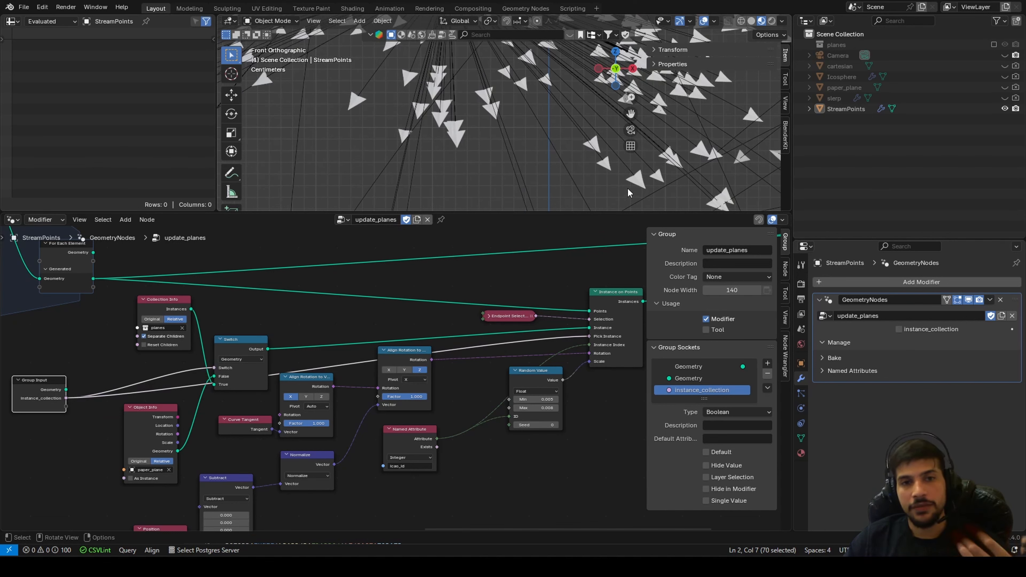
scroll(505, 133, up, 1)
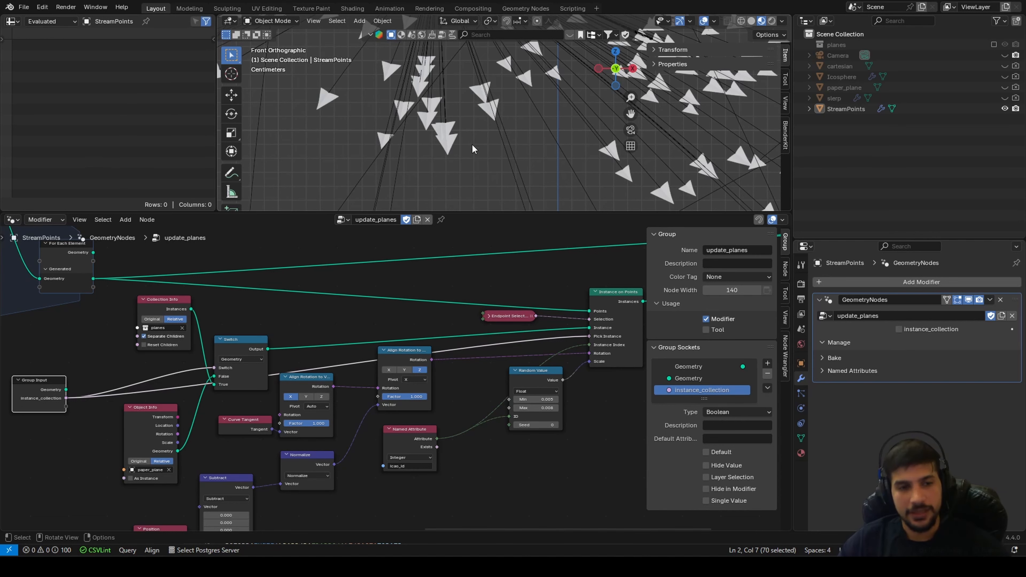
scroll(522, 290, down, 2)
middle_drag(522, 291, 386, 319)
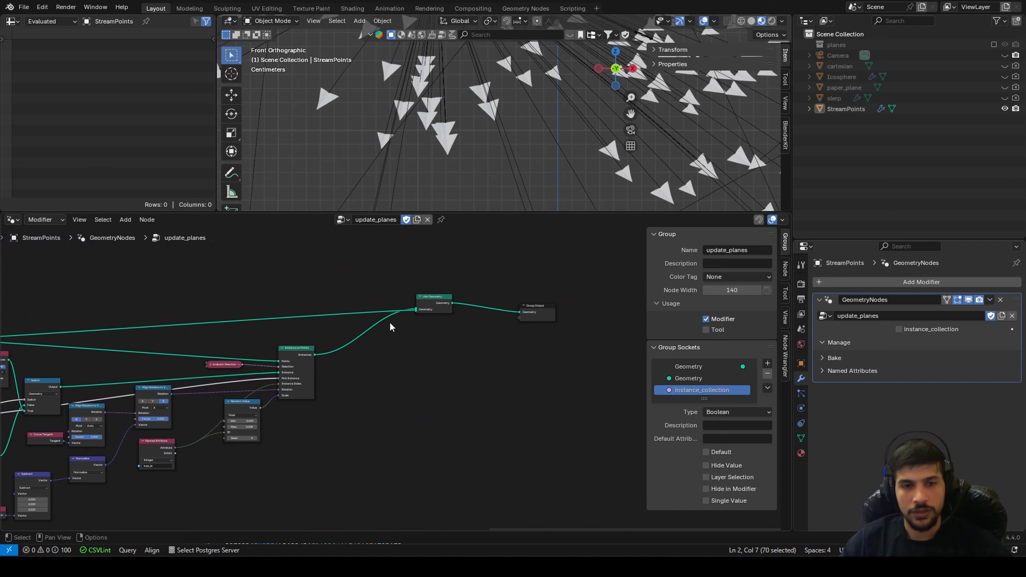
key(ctrl+s)
Move the Group Output and Join Geometry nodes farther from Instance on Points to free space in the graph
scroll(427, 303, down, 2)
middle_drag(485, 332, 457, 355)
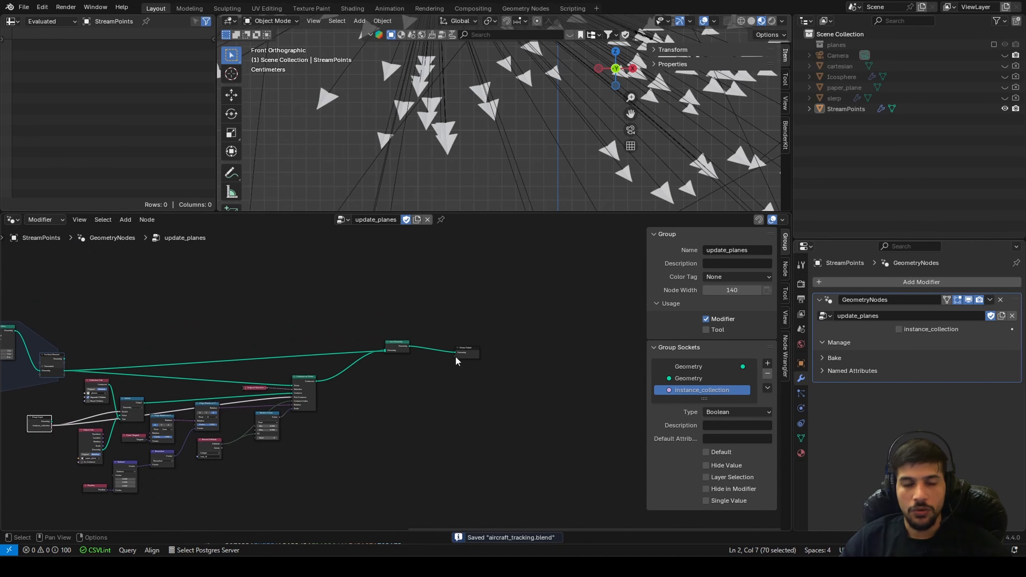
click(461, 354)
key(g)
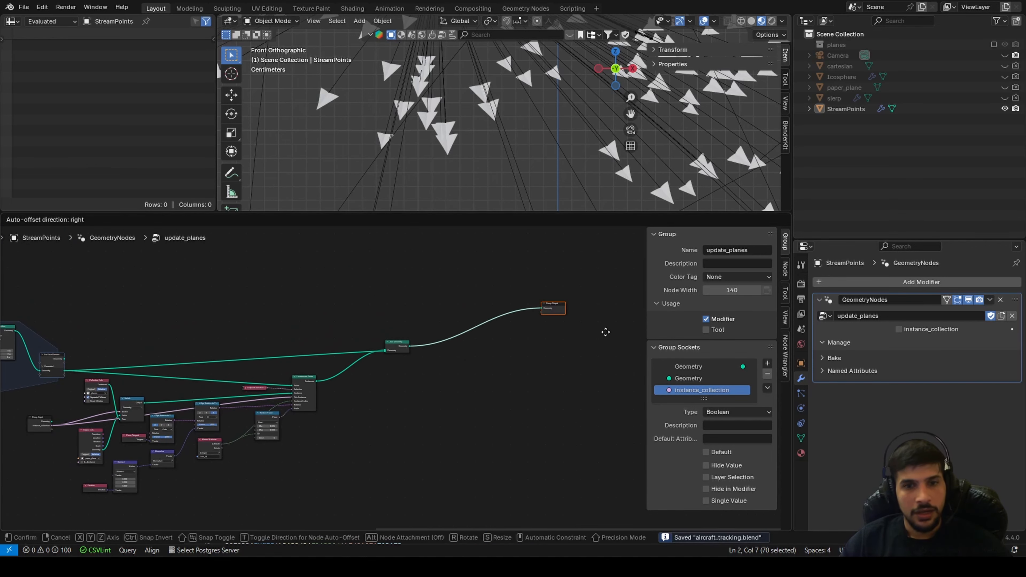
click(629, 352)
drag(390, 350, 497, 300)
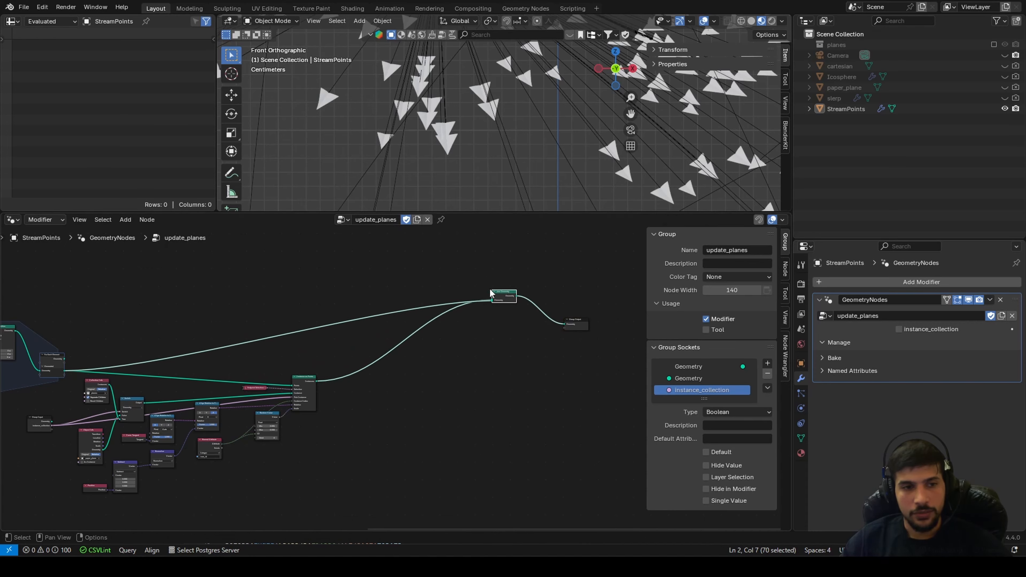
Raise the For Each Element output node to the height of Join Geometry so their link runs straight
middle_drag(501, 117, 480, 145)
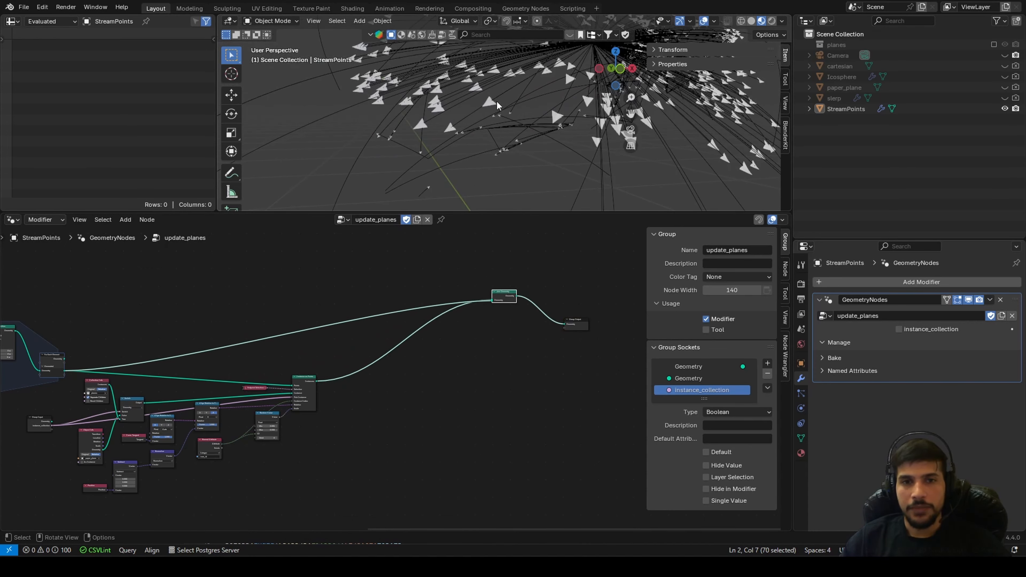
middle_drag(496, 100, 361, 119)
middle_drag(501, 81, 376, 97)
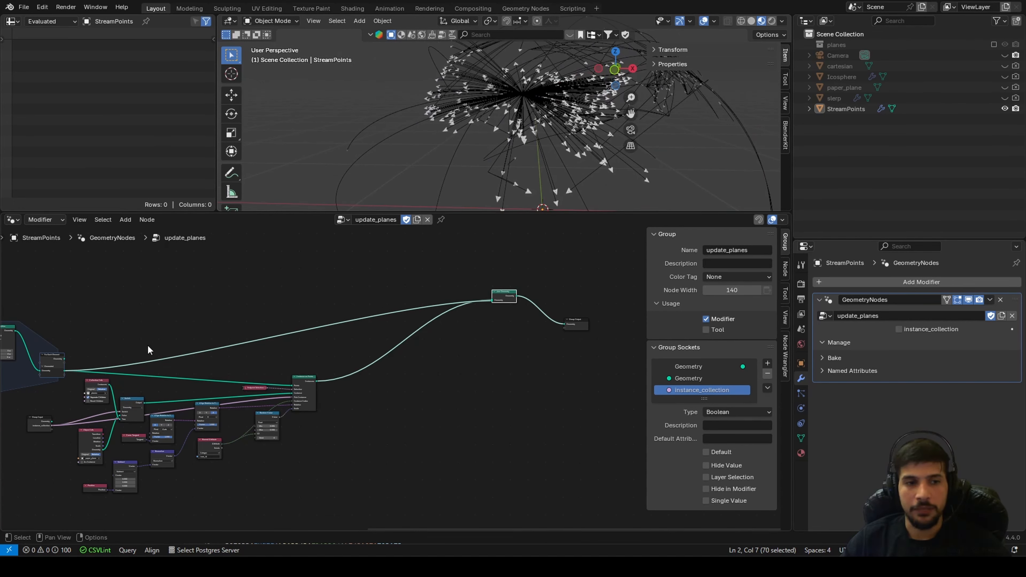
drag(55, 359, 78, 291)
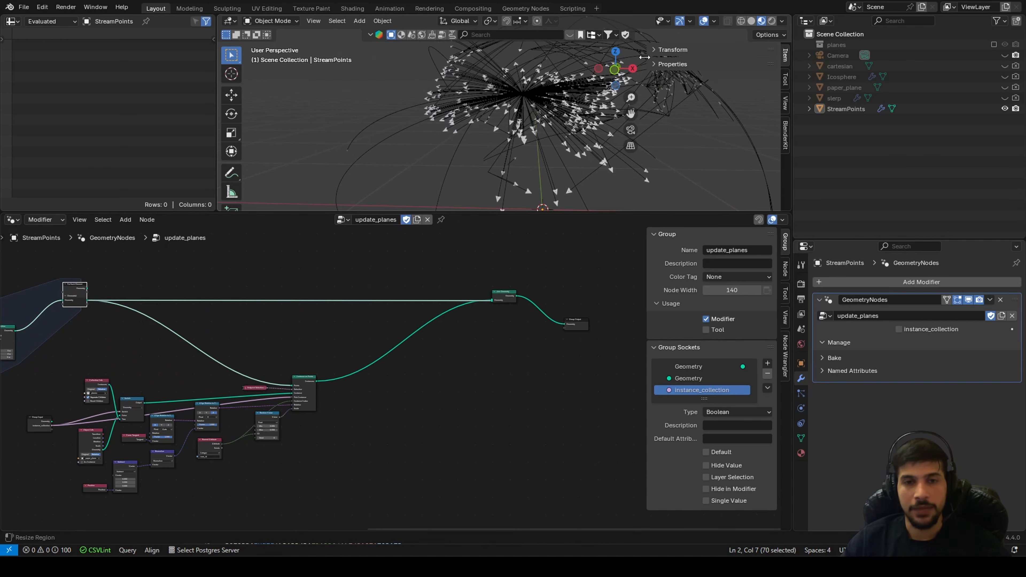
Add a Curve to Mesh node and insert it on the link from the For Each Element output to Join Geometry
scroll(273, 286, up, 2)
middle_drag(273, 287, 447, 331)
key(shift+a)
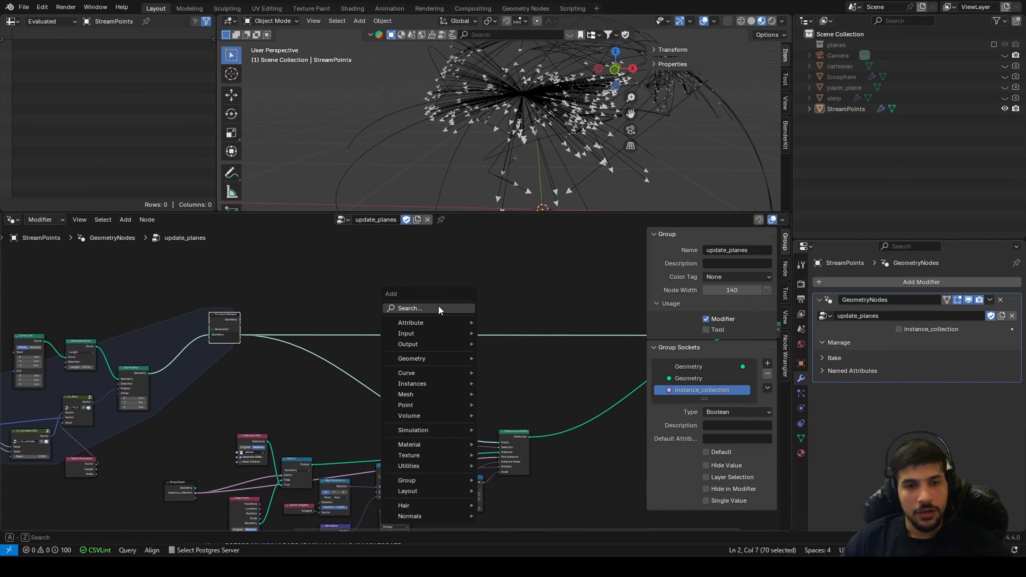
click(428, 308)
text(cur)
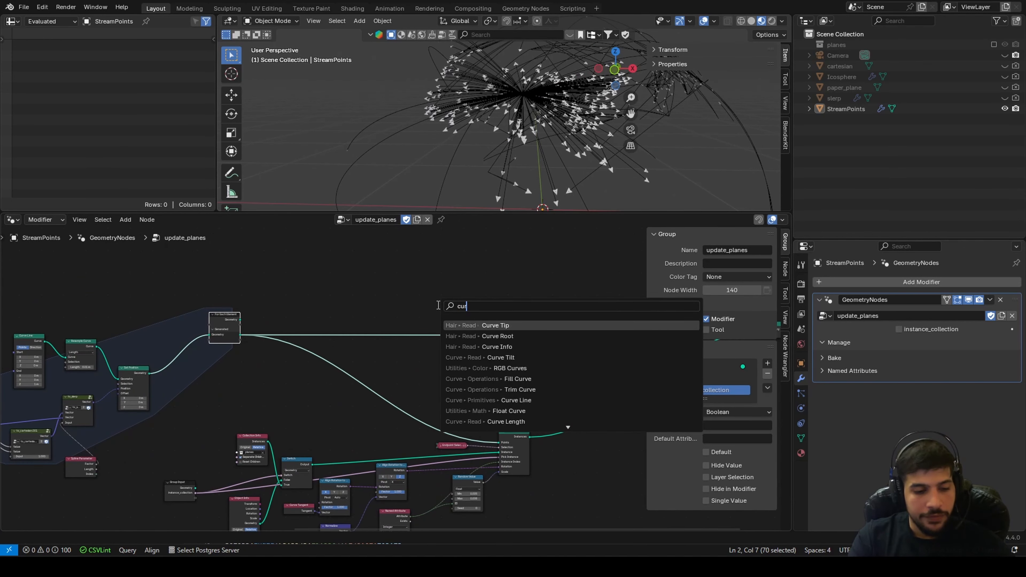
text(ve to mesh)
key(Return)
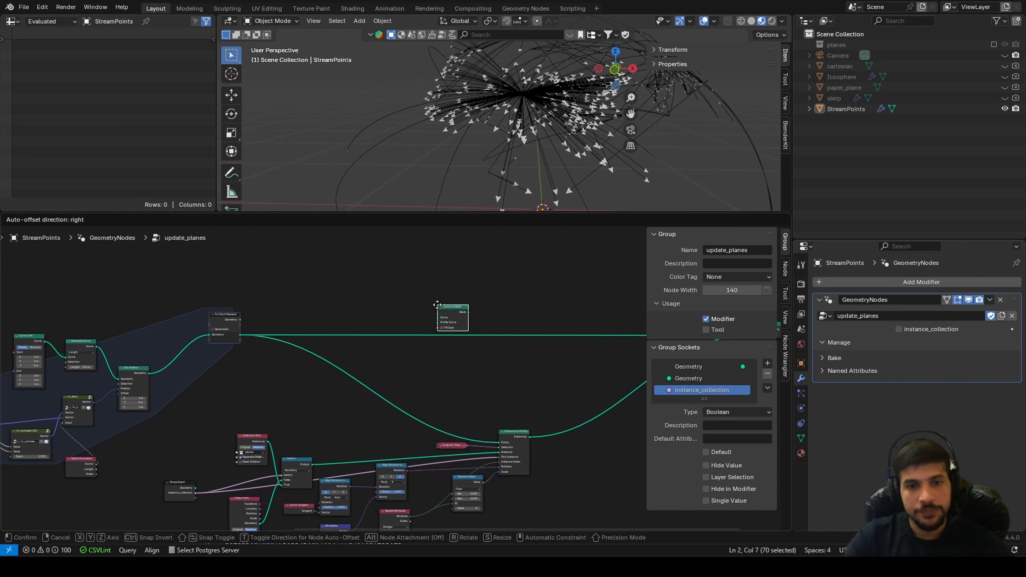
click(453, 310)
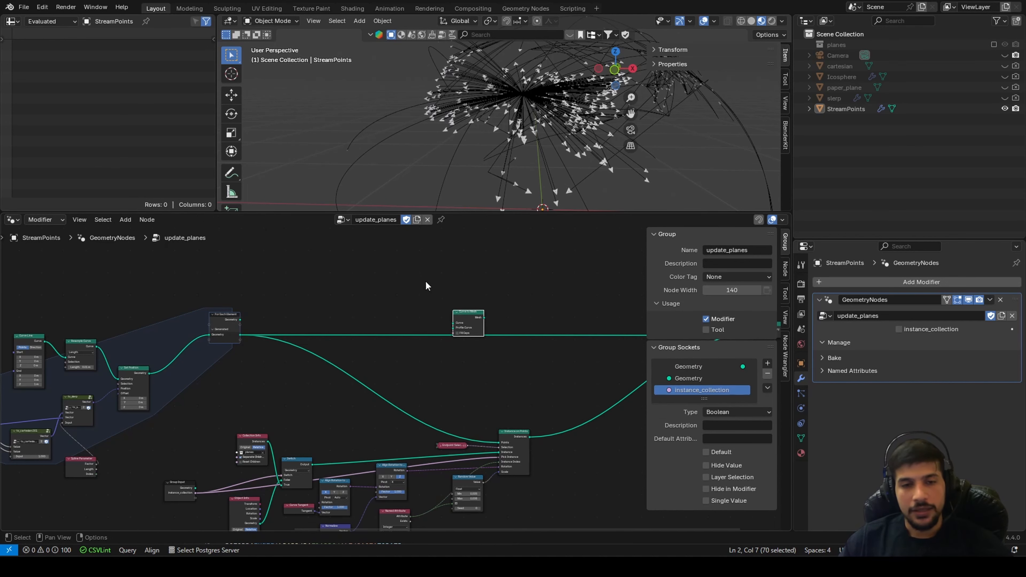
drag(464, 312, 509, 340)
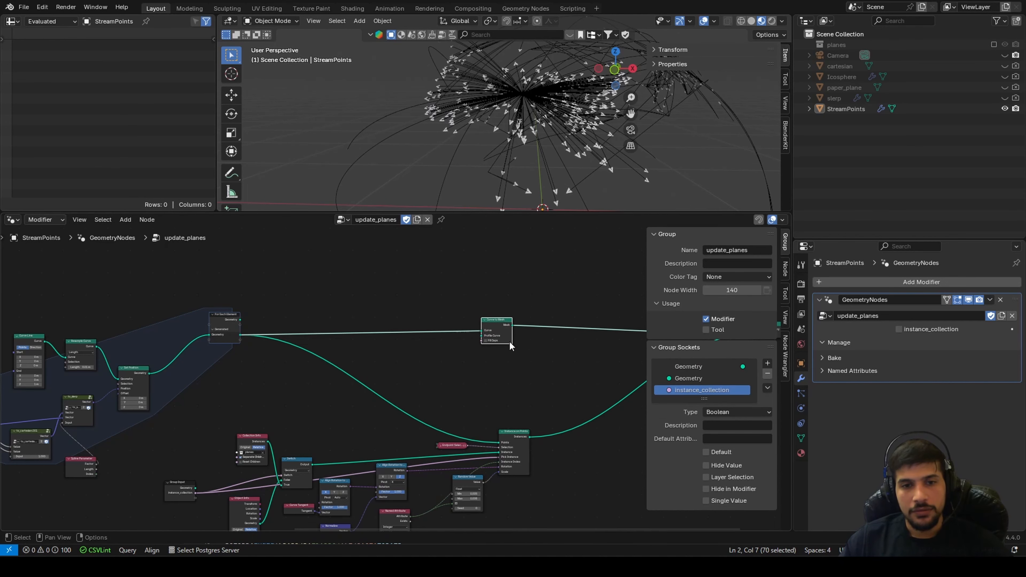
Add a Curve Circle node just below and before Curve to Mesh
scroll(508, 355, up, 3)
middle_drag(508, 358, 416, 375)
key(shift+a)
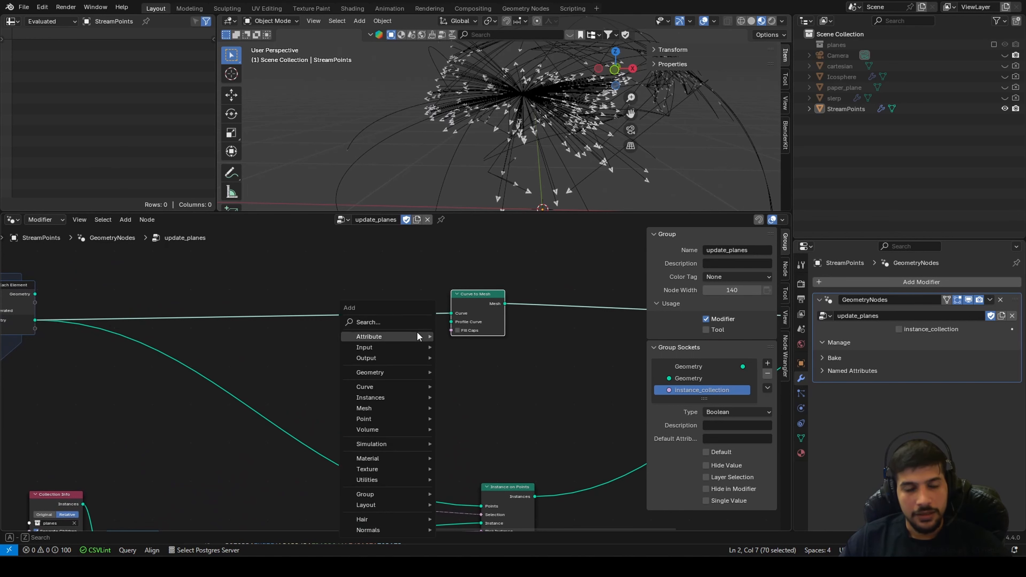
text(cur)
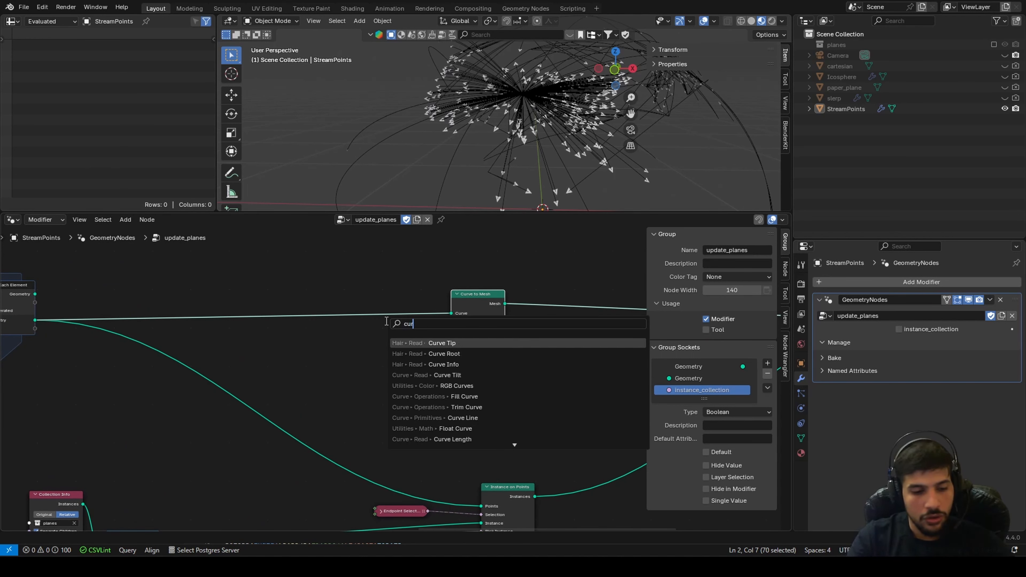
text(ve r)
key(BackSpace)
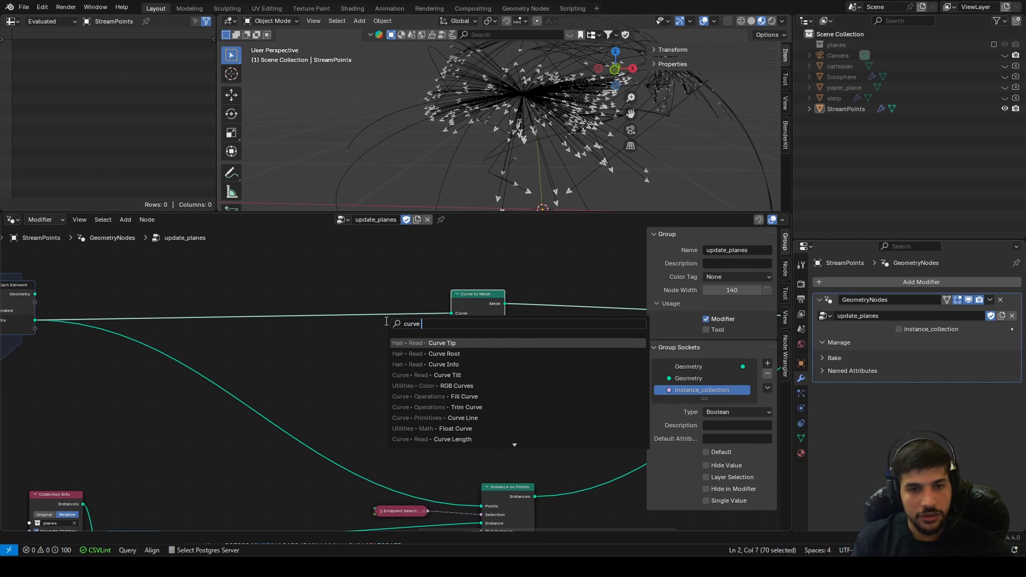
text(circ)
key(Return)
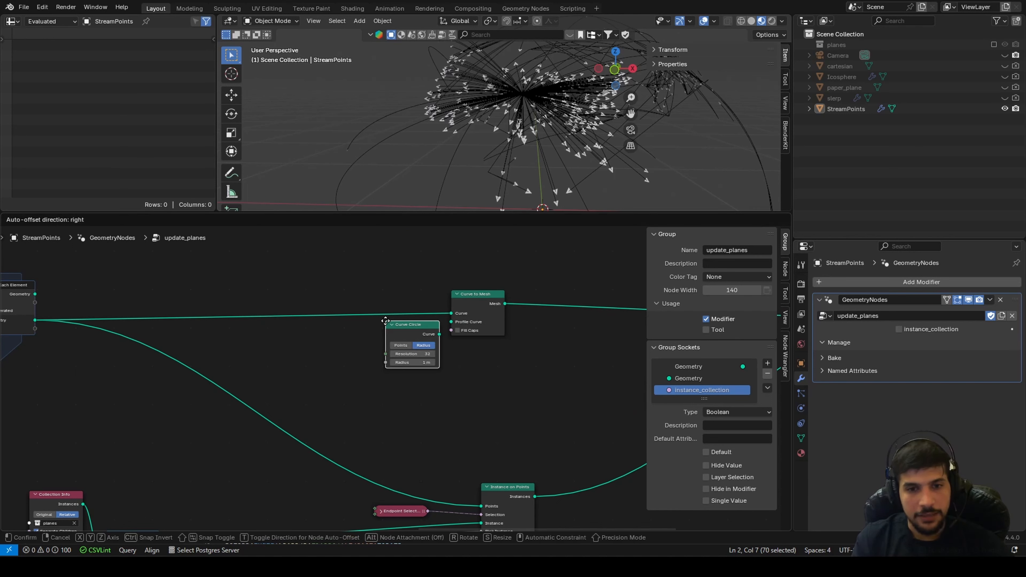
click(421, 370)
Set the Curve Circle's resolution to 3 and connect its Curve output to Curve to Mesh's Profile Curve
scroll(430, 368, up, 4)
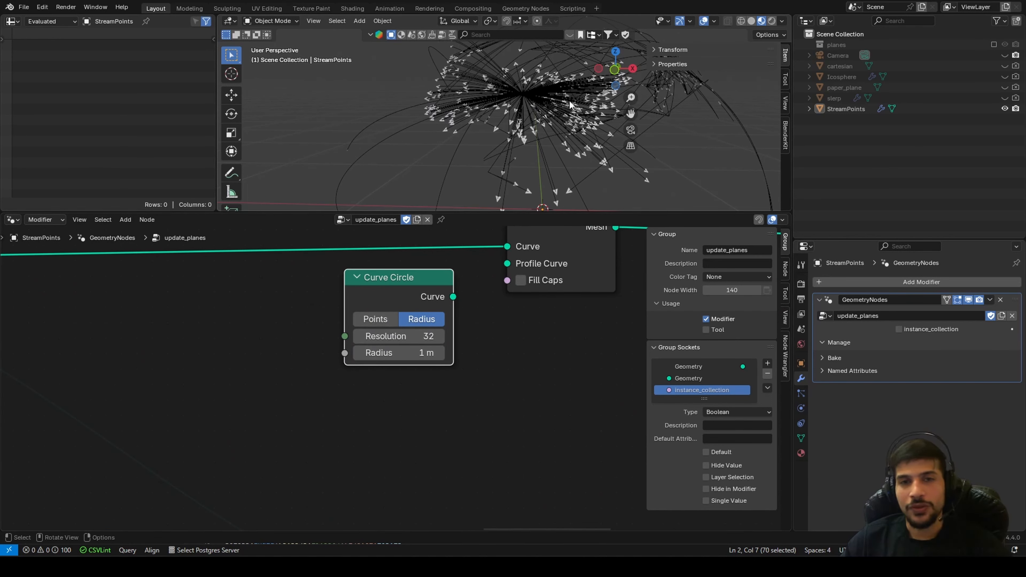
middle_drag(569, 101, 468, 201)
drag(400, 336, 363, 336)
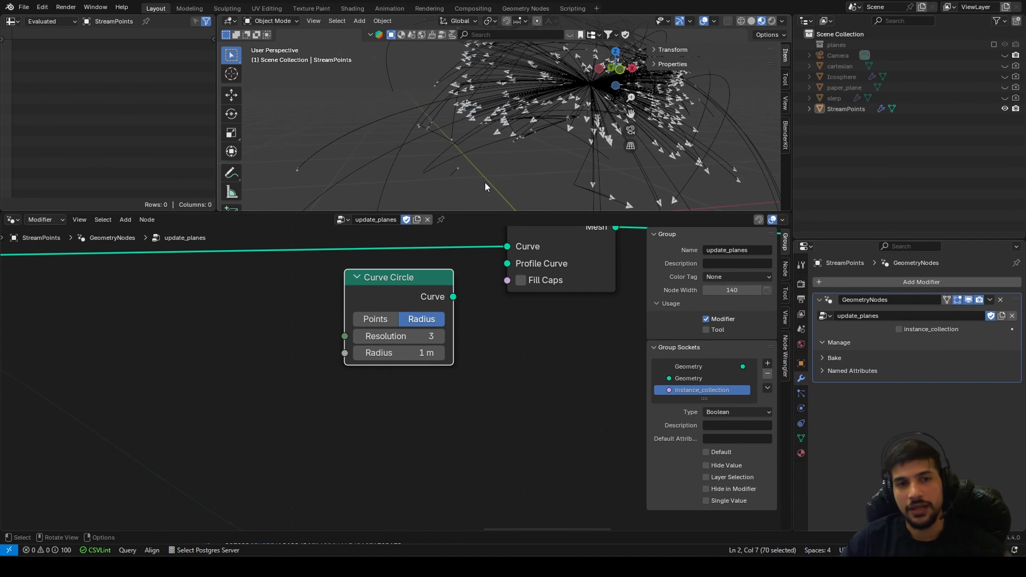
scroll(451, 297, up, 1)
middle_drag(452, 296, 411, 382)
drag(415, 378, 478, 339)
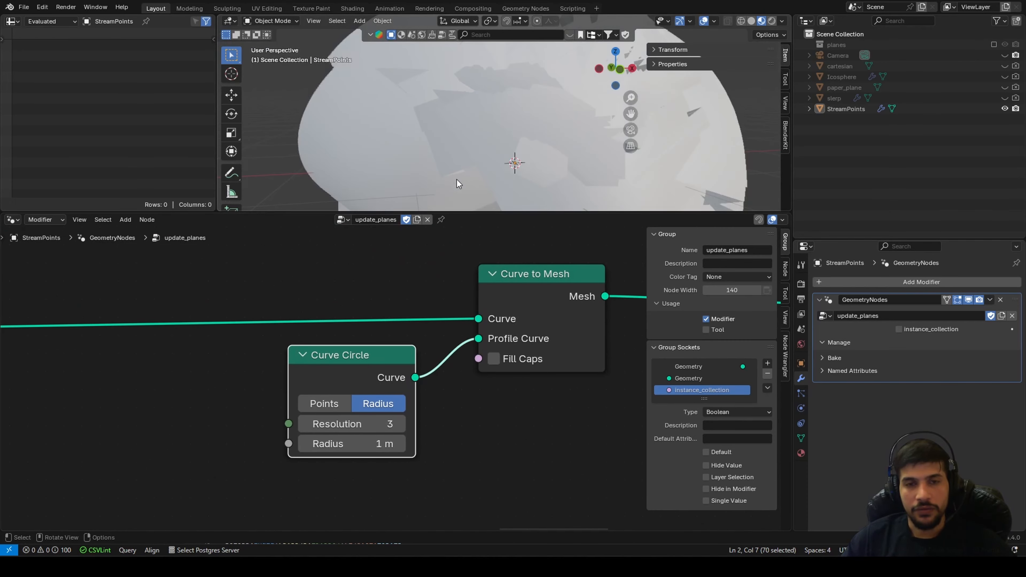
Set the Curve Circle's radius to 0.002 m and inspect the thickness of the flight paths
scroll(399, 475, up, 1)
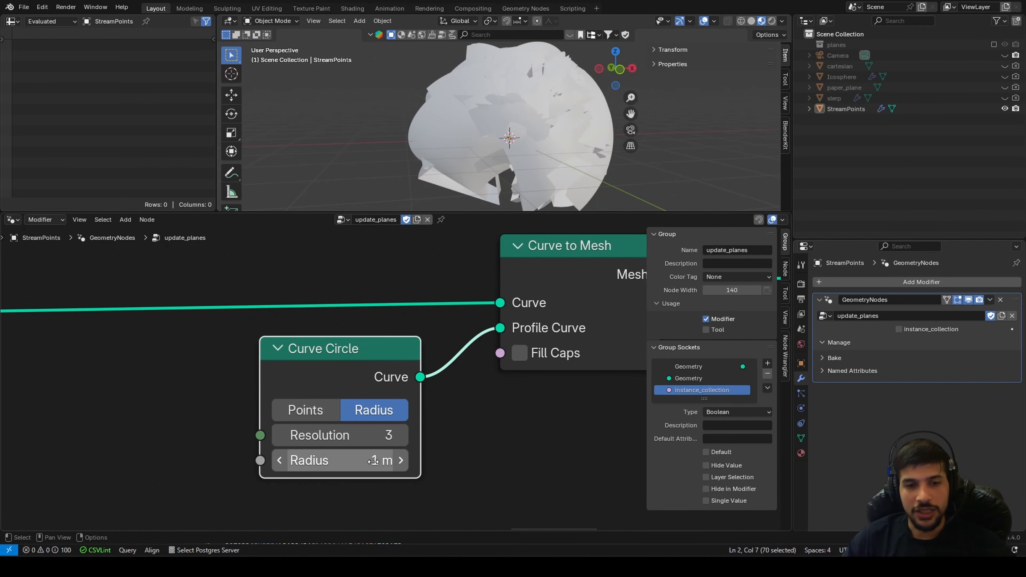
click(372, 461)
text(0.002)
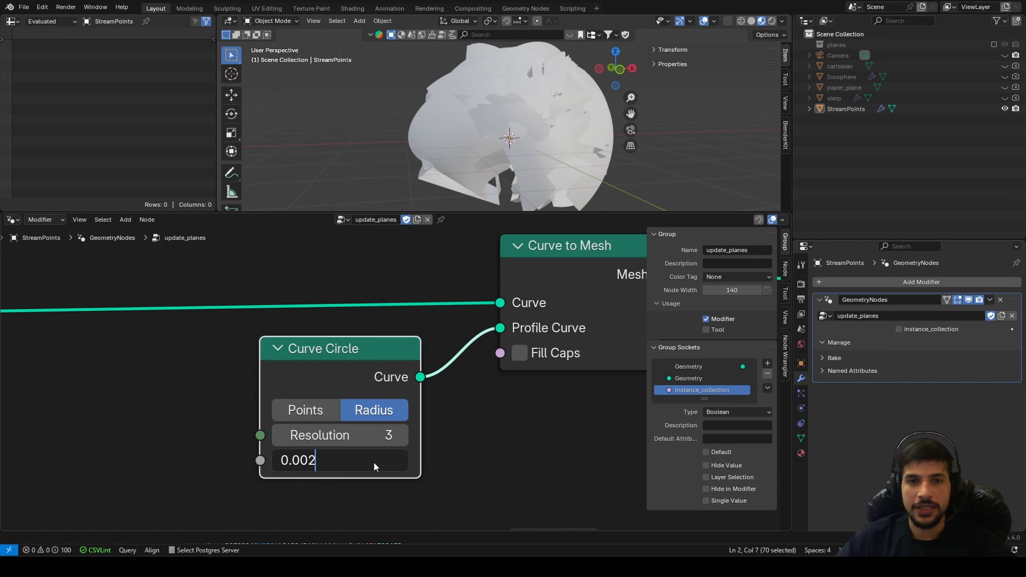
key(Return)
scroll(545, 125, up, 8)
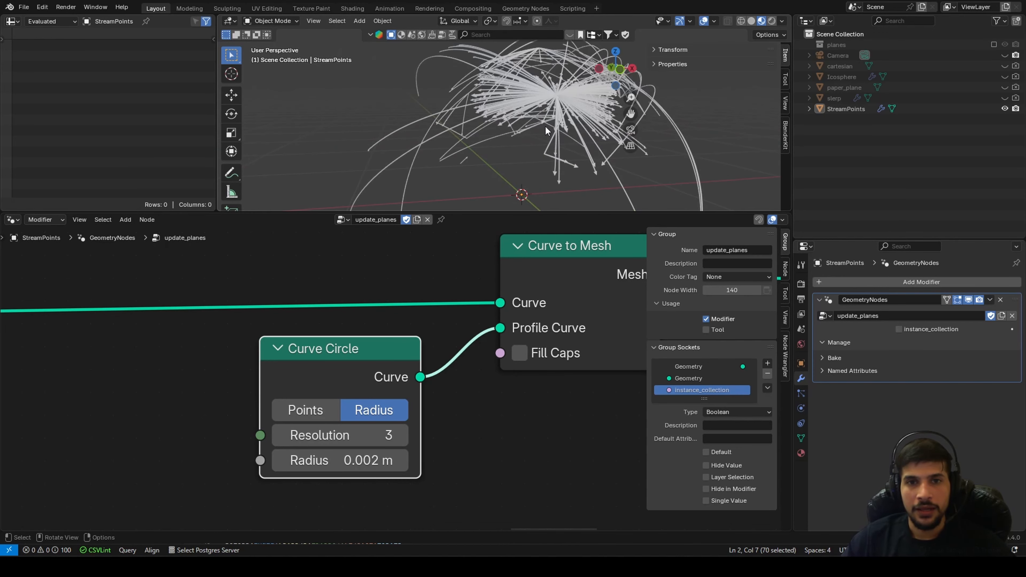
Reduce the Curve Circle's radius to 0.0002 m and check the flight paths near and far
click(361, 463)
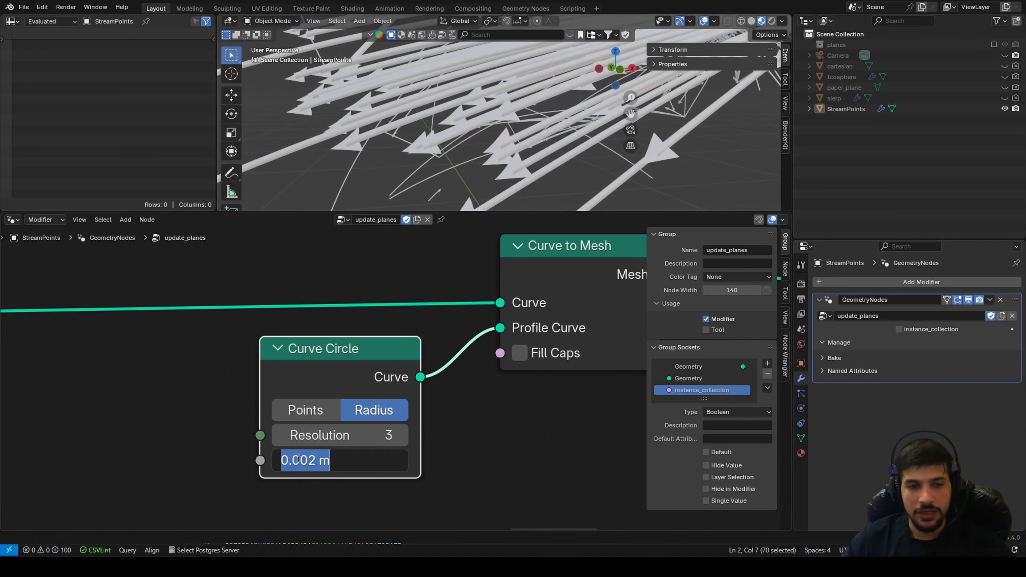
click(300, 463)
text(0)
key(Return)
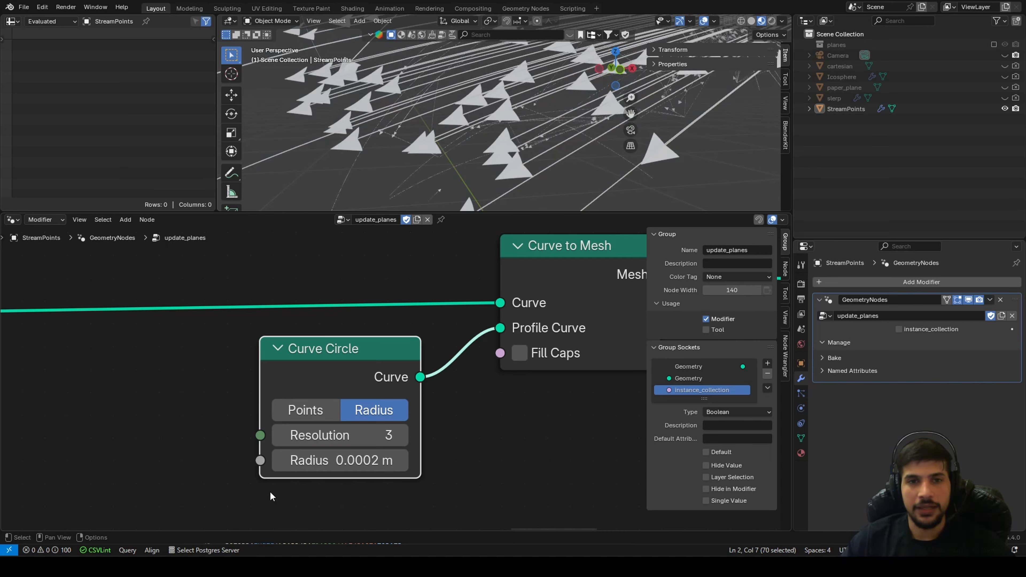
scroll(599, 134, down, 8)
scroll(572, 146, up, 8)
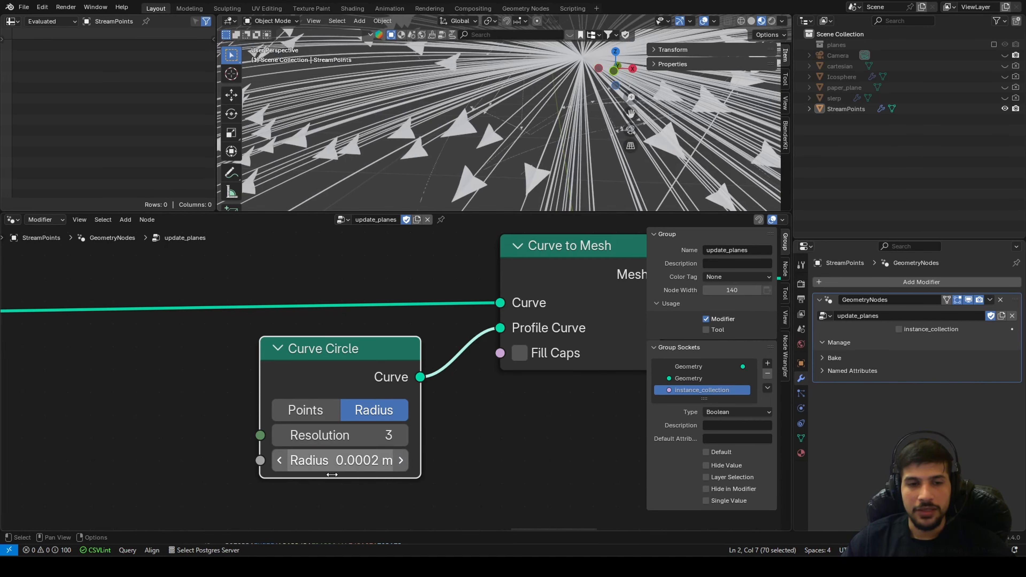
Set the Curve Circle's radius to 0.0003 m and inspect the flight paths from several distances and angles
click(318, 463)
click(322, 462)
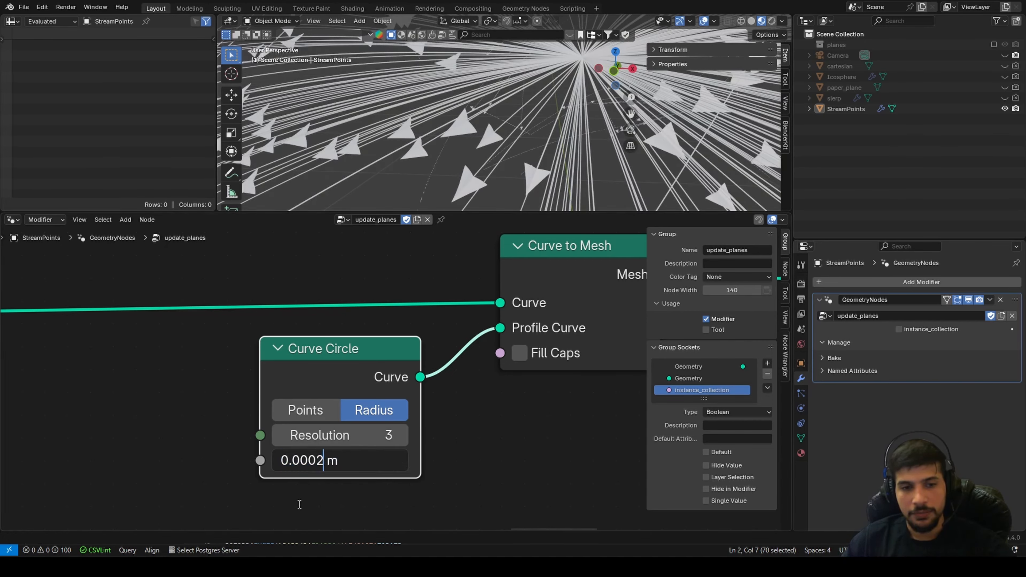
key(Return)
scroll(452, 204, down, 5)
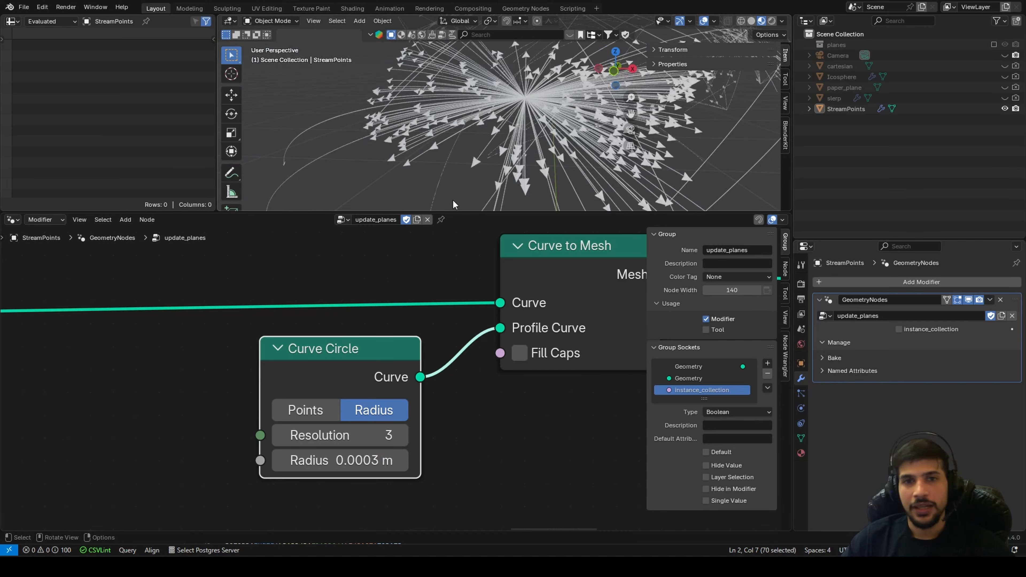
scroll(490, 155, up, 5)
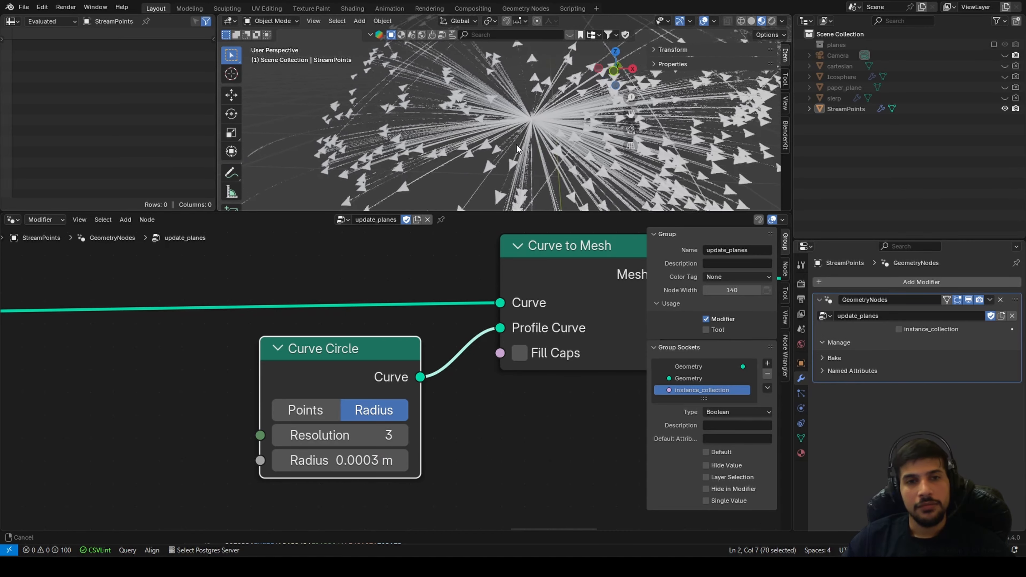
scroll(501, 167, down, 3)
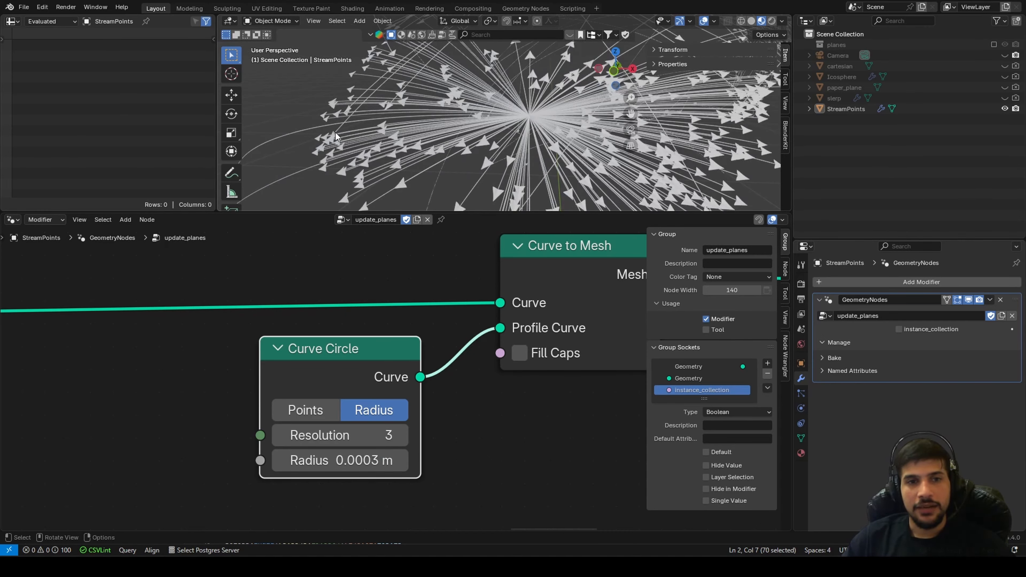
middle_drag(335, 136, 340, 139)
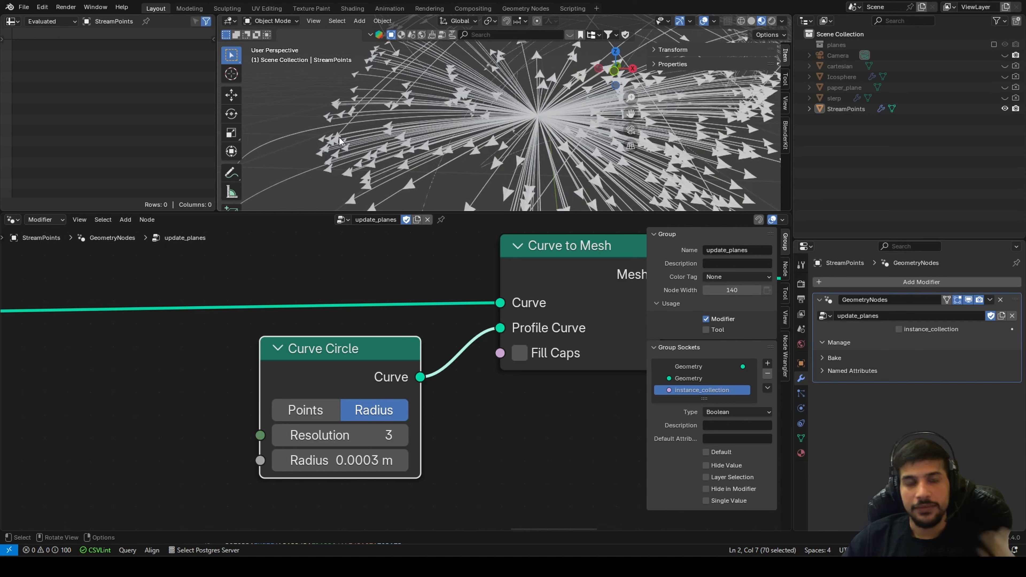
scroll(501, 141, up, 2)
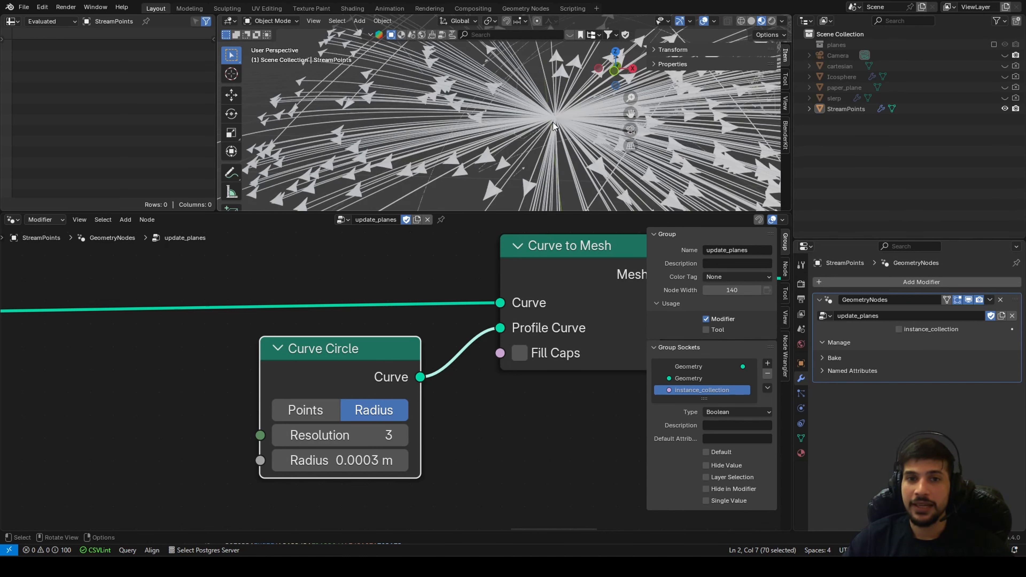
middle_drag(546, 116, 382, 129)
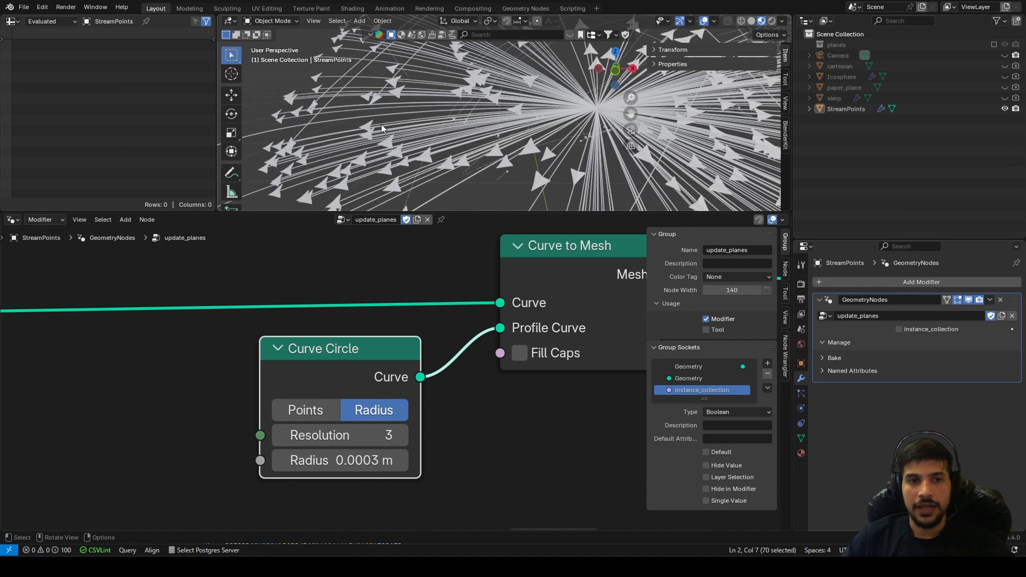
Add a Set Curve Radius node and insert it on the link feeding Curve to Mesh's Curve input
scroll(424, 323, down, 3)
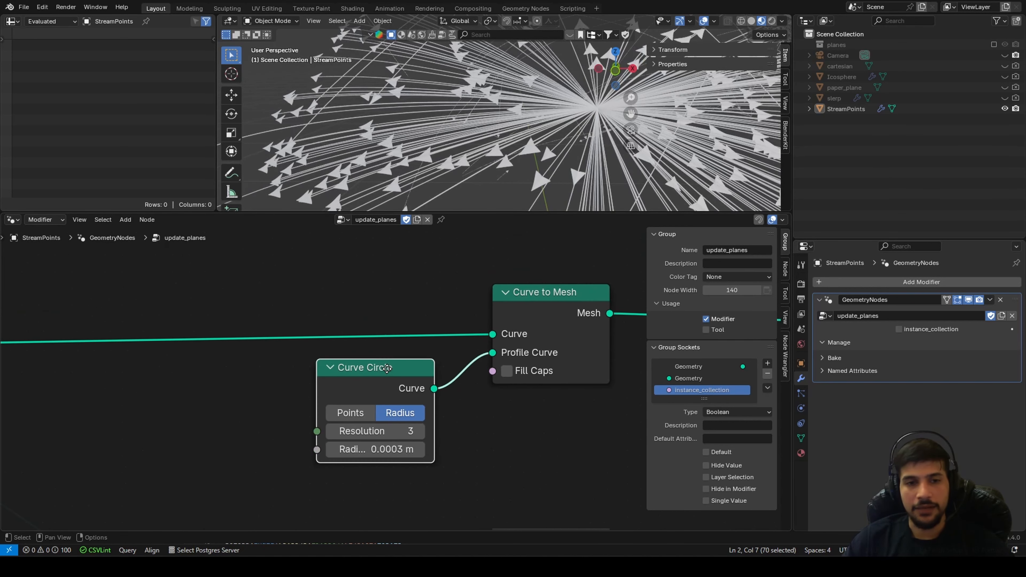
key(shift+a)
click(427, 300)
text(set )
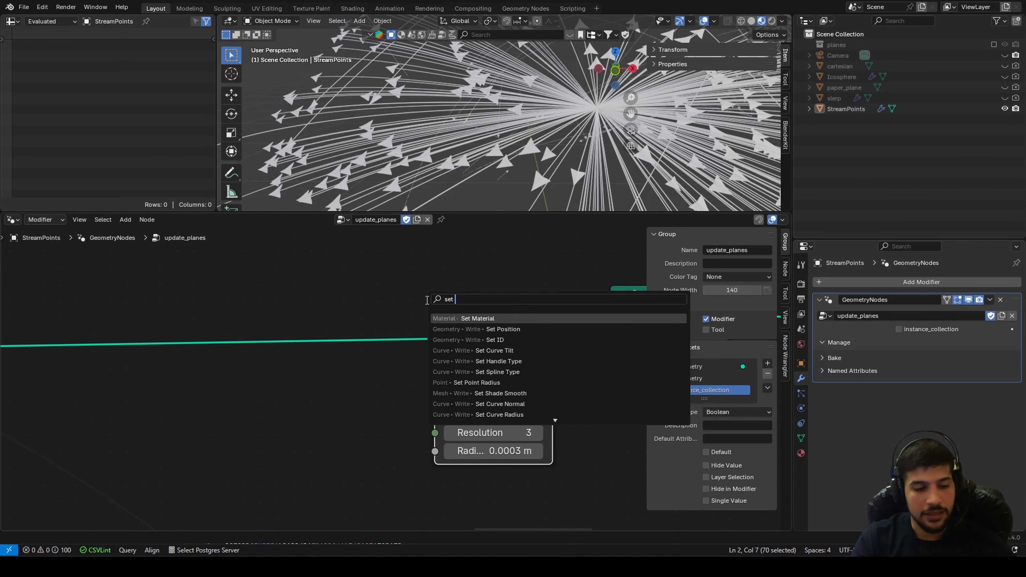
text(curve)
key(Down)
key(Down)
key(Return)
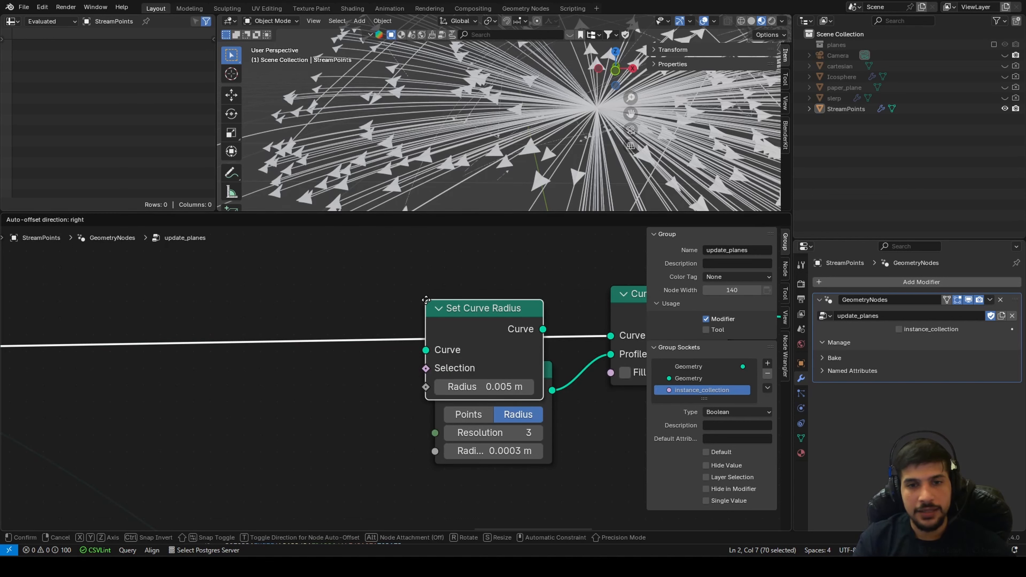
click(353, 287)
scroll(402, 392, down, 2)
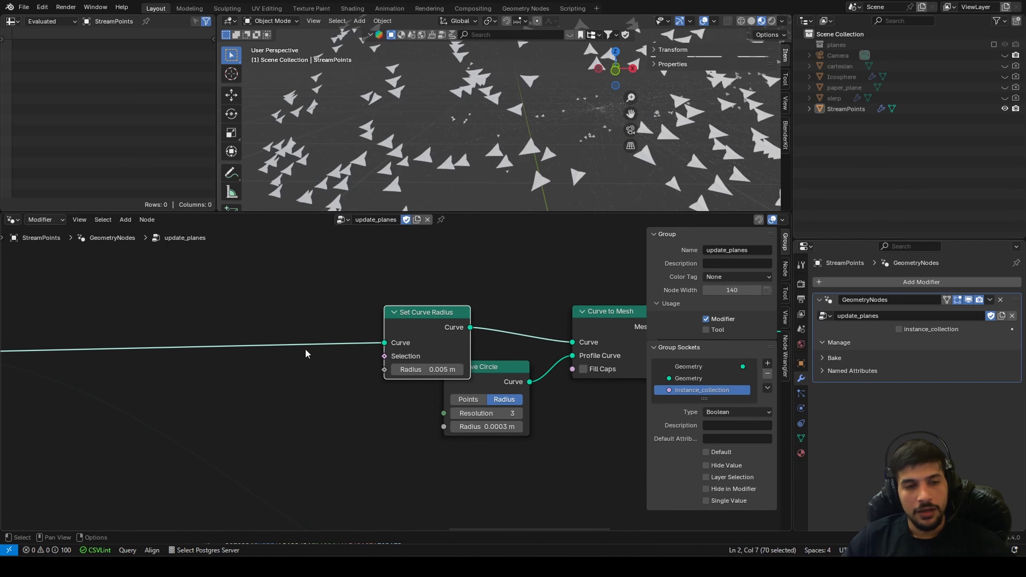
key(shift+a)
click(299, 328)
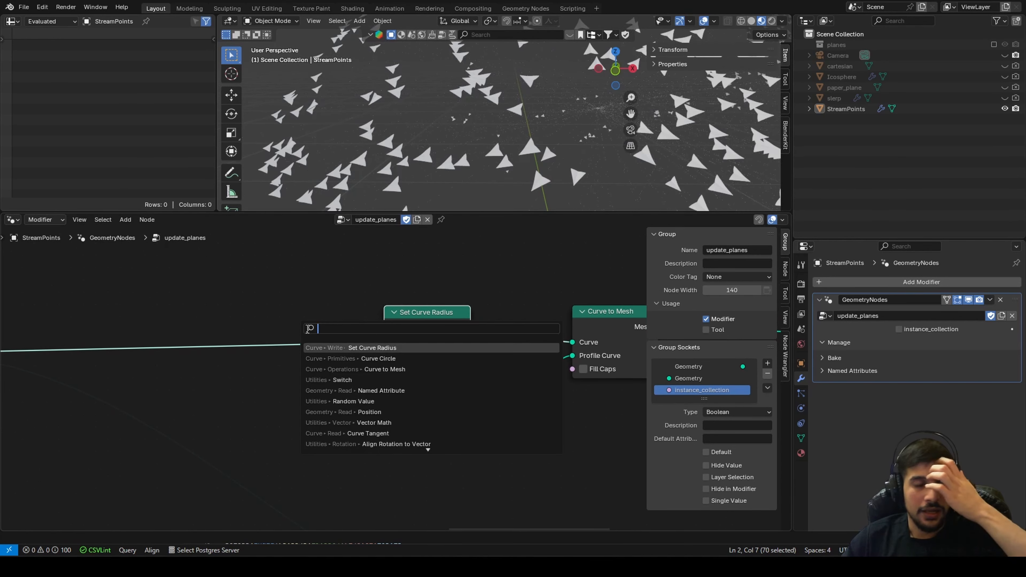
scroll(485, 153, down, 3)
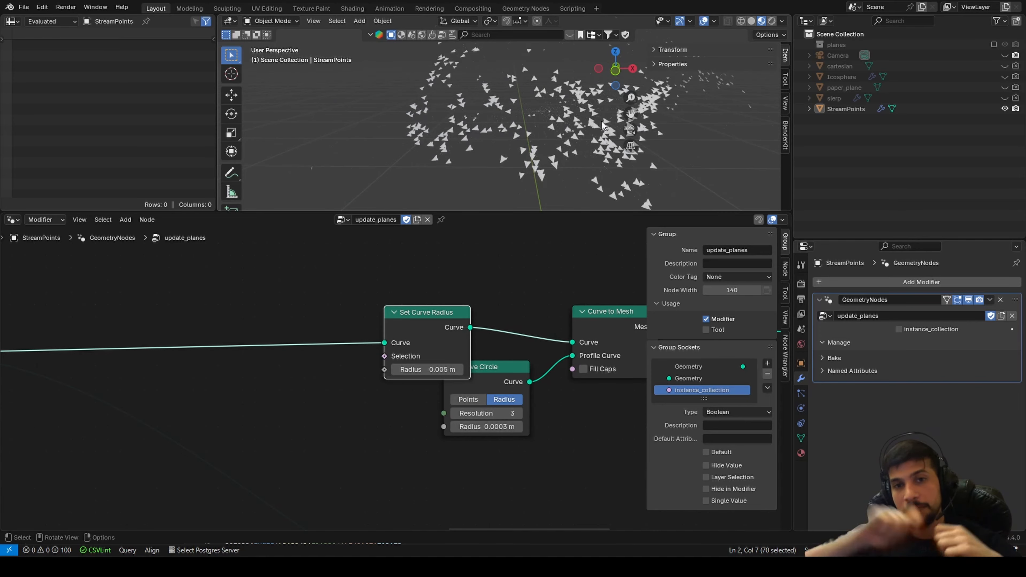
Mute the Set Curve Radius node and check the flight paths near and far
key(m)
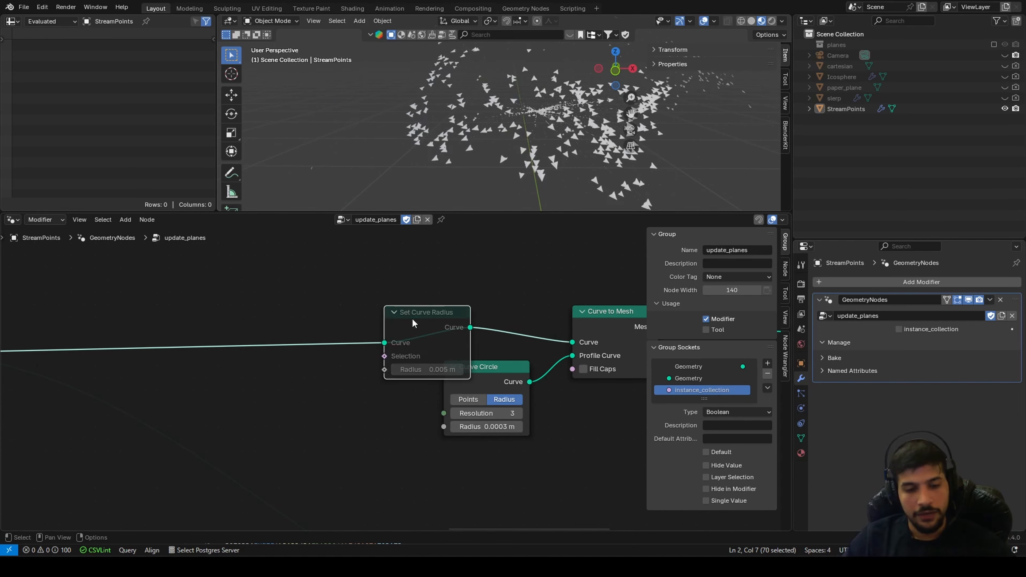
scroll(518, 76, up, 5)
scroll(489, 118, down, 5)
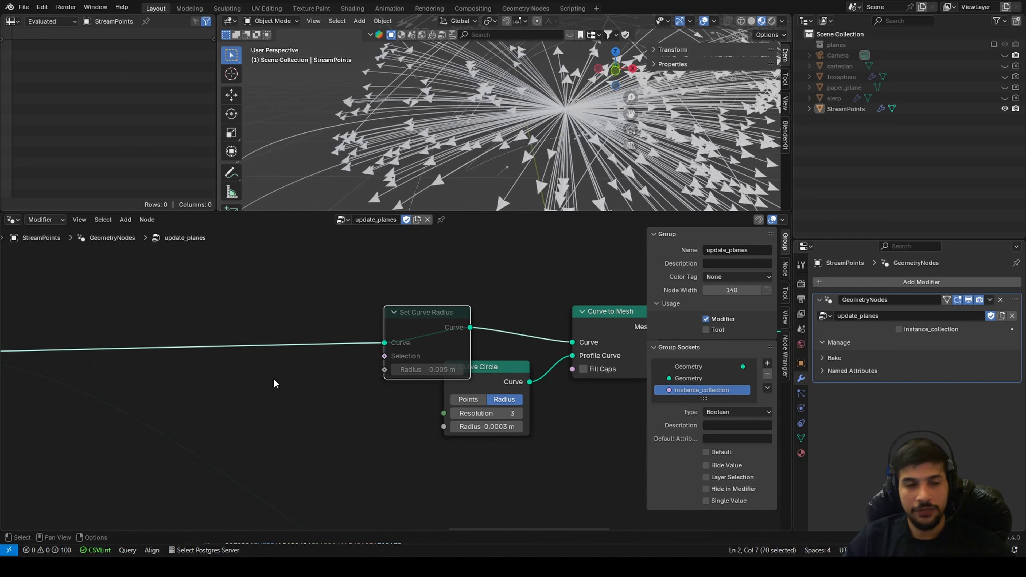
Add a Spline Parameter node and connect its Factor output to Set Curve Radius's Radius input
key(shift+a)
text(spl)
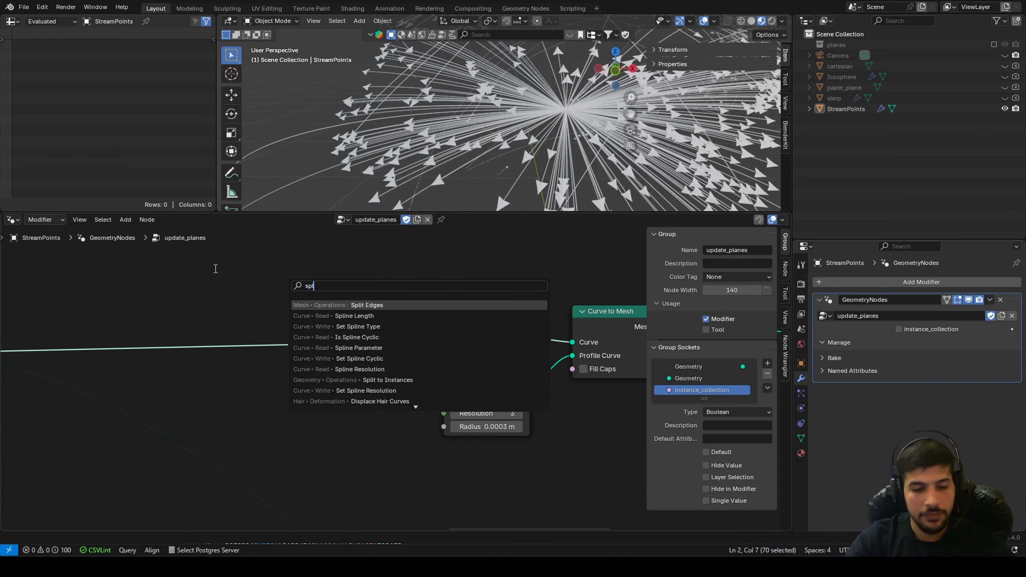
text(ine)
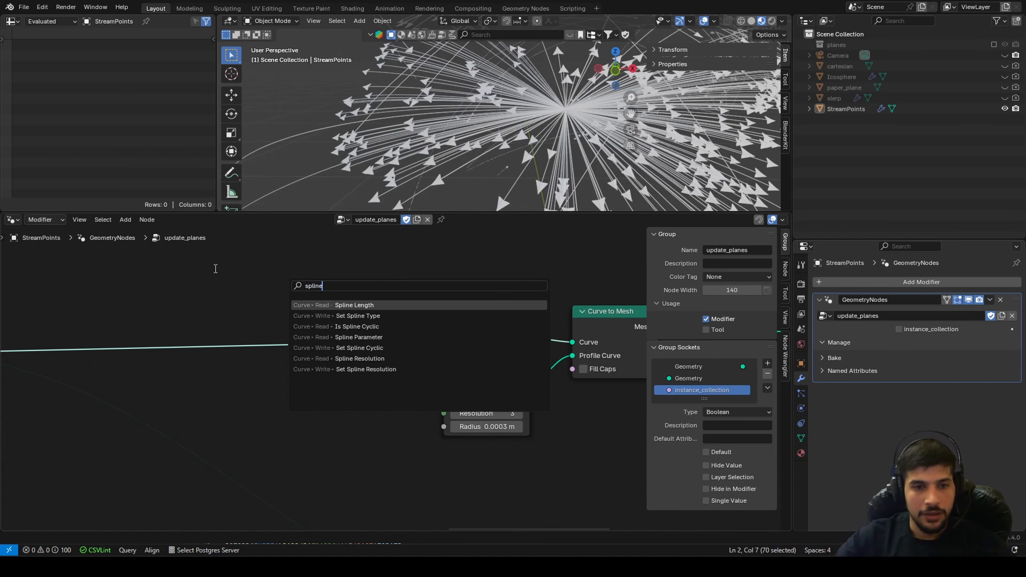
key(Down)
key(Down)
key(Down)
key(Return)
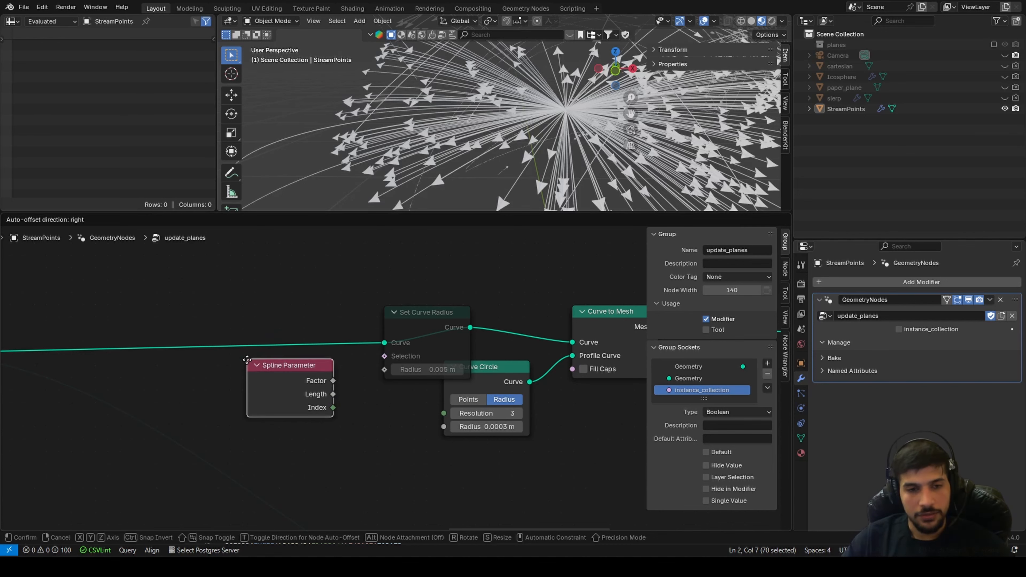
click(241, 378)
drag(327, 398, 382, 371)
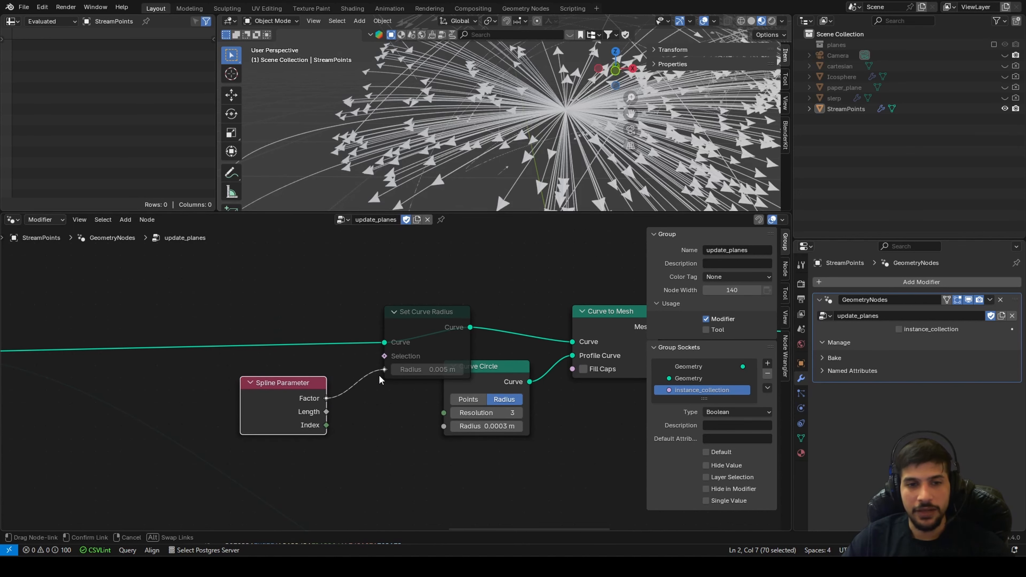
Unmute the Set Curve Radius node and inspect the flight paths near their common origin
click(425, 321)
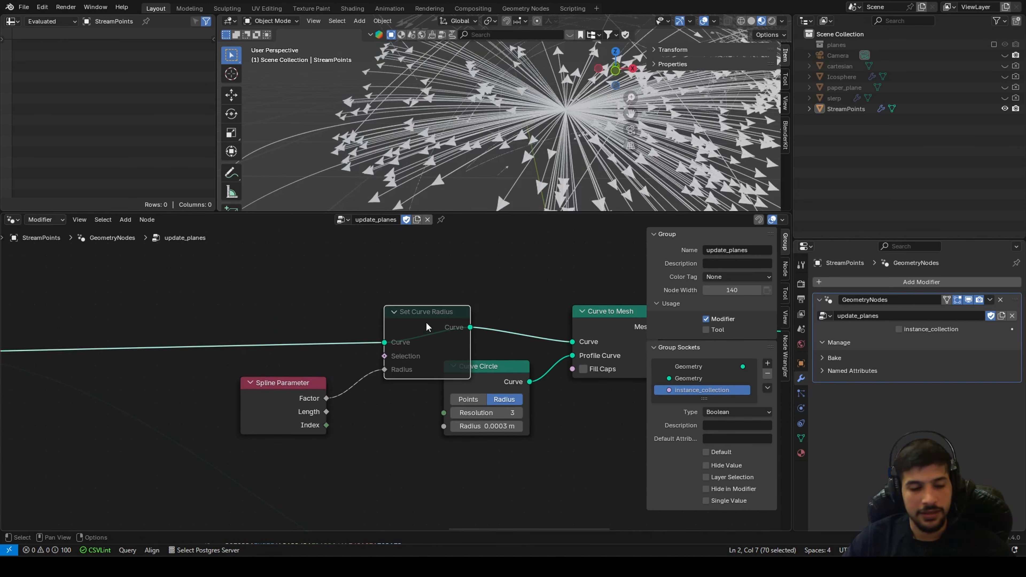
scroll(445, 326, up, 2)
shift+scroll(453, 327, down, 1)
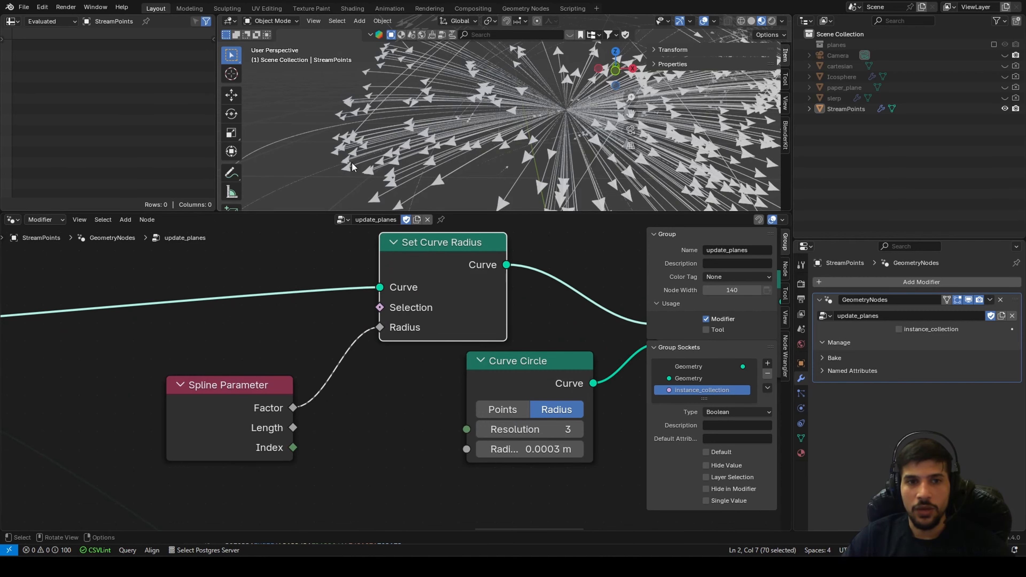
scroll(564, 131, up, 3)
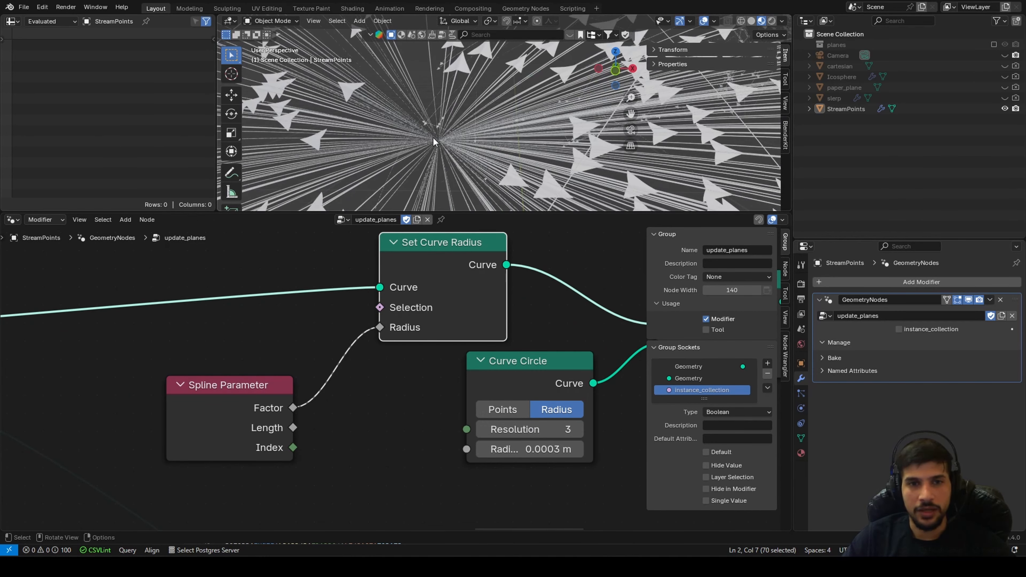
Insert a Map Range node on the link between Spline Parameter's Factor and Set Curve Radius's Radius, making room for it
drag(188, 381, 127, 374)
key(shift+a)
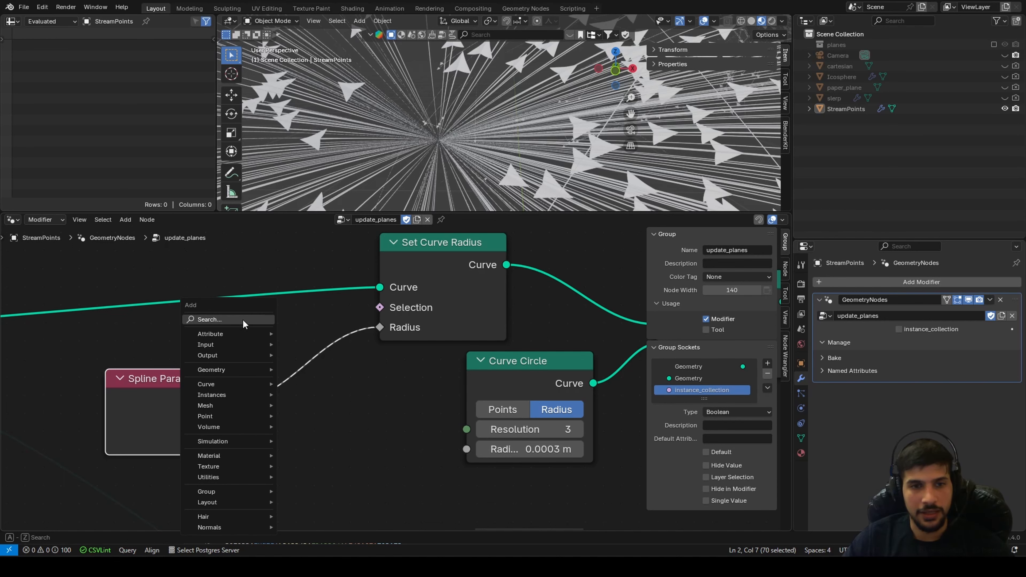
click(243, 321)
text(mapr)
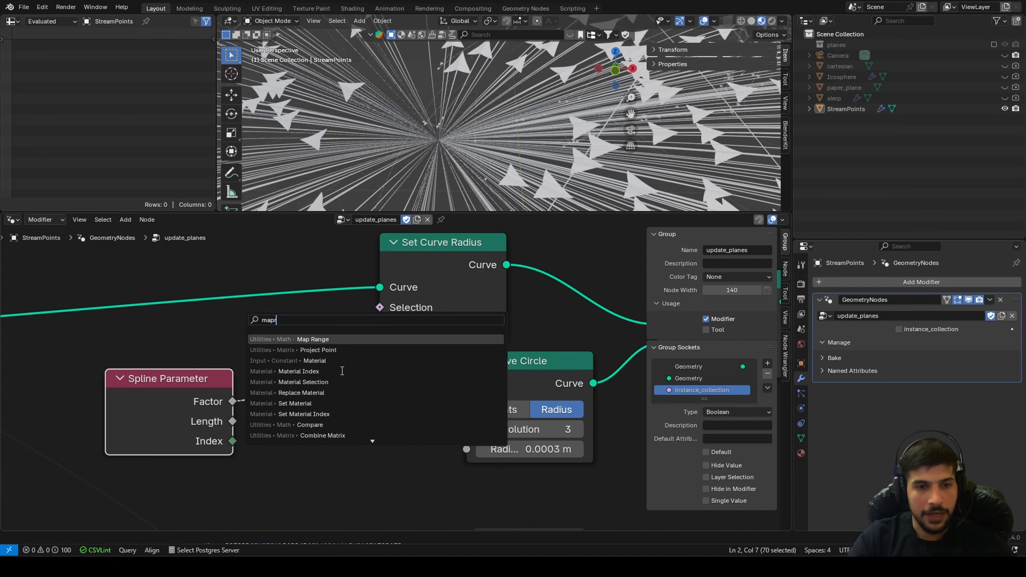
key(Return)
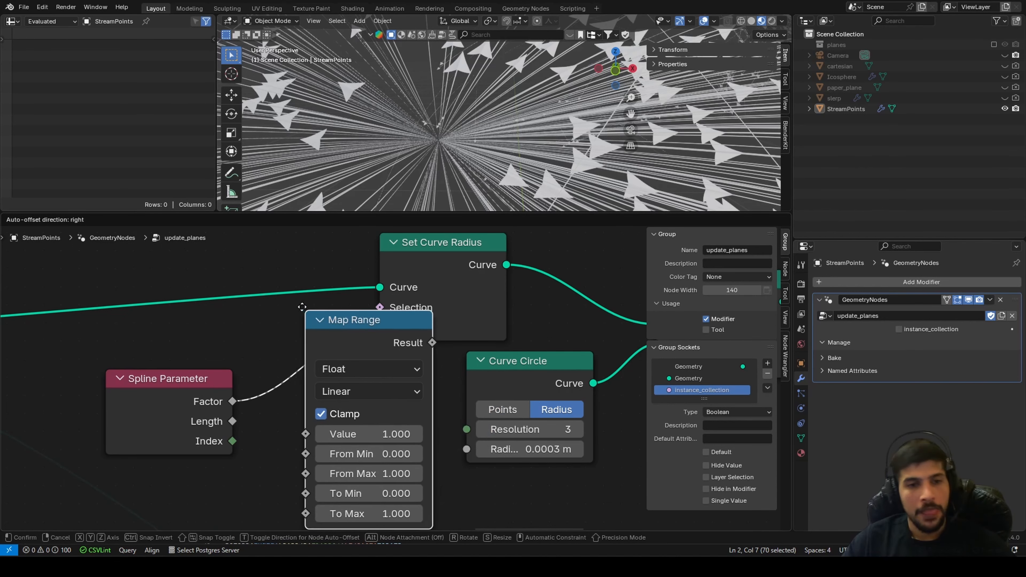
click(326, 378)
middle_drag(326, 377, 342, 302)
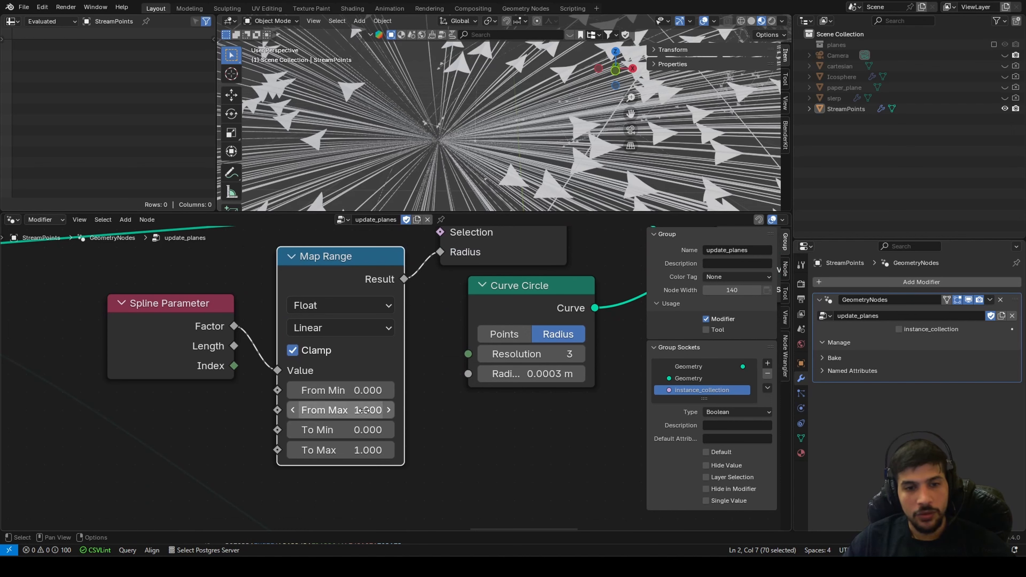
Set the Map Range node's To Min to 0.100 and save the file
click(389, 430)
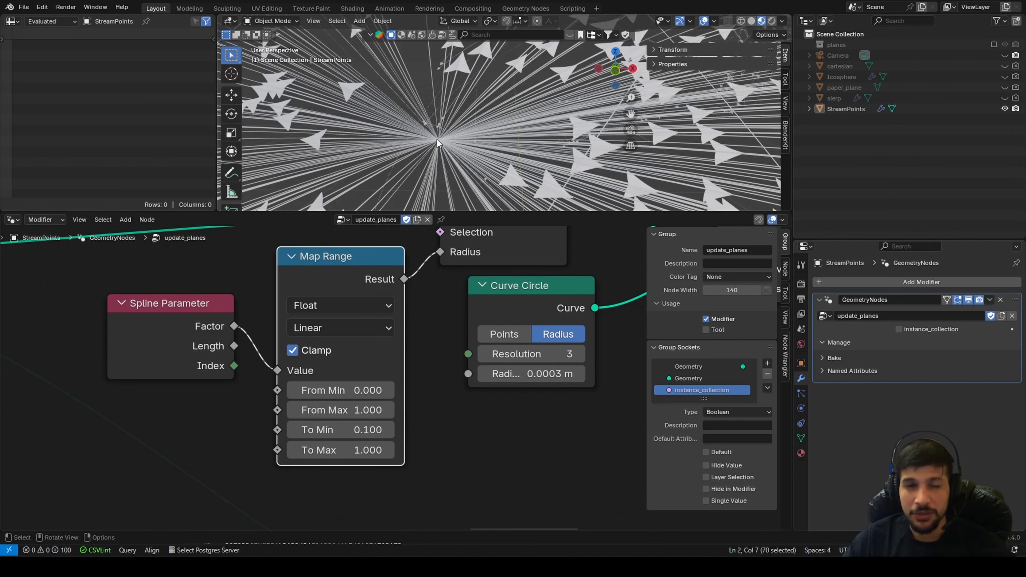
middle_drag(437, 140, 486, 126)
scroll(474, 370, up, 1)
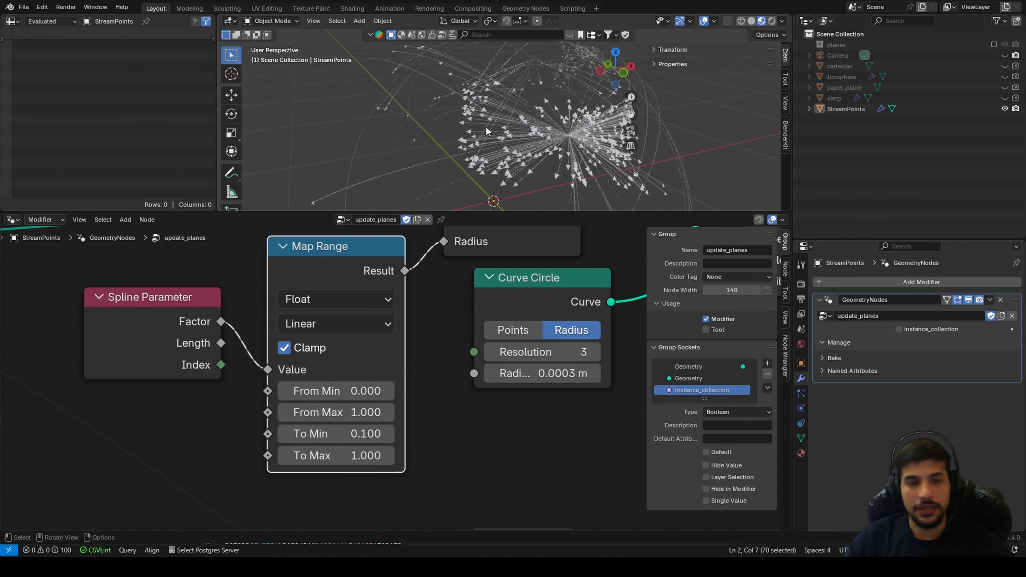
key(ctrl+s)
Space out the Curve to Mesh, Curve Circle and Map Range nodes, and inspect the tapered flight paths up close
scroll(529, 397, down, 4)
middle_drag(487, 392, 243, 423)
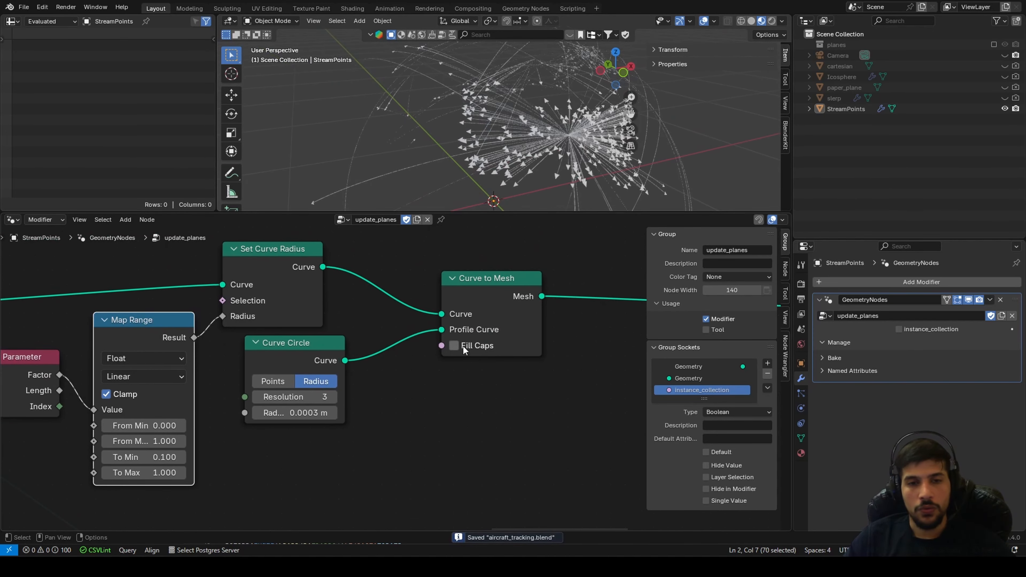
drag(485, 290, 573, 259)
drag(283, 359, 449, 353)
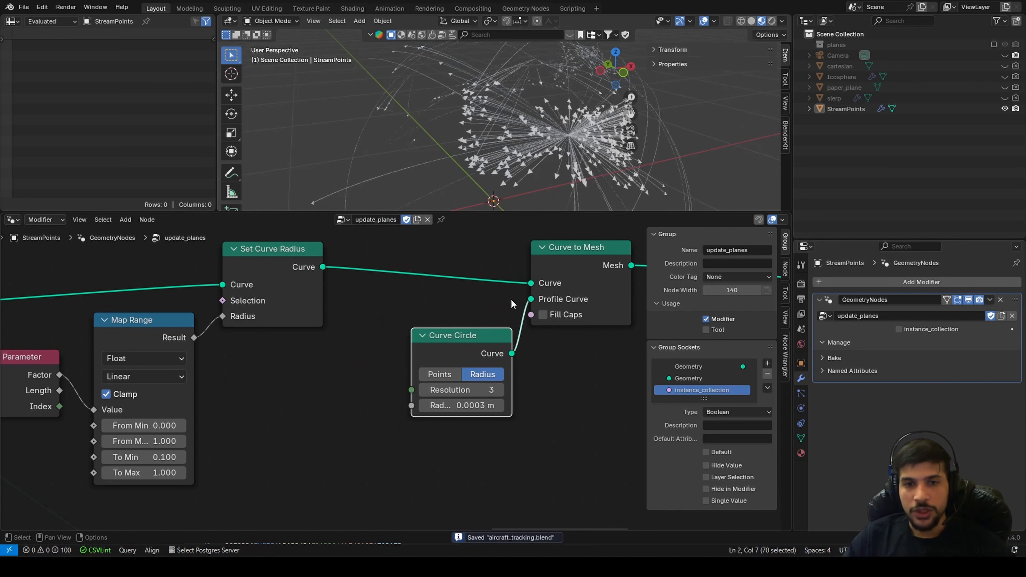
click(569, 264)
drag(569, 264, 571, 265)
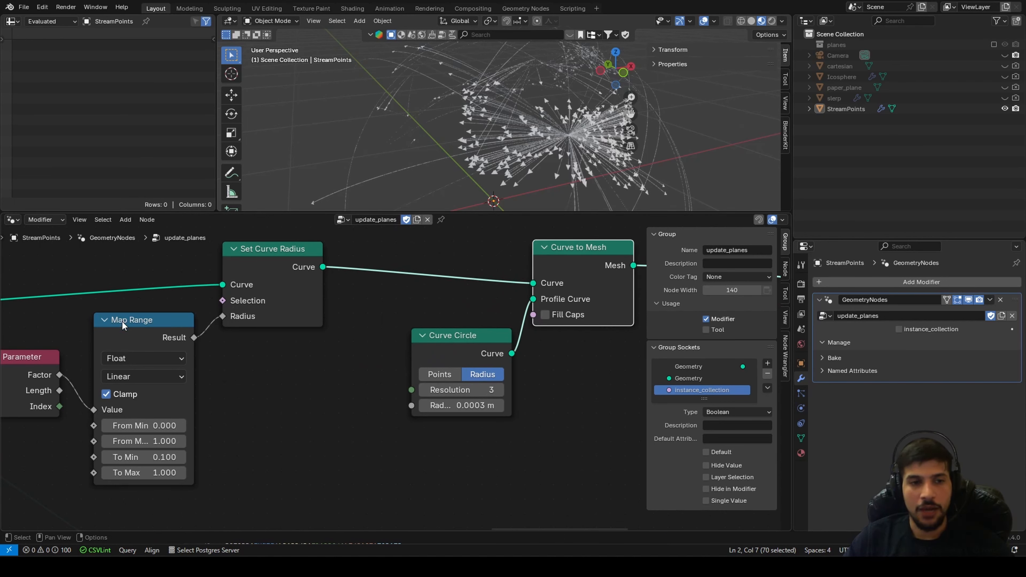
drag(123, 325, 116, 326)
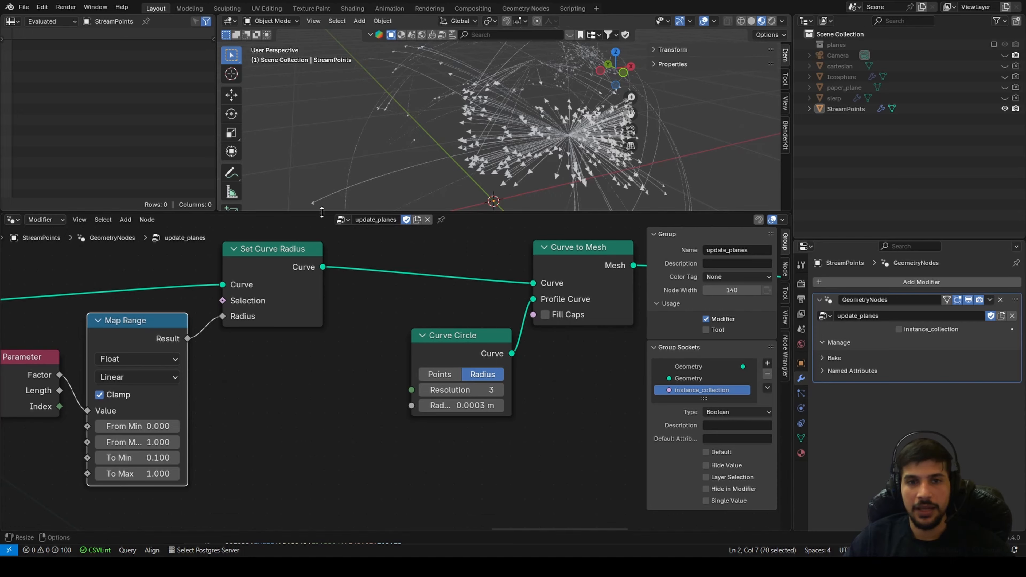
scroll(485, 163, up, 2)
middle_drag(485, 163, 477, 150)
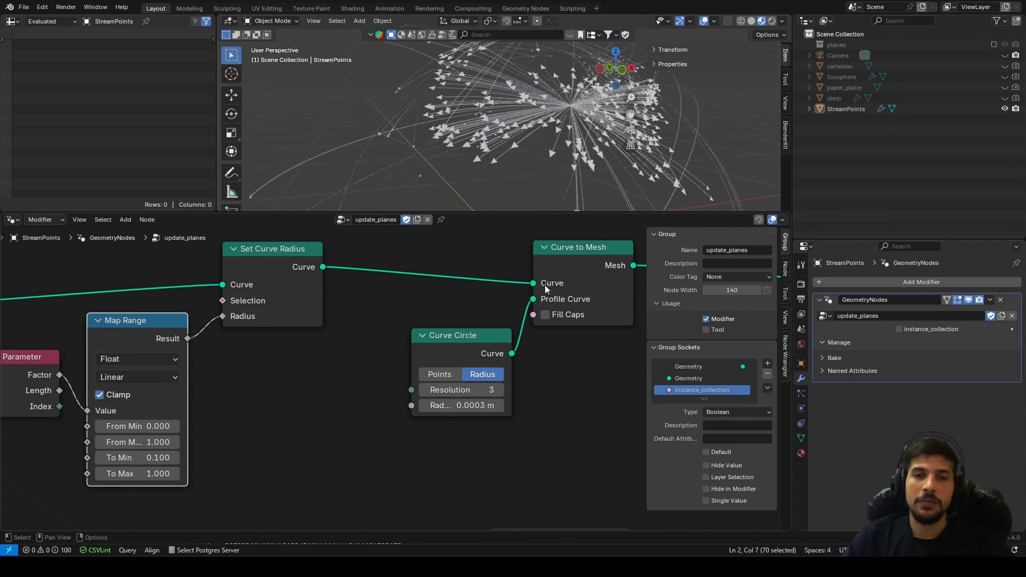
scroll(456, 121, up, 4)
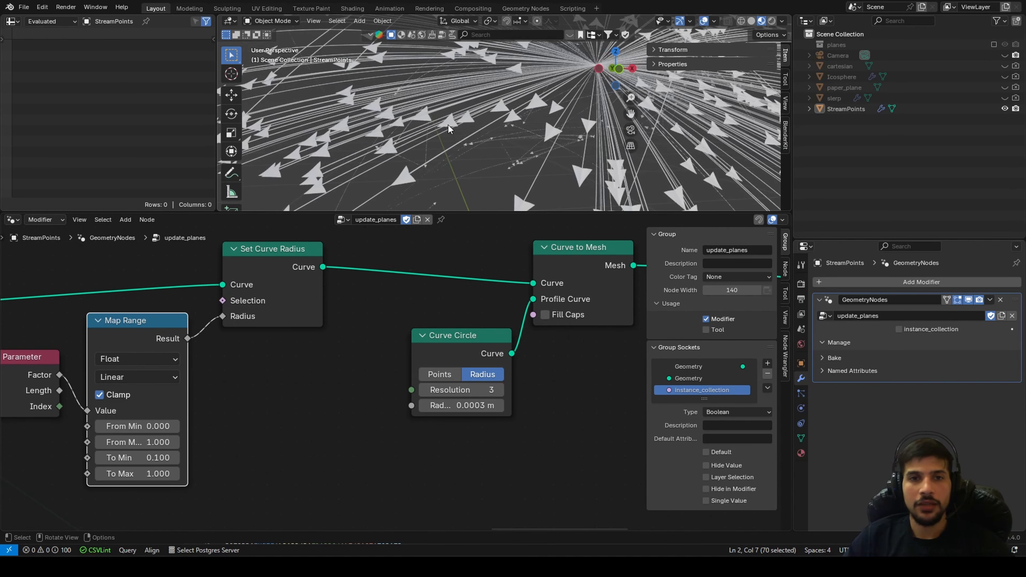
shift+middle_drag(295, 104, 303, 104)
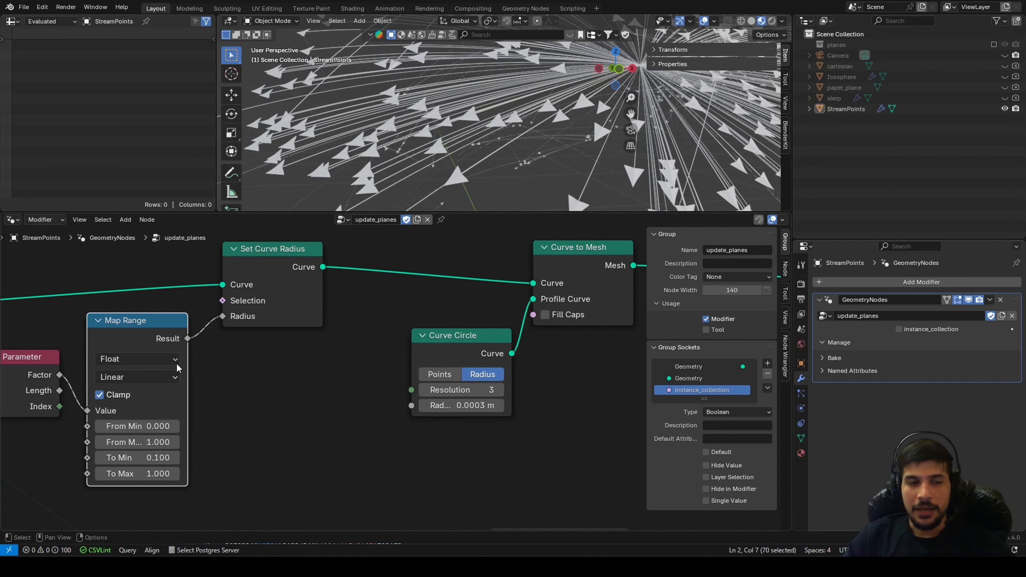
Insert a Store Named Attribute node on the link between Set Curve Radius and Curve to Mesh
drag(140, 339, 139, 336)
key(shift+a)
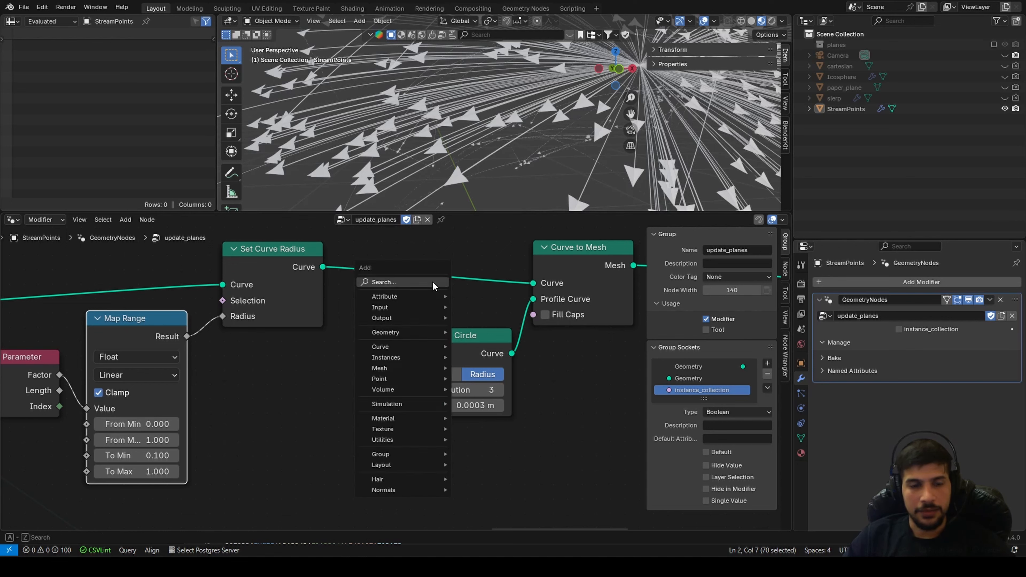
click(433, 284)
text(st)
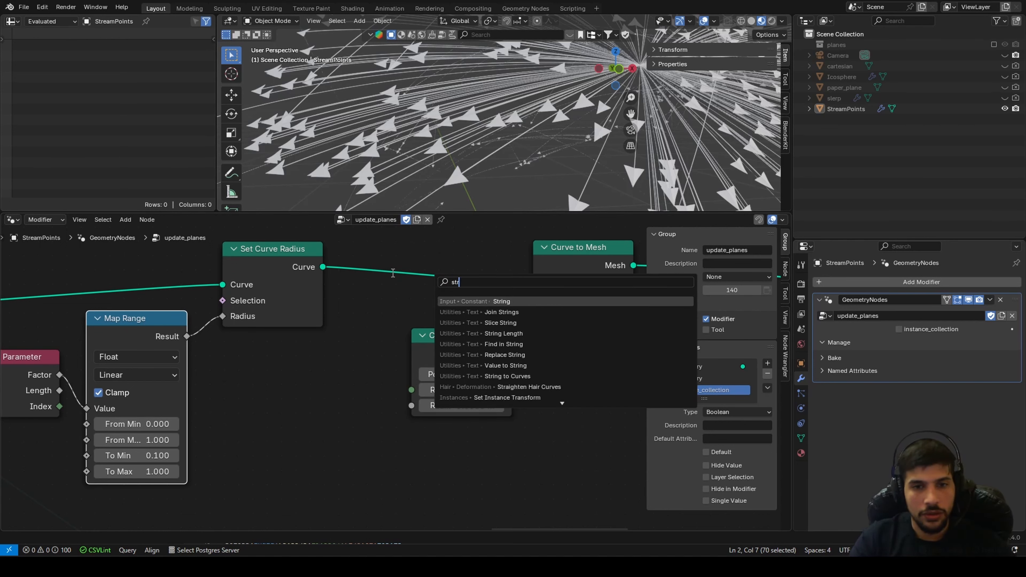
text(ore)
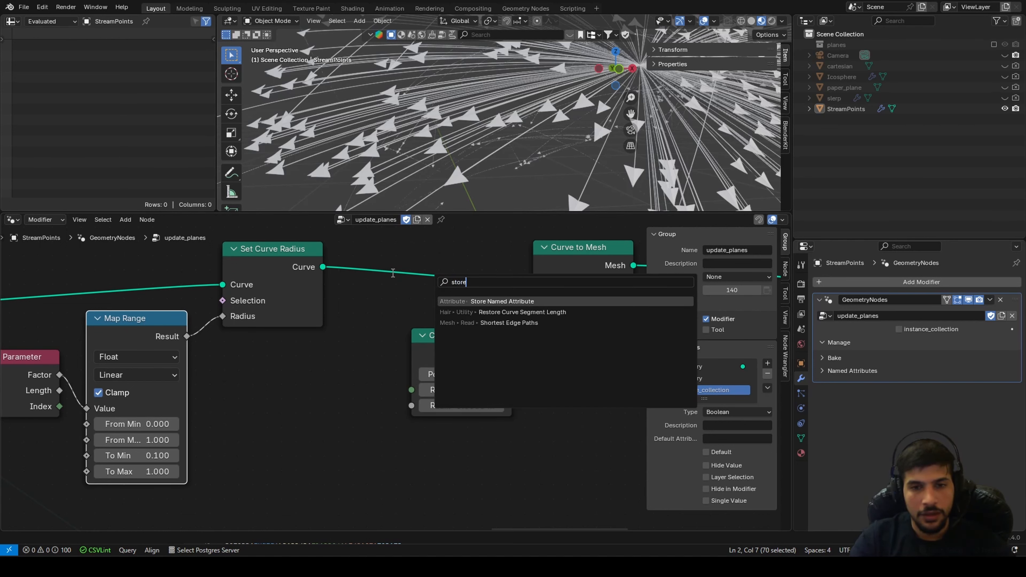
key(Return)
click(378, 347)
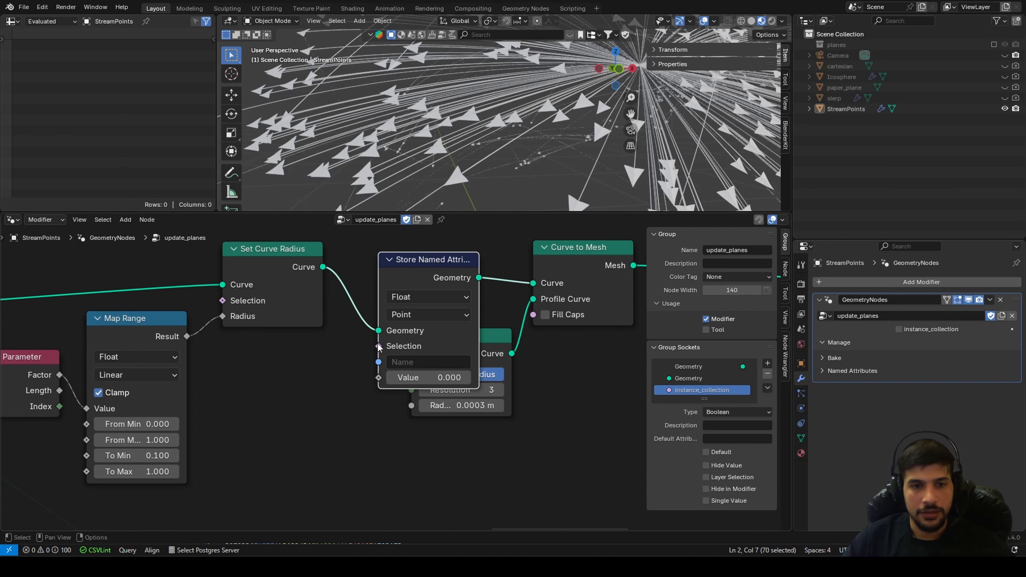
Connect Map Range's Result to the Store Named Attribute node's Value input and name the attribute spline_params
drag(186, 336, 378, 377)
click(429, 362)
text(spline)
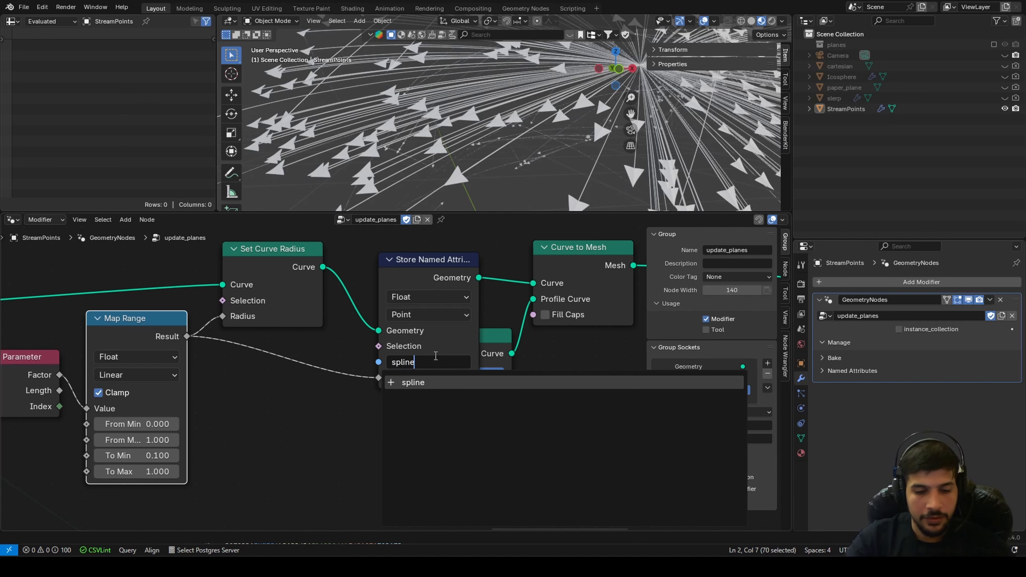
text(_params)
key(Return)
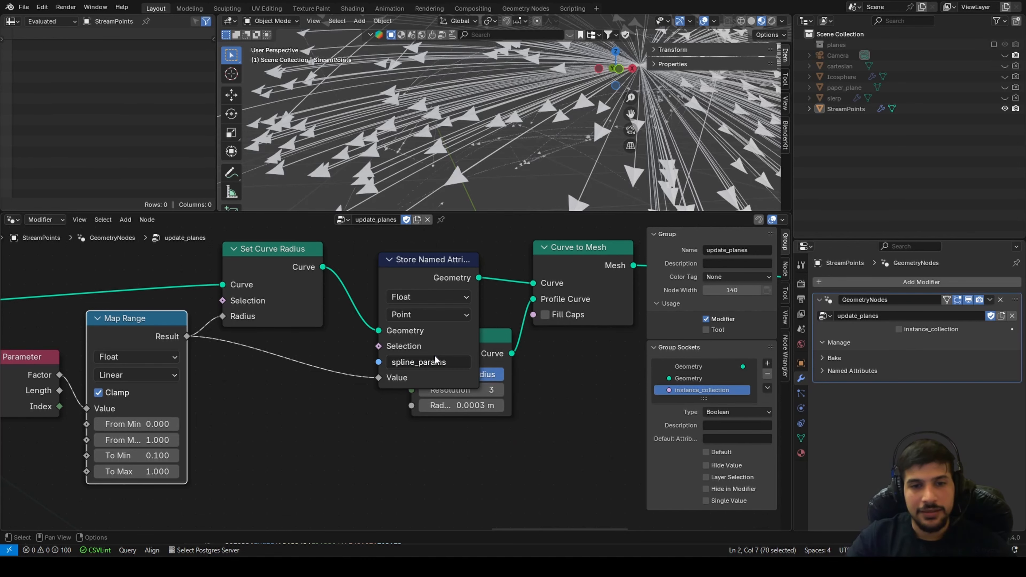
Separate the overlapping Store Named Attribute and Curve Circle nodes, and move Join Geometry closer to Curve to Mesh
drag(432, 268, 431, 244)
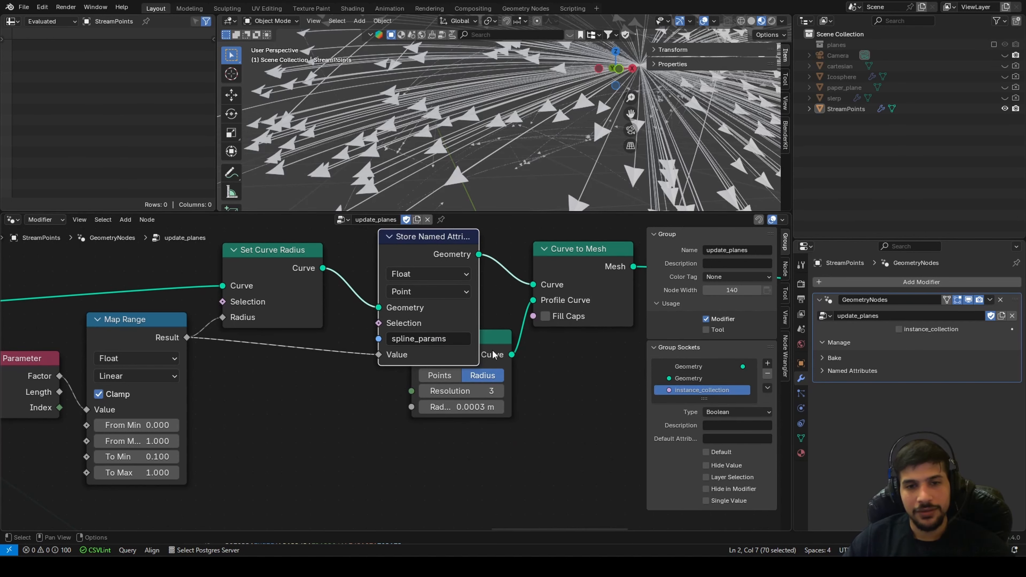
drag(496, 351, 500, 398)
scroll(490, 389, down, 12)
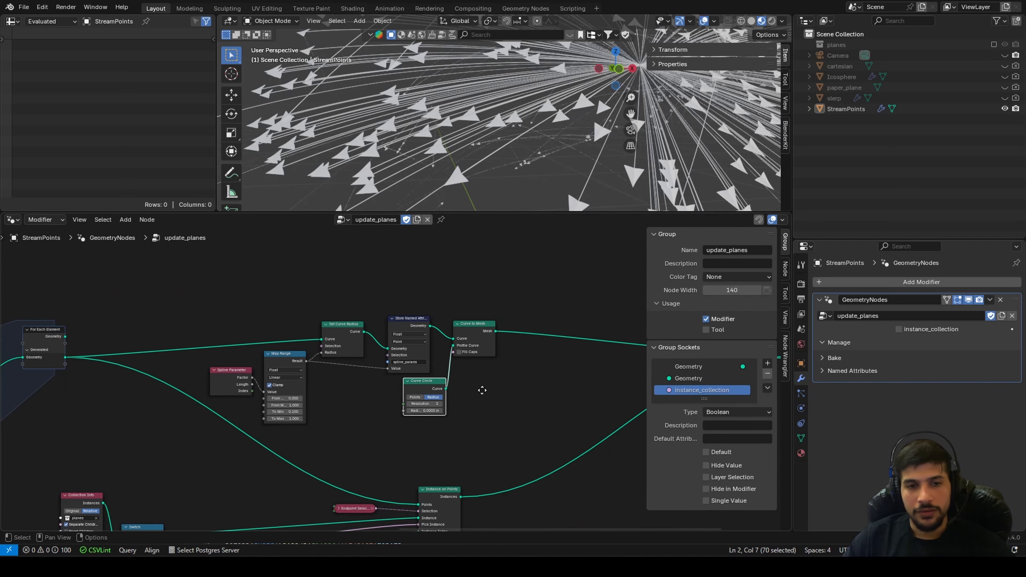
middle_drag(483, 390, 434, 349)
scroll(492, 167, down, 4)
scroll(412, 412, down, 3)
middle_drag(412, 412, 259, 406)
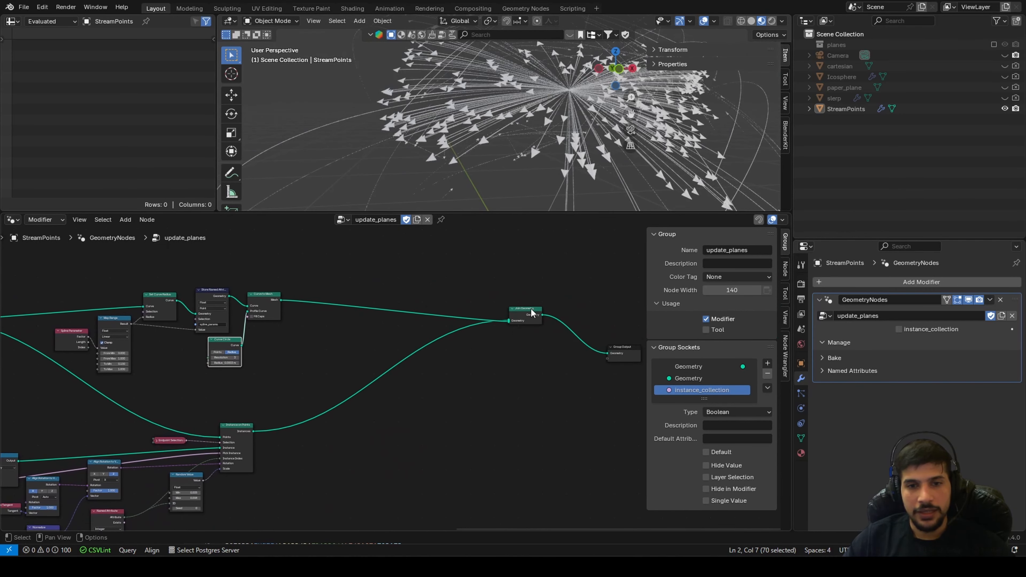
drag(532, 312, 454, 321)
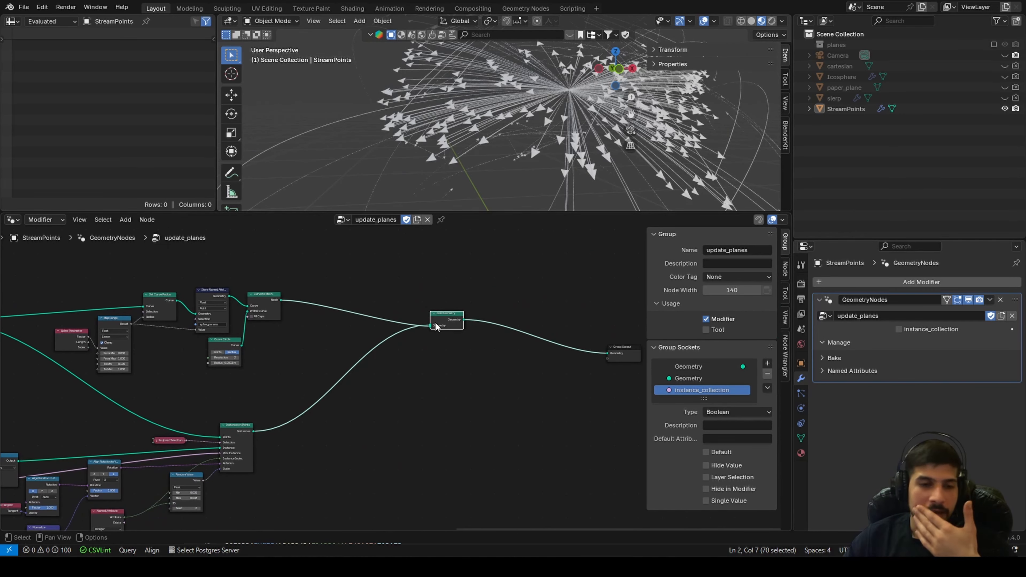
scroll(436, 326, up, 1)
middle_drag(353, 378, 367, 380)
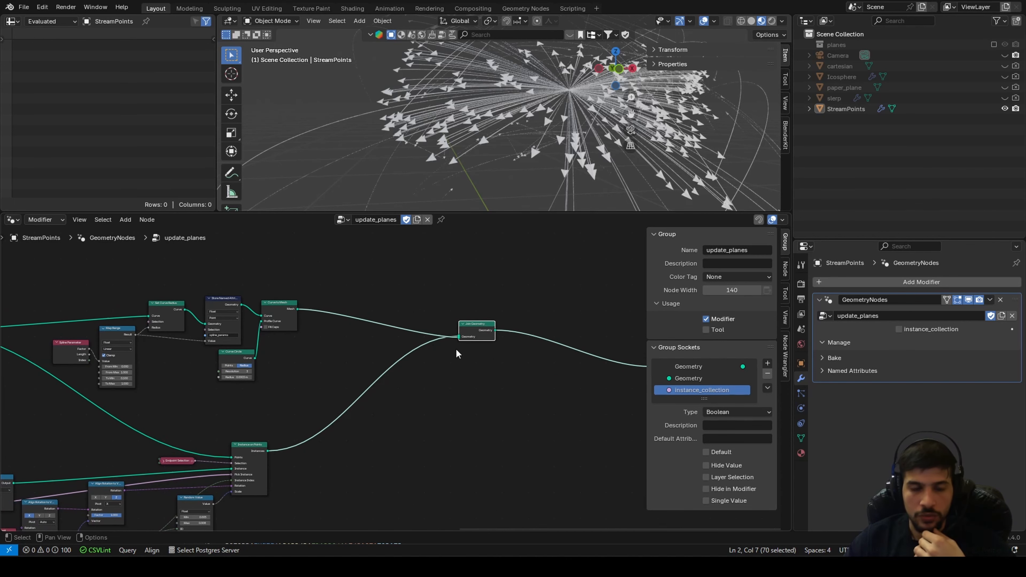
middle_drag(510, 365, 375, 359)
drag(441, 309, 475, 400)
right_click(474, 399)
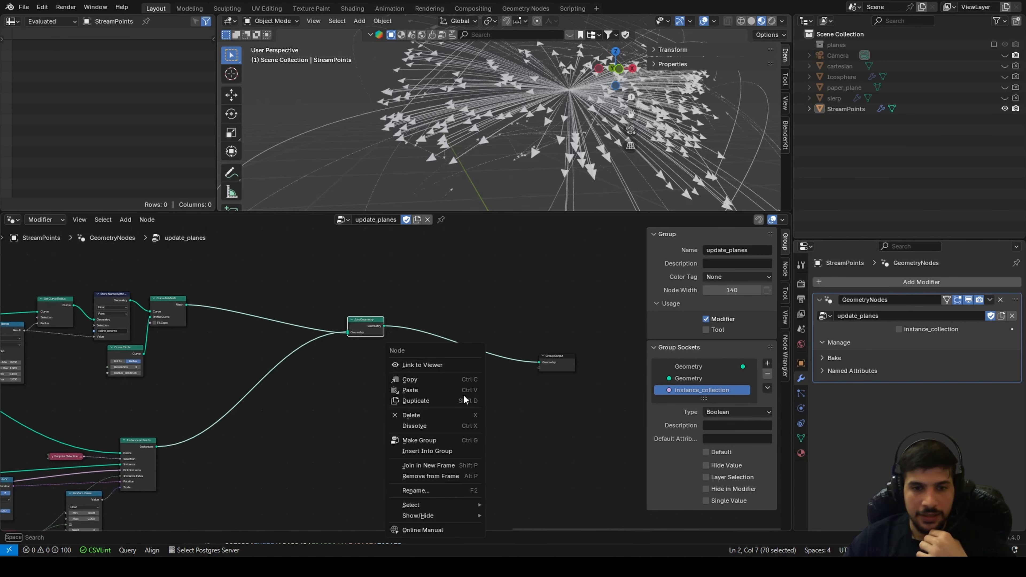
middle_drag(215, 376, 313, 359)
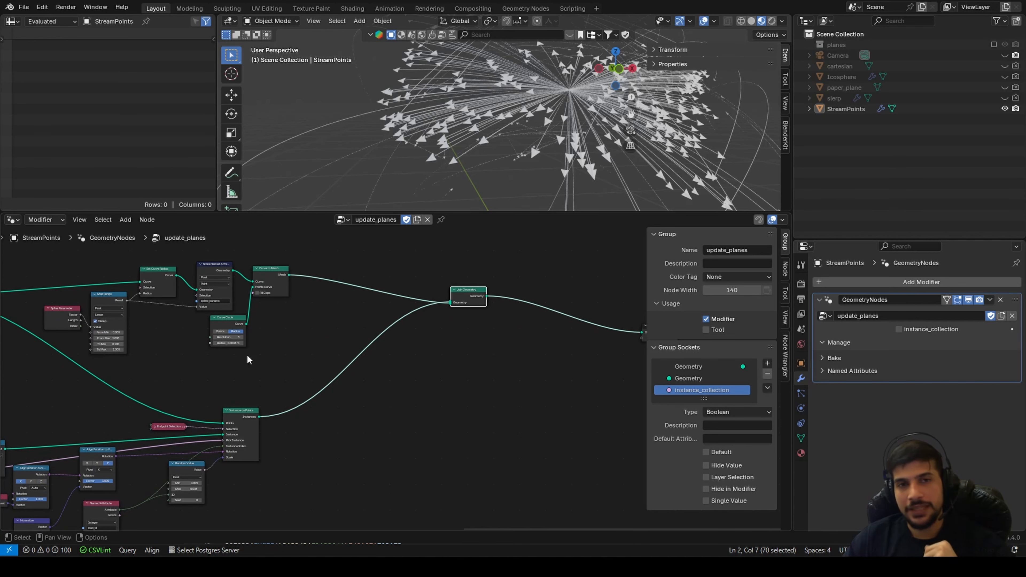
middle_drag(303, 353, 324, 370)
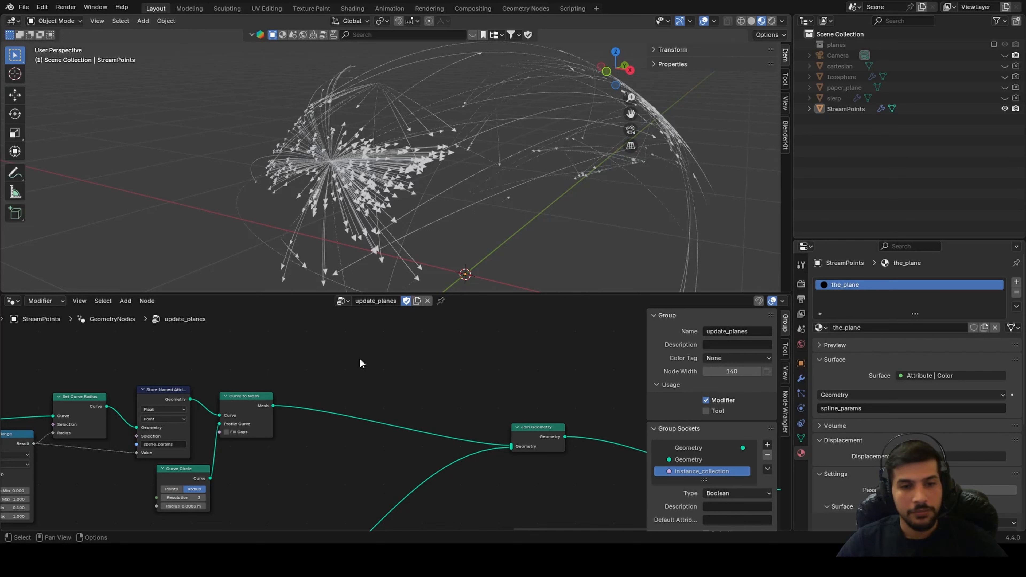
scroll(367, 387, up, 2)
key(shift+a)
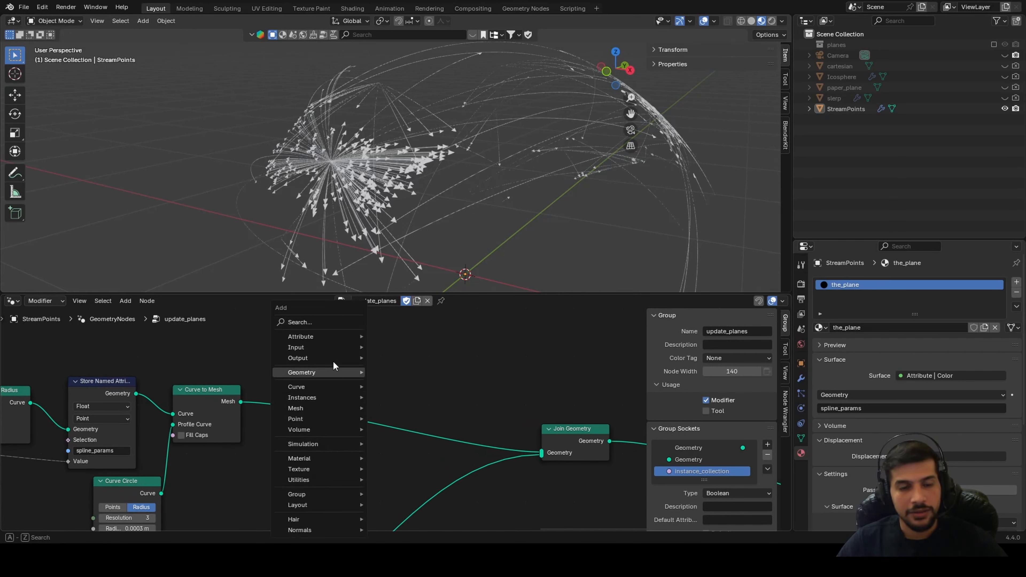
click(319, 323)
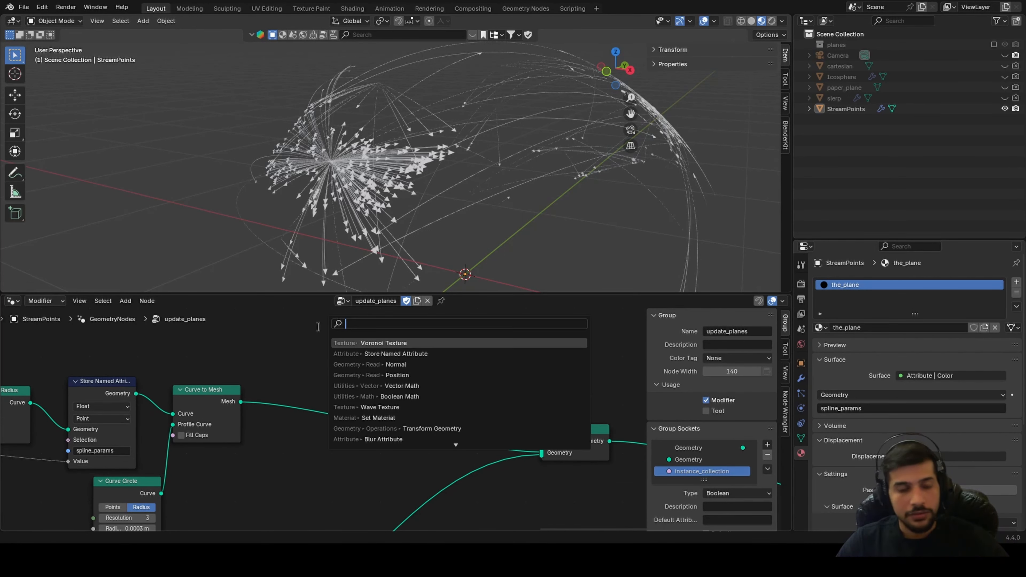
text(mater)
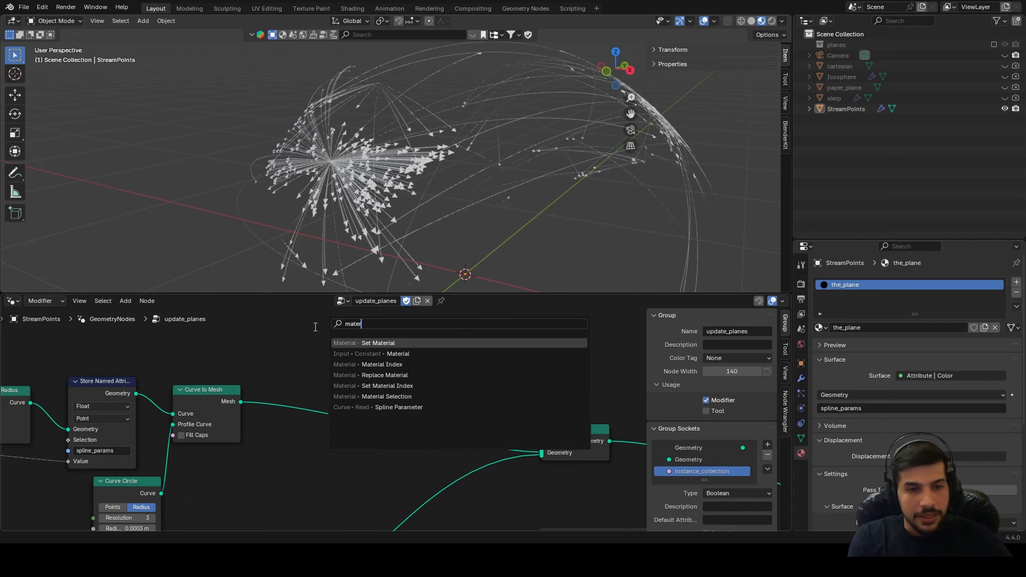
text(a)
key(Down)
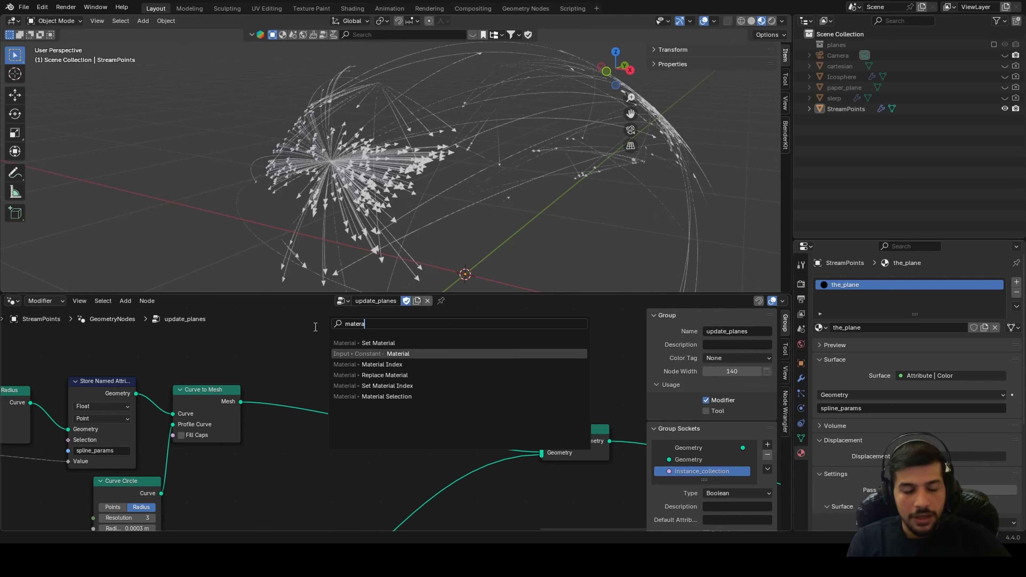
key(Return)
click(337, 398)
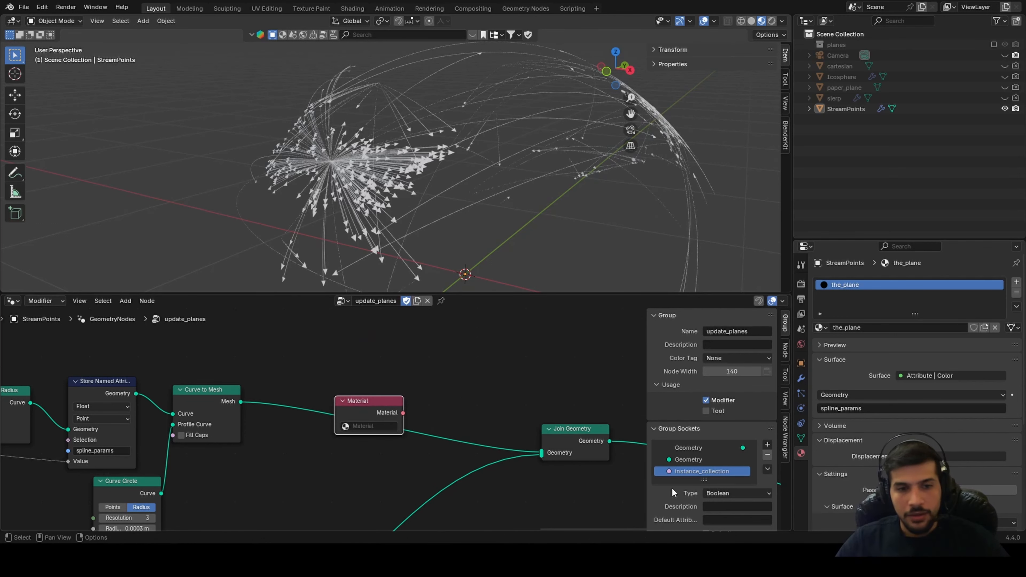
drag(385, 418, 357, 417)
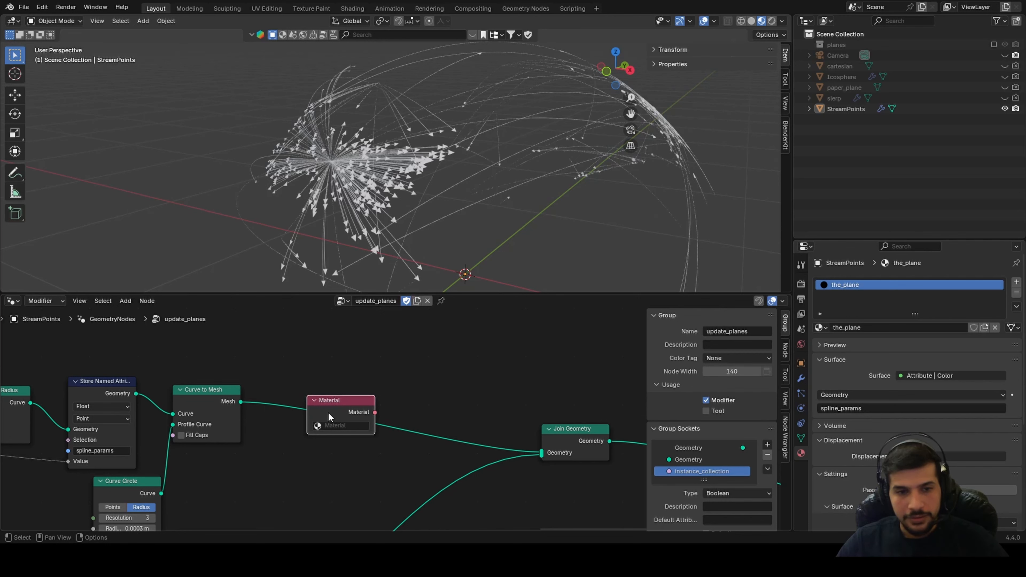
key(x)
Insert a Set Material node on the link between Curve to Mesh and Join Geometry
key(shift+a)
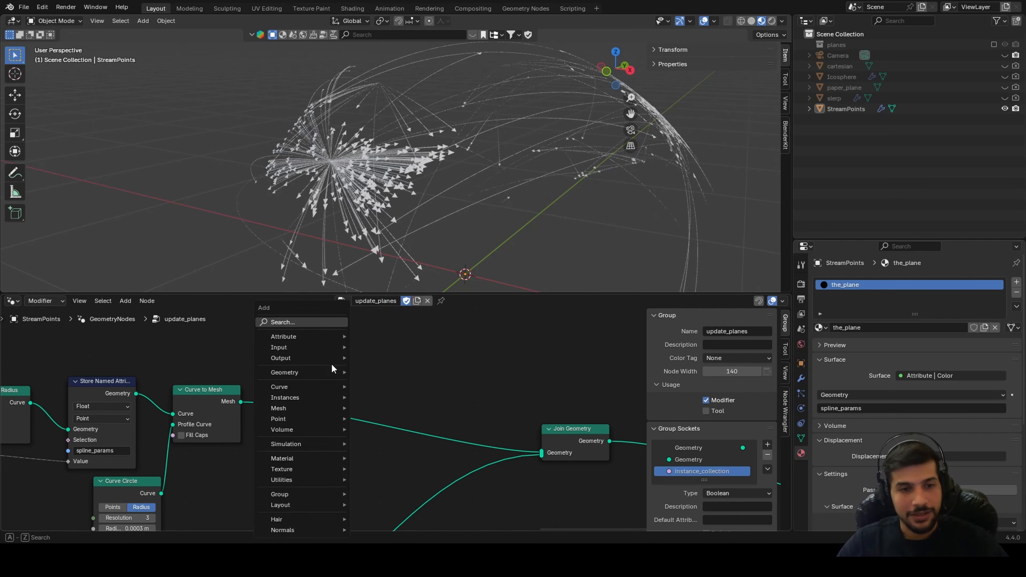
text(set mat)
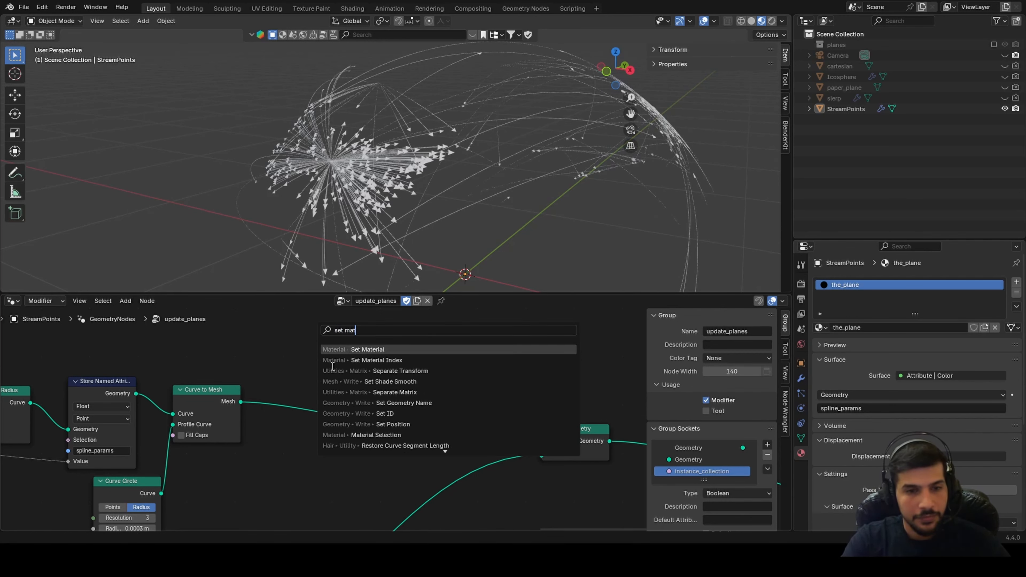
key(Return)
click(333, 369)
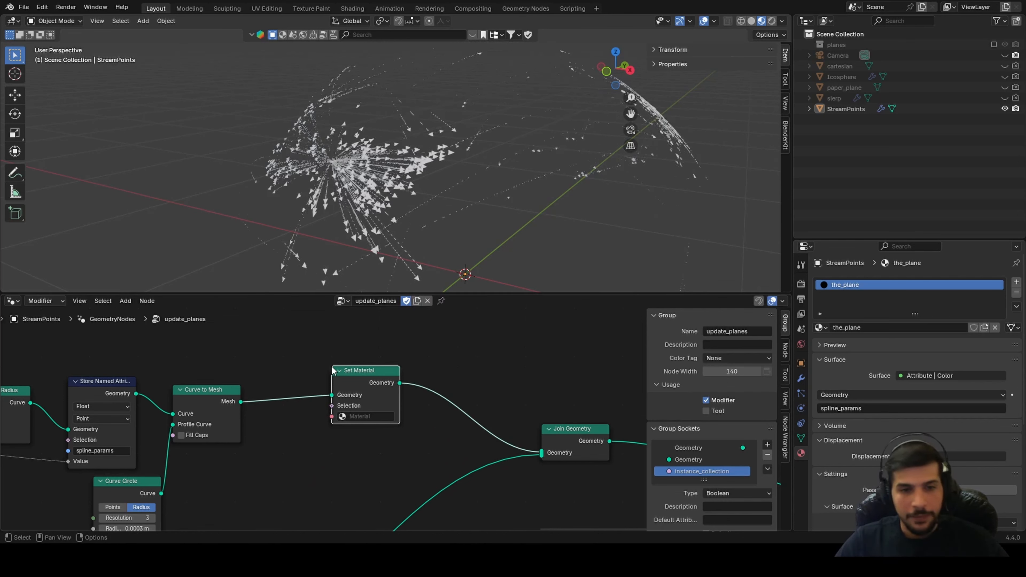
Remove the_plane material from StreamPoints and create a new material named plane_and_splines in its place
click(1016, 292)
click(852, 328)
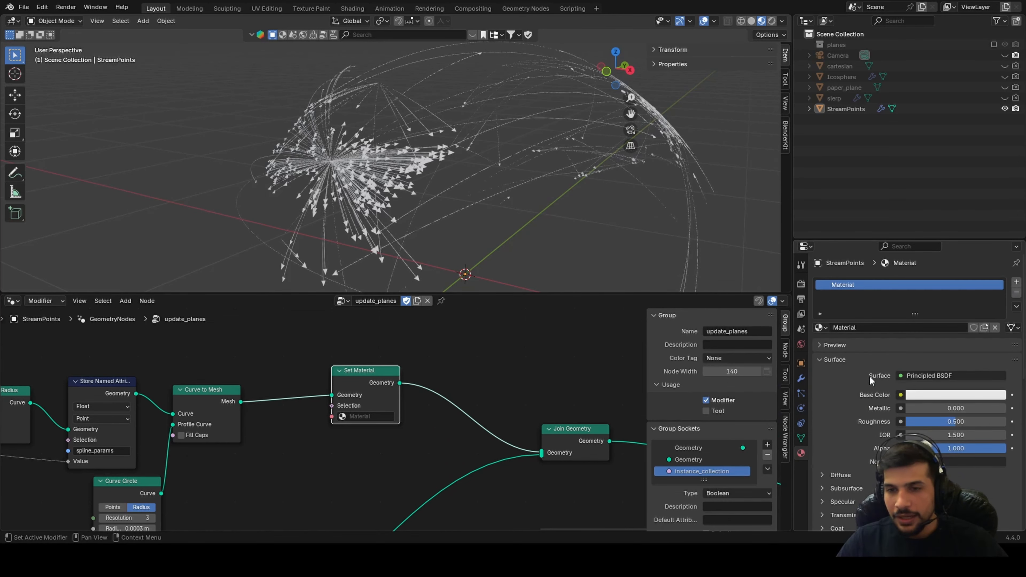
click(866, 327)
text(m)
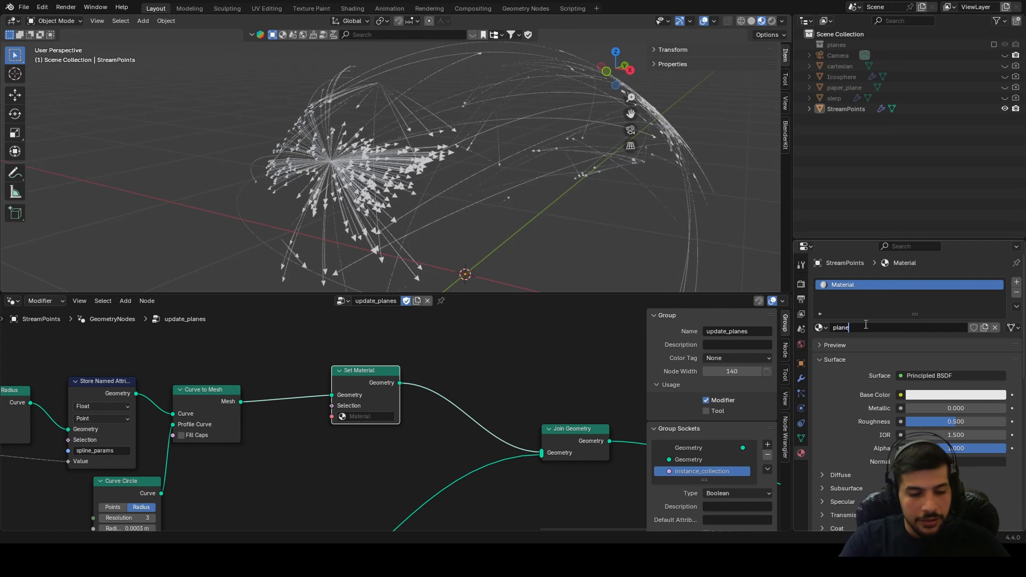
text(lane_and)
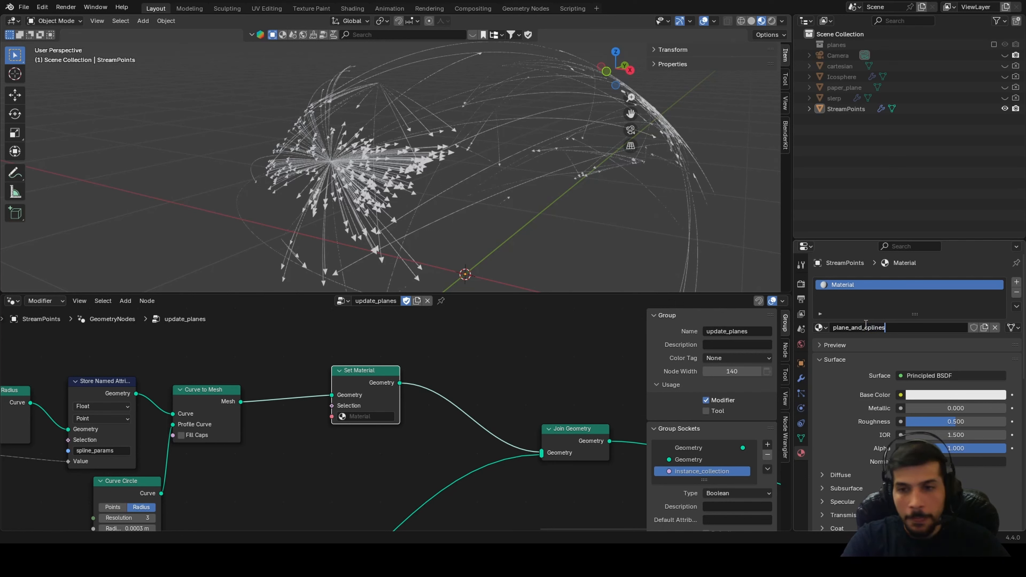
text(_splines)
key(Return)
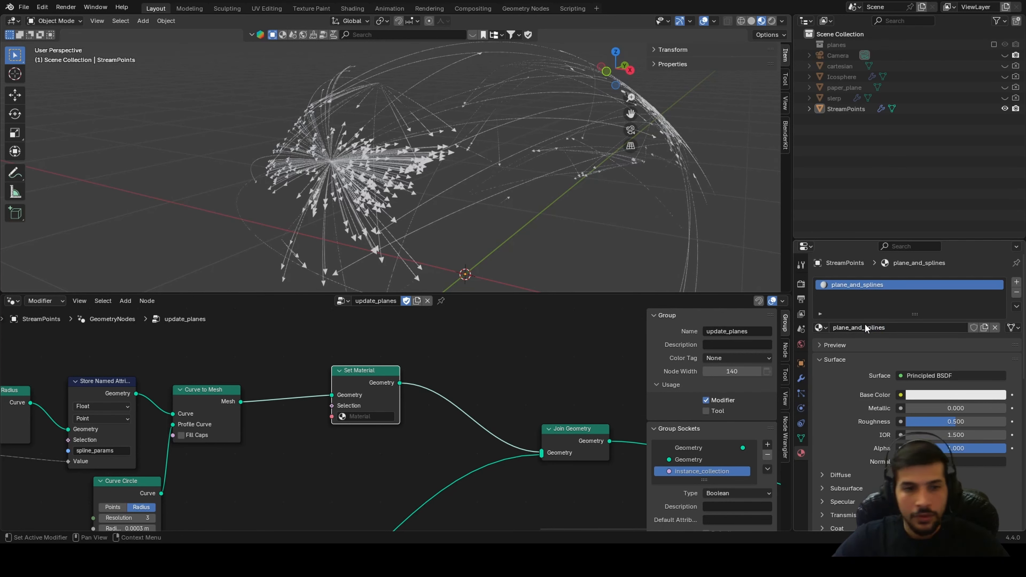
Assign the plane_and_splines material in the Set Material node
click(368, 416)
text(plan)
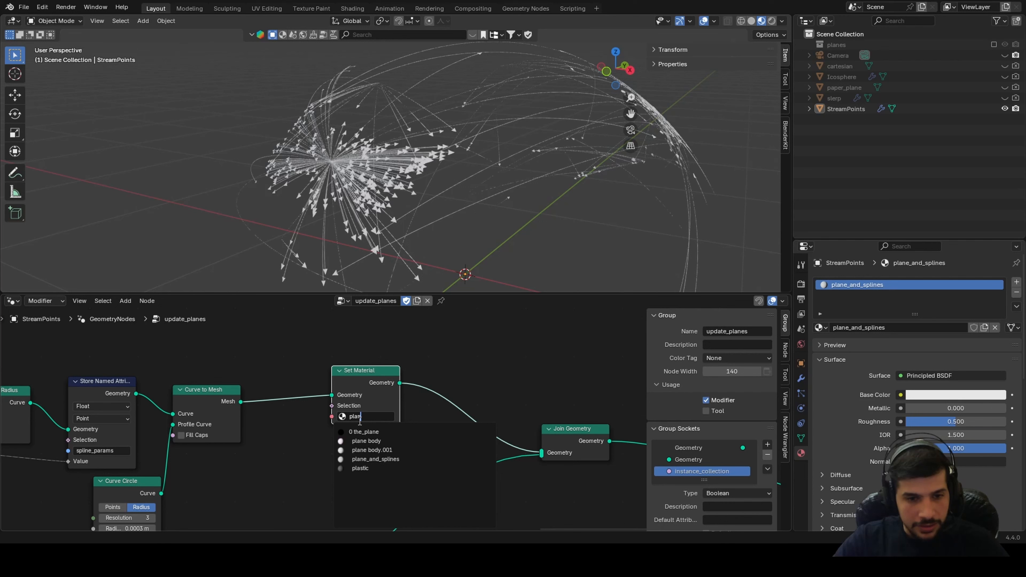
key(Down)
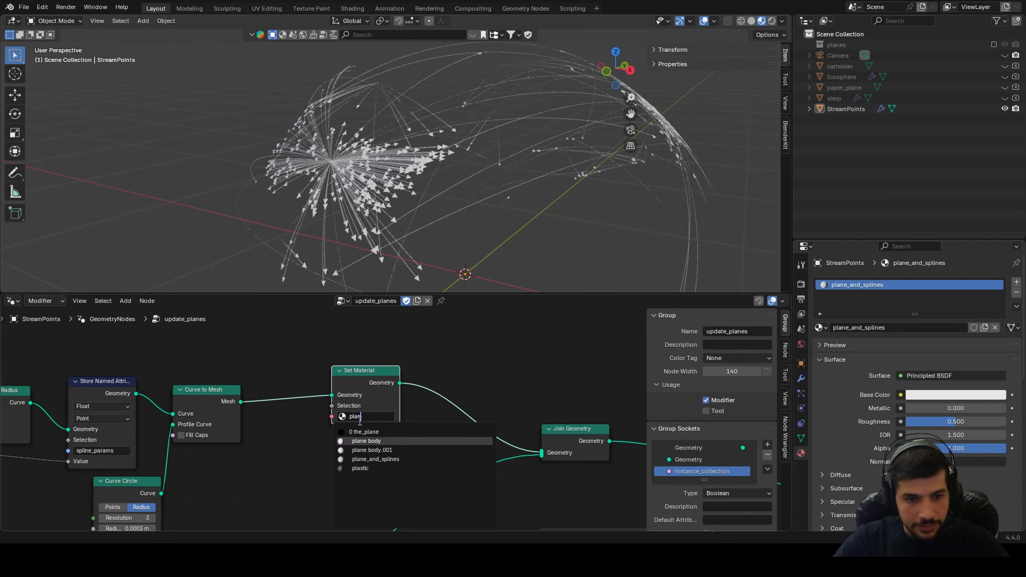
key(Down)
key(Down)
key(Return)
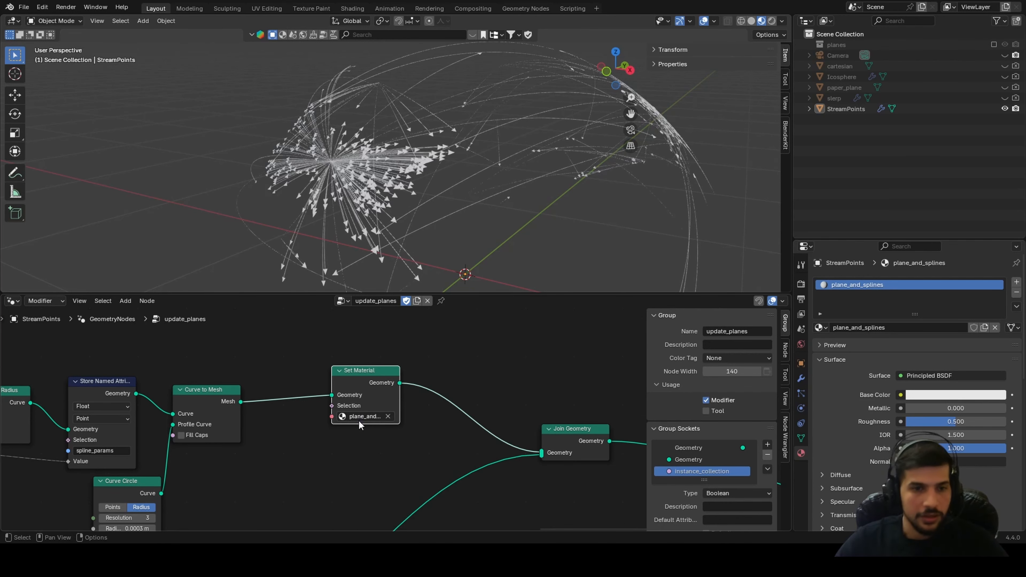
Show the plane_and_splines material in the Shader Editor and add an Attribute node beside the Principled BSDF
click(16, 303)
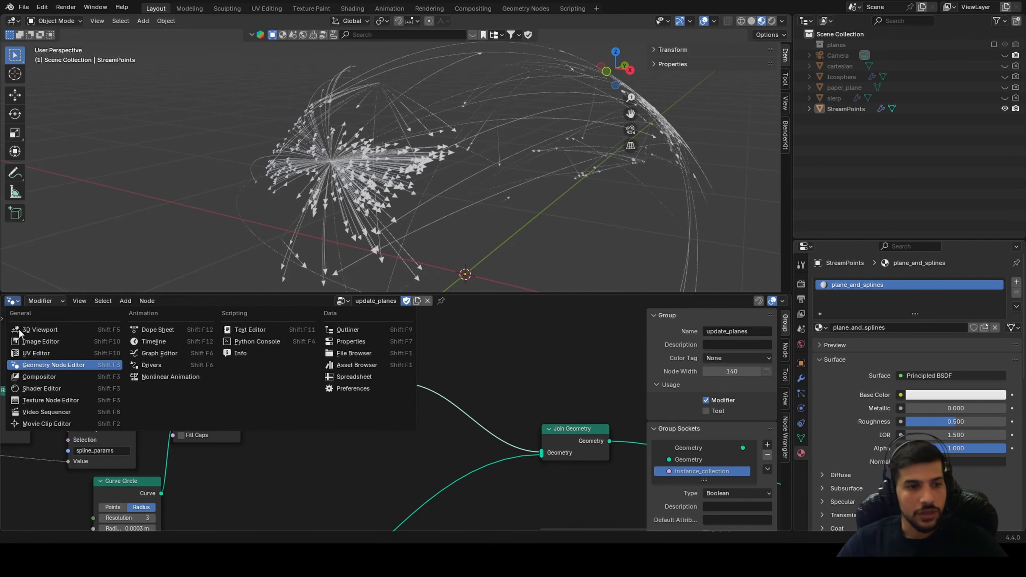
click(40, 388)
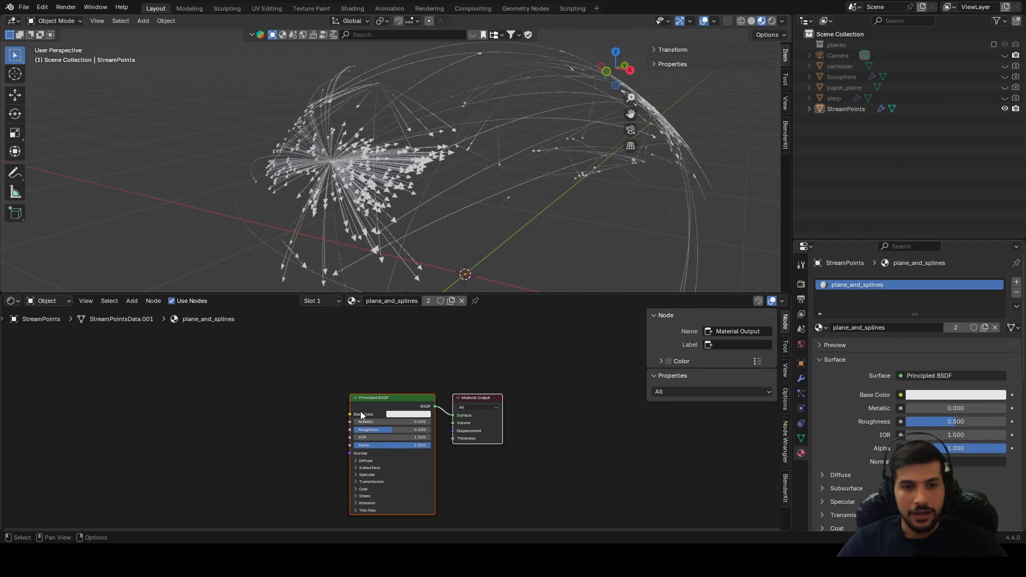
scroll(360, 412, up, 3)
middle_drag(363, 219, 532, 233)
scroll(457, 207, up, 5)
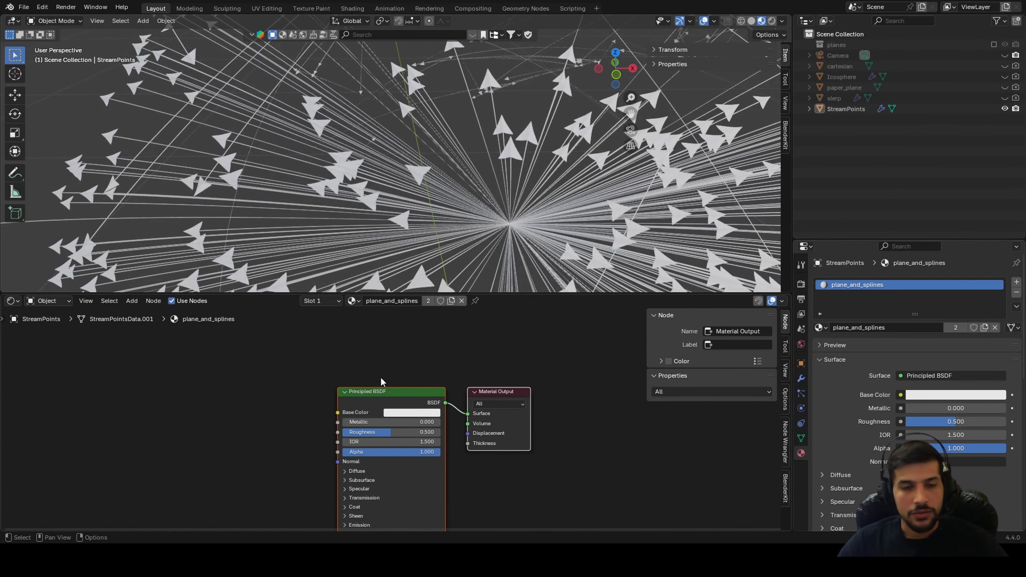
key(shift+a)
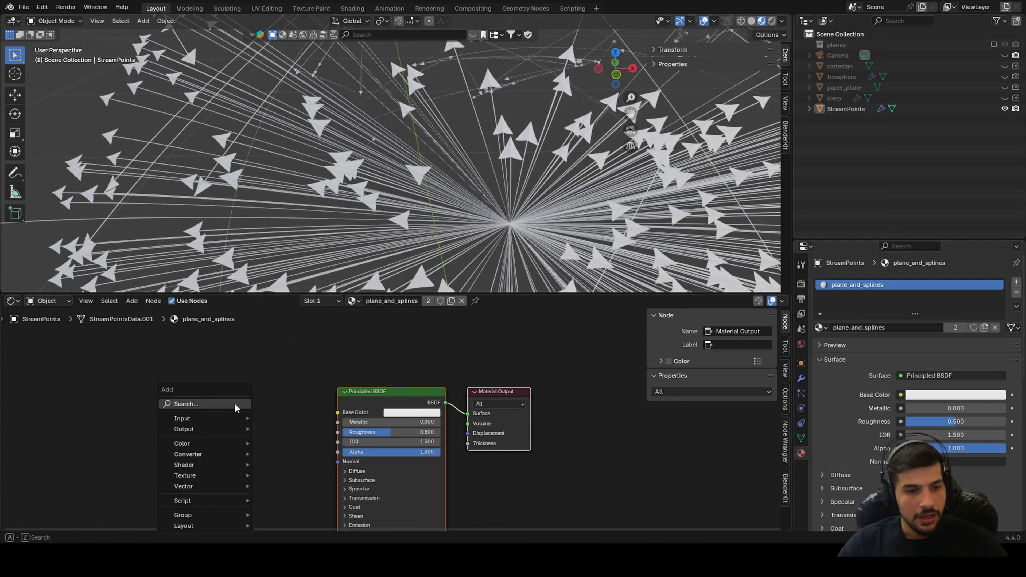
text(attr)
key(Return)
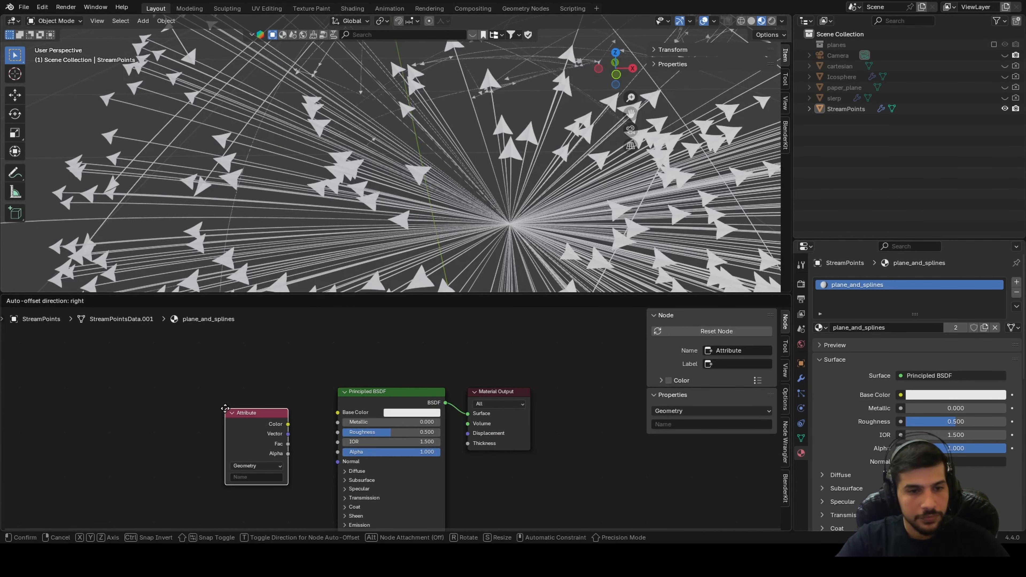
click(226, 412)
Copy the name spline_params from the Store Named Attribute node in update_planes and enter it as the shader Attribute node's name
click(12, 301)
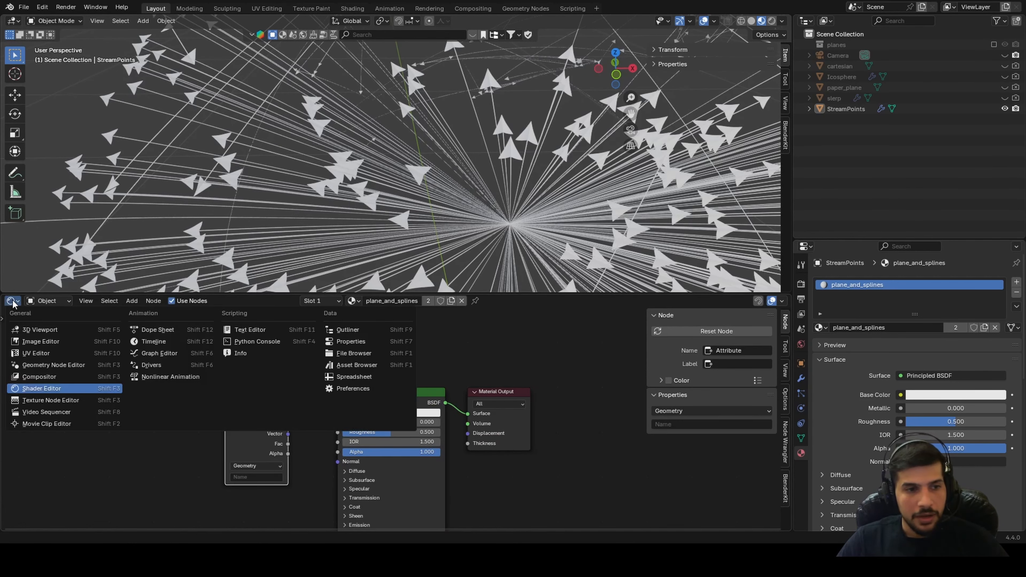
click(37, 365)
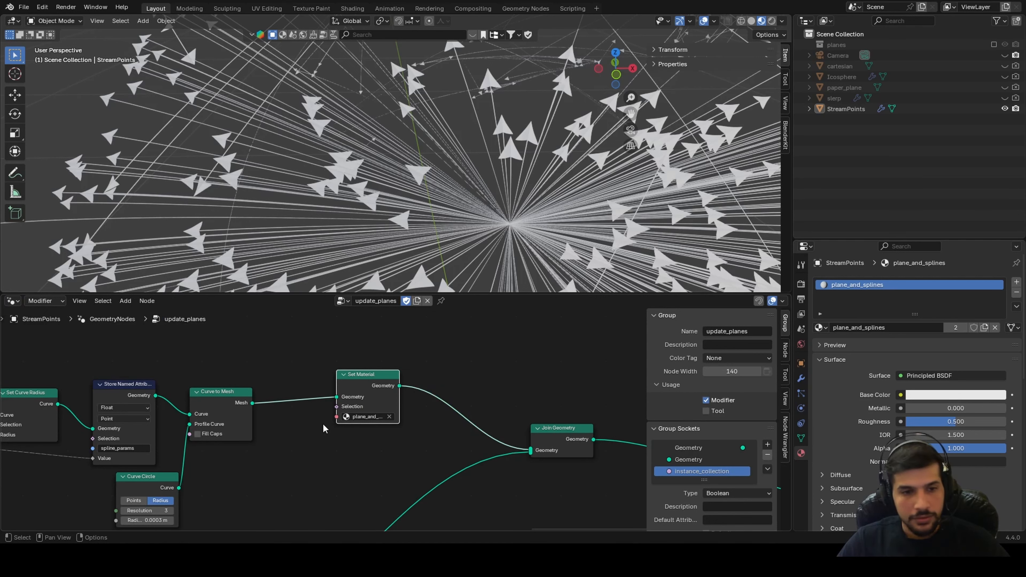
scroll(323, 428, up, 2)
click(367, 427)
key(ctrl+c)
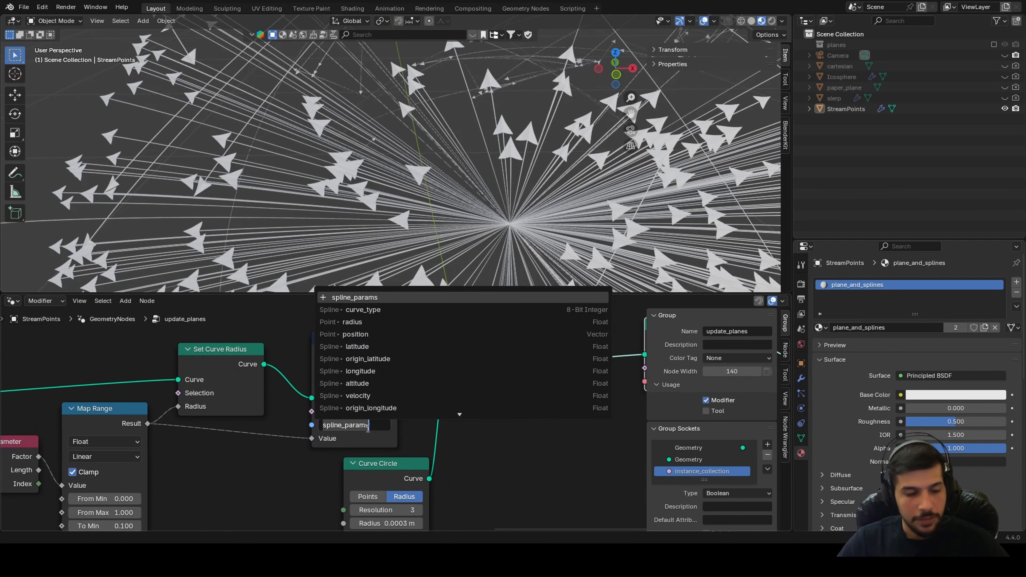
key(Escape)
click(12, 301)
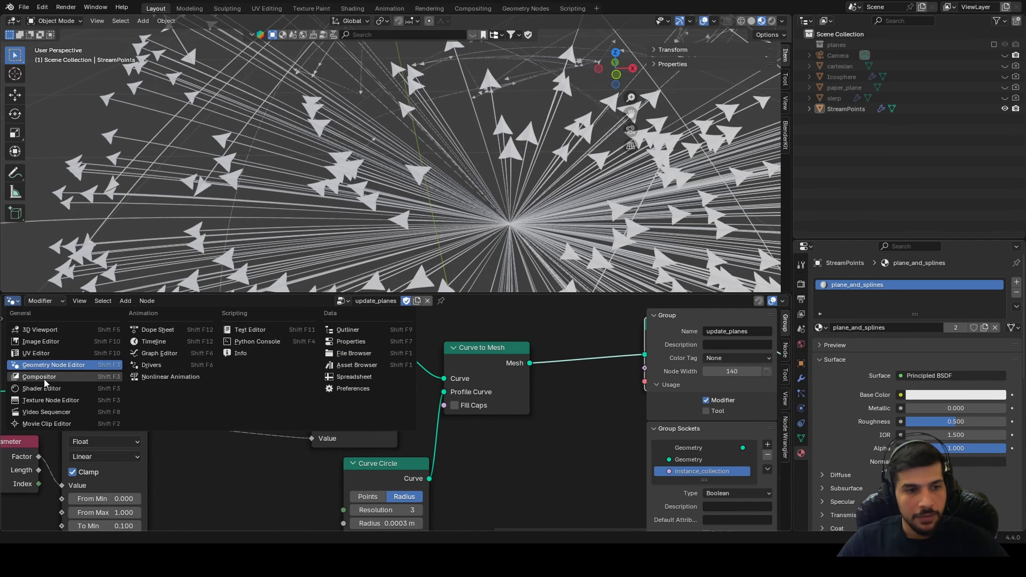
click(41, 388)
click(197, 497)
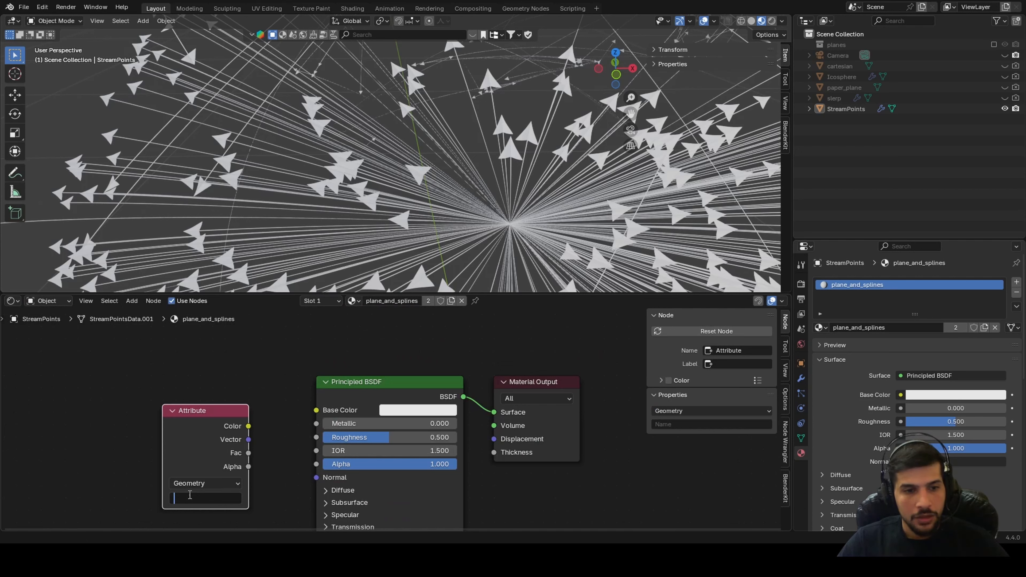
key(ctrl+v)
key(Return)
scroll(204, 419, down, 3)
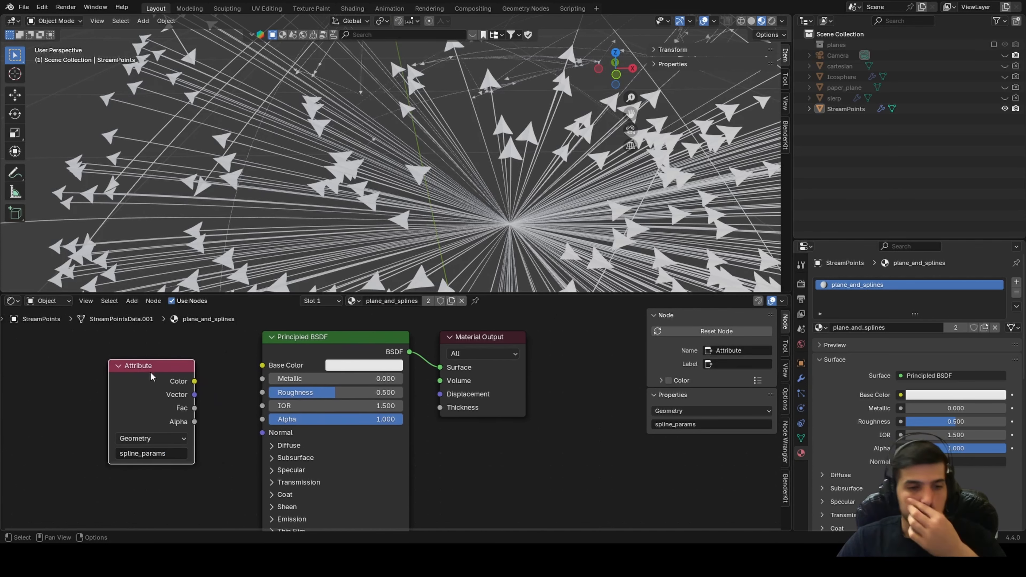
Connect the Attribute node's Color output directly to Material Output's Surface and move the Attribute node farther from the Principled BSDF
mouse_move(222, 390)
mouse_down()
mouse_move(131, 364)
mouse_move(543, 414)
mouse_move(450, 387)
mouse_up()
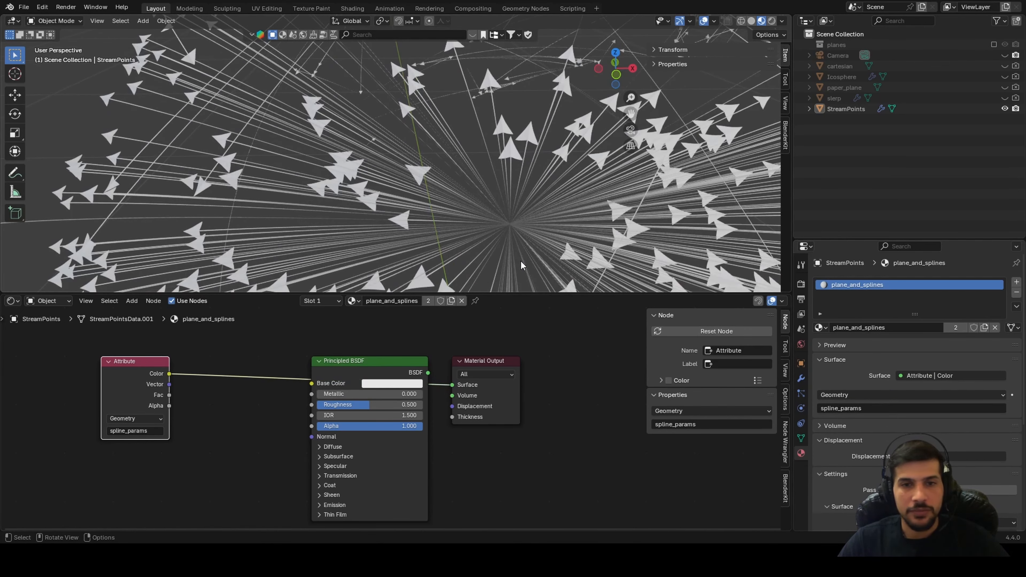
middle_drag(264, 401, 380, 406)
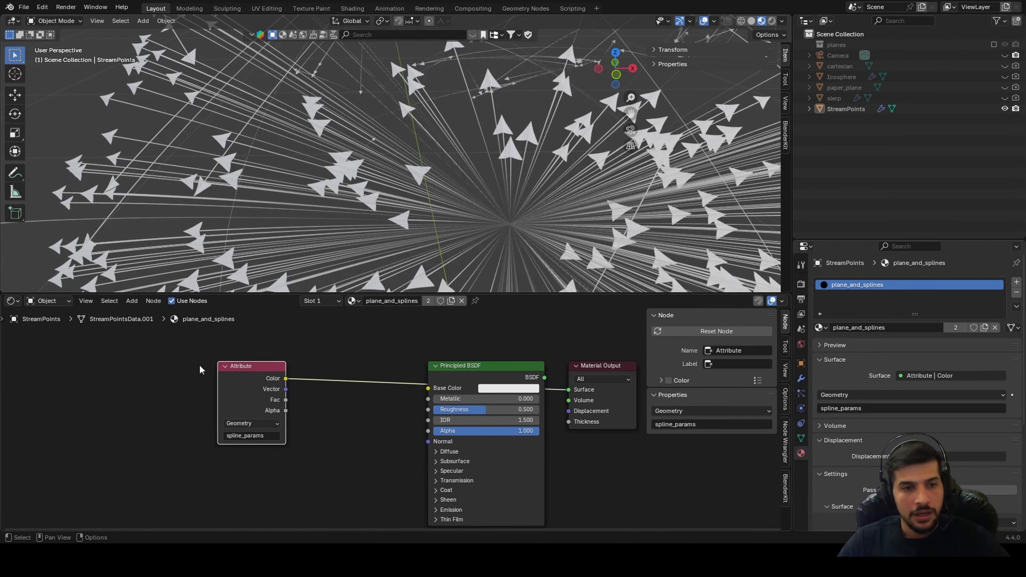
drag(240, 370, 112, 370)
middle_drag(314, 408, 396, 398)
drag(244, 384, 394, 390)
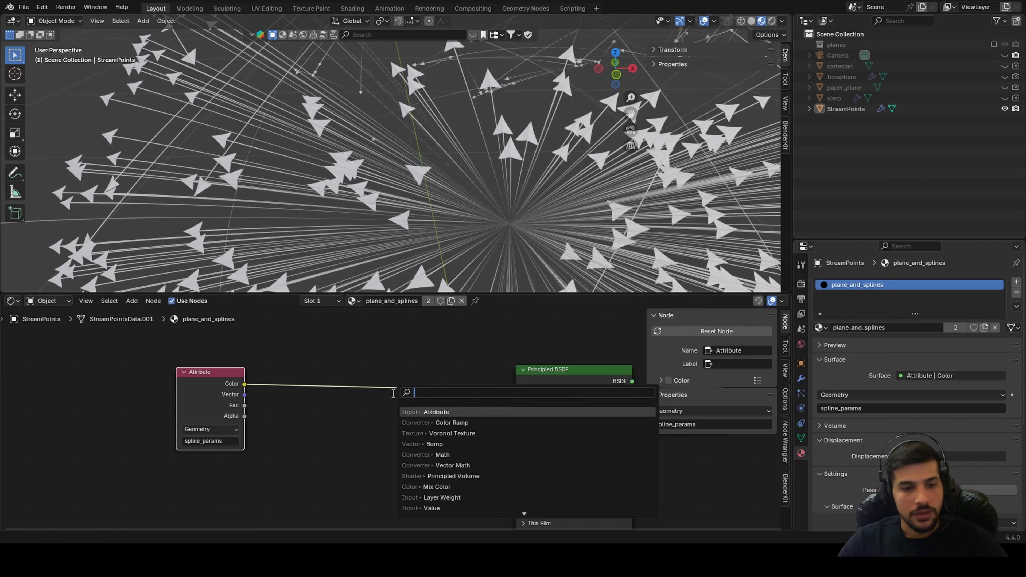
text(wave)
key(Return)
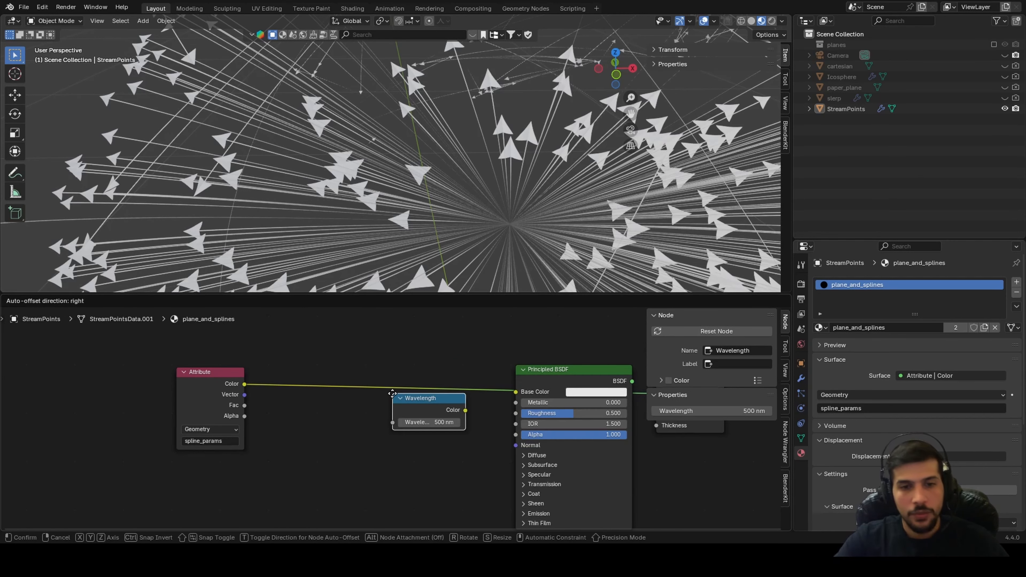
key(Escape)
Insert a Wave Texture node into the link between the spline_params Attribute node and Material Output, and inspect the banding on the flight paths
key(shift+a)
click(290, 404)
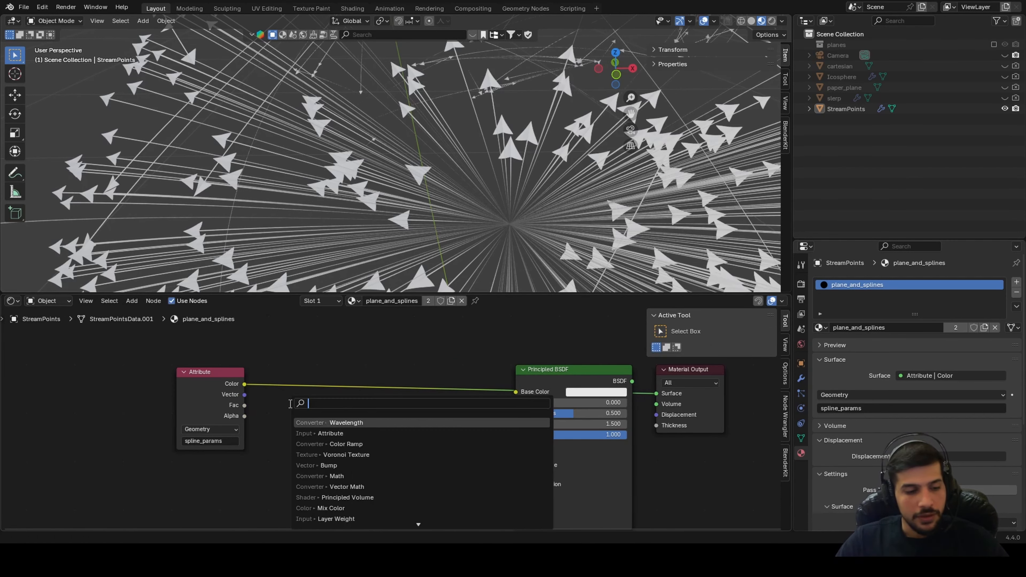
text(qave)
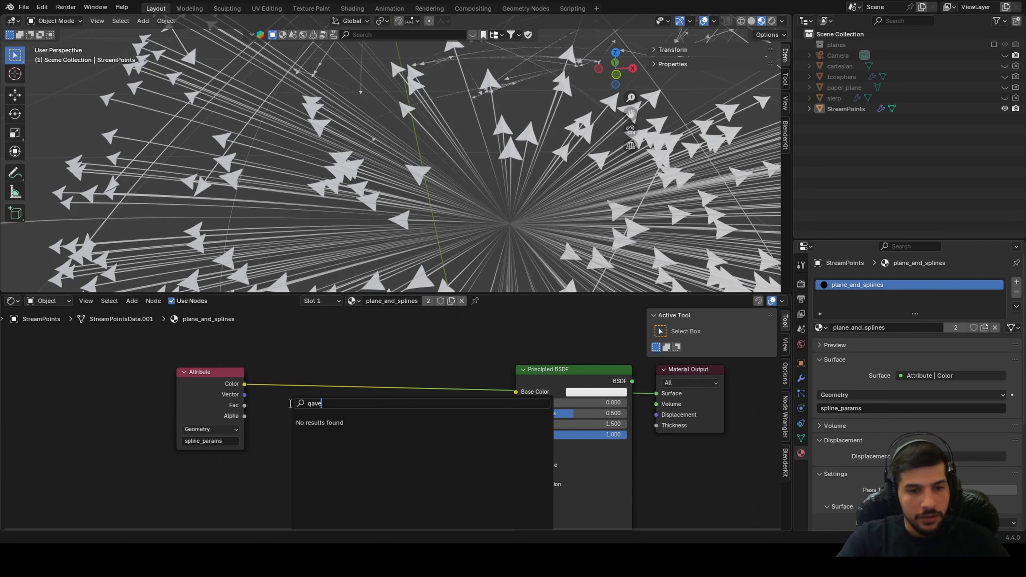
key(BackSpace)
key(BackSpace)
key(BackSpace)
text(wav)
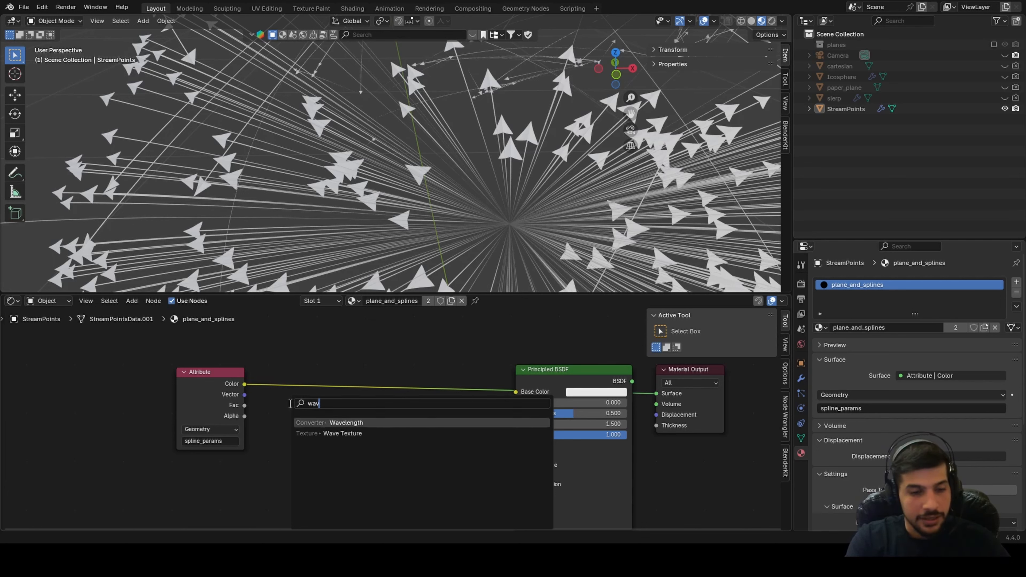
click(342, 433)
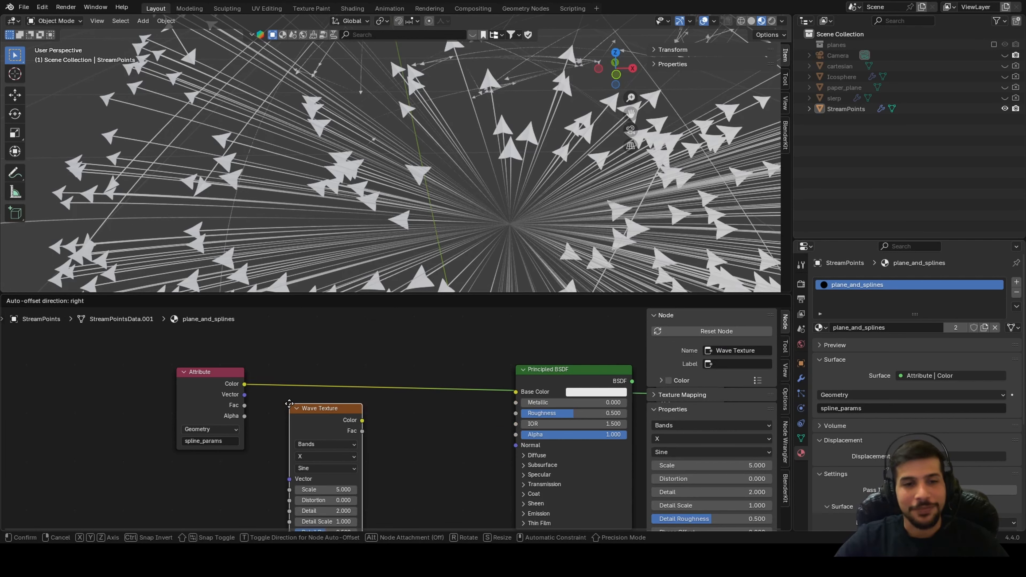
click(386, 390)
mouse_move(364, 190)
middle_down()
mouse_move(435, 187)
mouse_move(422, 194)
mouse_move(464, 215)
mouse_move(340, 189)
middle_up()
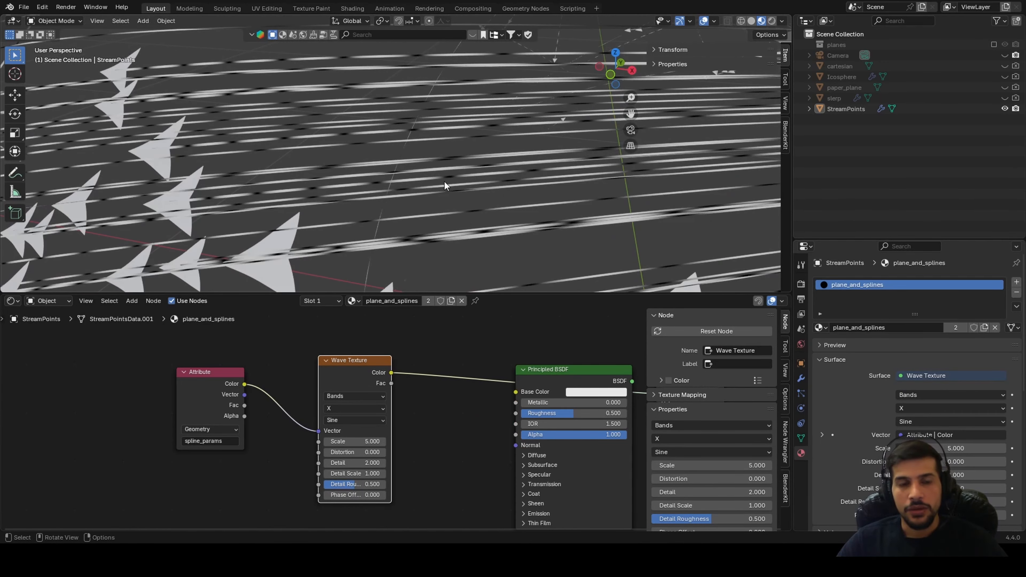
middle_drag(582, 177, 333, 187)
key(Escape)
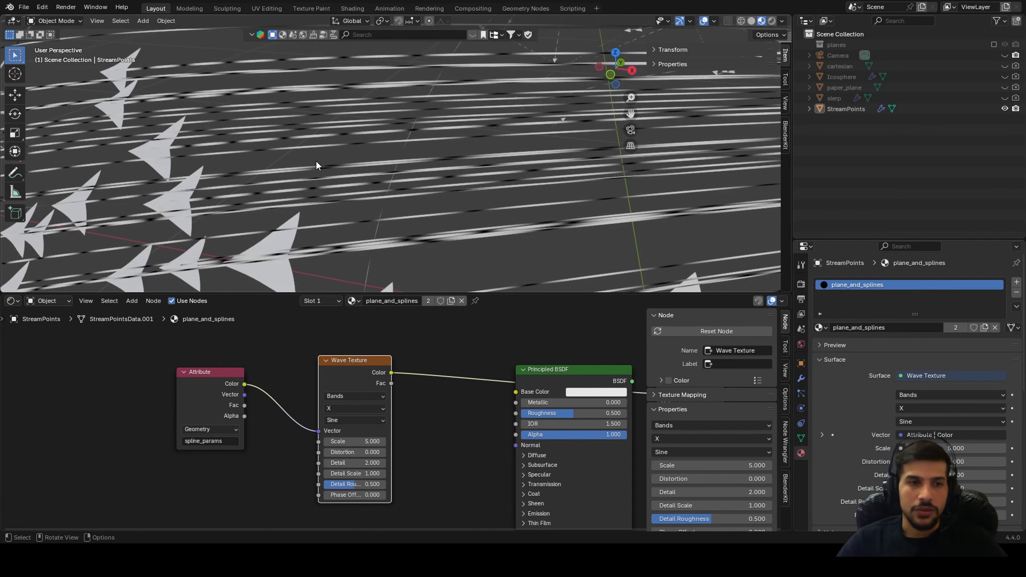
Move the Attribute and Wave Texture nodes farther from the Principled BSDF to make room in the chain
drag(233, 379, 140, 385)
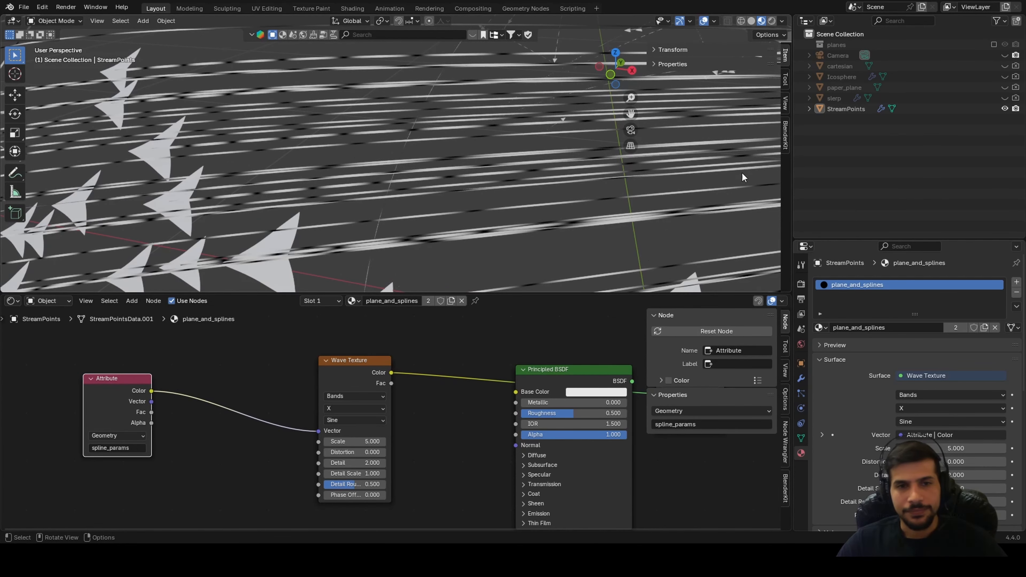
drag(345, 361, 232, 361)
scroll(314, 373, up, 2)
scroll(319, 323, down, 1)
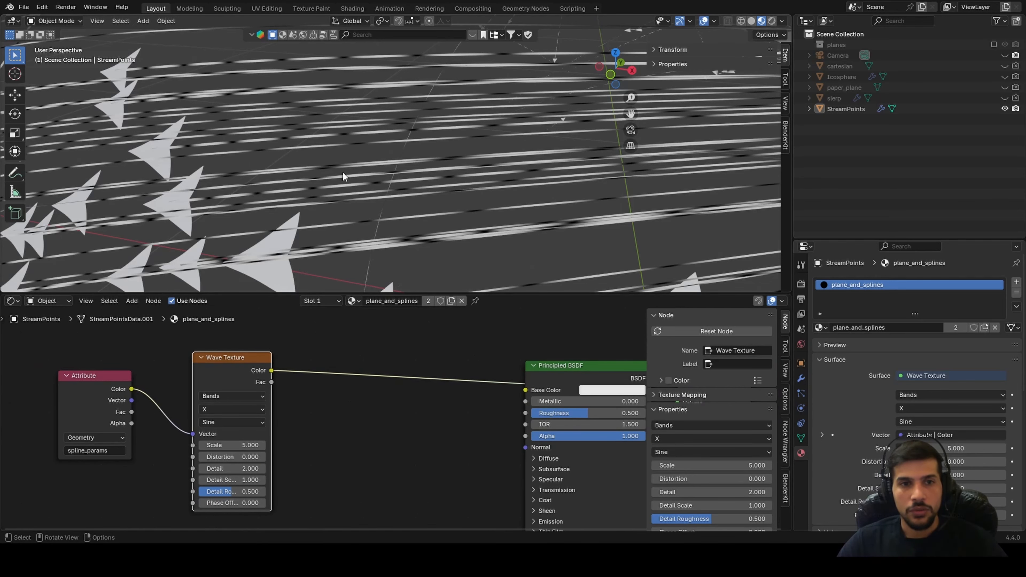
Insert a Color Ramp node into the Wave Texture's output link
key(shift+a)
click(319, 355)
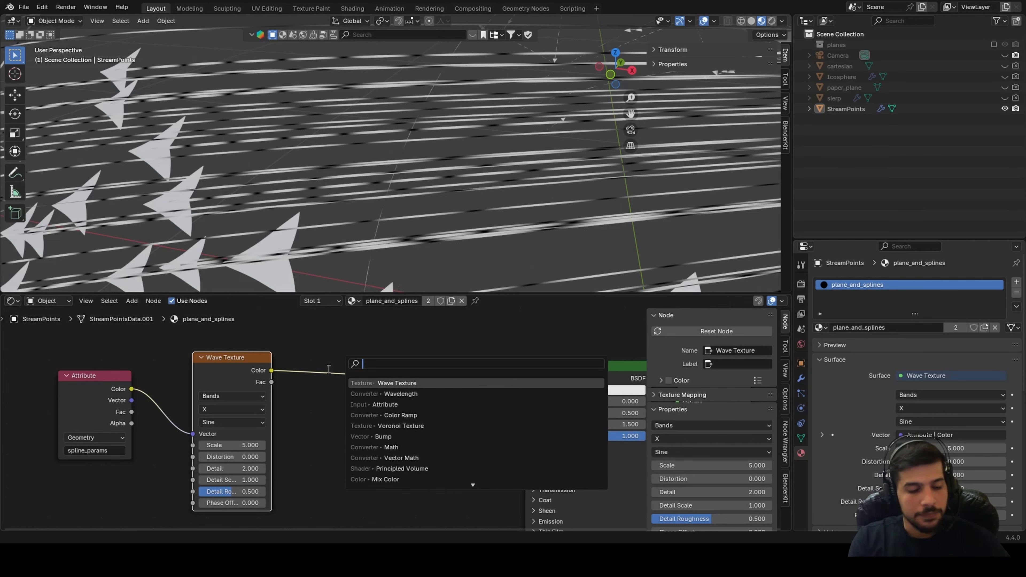
text(col)
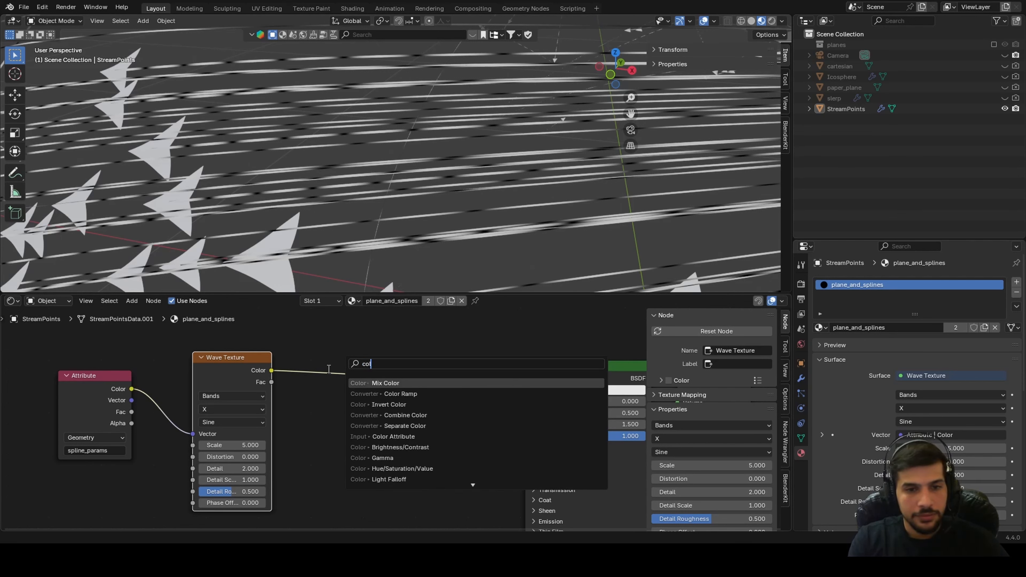
key(Down)
key(Return)
click(329, 374)
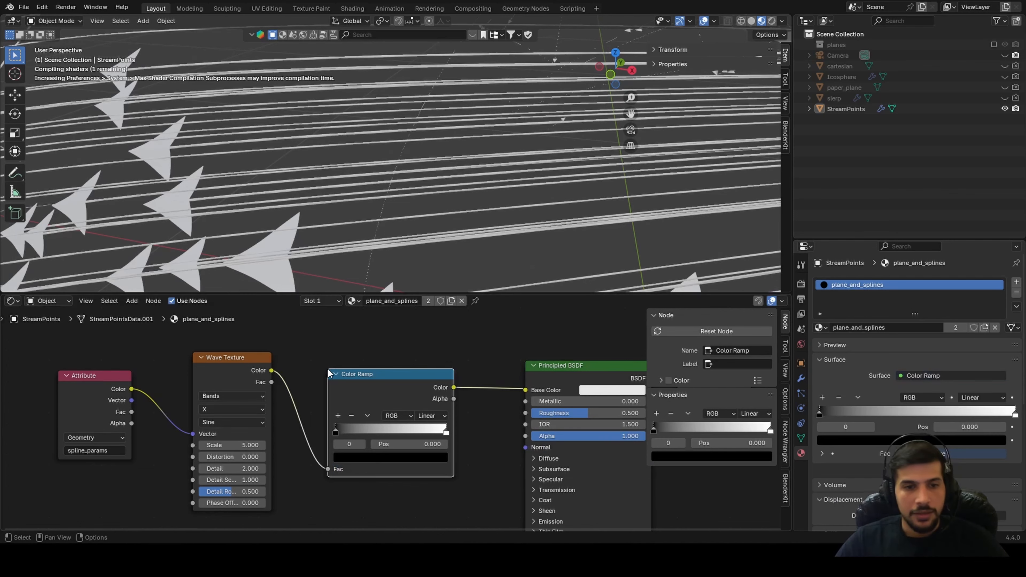
Set the Color Ramp's interpolation to Constant and move its white stop to about position 0.132
click(432, 415)
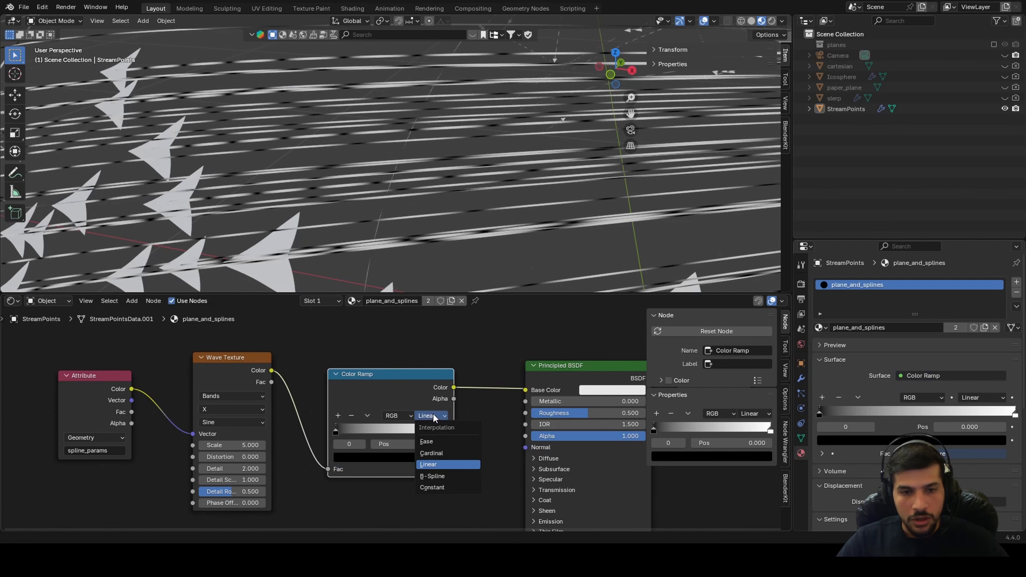
click(438, 490)
drag(446, 432, 346, 435)
mouse_move(318, 245)
middle_down()
mouse_move(337, 204)
mouse_move(325, 251)
middle_up()
scroll(310, 364, up, 1)
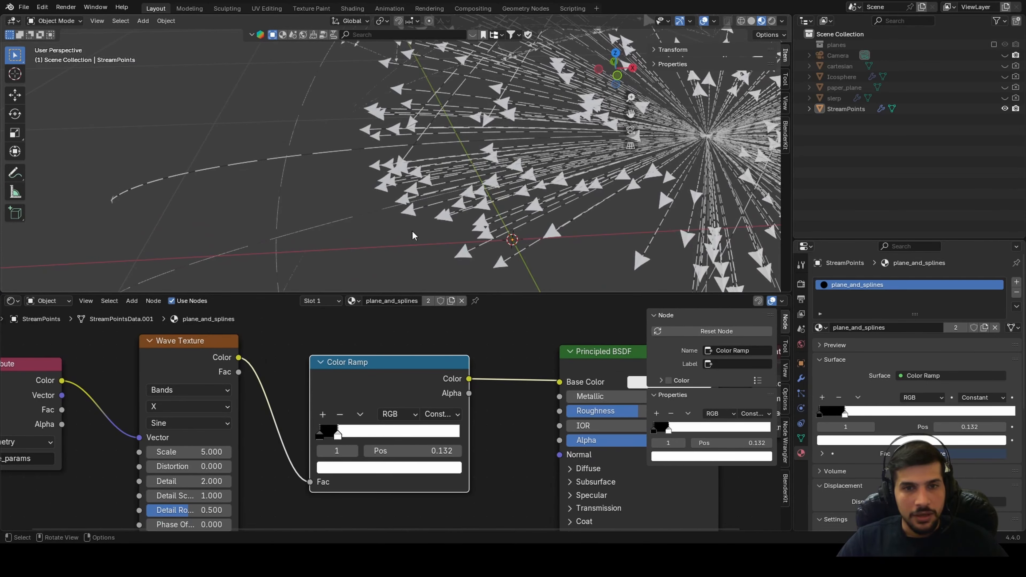
scroll(535, 159, up, 3)
Change the Wave Texture's type to Rings and set its scale to 10
click(203, 389)
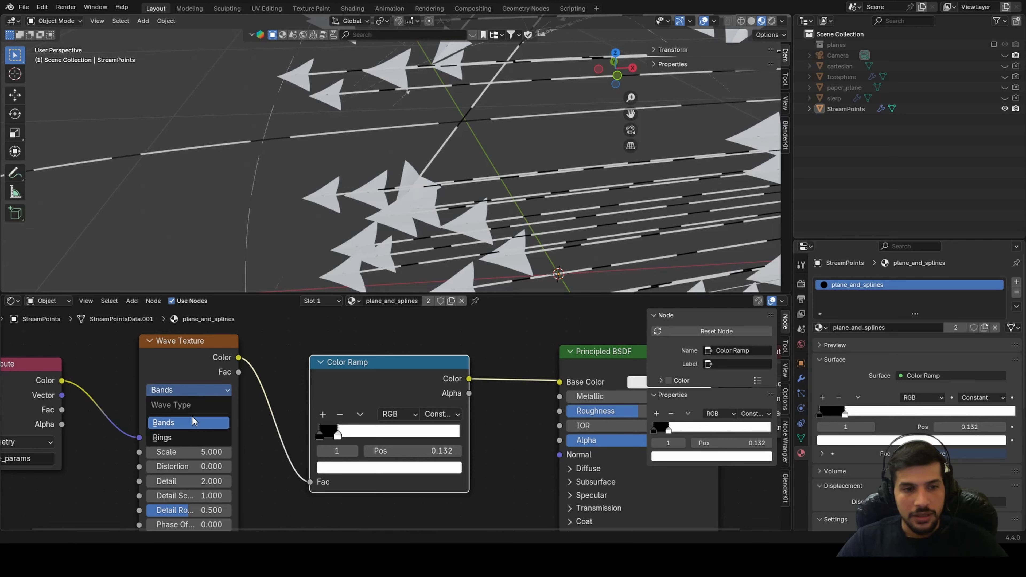
click(179, 438)
middle_drag(284, 400, 351, 355)
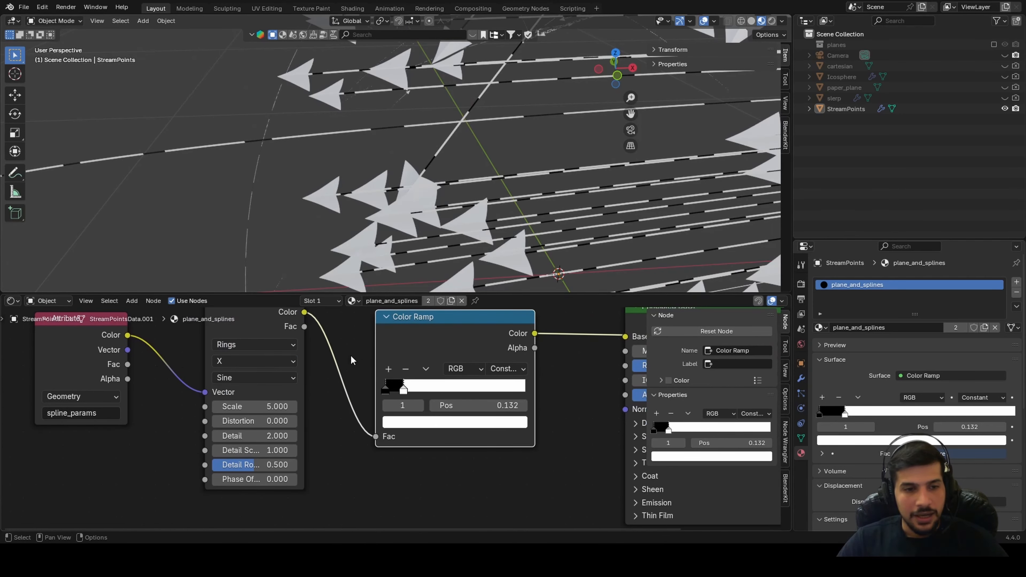
click(261, 406)
text(10)
key(Return)
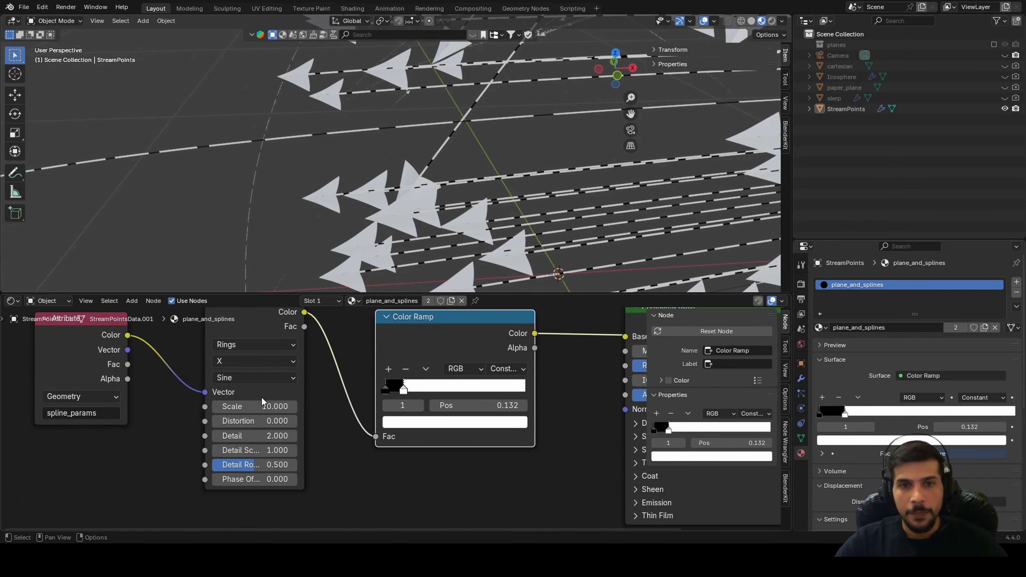
middle_drag(525, 259, 517, 252)
middle_drag(499, 251, 493, 262)
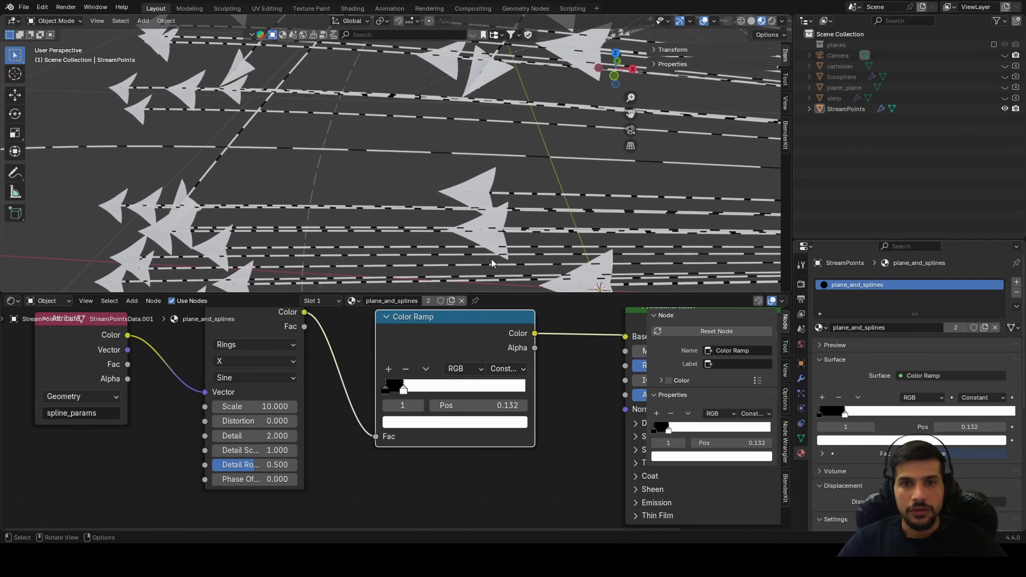
Move the Attribute and Wave Texture nodes well away from the Color Ramp
middle_drag(322, 408, 590, 436)
scroll(444, 417, down, 2)
shift+middle_drag(464, 247, 343, 212)
mouse_move(471, 200)
shift+middle_down()
mouse_move(467, 220)
mouse_move(528, 161)
shift+middle_up()
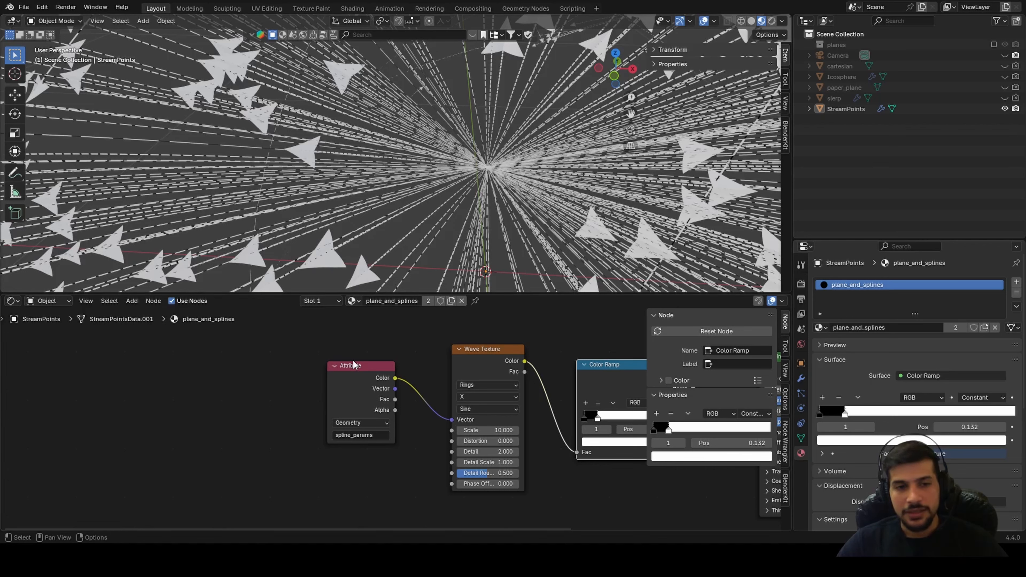
drag(354, 365, 143, 376)
drag(484, 349, 301, 357)
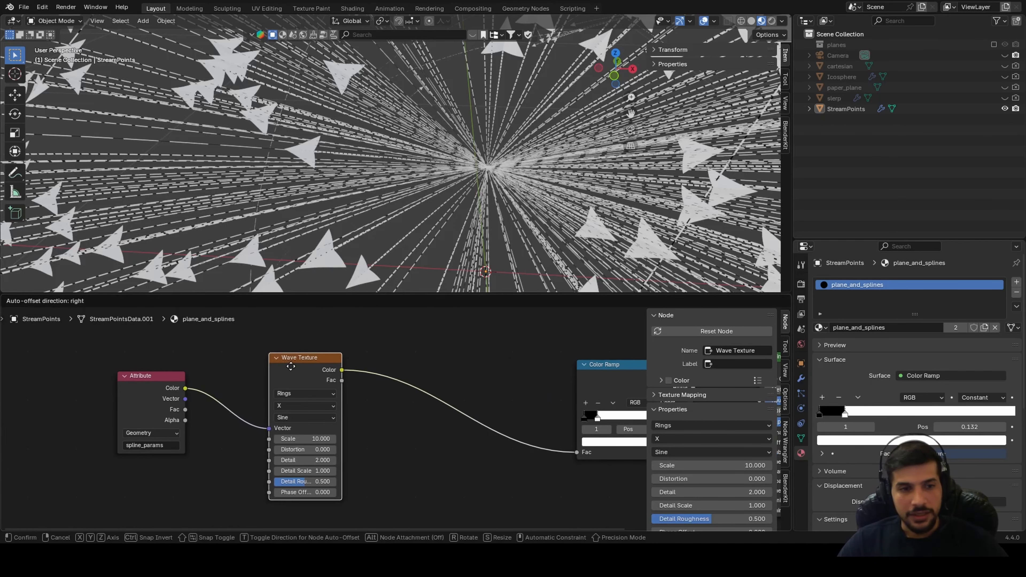
Duplicate the Attribute node above the original, set its attribute name to icao_id and preview its Color output on the flight paths
click(161, 382)
middle_drag(162, 382, 178, 442)
key(shift+d)
click(244, 353)
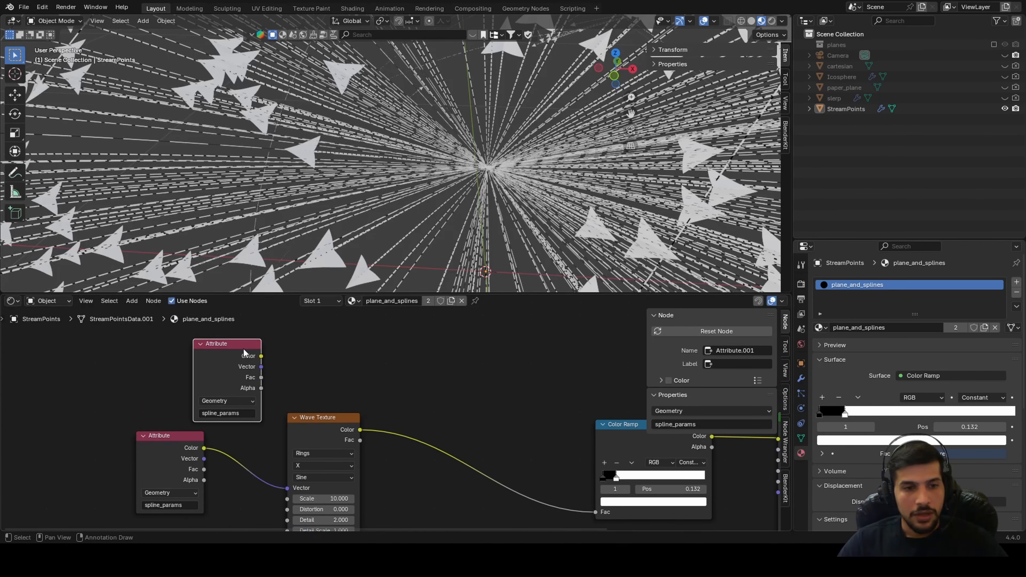
click(230, 413)
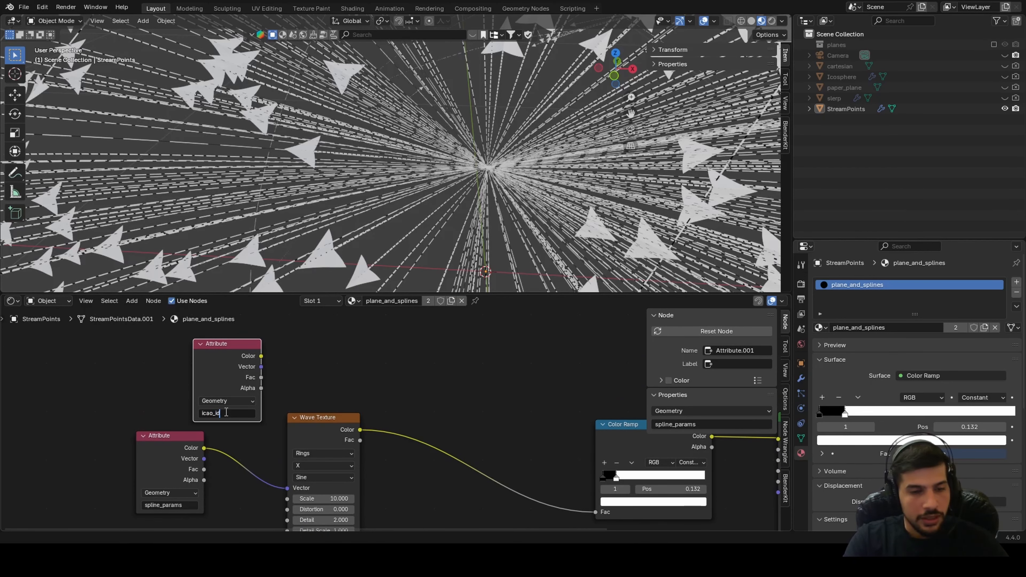
key(Return)
ctrl+shift+click(243, 344)
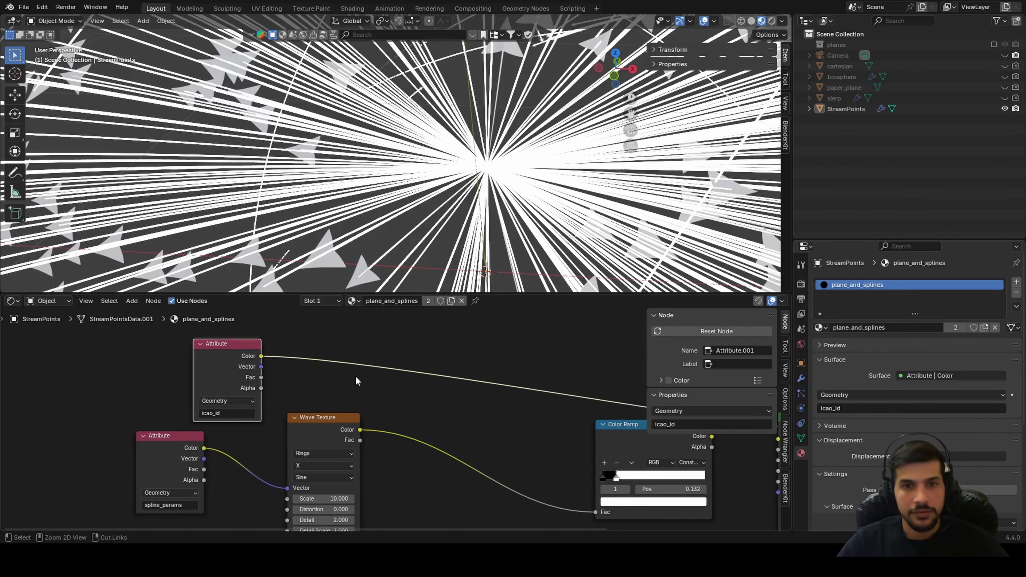
scroll(422, 147, down, 2)
scroll(507, 155, up, 4)
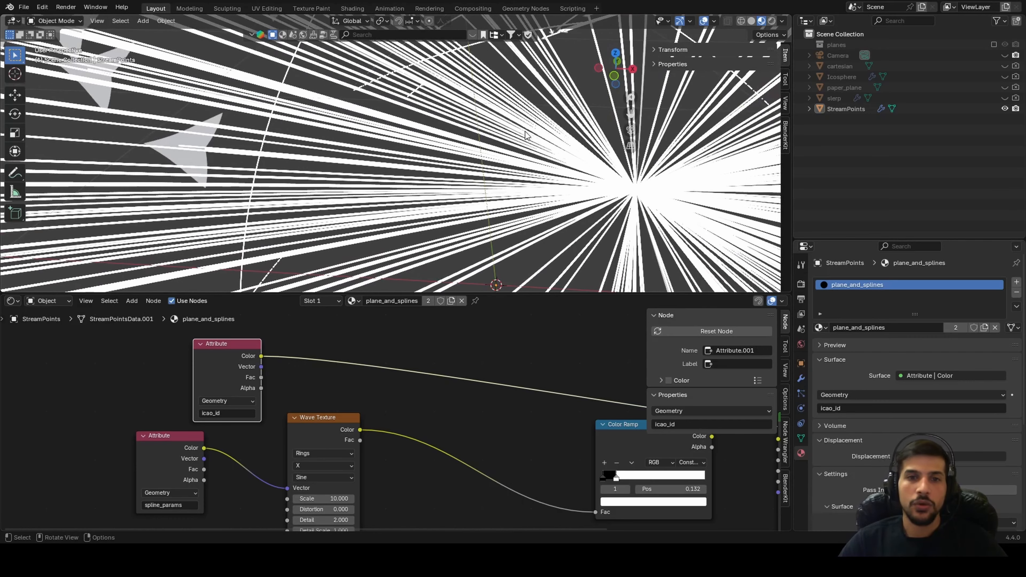
Move the icao_id Attribute node farther from the wave chain and insert a Map Range node into its output link
middle_drag(250, 376, 309, 424)
drag(267, 403, 208, 360)
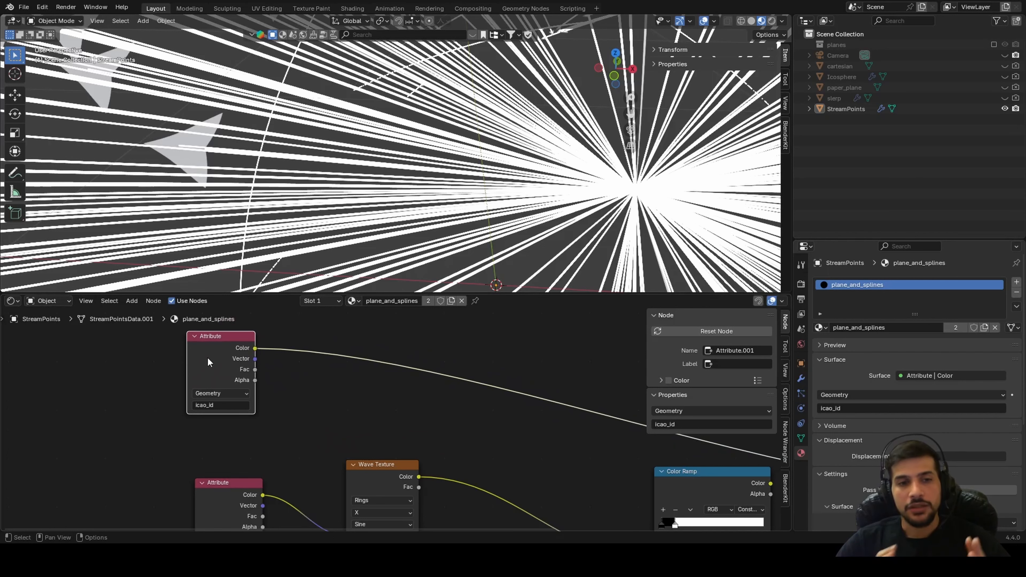
shift+middle_drag(358, 406, 359, 446)
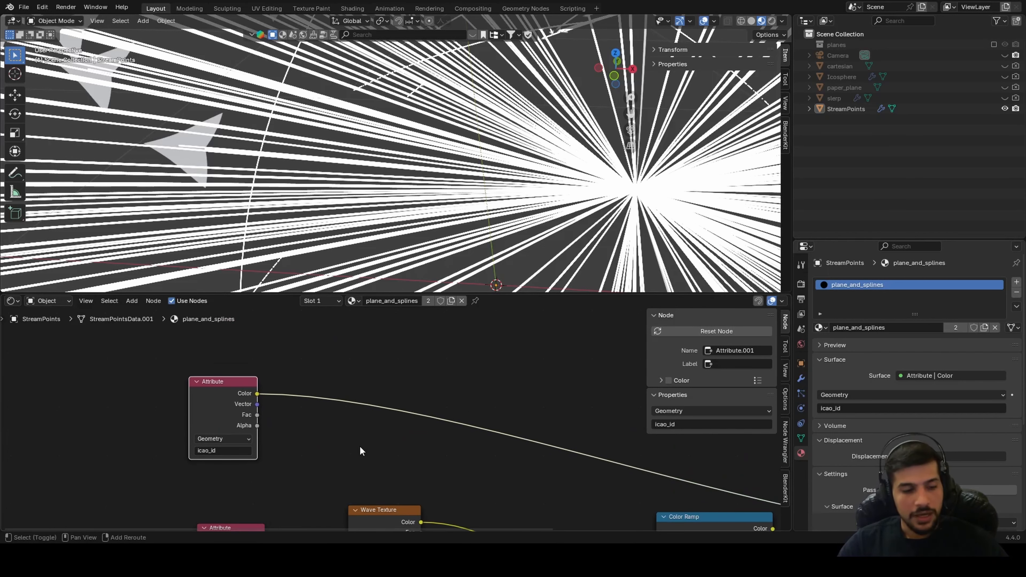
key(shift+a)
click(337, 410)
text(ma)
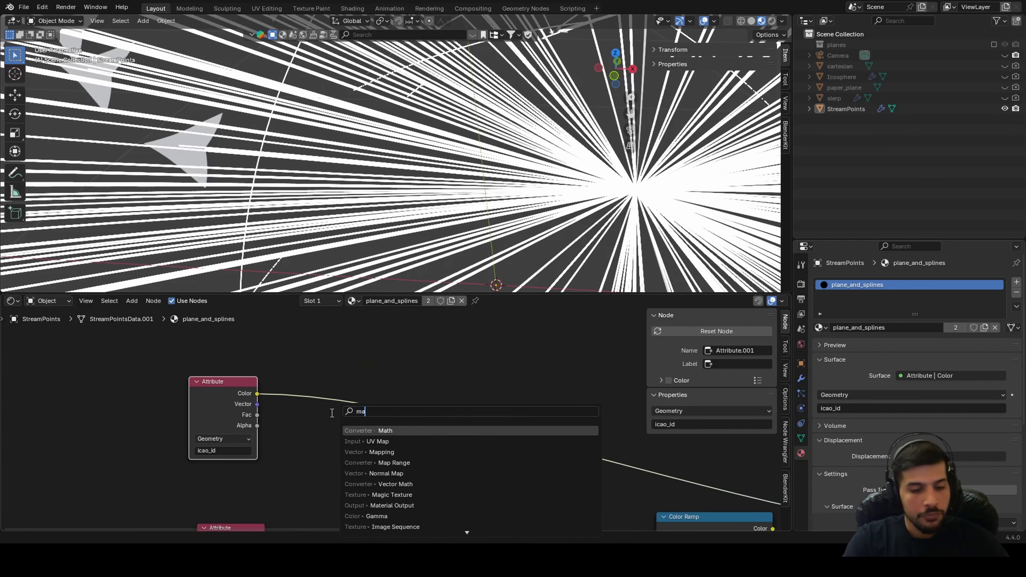
text(pr)
key(Return)
click(351, 384)
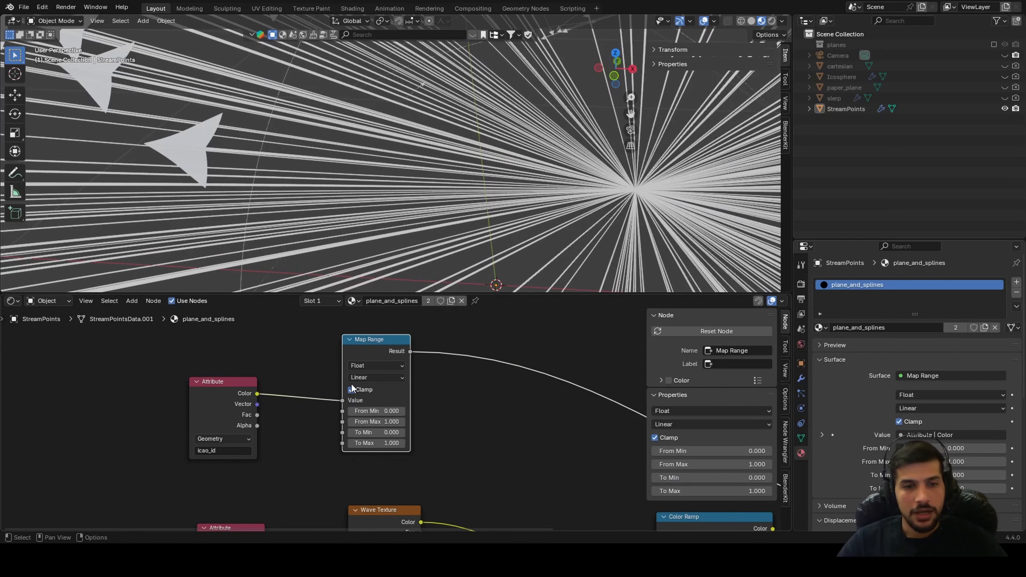
Set the Map Range node's From Min to 1 and From Max to 999
scroll(383, 411, up, 3)
click(383, 412)
text(1)
key(Tab)
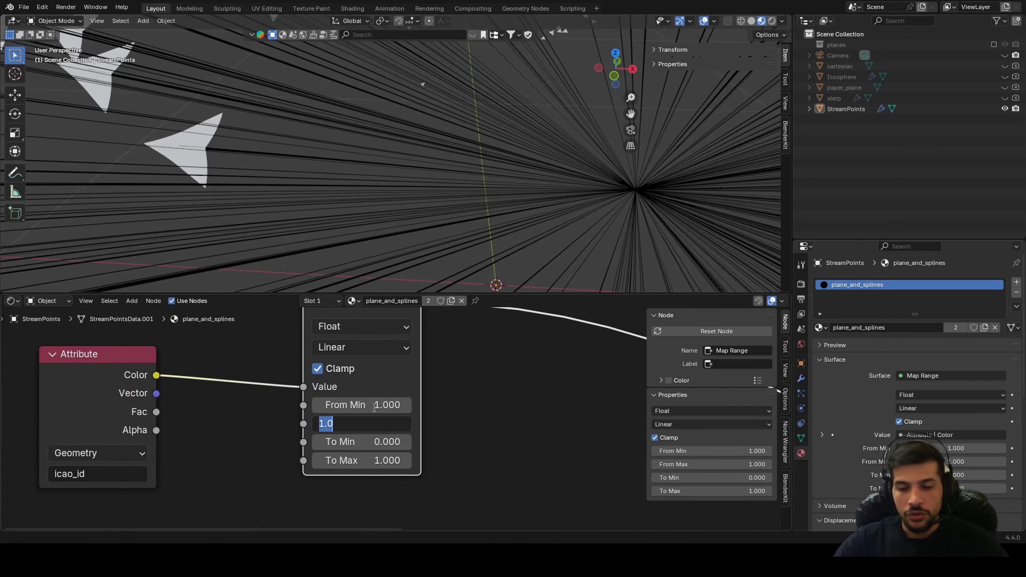
key(Return)
scroll(388, 409, down, 2)
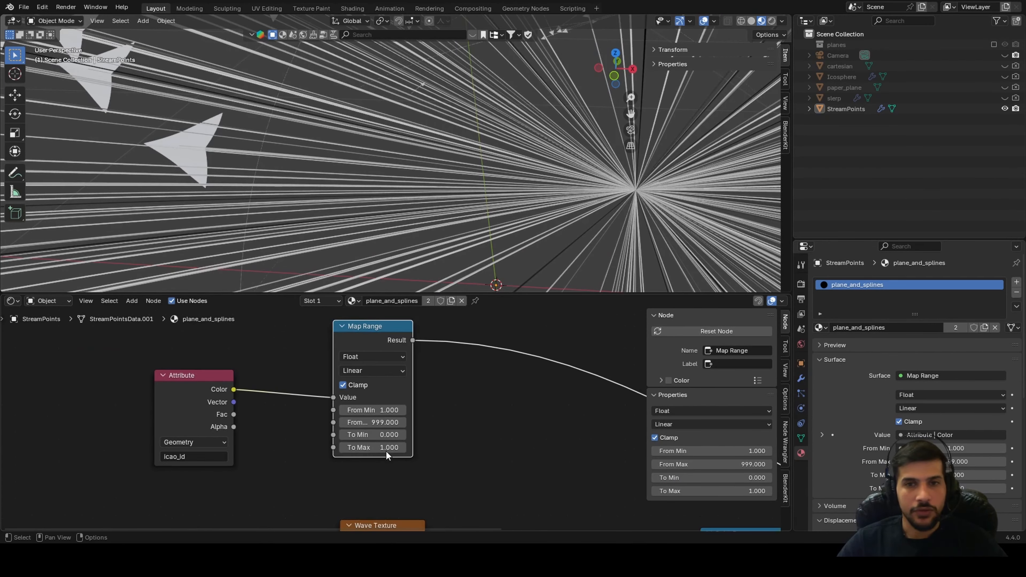
scroll(385, 166, down, 3)
scroll(427, 214, up, 2)
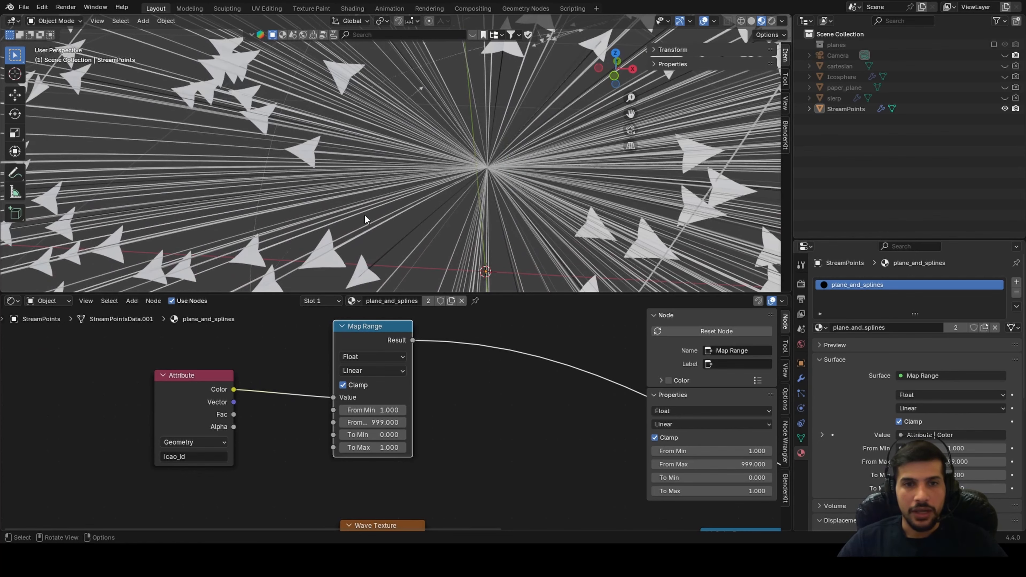
Move the Map Range node closer to the icao_id Attribute node and insert a Color Ramp into its Result link
scroll(358, 373, down, 3)
drag(290, 355, 271, 357)
key(shift+a)
click(398, 374)
text(color)
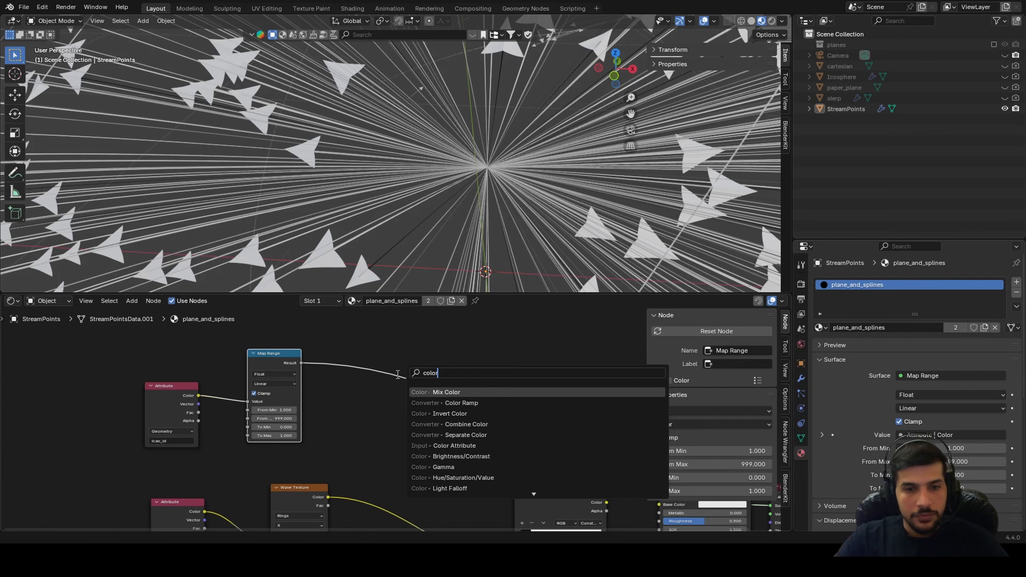
key(Down)
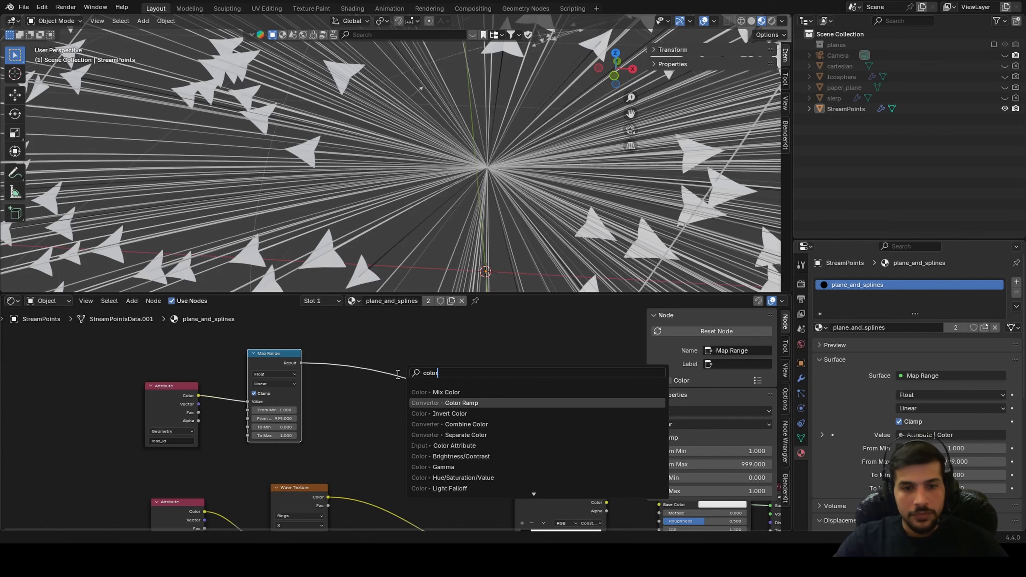
key(Return)
click(375, 357)
Set the first stop of the new Color Ramp to a bright yellow-green, about #8FFF00
scroll(398, 420, up, 6)
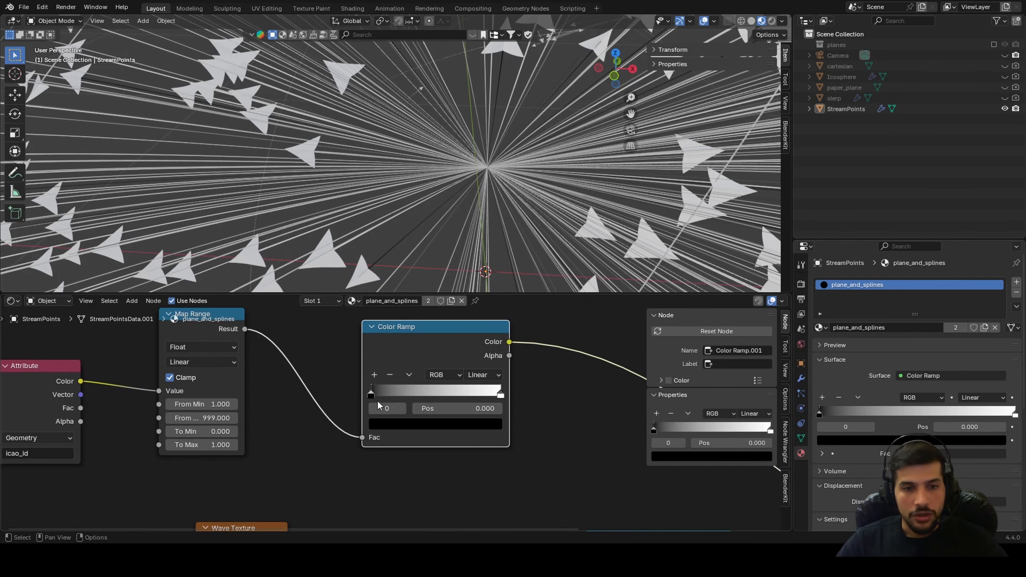
click(395, 426)
drag(481, 260, 481, 225)
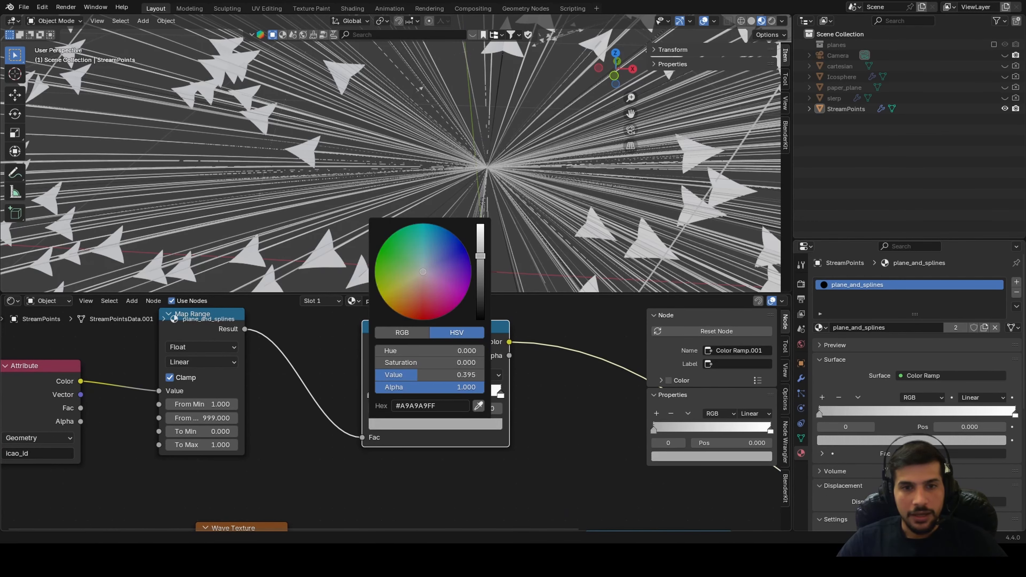
drag(422, 271, 375, 274)
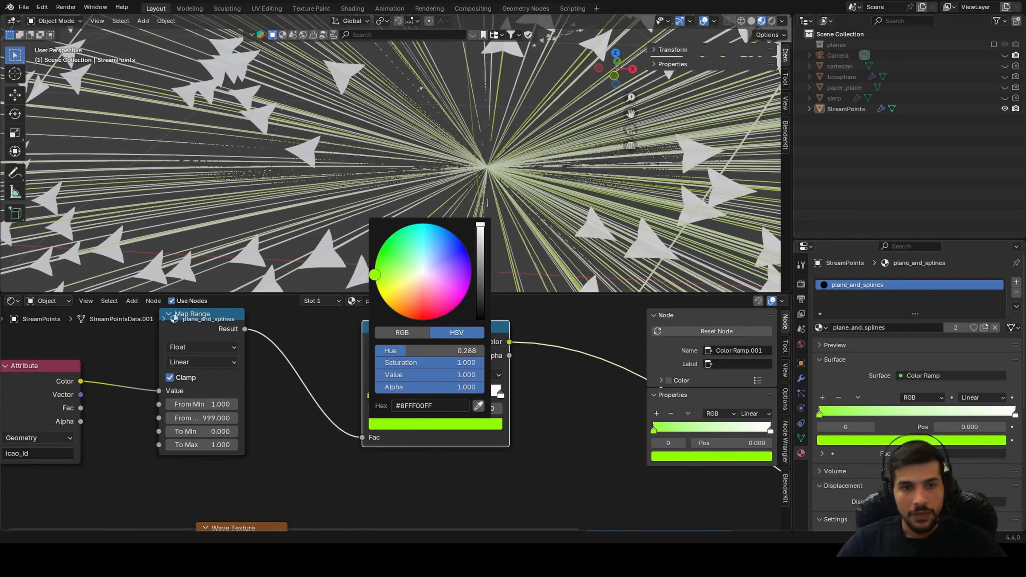
Set the last stop of the icao_id Color Ramp to a bright yellow
click(500, 394)
click(431, 424)
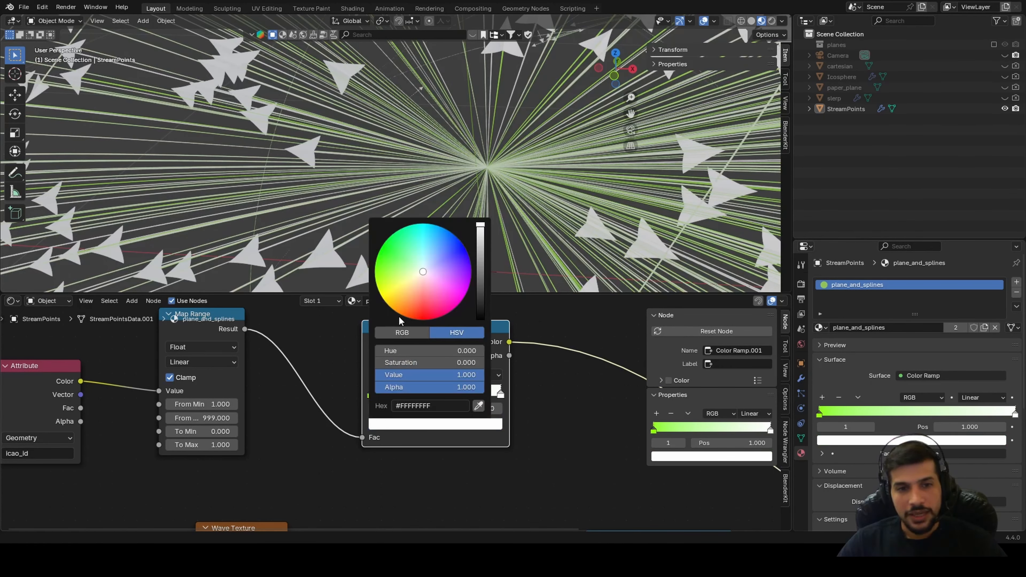
click(388, 305)
drag(388, 305, 382, 298)
Switch the icao_id Color Ramp to HSV colour mode with Clockwise interpolation
scroll(479, 405, up, 2)
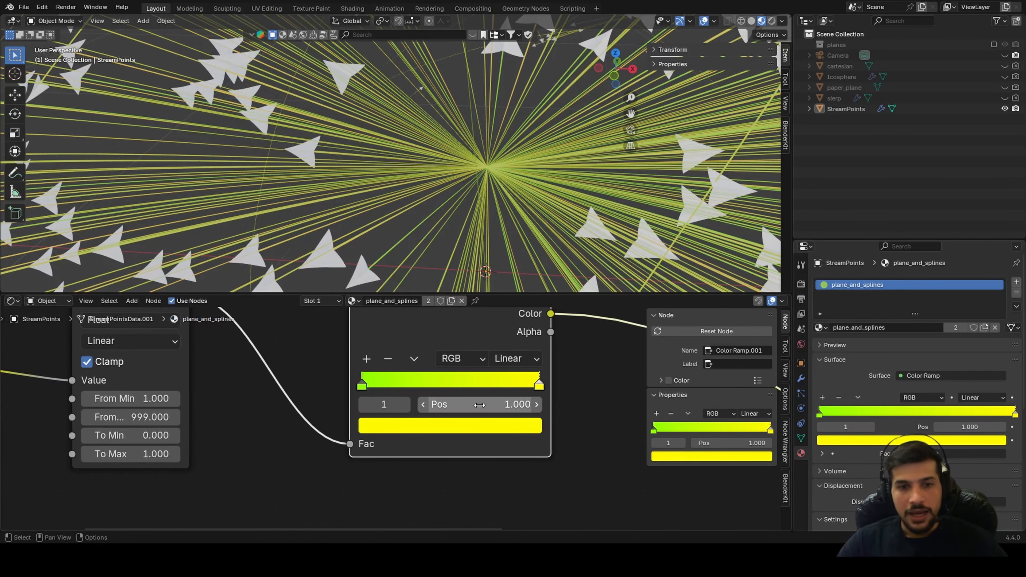
click(508, 362)
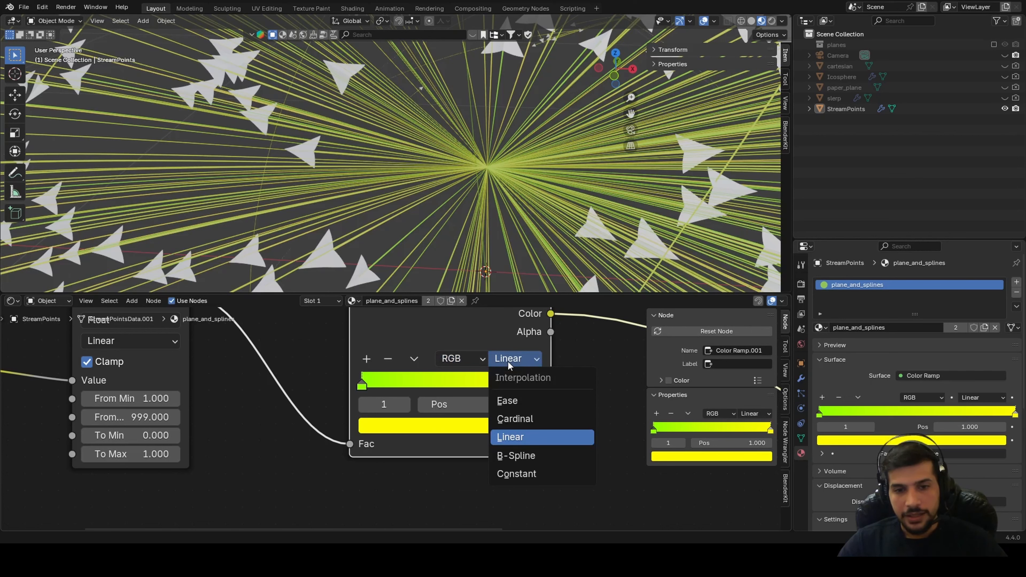
click(464, 358)
click(482, 418)
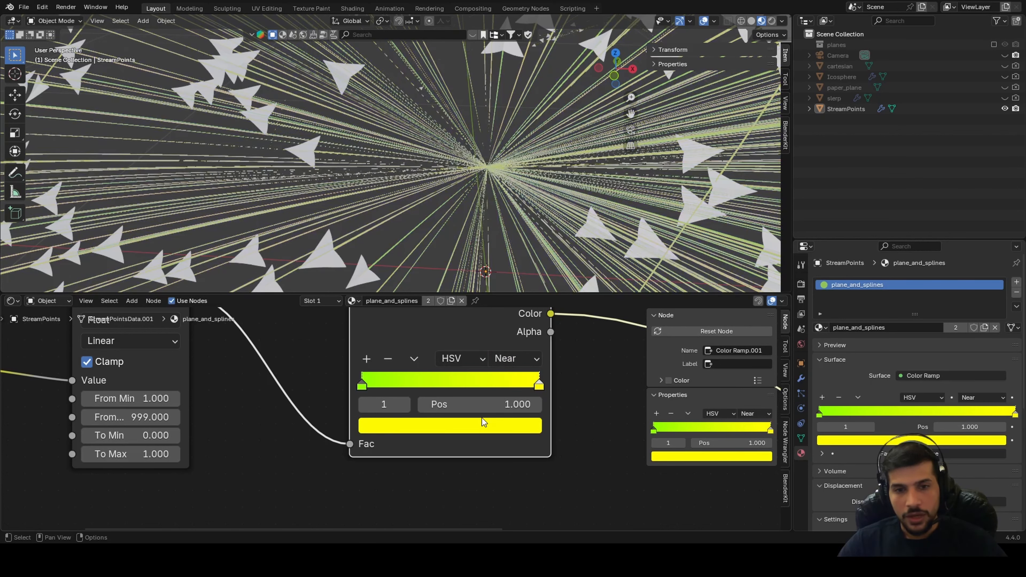
click(517, 359)
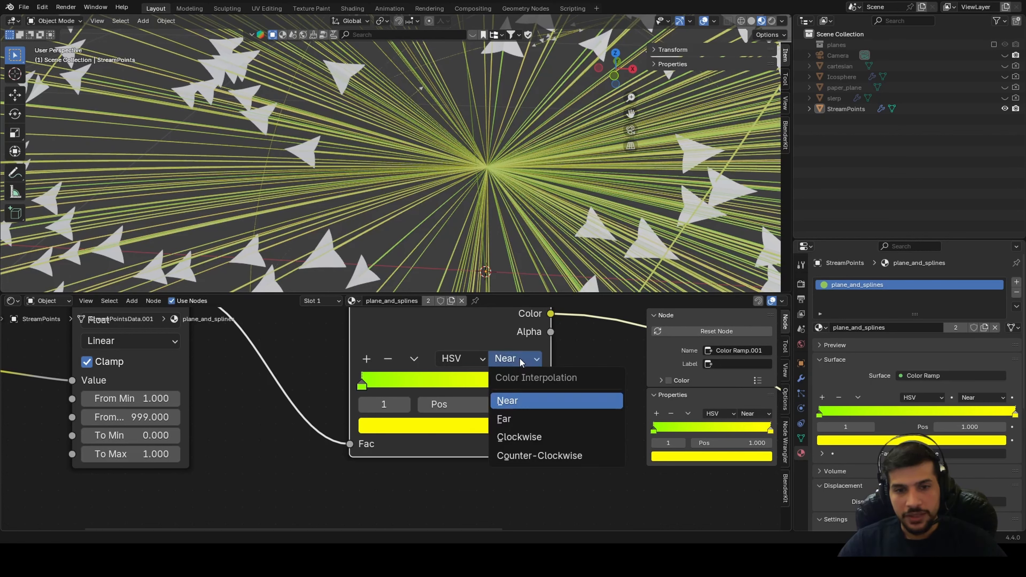
click(533, 437)
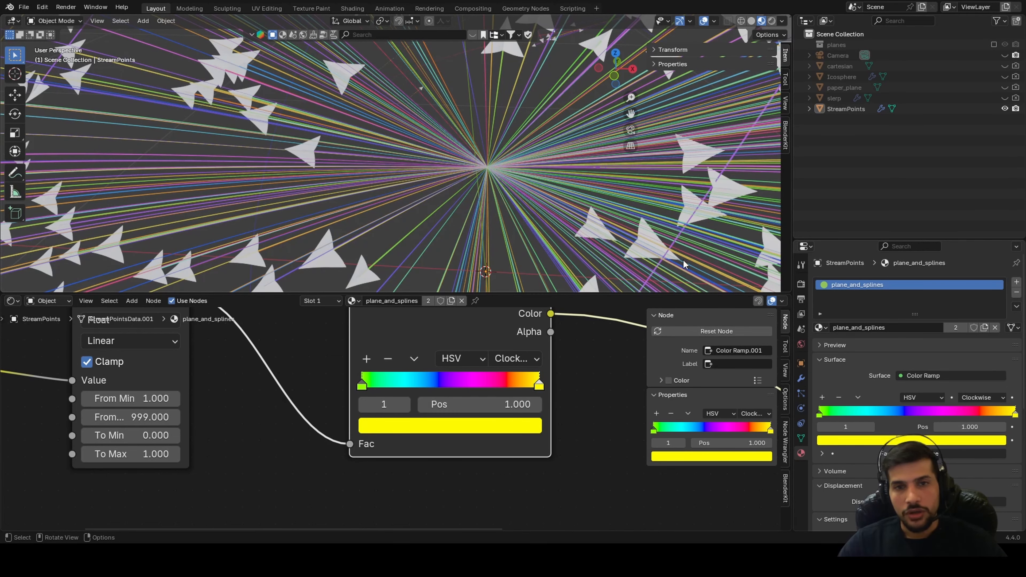
Move the black-and-white Color Ramp closer to the Wave Texture and preview its output on the flight paths
scroll(543, 400, down, 4)
middle_drag(534, 401, 449, 413)
scroll(422, 193, down, 6)
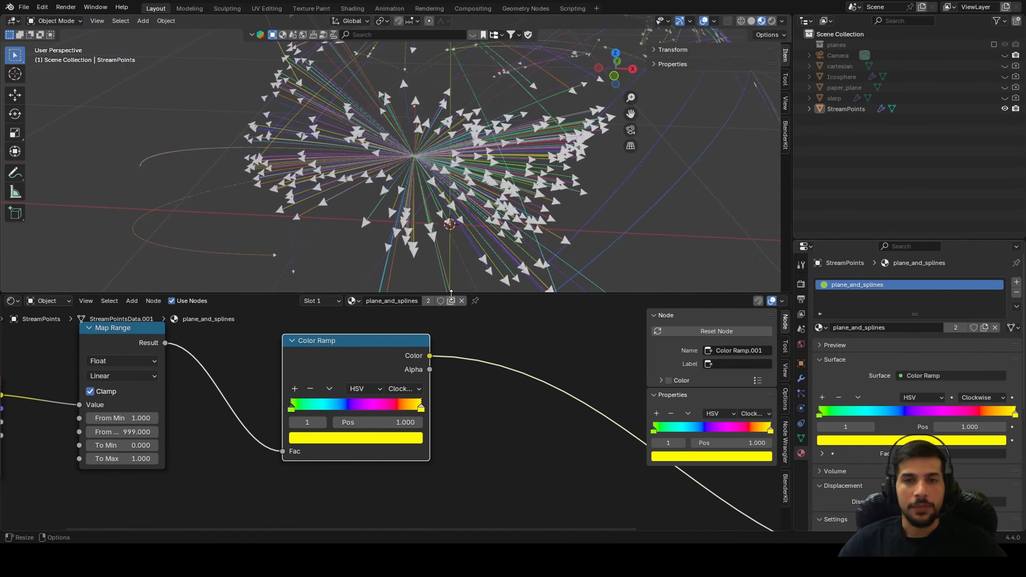
scroll(409, 363, up, 3)
scroll(351, 405, up, 2)
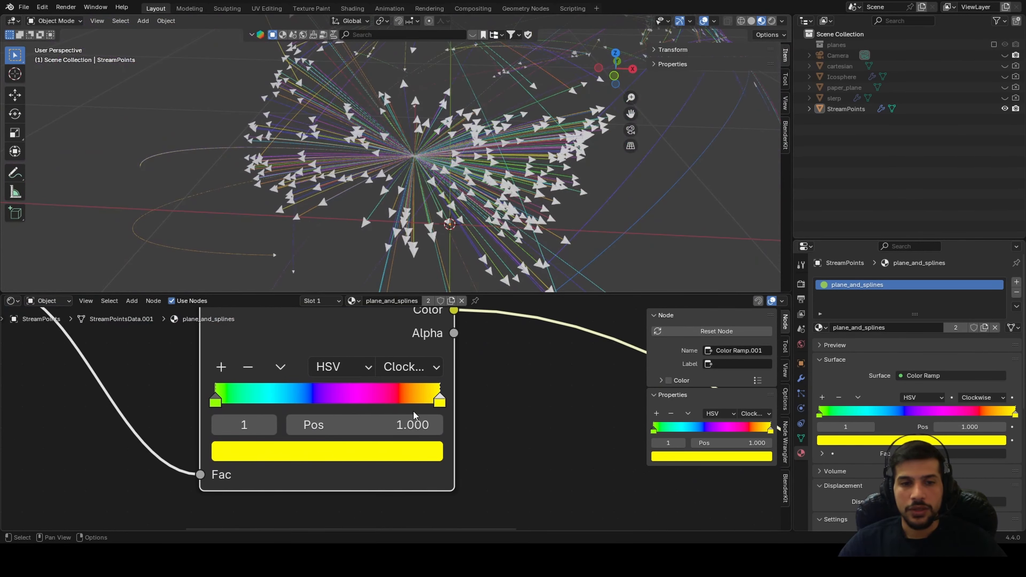
scroll(412, 411, down, 5)
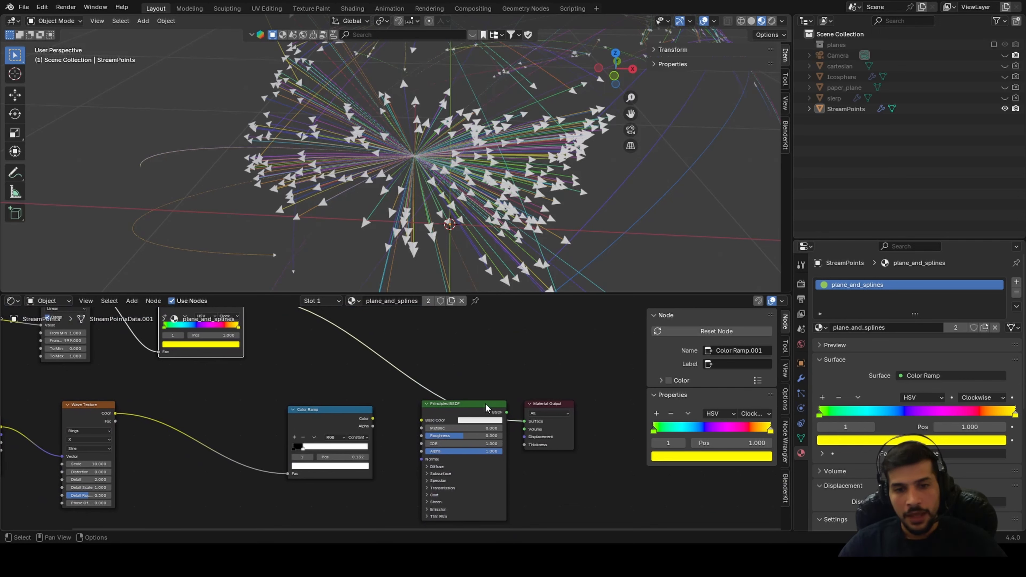
middle_drag(386, 390, 430, 384)
drag(399, 403, 335, 381)
scroll(355, 398, up, 1)
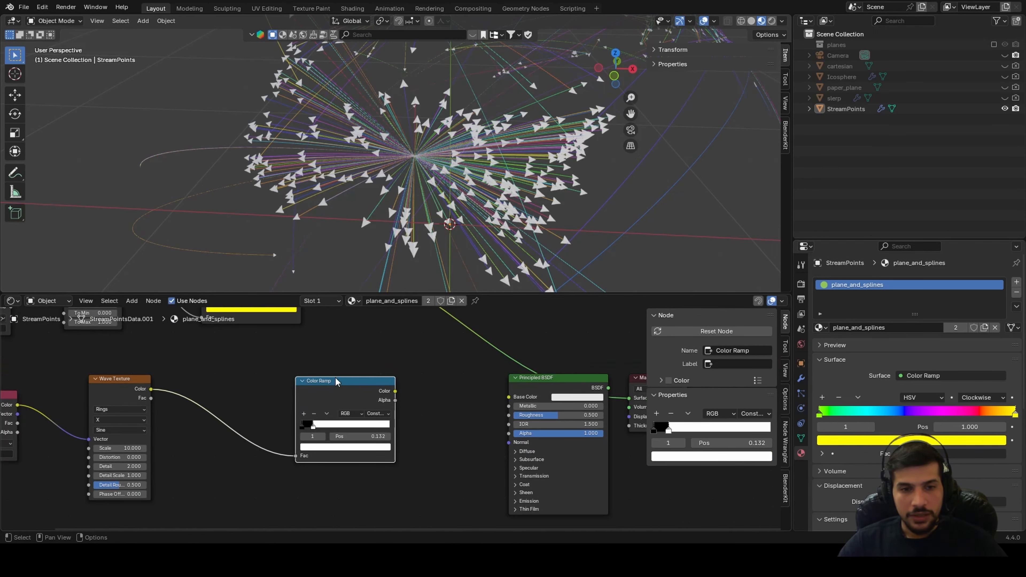
ctrl+shift+click(334, 377)
scroll(390, 263, up, 5)
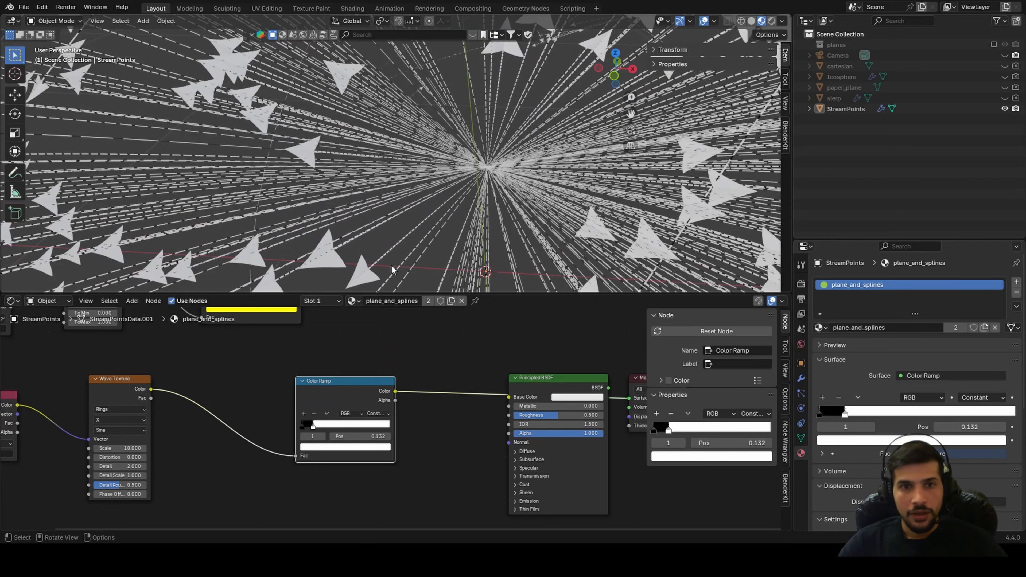
Connect the Color output of the black-and-white Color Ramp to the Principled BSDF's Alpha input
middle_drag(183, 406, 248, 421)
middle_drag(428, 422, 313, 388)
scroll(331, 377, up, 4)
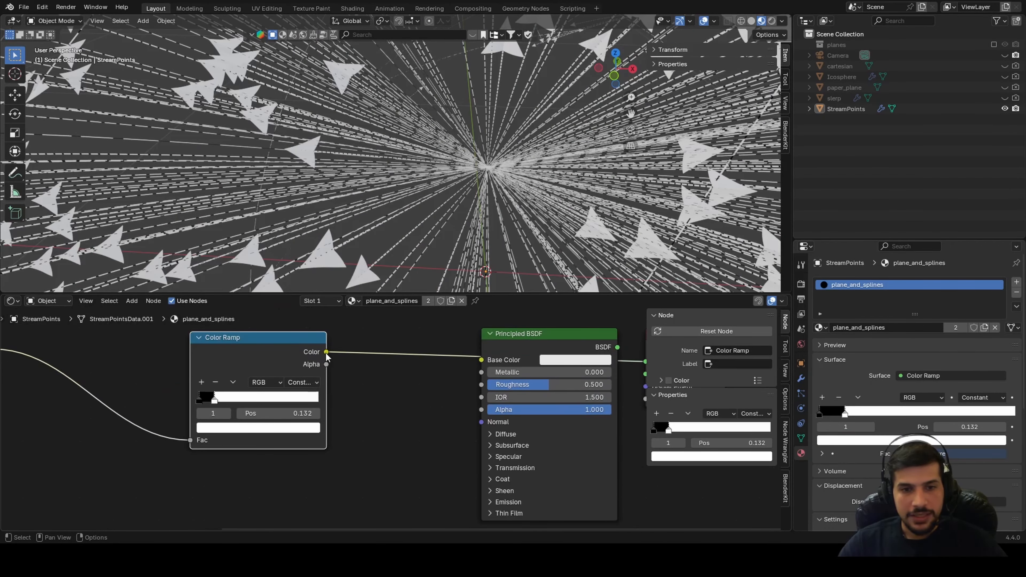
drag(326, 352, 481, 411)
Route the Principled BSDF back into the Material Output's Surface and inspect the dashed paths up close
scroll(444, 254, up, 6)
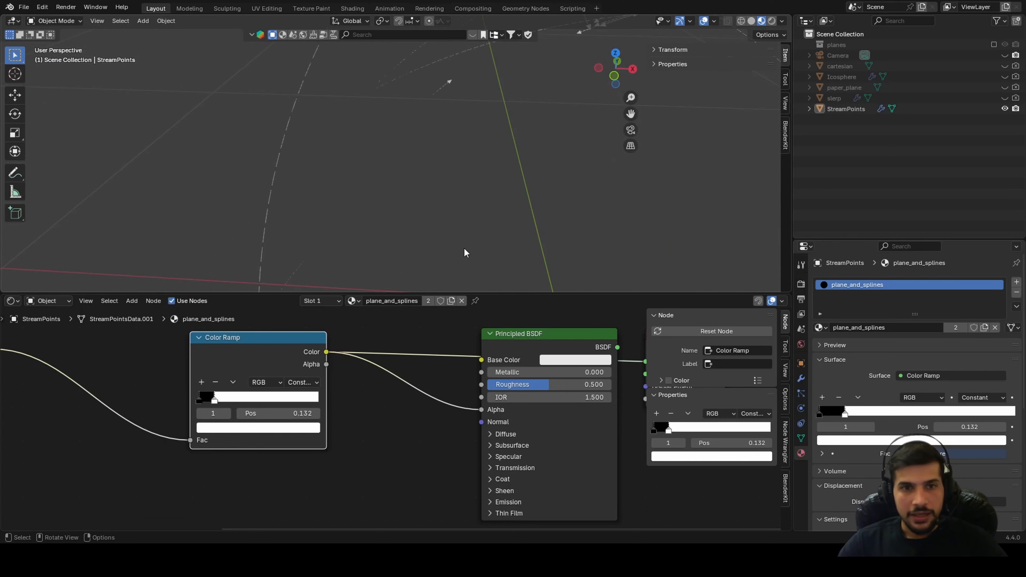
scroll(462, 252, down, 2)
middle_drag(569, 417, 490, 436)
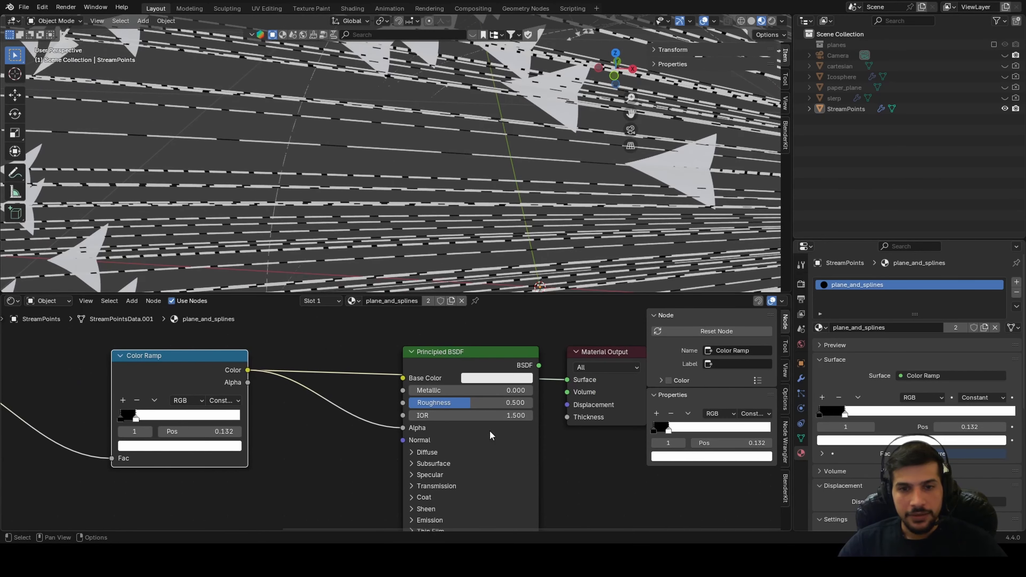
ctrl+shift+click(472, 368)
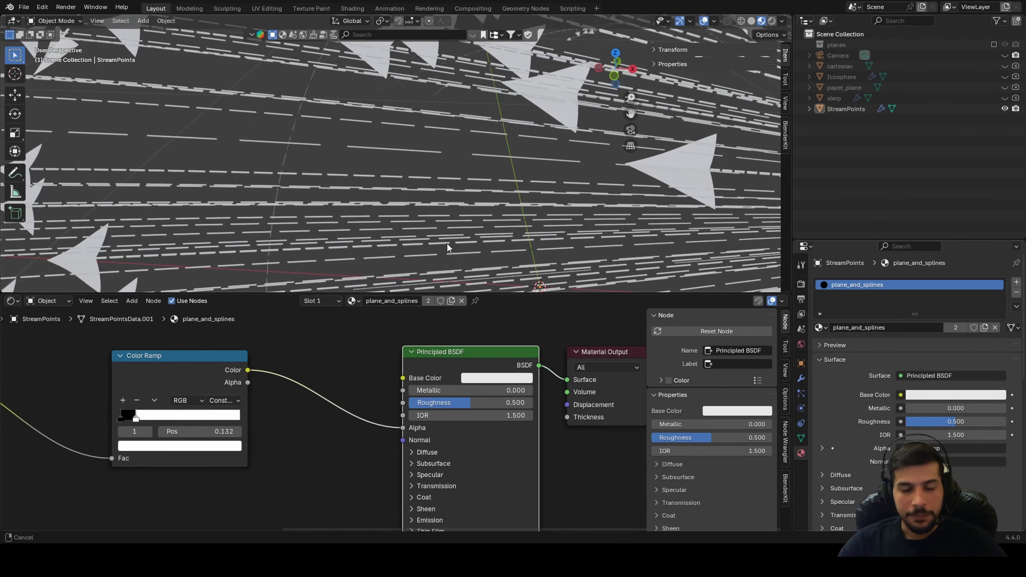
scroll(365, 209, up, 5)
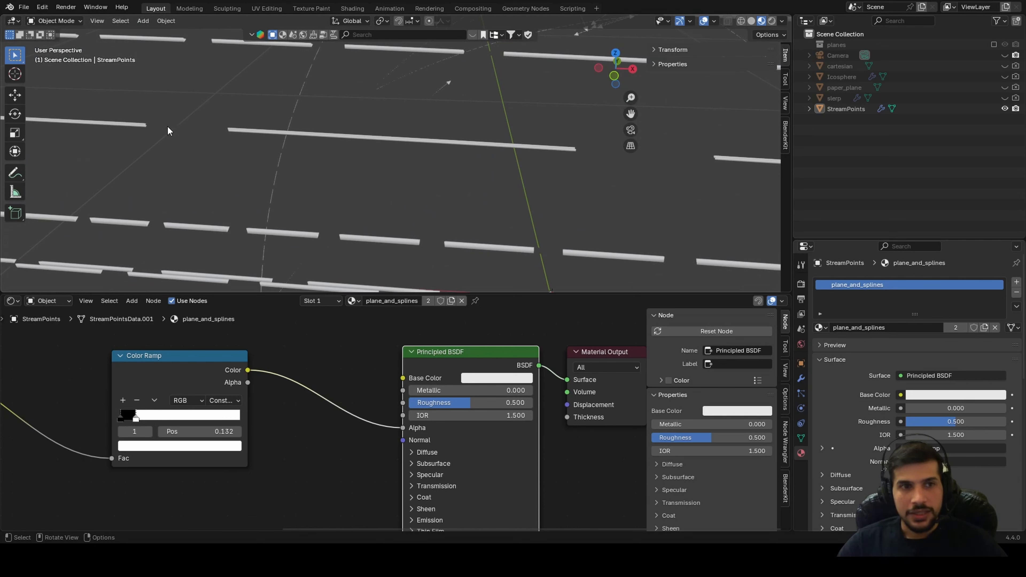
Connect the icao_id Color Ramp's Color output to the Principled BSDF's Base Color
scroll(381, 398, down, 3)
middle_drag(383, 404, 475, 503)
scroll(376, 476, down, 6)
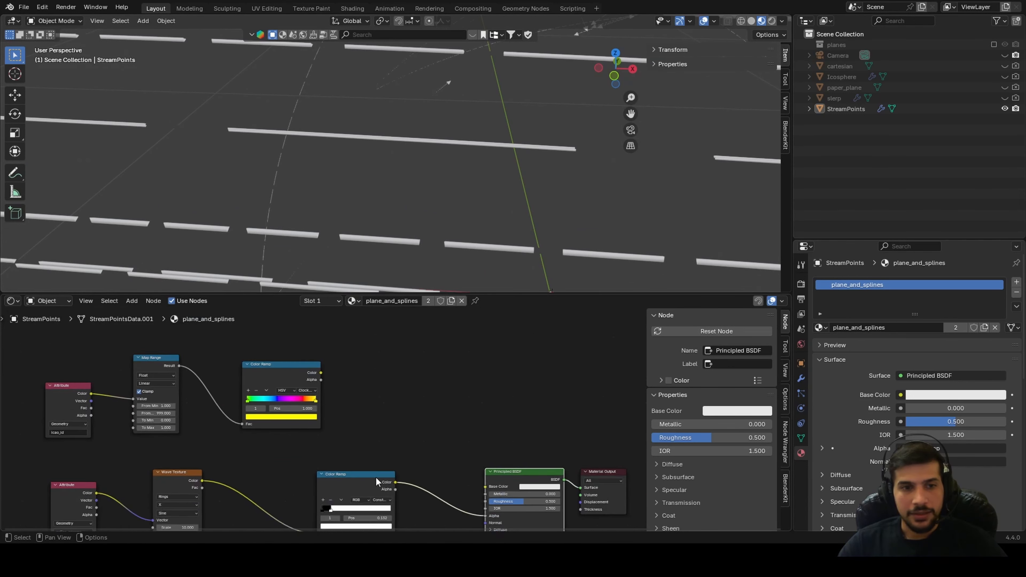
middle_drag(375, 476, 373, 420)
drag(323, 321, 452, 359)
Expand the Principled BSDF's Emission settings and feed the icao_id Color Ramp's Color output into the emission Color
scroll(486, 460, up, 4)
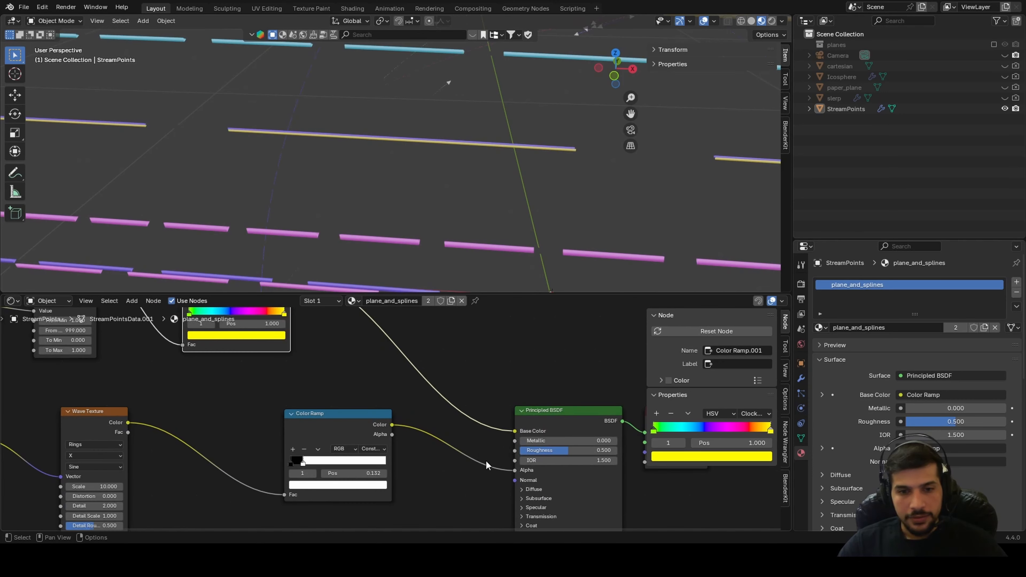
click(538, 452)
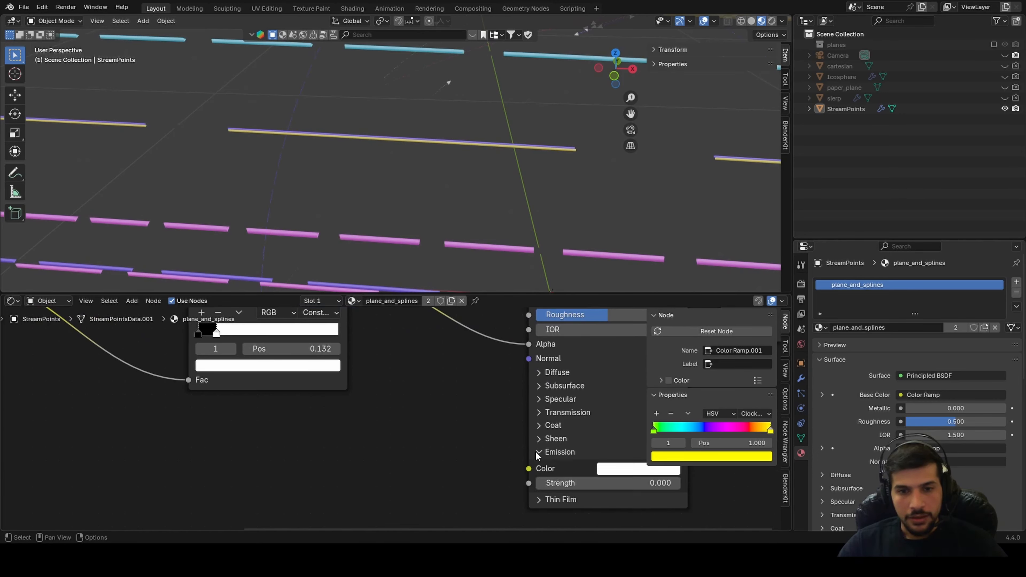
scroll(344, 402, down, 5)
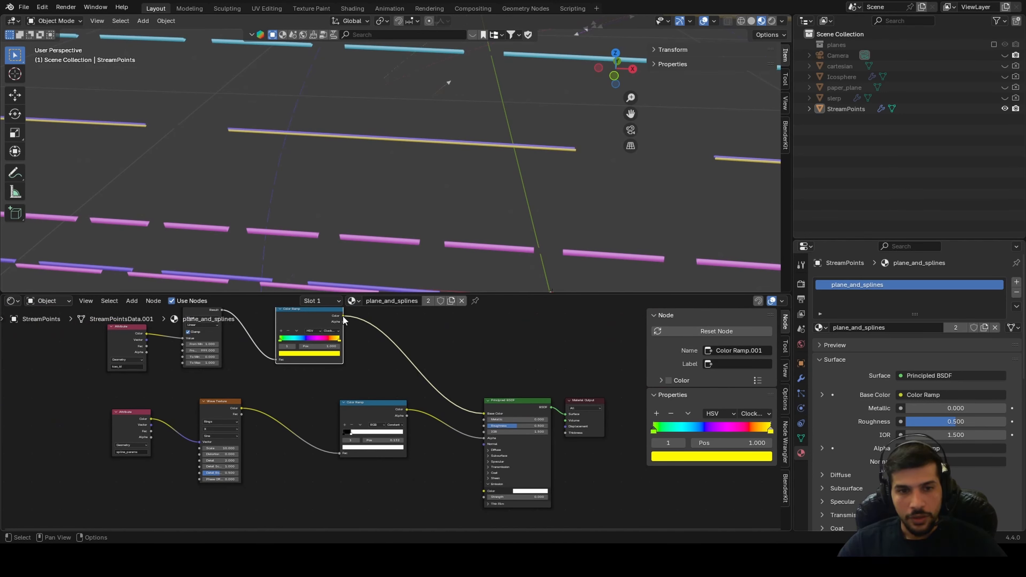
drag(343, 316, 483, 490)
middle_drag(538, 485, 492, 444)
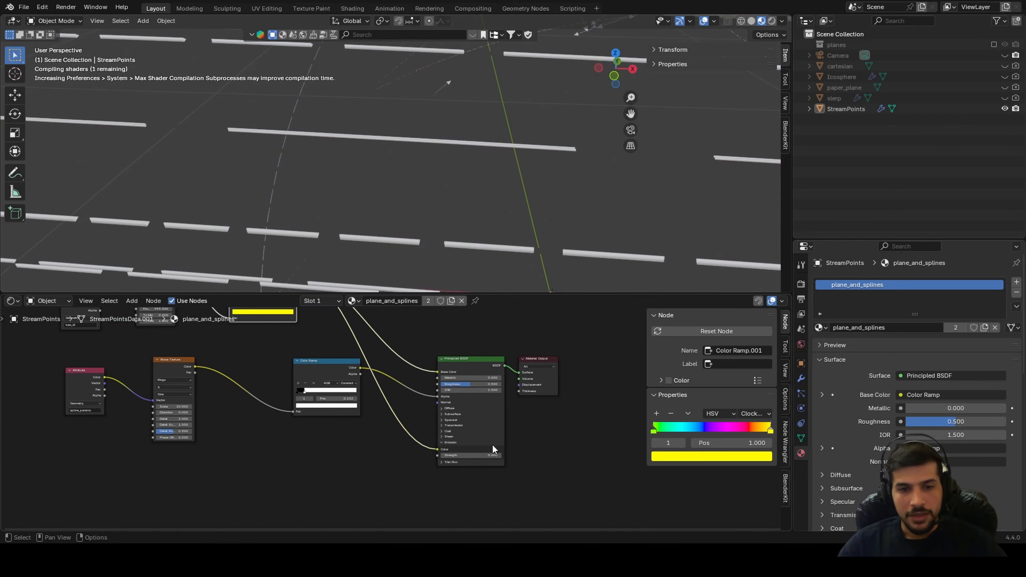
Set the Principled BSDF's Emission Strength to 3 and check the coloured dashes on the flight paths
scroll(492, 446, up, 4)
click(534, 496)
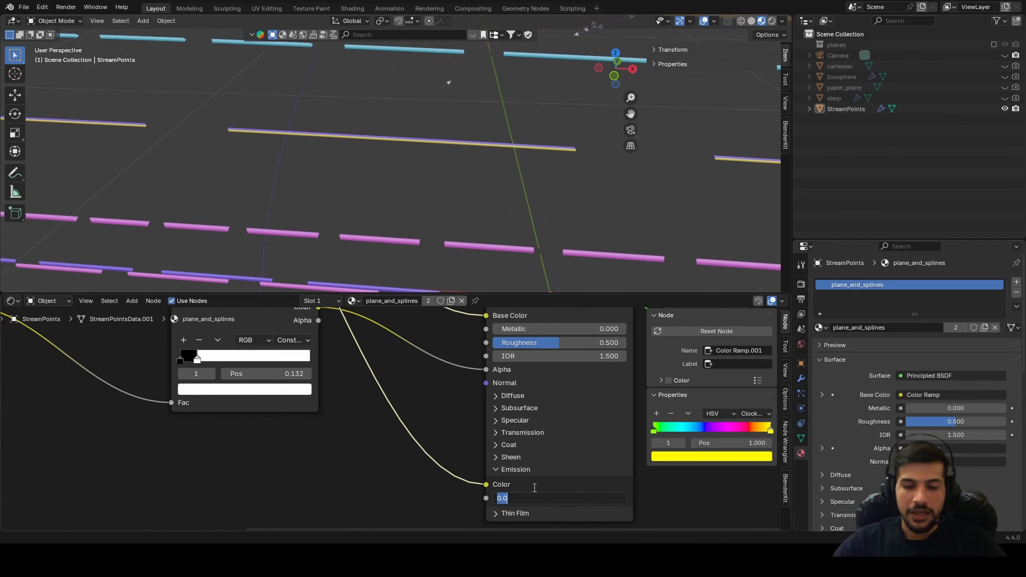
text(3)
key(Return)
scroll(465, 194, down, 10)
middle_drag(456, 202, 475, 200)
scroll(444, 238, up, 8)
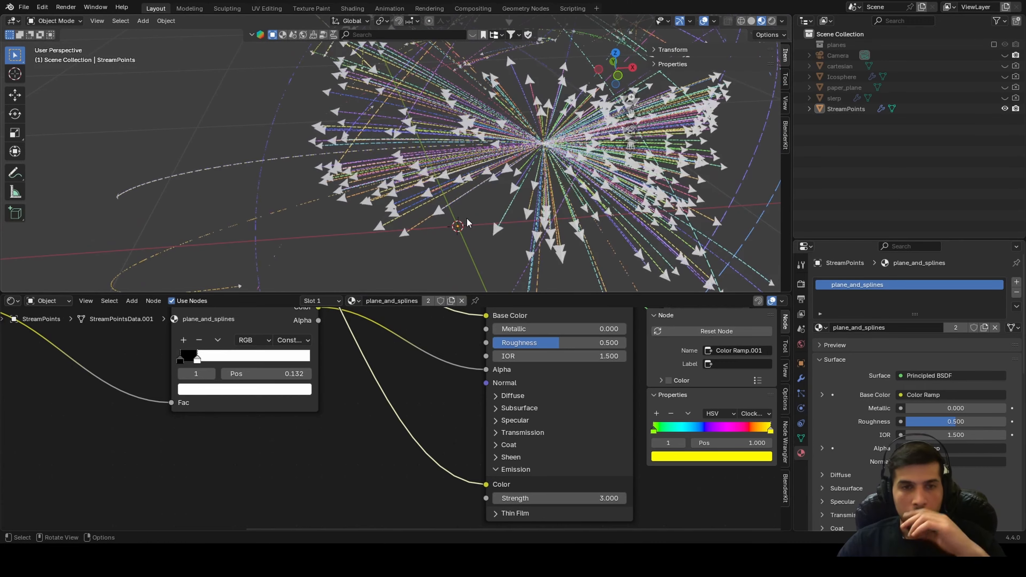
middle_drag(332, 223, 332, 228)
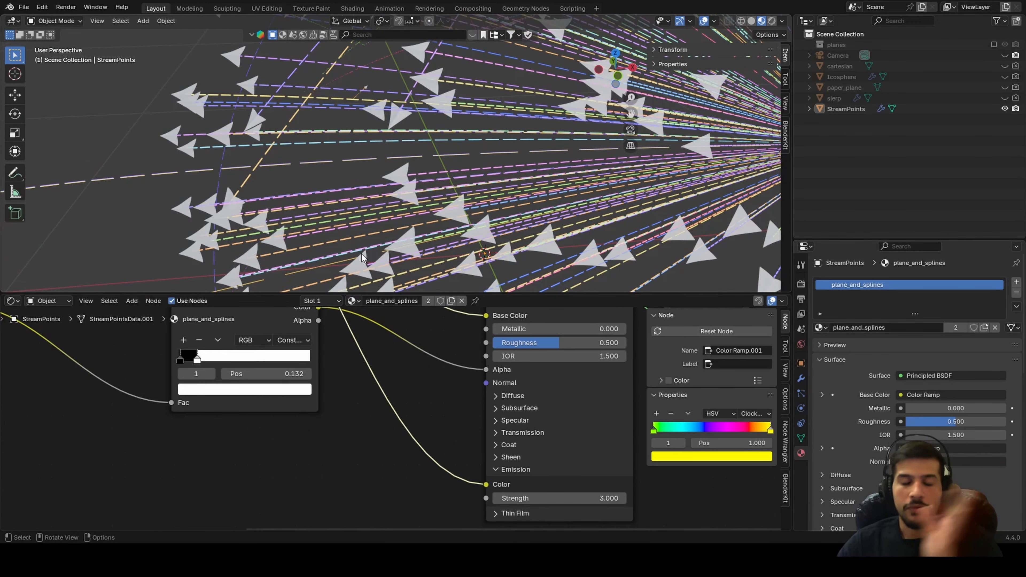
Duplicate the spline_params Attribute node below the original and set the copy's attribute name to velocity
scroll(338, 427, down, 2)
middle_drag(133, 424, 381, 338)
scroll(338, 427, down, 1)
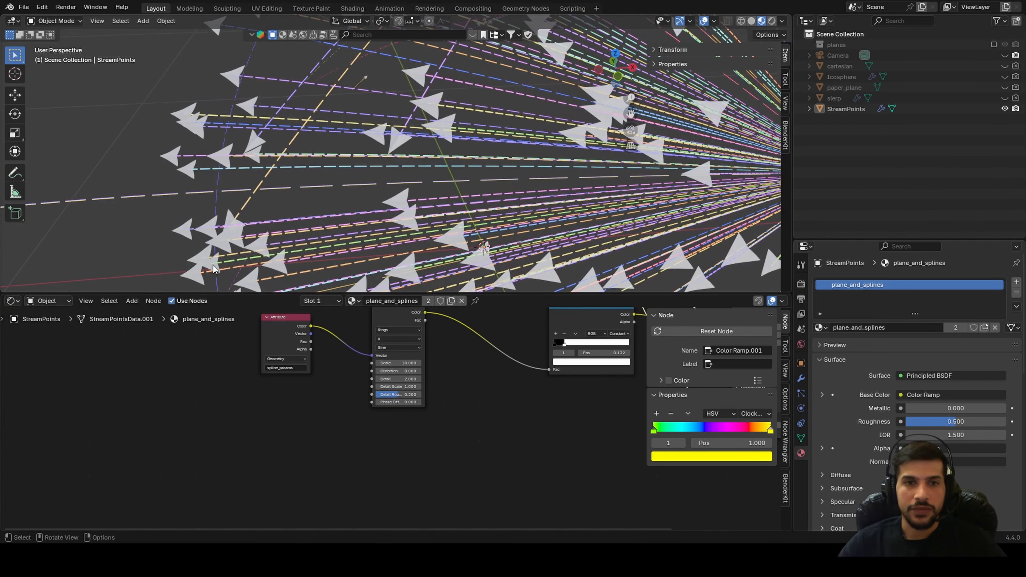
middle_drag(239, 345, 259, 389)
click(259, 388)
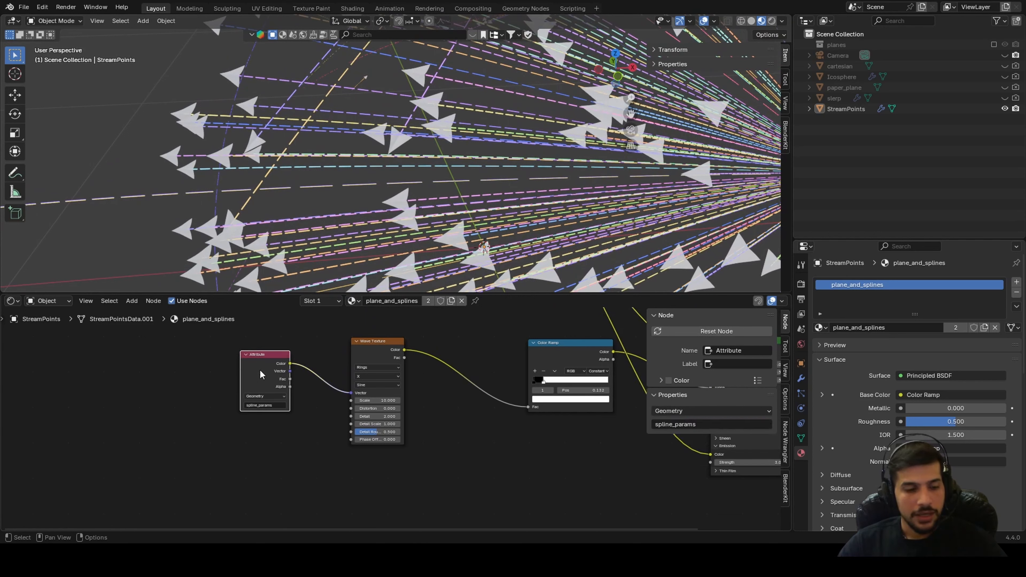
key(shift+d)
click(274, 465)
scroll(378, 412, up, 4)
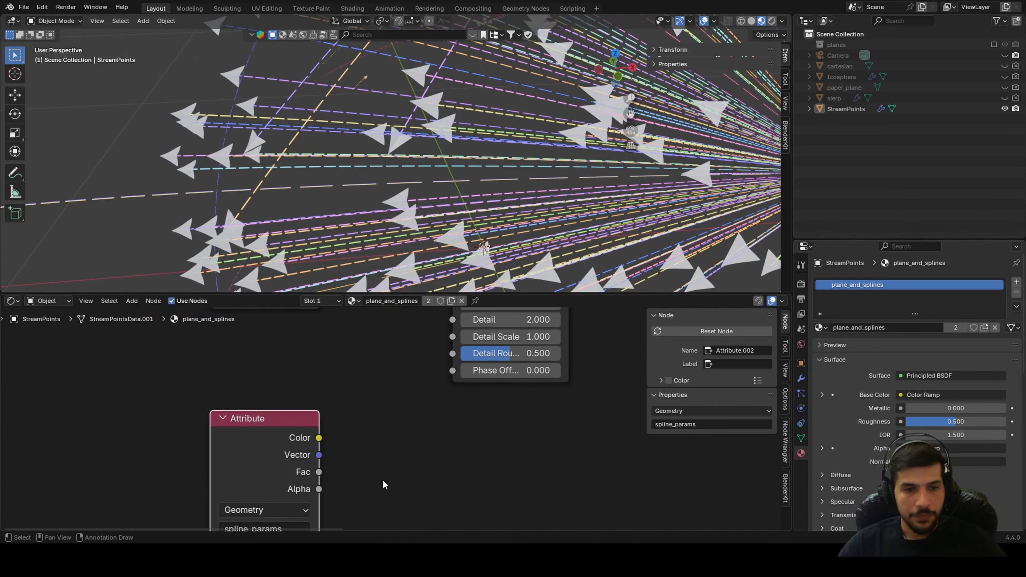
click(375, 447)
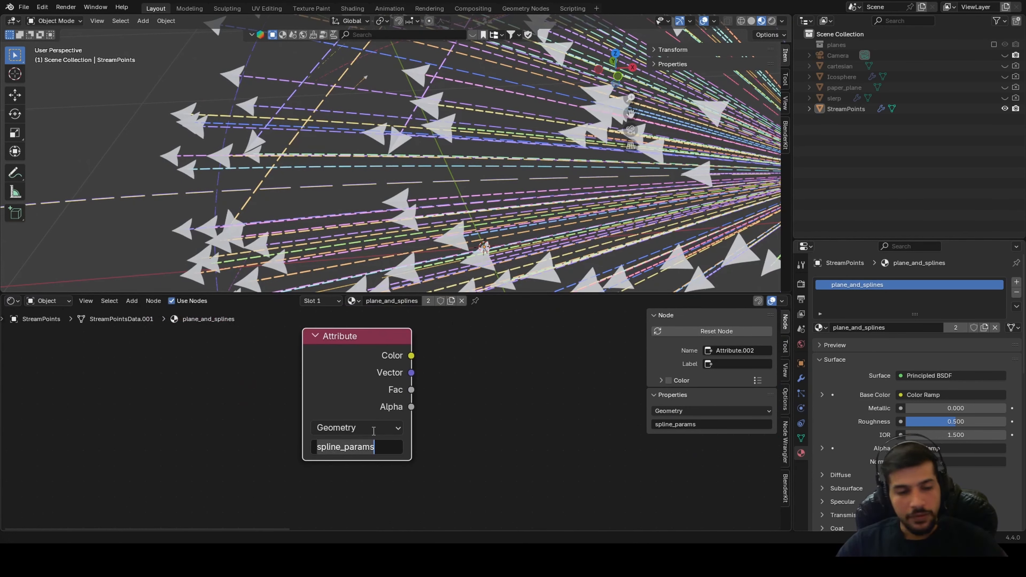
text(velocity)
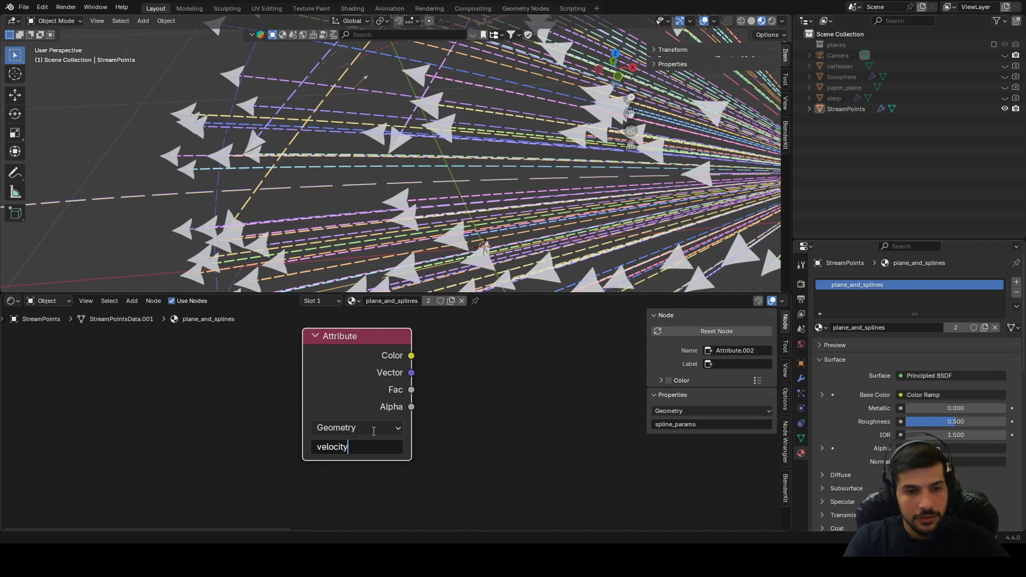
key(Return)
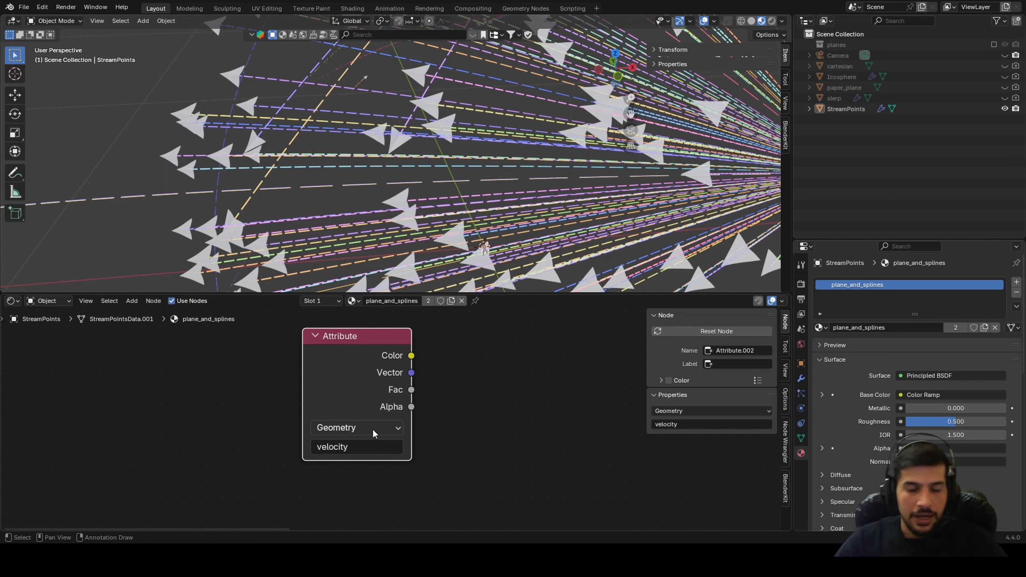
Move the Wave Texture farther from the spline_params Attribute node and insert a Mapping node into the link between them
scroll(426, 446, down, 3)
middle_drag(472, 403, 339, 515)
drag(385, 355, 438, 361)
scroll(388, 404, up, 2)
key(shift+a)
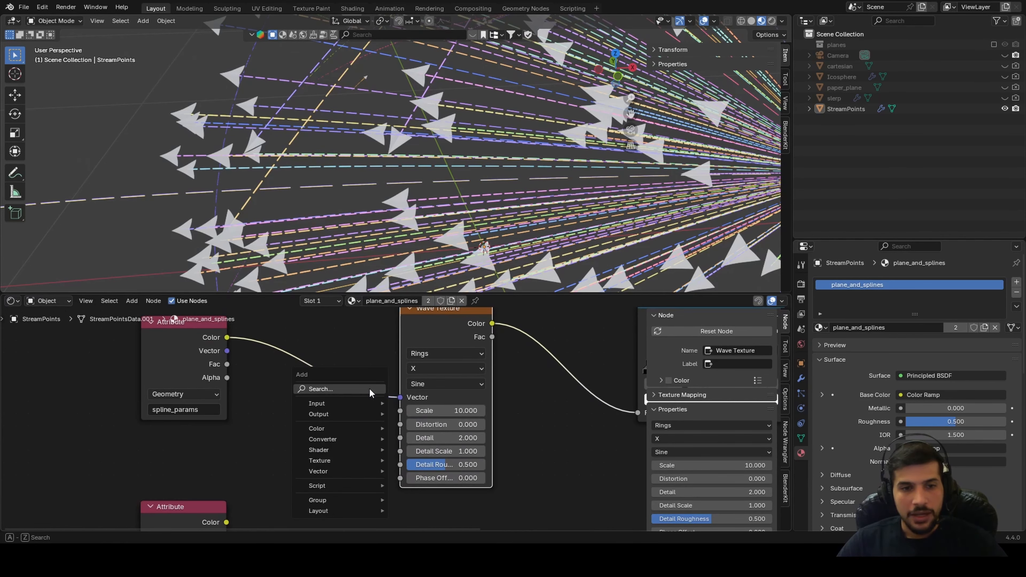
text(mapping)
key(Return)
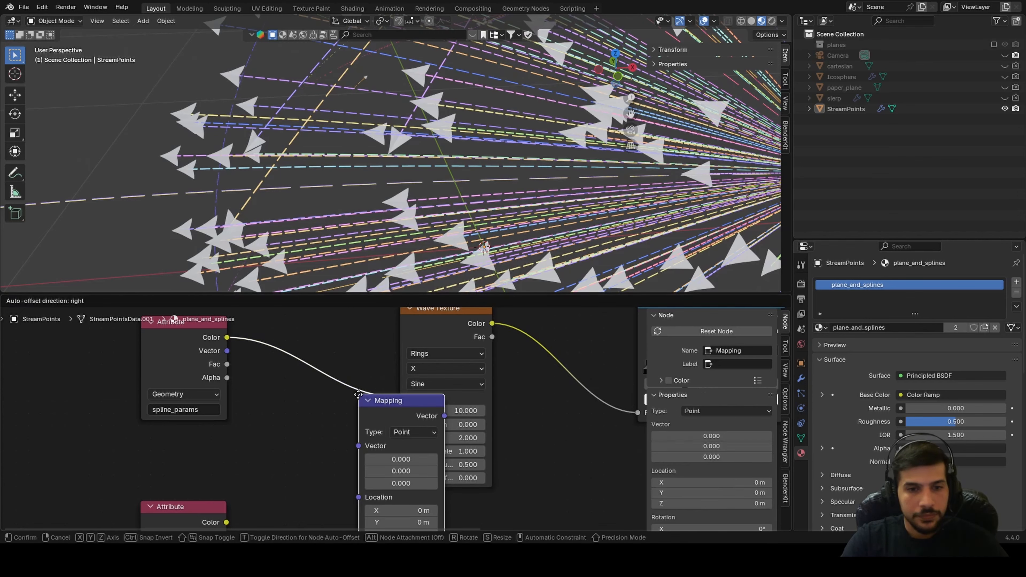
click(289, 336)
middle_drag(380, 458, 420, 390)
scroll(366, 406, up, 2)
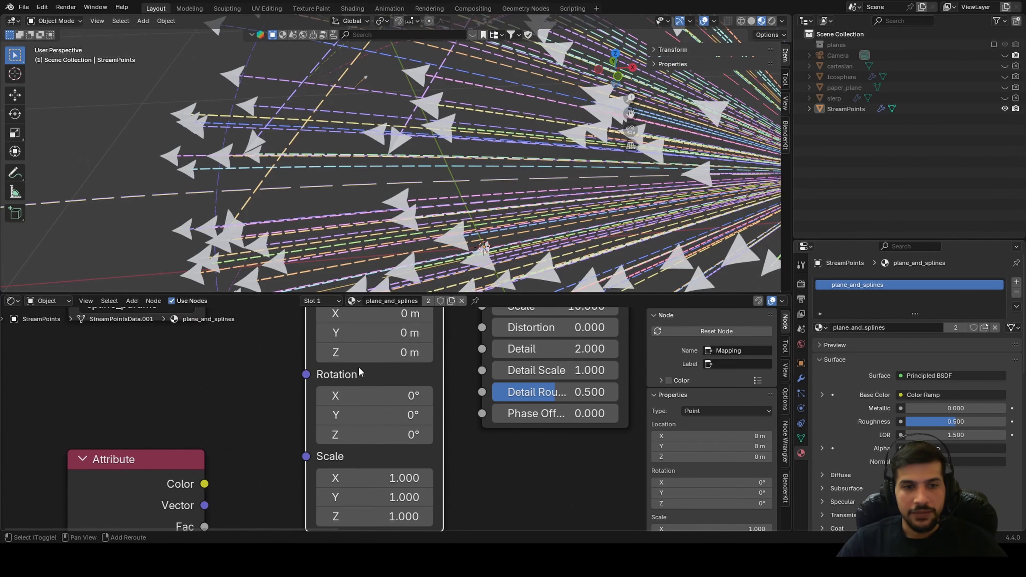
Move the velocity Attribute node aside and feed a new Combine XYZ node into the Mapping node's Location input
middle_drag(360, 372, 353, 445)
drag(365, 426, 400, 426)
key(Escape)
scroll(271, 429, down, 2)
scroll(300, 443, up, 2)
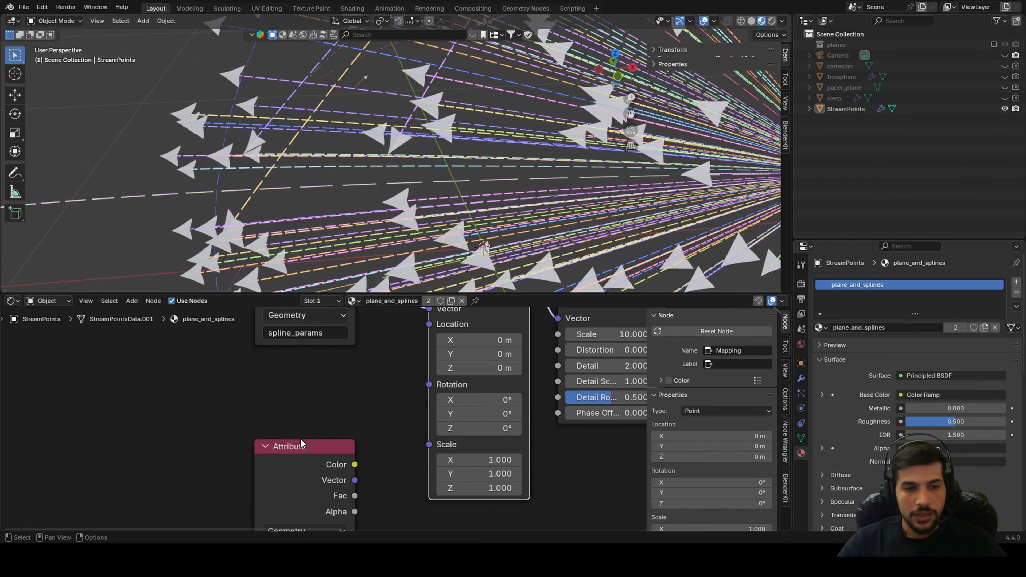
drag(300, 443, 141, 448)
drag(429, 324, 377, 396)
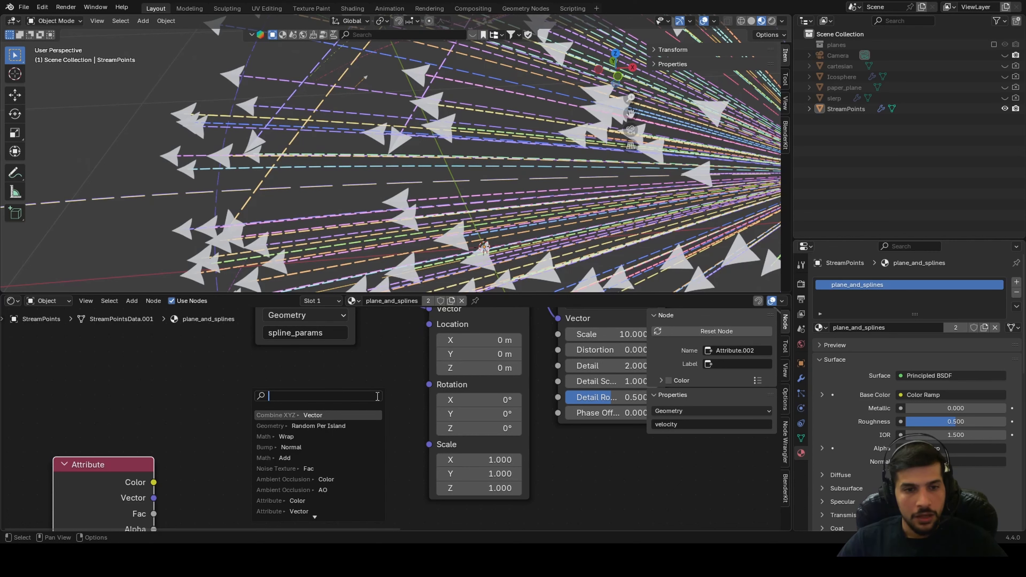
text(comb)
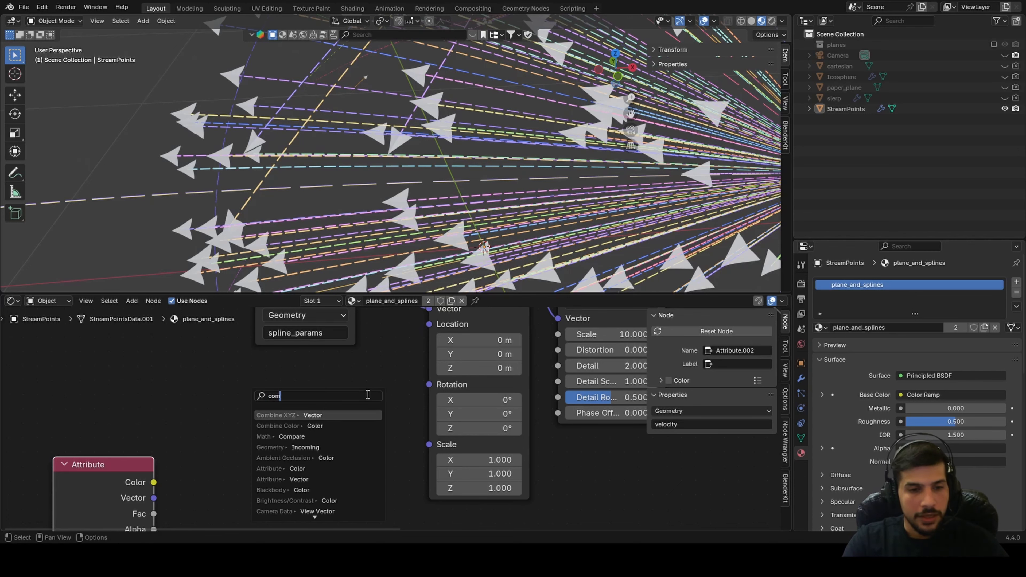
key(Return)
click(381, 382)
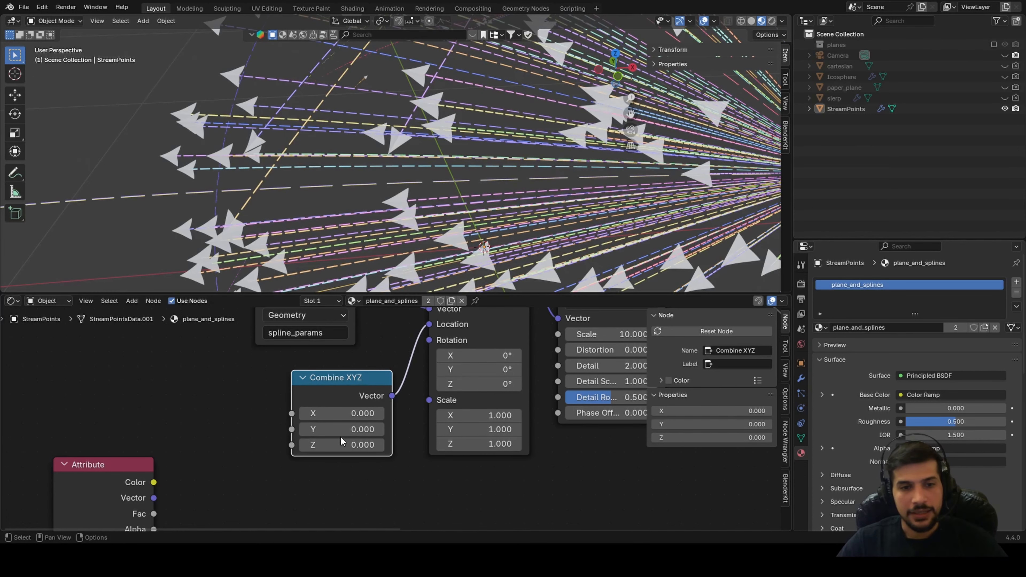
key(g)
click(329, 446)
drag(318, 395, 337, 392)
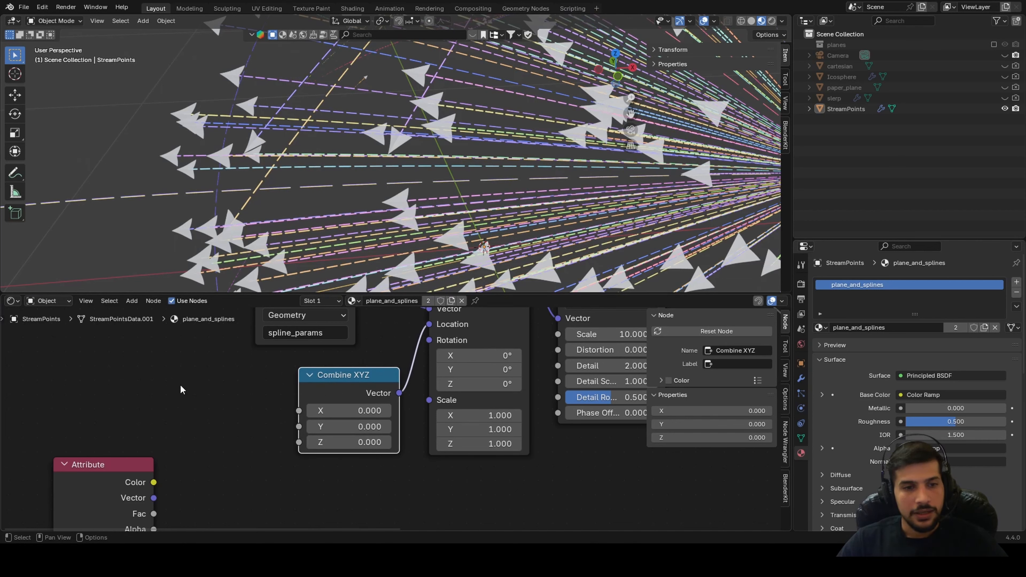
Add a Value node above the velocity Attribute node and drive its value with #frame
key(shift+a)
click(171, 380)
text(value)
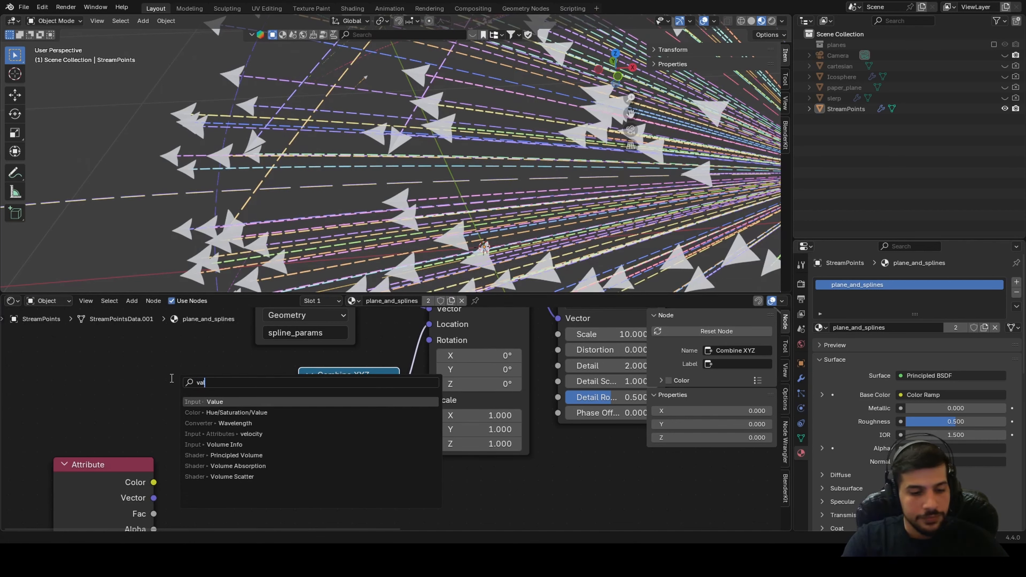
key(Return)
click(68, 355)
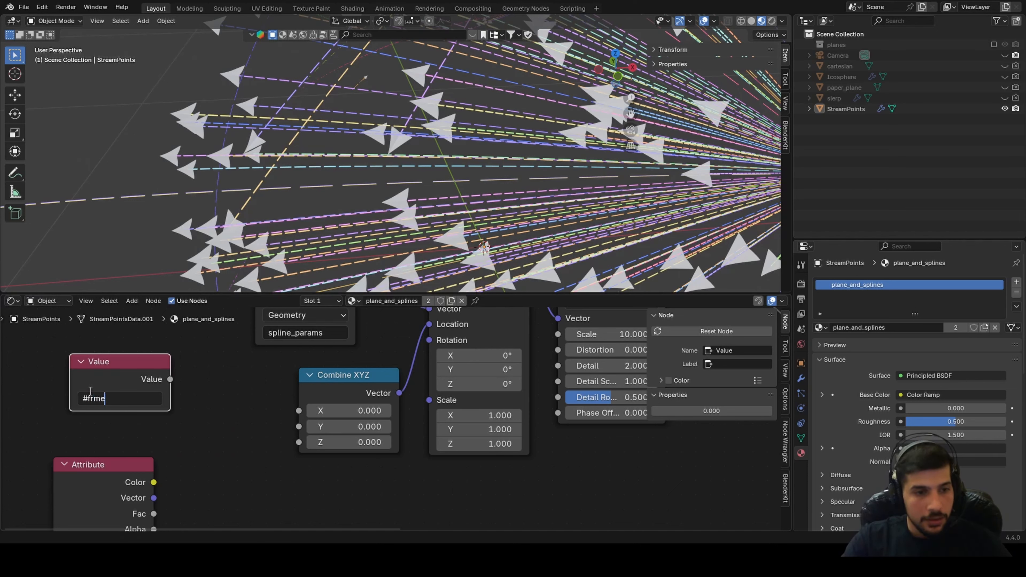
key(Return)
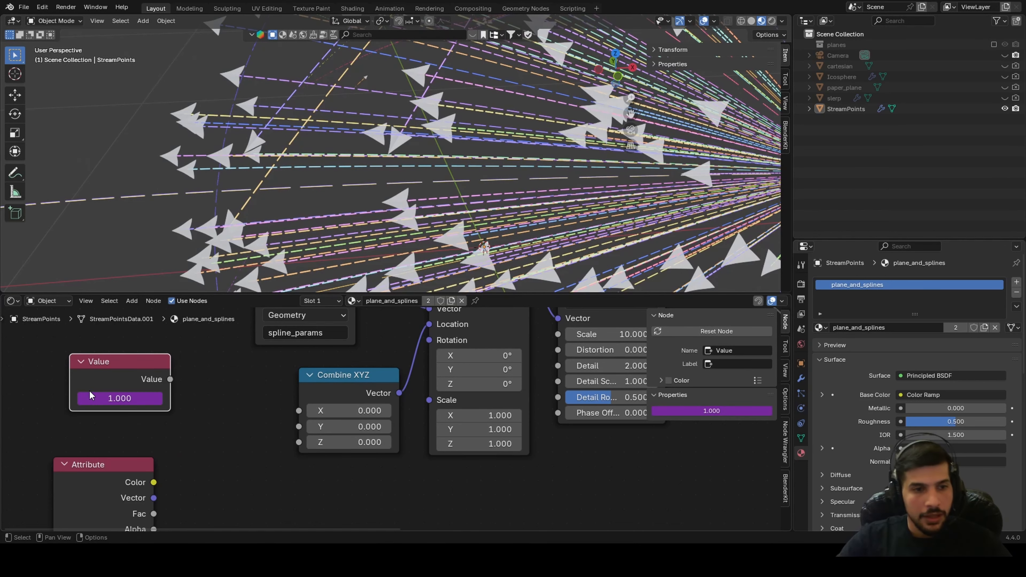
Link the Value node to Combine XYZ's Z input, move it farther away and play the animation to check the dash motion
drag(170, 379, 298, 442)
middle_drag(110, 422, 257, 425)
key(space)
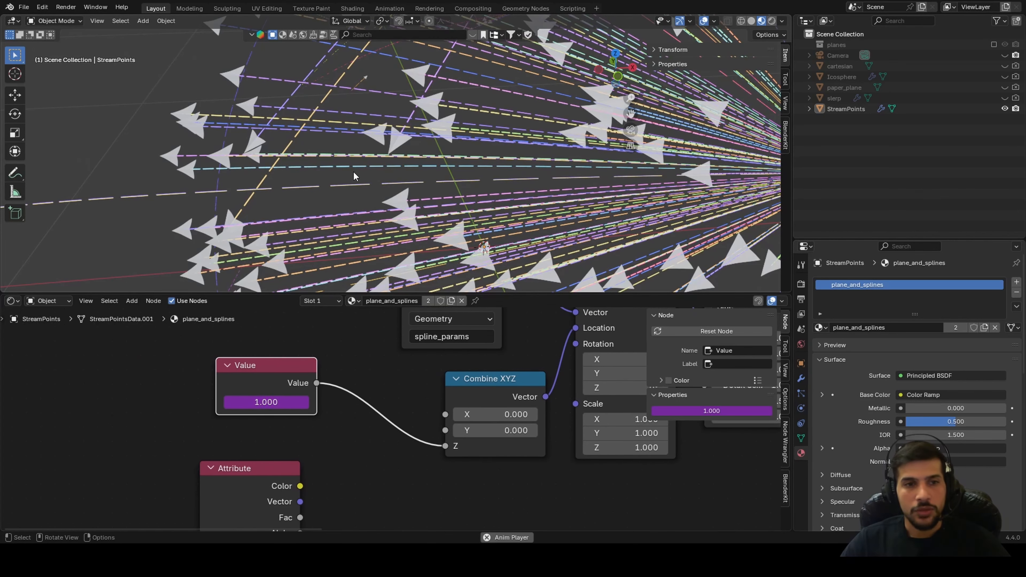
key(space)
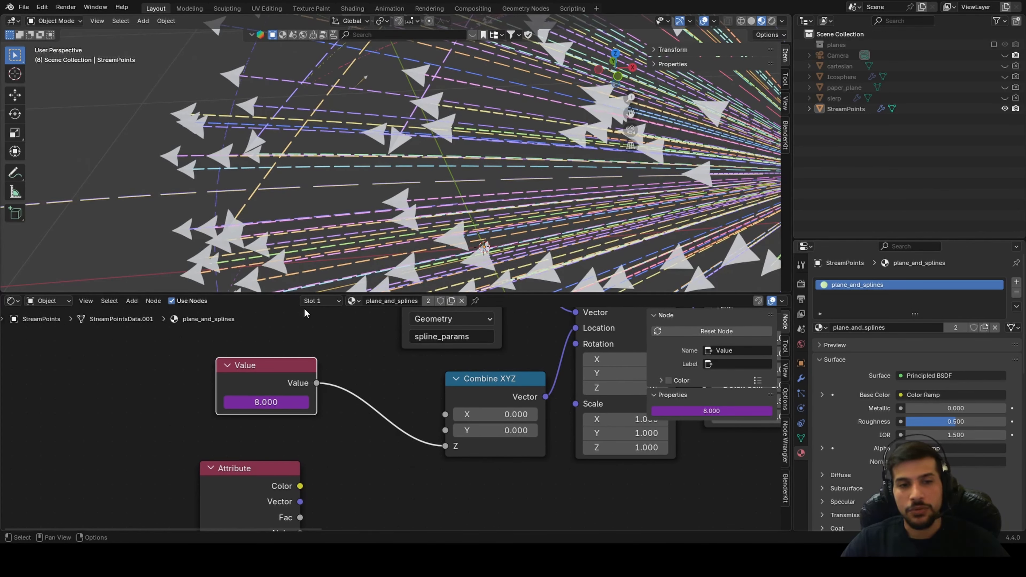
middle_drag(305, 314, 213, 313)
key(space)
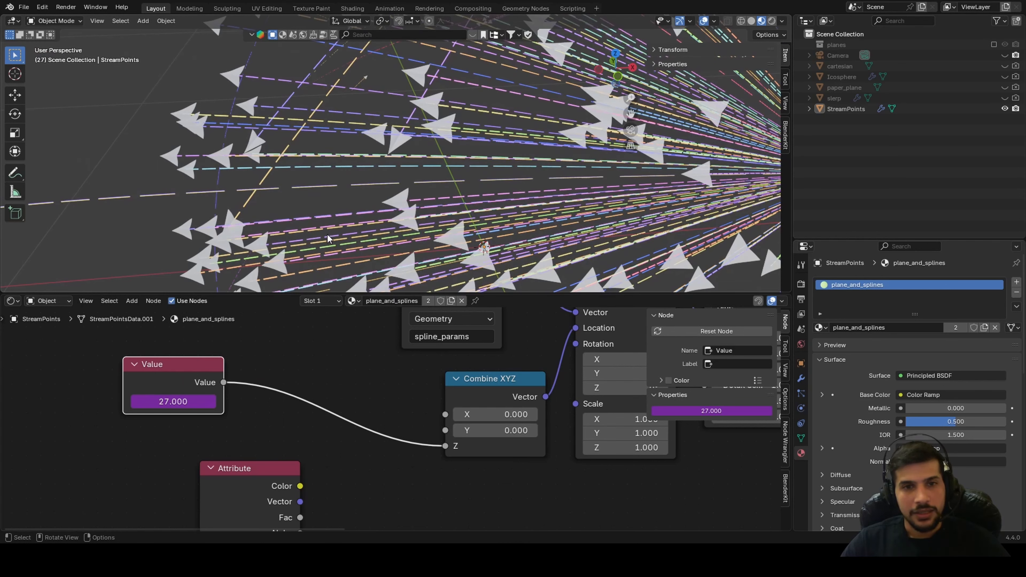
scroll(415, 239, up, 5)
scroll(414, 238, down, 2)
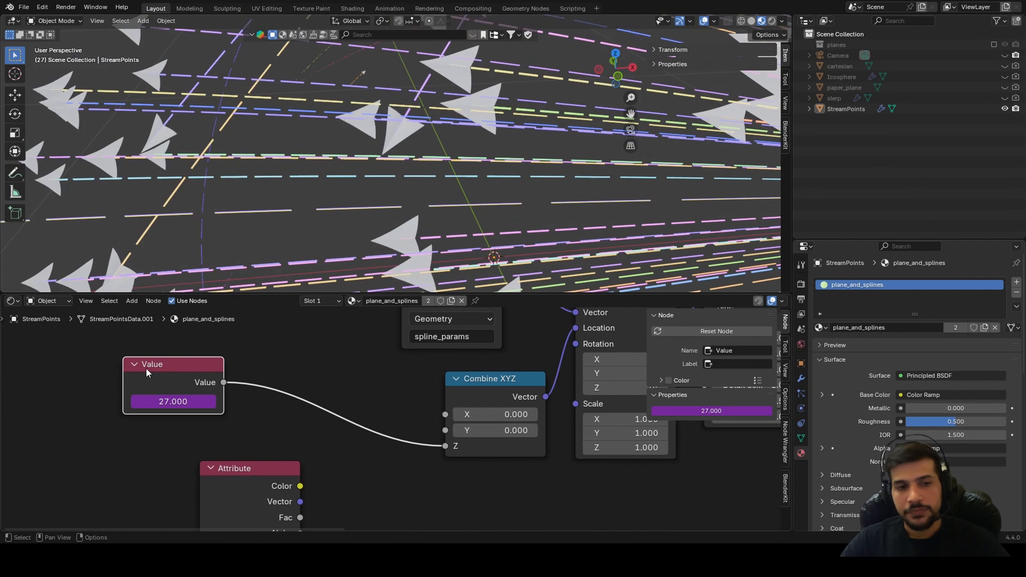
Insert a Math node set to Multiply into the link between the Value node and Combine XYZ's Z input
middle_drag(148, 373, 250, 298)
drag(339, 431, 276, 420)
scroll(341, 386, down, 1)
click(304, 357)
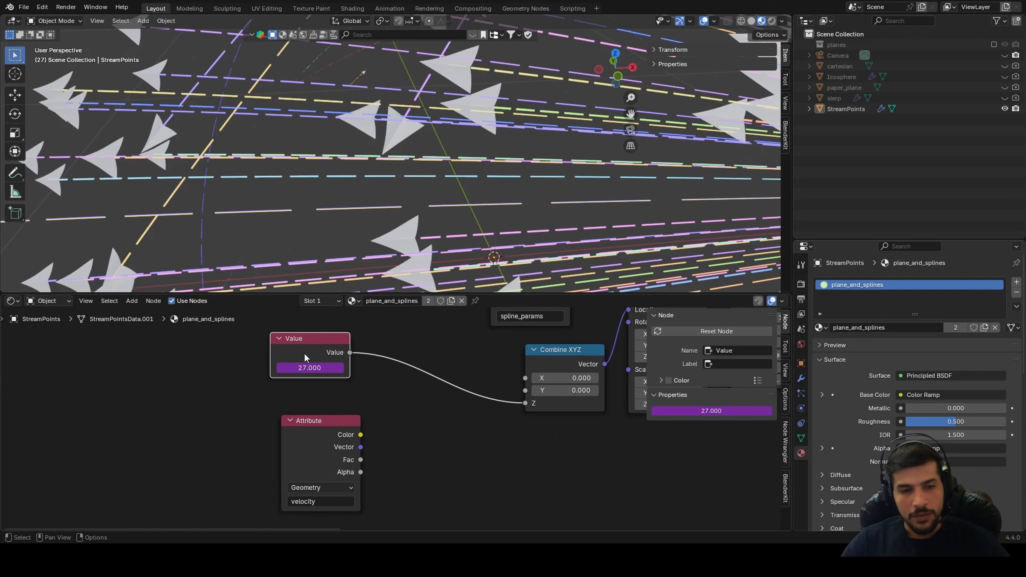
key(shift+a)
click(424, 410)
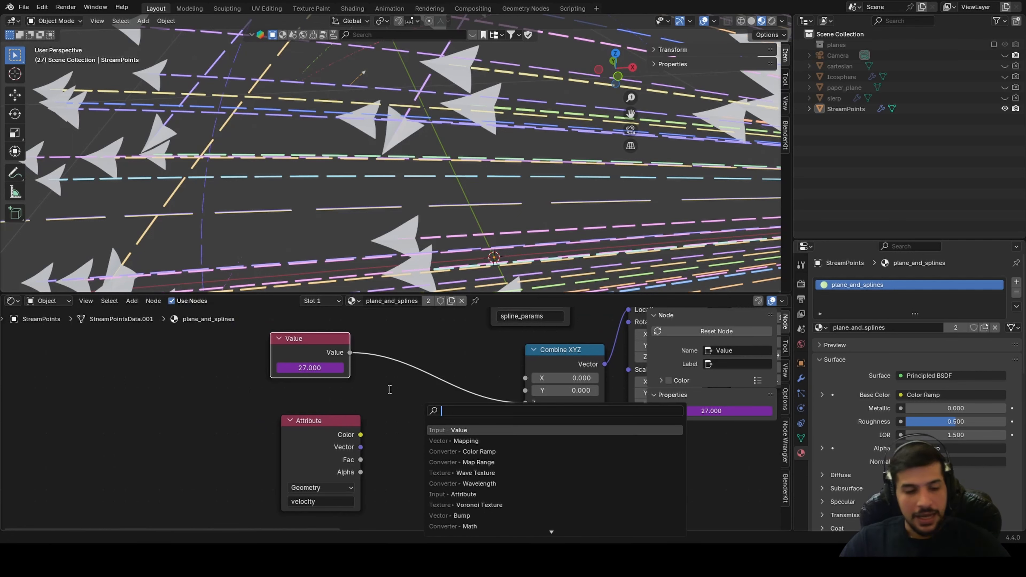
text(math)
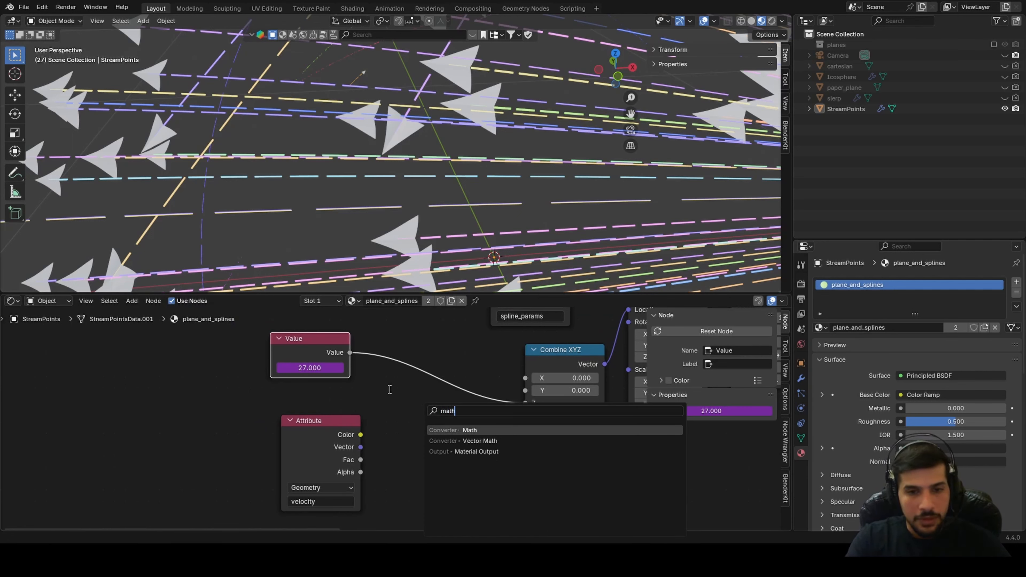
key(Return)
click(432, 369)
scroll(384, 454, up, 2)
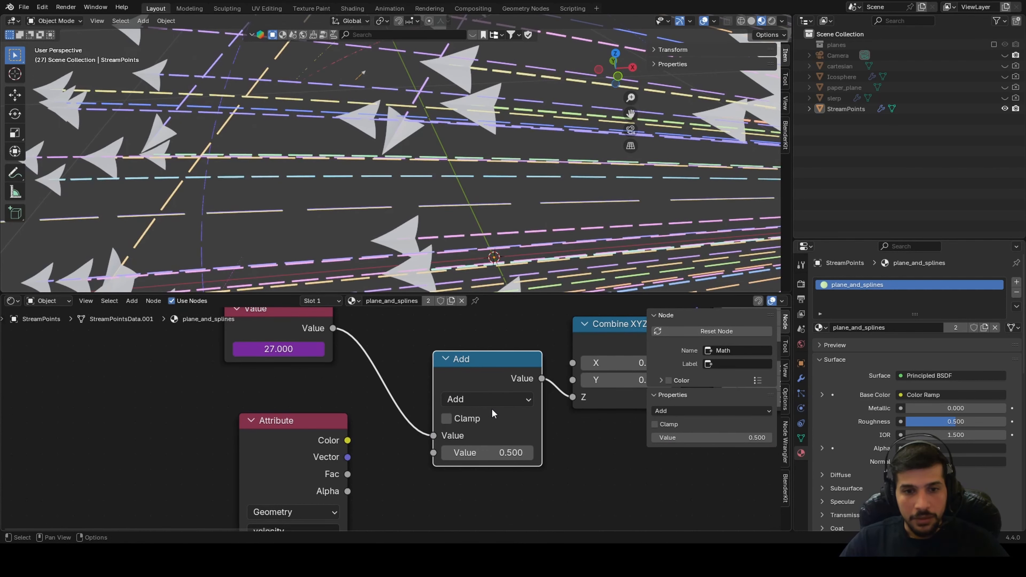
click(490, 402)
click(480, 242)
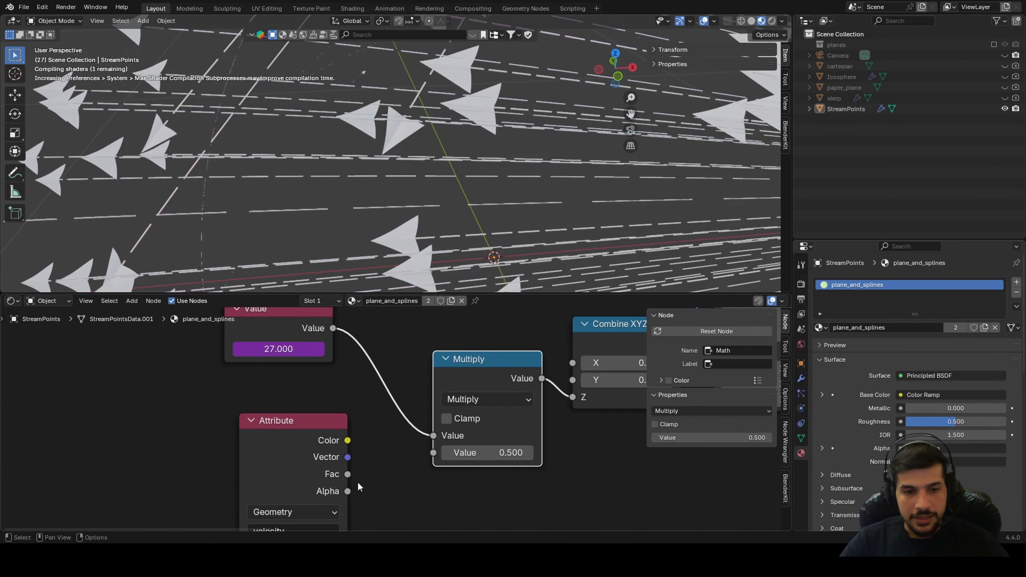
Link the velocity Attribute's Color output to the Multiply node's second value and space the Value and Multiply nodes apart
drag(348, 441, 433, 453)
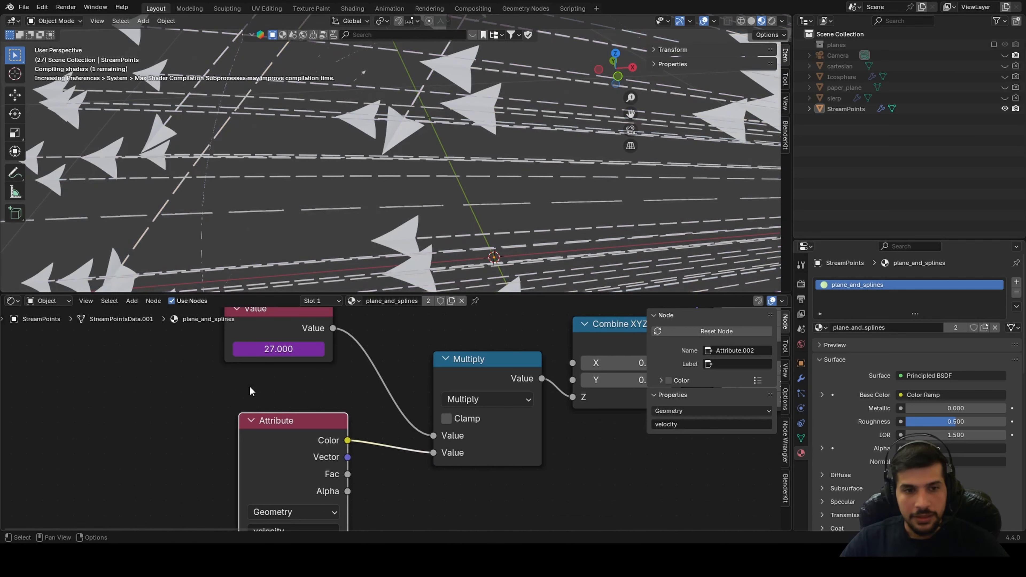
middle_drag(268, 335, 358, 349)
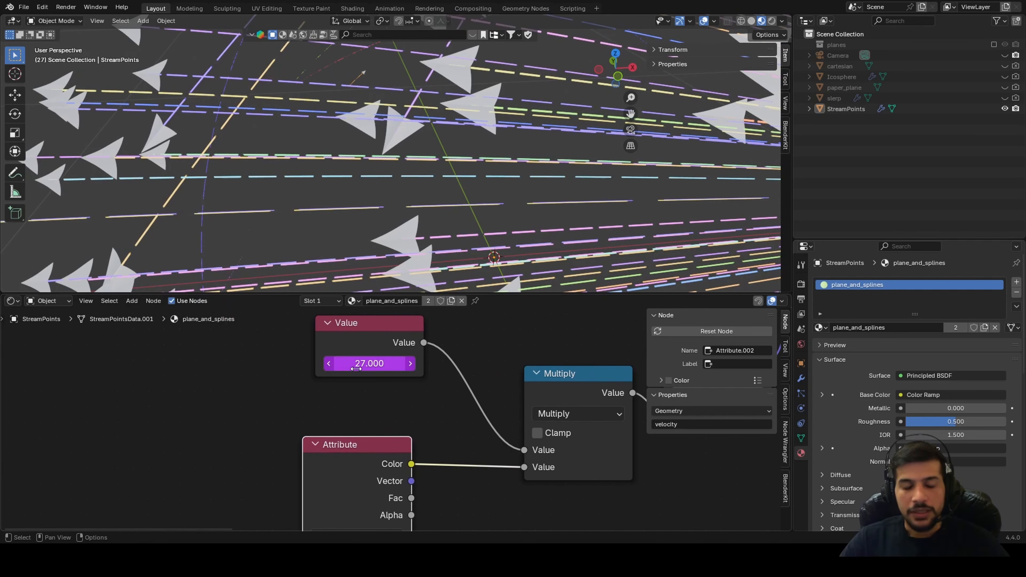
drag(358, 344, 324, 357)
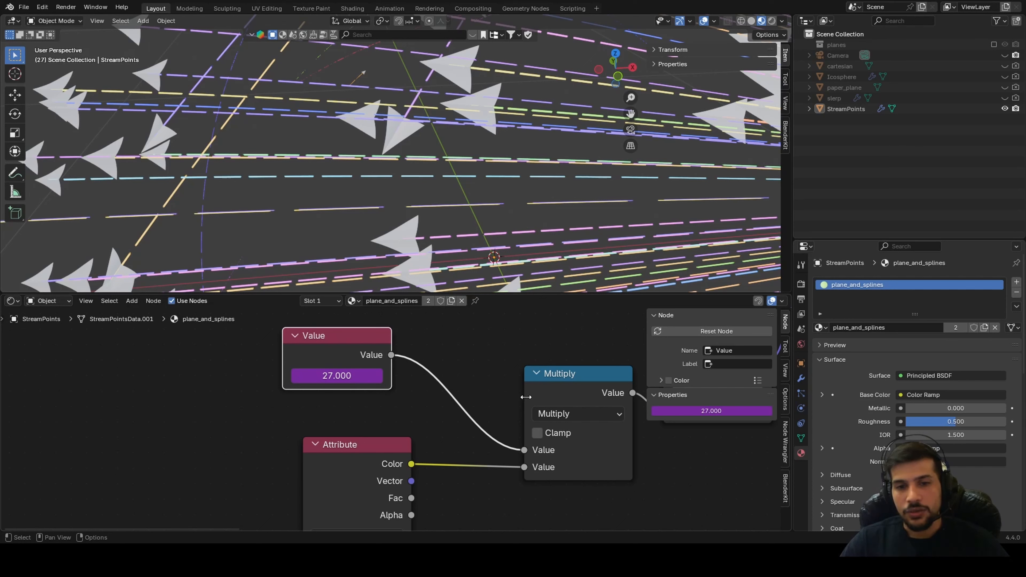
middle_drag(408, 385, 295, 383)
mouse_move(428, 386)
mouse_down()
mouse_move(369, 383)
mouse_move(440, 401)
mouse_up()
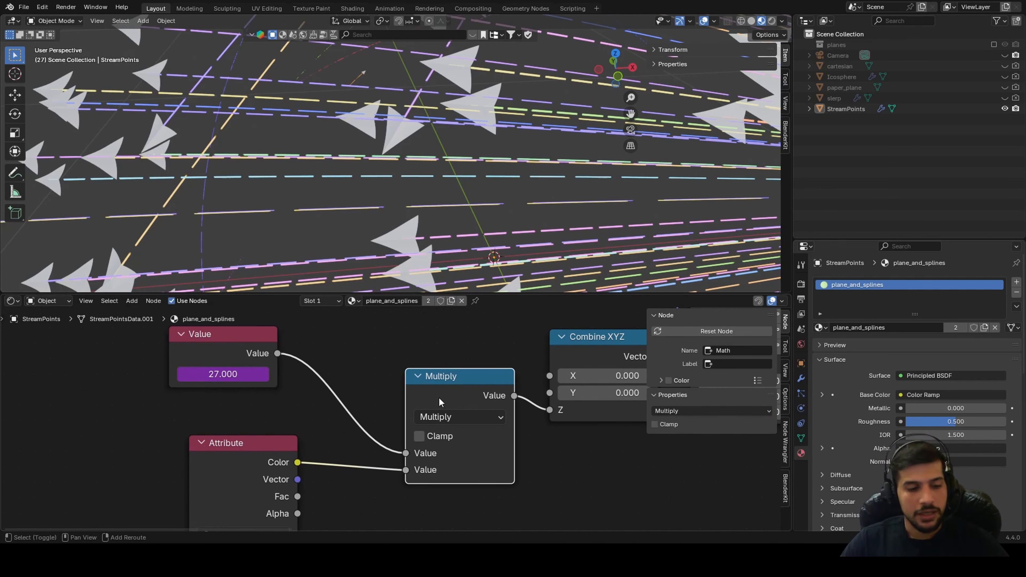
key(shift+s)
key(Escape)
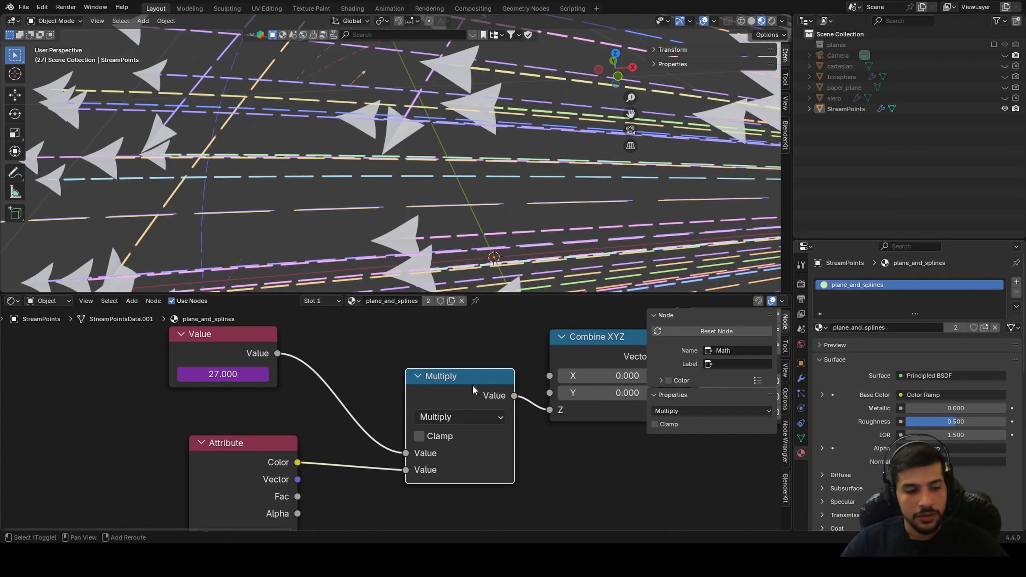
key(shift+s)
key(Escape)
key(shift+s)
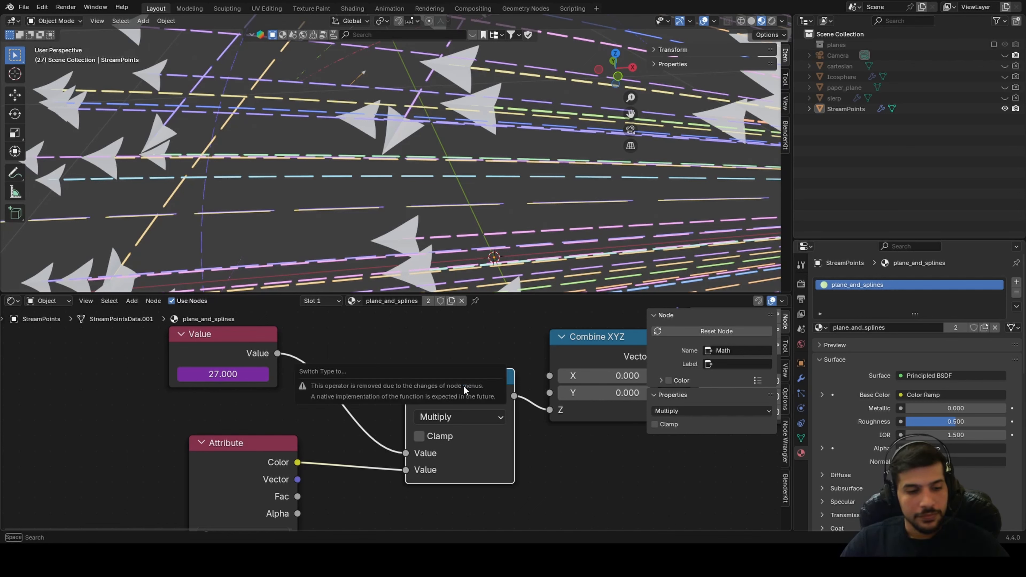
key(Escape)
Duplicate the Multiply node into the link after the Value node and set the copy to Divide by 100000
scroll(429, 397, down, 2)
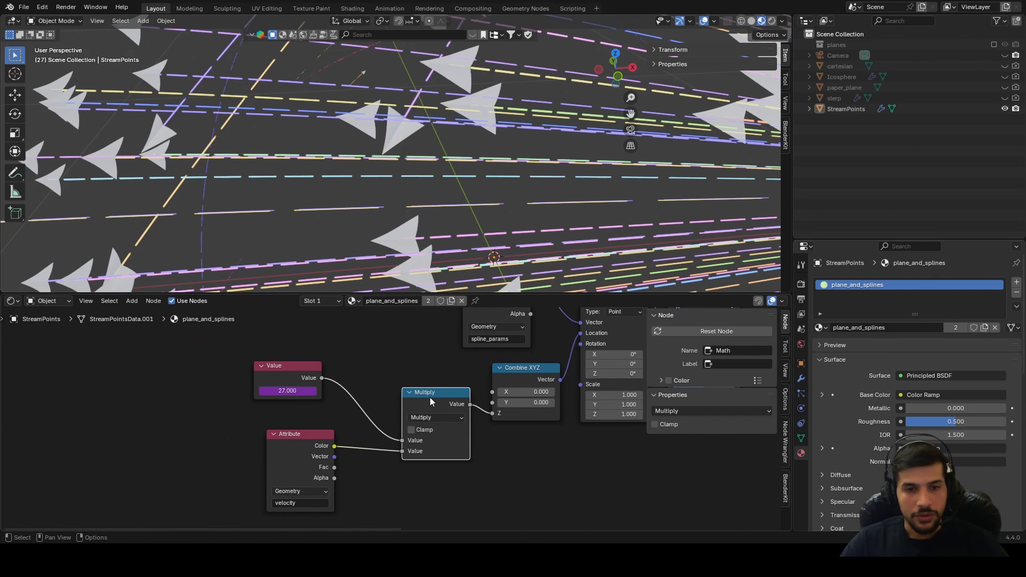
key(shift+d)
click(358, 369)
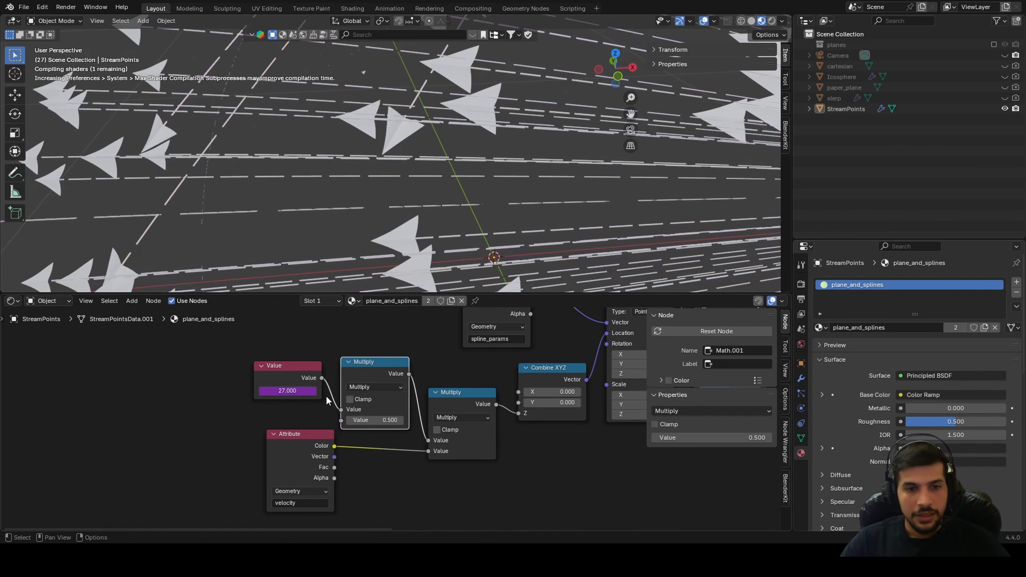
scroll(351, 383, up, 2)
click(356, 373)
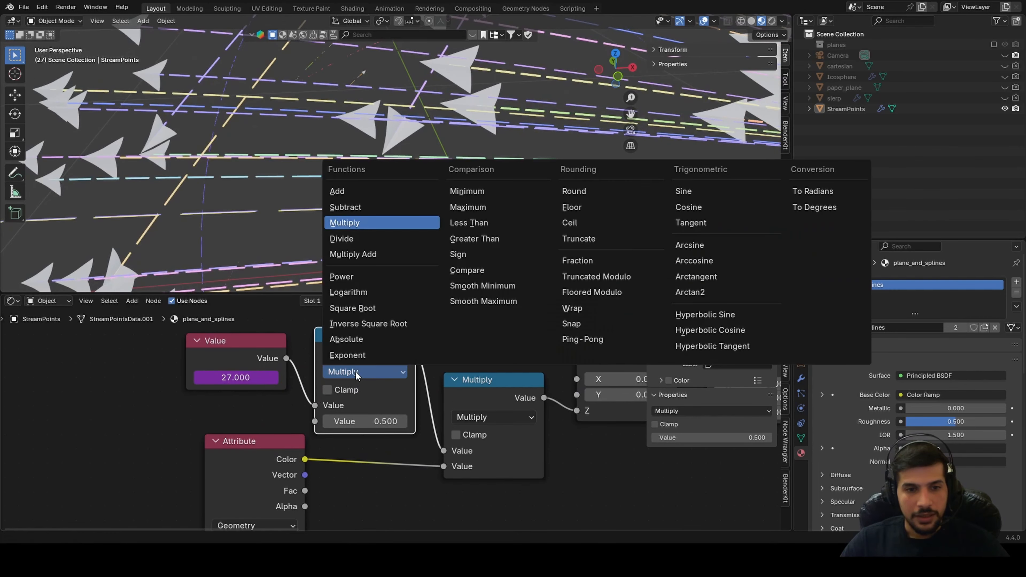
click(355, 241)
text(100)
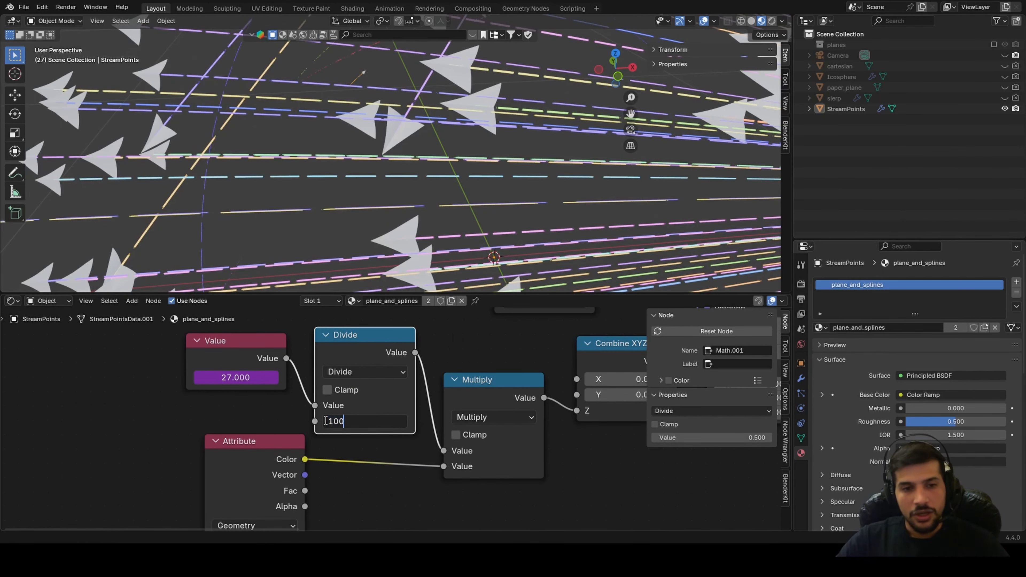
text(000)
key(Return)
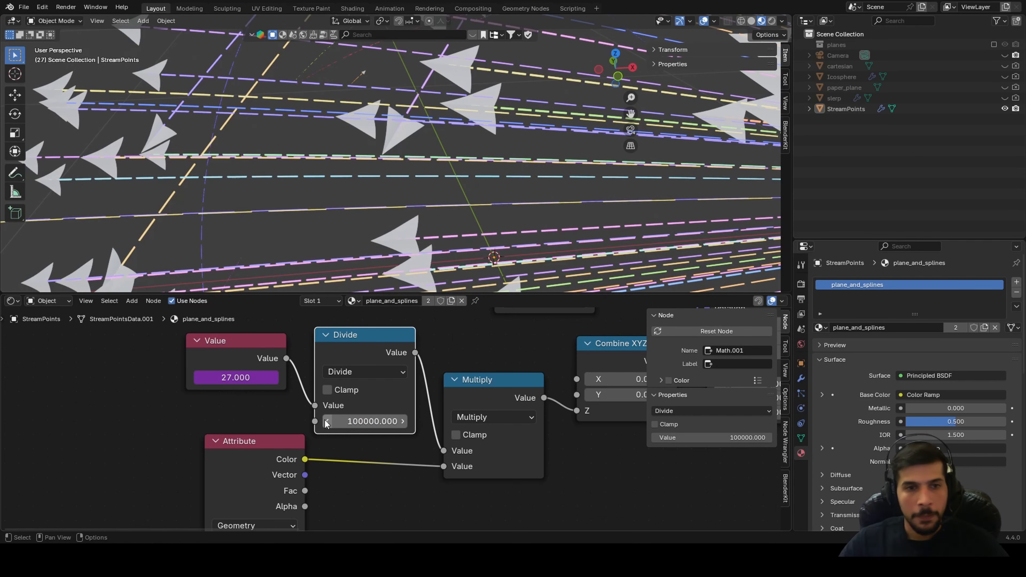
Play the animation and examine how the dashes move along the flight paths from close up and farther away
key(space)
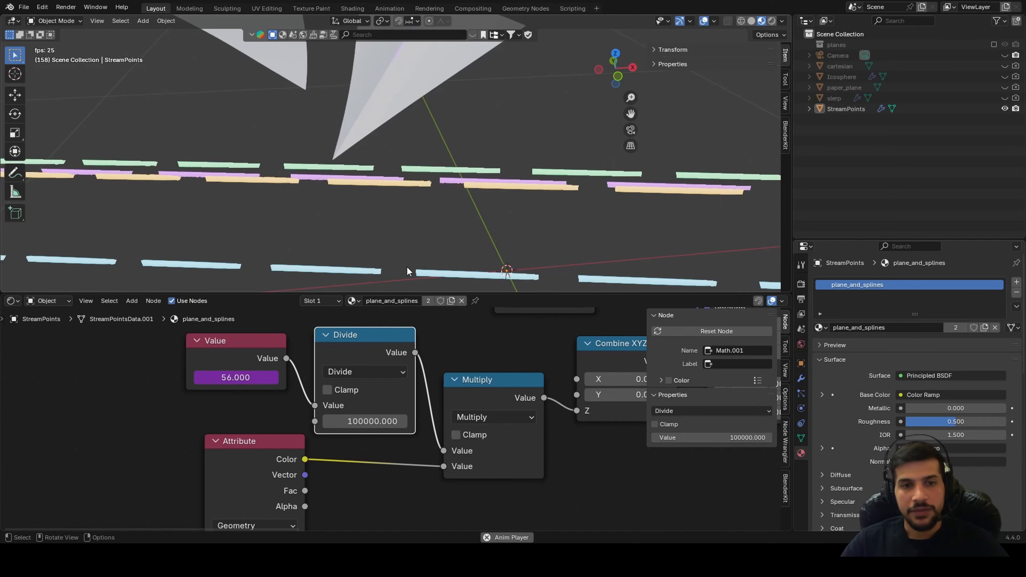
middle_drag(229, 504, 215, 433)
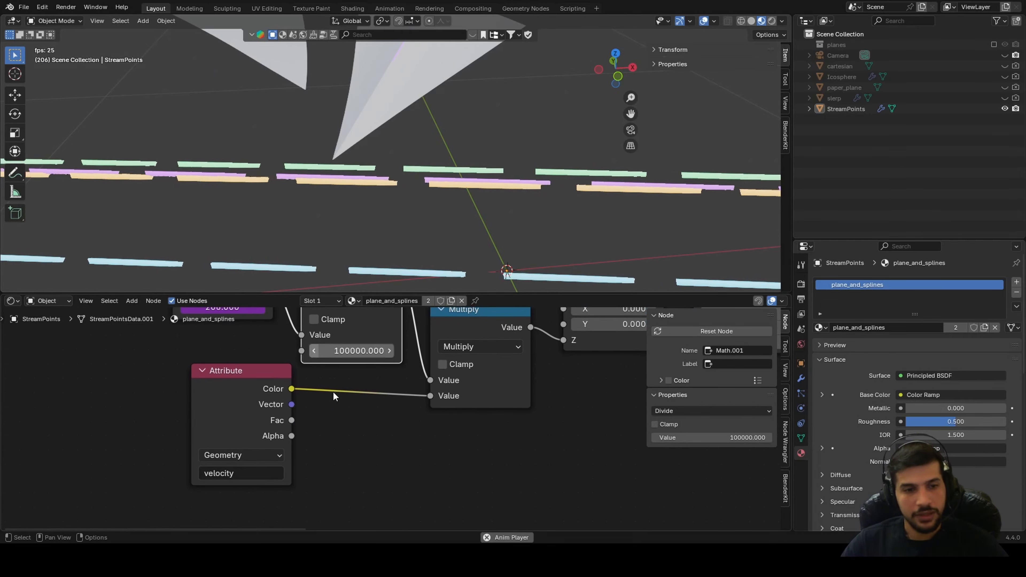
scroll(333, 391, down, 3)
key(space)
scroll(390, 233, down, 5)
middle_drag(443, 236, 382, 208)
scroll(383, 202, up, 6)
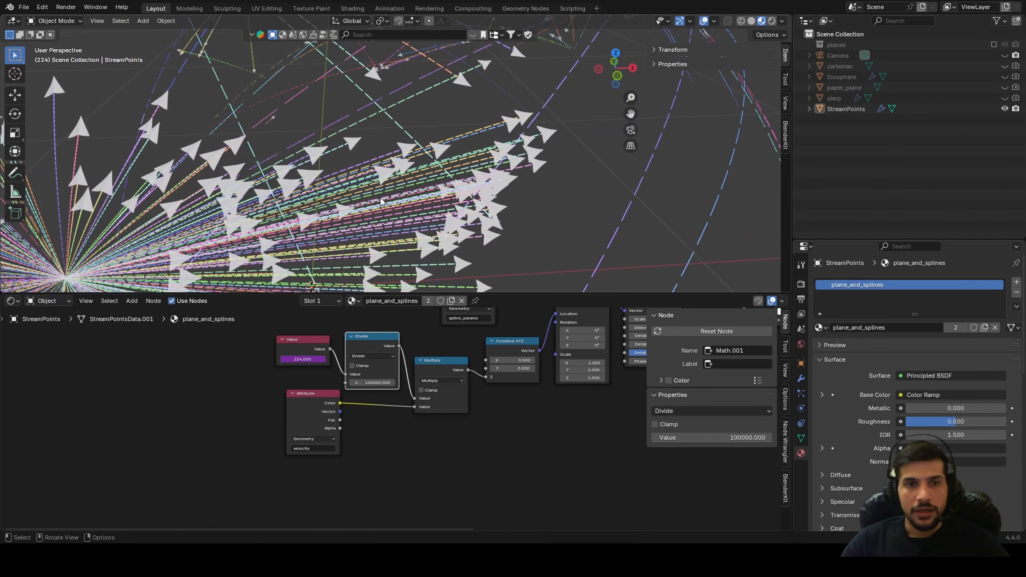
shift+middle_drag(454, 233, 436, 208)
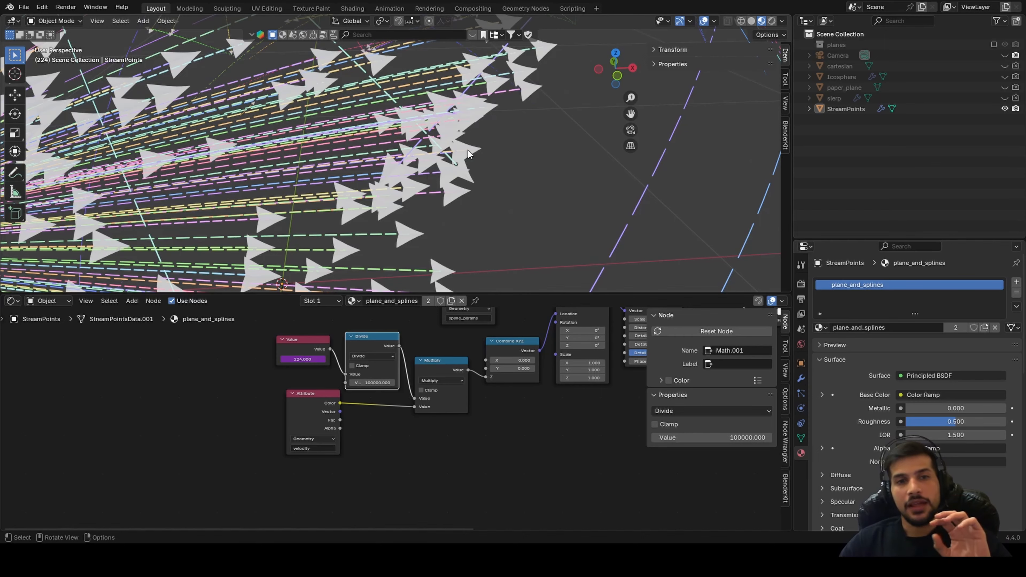
scroll(468, 150, up, 7)
scroll(468, 150, down, 4)
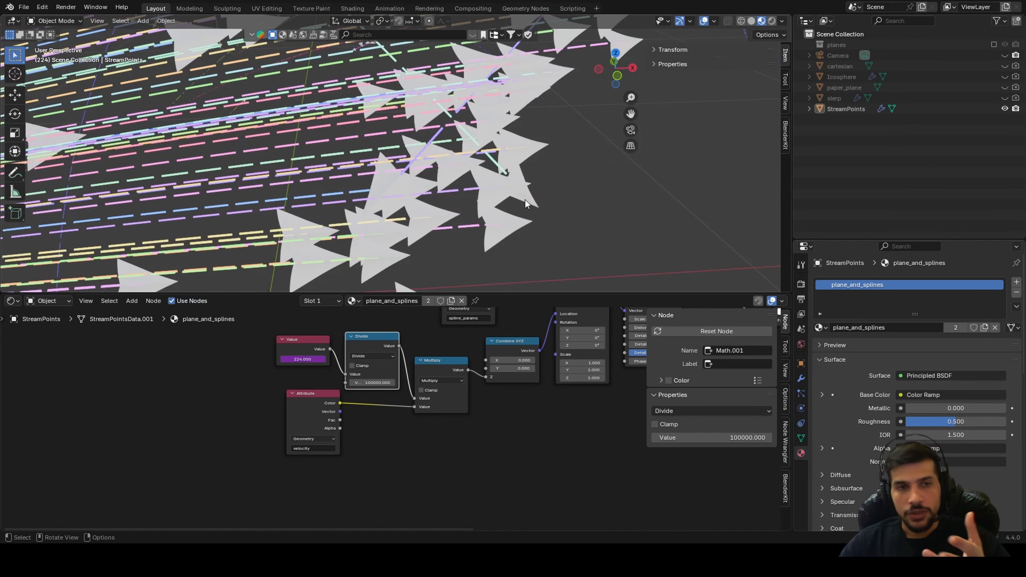
middle_drag(525, 200, 533, 203)
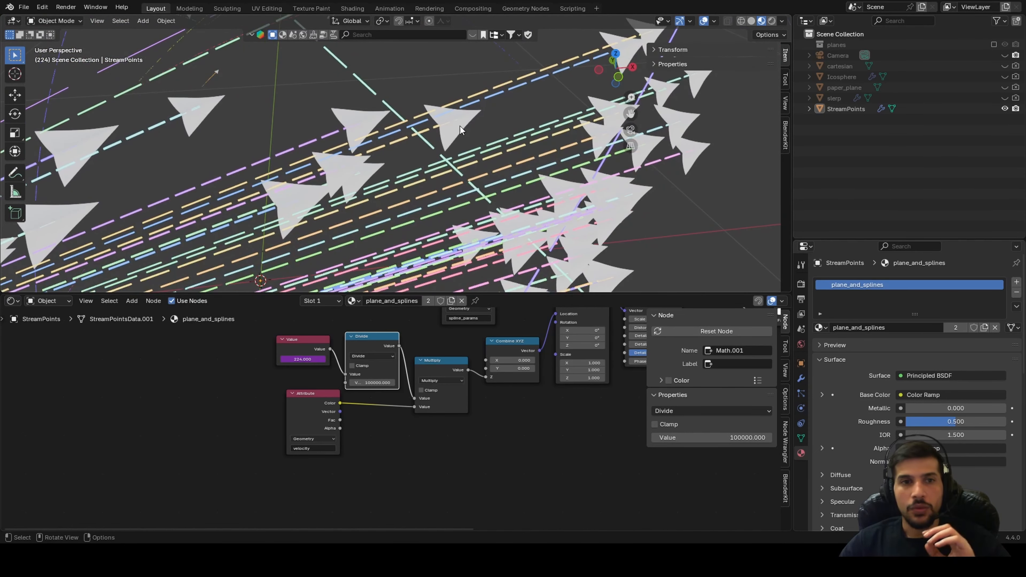
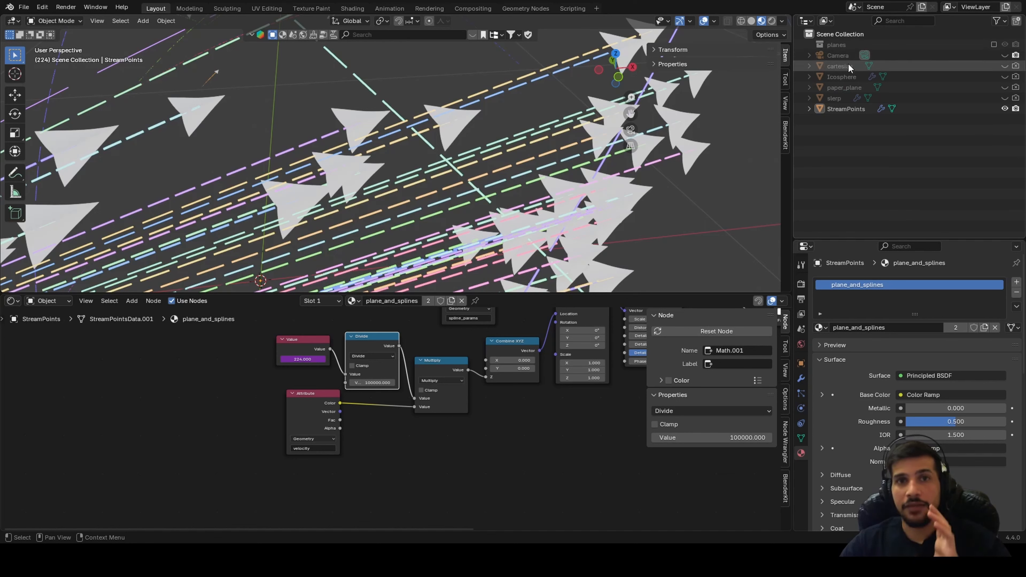
Switch the Shader Editor to the Geometry Node Editor and examine the curve and instance branches of the update_planes node group
scroll(314, 378, down, 3)
middle_drag(319, 398, 391, 403)
scroll(391, 403, up, 7)
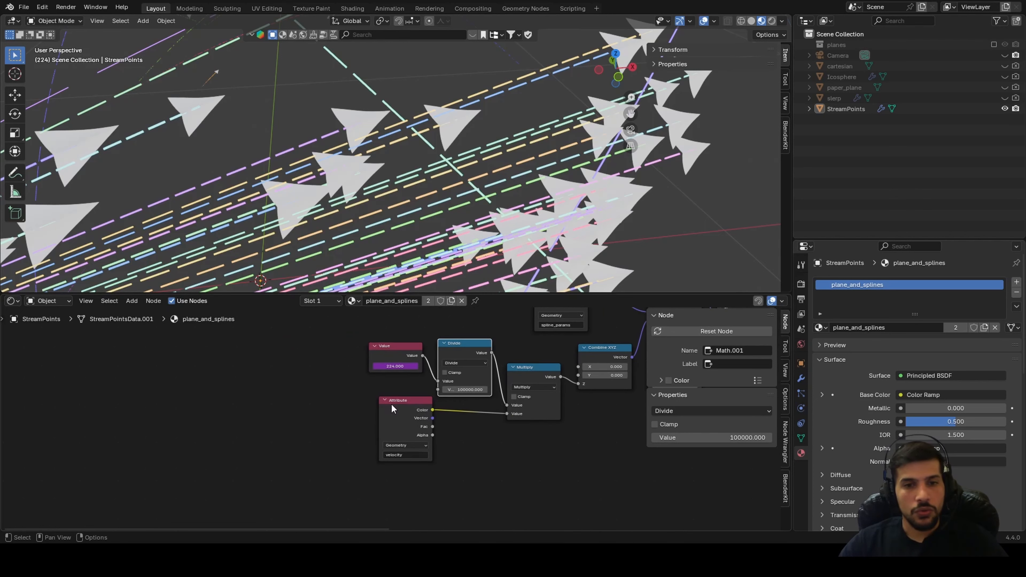
click(16, 302)
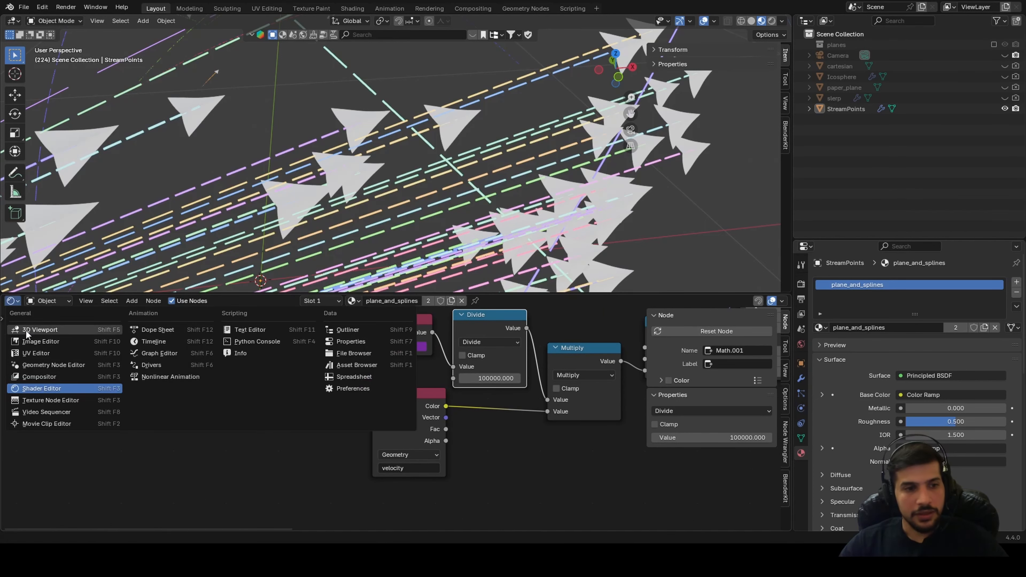
click(54, 365)
scroll(341, 421, down, 2)
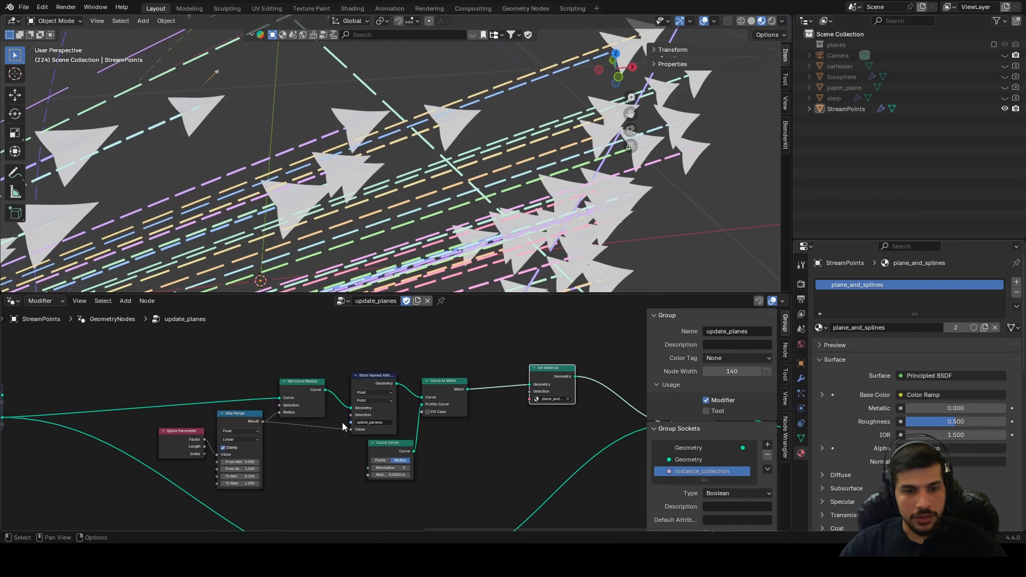
middle_drag(341, 422, 248, 391)
scroll(305, 418, up, 5)
middle_drag(91, 370, 288, 387)
scroll(288, 387, down, 6)
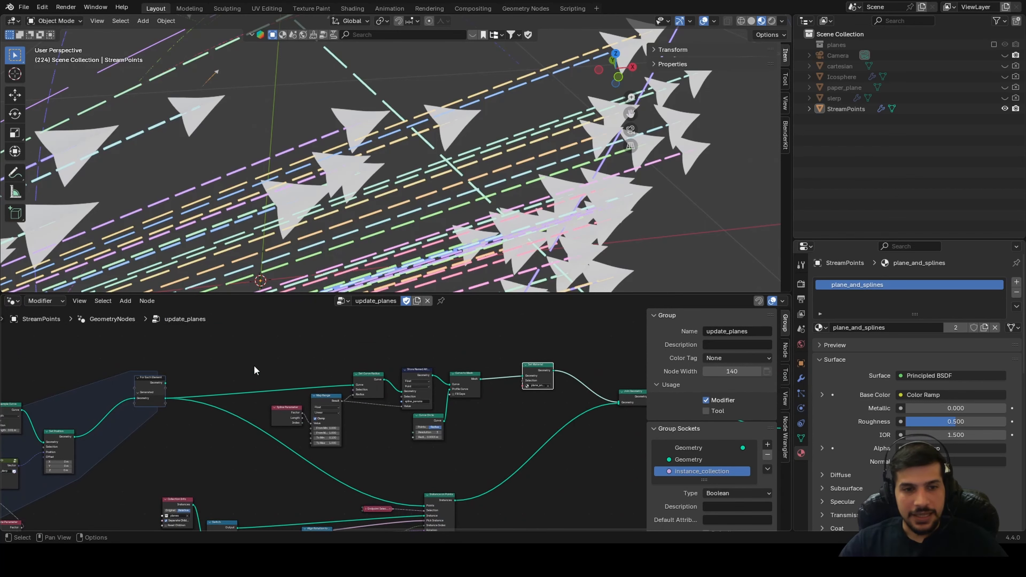
drag(256, 362, 509, 445)
scroll(461, 419, up, 6)
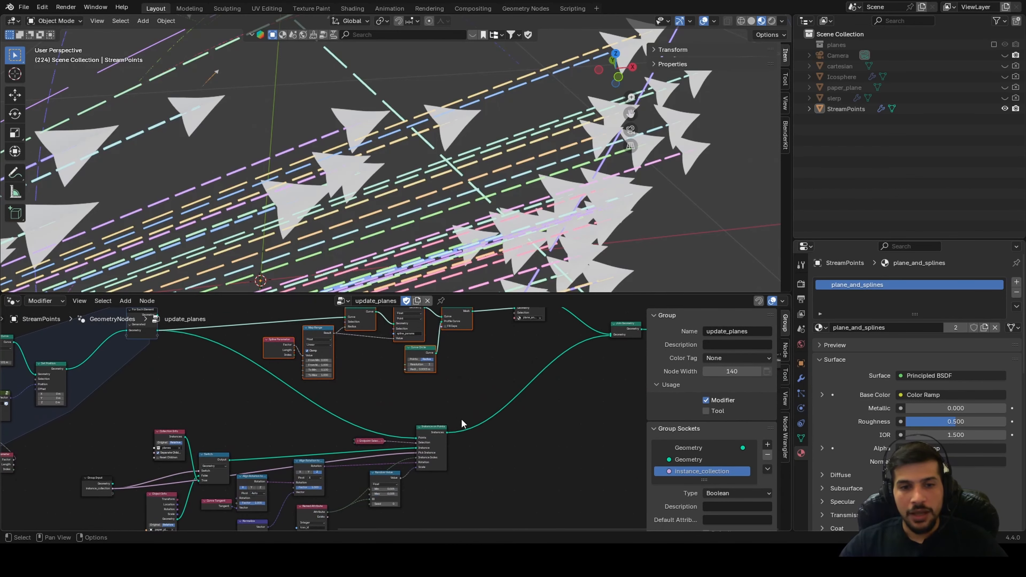
Duplicate the plane_and_splines Set Material node and insert the copy between Instance on Points and Join Geometry
middle_drag(554, 456, 423, 417)
scroll(424, 417, up, 5)
drag(363, 404, 372, 409)
scroll(400, 416, down, 5)
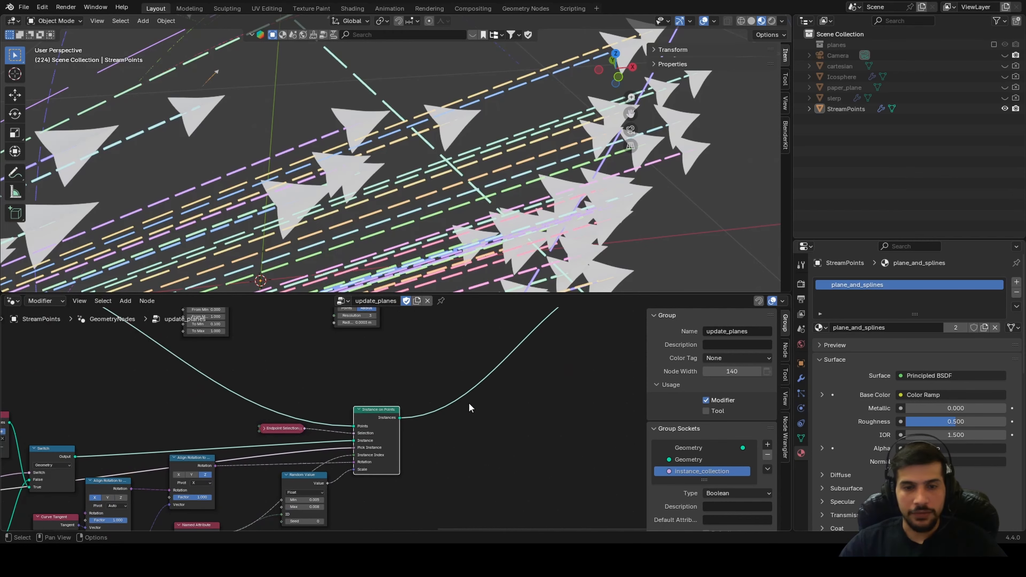
middle_drag(469, 408, 384, 482)
click(414, 334)
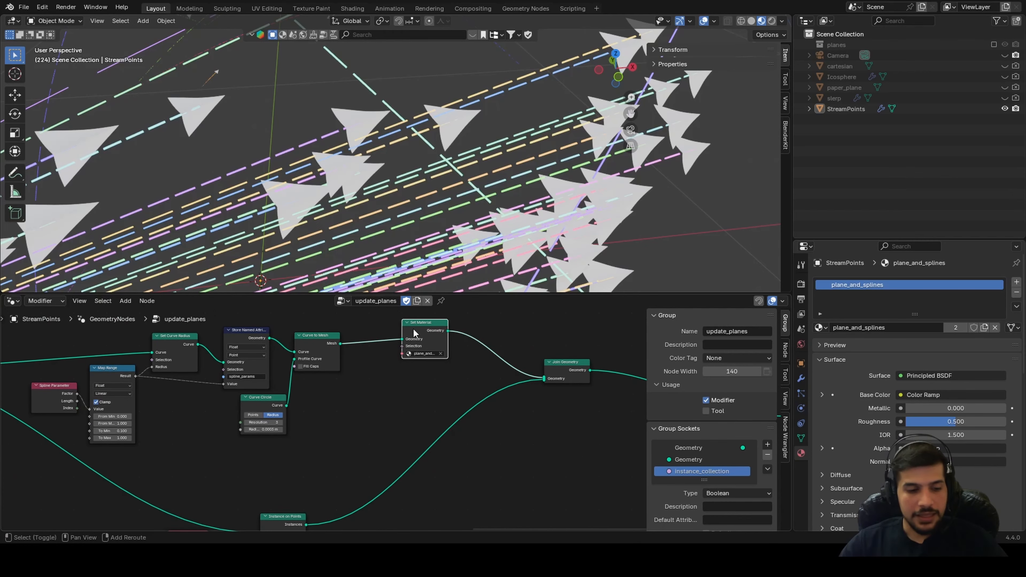
key(shift+d)
click(412, 460)
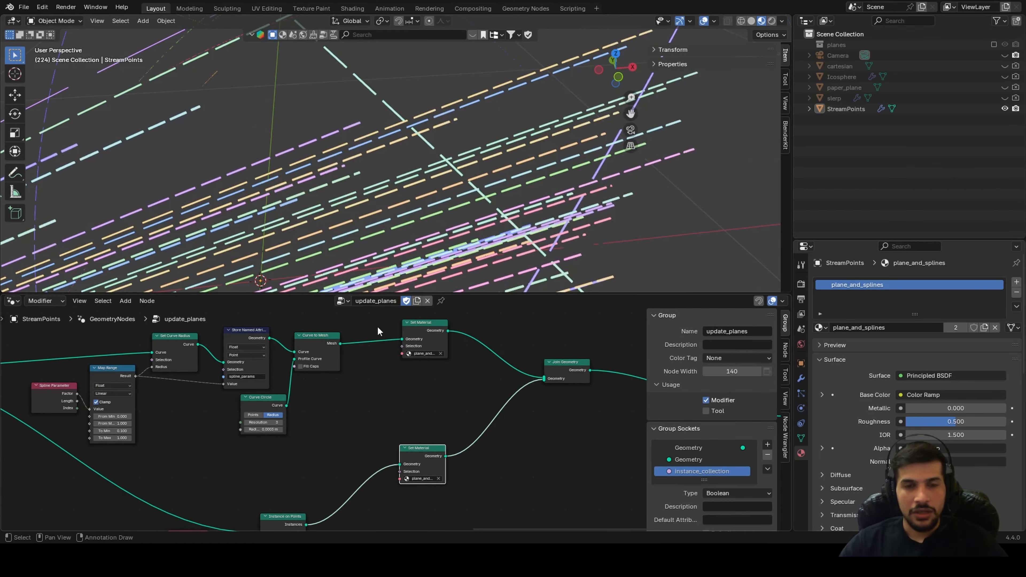
Switch the node area to the Shader Editor showing the plane_and_splines material
scroll(365, 232, down, 8)
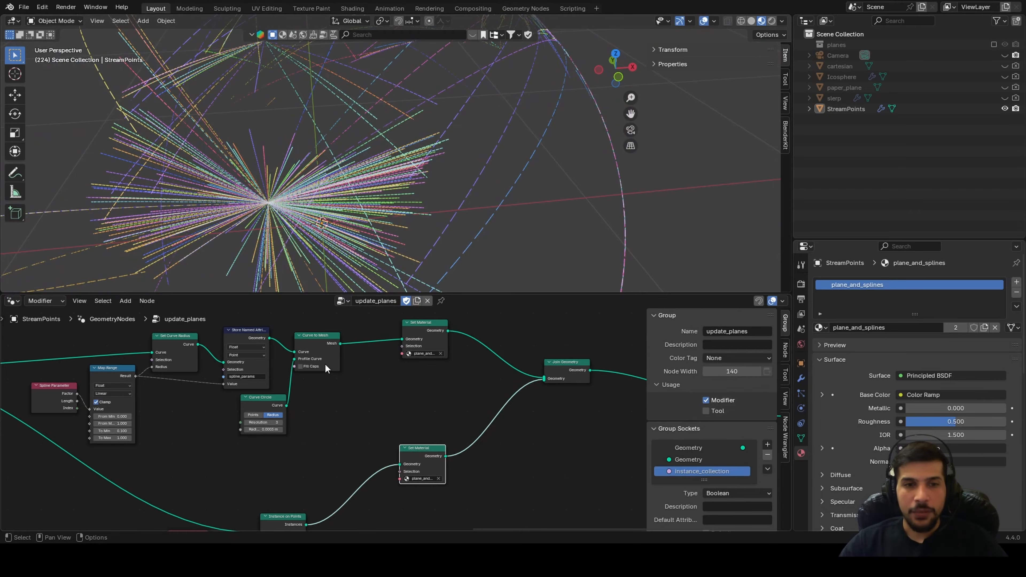
scroll(424, 177, up, 5)
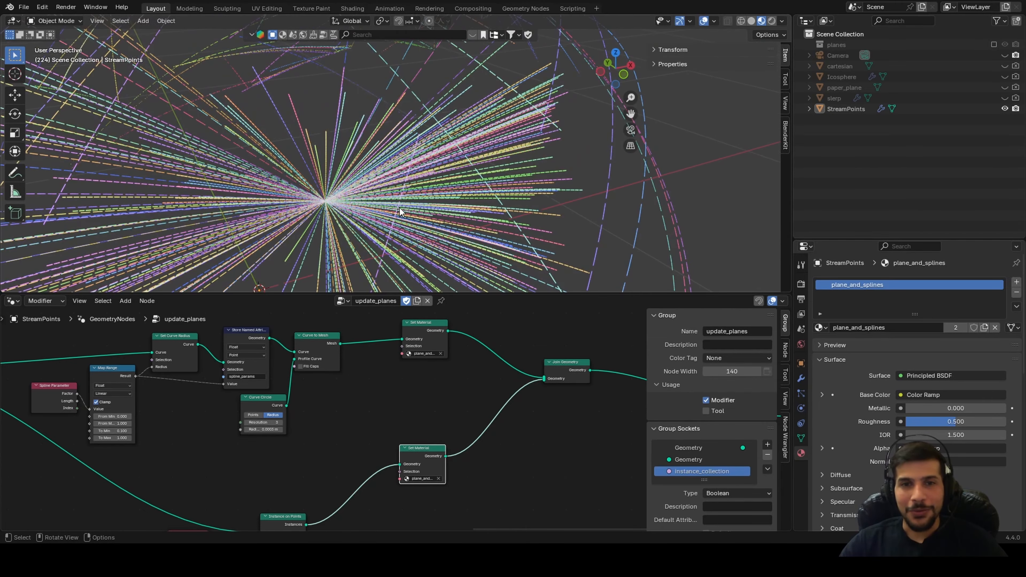
shift+middle_drag(399, 208, 527, 209)
scroll(338, 192, up, 3)
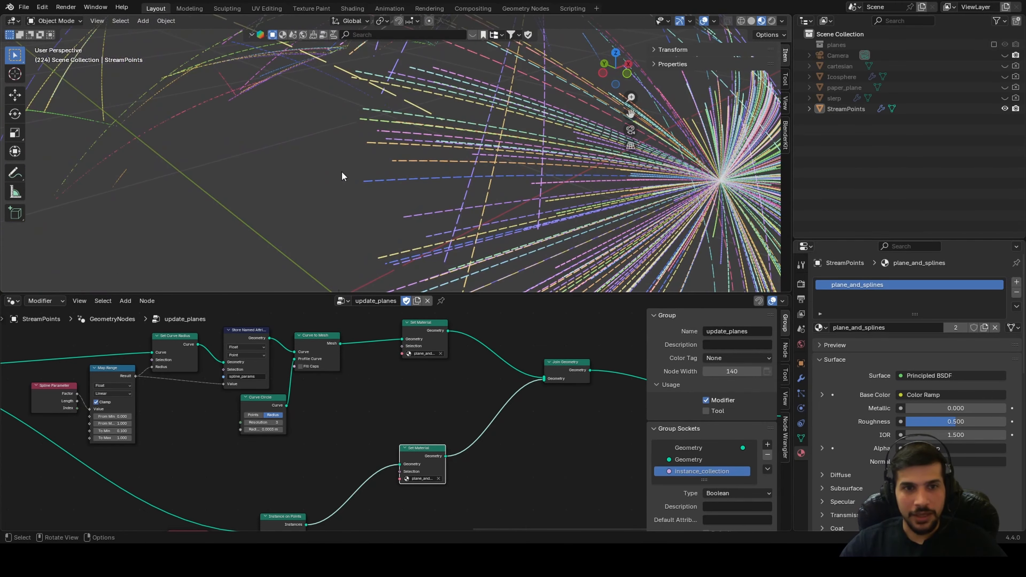
scroll(390, 422, up, 2)
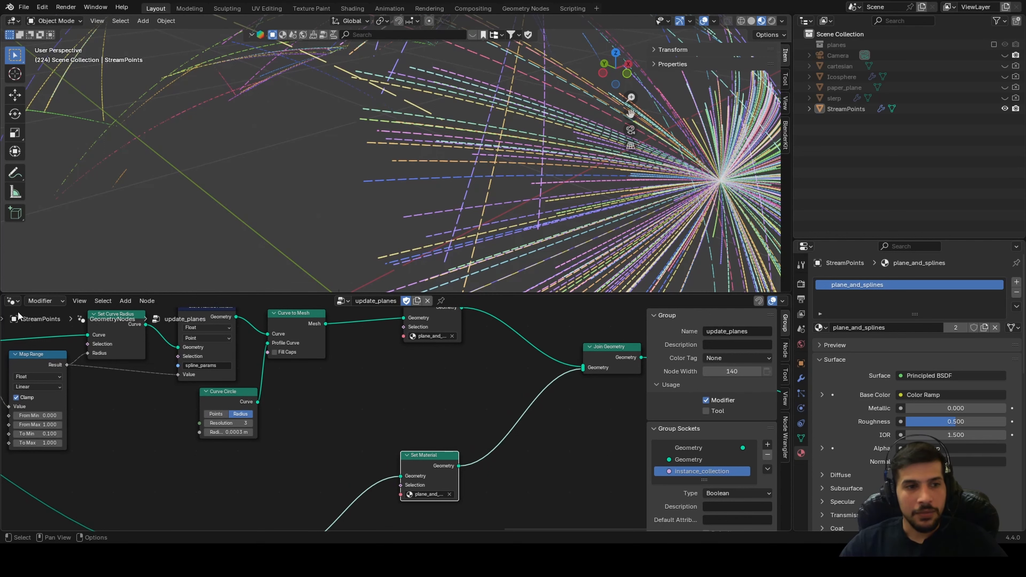
click(13, 301)
click(44, 391)
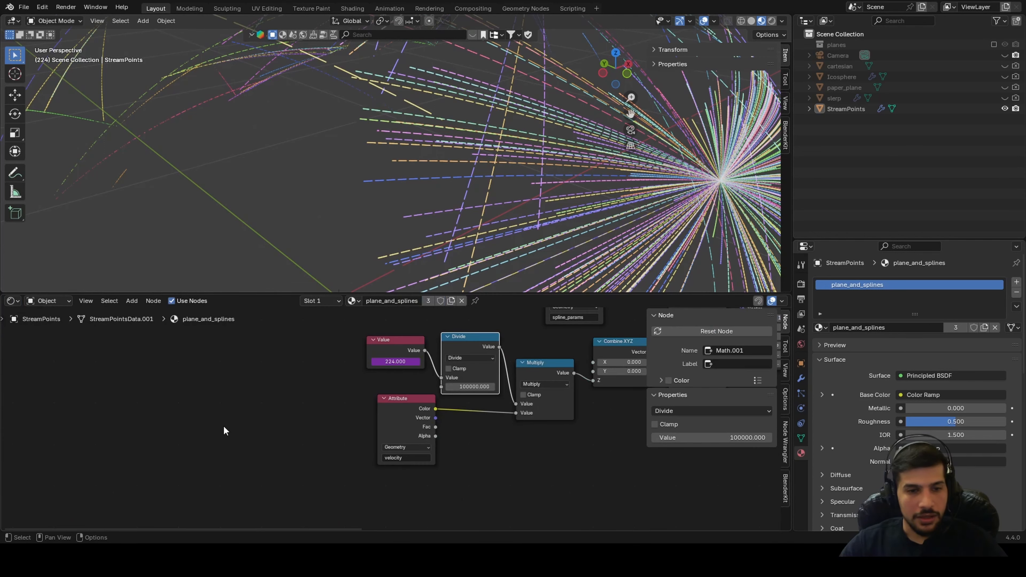
Move the icao_id Attribute node away from its Map Range node to make room between them
scroll(227, 433, up, 5)
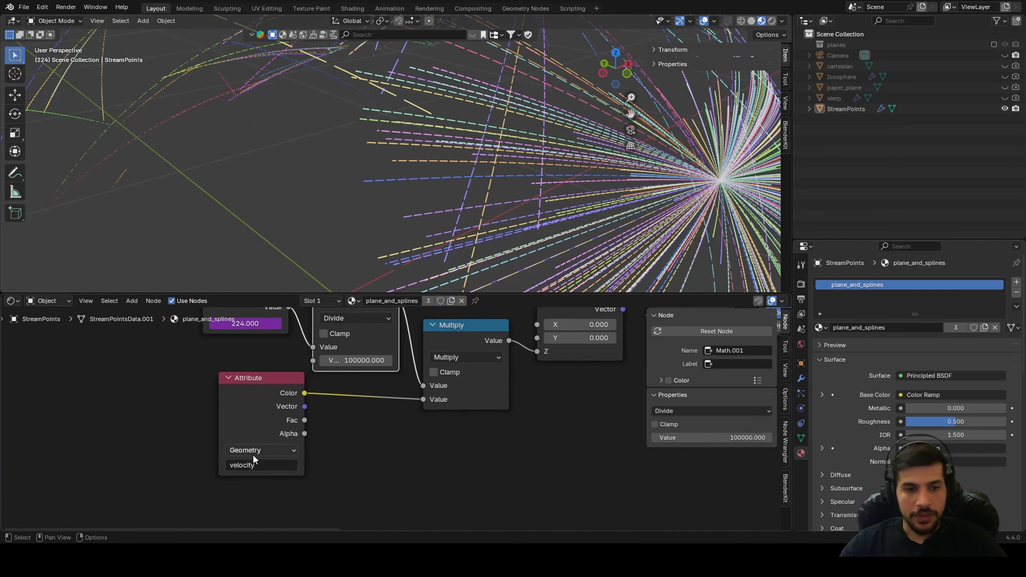
scroll(296, 415, down, 5)
scroll(287, 490, up, 4)
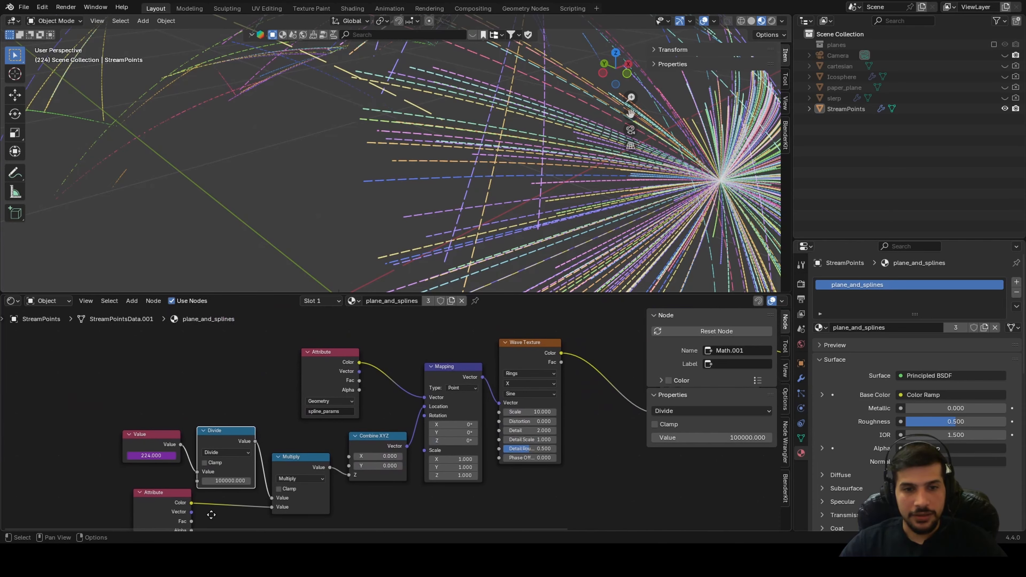
scroll(311, 453, down, 2)
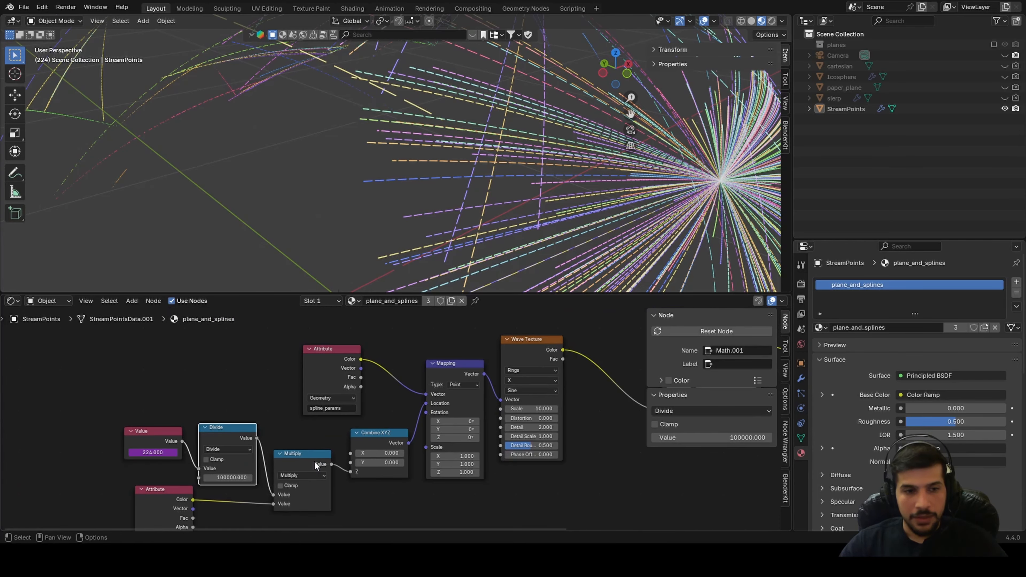
middle_drag(314, 465, 285, 377)
scroll(244, 371, up, 9)
drag(159, 389, 145, 346)
middle_drag(145, 346, 305, 388)
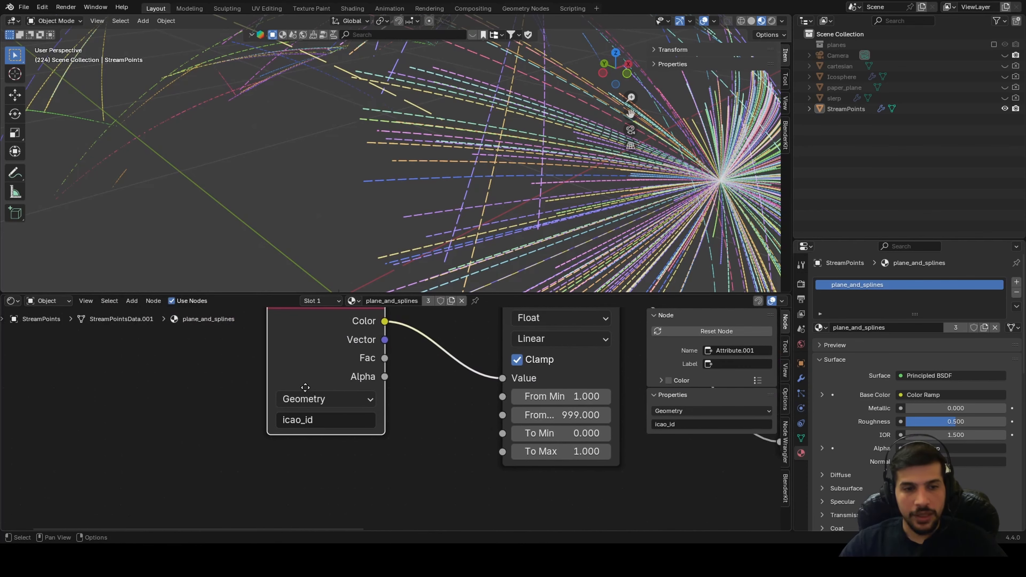
drag(305, 388, 206, 377)
Duplicate the icao_id Attribute node below the original and set the copy's attribute type to Instancer
key(shift+d)
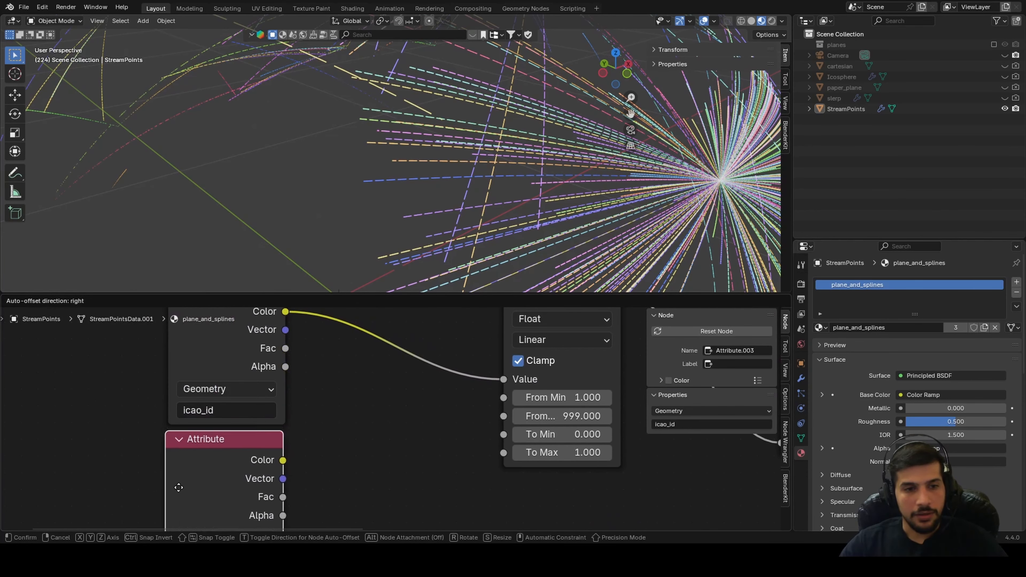
click(180, 488)
middle_drag(179, 488, 253, 425)
click(303, 478)
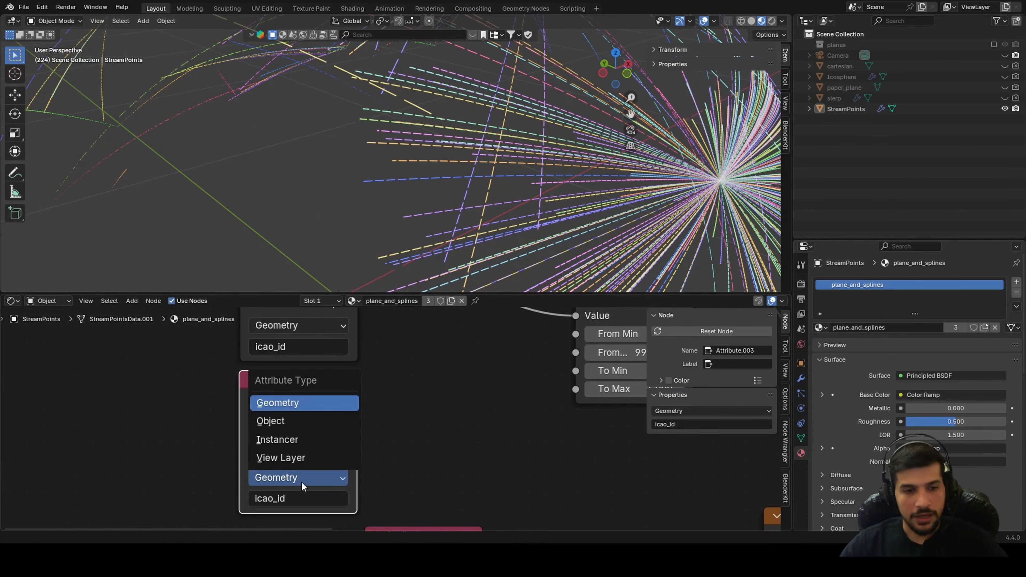
click(300, 440)
Insert a math Add node between the geometry icao_id Attribute and Map Range, and link the Instancer attribute's Color to its second value
middle_drag(435, 384, 431, 420)
key(shift+a)
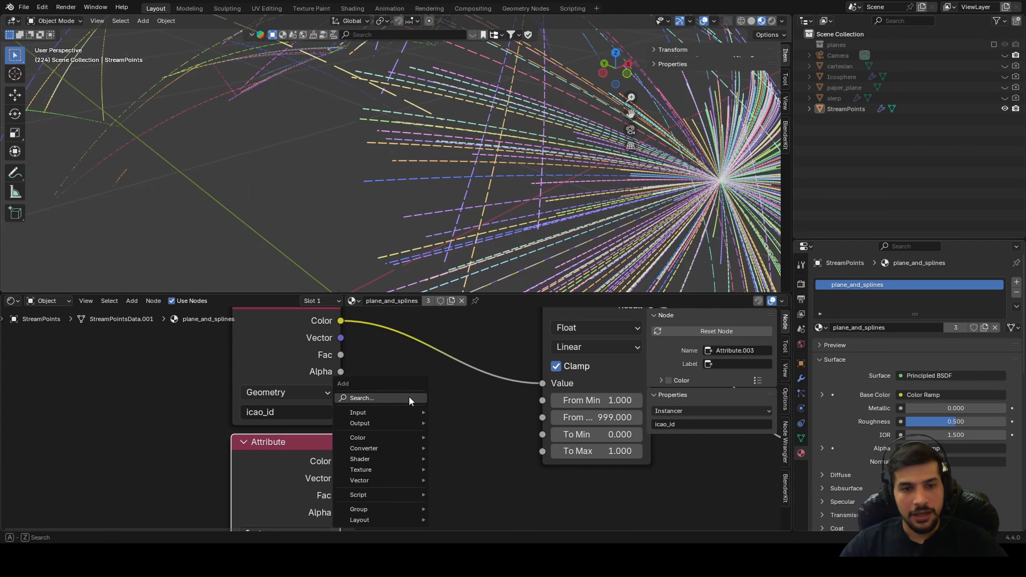
click(409, 396)
text(add)
key(Return)
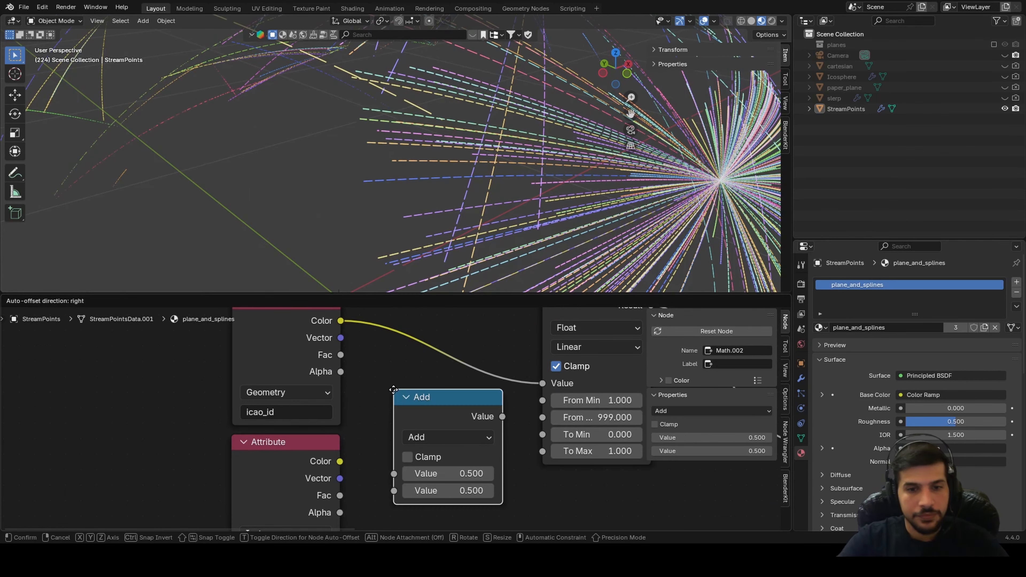
click(397, 339)
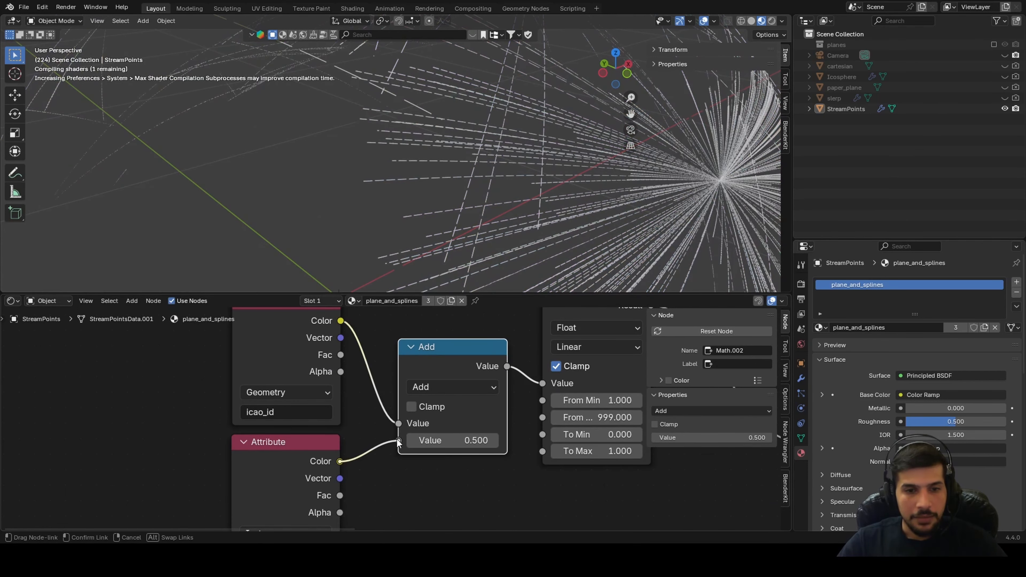
drag(397, 439, 399, 440)
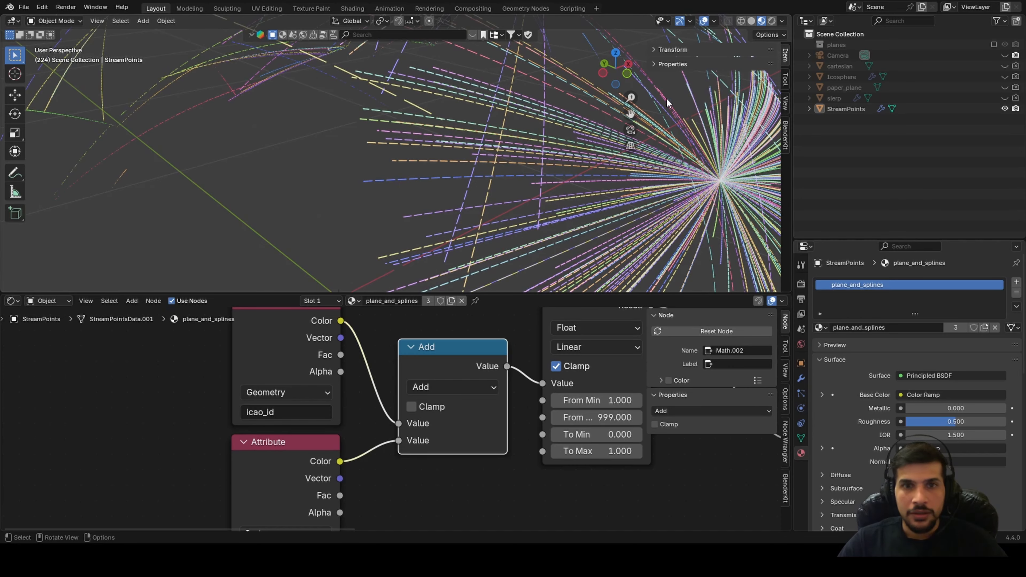
Move the black-and-white Color Ramp closer to the Wave Texture, leaving room before the Principled BSDF
scroll(490, 194, down, 8)
middle_drag(307, 485, 624, 309)
middle_drag(622, 279, 513, 167)
scroll(509, 178, up, 5)
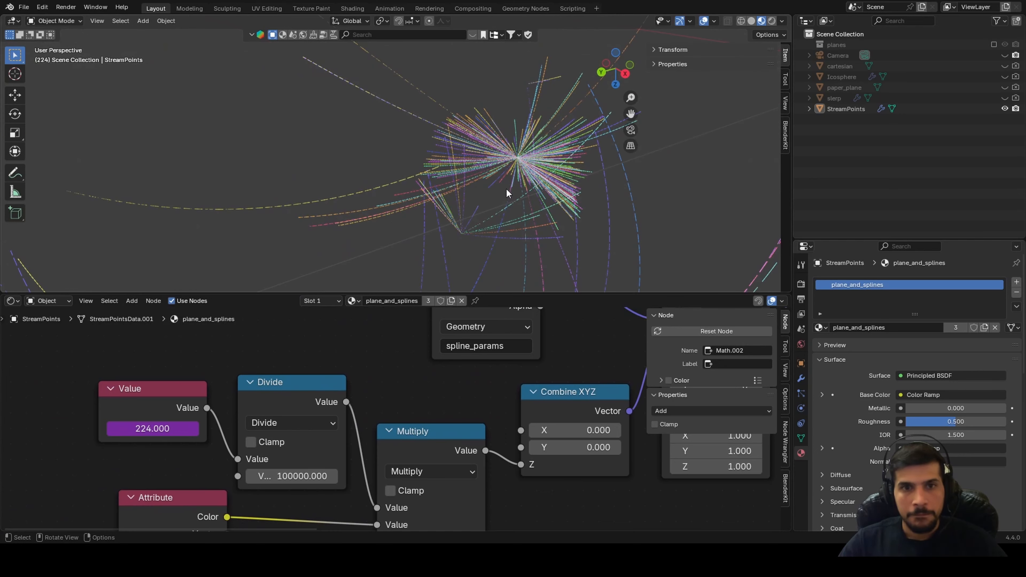
middle_drag(469, 413, 24, 525)
middle_drag(465, 379, 372, 385)
scroll(436, 383, down, 3)
scroll(371, 386, down, 1)
middle_drag(424, 424, 355, 425)
drag(355, 425, 275, 424)
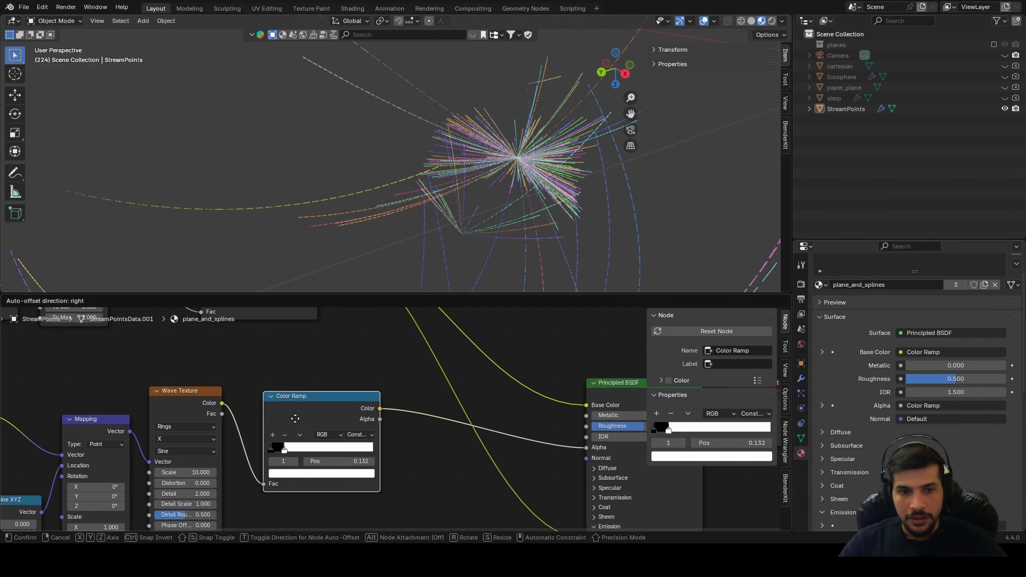
scroll(413, 452, down, 2)
scroll(334, 374, down, 1)
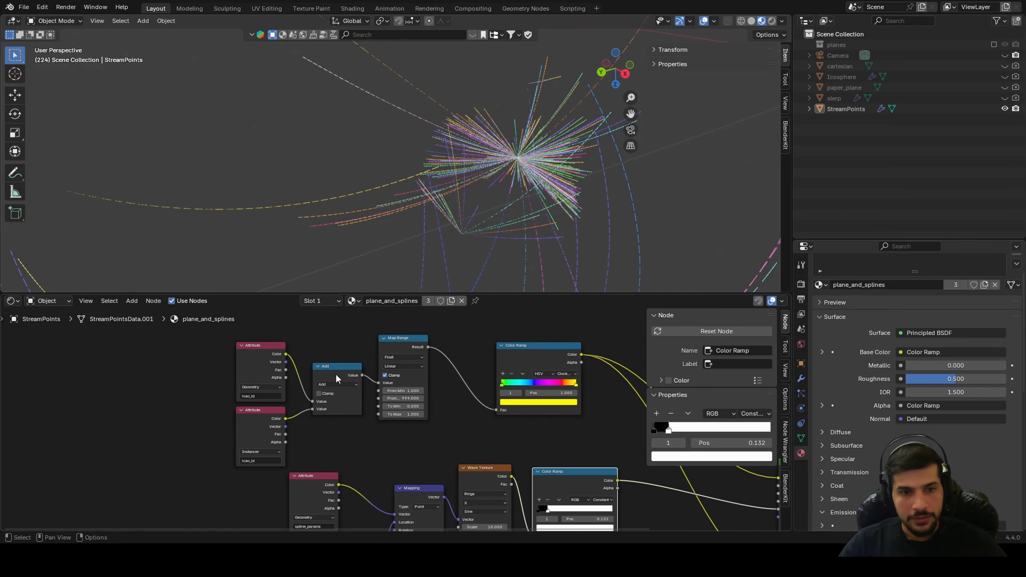
Duplicate the Add node and insert the copy between the black-and-white Color Ramp and the Principled BSDF's Alpha
click(336, 371)
key(shift+d)
click(641, 472)
scroll(476, 427, up, 2)
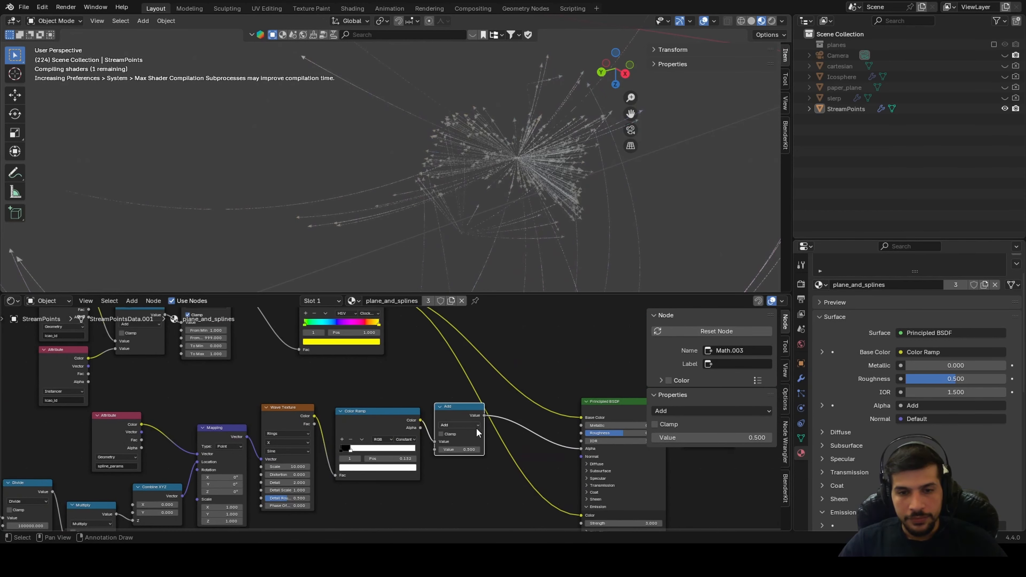
scroll(485, 436, up, 1)
Try setting the copied math node to Multiply with the geometry icao_id Attribute's Color as its second value
click(489, 428)
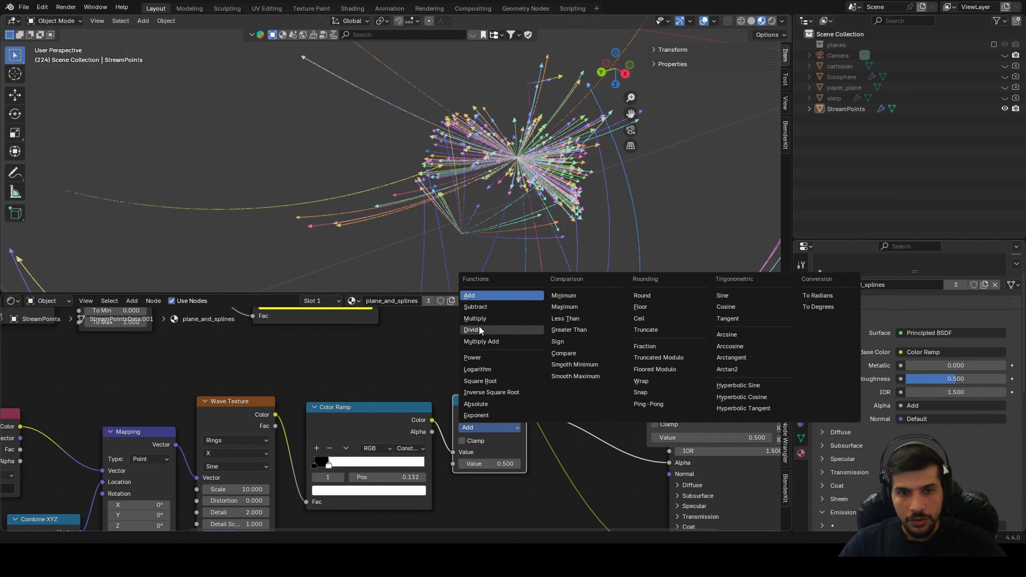
click(484, 319)
scroll(125, 421, down, 1)
scroll(125, 417, down, 1)
middle_drag(125, 417, 288, 431)
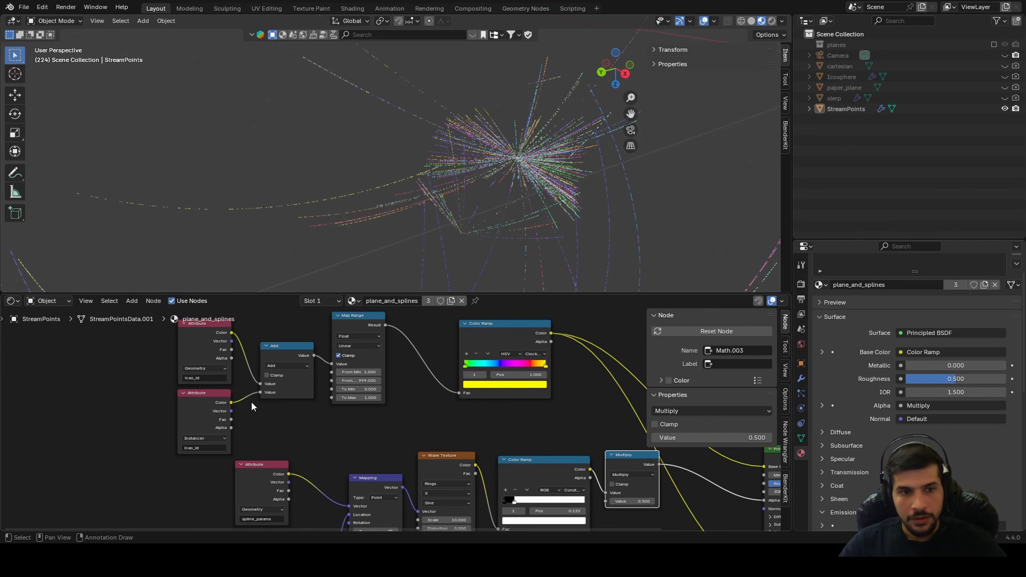
scroll(229, 406, up, 1)
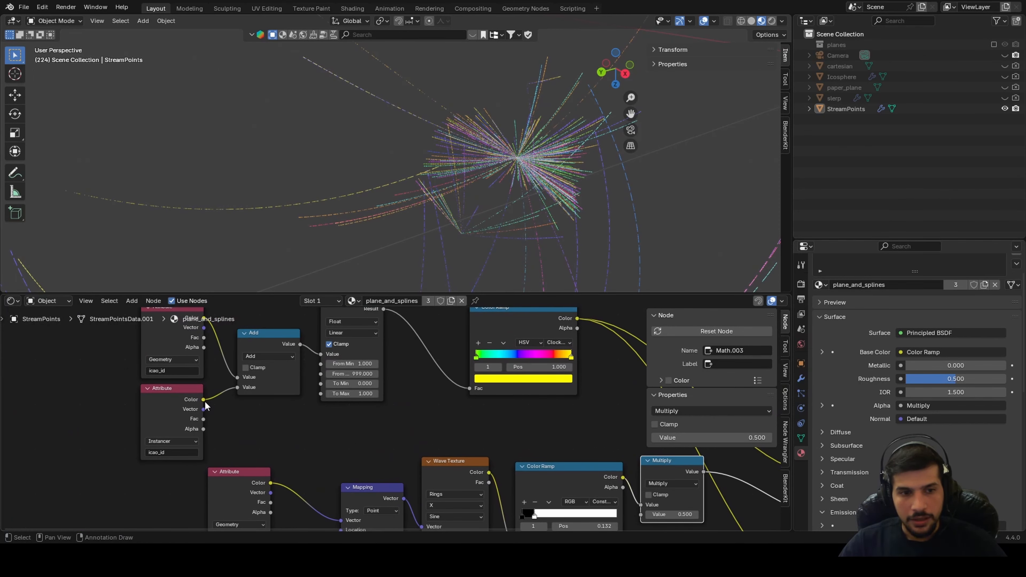
scroll(204, 401, up, 1)
middle_drag(235, 435, 124, 388)
scroll(156, 401, down, 1)
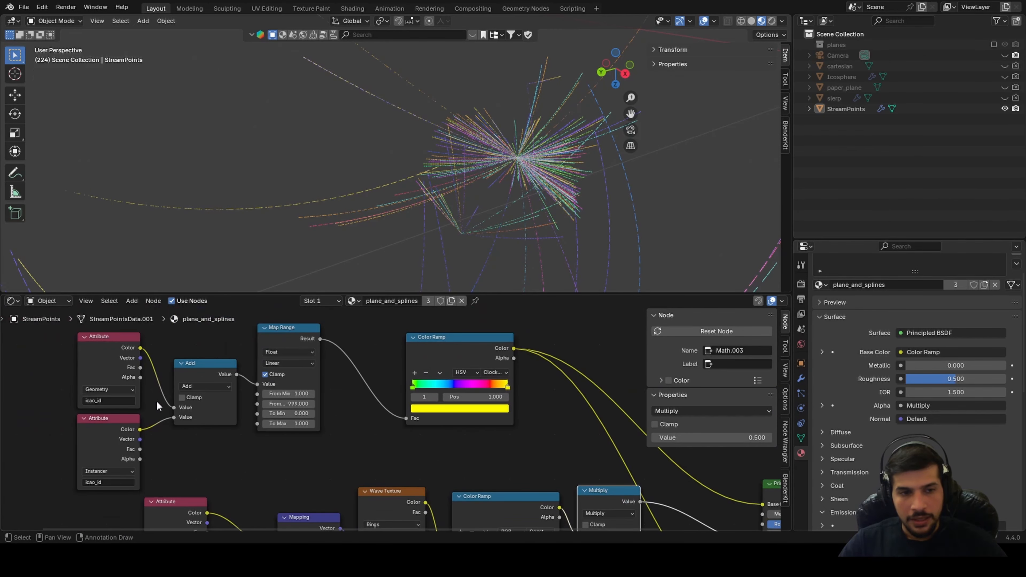
drag(140, 347, 574, 504)
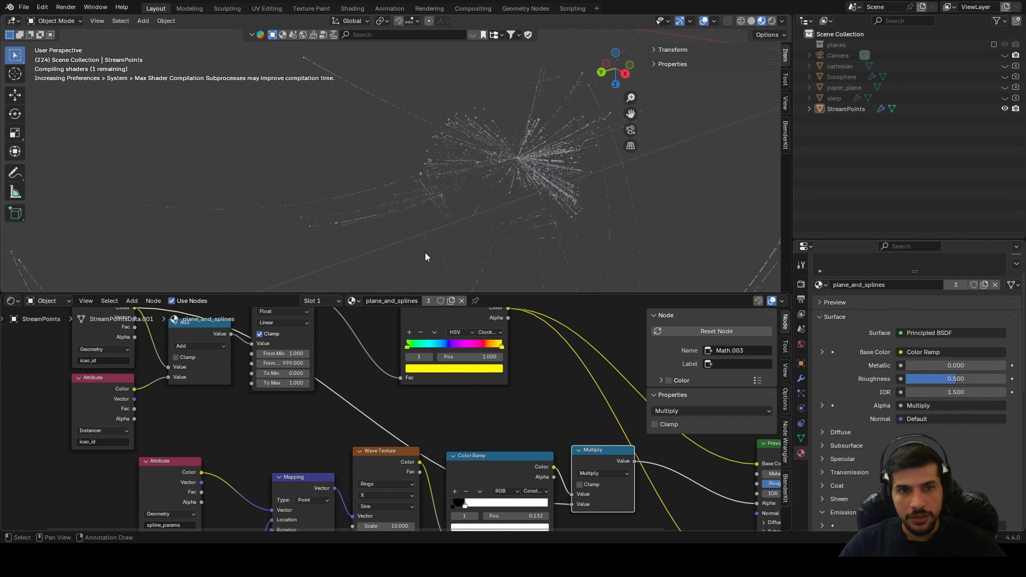
scroll(444, 235, up, 2)
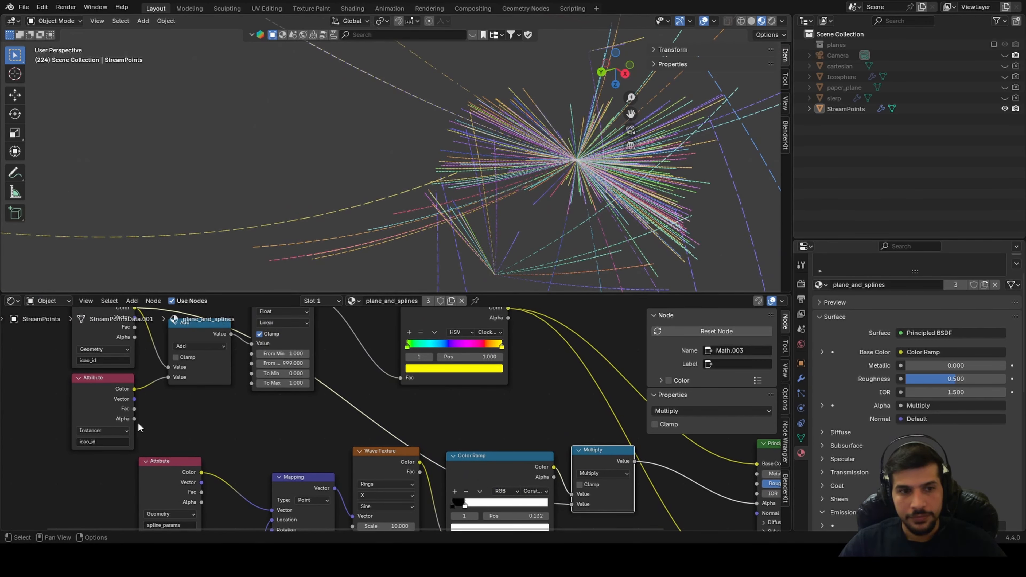
Link the Instancer icao_id Attribute's Color to the second value of the Multiply node that feeds Alpha
drag(134, 390, 578, 491)
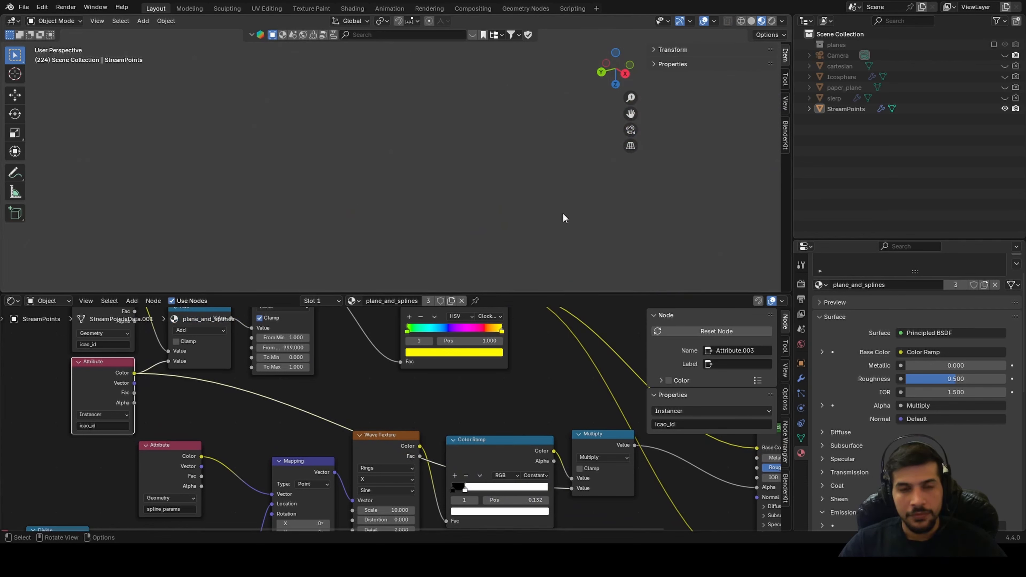
middle_drag(561, 222, 500, 205)
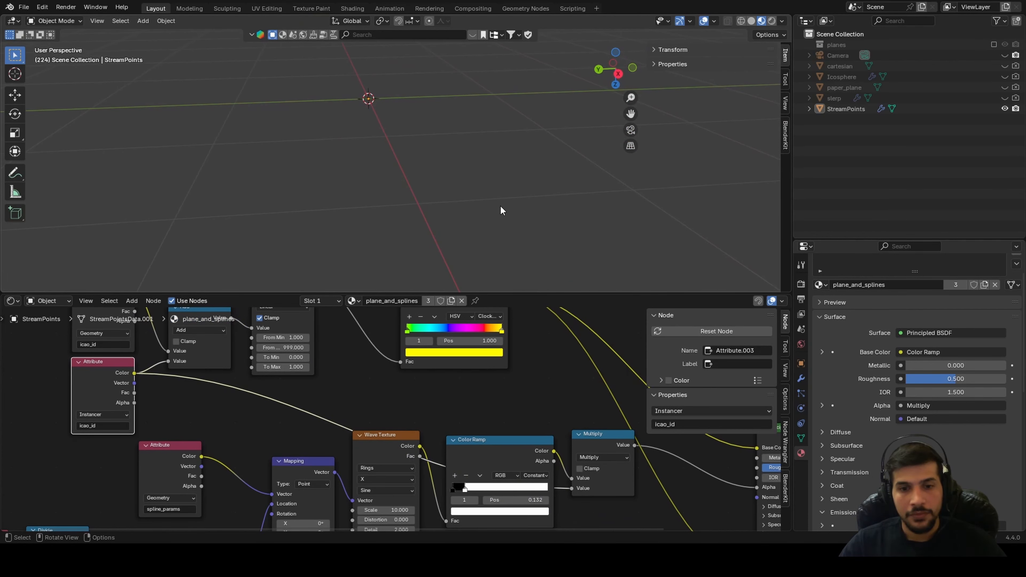
Move the math node feeding Alpha slightly upward and set its operation to Add
drag(585, 434, 589, 410)
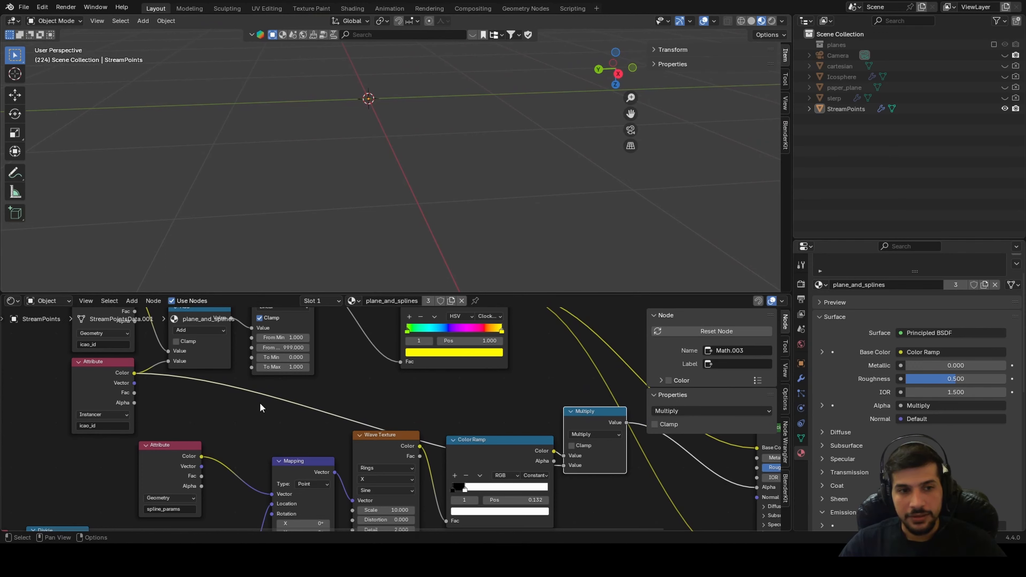
scroll(283, 412, up, 1)
scroll(414, 424, up, 2)
ctrl+scroll(484, 428, down, 3)
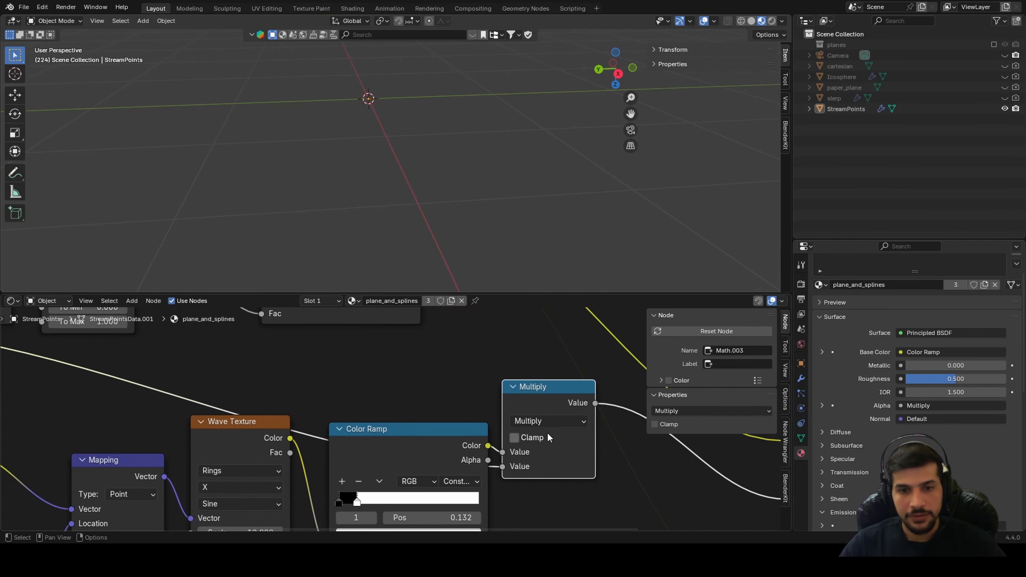
click(547, 421)
click(542, 254)
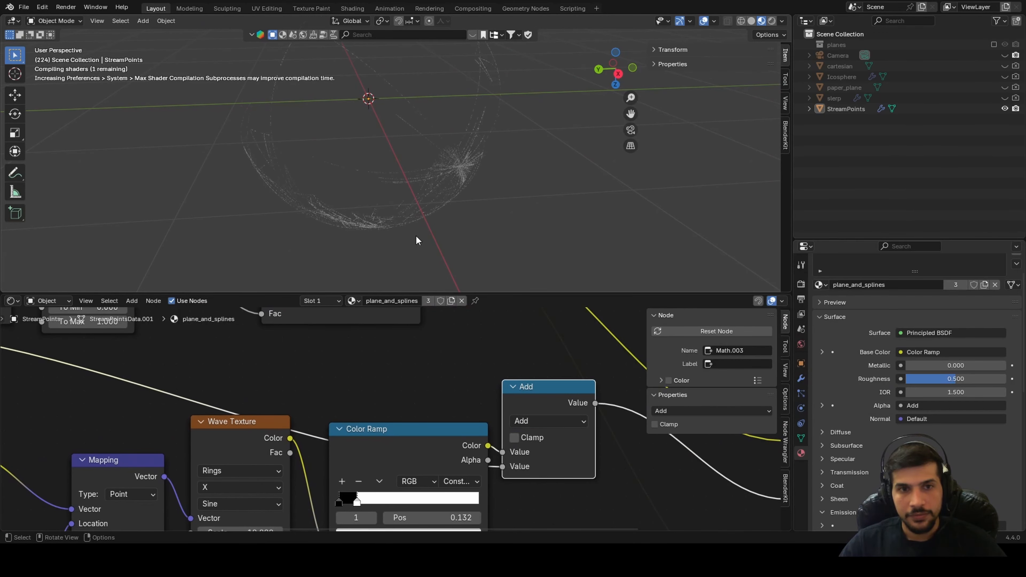
scroll(424, 240, up, 5)
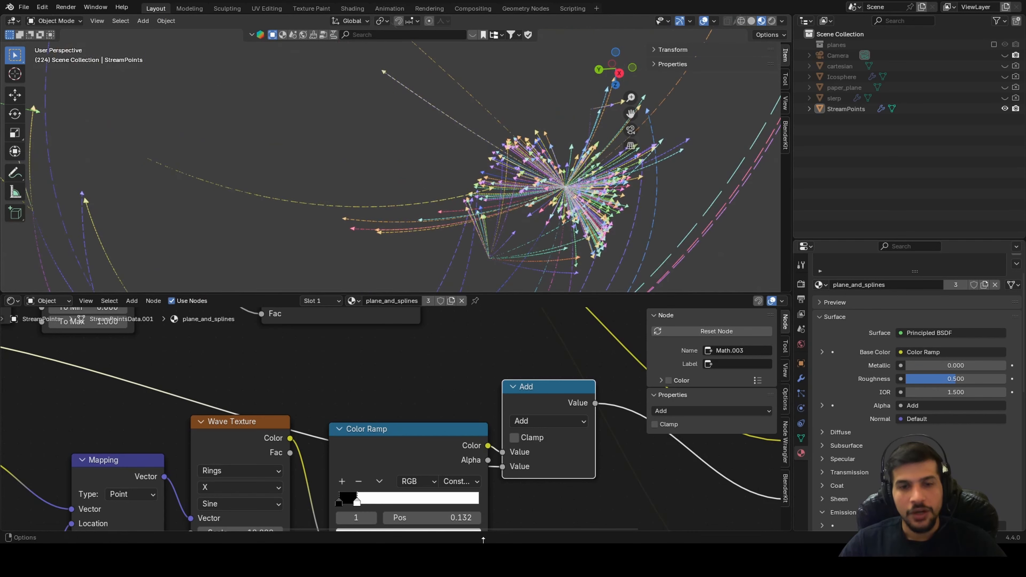
Move the Add node that feeds Alpha farther from the black-and-white Color Ramp
drag(525, 390, 643, 410)
scroll(128, 424, down, 3)
middle_drag(128, 424, 350, 458)
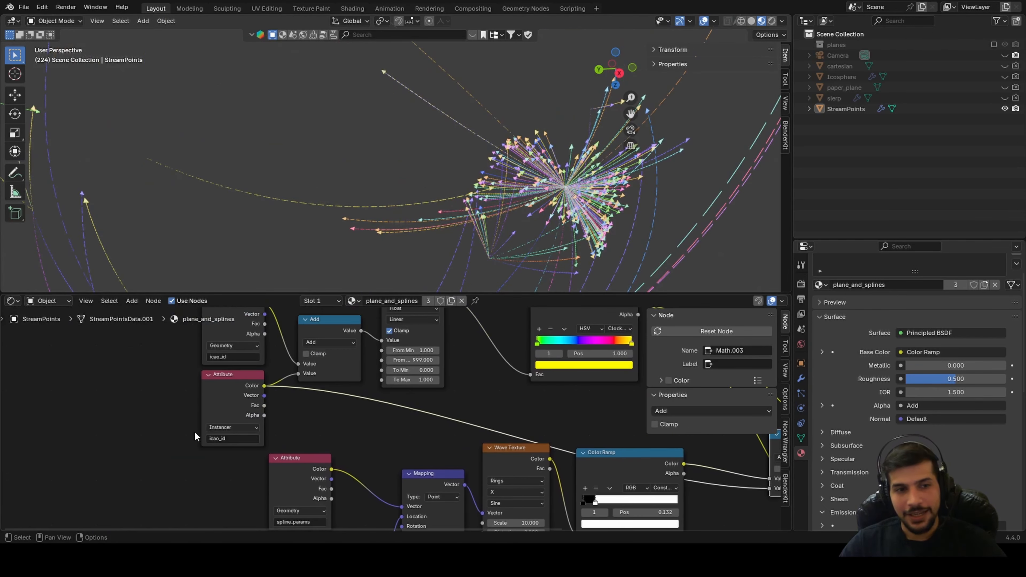
Inspect the coloured plane instances and their dashed flight paths up close from the front view
scroll(52, 464, up, 2)
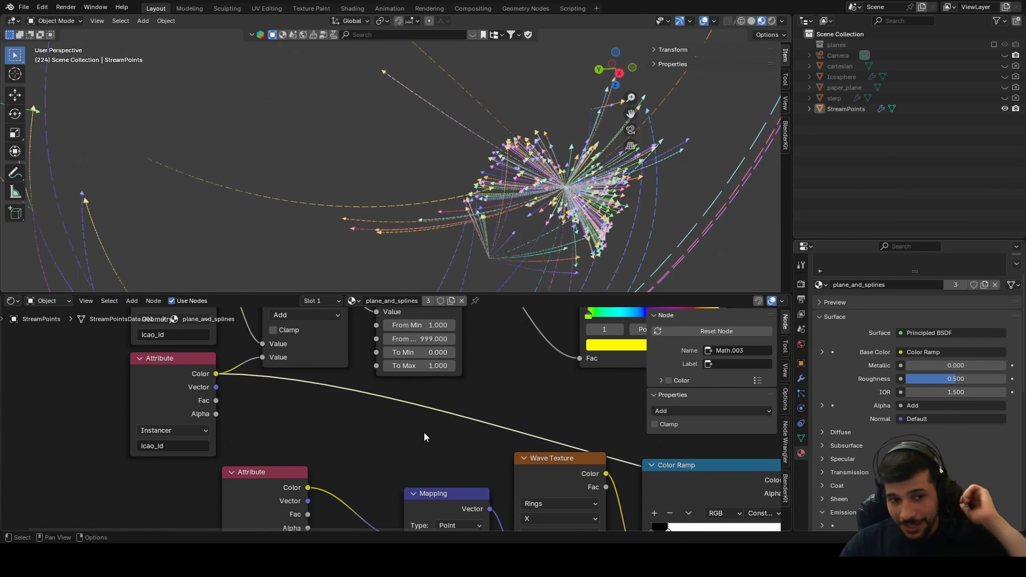
scroll(424, 437, down, 1)
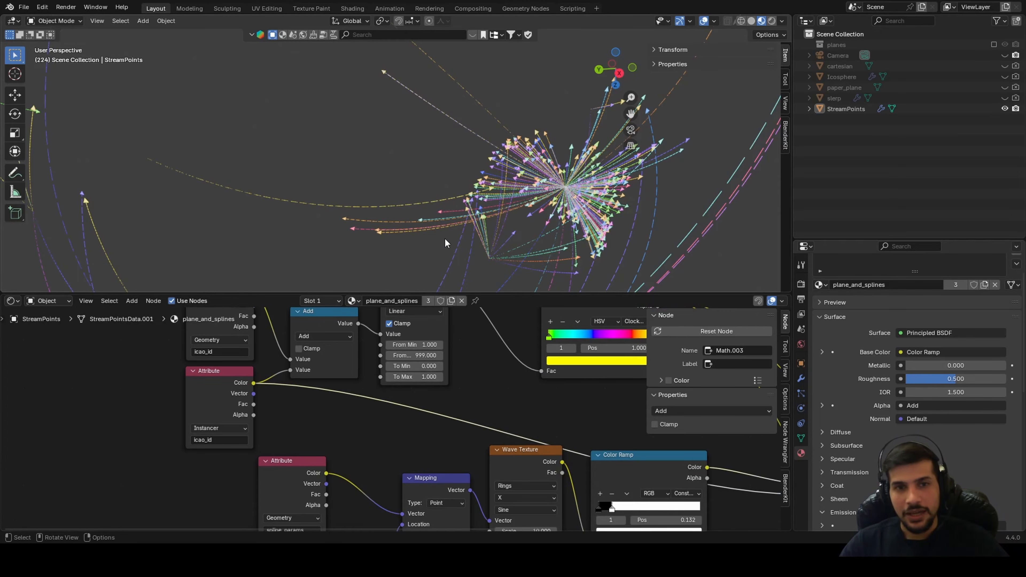
middle_drag(445, 243, 499, 284)
scroll(447, 162, up, 5)
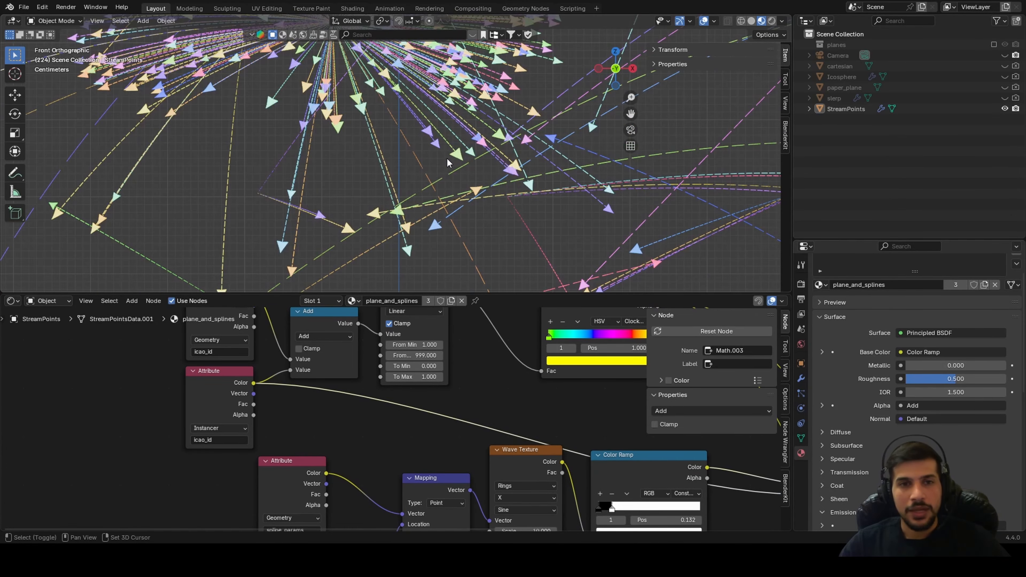
shift+middle_drag(448, 158, 426, 223)
scroll(440, 210, up, 5)
scroll(423, 138, up, 4)
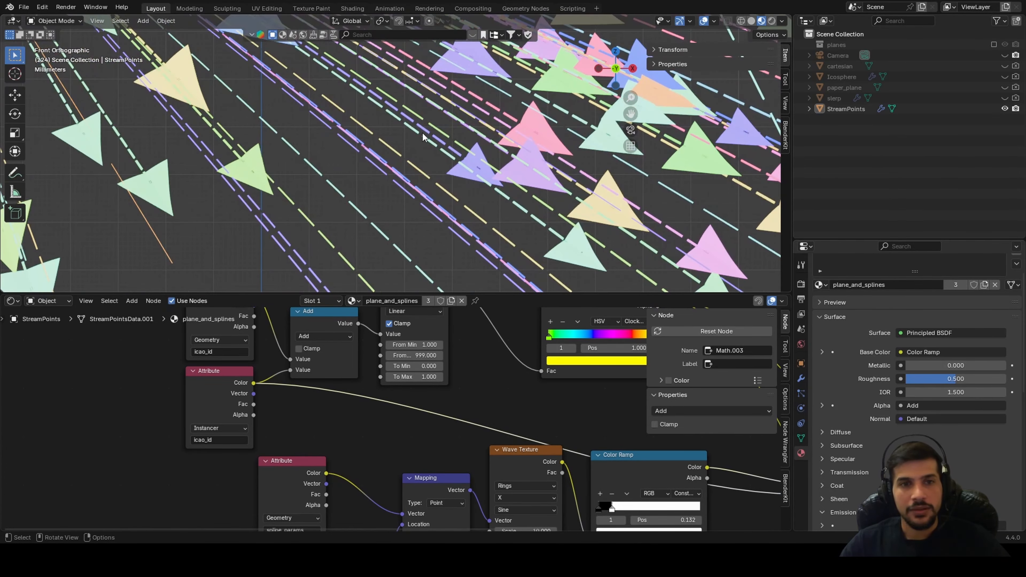
Switch the node editor to the update_planes geometry nodes and check the planes with instance_collection briefly enabled
click(13, 301)
click(58, 366)
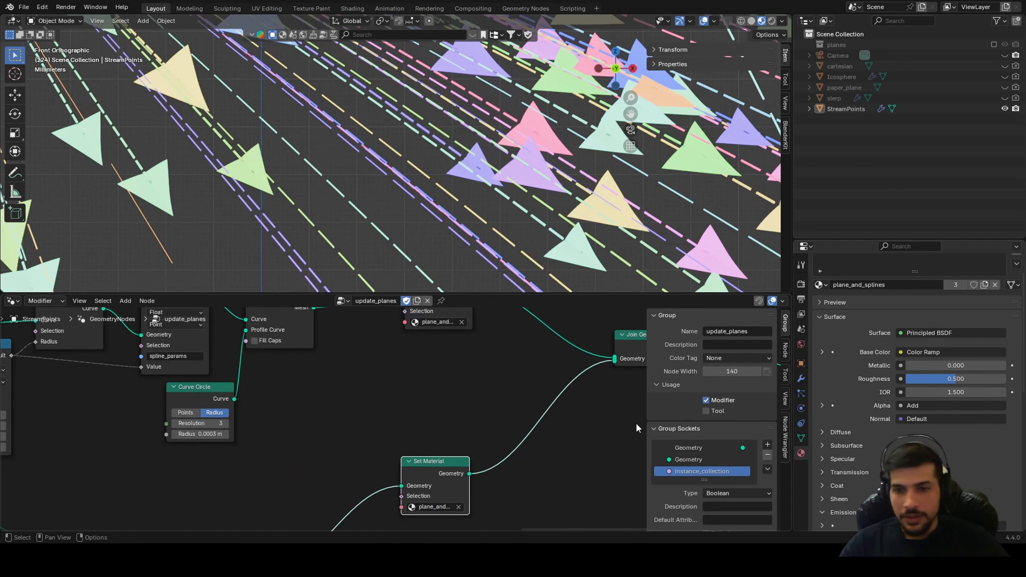
click(801, 378)
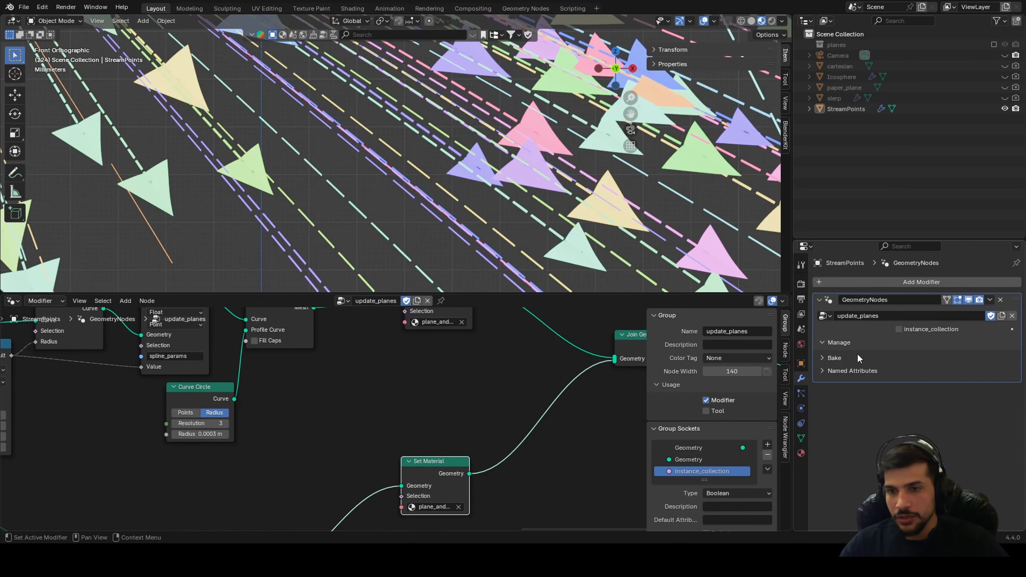
click(898, 329)
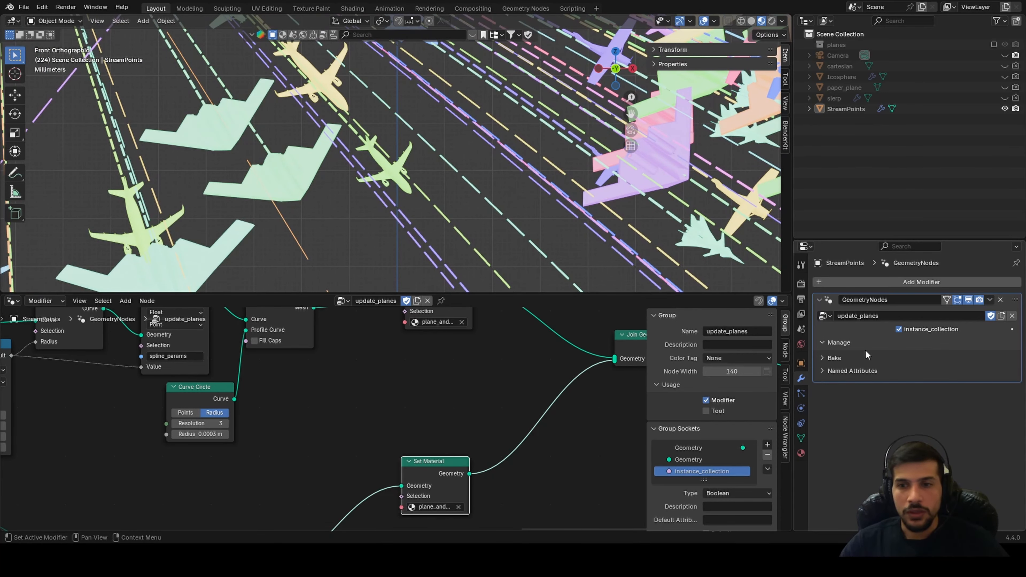
click(898, 329)
Duplicate the Group Input node and place the copy above Instance on Points, near the plane instances' Set Material node
scroll(371, 348, down, 5)
scroll(371, 348, left, 3)
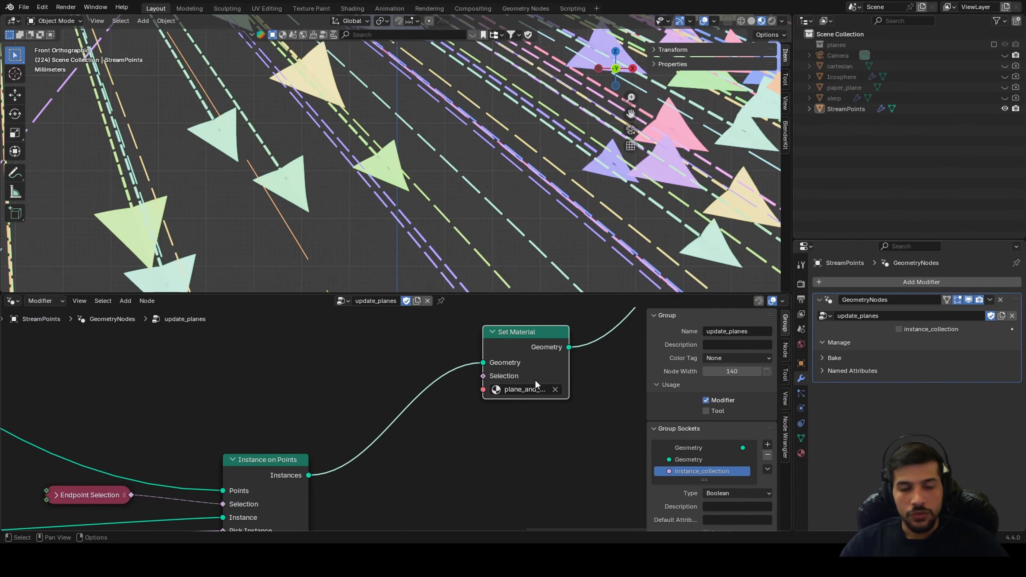
scroll(217, 421, down, 3)
scroll(334, 398, left, 5)
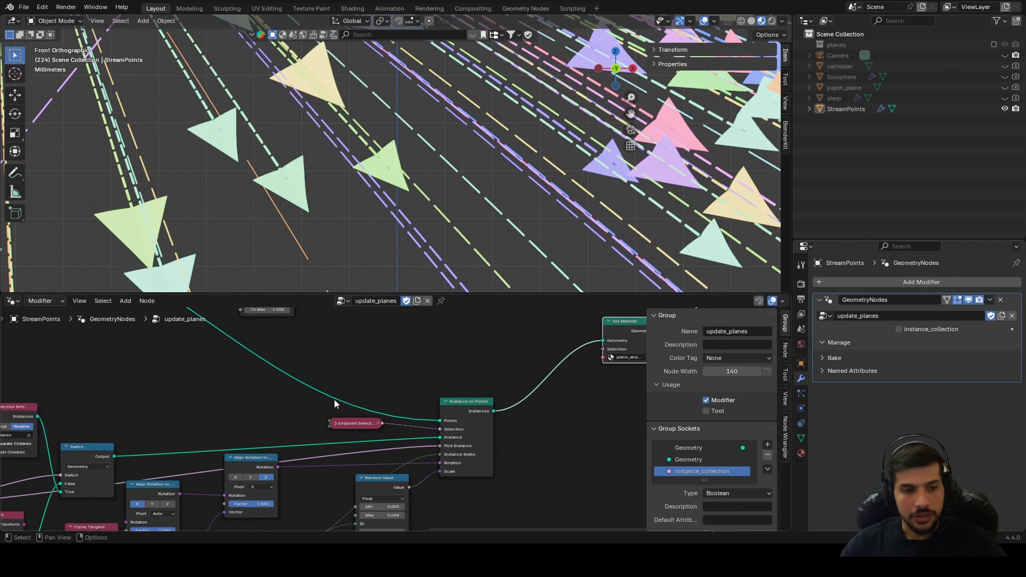
scroll(110, 490, up, 5)
scroll(111, 490, right, 8)
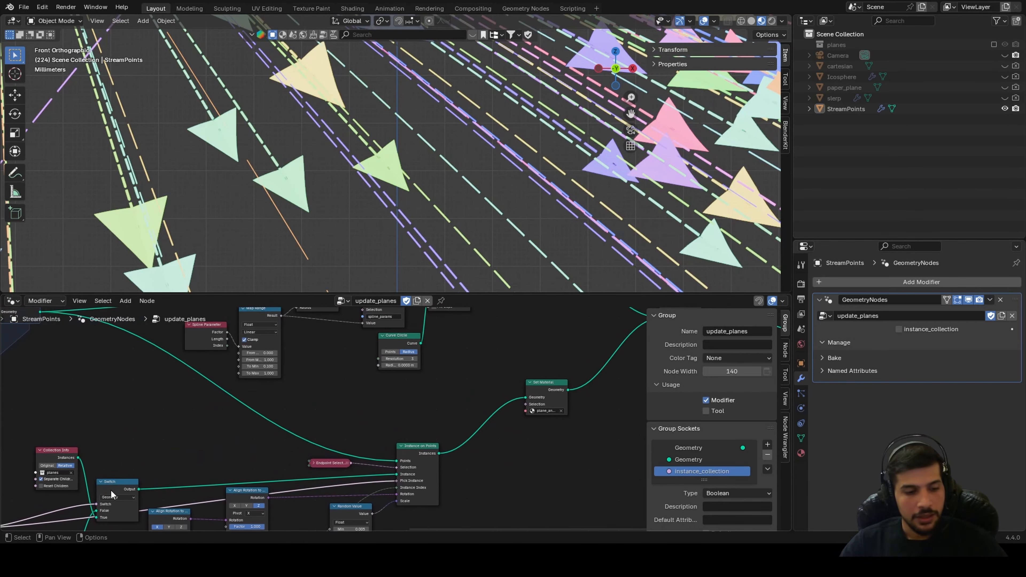
scroll(170, 400, up, 3)
scroll(170, 400, left, 5)
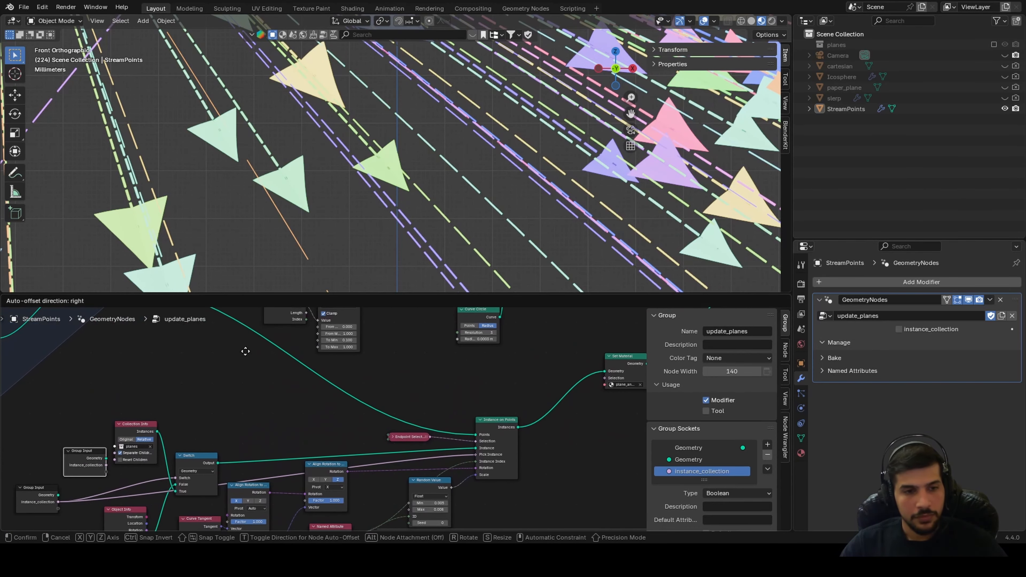
scroll(411, 463, right, 8)
scroll(250, 444, up, 5)
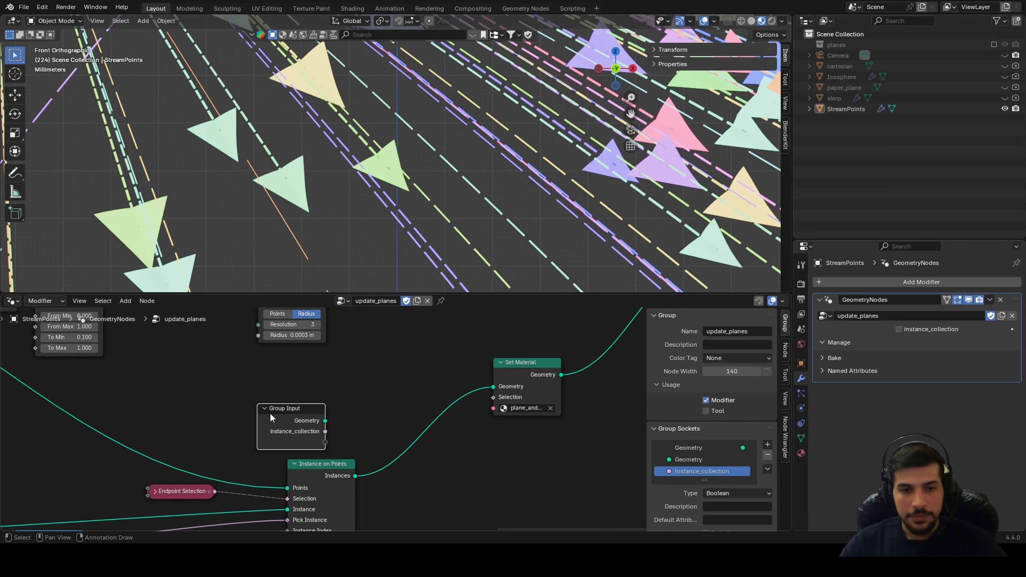
drag(131, 441, 79, 422)
scroll(258, 416, down, 2)
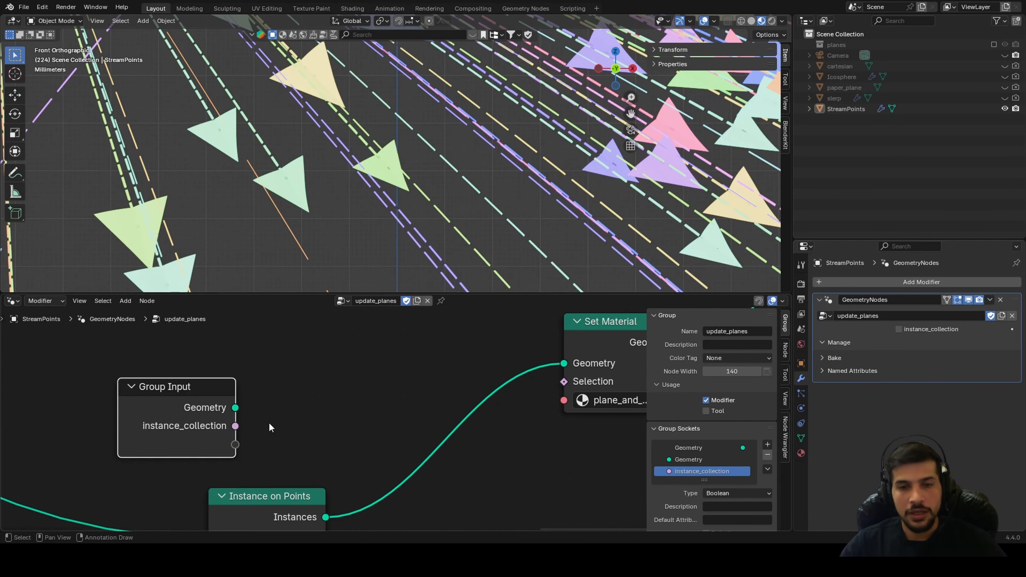
scroll(307, 422, right, 5)
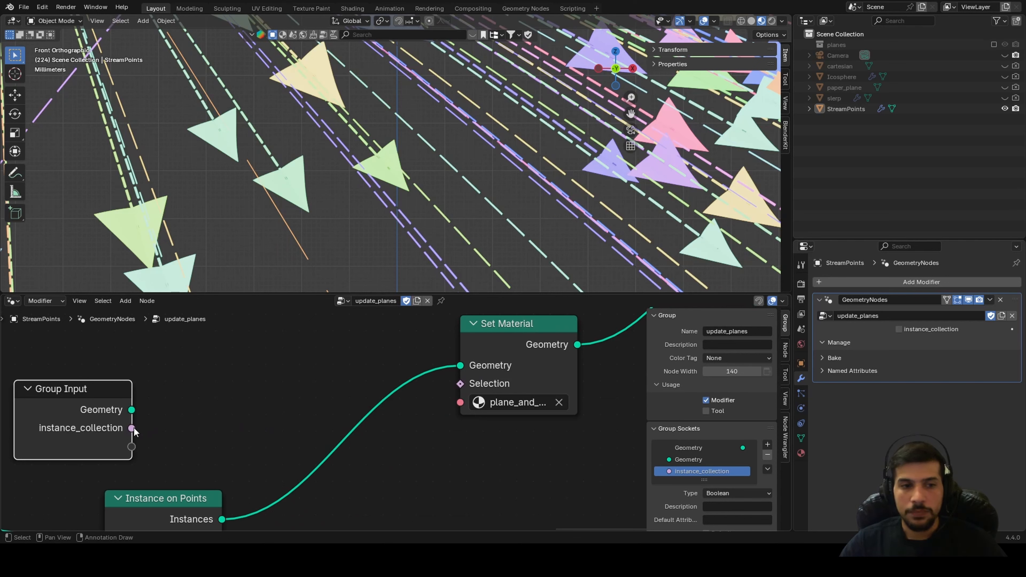
drag(132, 428, 182, 409)
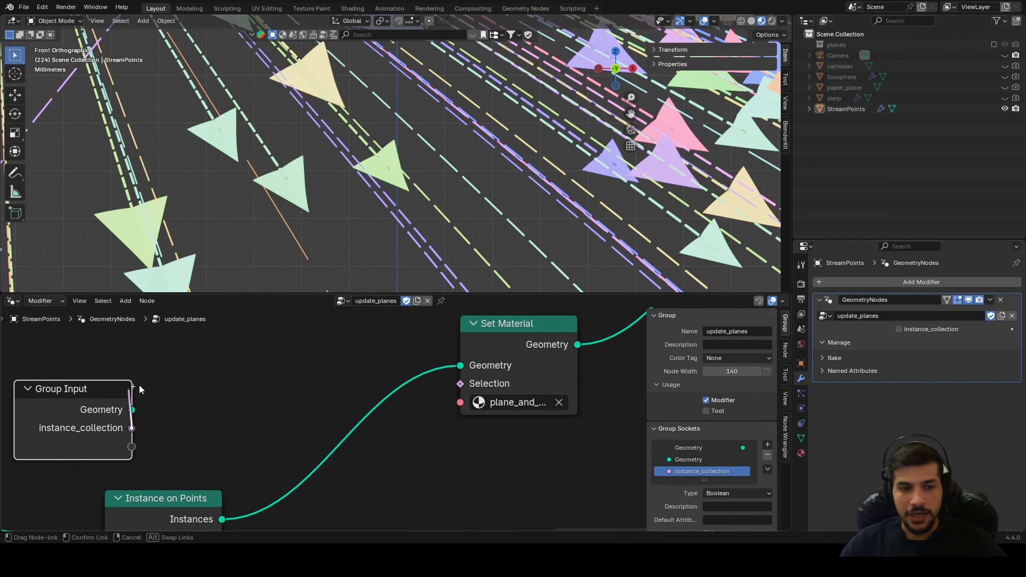
drag(167, 404, 464, 405)
drag(186, 397, 309, 378)
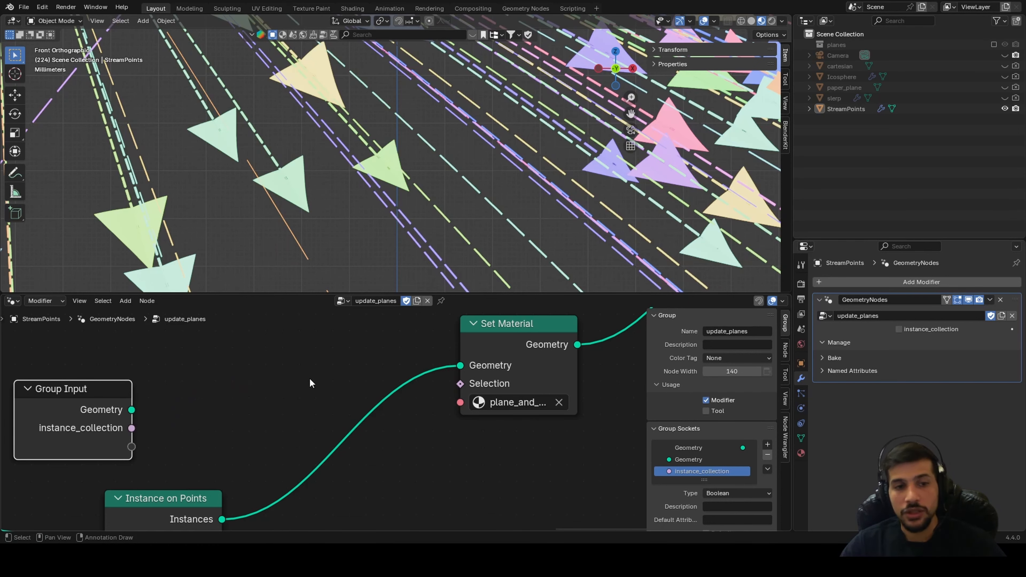
key(shift+a)
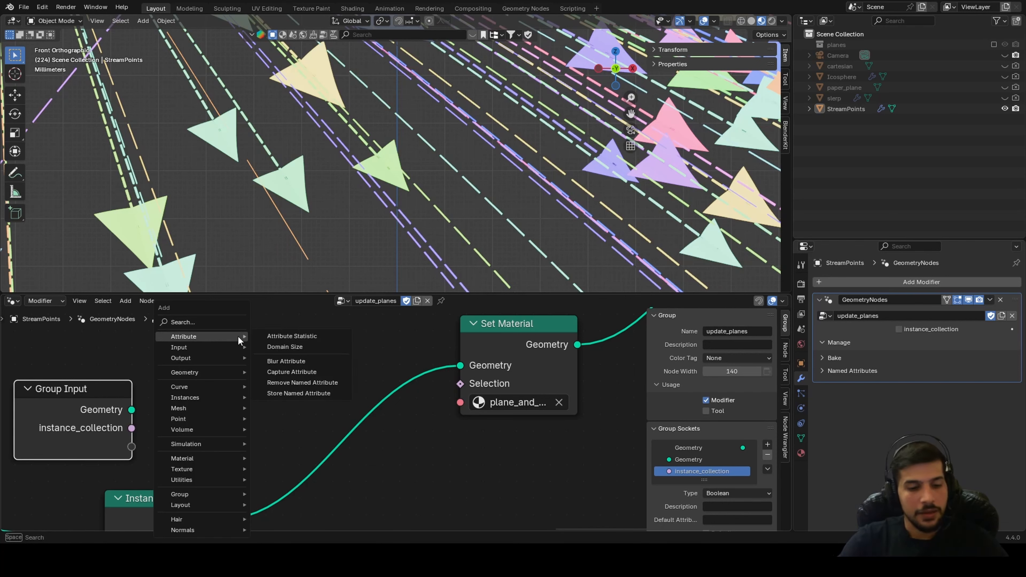
text(math)
key(Return)
key(Escape)
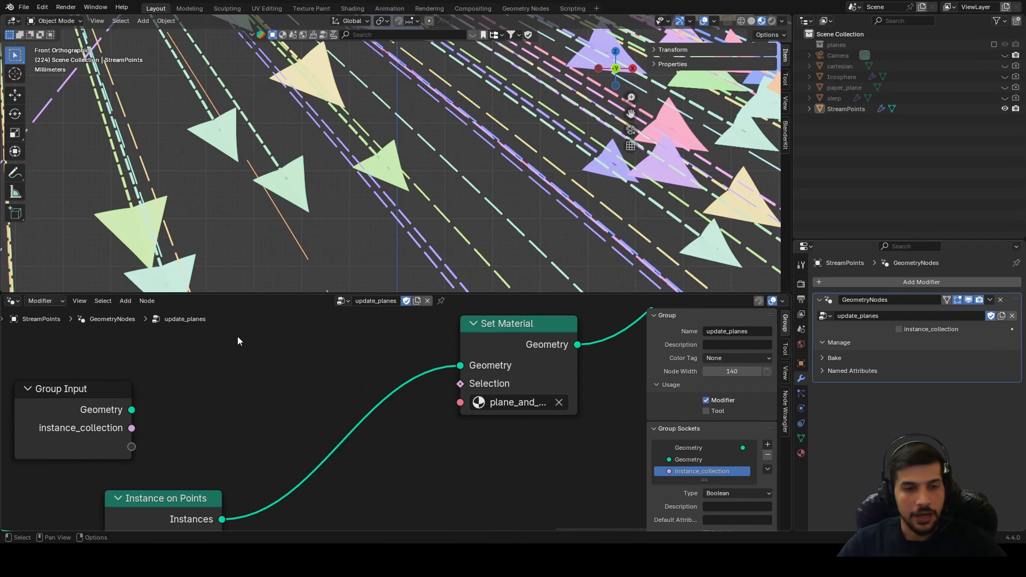
Add a Boolean Math node between the copied Group Input and Set Material, and try the Nor operation
key(shift+a)
mouse_move(231, 337)
click(218, 322)
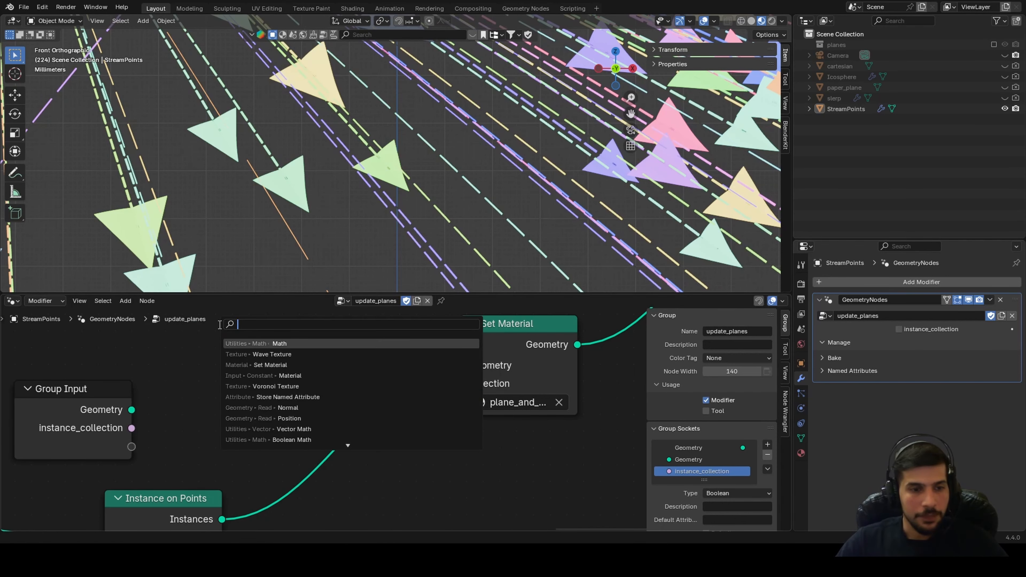
text(boo)
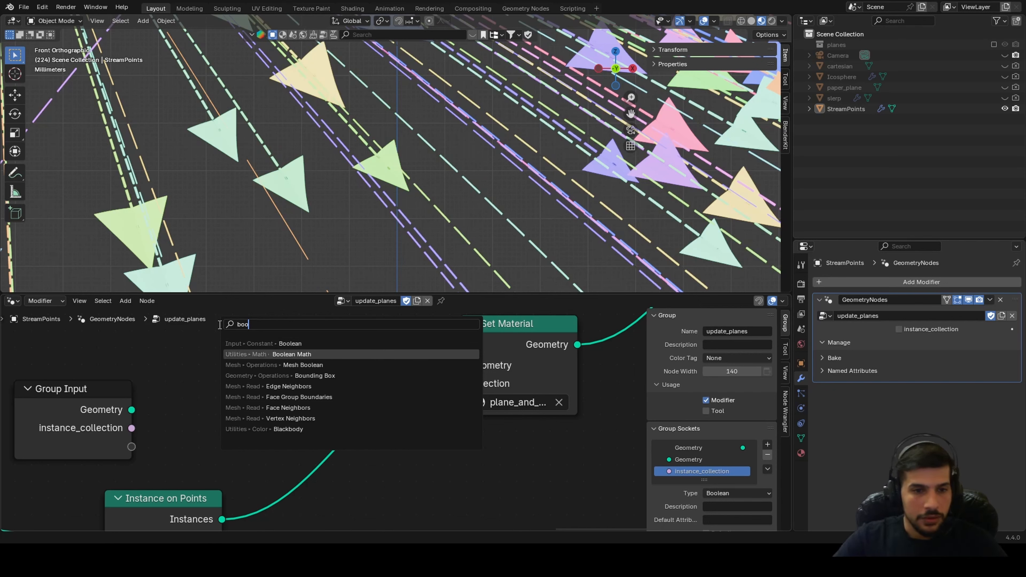
key(Down)
key(Return)
click(263, 337)
click(267, 375)
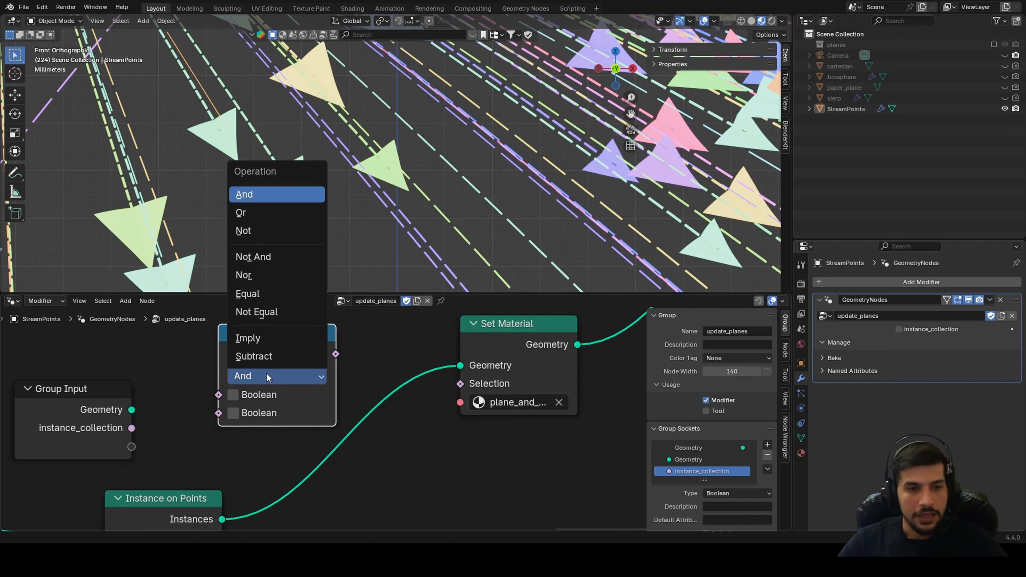
click(269, 278)
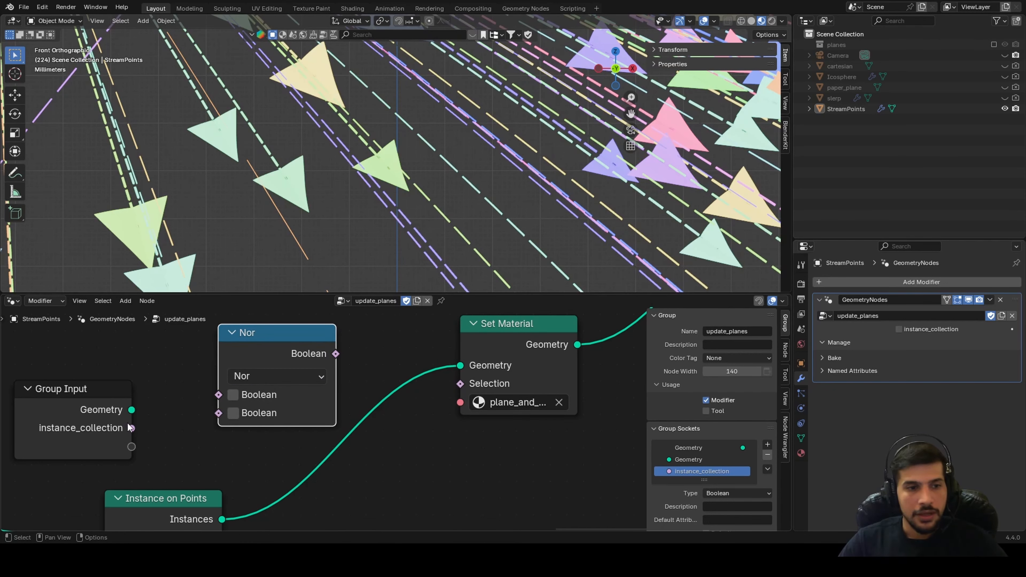
Link instance_collection to the Boolean Math node, set its operation to Not, and link its output to Set Material's Selection
drag(131, 427, 219, 395)
click(268, 375)
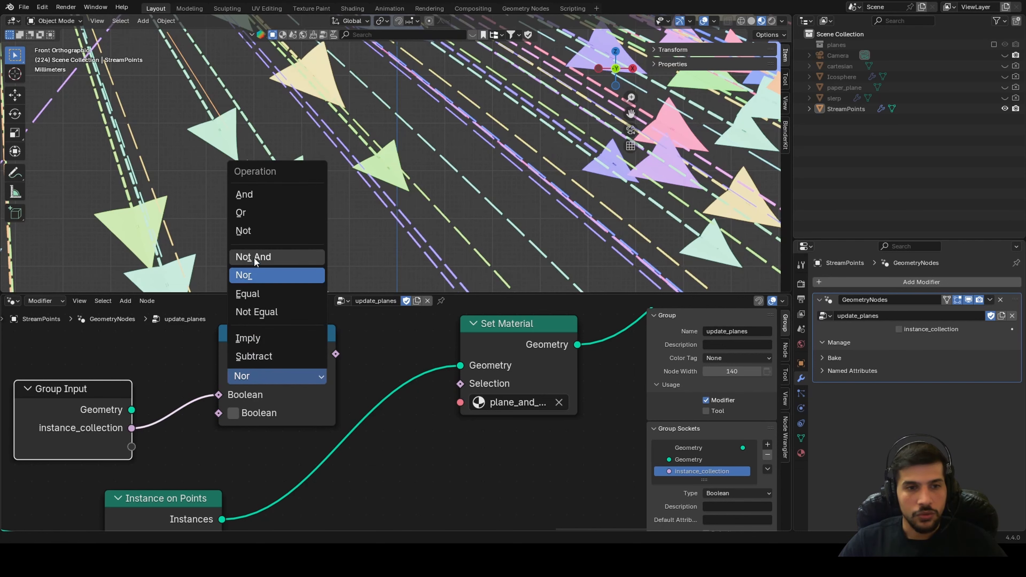
click(258, 230)
drag(335, 354, 458, 384)
Enable instance_collection on the modifier and examine the materials of the collection's plane models from several angles
scroll(411, 189, down, 4)
scroll(410, 189, up, 3)
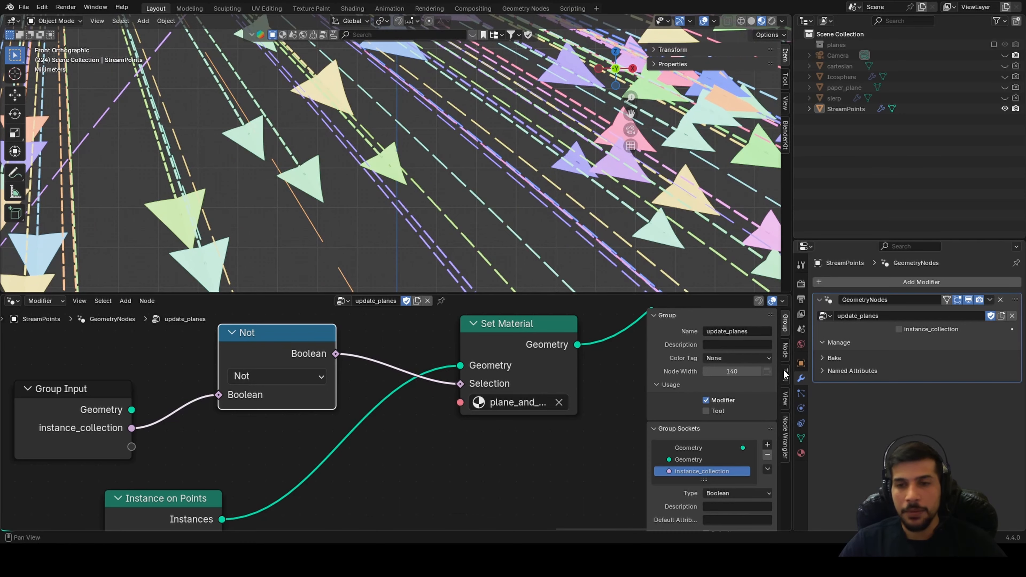
click(898, 330)
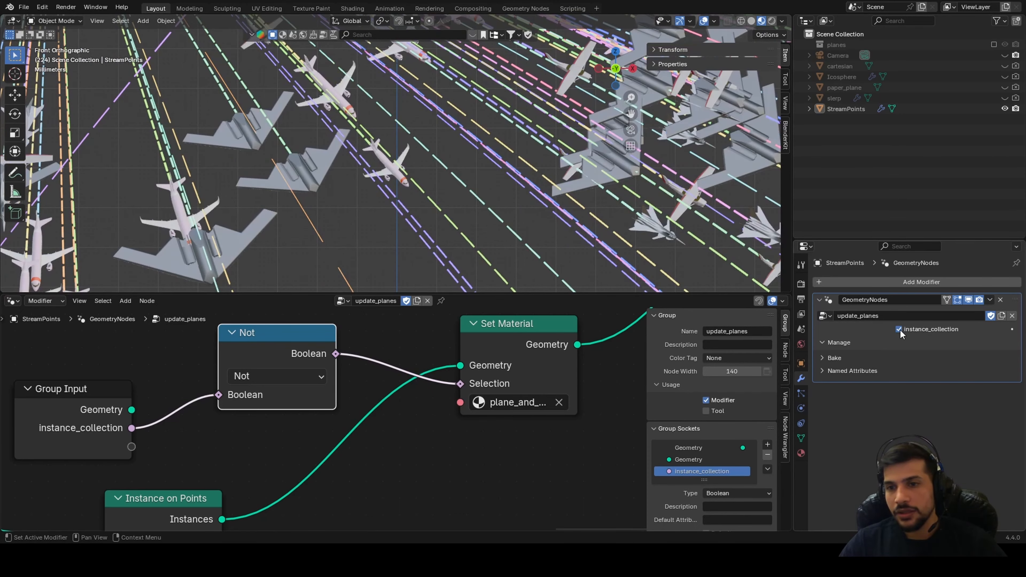
middle_drag(428, 227, 407, 237)
scroll(407, 238, down, 3)
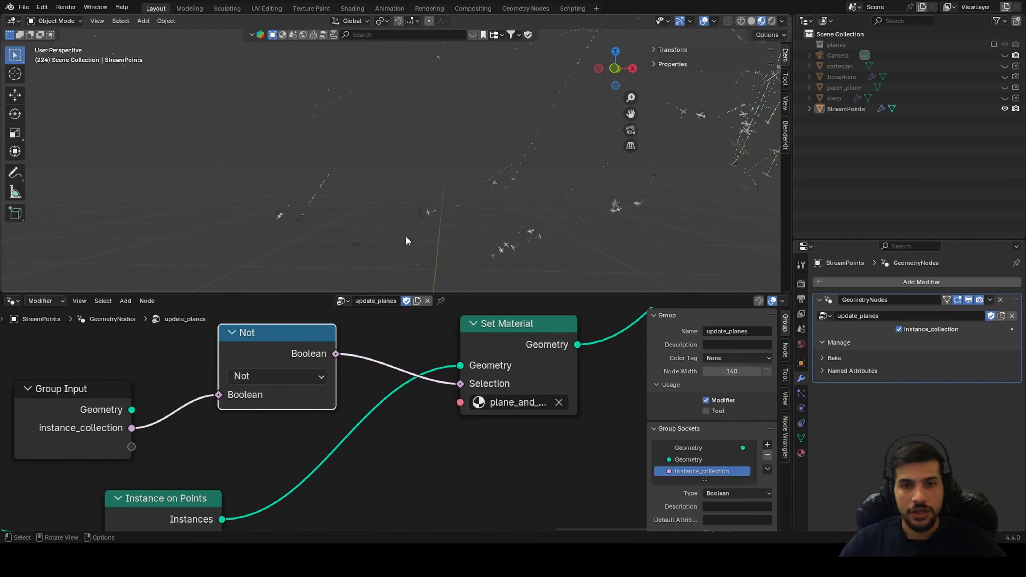
scroll(463, 181, down, 4)
scroll(452, 198, up, 3)
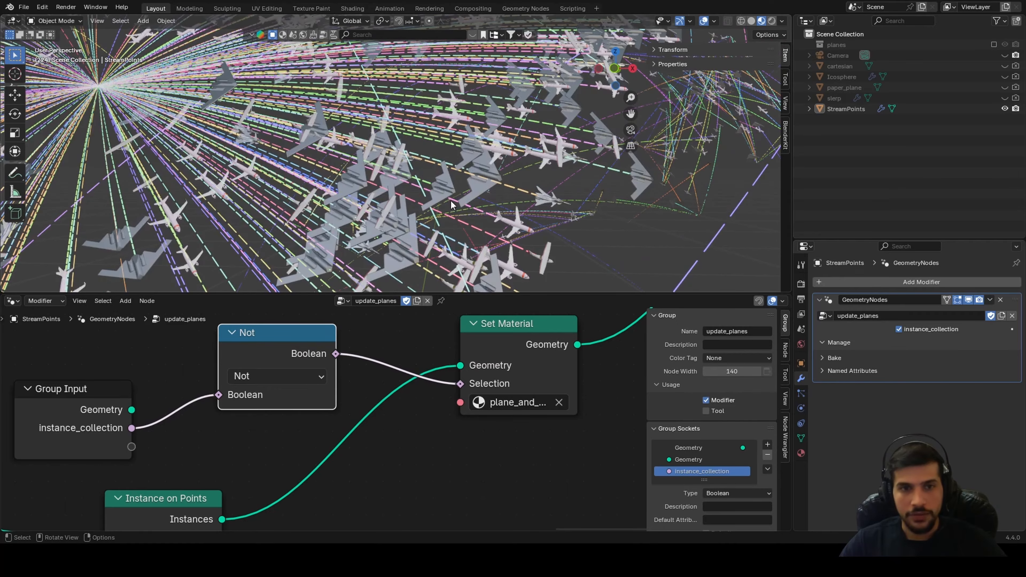
middle_drag(470, 184, 499, 187)
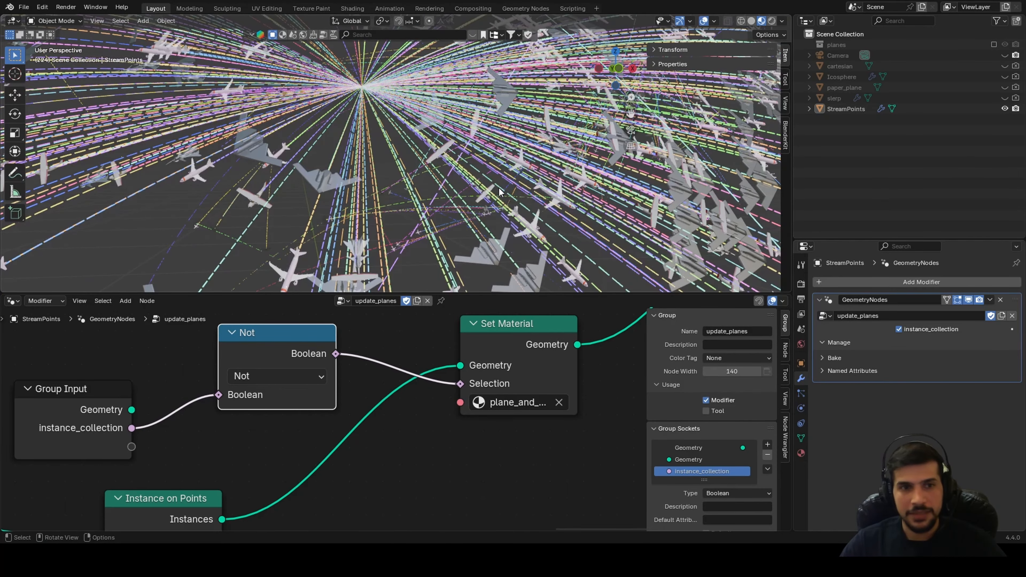
Disable instance_collection and examine the colouring of the paper planes and flight paths
click(899, 329)
scroll(419, 242, down, 5)
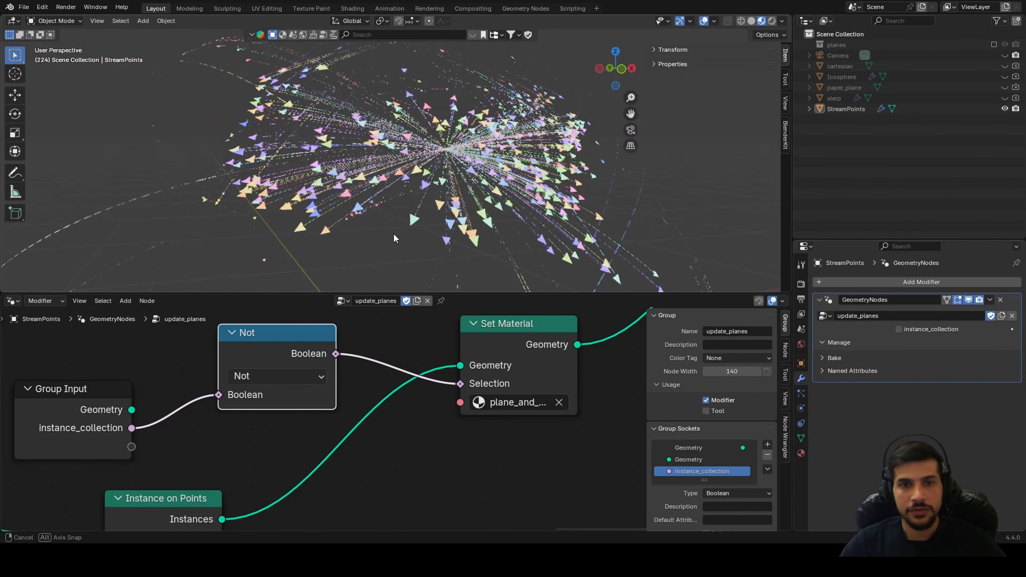
middle_drag(420, 243, 395, 258)
scroll(395, 255, up, 10)
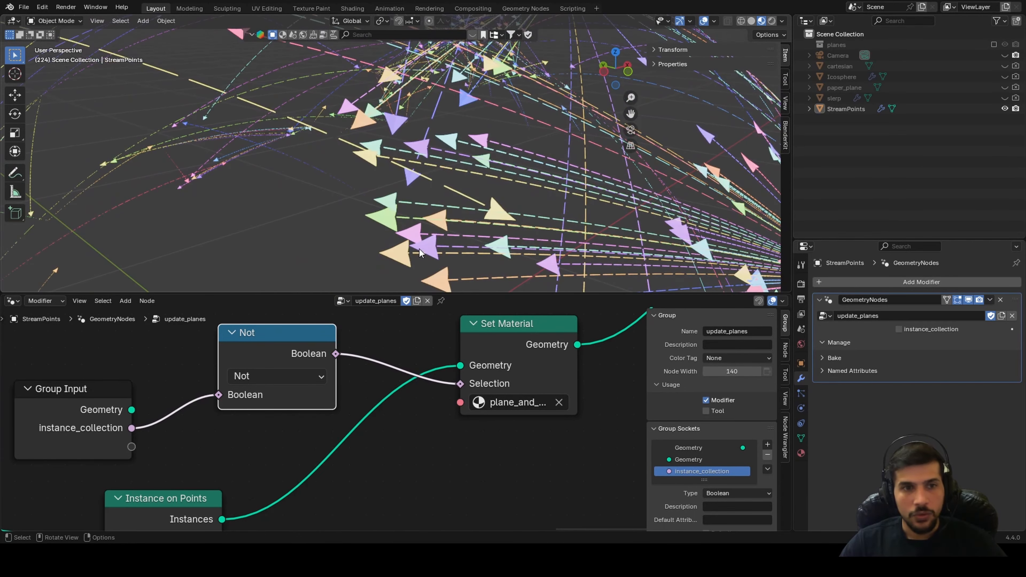
scroll(471, 228, down, 8)
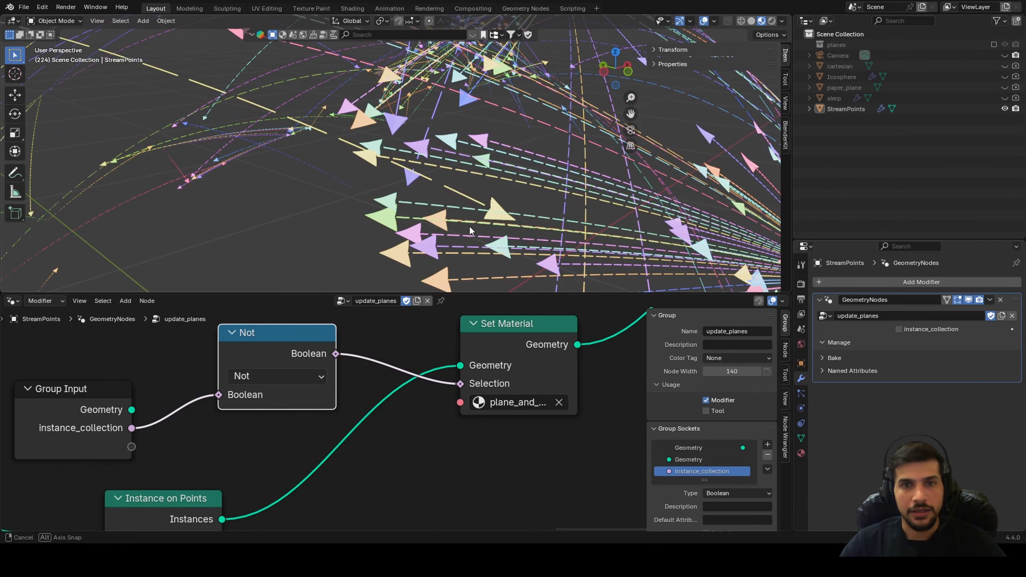
scroll(469, 226, up, 6)
scroll(387, 197, down, 4)
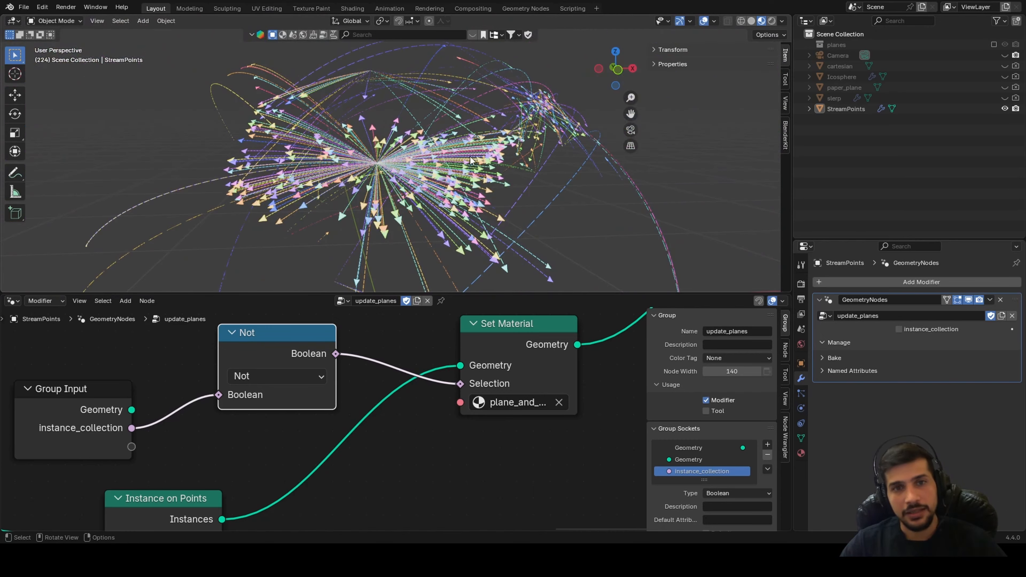
Look over the whole flight network, finishing with a closer front view
middle_drag(304, 177, 456, 224)
scroll(461, 198, up, 6)
scroll(423, 196, down, 9)
key(grave)
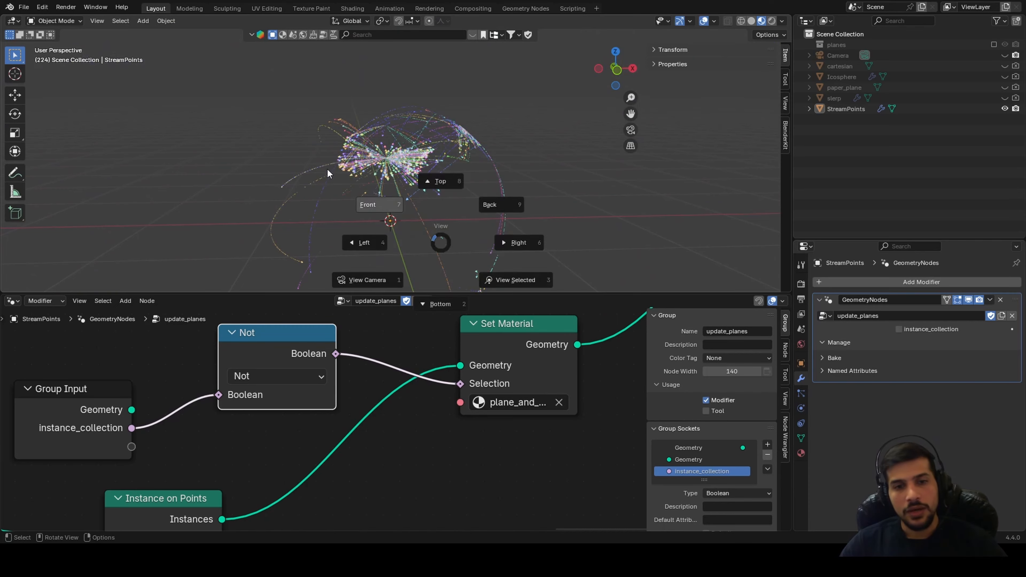
click(327, 170)
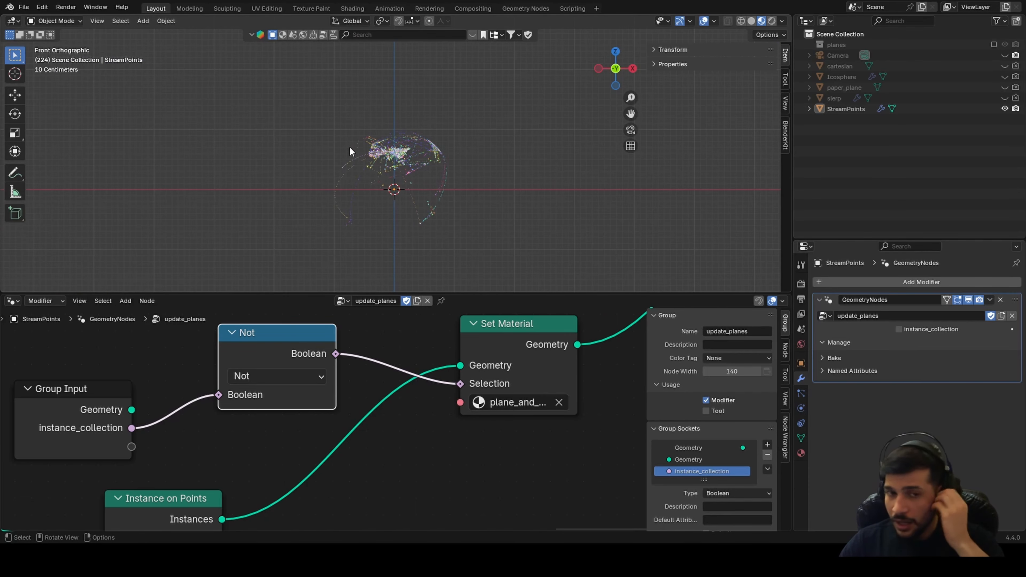
scroll(419, 171, up, 5)
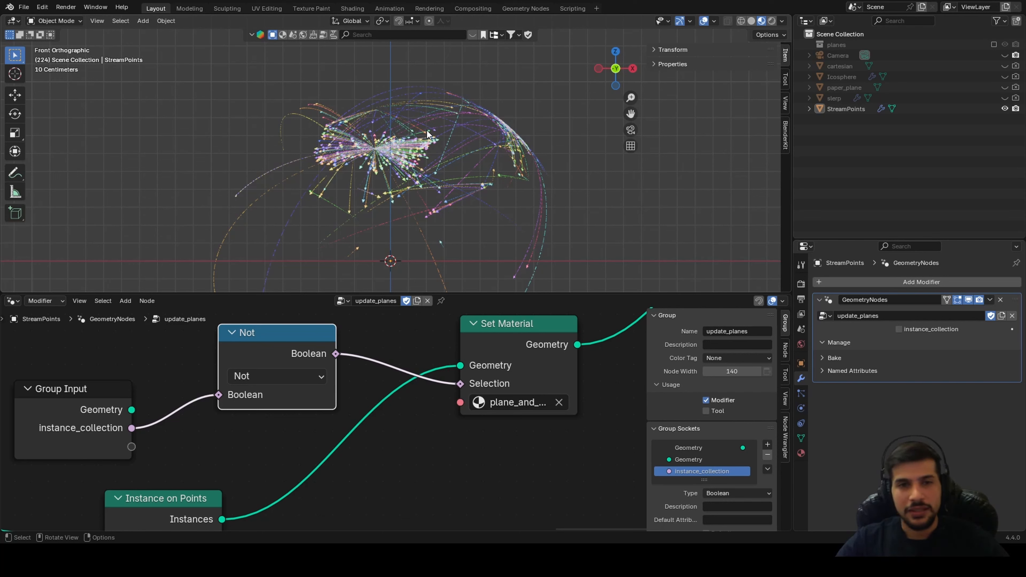
Hide StreamPoints in the viewport and add a UV sphere with a 1 m radius at the origin
scroll(580, 148, down, 5)
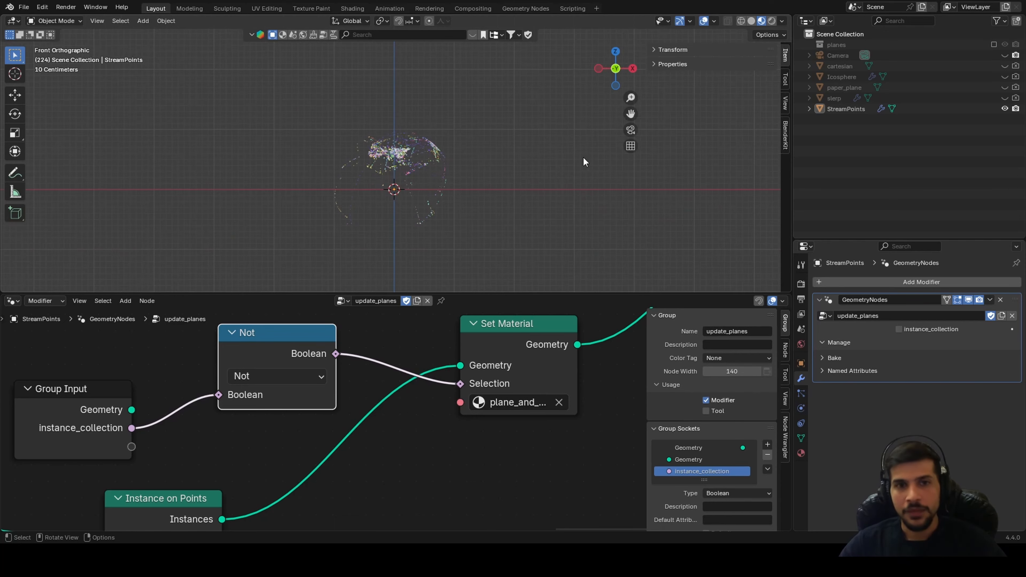
click(1005, 108)
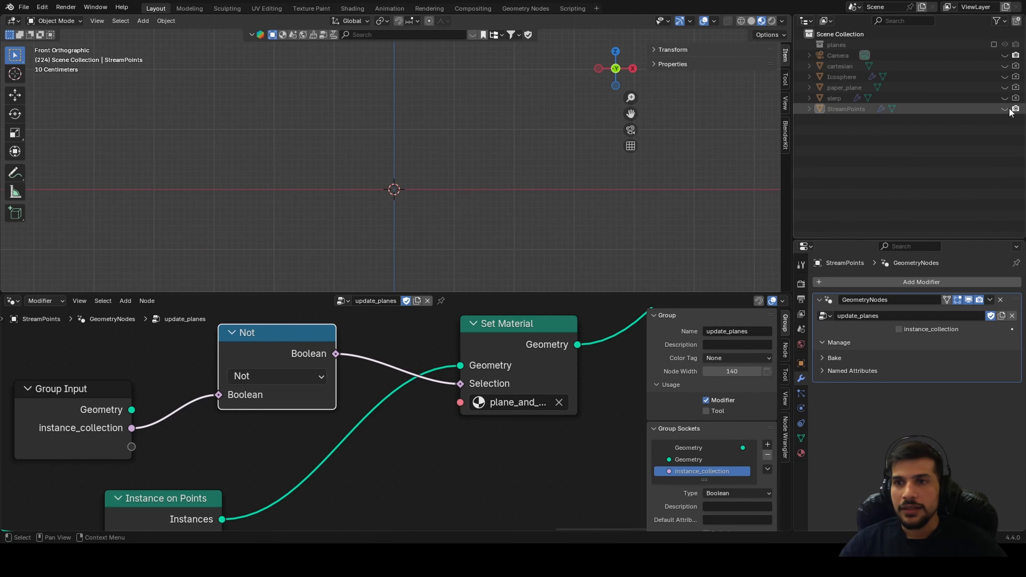
click(147, 21)
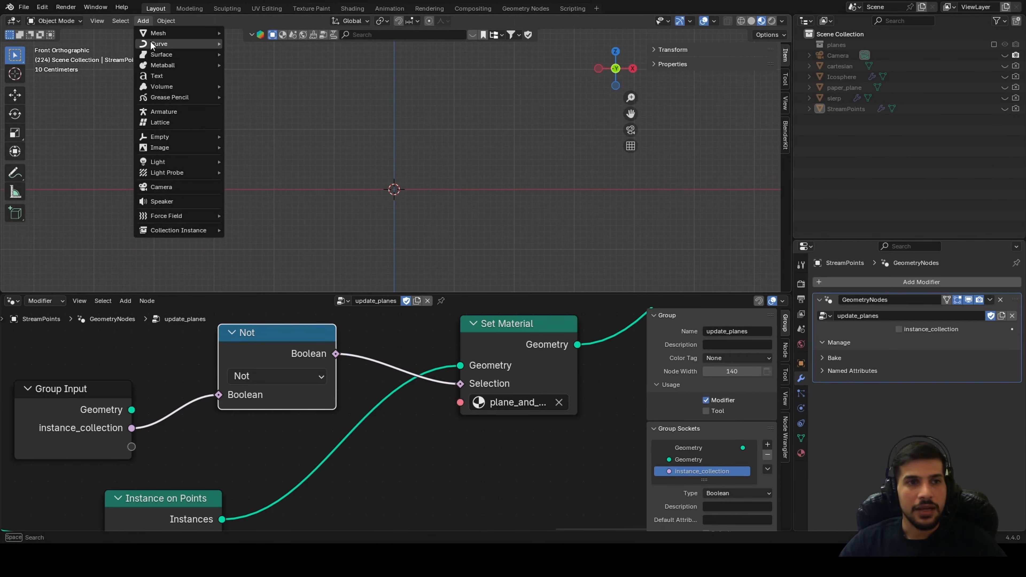
mouse_move(156, 31)
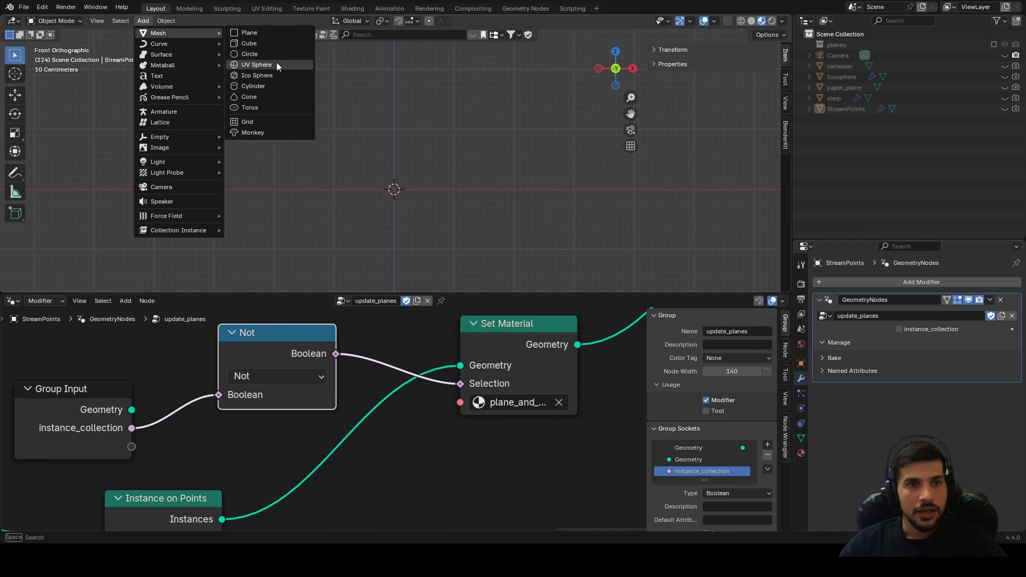
click(279, 64)
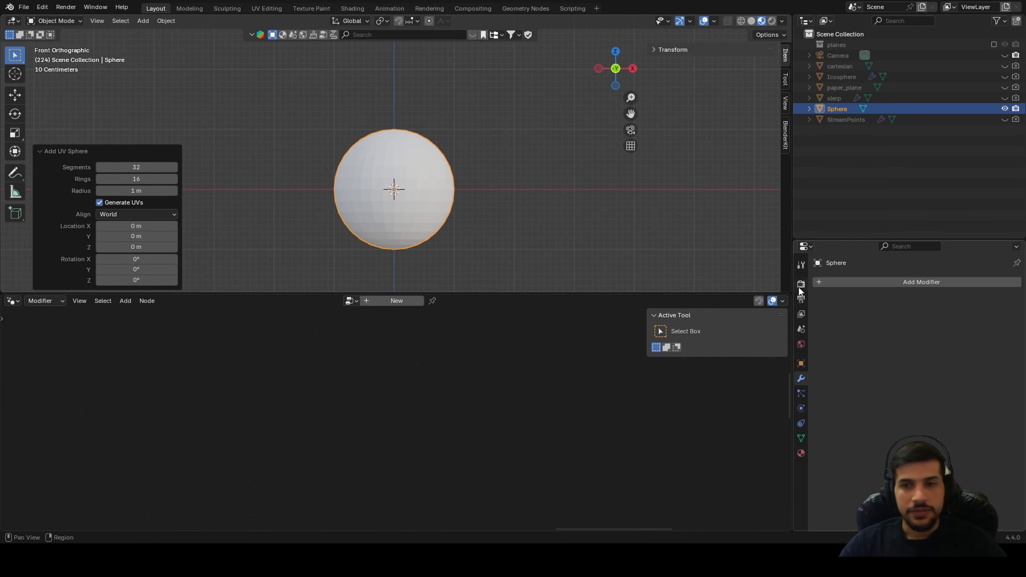
Add a Subdivision Surface modifier to the sphere and save the file
click(852, 282)
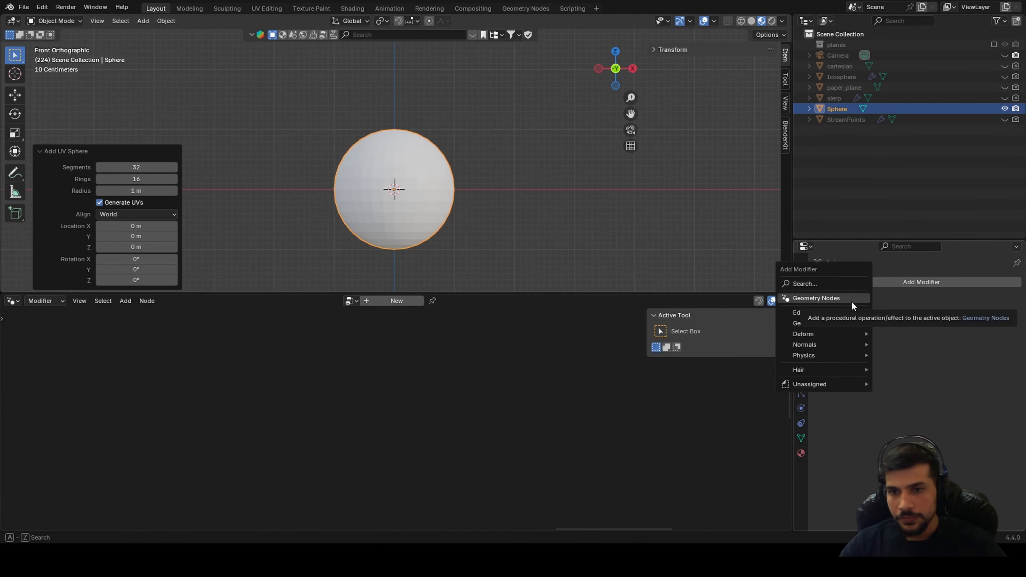
click(842, 285)
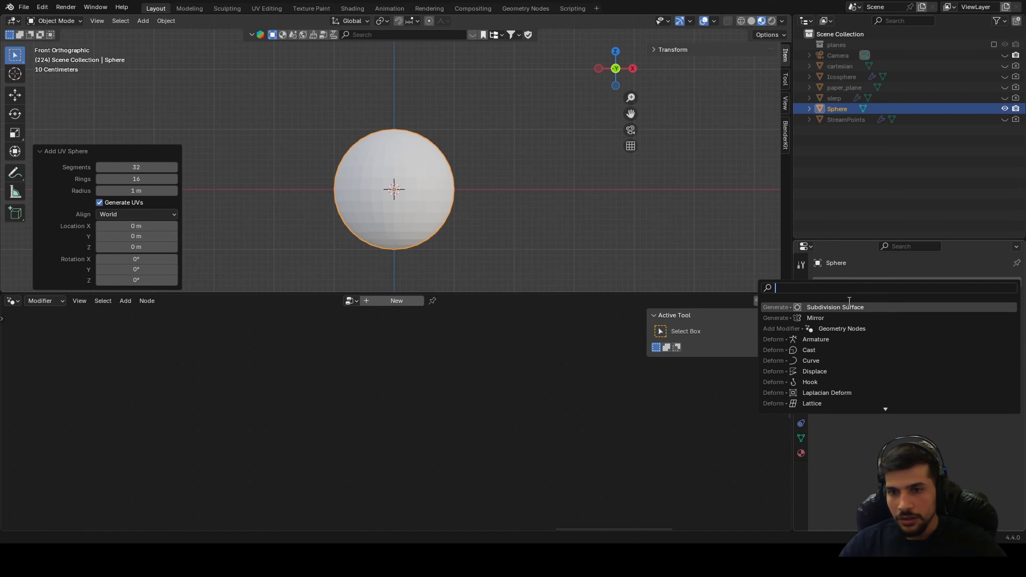
key(Return)
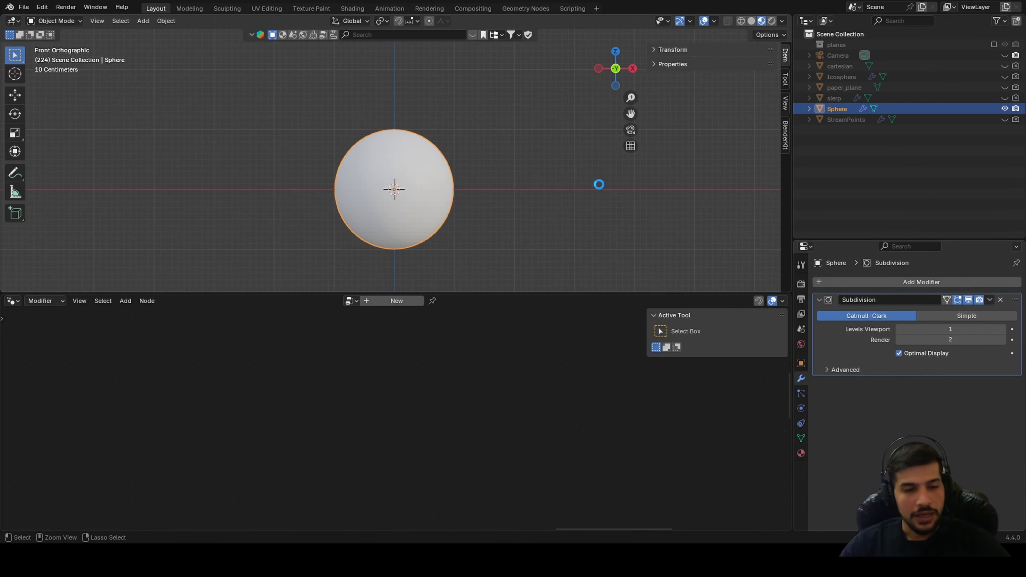
key(ctrl+s)
Set the Subdivision modifier's Levels Viewport to 2 and check the sphere's smoothness up close
scroll(668, 205, up, 4)
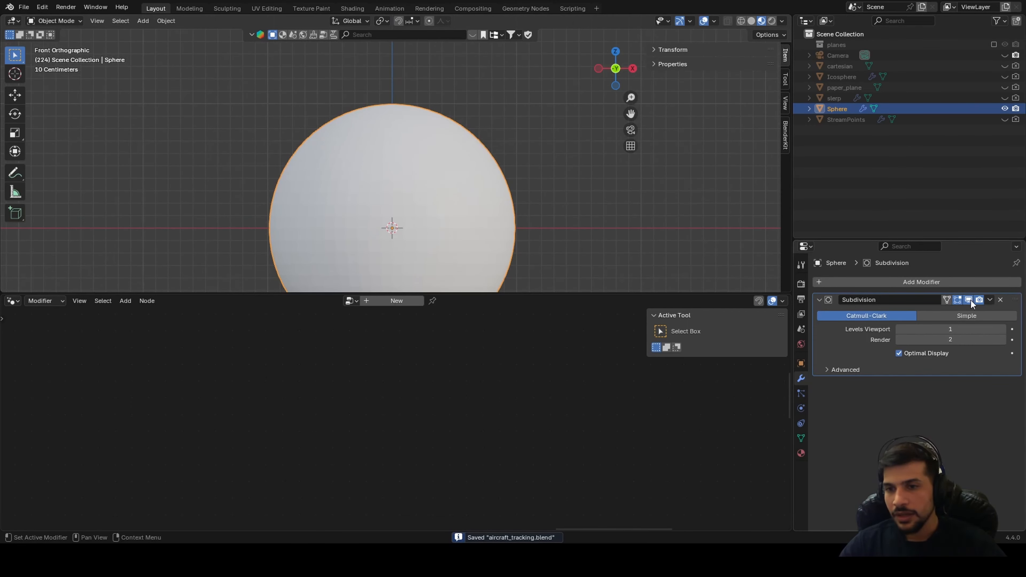
click(1002, 330)
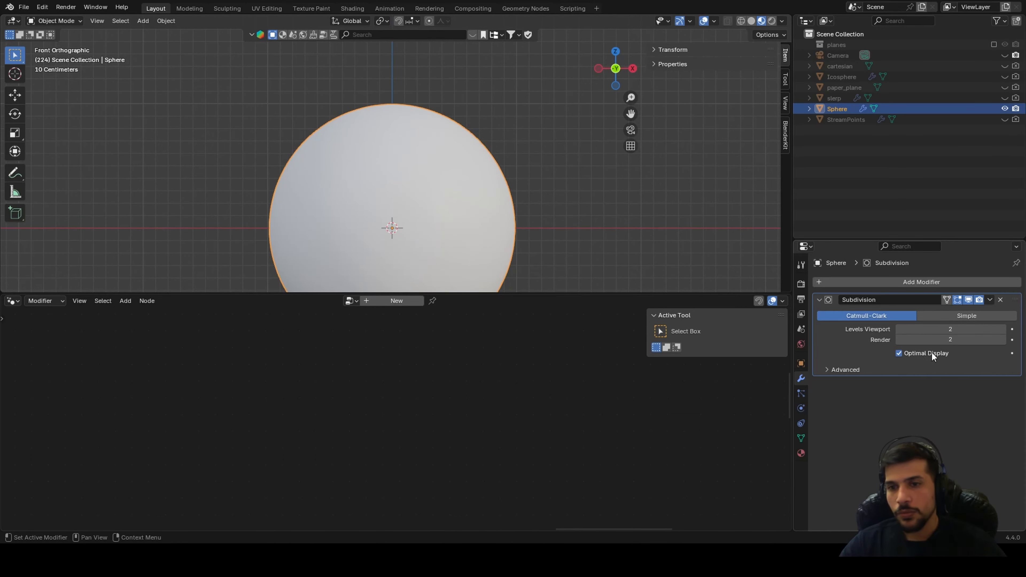
scroll(585, 221, down, 3)
scroll(493, 178, up, 4)
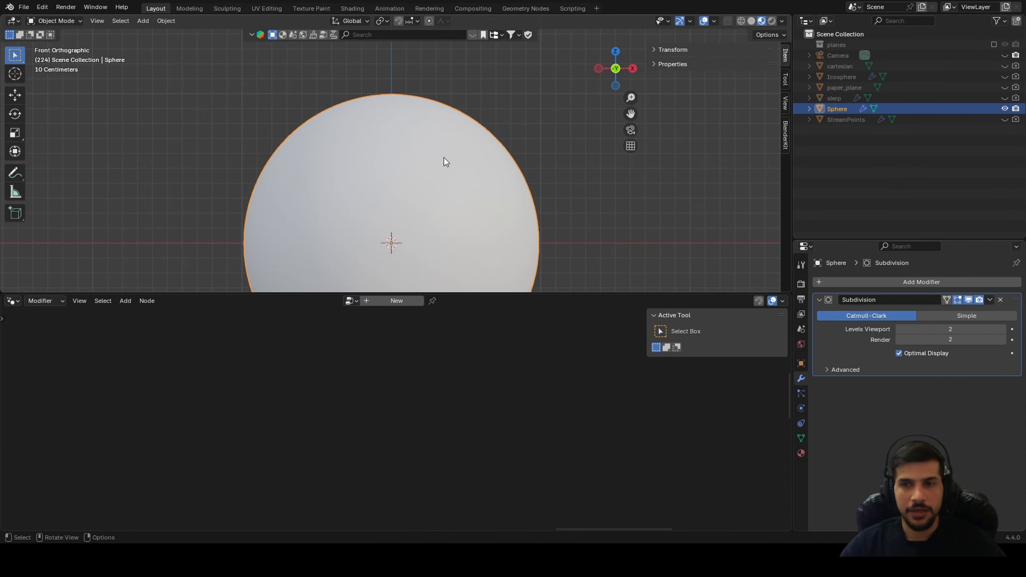
scroll(650, 158, down, 4)
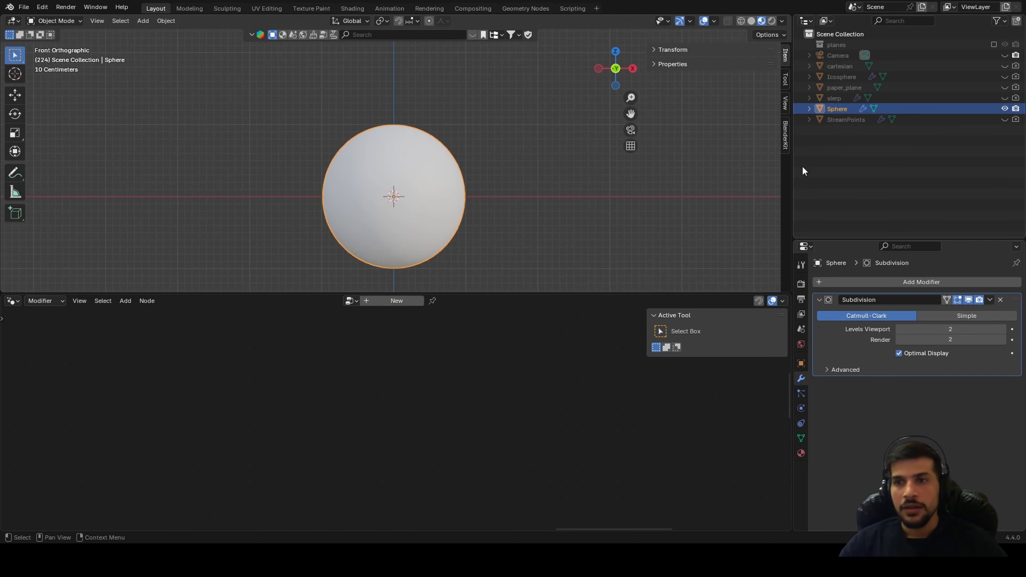
Rename the Sphere object as earth
scroll(498, 166, down, 3)
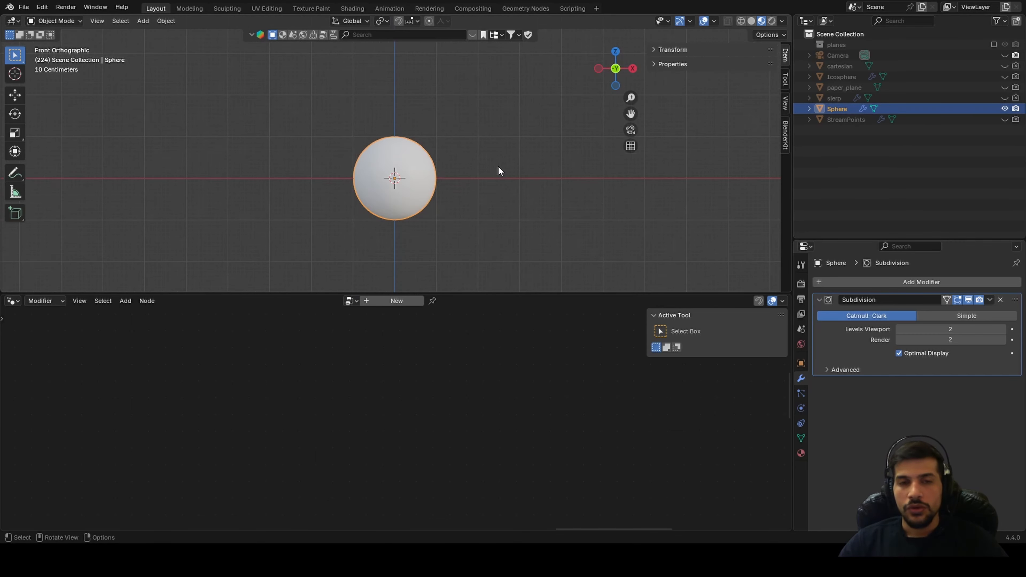
middle_drag(498, 165, 551, 195)
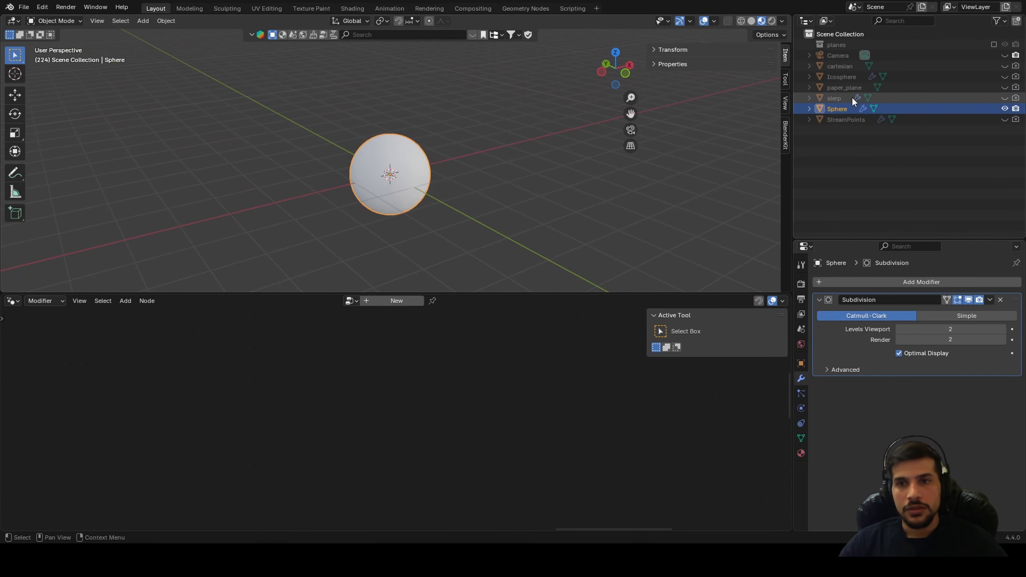
double_click(844, 109)
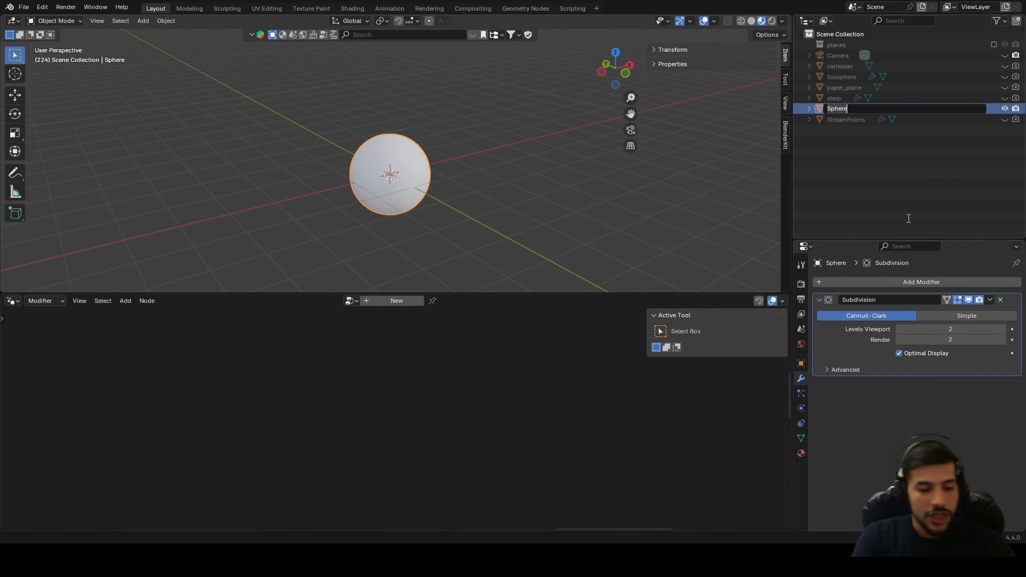
text(earth)
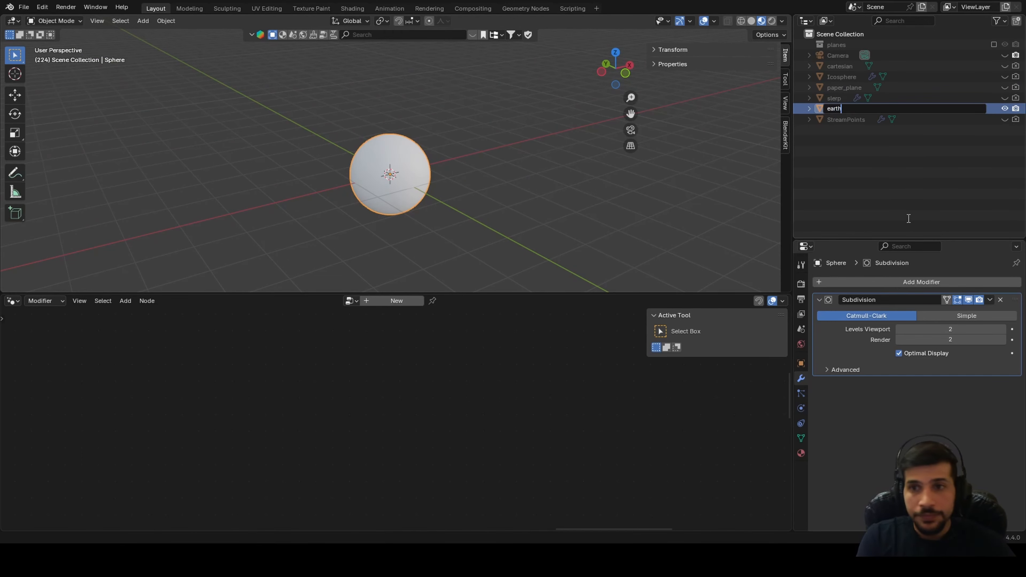
key(Return)
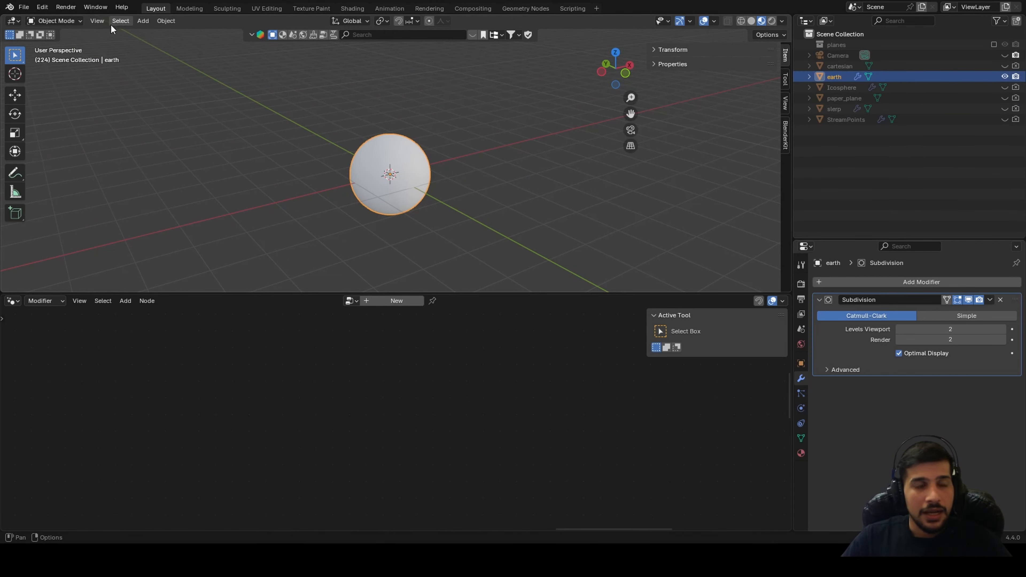
Add a Plain Axes empty at the origin and scale it up by about 3.745 so it extends beyond the sphere
click(143, 21)
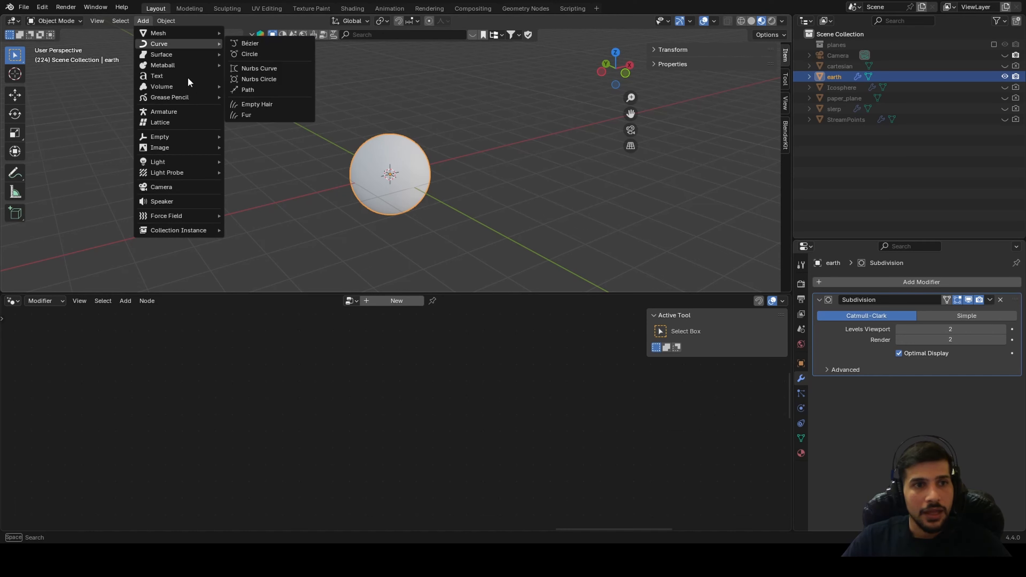
mouse_move(169, 136)
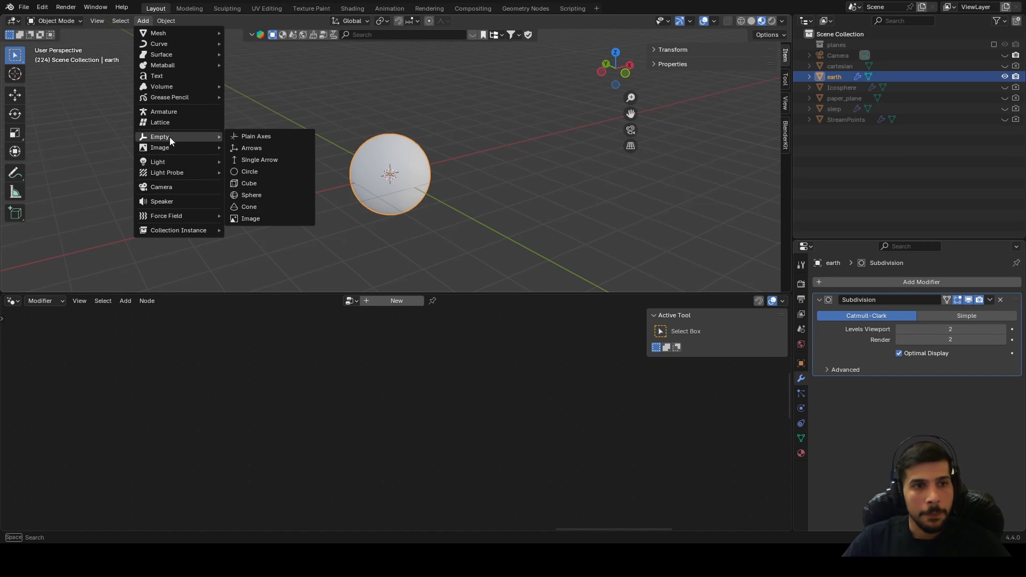
click(245, 136)
key(s)
click(146, 123)
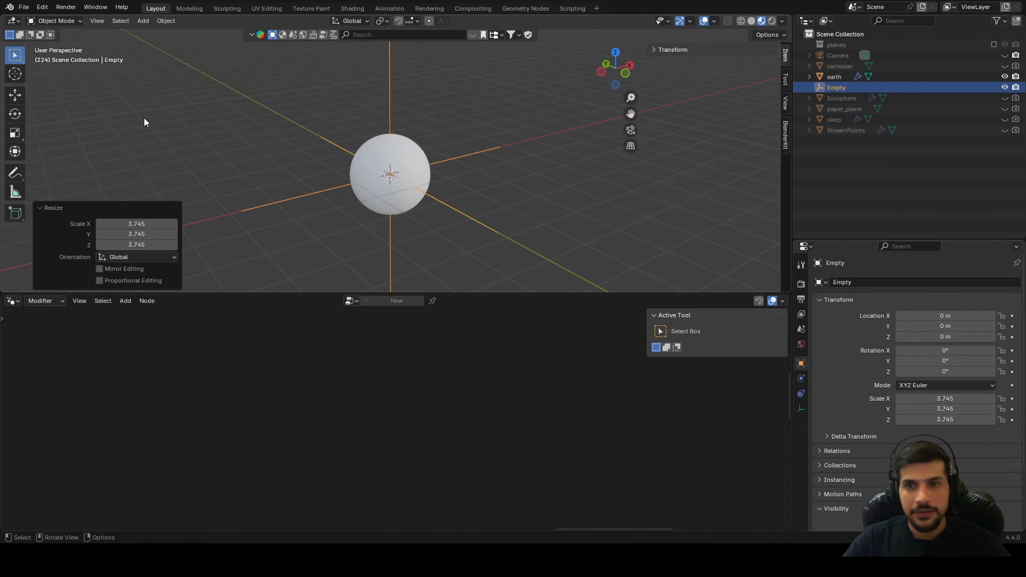
Rename the empty as earth_objects
double_click(846, 87)
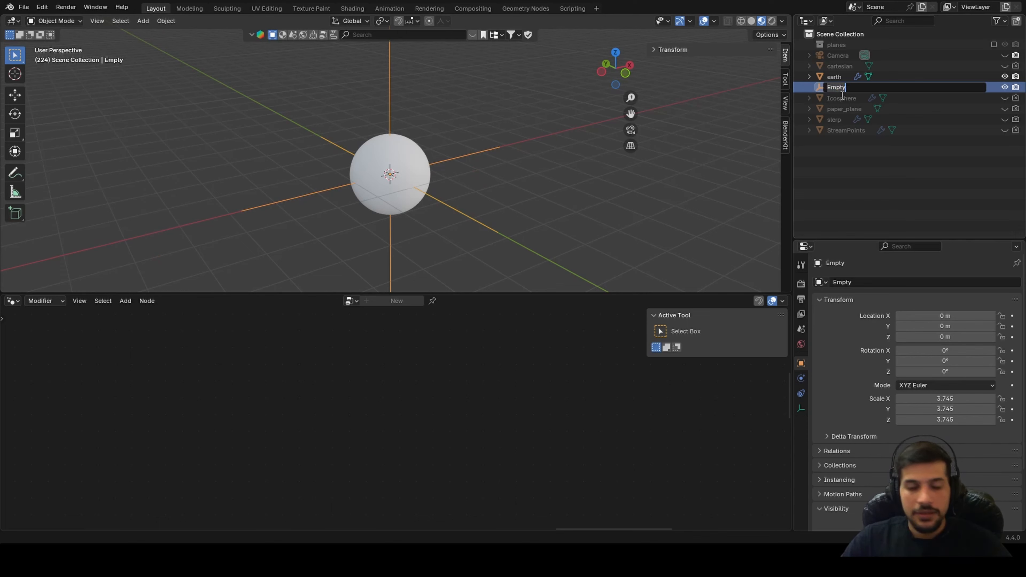
text(earth)
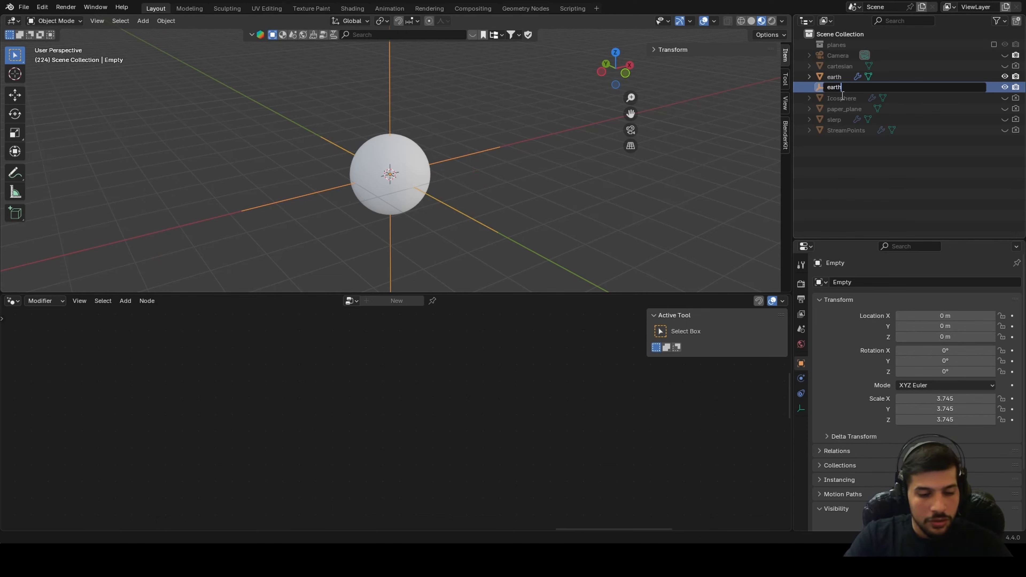
text(_object)
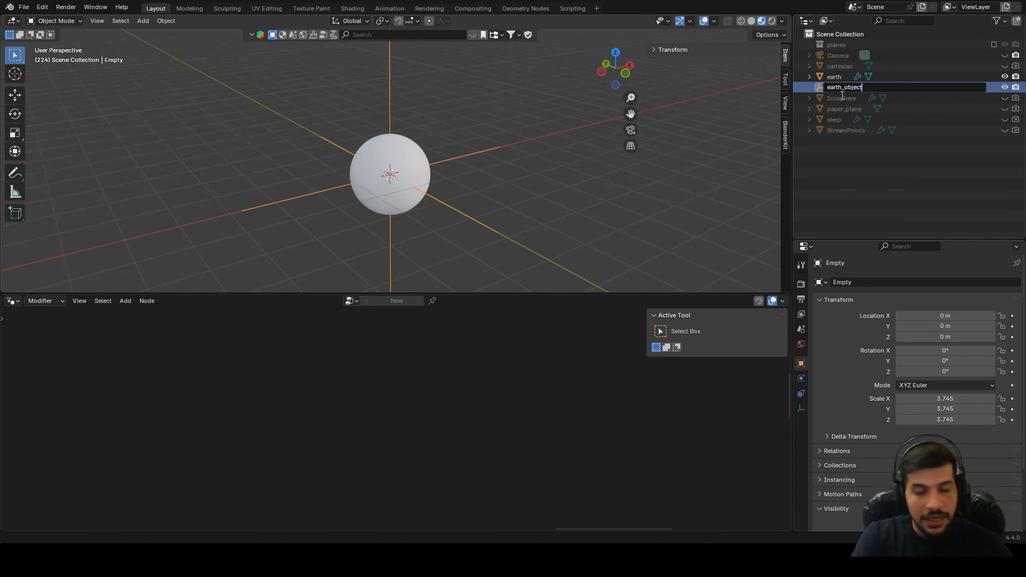
text(s)
key(Return)
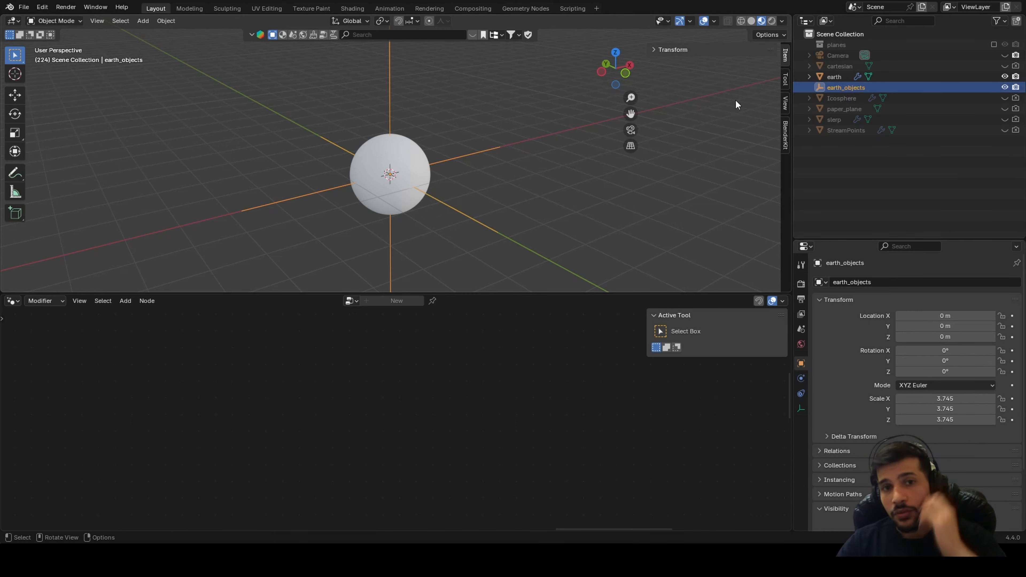
Parent the earth sphere to the earth_objects empty with the Object option, and expand the empty's hierarchy in the outliner
scroll(493, 131, up, 4)
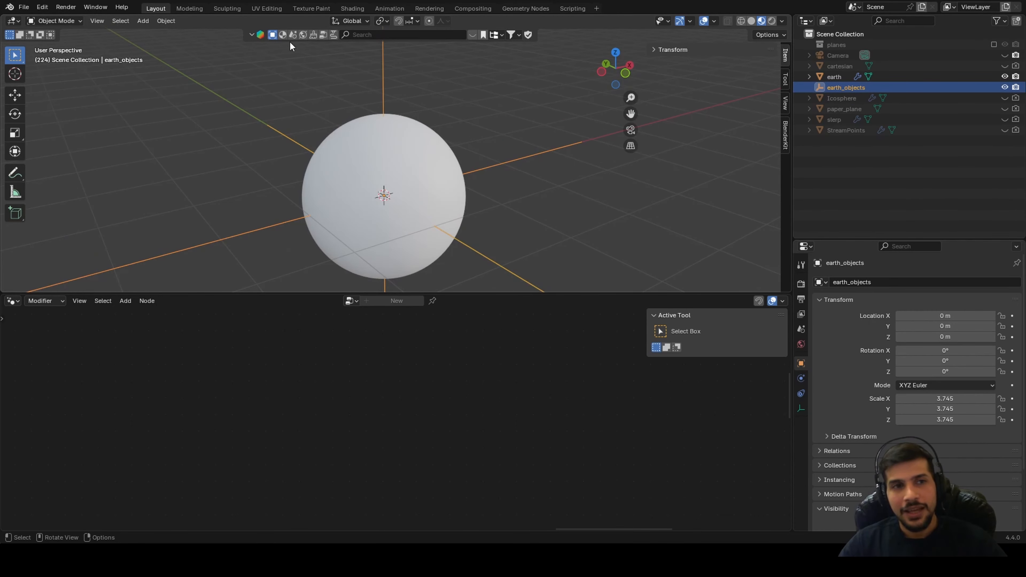
click(403, 118)
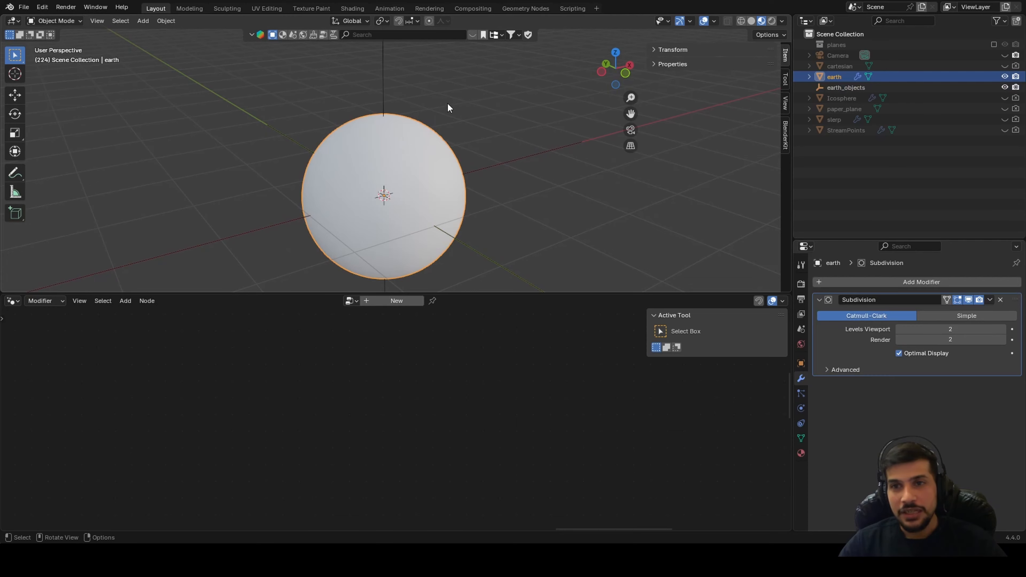
middle_drag(420, 148, 391, 92)
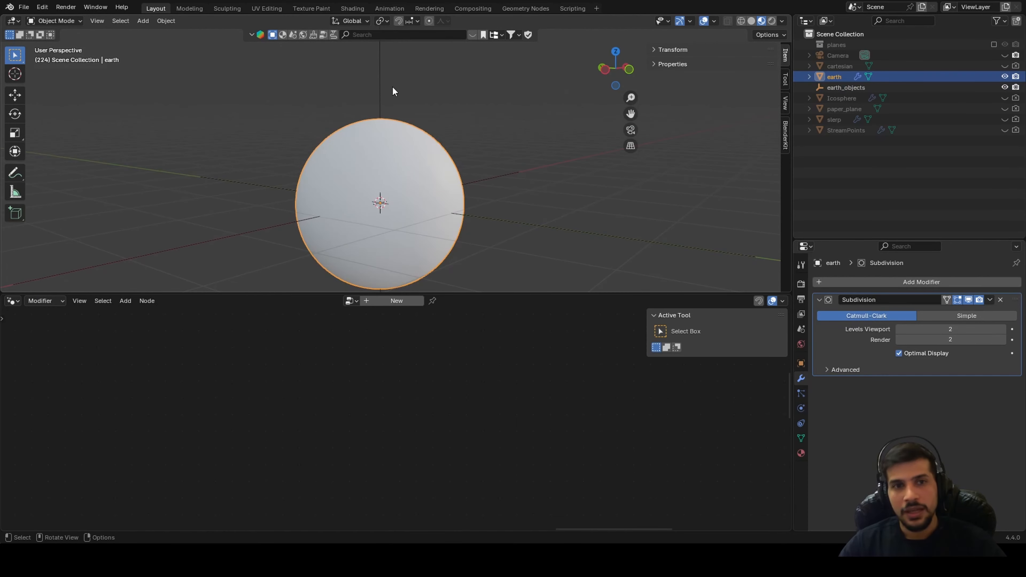
shift+click(375, 74)
key(ctrl+p)
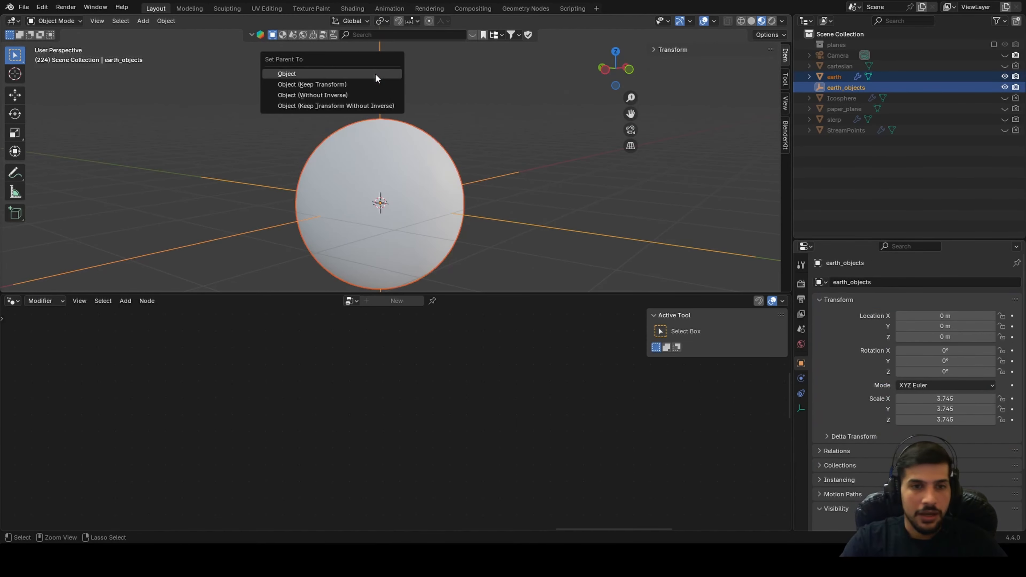
click(375, 73)
middle_drag(376, 73, 403, 93)
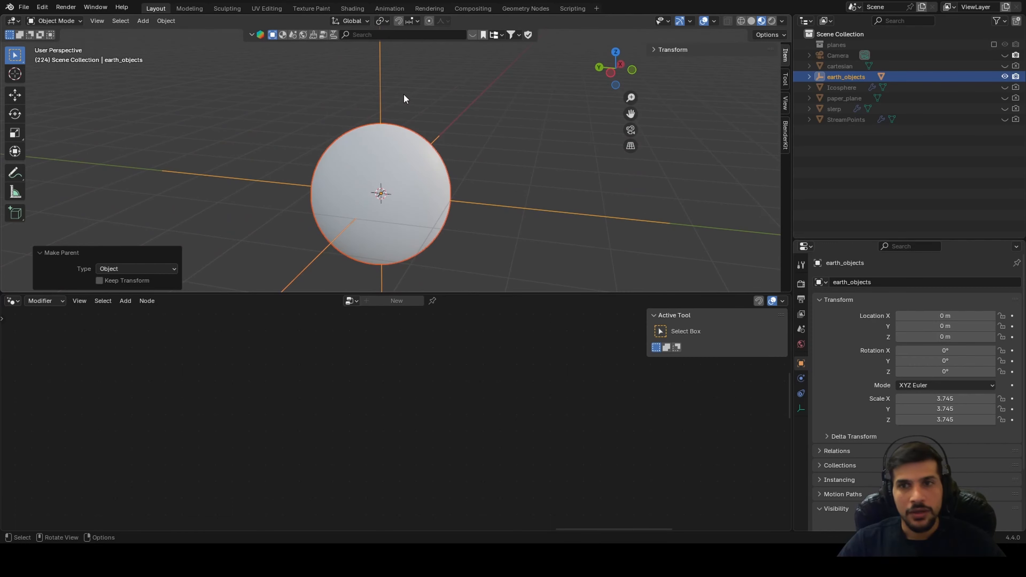
click(383, 79)
click(808, 76)
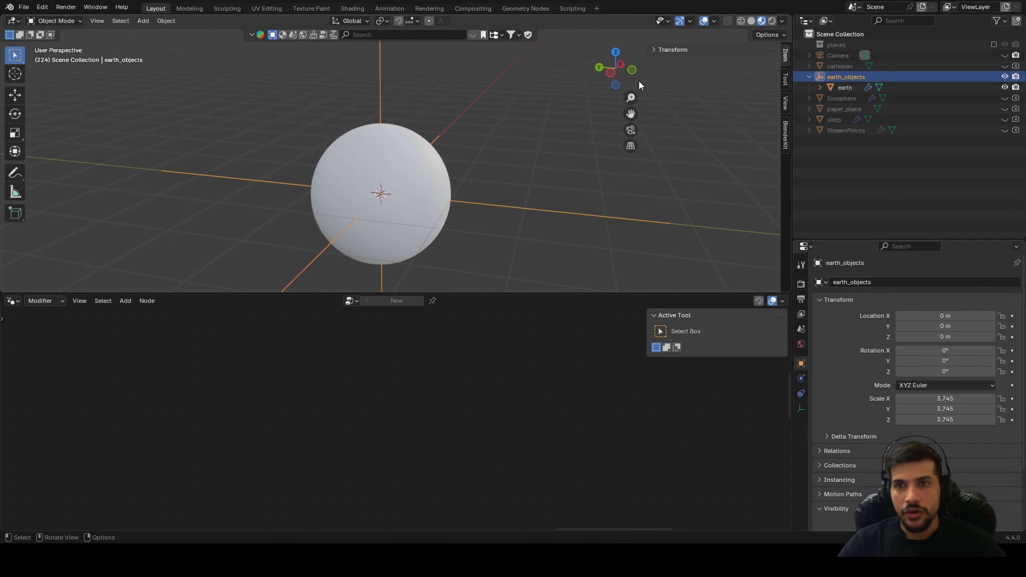
Try moving the earth_objects empty to check that the earth sphere follows it, then cancel the move
key(g)
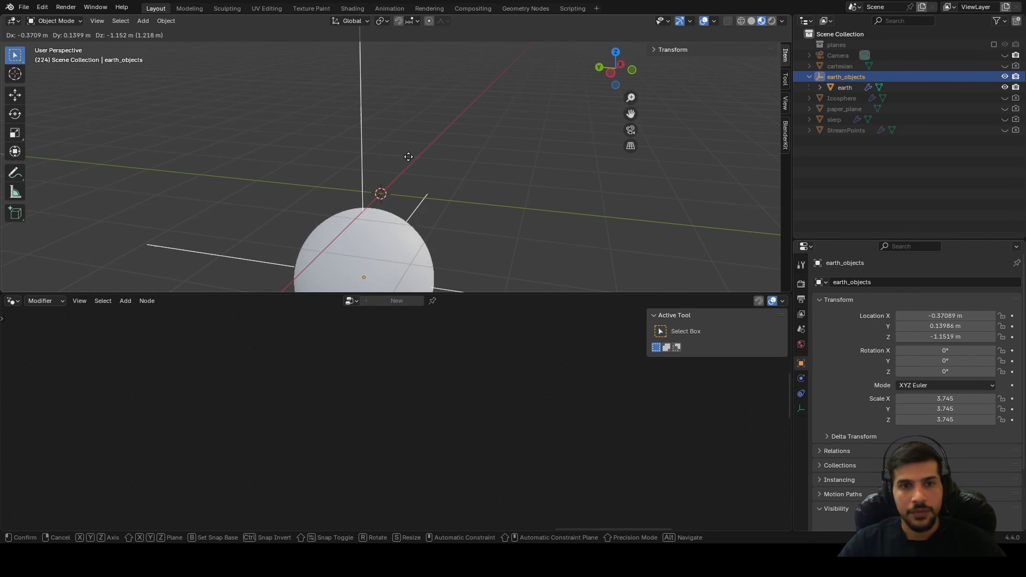
right_click(389, 135)
scroll(401, 157, up, 4)
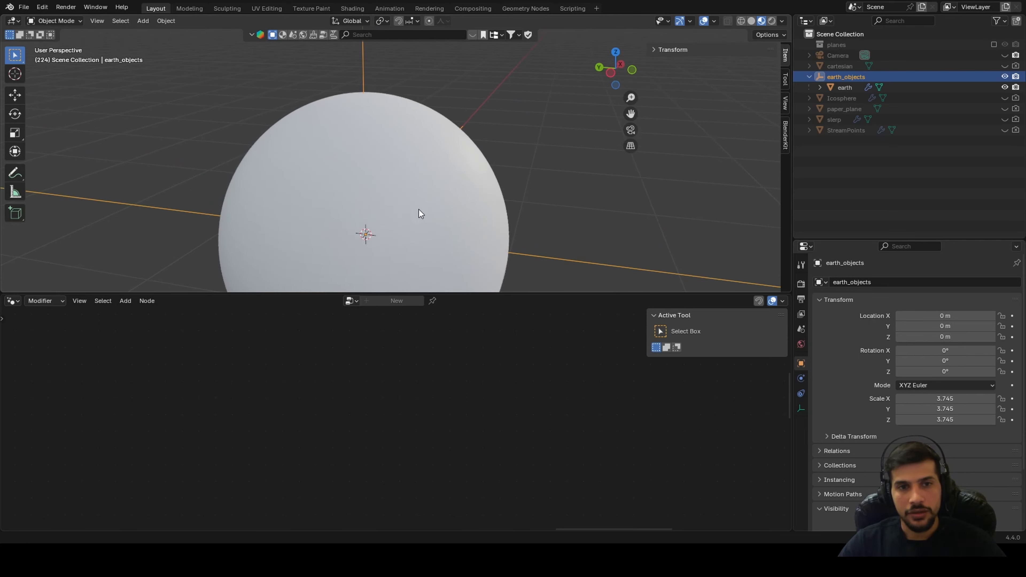
scroll(418, 210, down, 2)
middle_drag(418, 209, 344, 180)
scroll(416, 176, up, 3)
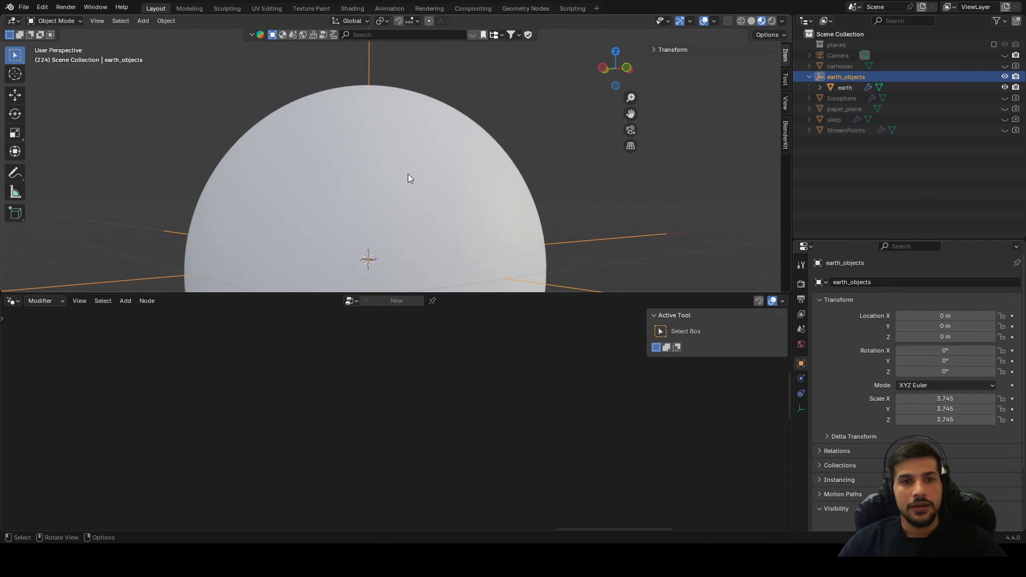
Add a Sun light at the world origin
click(358, 153)
scroll(499, 171, down, 5)
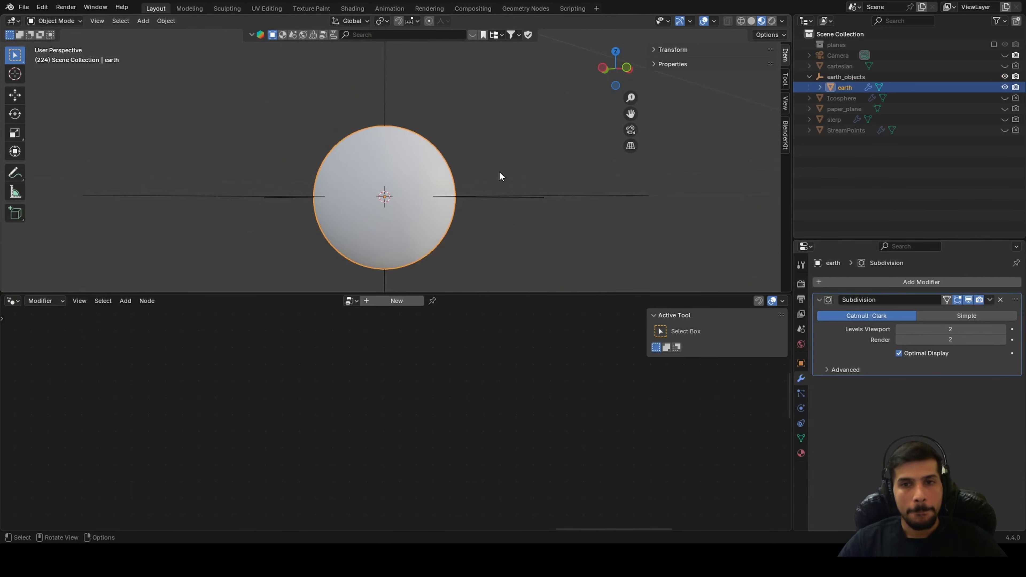
click(143, 21)
mouse_move(191, 161)
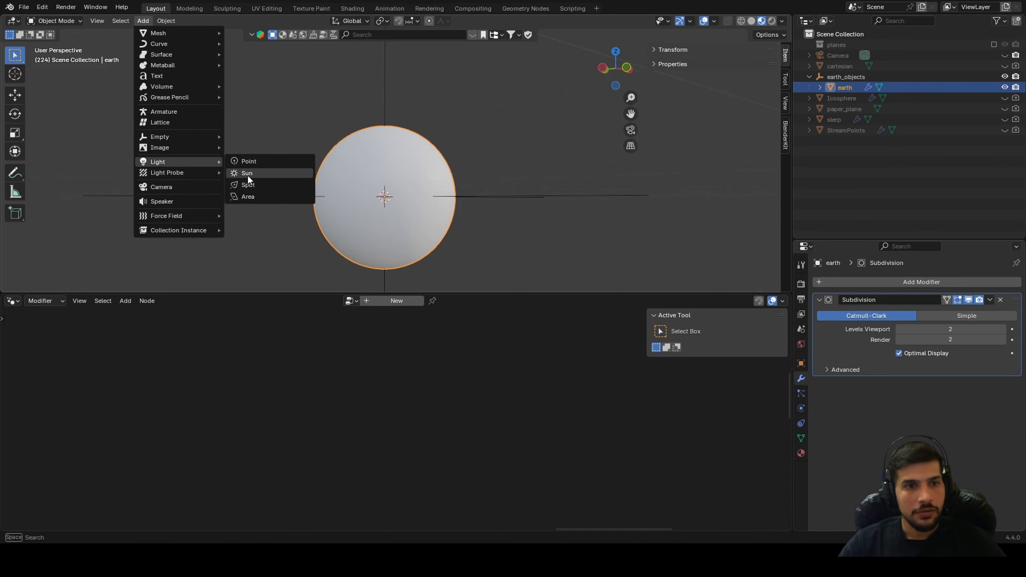
click(247, 174)
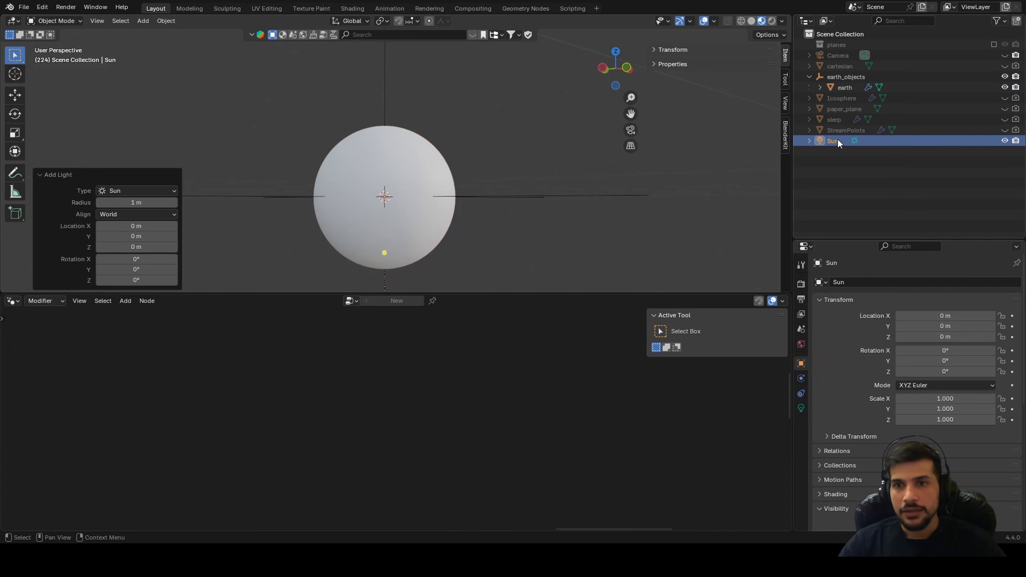
In front view, move the Sun light above and beside the sphere, to about X 3.98 m and Z 2.93 m
scroll(473, 180, down, 4)
middle_drag(473, 180, 407, 206)
scroll(457, 231, up, 1)
scroll(457, 233, up, 2)
scroll(396, 178, down, 2)
key(KP_1)
key(g)
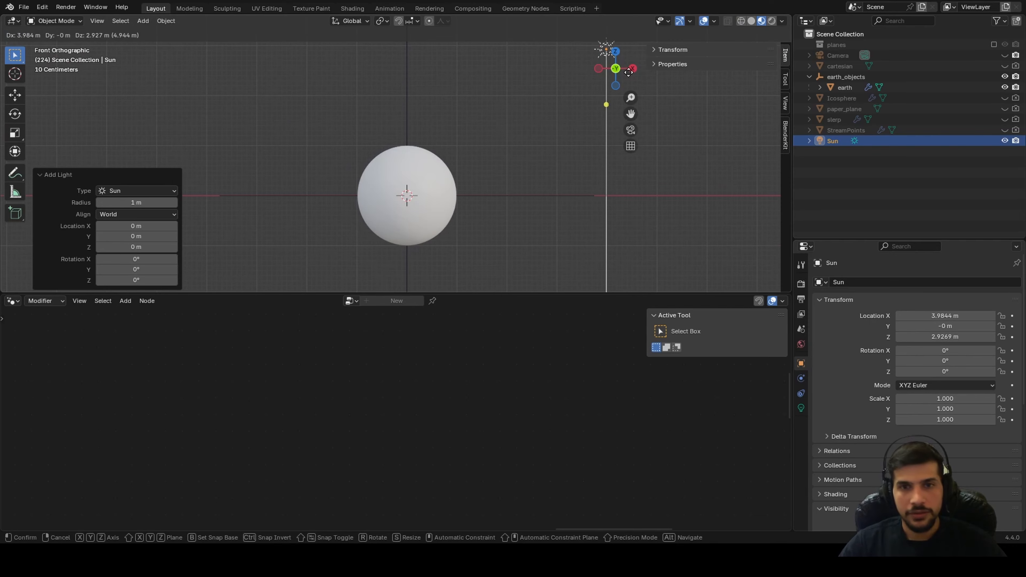
click(633, 66)
Rotate the Sun light by about 55.6° in the front view so it points at the sphere, and select the earth sphere
key(r)
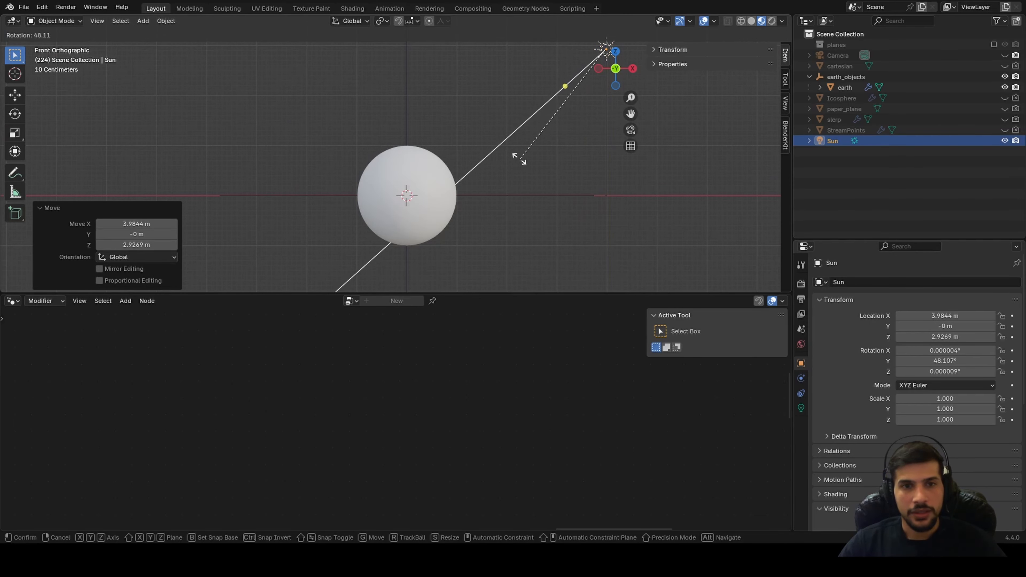
click(507, 146)
middle_drag(506, 146, 430, 190)
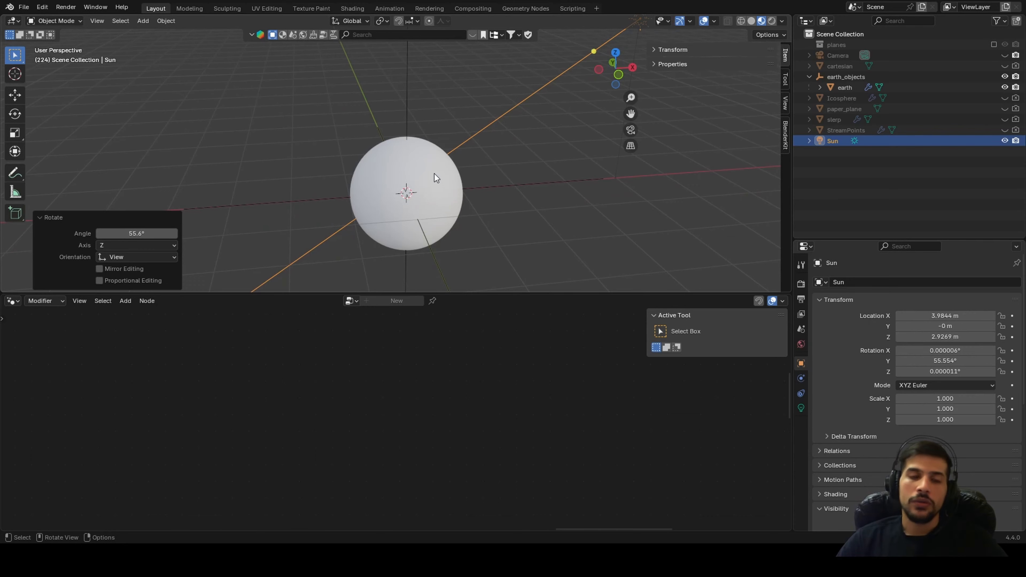
scroll(441, 164, up, 3)
middle_drag(462, 177, 406, 170)
scroll(391, 181, down, 3)
click(448, 230)
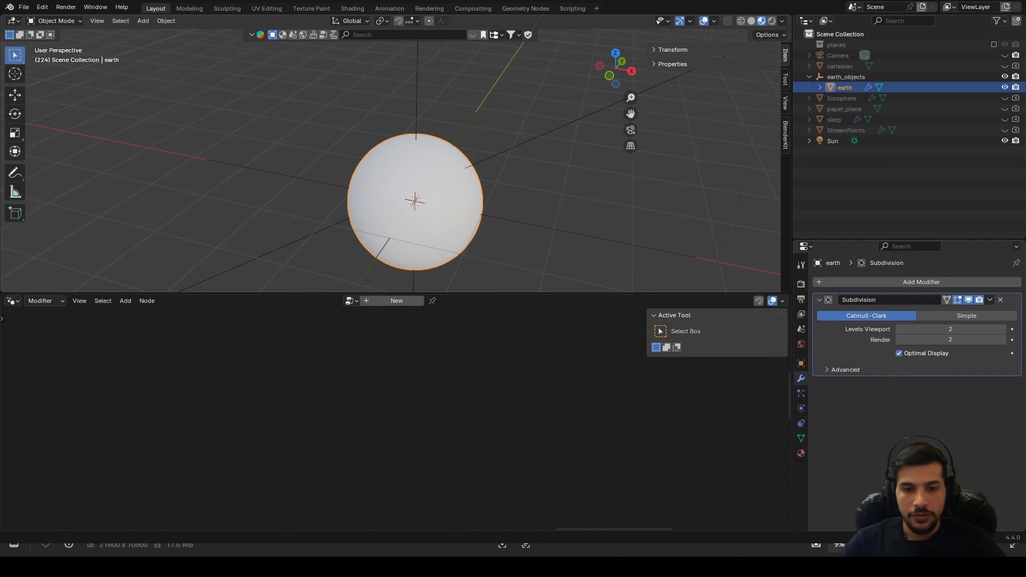
Switch to the image viewer and examine the earth textures: day and night base colours, clouds, depth map and illustration map
key(alt+Tab)
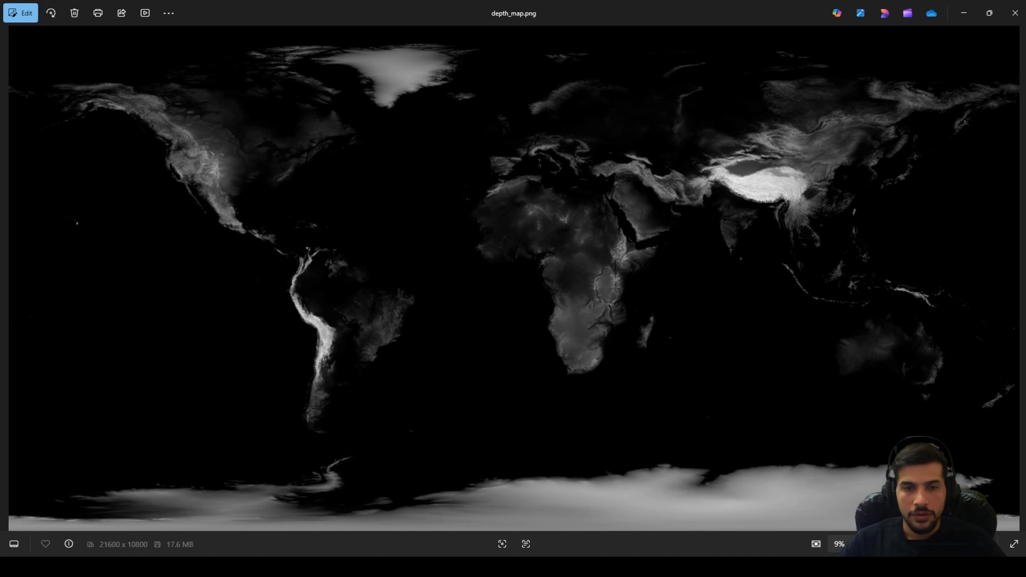
key(Left)
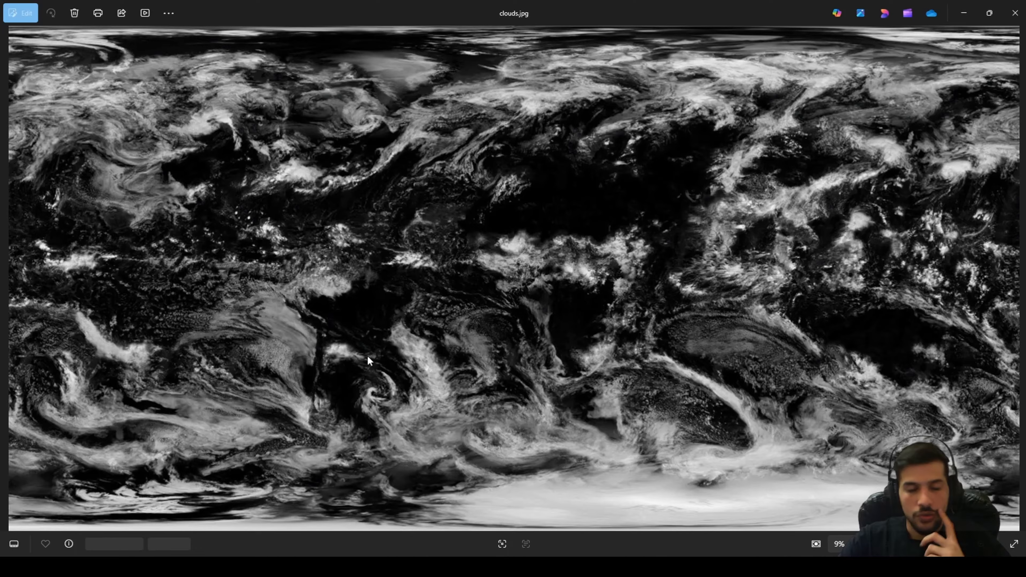
key(Left)
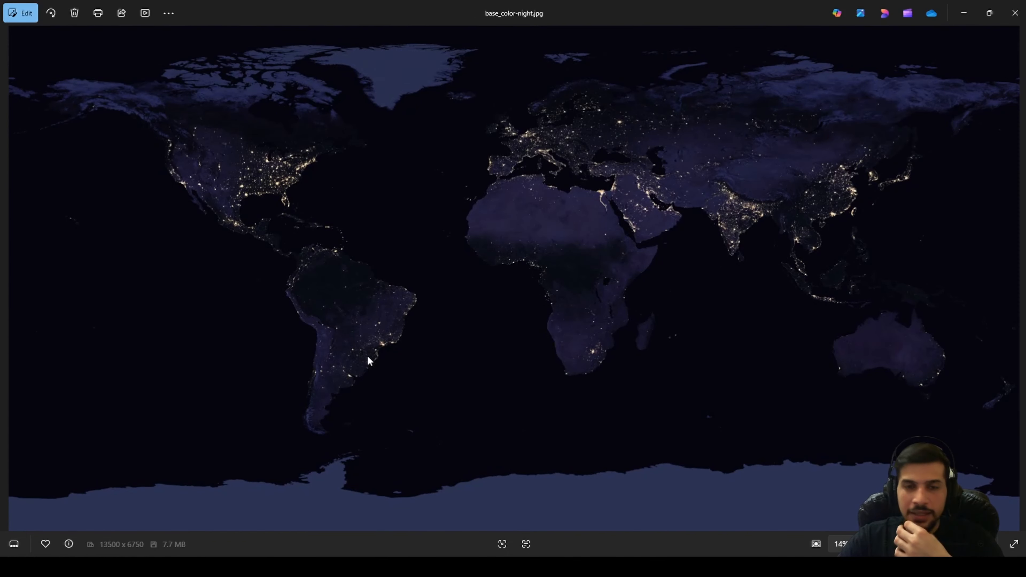
key(Left)
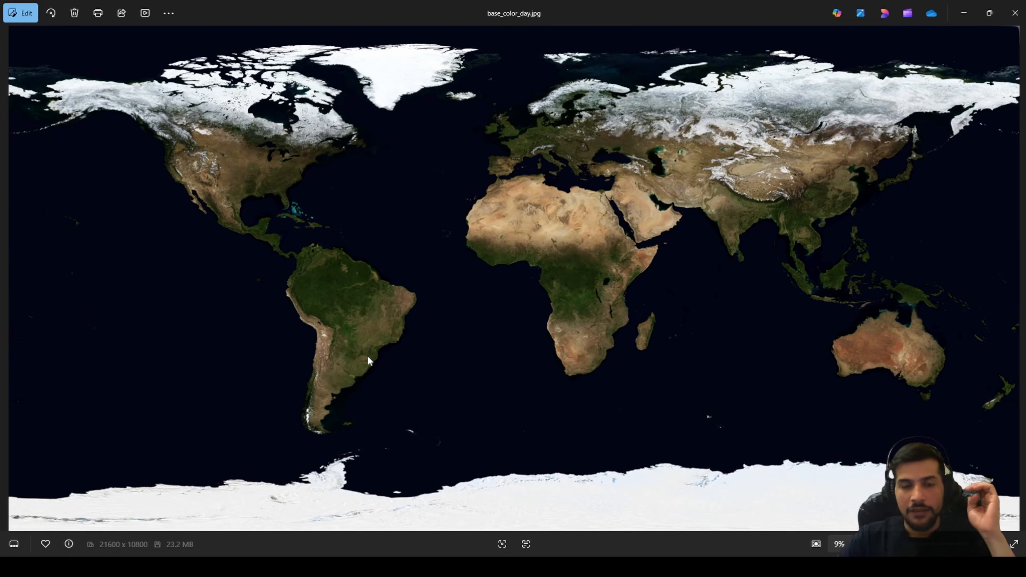
key(Right)
key(Right)
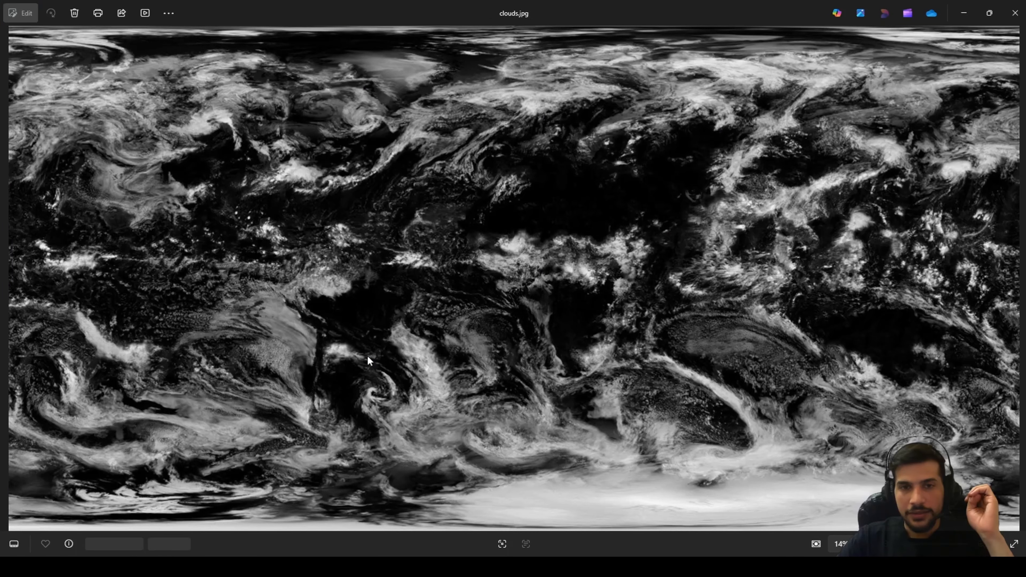
key(Right)
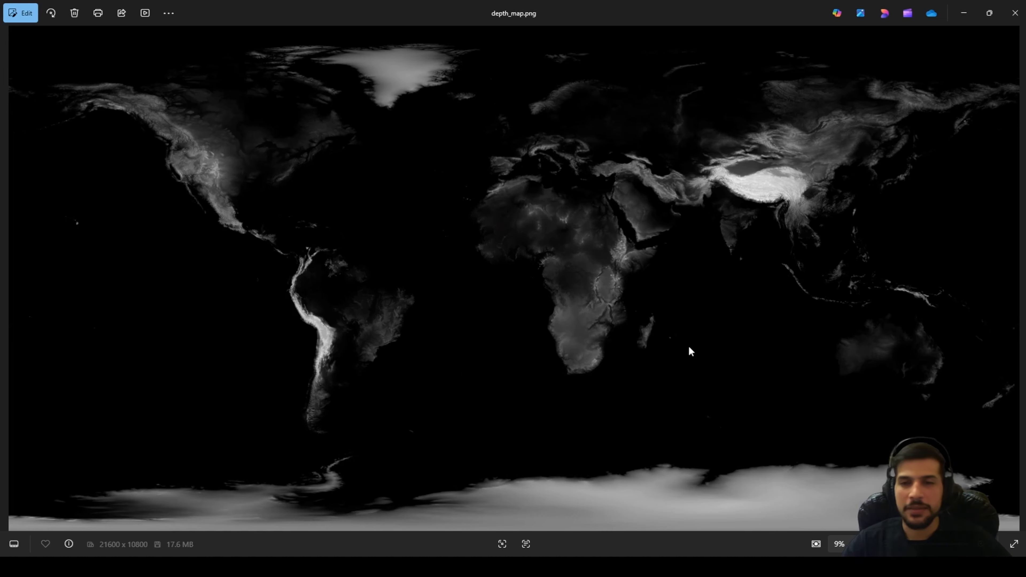
key(Right)
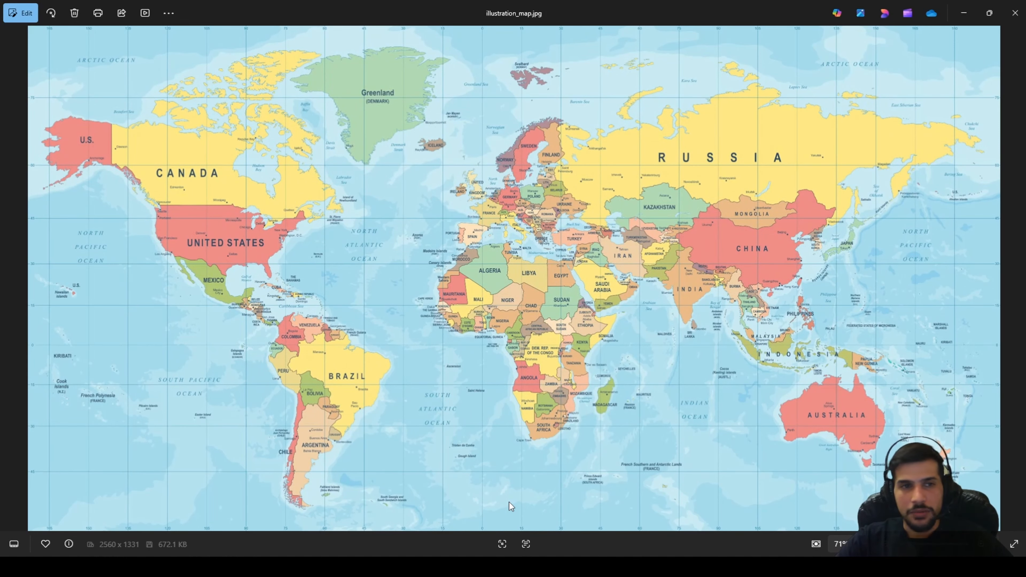
key(Right)
key(Right)
key(Right)
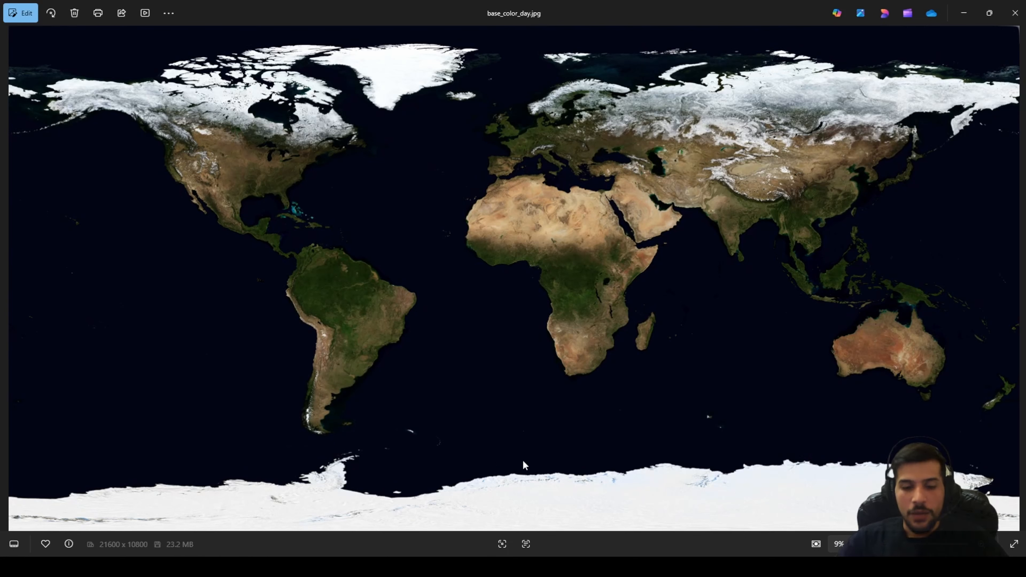
key(Left)
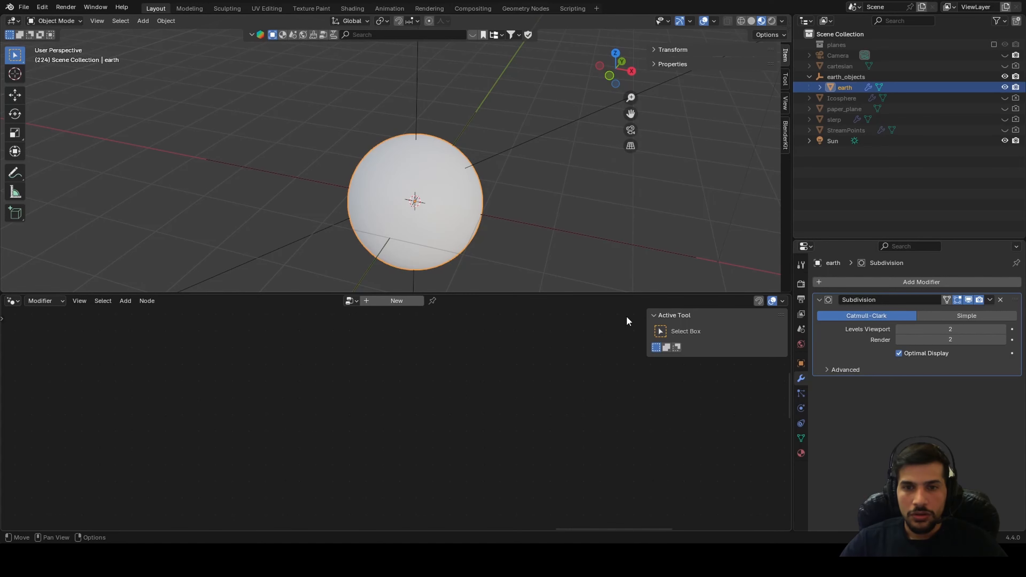
Return to Blender and examine how the Sun light illuminates the lit and shaded sides of the earth sphere
shift+middle_drag(488, 168, 336, 201)
scroll(395, 198, down, 4)
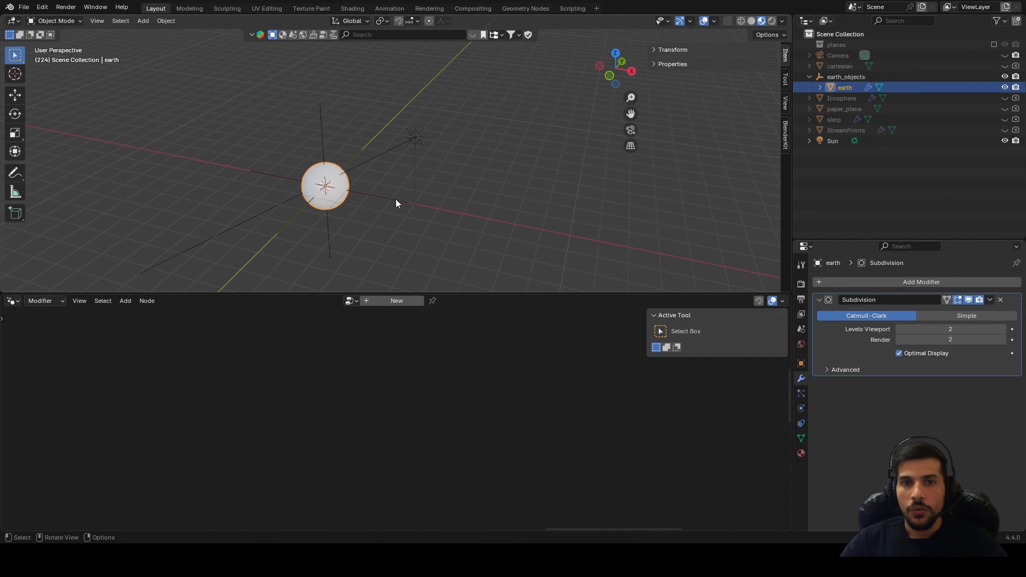
scroll(440, 142, up, 4)
click(441, 115)
shift+middle_drag(374, 156, 458, 141)
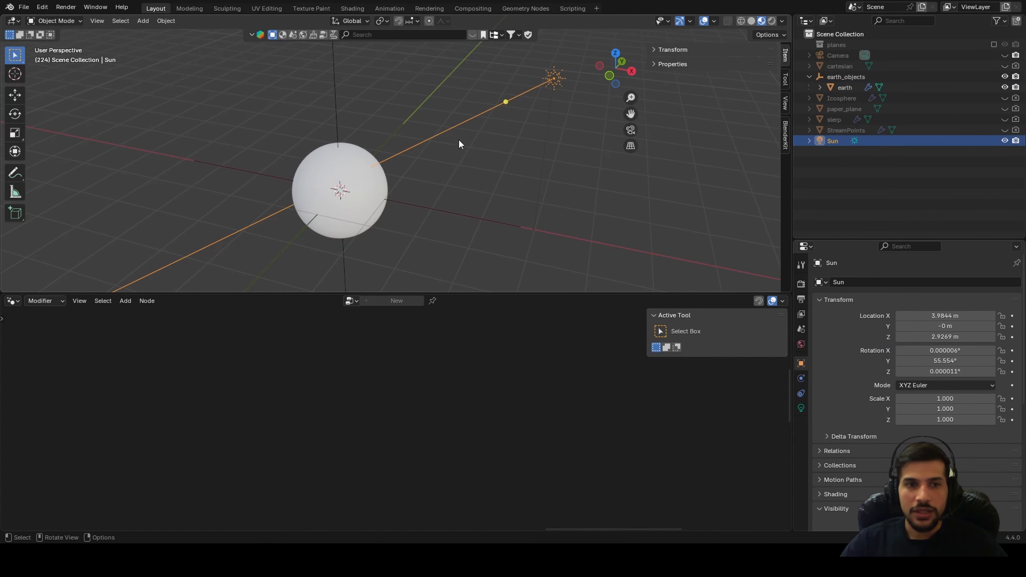
scroll(406, 184, up, 4)
middle_drag(405, 184, 433, 85)
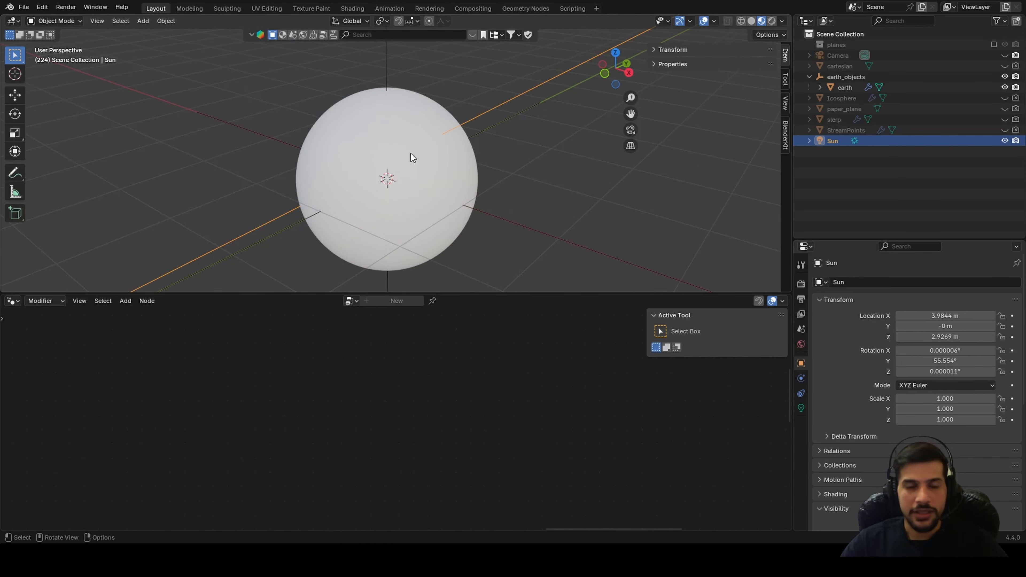
middle_drag(448, 168, 566, 83)
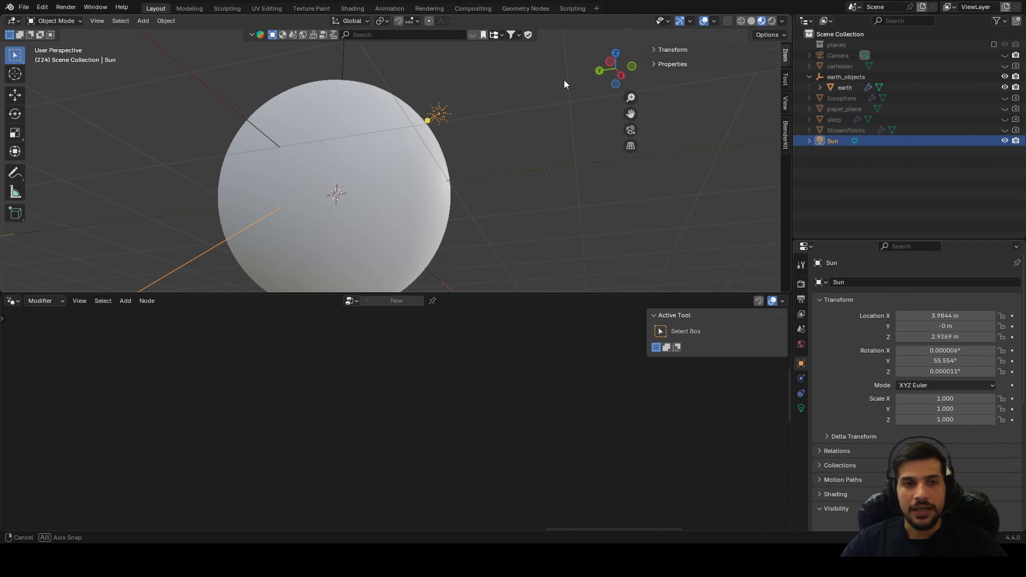
middle_drag(167, 84, 299, 118)
Create a new geometry node tree on the earth sphere
click(341, 134)
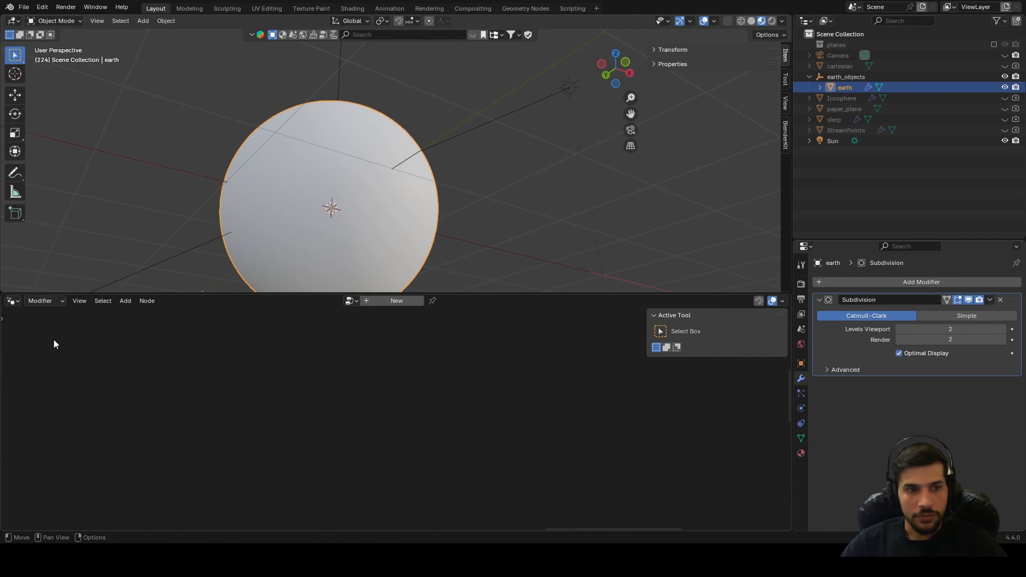
click(12, 301)
middle_drag(425, 149, 438, 97)
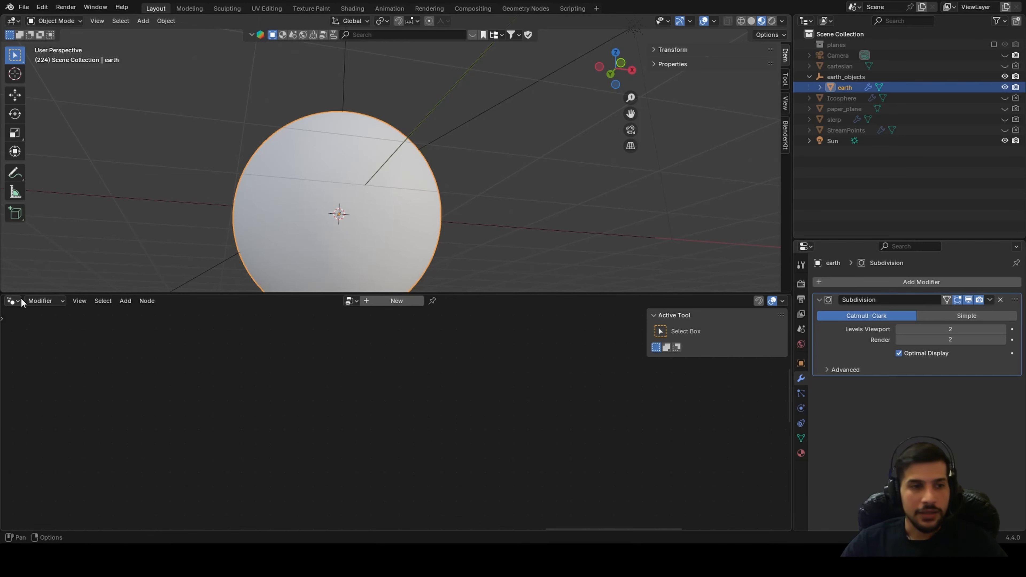
click(12, 300)
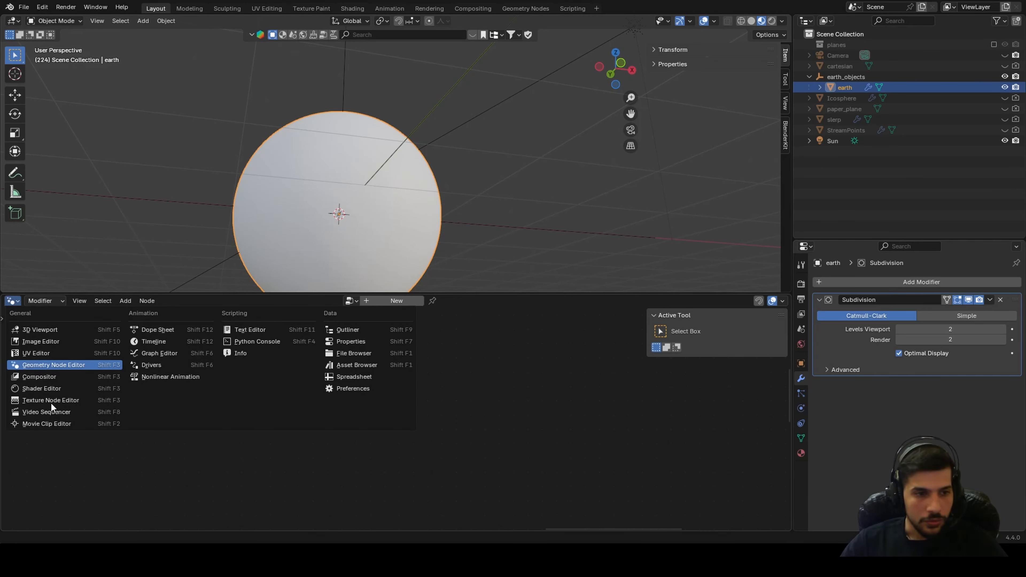
click(391, 303)
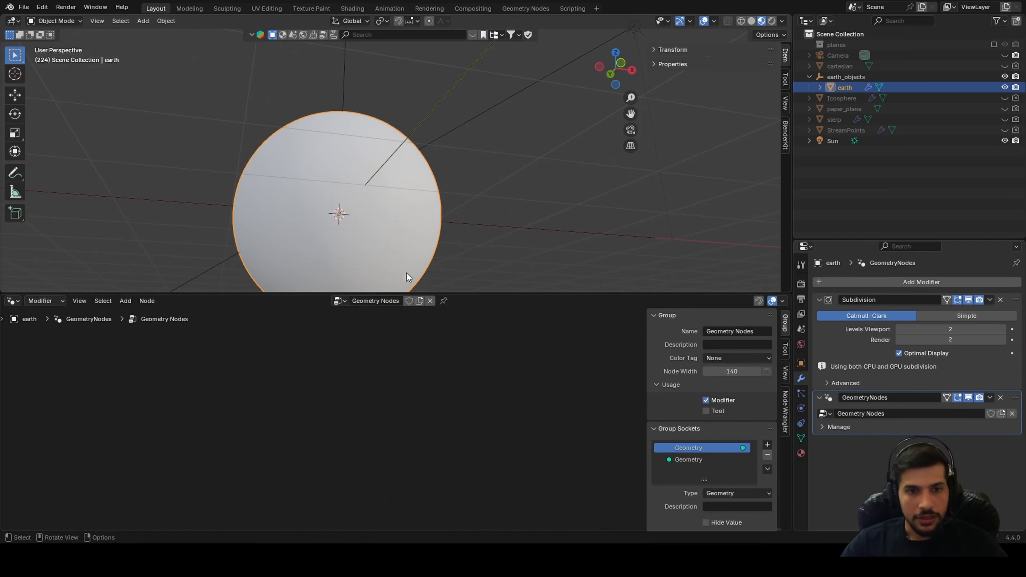
Move the Group Input node farther from the Group Output node to make room between them
scroll(411, 192, down, 3)
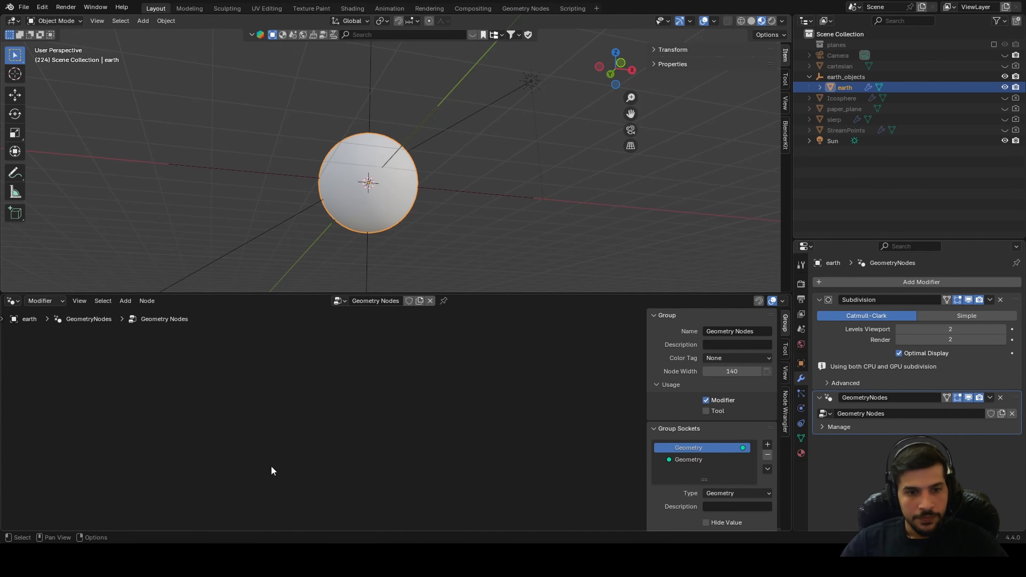
scroll(351, 423, down, 8)
middle_drag(48, 424, 343, 439)
scroll(339, 439, up, 10)
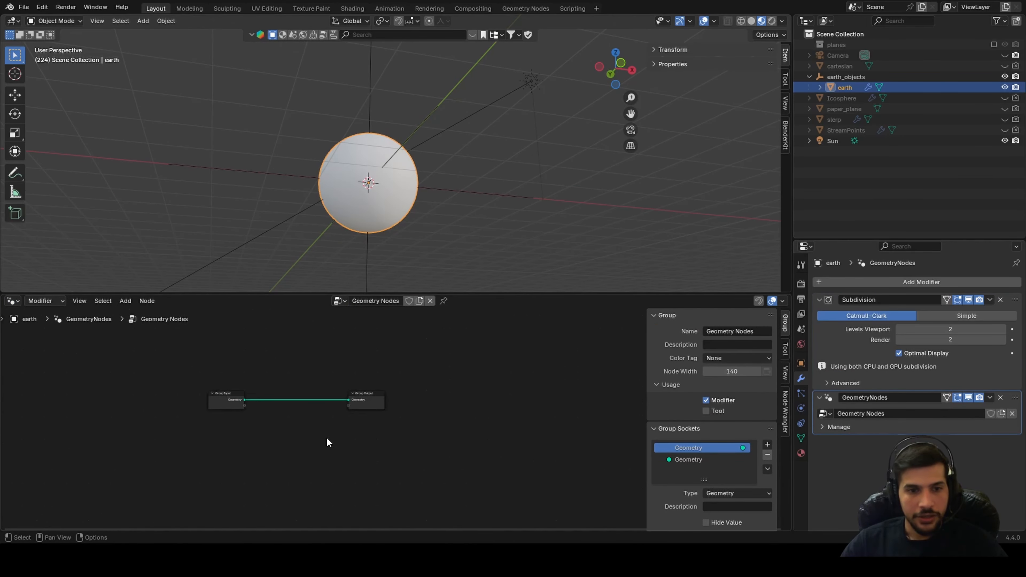
scroll(326, 437, up, 2)
middle_drag(245, 431, 401, 435)
scroll(402, 435, up, 3)
drag(252, 389, 159, 378)
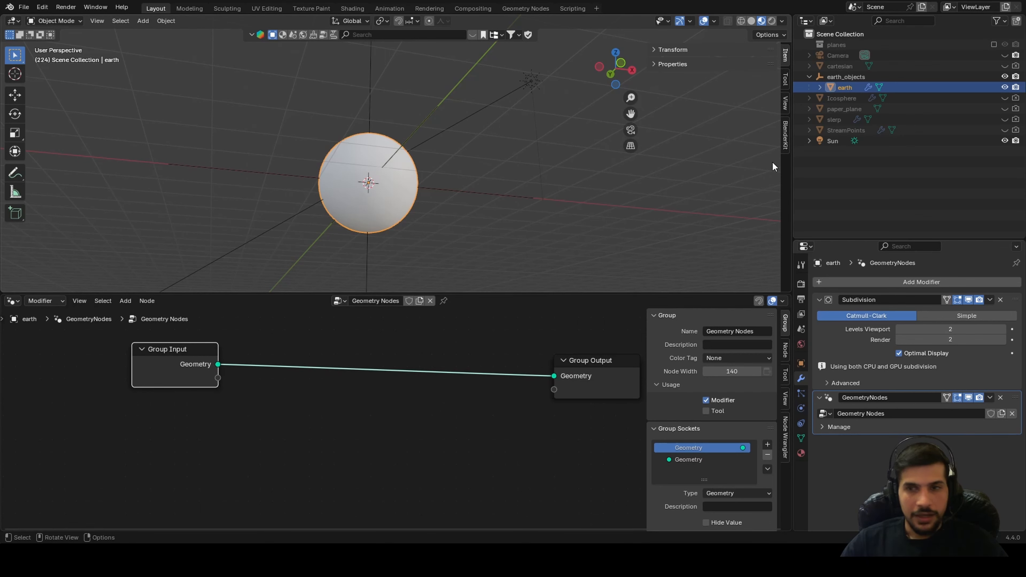
Add an Object Info node for the Sun light below the Group Input node
drag(832, 141, 192, 428)
scroll(293, 480, down, 1)
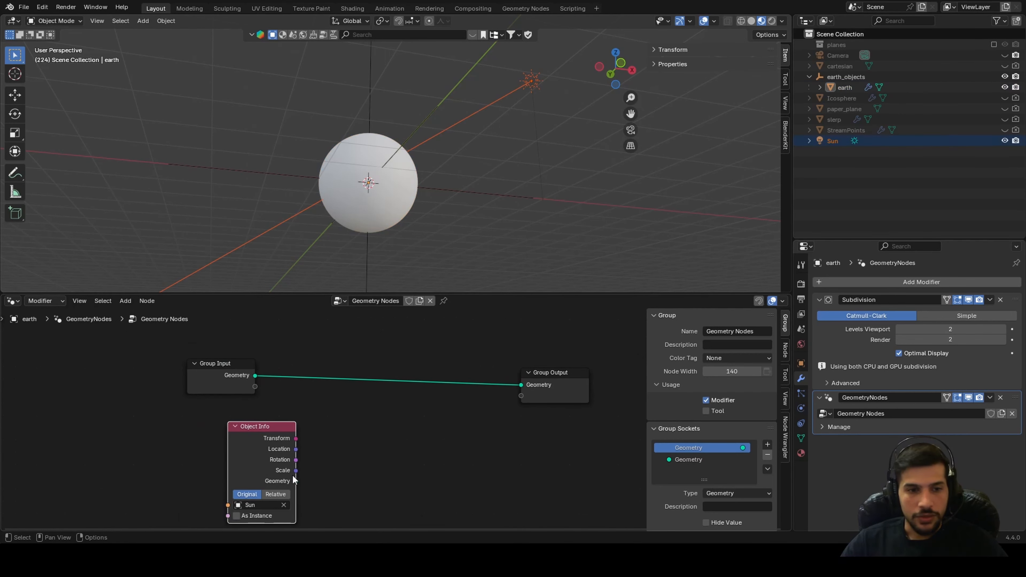
scroll(422, 441, up, 2)
Add a Position node and arrange it just above the Sun's Object Info node
key(shift+a)
click(402, 335)
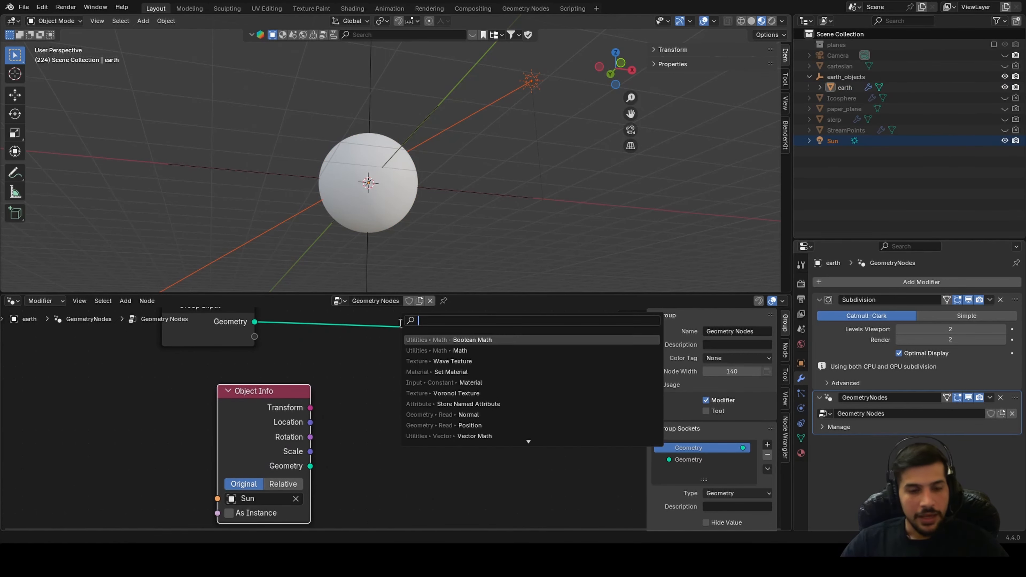
text(posi)
key(Return)
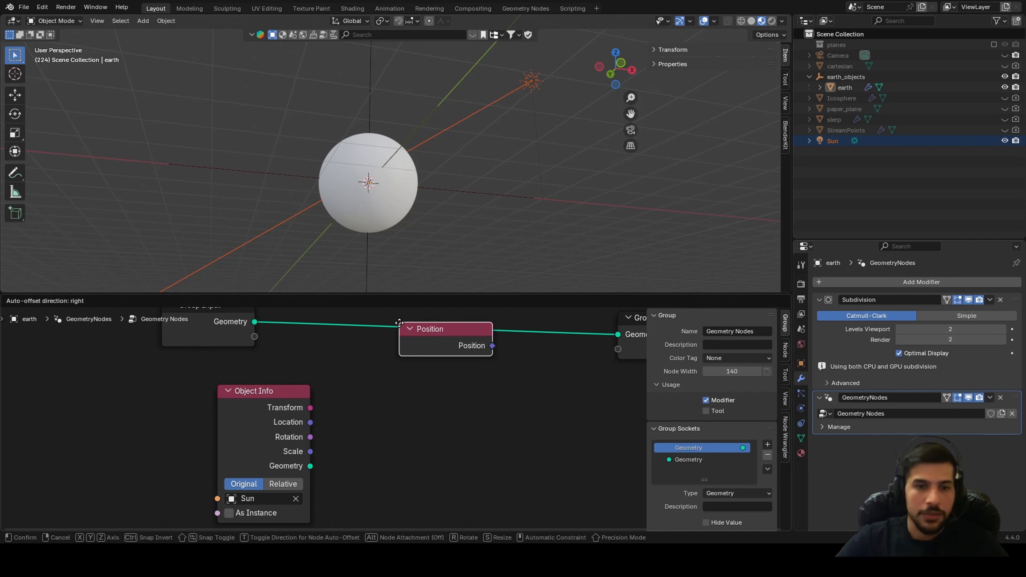
click(236, 345)
drag(248, 393, 233, 433)
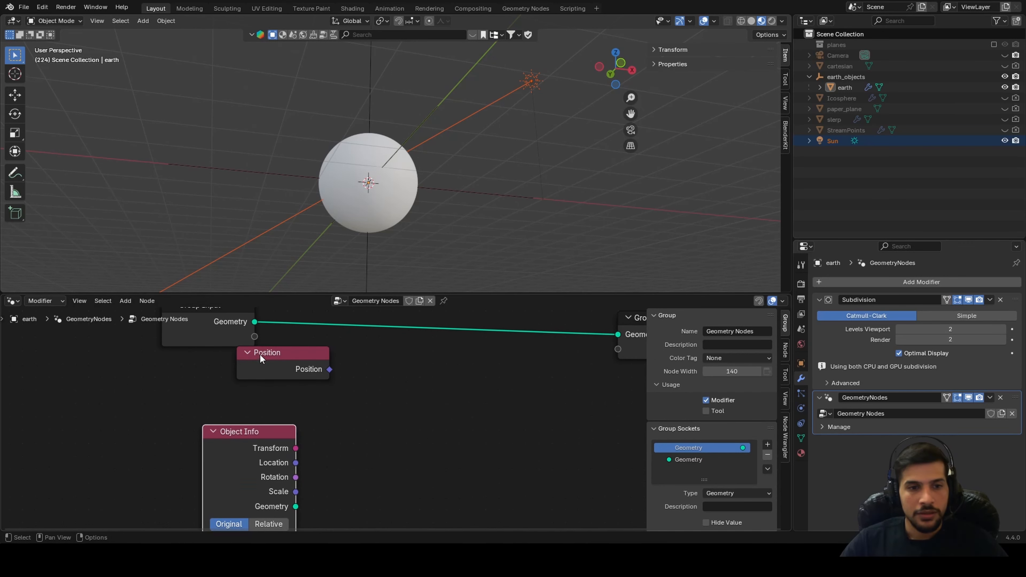
drag(260, 353, 218, 386)
Add a Vector Math node beside the Position and Object Info nodes and set its operation to Subtract
key(shift+a)
click(357, 322)
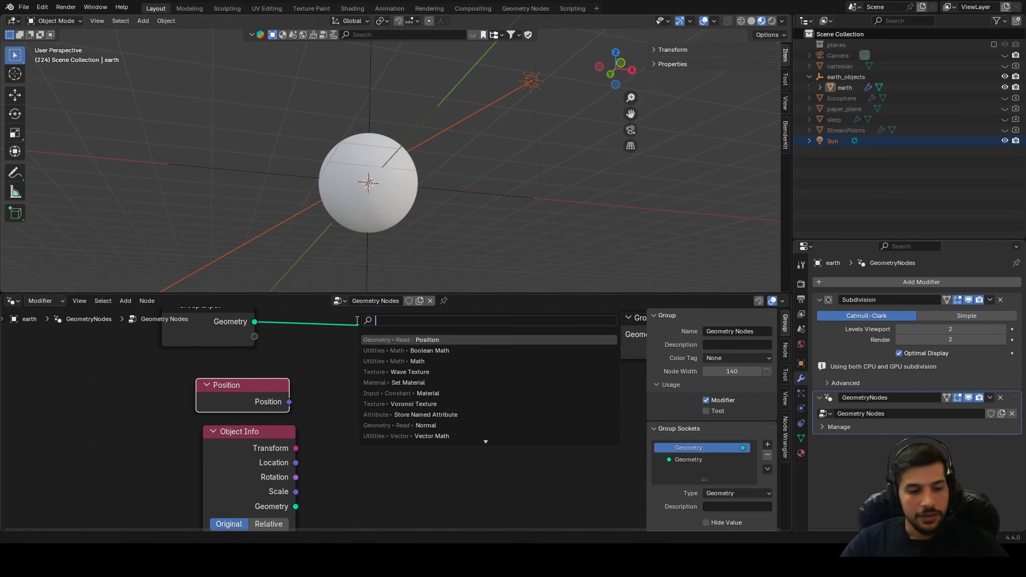
text(vec)
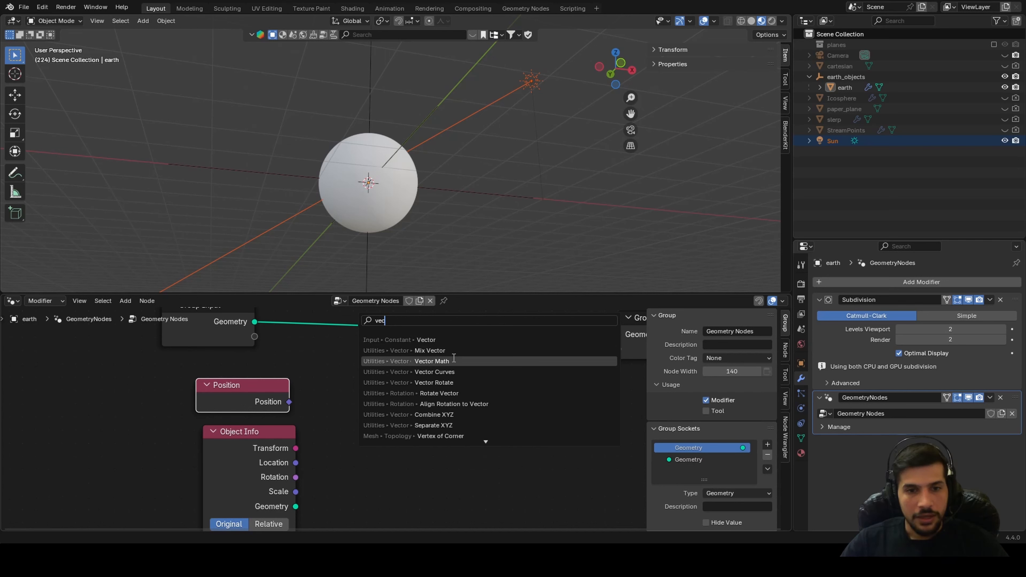
click(453, 358)
click(401, 422)
click(400, 416)
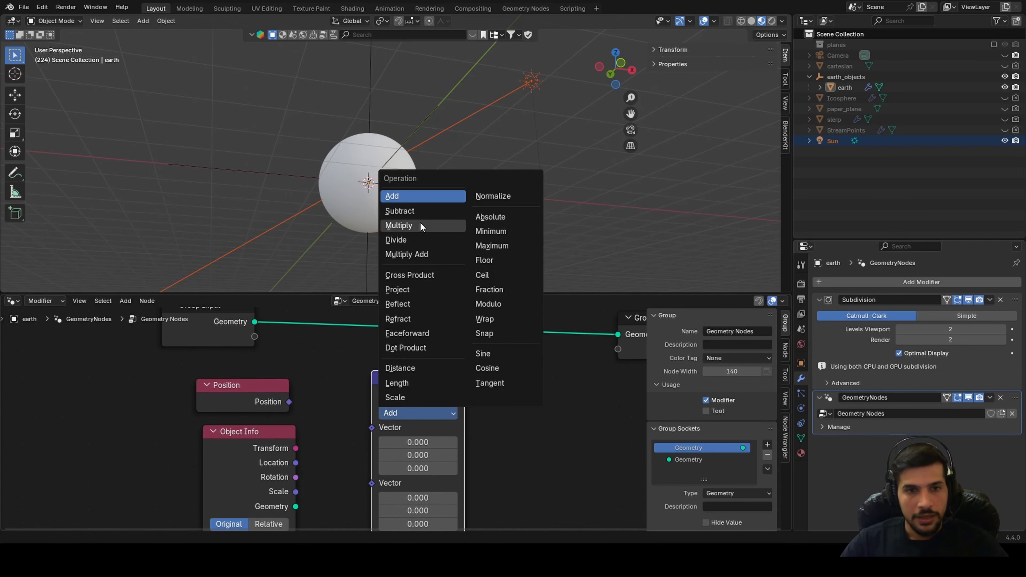
click(421, 213)
middle_drag(264, 393, 294, 295)
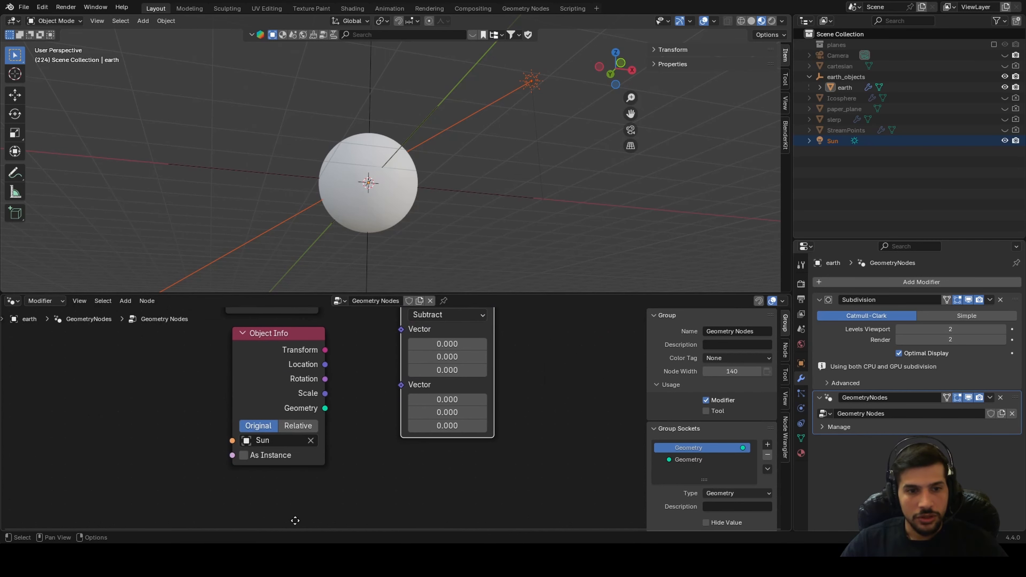
Set the Sun's Object Info to Relative, and connect Position and the Sun's Location to the Subtract node's first and second vector inputs
click(296, 424)
middle_drag(336, 385, 338, 411)
drag(322, 332, 403, 357)
drag(328, 392, 403, 372)
middle_drag(502, 391, 276, 479)
Duplicate the Subtract node, set the copy's operation to Normalize, and feed it the Subtract result
click(271, 442)
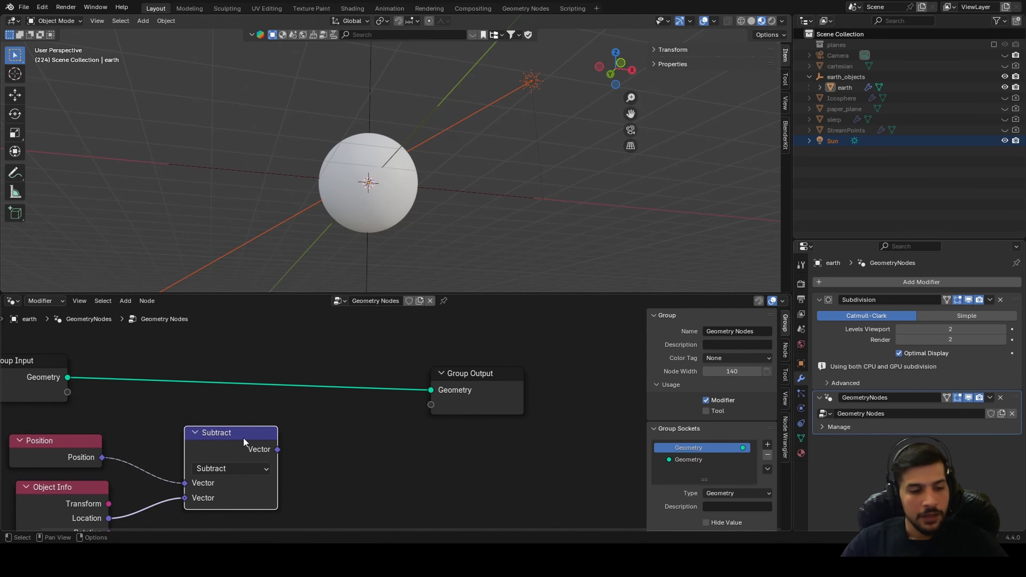
key(shift+d)
click(382, 451)
click(375, 459)
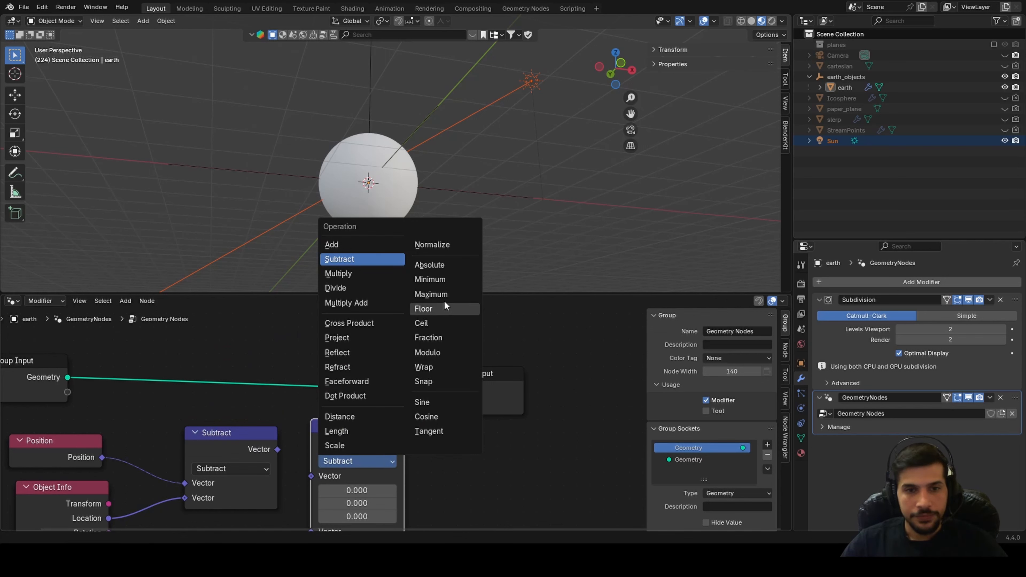
click(453, 247)
drag(277, 449, 311, 476)
Add a Normal node just below the Normalize node and move the Group Output farther away to make room
middle_drag(386, 494, 362, 410)
key(shift+a)
text(norm)
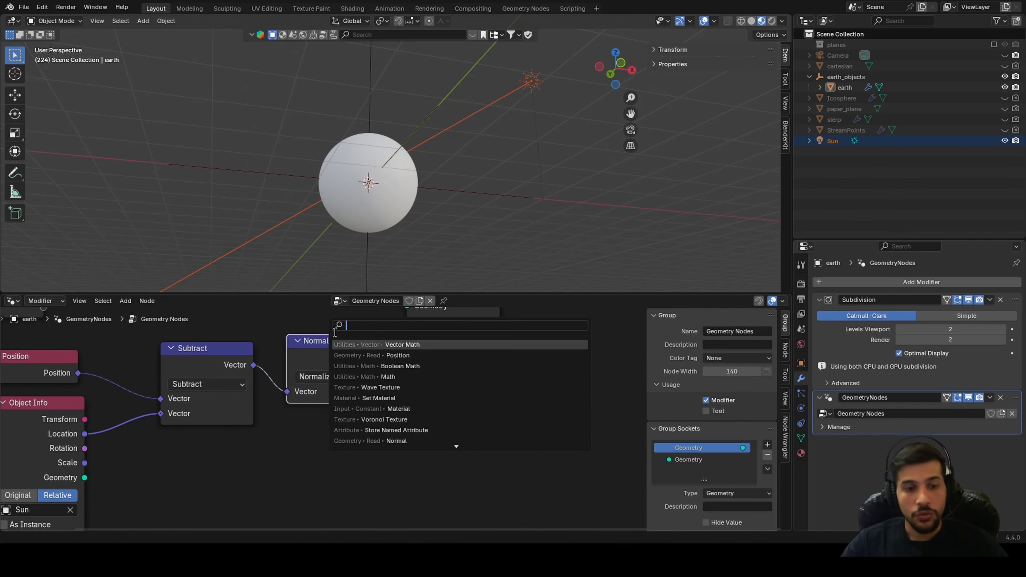
key(Return)
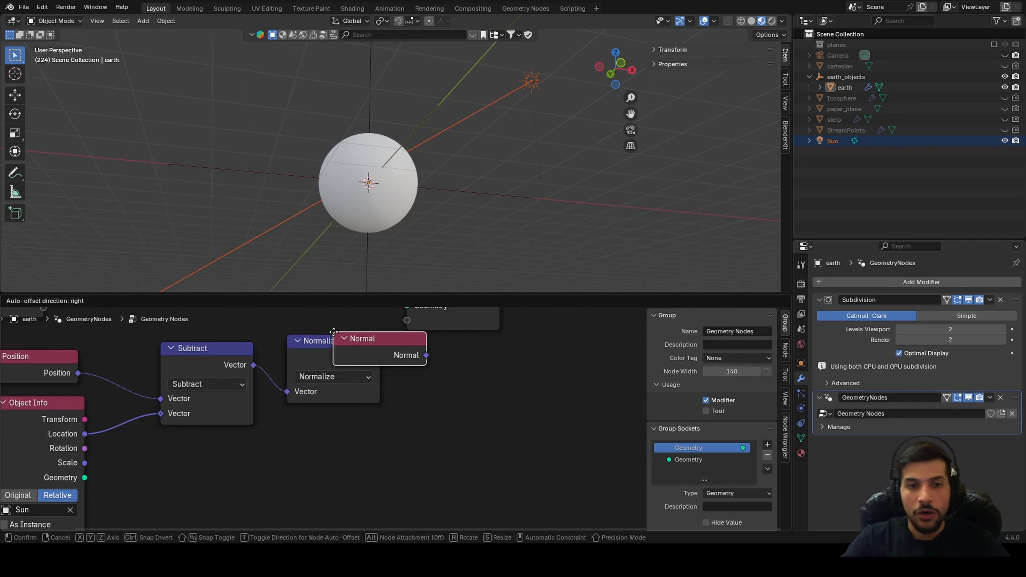
click(331, 434)
middle_drag(440, 336, 339, 406)
drag(371, 383, 634, 338)
Duplicate the Normalize node as a Dot Product node and connect the Normalize and Normal outputs to its two vector inputs
click(233, 410)
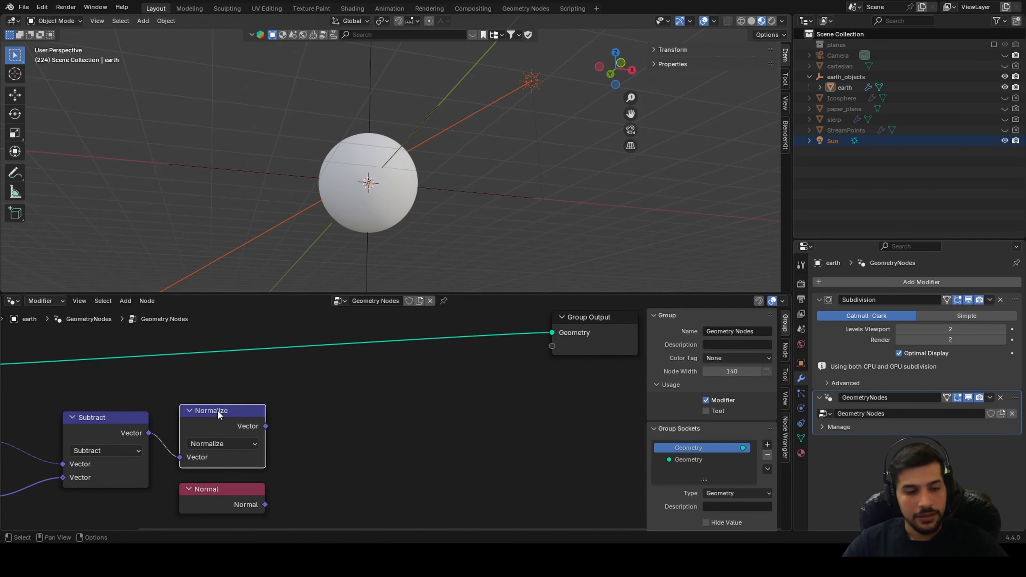
click(188, 410)
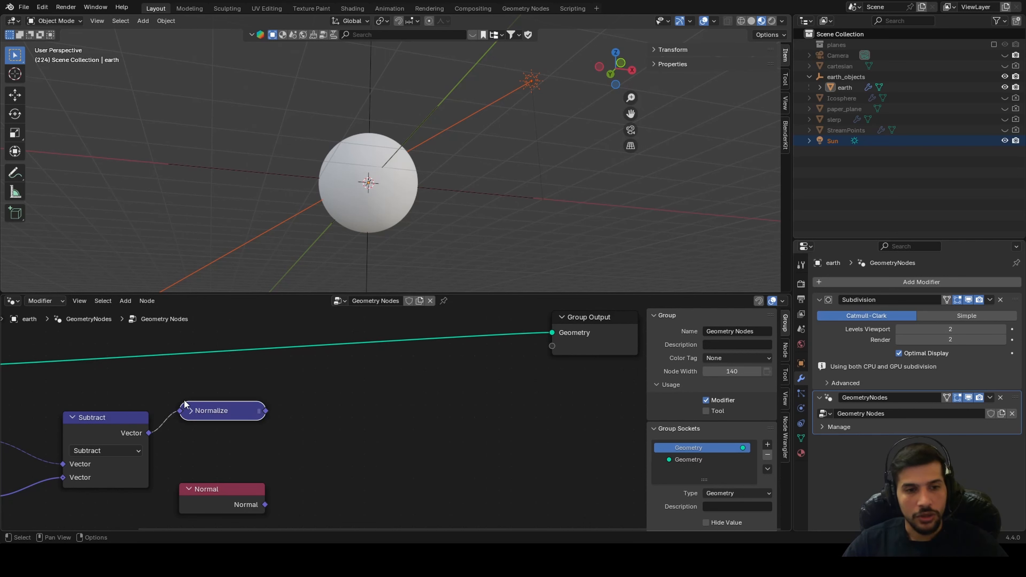
click(190, 410)
key(shift+d)
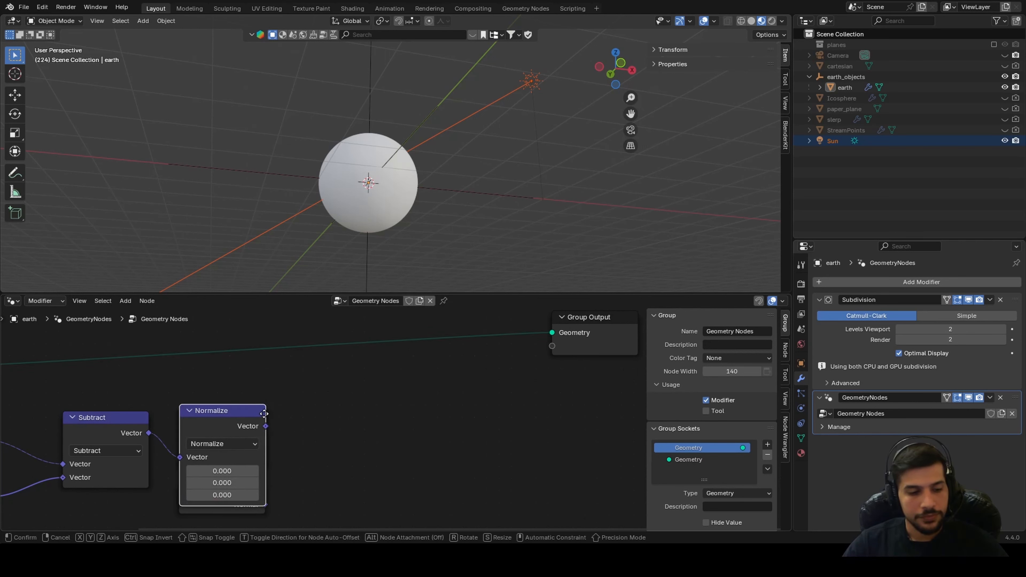
click(378, 398)
click(345, 426)
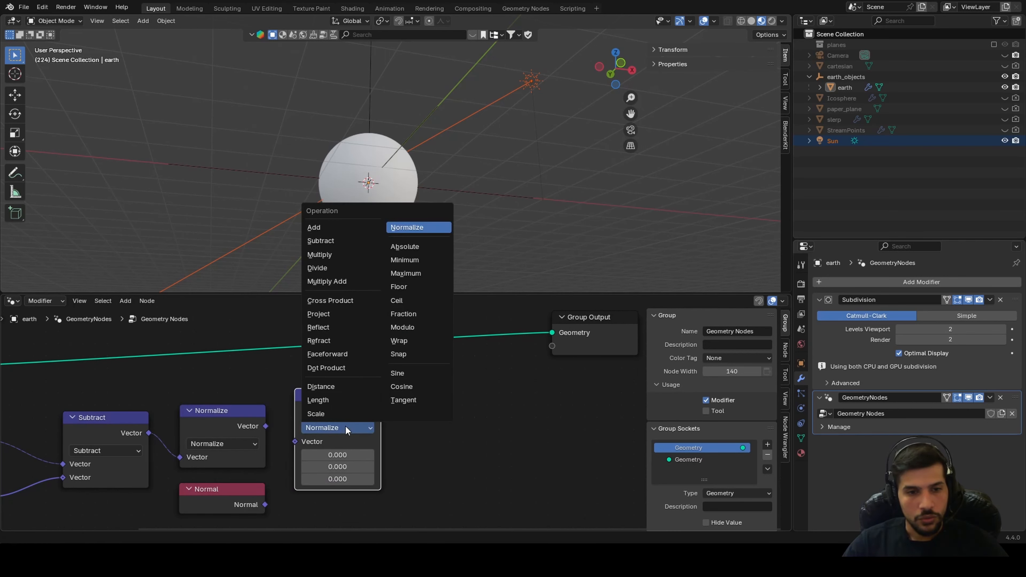
click(338, 371)
drag(266, 426, 296, 440)
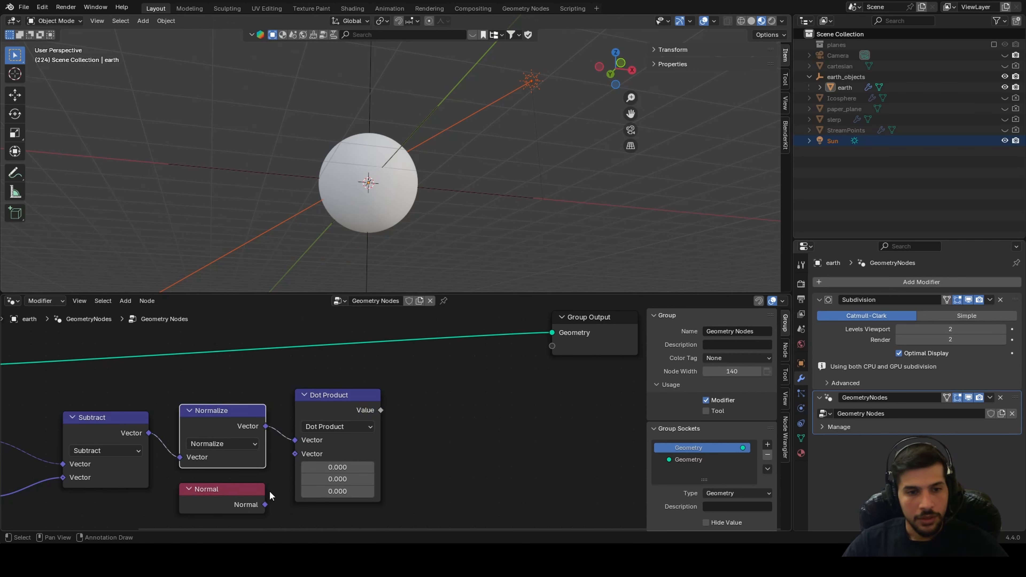
drag(265, 504, 295, 454)
Preview the Group Input geometry through a Viewer node, with the Dot Product value connected to its Value input
scroll(336, 420, down, 2)
drag(58, 390, 413, 324)
ctrl+shift+click(126, 361)
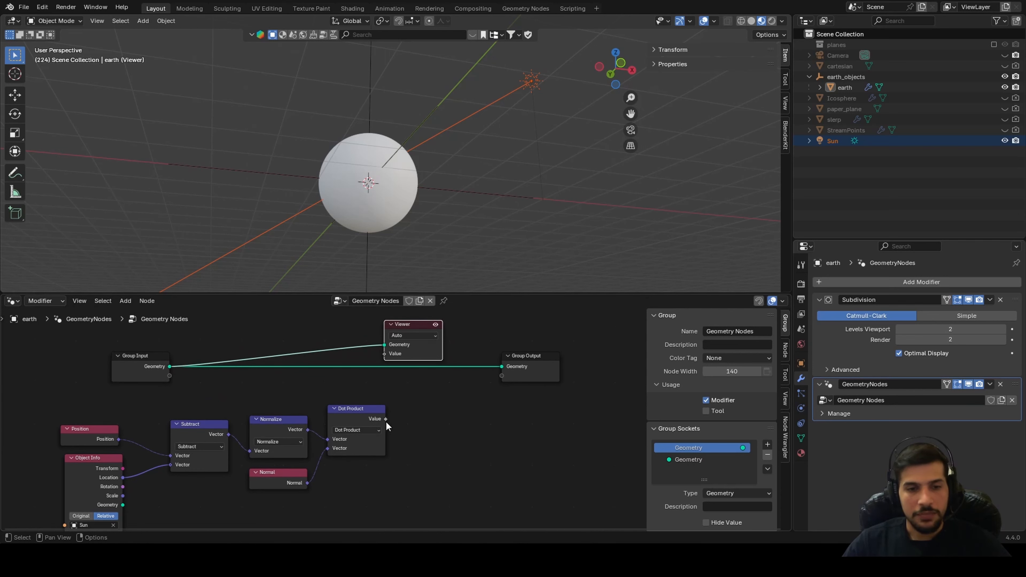
drag(386, 419, 384, 354)
Examine the previewed light and dark areas on the sphere against the Sun's direction from several angles
scroll(327, 223, up, 4)
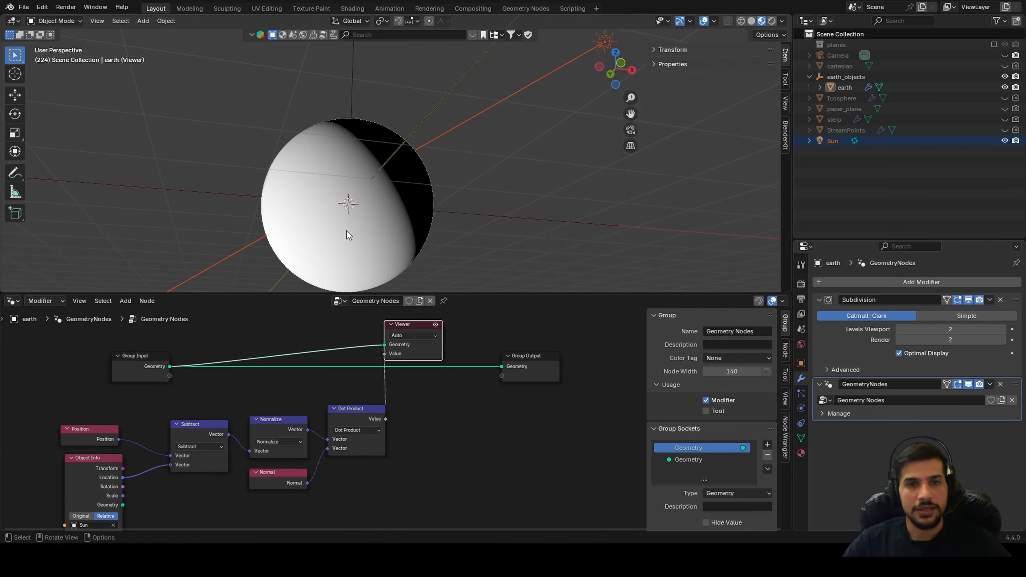
scroll(338, 206, down, 3)
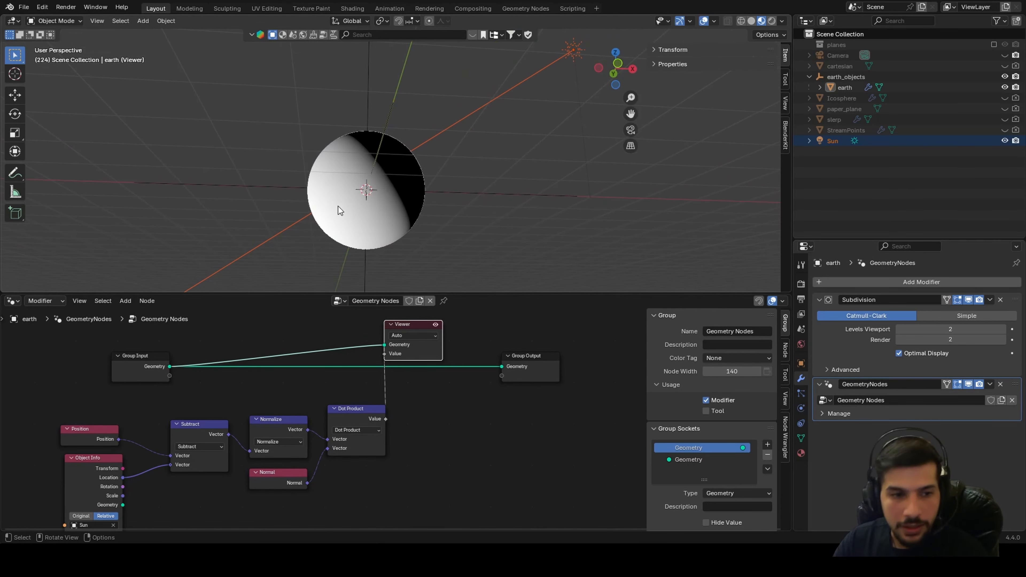
middle_drag(338, 206, 485, 146)
scroll(392, 199, up, 2)
scroll(382, 189, down, 2)
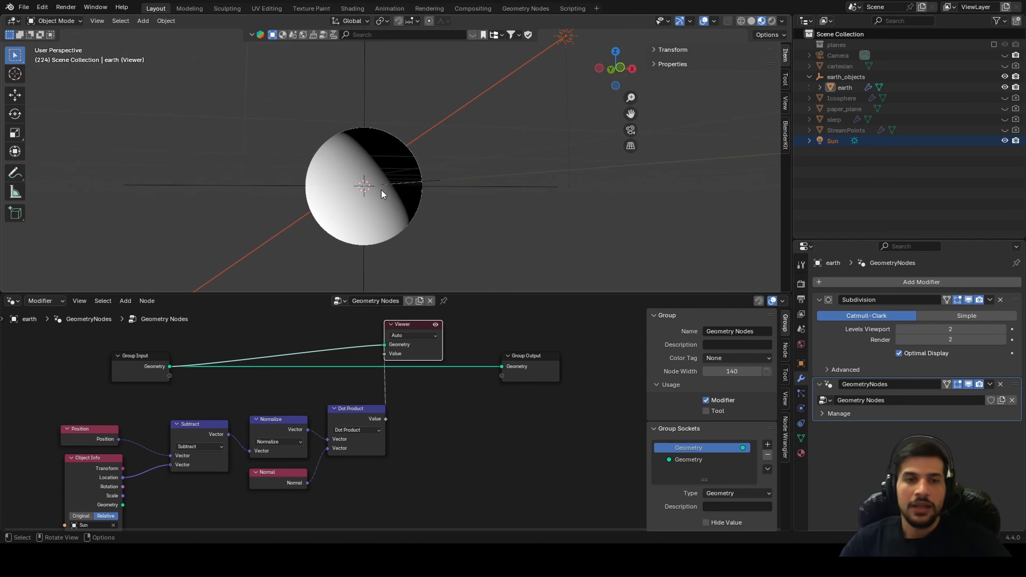
scroll(382, 182, up, 2)
scroll(400, 206, down, 1)
mouse_move(401, 206)
middle_down()
mouse_move(363, 214)
mouse_move(409, 175)
mouse_move(522, 204)
mouse_move(386, 157)
middle_up()
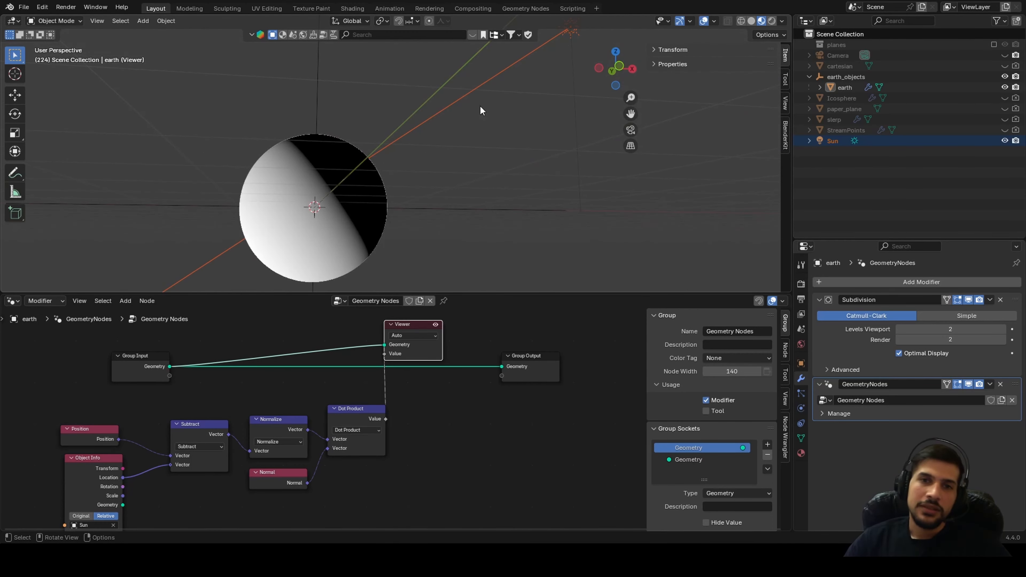
middle_drag(480, 106, 453, 106)
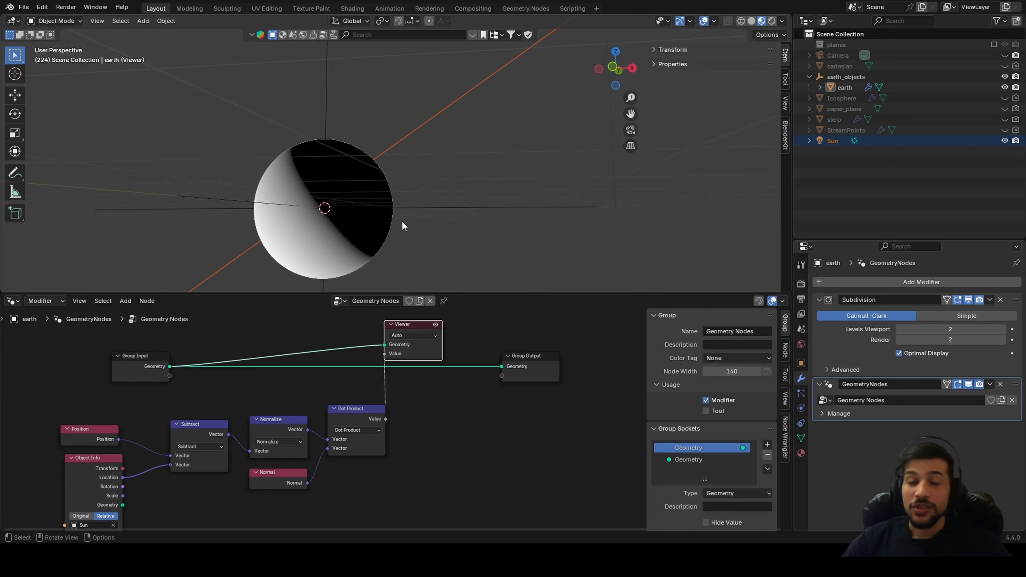
mouse_move(402, 225)
middle_down()
mouse_move(465, 167)
mouse_move(550, 154)
mouse_move(201, 279)
middle_up()
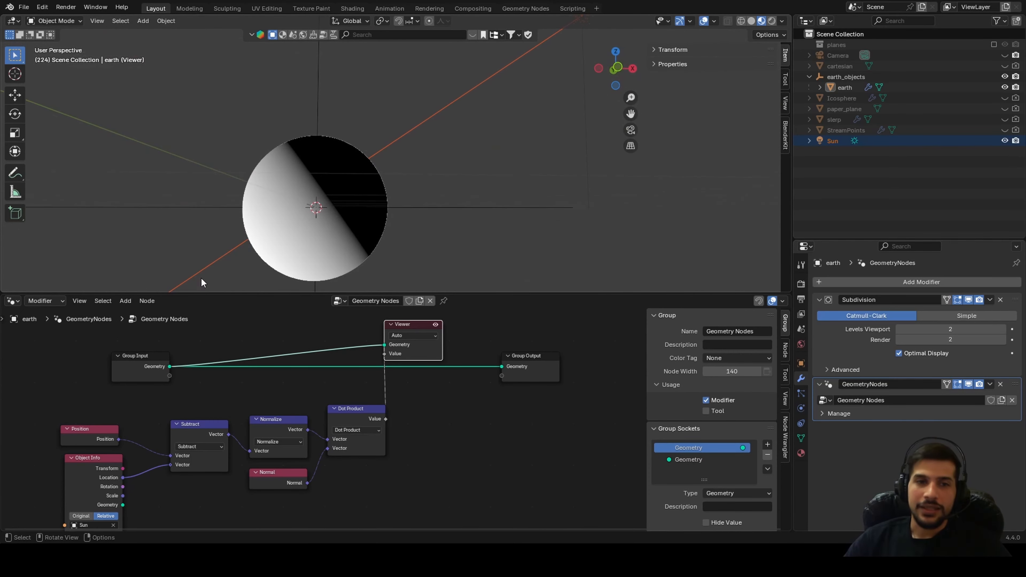
scroll(386, 183, up, 2)
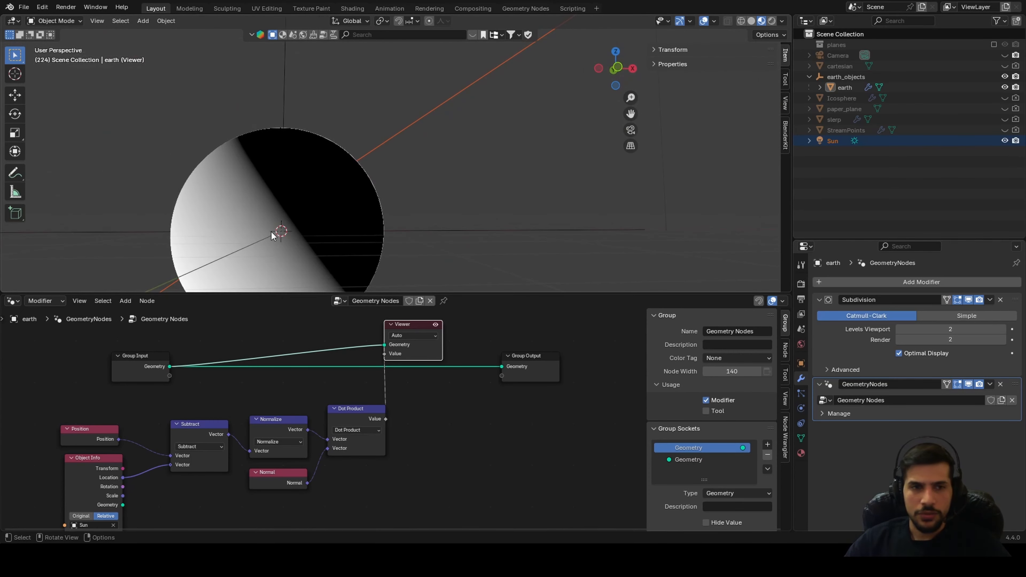
scroll(384, 416, down, 1)
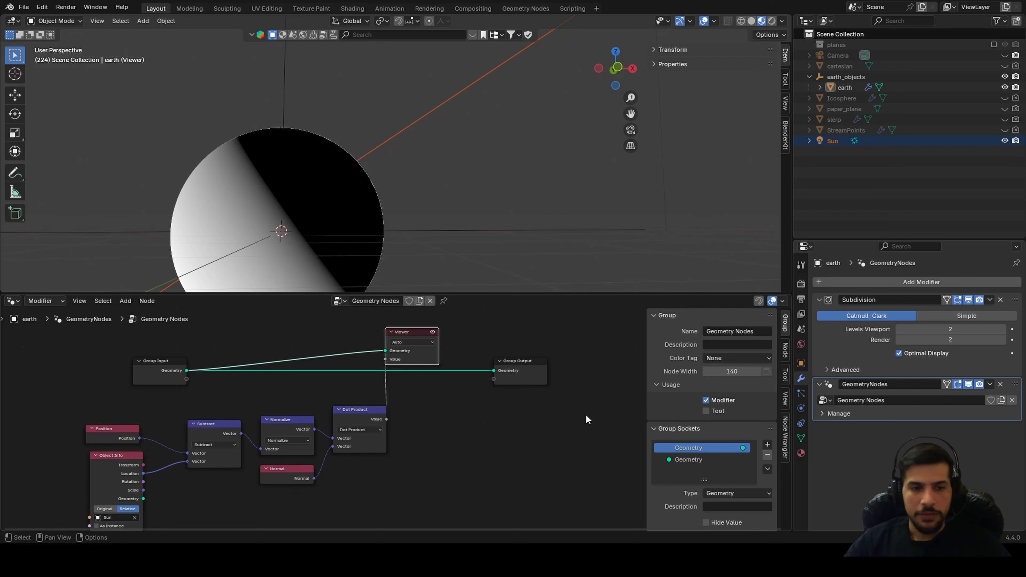
Delete the Viewer node from the geometry node tree
middle_drag(437, 387, 439, 418)
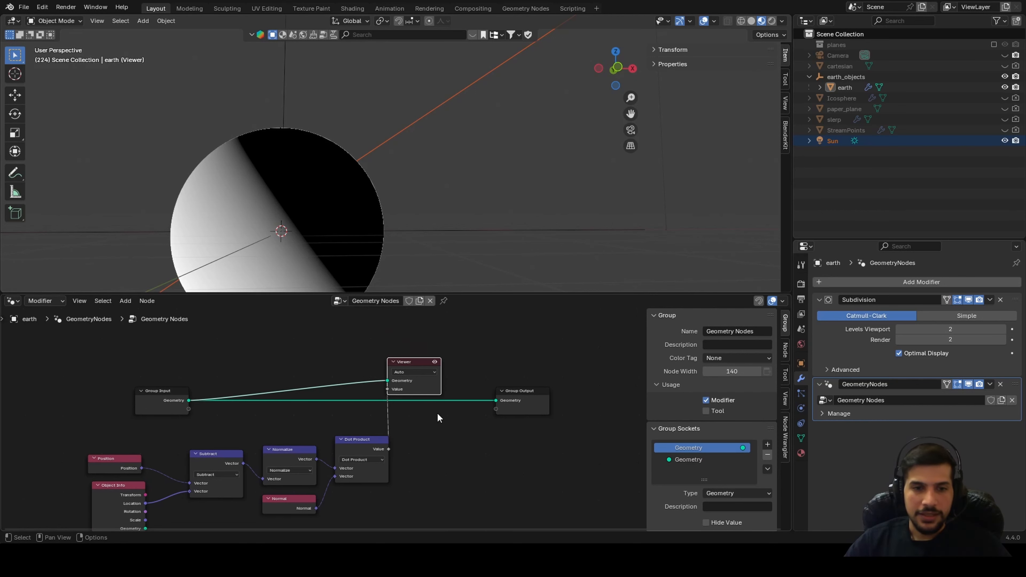
scroll(436, 406, up, 3)
click(435, 328)
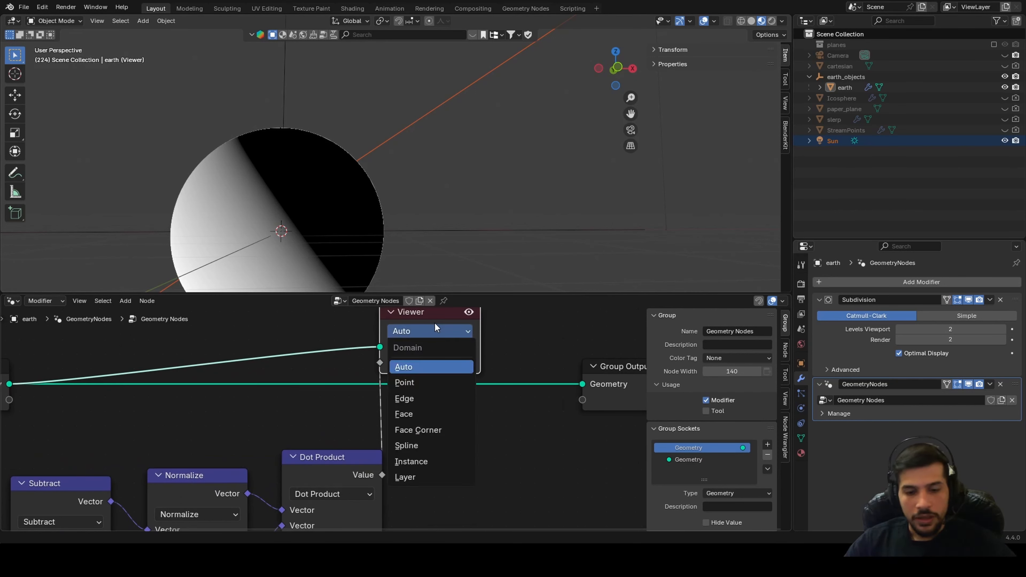
click(436, 310)
key(Delete)
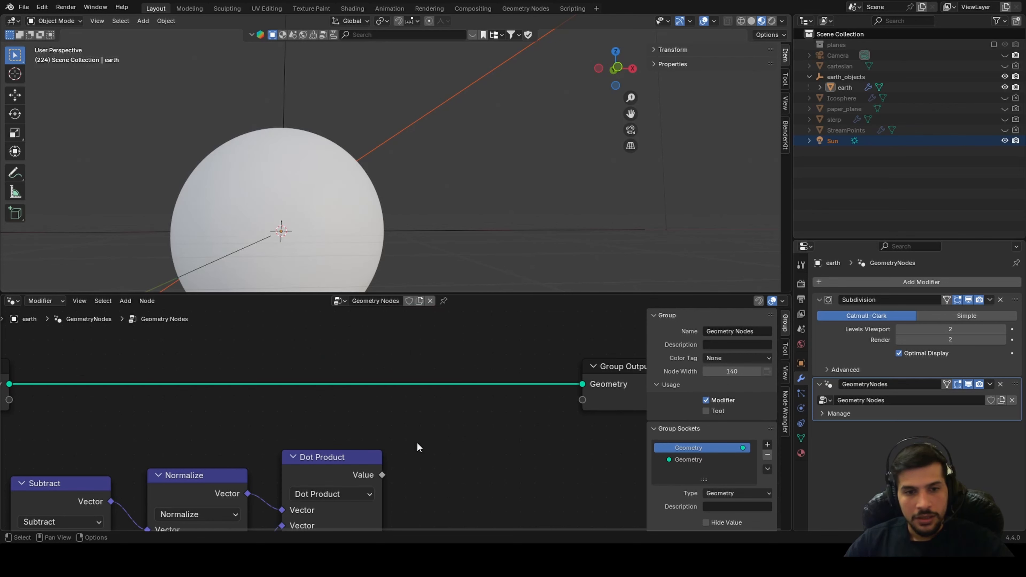
Insert a Store Named Attribute node on the link before the Group Output and connect the Dot Product value to its Value input
scroll(442, 413, down, 2)
key(shift+a)
text(s)
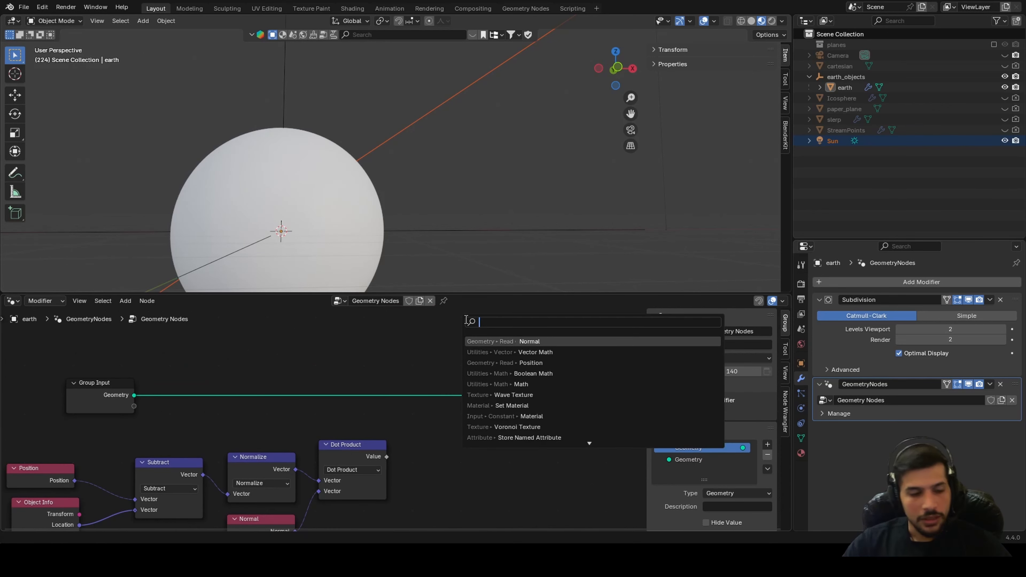
text(tore)
key(Return)
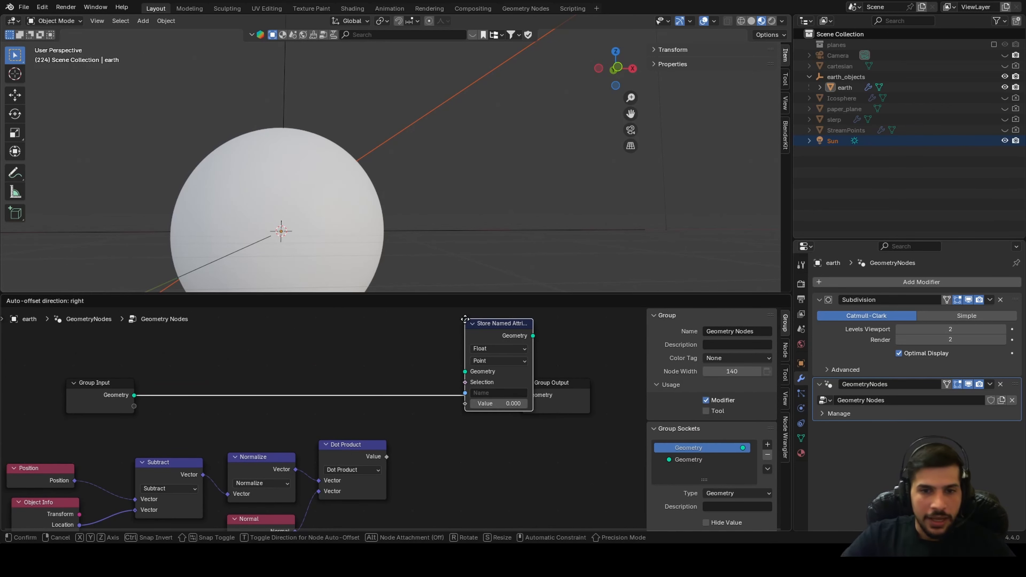
click(435, 351)
drag(387, 456, 435, 434)
Name the stored attribute dark_area
scroll(534, 475, up, 2)
click(460, 405)
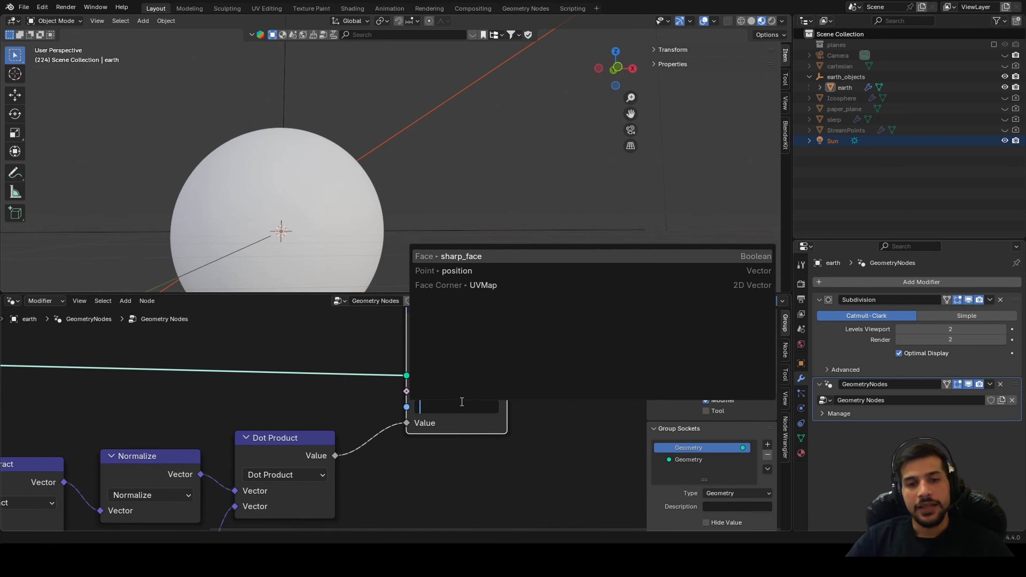
text(dark)
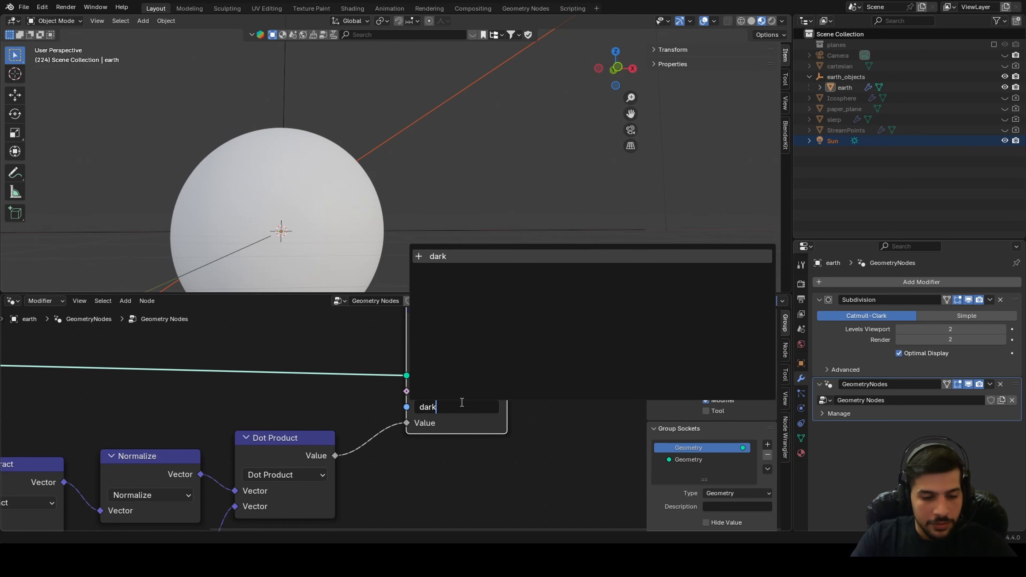
text(_area)
key(Return)
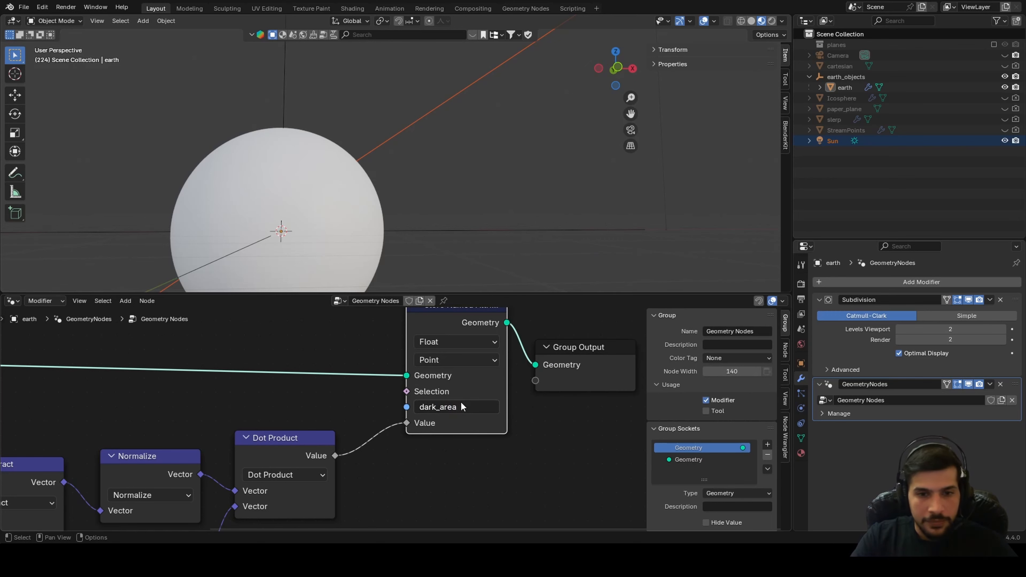
scroll(300, 373, down, 2)
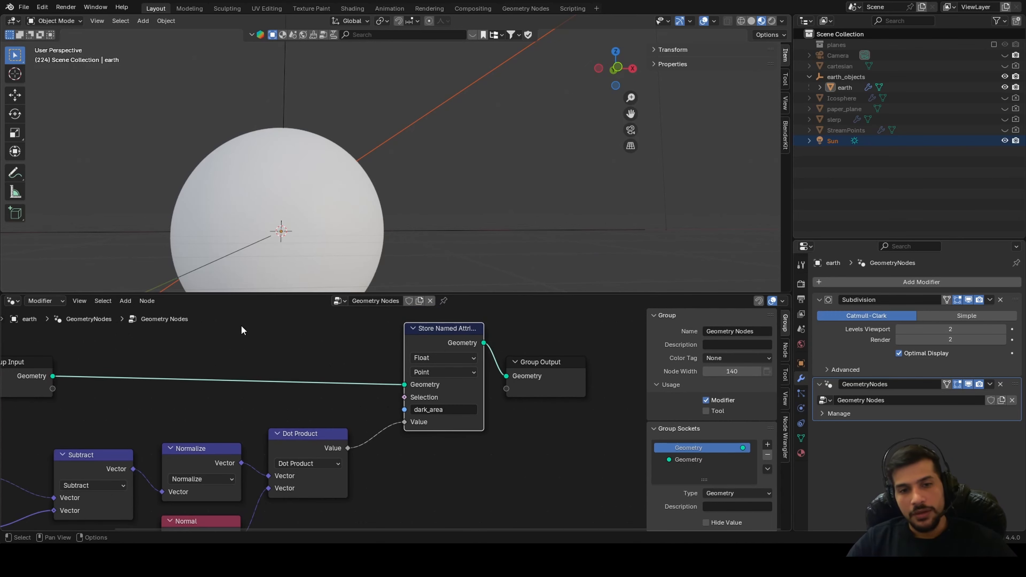
middle_drag(277, 457, 390, 446)
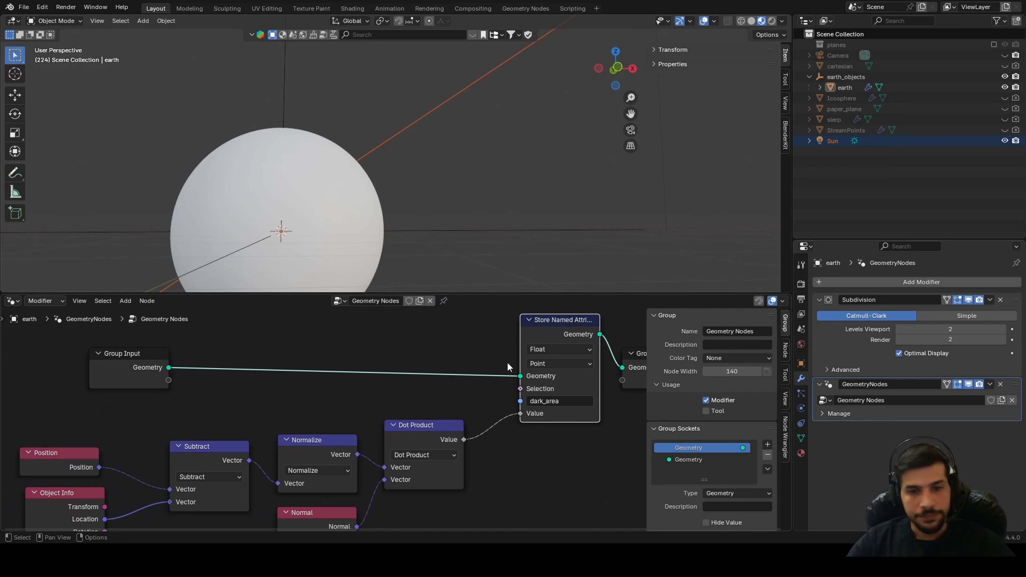
Switch the node area to the Shader Editor, create a new material for the earth, and show its material properties
click(12, 301)
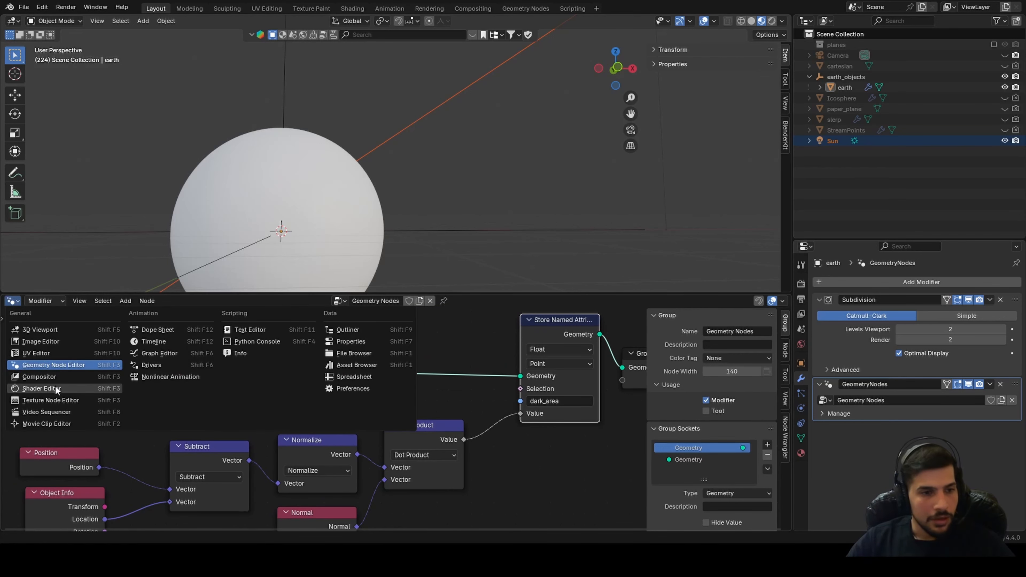
click(41, 389)
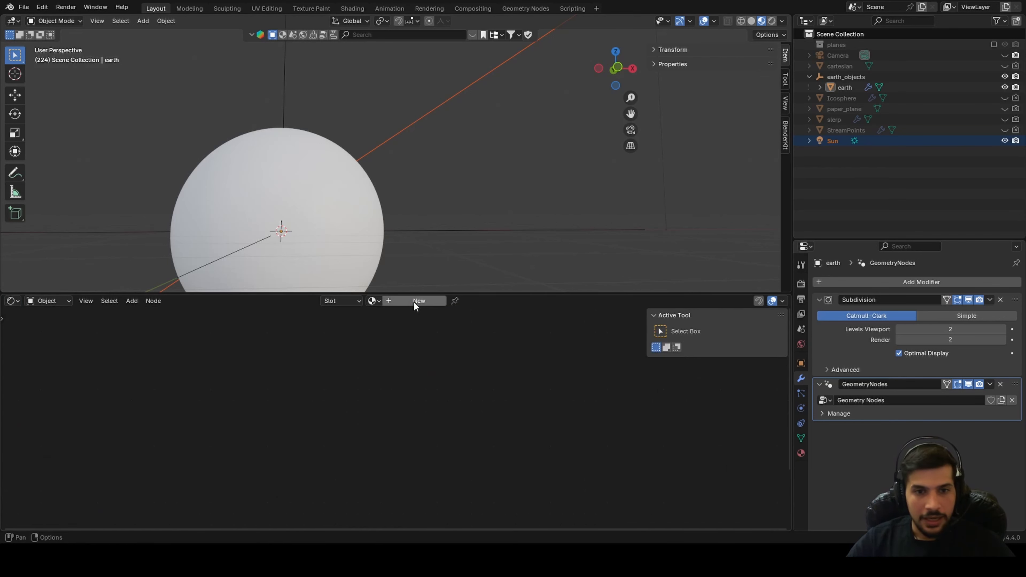
click(800, 453)
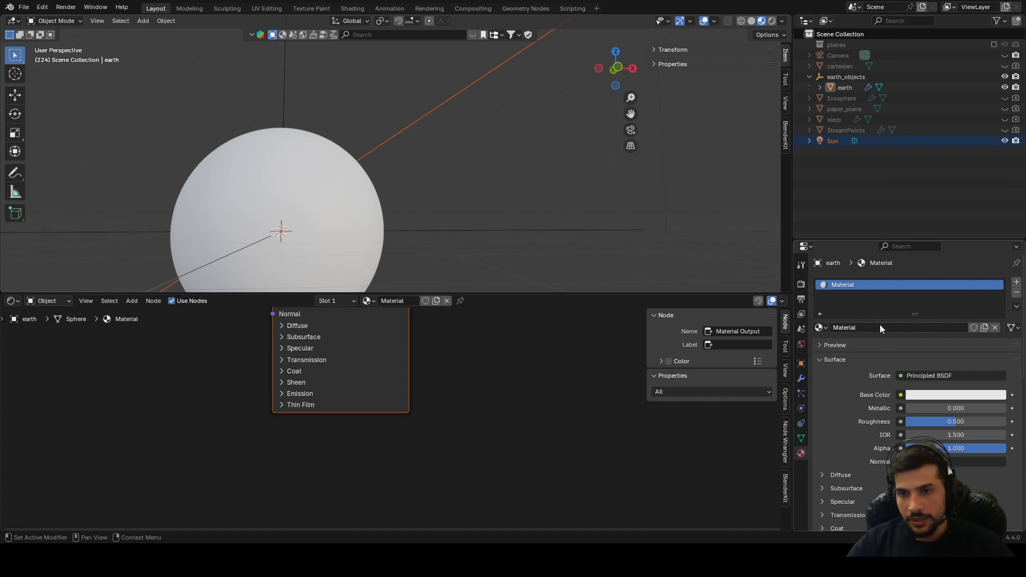
Rename the new material as earth
click(881, 328)
text(earthc)
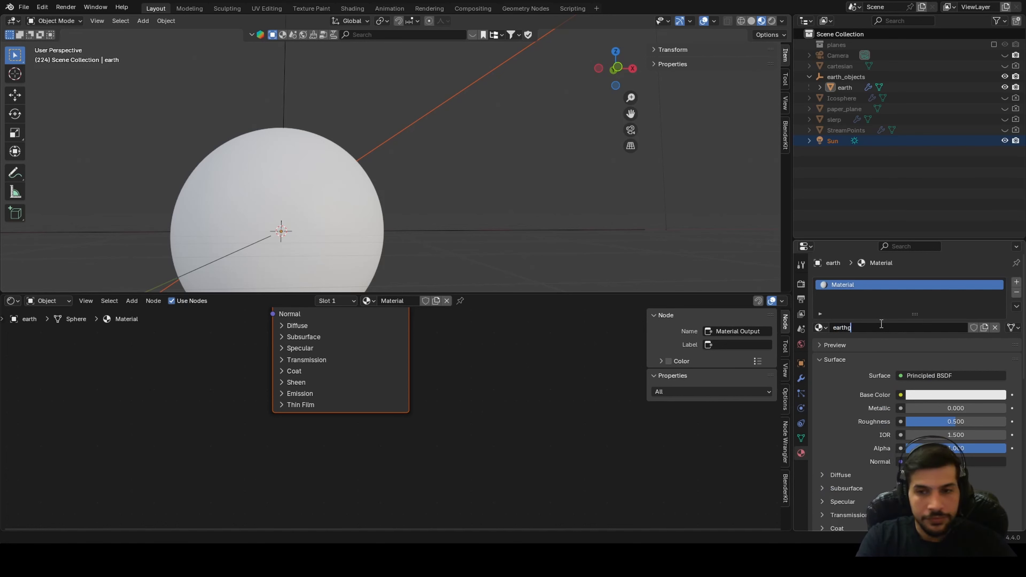
key(Return)
click(882, 324)
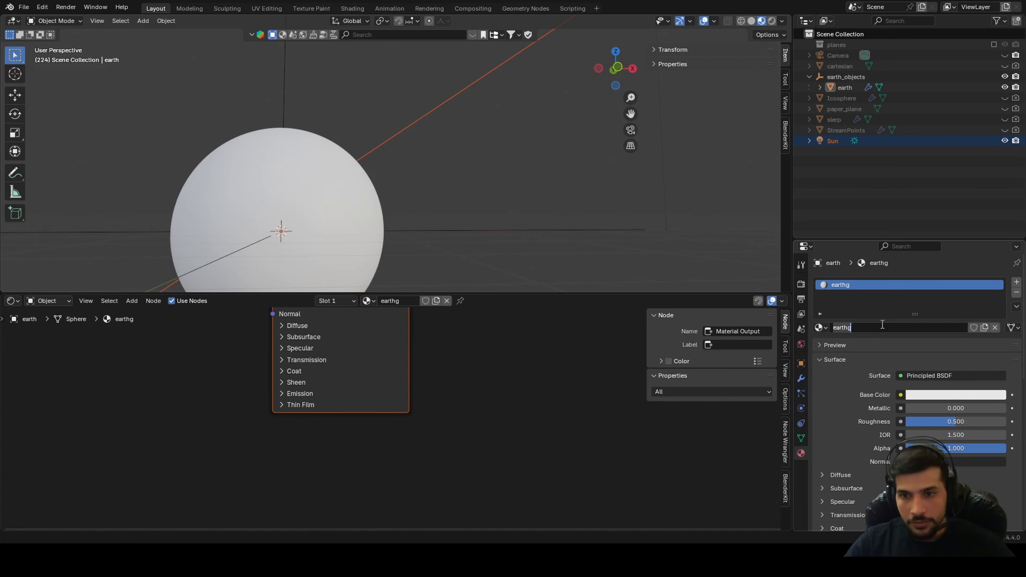
key(End)
key(BackSpace)
key(Return)
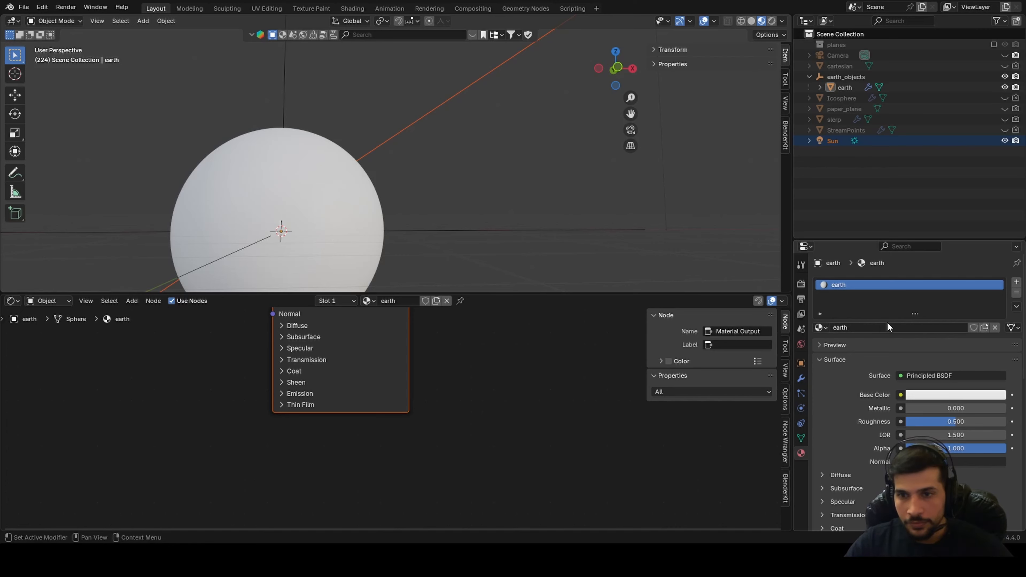
Add an Attribute node to the earth material and set its attribute name to dark_area
key(Home)
key(shift+a)
click(363, 367)
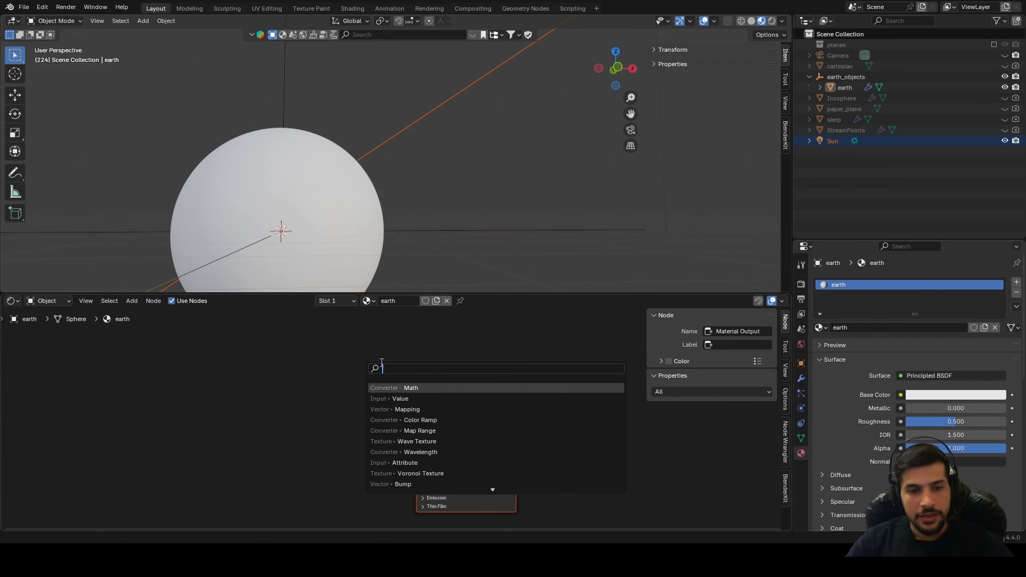
text(att)
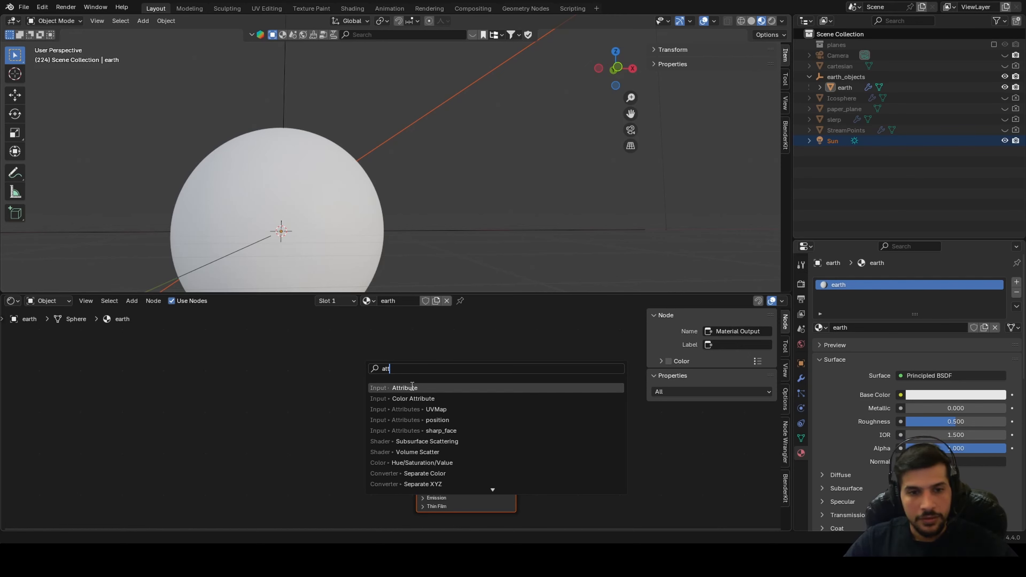
key(Return)
click(288, 400)
click(304, 458)
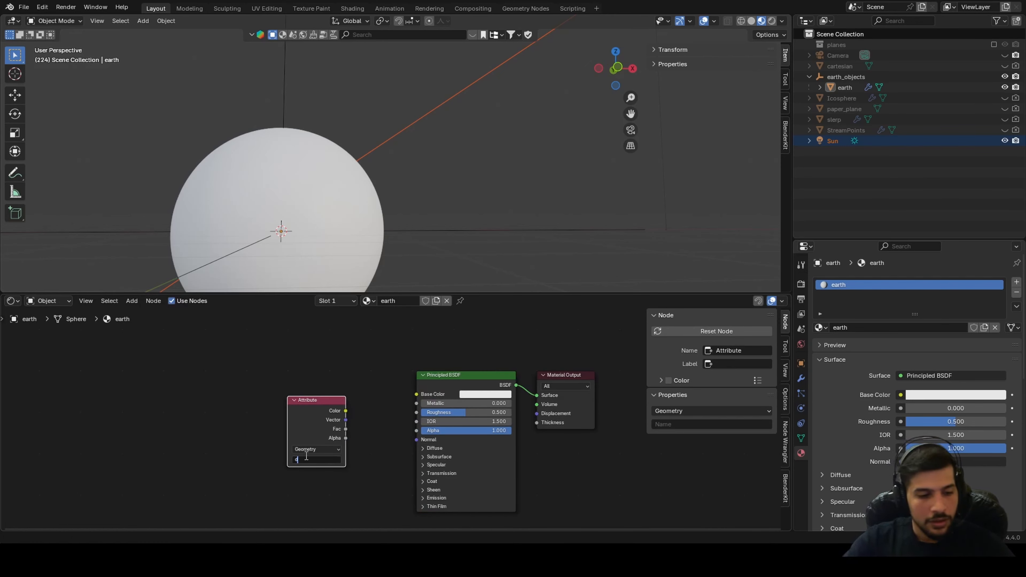
text(dark_are)
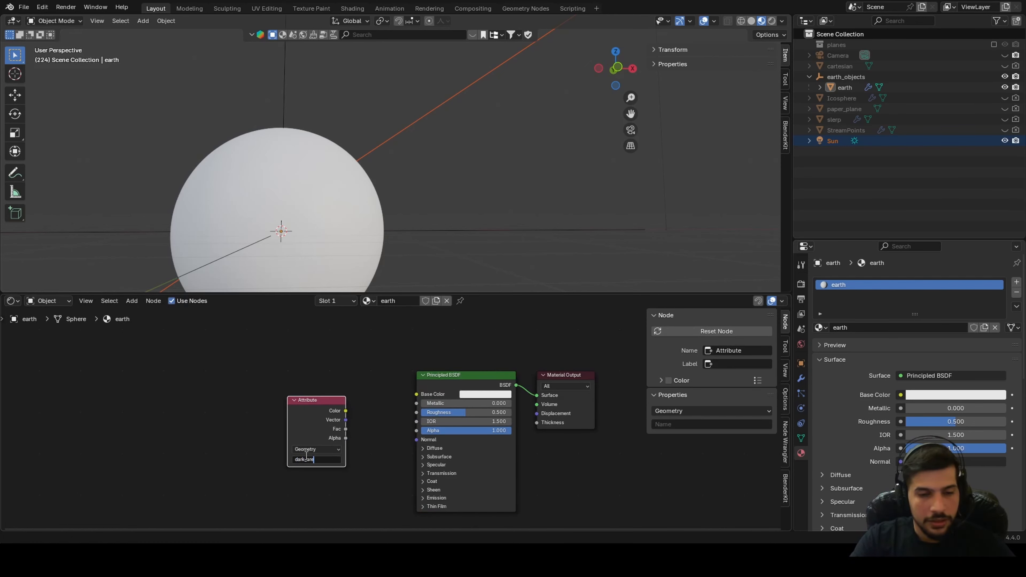
text(a)
key(Return)
Preview the Attribute node's color output directly on the earth's surface
scroll(310, 458, up, 2)
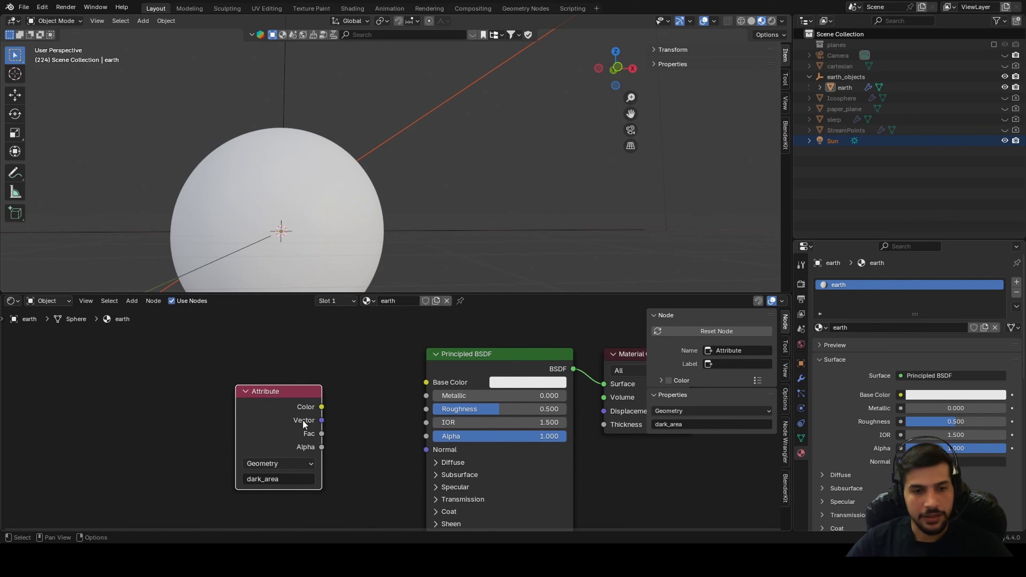
ctrl+shift+click(288, 399)
middle_drag(339, 235, 447, 196)
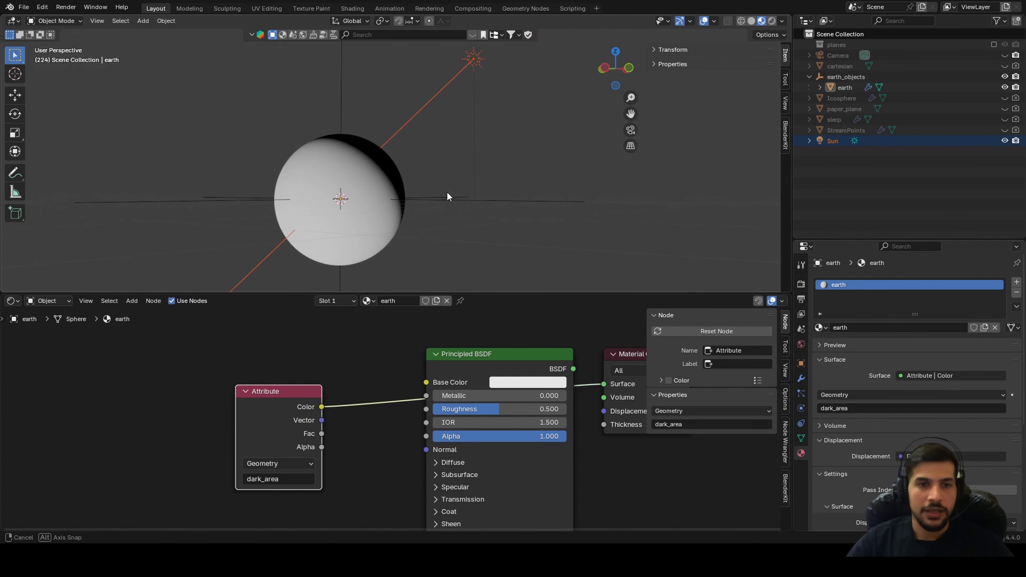
drag(260, 409, 252, 380)
scroll(338, 408, down, 2)
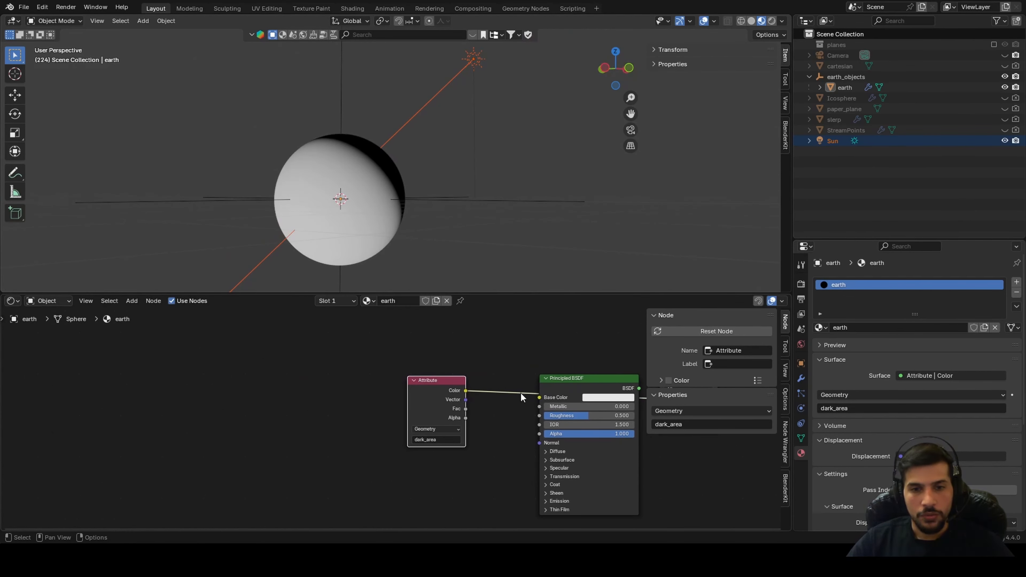
middle_drag(521, 396, 427, 386)
Undo the attribute preview, move the Principled BSDF away from the Material Output and reconnect it to Surface
key(ctrl+z)
key(ctrl+z)
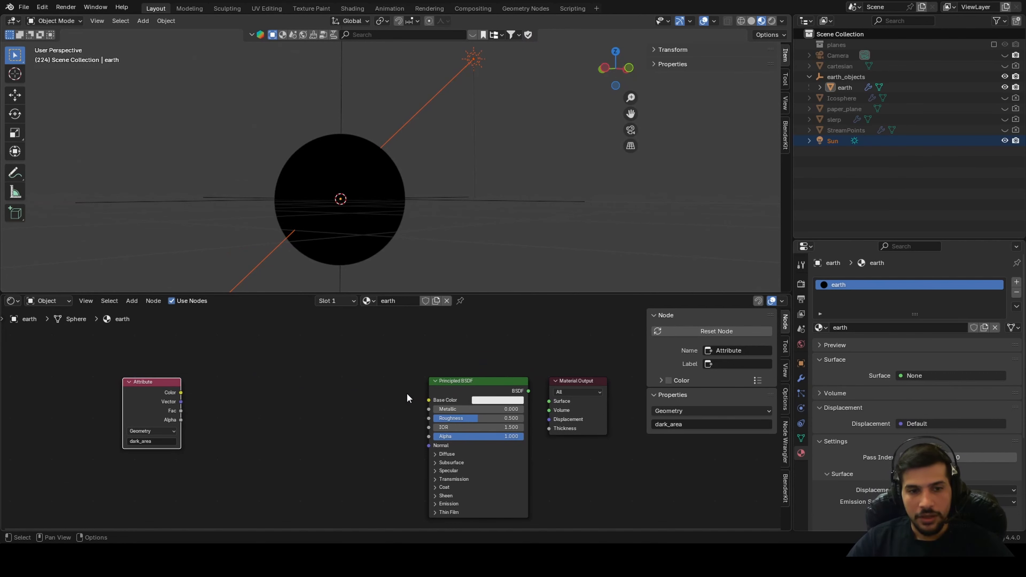
drag(444, 389, 394, 387)
scroll(427, 400, up, 1)
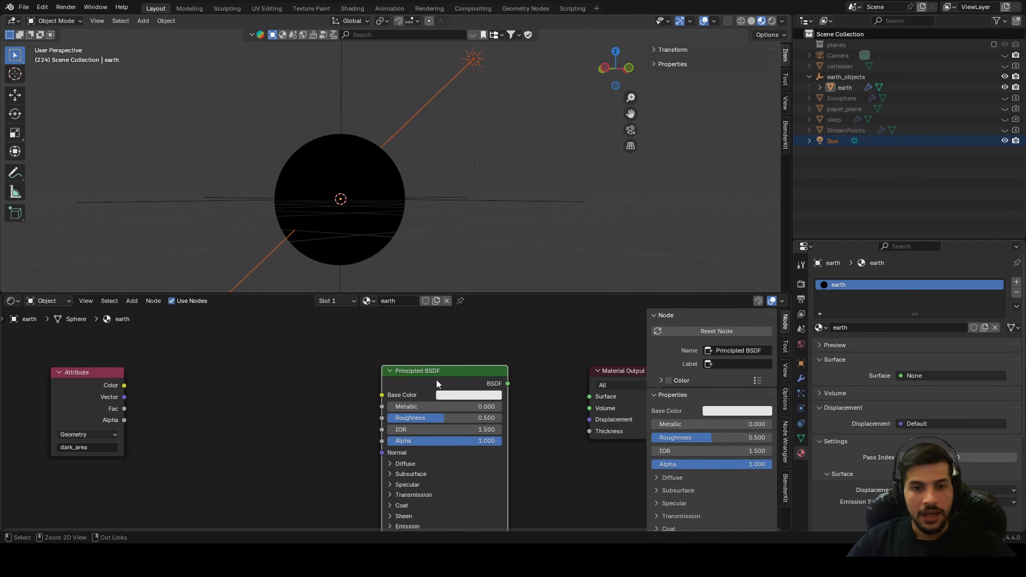
ctrl+shift+click(442, 373)
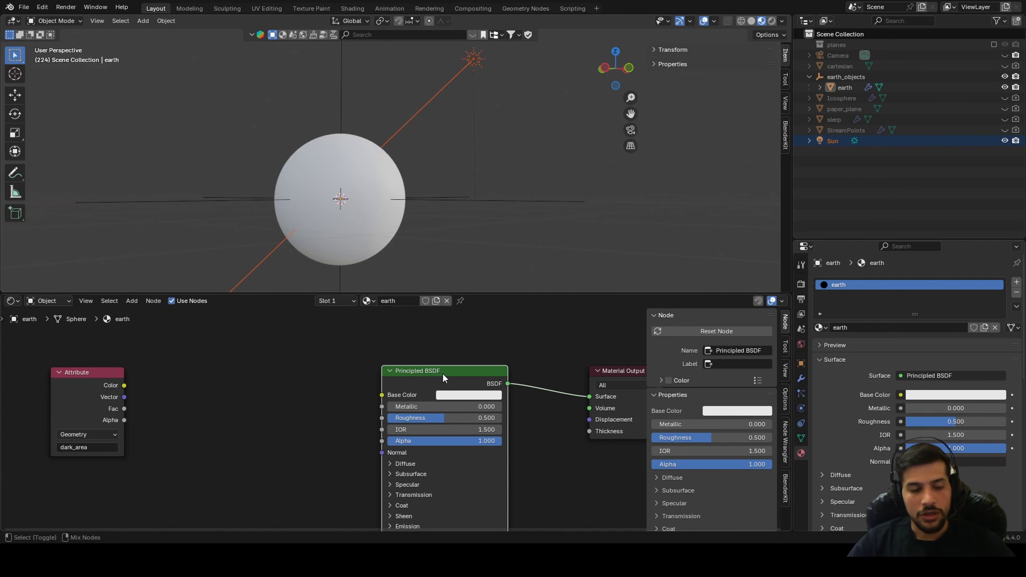
Add an Image Texture with Texture Coordinate and Mapping nodes to the Principled BSDF's Base Color, and move the Attribute node above them
key(ctrl+t)
drag(66, 370, 95, 268)
middle_drag(231, 400, 334, 387)
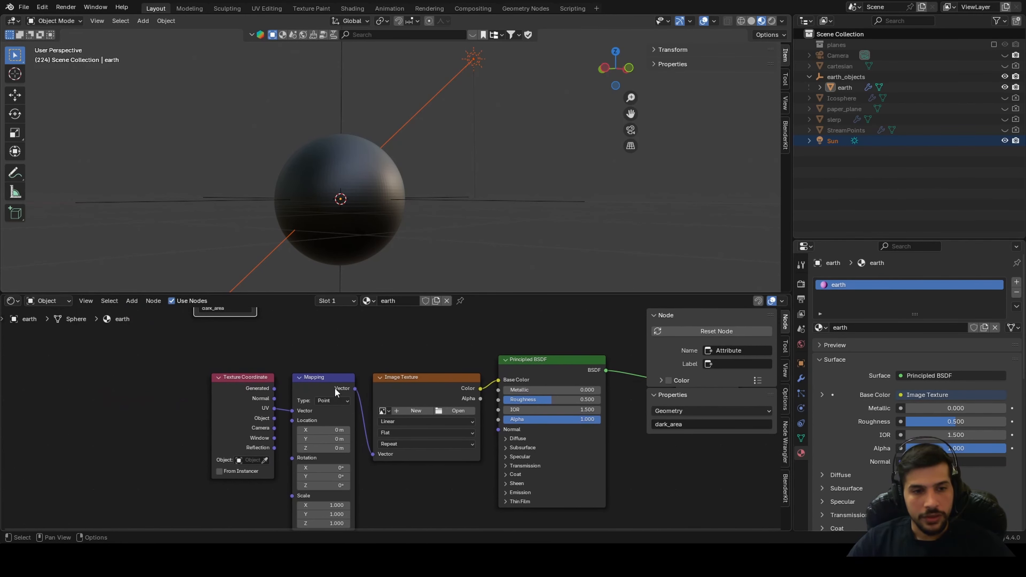
scroll(334, 387, up, 2)
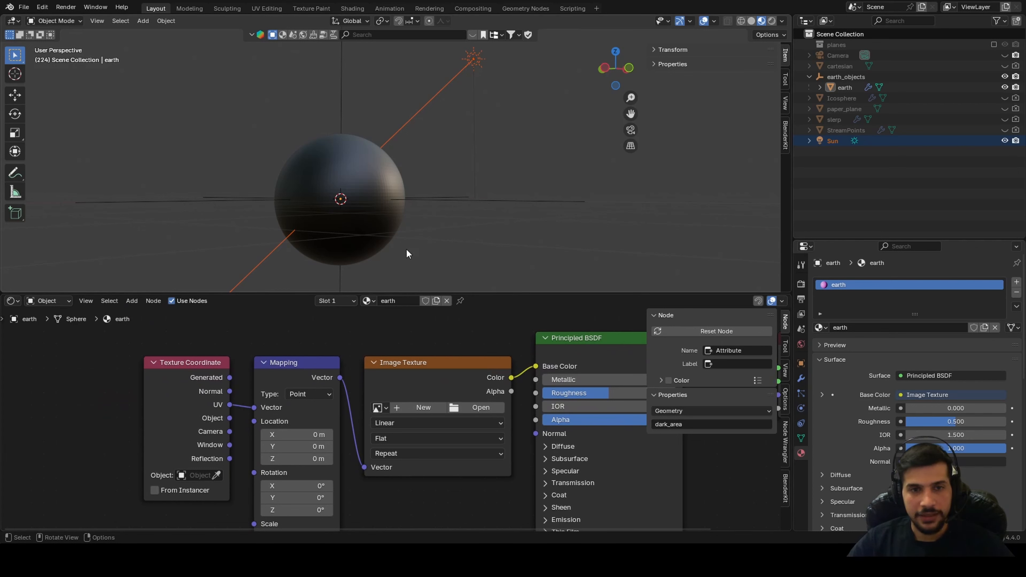
Select the earth and load base_color_day.jpg into its Image Texture node
click(388, 171)
scroll(405, 425, down, 2)
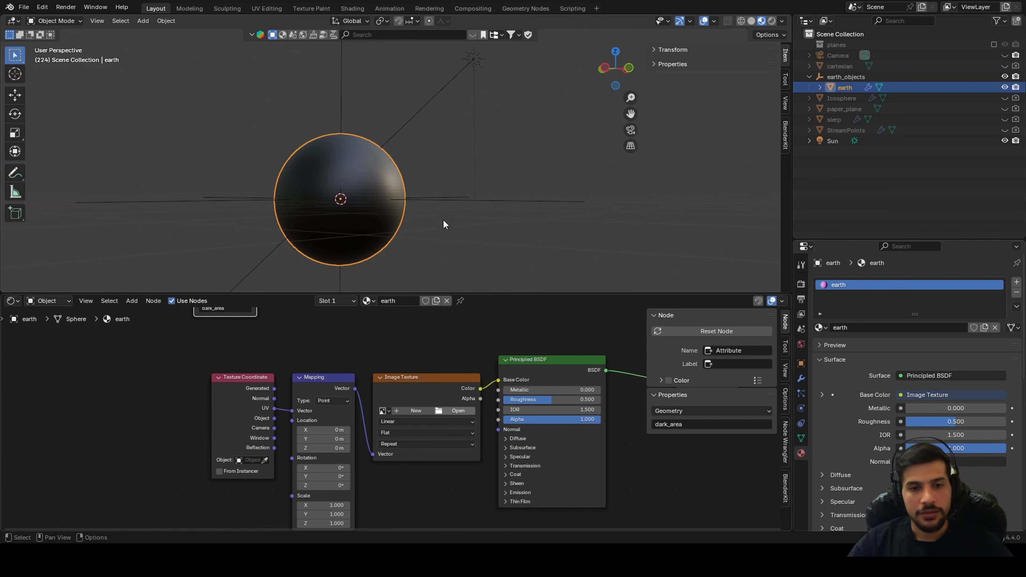
middle_drag(440, 219, 422, 237)
scroll(415, 415, up, 2)
click(487, 407)
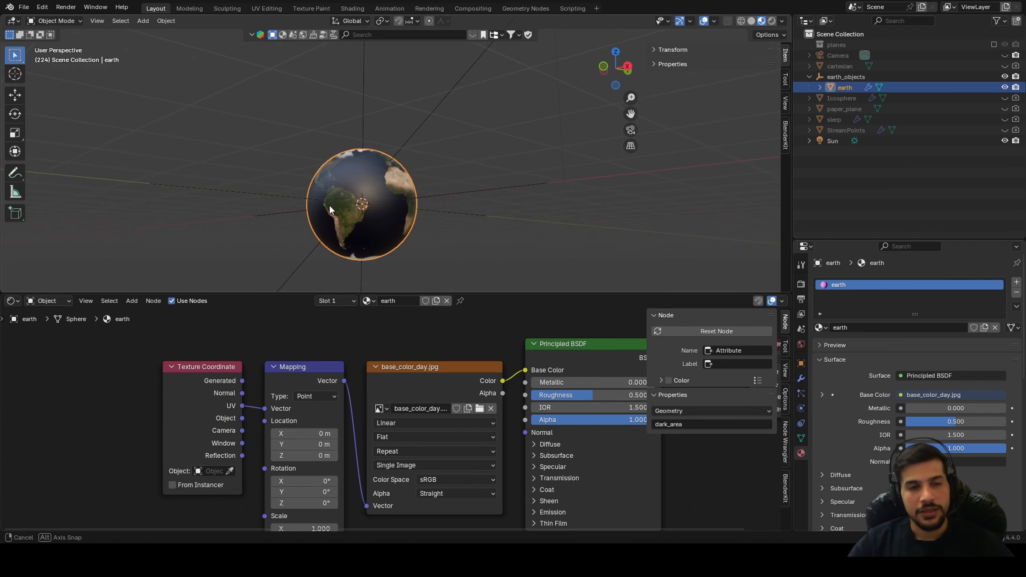
Apply Shade Smooth to the earth
scroll(442, 223, up, 6)
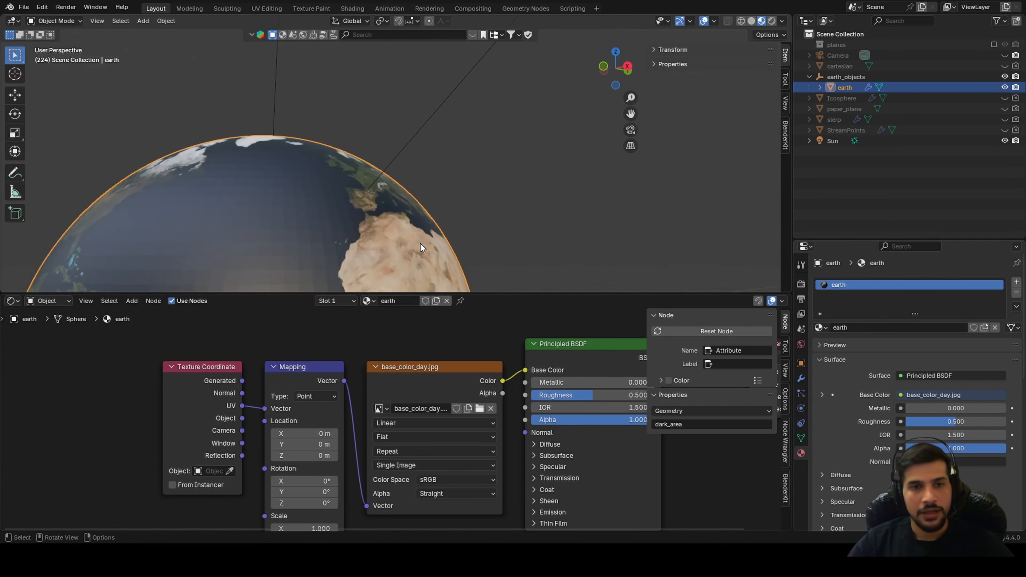
middle_drag(420, 244, 456, 230)
right_click(342, 245)
click(311, 244)
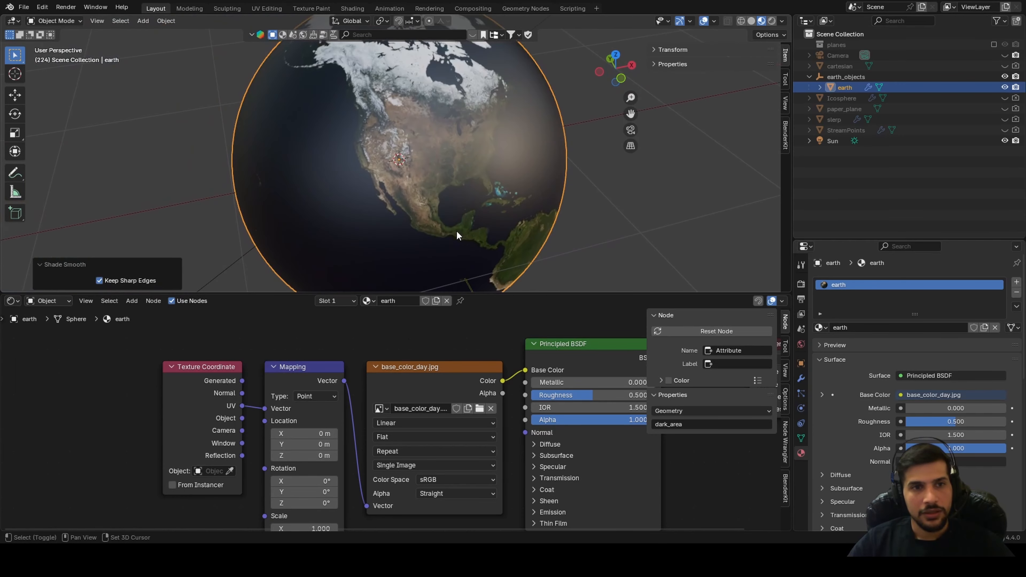
Move the Texture Coordinate, Mapping and day texture nodes further away from the Principled BSDF to make room
scroll(193, 476, down, 2)
scroll(192, 476, down, 1)
middle_drag(192, 476, 412, 458)
drag(459, 412, 300, 404)
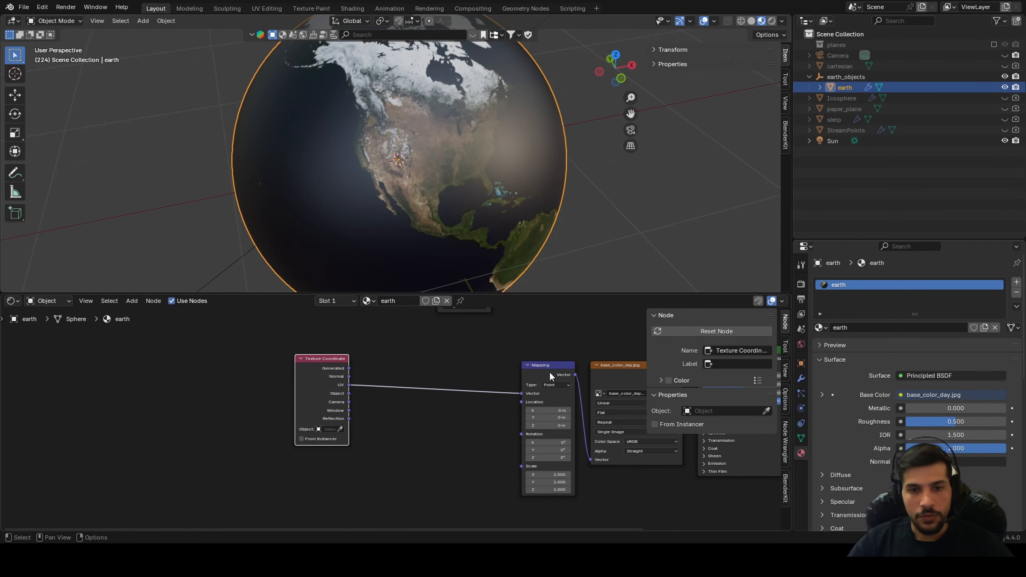
drag(549, 371, 404, 375)
drag(609, 372, 407, 319)
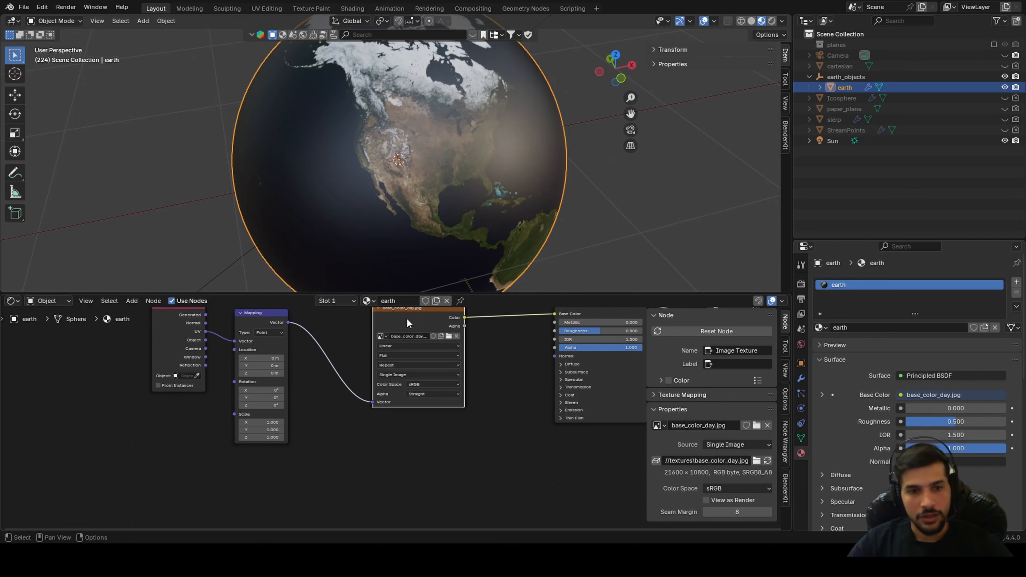
Duplicate the day texture node with its Mapping link, place the copy below, and load base_color-night.jpg into it
ctrl+shift+click(407, 322)
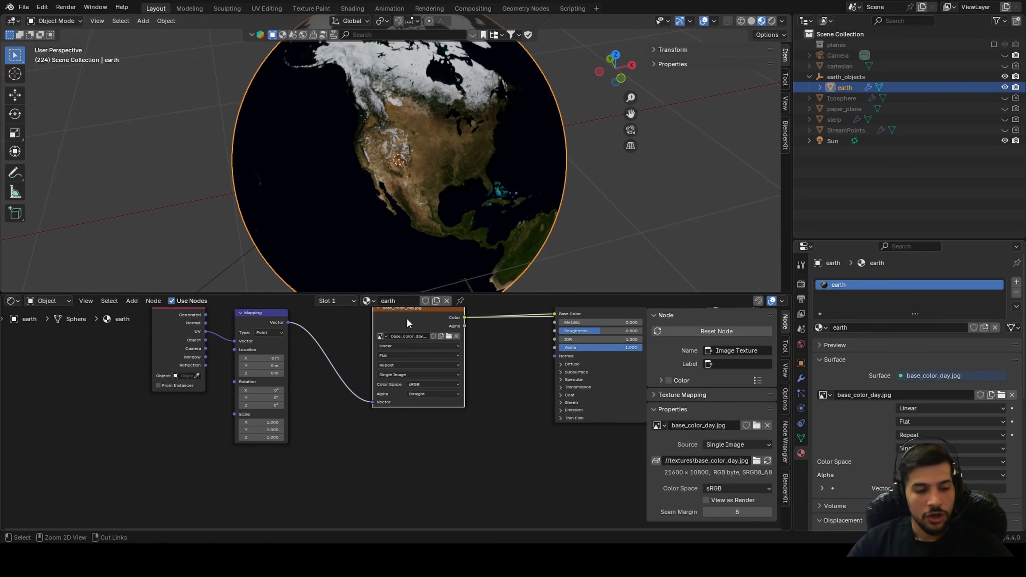
key(ctrl+shift+d)
click(392, 433)
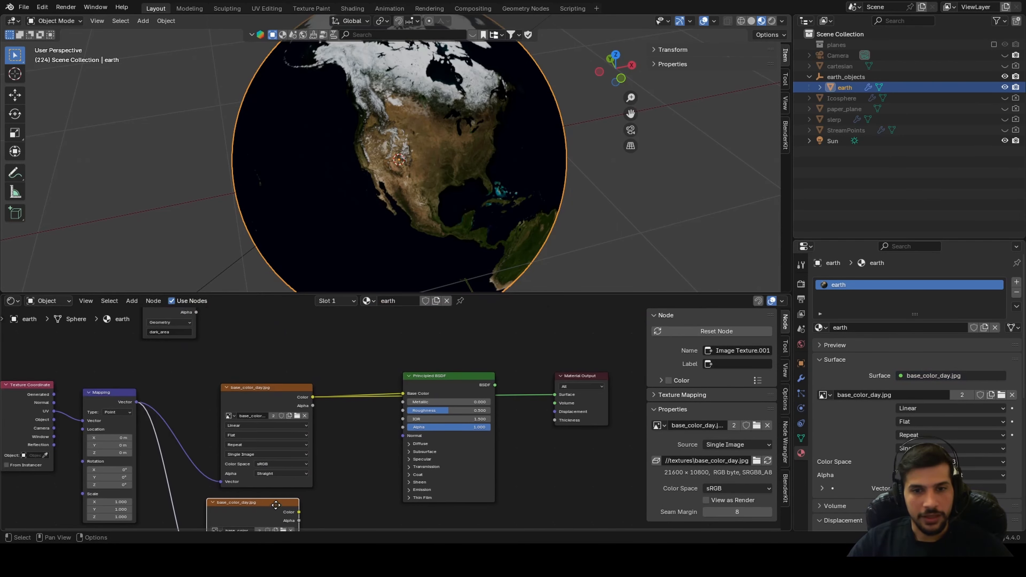
mouse_move(392, 434)
middle_down()
mouse_move(241, 513)
mouse_move(327, 391)
middle_up()
ctrl+shift+click(453, 382)
scroll(368, 452, up, 4)
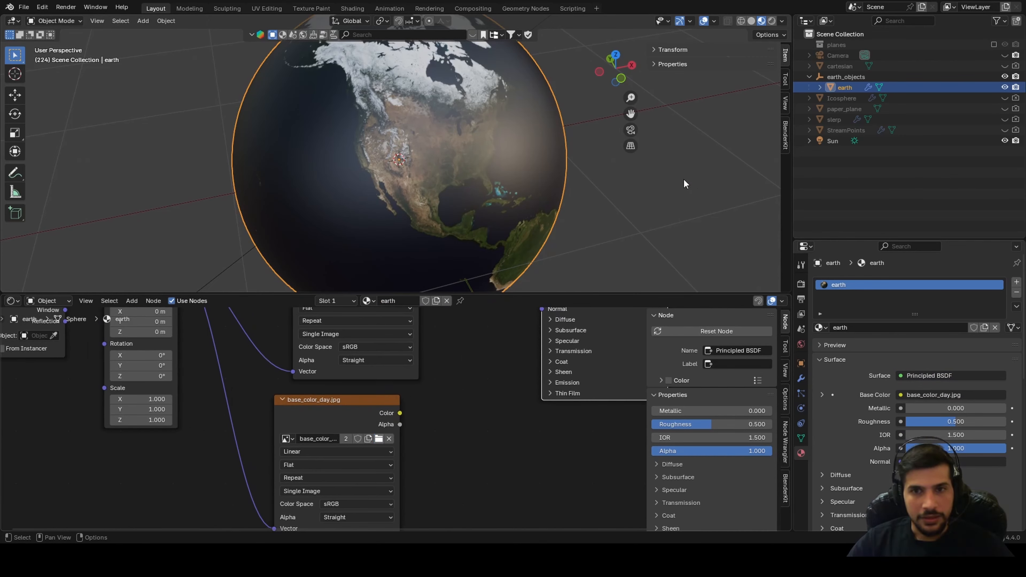
scroll(394, 415, down, 1)
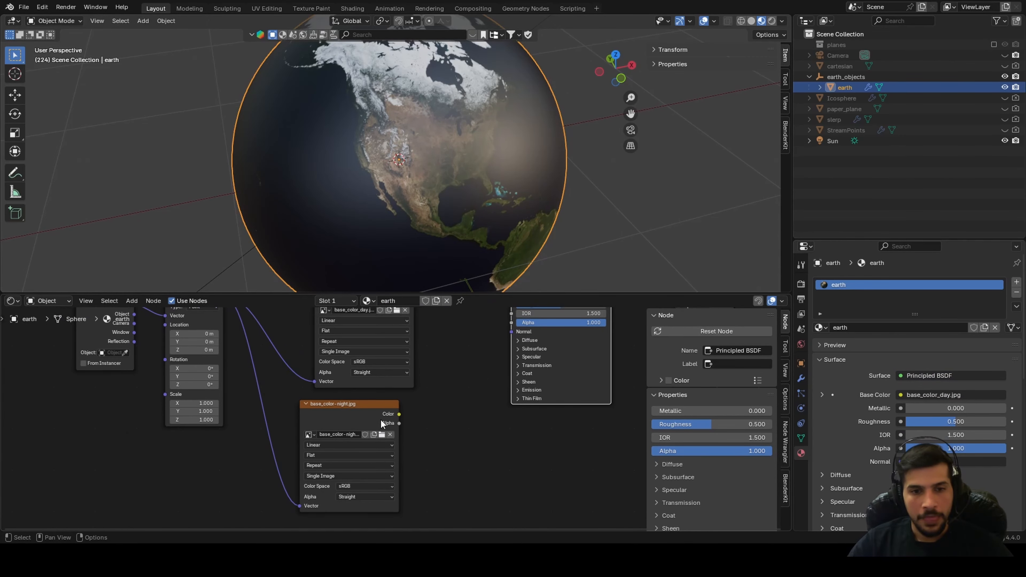
Preview the night texture directly on the globe and check it from another angle
ctrl+shift+click(369, 418)
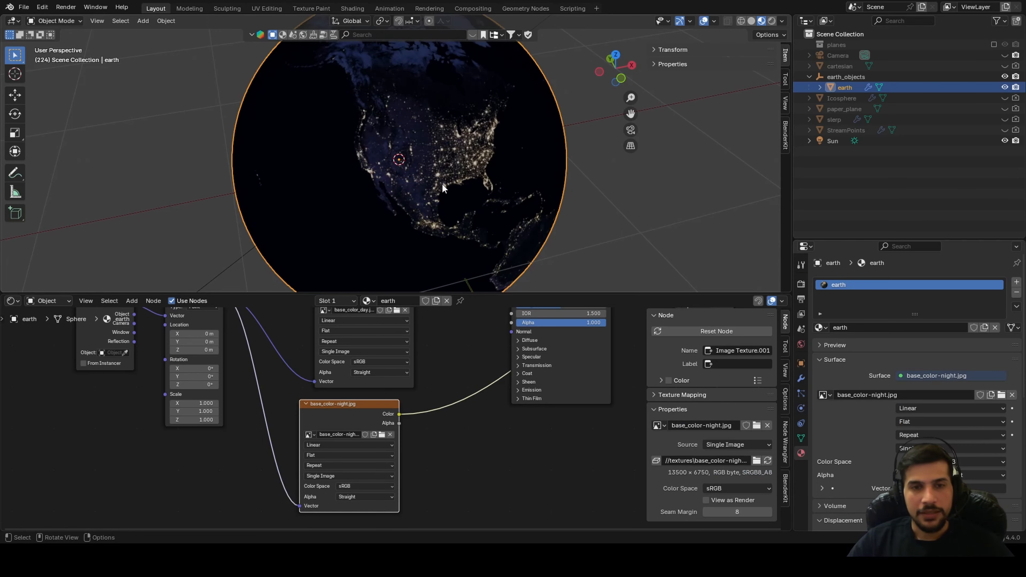
mouse_move(404, 173)
middle_down()
mouse_move(689, 162)
mouse_move(494, 222)
mouse_move(421, 140)
mouse_move(401, 167)
middle_up()
scroll(318, 423, down, 4)
middle_drag(318, 423, 358, 501)
middle_drag(315, 404, 325, 451)
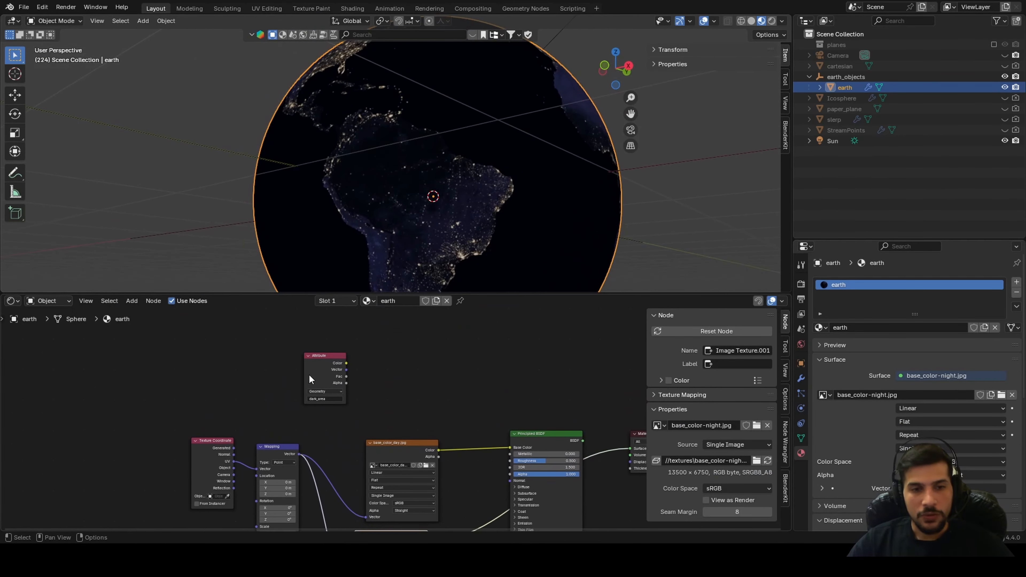
Reposition the Attribute node and add a Mix Color node between it and the Principled BSDF
drag(309, 373, 324, 385)
middle_drag(531, 476, 452, 405)
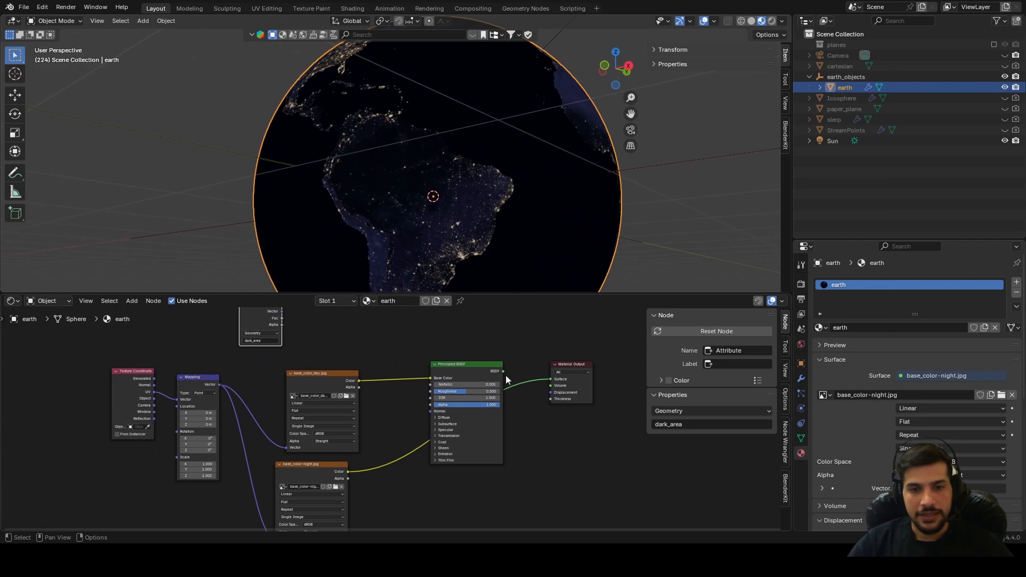
scroll(430, 397, up, 2)
middle_drag(408, 324, 446, 386)
key(shift+a)
click(437, 392)
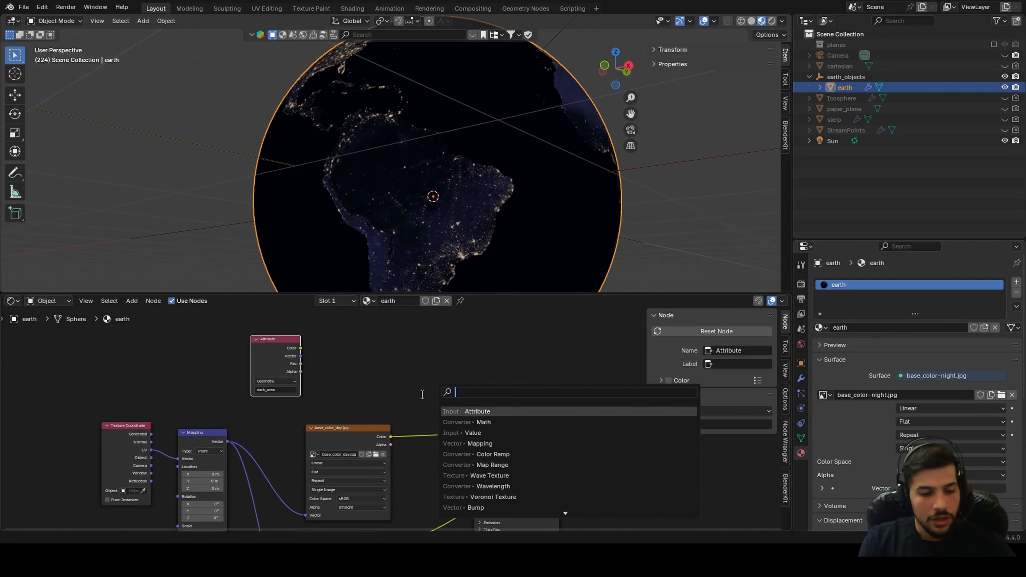
text(mix)
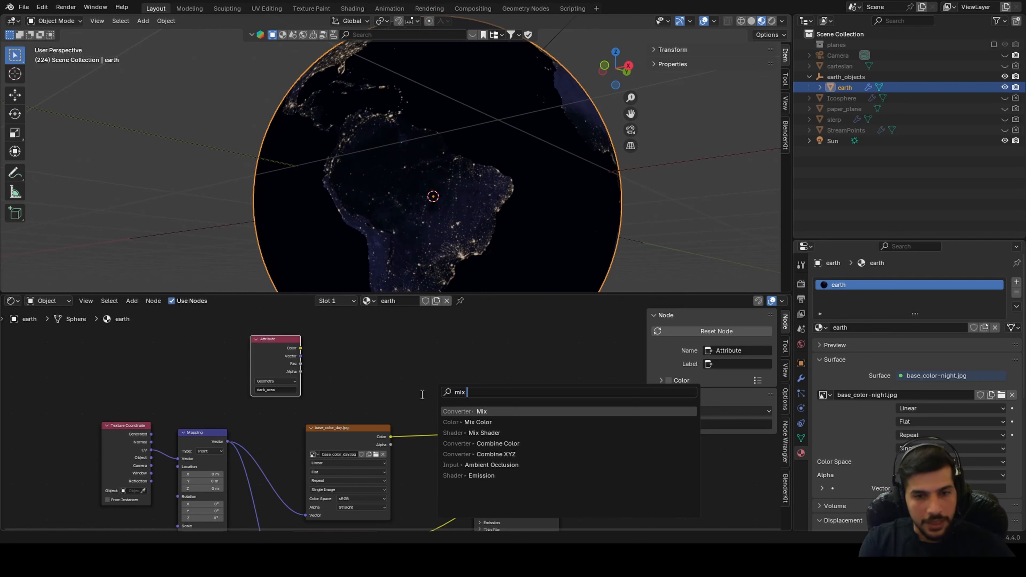
key(Down)
key(Return)
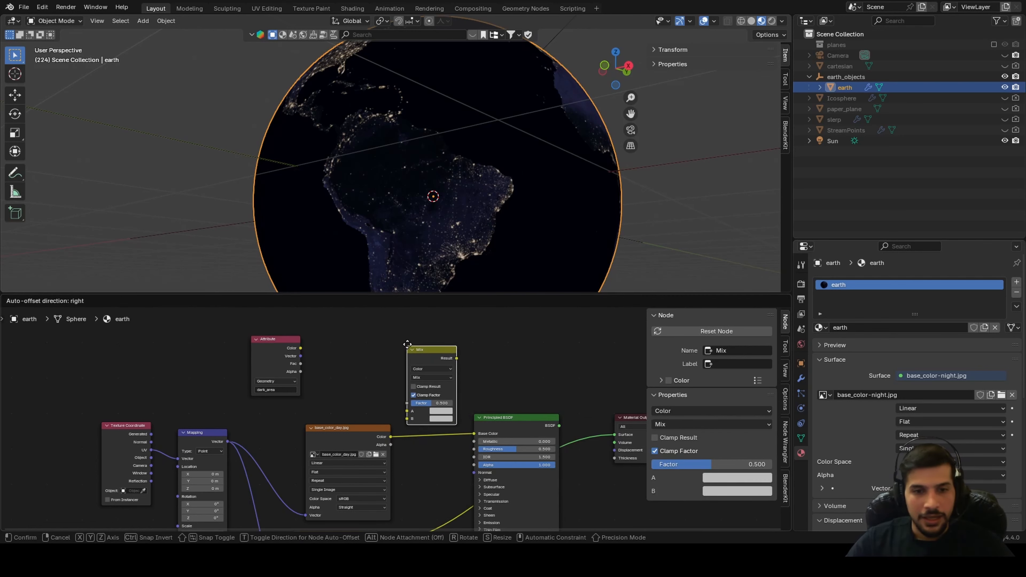
click(417, 332)
Connect the dark_area Color to the Mix node's Factor, the day texture's Color to A, and the night texture's Color to B
drag(300, 348, 413, 388)
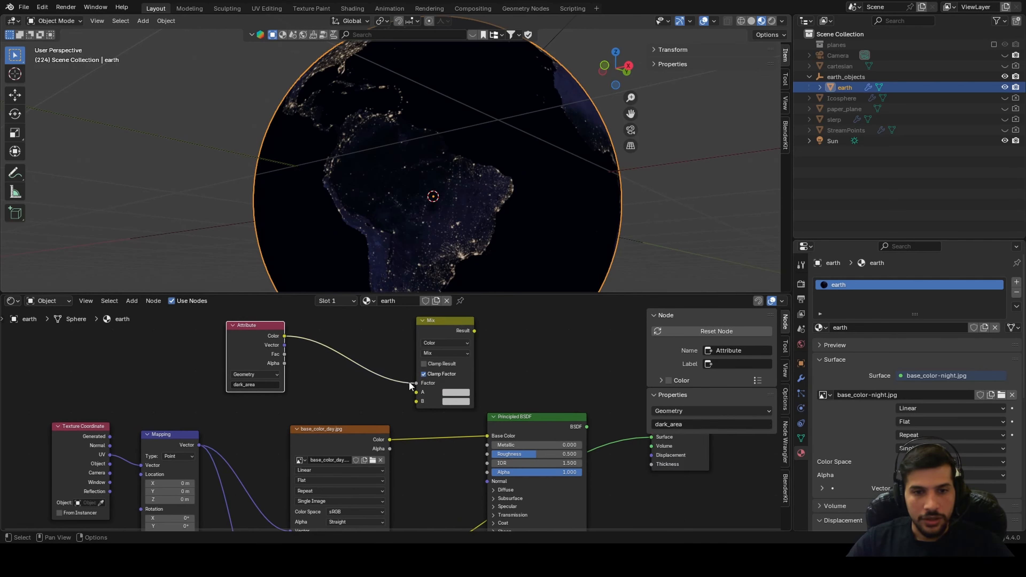
scroll(403, 412, up, 3)
middle_drag(419, 447, 377, 402)
drag(487, 401, 449, 381)
middle_drag(409, 469, 361, 280)
scroll(351, 483, down, 3)
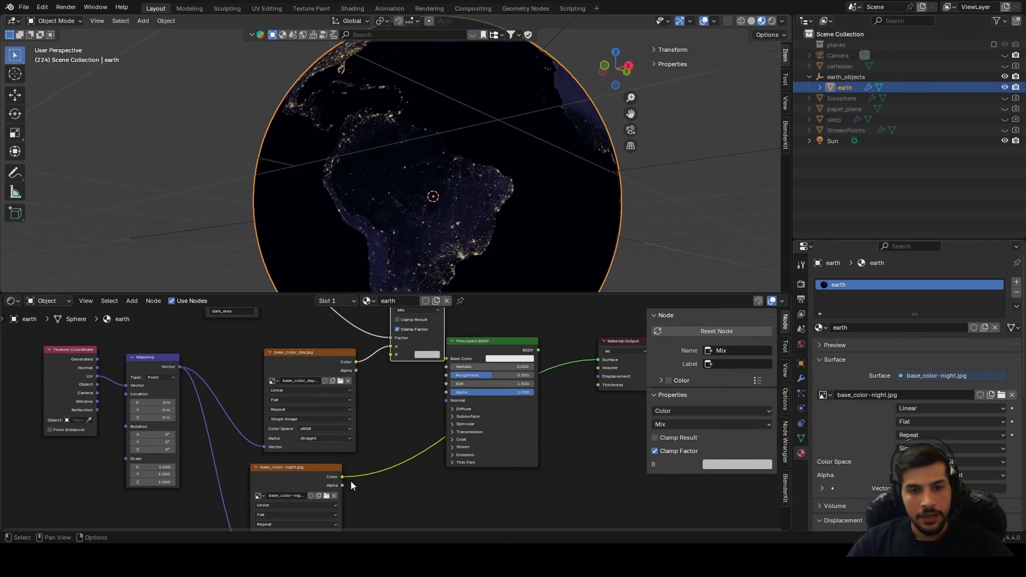
drag(342, 477, 390, 355)
scroll(407, 417, down, 2)
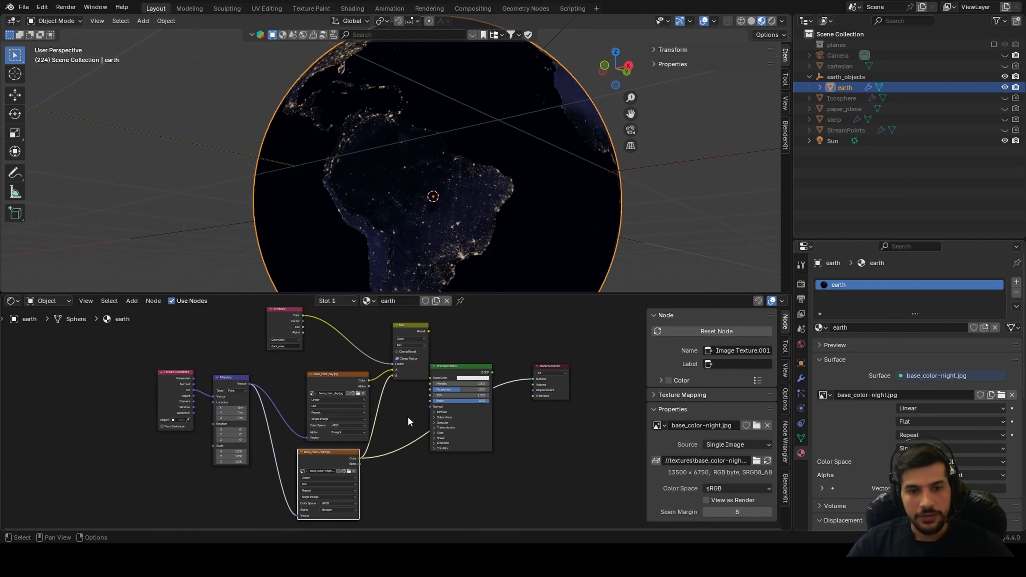
Space out the Principled BSDF and Material Output, and route the Mix result through Base Color to the Surface output
drag(512, 401, 618, 402)
drag(426, 399, 505, 396)
drag(393, 363, 477, 407)
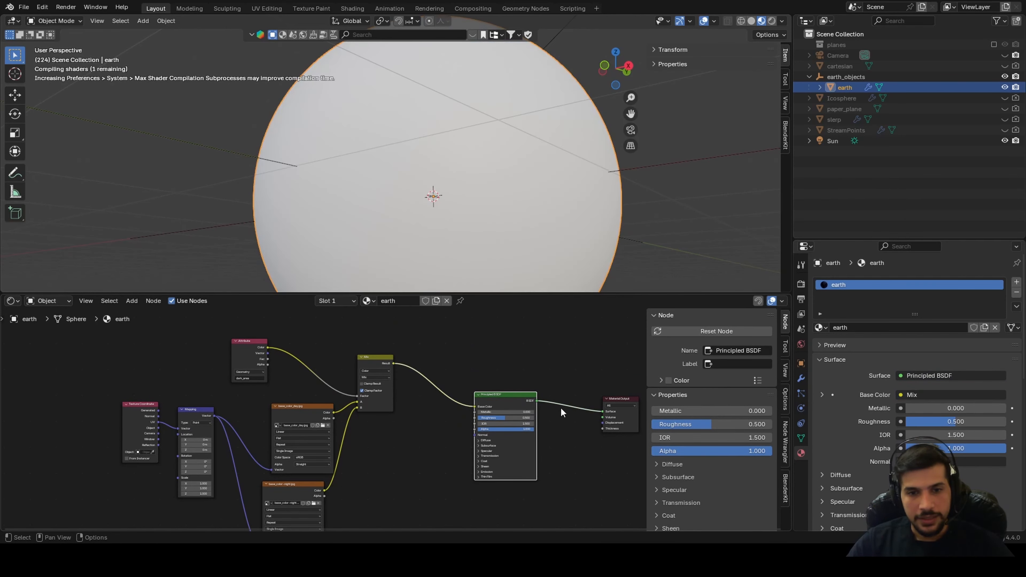
Examine the blended day and night textures from several sides of the globe, and select the Sun to compare its direction
middle_drag(481, 217, 269, 275)
scroll(415, 206, down, 4)
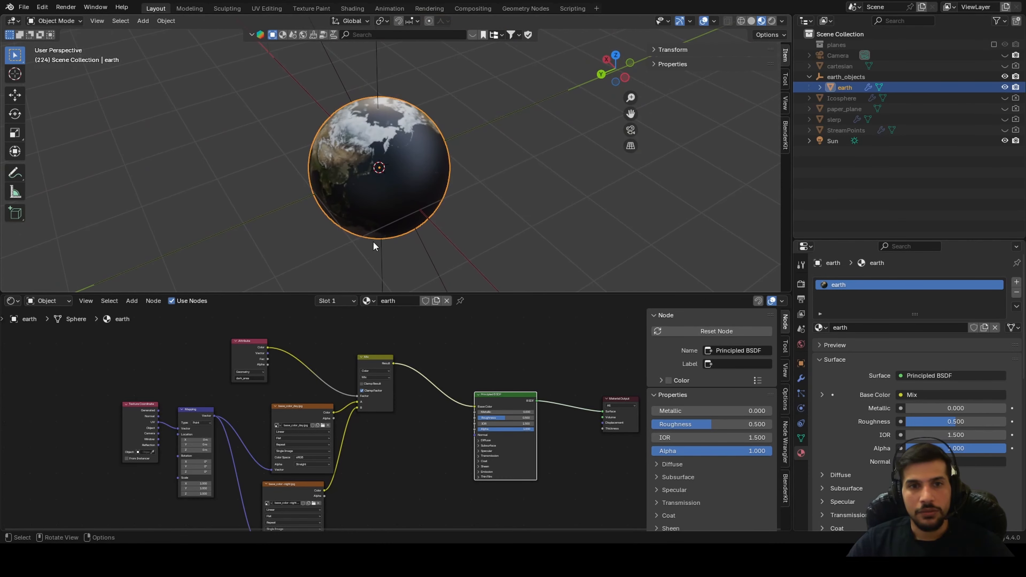
scroll(373, 241, up, 4)
middle_drag(372, 241, 398, 213)
scroll(540, 205, down, 4)
click(505, 74)
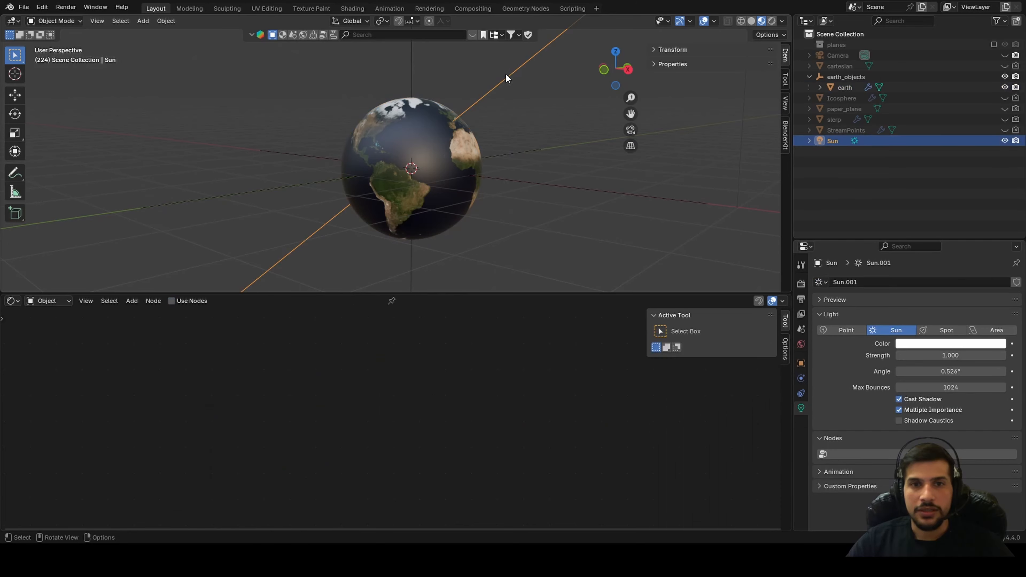
middle_drag(505, 73, 415, 153)
scroll(445, 224, up, 4)
scroll(449, 220, down, 4)
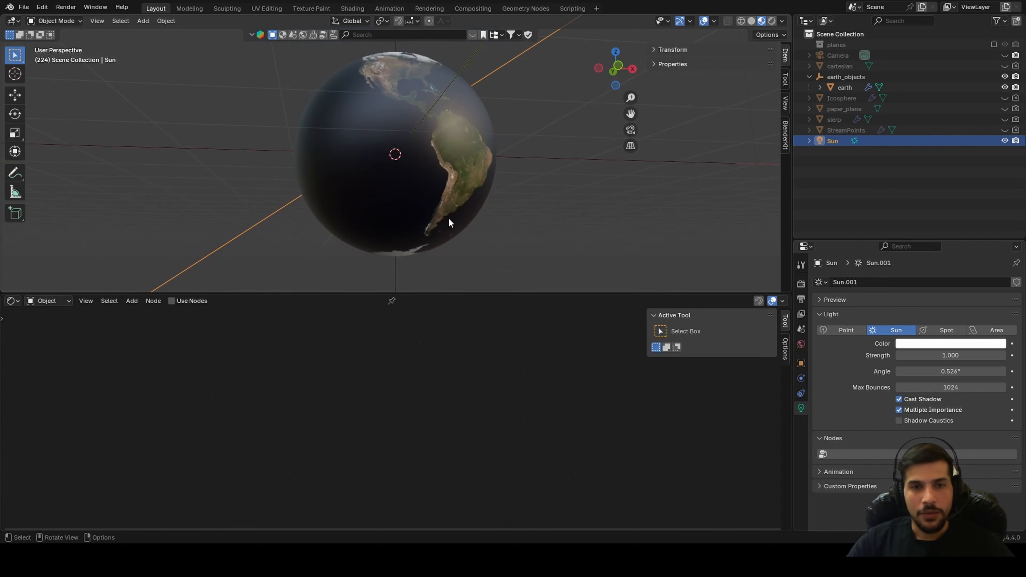
Select the earth and preview its dark_area attribute directly on the globe's surface
click(449, 220)
middle_drag(426, 432, 562, 444)
drag(483, 387, 427, 383)
middle_drag(466, 392, 347, 356)
ctrl+shift+click(329, 399)
Insert a Color Ramp node on the link between the dark_area Attribute node and the Material Output
scroll(348, 353, up, 5)
key(shift+a)
click(349, 353)
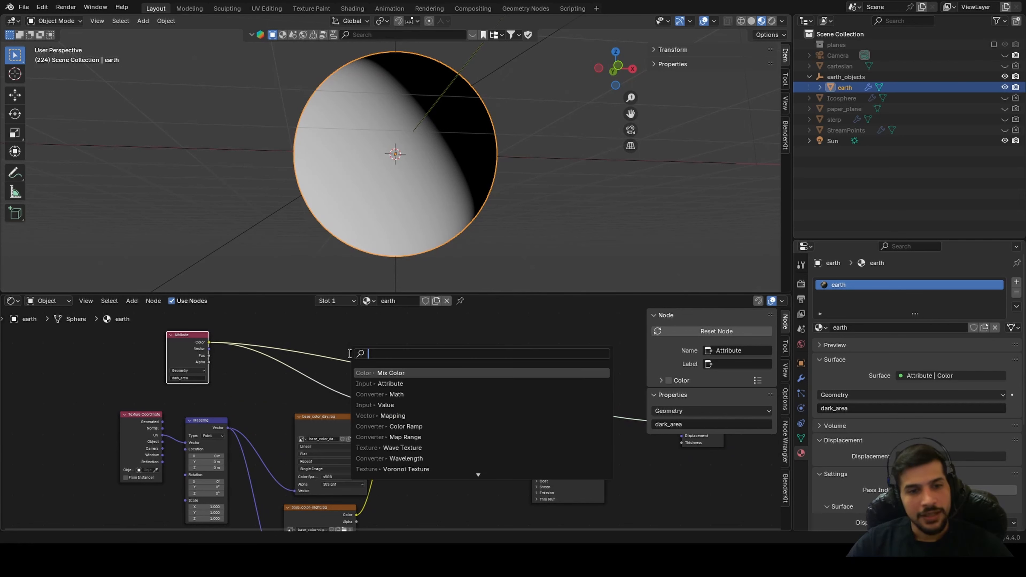
text(color)
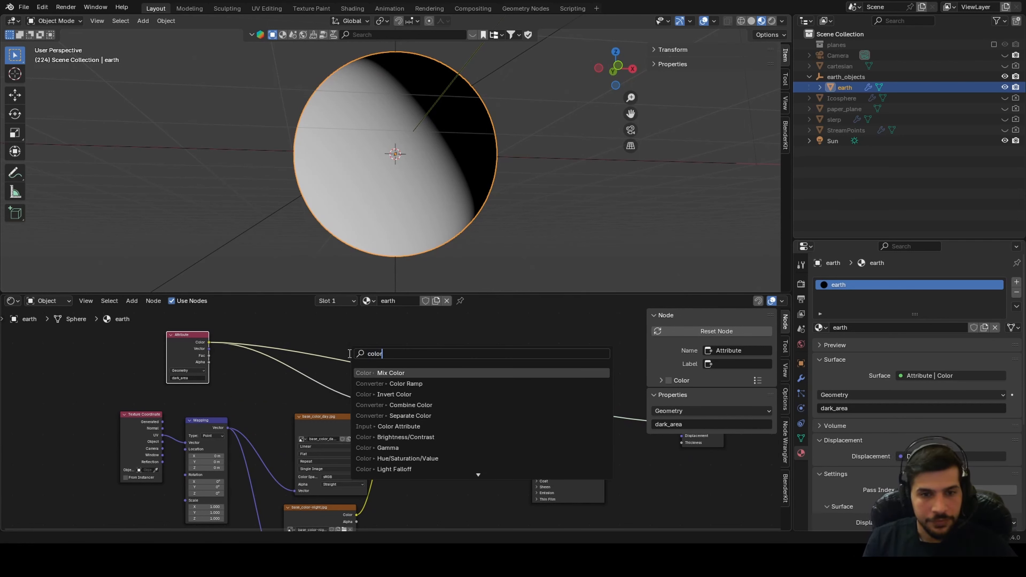
key(Down)
key(Return)
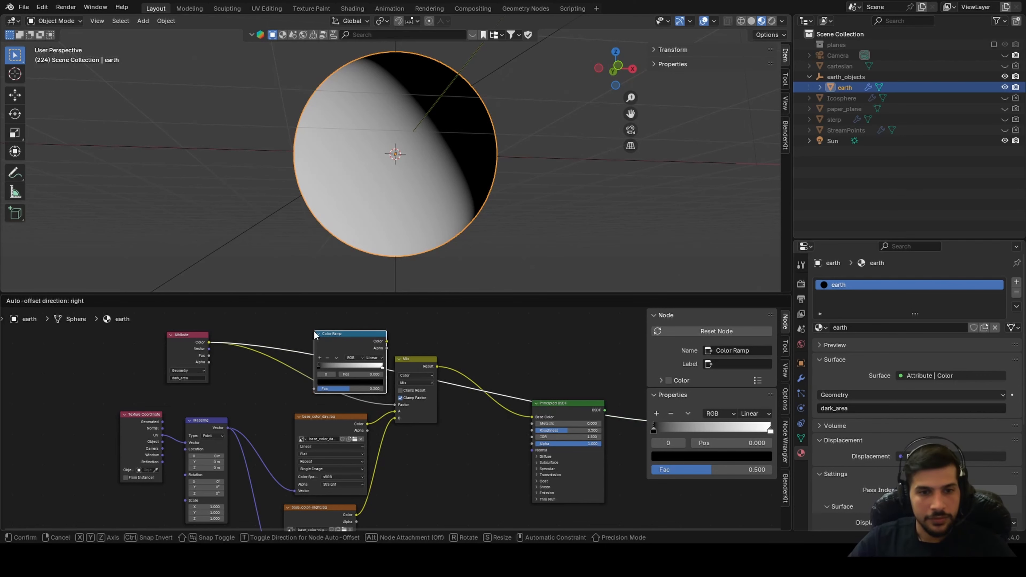
click(313, 331)
Move the Color Ramp's white stop to position 0.055 to sharpen the day and night boundary
scroll(256, 385, up, 3)
middle_drag(257, 386, 324, 412)
drag(413, 378, 318, 381)
mouse_move(323, 94)
middle_down()
mouse_move(475, 161)
mouse_move(352, 181)
middle_up()
scroll(341, 362, down, 2)
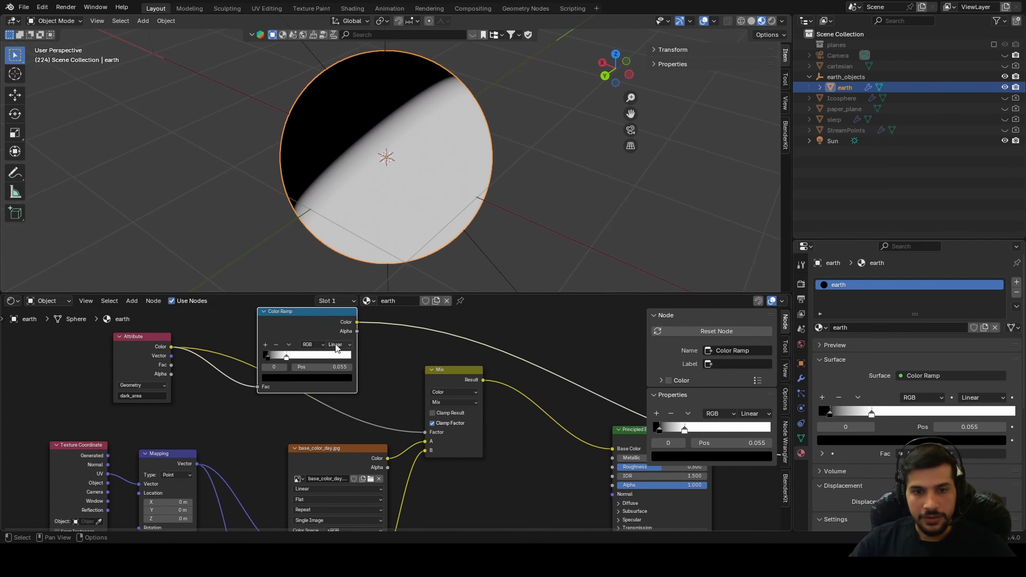
Connect the Color Ramp's Color to the Mix node's Factor, and route the Principled BSDF to the Surface output
drag(357, 322, 424, 431)
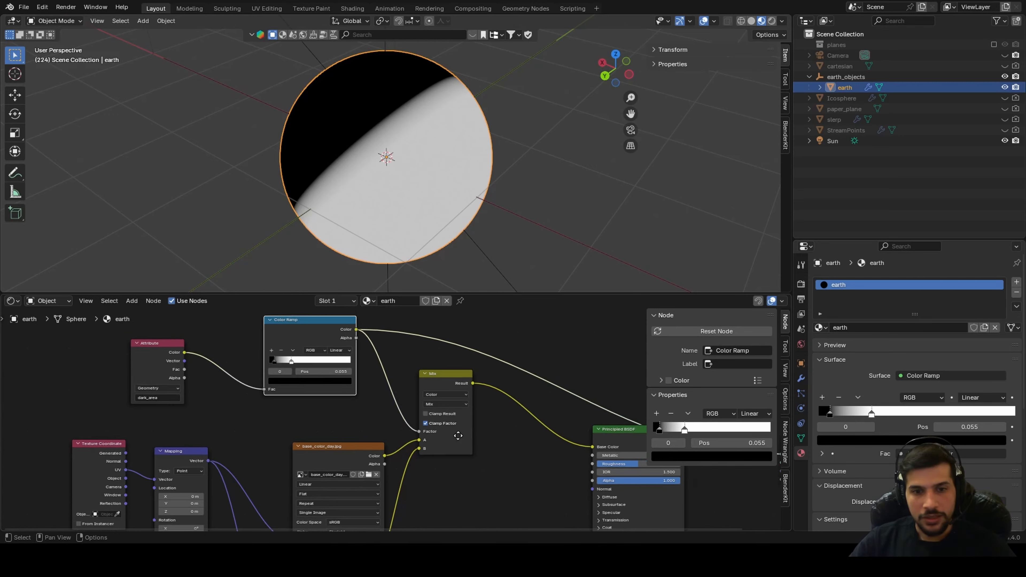
middle_drag(631, 434, 440, 415)
ctrl+shift+click(441, 416)
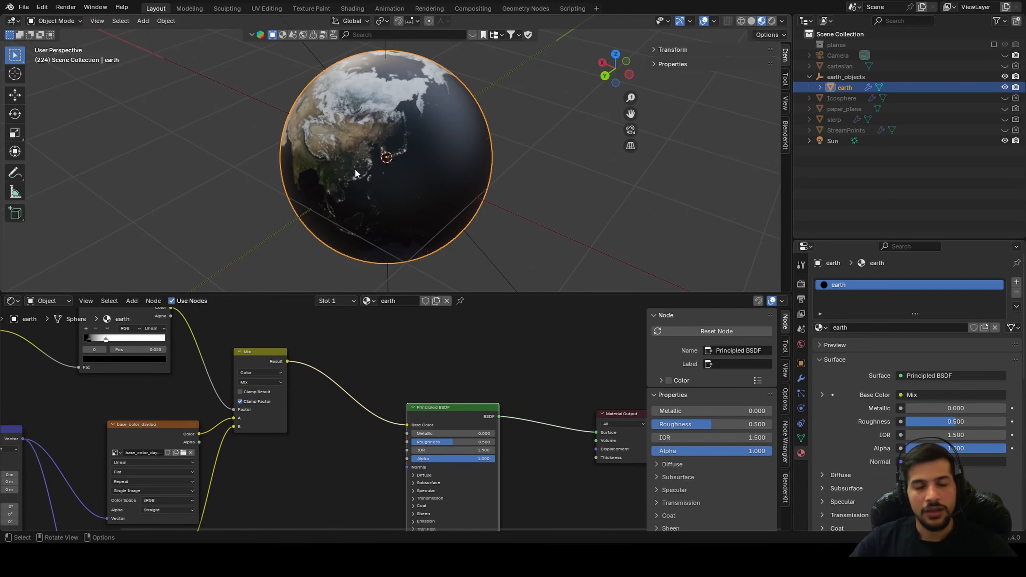
Examine the city lights and shading on the night side of the globe, close up and from a distance
middle_drag(389, 186, 392, 70)
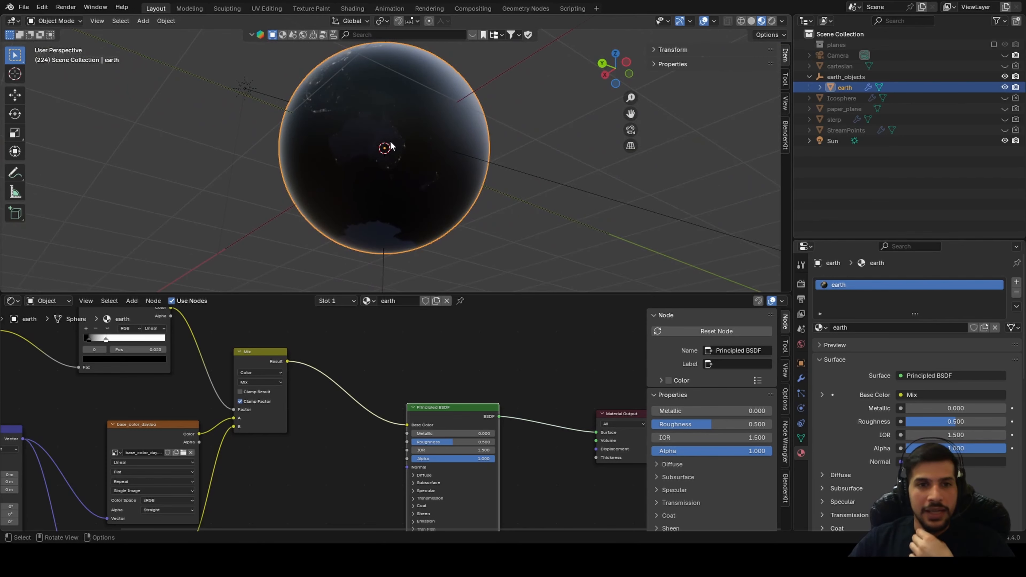
scroll(391, 145, up, 6)
scroll(371, 231, down, 4)
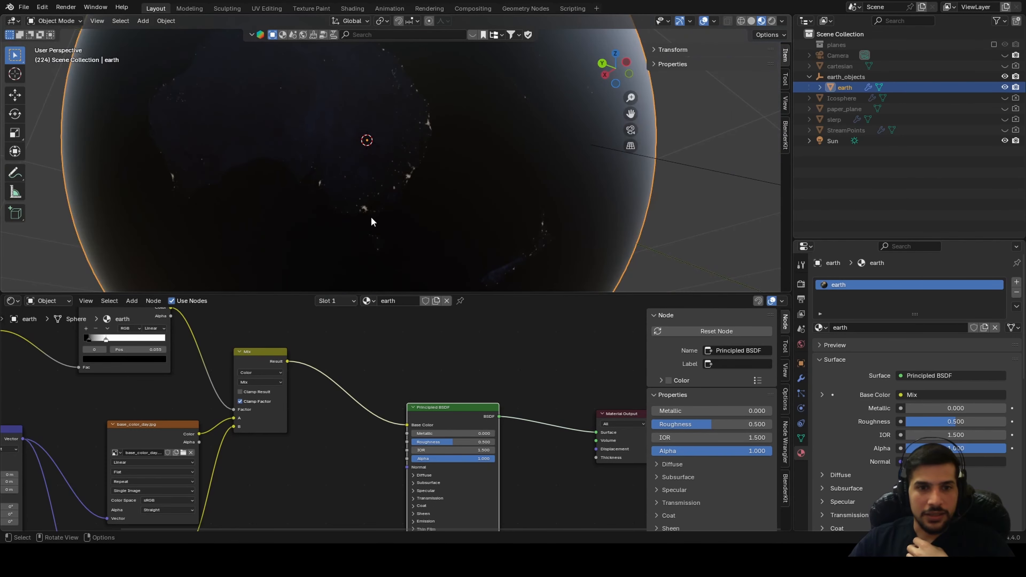
middle_drag(324, 167, 346, 202)
scroll(424, 411, down, 4)
middle_drag(476, 403, 528, 389)
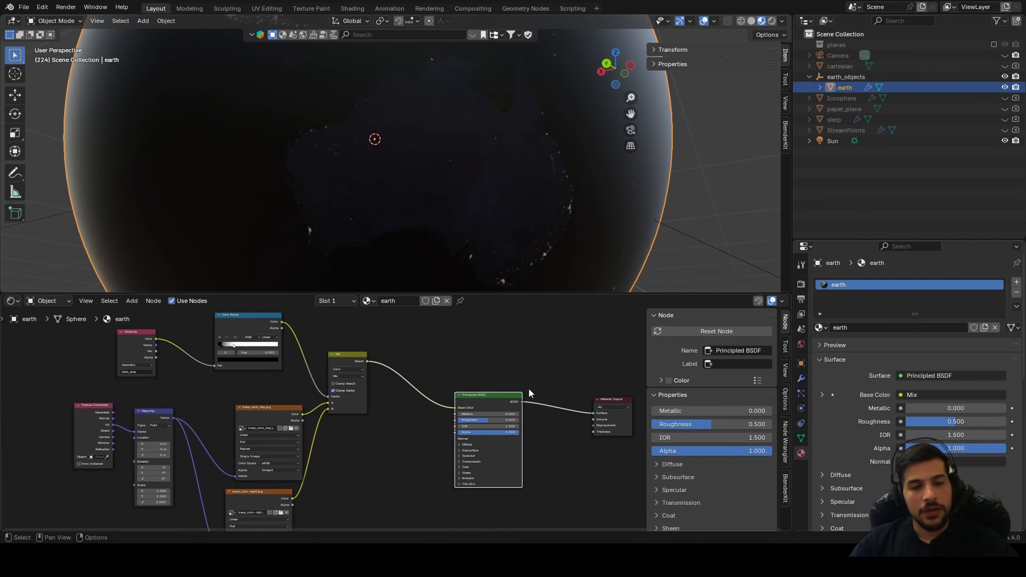
scroll(465, 445, up, 4)
scroll(510, 393, down, 4)
scroll(436, 176, down, 4)
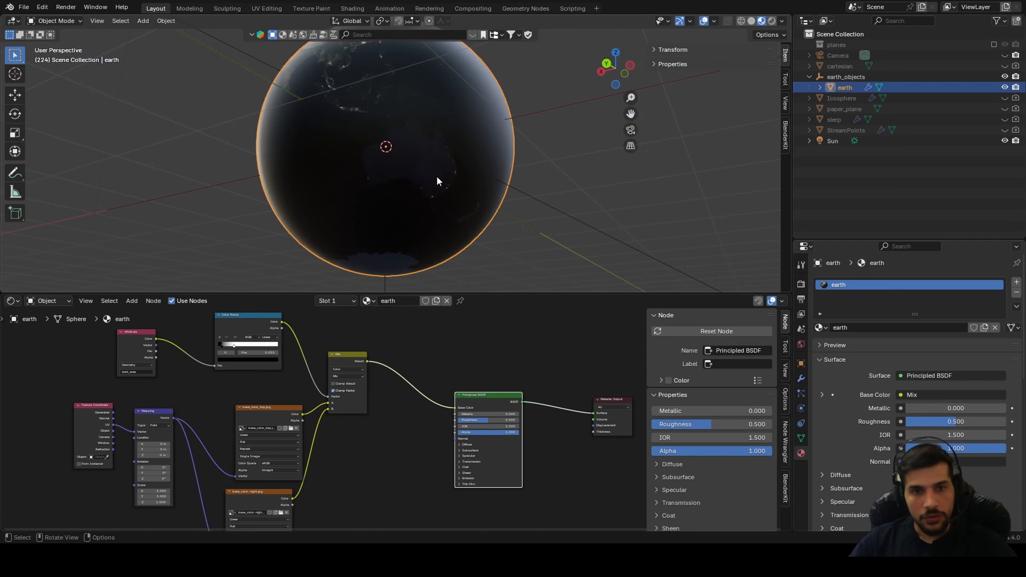
middle_drag(436, 176, 471, 240)
Preview the Mix result directly on the globe from several sides, and restore the Principled BSDF to the Surface output
ctrl+shift+click(357, 353)
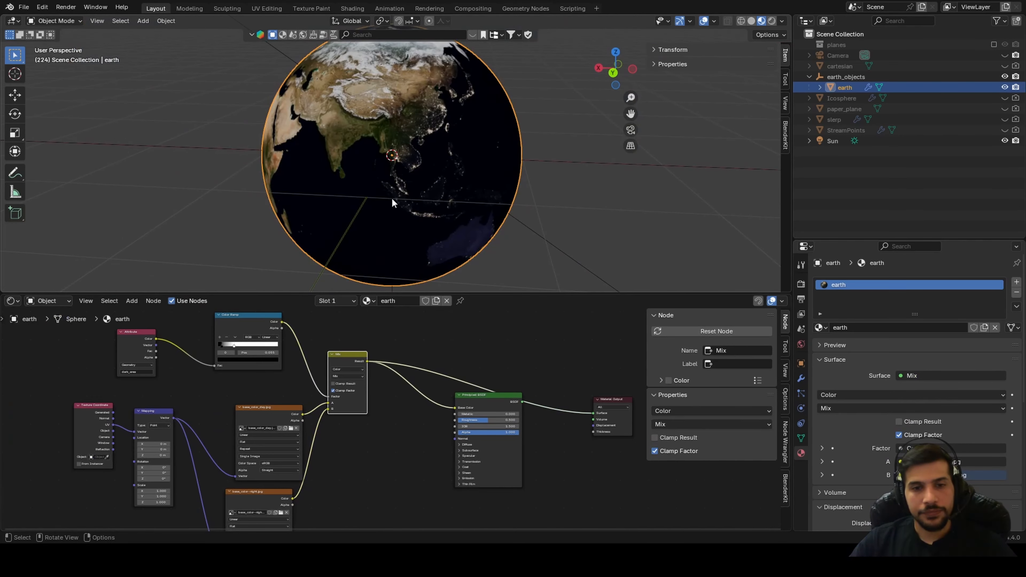
middle_drag(396, 198, 335, 169)
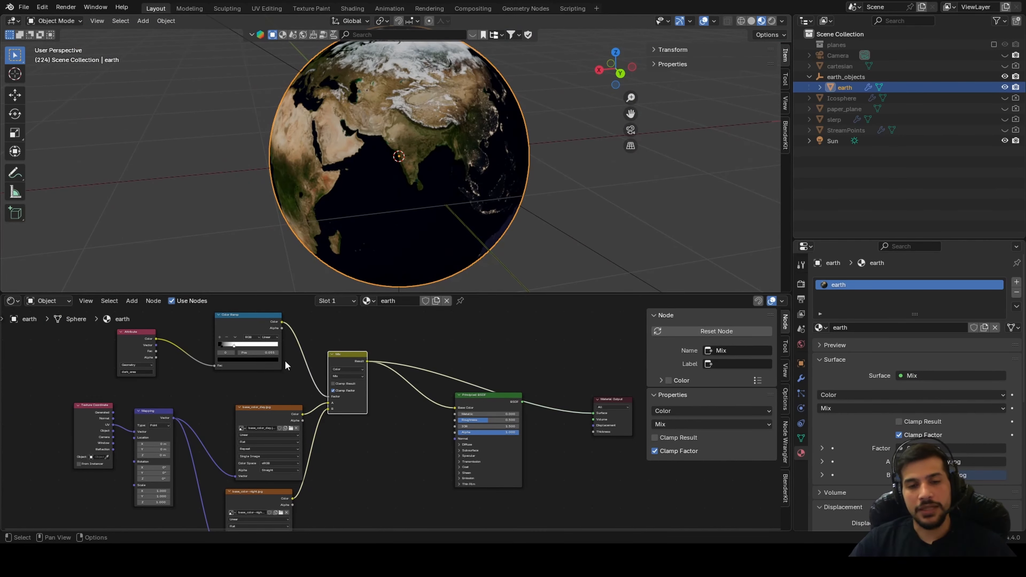
middle_drag(420, 218, 380, 217)
scroll(429, 395, up, 2)
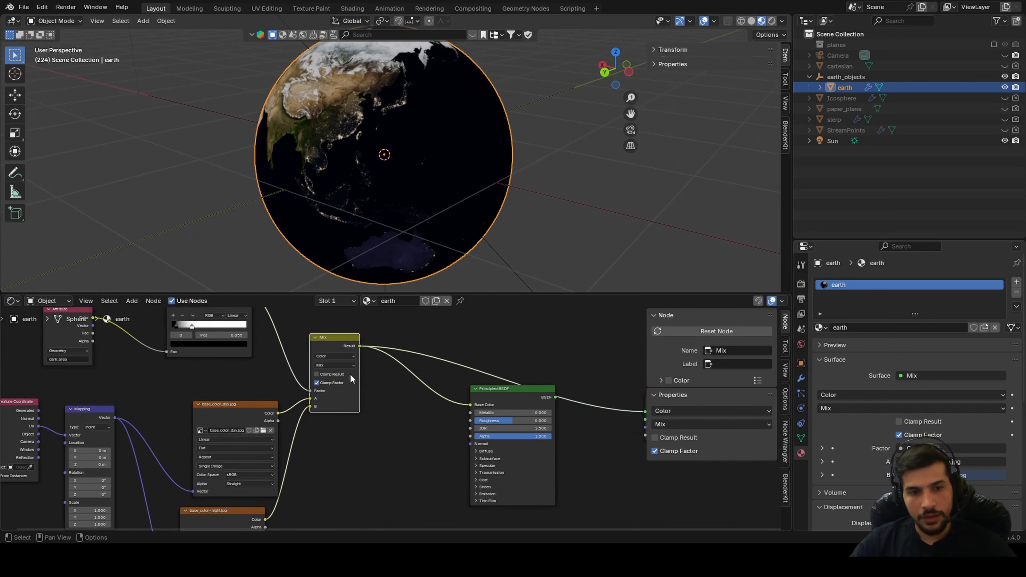
middle_drag(601, 391, 466, 388)
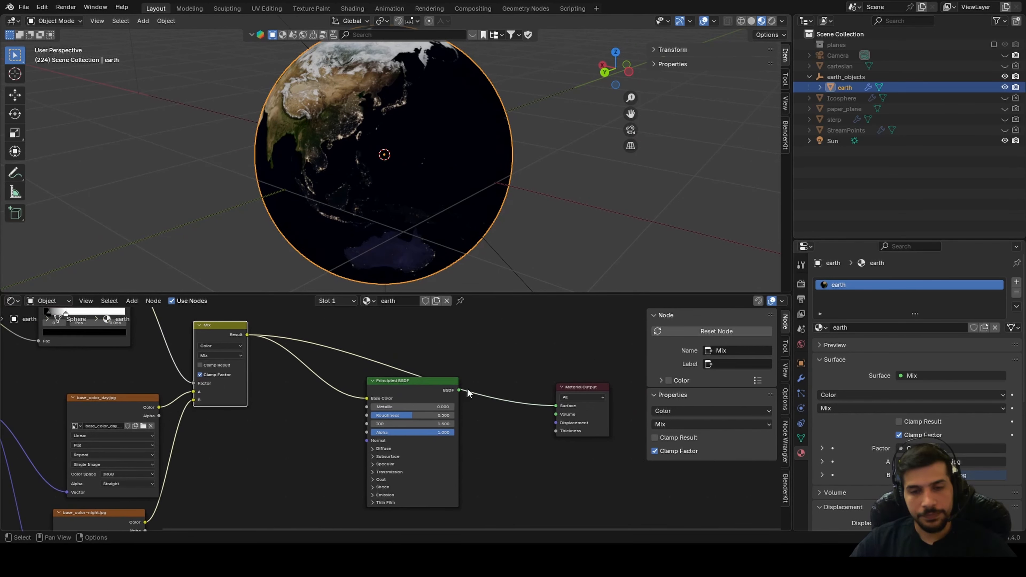
drag(556, 406, 430, 388)
ctrl+shift+click(433, 393)
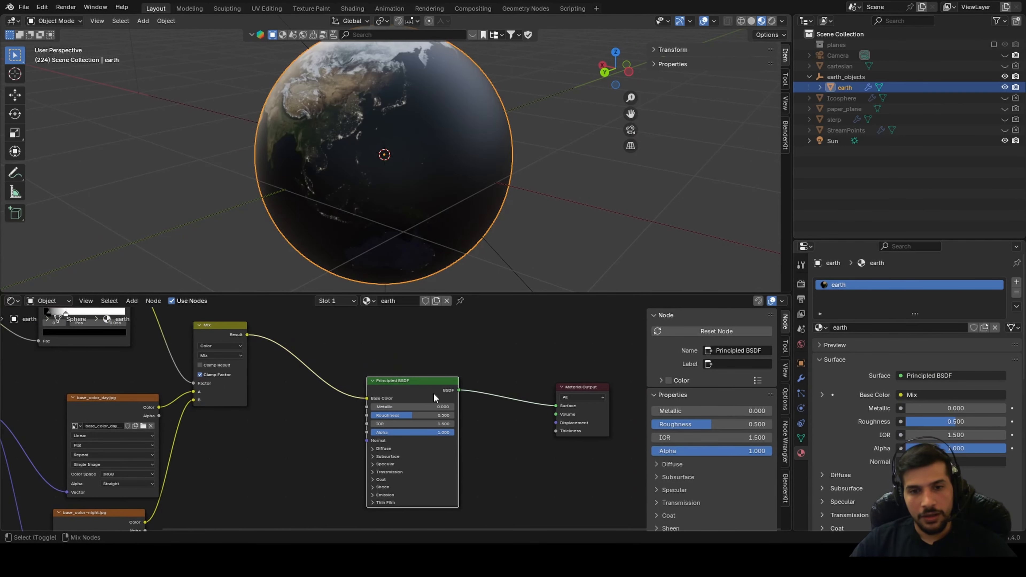
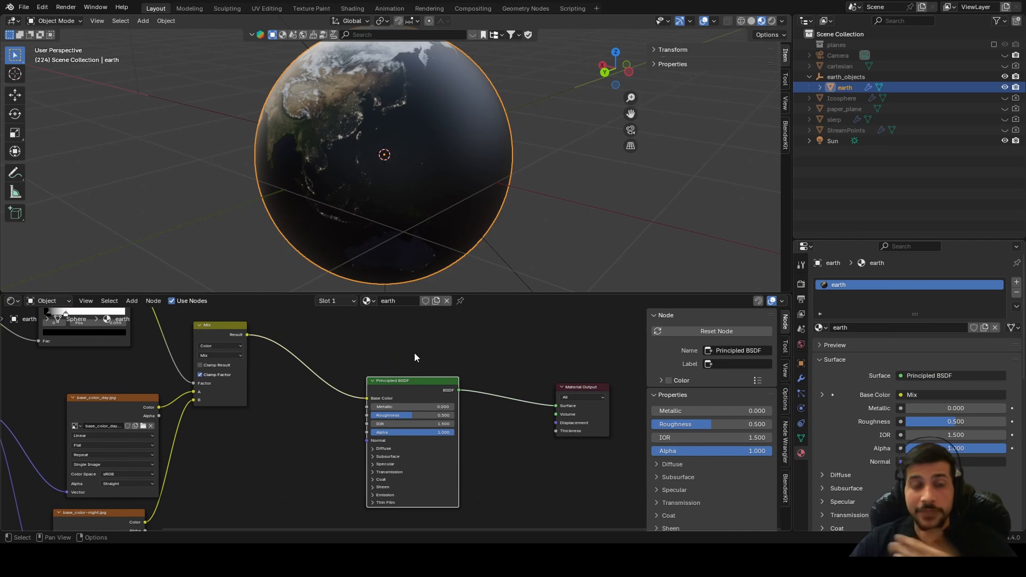
Expand the Principled BSDF's Emission settings and try out a change to the emission Strength
scroll(413, 352, up, 3)
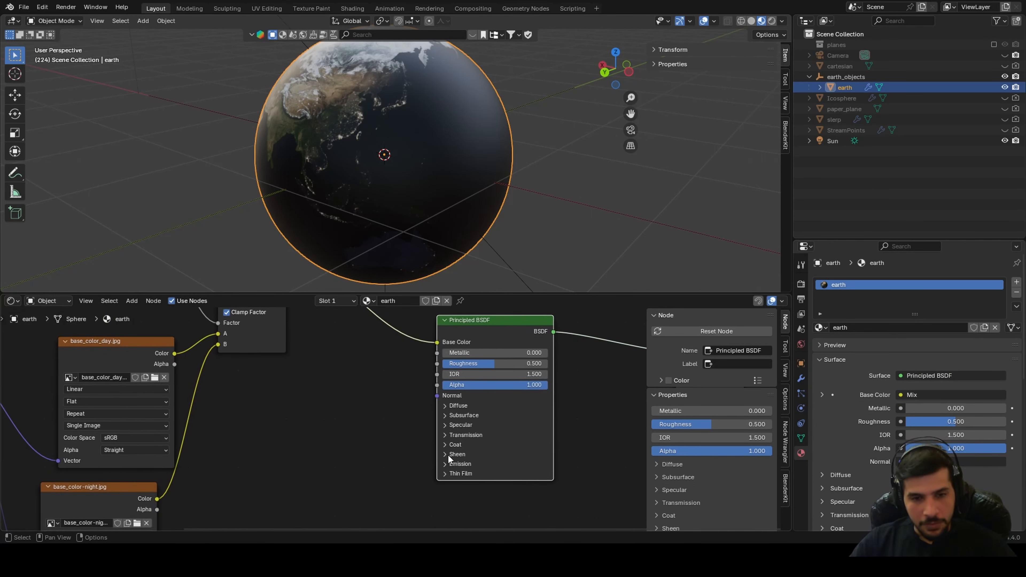
click(446, 462)
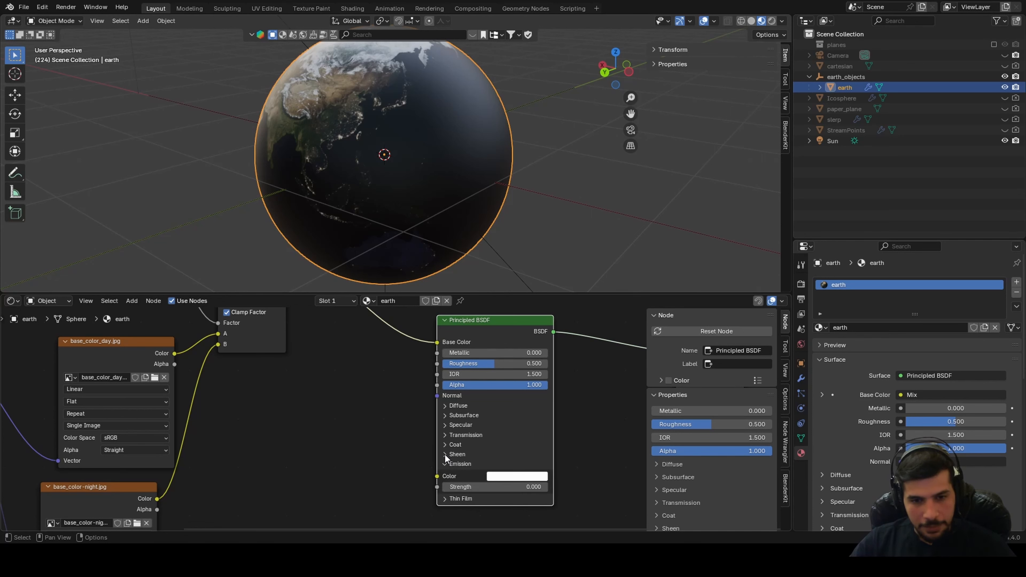
drag(460, 486, 484, 487)
right_click(460, 486)
middle_drag(348, 142, 431, 116)
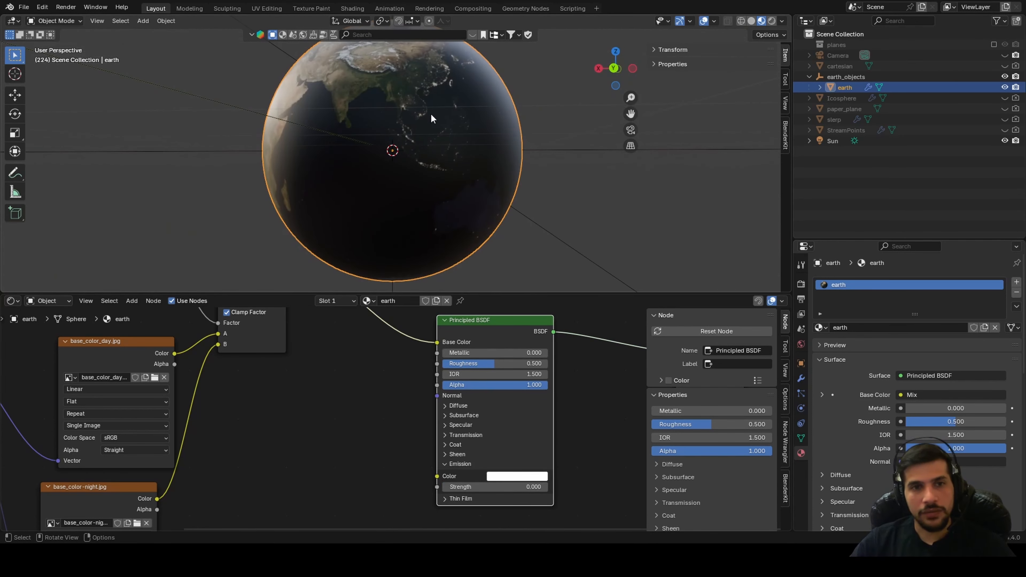
scroll(428, 97, down, 4)
Space the Principled BSDF and Material Output away from the Mix node, and connect the Color Ramp's Color to Emission Strength
scroll(423, 398, down, 6)
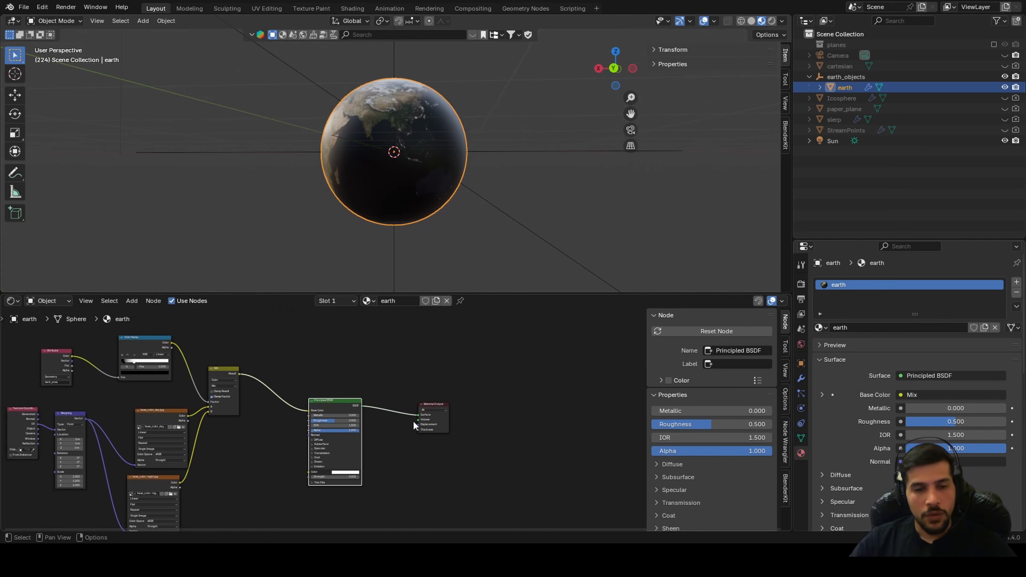
drag(429, 406, 532, 405)
drag(340, 403, 433, 403)
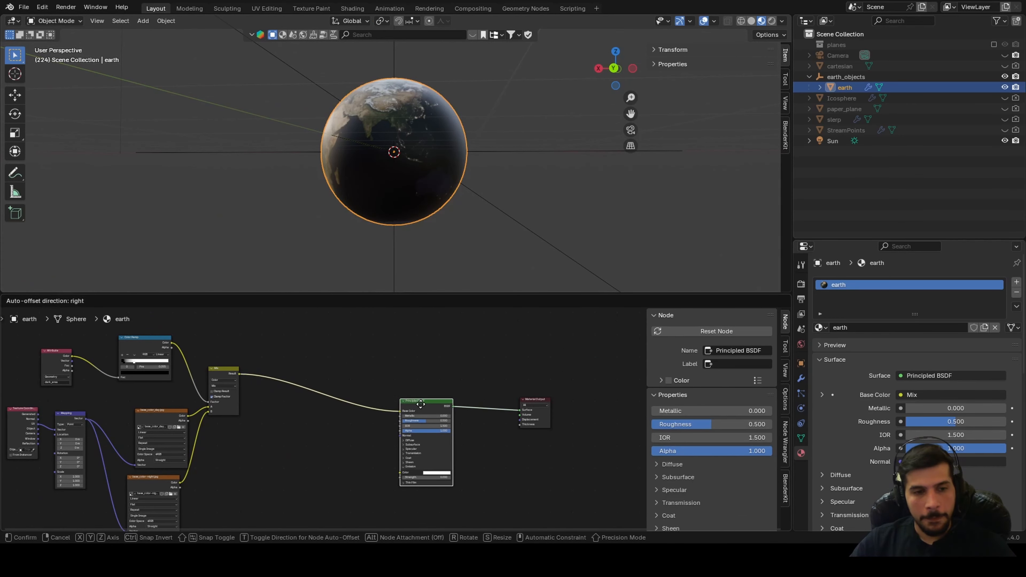
scroll(428, 408, up, 1)
middle_drag(129, 330, 233, 337)
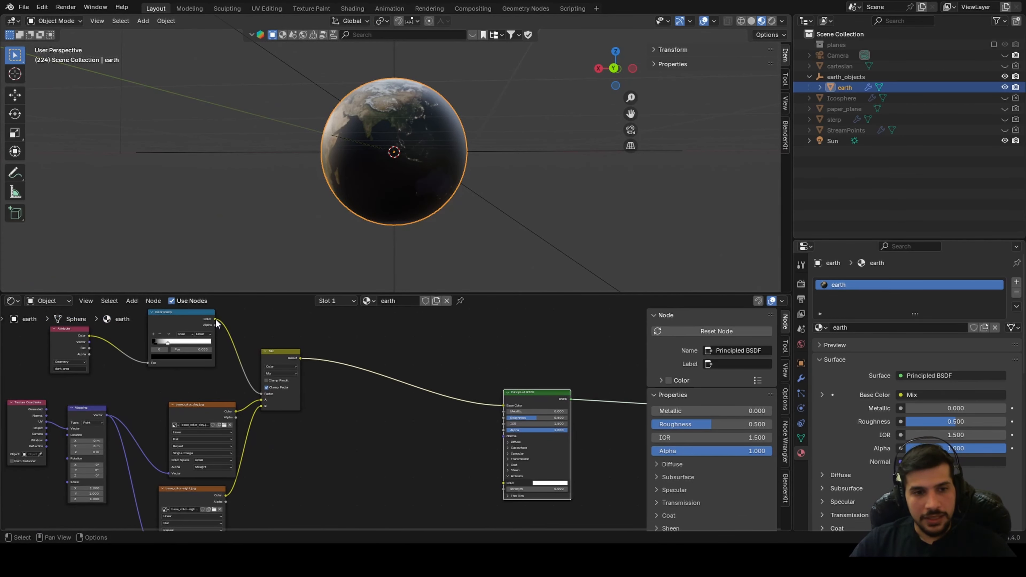
drag(216, 322, 499, 490)
scroll(470, 486, up, 2)
middle_drag(470, 486, 393, 415)
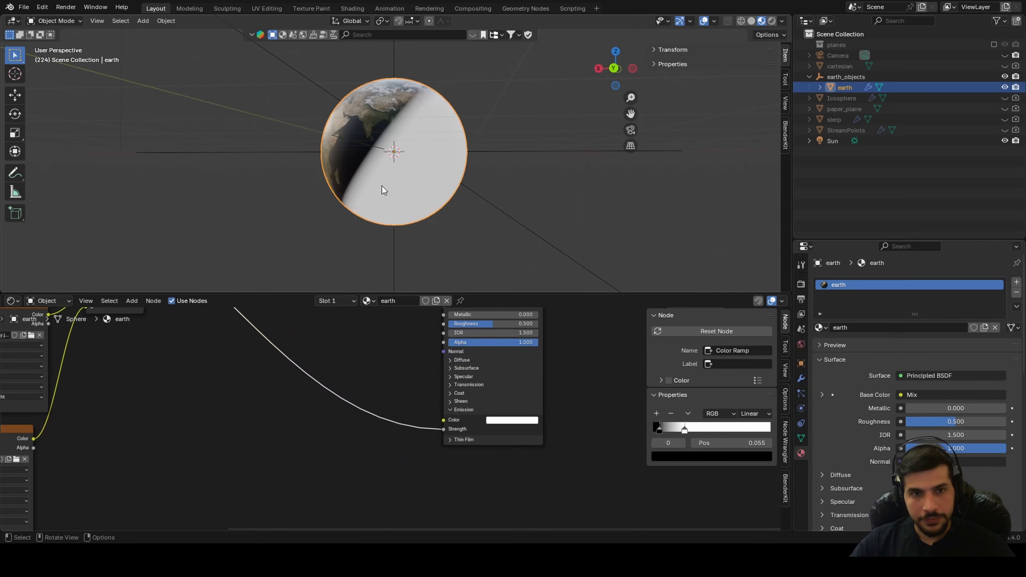
middle_drag(382, 187, 329, 184)
Connect the base_color-night.jpg texture's Color to the Principled BSDF's Emission Color and check the night side
middle_drag(246, 403, 357, 334)
scroll(156, 407, down, 3)
middle_drag(162, 403, 252, 423)
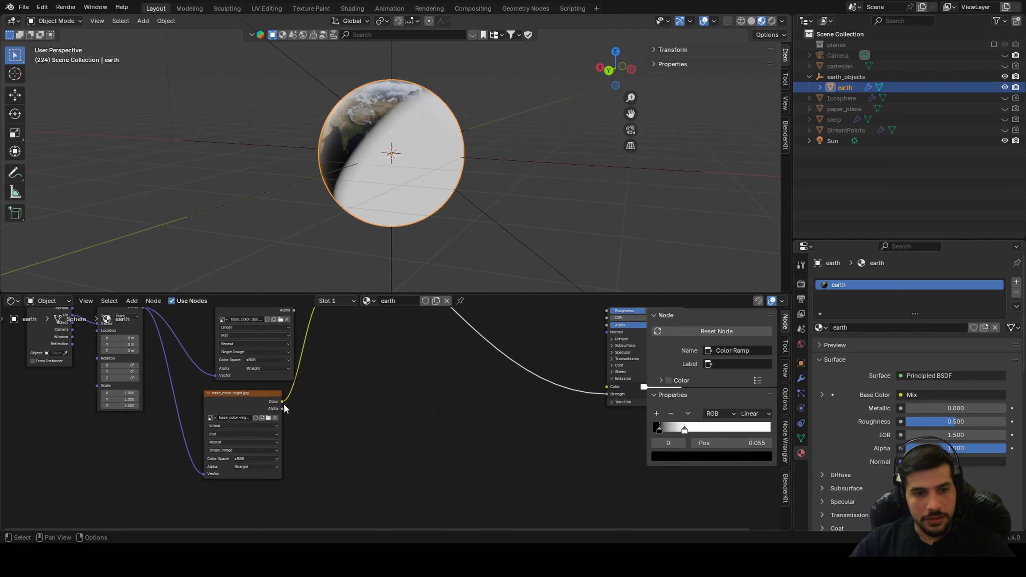
drag(283, 403, 606, 387)
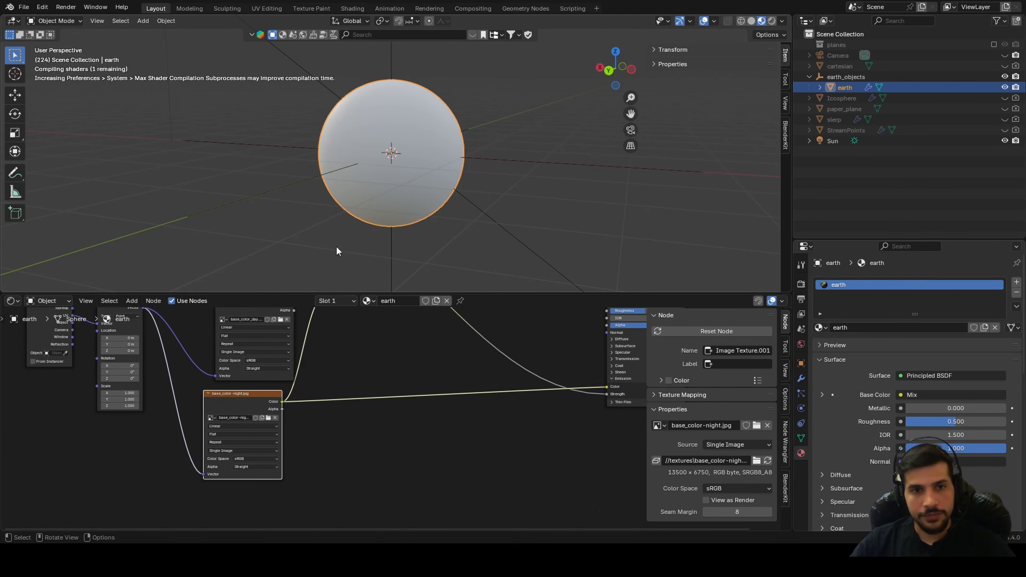
scroll(386, 175, up, 4)
middle_drag(386, 175, 389, 199)
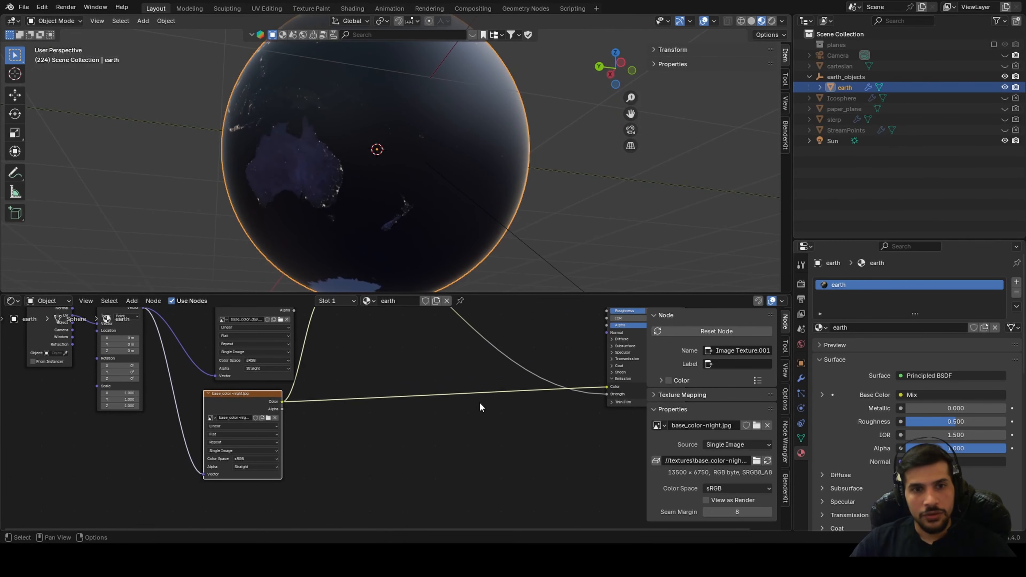
Insert a Math node on the link between the Color Ramp and the Emission Strength
middle_drag(479, 406, 339, 427)
scroll(367, 391, up, 2)
key(shift+a)
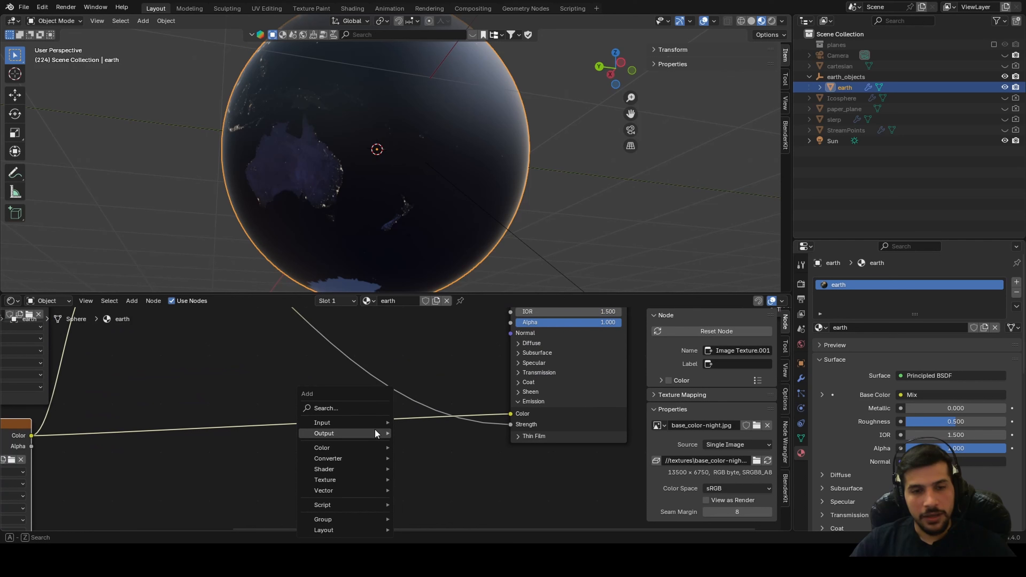
click(338, 408)
text(add)
key(Return)
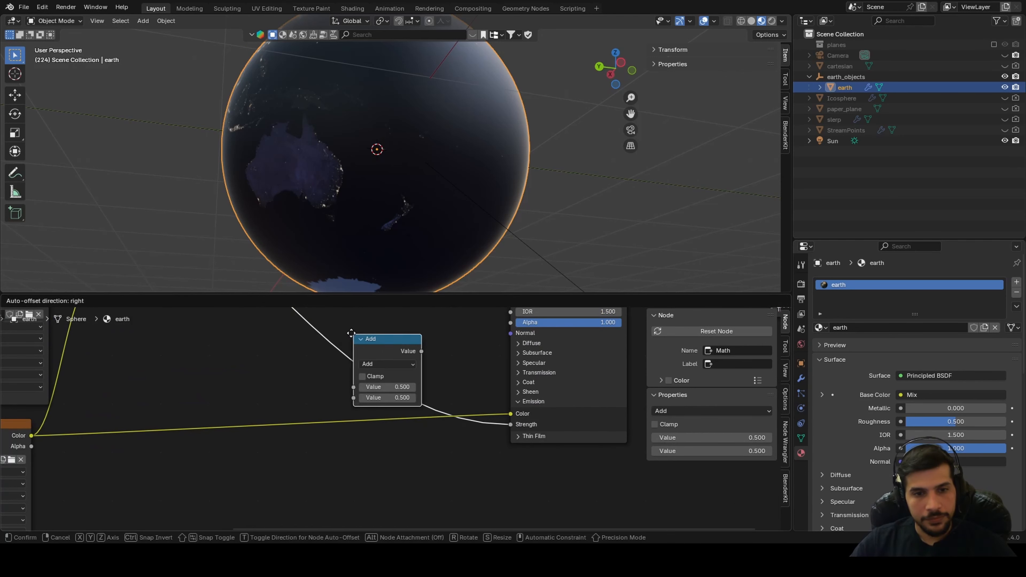
click(367, 357)
Set the Math node's operation to Multiply with a value of 5, and check the brighter city lights
scroll(369, 363, up, 2)
click(365, 326)
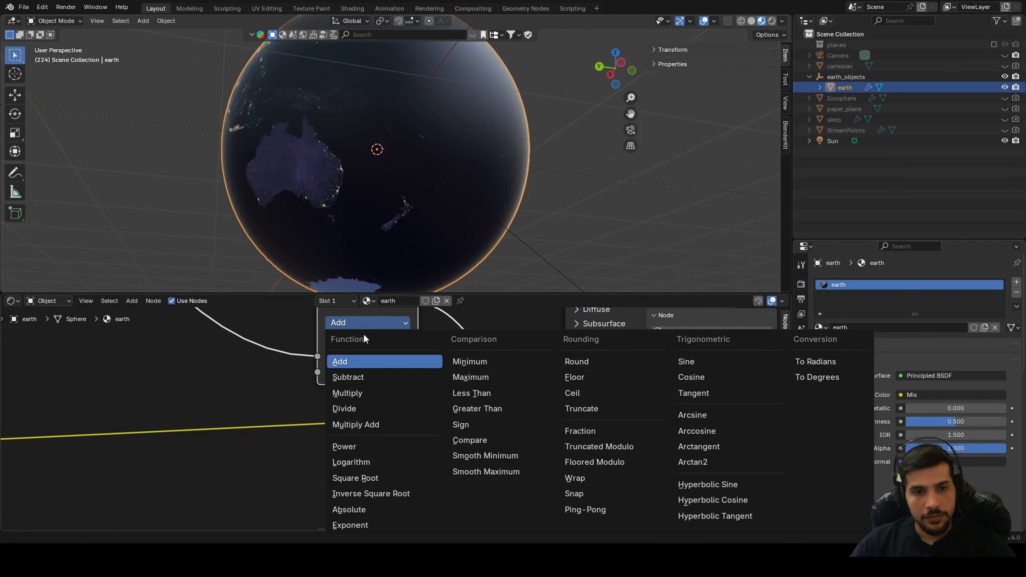
click(362, 384)
click(363, 372)
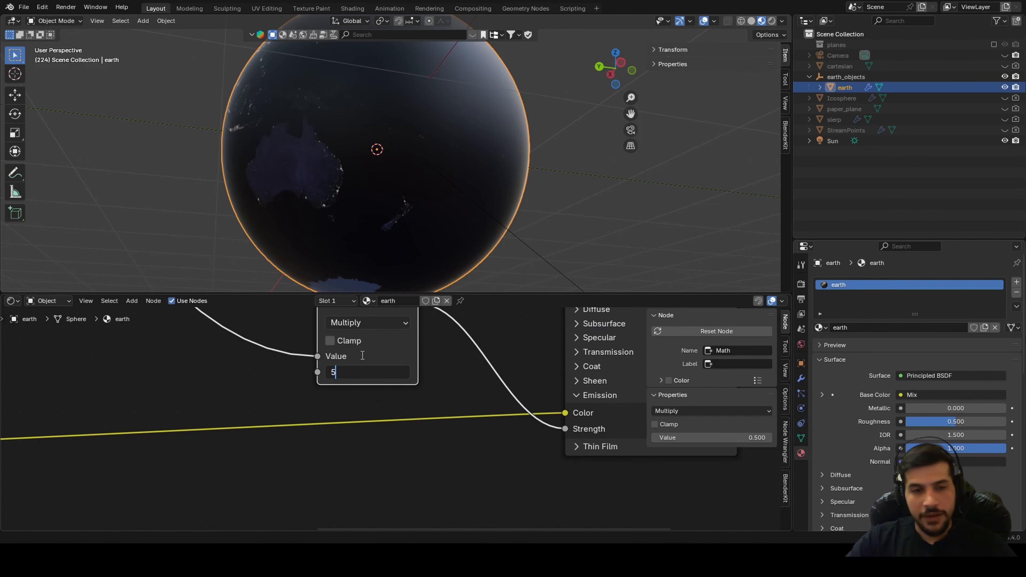
key(Return)
scroll(348, 186, down, 2)
middle_drag(347, 186, 423, 247)
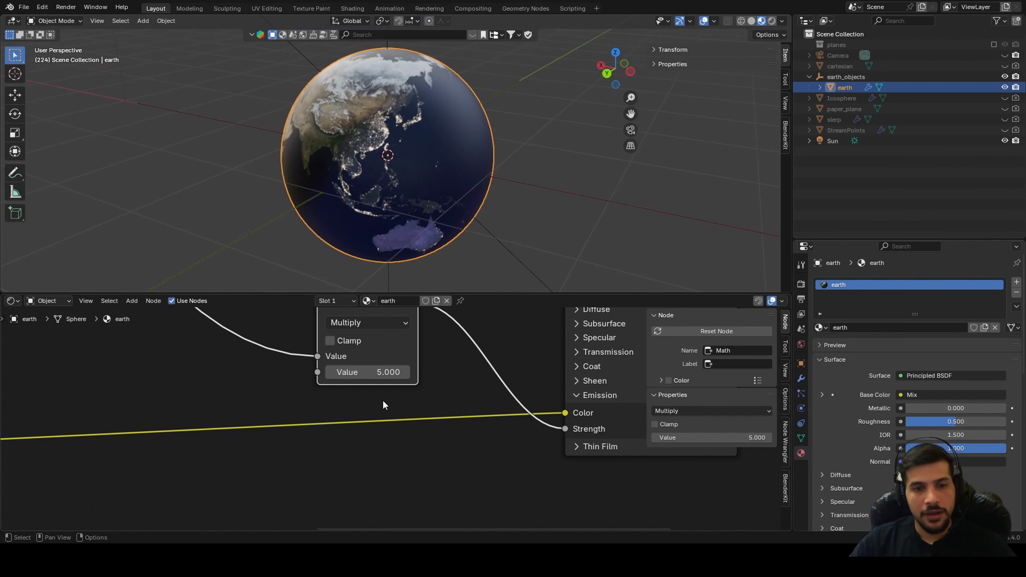
drag(365, 373, 376, 373)
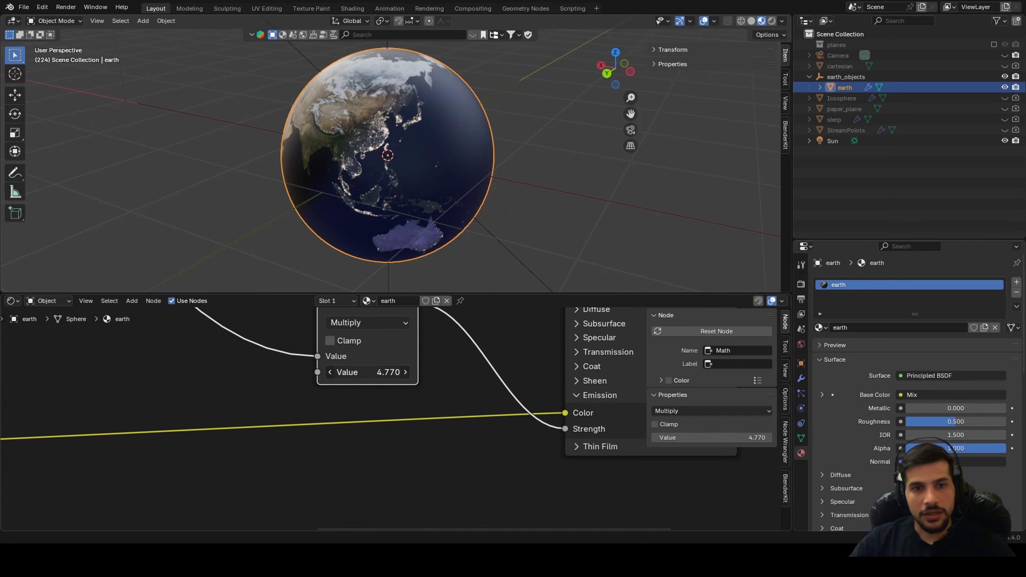
right_click(365, 373)
middle_drag(236, 366, 281, 439)
key(shift+a)
click(274, 398)
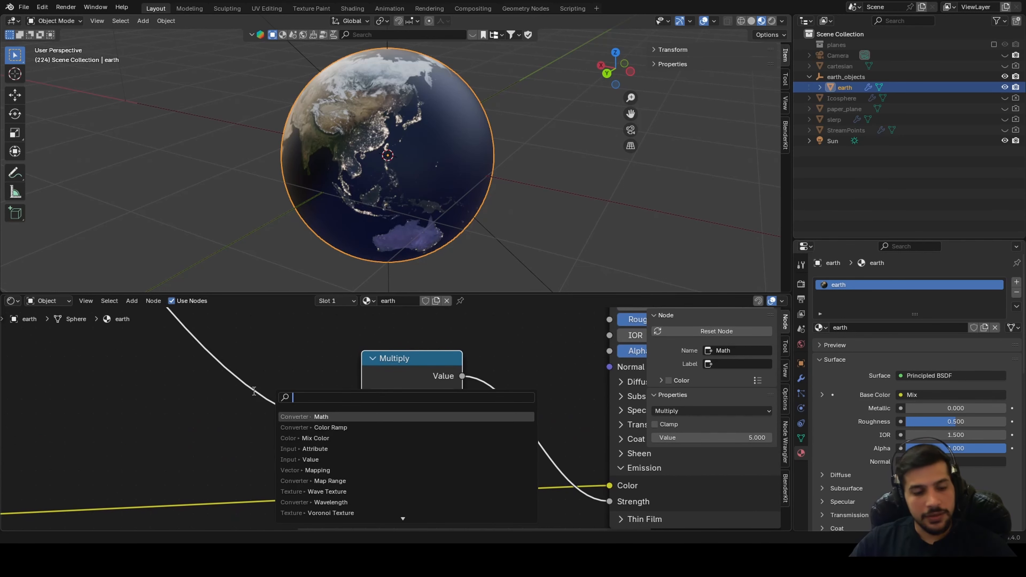
text(colo)
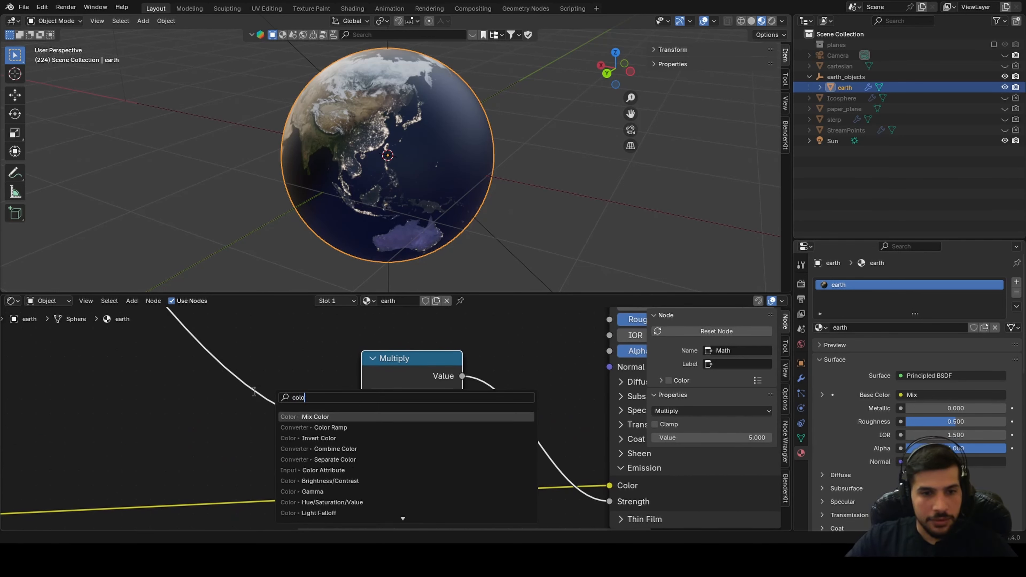
key(Down)
key(Down)
key(Return)
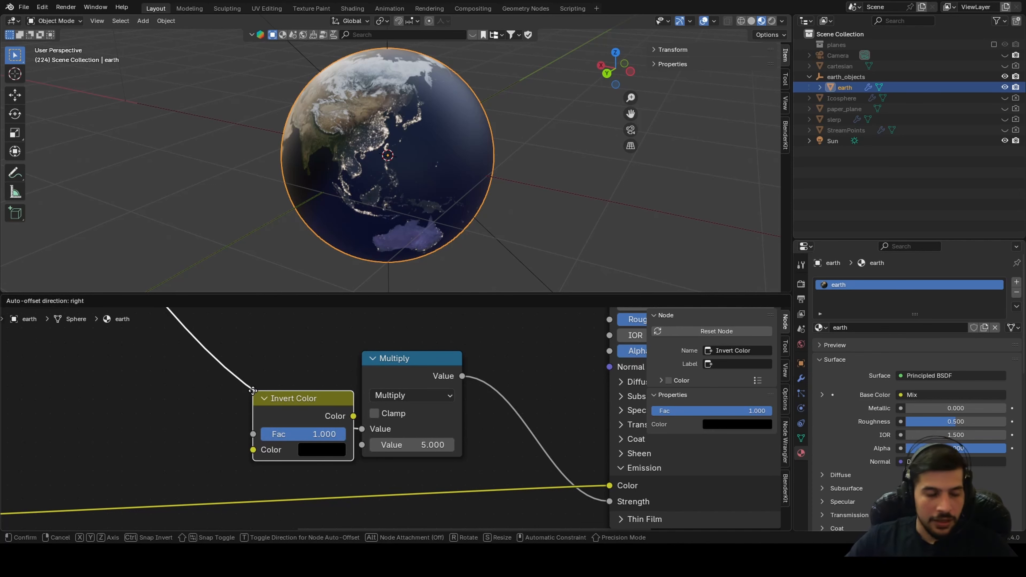
key(Escape)
Insert a Color Ramp on the link between the base_color-night.jpg texture's Color and the Principled BSDF's Emission Color
key(shift+a)
click(80, 385)
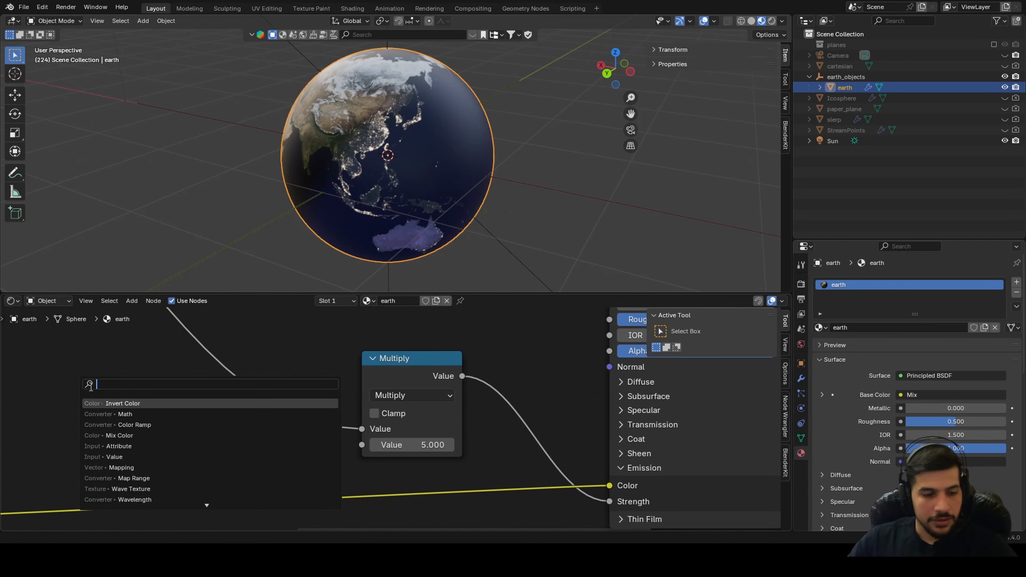
text(col)
key(Down)
key(Down)
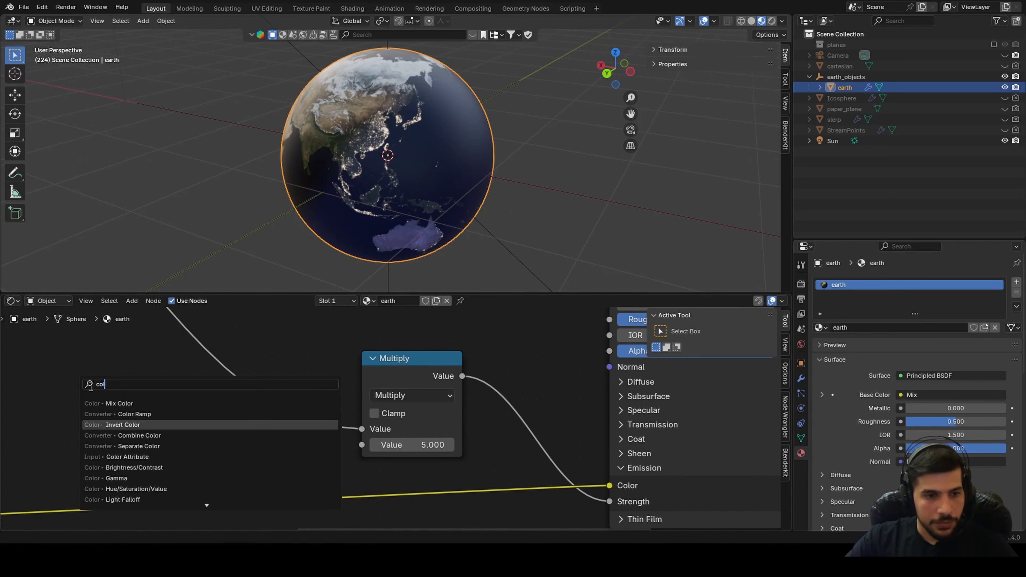
text(or)
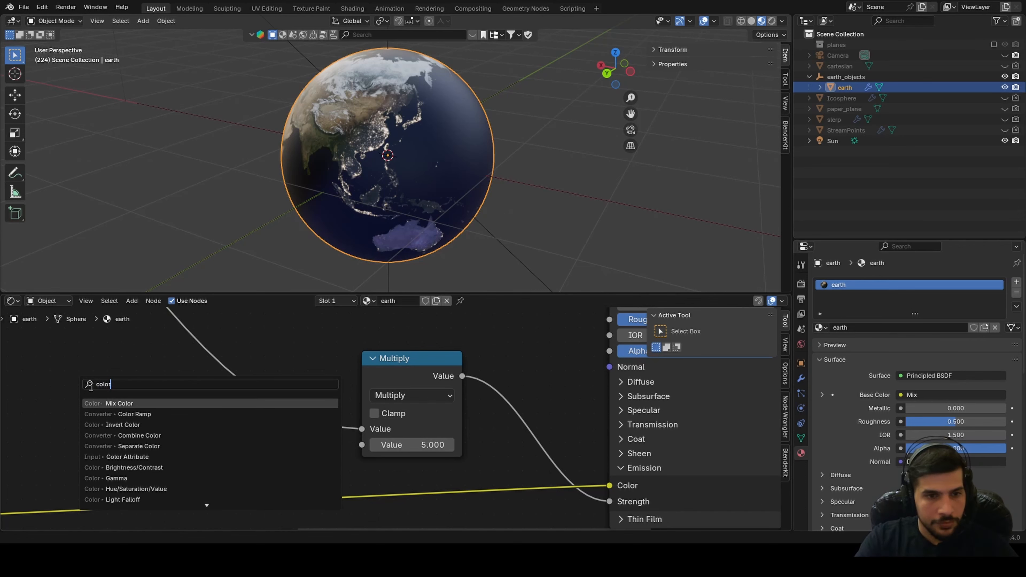
key(Down)
key(Return)
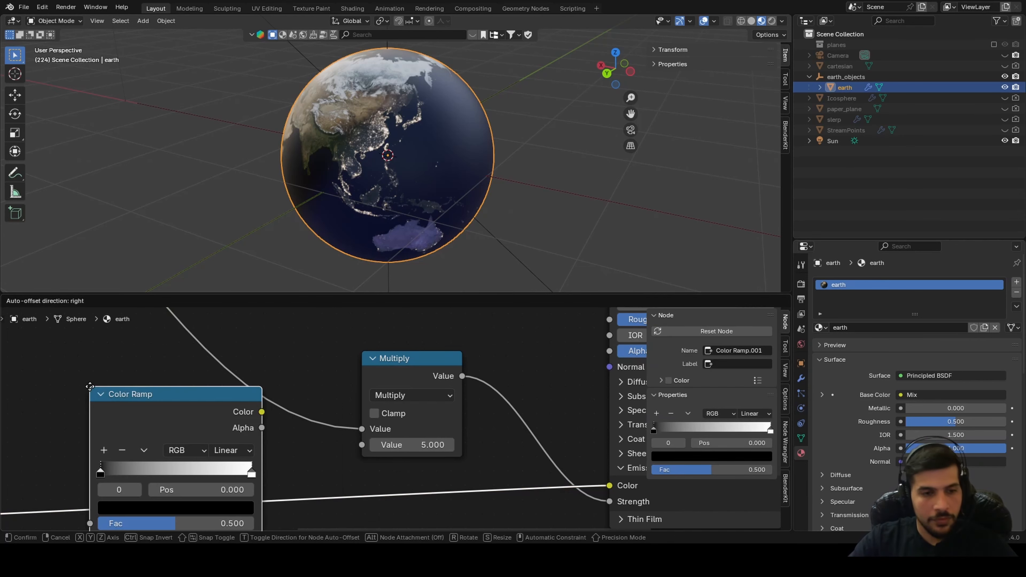
click(72, 375)
scroll(72, 375, down, 3)
scroll(218, 372, down, 2)
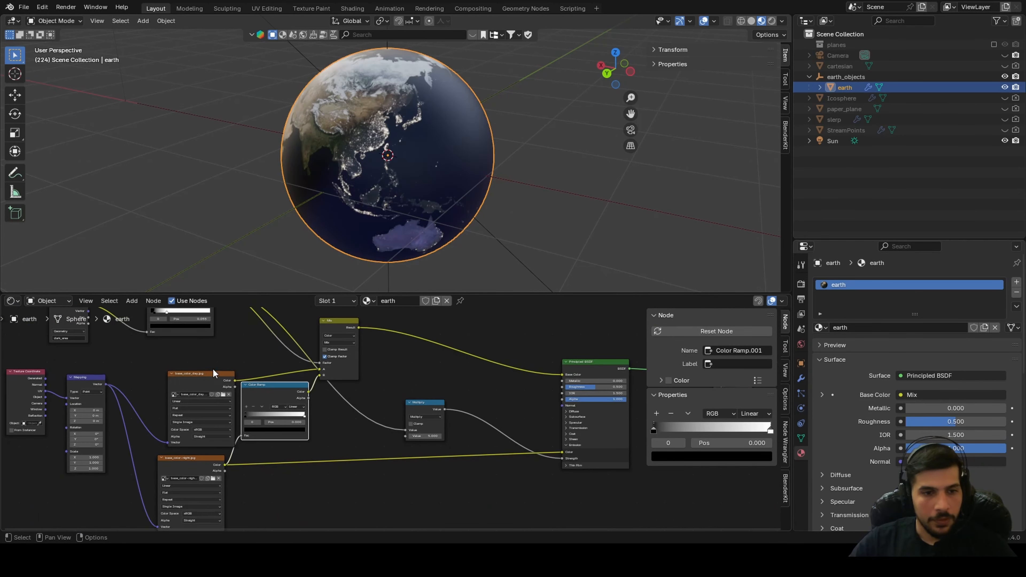
drag(273, 392, 293, 449)
scroll(410, 280, up, 2)
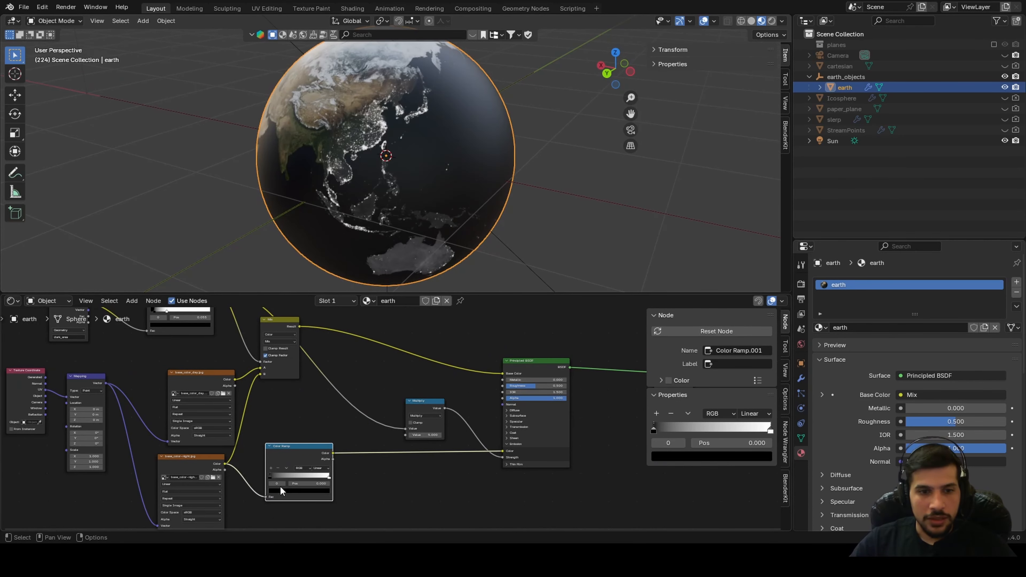
Raise the black stop of the night texture's Color Ramp to position 0.032 to darken the unlit land
drag(274, 478, 285, 476)
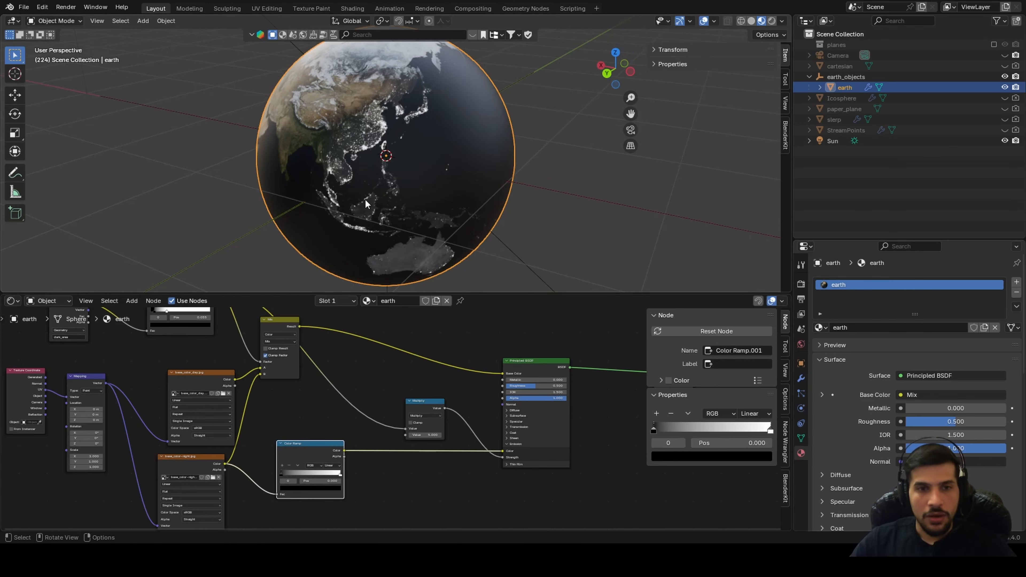
ctrl+middle_drag(365, 198, 381, 230)
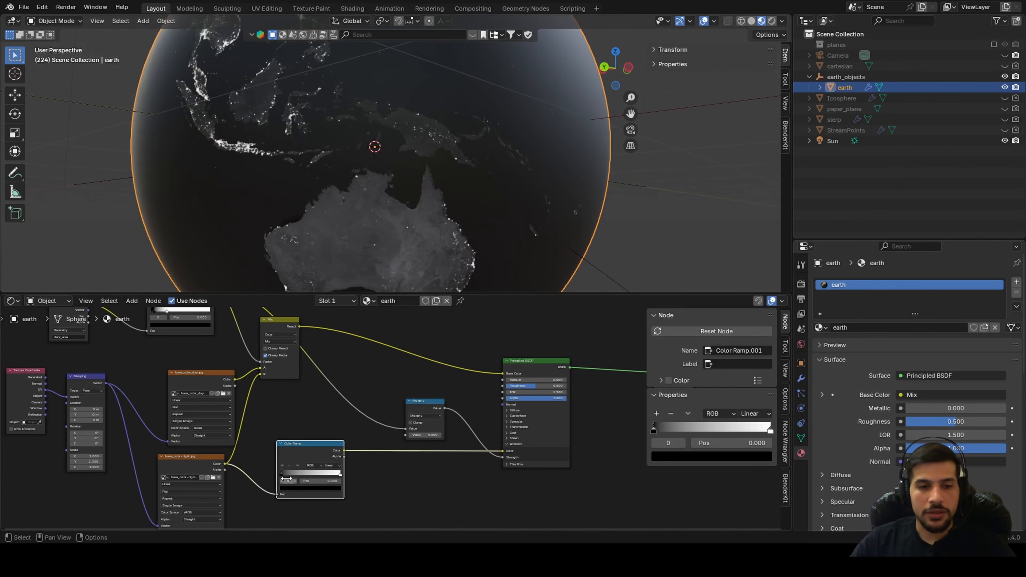
drag(285, 472, 279, 478)
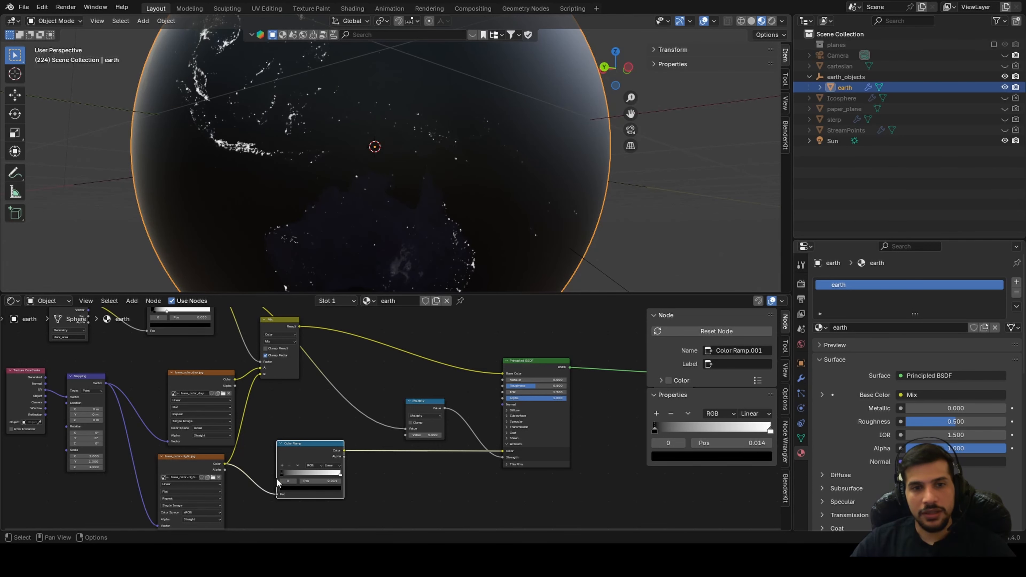
middle_drag(405, 217, 410, 254)
Set the Multiply node's value to 10 to strengthen the city lights' emission
middle_drag(431, 494, 236, 316)
scroll(283, 259, up, 5)
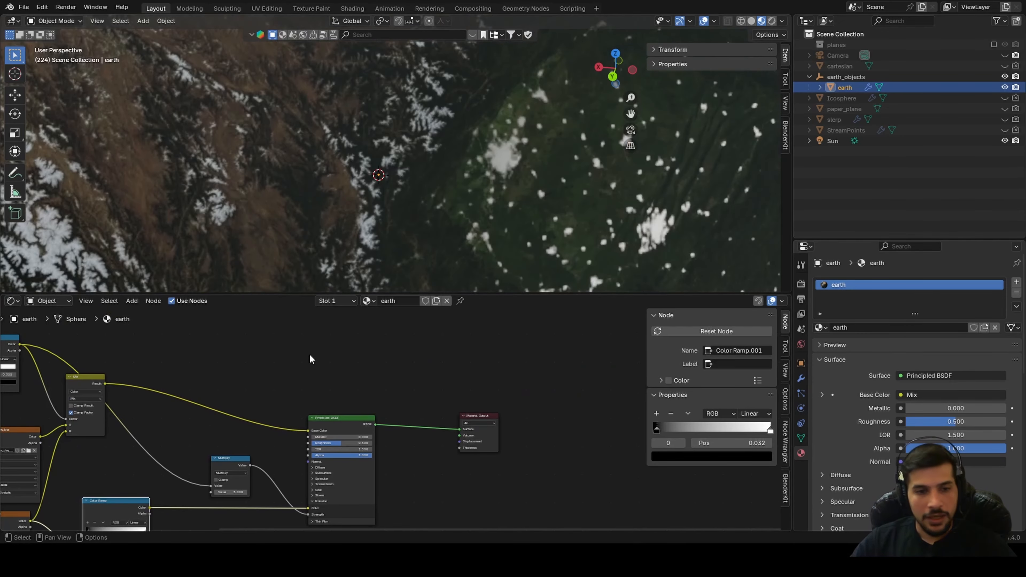
scroll(364, 352, up, 2)
middle_drag(366, 340, 519, 487)
scroll(343, 475, up, 5)
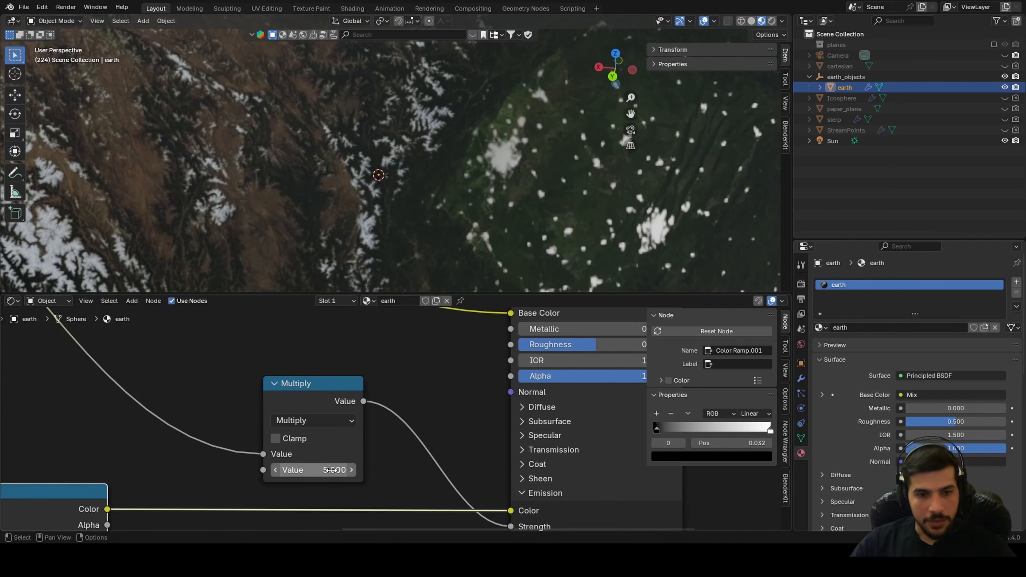
click(339, 472)
text(10)
key(Return)
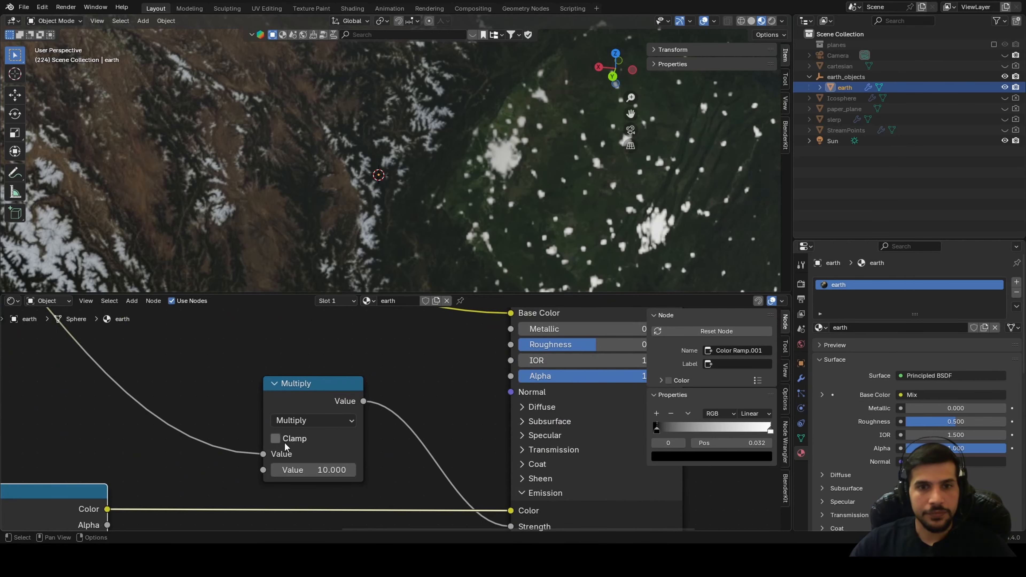
Examine the city lights up close along the coasts on the night side of the earth
scroll(388, 182, down, 5)
middle_drag(388, 182, 379, 191)
middle_drag(191, 134, 408, 194)
scroll(405, 171, up, 5)
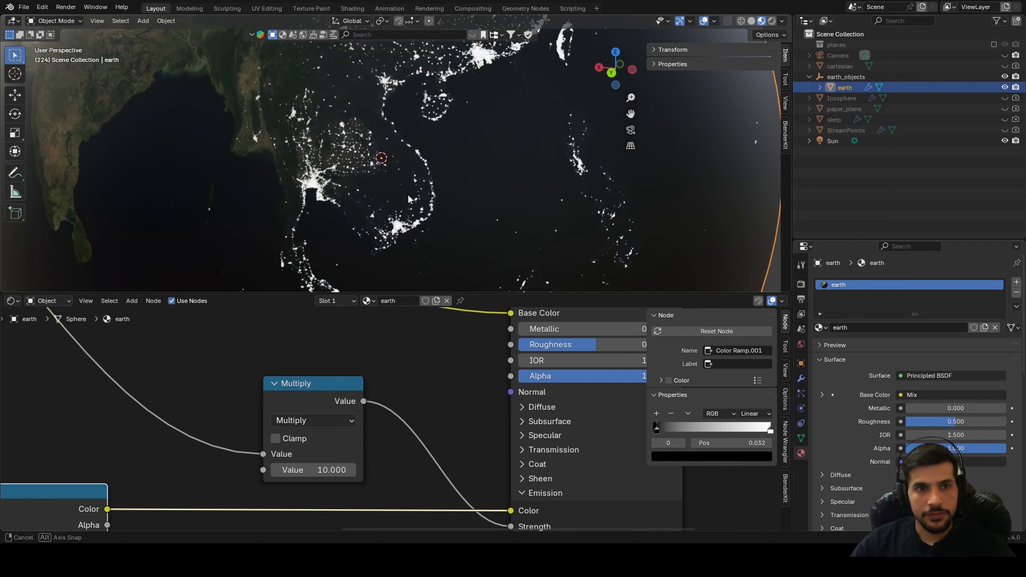
scroll(325, 238, up, 1)
middle_drag(328, 261, 337, 255)
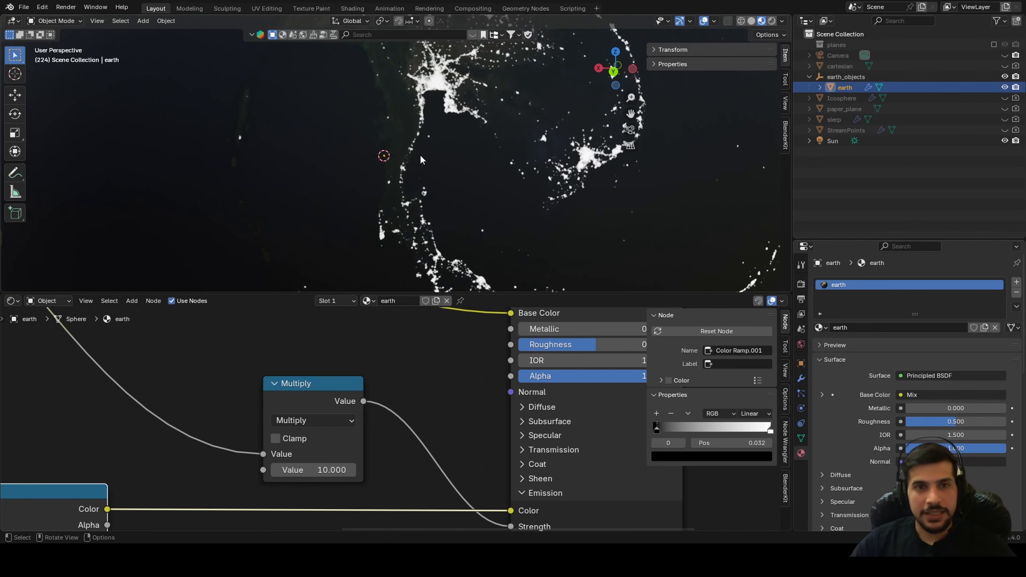
middle_drag(420, 160, 394, 174)
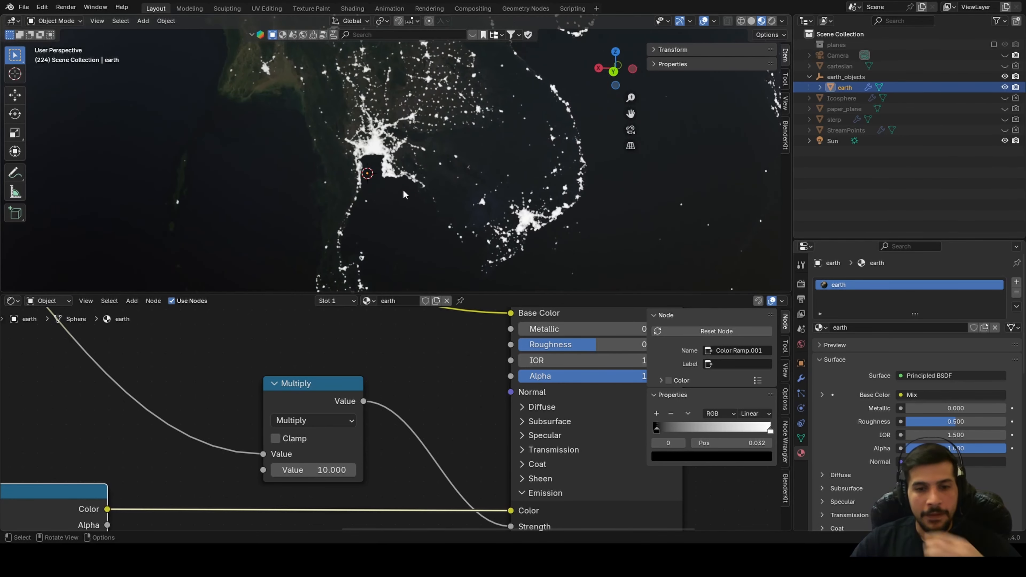
scroll(399, 162, up, 3)
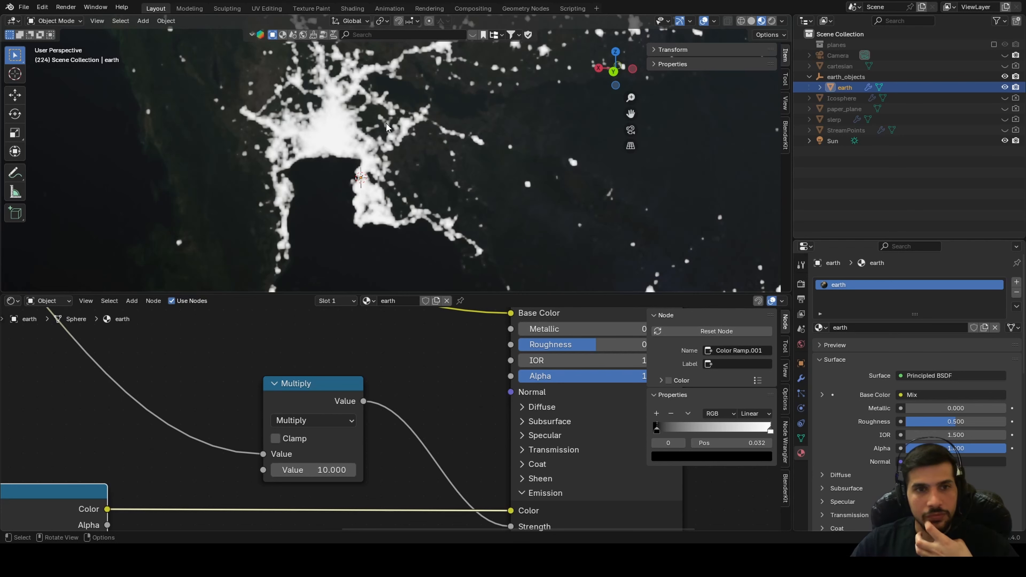
scroll(371, 346, down, 2)
Change the white stop of the night texture's Color Ramp to warm orange #FFC96F, and check the city lights on the globe
middle_drag(169, 405, 368, 288)
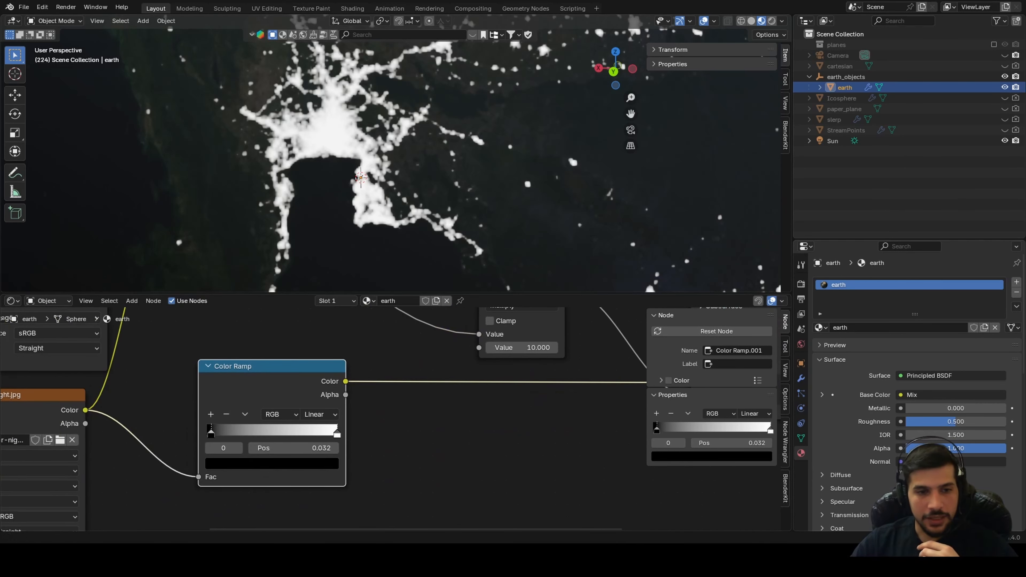
scroll(297, 453, up, 4)
click(296, 440)
click(289, 477)
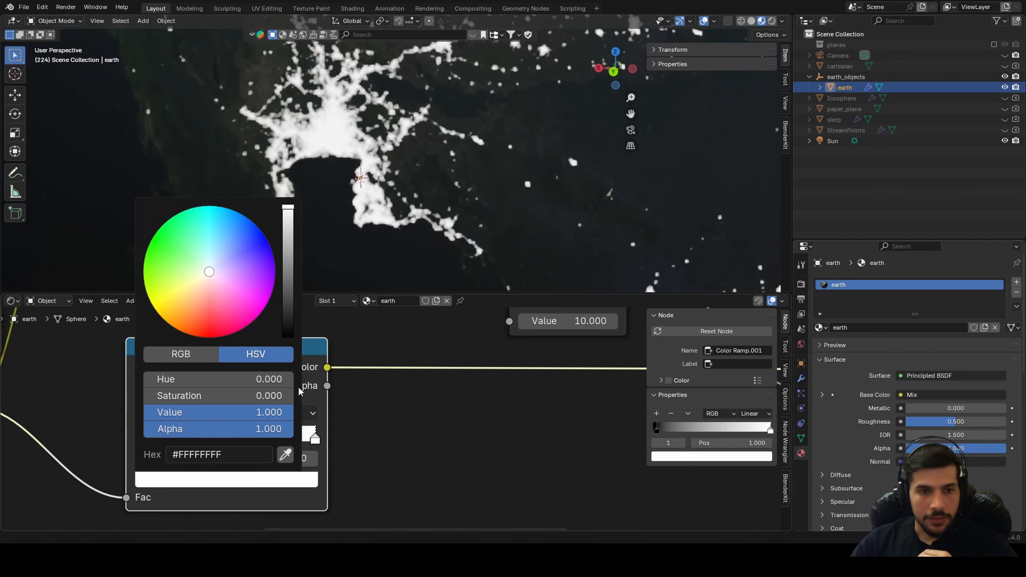
drag(218, 298, 185, 303)
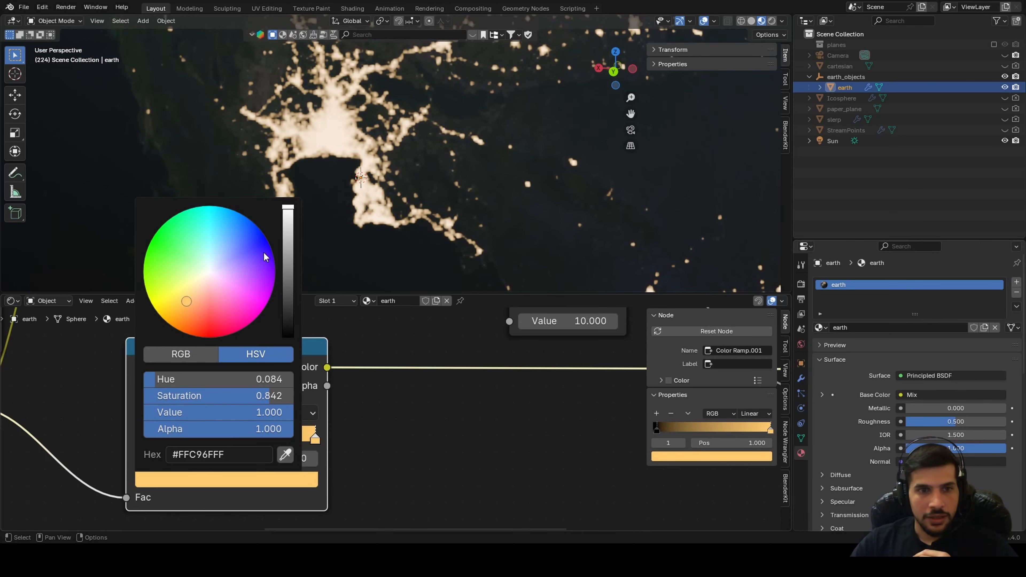
scroll(407, 181, down, 6)
middle_drag(407, 182, 475, 210)
scroll(380, 148, down, 4)
scroll(480, 186, up, 2)
scroll(479, 187, up, 2)
scroll(479, 188, down, 4)
Add a Layer Weight node in the empty area below the Multiply node
middle_drag(342, 319, 66, 297)
scroll(399, 416, down, 4)
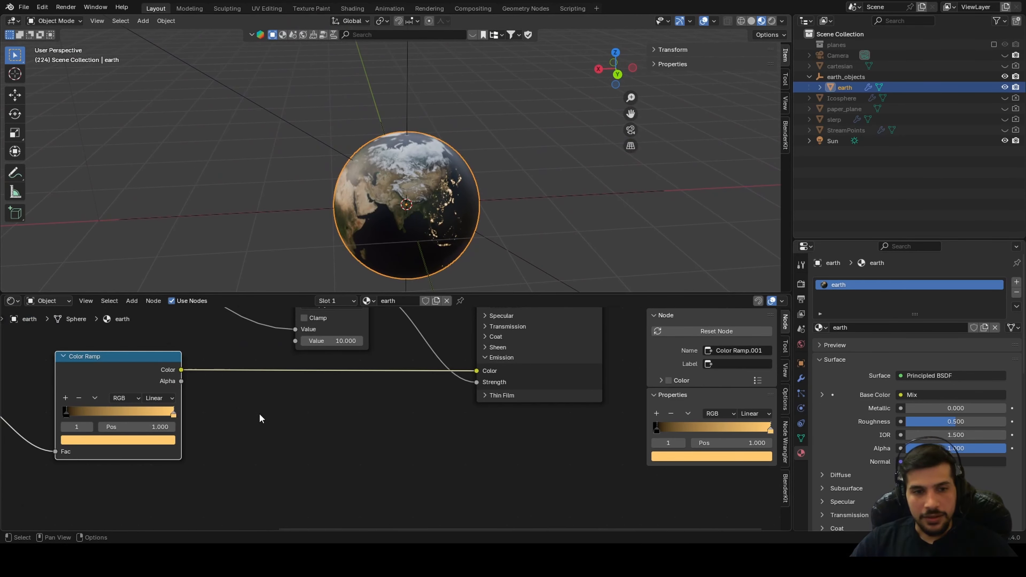
key(shift+a)
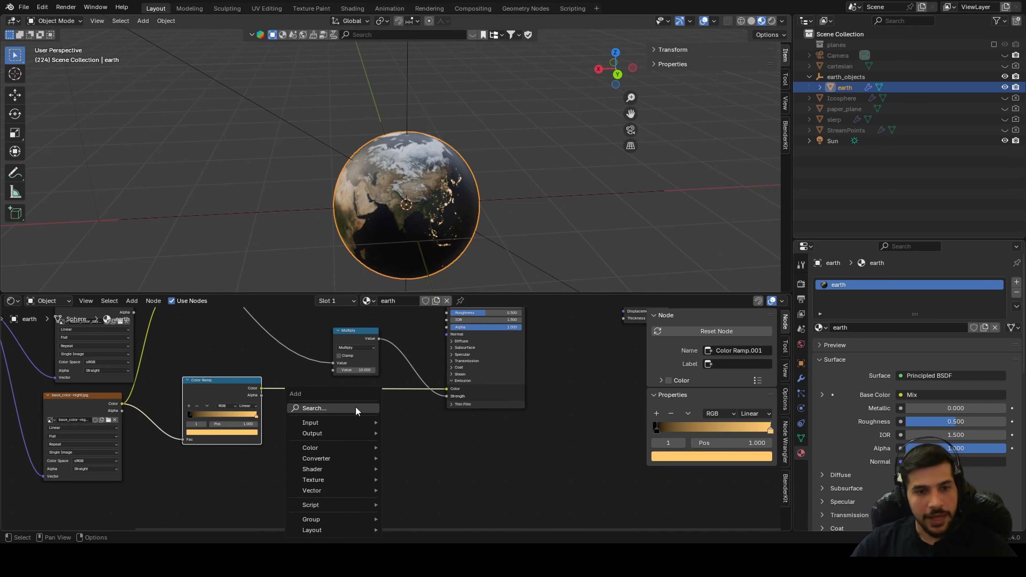
click(355, 406)
text(layer)
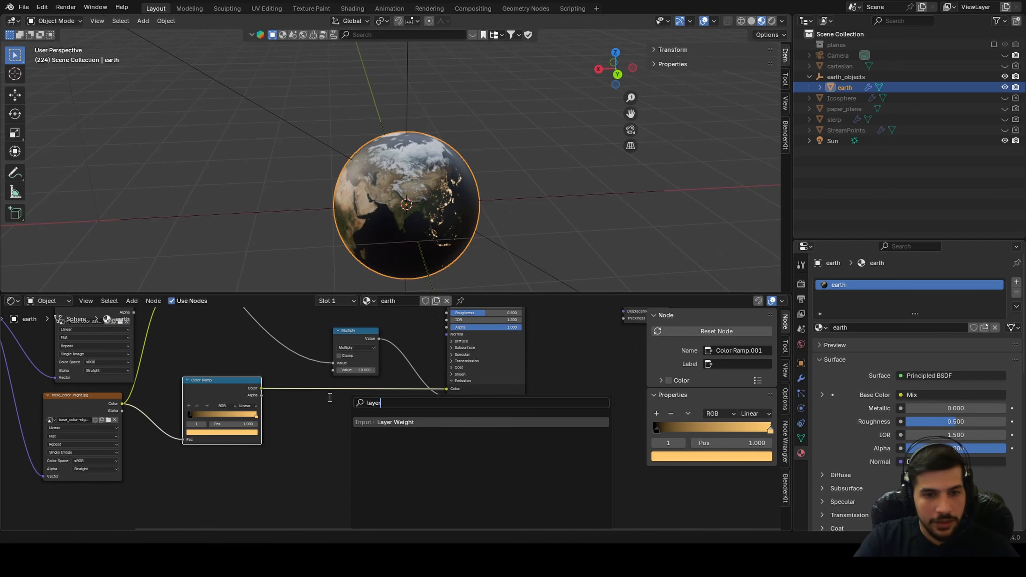
key(Return)
click(323, 443)
Preview the Layer Weight node's Fresnel output on the earth and check the rim gradient from several angles
scroll(412, 229, up, 4)
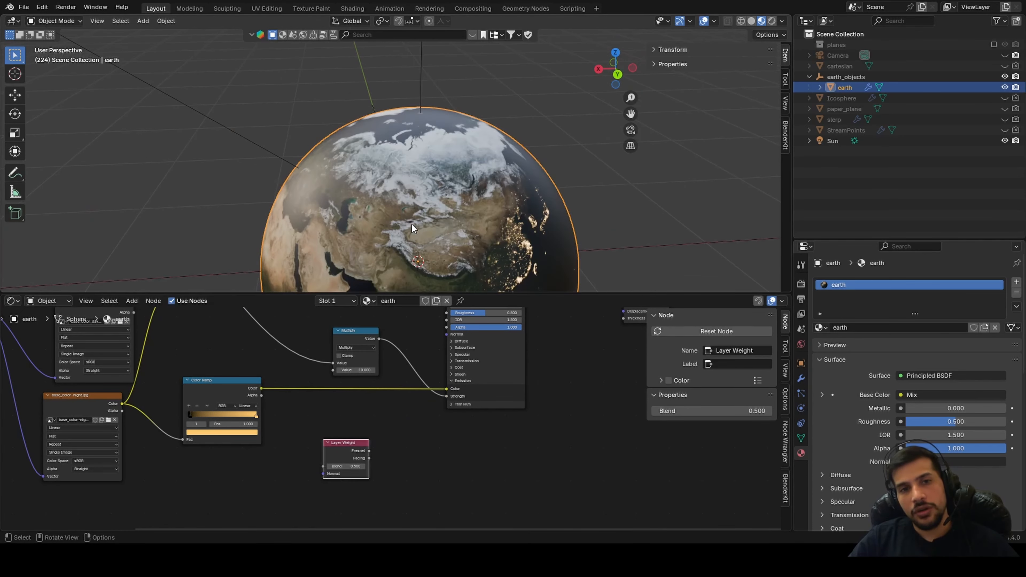
middle_drag(405, 194, 376, 128)
scroll(409, 152, up, 2)
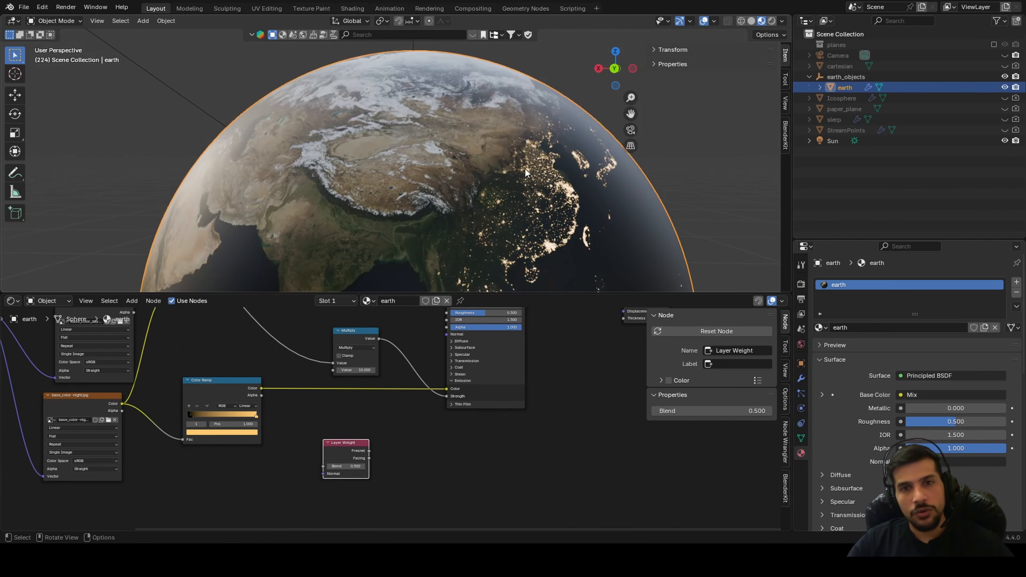
scroll(200, 138, up, 3)
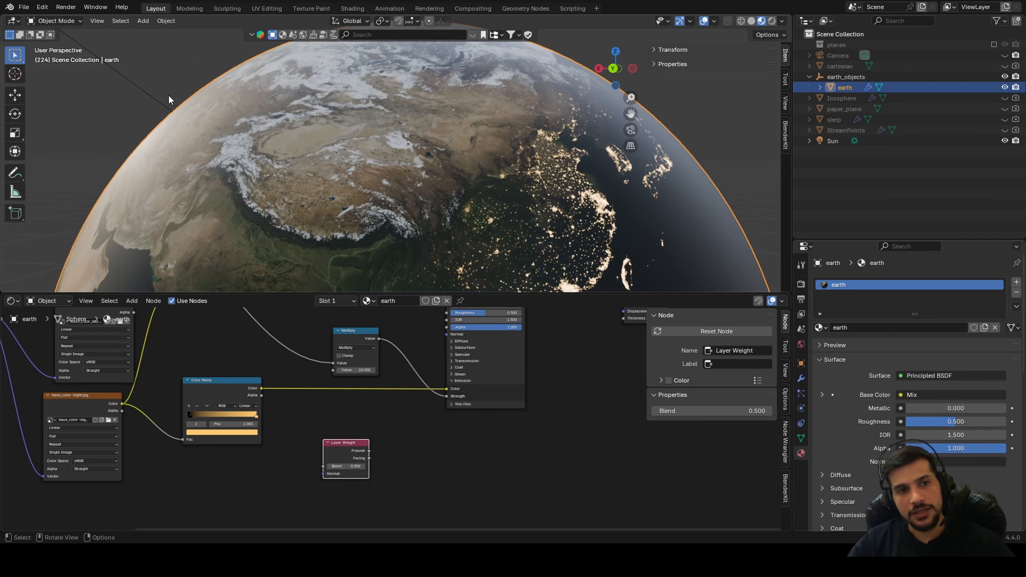
scroll(323, 416, down, 1)
ctrl+shift+click(311, 440)
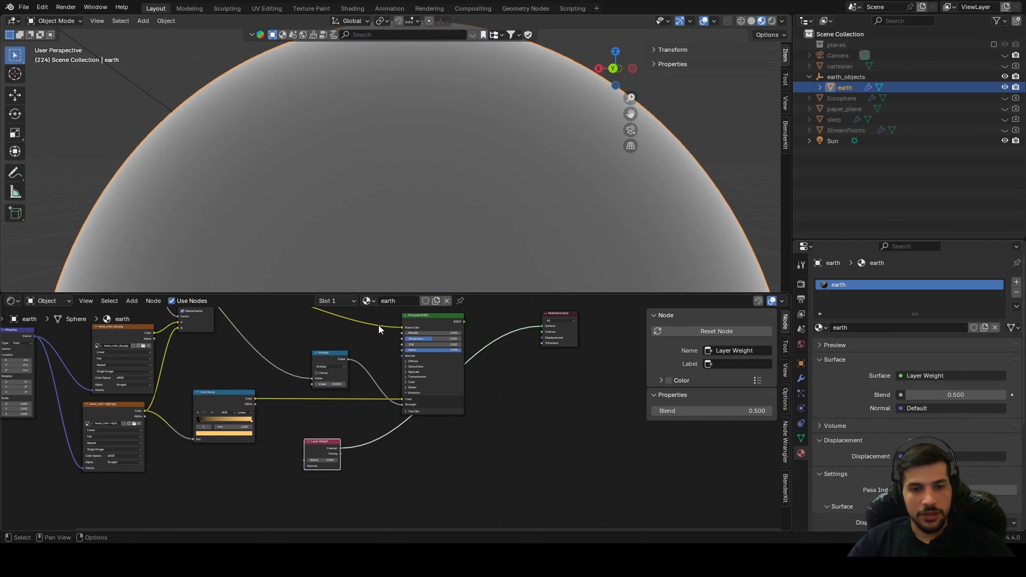
scroll(418, 234, down, 10)
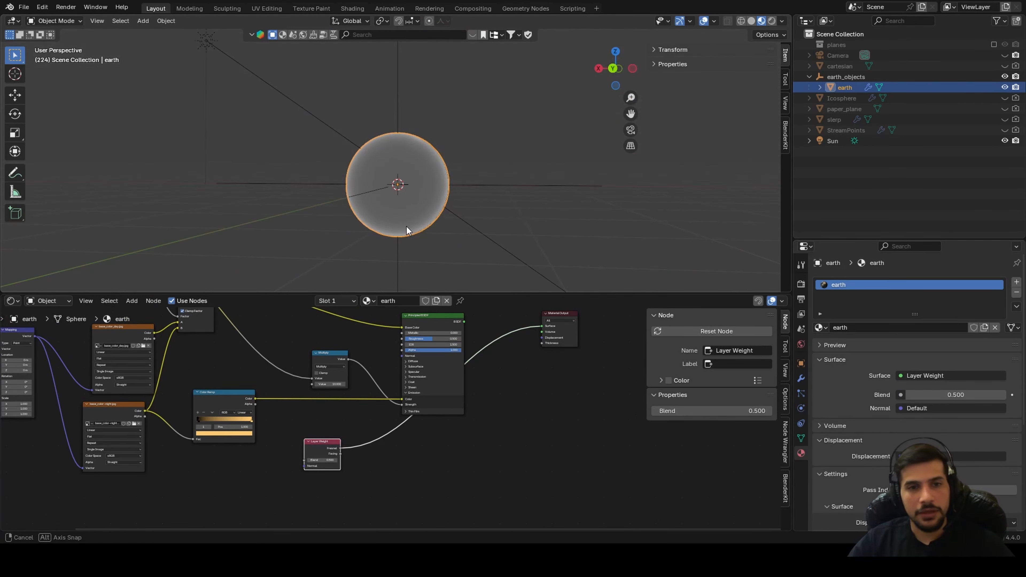
scroll(406, 226, up, 4)
middle_drag(300, 256, 491, 179)
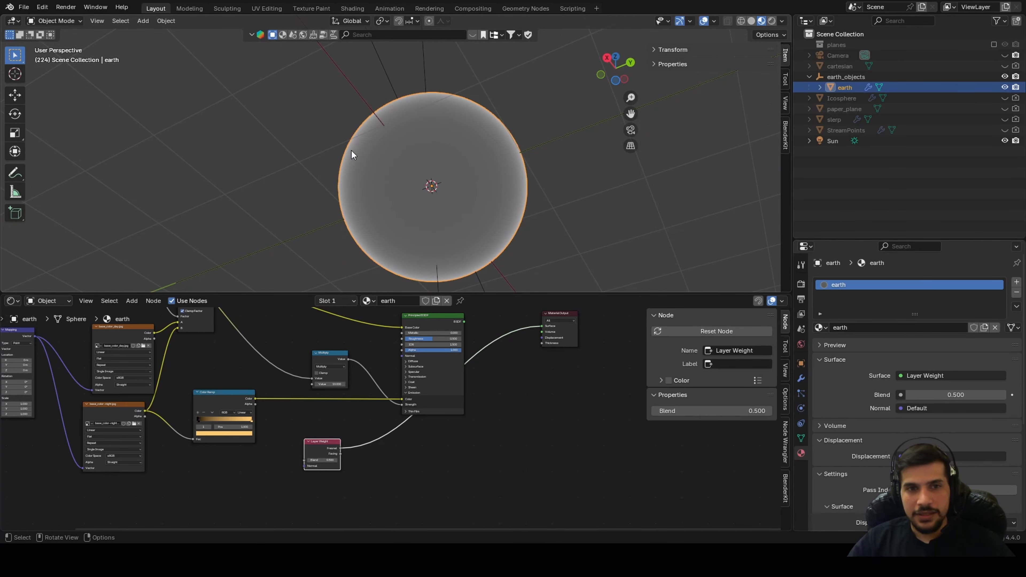
scroll(351, 154, up, 3)
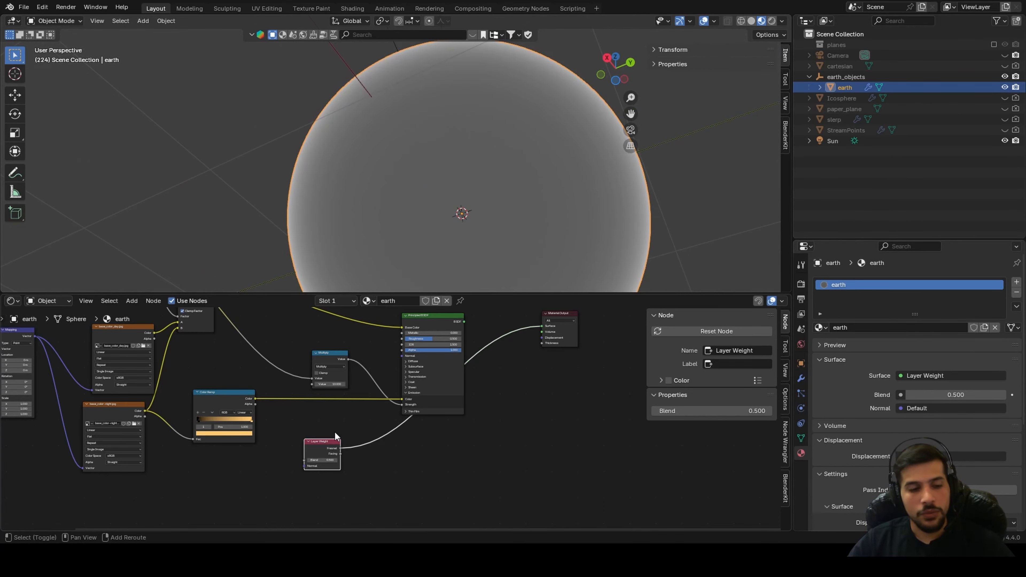
Insert a Color Ramp on the link between the Layer Weight's Fresnel and the Material Output, and space the Layer Weight away from it
key(shift+a)
text(color r)
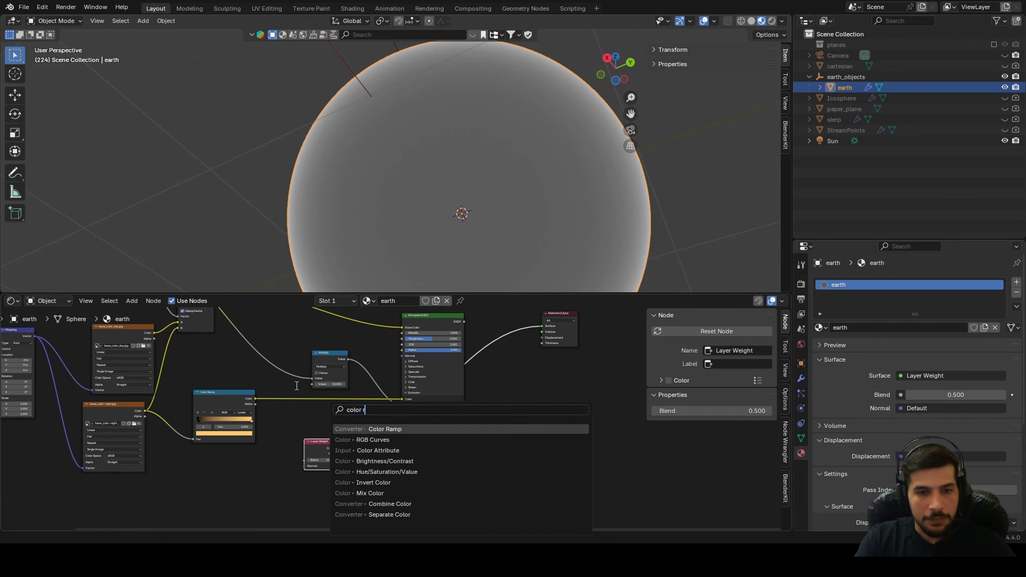
key(Return)
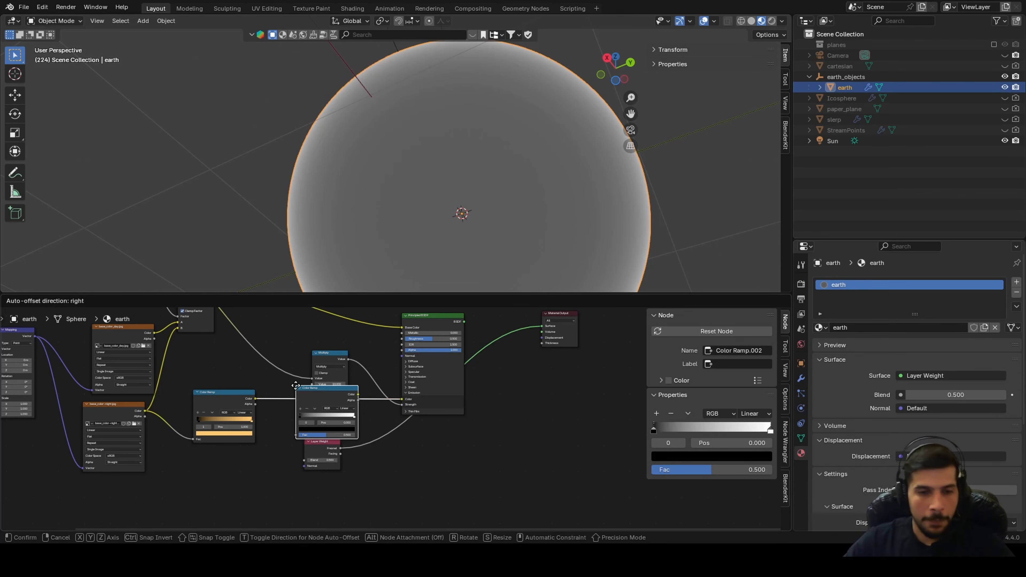
click(351, 416)
drag(313, 453, 204, 514)
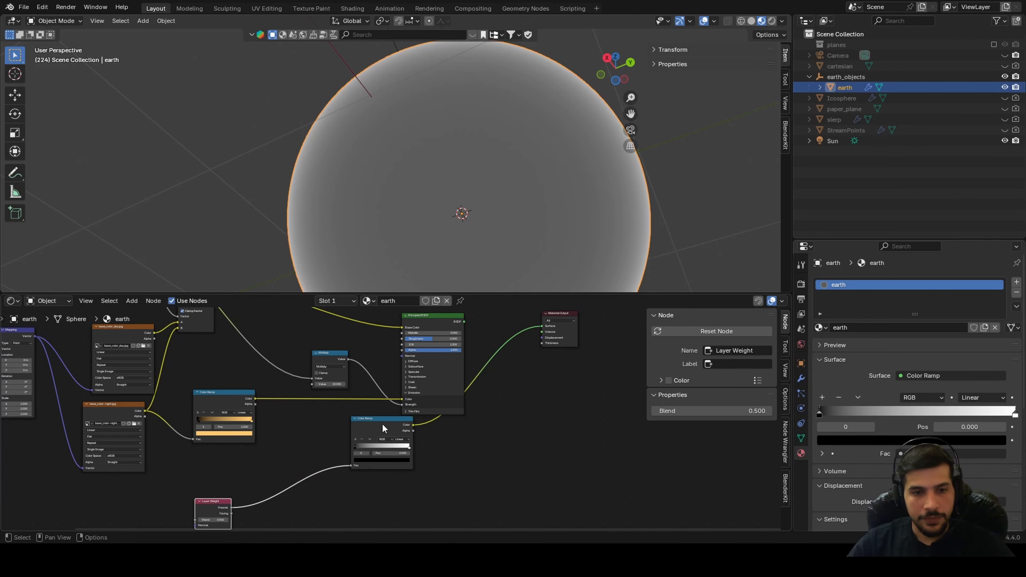
Move the Fresnel Color Ramp closer to the Layer Weight node and set its black stop's position to 0.268
drag(382, 427, 309, 466)
scroll(322, 465, up, 4)
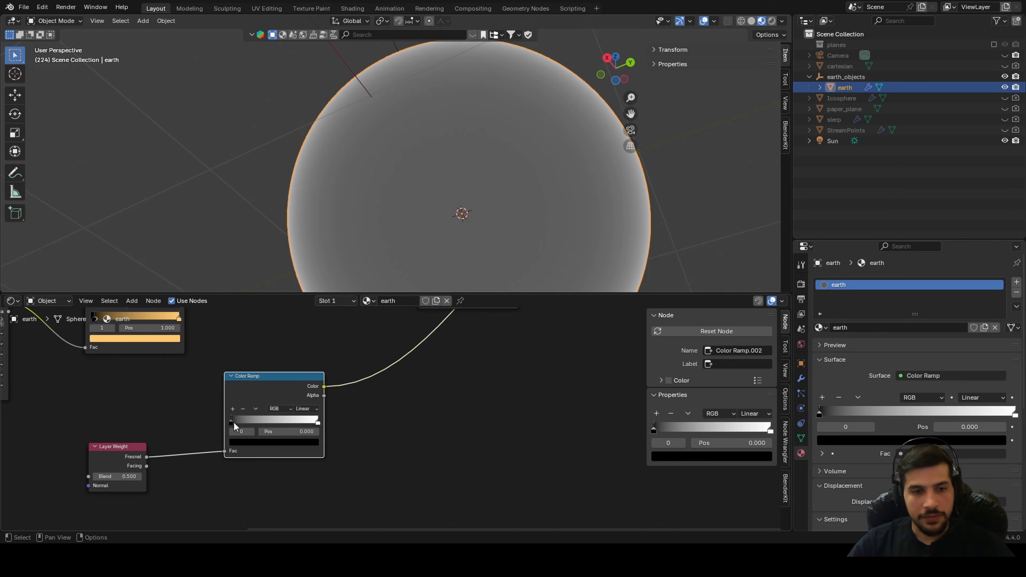
drag(233, 423, 259, 418)
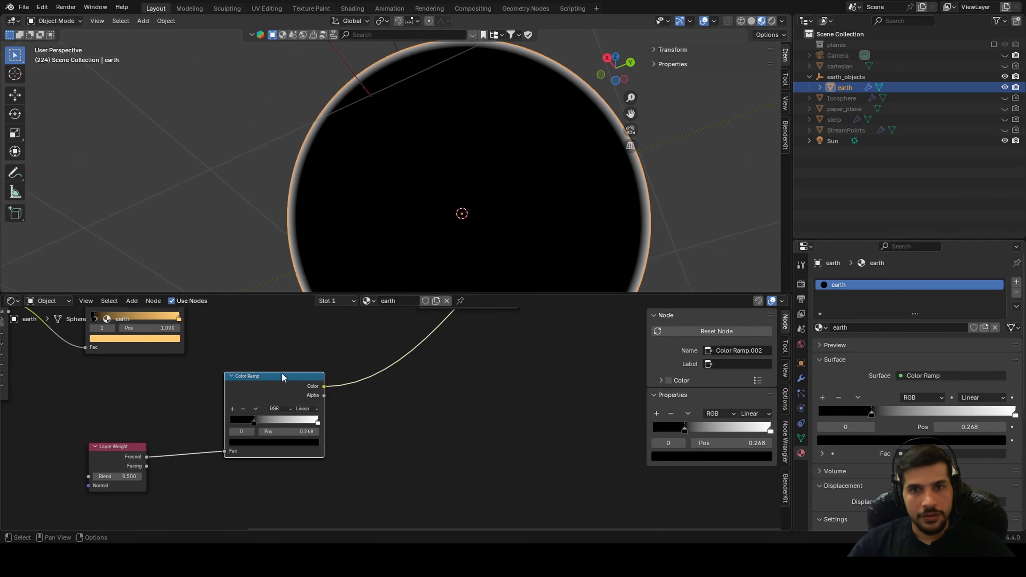
middle_drag(332, 263, 372, 195)
scroll(298, 427, down, 4)
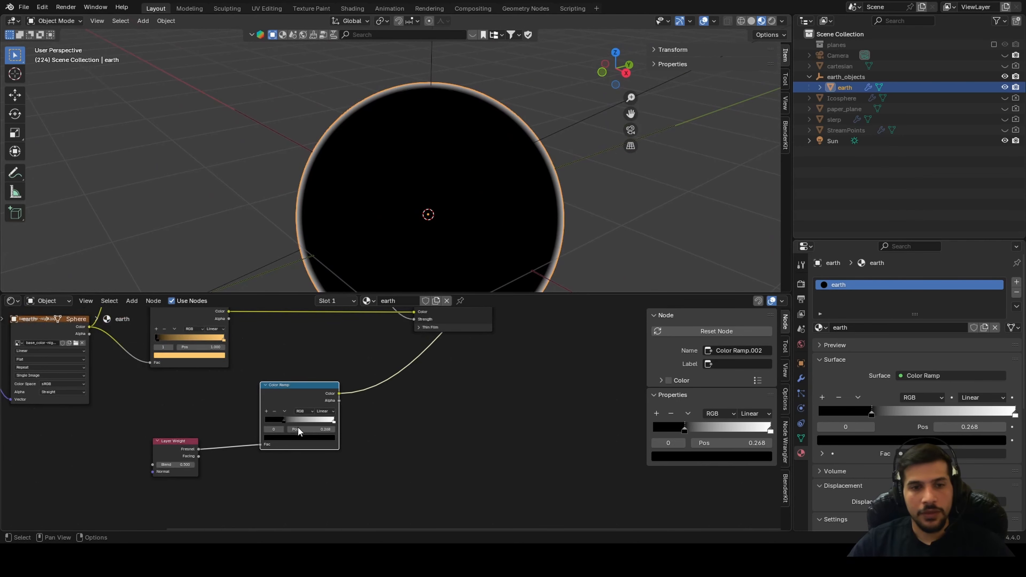
Preview the Multiply node's output on the earth, and shift the node farther from the Principled BSDF
middle_drag(367, 352, 250, 506)
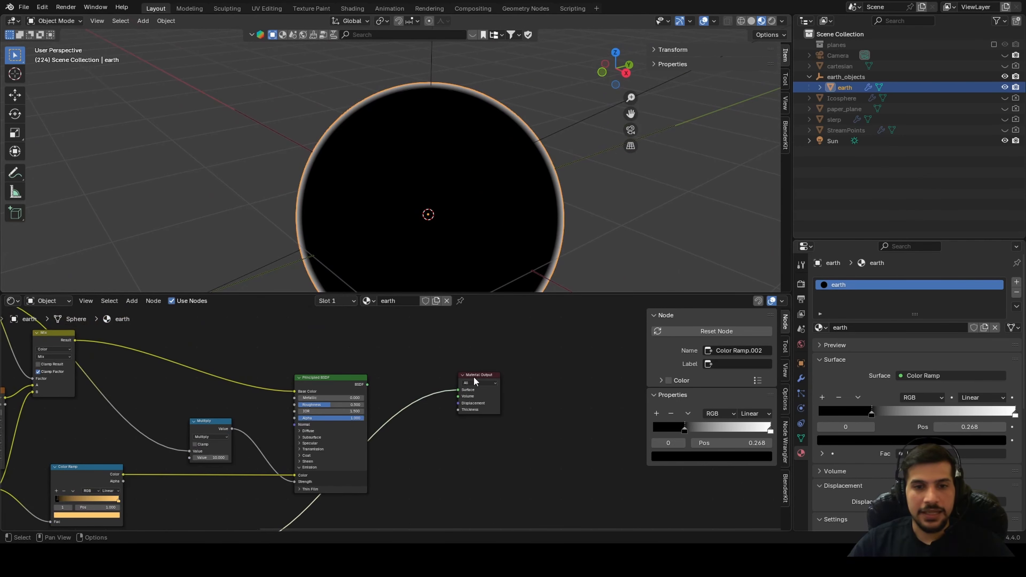
drag(473, 377, 461, 394)
middle_drag(206, 530, 305, 477)
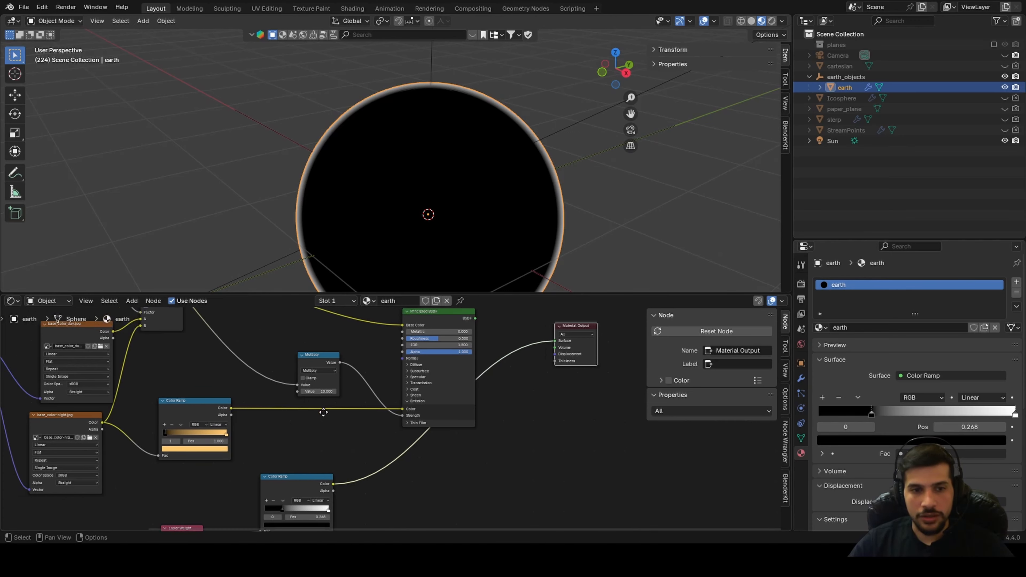
scroll(424, 459, up, 3)
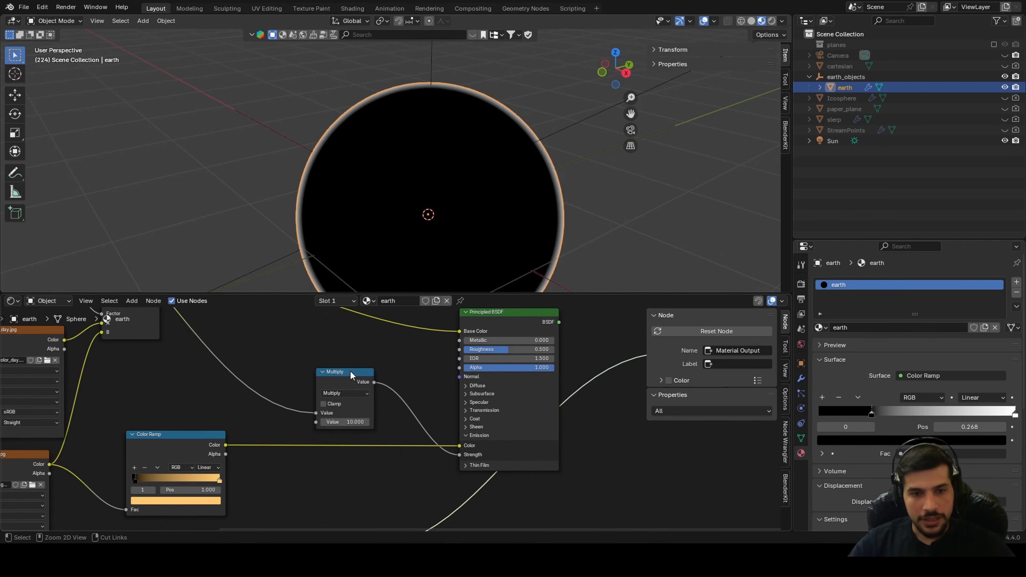
ctrl+shift+click(346, 373)
drag(345, 374, 280, 366)
middle_drag(408, 194, 437, 166)
Duplicate the Multiply node onto its link to the Material Output, and change the copy's operation to Add
middle_drag(319, 530, 276, 473)
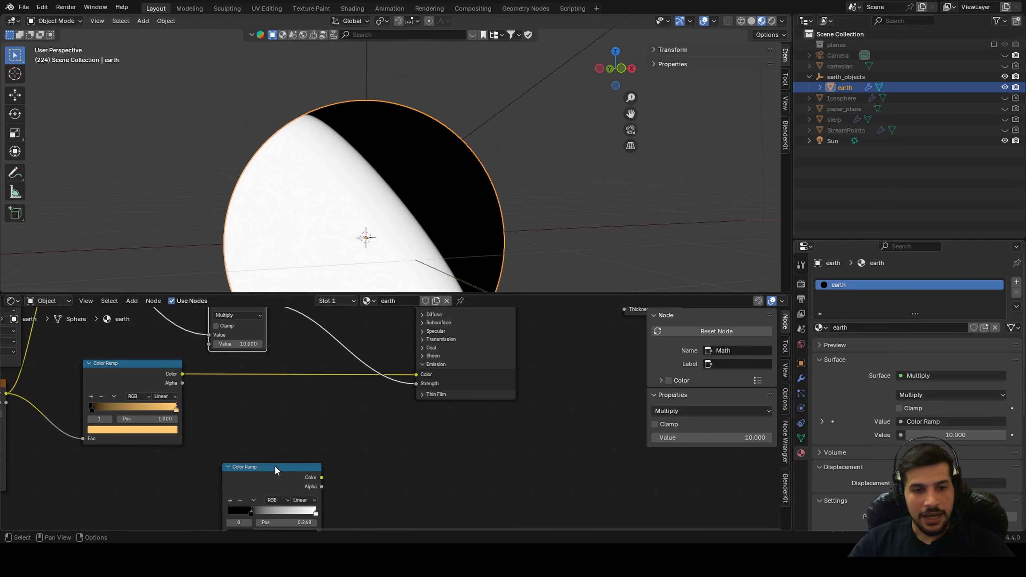
scroll(275, 466, down, 4)
middle_drag(285, 353, 345, 427)
key(shift+d)
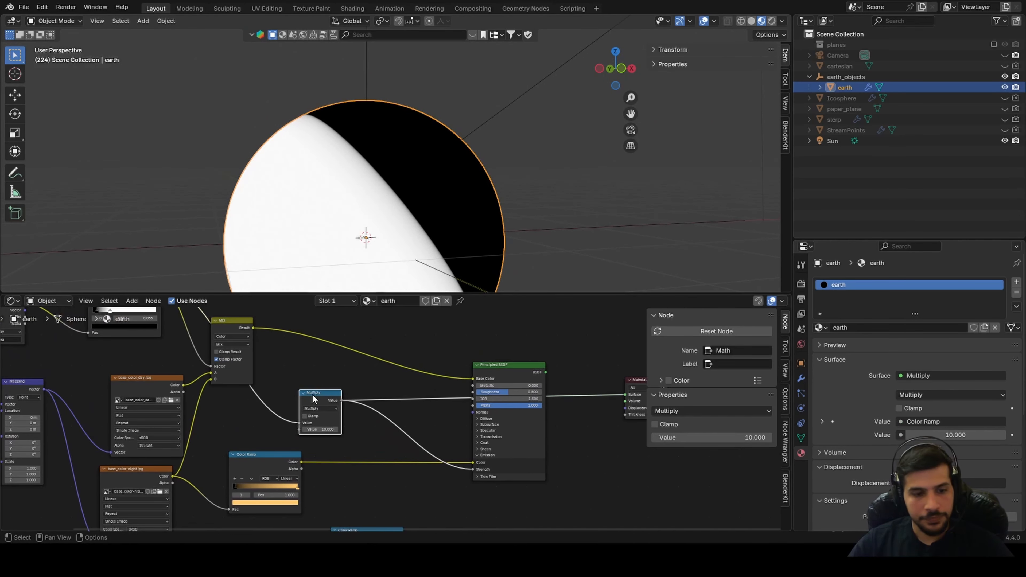
click(382, 398)
click(380, 403)
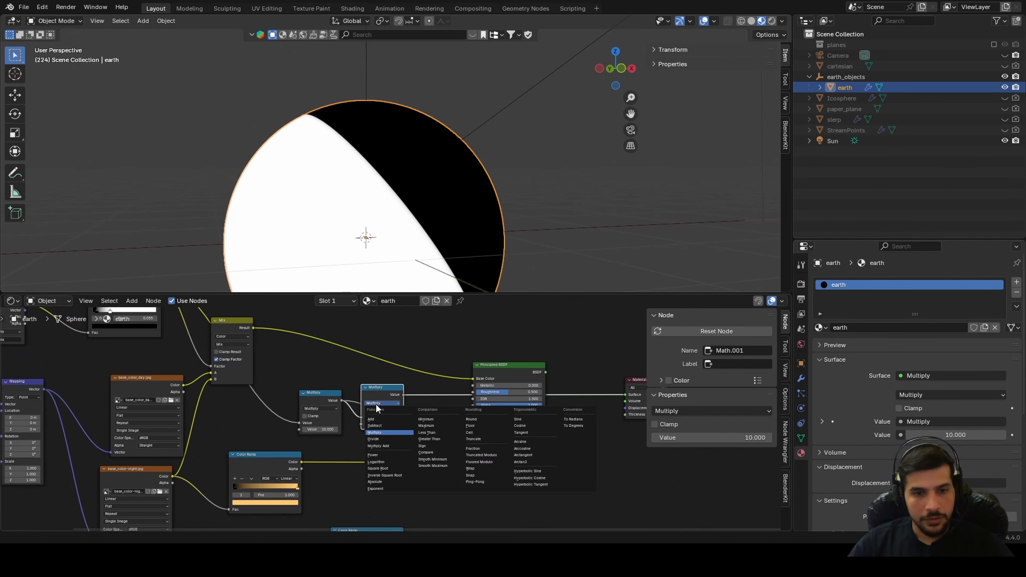
click(389, 420)
Connect the Fresnel Color Ramp's Color output to the Add node's second value, and check the combined mask on the earth
middle_drag(379, 487, 382, 411)
drag(407, 460, 366, 367)
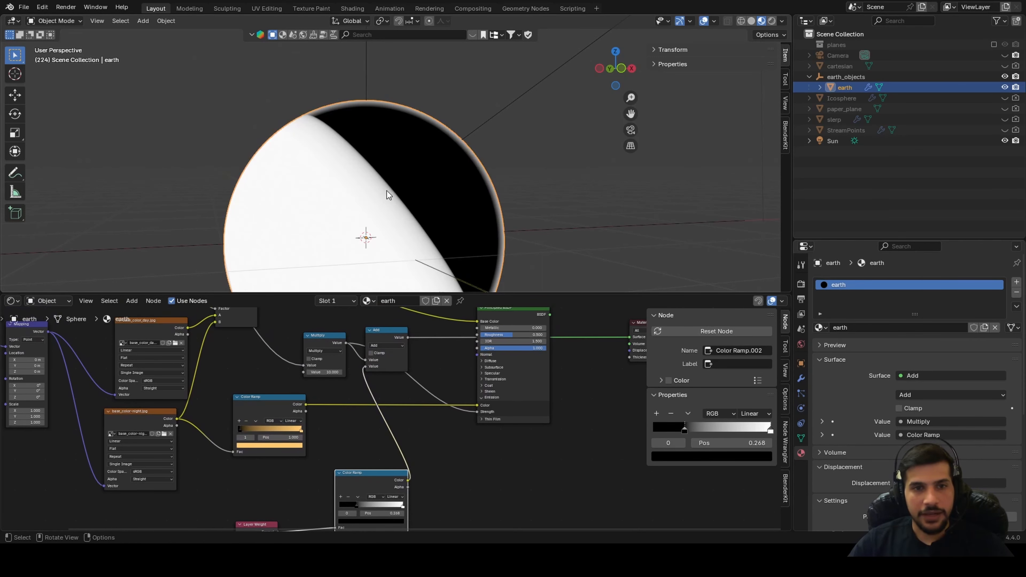
middle_drag(386, 195, 398, 202)
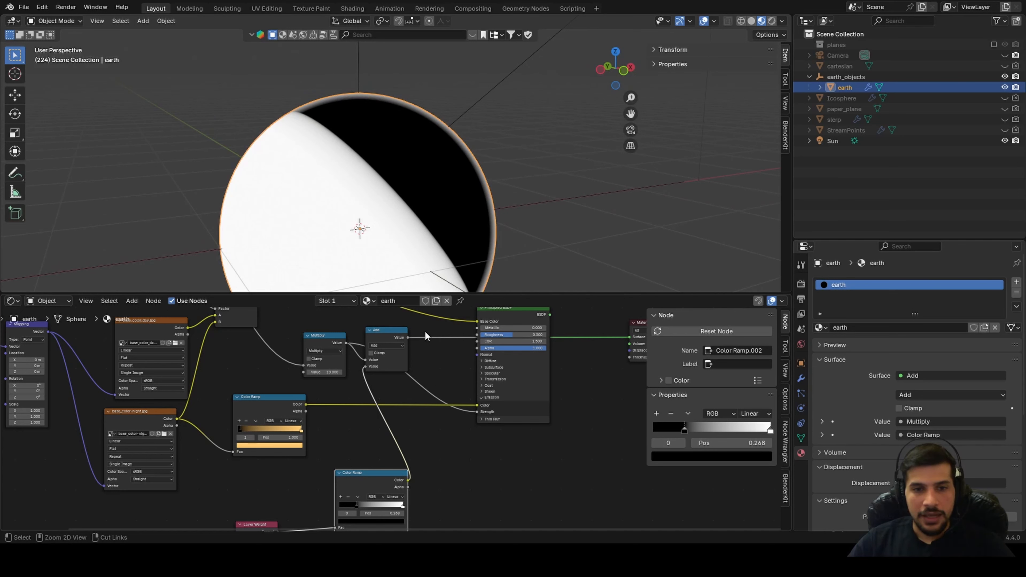
Preview the Principled BSDF on the earth again, and connect the Add node's output to its Emission Strength
ctrl+shift+click(522, 311)
scroll(407, 346, up, 3)
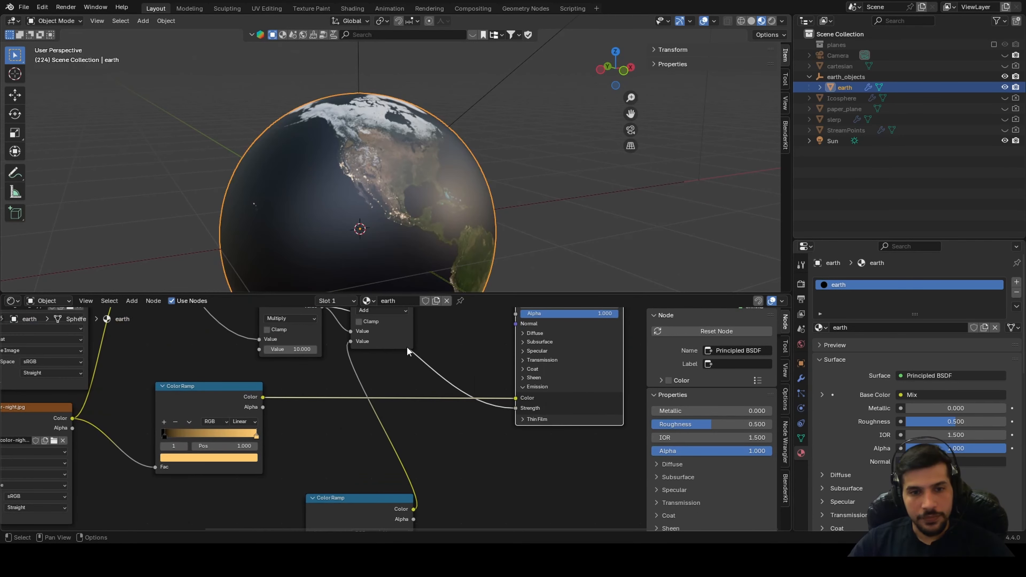
drag(403, 353, 405, 353)
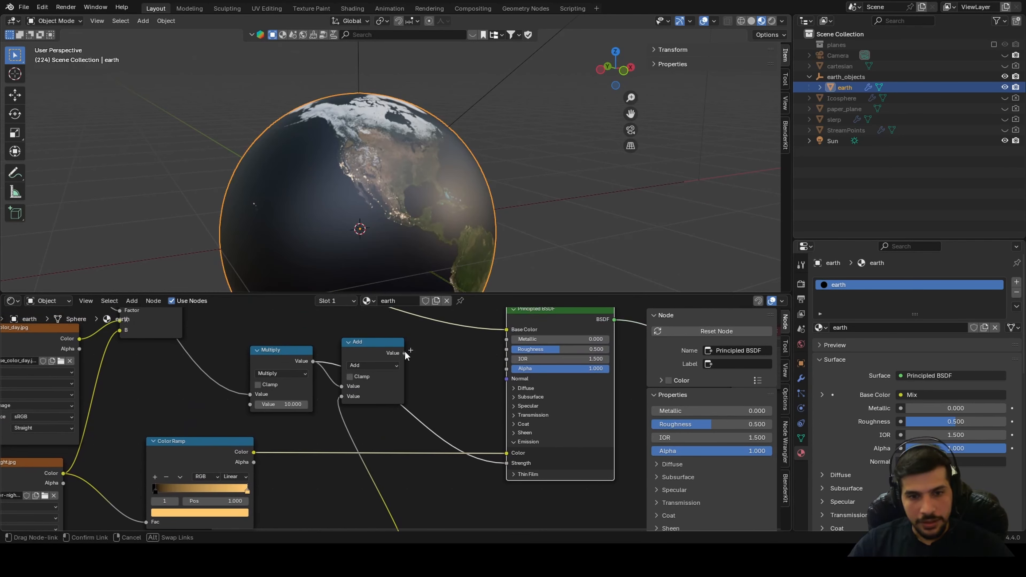
drag(501, 451, 507, 460)
key(ctrl+z)
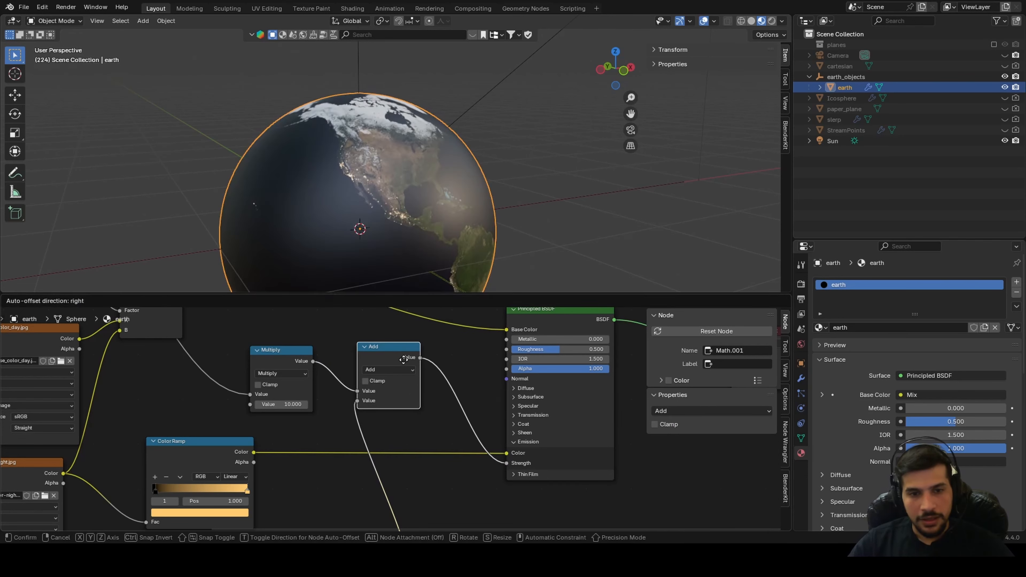
Space out the node graph by moving the Fresnel Color Ramp down and shifting the Add, Principled BSDF and Material Output nodes right
middle_drag(412, 479, 386, 342)
click(337, 441)
drag(313, 440, 277, 479)
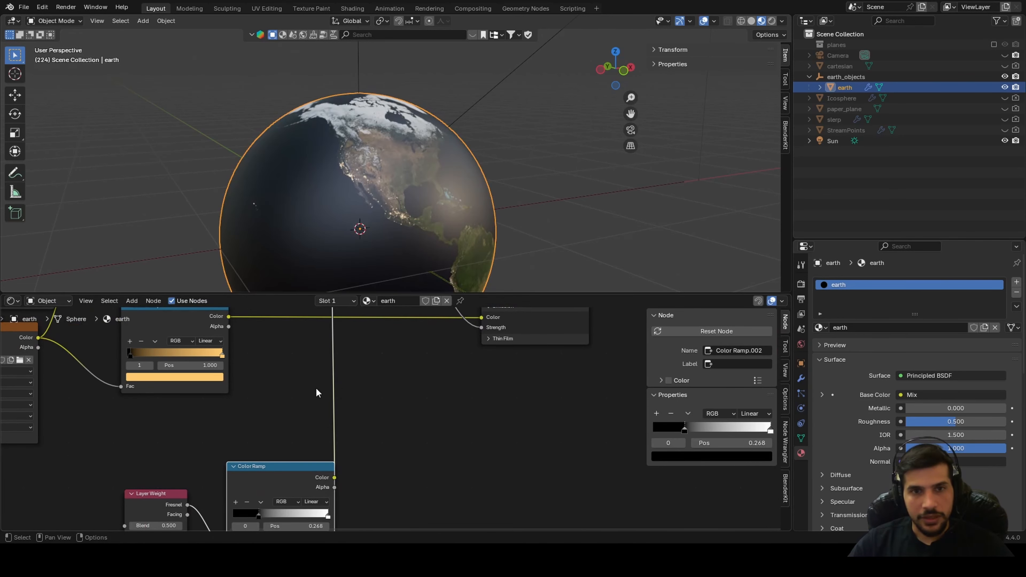
scroll(302, 423, down, 1)
scroll(337, 384, down, 2)
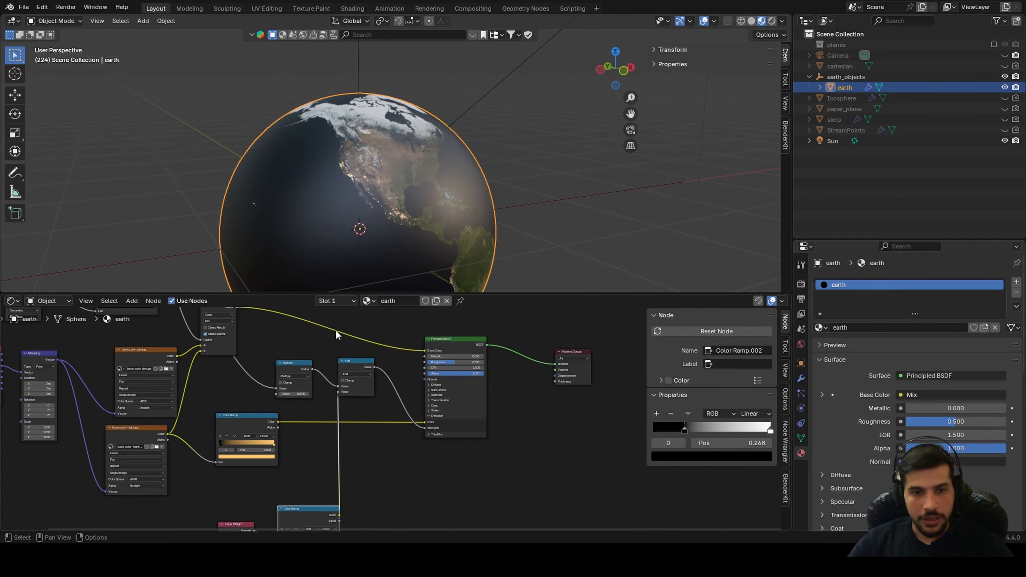
drag(359, 323, 631, 495)
middle_drag(480, 437, 450, 430)
key(g)
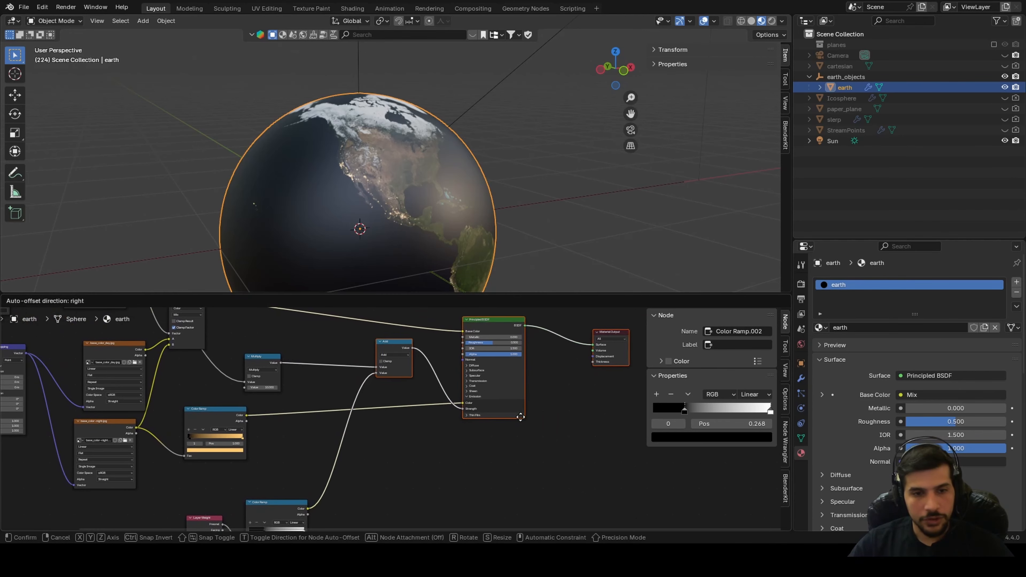
click(523, 421)
click(285, 400)
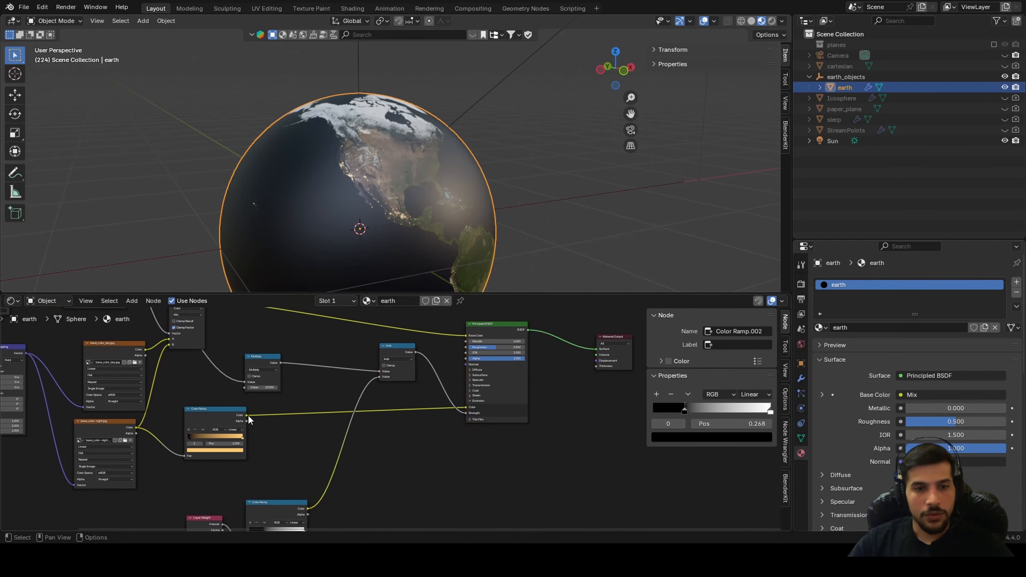
Preview the night texture's orange Color Ramp on the earth, and examine the city lights over North America up close
ctrl+shift+click(233, 413)
middle_drag(404, 283, 358, 221)
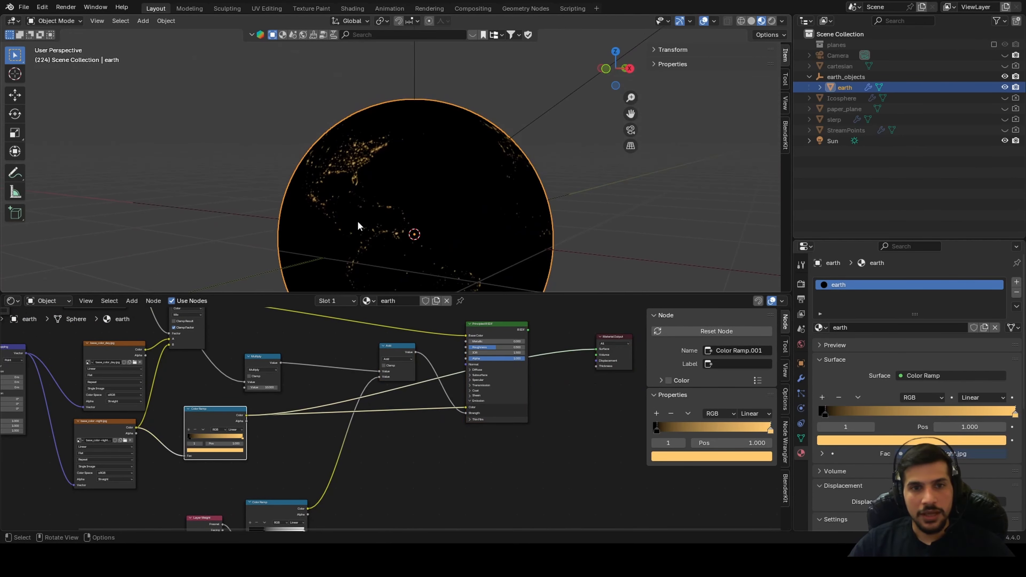
middle_drag(365, 173, 418, 141)
scroll(386, 185, up, 3)
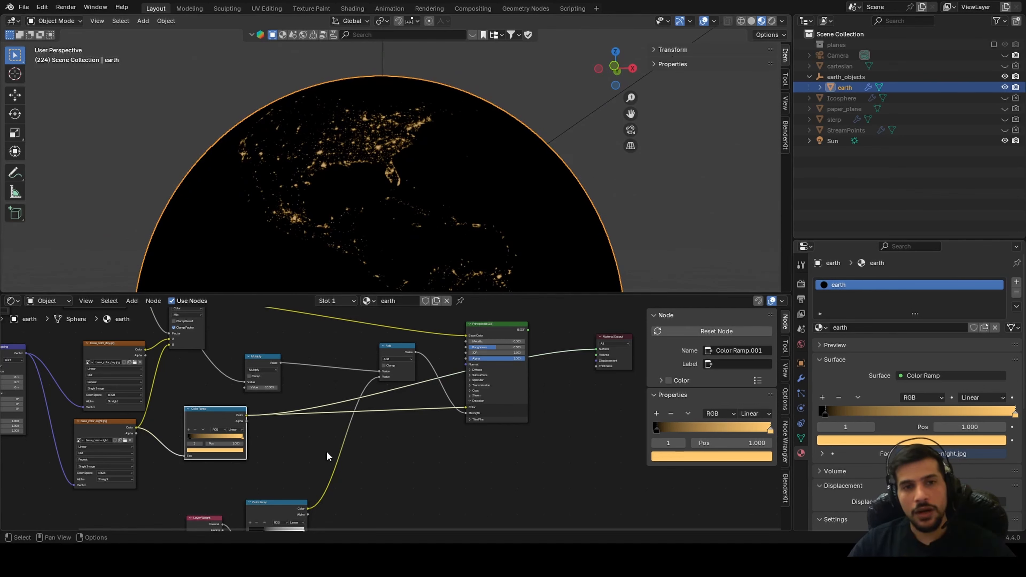
Add a Mix Color node on the preview link between the night Color Ramp and the Material Output
scroll(326, 453, down, 1)
middle_drag(312, 484, 380, 445)
scroll(380, 446, up, 2)
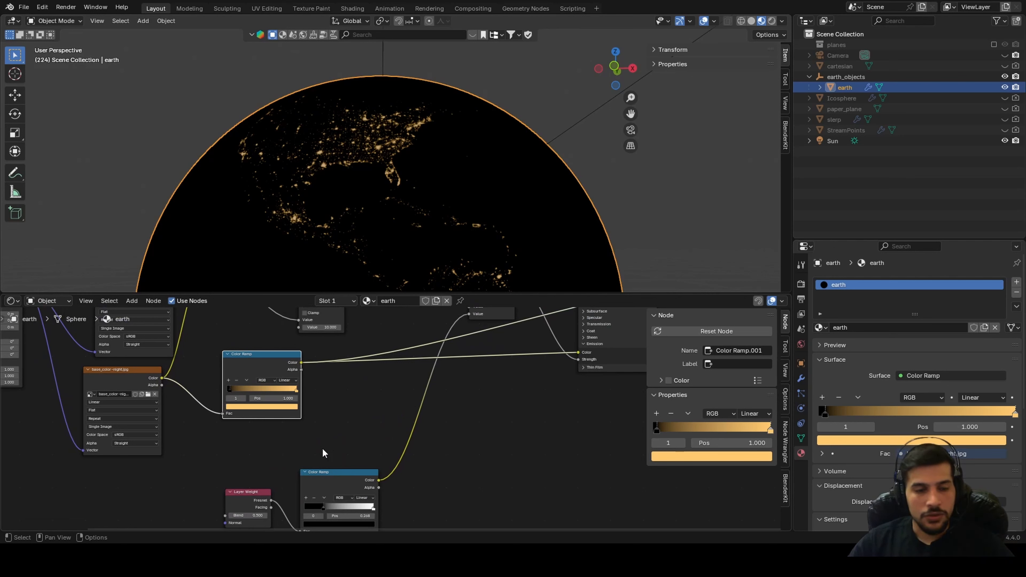
key(shift+a)
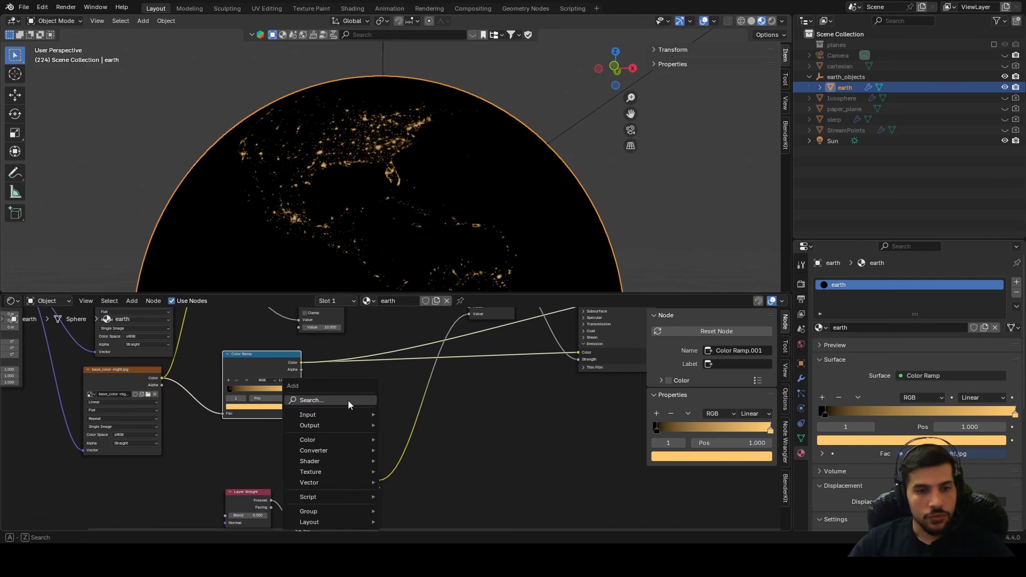
text(mix co)
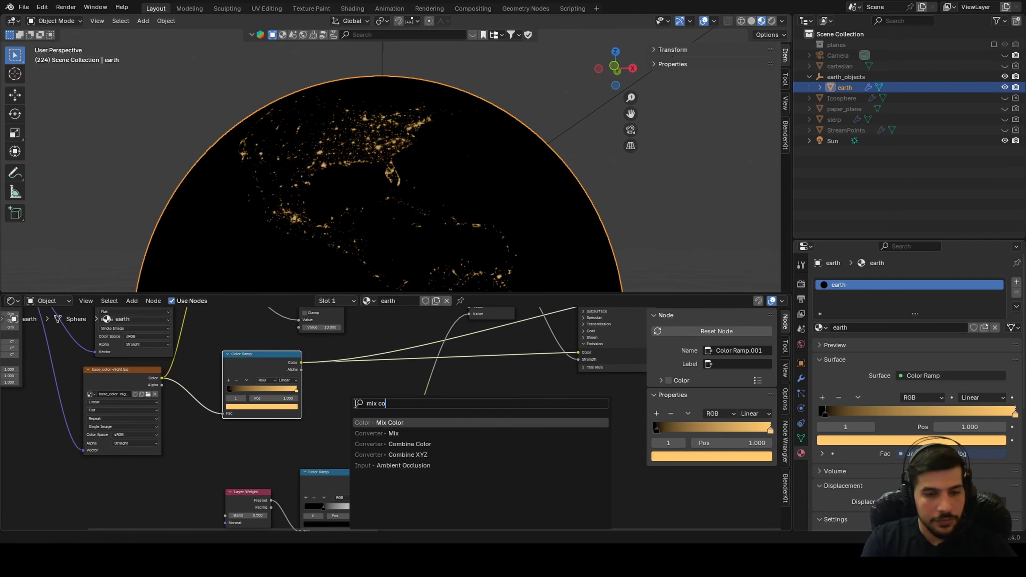
key(Return)
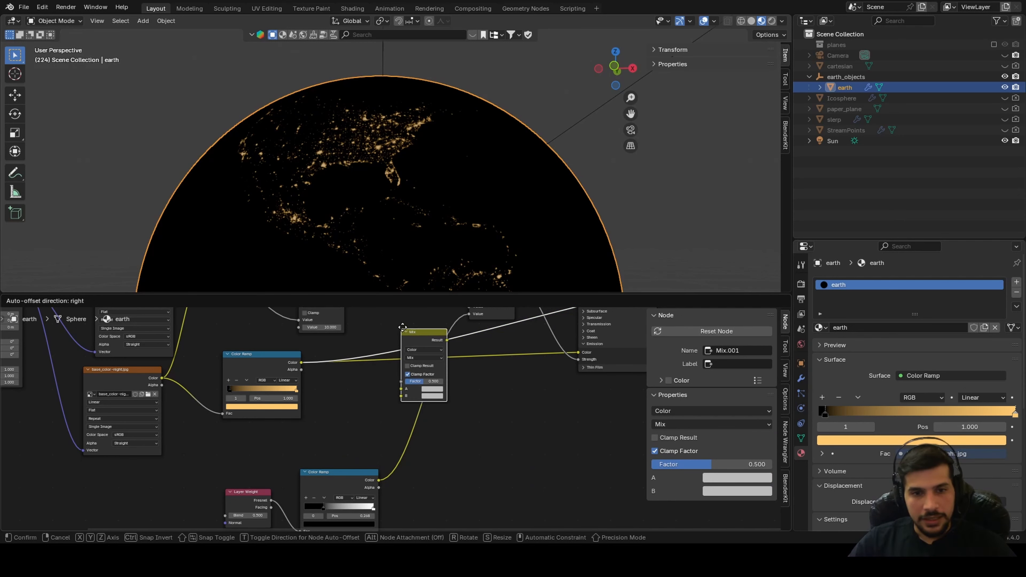
click(403, 323)
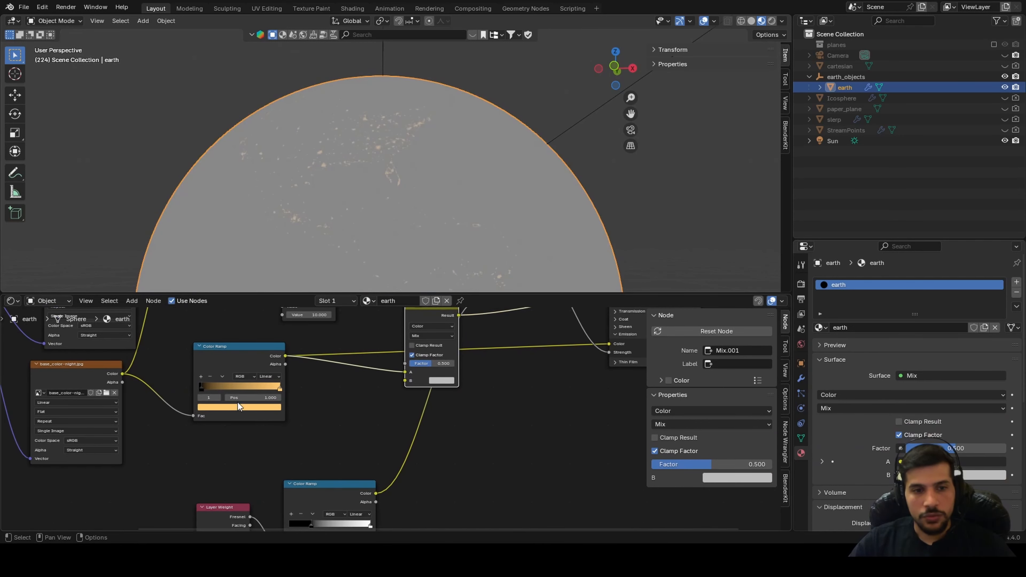
Set the new Mix node's B color to a light blue
scroll(236, 404, up, 2)
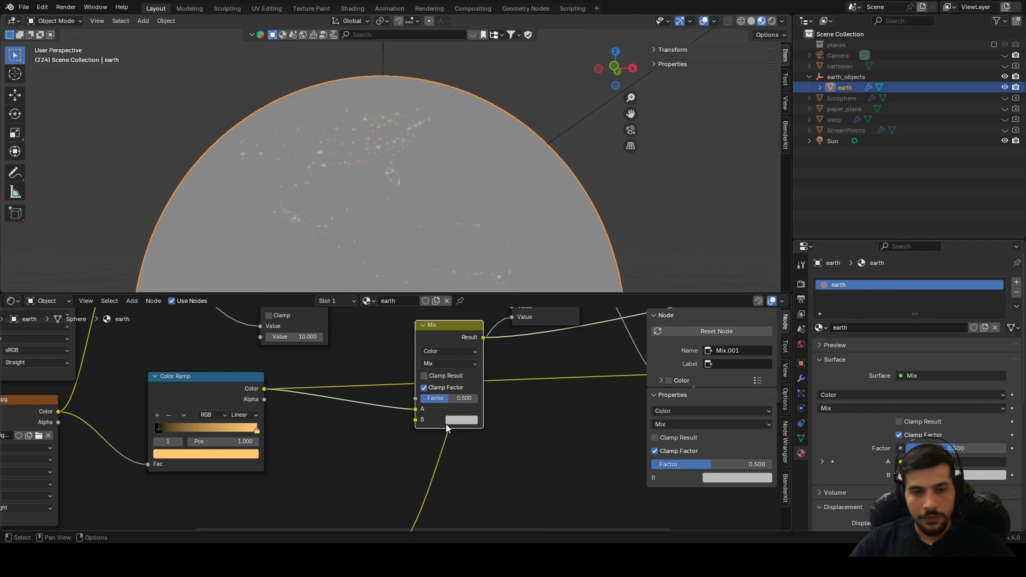
scroll(389, 425, up, 1)
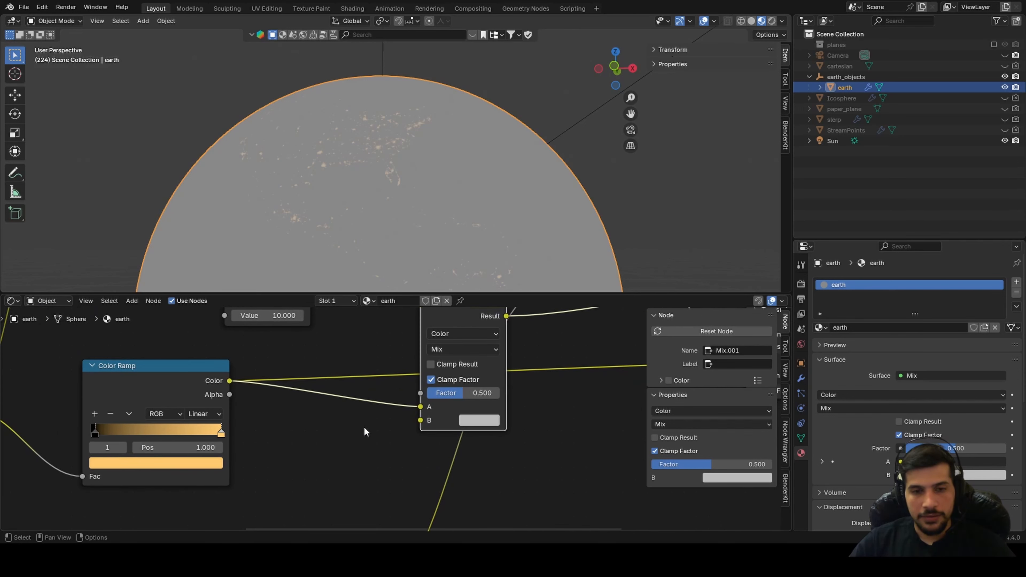
scroll(359, 441, down, 3)
scroll(360, 448, up, 3)
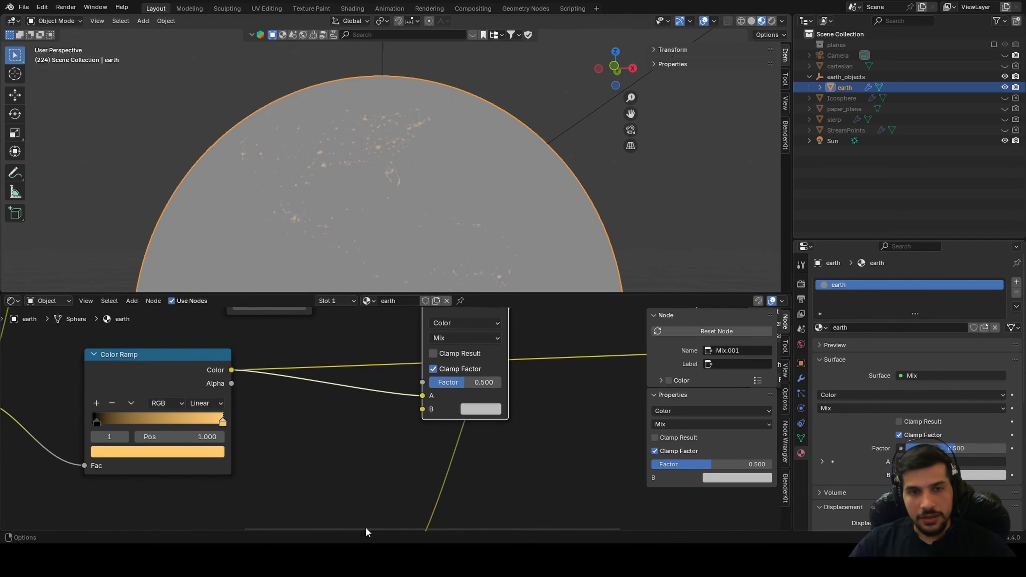
middle_drag(358, 338, 357, 326)
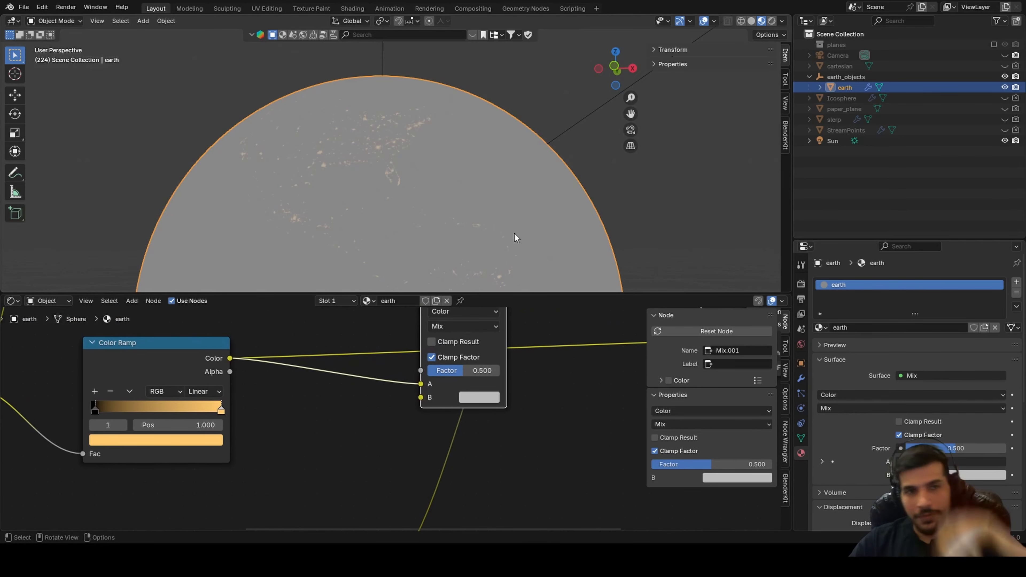
click(470, 398)
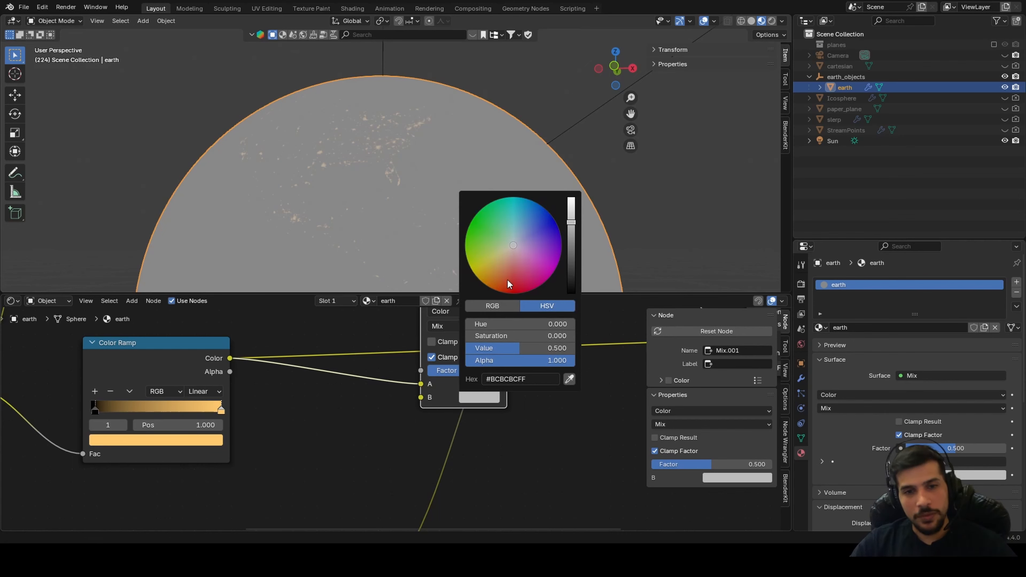
drag(511, 248, 520, 230)
Connect the Fresnel Color Ramp's Color output to the Mix node's Factor, and check the blue rim on the globe
scroll(398, 428, down, 4)
middle_drag(400, 458, 392, 377)
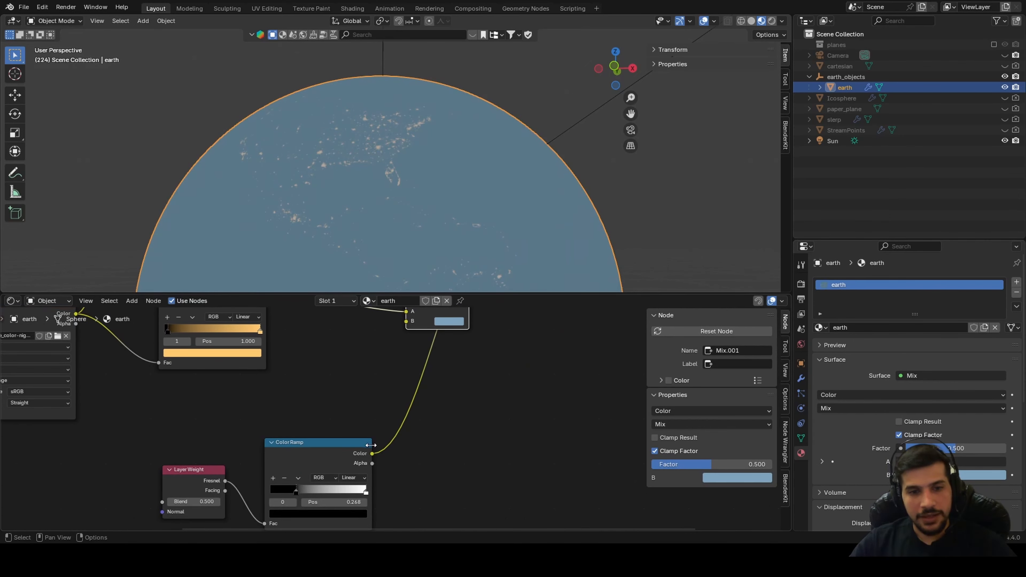
drag(371, 445, 416, 404)
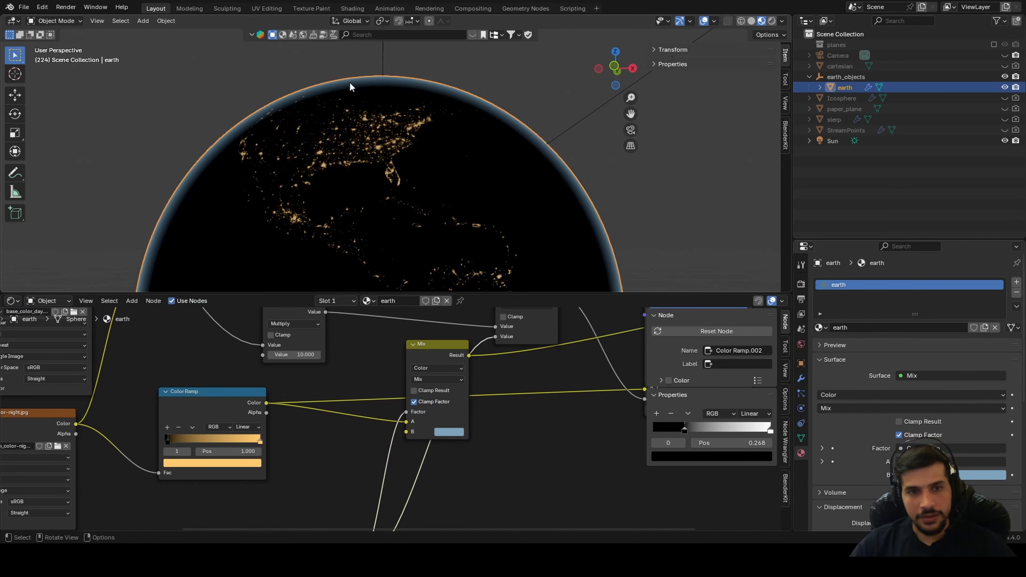
middle_drag(350, 82, 421, 295)
Move the new Mix node below the link between the night Color Ramp and the Principled BSDF
click(428, 360)
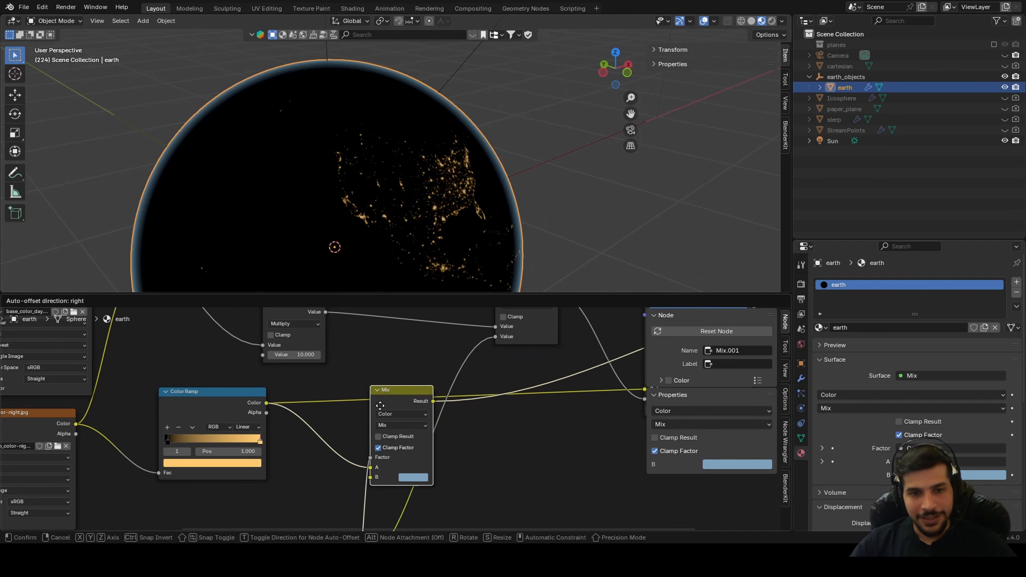
scroll(311, 399, down, 6)
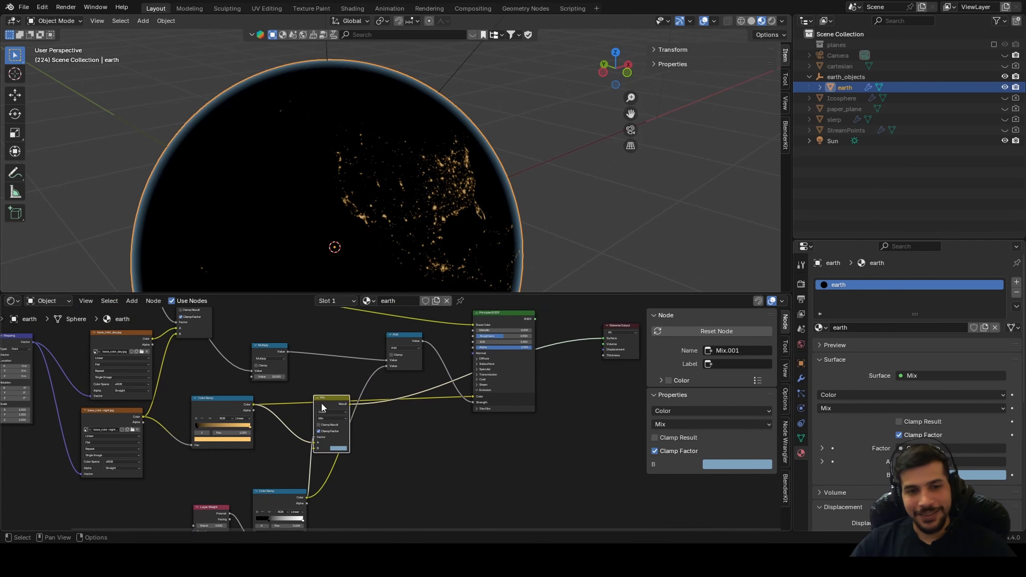
drag(322, 406, 368, 421)
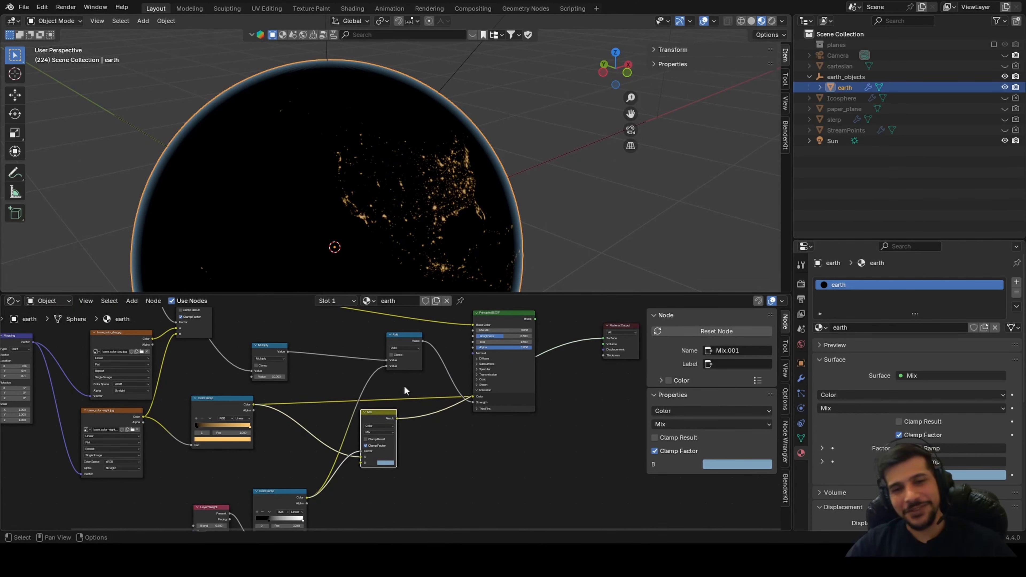
Connect the light-blue Mix node's Result to the Principled BSDF's Emission Color, and route the Principled BSDF back into the Material Output
scroll(455, 429, up, 2)
scroll(456, 425, up, 2)
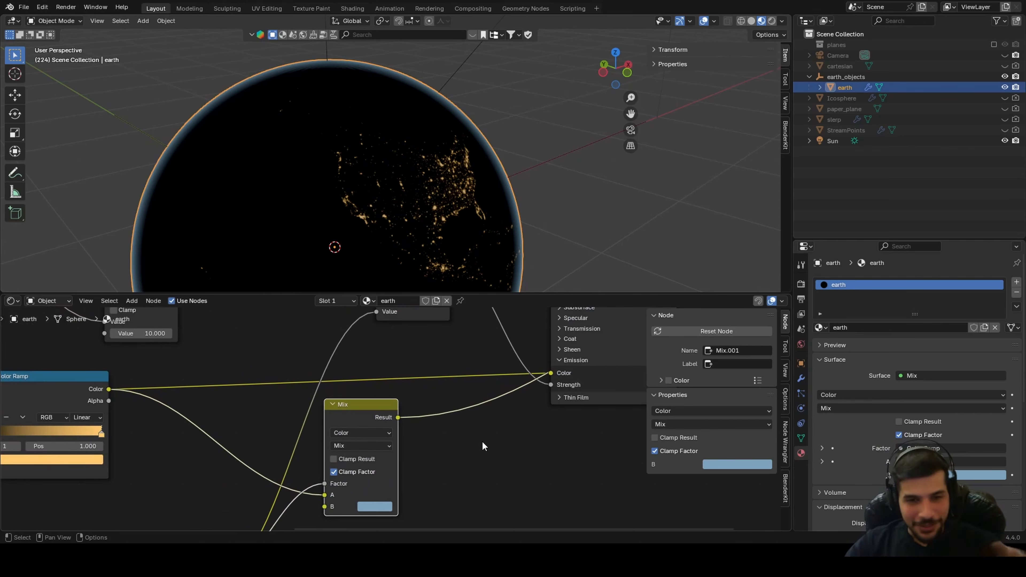
drag(400, 417, 552, 373)
scroll(553, 374, down, 2)
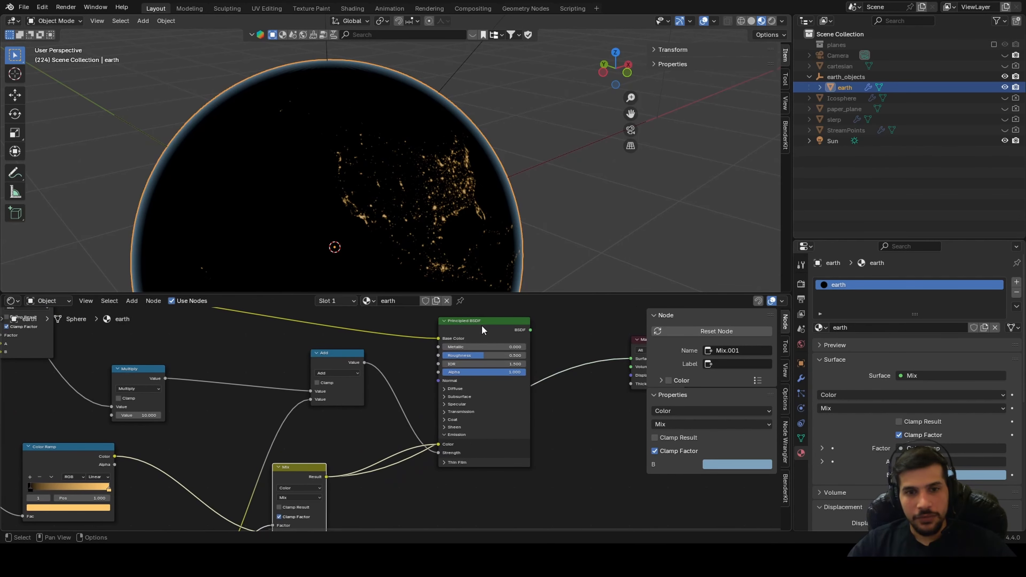
ctrl+shift+click(481, 326)
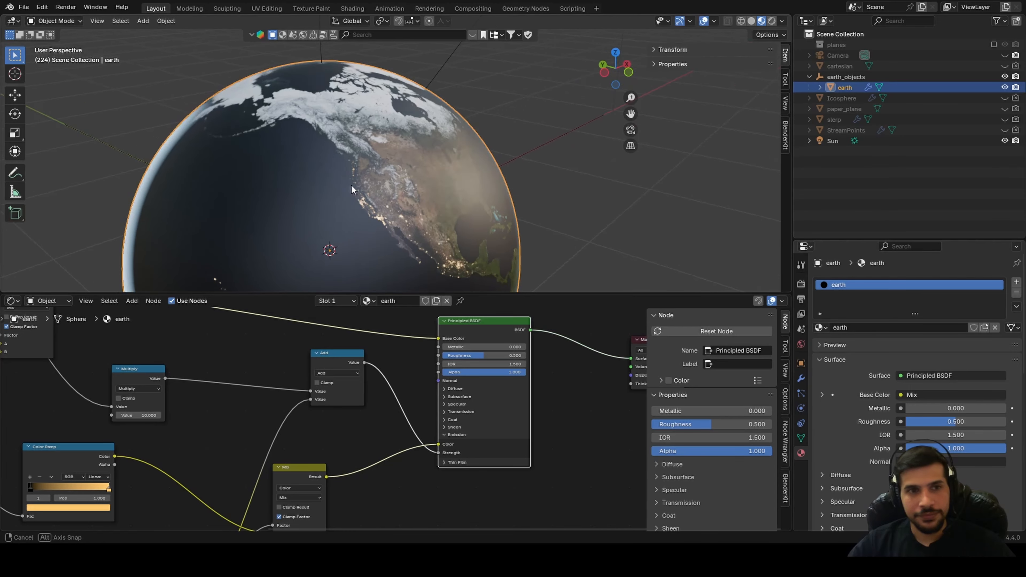
middle_drag(351, 190, 451, 209)
scroll(451, 190, down, 5)
scroll(493, 433, up, 2)
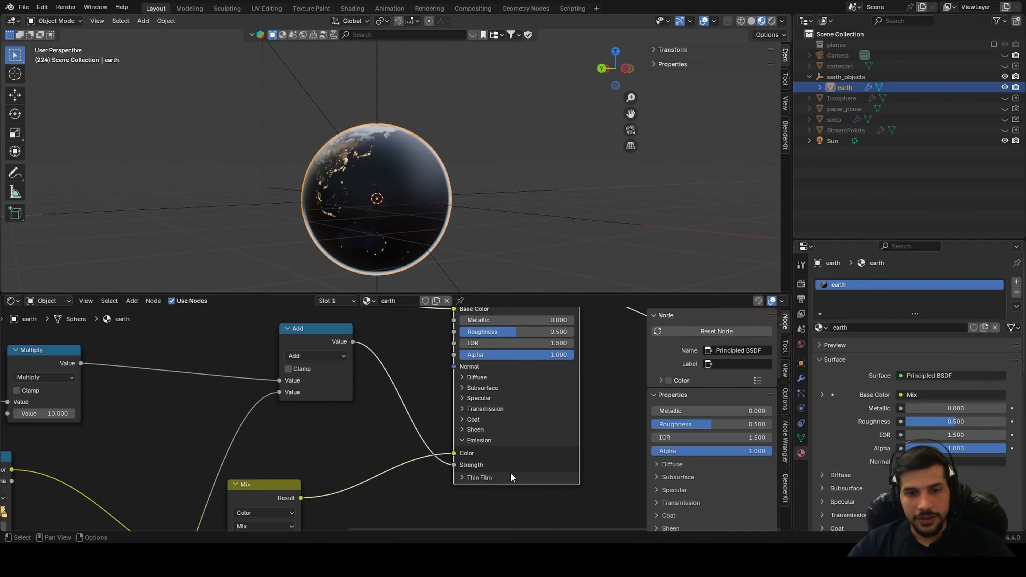
Expand the Thin Film and Sheen settings of the Principled BSDF and set the Sheen Weight to 0.75
scroll(510, 475, up, 3)
click(448, 424)
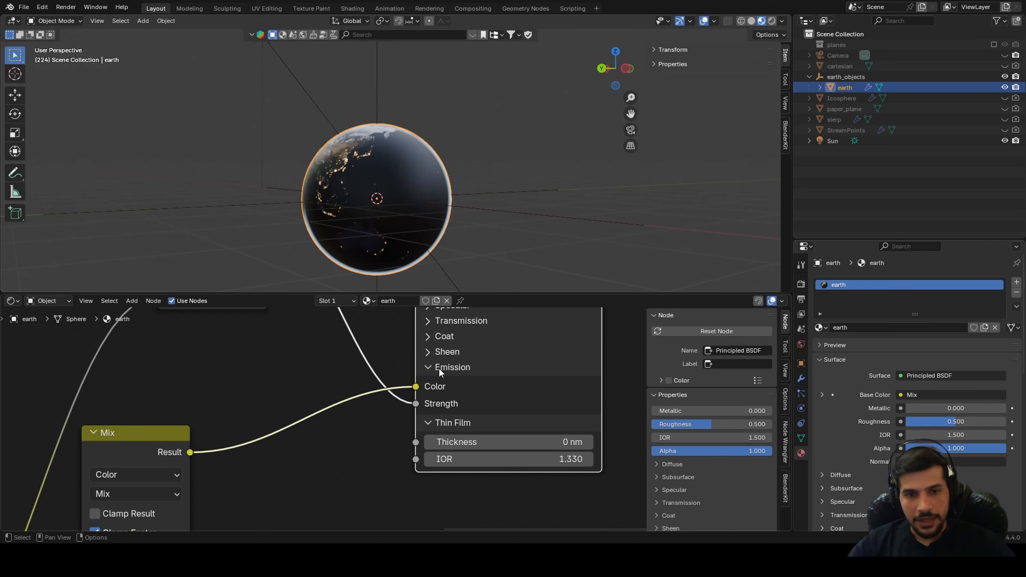
click(429, 352)
double_click(454, 371)
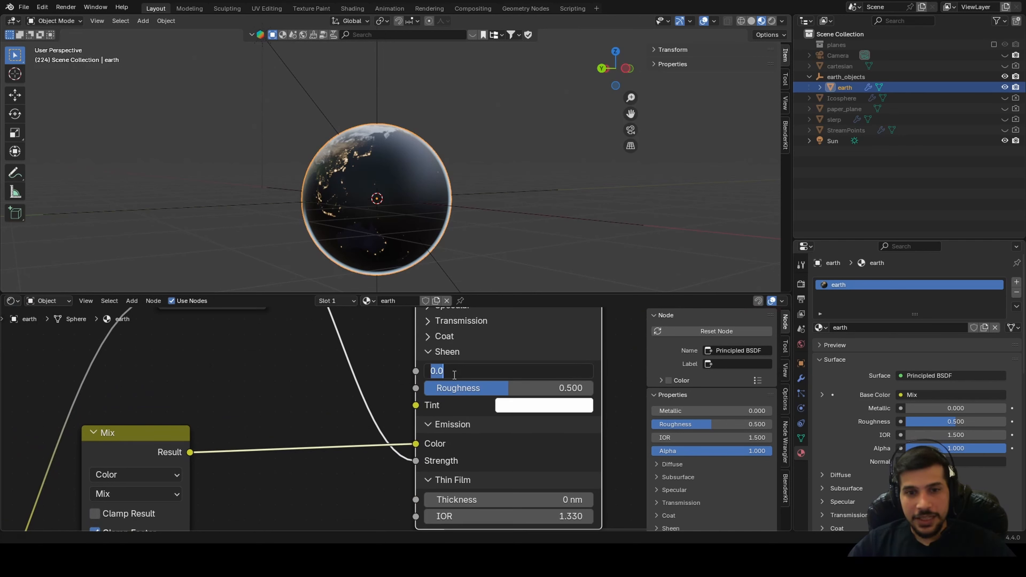
text(0.75)
key(Return)
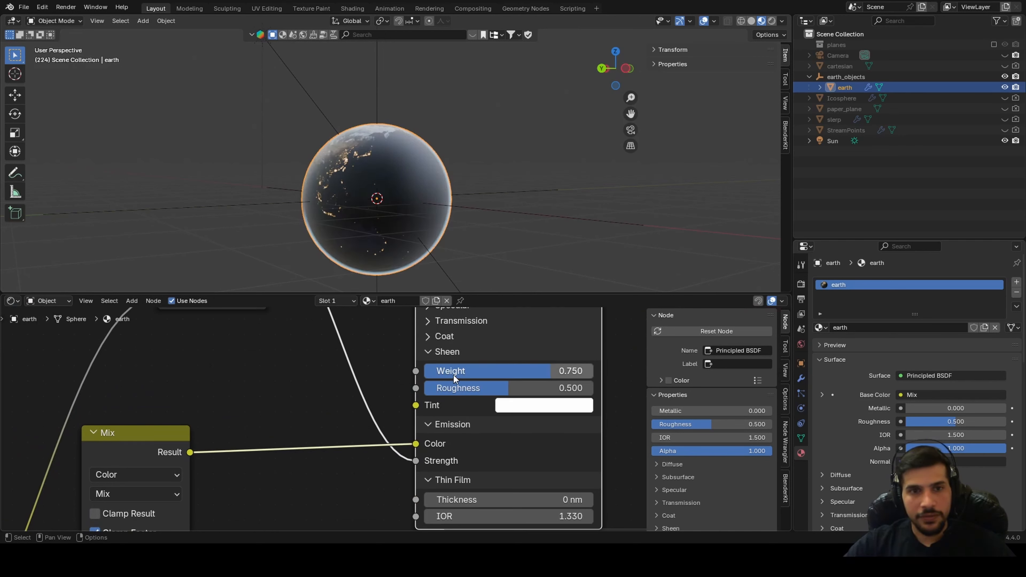
Set the Sheen Tint of the Principled BSDF to a light blue and check the tinted globe
click(530, 403)
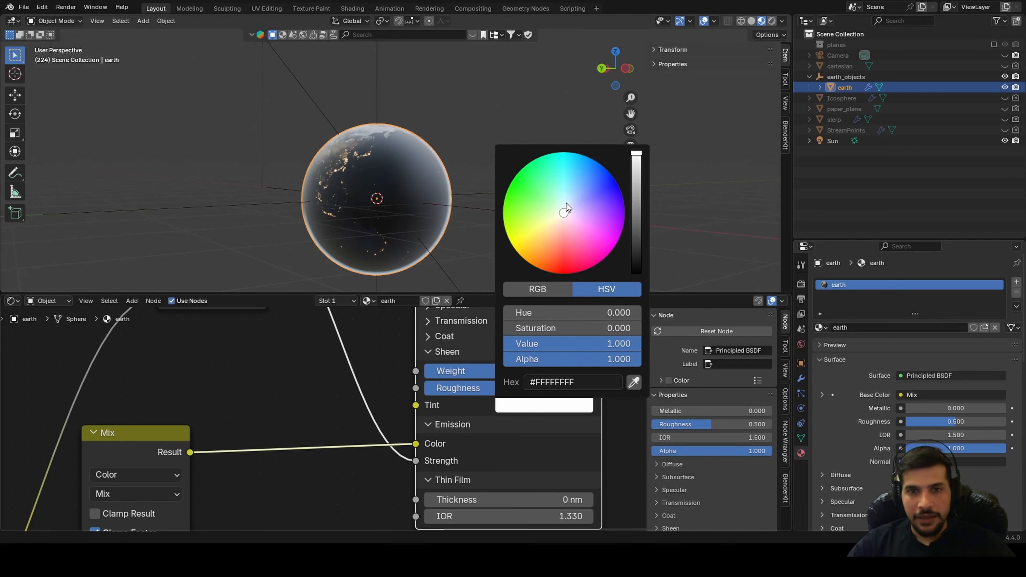
mouse_move(573, 196)
mouse_down()
mouse_move(591, 182)
mouse_move(576, 199)
mouse_move(574, 188)
mouse_up()
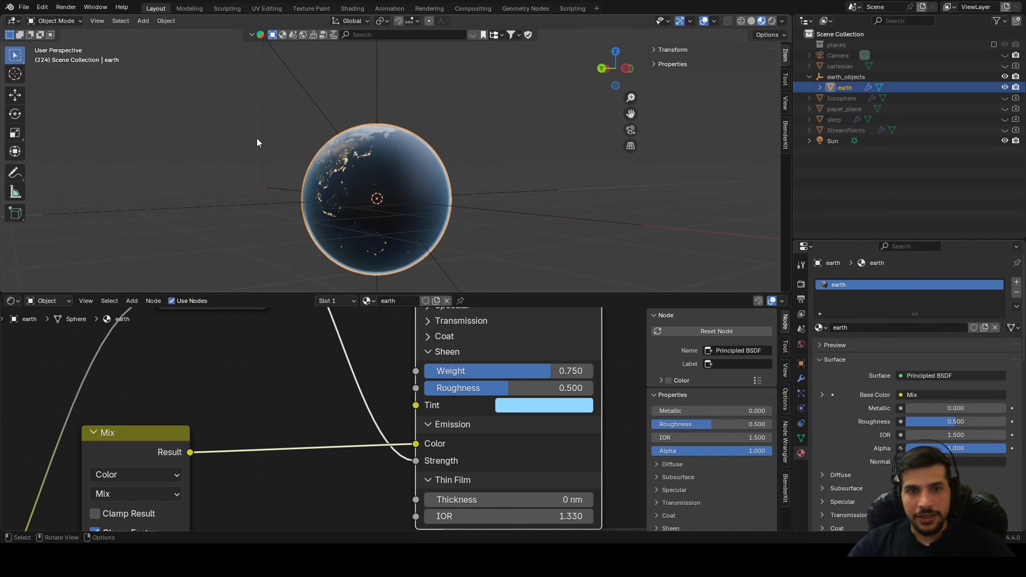
middle_drag(396, 174, 424, 155)
scroll(389, 223, up, 4)
middle_drag(389, 223, 685, 210)
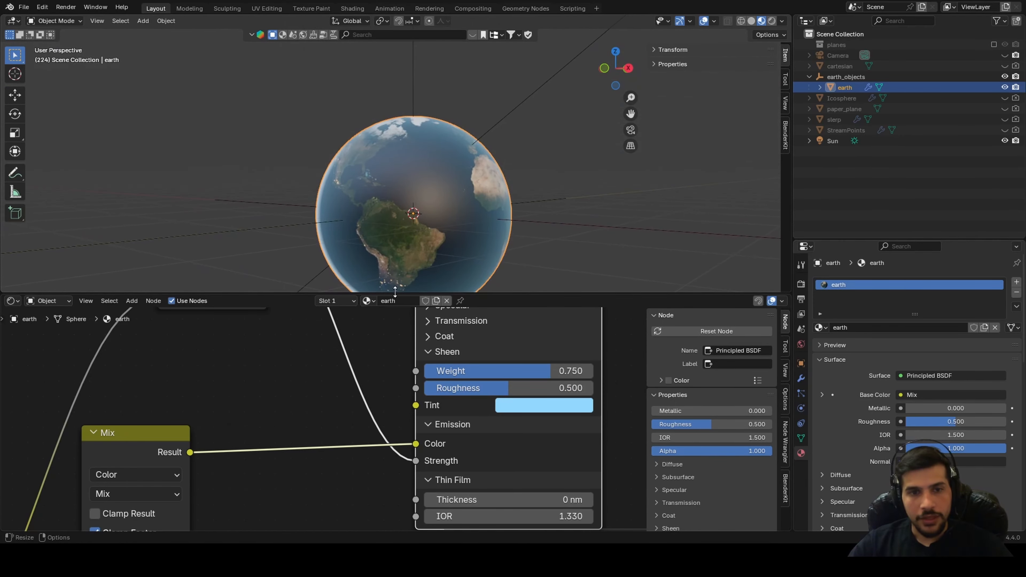
Set the main Roughness of the Principled BSDF to 1.000
middle_drag(394, 354, 414, 315)
middle_drag(372, 340, 268, 371)
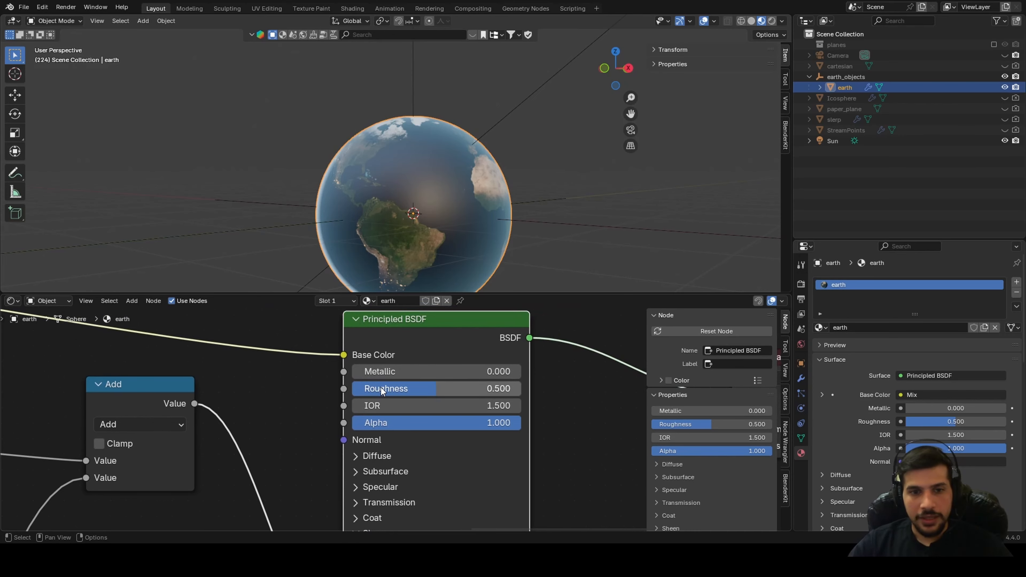
drag(381, 387, 469, 388)
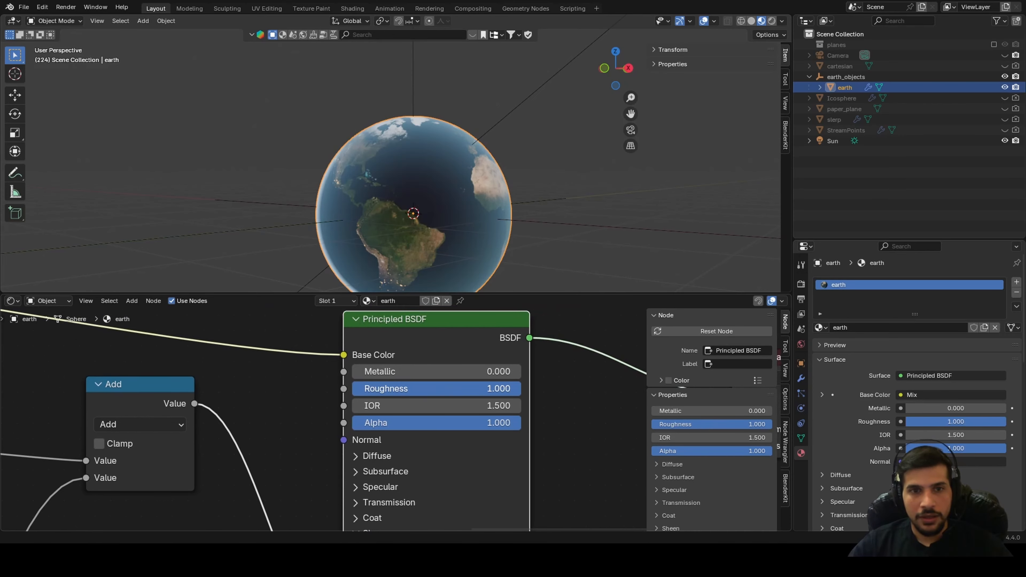
Examine the globe's surface shading and blue sheen from several sides and distances
middle_drag(416, 214, 390, 356)
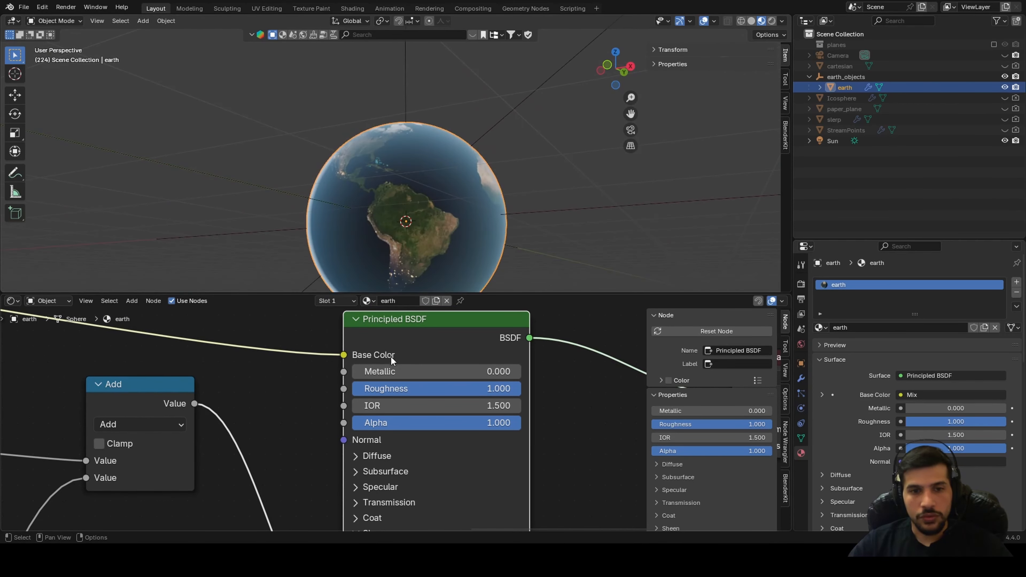
scroll(393, 405, up, 2)
middle_drag(420, 227, 318, 224)
scroll(229, 499, down, 4)
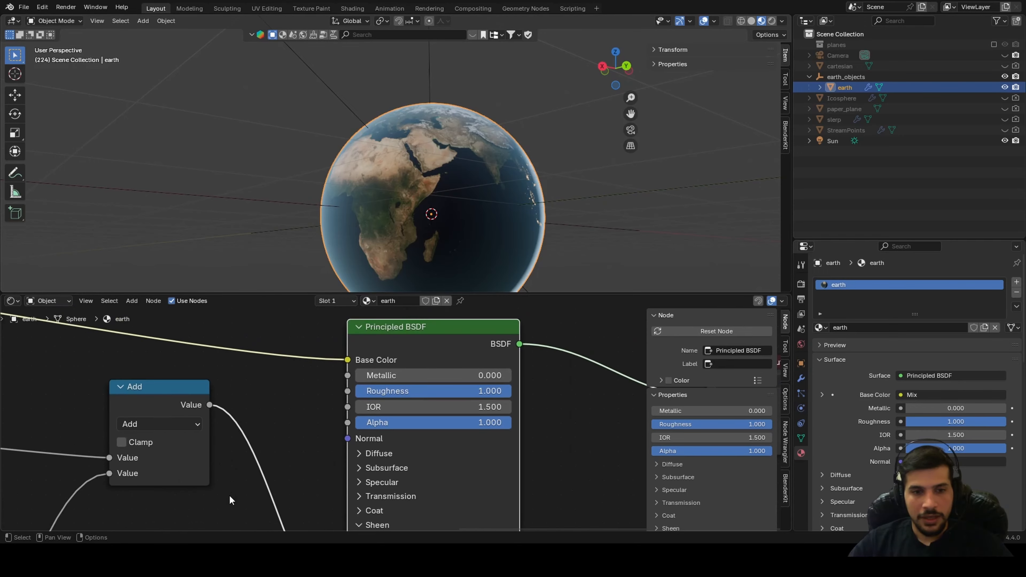
middle_drag(229, 499, 293, 341)
scroll(431, 214, down, 3)
middle_drag(464, 170, 452, 270)
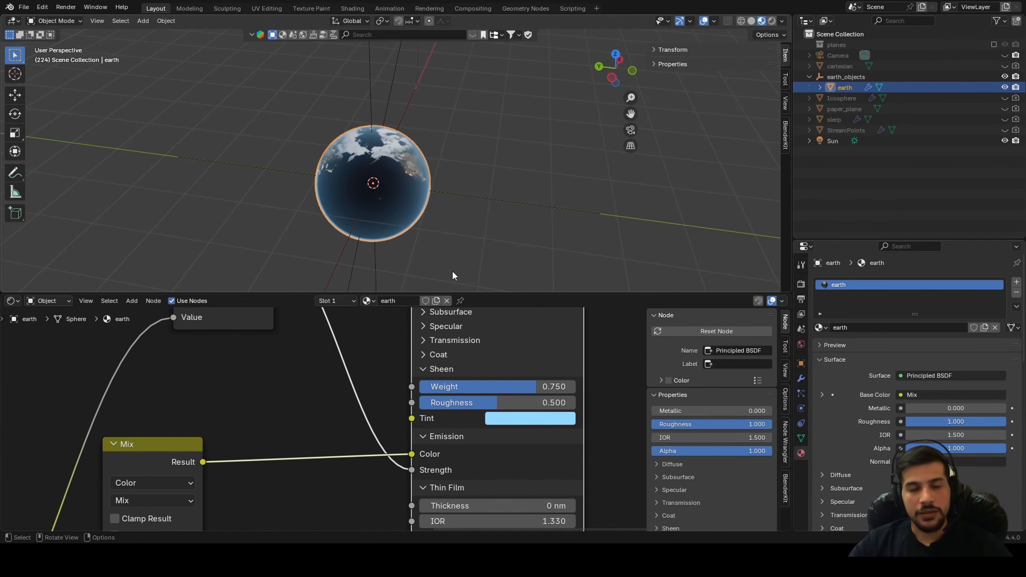
scroll(418, 239, up, 4)
middle_drag(389, 245, 534, 191)
scroll(156, 481, down, 1)
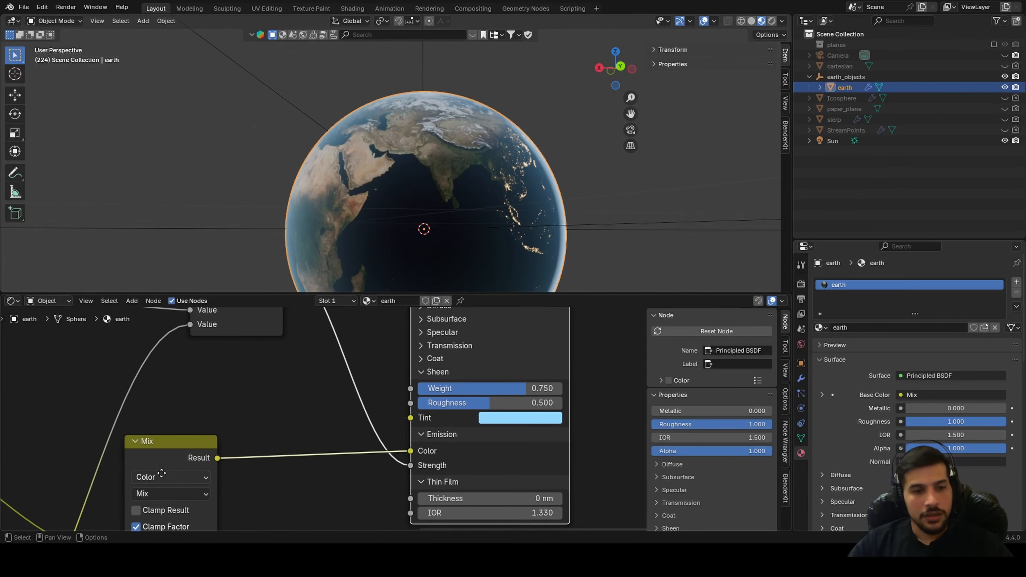
middle_drag(157, 480, 288, 334)
scroll(301, 392, down, 5)
middle_drag(305, 405, 453, 407)
scroll(355, 412, up, 5)
scroll(314, 432, up, 3)
drag(213, 441, 323, 441)
key(Escape)
scroll(488, 94, down, 2)
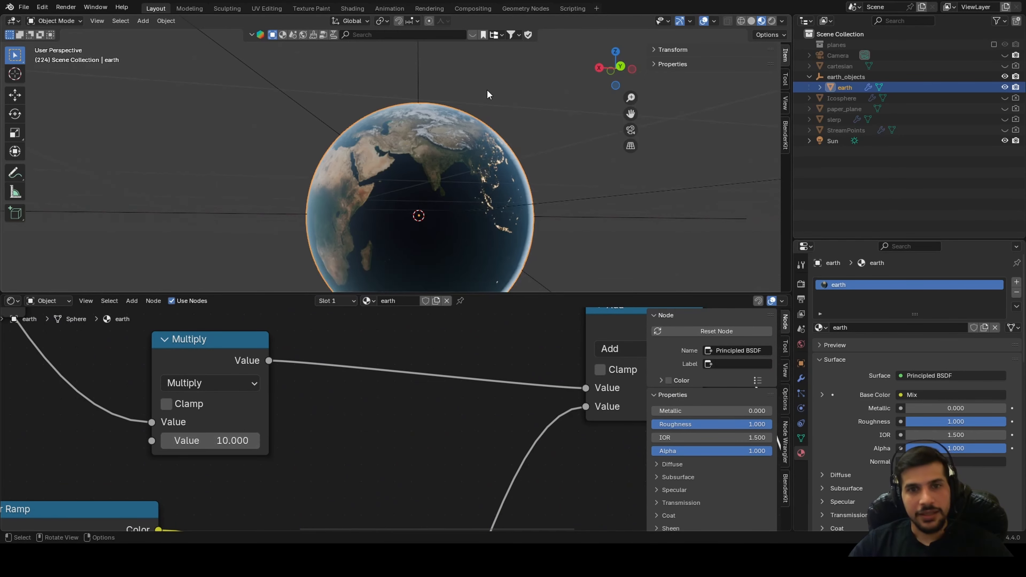
Examine the city lights and blue rim over Asia from above, near and far
middle_drag(488, 94, 367, 145)
scroll(524, 207, down, 3)
middle_drag(524, 207, 548, 257)
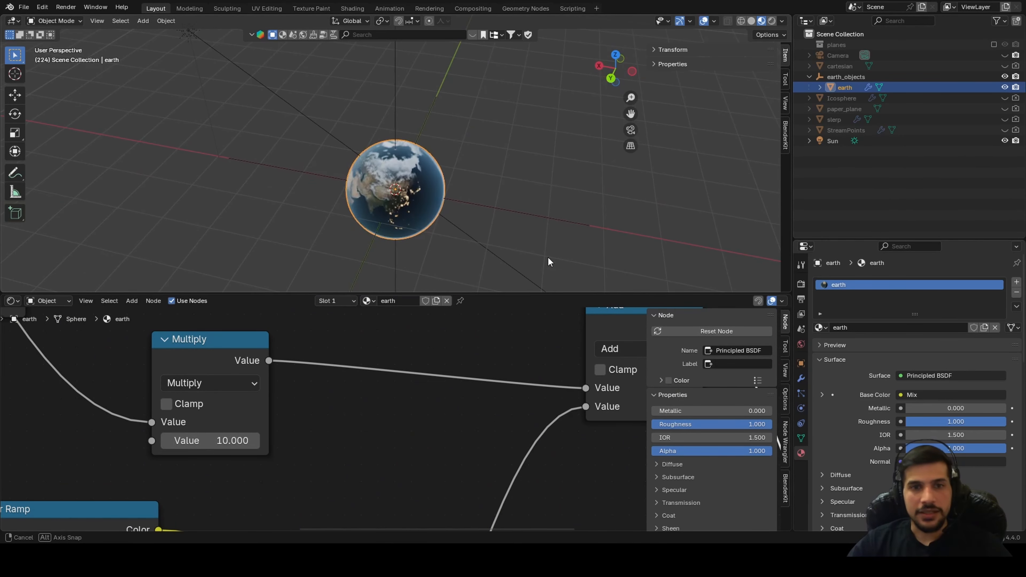
scroll(465, 241, up, 4)
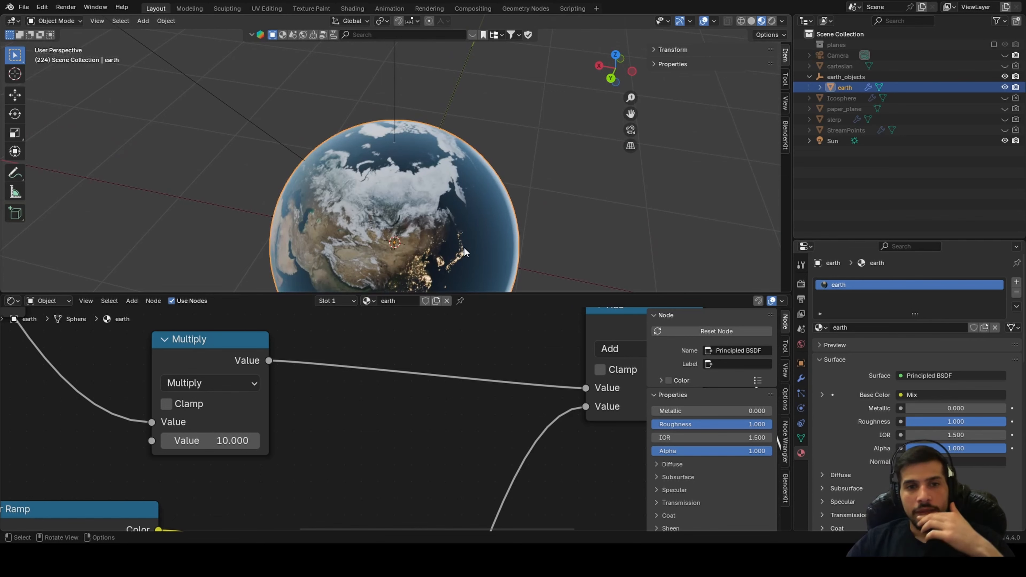
scroll(464, 246, down, 2)
middle_drag(464, 246, 455, 228)
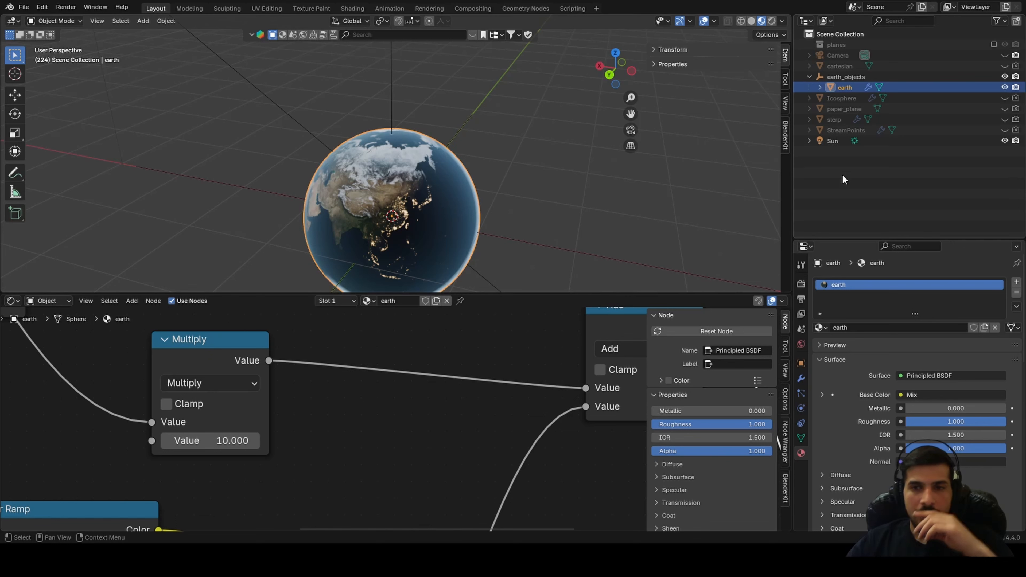
Add a UV Sphere at the world origin, hide it in the viewport, and reselect the earth
click(860, 172)
click(144, 21)
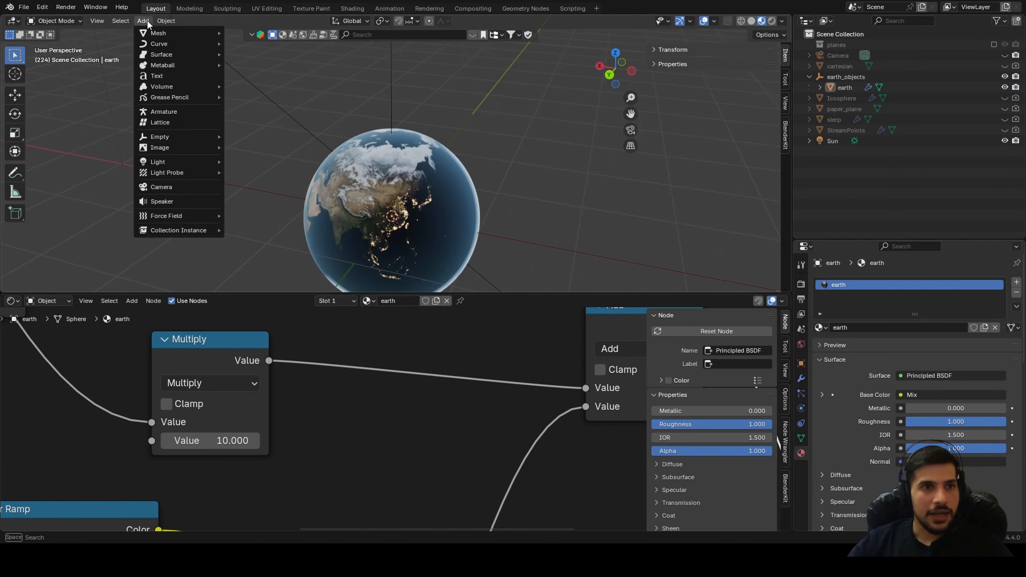
mouse_move(150, 29)
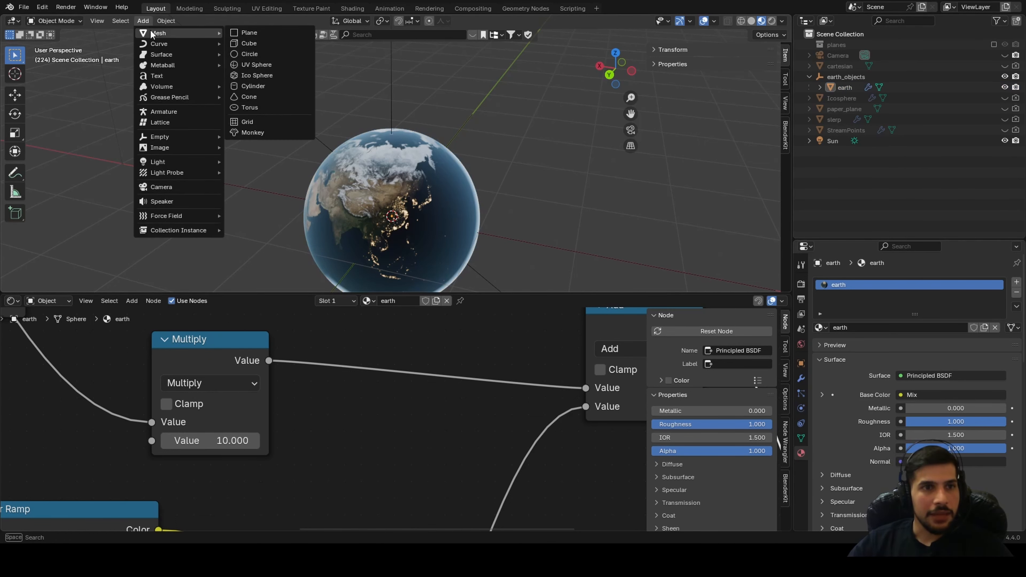
click(267, 67)
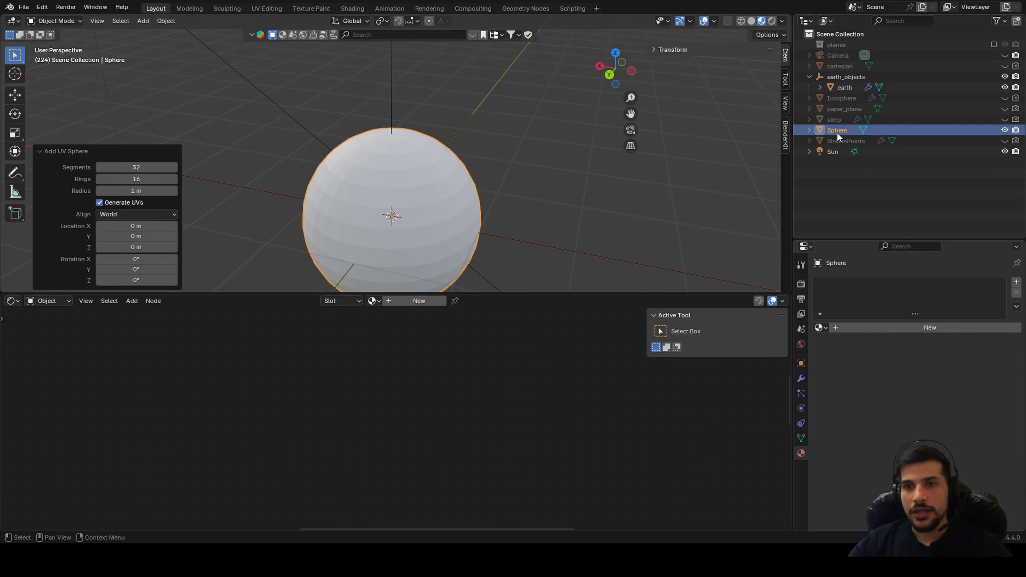
click(1005, 130)
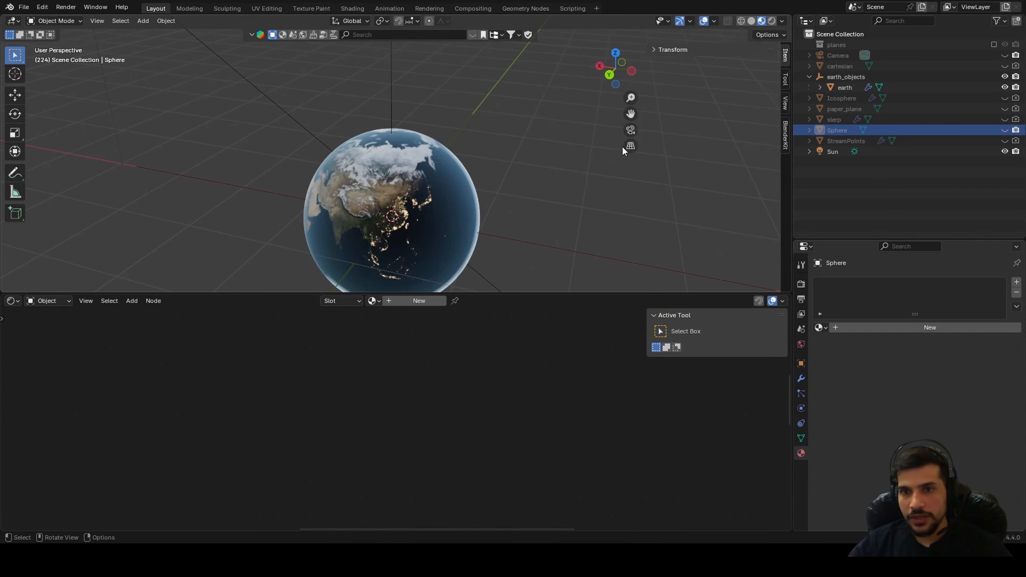
scroll(320, 202, up, 4)
click(319, 178)
middle_drag(407, 273, 407, 212)
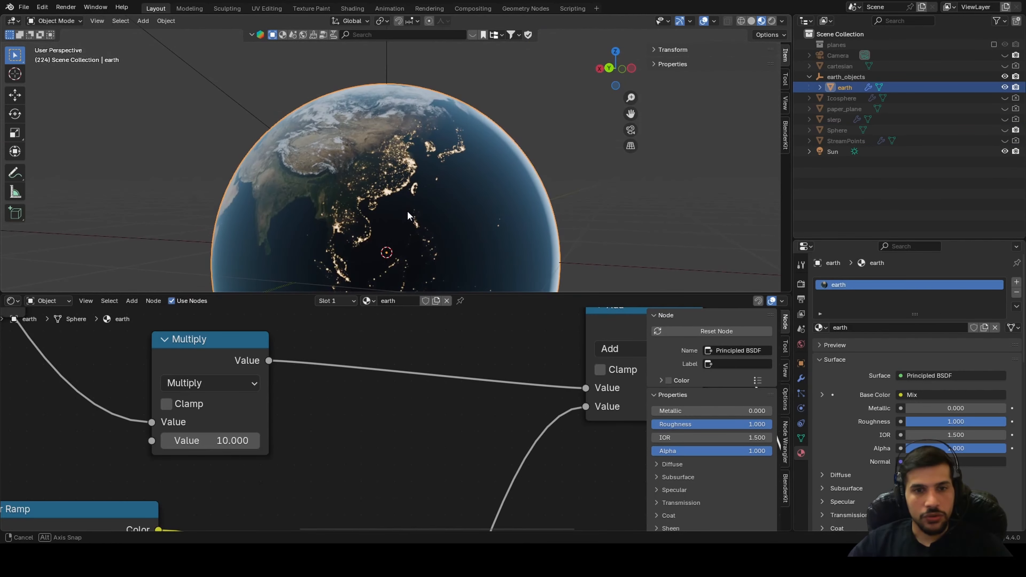
Duplicate the base_color_day.jpg Image Texture node above the node tree and load depth_map.png into the copy with the Non-Color color space
scroll(328, 461, down, 5)
scroll(333, 441, down, 8)
middle_drag(187, 431, 332, 468)
scroll(299, 440, down, 1)
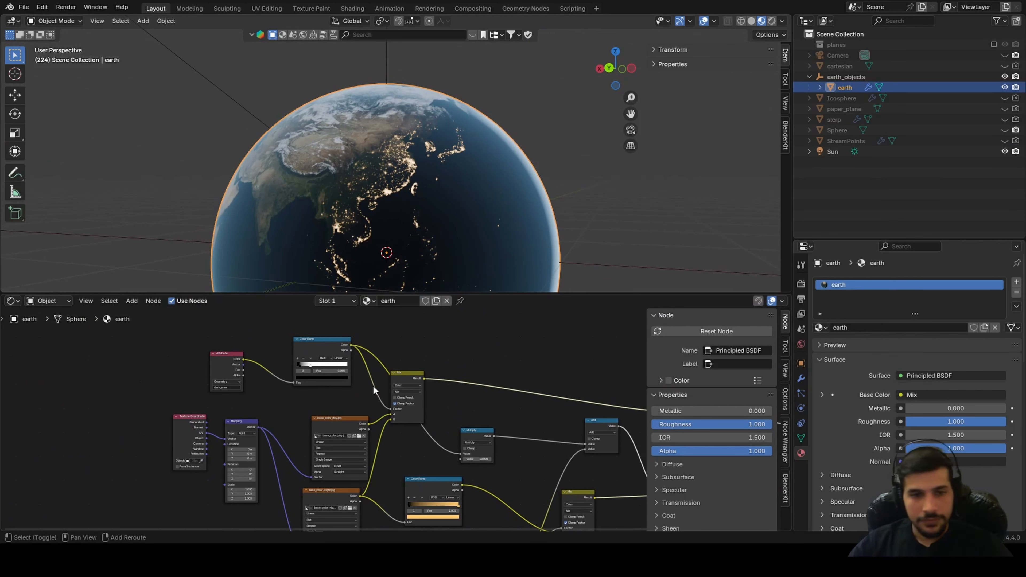
click(338, 417)
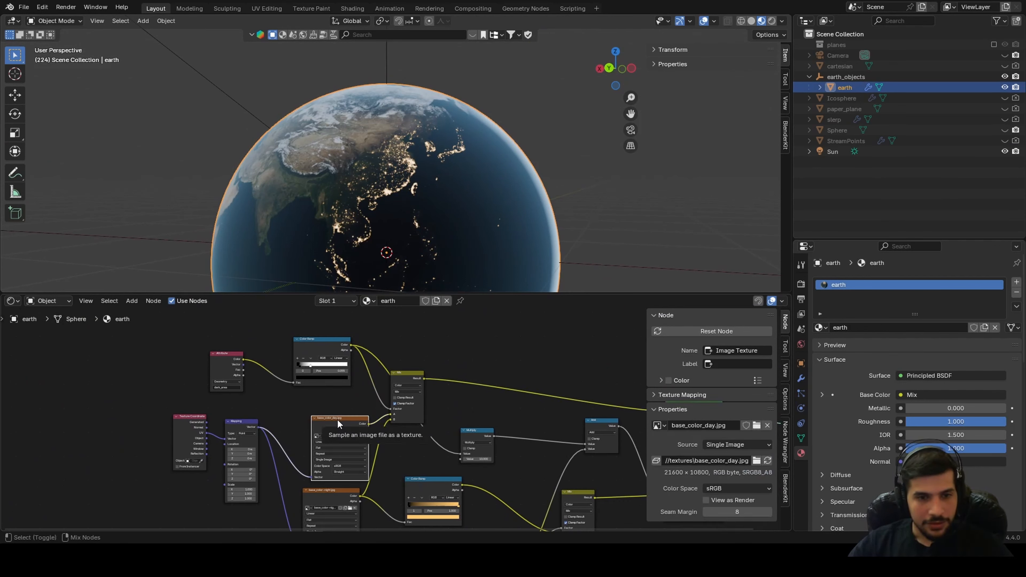
key(shift+d)
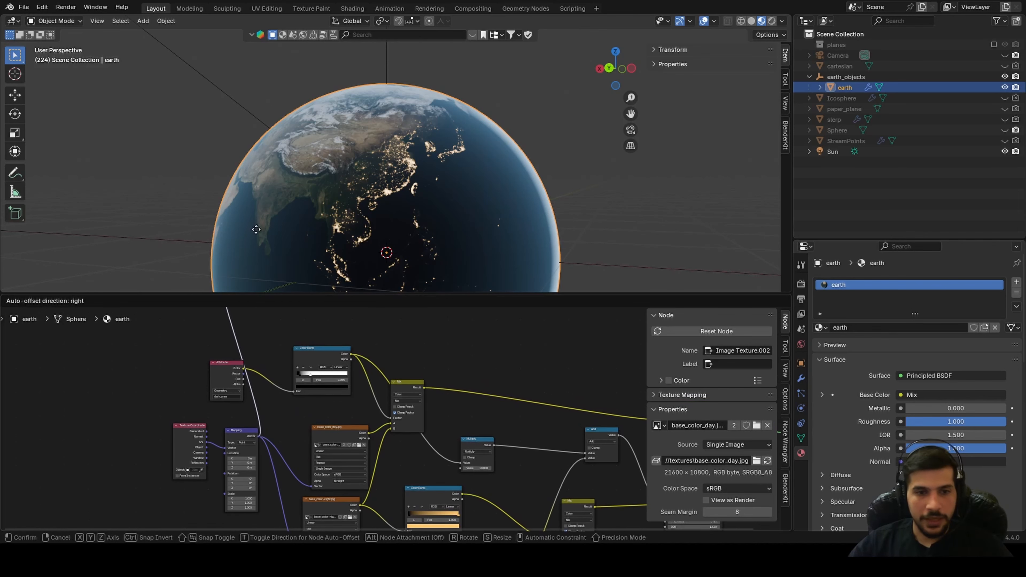
click(444, 404)
scroll(415, 408, up, 6)
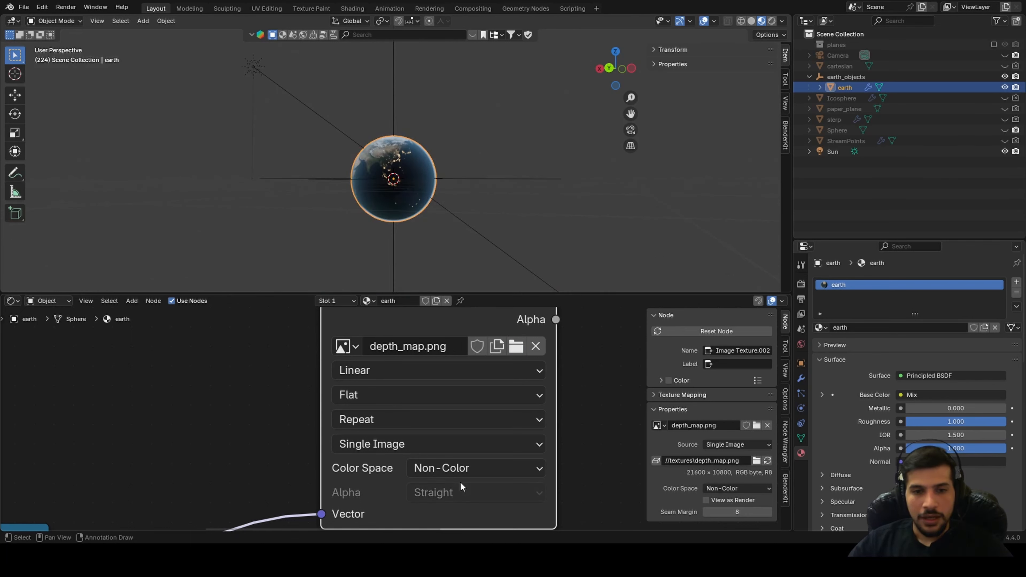
scroll(460, 481, up, 1)
scroll(466, 483, down, 14)
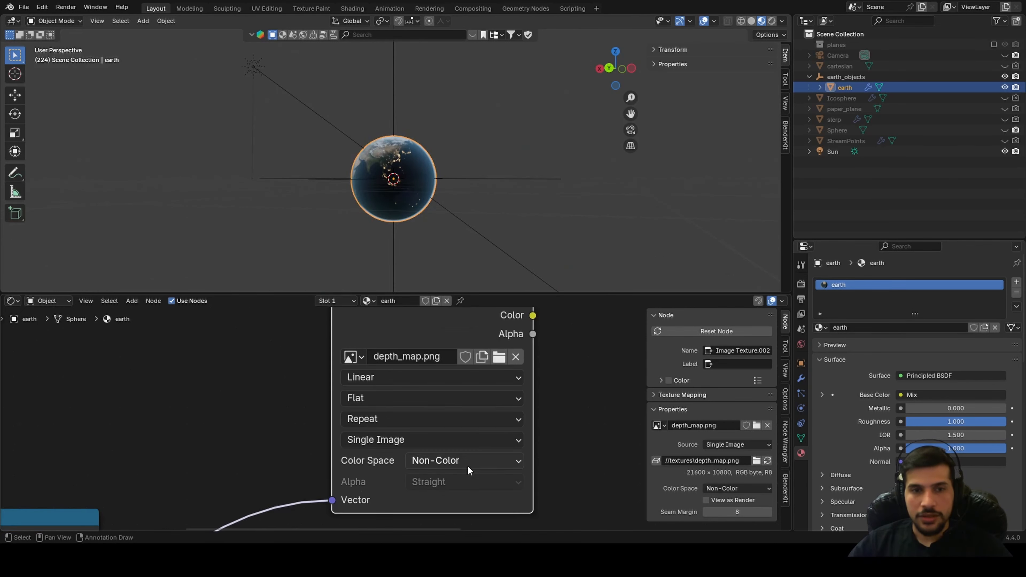
middle_drag(397, 437, 323, 416)
scroll(360, 404, right, 5)
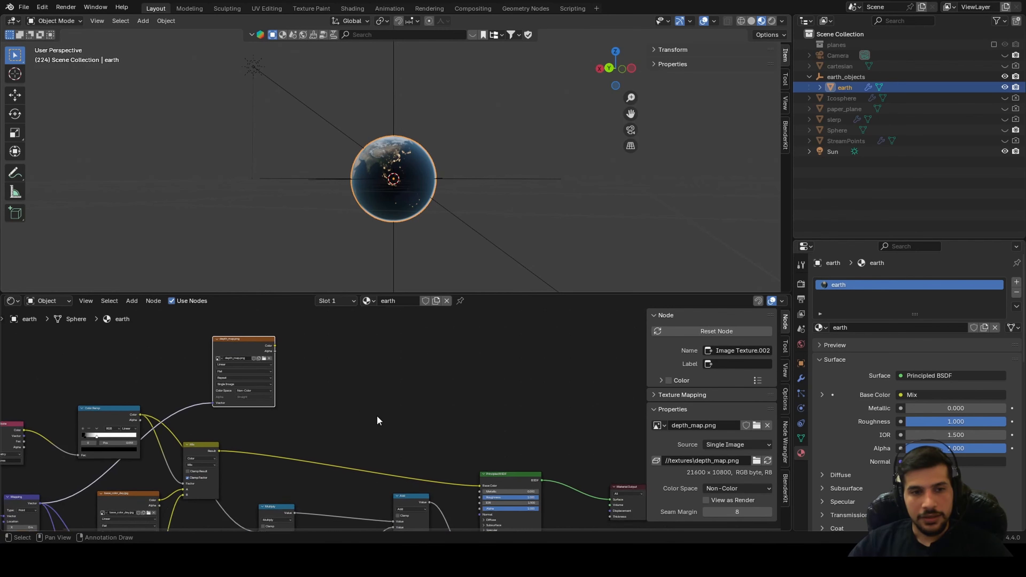
Add a Bump node between the depth_map.png texture and the Principled BSDF
scroll(486, 391, down, 6)
click(489, 385)
scroll(489, 388, up, 5)
scroll(436, 386, left, 3)
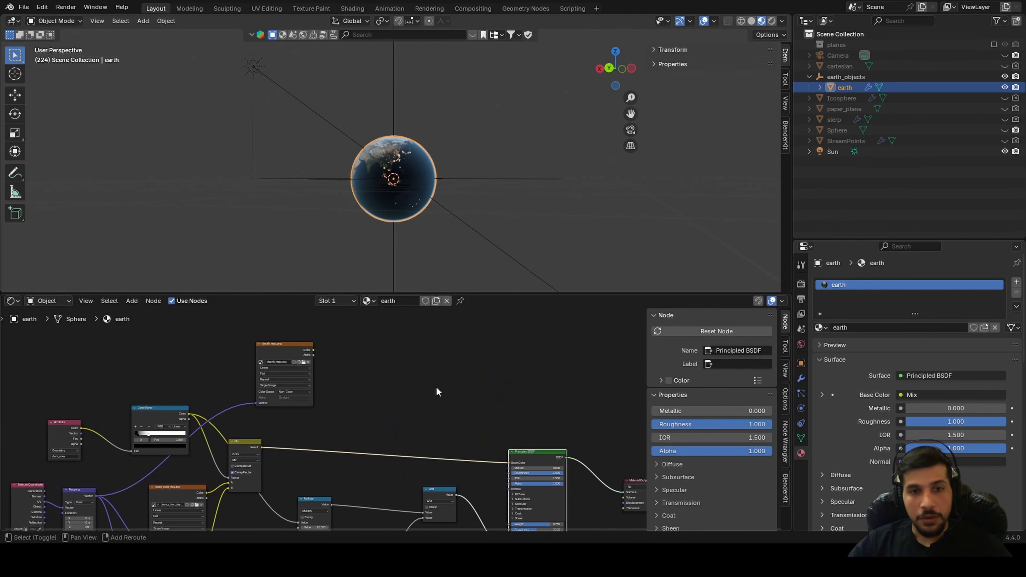
key(shift+a)
click(424, 390)
text(bum)
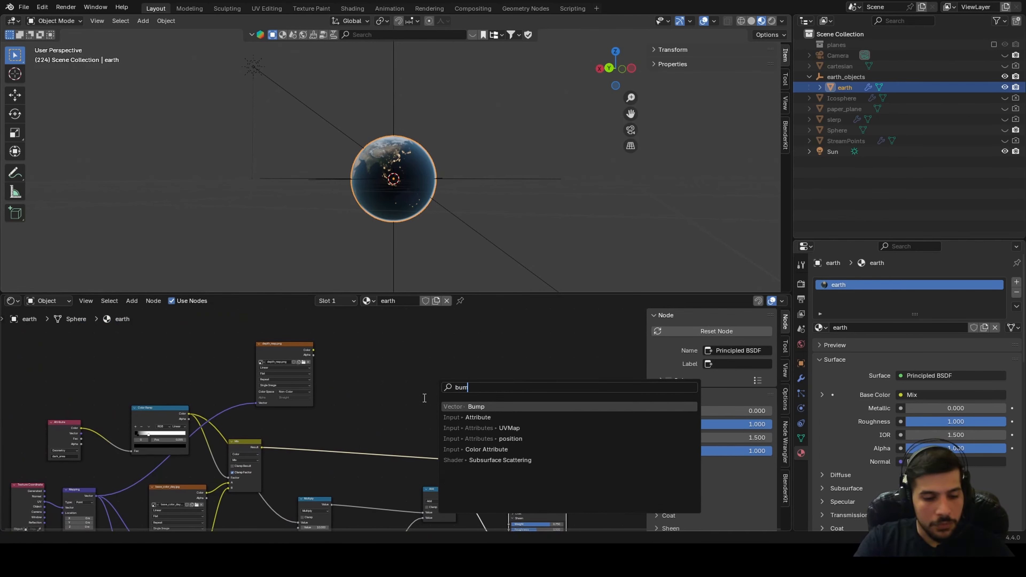
text(p)
key(Return)
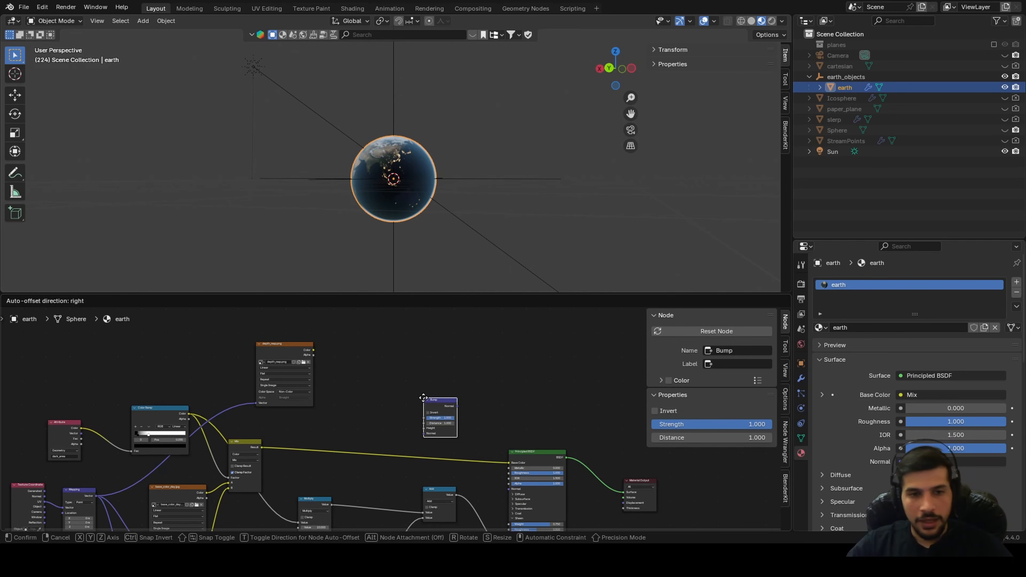
click(423, 398)
Connect the depth_map.png Color output to the Bump node's Height, and the Bump node's Normal output to the Principled BSDF's Normal
scroll(357, 407, up, 5)
drag(313, 350, 456, 469)
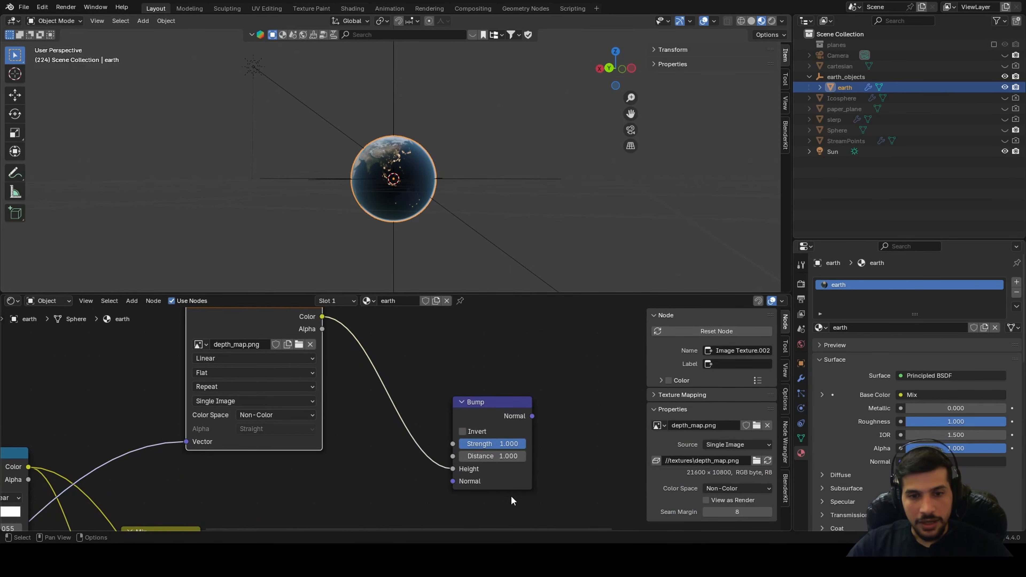
middle_drag(511, 497, 437, 440)
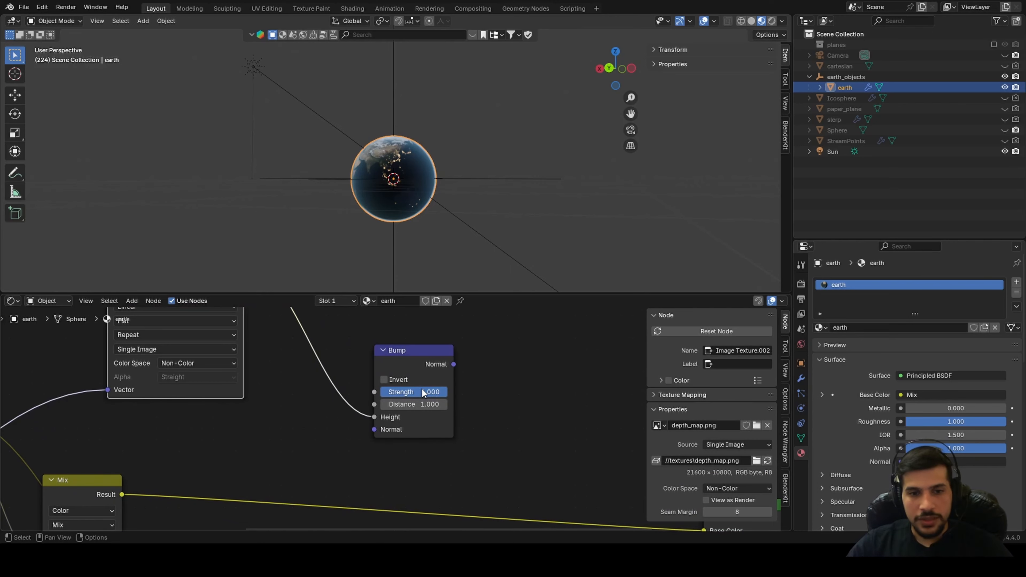
scroll(463, 379, down, 3)
scroll(416, 178, up, 10)
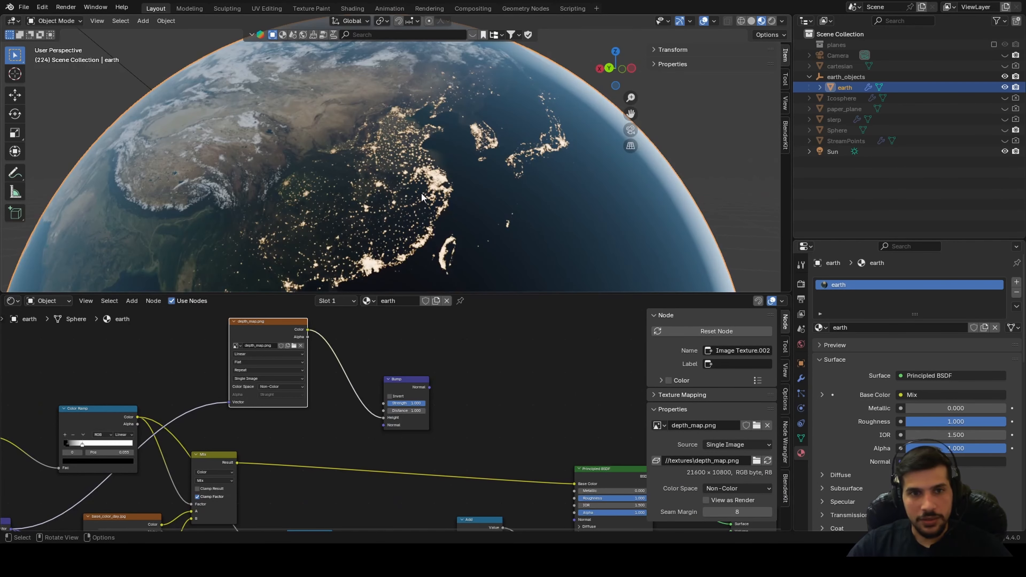
middle_drag(406, 428, 374, 406)
drag(398, 367, 542, 498)
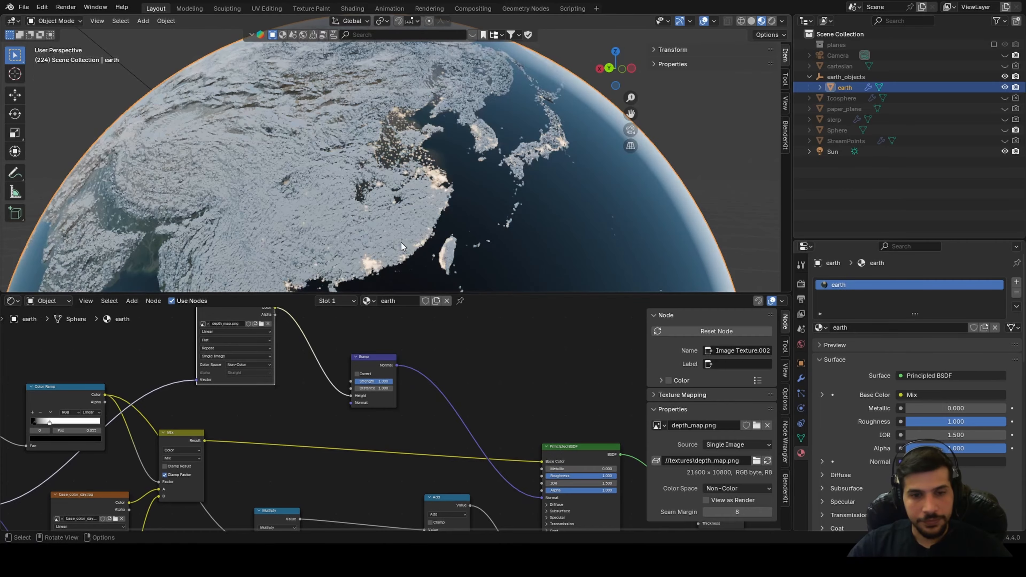
Check the bump relief on the globe and open the Bump node's Strength value for editing
middle_drag(401, 246, 403, 211)
scroll(352, 400, up, 4)
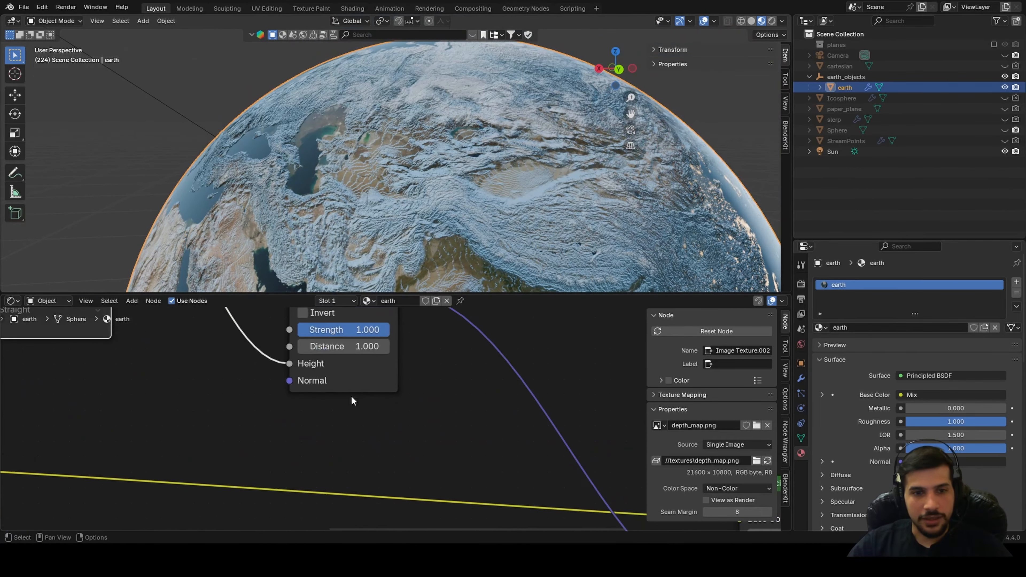
click(303, 329)
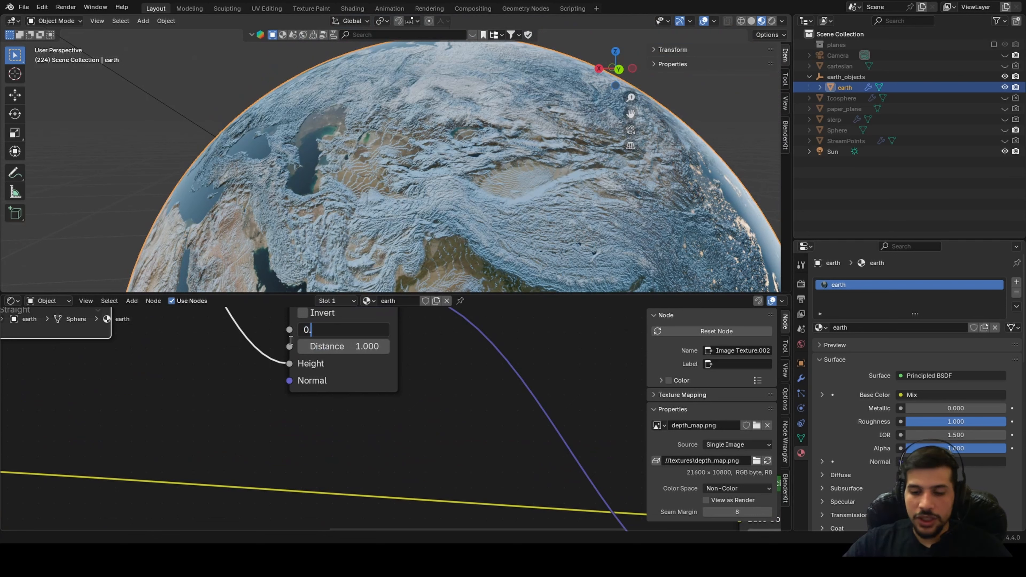
Set the Bump node's Strength to 0.1 and try a larger Distance without keeping it
text(0.1)
key(Return)
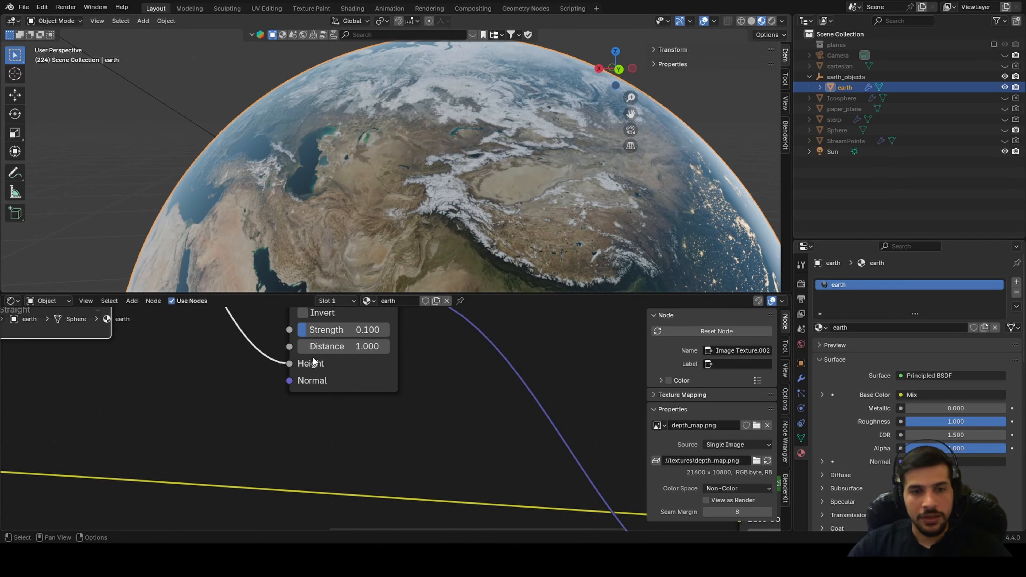
drag(343, 346, 307, 346)
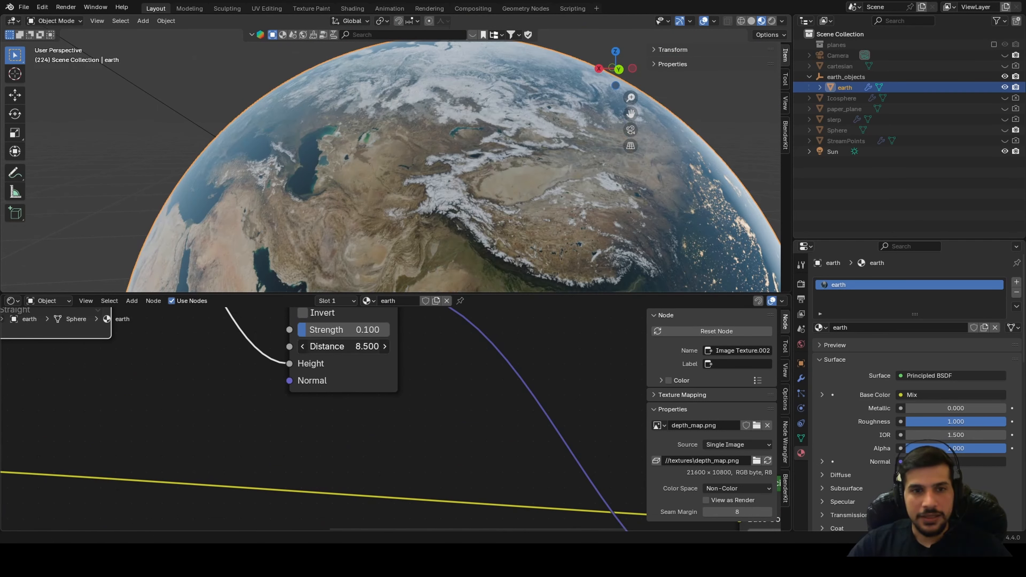
key(Escape)
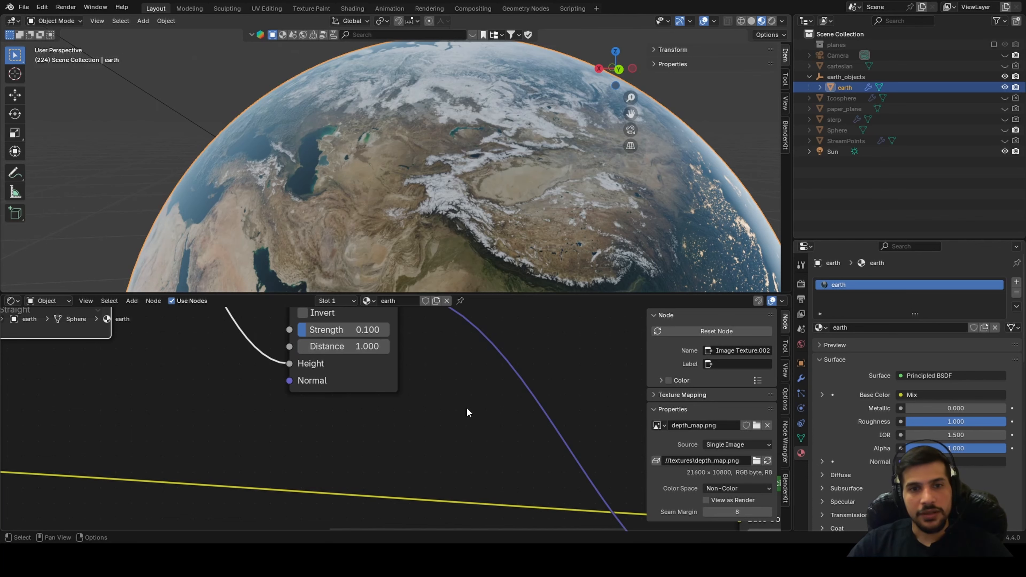
Examine the earth's surface relief, day and night areas from several sides, close up and in front view
scroll(394, 236, down, 6)
middle_drag(394, 235, 476, 223)
scroll(480, 228, up, 3)
scroll(460, 229, down, 4)
scroll(540, 226, up, 5)
middle_drag(540, 226, 230, 228)
scroll(388, 197, up, 6)
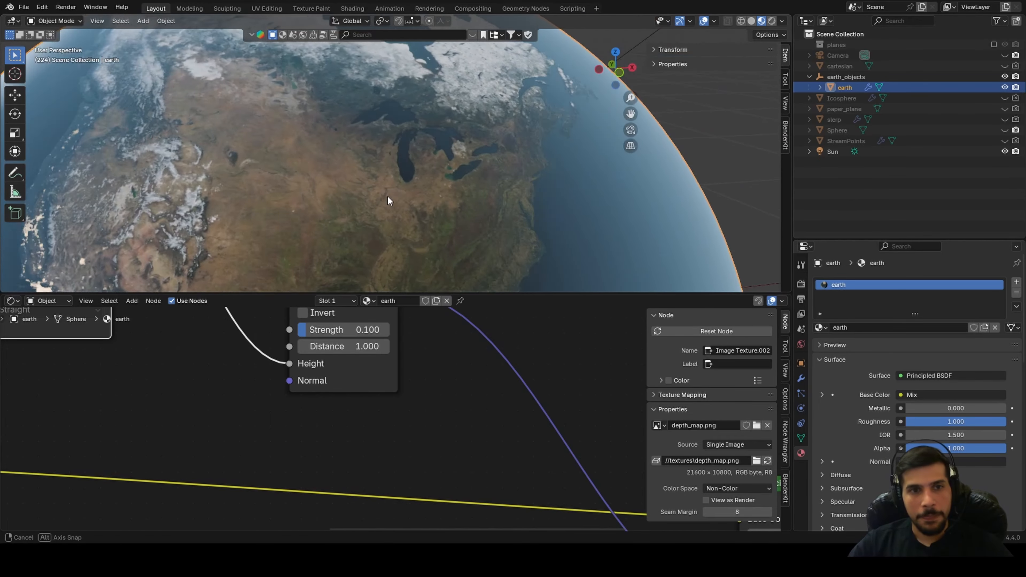
middle_drag(387, 197, 337, 238)
scroll(355, 218, down, 4)
scroll(404, 224, up, 2)
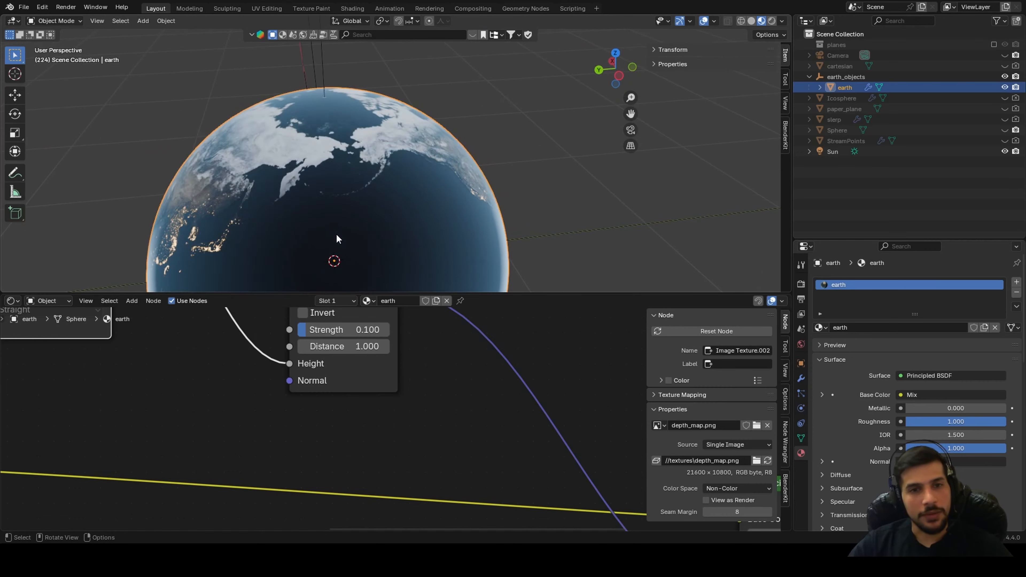
key(KP_1)
scroll(473, 242, down, 3)
shift+middle_drag(473, 242, 453, 192)
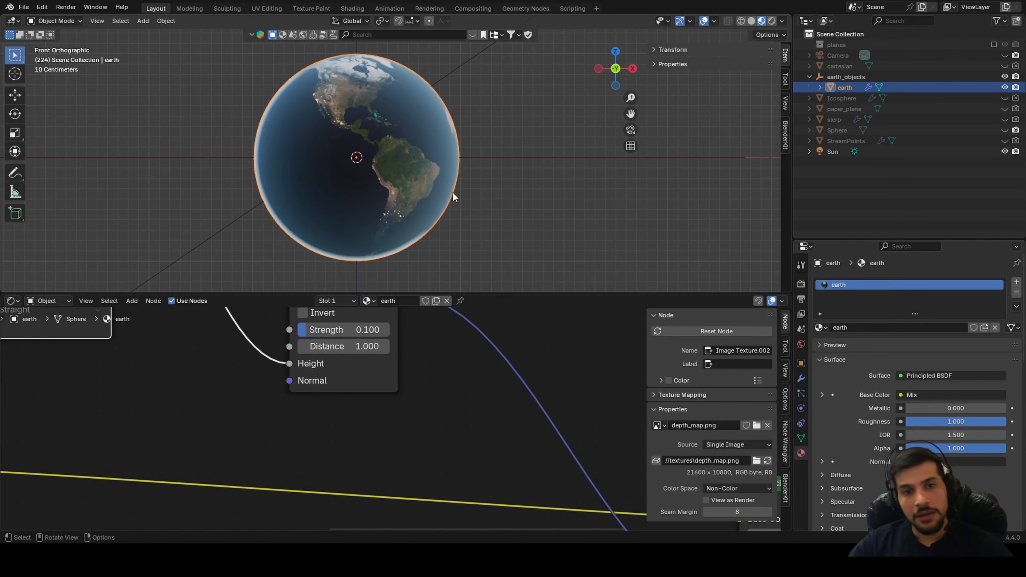
scroll(461, 224, up, 3)
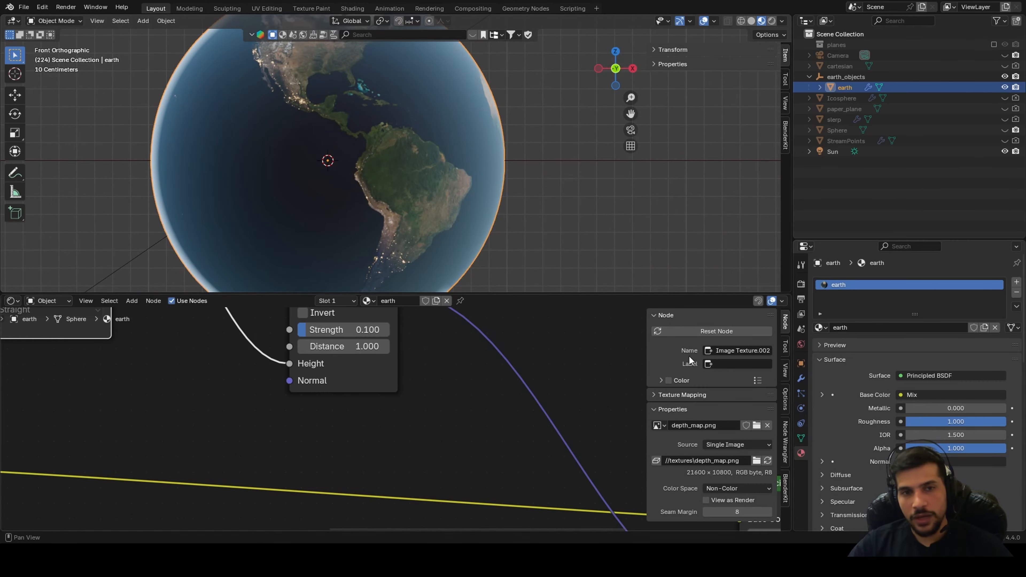
scroll(262, 257, down, 1)
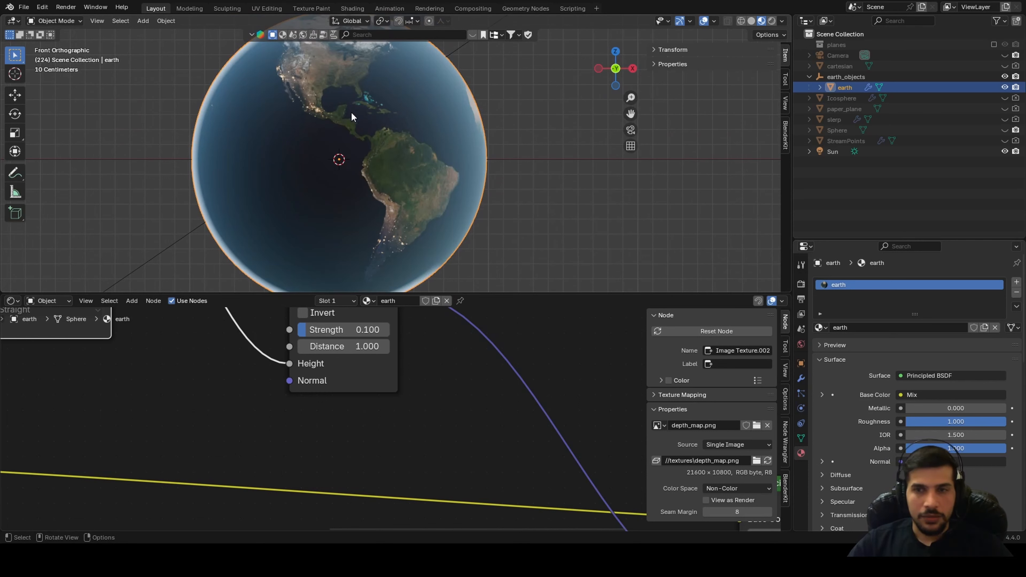
Hide the earth object, then unhide and select the Sphere object
click(1004, 86)
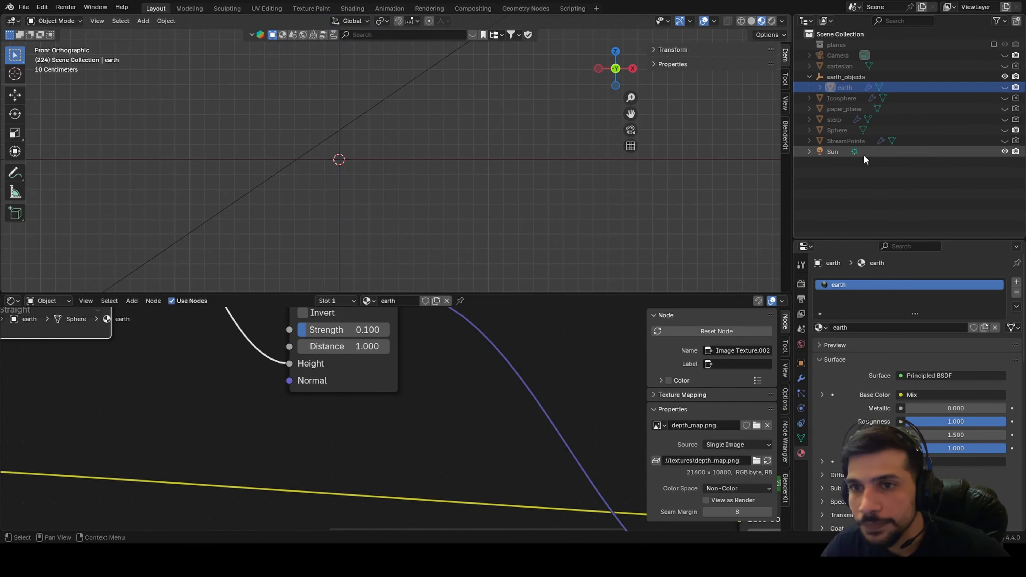
click(841, 130)
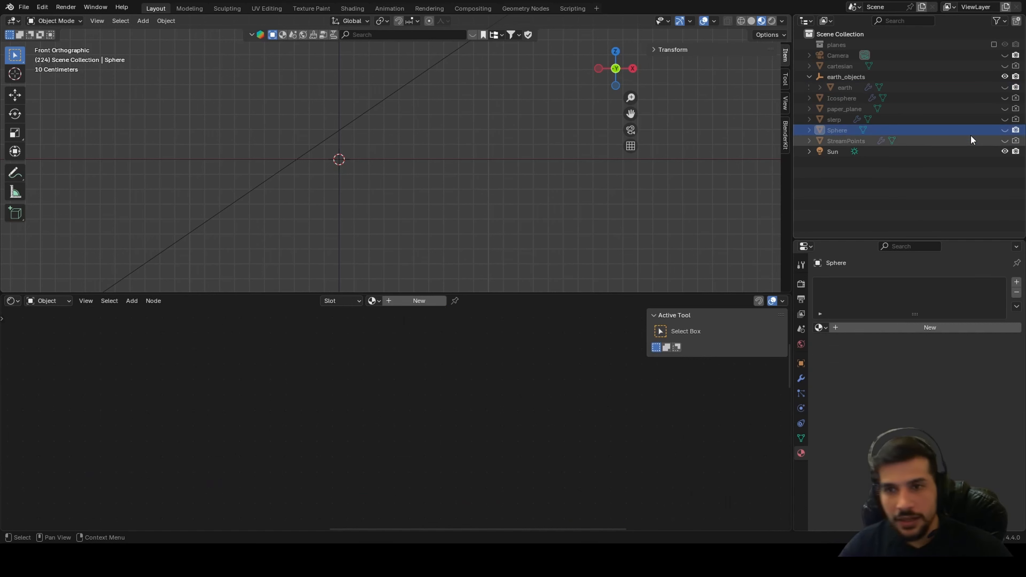
click(1005, 130)
middle_drag(445, 121, 389, 137)
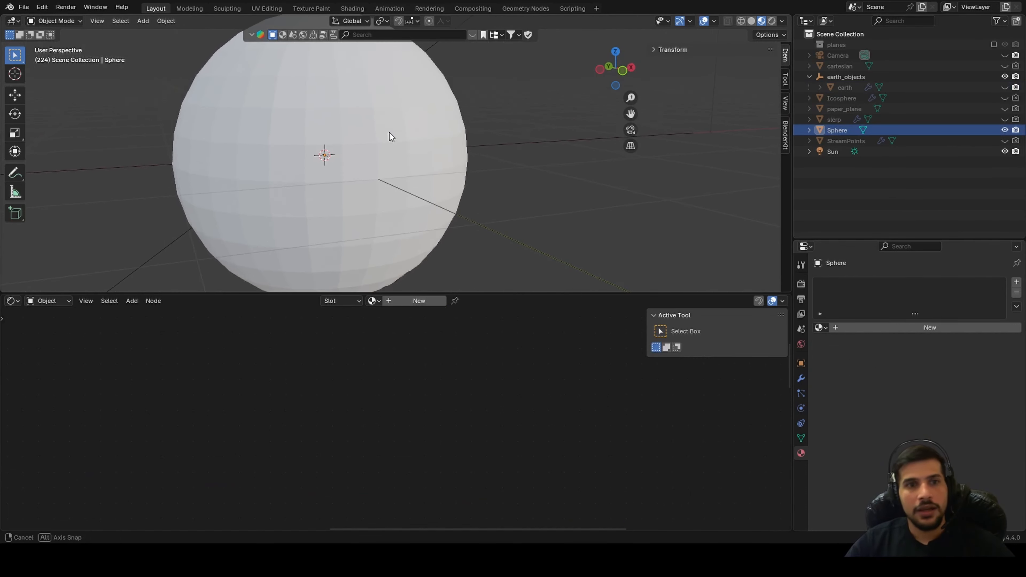
click(325, 154)
Add a Subdivision Surface modifier to the sphere with 4 viewport levels and 3 render levels
click(801, 379)
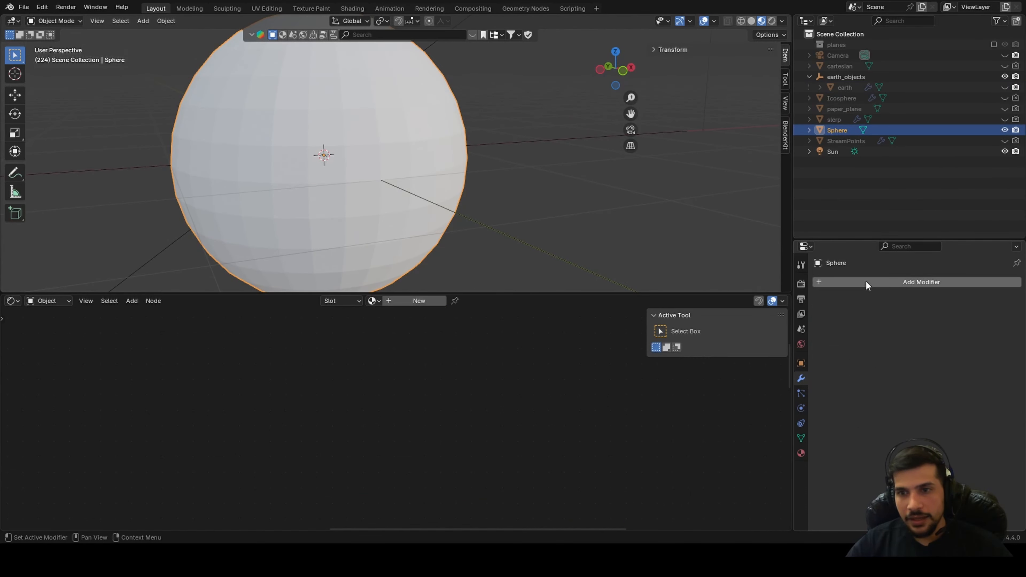
click(865, 281)
text(sub)
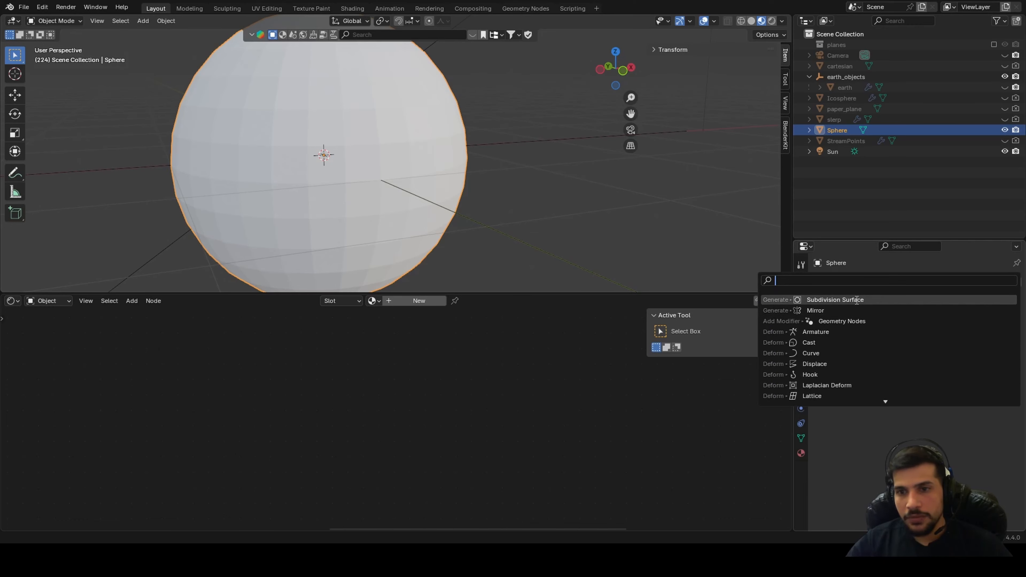
key(Return)
click(1004, 329)
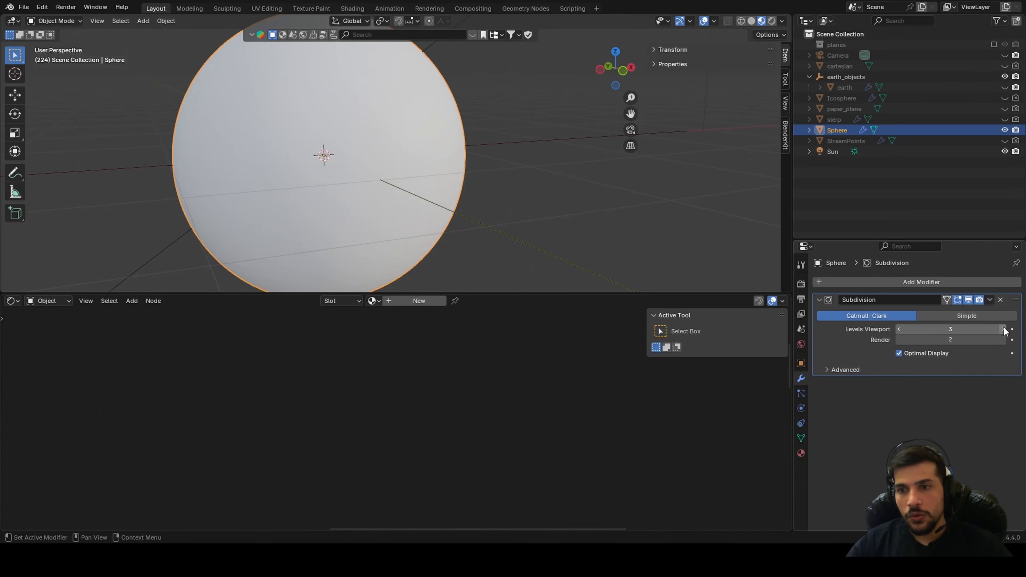
click(1003, 329)
click(1003, 329)
click(1003, 340)
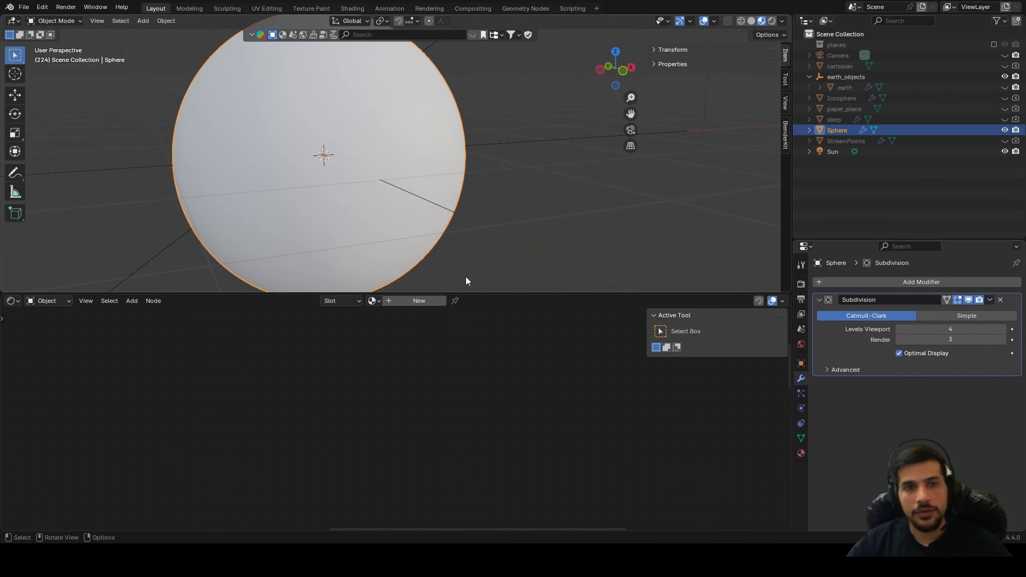
Create a new material for the sphere and name it "cloudss"
scroll(469, 279, down, 3)
click(405, 303)
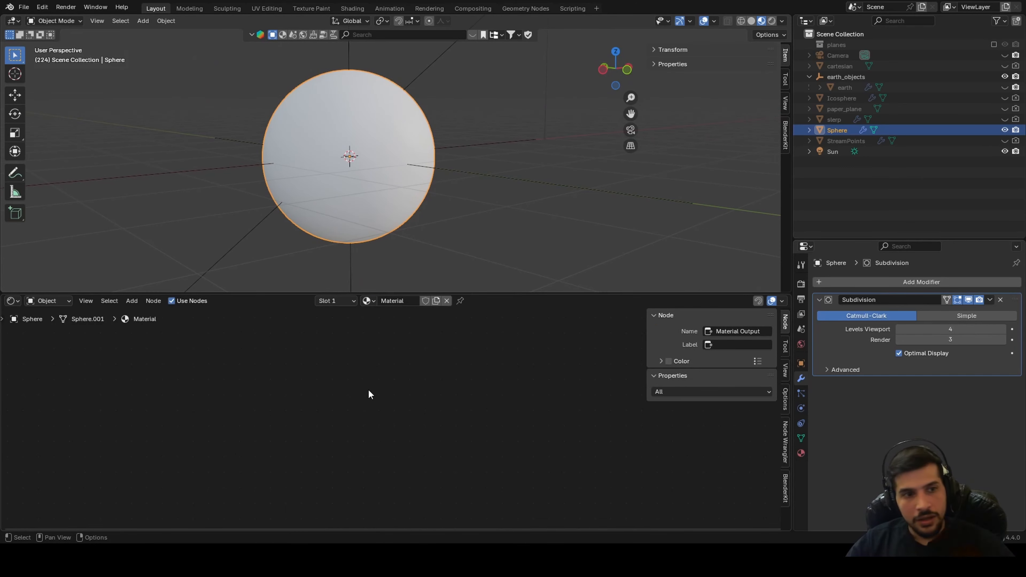
double_click(401, 302)
text(cloudss)
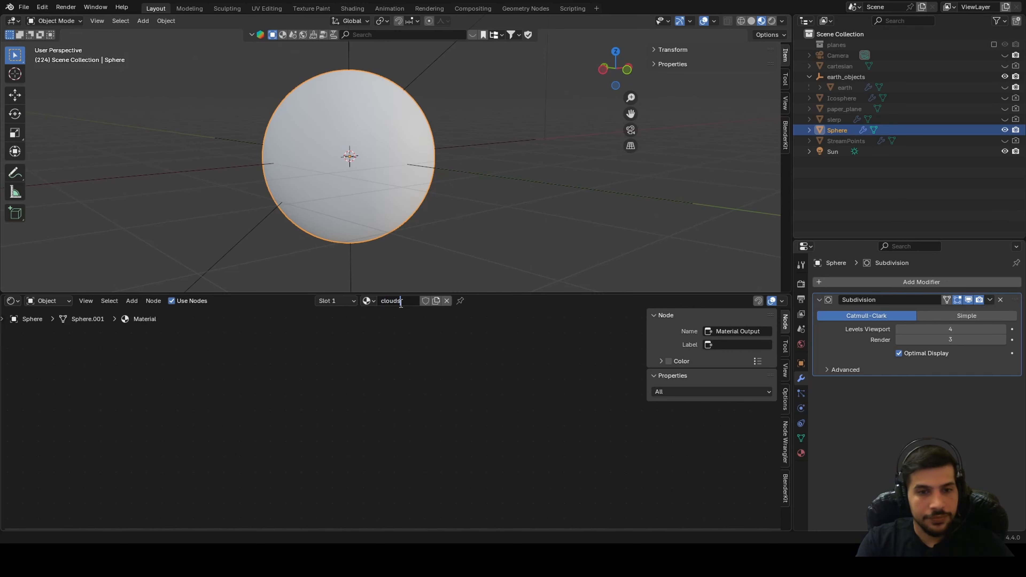
key(Return)
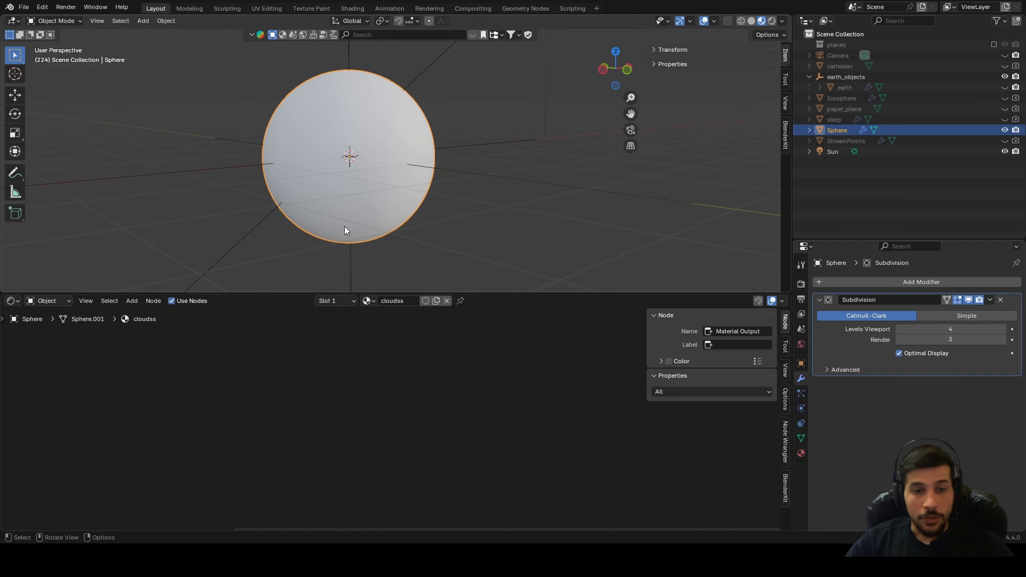
Delete the Principled BSDF node from the sphere's cloudss material
middle_drag(344, 227, 391, 176)
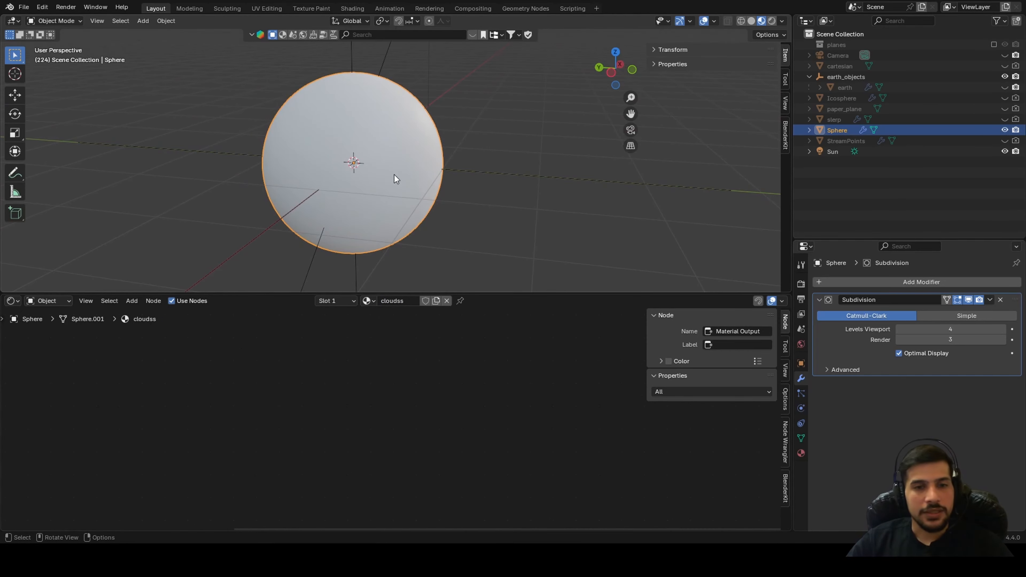
key(KP_1)
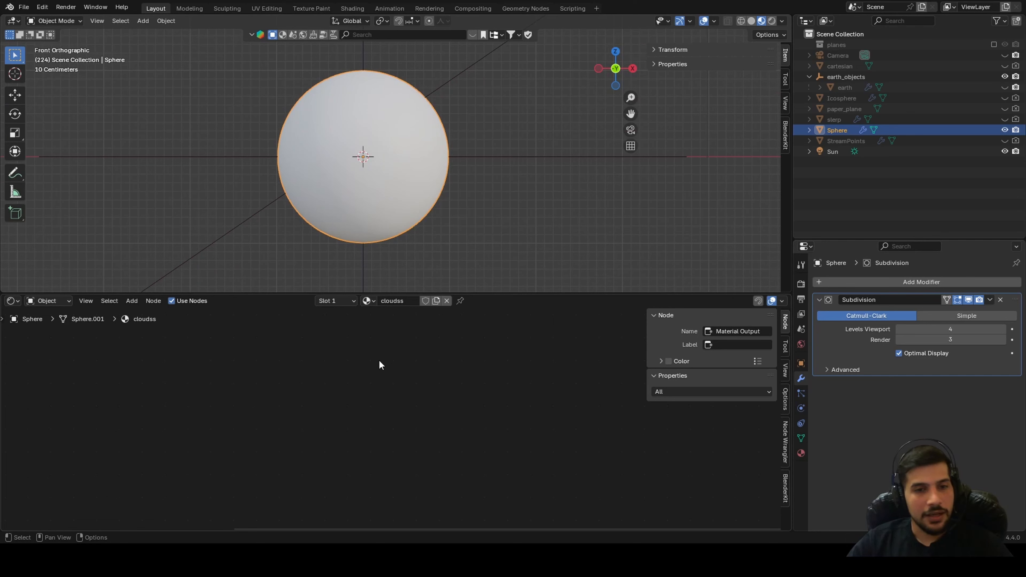
key(Home)
scroll(444, 410, down, 2)
key(Home)
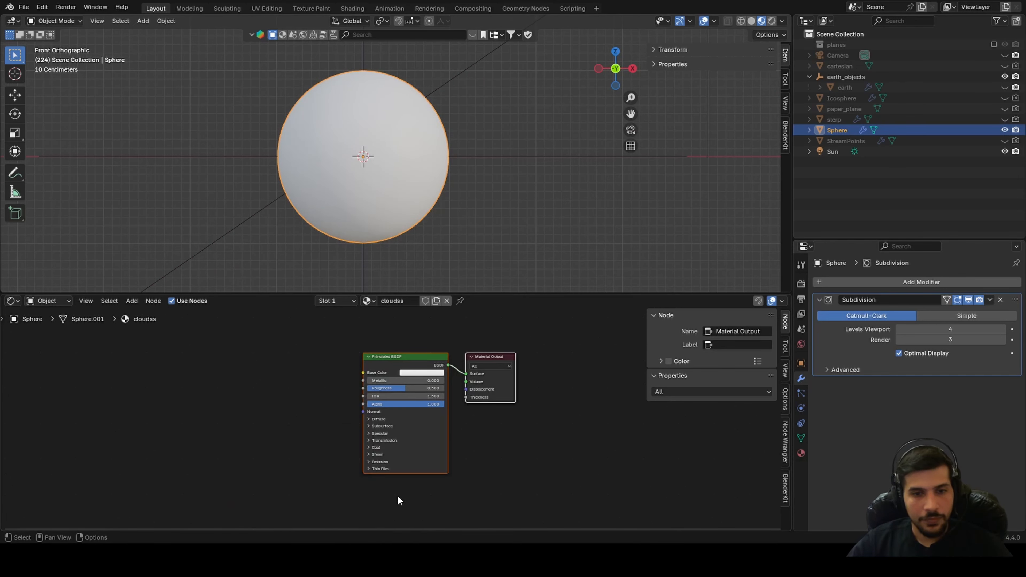
scroll(393, 425, up, 1)
click(395, 348)
key(Delete)
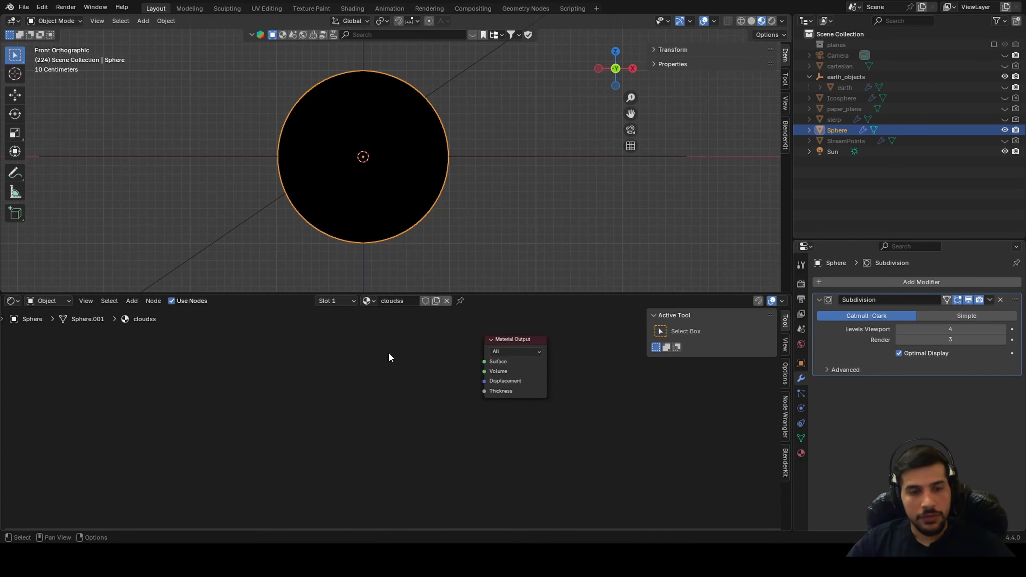
Add a Principled Volume node and connect its Volume output to the Material Output's Volume input
key(shift+a)
click(389, 353)
text(pr)
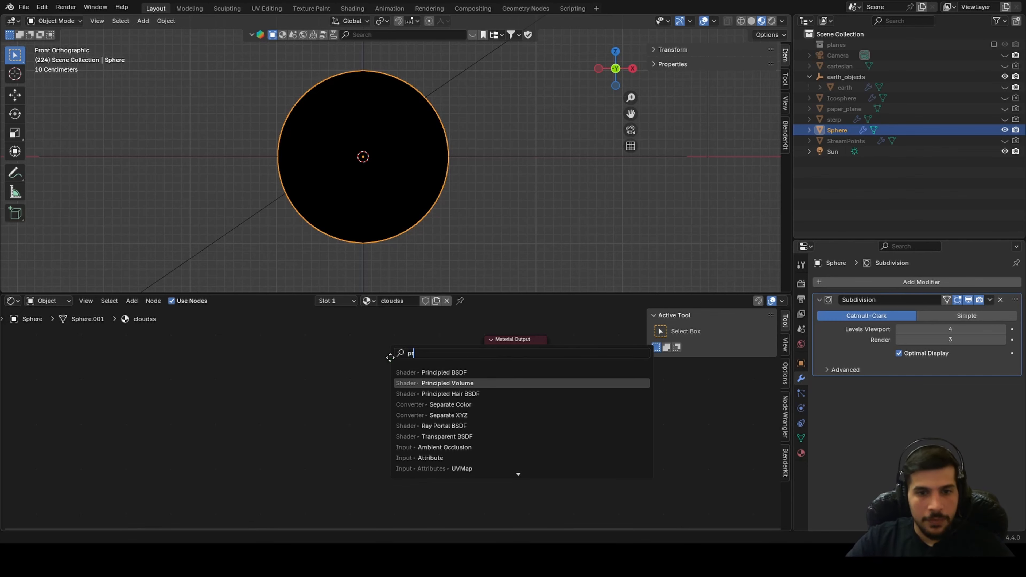
click(447, 383)
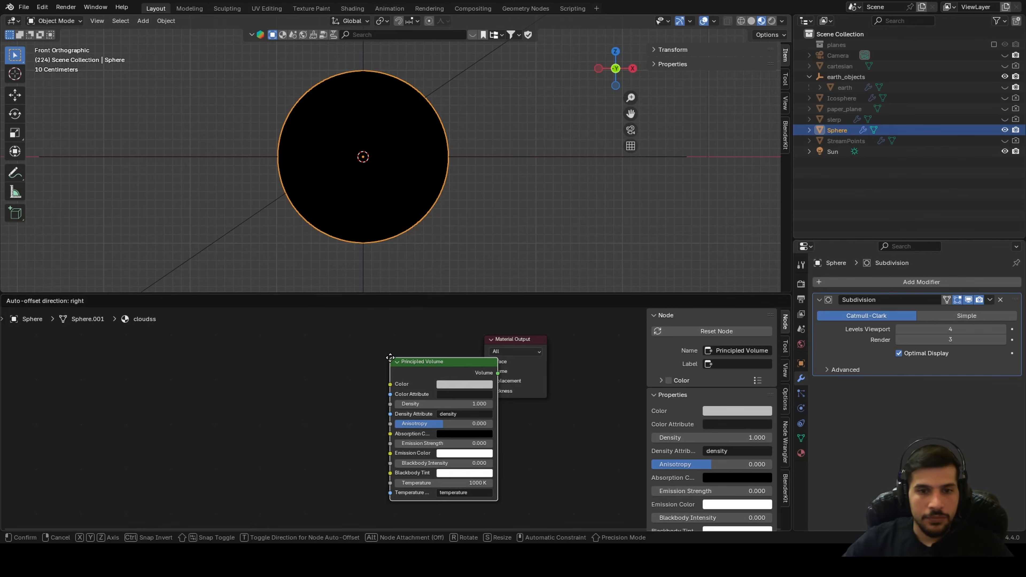
click(312, 332)
drag(420, 347, 484, 372)
Set the Density of the Principled Volume node to 0
scroll(388, 115, up, 3)
scroll(375, 146, down, 1)
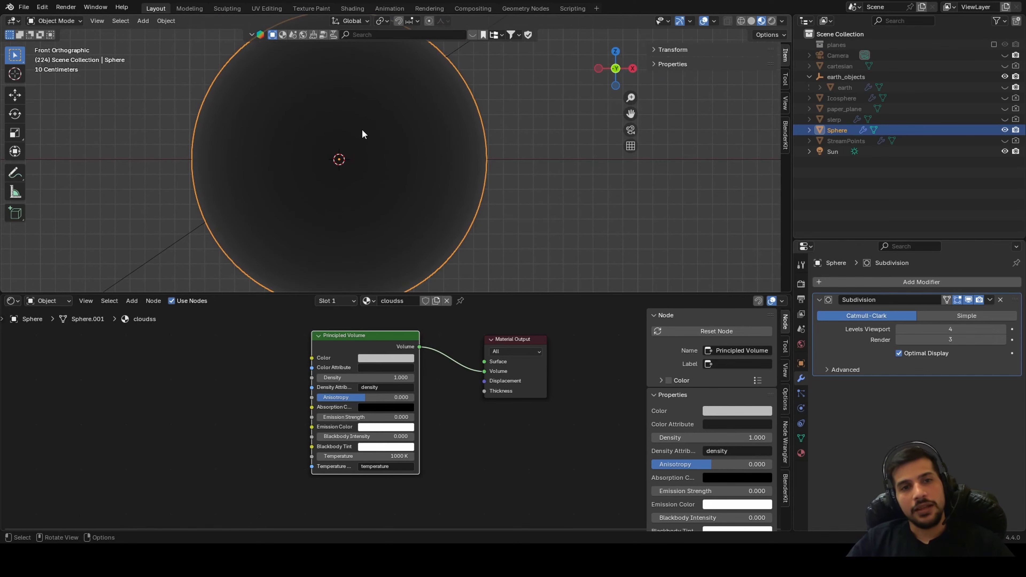
shift+middle_drag(362, 128, 431, 166)
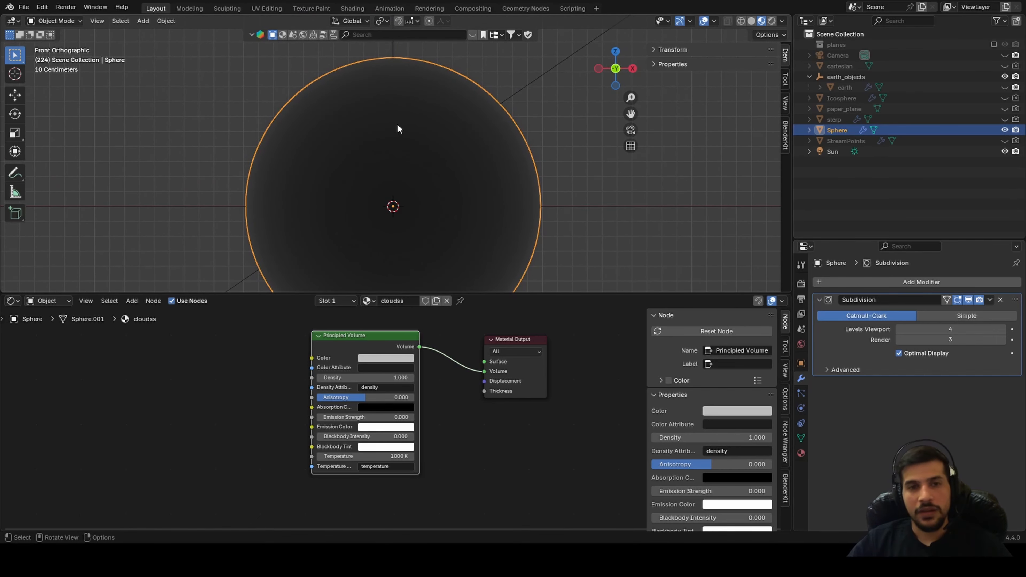
middle_drag(398, 128, 378, 184)
middle_drag(468, 115, 390, 86)
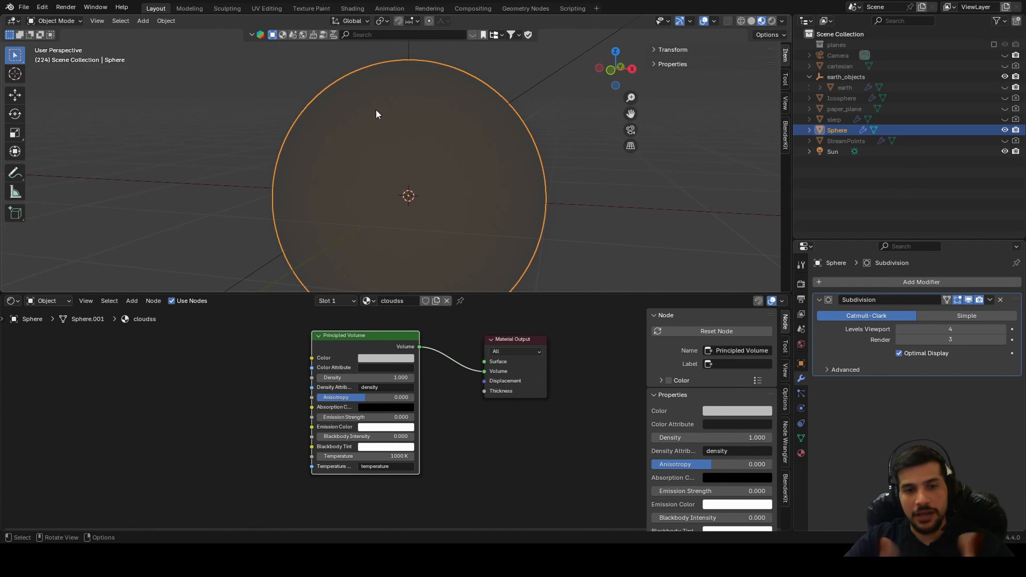
click(394, 380)
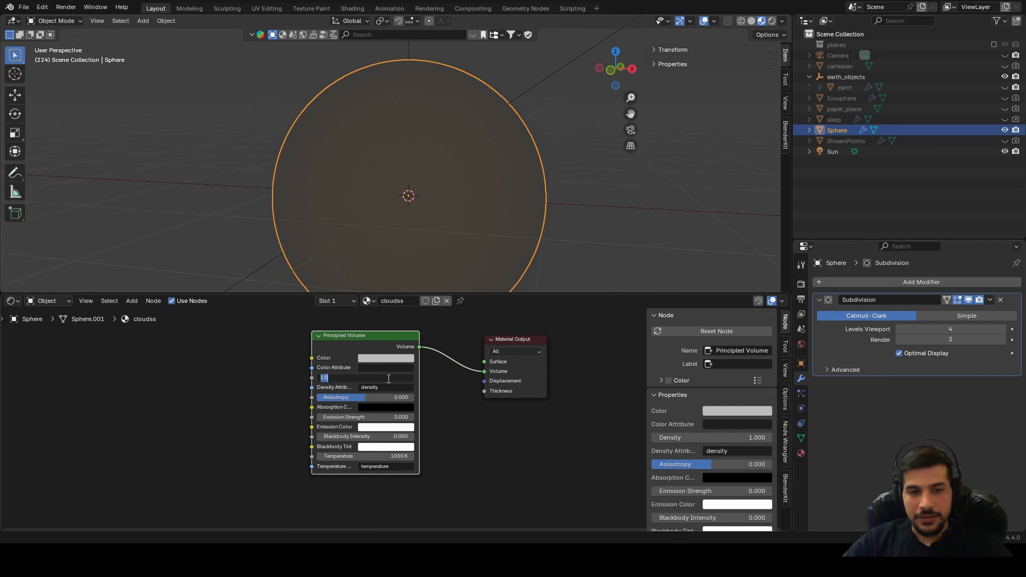
key(Return)
Add the Texture Coordinate and Mapping setup for the Principled Volume node and delete its Image Texture node
scroll(387, 378, up, 2)
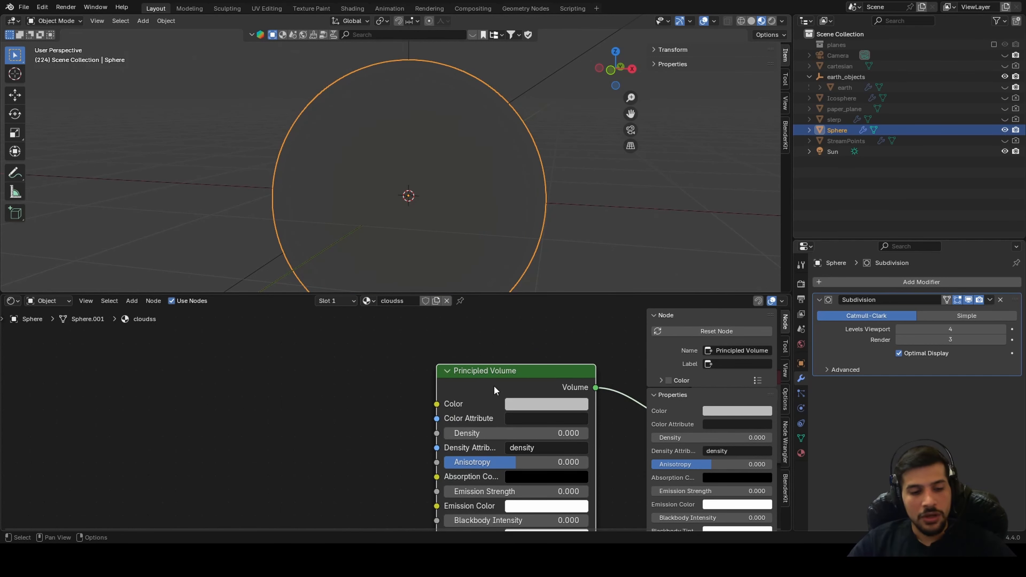
key(ctrl+t)
scroll(304, 439, down, 1)
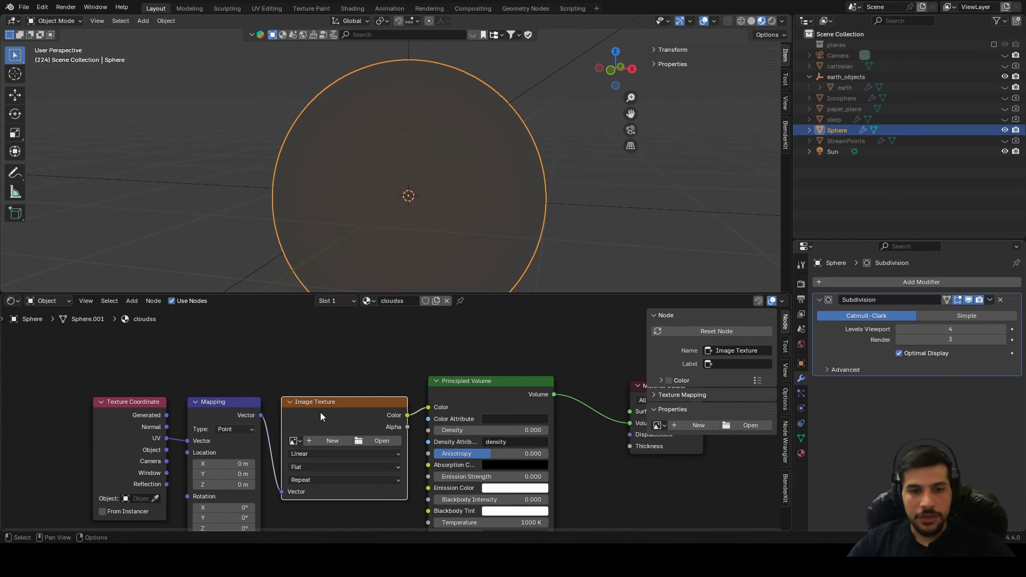
key(x)
Preview the Mapping node's output on the sphere, trying Camera coordinates as its Vector input
ctrl+shift+click(229, 410)
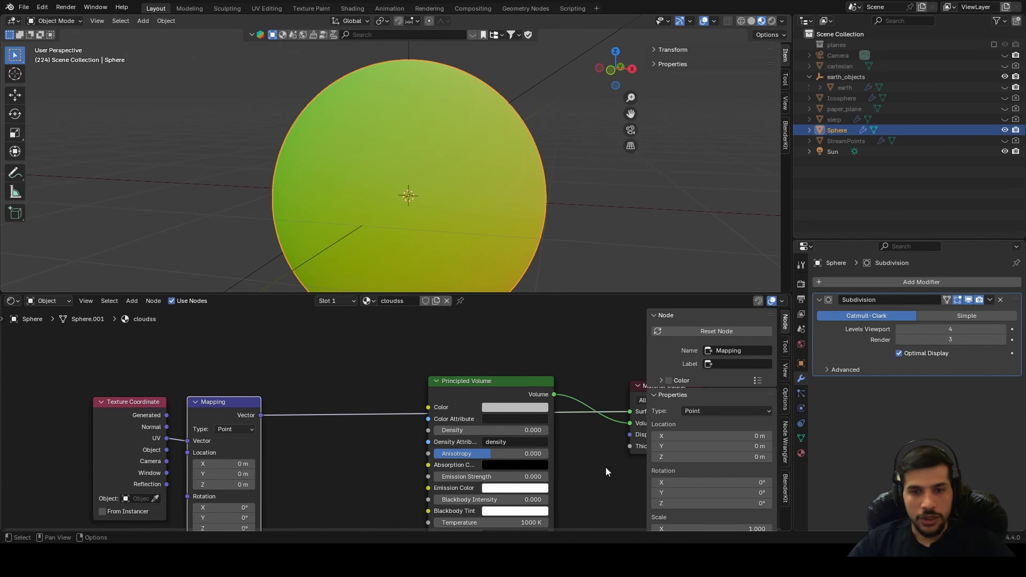
middle_drag(389, 224, 408, 221)
drag(167, 461, 187, 440)
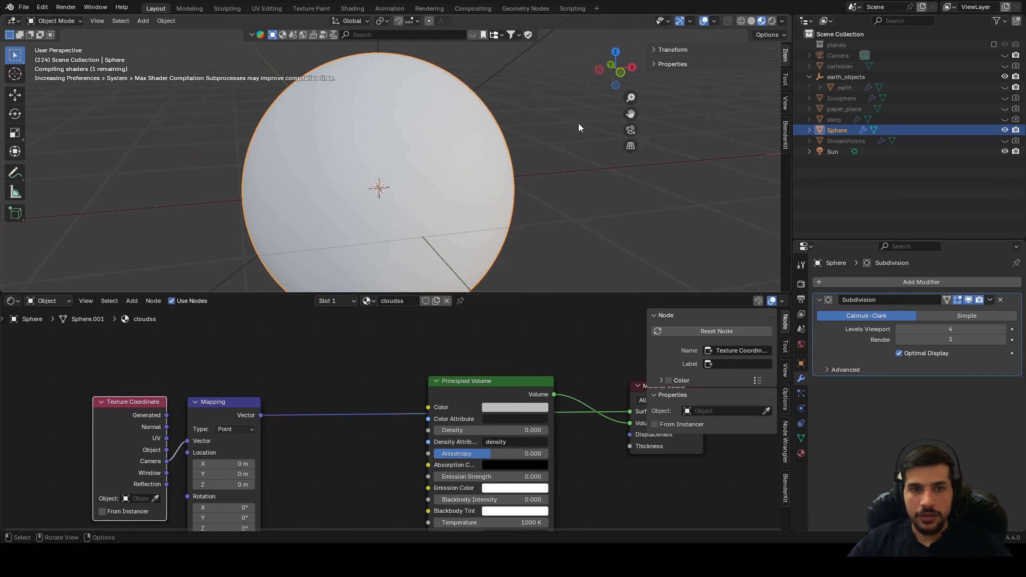
middle_drag(348, 197, 339, 161)
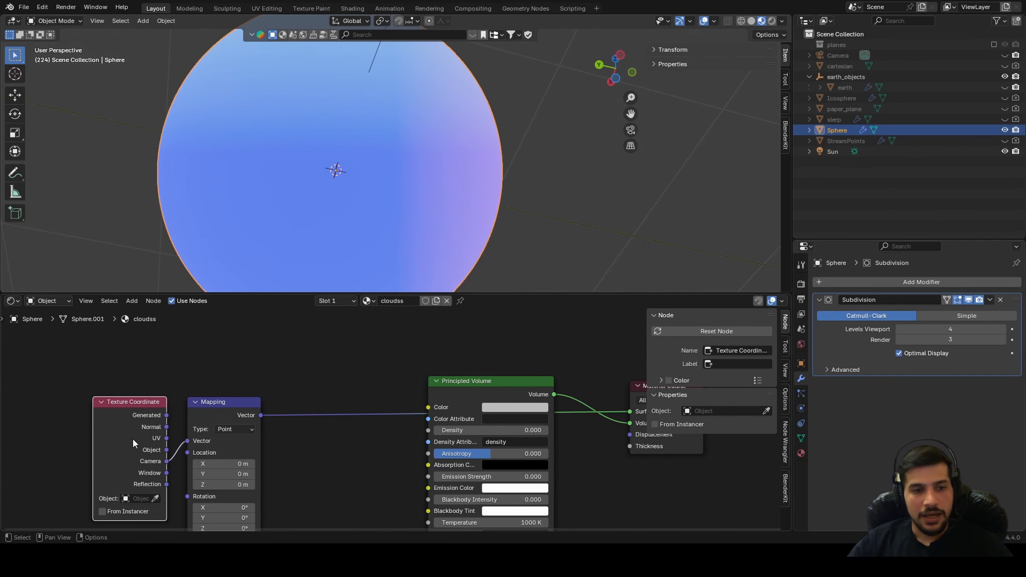
Move the Texture Coordinate node away from Mapping and connect its Object output to the Mapping node's Vector input
drag(134, 443, 188, 441)
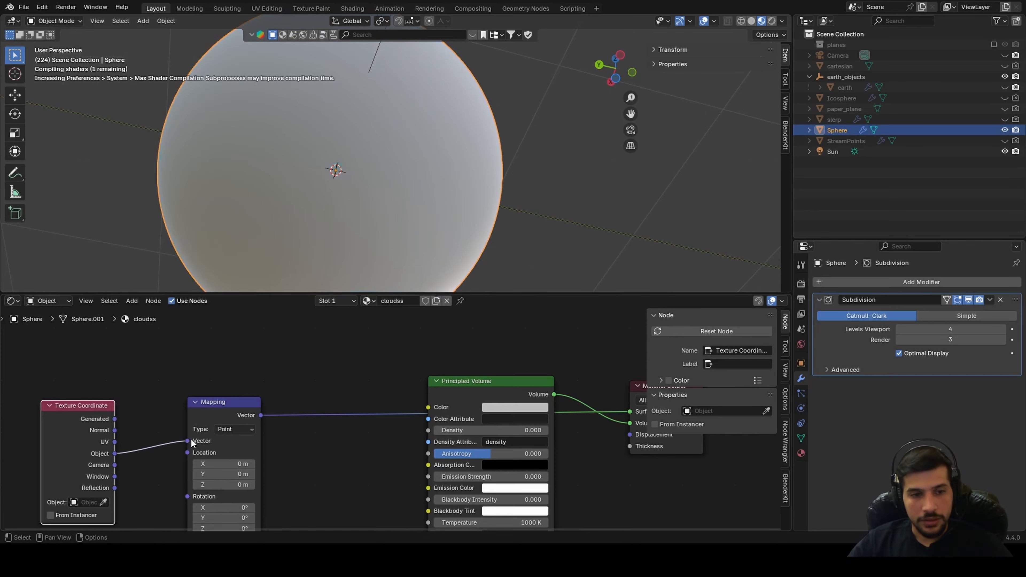
scroll(366, 182, down, 5)
middle_drag(366, 183, 316, 282)
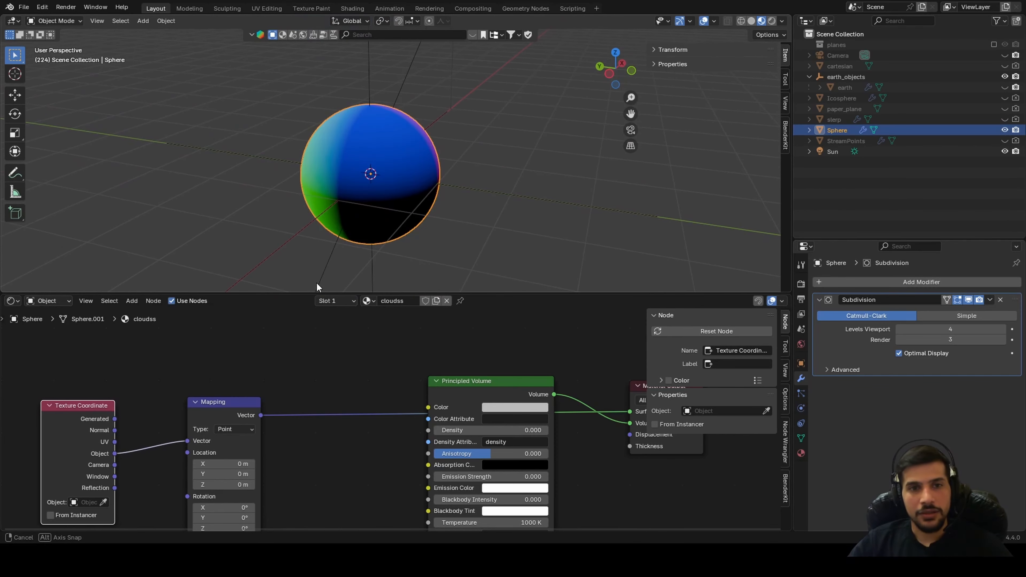
Move the Mapping node closer to Texture Coordinate and insert a Vector Math node set to Length after it
scroll(214, 458, up, 2)
middle_drag(215, 458, 352, 385)
drag(291, 340, 230, 340)
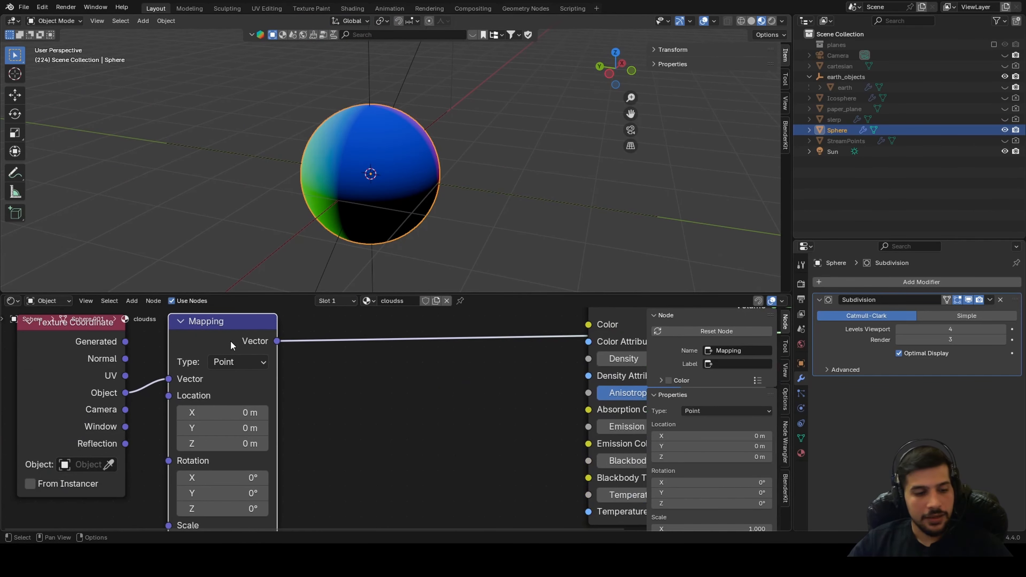
key(shift+a)
click(379, 395)
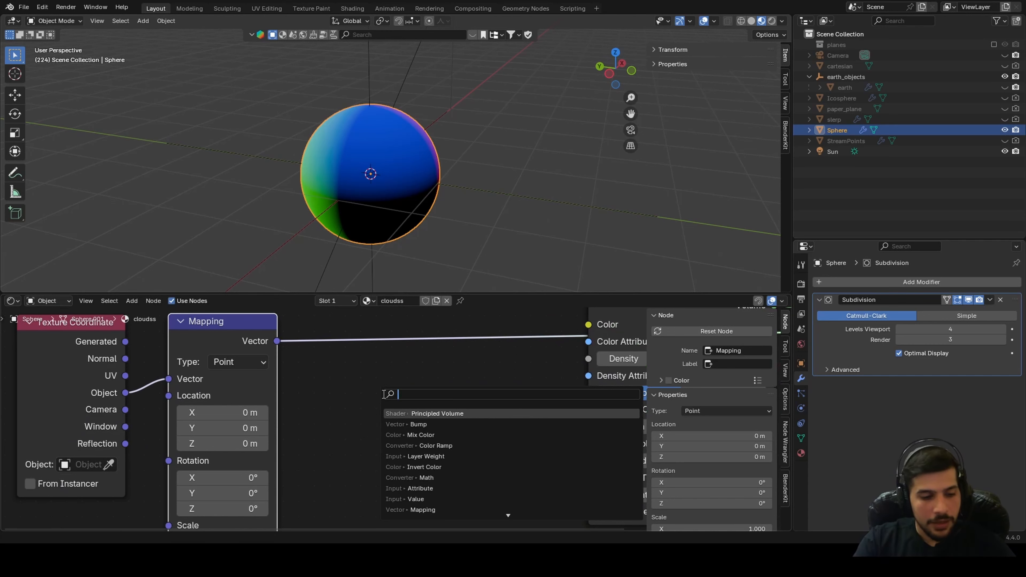
text(vec)
key(Return)
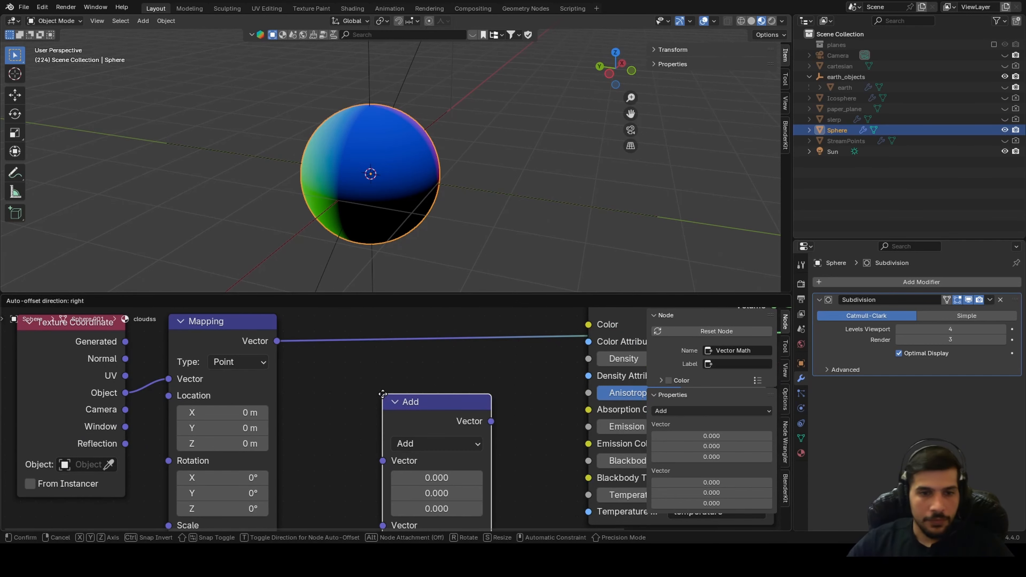
click(329, 325)
click(383, 374)
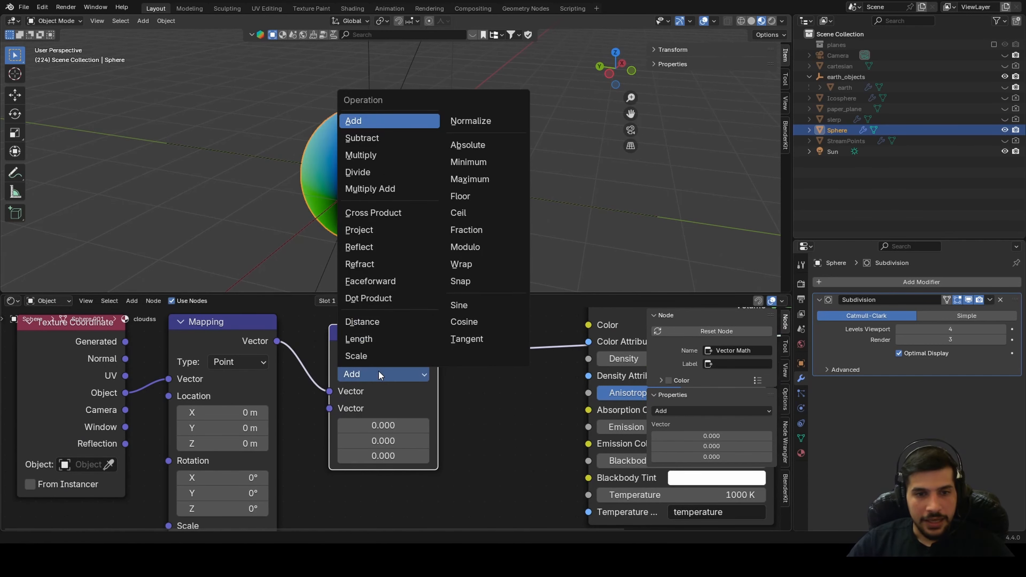
click(374, 338)
Move the Texture Coordinate, Mapping and Length nodes together away from the Principled Volume node
key(KP_Decimal)
key(KP_1)
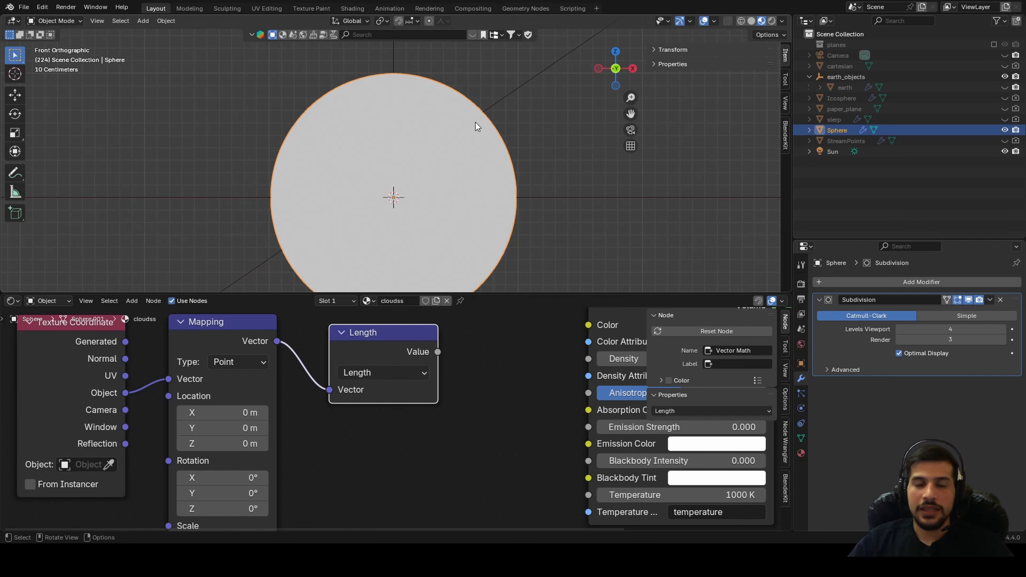
scroll(475, 122, up, 3)
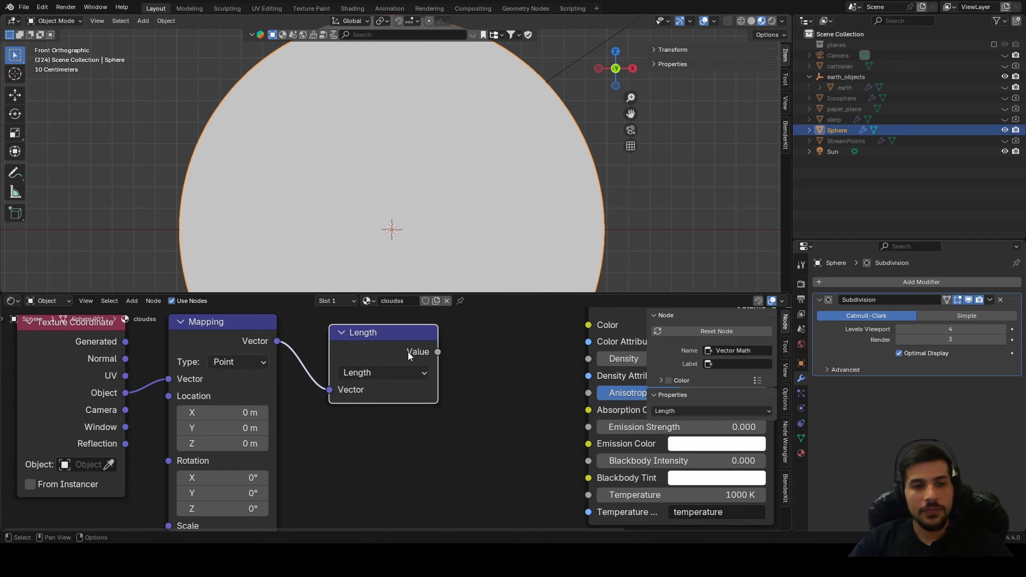
scroll(408, 352, down, 3)
drag(76, 386, 381, 453)
key(g)
click(214, 494)
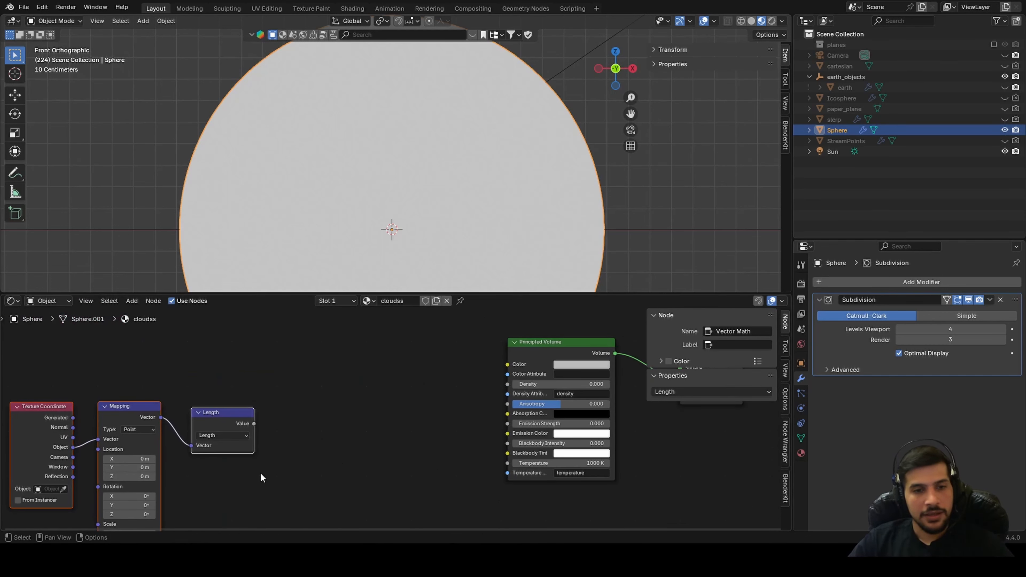
scroll(263, 473, up, 2)
click(129, 425)
key(shift+d)
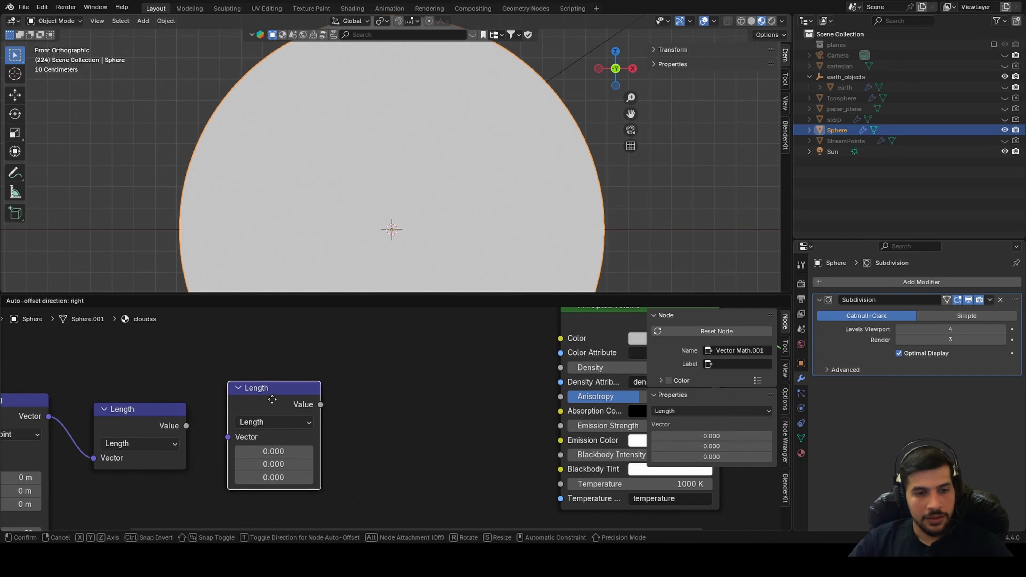
click(281, 393)
key(x)
Add a Math node set to Compare and connect the Length node's Value output to its first Value input
key(shift+a)
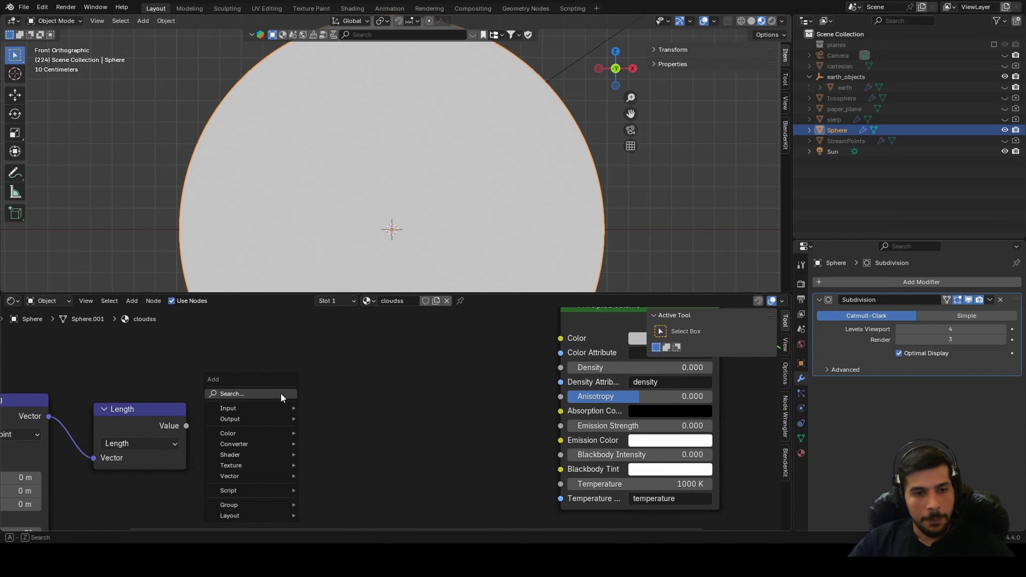
text(add)
key(Return)
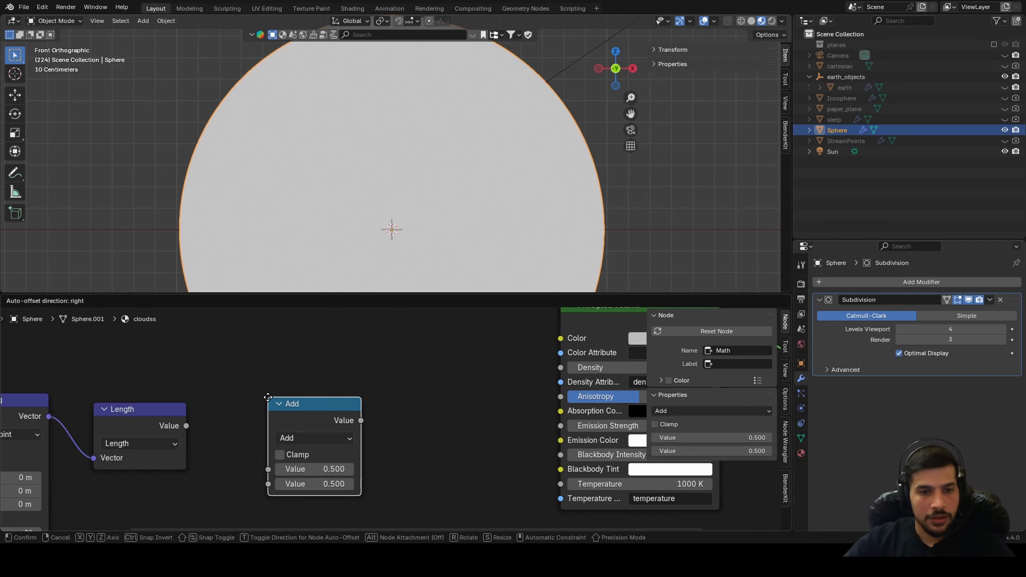
click(331, 396)
click(365, 443)
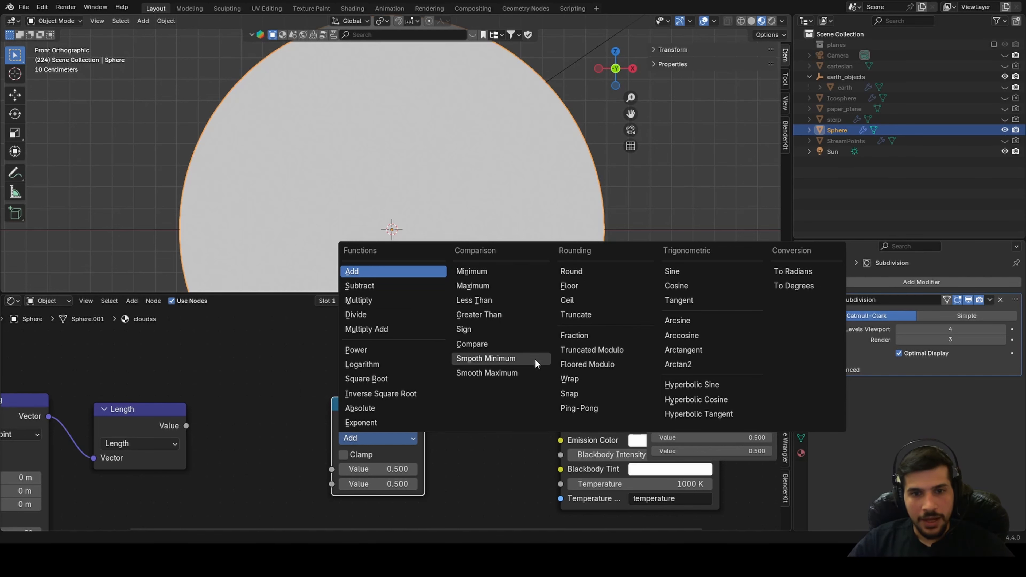
click(472, 343)
drag(185, 426, 331, 468)
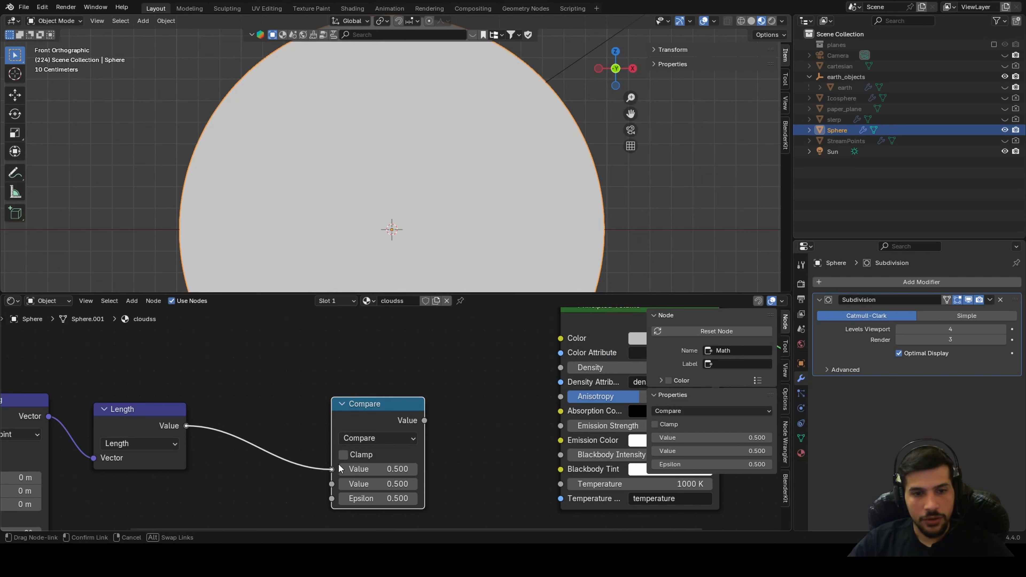
Set the Compare node's second Value to 0.995
scroll(400, 477, up, 2)
middle_drag(401, 477, 402, 388)
click(367, 422)
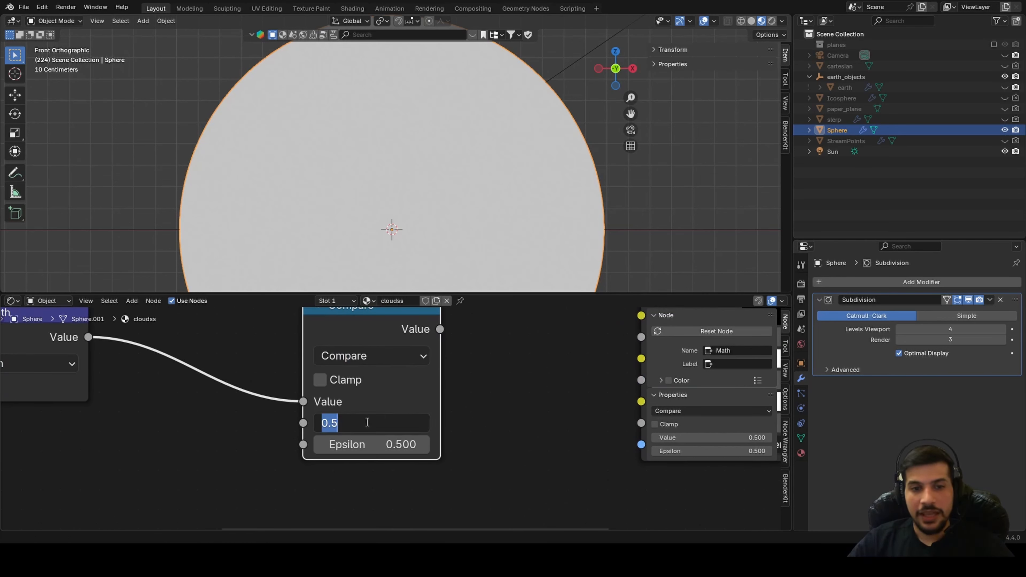
text(0)
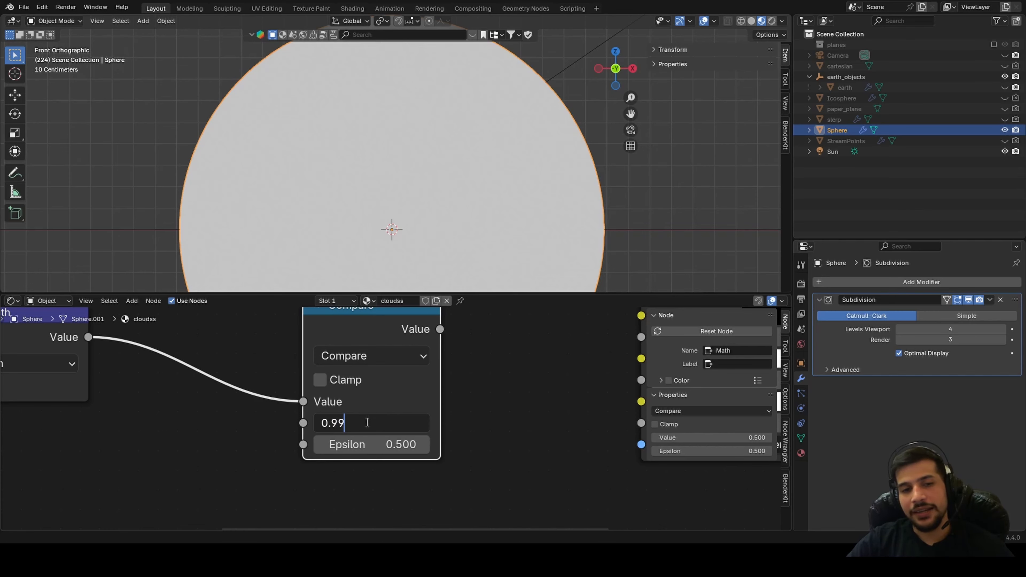
key(Return)
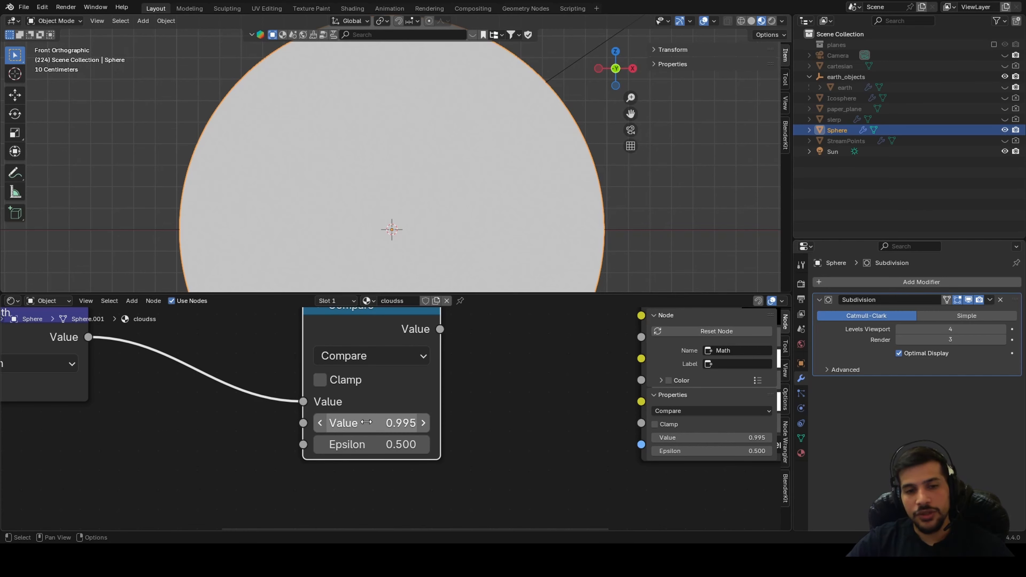
Reposition the Principled Volume node and connect its Volume output to the Material Output's Volume input
scroll(362, 414, down, 7)
scroll(295, 468, down, 4)
middle_drag(461, 388, 330, 417)
scroll(329, 415, up, 2)
drag(316, 393, 355, 377)
drag(529, 339, 611, 371)
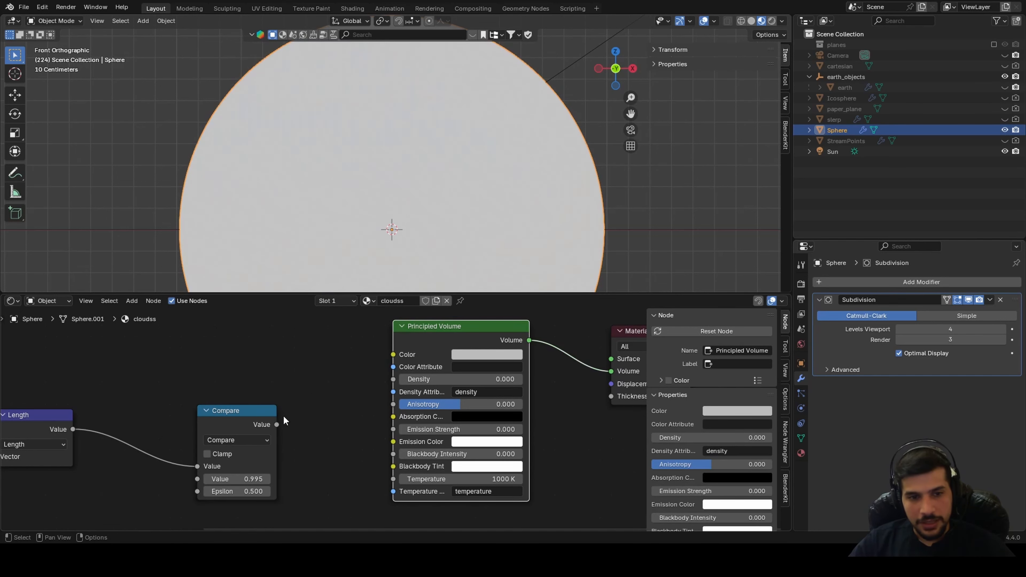
Connect the Compare node's Value output to the Emission Strength input of Principled Volume
drag(278, 424, 312, 421)
drag(379, 419, 387, 427)
scroll(482, 169, down, 5)
middle_drag(482, 170, 533, 190)
Switch the shader editor to the World shader and delete all nodes except Background and World Output
click(10, 300)
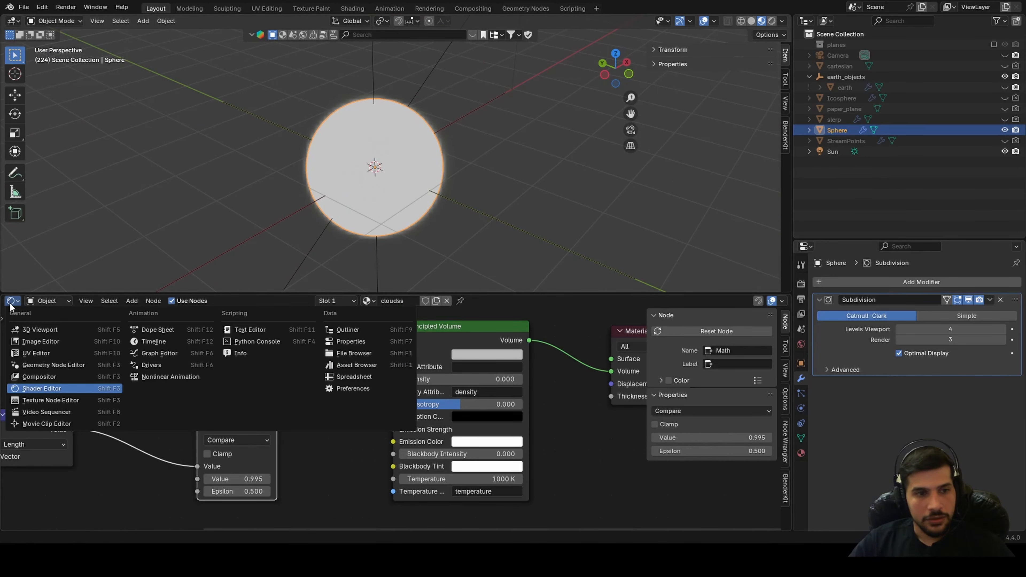
click(55, 301)
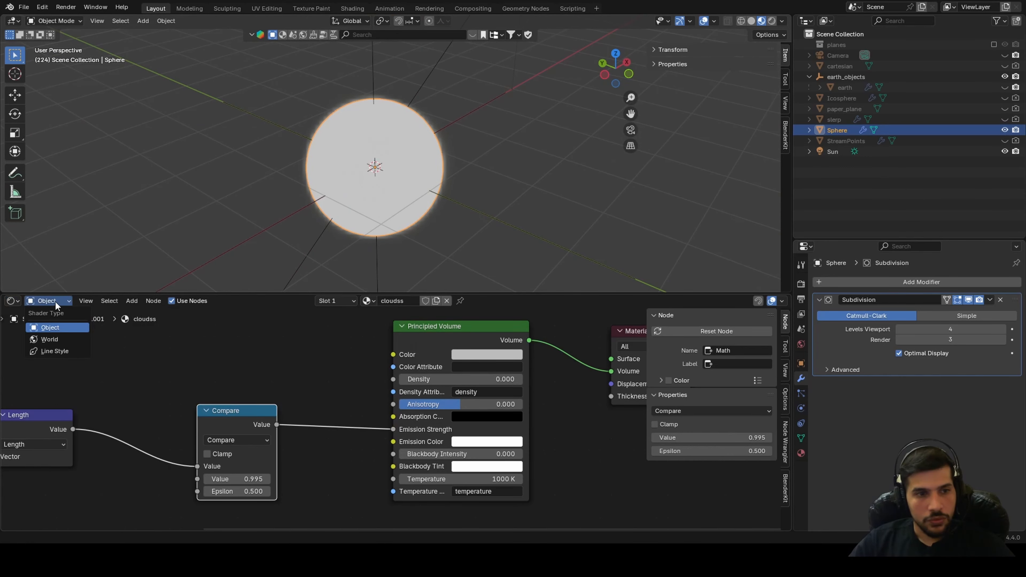
click(56, 338)
scroll(348, 389, up, 1)
middle_drag(424, 419, 360, 373)
scroll(295, 404, down, 4)
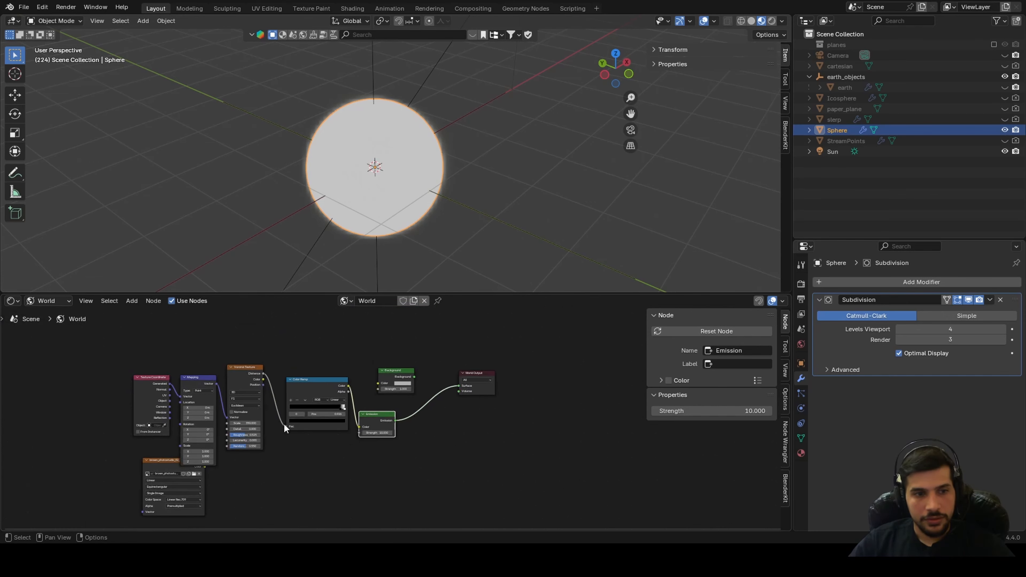
drag(96, 346, 374, 530)
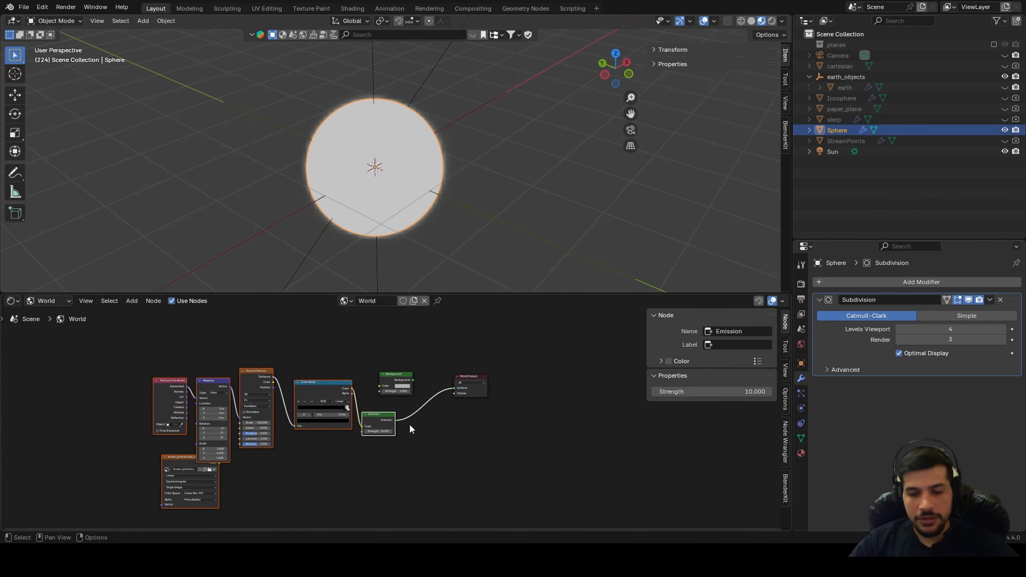
key(x)
Connect the Background node to the World Output's Surface input and set its Strength to 0.100
scroll(409, 423, up, 3)
drag(425, 351, 496, 366)
scroll(431, 392, up, 4)
middle_drag(430, 398, 433, 442)
scroll(434, 441, up, 5)
mouse_move(408, 389)
mouse_down()
mouse_move(364, 390)
mouse_move(414, 389)
mouse_up()
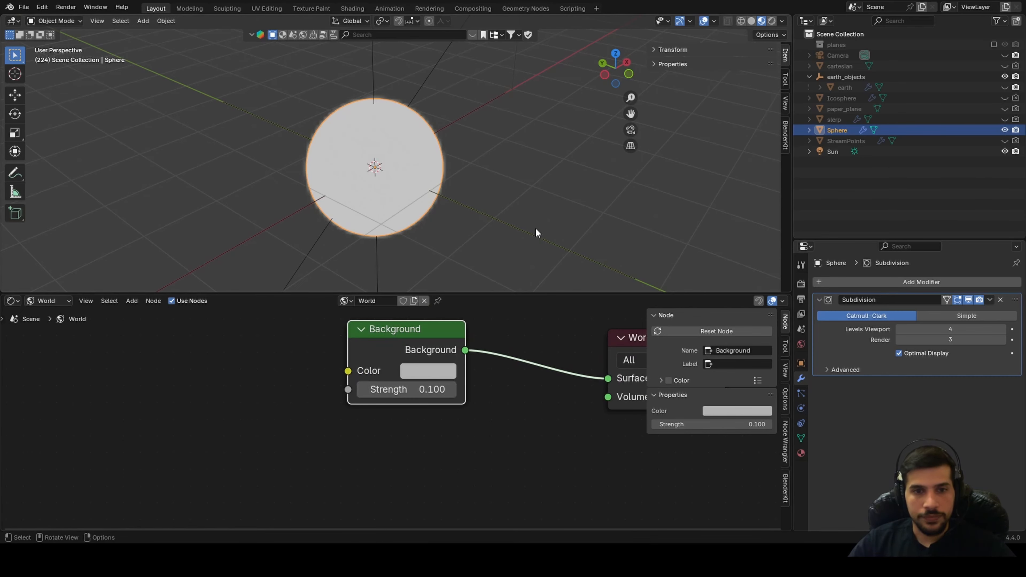
Switch the viewport to Rendered shading and look at the sphere from the front
click(771, 21)
key(grave)
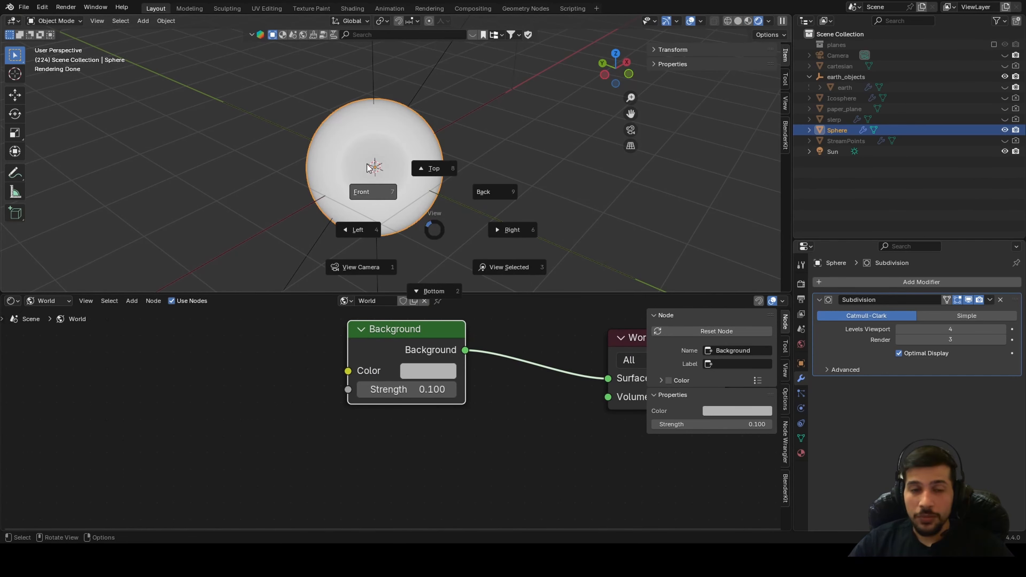
click(376, 199)
scroll(376, 199, up, 5)
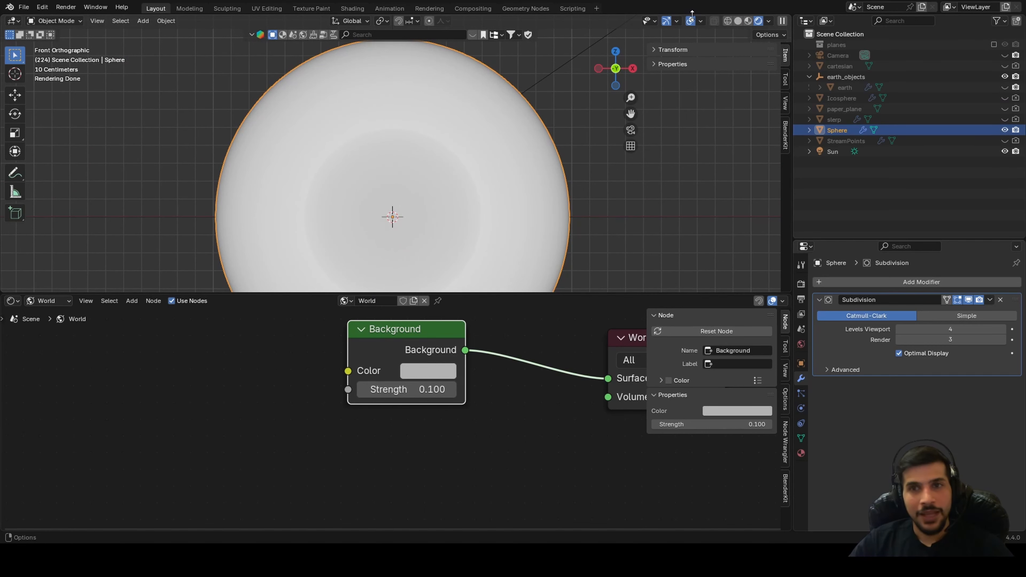
Hide the Sphere and show the earth object to inspect its render, and restore the Sphere in front view
click(1005, 130)
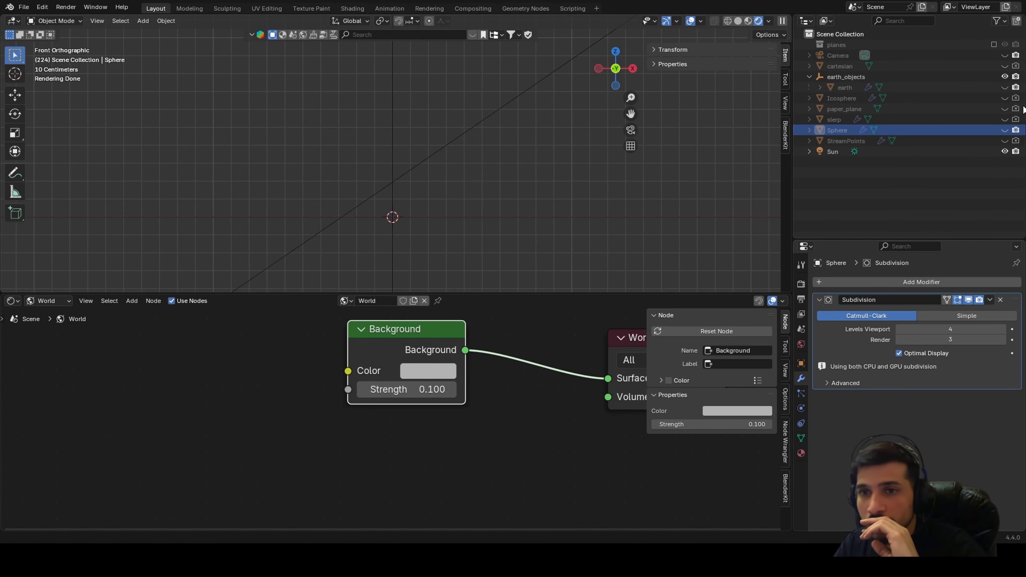
click(1004, 86)
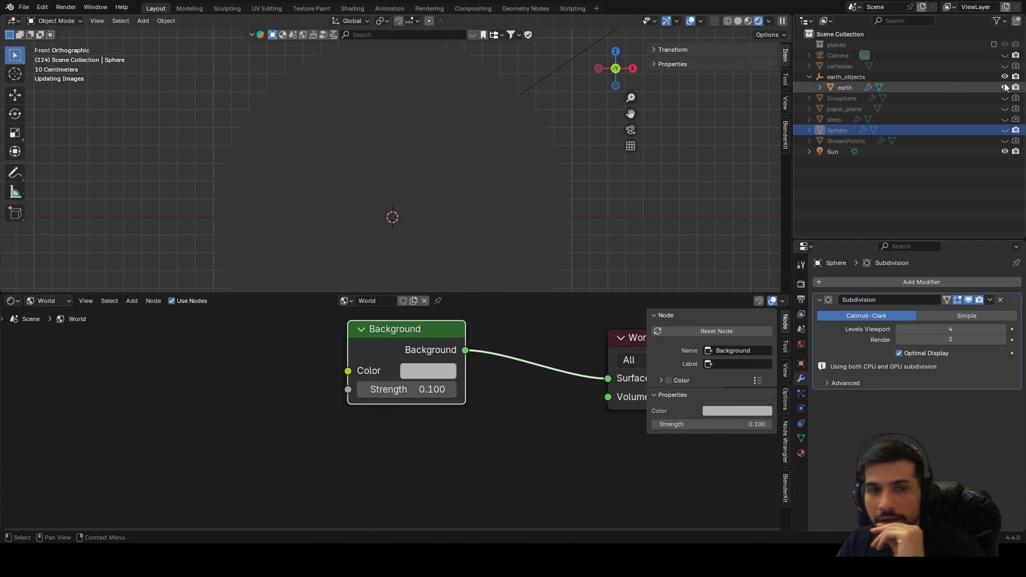
mouse_move(462, 70)
middle_down()
mouse_move(488, 142)
mouse_move(600, 211)
mouse_move(568, 215)
mouse_move(545, 160)
mouse_move(228, 157)
mouse_move(294, 187)
mouse_move(399, 132)
mouse_move(439, 128)
mouse_move(360, 164)
mouse_move(428, 154)
middle_up()
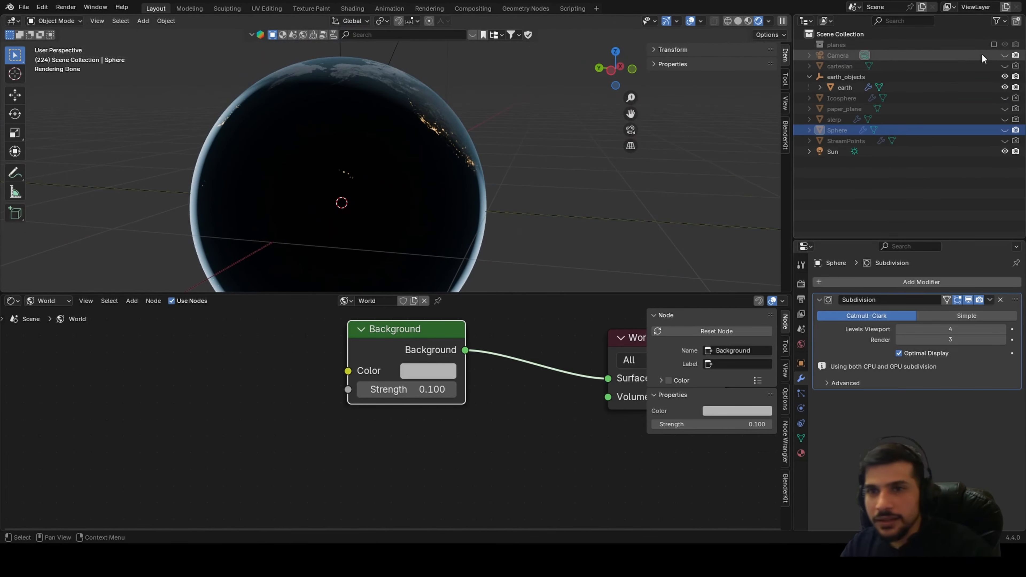
click(1005, 86)
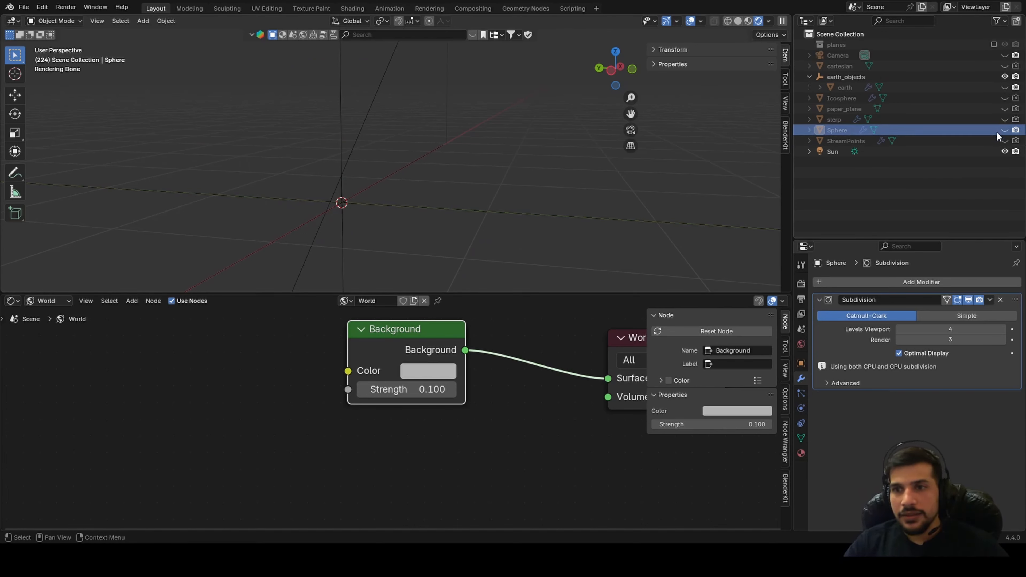
click(1004, 130)
click(851, 131)
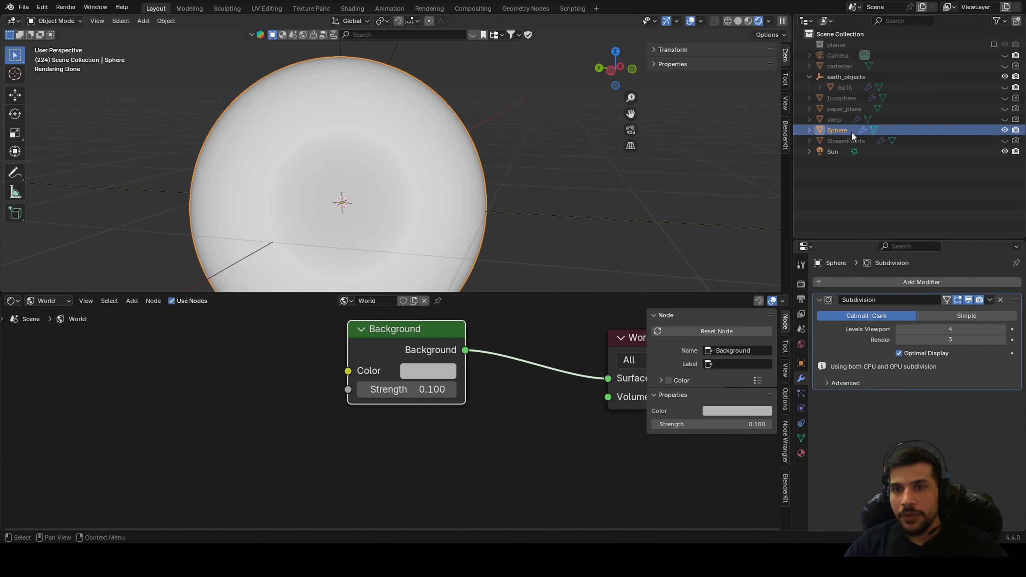
key(grave)
click(360, 172)
Return the shader editor to the Object shader and set the Compare node's Epsilon to 0.020
scroll(400, 413, down, 3)
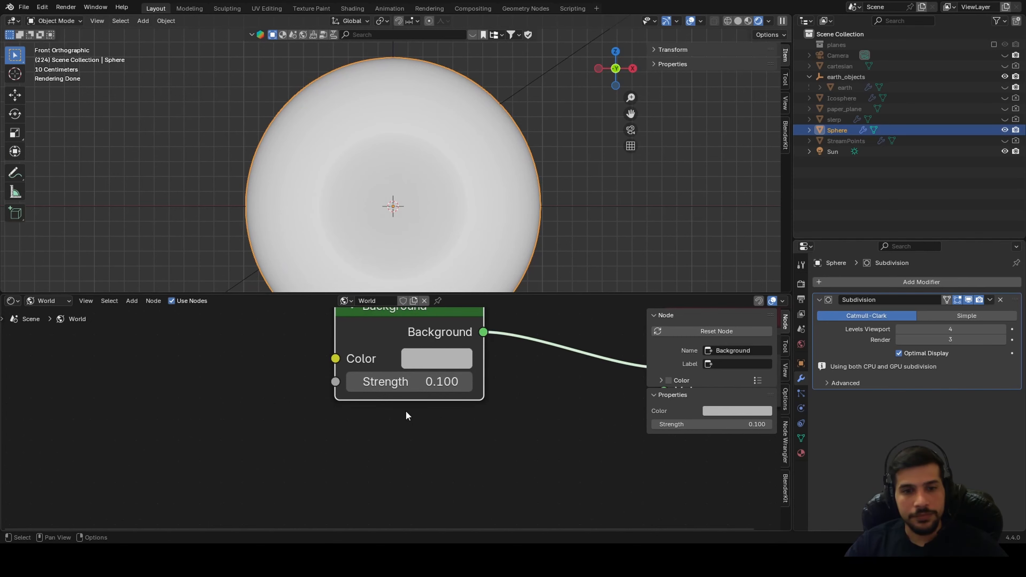
scroll(400, 413, down, 1)
click(54, 300)
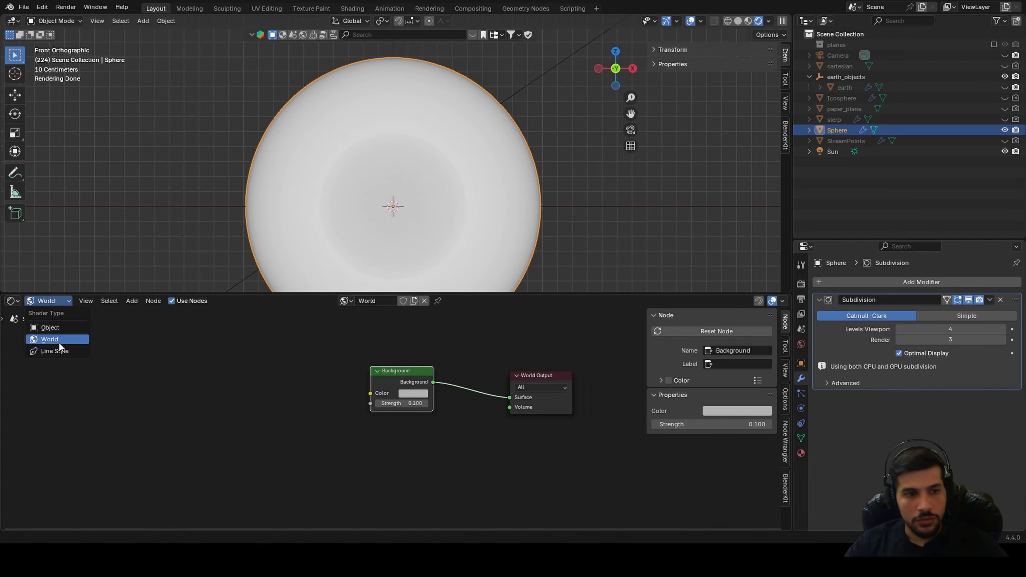
click(50, 327)
scroll(400, 406, up, 3)
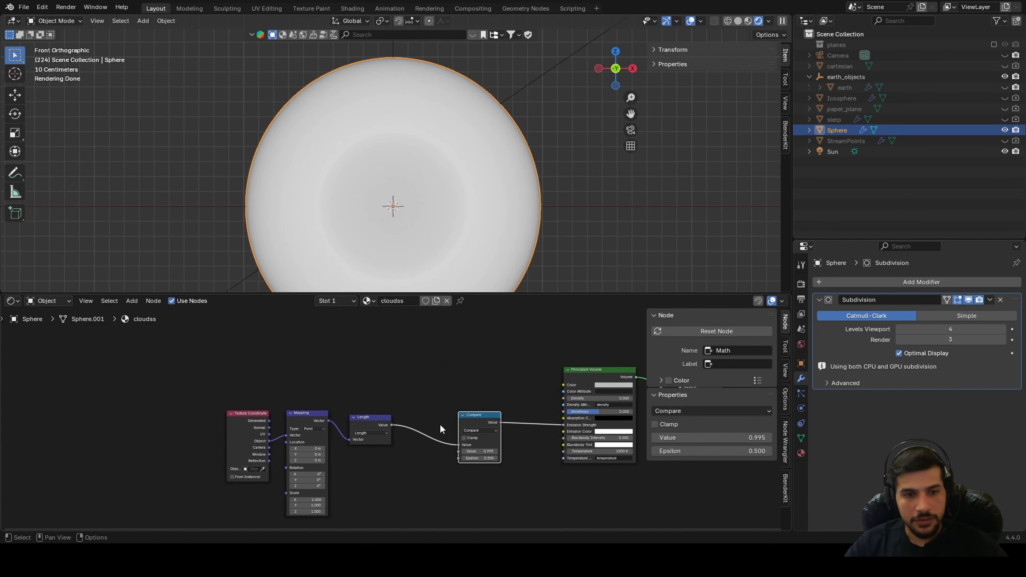
scroll(474, 473, up, 4)
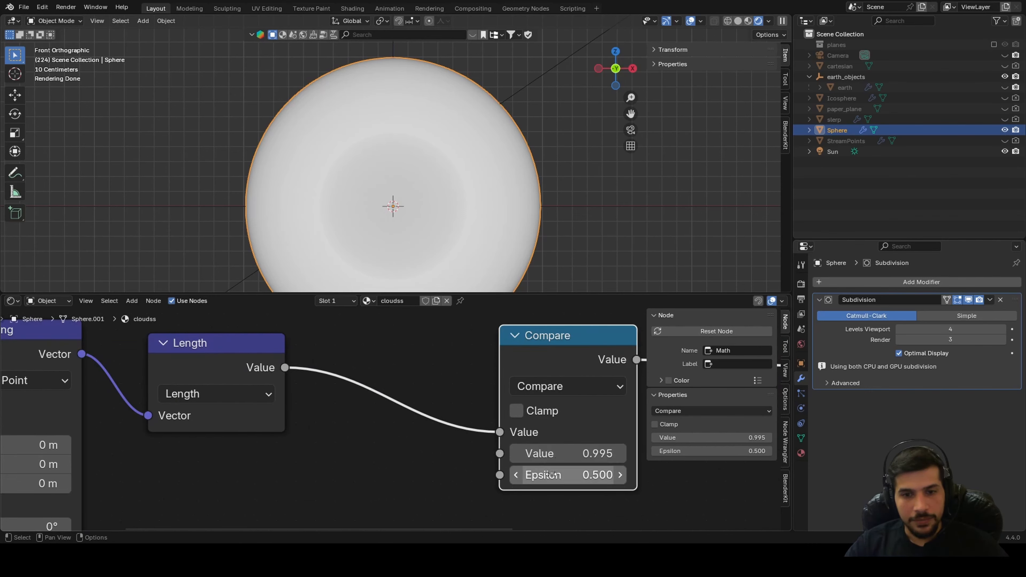
drag(574, 475, 510, 475)
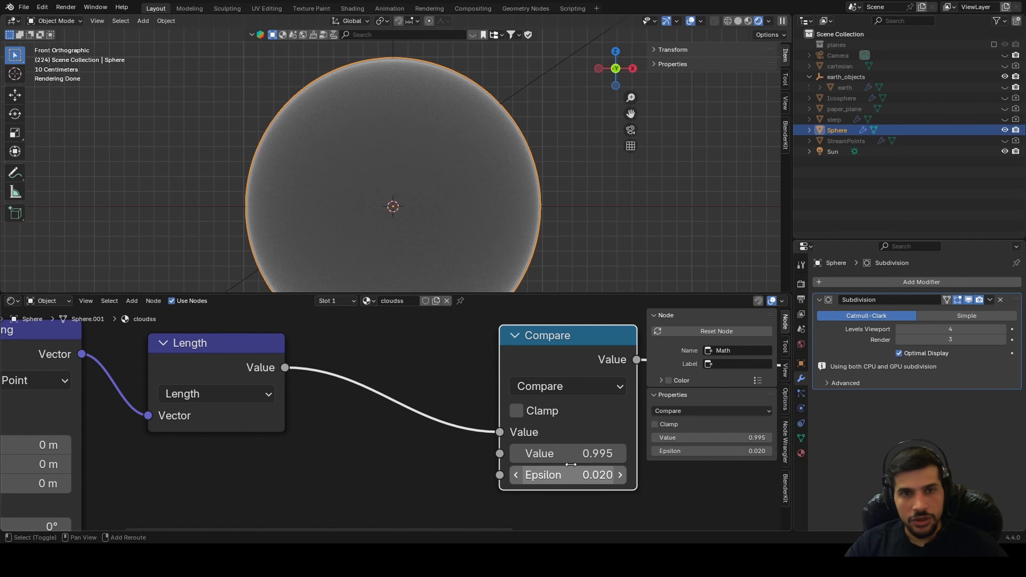
middle_drag(485, 266, 625, 231)
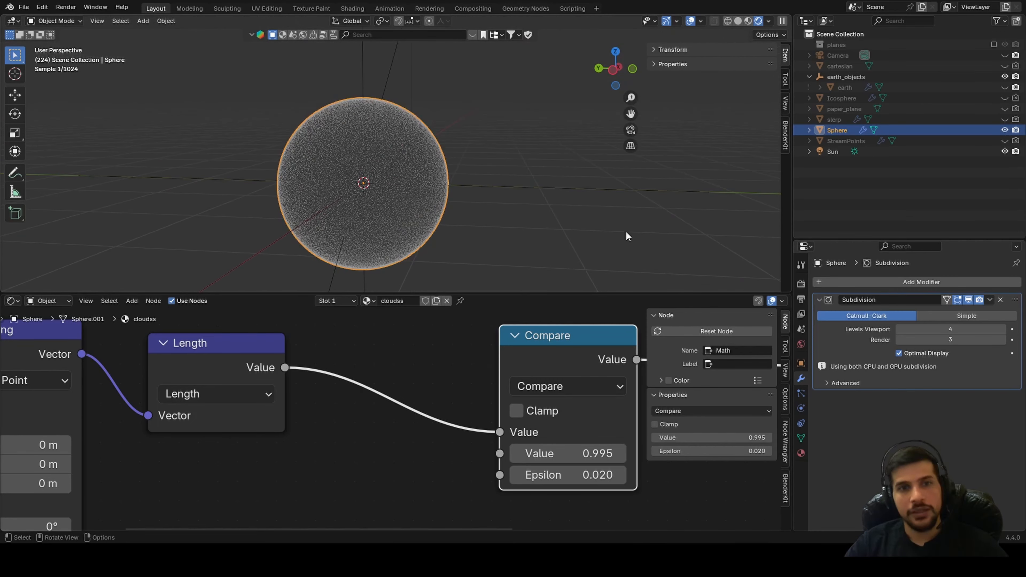
scroll(445, 228, up, 2)
scroll(476, 461, down, 4)
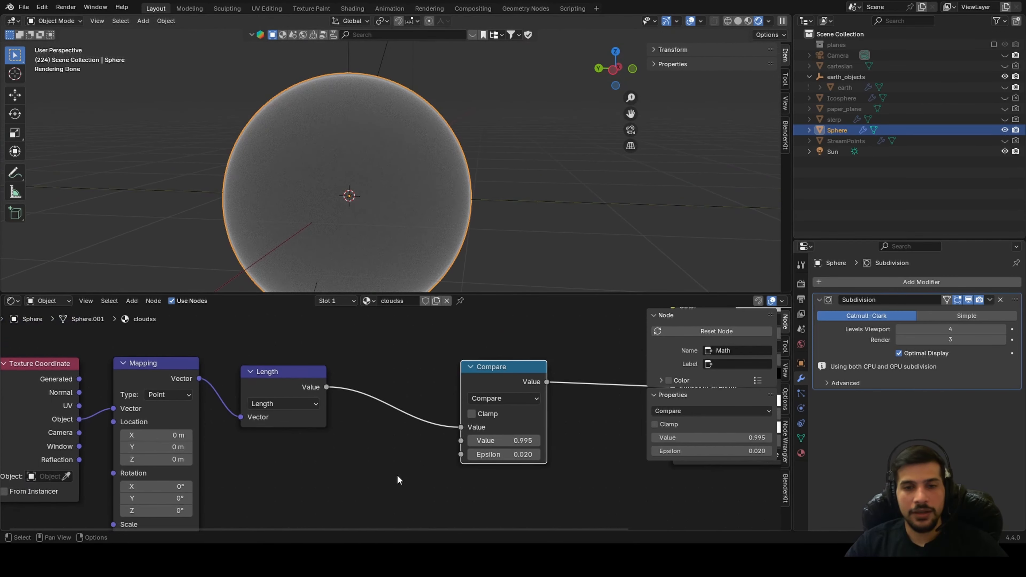
Add an Image Texture node using clouds.jpg to the cloud material and place it above the Length and Compare nodes
middle_drag(327, 485, 433, 517)
key(shift+a)
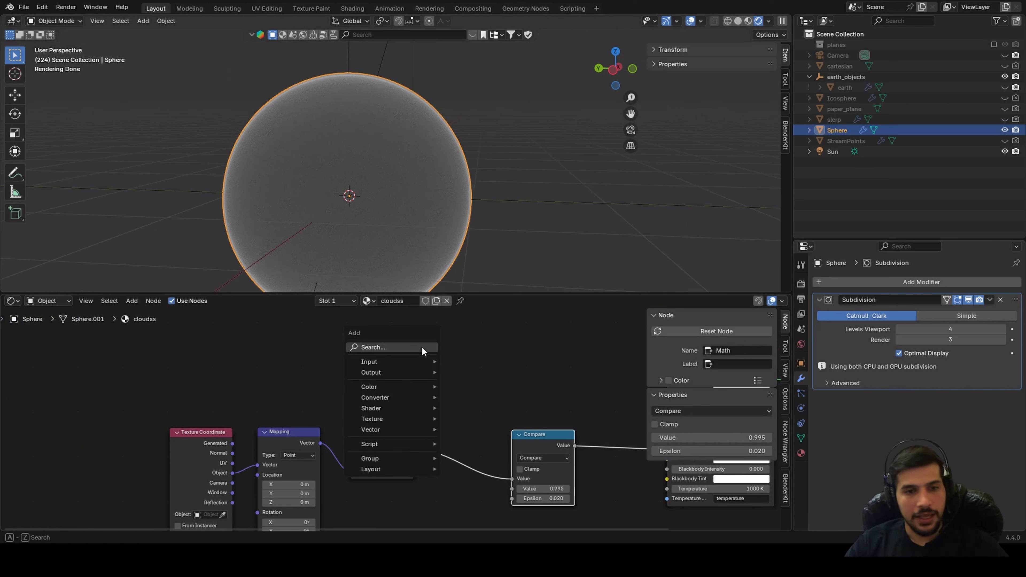
click(422, 344)
text(t)
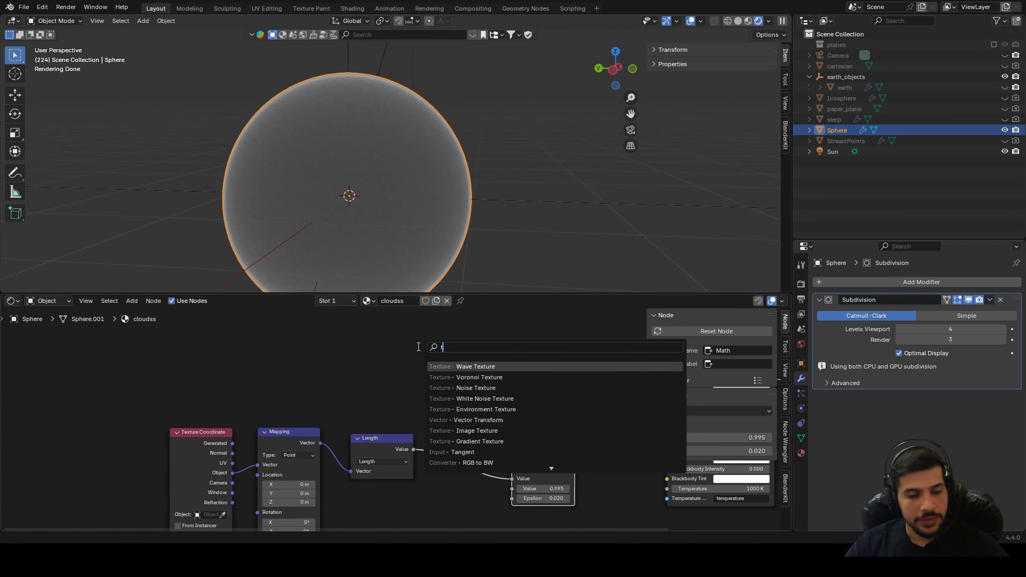
text(ex)
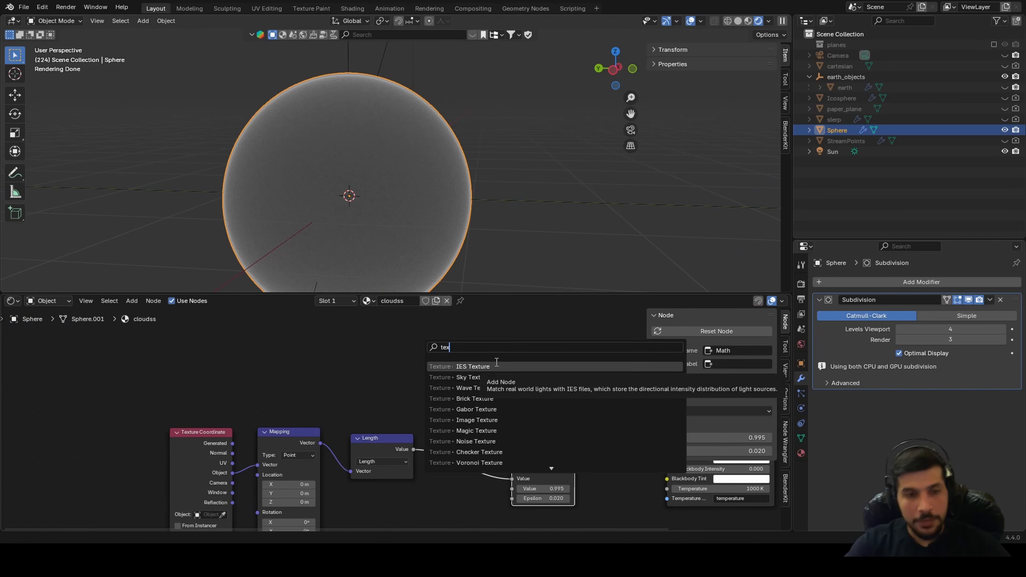
key(BackSpace)
key(BackSpace)
key(BackSpace)
text(imag)
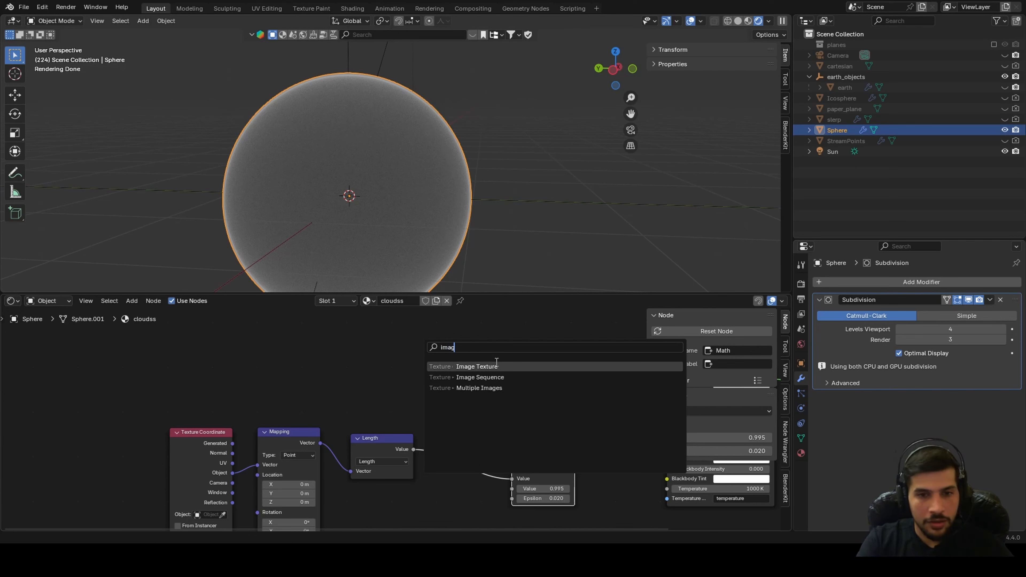
key(Return)
click(413, 331)
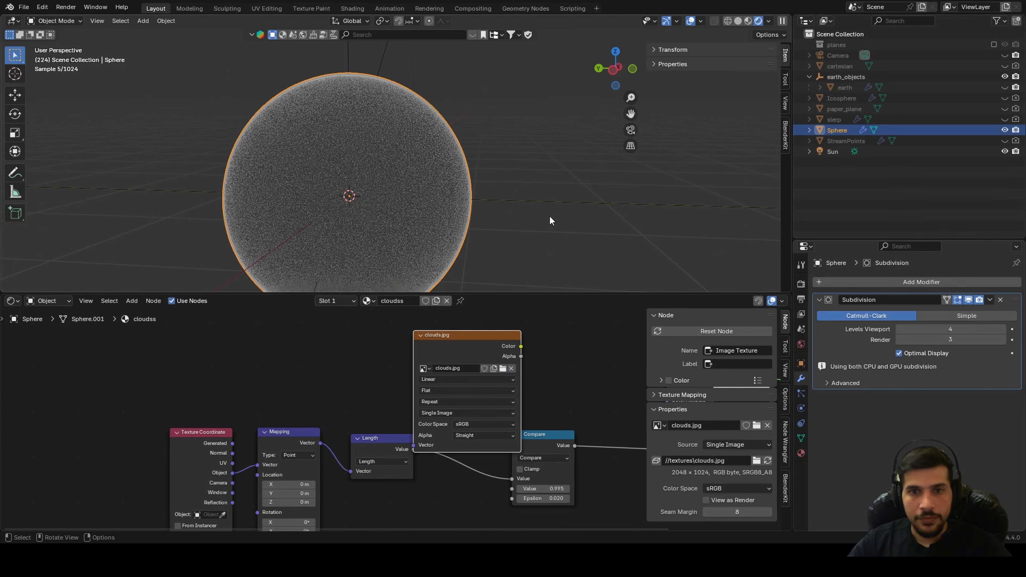
Move the clouds.jpg node clear of the other nodes and connect the Mapping node's Vector output to its Vector input
middle_drag(466, 331, 414, 435)
drag(415, 435, 424, 369)
middle_drag(381, 479, 388, 390)
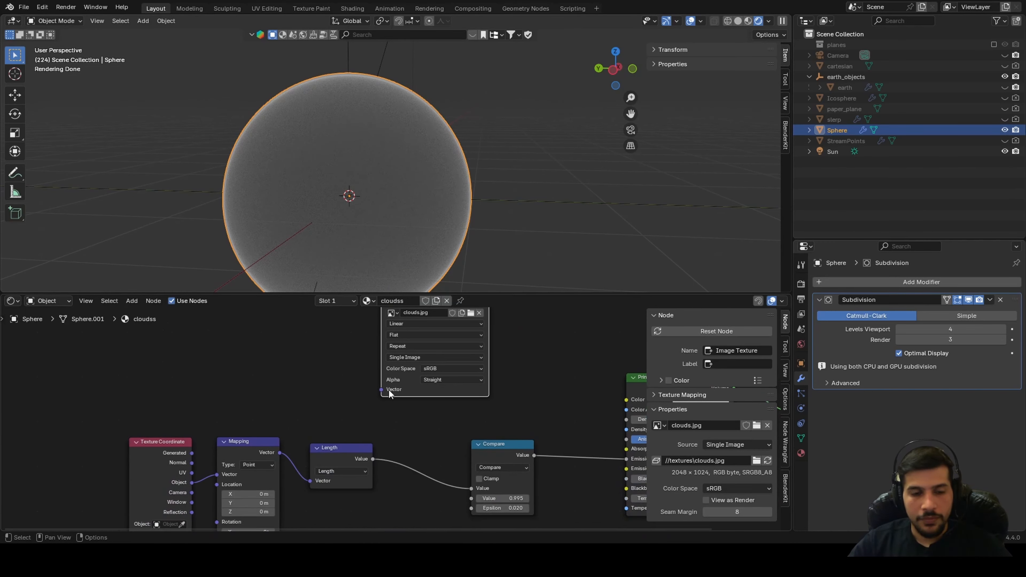
scroll(387, 407, up, 3)
drag(138, 499, 382, 401)
scroll(382, 402, down, 2)
middle_drag(382, 402, 221, 440)
Preview the clouds.jpg texture directly on the Sphere's surface and inspect how the image is projected from several sides
ctrl+shift+click(267, 340)
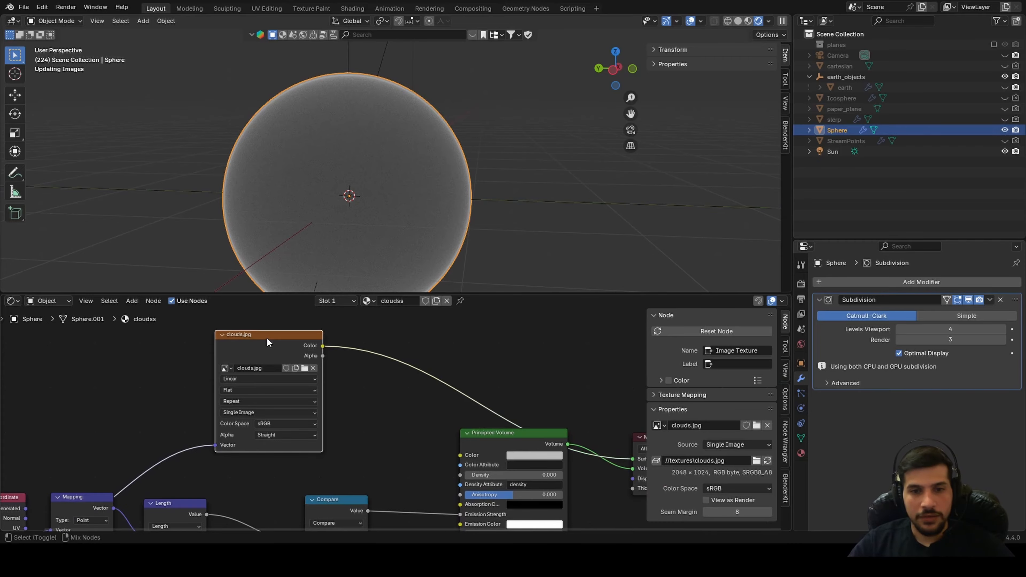
middle_drag(332, 259, 463, 242)
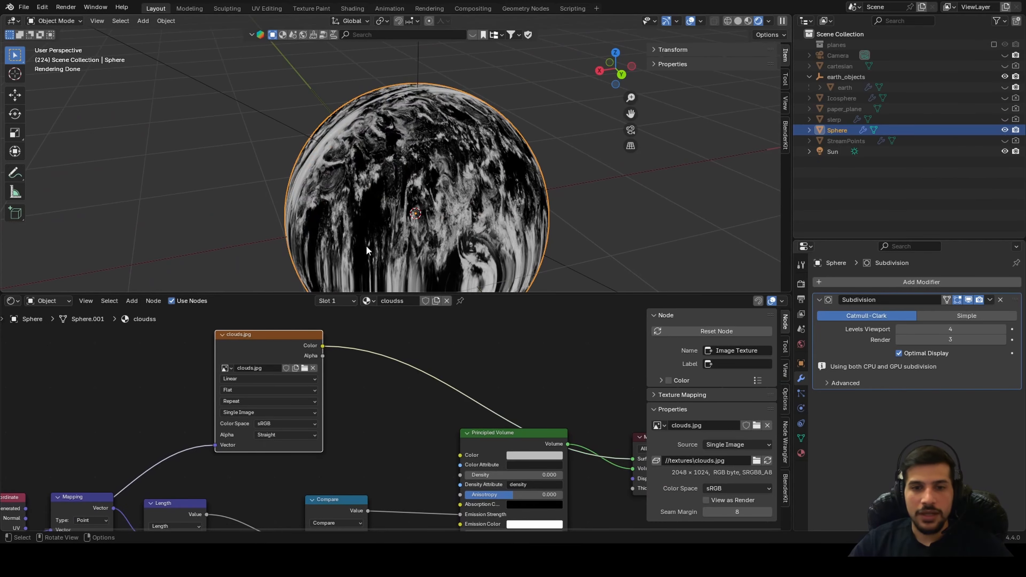
middle_drag(580, 473, 493, 435)
middle_drag(452, 186, 429, 162)
scroll(429, 161, up, 3)
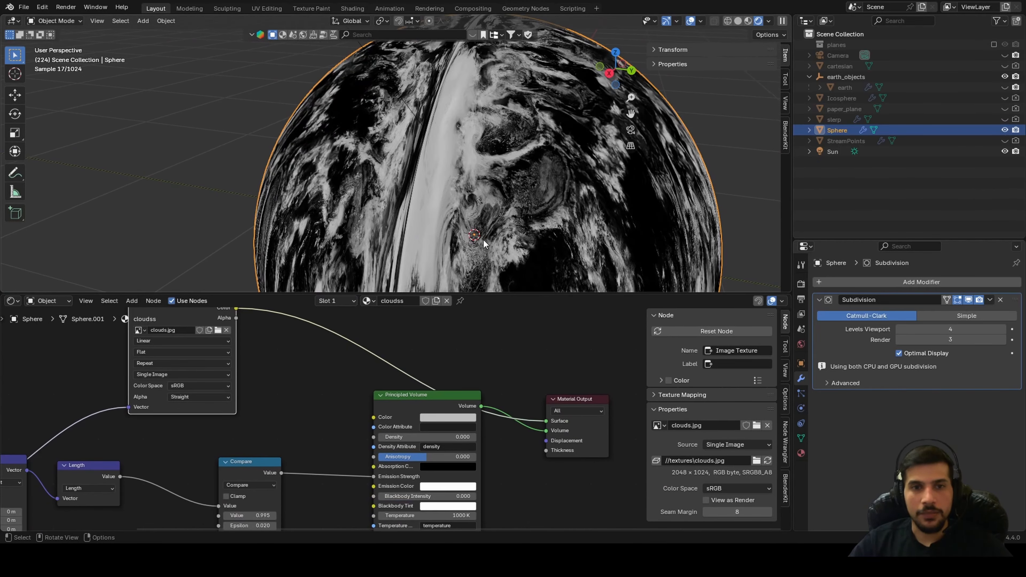
middle_drag(483, 239, 548, 181)
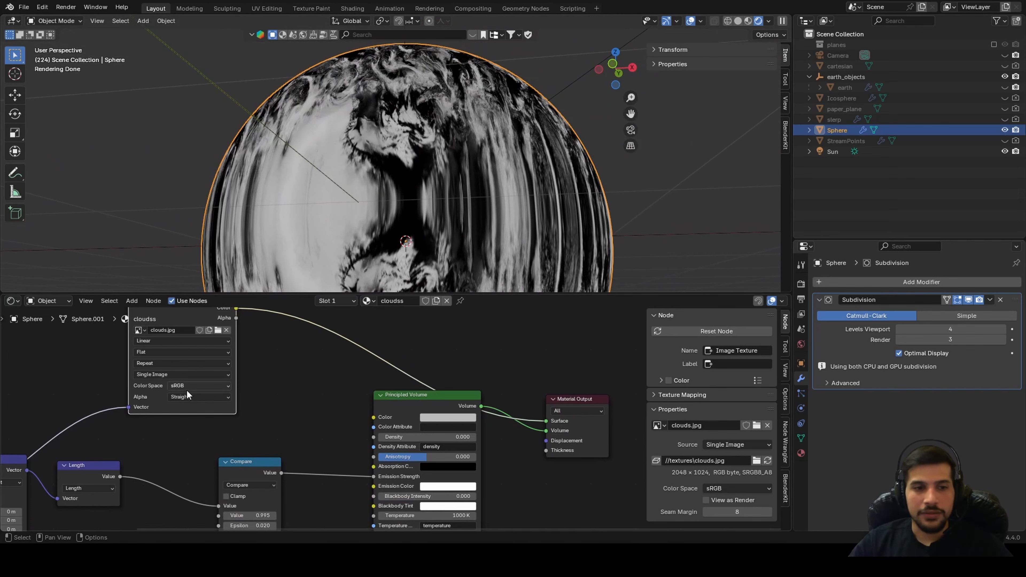
Change the clouds.jpg node's projection from Flat to Sphere and check the mapping on the Sphere
middle_drag(178, 386, 276, 422)
scroll(364, 215, down, 2)
middle_drag(364, 216, 382, 244)
scroll(261, 391, up, 4)
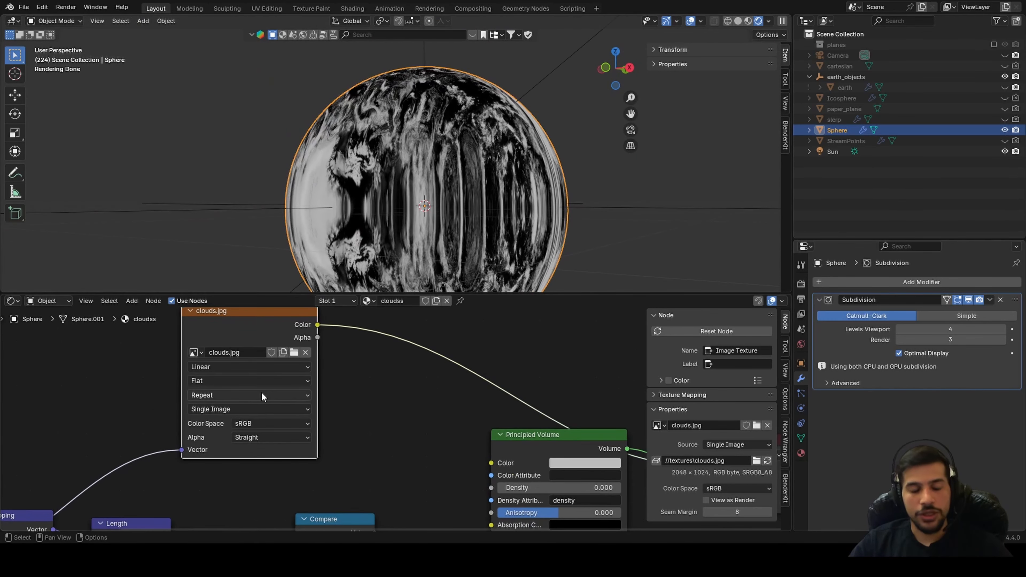
middle_drag(283, 400, 358, 416)
click(317, 389)
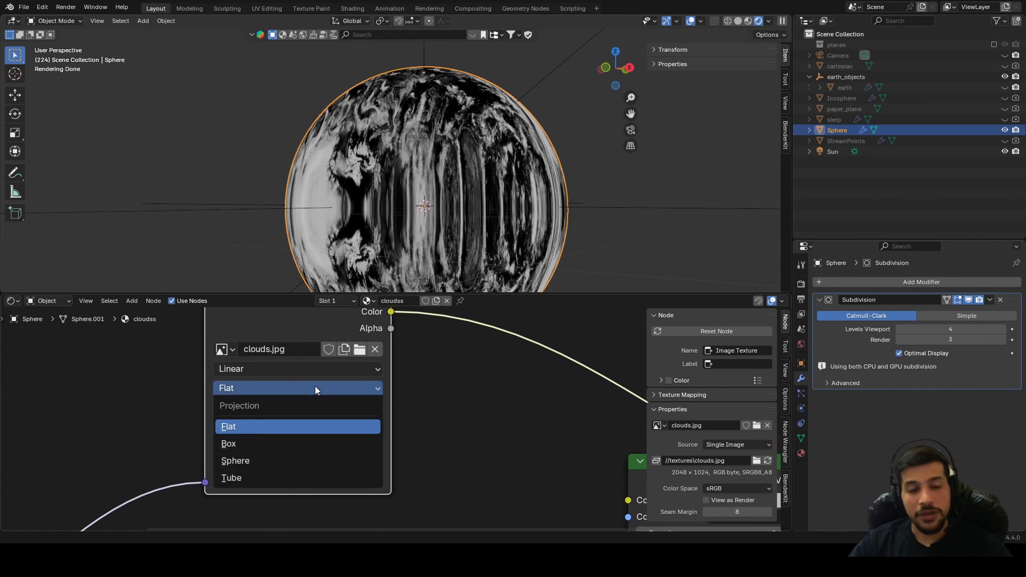
click(280, 461)
middle_drag(400, 259, 413, 188)
scroll(413, 188, up, 4)
scroll(394, 418, down, 4)
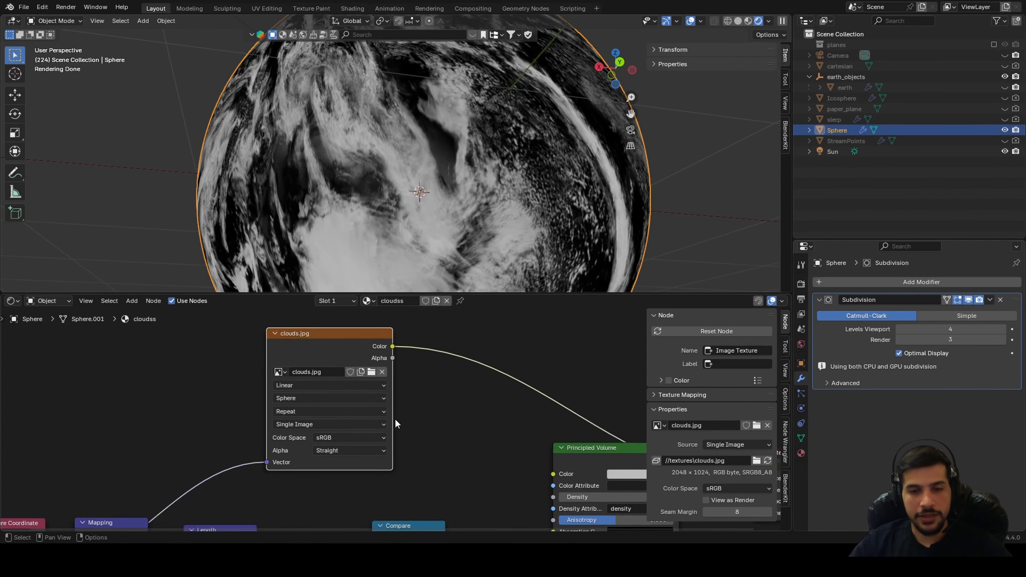
Shift the Compare node closer to the Length node and add a Math node set to Add before the Principled Volume
middle_drag(394, 419, 386, 367)
scroll(387, 372, up, 2)
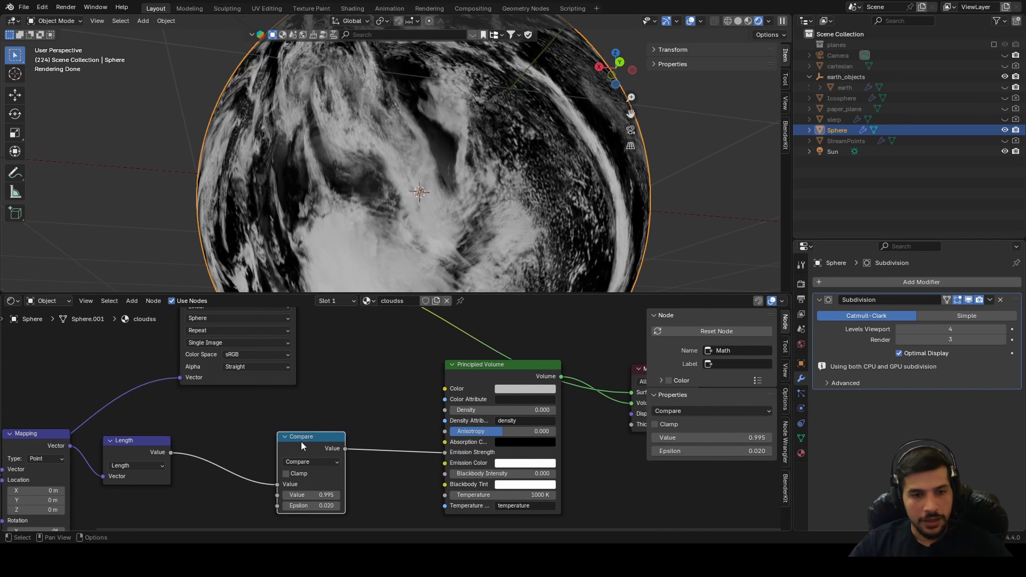
drag(301, 441, 237, 451)
key(shift+a)
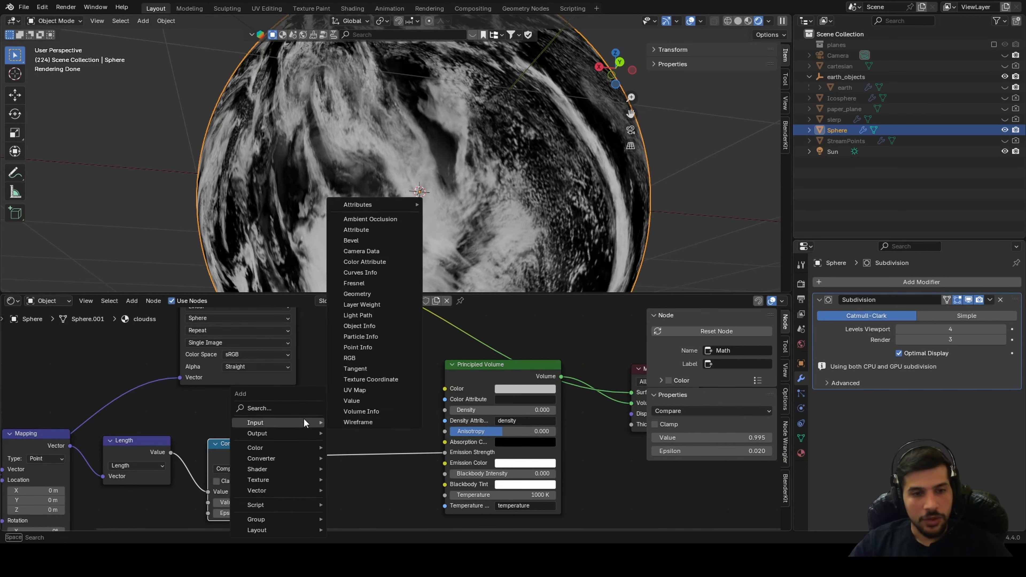
click(297, 404)
text(add)
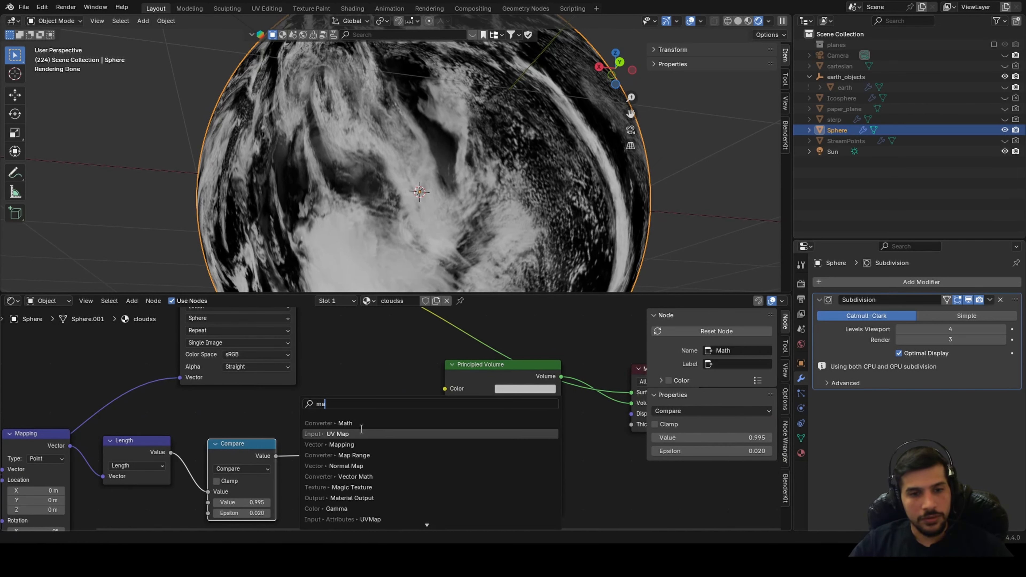
key(Return)
click(351, 363)
middle_drag(354, 363, 355, 424)
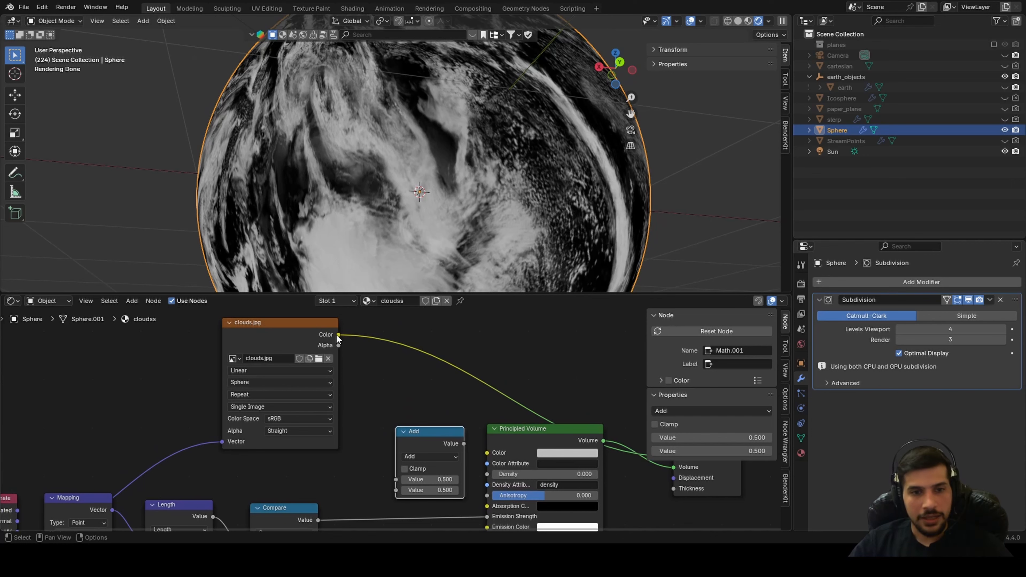
Feed the clouds.jpg Color and the Compare Value into the Add node, and its output into Emission Strength
drag(339, 334, 396, 479)
middle_drag(342, 516, 303, 420)
drag(279, 424, 334, 420)
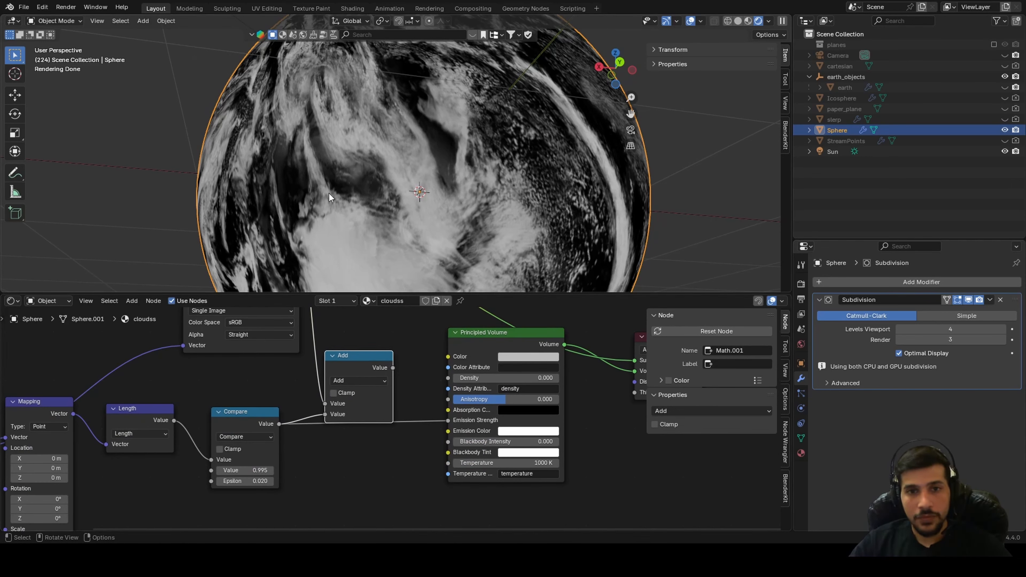
drag(392, 368, 447, 423)
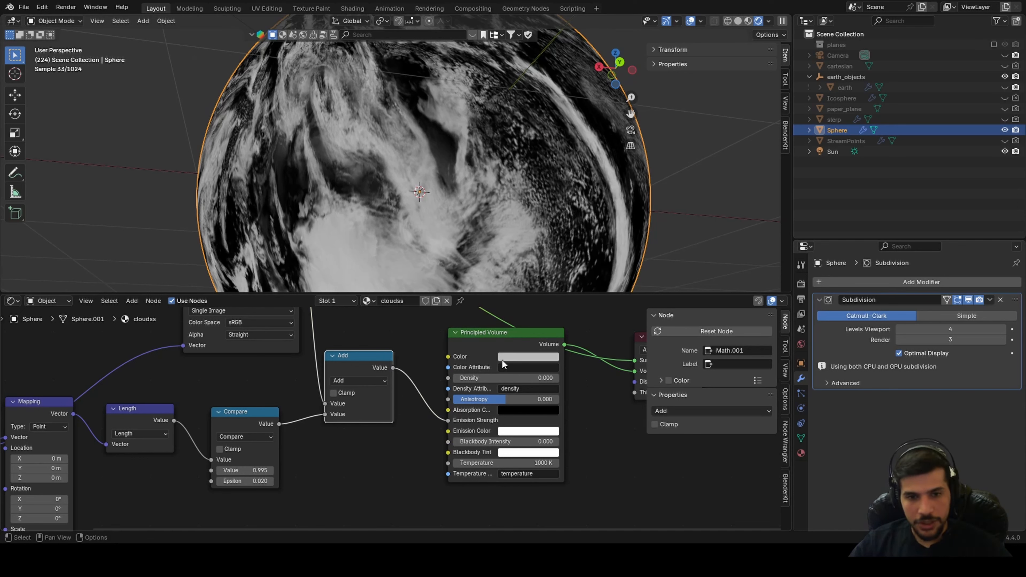
Cut the preview link into the Material Output's Surface input and inspect the volume on the Sphere
middle_drag(520, 345, 451, 396)
ctrl+right_drag(333, 361, 421, 349)
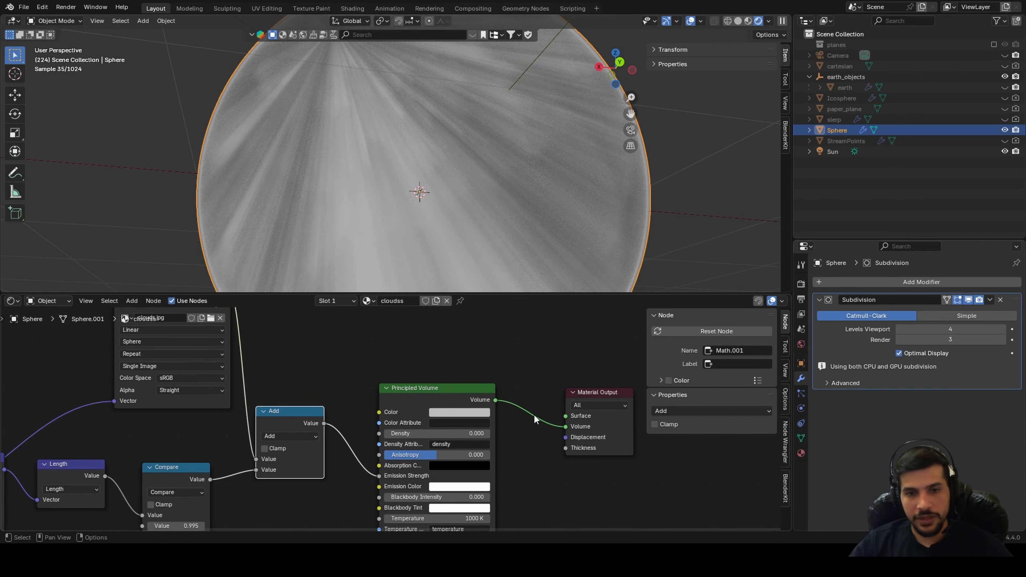
scroll(378, 184, down, 3)
middle_drag(378, 185, 512, 268)
scroll(491, 227, up, 2)
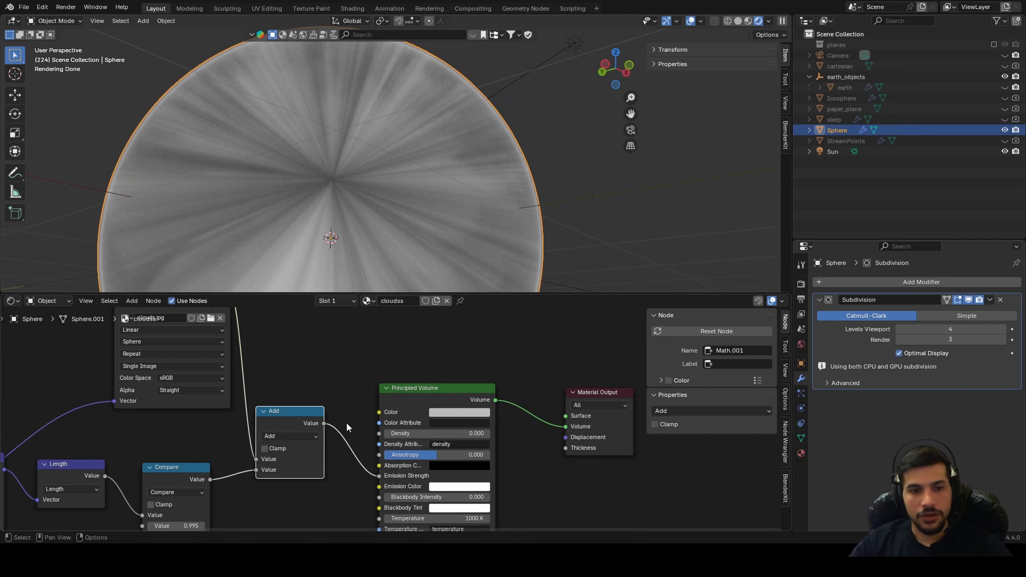
Move the Principled Volume and Material Output nodes away from the Add node to make room between them
scroll(370, 411, up, 1)
middle_drag(371, 412, 247, 416)
drag(276, 361, 456, 444)
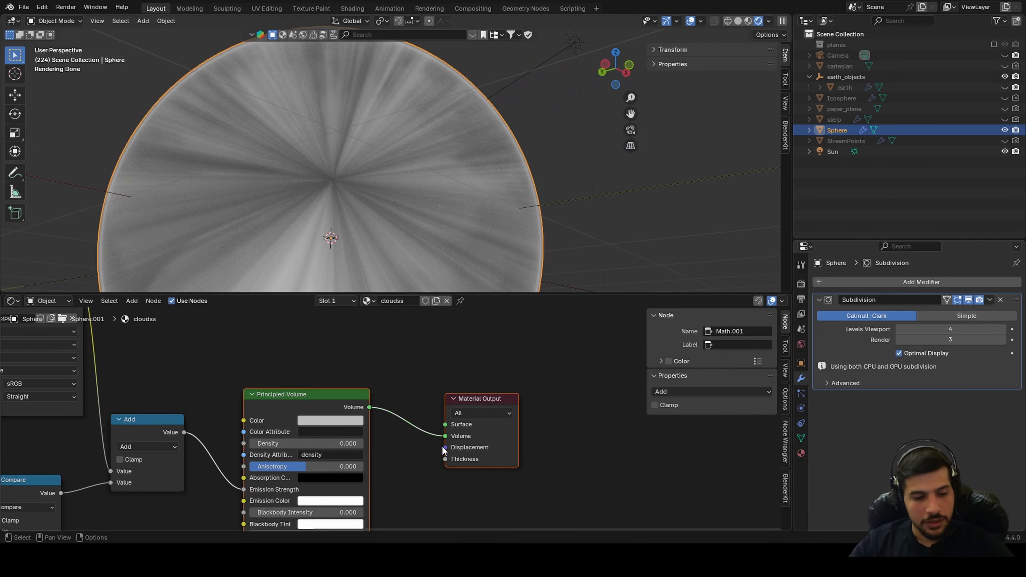
key(g)
click(618, 450)
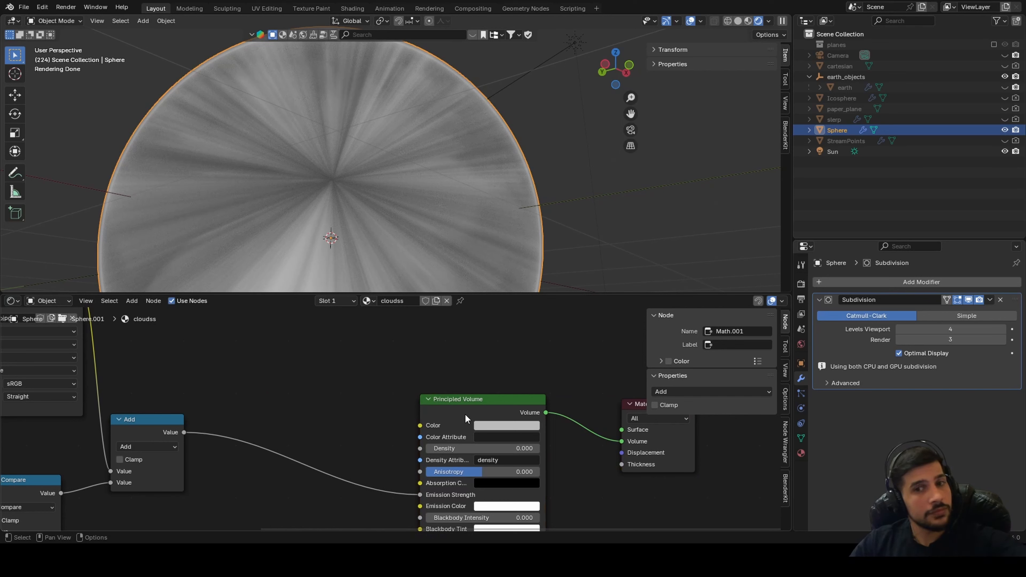
Insert a Math node set to Multiply on the link between the Add node and Emission Strength
scroll(339, 447, up, 2)
key(shift+a)
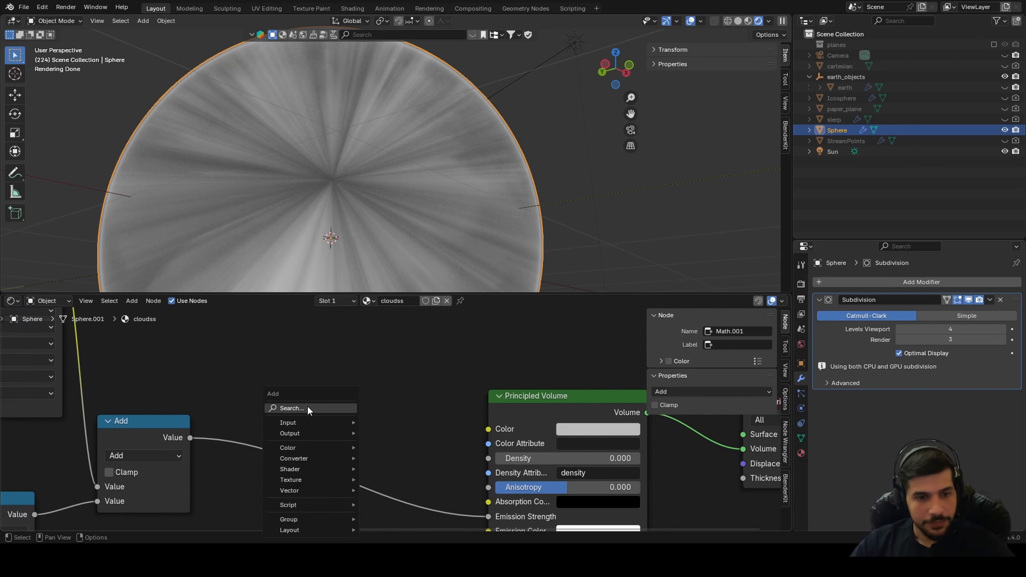
click(291, 408)
text(math)
key(Return)
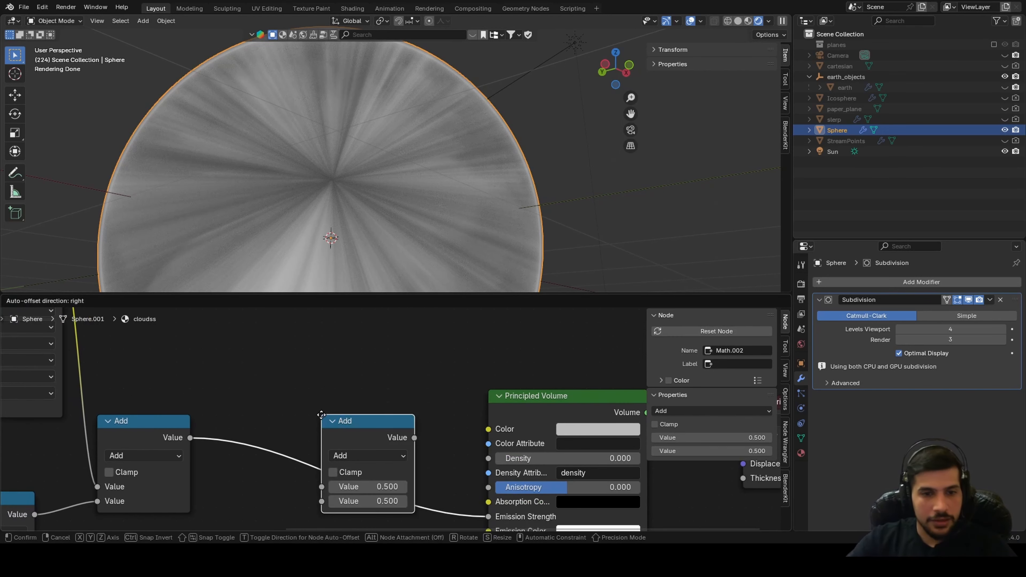
click(322, 416)
click(334, 455)
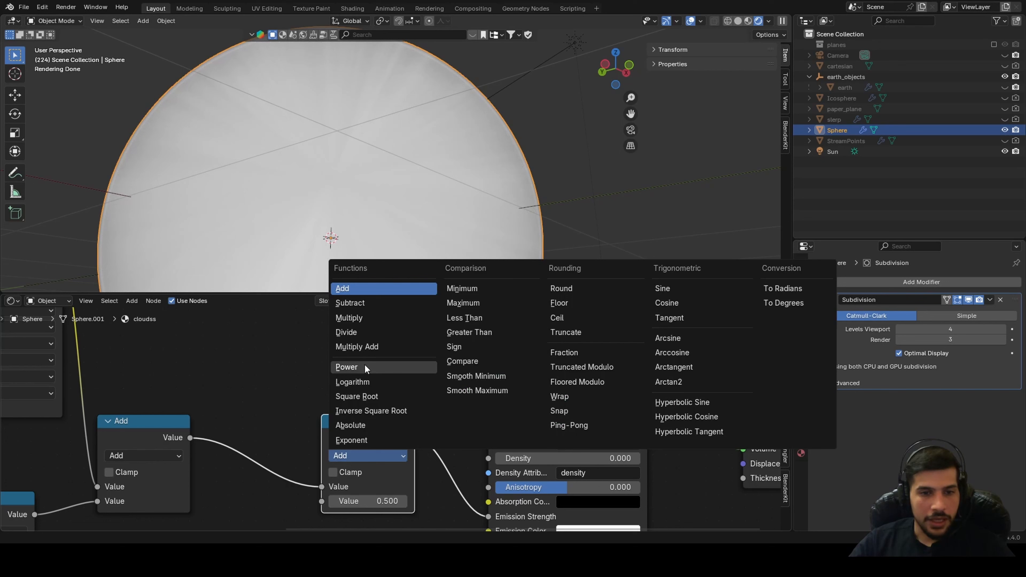
click(362, 319)
Set the new Multiply node's value to 300
middle_drag(372, 499, 347, 452)
click(347, 452)
text(30)
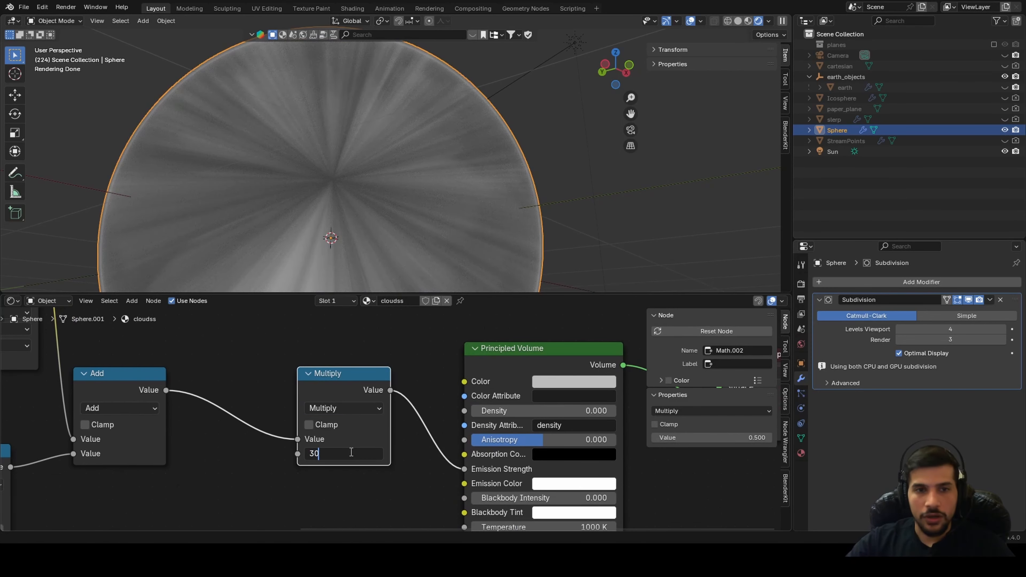
text(0)
key(Return)
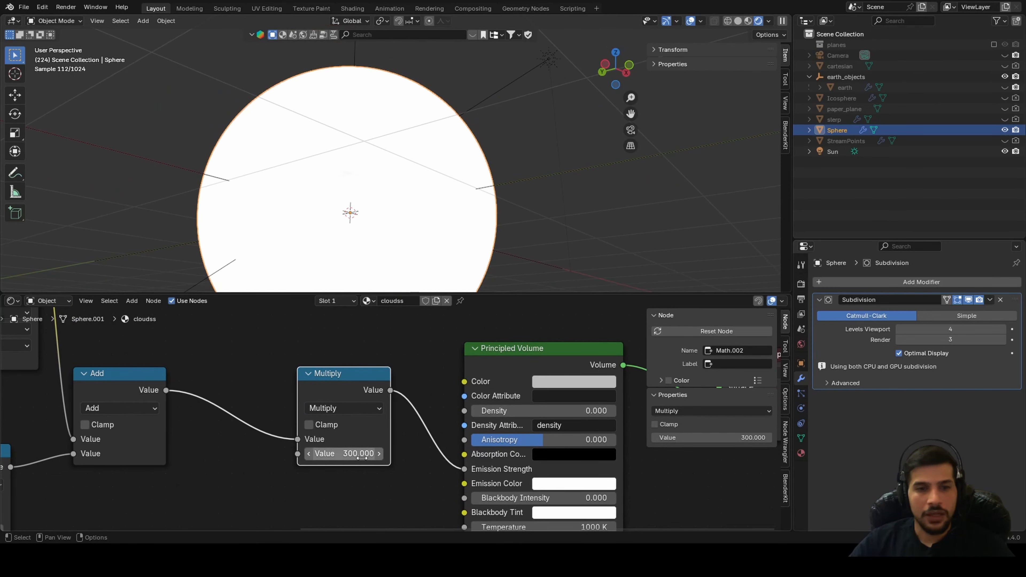
Set the Multiply node's value to 200 and look at the Sphere from another side
click(361, 458)
text(200)
key(Return)
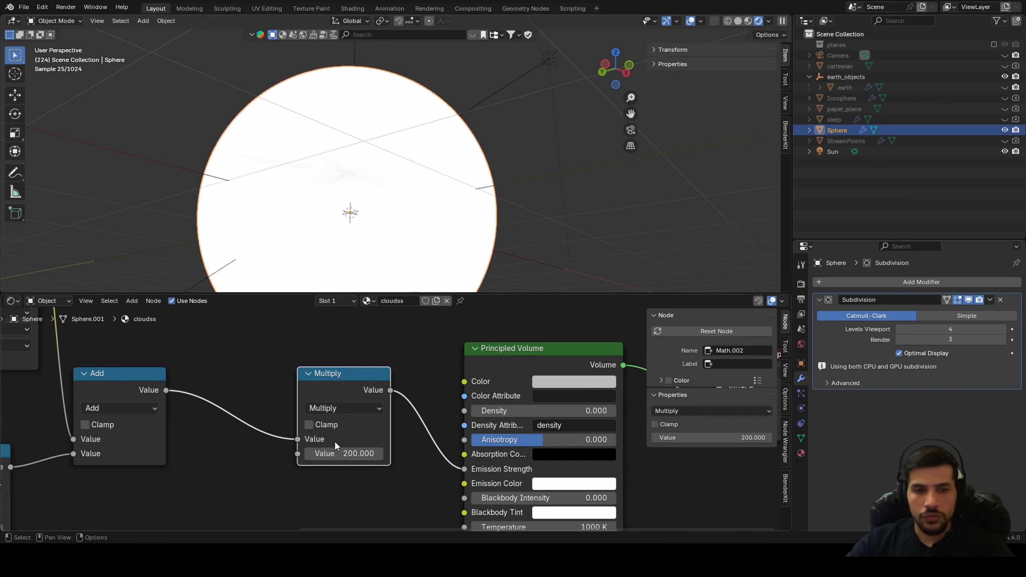
middle_drag(319, 262, 524, 51)
Change the Add node that combines the clouds texture and Compare mask to Multiply, and inspect the clouds on the Sphere
scroll(80, 400, down, 1)
scroll(81, 400, down, 1)
middle_drag(81, 399, 306, 455)
scroll(350, 439, up, 1)
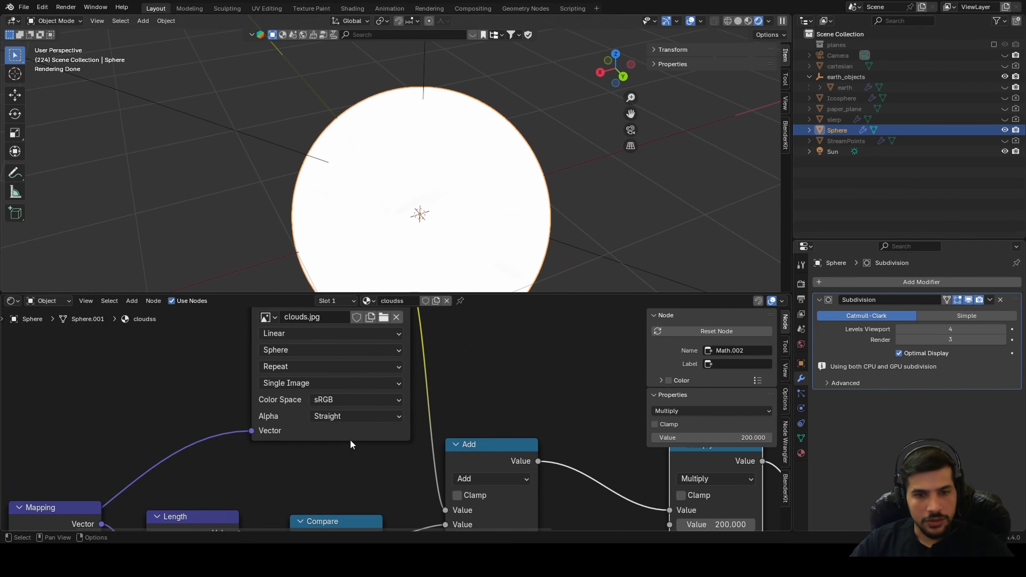
scroll(245, 454, down, 3)
scroll(424, 463, up, 3)
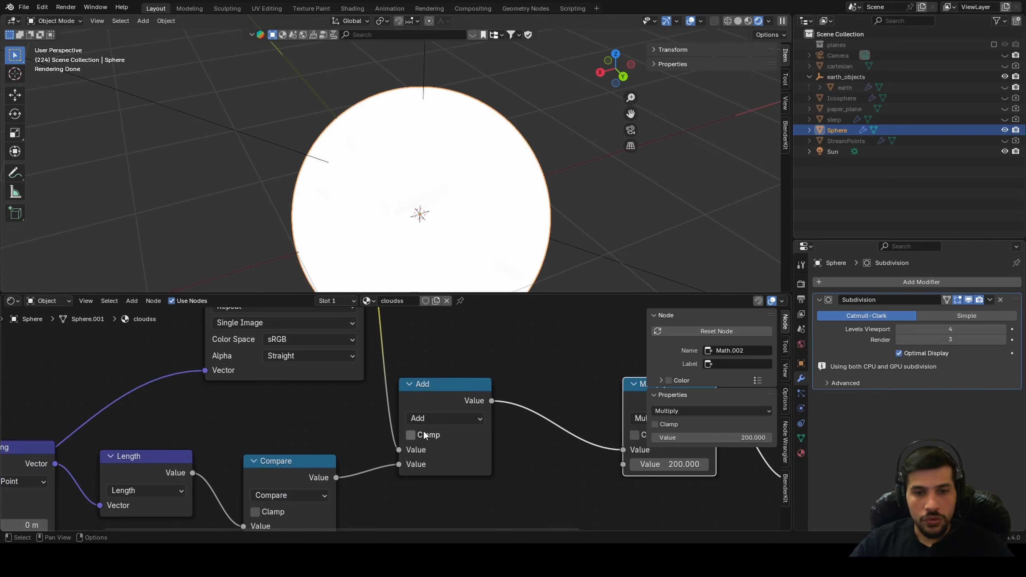
click(432, 418)
click(465, 280)
middle_drag(491, 175, 420, 207)
scroll(496, 208, up, 5)
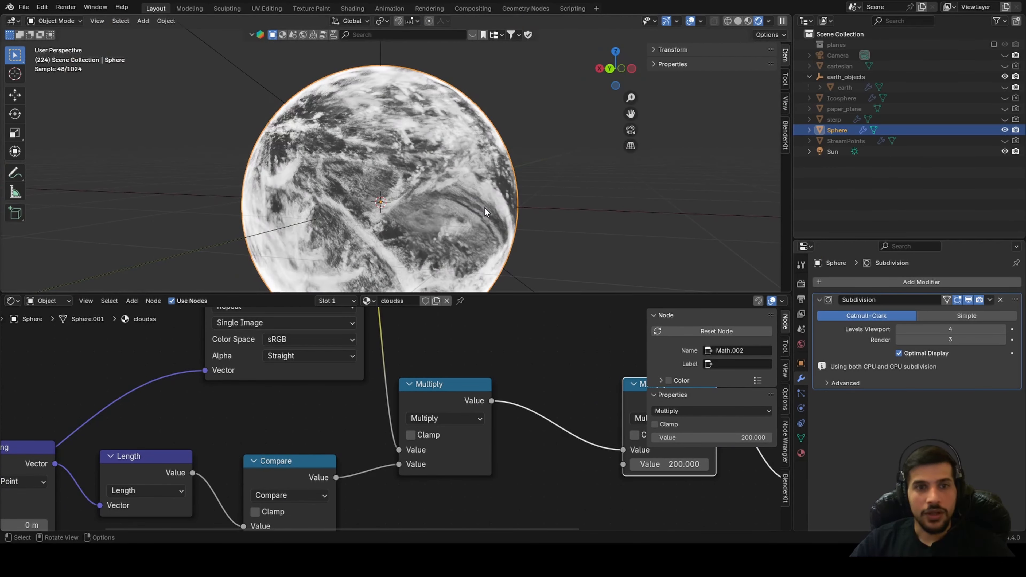
Switch to the front view and show the earth object beneath the cloud Sphere
click(468, 210)
scroll(471, 215, up, 6)
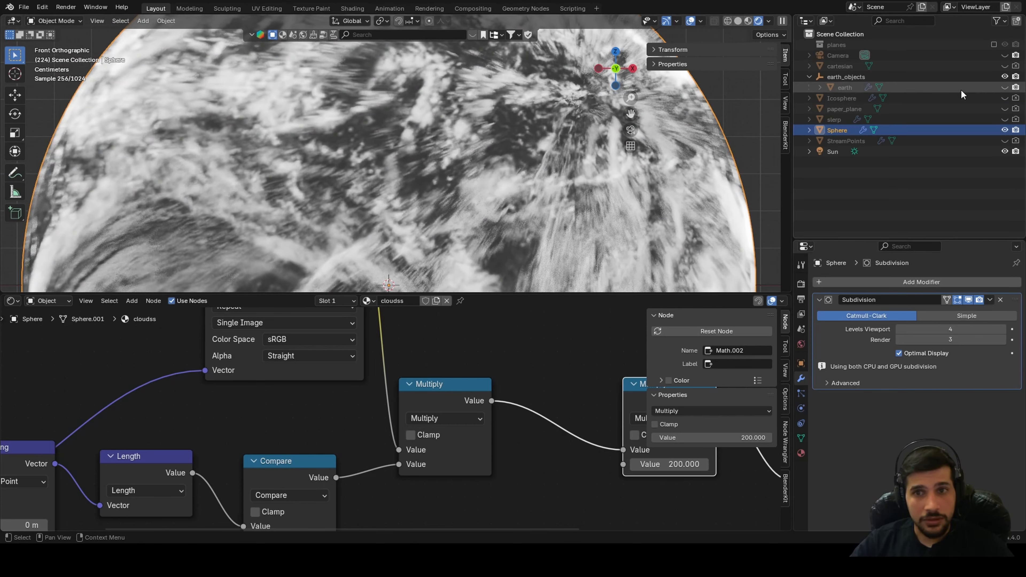
click(1005, 87)
scroll(400, 160, down, 4)
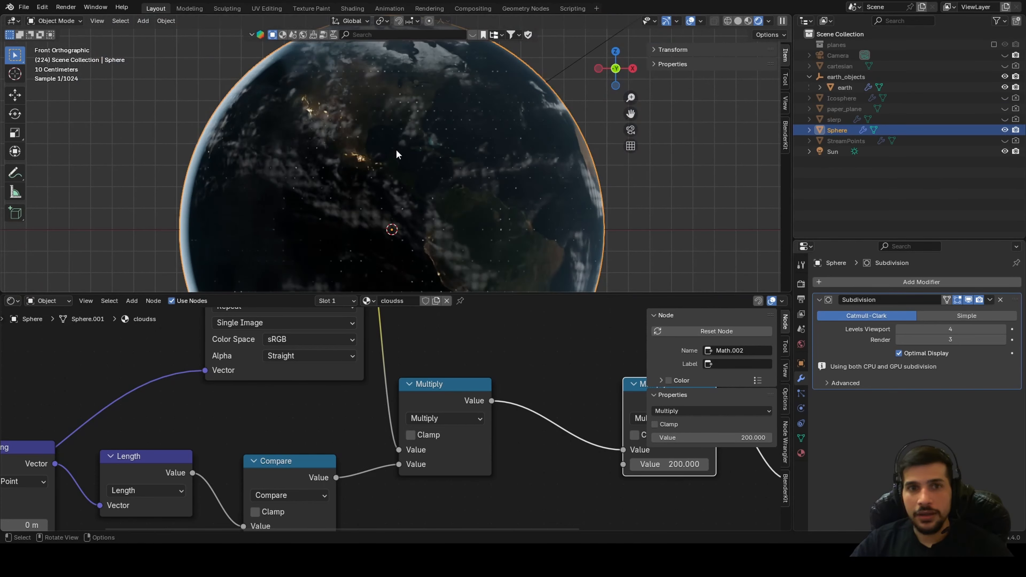
key(s)
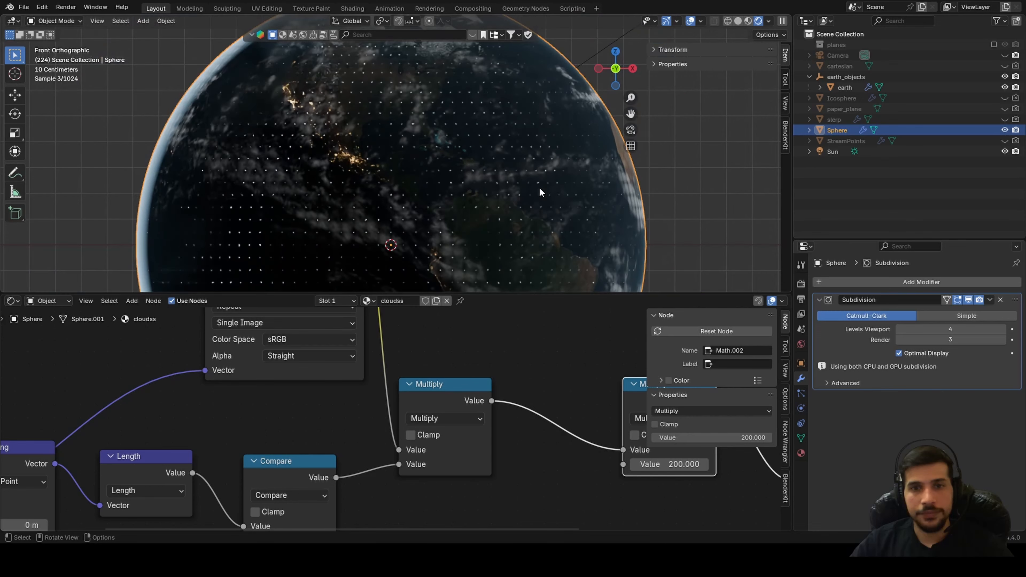
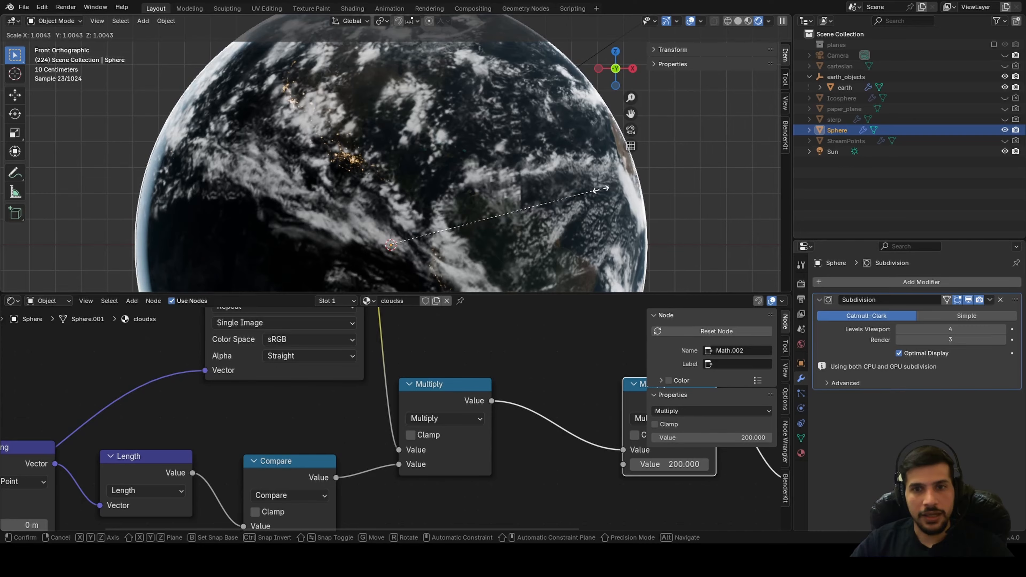
Scale the cloud Sphere up uniformly by a factor of 1.004
click(601, 189)
middle_drag(600, 192, 463, 130)
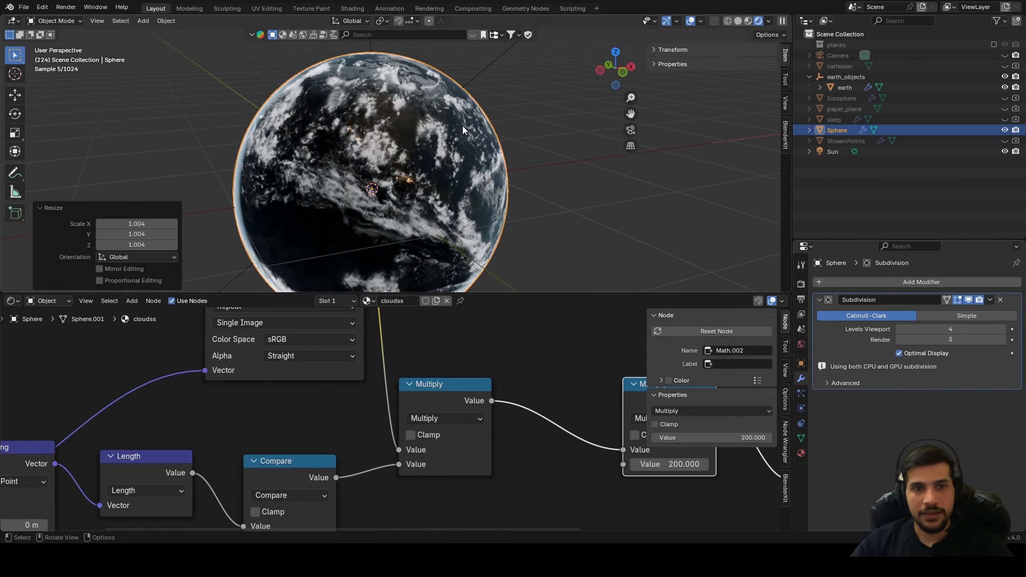
Set the value of the Multiply node feeding the Principled Volume's Emission Strength to 220
middle_drag(300, 494, 377, 387)
scroll(380, 421, up, 3)
scroll(380, 420, down, 4)
middle_drag(298, 428, 35, 312)
scroll(348, 412, up, 4)
middle_drag(360, 449, 284, 387)
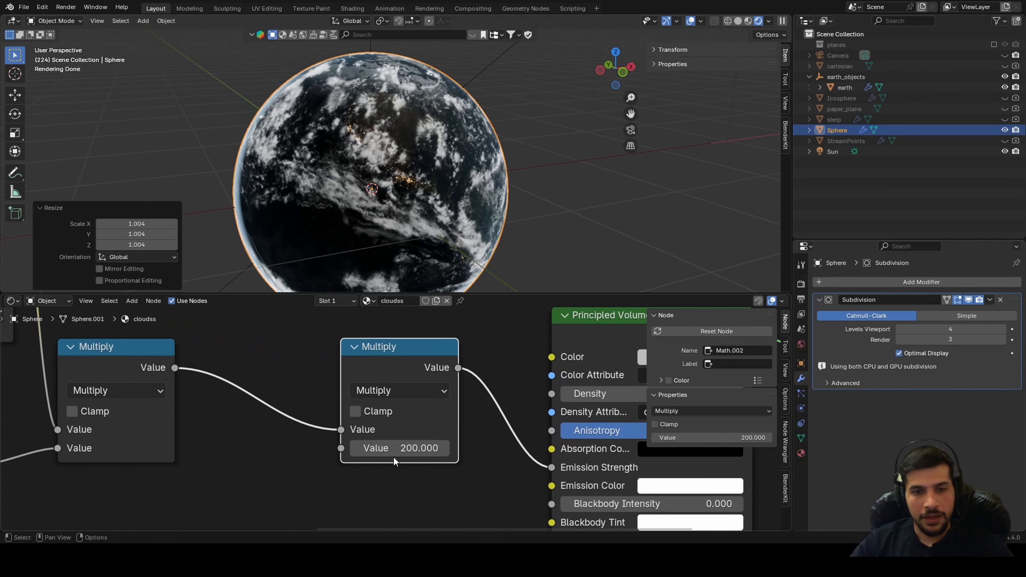
click(394, 449)
click(363, 447)
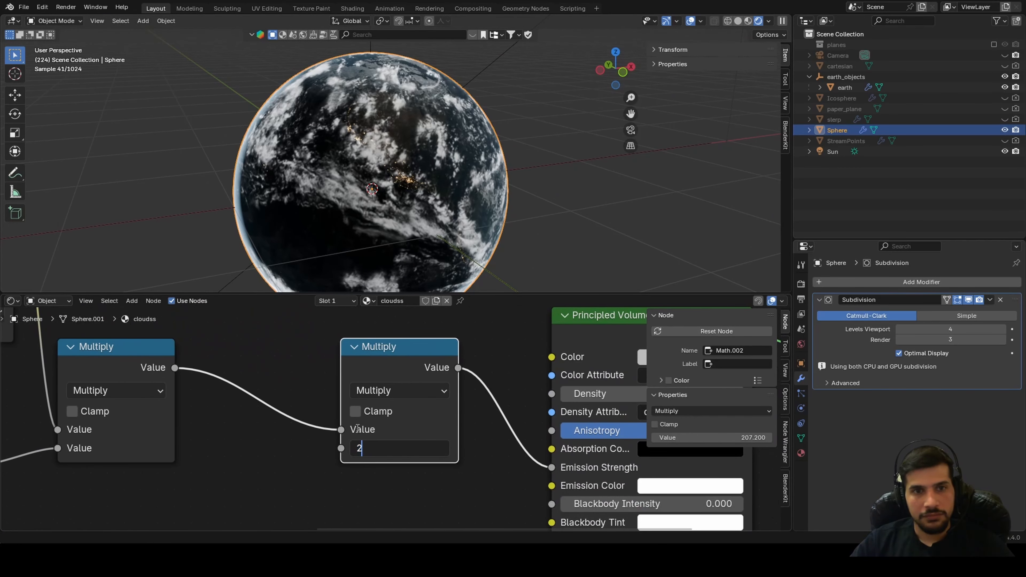
text(220)
key(Return)
scroll(354, 432, down, 2)
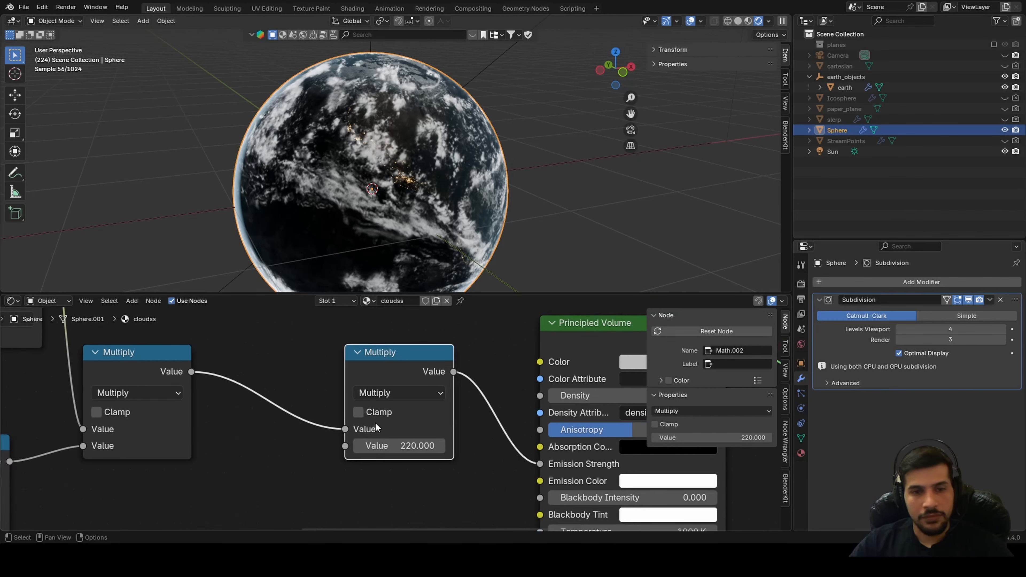
Raise the Principled Volume's Color to pure white
scroll(457, 412, up, 3)
middle_drag(456, 412, 296, 419)
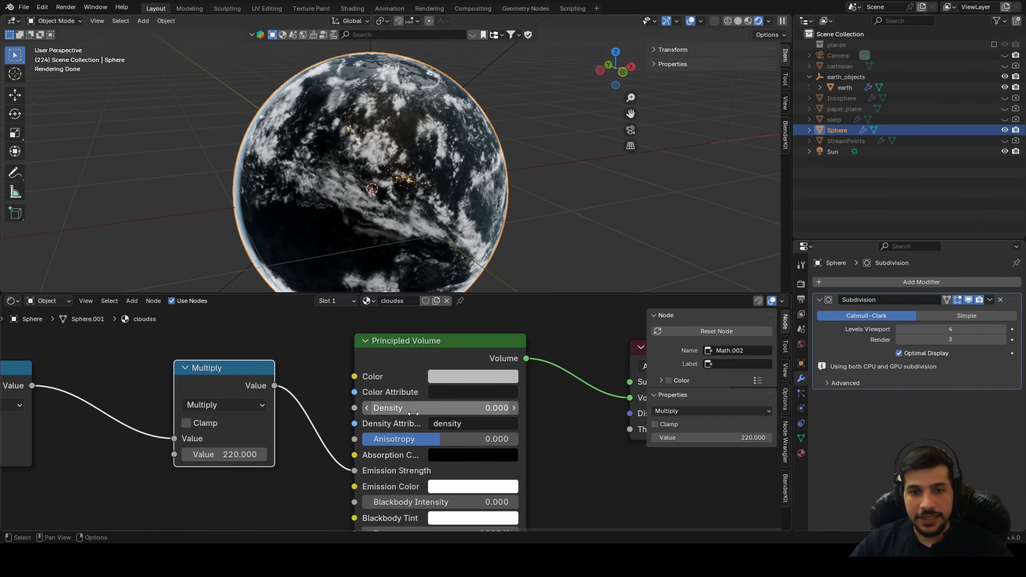
click(442, 376)
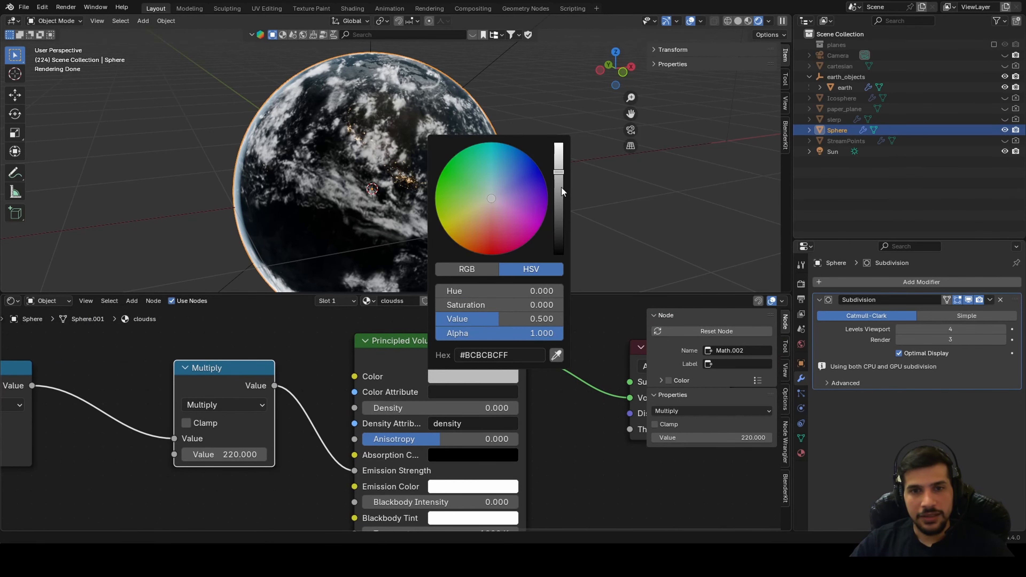
drag(561, 187, 559, 143)
Examine the clouds and city lights on the day and night sides of the globe, up close and from afar
middle_drag(328, 483, 352, 433)
middle_drag(308, 192, 525, 289)
scroll(498, 229, up, 4)
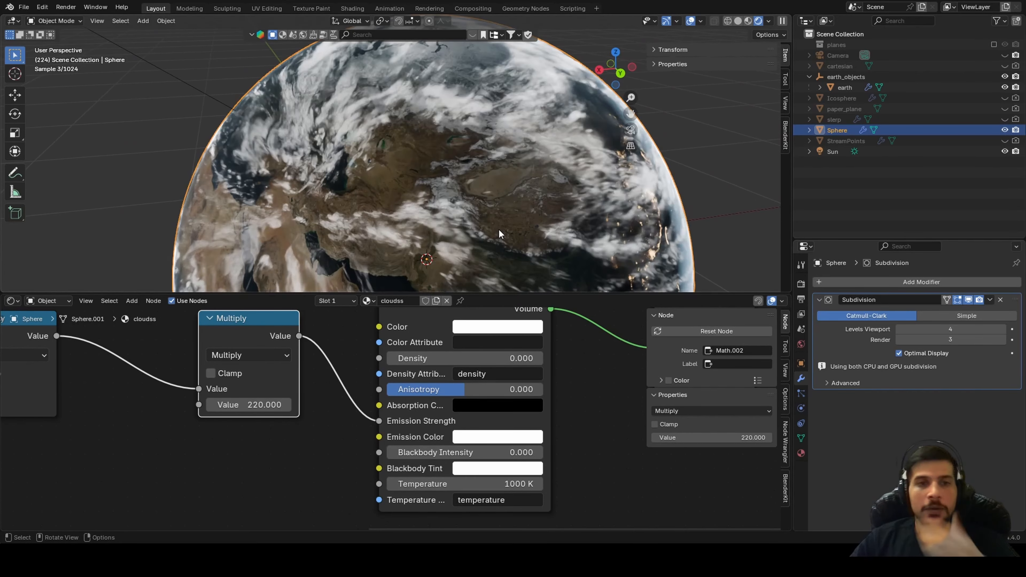
scroll(498, 229, down, 4)
middle_drag(475, 226, 449, 186)
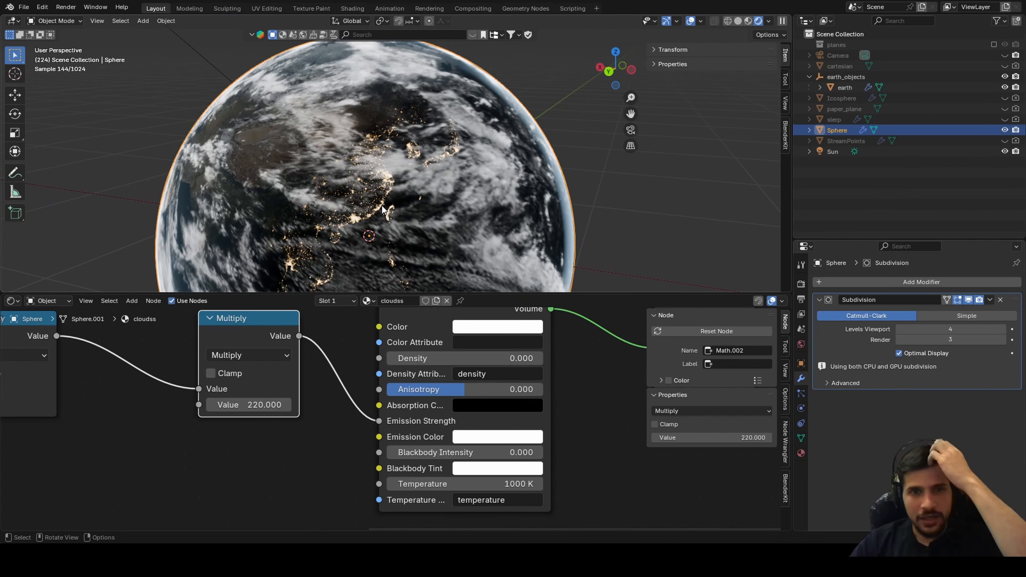
middle_drag(382, 206, 344, 212)
scroll(444, 188, down, 3)
middle_drag(444, 188, 504, 202)
scroll(471, 221, down, 4)
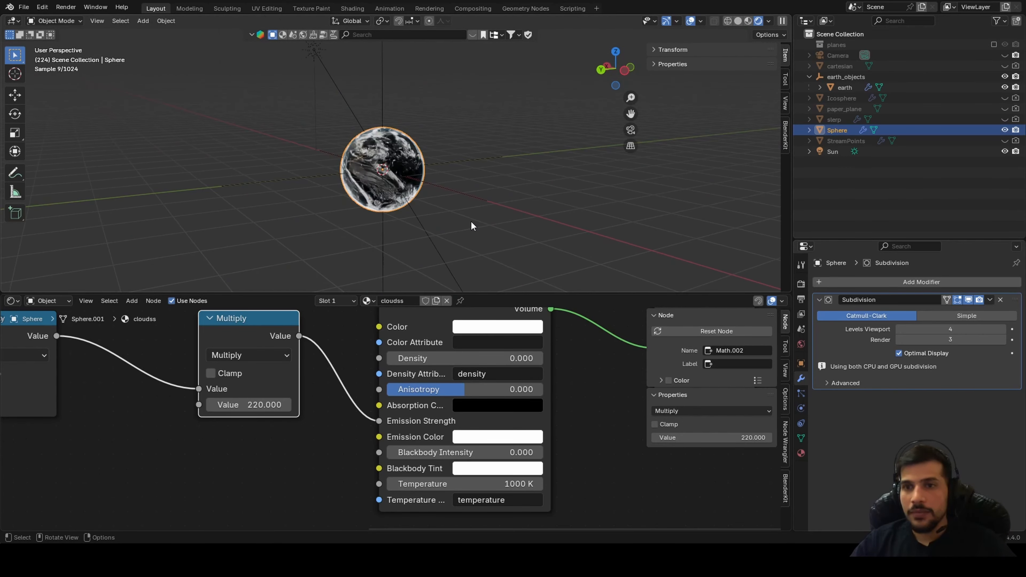
Select the Sun light, set its strength to 10 and look at the lit globe
middle_drag(377, 170, 423, 185)
click(354, 132)
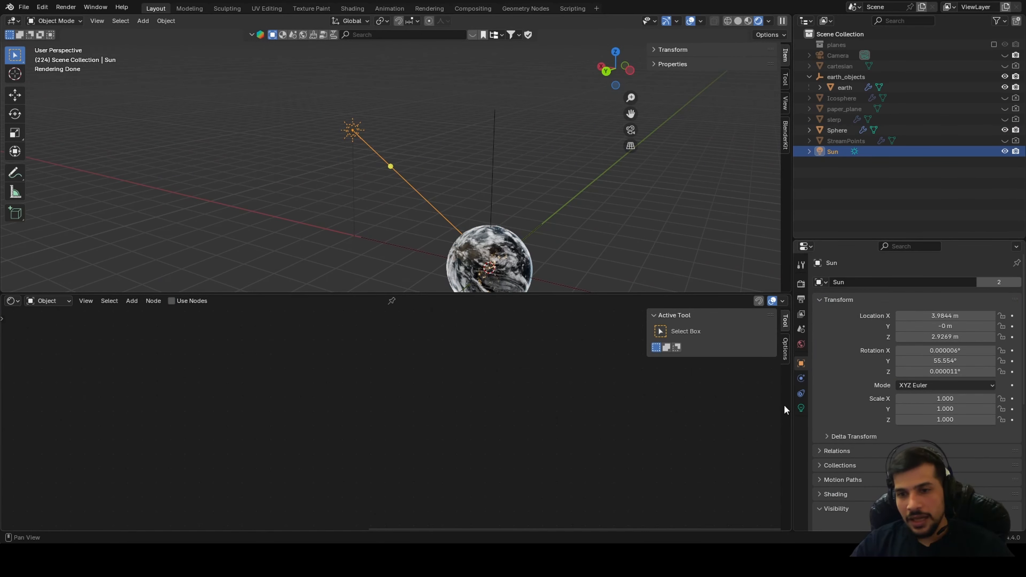
click(801, 408)
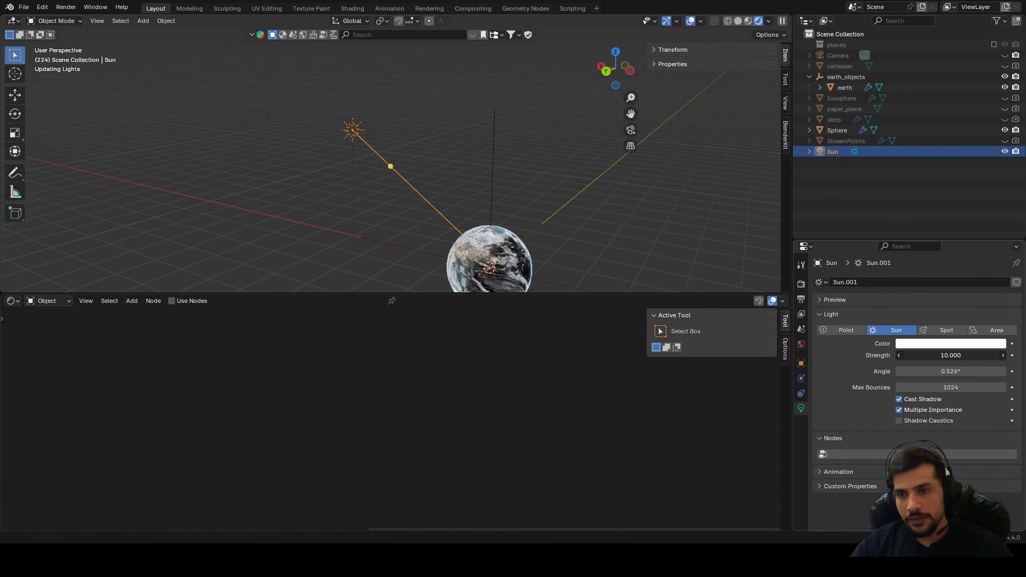
middle_drag(362, 192, 303, 108)
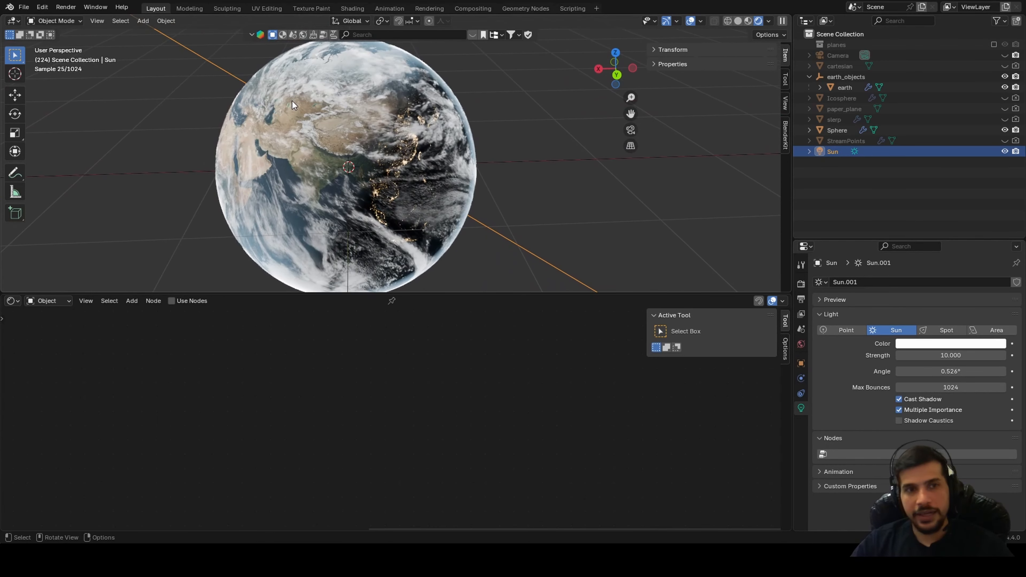
Tint the Sun light's color to a pale warm white, #FFF7E6
click(966, 346)
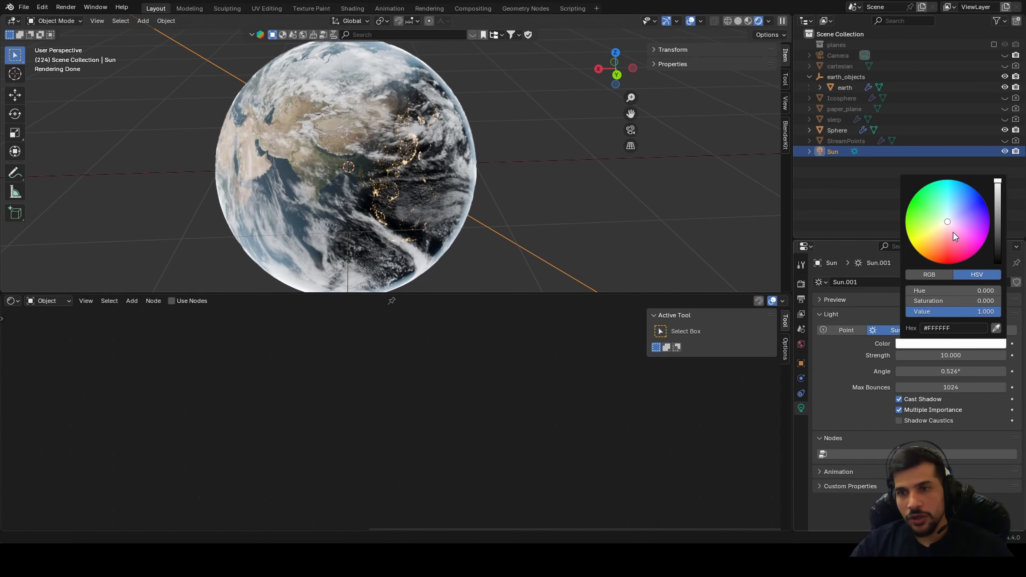
drag(946, 222, 944, 224)
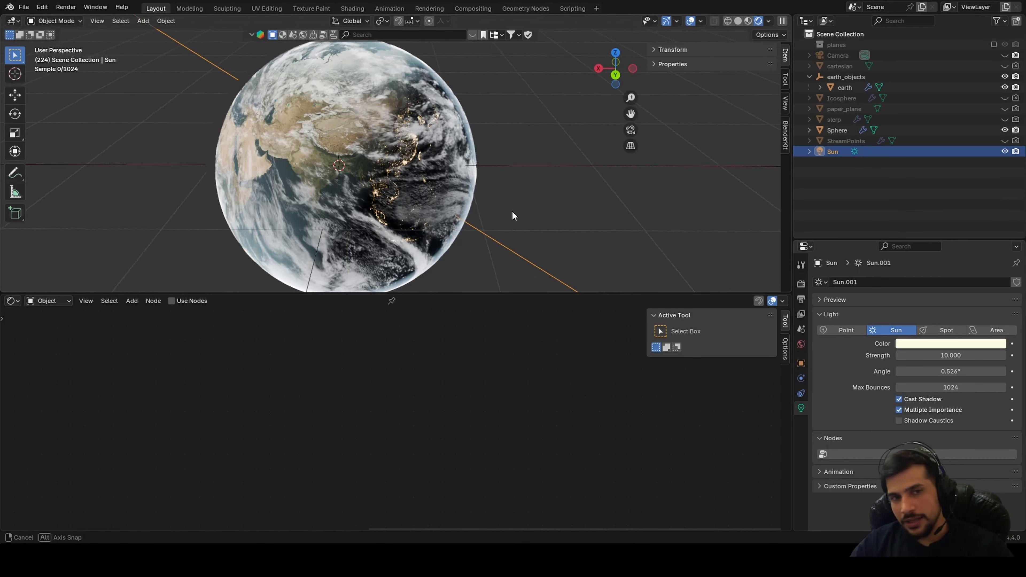
middle_drag(511, 211, 531, 215)
click(936, 344)
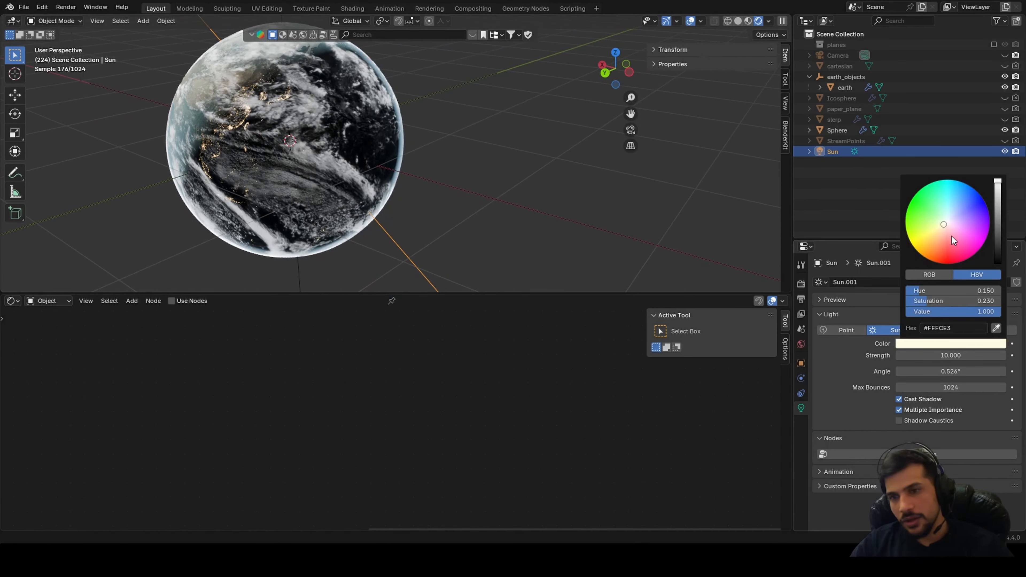
click(943, 228)
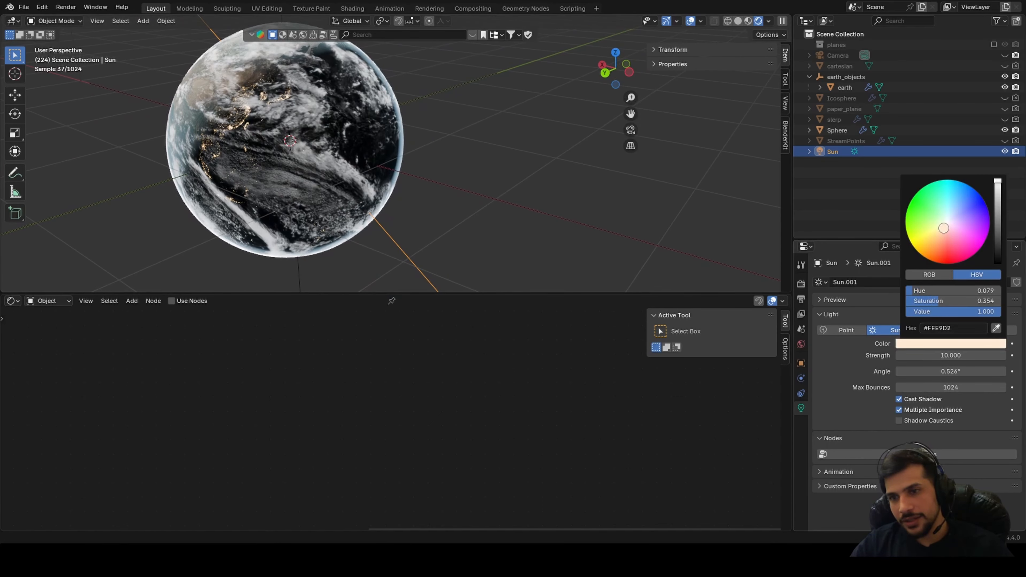
click(944, 225)
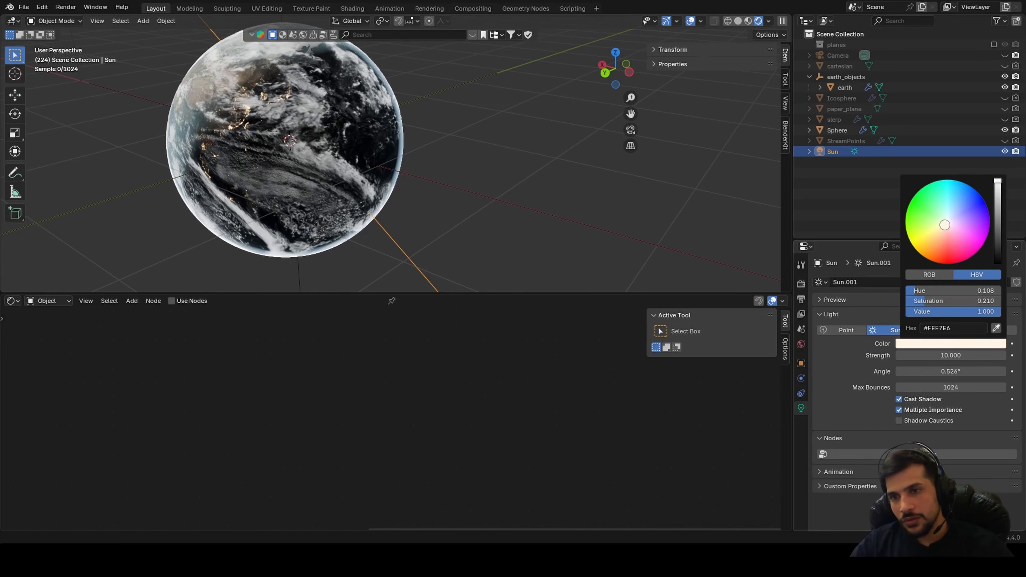
Inspect the globe from several sides under the warm-tinted sunlight
middle_drag(431, 204, 570, 202)
scroll(571, 202, down, 2)
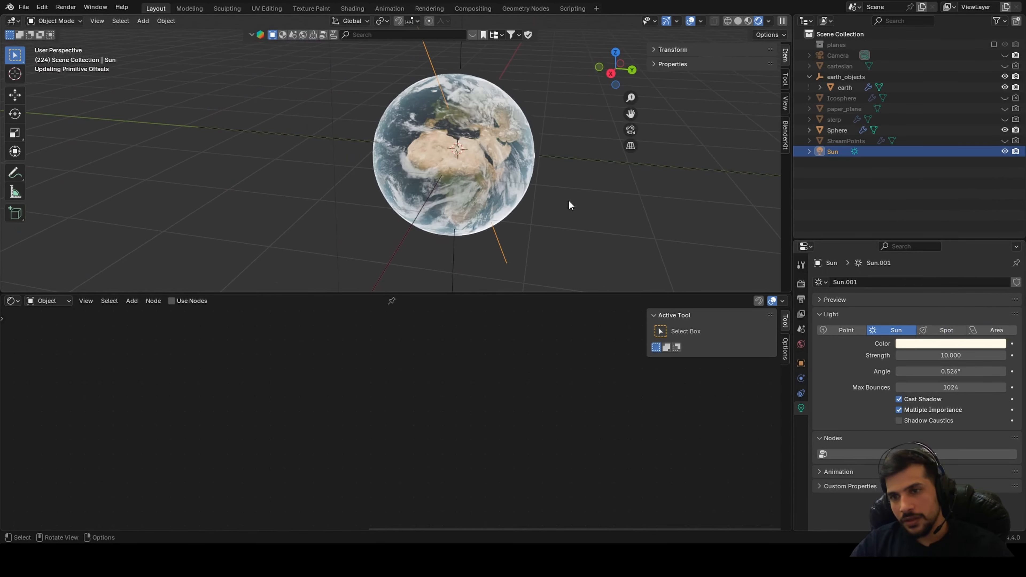
scroll(525, 217, up, 2)
middle_drag(505, 210, 547, 165)
scroll(548, 234, down, 1)
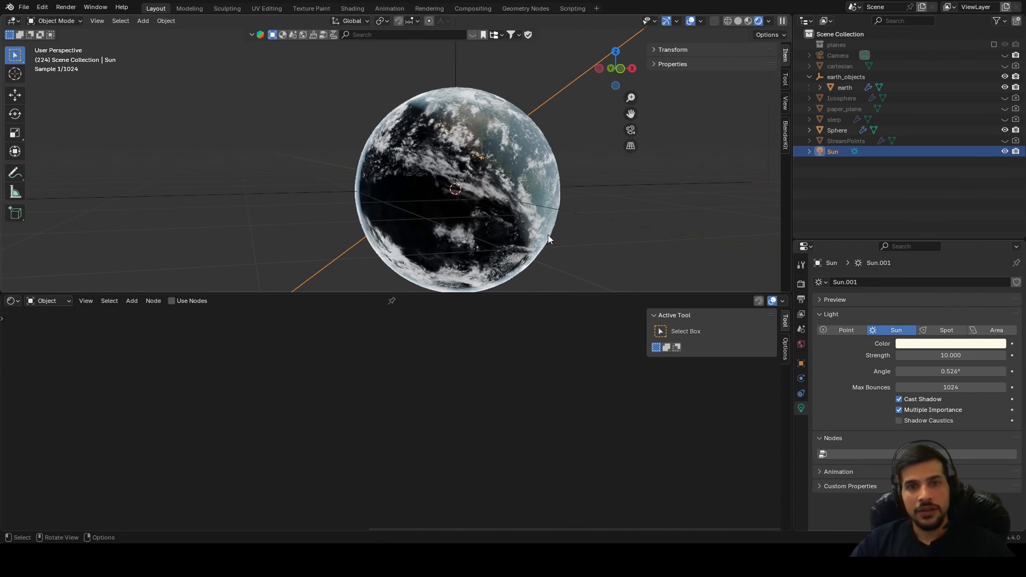
scroll(471, 220, up, 2)
middle_drag(471, 219, 411, 225)
scroll(412, 225, down, 2)
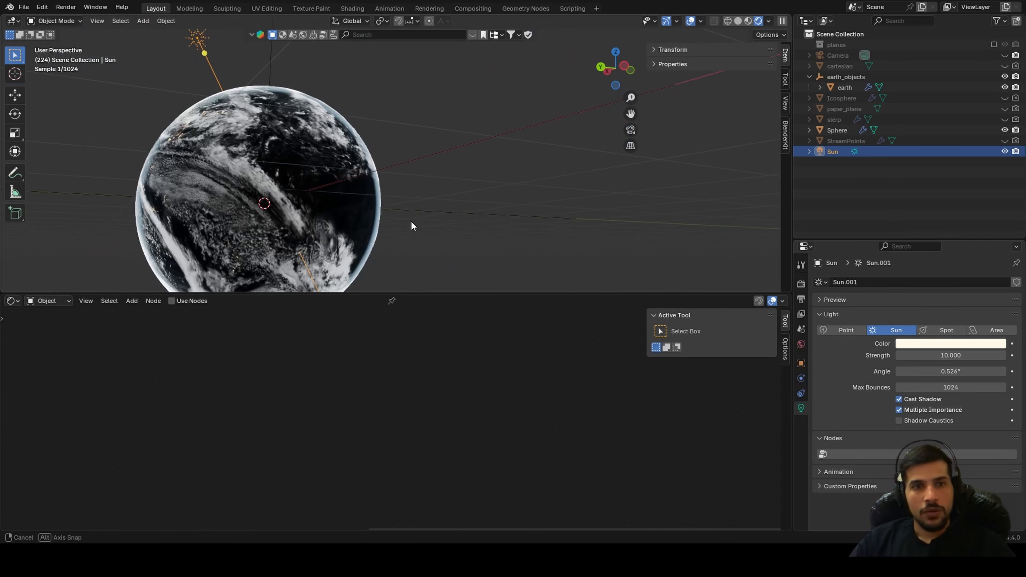
Apply smooth shading to the cloud Sphere
click(284, 142)
right_click(344, 121)
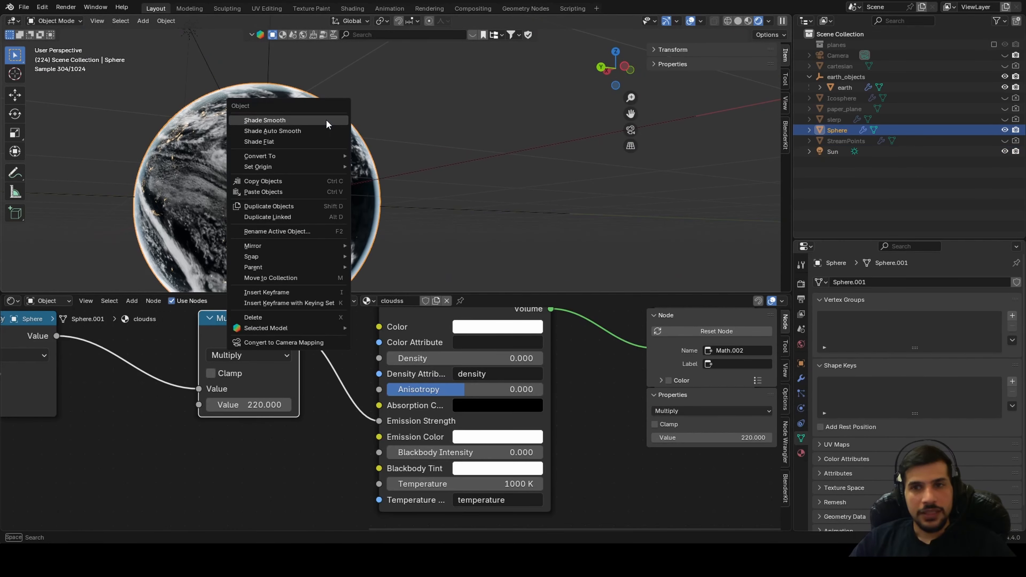
click(325, 119)
middle_drag(363, 141, 310, 290)
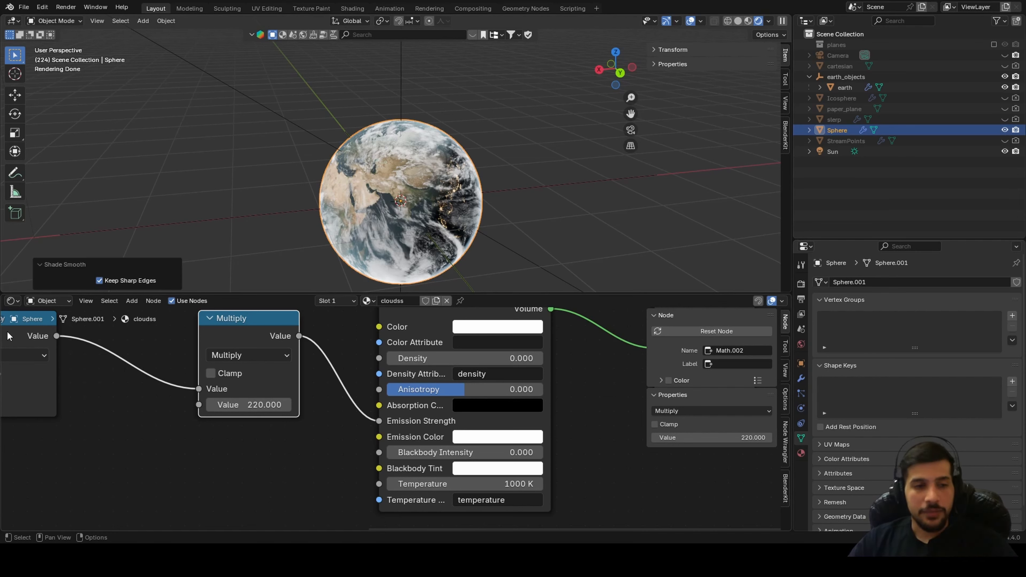
Show the World shader nodes and spread the Background and World Output nodes further apart
click(47, 301)
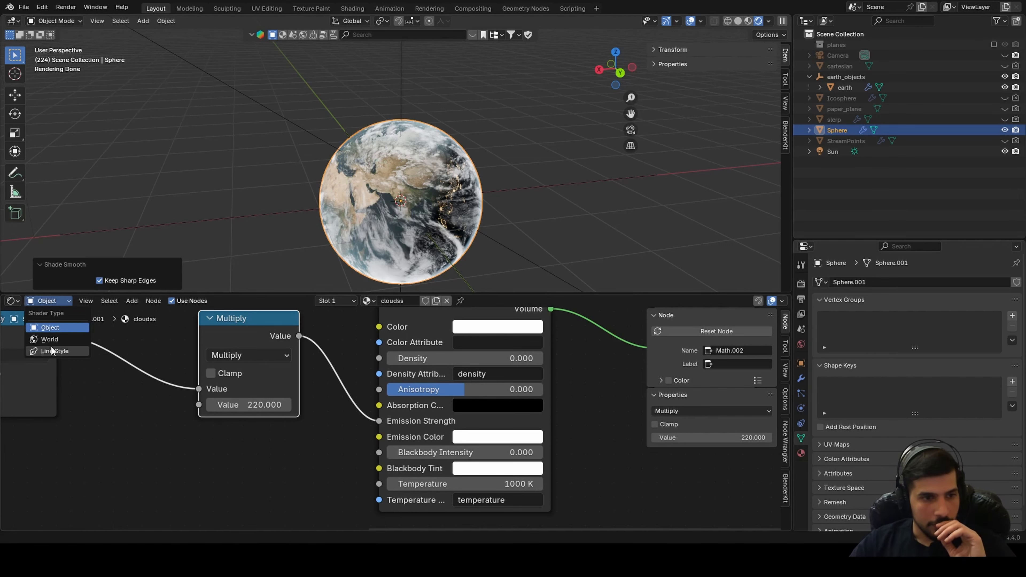
click(48, 336)
scroll(576, 205, down, 2)
middle_drag(575, 205, 582, 161)
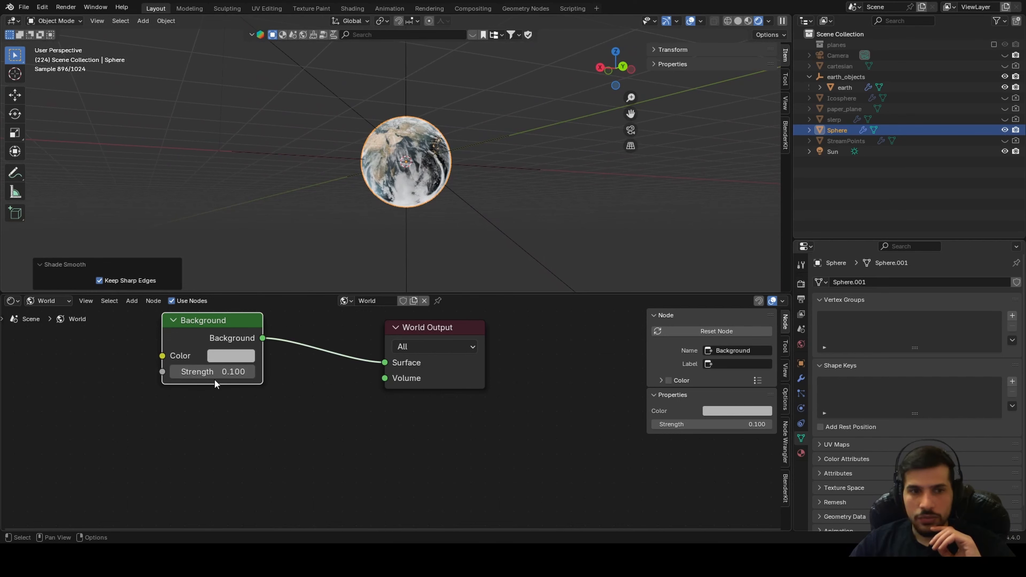
drag(214, 381, 183, 369)
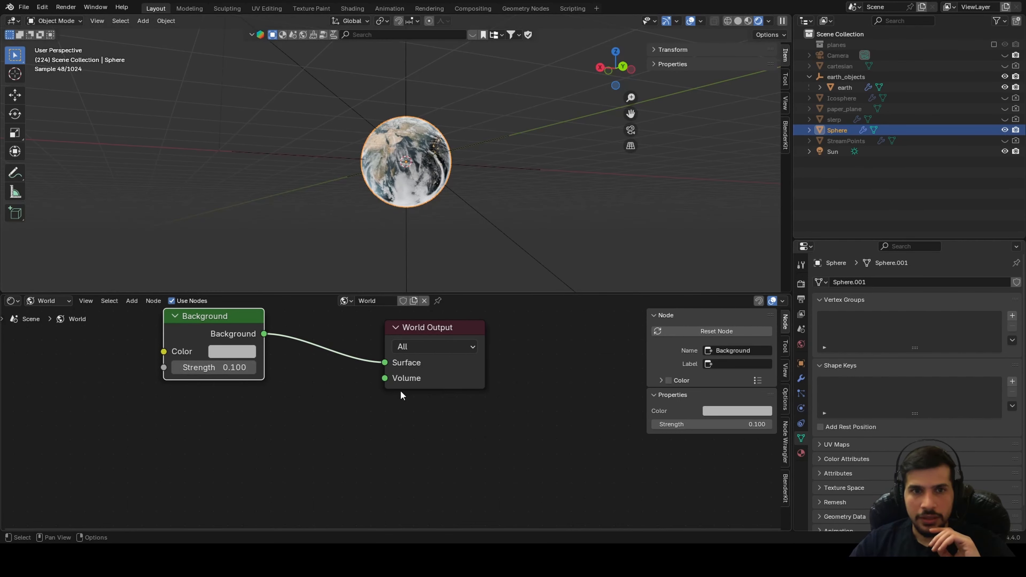
drag(193, 323, 362, 390)
right_click(282, 390)
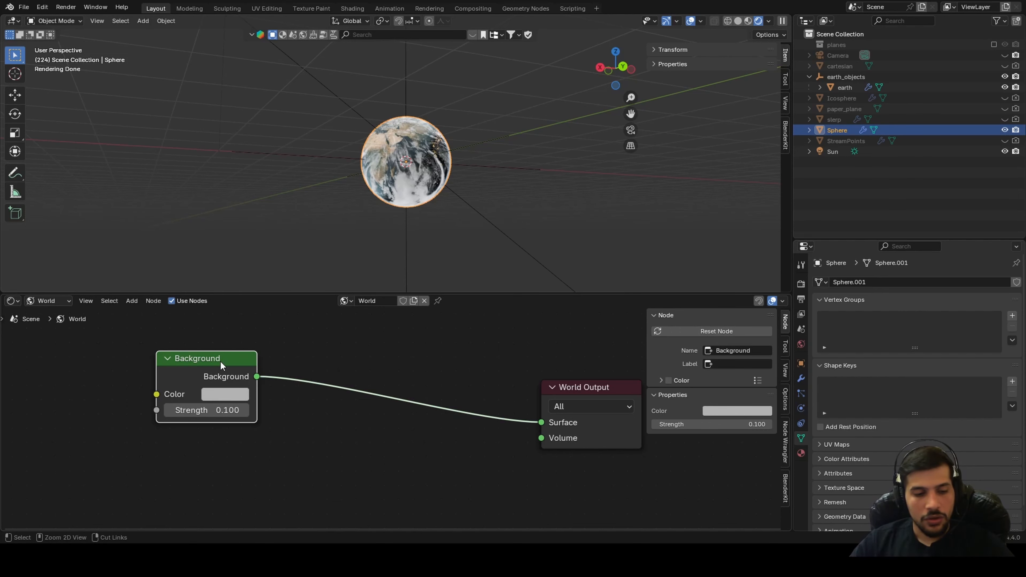
Add a Texture Coordinate and Mapping setup for the Background node and delete the Environment Texture node that comes with it
key(ctrl+t)
scroll(202, 375, down, 2)
middle_drag(202, 375, 440, 382)
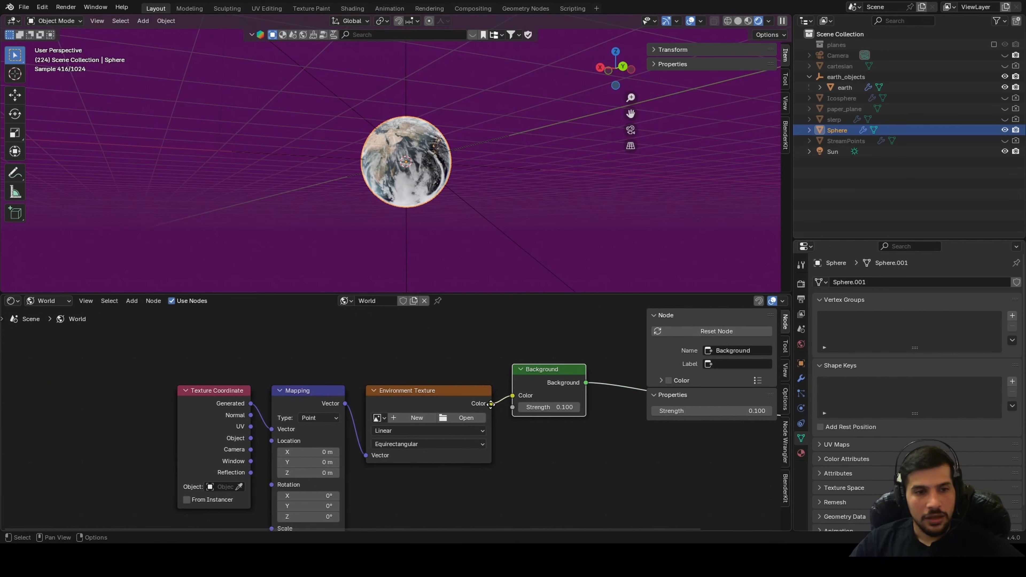
middle_drag(491, 404, 377, 405)
scroll(264, 410, up, 2)
click(252, 384)
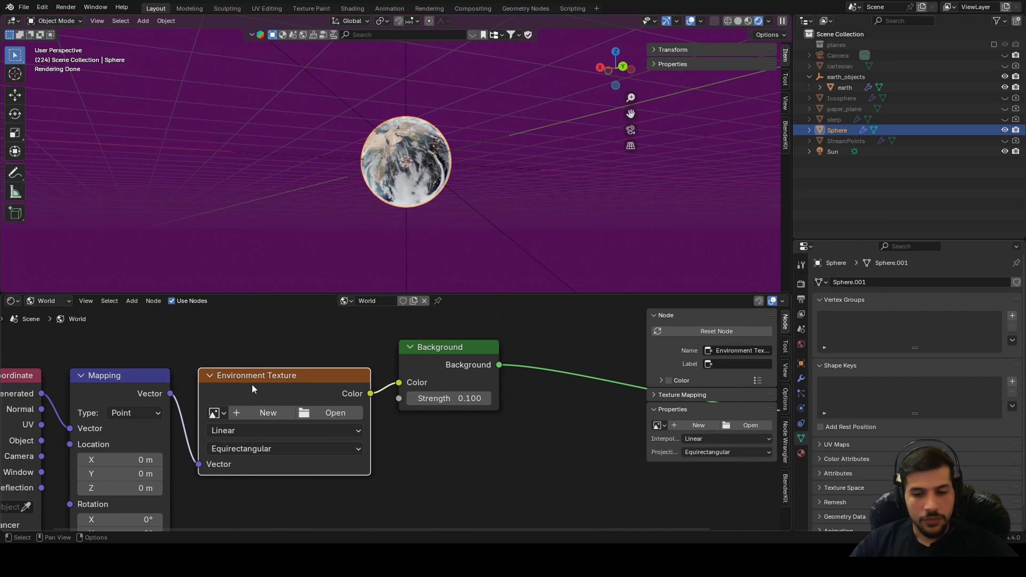
key(x)
middle_drag(177, 401, 276, 367)
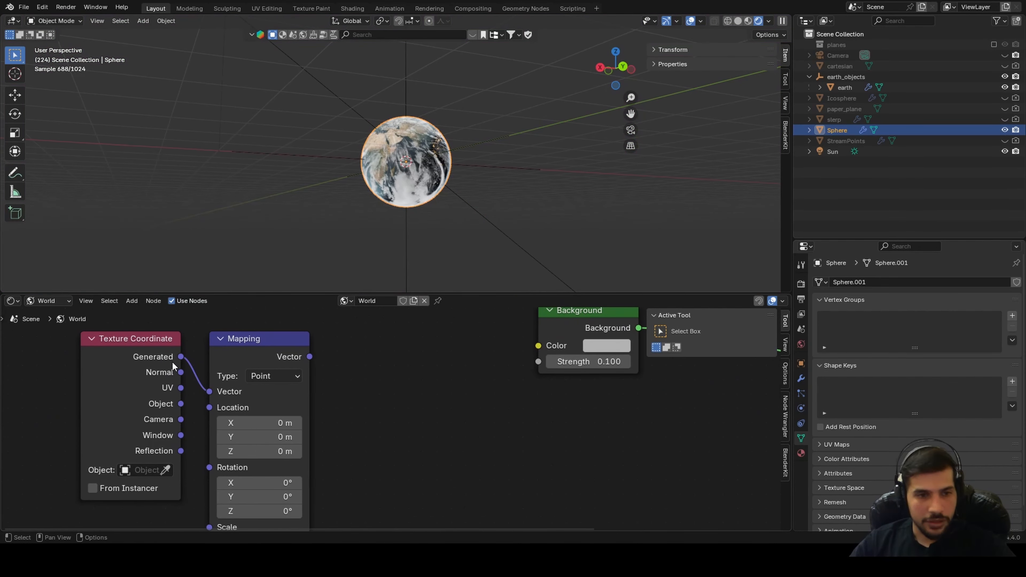
Add a Voronoi Texture node between Mapping and Background, and connect Mapping's Vector output to its Vector input
middle_drag(475, 394, 370, 404)
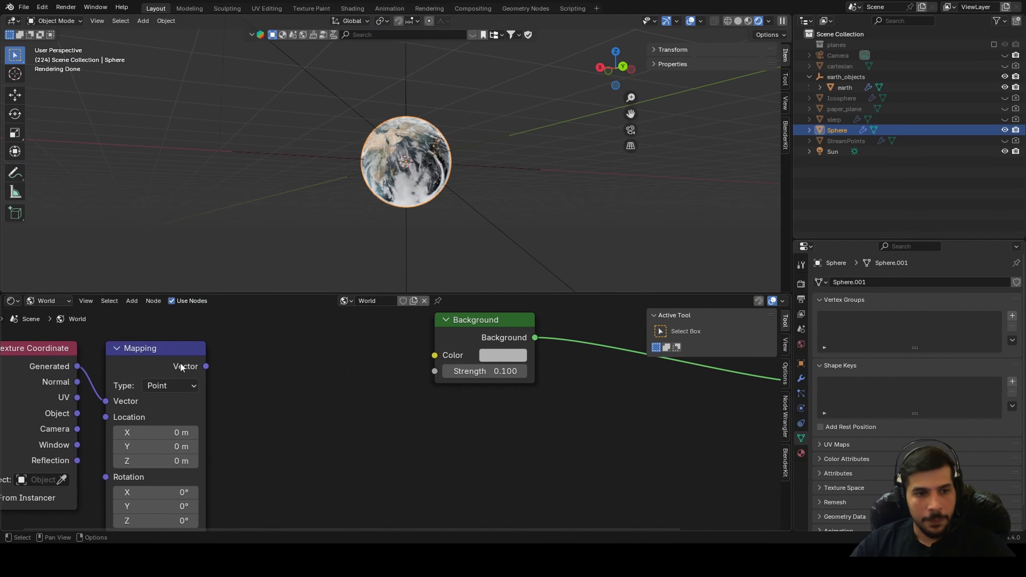
key(shift+a)
click(313, 395)
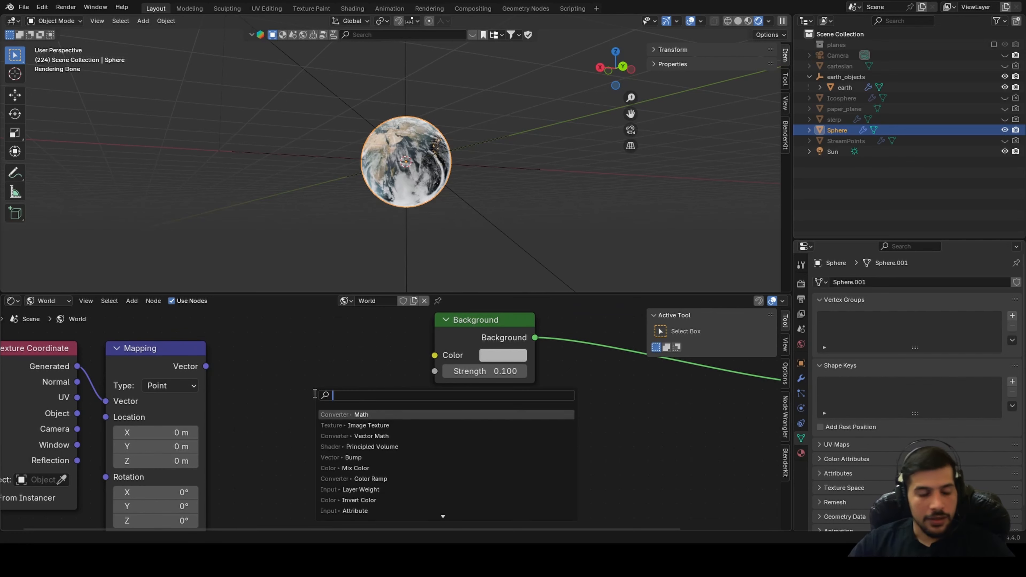
text(voronoi)
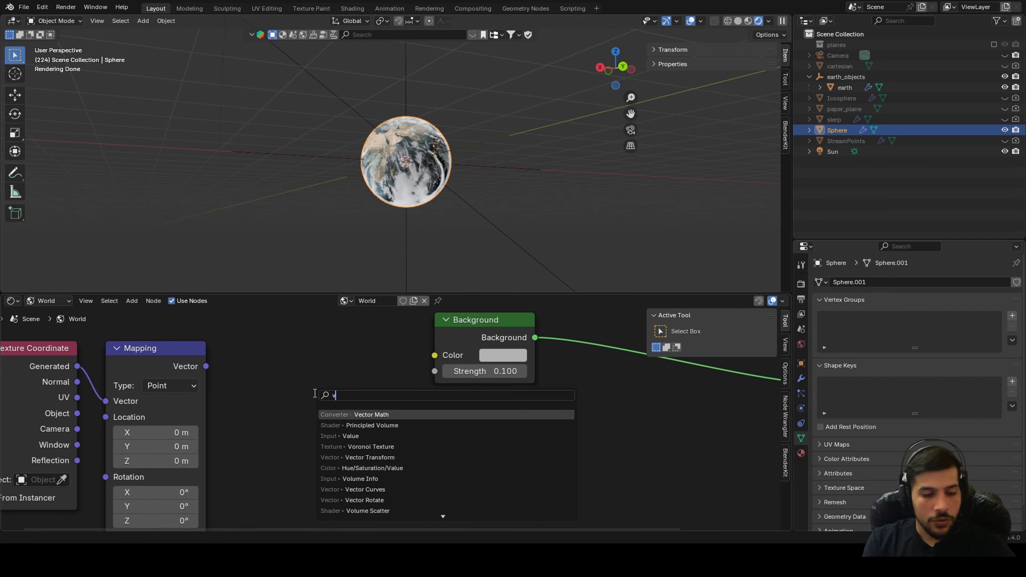
key(Return)
click(290, 348)
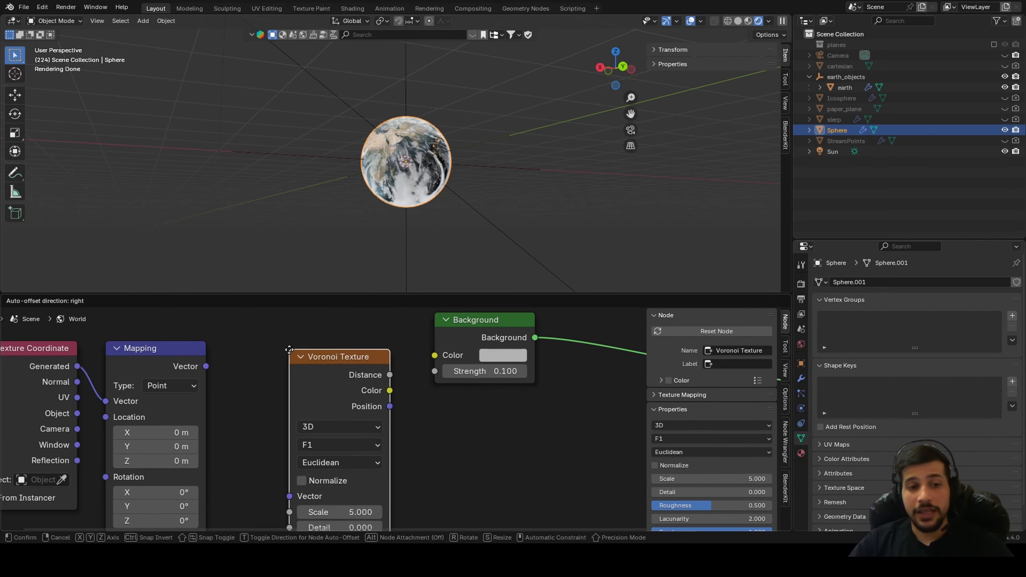
drag(206, 365, 289, 494)
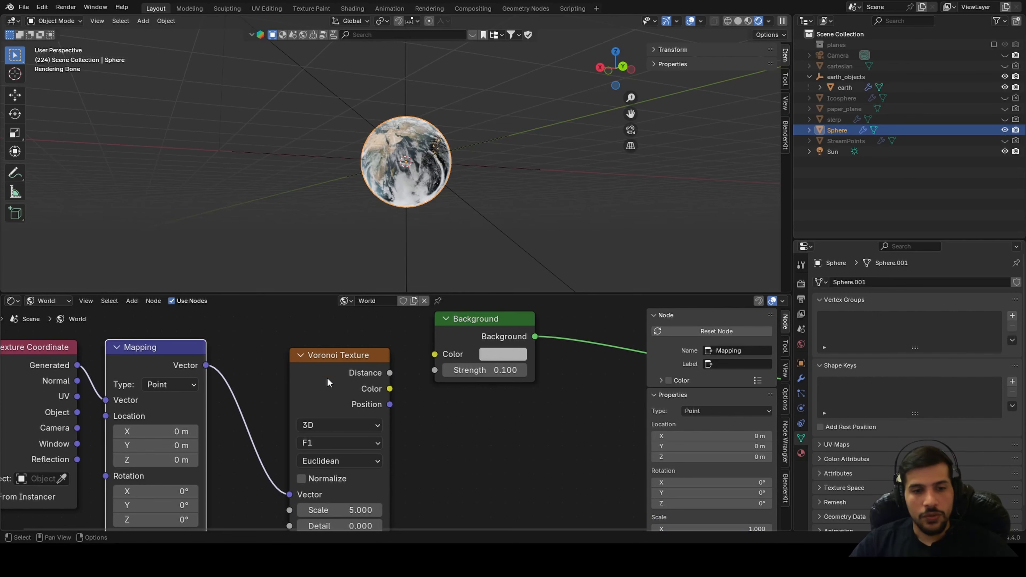
Preview the Voronoi Texture's outputs directly through World Output, leave its Color output connected, and move the Background node out of the way
ctrl+shift+click(331, 363)
ctrl+shift+click(331, 363)
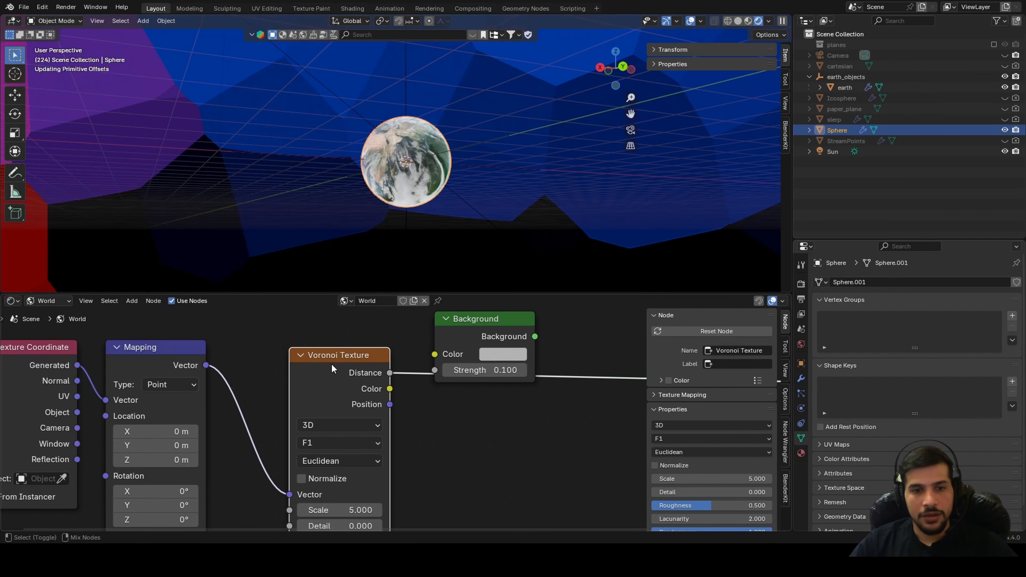
scroll(433, 229, down, 3)
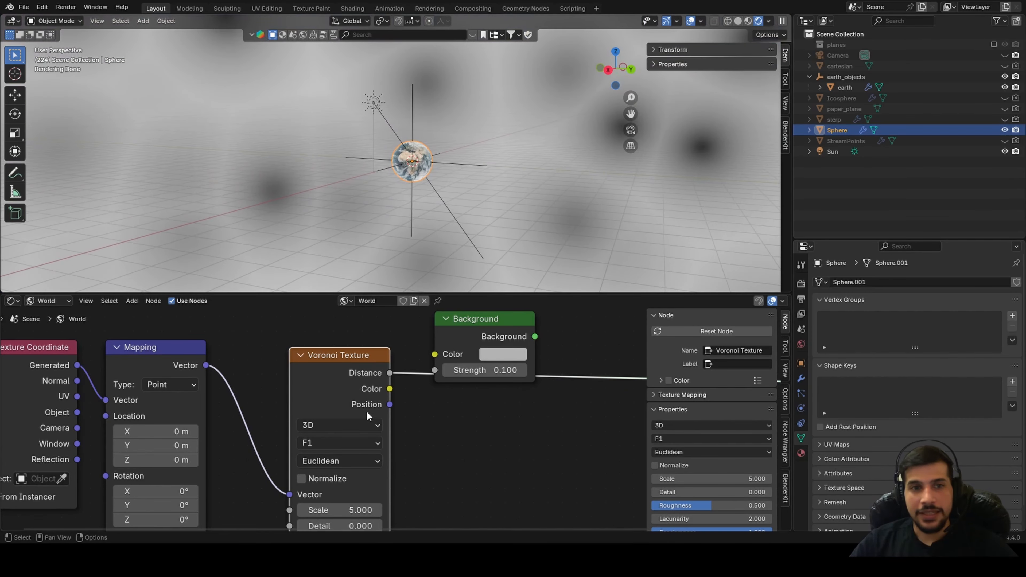
ctrl+shift+click(333, 379)
scroll(401, 188, up, 2)
scroll(466, 484, down, 2)
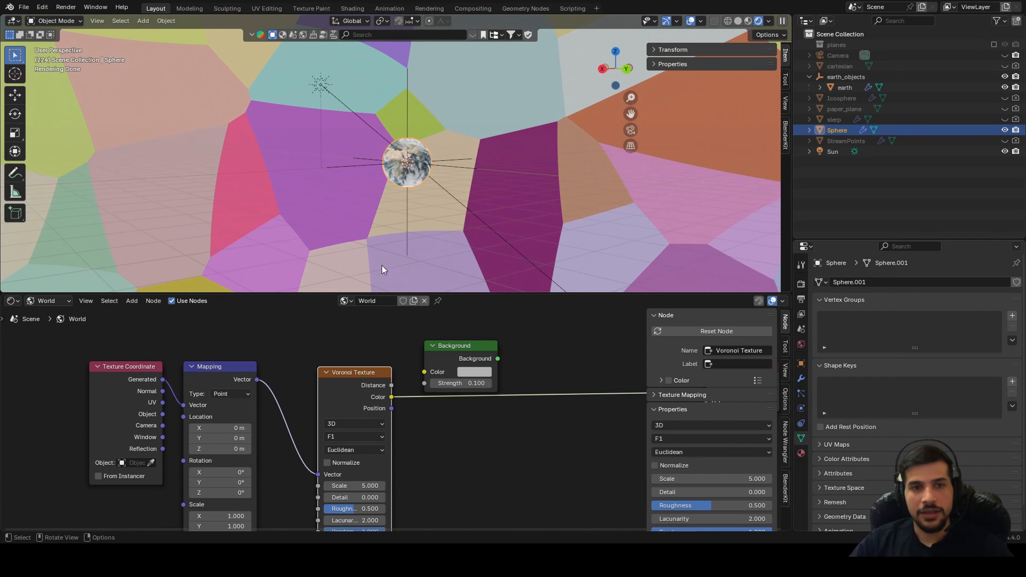
middle_drag(382, 266, 409, 382)
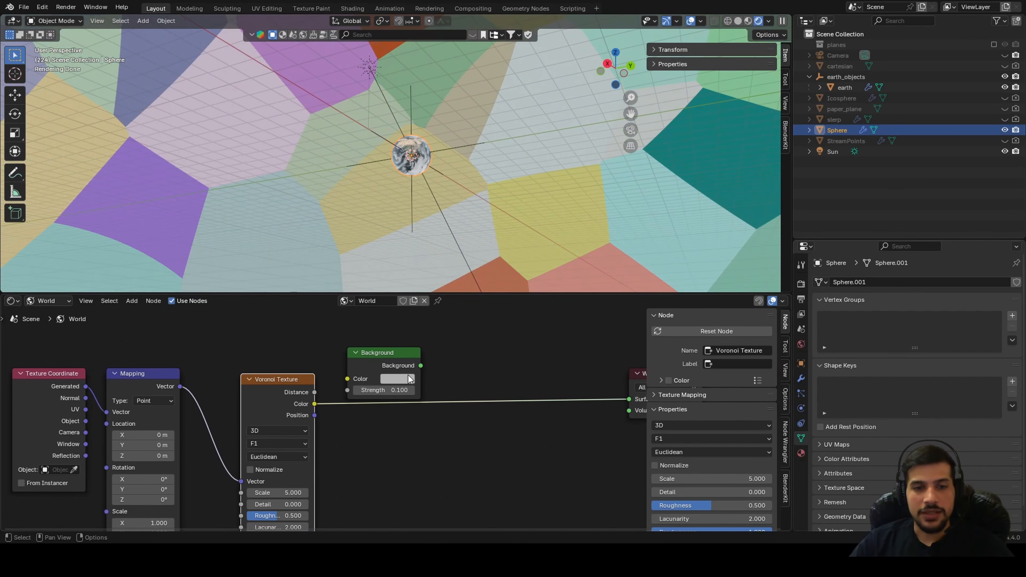
drag(387, 351, 299, 311)
key(shift+a)
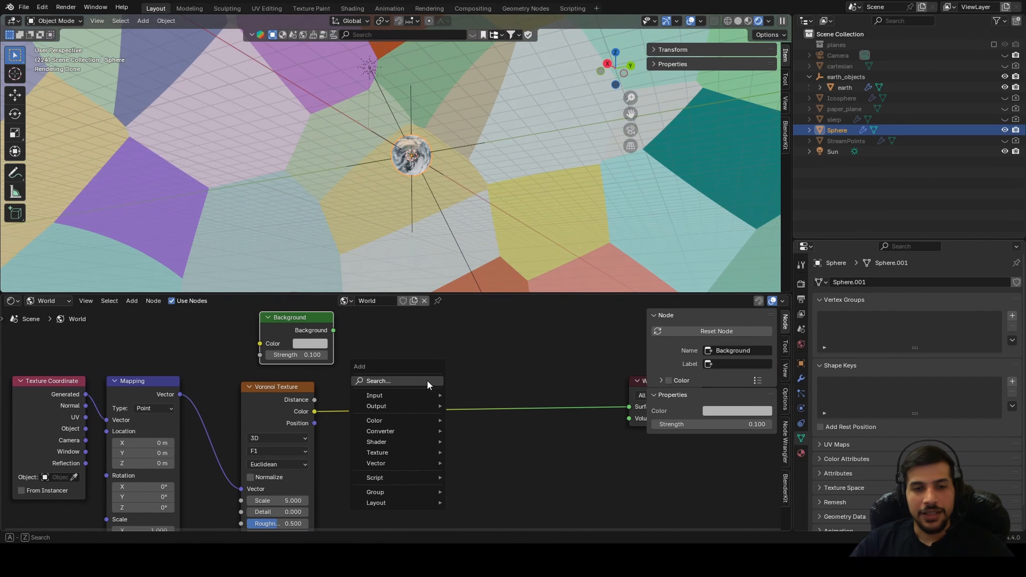
click(427, 380)
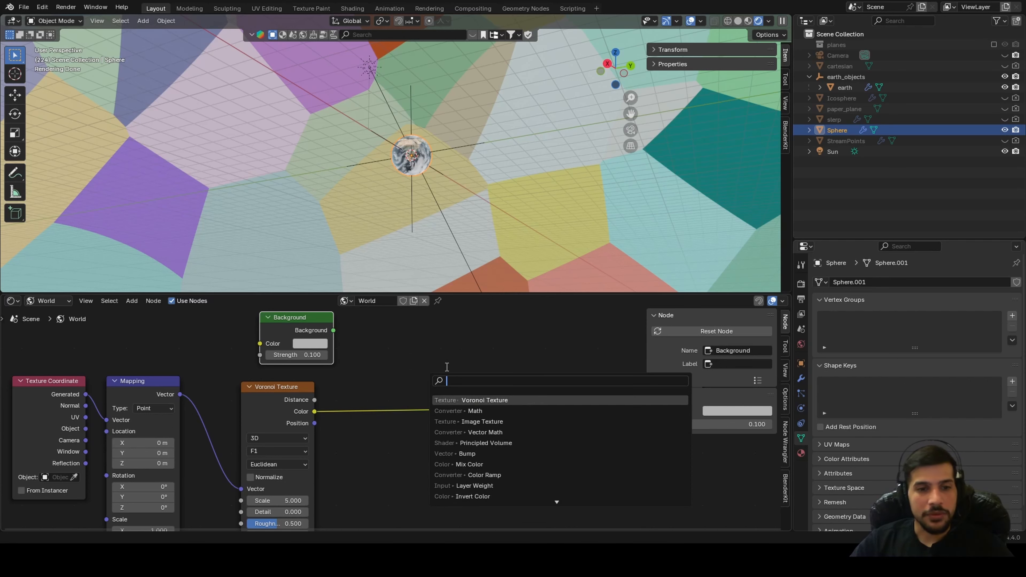
text(colo)
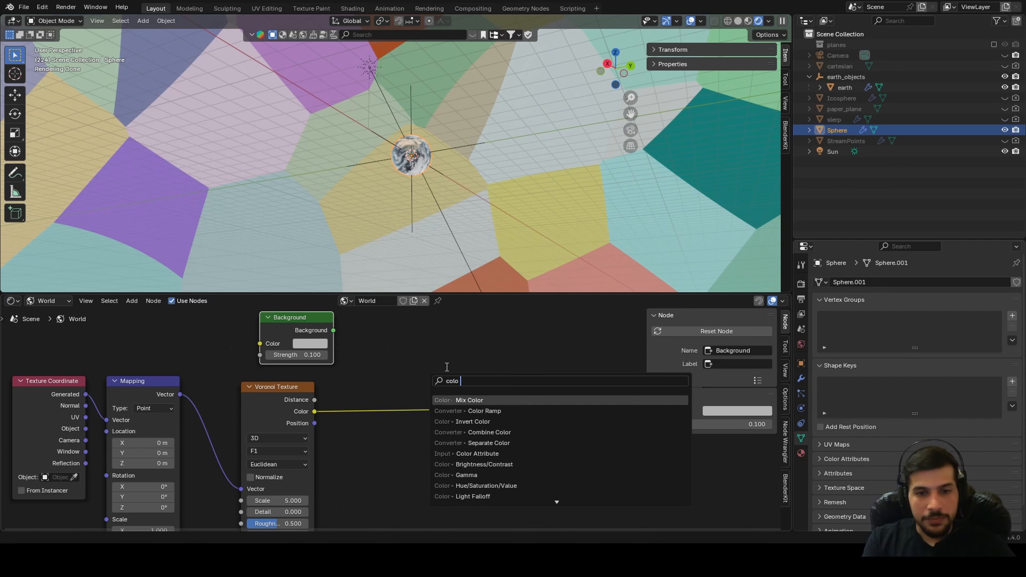
key(Return)
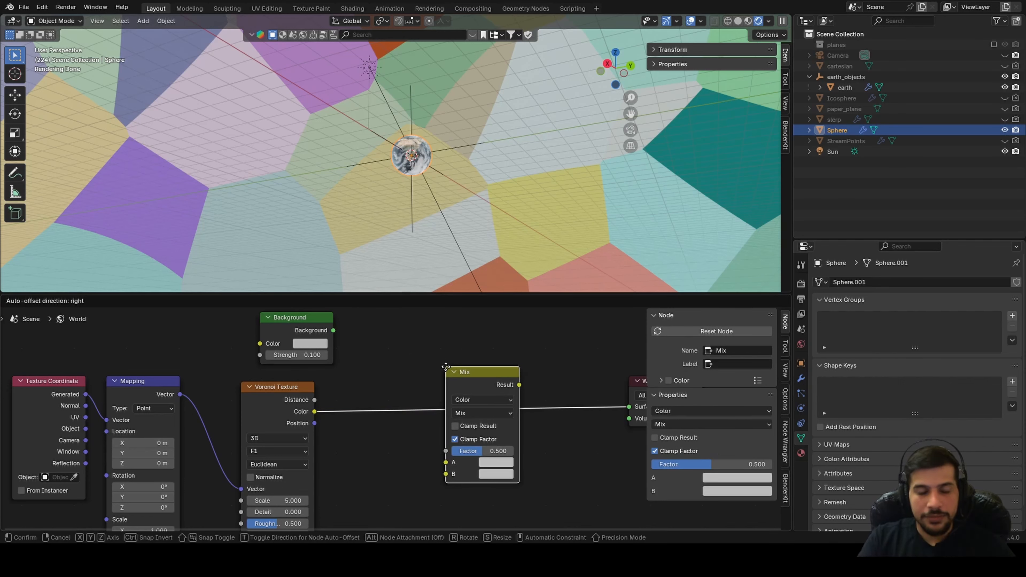
key(Escape)
Add a Color Ramp node on the link between the Voronoi Texture's Color output and World Output
key(shift+a)
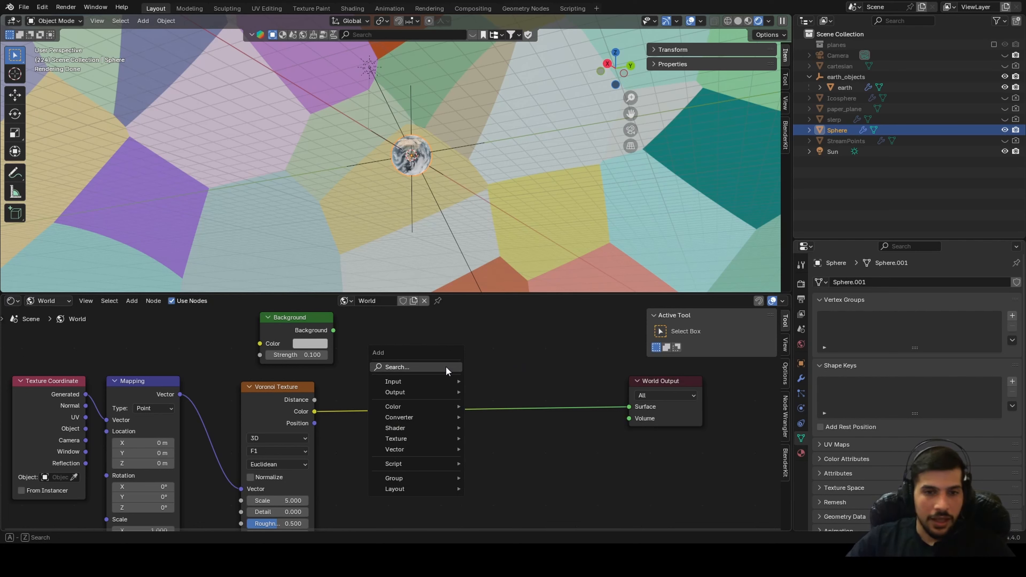
click(446, 367)
text(c)
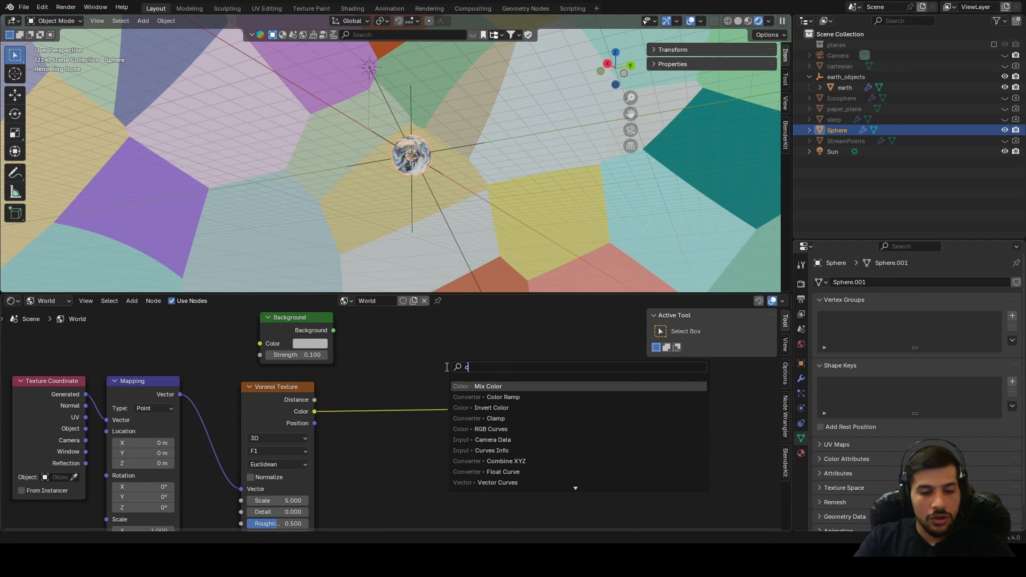
text(olor ramp)
key(Return)
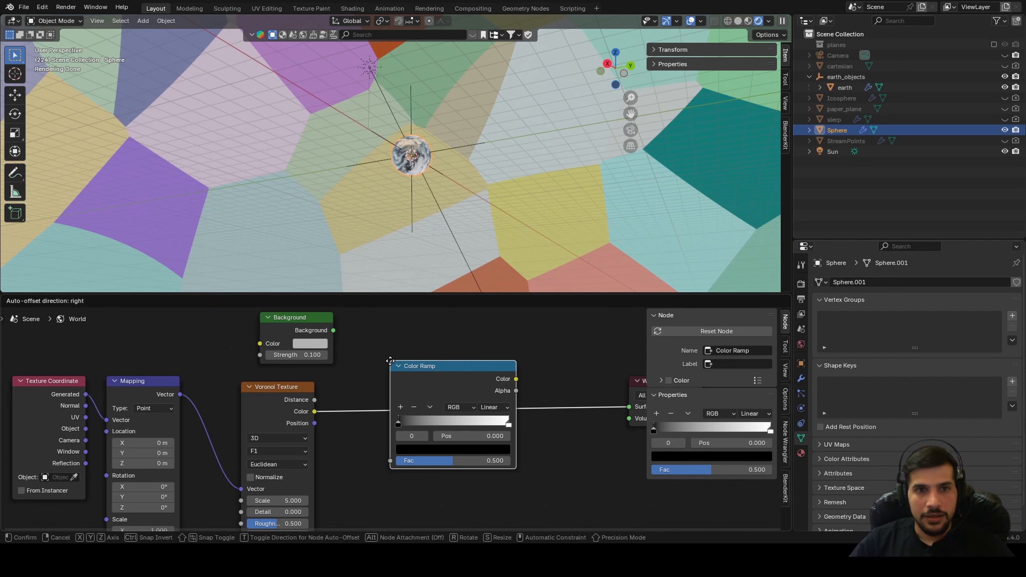
click(390, 360)
Try a Scale of 2500 on the Voronoi Texture node
scroll(289, 464, up, 3)
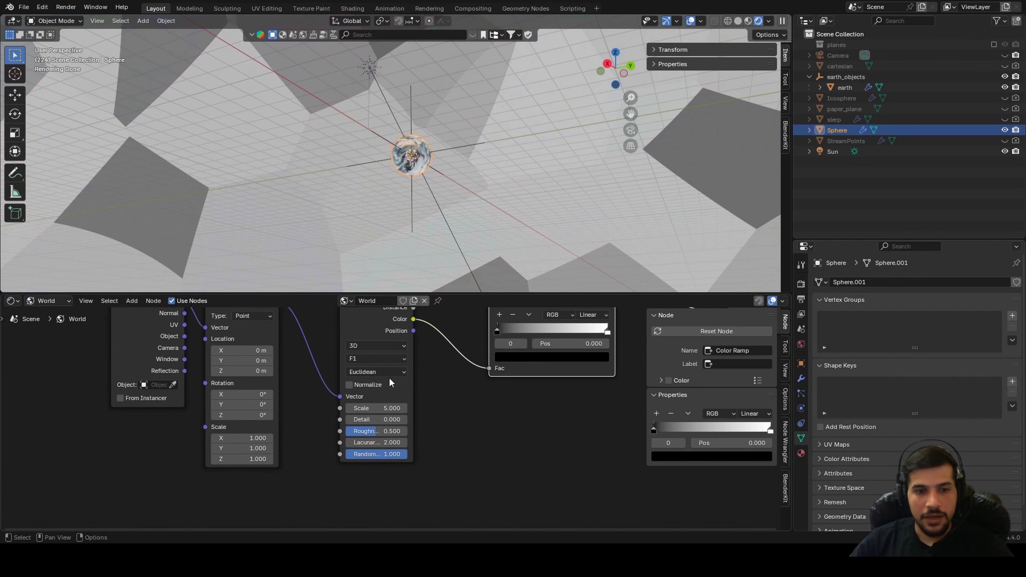
click(363, 404)
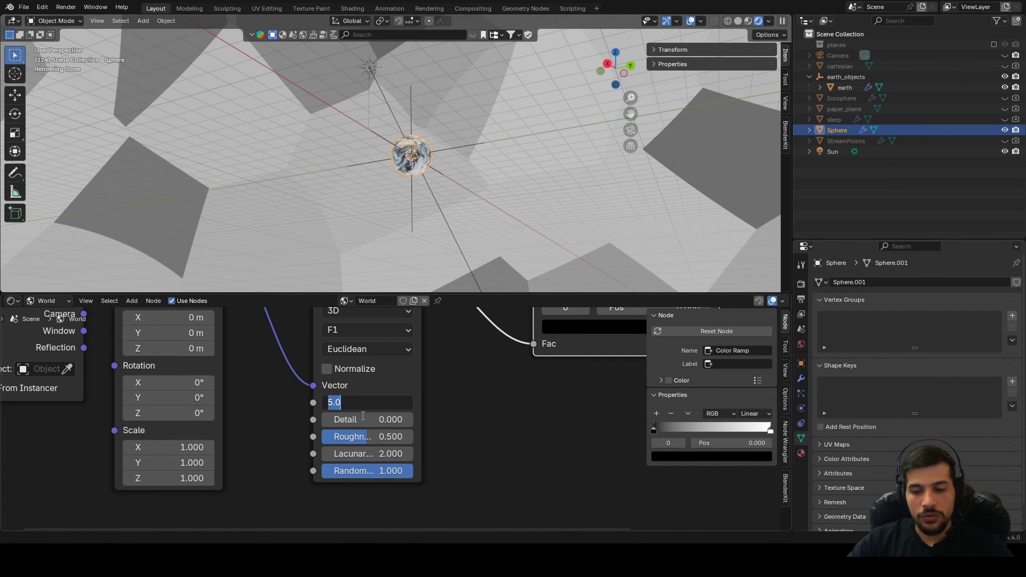
text(2500)
key(Return)
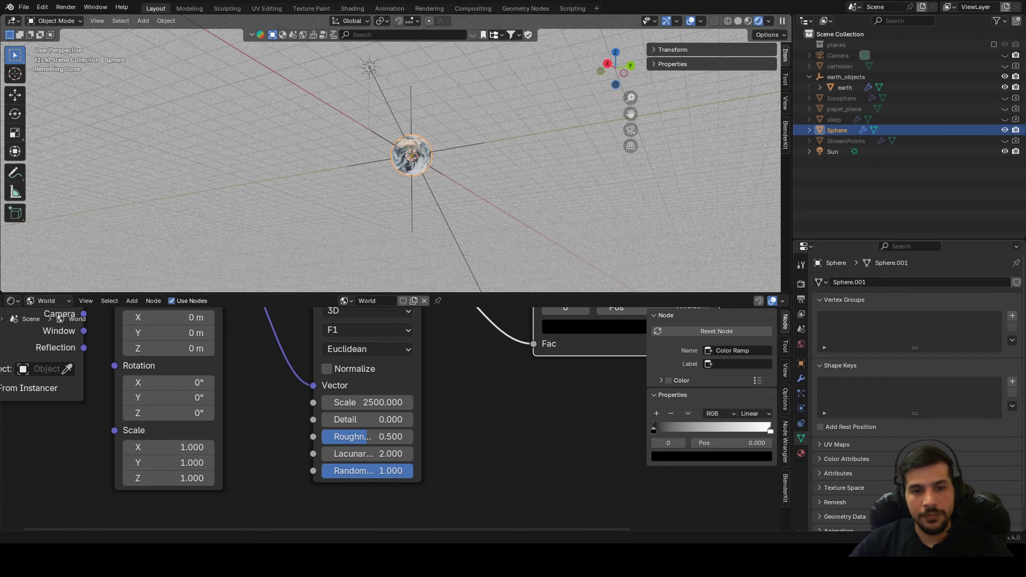
Set the Voronoi Texture's Scale to 250 and check the finer pattern around the Earth
click(358, 402)
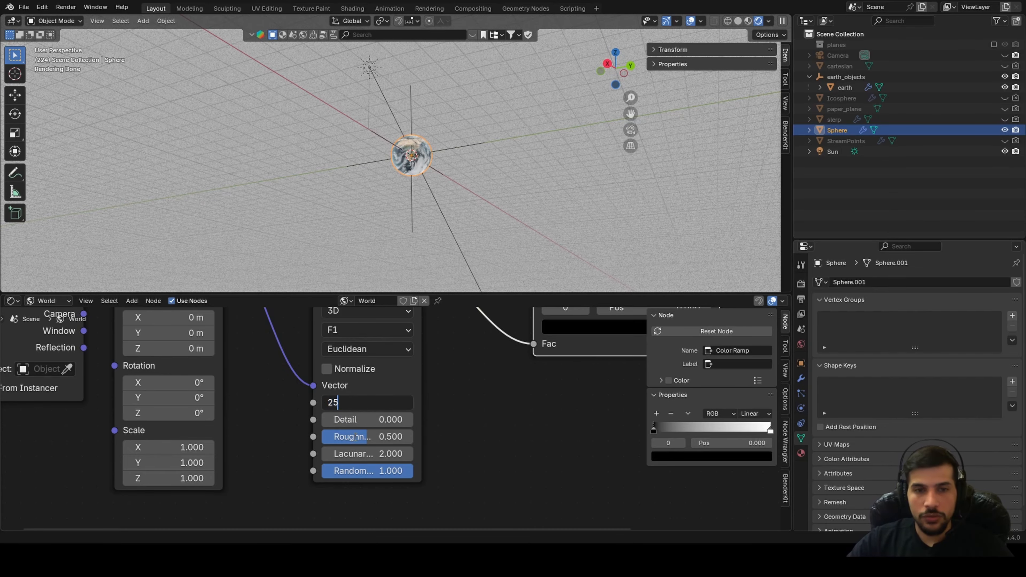
text(250)
key(Return)
shift+middle_drag(481, 156, 323, 207)
middle_drag(473, 172, 559, 169)
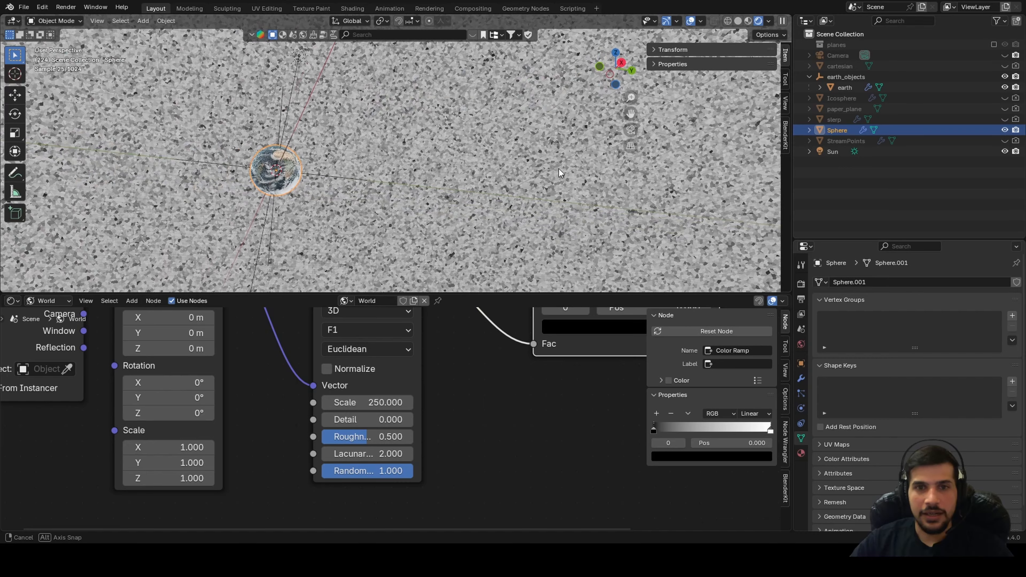
Move the Color Ramp's black stop to position 0.950 so only sparse bright specks remain in the background
scroll(622, 332, up, 2)
middle_drag(622, 332, 345, 433)
drag(342, 383, 541, 386)
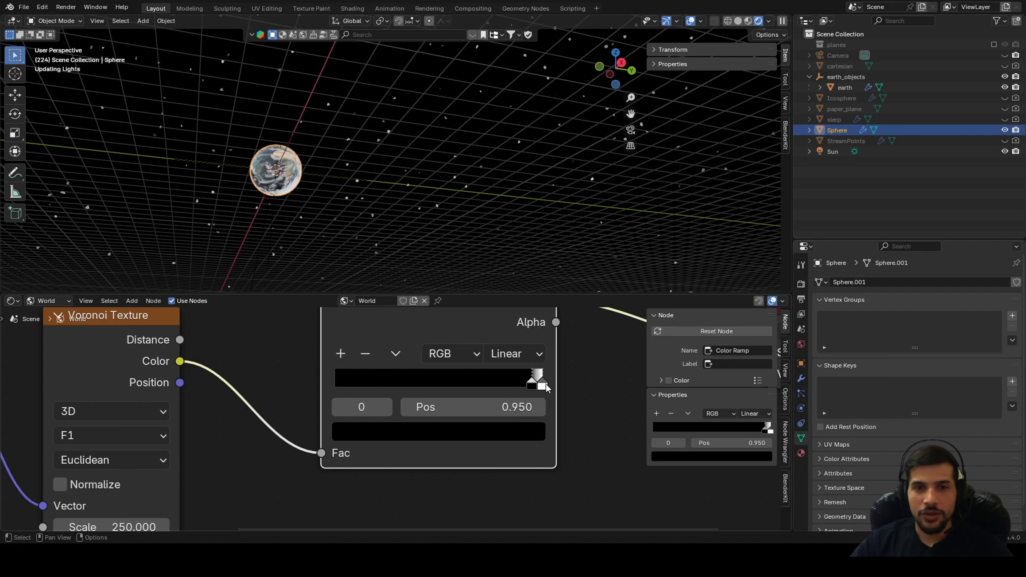
Insert the Background node on the link between the Color Ramp and World Output
scroll(546, 388, down, 2)
middle_drag(578, 384, 412, 384)
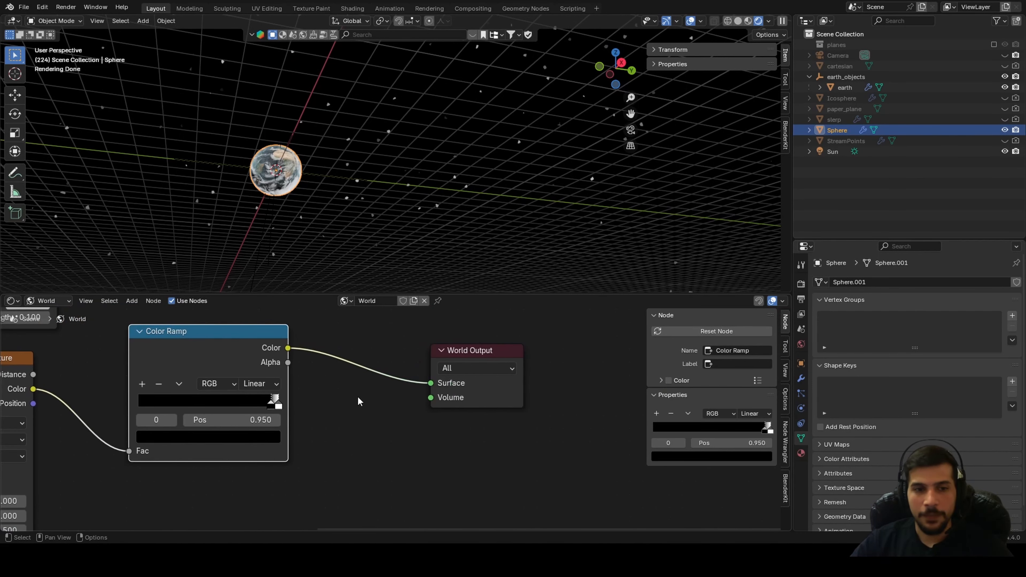
scroll(358, 401, down, 2)
middle_drag(358, 402, 461, 457)
drag(236, 364, 471, 443)
Set the Background node's Strength to 2
scroll(509, 432, up, 2)
middle_drag(337, 194, 378, 199)
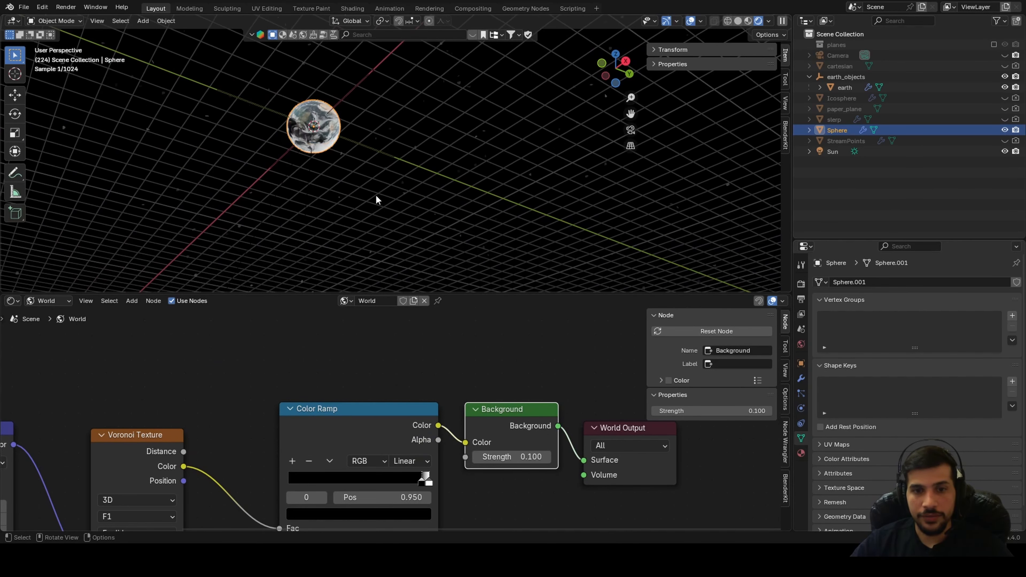
drag(502, 461, 503, 462)
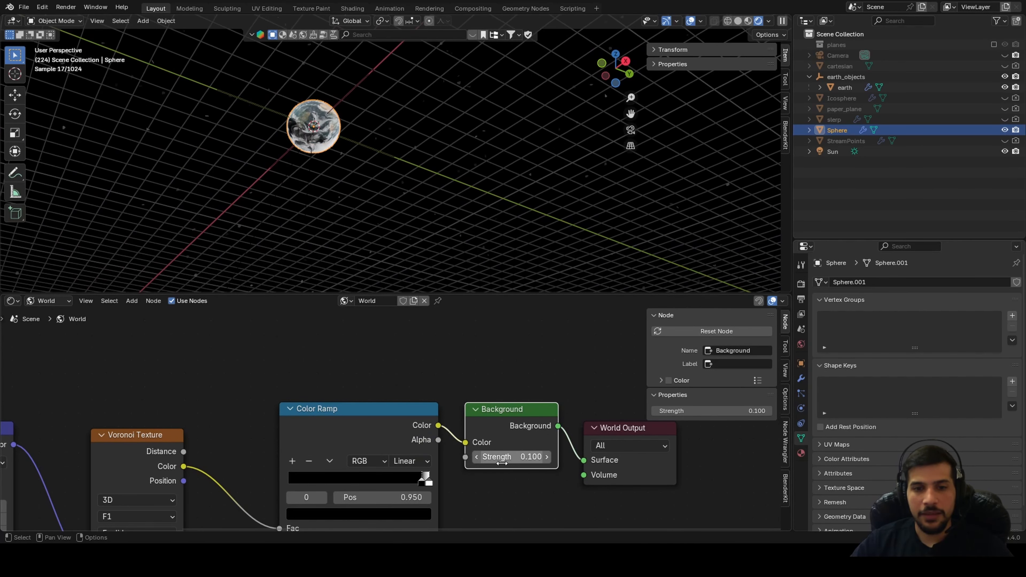
click(501, 460)
text(2)
key(Return)
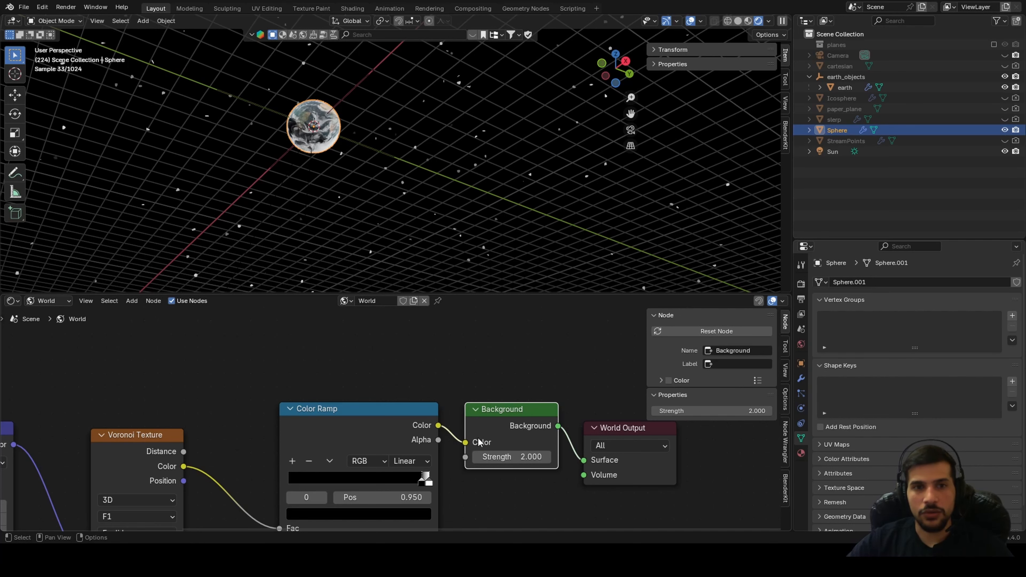
Move the Color Ramp's black stop to position 0.973 to thin out the stars
middle_drag(386, 286, 356, 283)
scroll(472, 432, up, 3)
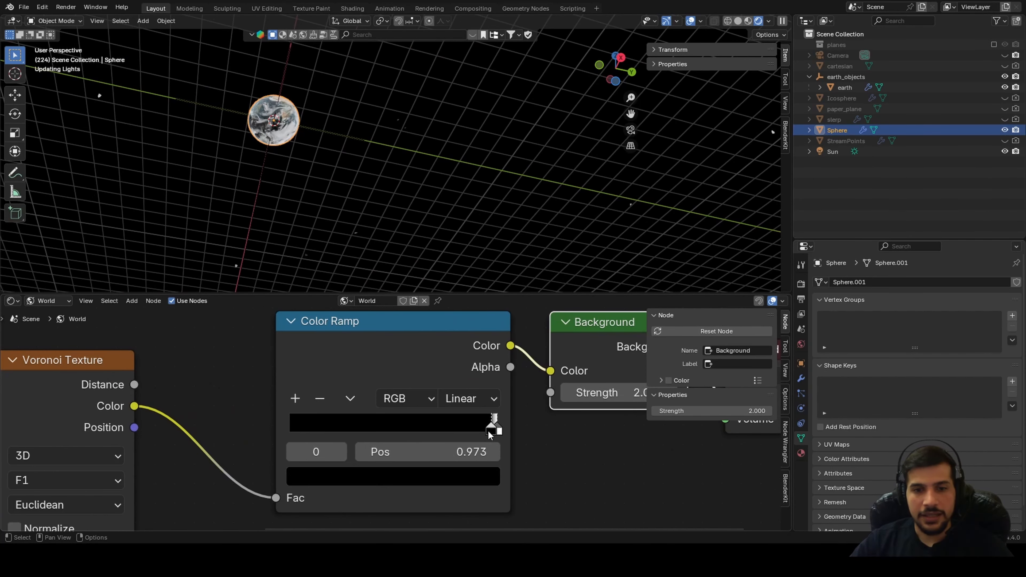
middle_drag(428, 418, 600, 380)
middle_drag(391, 188, 355, 215)
Set the Voronoi Texture's Scale to 300
middle_drag(236, 424, 382, 312)
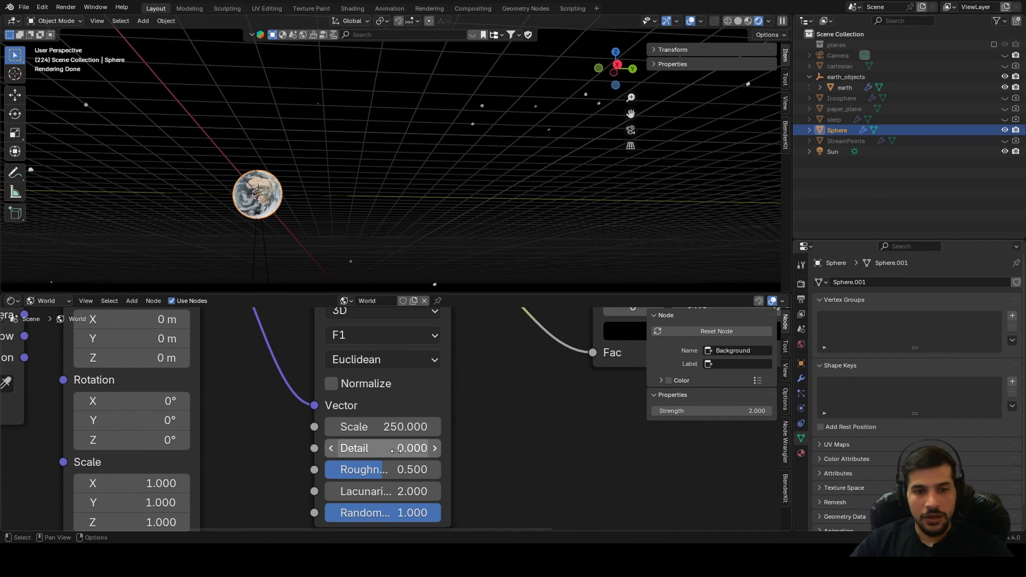
middle_drag(400, 445, 400, 435)
click(402, 420)
text(30)
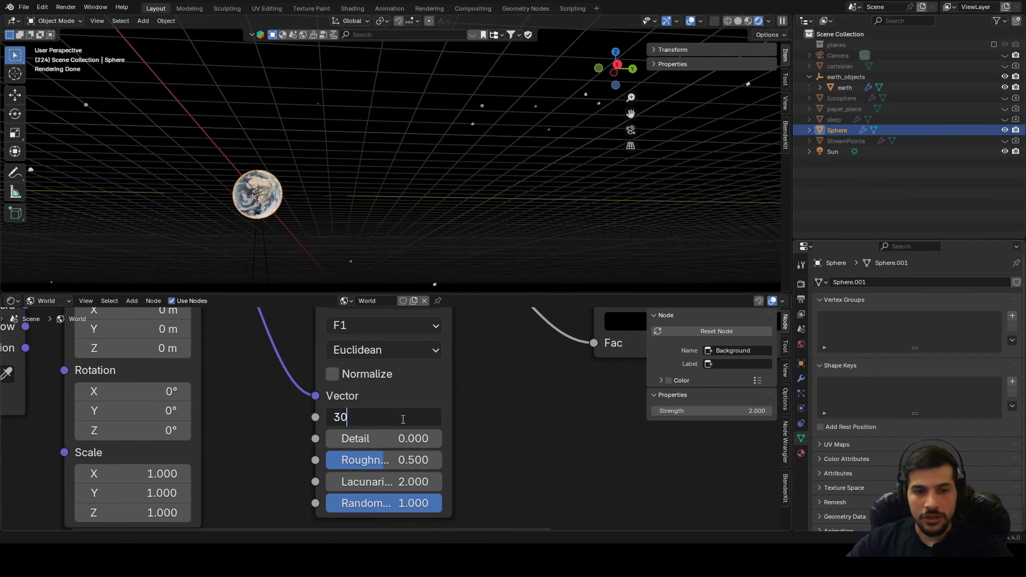
text(0)
key(Return)
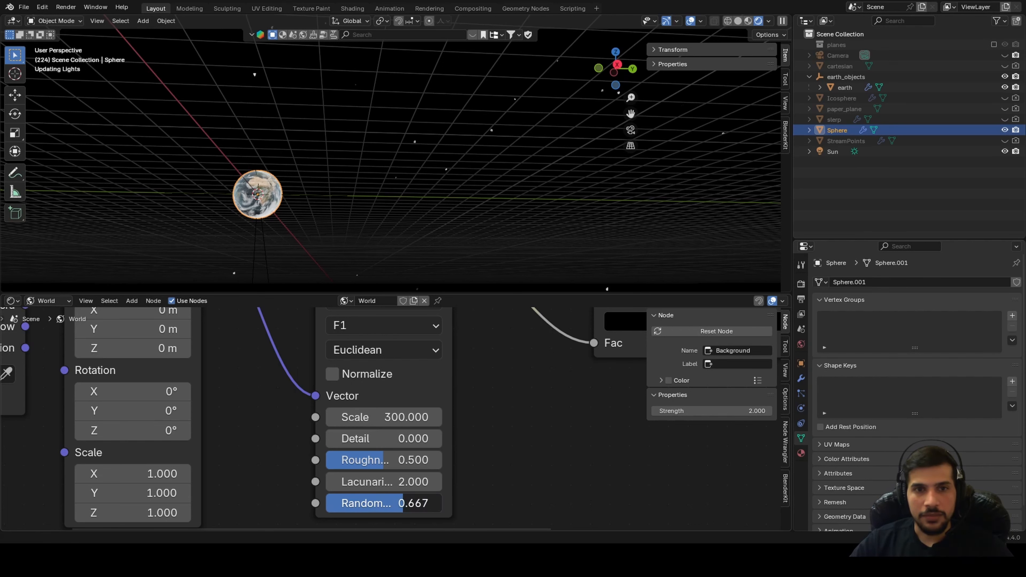
Lower the Voronoi Texture's Randomness to about 0.308
middle_drag(464, 174, 501, 157)
drag(394, 498, 386, 499)
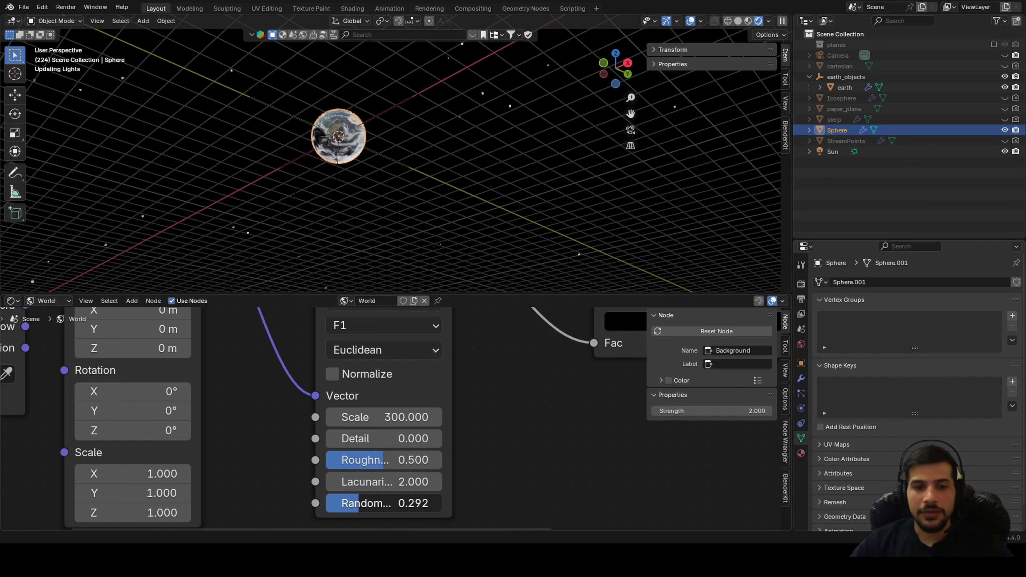
drag(369, 503, 365, 503)
Move the Color Ramp's black stop to position 0.982 and hide the viewport overlays
middle_drag(332, 374, 130, 498)
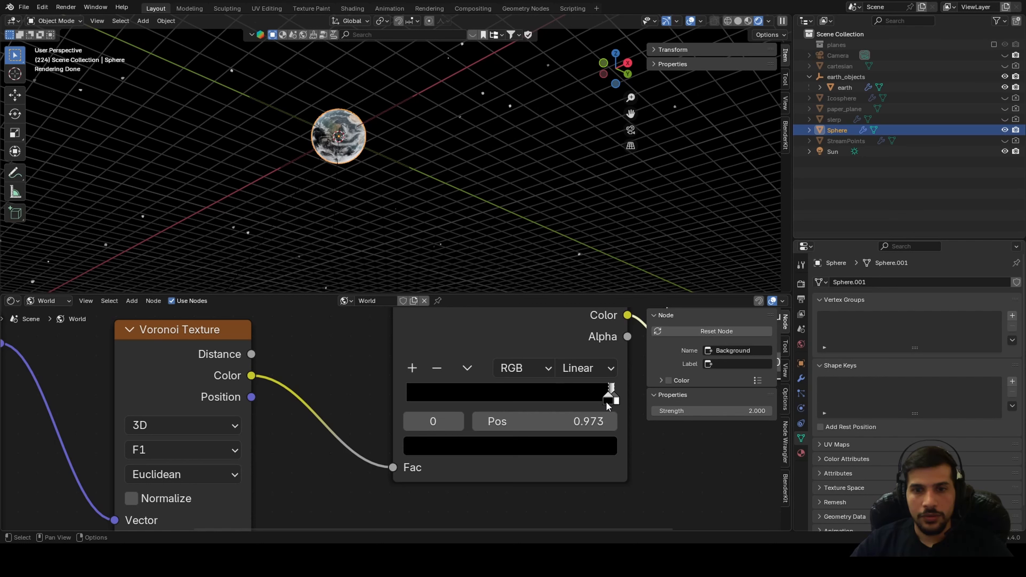
middle_drag(505, 263, 600, 179)
click(690, 22)
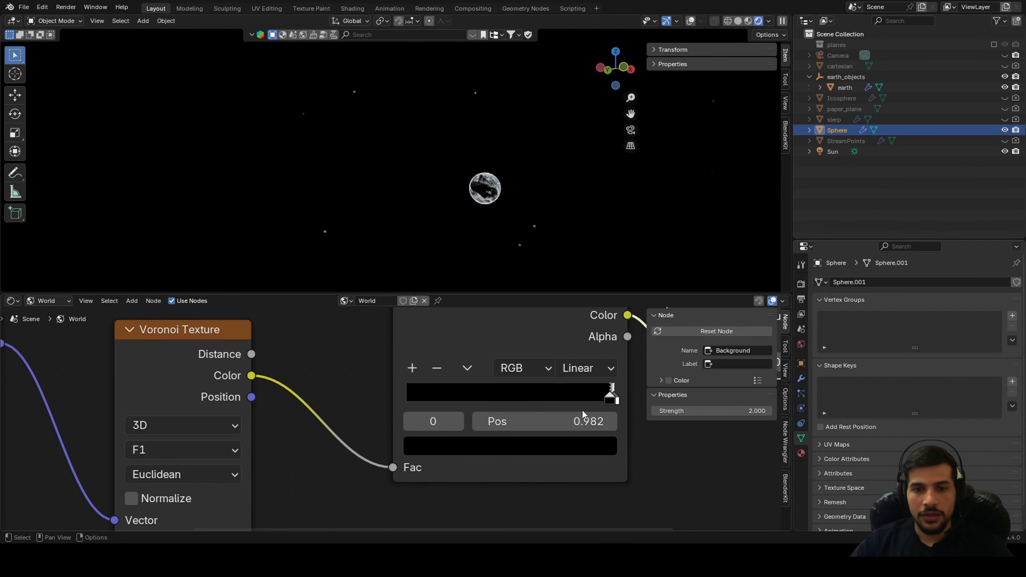
Set the Voronoi Texture's Roughness and Lacunarity to 0 and raise its Randomness to about 0.733
scroll(353, 421, up, 2)
middle_drag(353, 421, 531, 291)
middle_drag(351, 484, 365, 457)
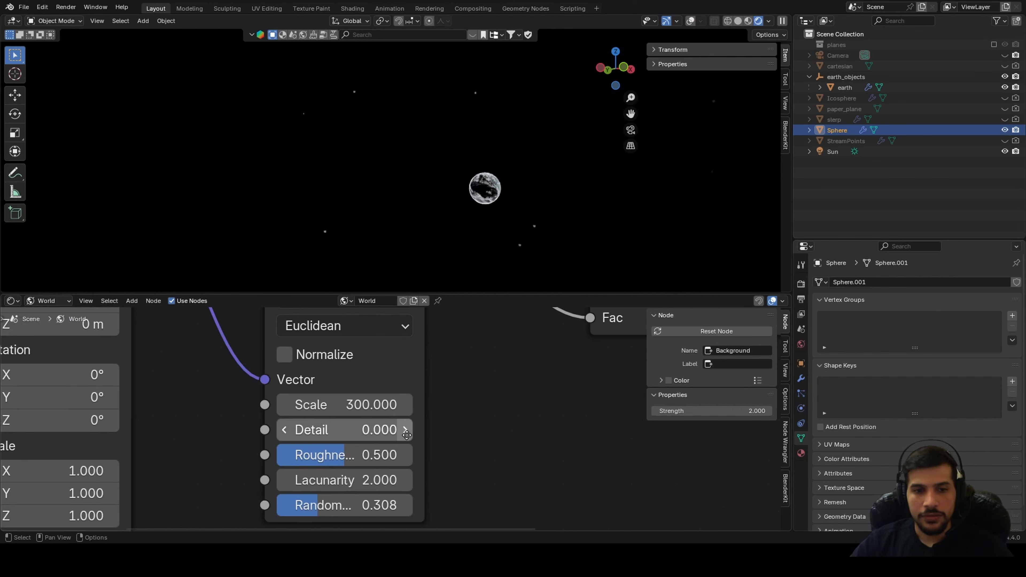
drag(362, 456, 308, 455)
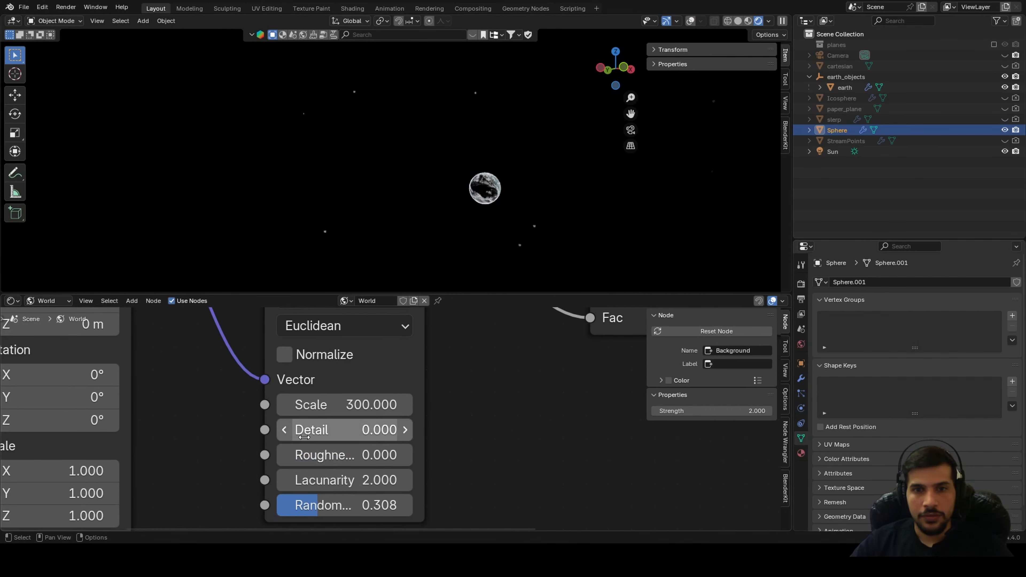
middle_drag(377, 508, 387, 483)
drag(369, 459, 355, 459)
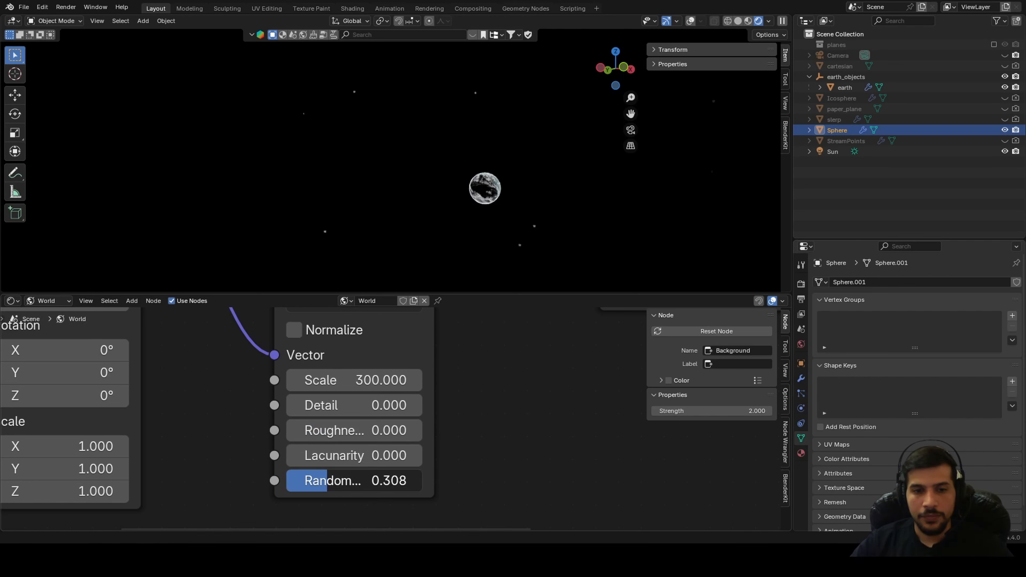
drag(345, 480, 391, 481)
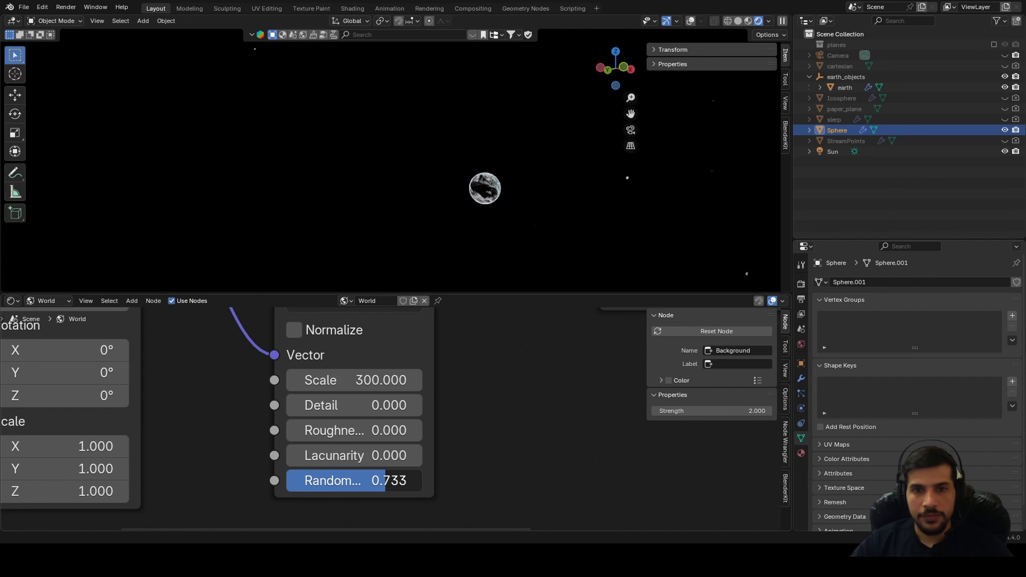
middle_drag(515, 210, 580, 230)
Move the Color Ramp's black stop to position 0.977 to bring back more stars around the Earth
middle_drag(597, 312, 455, 428)
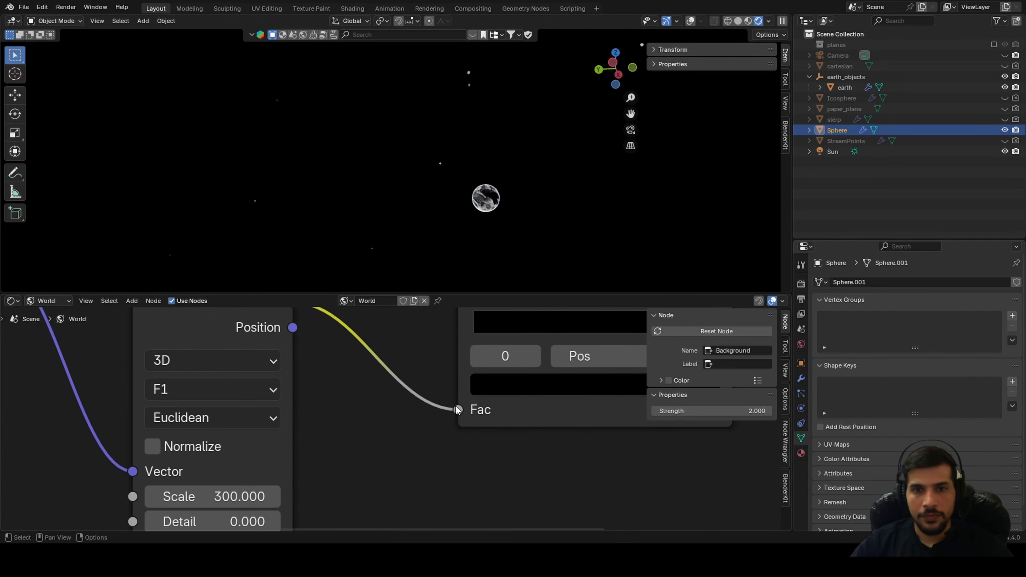
middle_drag(521, 234, 531, 281)
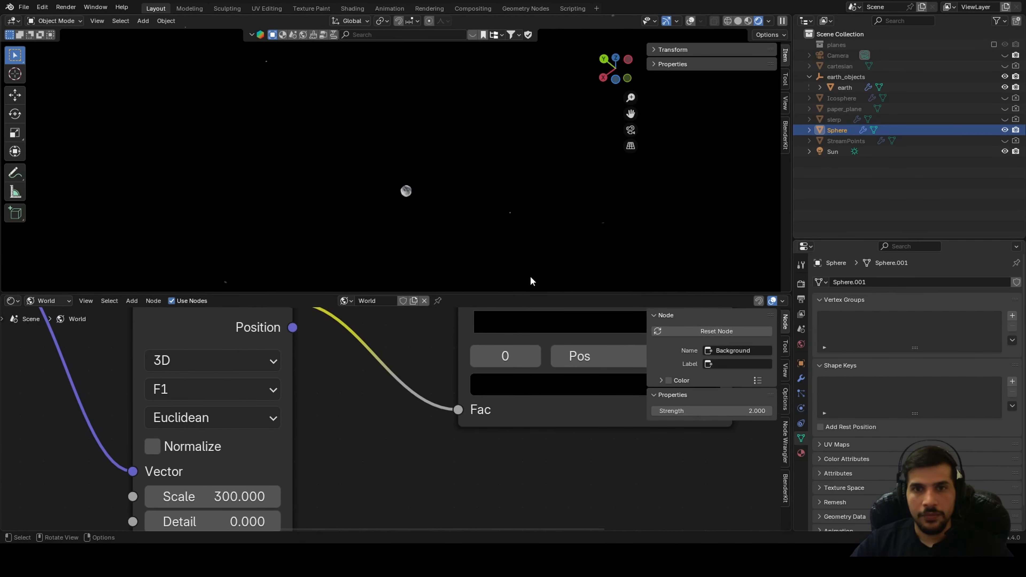
scroll(445, 363, up, 1)
middle_drag(491, 395, 325, 469)
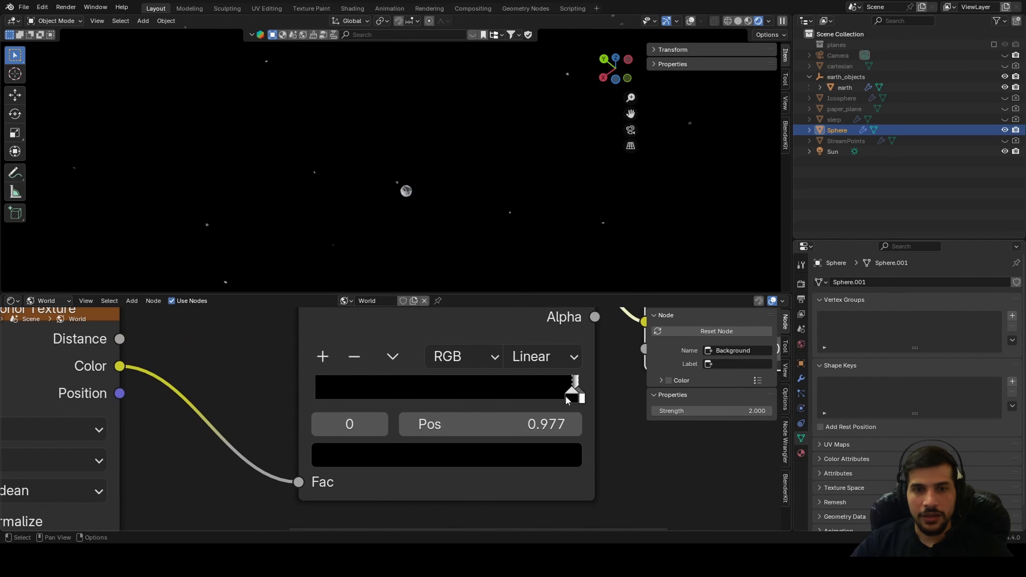
Set the starfield Background node's Strength to 4
middle_drag(564, 418, 429, 453)
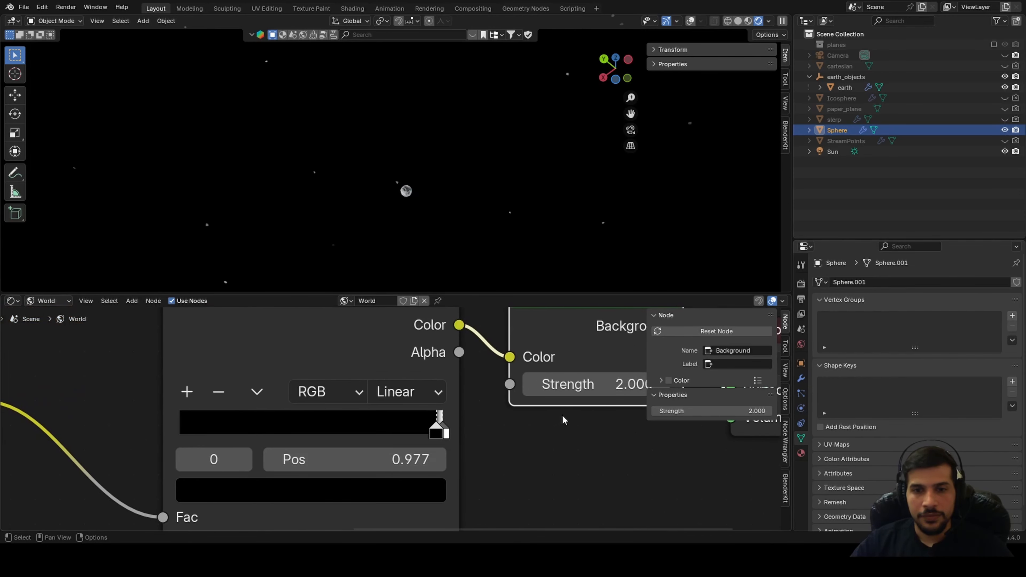
click(564, 395)
text(5)
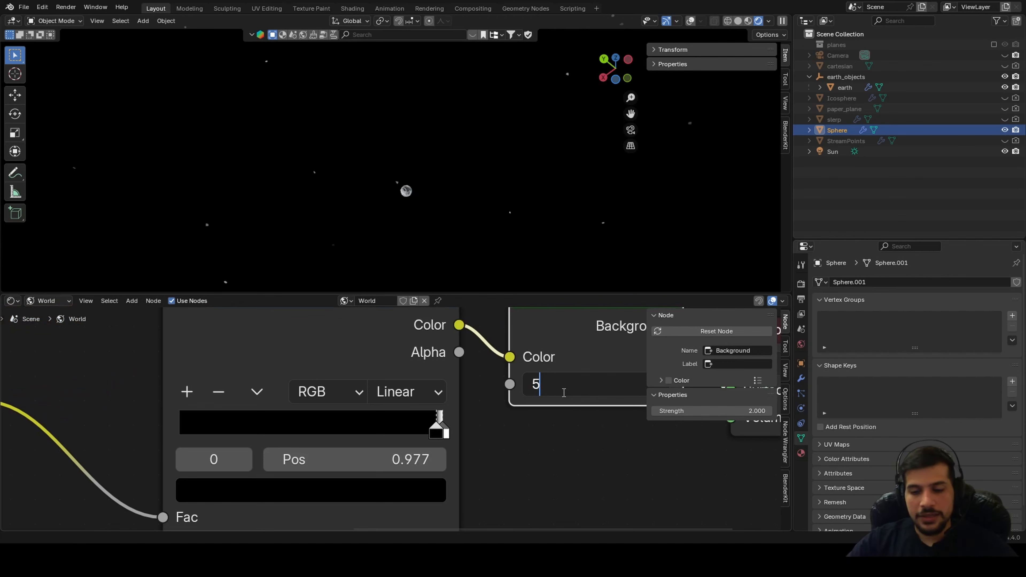
key(Return)
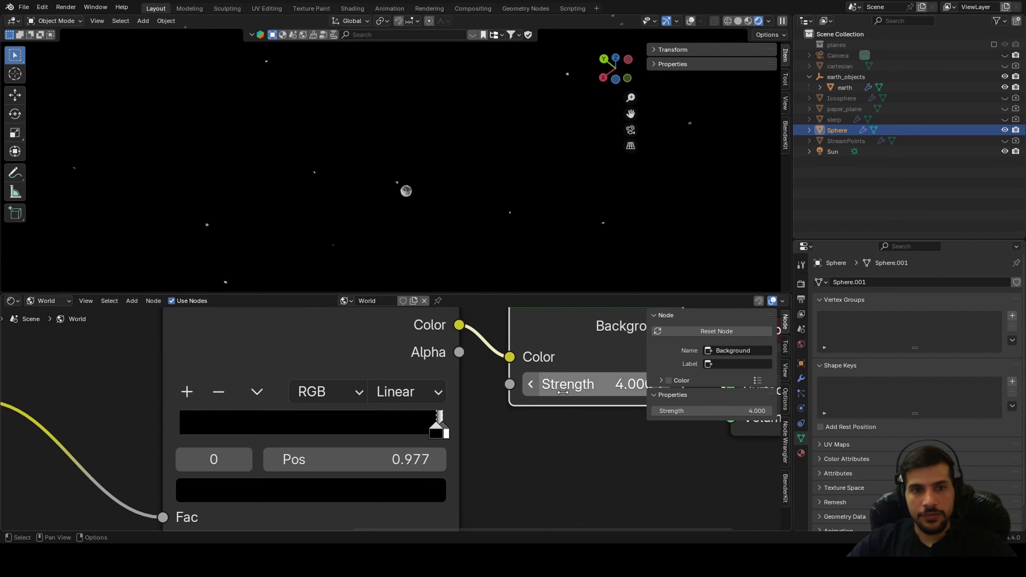
middle_drag(545, 173, 377, 241)
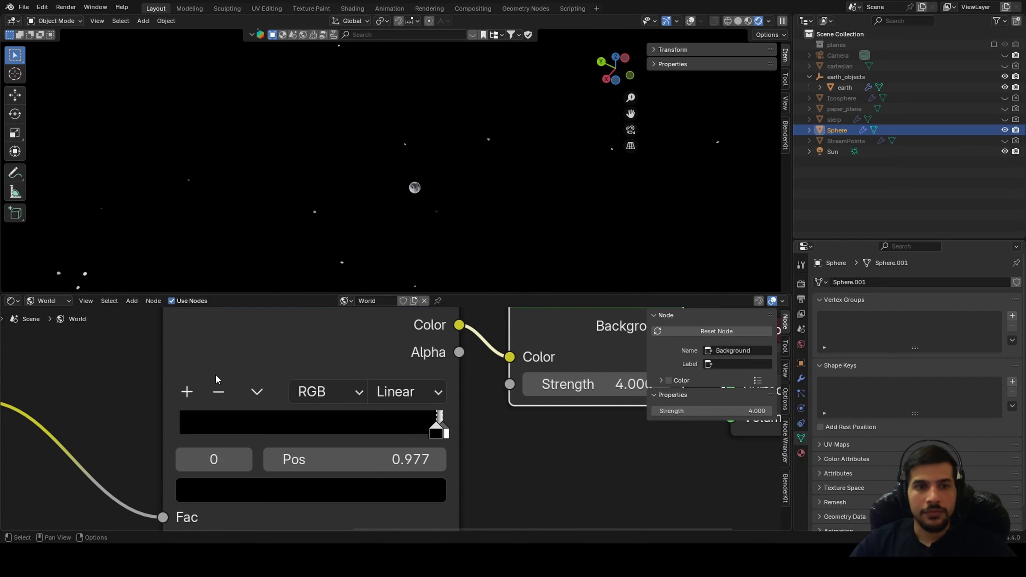
Set the Voronoi Texture's Scale to 500 for smaller, denser stars around the Earth
scroll(420, 412, down, 2)
middle_drag(113, 446, 423, 361)
scroll(343, 445, up, 1)
click(386, 475)
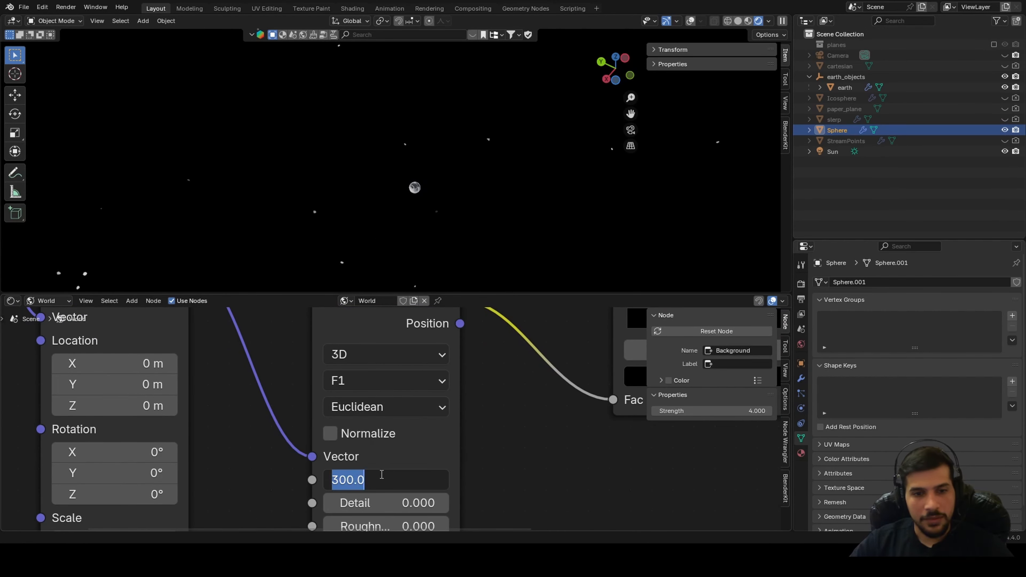
text(500)
key(Return)
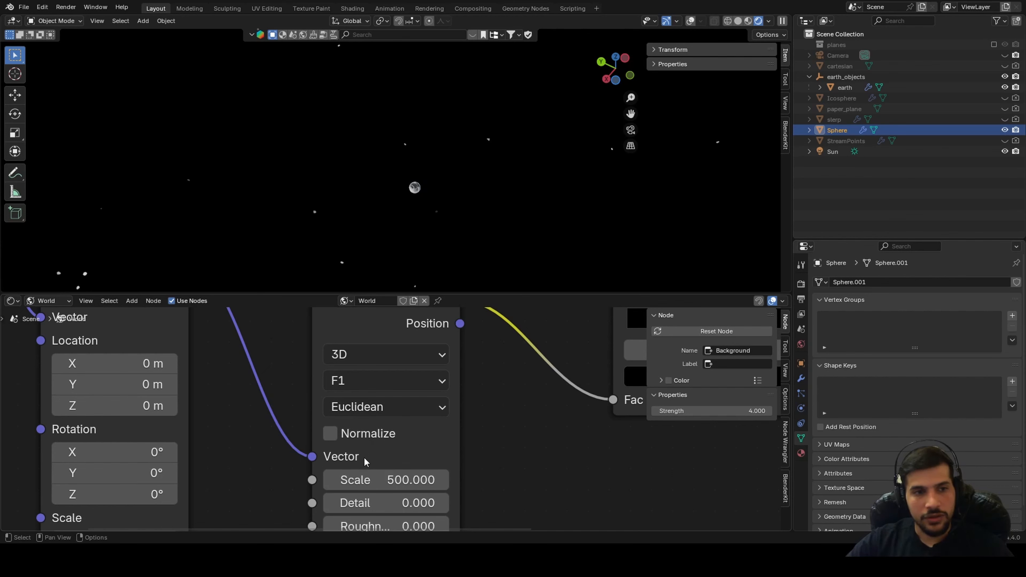
middle_drag(481, 275, 594, 238)
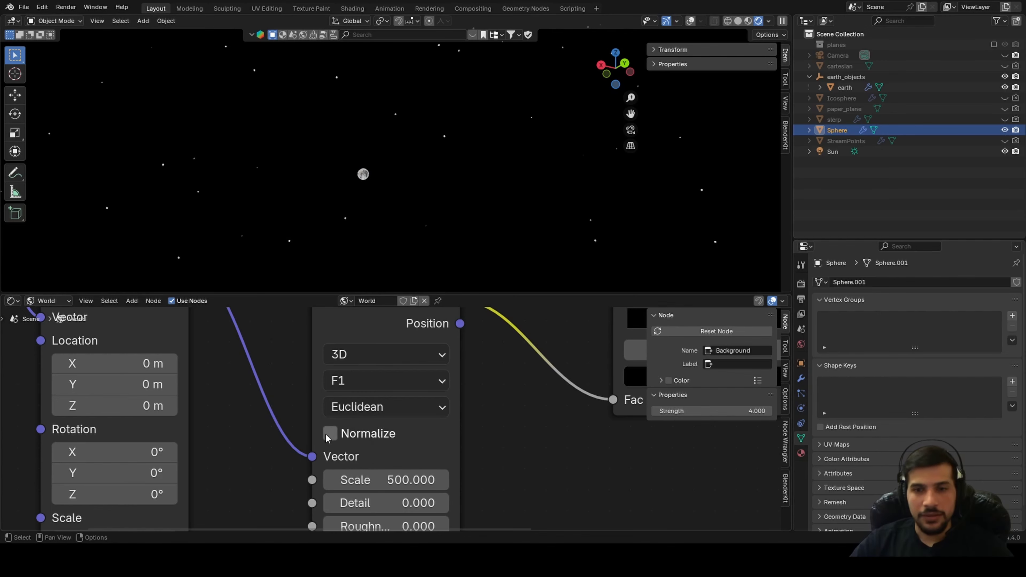
Move the Color Ramp's black stop to position 0.986 and save the file
middle_drag(442, 379, 364, 421)
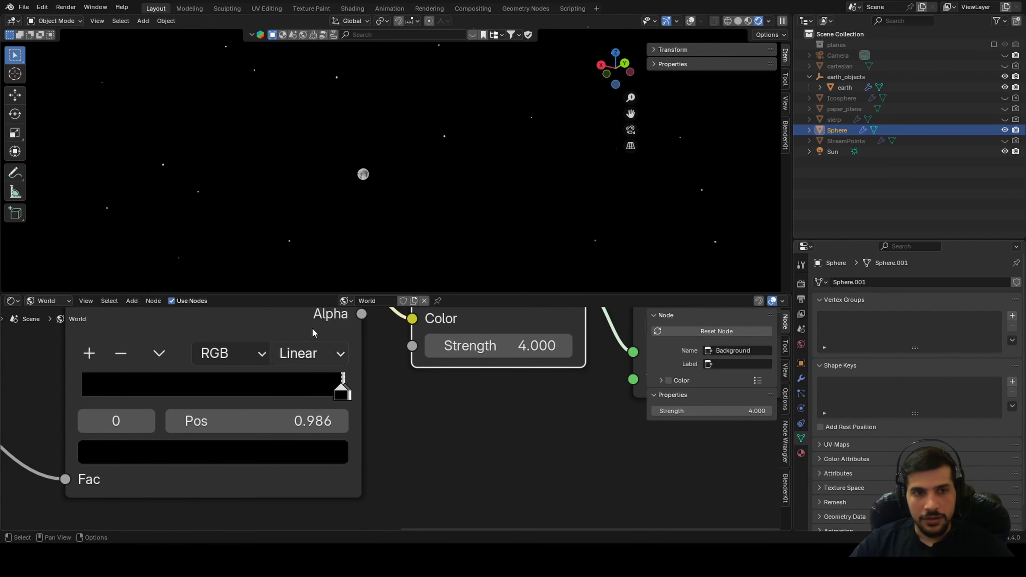
middle_drag(407, 213, 481, 188)
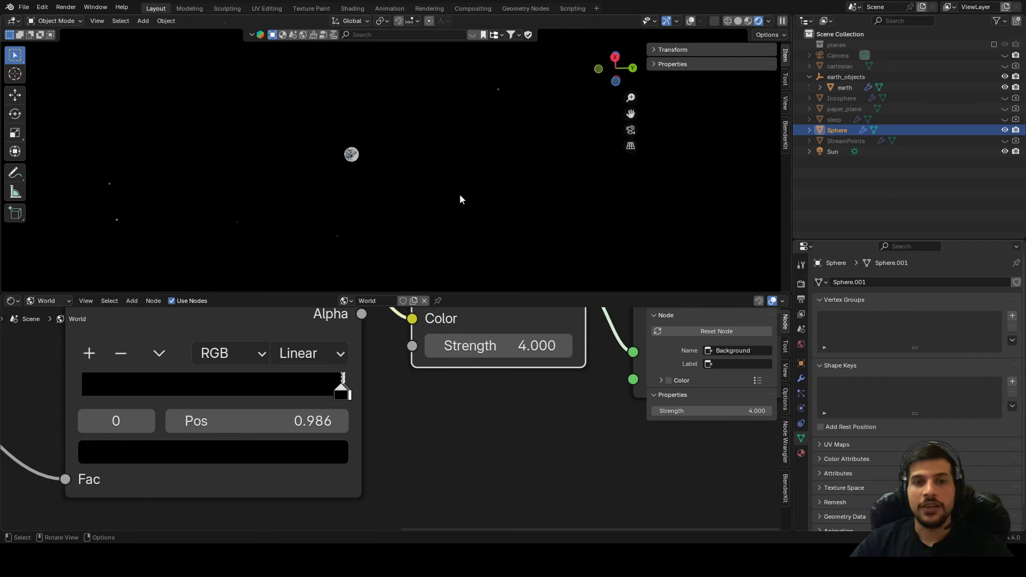
key(ctrl+s)
Inspect the Earth's clouds and night-side city lights up close against the starfield
scroll(378, 194, up, 8)
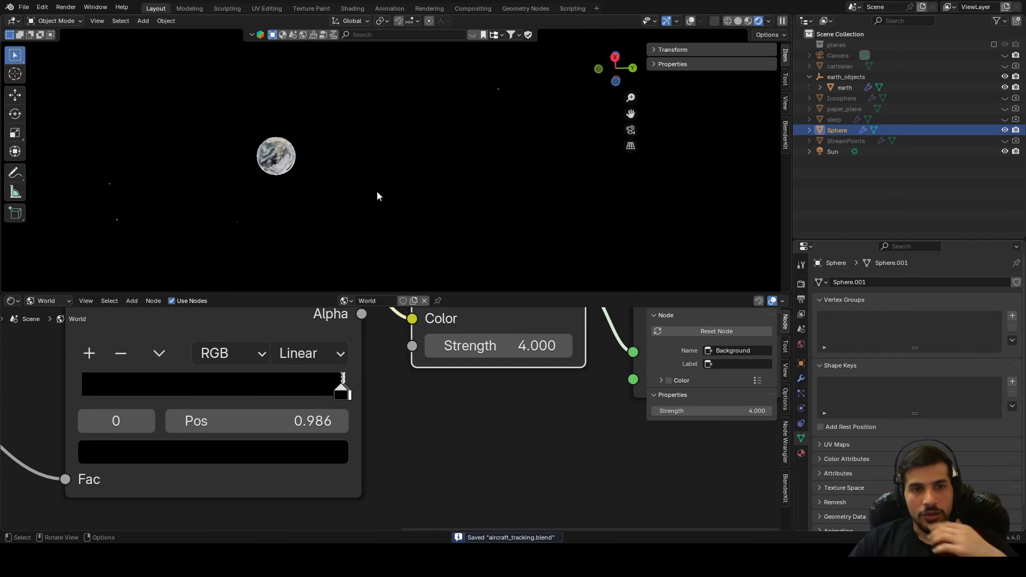
shift+middle_drag(297, 193, 461, 202)
scroll(460, 198, up, 10)
scroll(495, 219, down, 8)
scroll(404, 200, up, 3)
scroll(392, 194, up, 5)
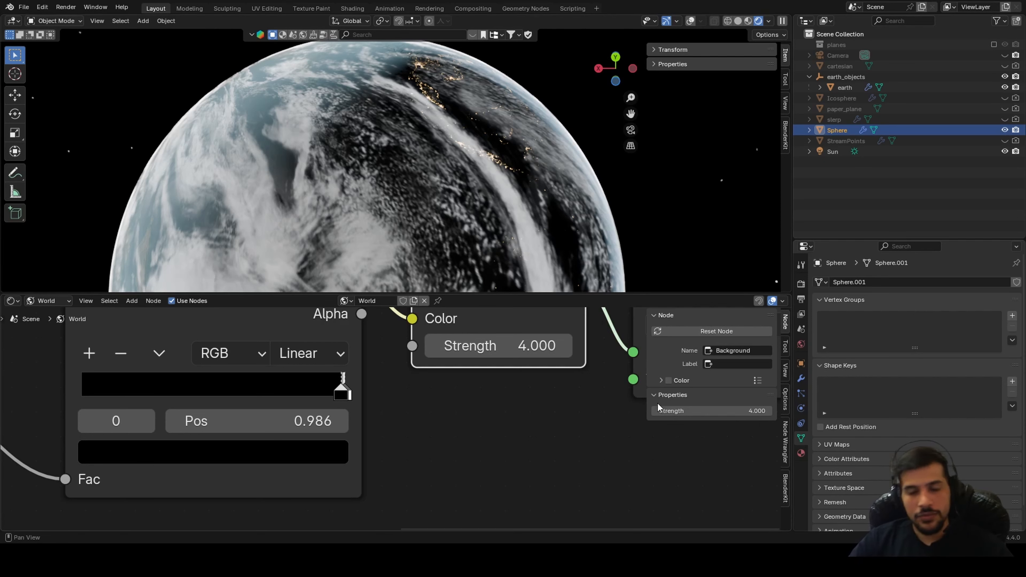
Move the World Output node away from the Background node and insert a Mix Shader between them
scroll(537, 417, down, 12)
middle_drag(504, 399, 433, 387)
drag(462, 364, 589, 401)
middle_drag(431, 407, 450, 496)
key(shift+a)
click(474, 380)
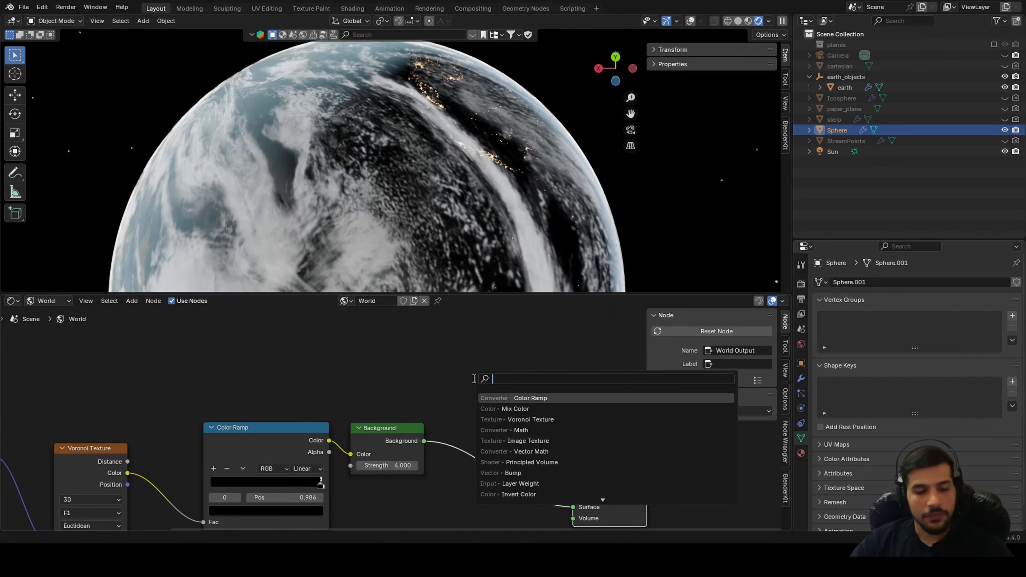
text(mi)
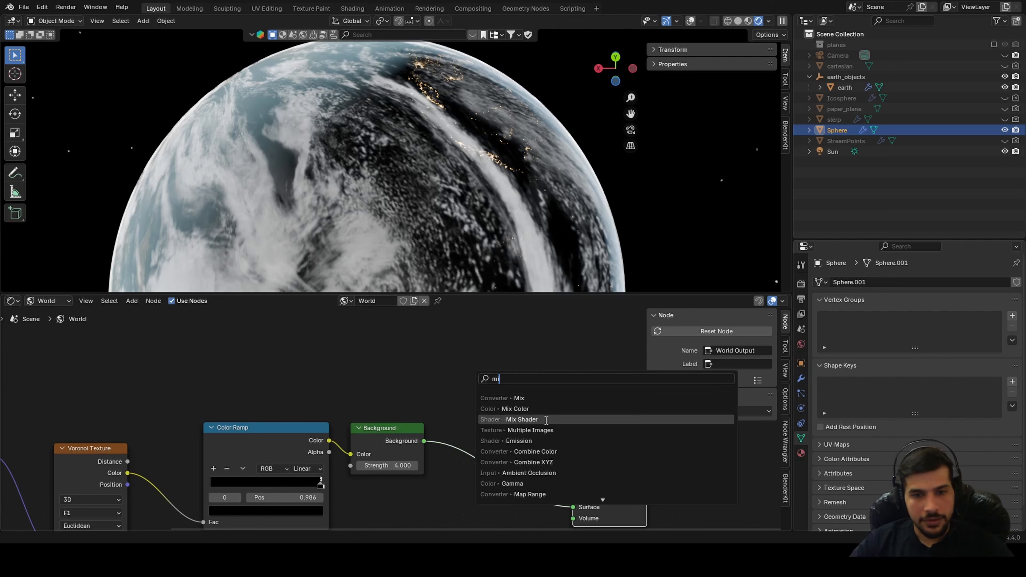
click(521, 419)
click(490, 467)
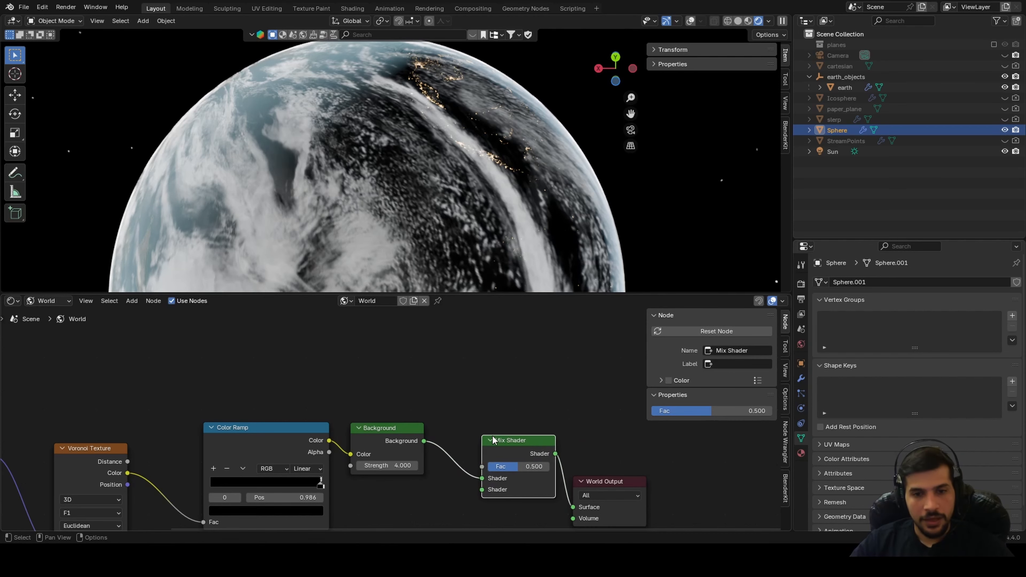
Add a Light Path node above the Background node, with its Is Camera Ray output driving the Mix Shader's Fac
middle_drag(491, 467, 528, 447)
key(shift+a)
click(472, 370)
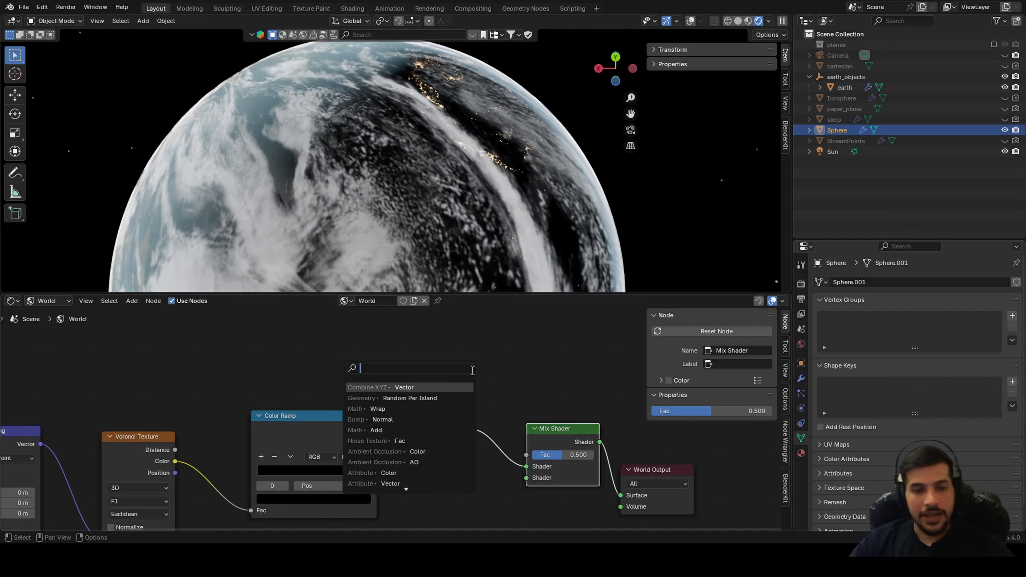
text(is)
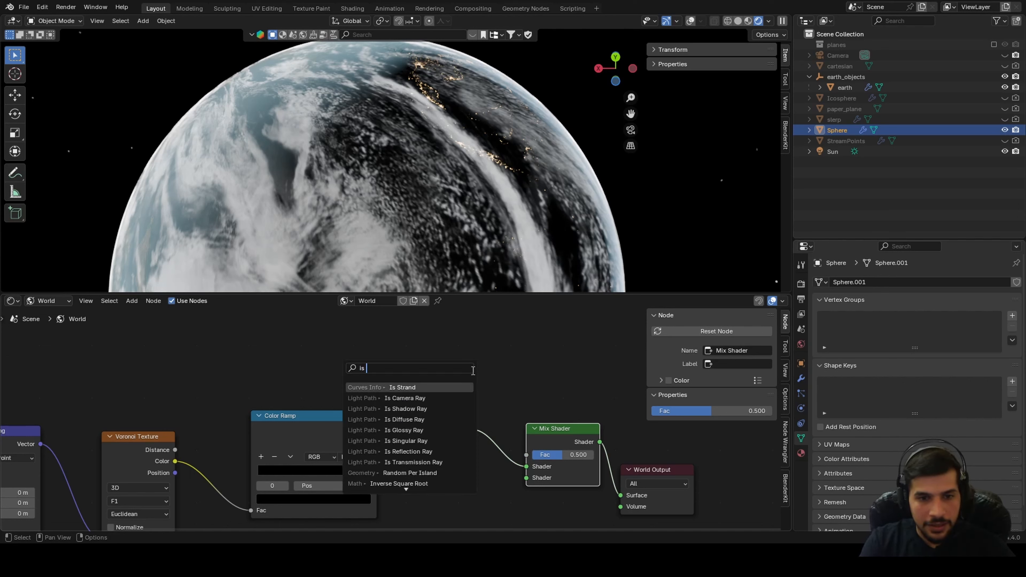
click(405, 398)
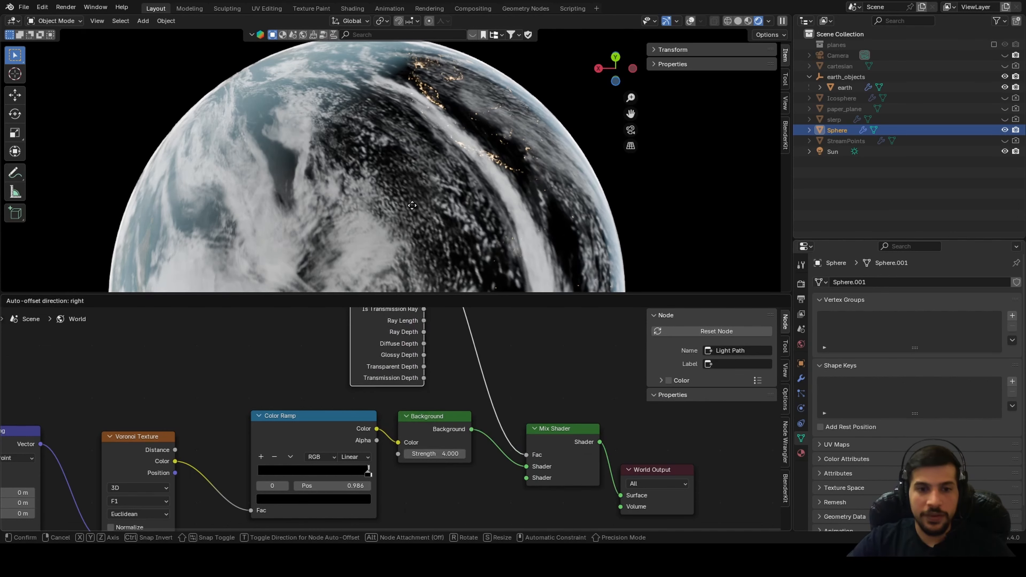
click(394, 320)
Move the starfield Background's link from the Mix Shader's first Shader input to its second one
scroll(339, 187, down, 5)
middle_drag(339, 187, 392, 167)
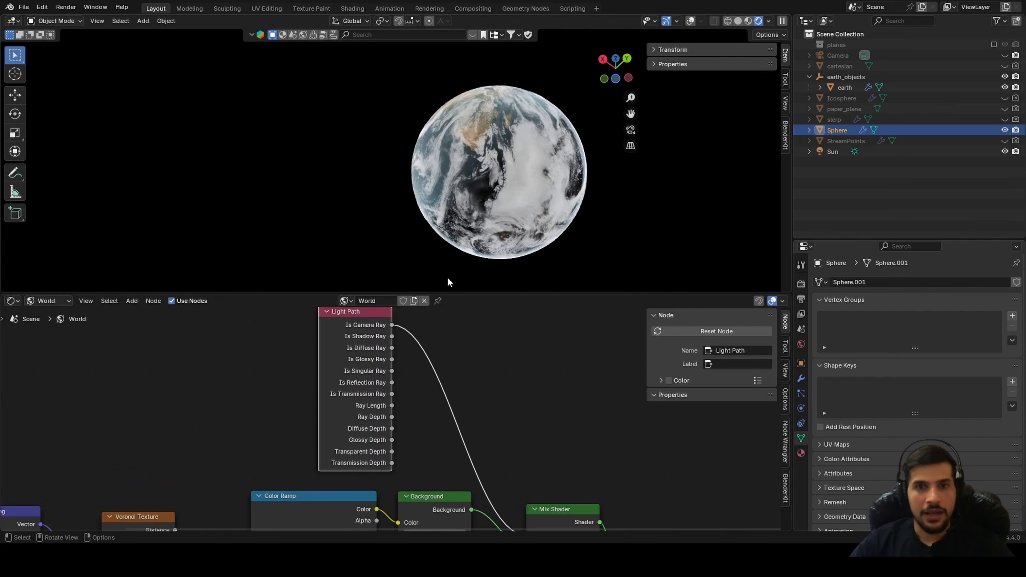
middle_drag(512, 464, 451, 343)
scroll(468, 371, up, 2)
drag(488, 413, 492, 432)
middle_drag(281, 202, 382, 229)
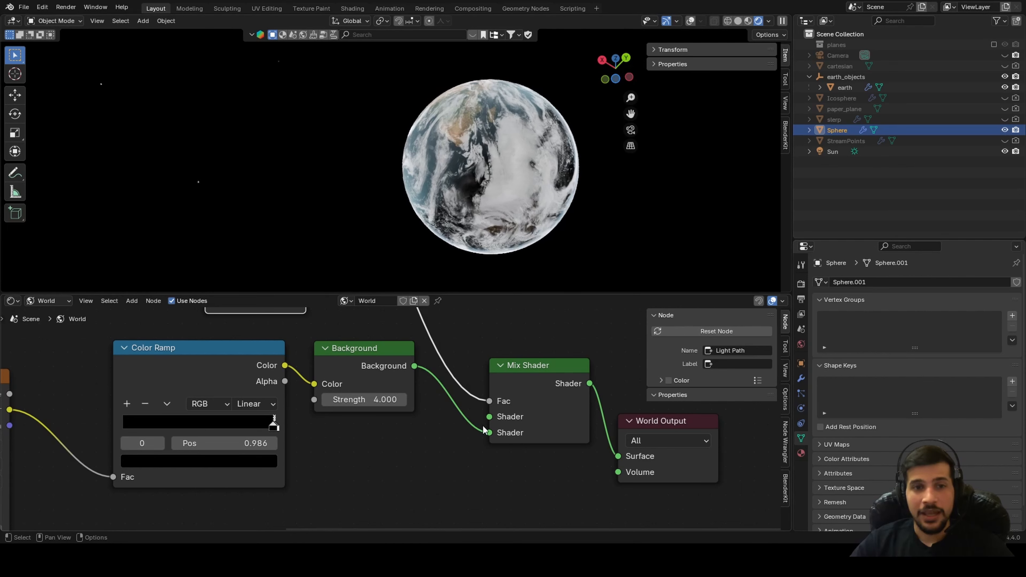
Duplicate the Background node below the original and connect the copy to the Mix Shader's first Shader input
scroll(392, 455, up, 1)
click(348, 358)
key(shift+d)
click(341, 467)
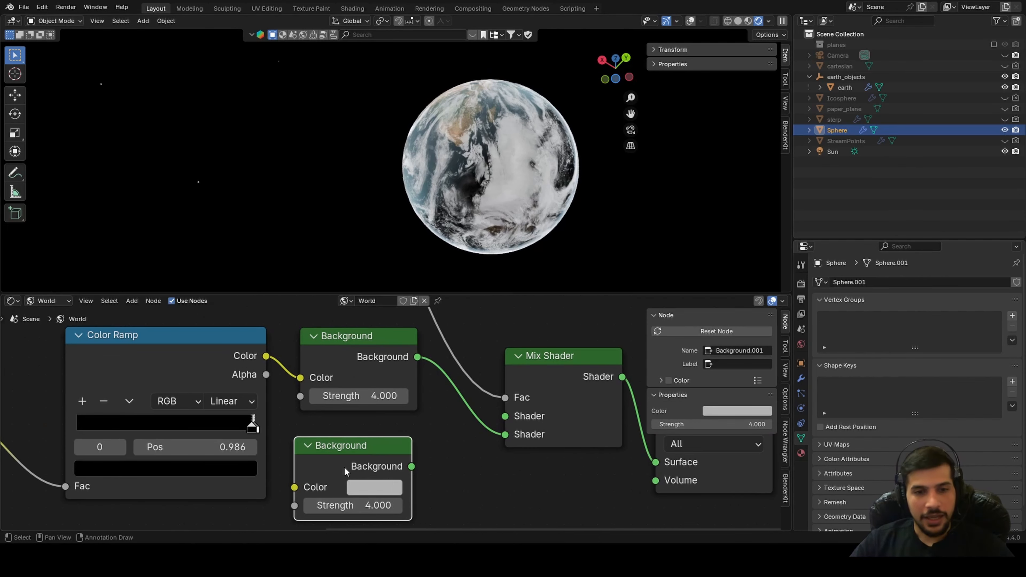
drag(411, 466, 512, 416)
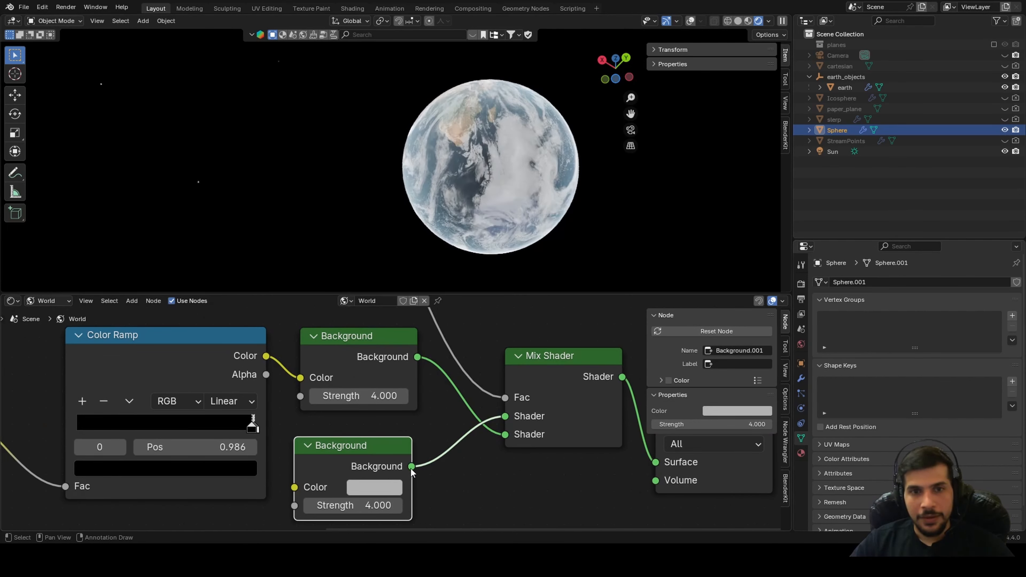
Set the duplicated Background node's Strength to 1.2 and darken its Color to a mid grey
middle_drag(484, 230, 363, 242)
drag(378, 506, 355, 506)
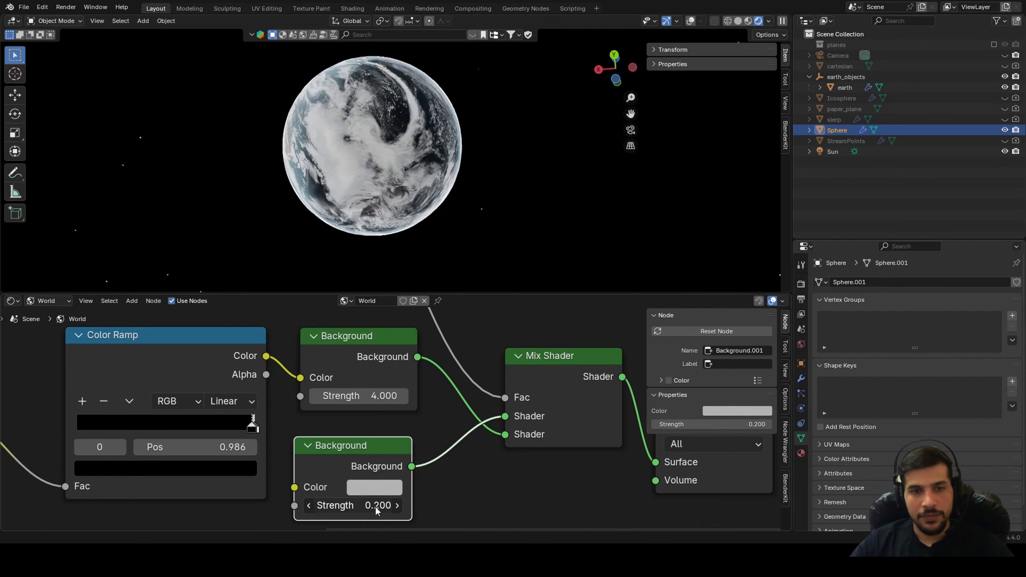
middle_drag(398, 225, 533, 122)
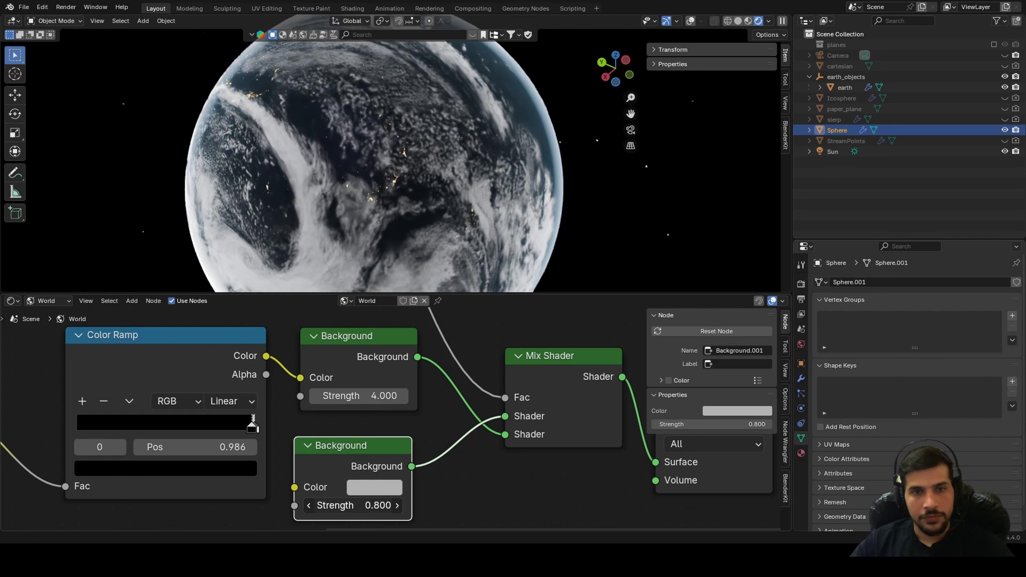
middle_drag(518, 242, 512, 210)
scroll(505, 213, up, 4)
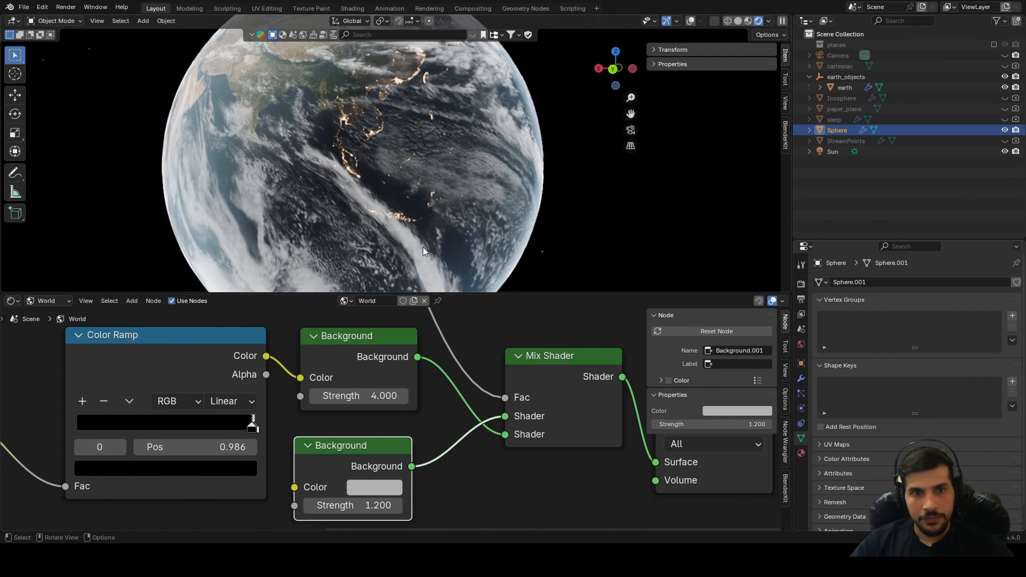
click(333, 500)
key(Return)
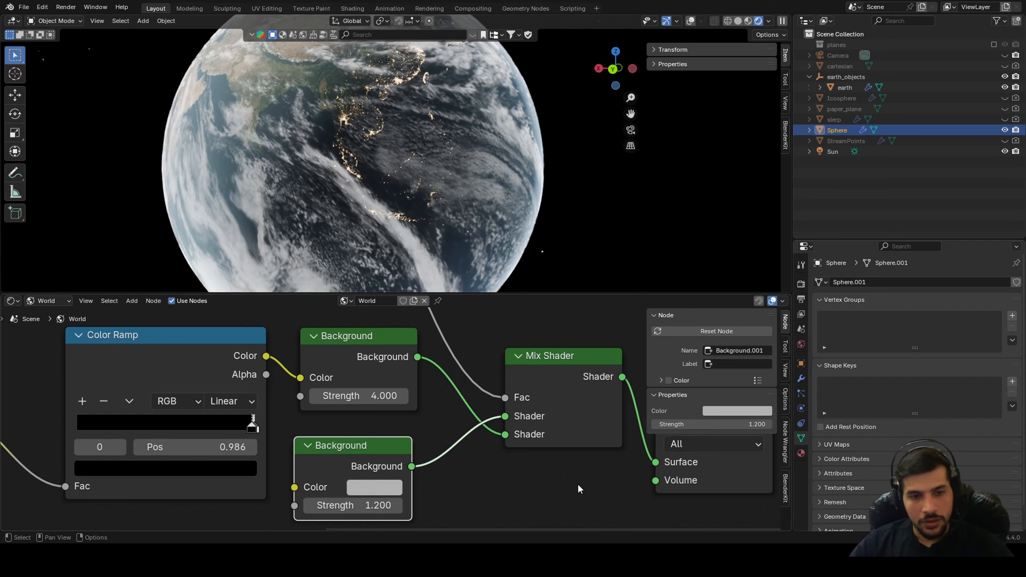
click(374, 487)
drag(498, 263, 500, 285)
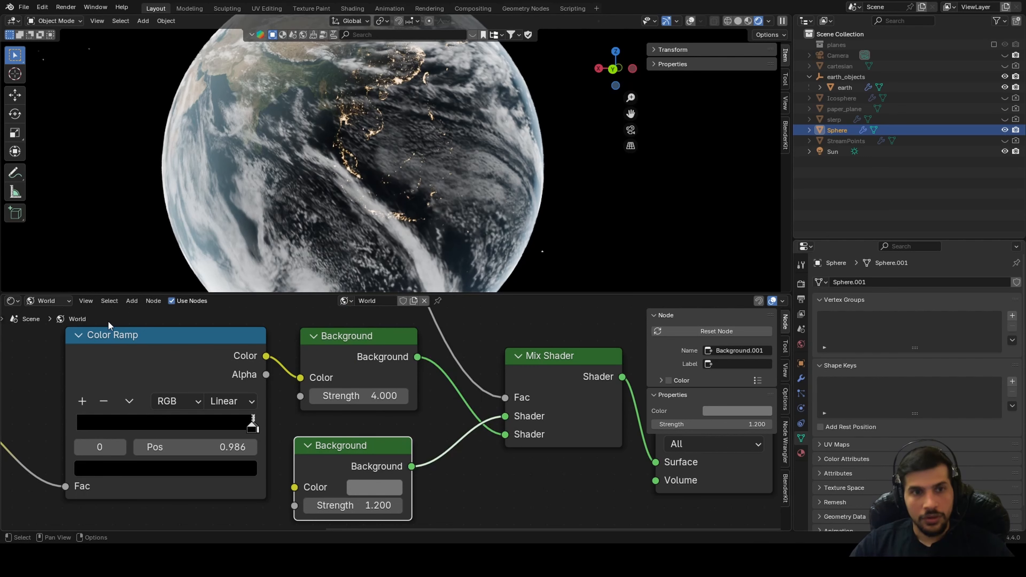
Switch the node editor from World to Object shading and select the earth object to show its material
click(46, 301)
click(49, 327)
middle_drag(574, 420, 493, 441)
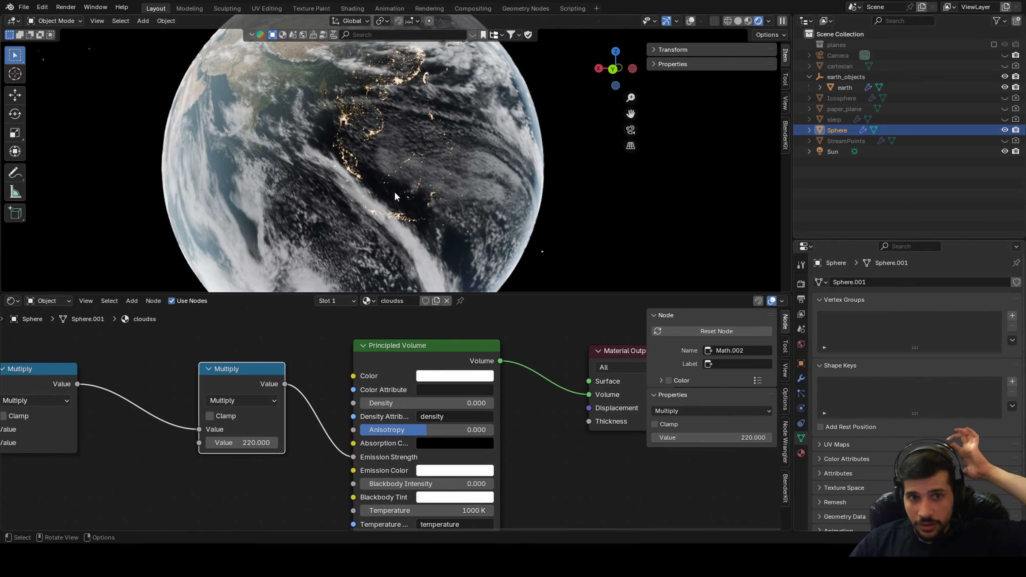
click(845, 87)
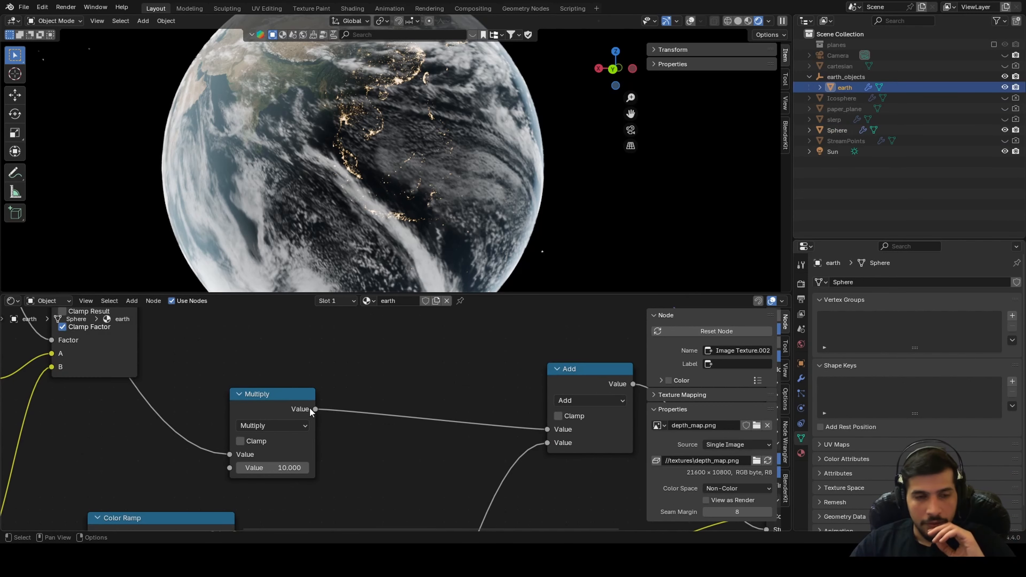
Trace the earth material's emission nodes back to the Color Ramp fed by the dark_area attribute
scroll(311, 415, down, 4)
middle_drag(306, 429, 201, 415)
scroll(458, 422, up, 3)
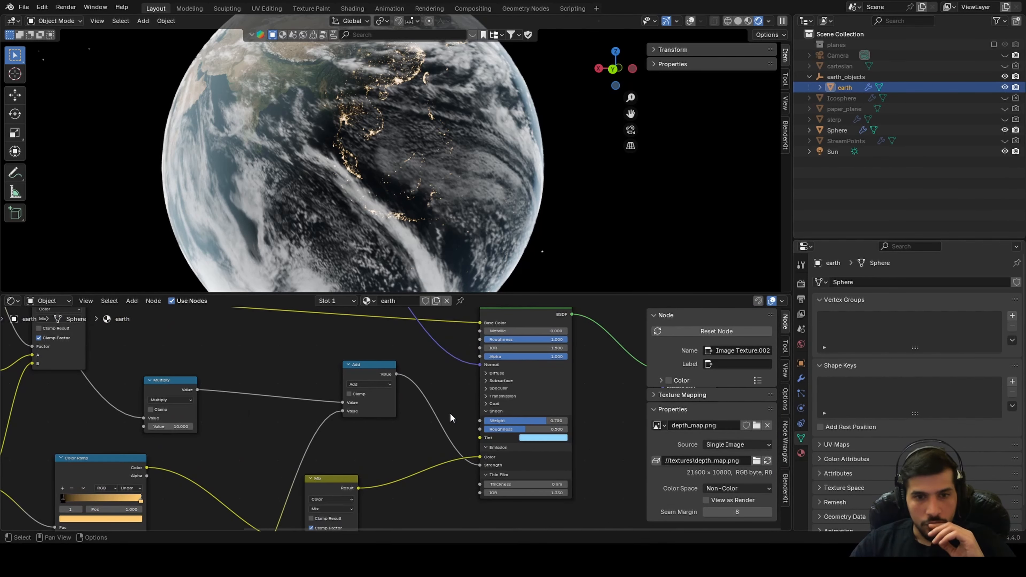
middle_drag(378, 381, 381, 454)
scroll(380, 454, up, 2)
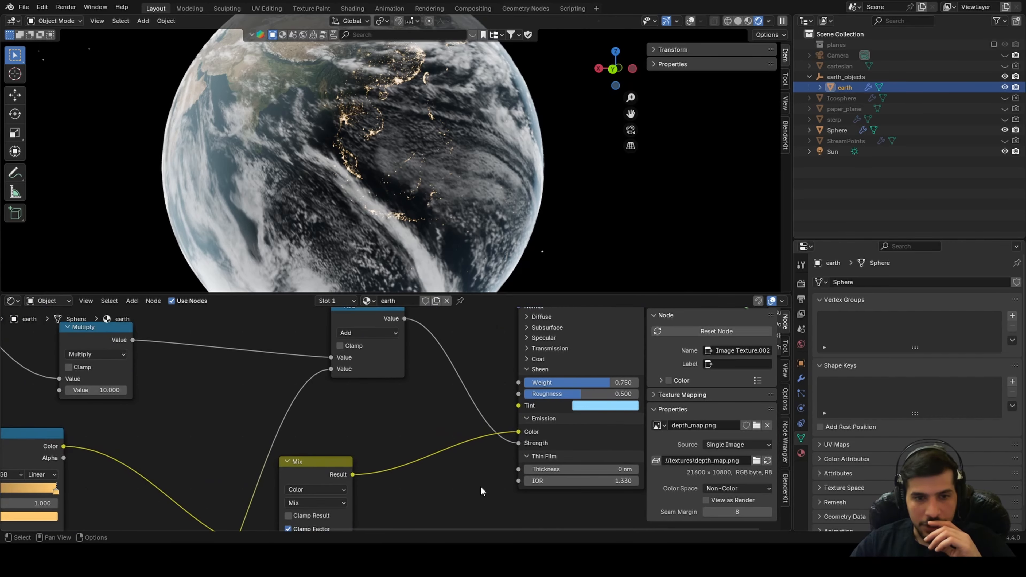
middle_drag(515, 446, 441, 502)
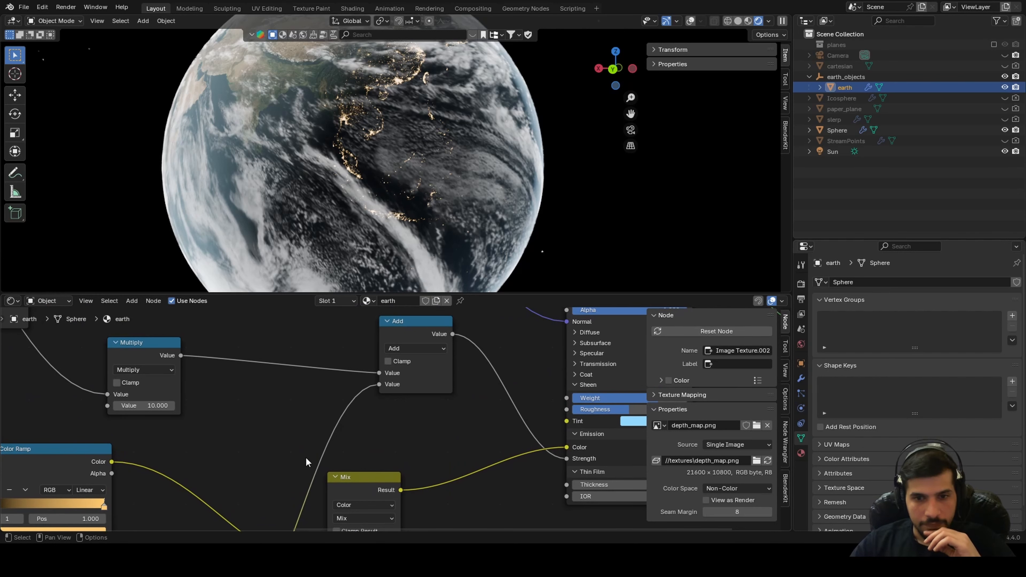
middle_drag(215, 438, 581, 366)
middle_drag(369, 424, 508, 436)
scroll(554, 490, up, 2)
scroll(554, 491, up, 1)
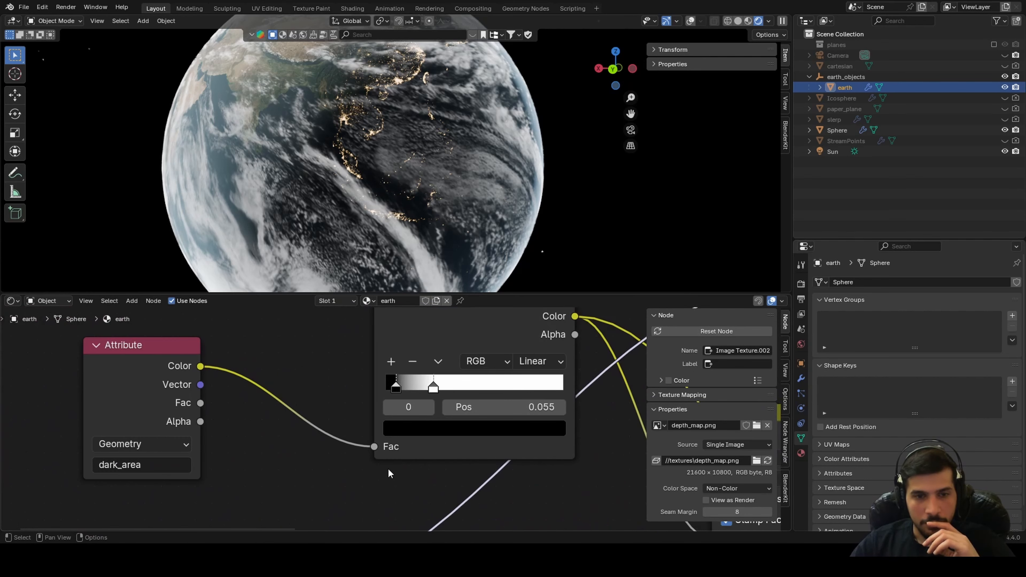
Try lightening the black stop of the dark_area Color Ramp to a mid grey
click(397, 391)
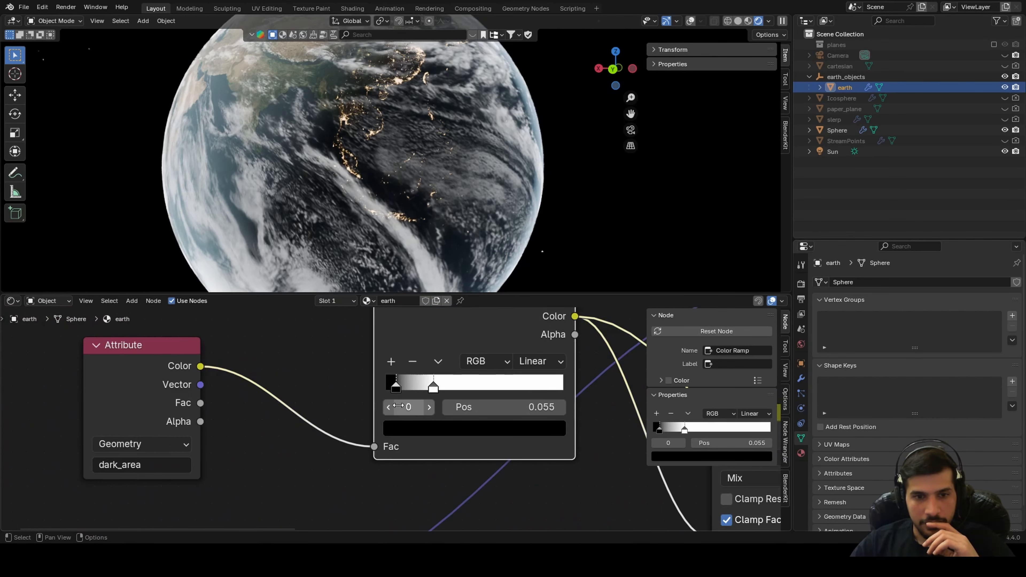
click(407, 432)
click(535, 285)
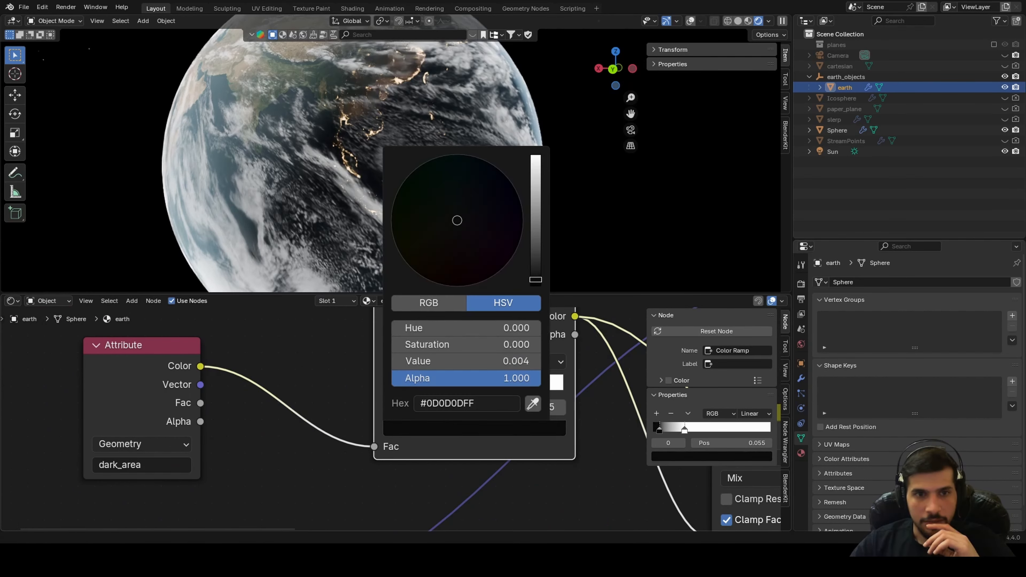
drag(535, 272, 535, 190)
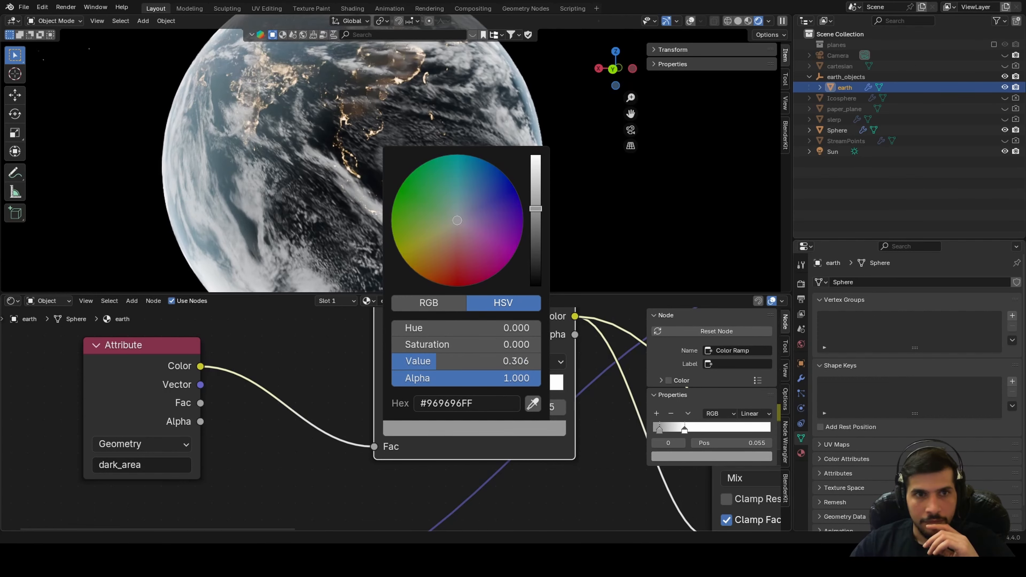
key(BackSpace)
right_click(457, 187)
Inspect the black stop of the Color Ramp fed by base_color-night.jpg against the city lights on the globe's dark side
middle_drag(220, 184, 347, 246)
middle_drag(630, 313, 462, 487)
middle_drag(740, 517, 404, 449)
middle_drag(391, 216, 364, 255)
middle_drag(294, 396, 618, 384)
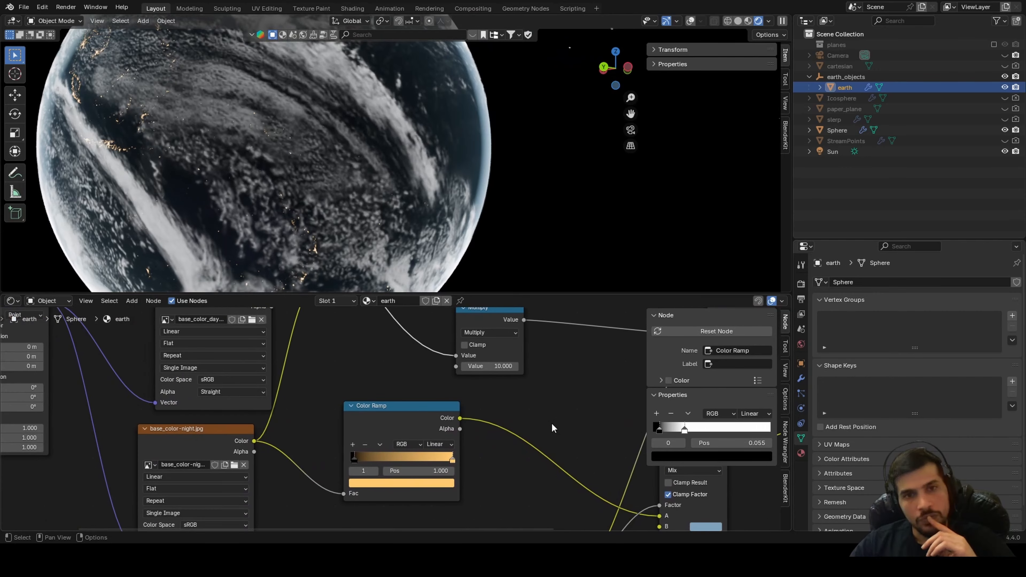
scroll(380, 482, up, 3)
drag(341, 471, 336, 479)
scroll(388, 182, down, 5)
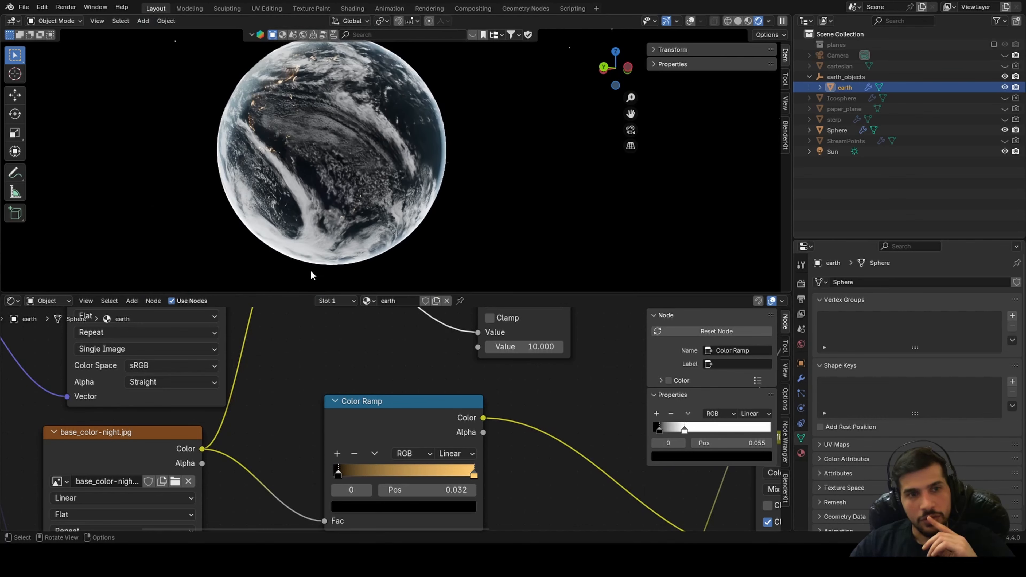
middle_drag(388, 182, 415, 277)
scroll(414, 277, up, 3)
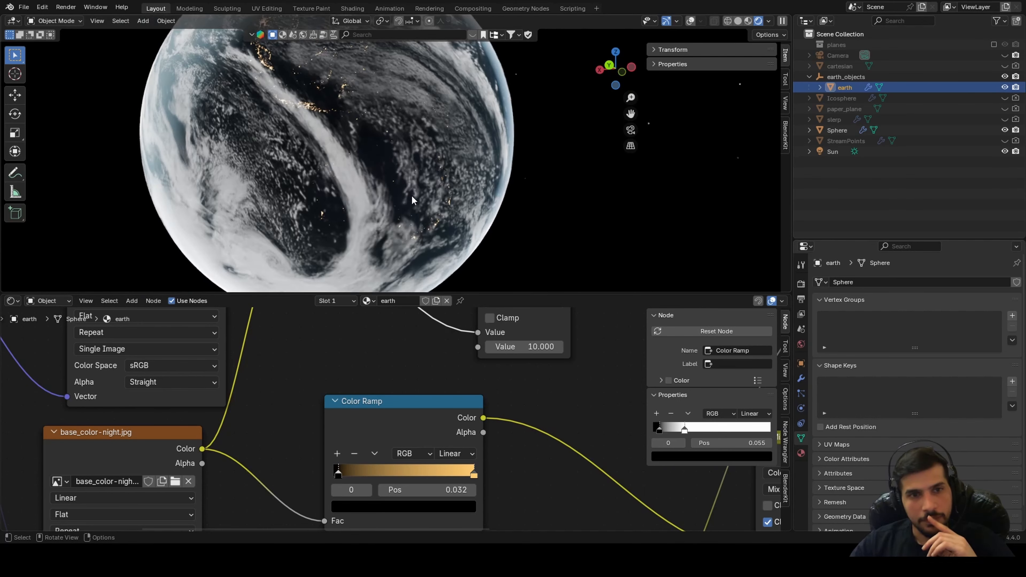
Trace the night-lights Color Ramp through its Mix node to the Principled BSDF inputs
scroll(487, 405, down, 1)
middle_drag(487, 406, 416, 427)
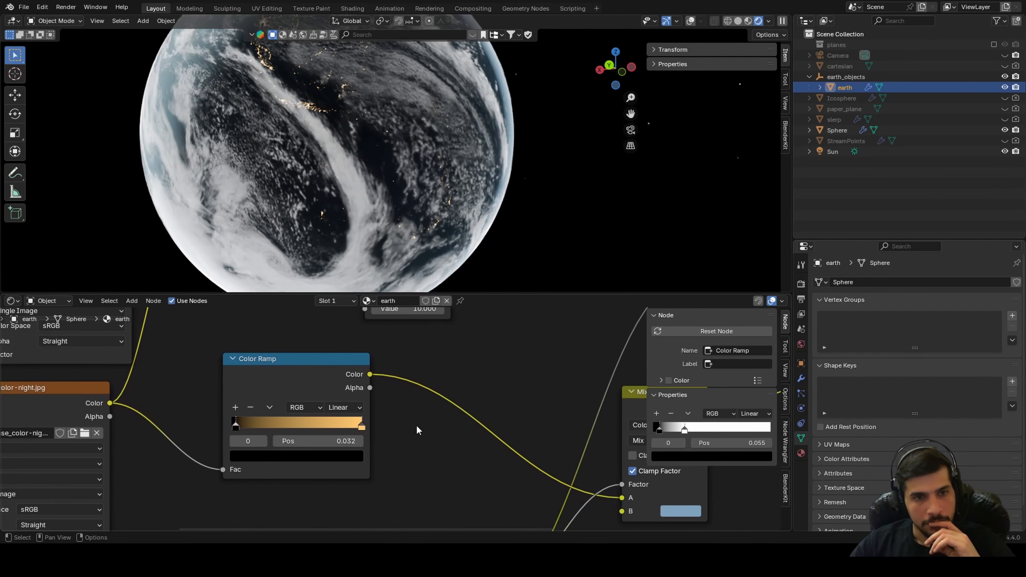
scroll(465, 240, down, 2)
scroll(408, 394, down, 2)
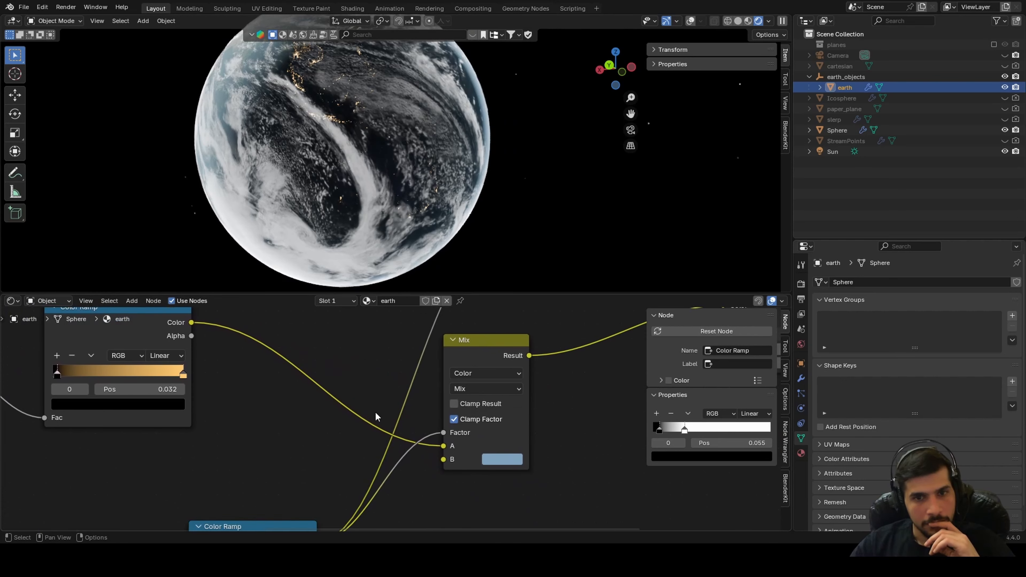
middle_drag(408, 394, 315, 503)
middle_drag(458, 442, 457, 501)
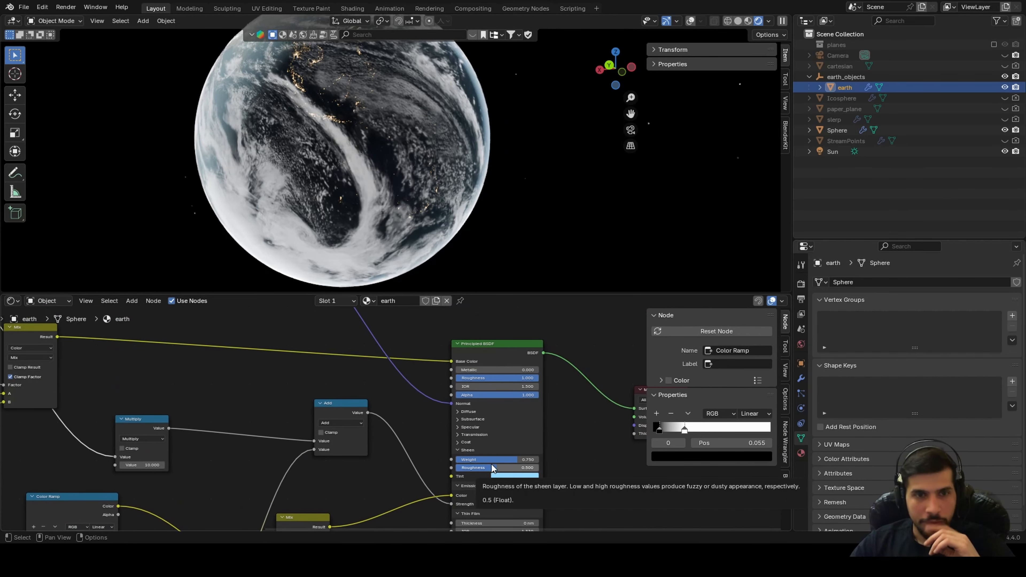
Move the Mix node that blends the day and night textures farther away from the base_color_day image node
scroll(394, 424, up, 3)
scroll(394, 423, down, 2)
middle_drag(318, 424, 408, 457)
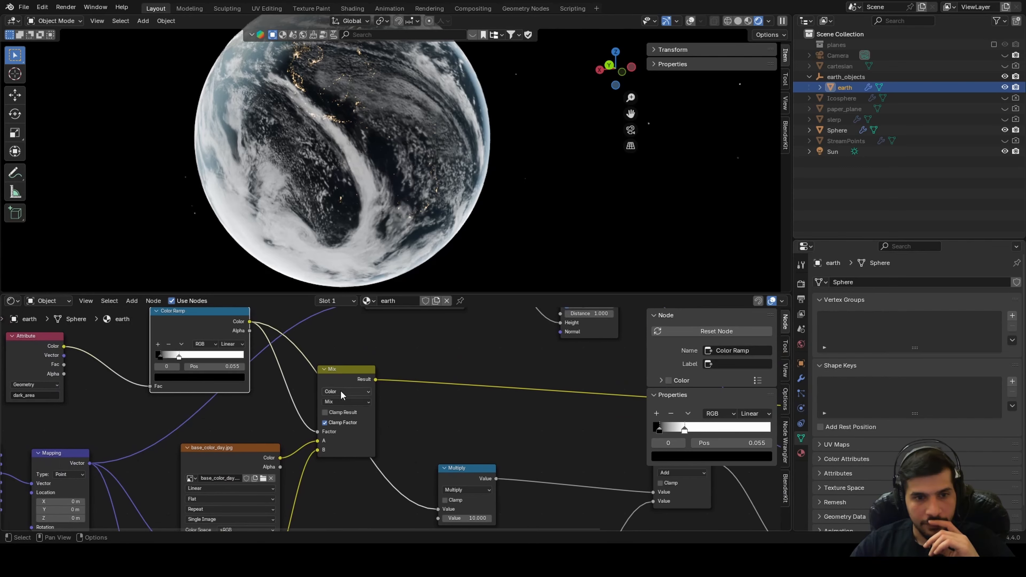
drag(335, 378, 506, 364)
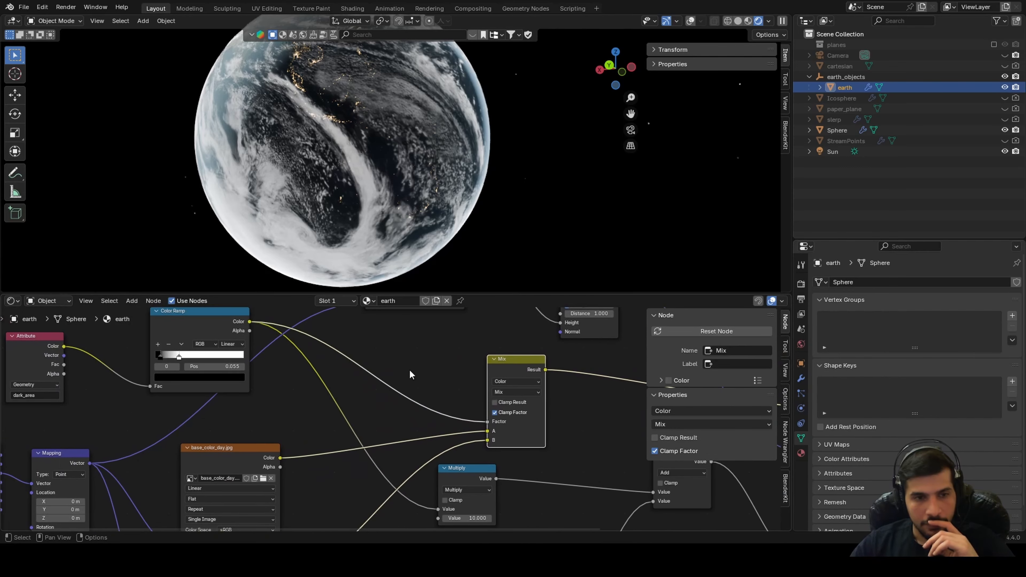
middle_drag(412, 427, 394, 377)
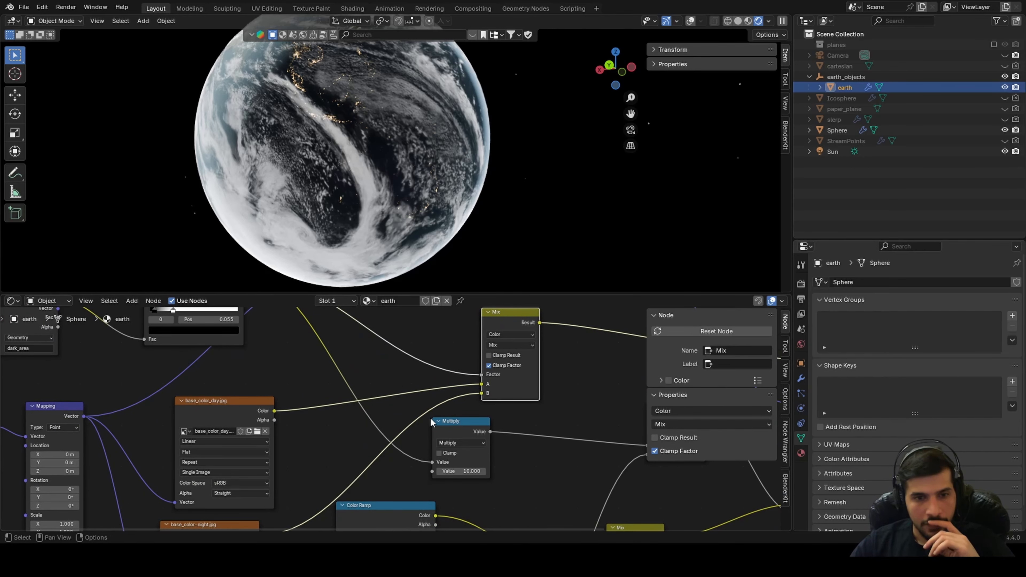
Try inserting a duplicate Multiply node between the base_color-night texture and the Mix node's B input, raising its Value to about 28
click(445, 423)
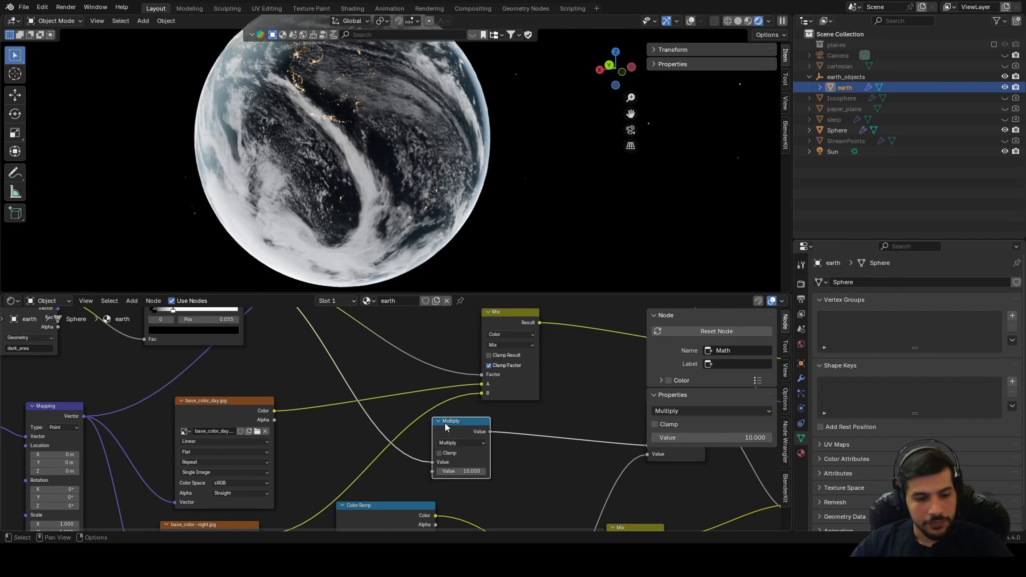
key(shift+d)
click(413, 416)
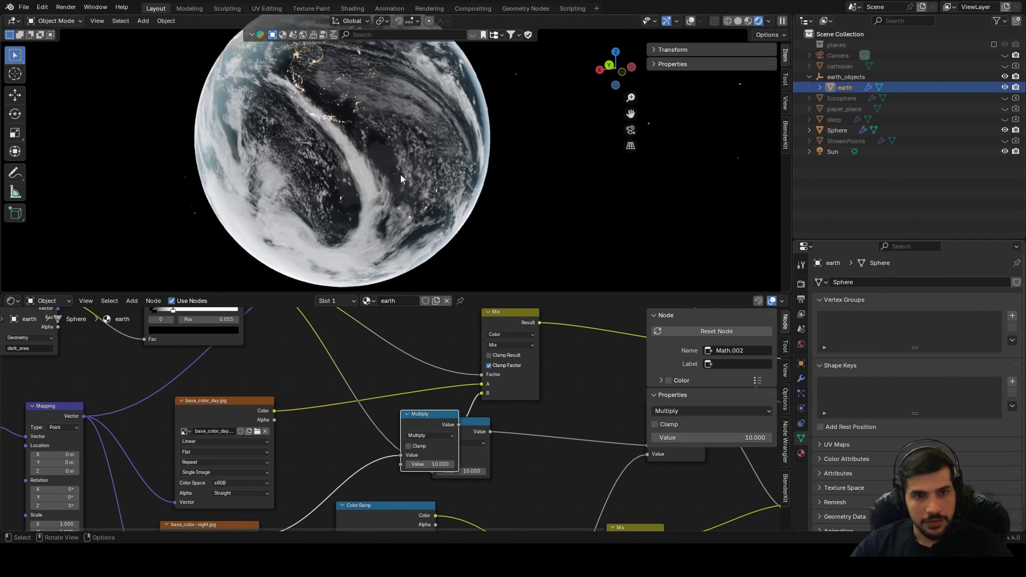
mouse_move(422, 464)
mouse_down()
mouse_move(448, 464)
mouse_move(425, 464)
mouse_up()
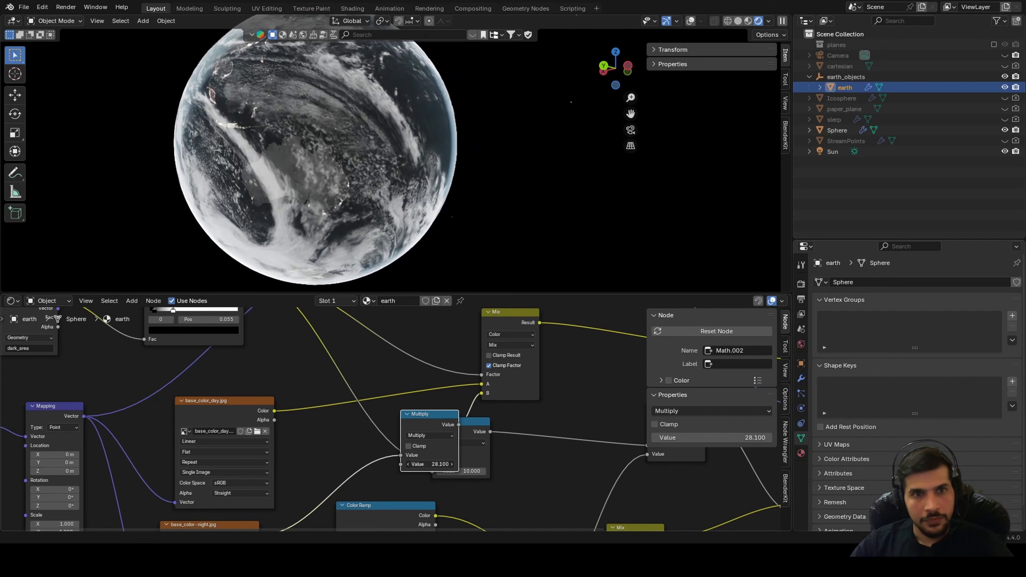
right_click(426, 464)
middle_drag(342, 140, 264, 189)
key(ctrl+z)
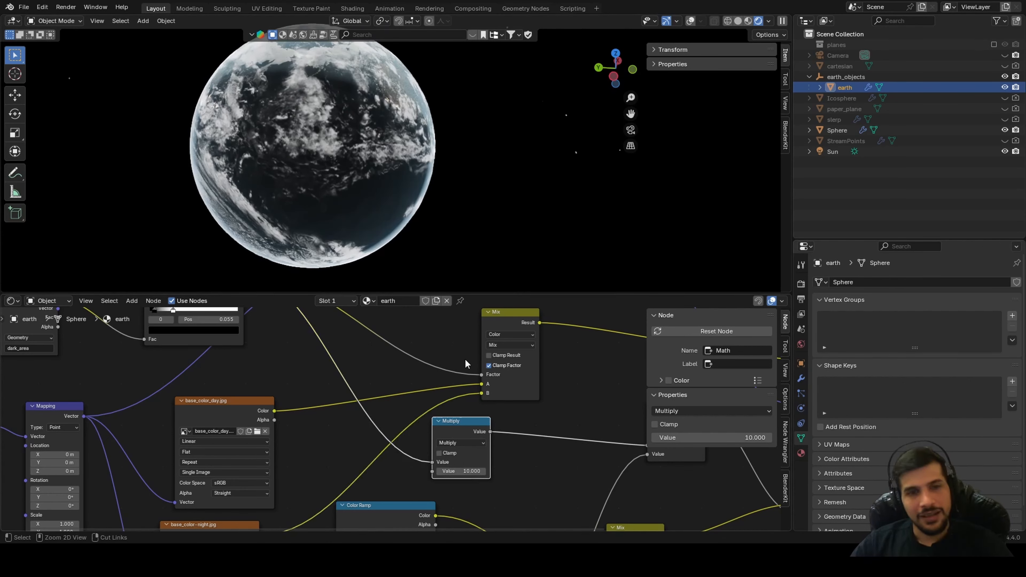
Try widening the Sun light's Angle to 150°
middle_drag(335, 154, 460, 108)
click(876, 152)
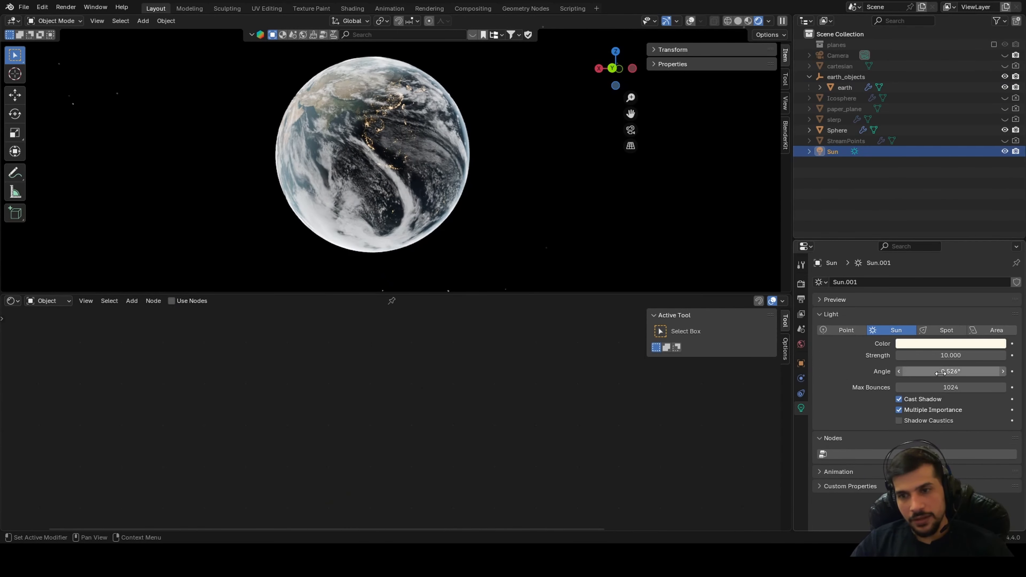
mouse_move(947, 372)
mouse_down()
mouse_move(1005, 371)
mouse_move(961, 371)
mouse_up()
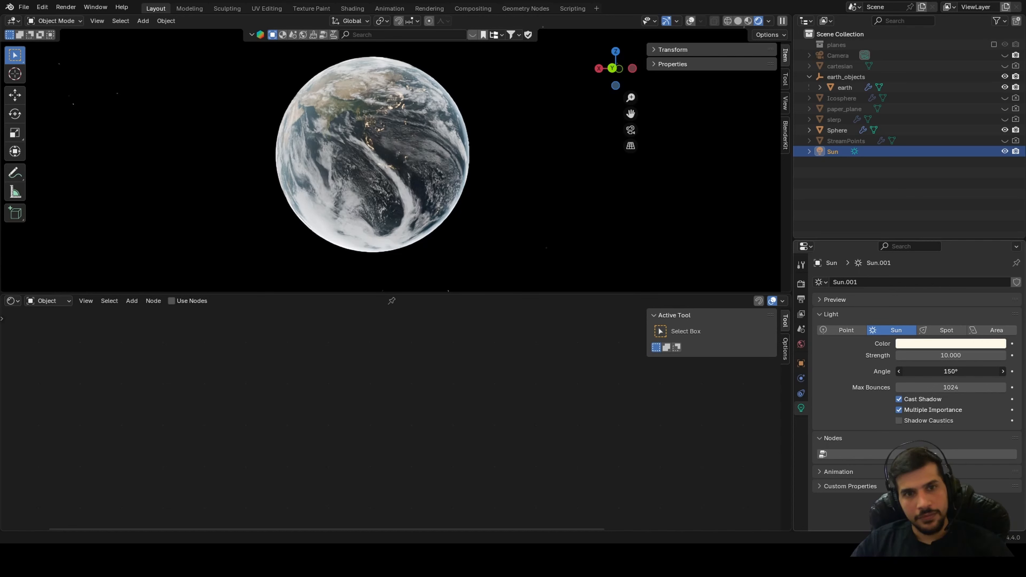
mouse_move(977, 371)
mouse_down()
mouse_move(991, 371)
mouse_move(913, 371)
mouse_up()
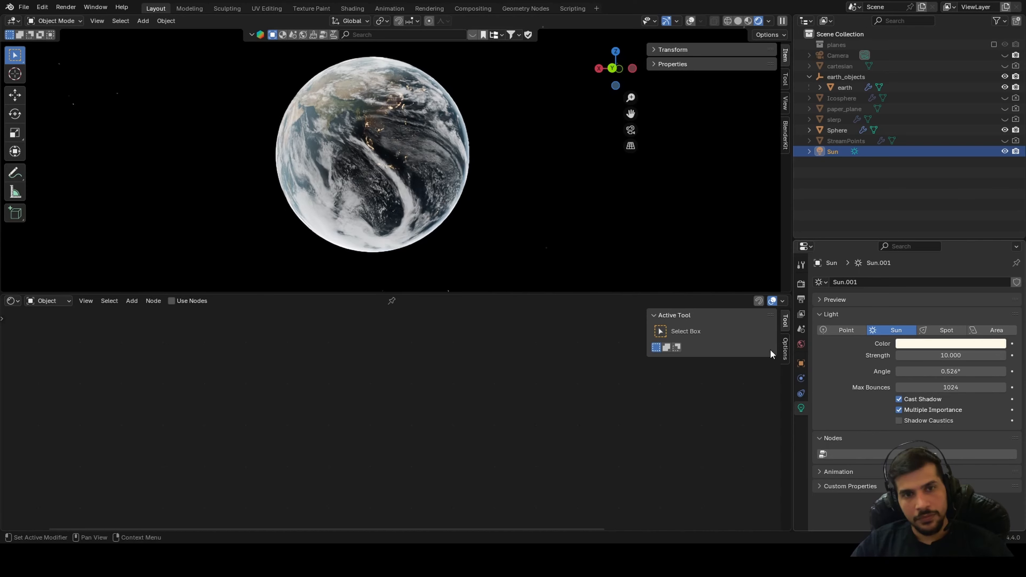
Enlarge the 3D viewport, view the whole Earth and turn on the viewport overlays
middle_drag(184, 150, 299, 267)
scroll(300, 290, up, 5)
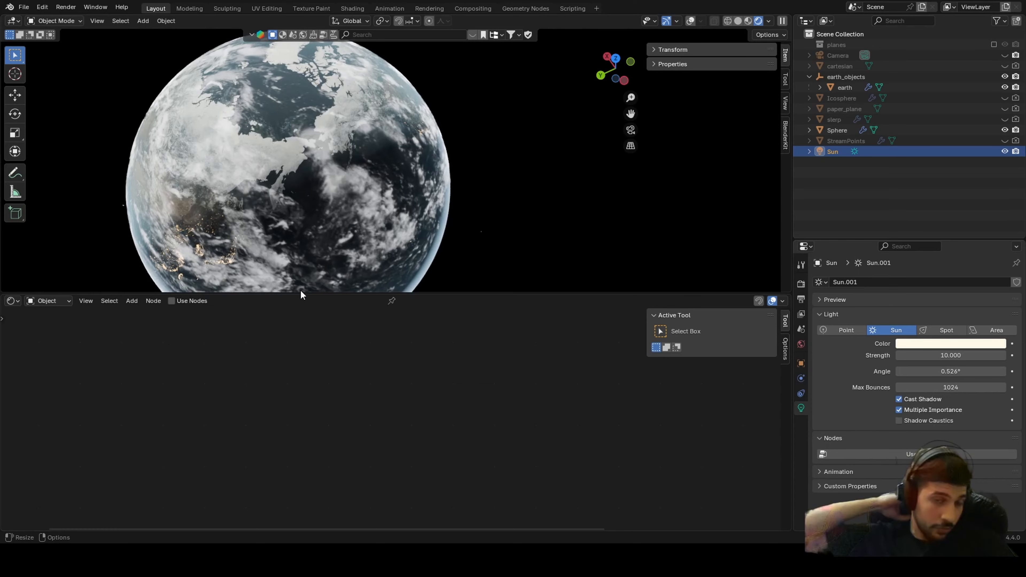
drag(542, 291, 545, 376)
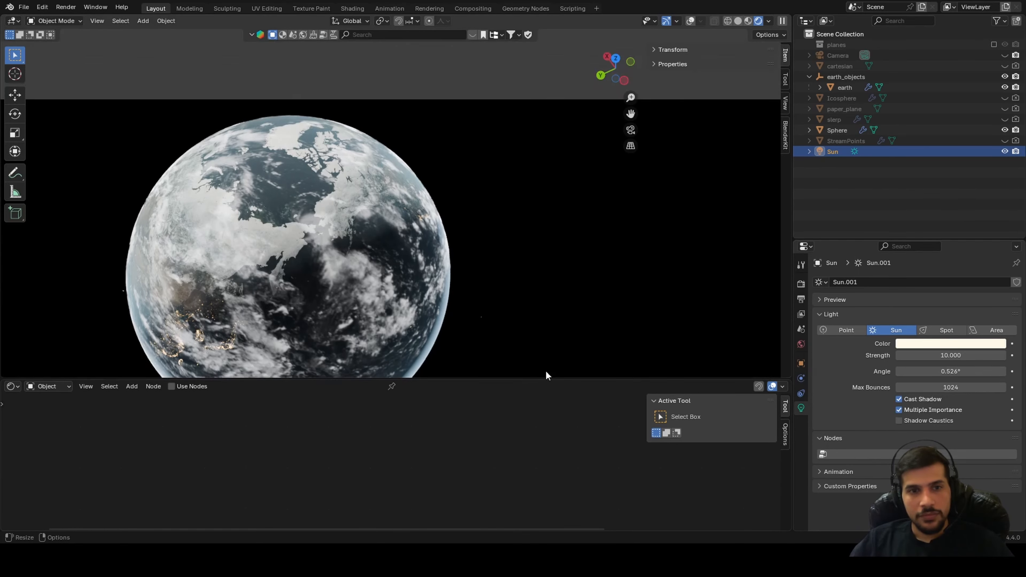
middle_drag(525, 344, 490, 236)
scroll(451, 204, down, 3)
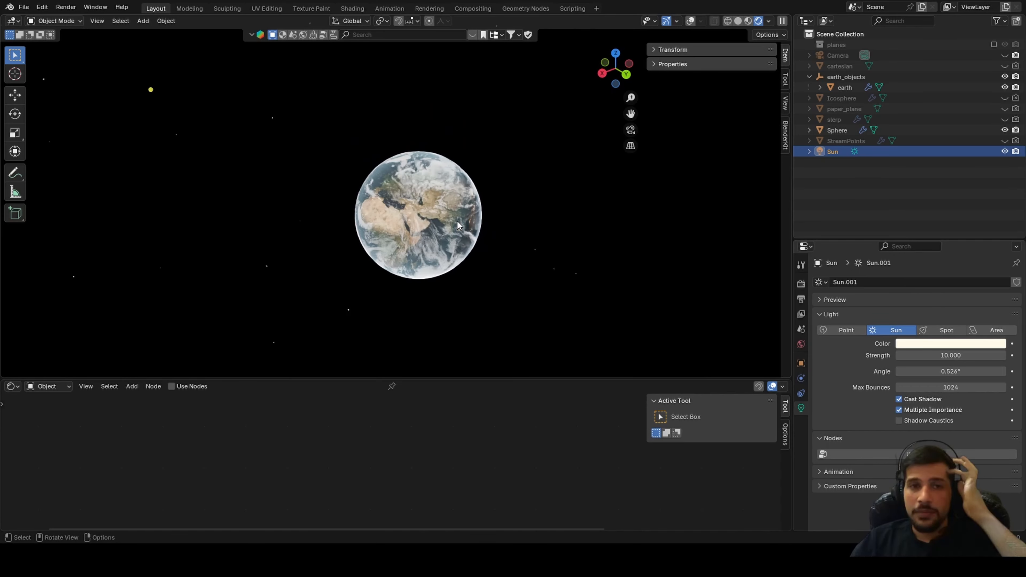
click(690, 21)
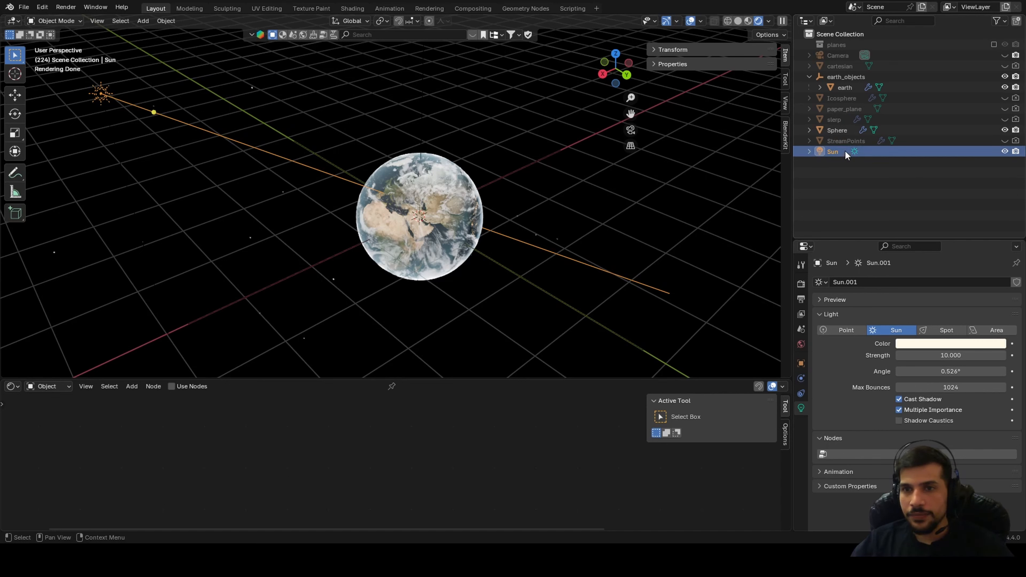
Rename the cloud Sphere object as volume
click(820, 87)
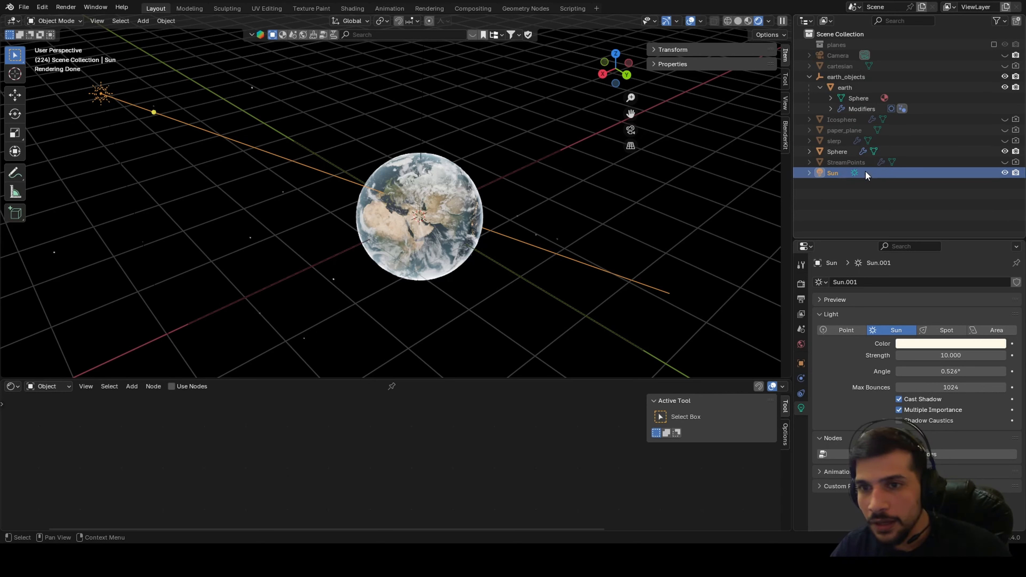
click(843, 151)
double_click(843, 150)
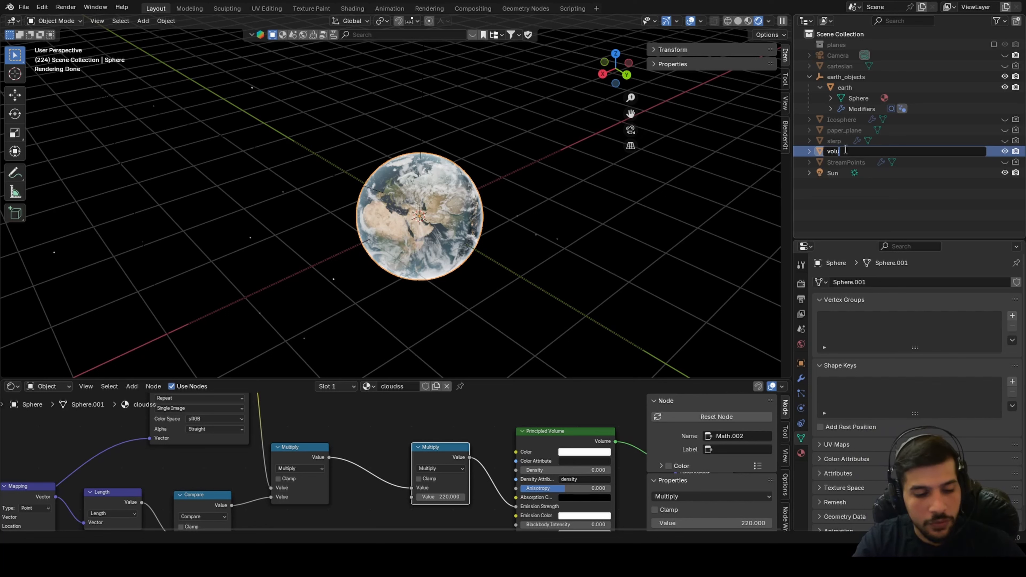
key(Return)
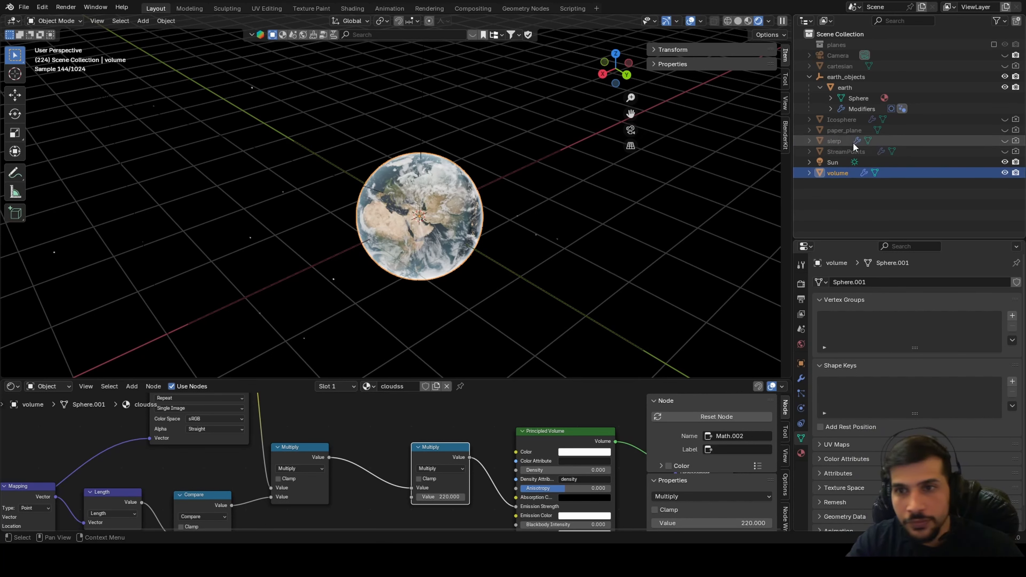
Parent the volume object to the earth_objects empty with the Object option and collapse the earth hierarchy
click(845, 156)
ctrl+click(845, 175)
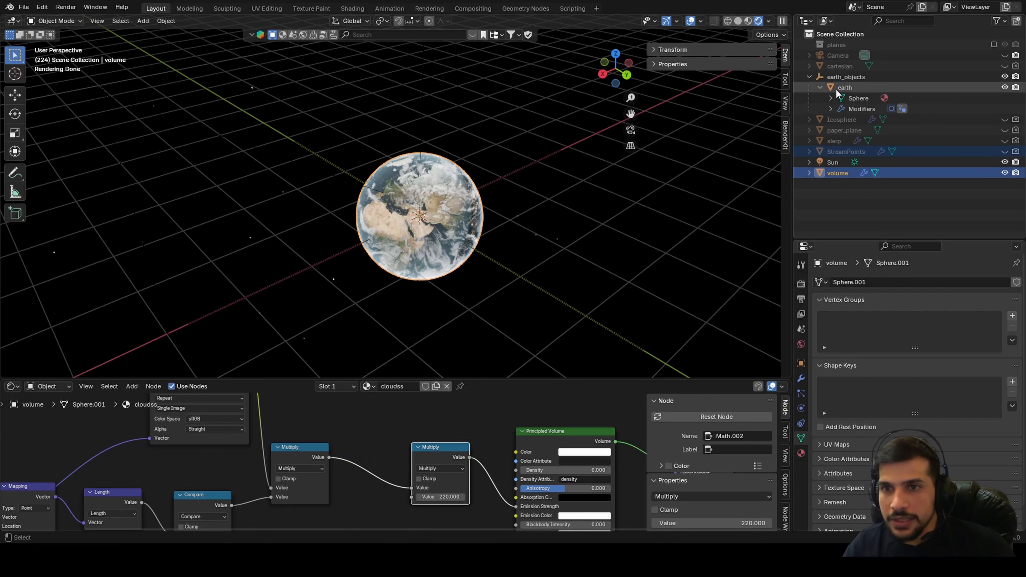
ctrl+click(836, 78)
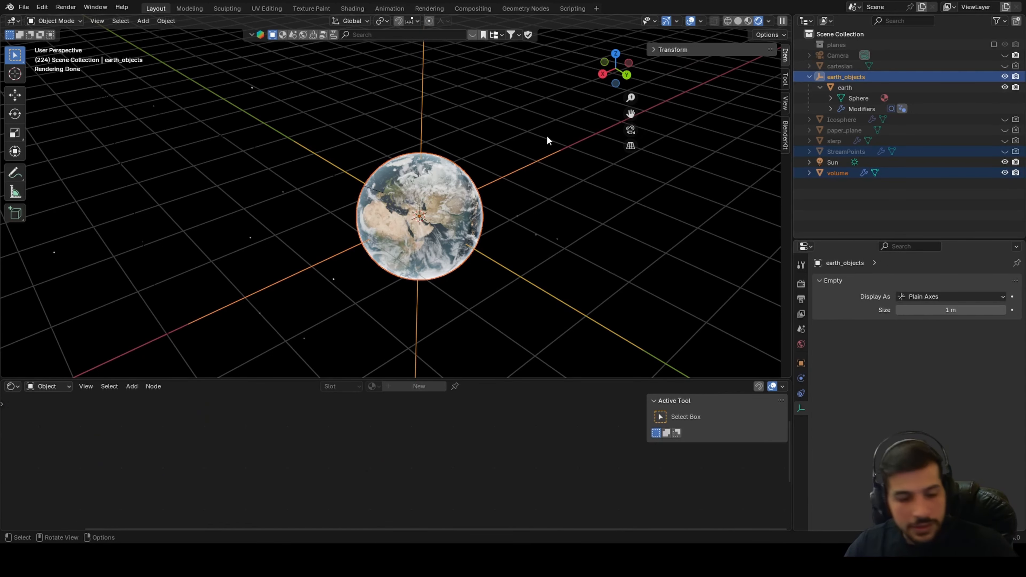
key(ctrl+p)
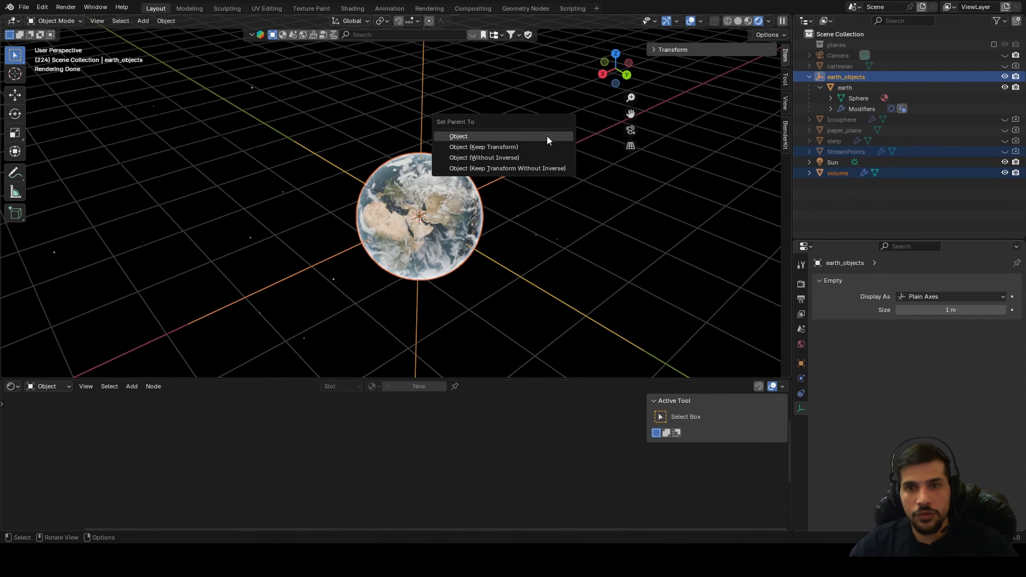
click(546, 136)
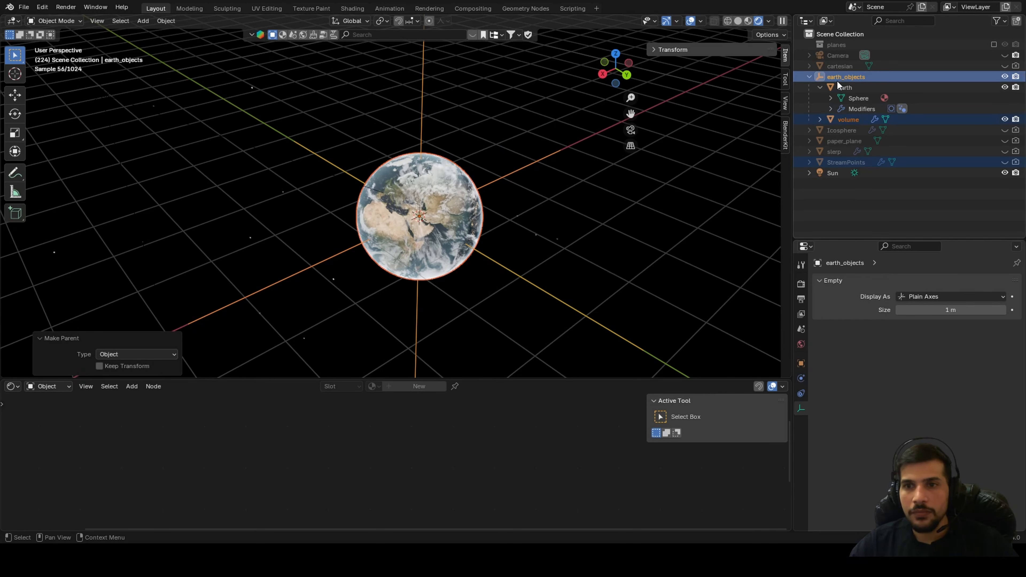
click(820, 90)
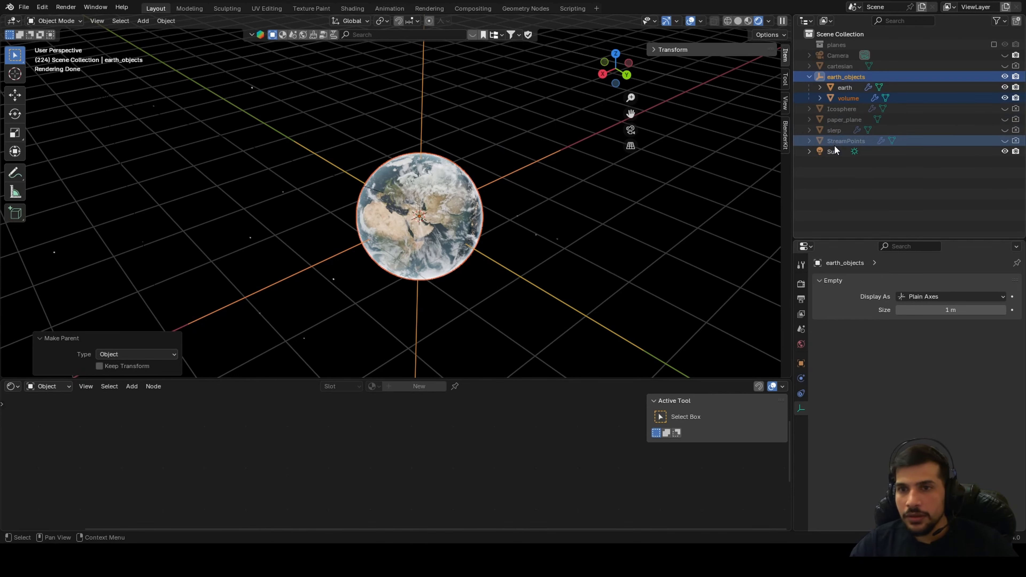
Unhide StreamPoints and parent the earth_objects empty to it with the Object option
click(845, 140)
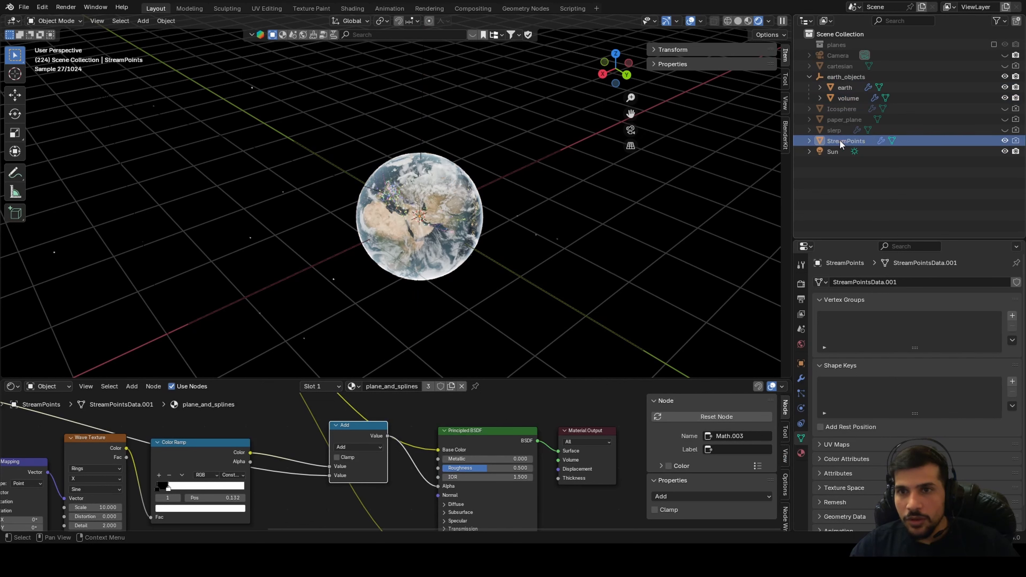
middle_drag(453, 134, 417, 93)
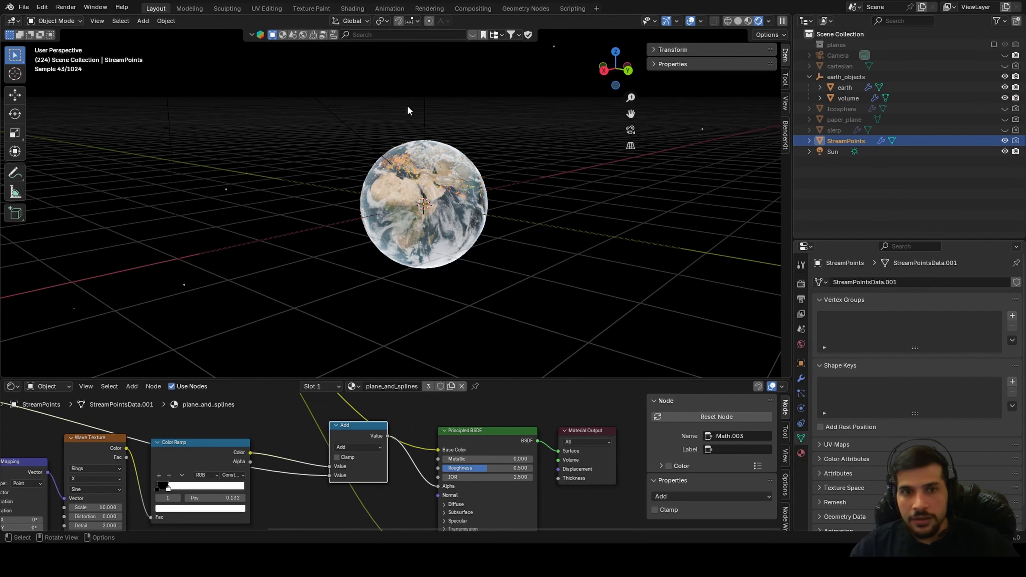
shift+drag(408, 106, 456, 133)
key(ctrl+p)
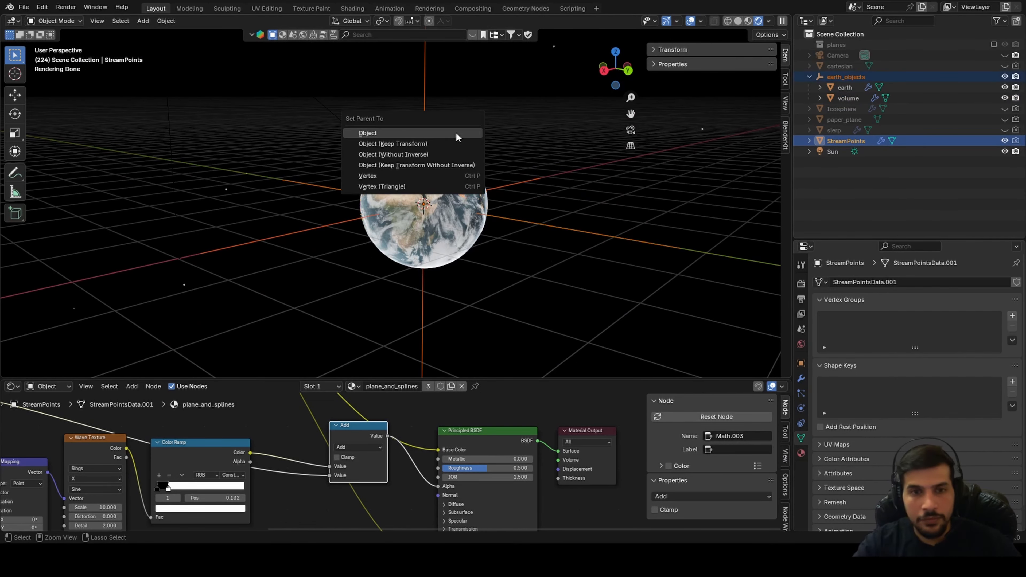
click(456, 136)
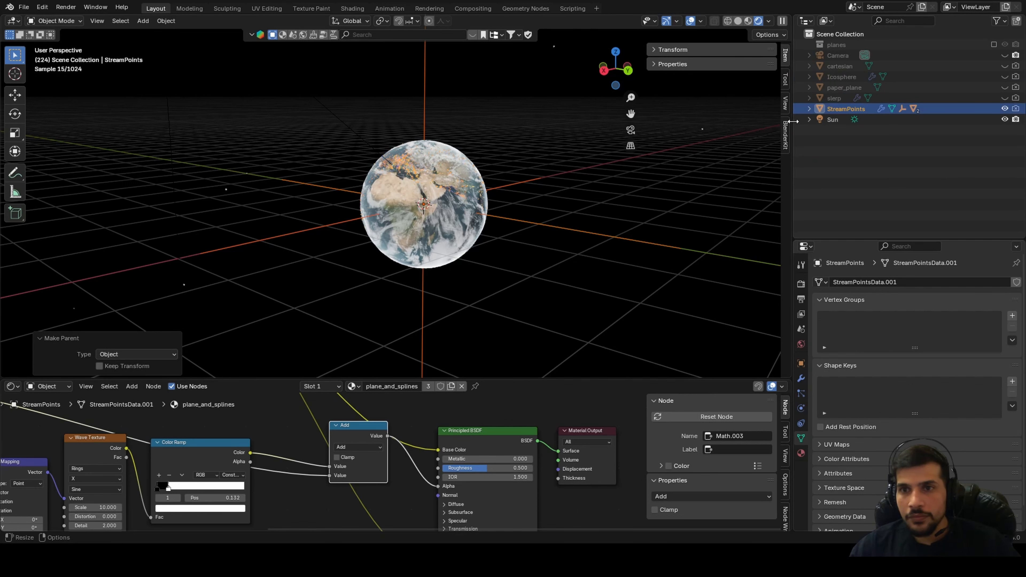
Undo the last parenting and parent StreamPoints to the earth_objects empty with the Object option
key(ctrl+z)
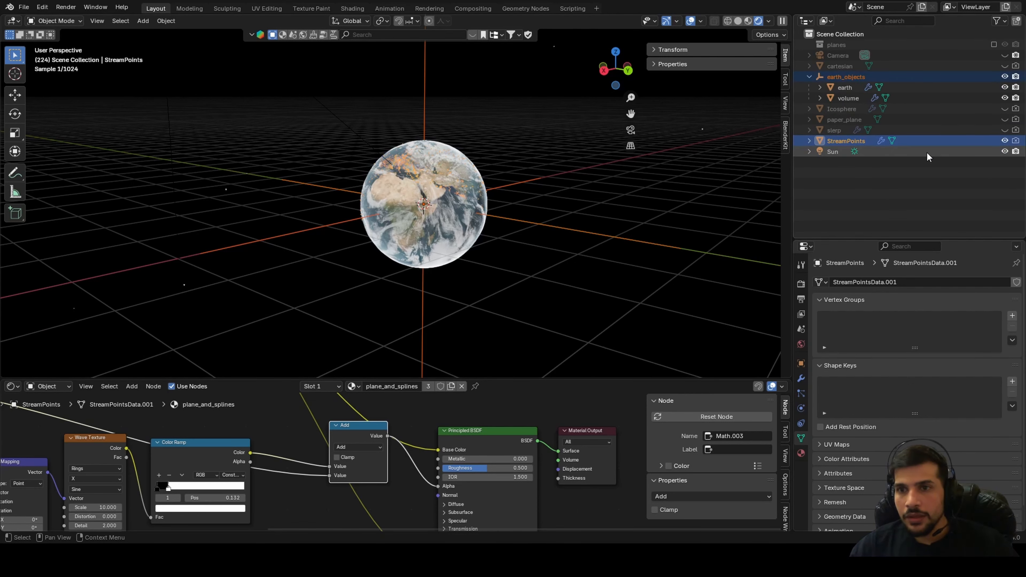
ctrl+click(850, 77)
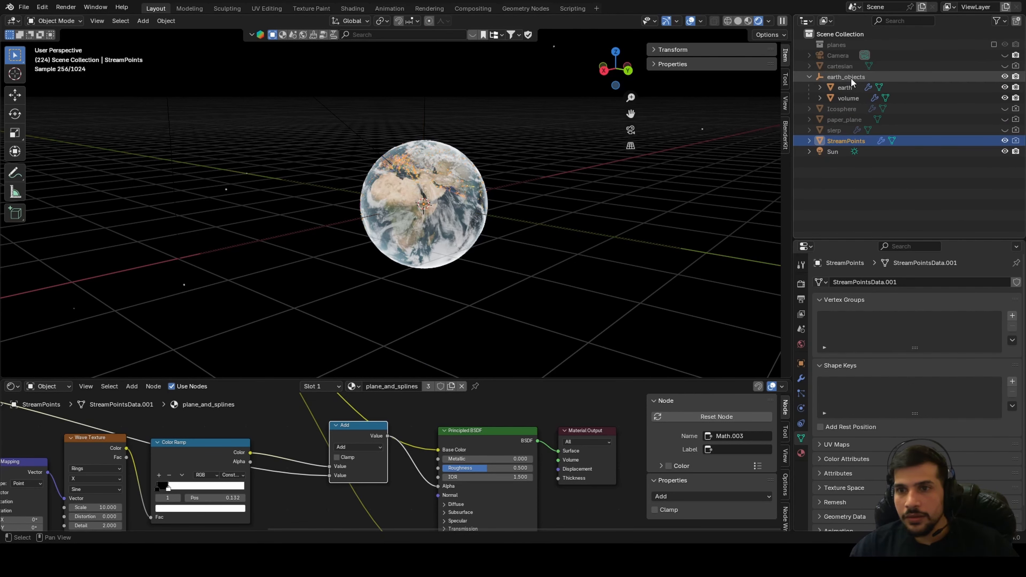
ctrl+click(850, 76)
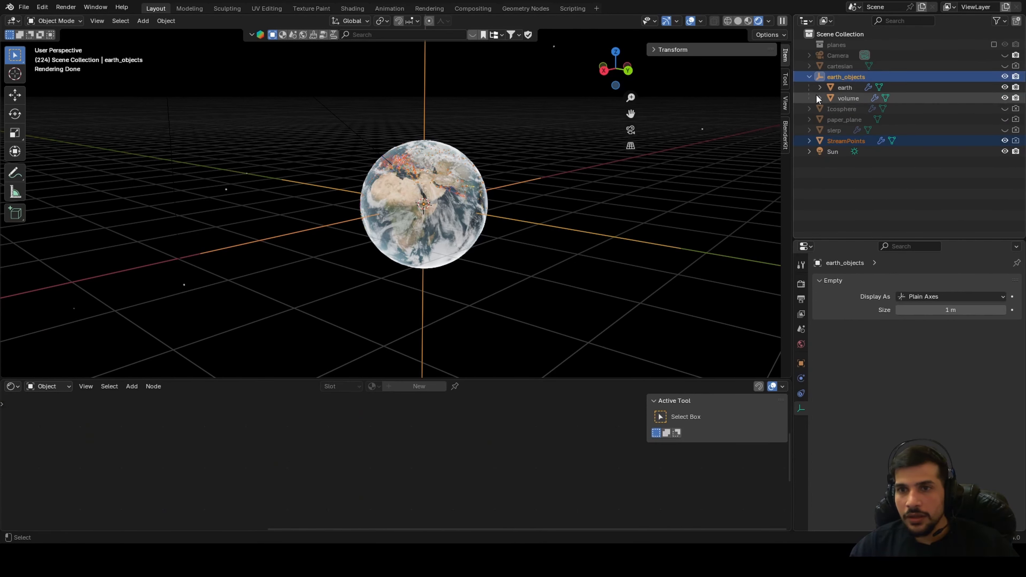
key(ctrl+p)
click(612, 131)
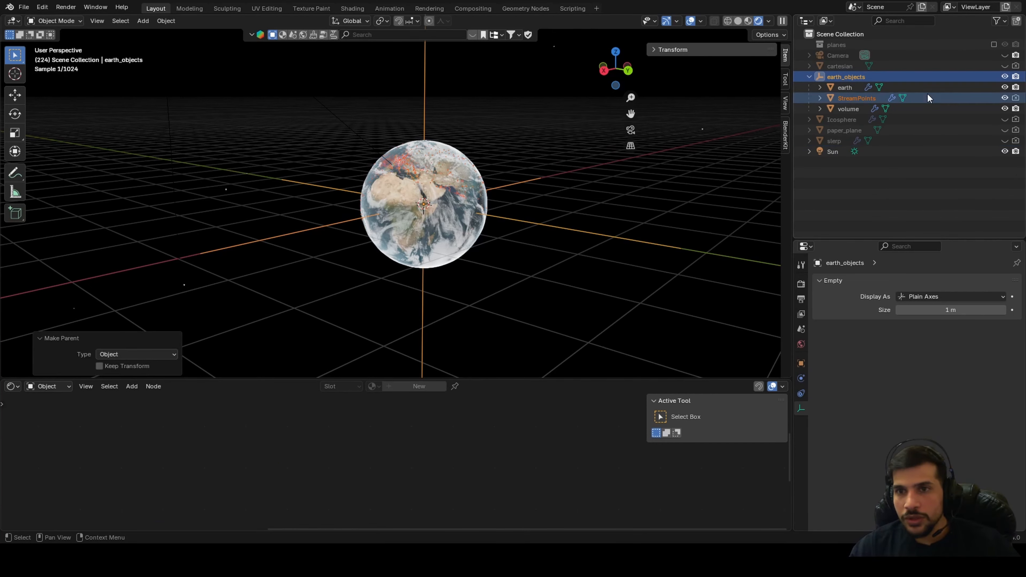
Try moving the earth_objects empty to test whether its child objects follow it
click(838, 75)
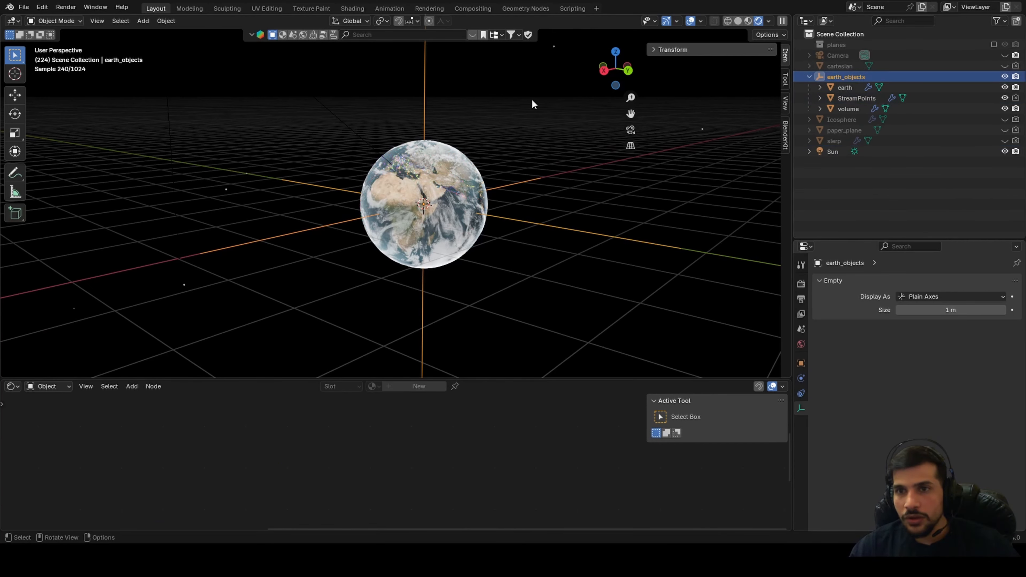
middle_drag(531, 99, 531, 151)
key(g)
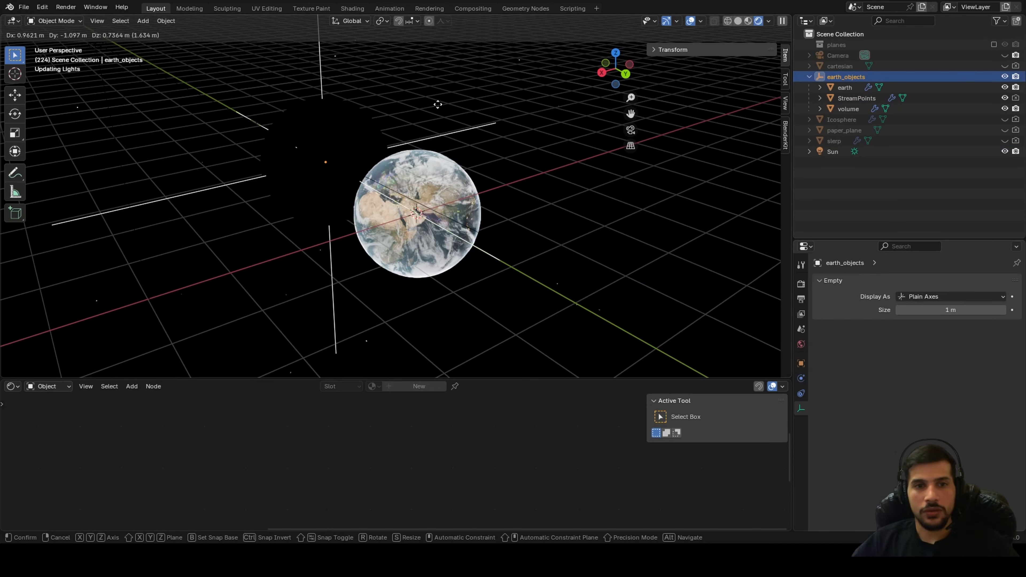
key(Escape)
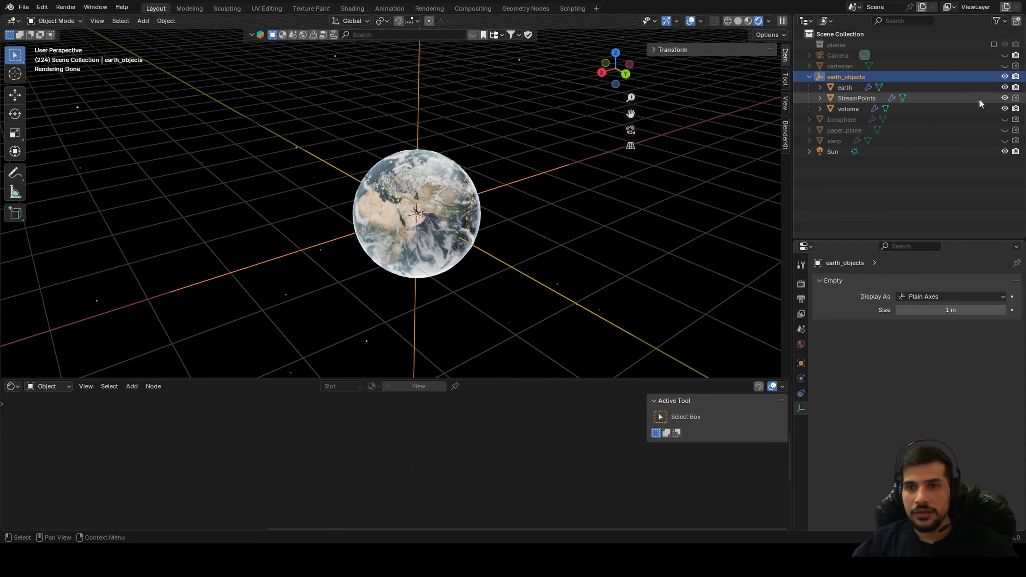
Select StreamPoints and inspect its planes and flight paths over Europe and the Middle East
click(853, 98)
scroll(545, 249, up, 5)
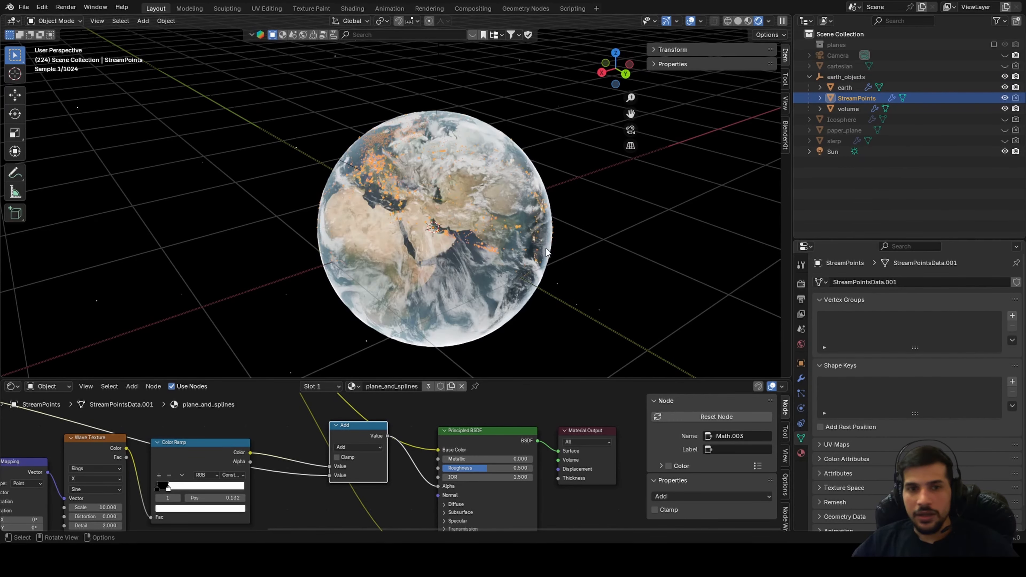
scroll(545, 248, up, 3)
click(185, 136)
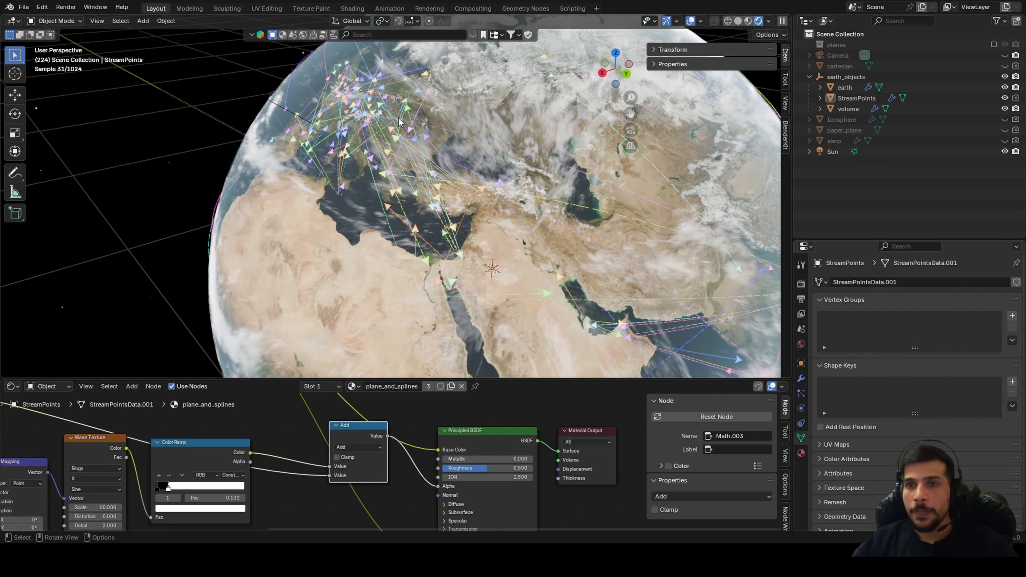
middle_drag(427, 150, 571, 140)
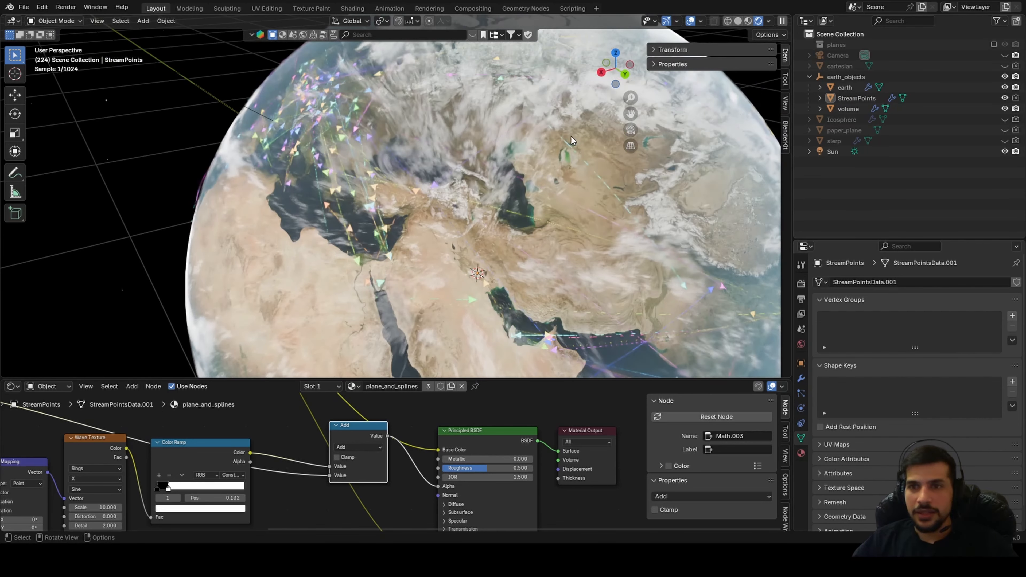
scroll(390, 172, down, 4)
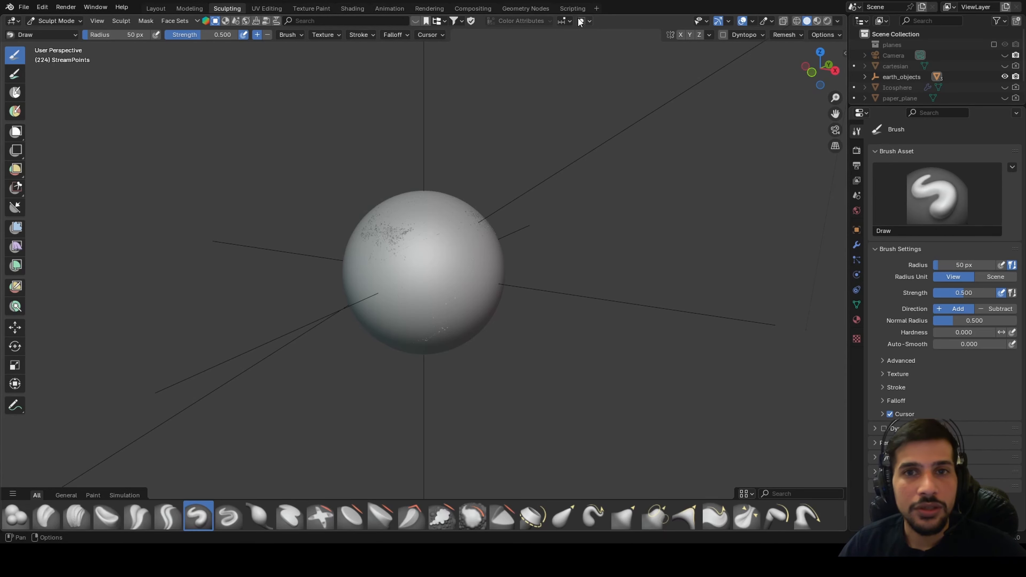
Open the sun_pos script in the Scripting workspace at its Earth and Sun object settings
click(570, 8)
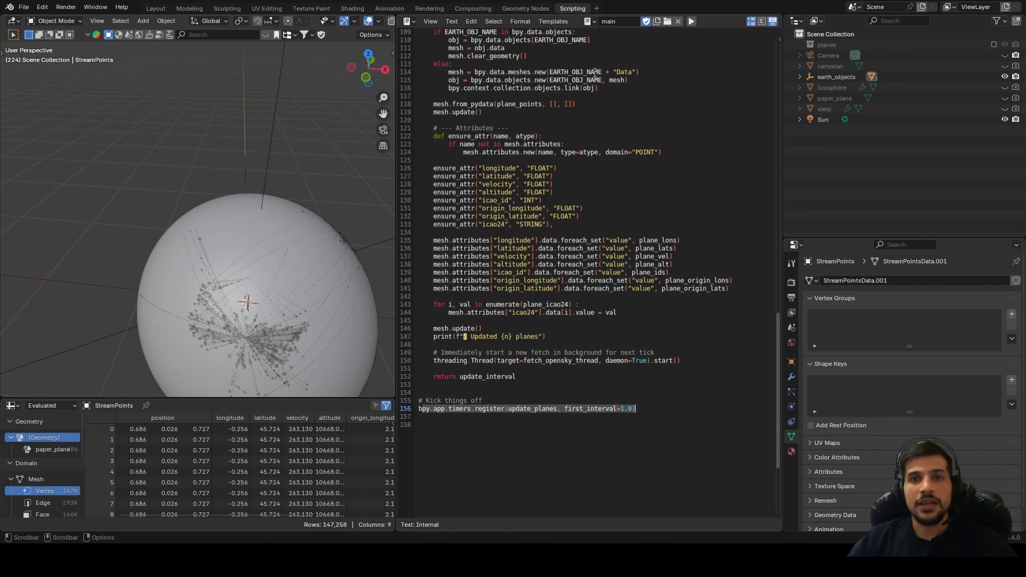
click(589, 22)
click(597, 43)
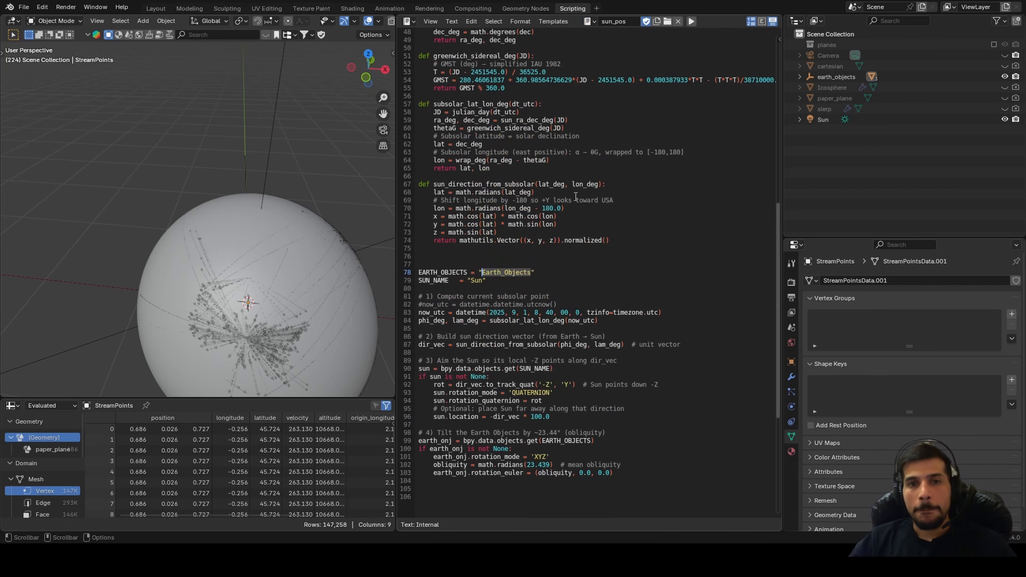
scroll(575, 196, down, 2)
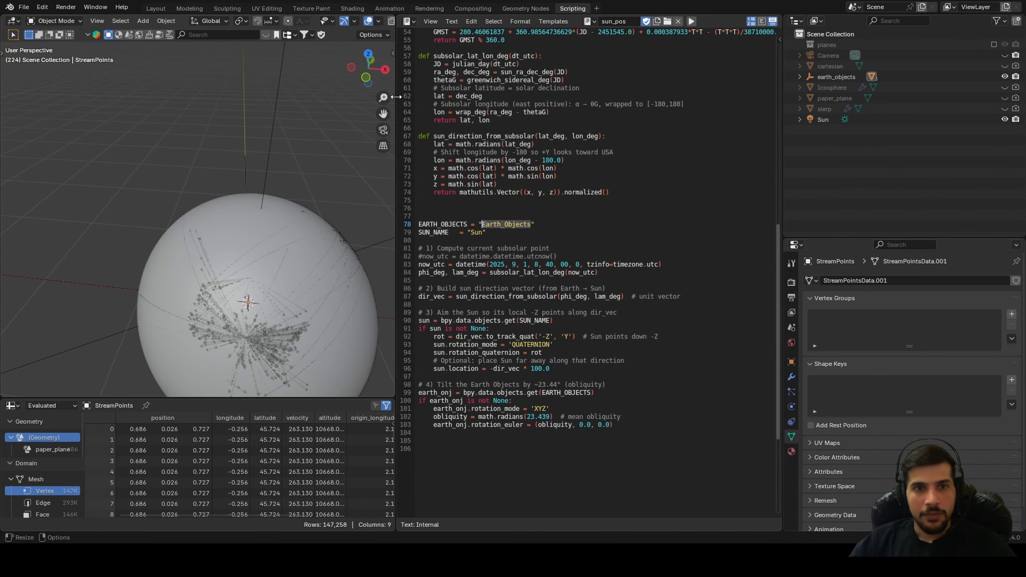
Select the earth_objects empty, frame the whole Earth and slightly widen the 3D viewport beside the script
drag(396, 97, 524, 101)
middle_drag(477, 169, 396, 202)
click(333, 111)
middle_drag(333, 110, 356, 210)
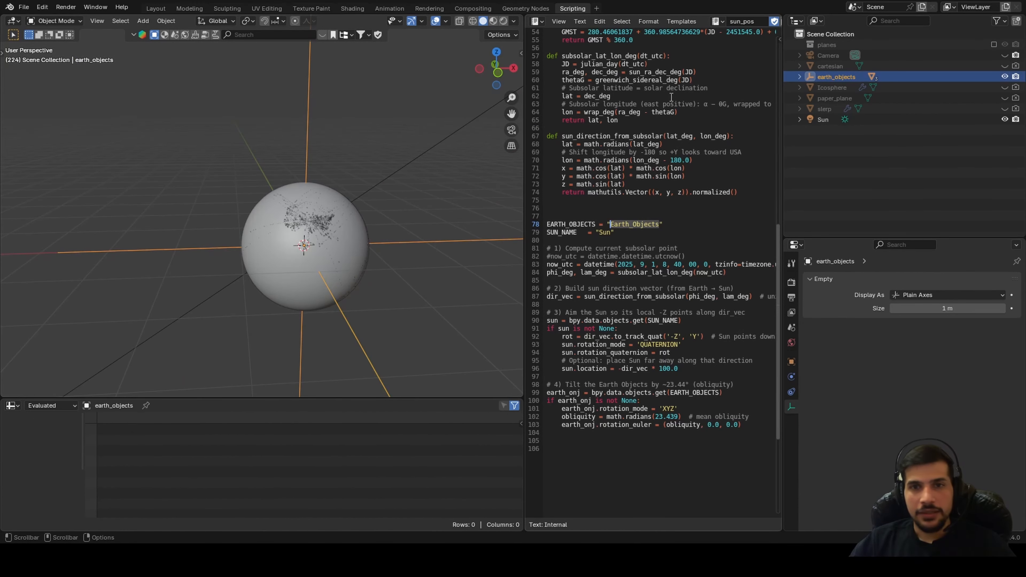
drag(525, 182, 409, 186)
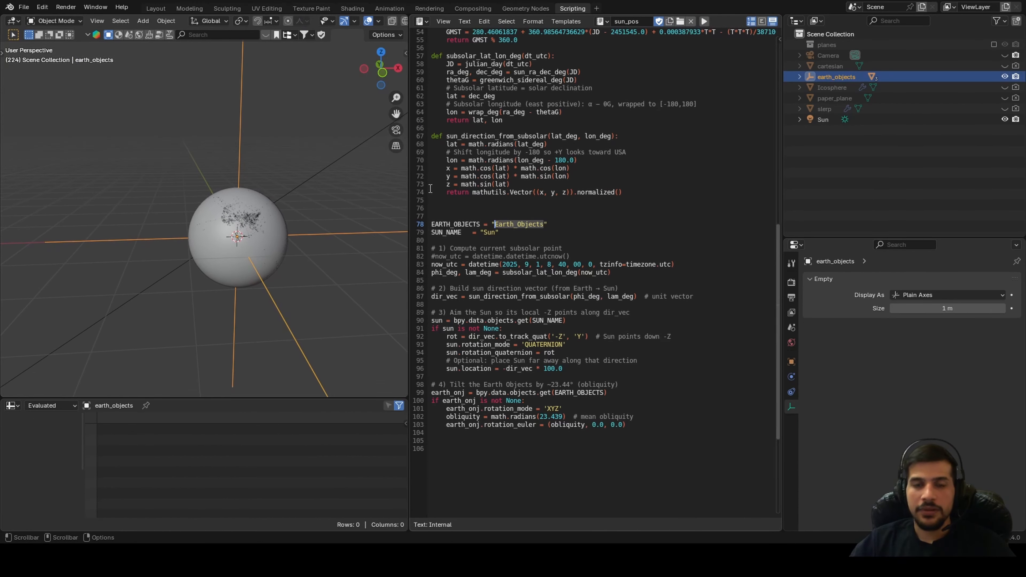
Review the sun_pos script's solar position functions and examine the Sun light's placement relative to the Earth
scroll(573, 219, up, 10)
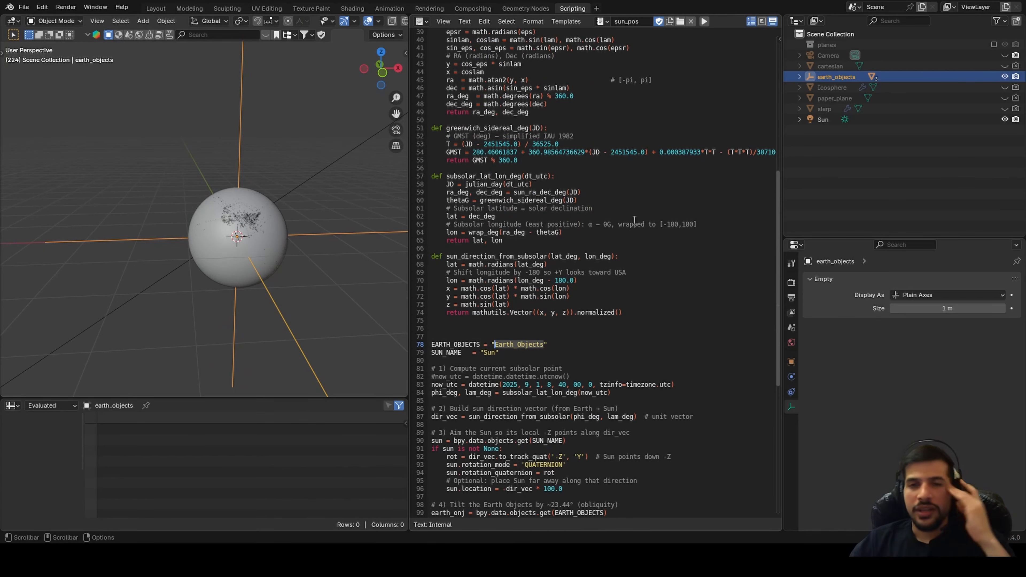
scroll(634, 219, up, 1)
scroll(635, 220, up, 6)
scroll(571, 193, down, 5)
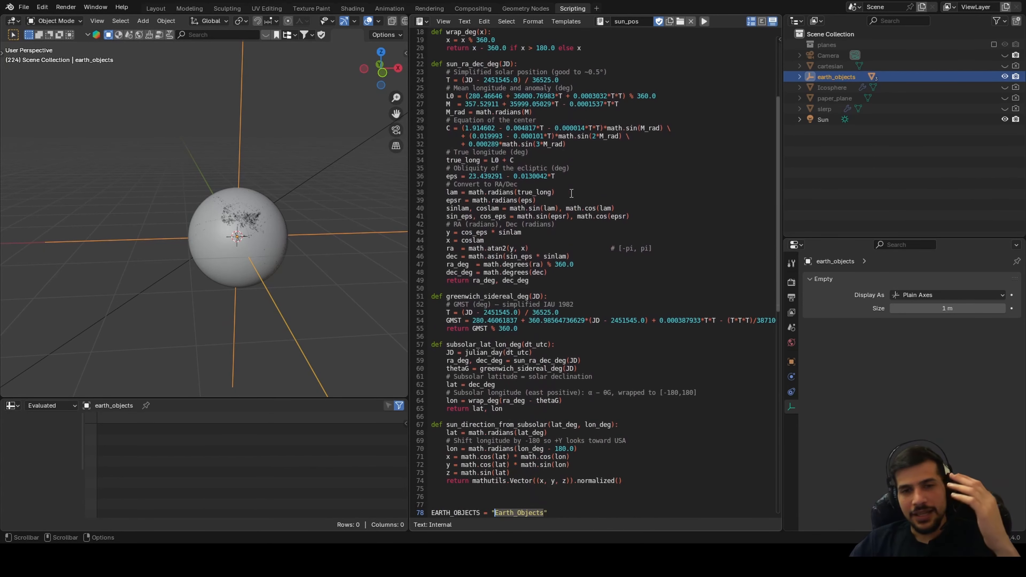
scroll(571, 193, down, 6)
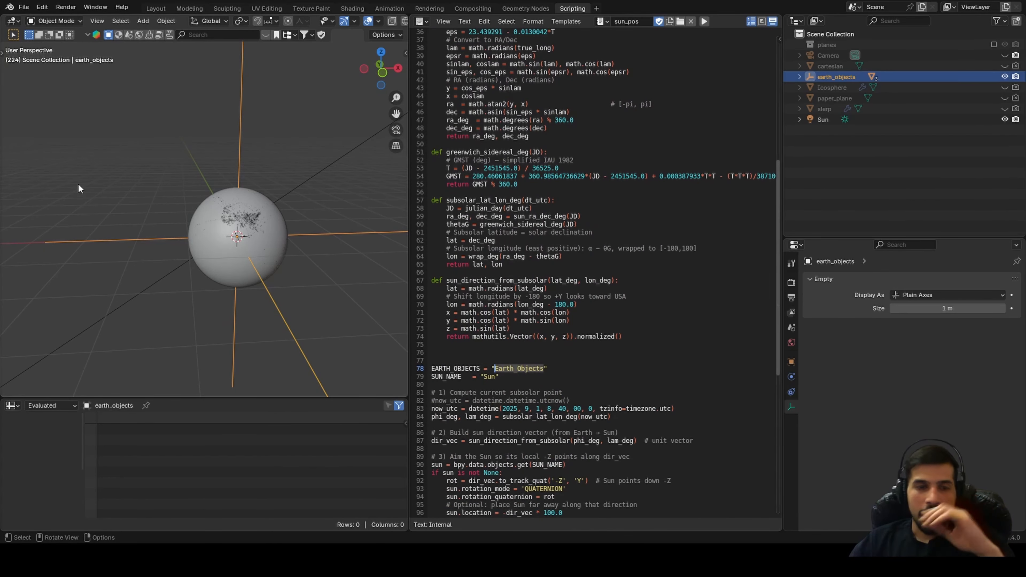
scroll(172, 183, down, 3)
middle_drag(172, 184, 258, 155)
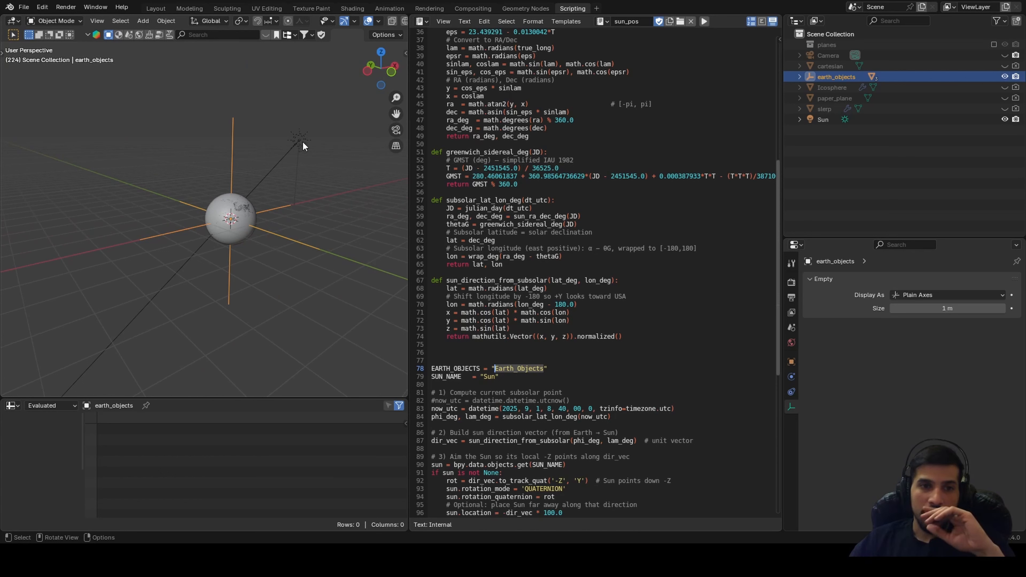
scroll(195, 220, up, 2)
middle_drag(195, 221, 278, 150)
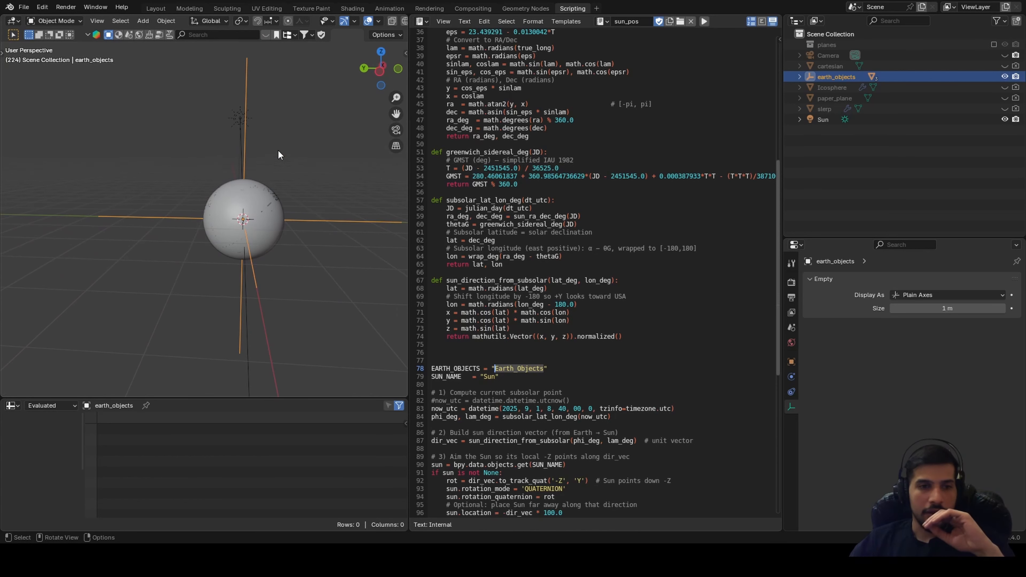
middle_drag(222, 183, 259, 170)
click(559, 352)
scroll(559, 352, up, 3)
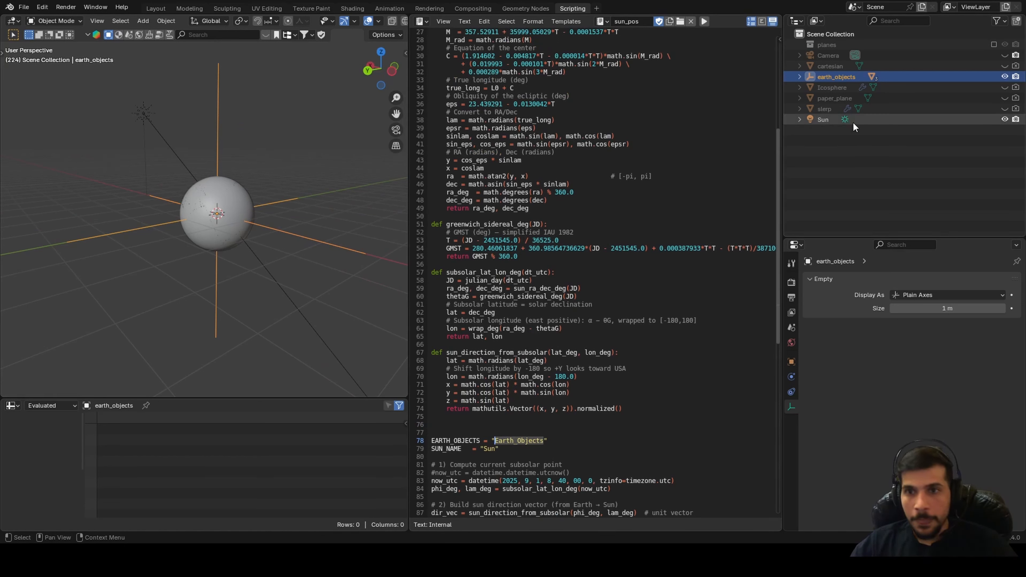
Rename the earth_objects empty as Earth_Objects to match the name in the script
double_click(832, 77)
text(Earth_Objects)
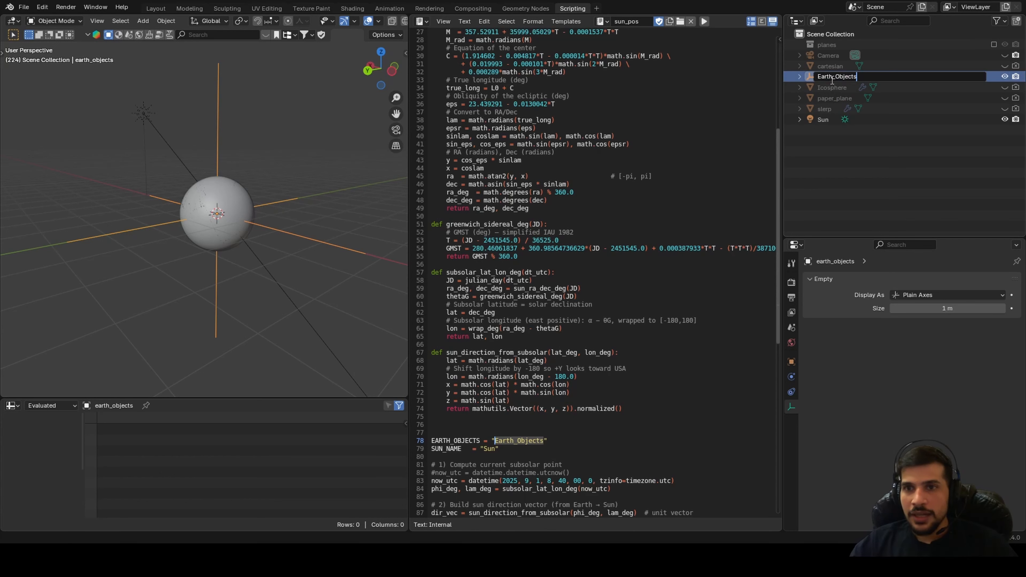
key(Return)
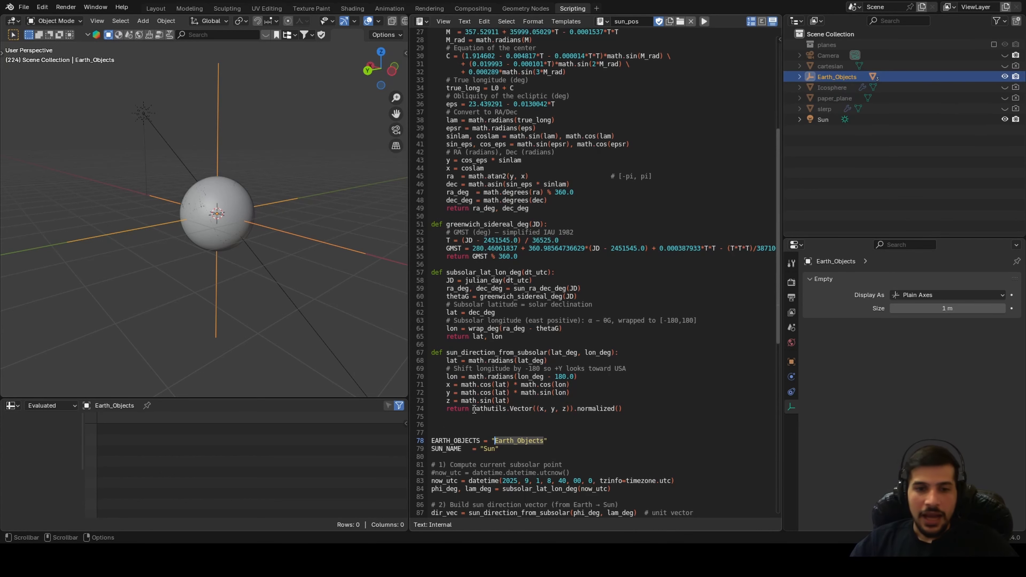
Check the Sun light against the script's SUN_NAME and examine its position and direction relative to the Earth
scroll(534, 408, down, 2)
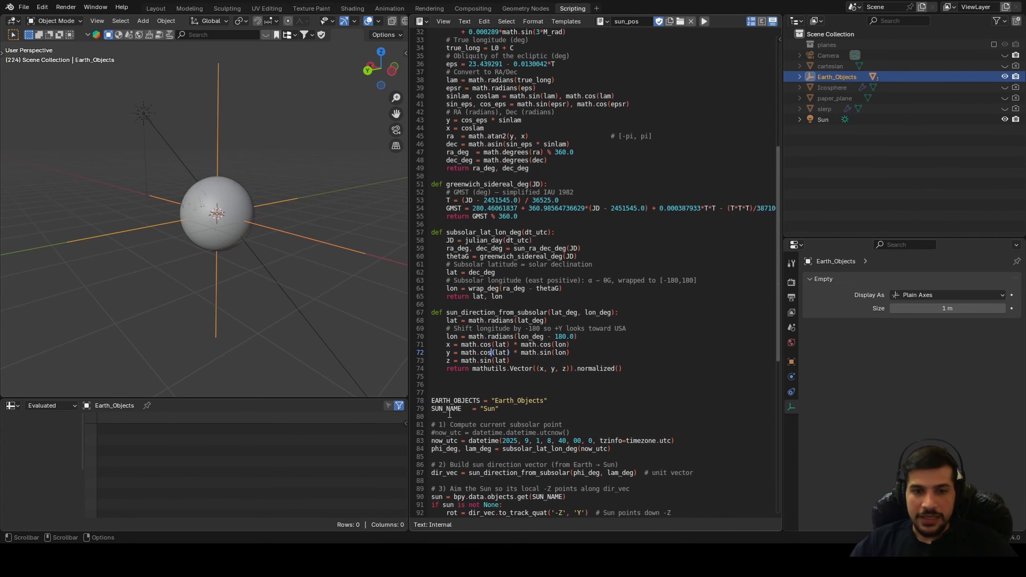
click(820, 120)
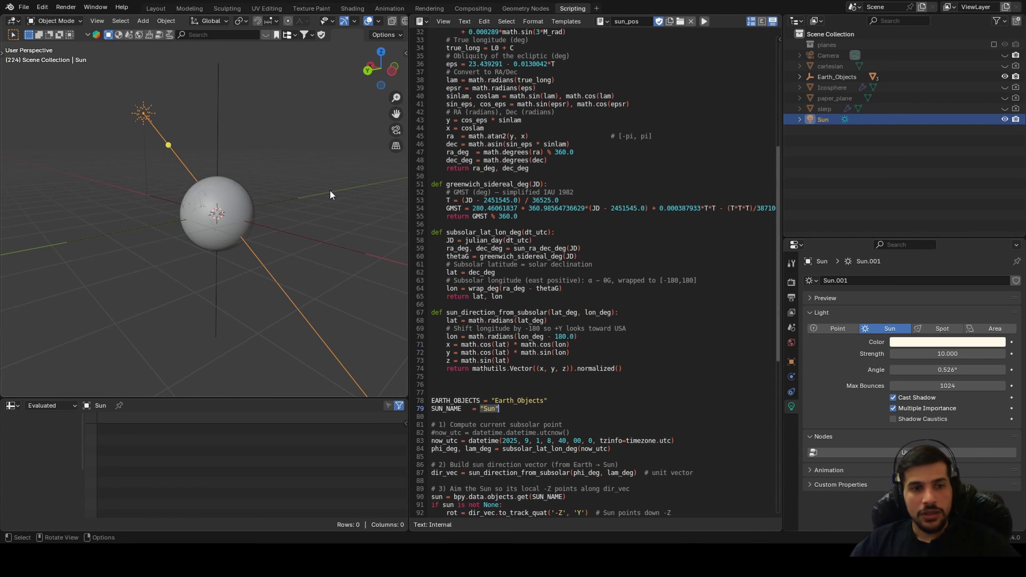
middle_drag(330, 195, 317, 195)
click(239, 191)
middle_drag(240, 191, 251, 193)
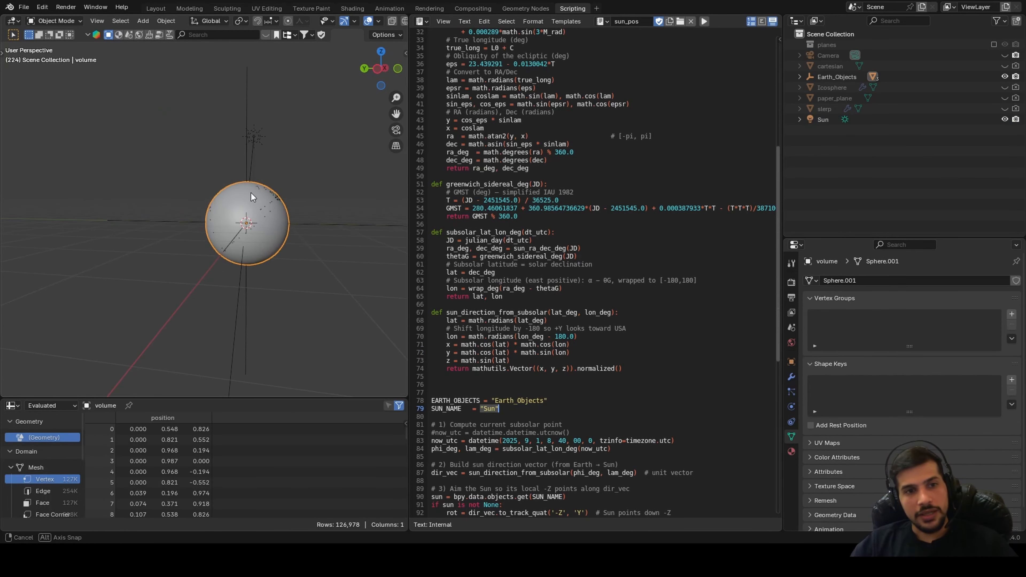
click(254, 137)
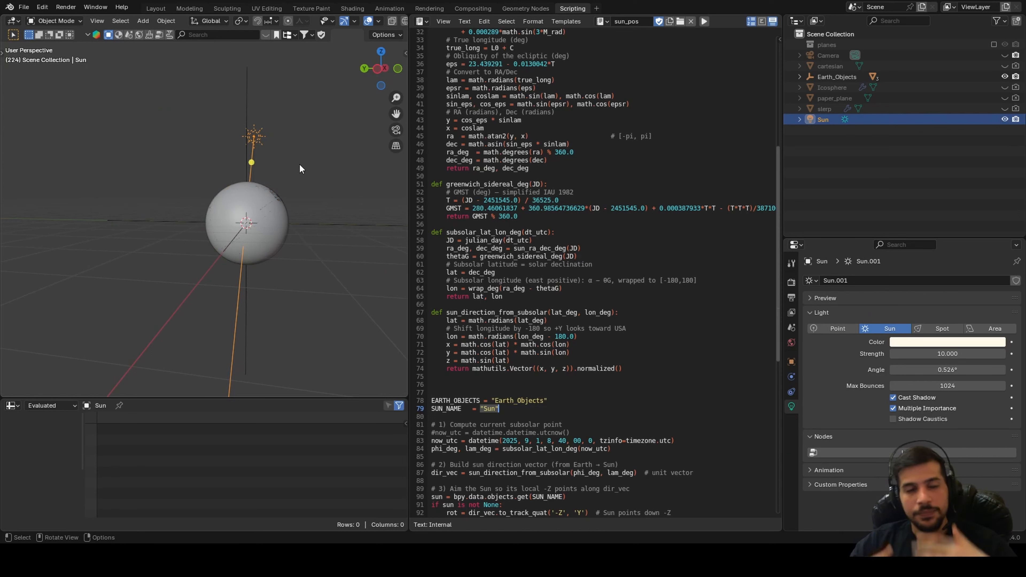
middle_drag(290, 201, 207, 159)
click(244, 126)
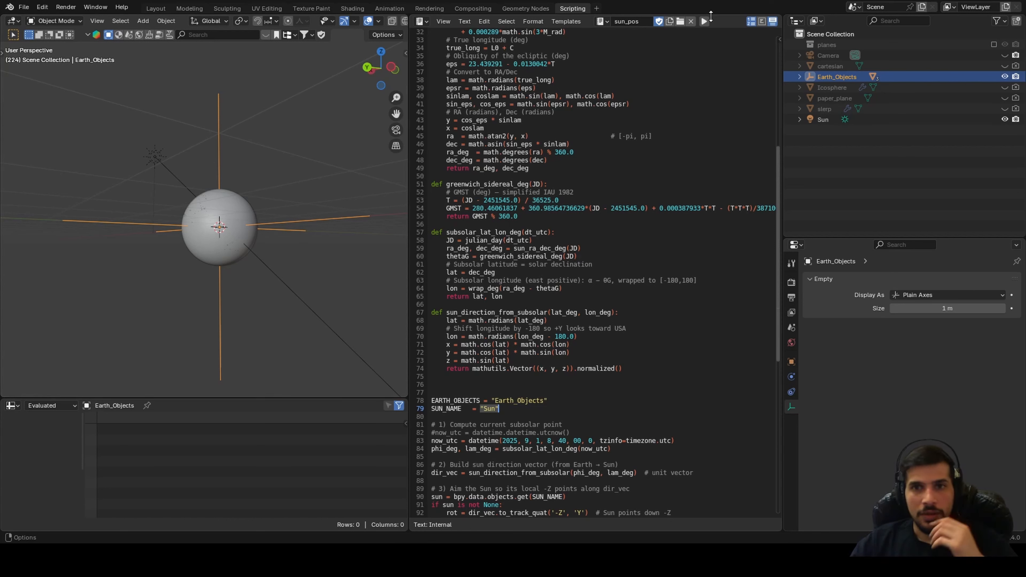
Run the sun_pos script and examine the Sun's placement and the Earth's tilt in the viewport
middle_drag(86, 179, 128, 157)
click(158, 194)
scroll(158, 195, down, 4)
middle_drag(158, 195, 256, 254)
scroll(265, 211, down, 4)
click(280, 151)
scroll(162, 245, up, 4)
scroll(256, 255, up, 3)
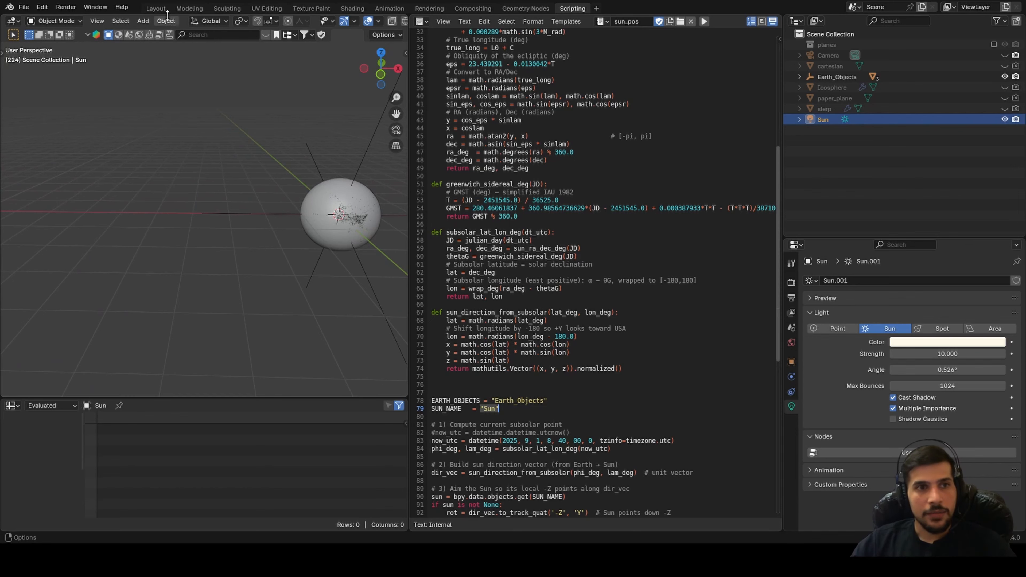
Switch to the Layout workspace and inspect the Earth's night side, city lights and sunlit side in the rendered view
key(ctrl+Page_Down)
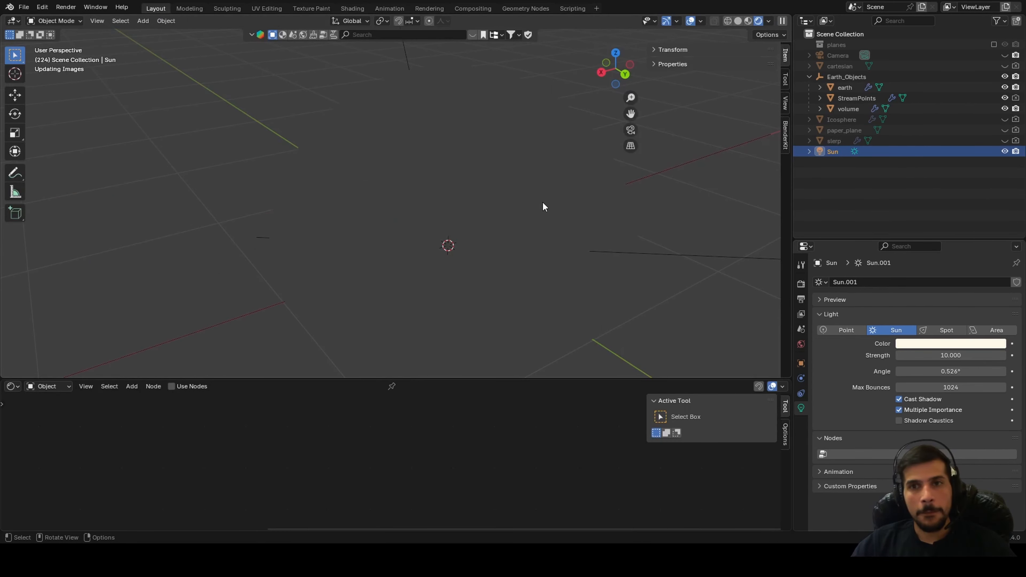
scroll(452, 221, down, 1)
middle_drag(451, 221, 420, 231)
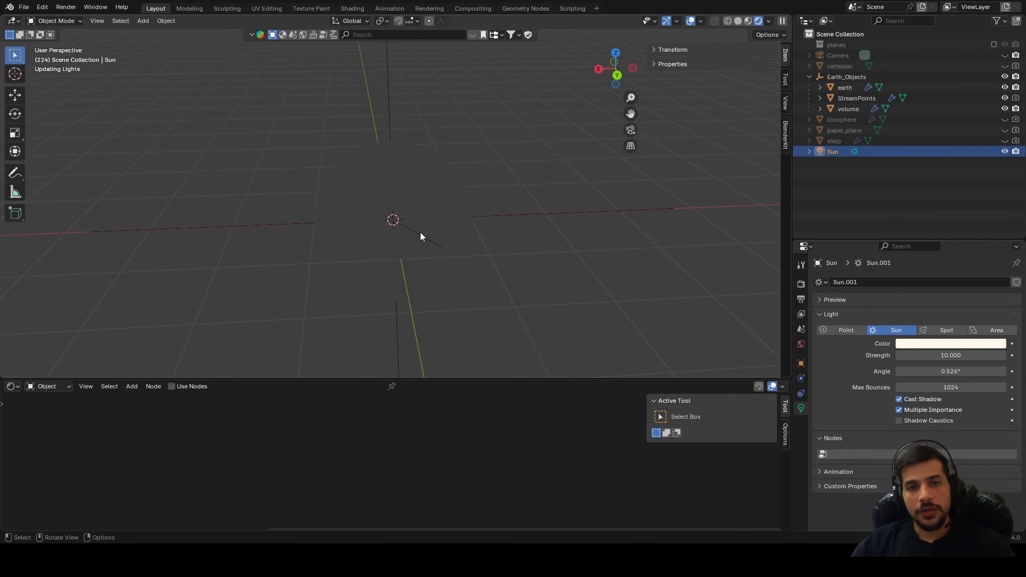
scroll(464, 230, down, 5)
middle_drag(485, 236, 540, 218)
scroll(528, 238, up, 5)
scroll(521, 258, down, 5)
middle_drag(521, 258, 612, 220)
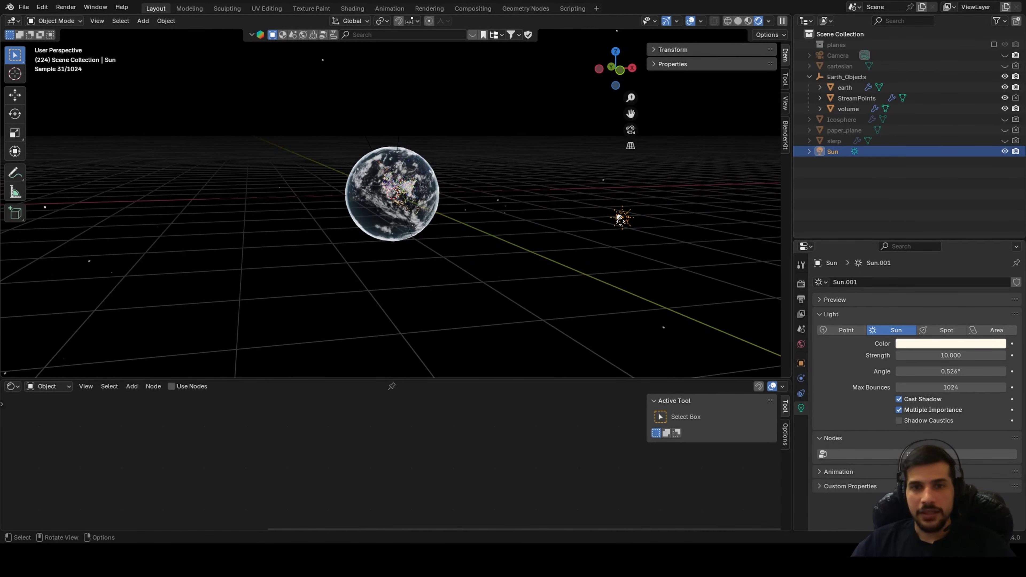
scroll(501, 255, up, 7)
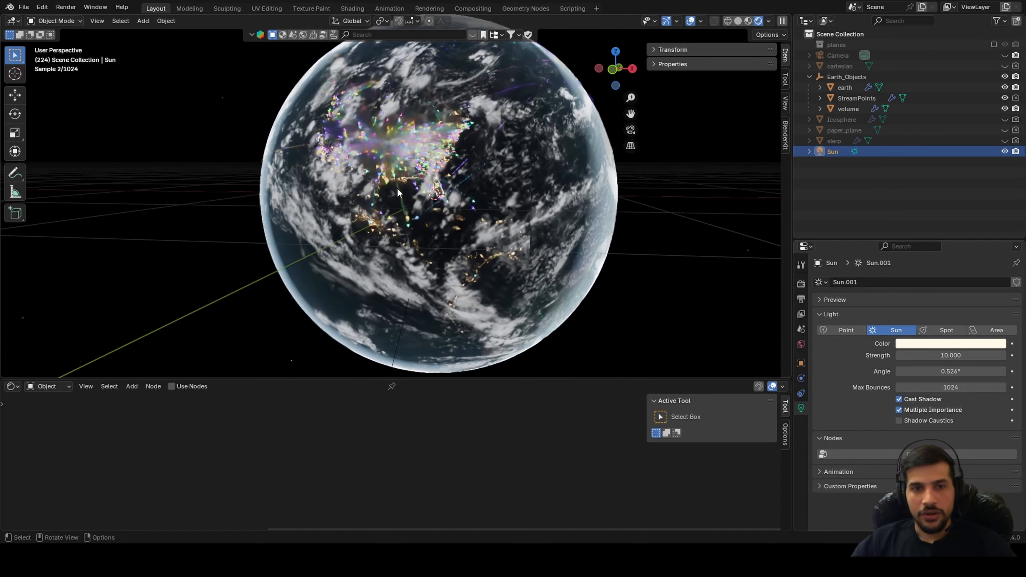
scroll(202, 211, down, 5)
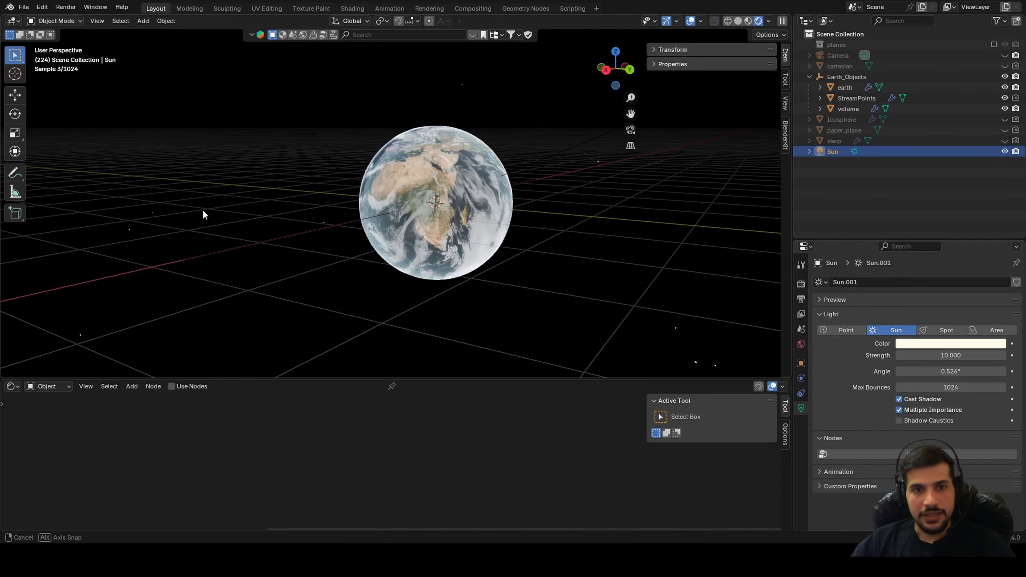
Set the Sun light's angle to about 2.63° and inspect the transition between the Earth's day and night sides
middle_drag(204, 213, 771, 208)
click(420, 165)
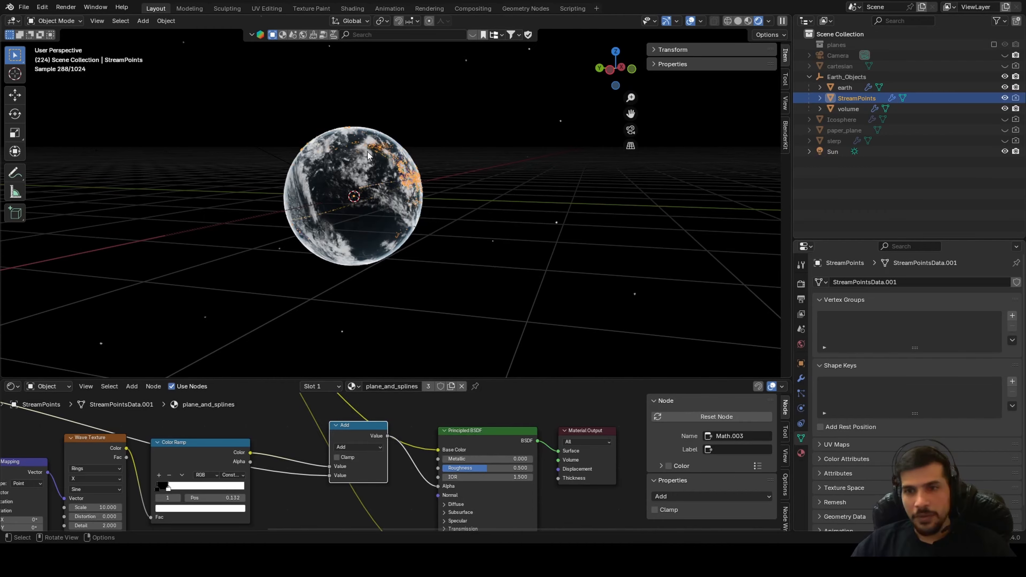
middle_drag(448, 174, 650, 189)
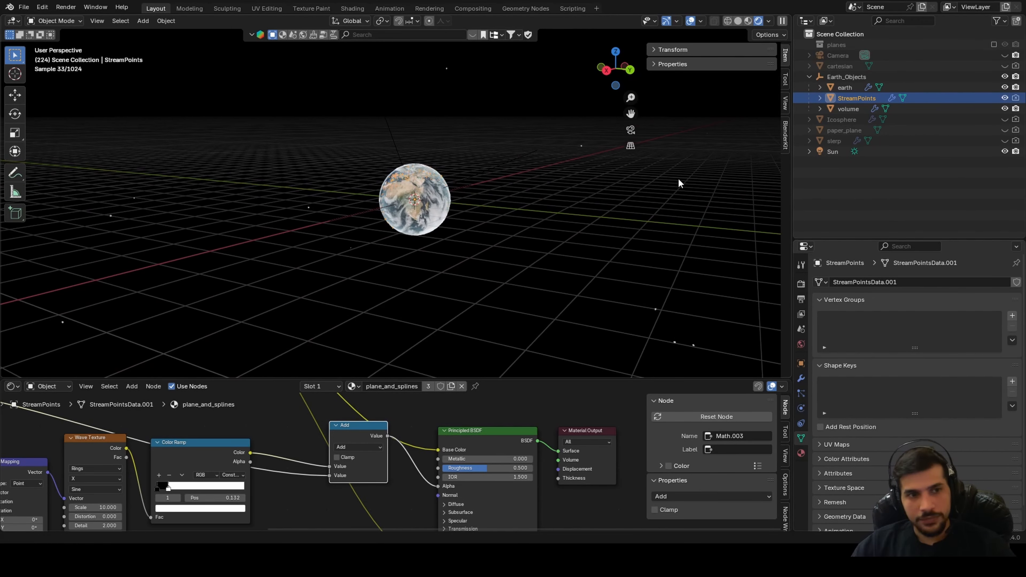
click(832, 152)
middle_drag(767, 170, 803, 168)
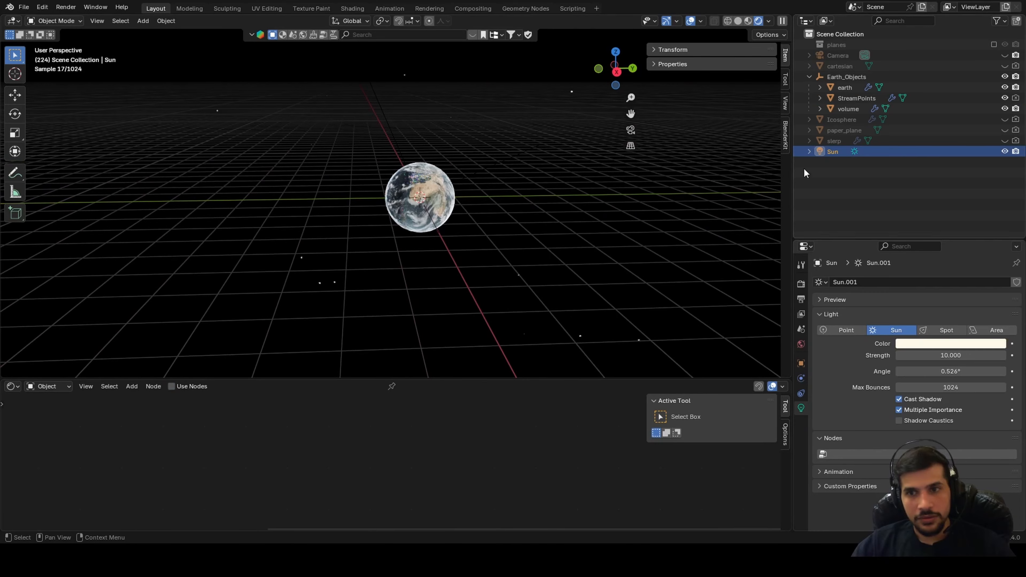
drag(979, 368, 941, 371)
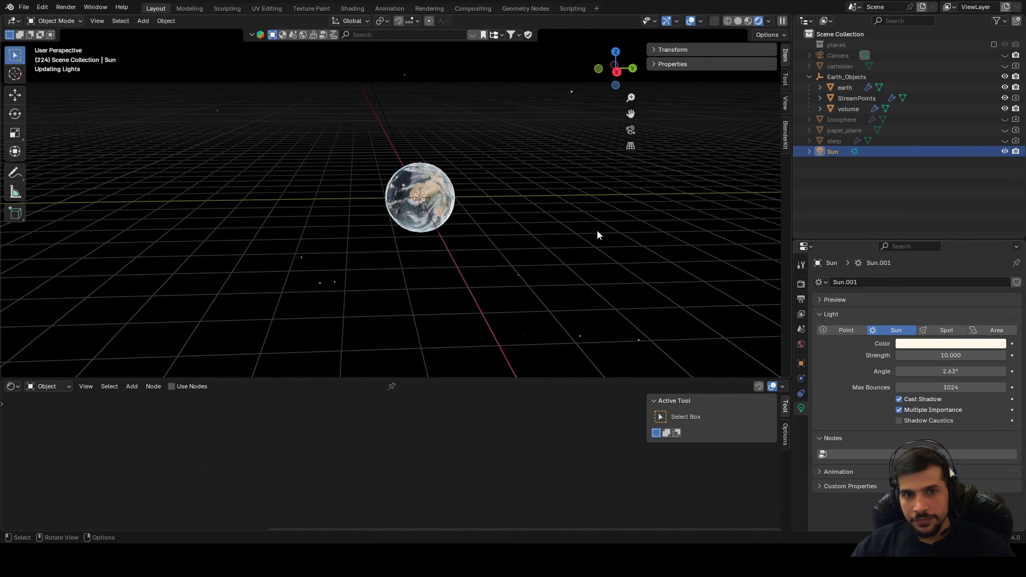
scroll(491, 218, up, 4)
middle_drag(490, 218, 515, 239)
scroll(579, 221, up, 4)
click(636, 237)
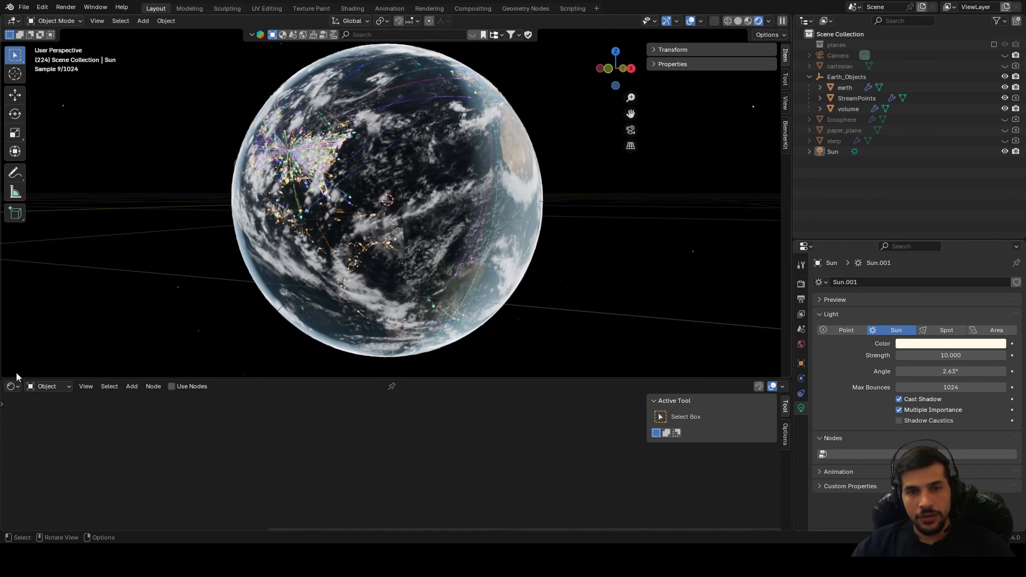
Show the World shader nodes and set the lower Background node's strength to 0.2
click(12, 386)
click(44, 385)
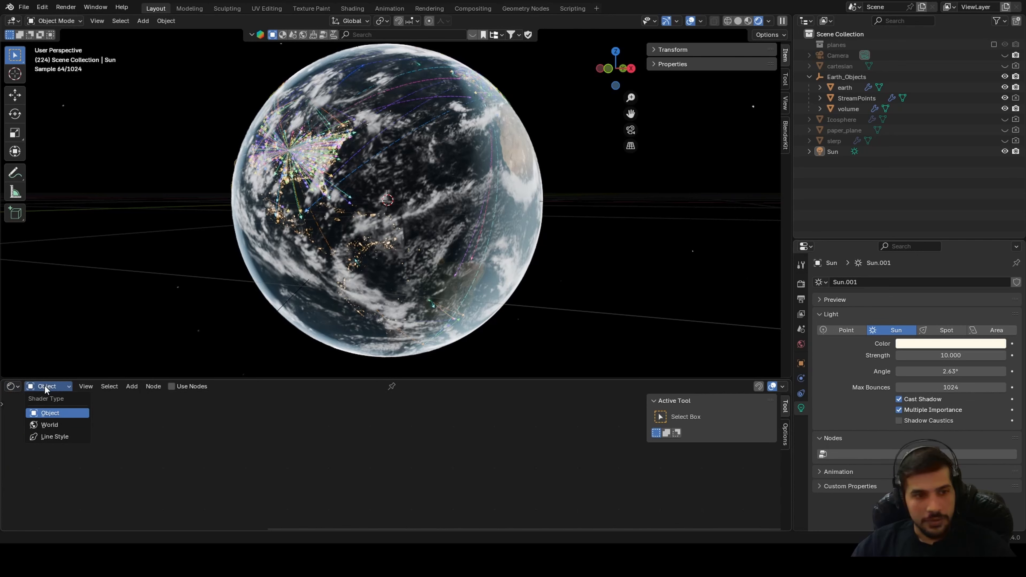
click(49, 424)
scroll(416, 480, up, 5)
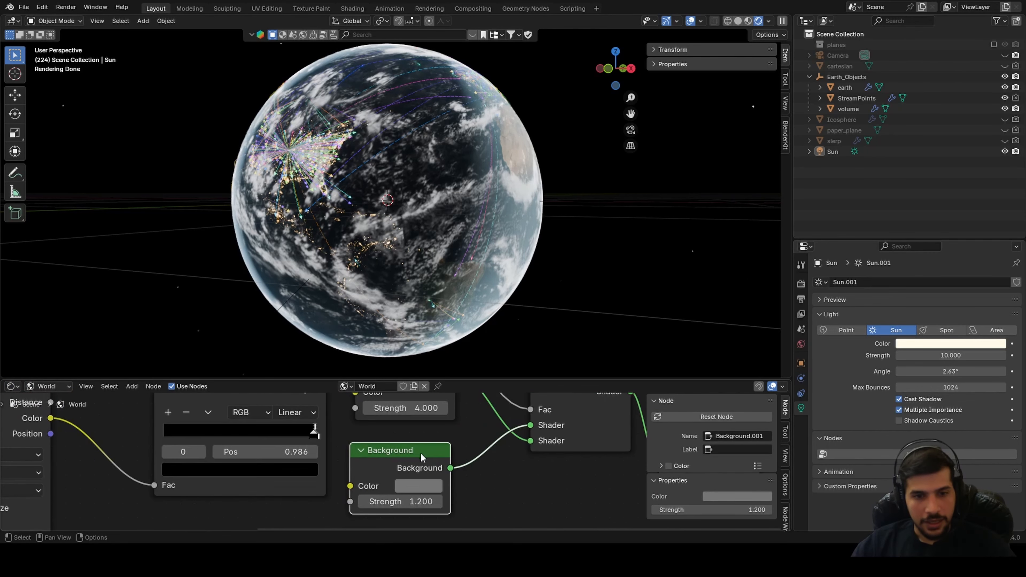
drag(412, 485, 400, 484)
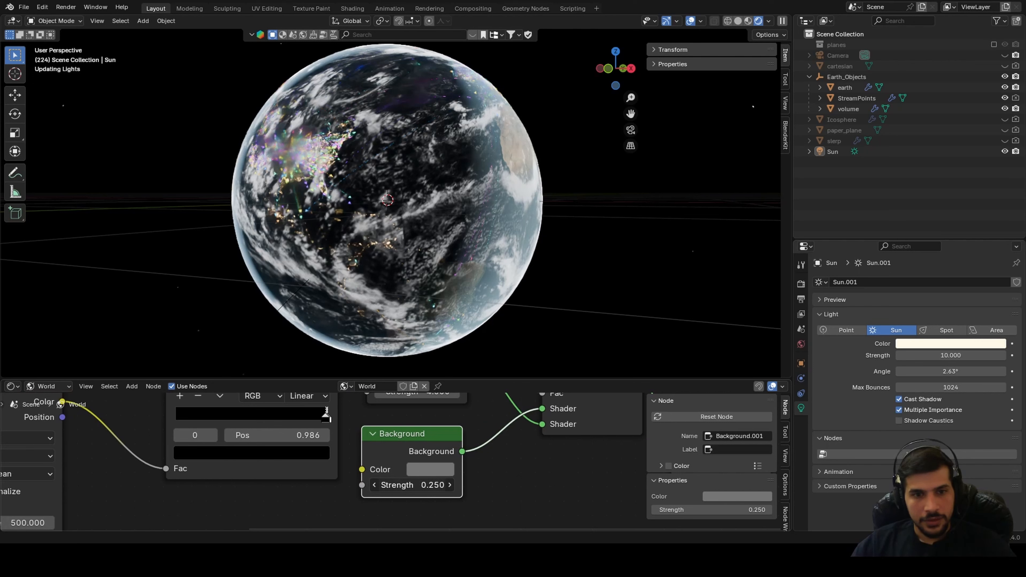
middle_drag(467, 256, 465, 355)
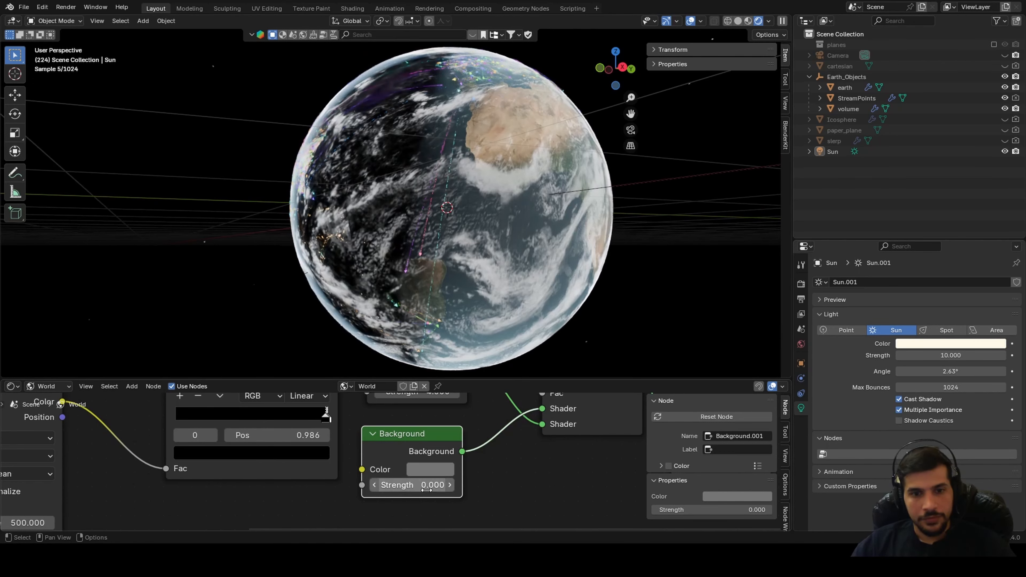
click(433, 485)
text(0)
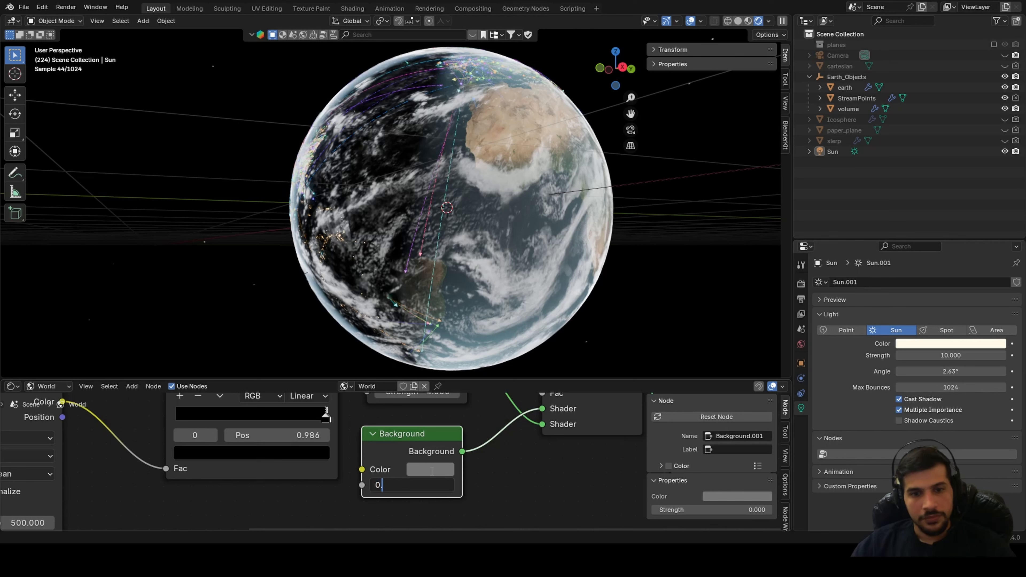
text(.2)
key(Return)
Lighten the grey colour of the lower World Background node and check the Earth's sunlit side
click(427, 469)
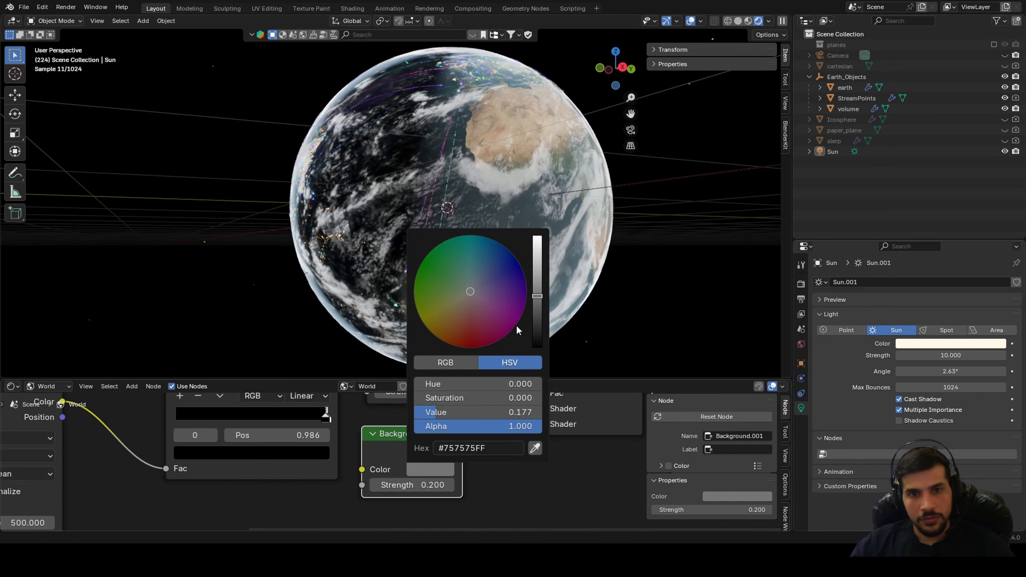
drag(537, 305, 537, 270)
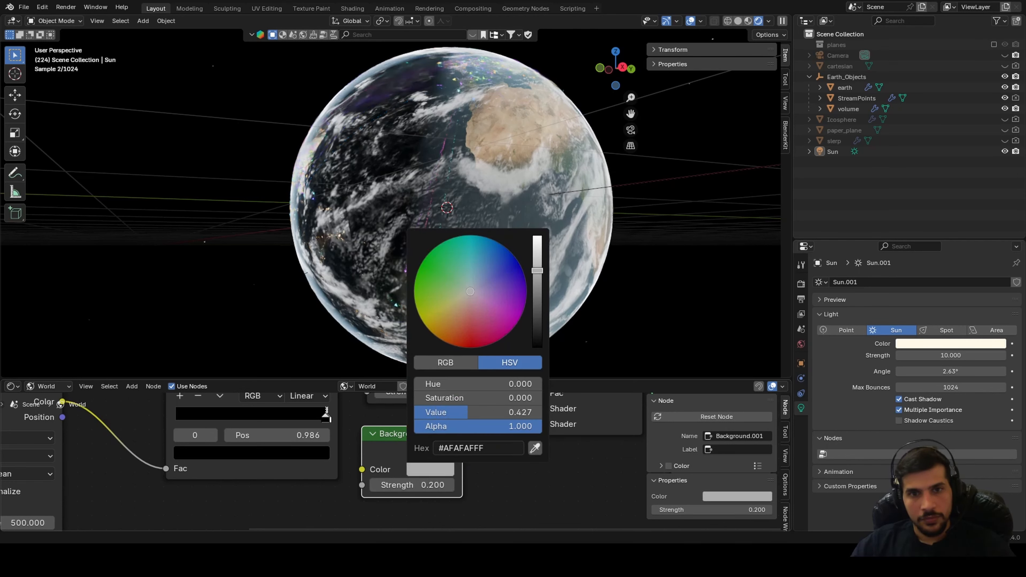
middle_drag(525, 171, 529, 212)
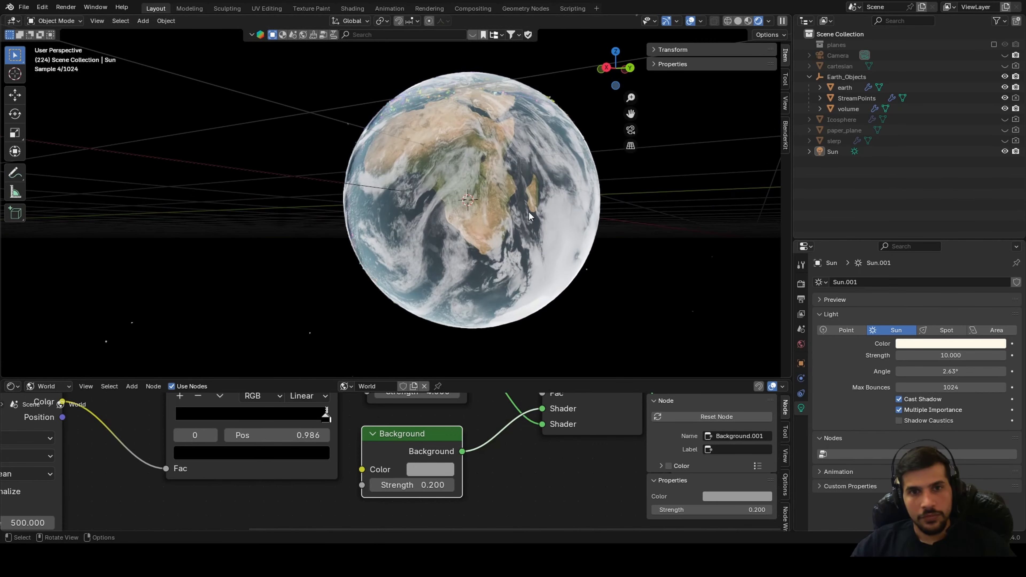
scroll(443, 234, up, 4)
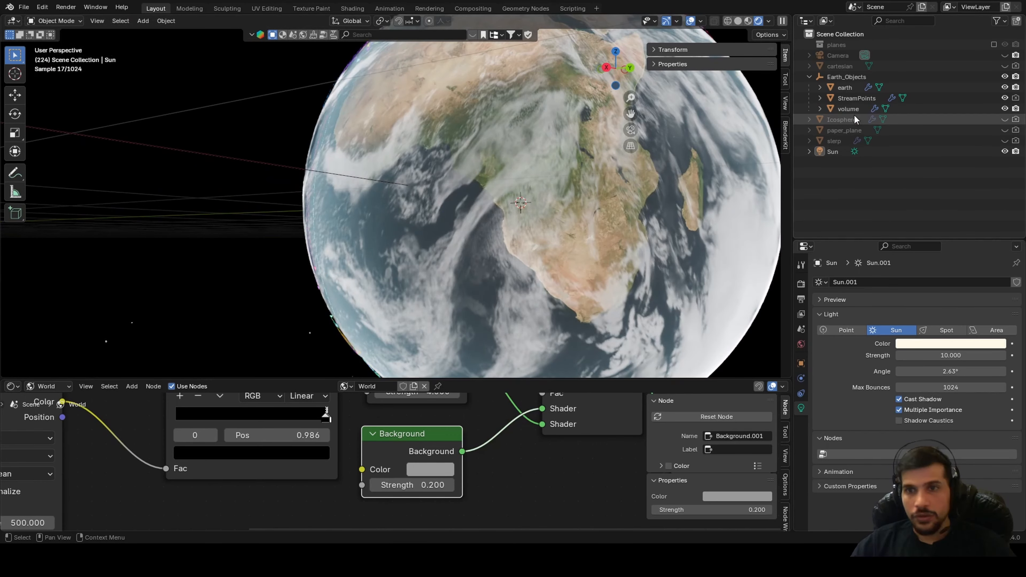
Open the earth object's material nodes and set the Principled BSDF coat weight to about 0.159
click(848, 88)
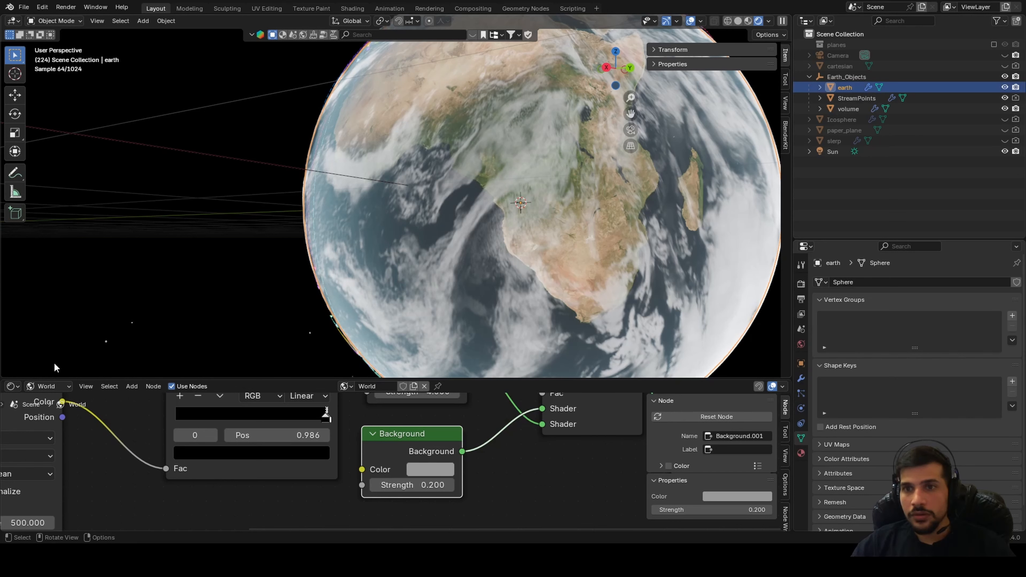
click(49, 411)
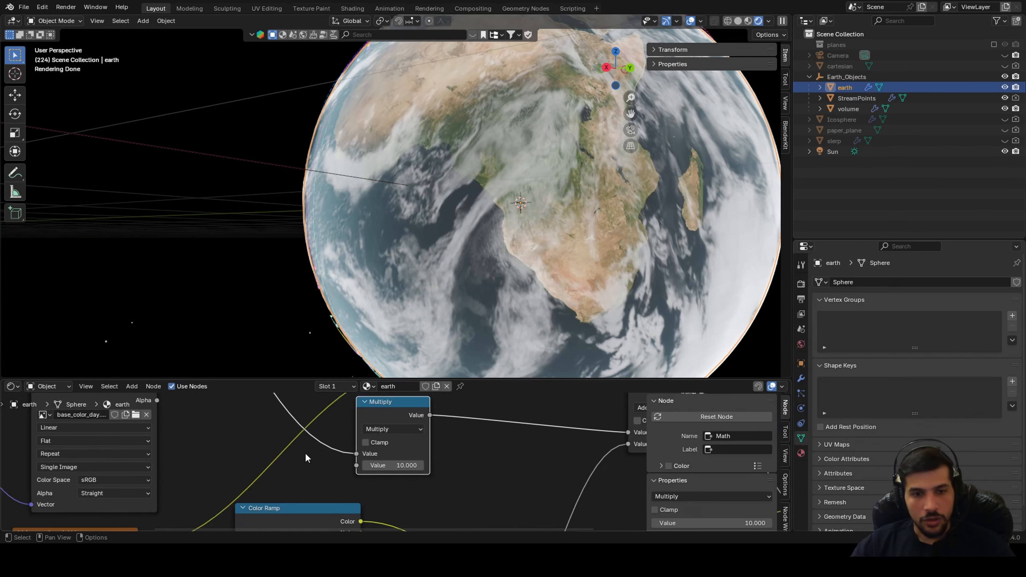
middle_drag(632, 493, 332, 408)
scroll(355, 456, up, 9)
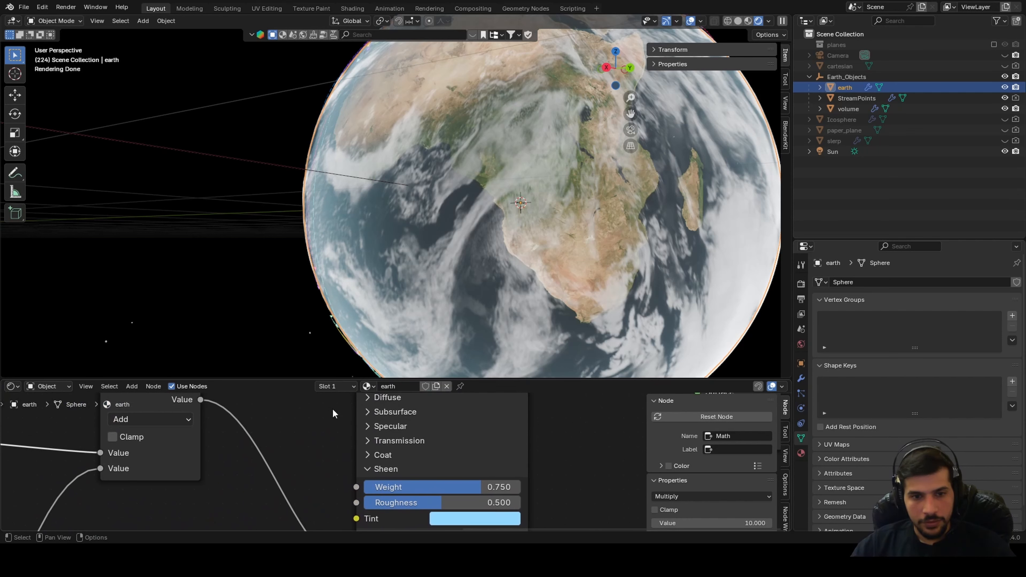
middle_drag(362, 467, 382, 468)
click(392, 458)
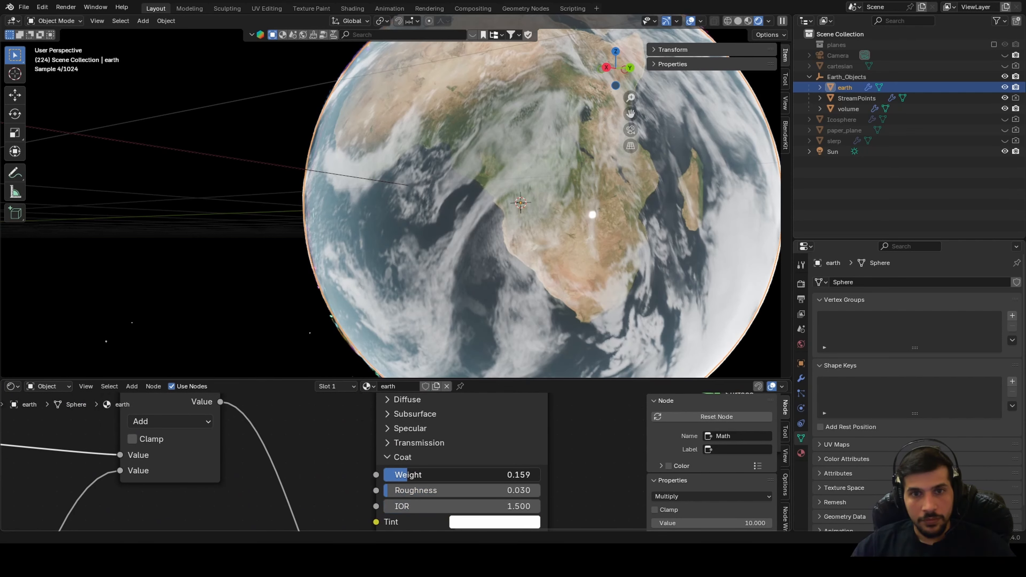
middle_drag(300, 280, 317, 279)
scroll(397, 464, down, 2)
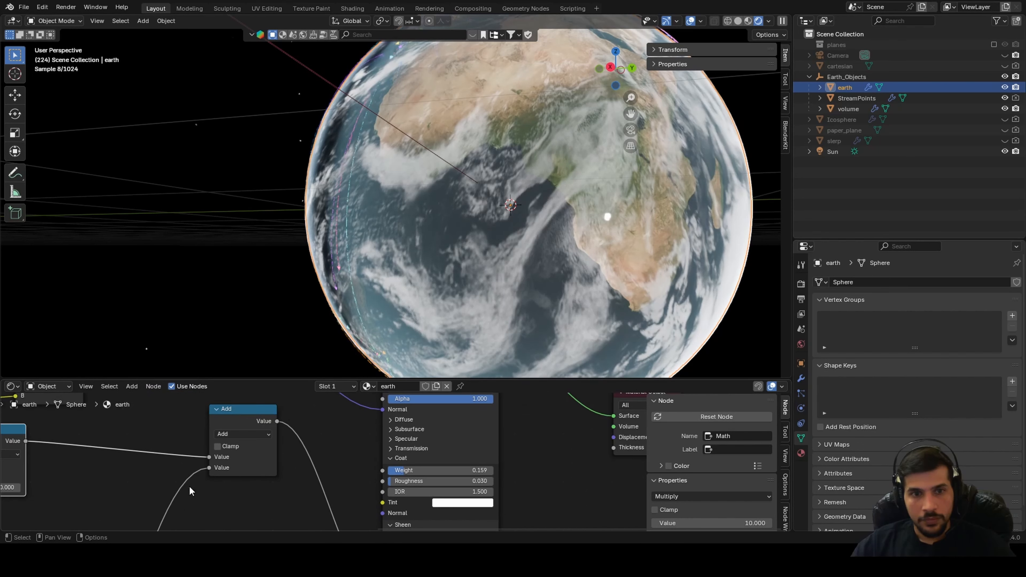
Move the black stop of the Color Ramp fed by the Layer Weight node to about 0.194
middle_drag(189, 487, 373, 449)
middle_drag(291, 461, 419, 463)
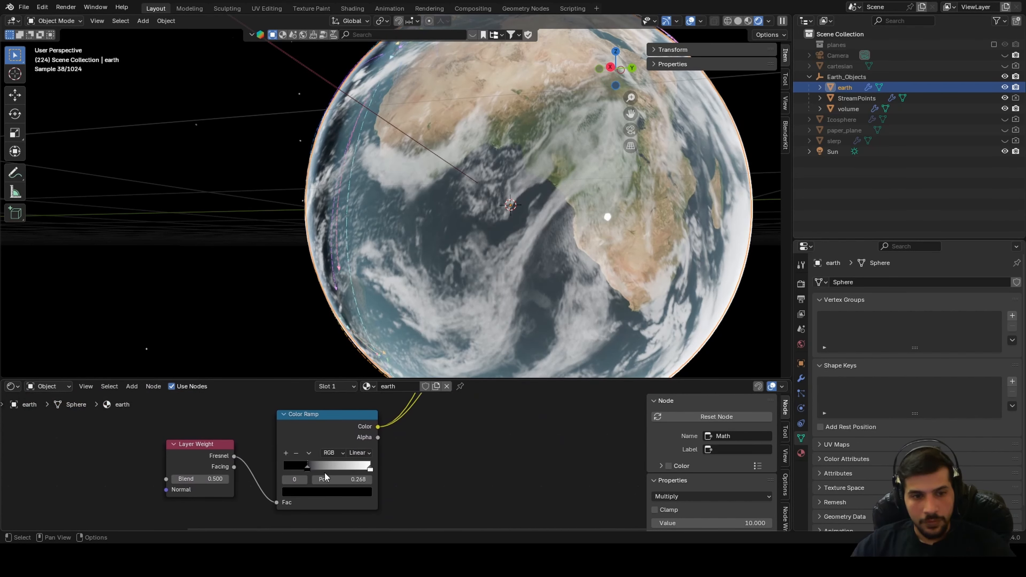
mouse_move(304, 466)
mouse_down()
mouse_move(278, 468)
mouse_move(311, 471)
mouse_up()
key(ctrl+z)
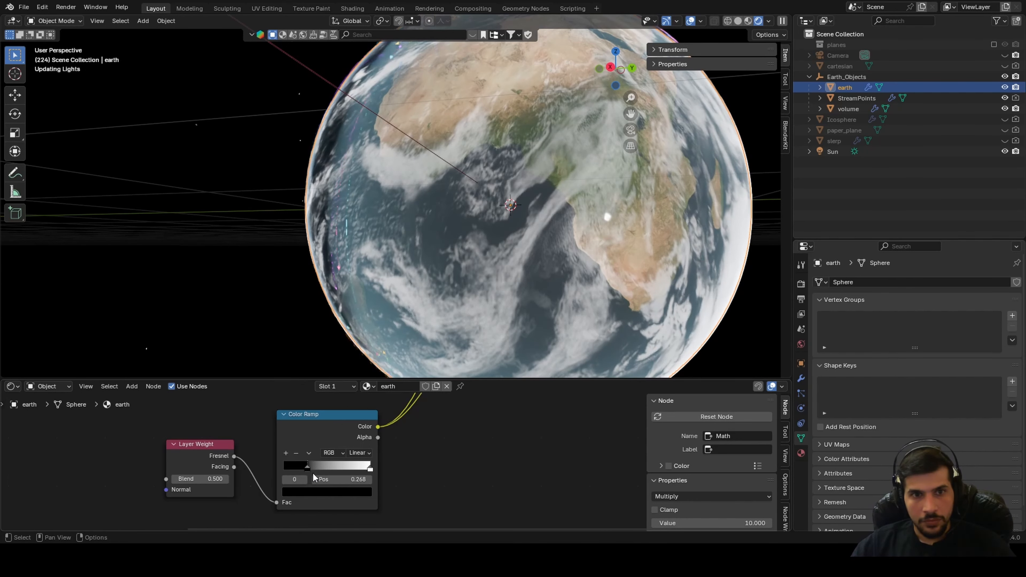
scroll(447, 303, down, 2)
middle_drag(449, 308, 412, 319)
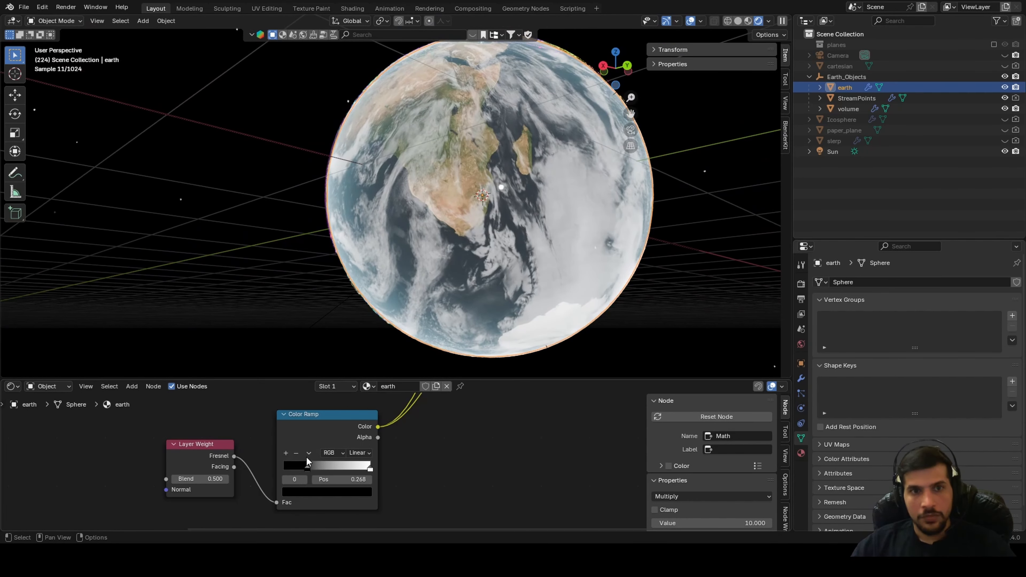
mouse_move(322, 471)
mouse_down()
mouse_move(293, 477)
mouse_move(328, 478)
mouse_move(298, 480)
mouse_up()
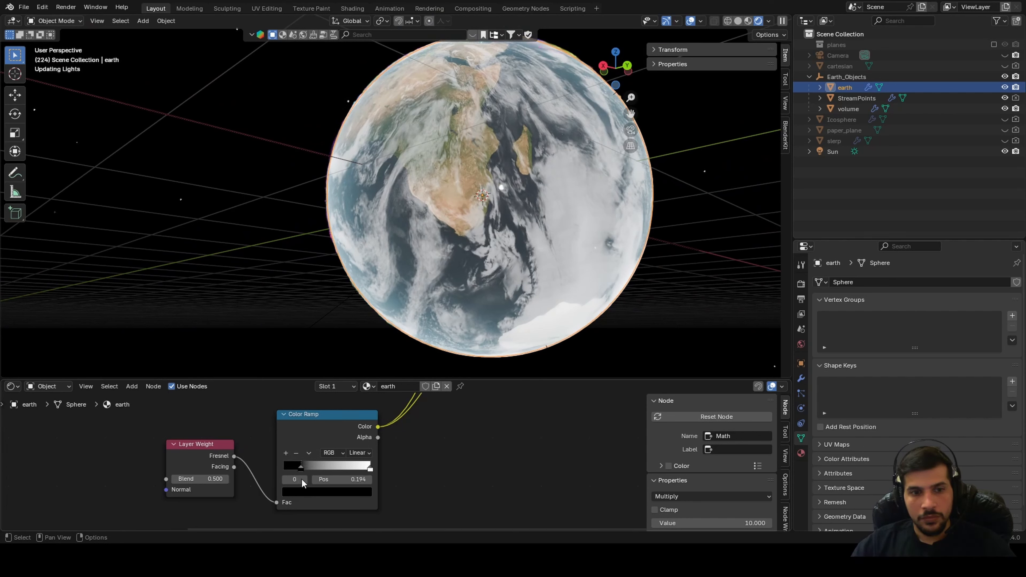
scroll(526, 437, down, 3)
scroll(429, 515, down, 2)
scroll(403, 470, up, 5)
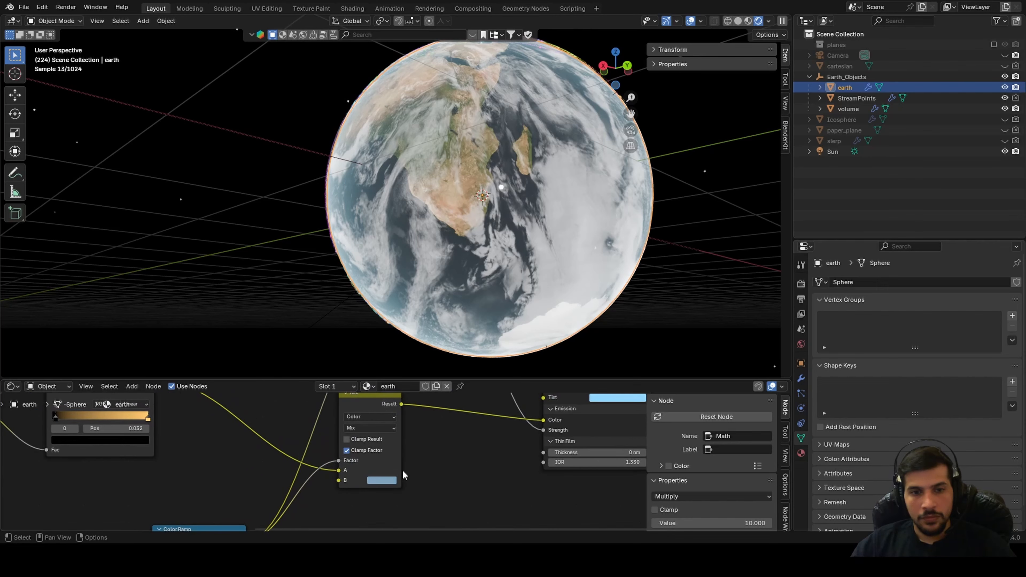
scroll(391, 472, down, 3)
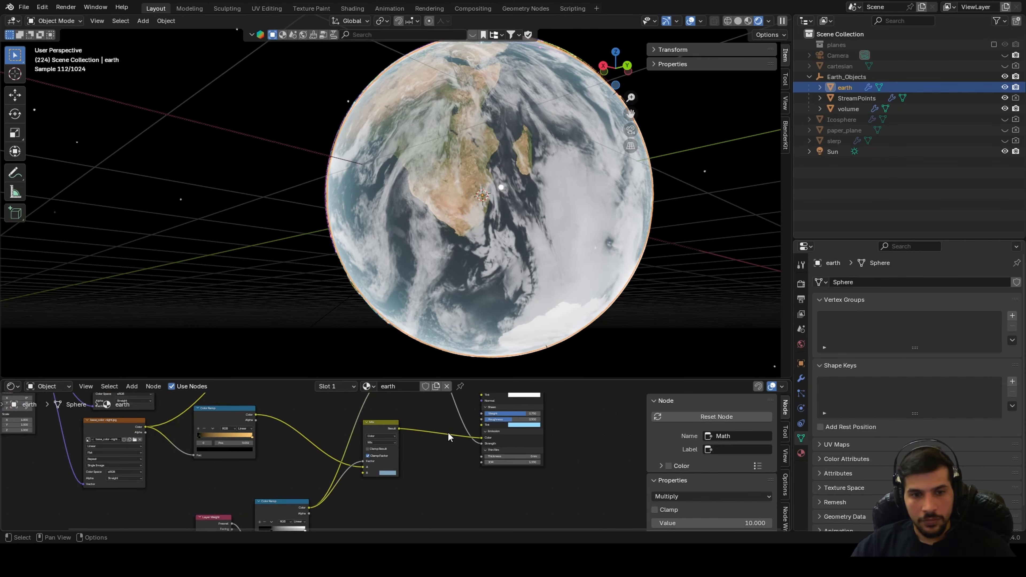
scroll(493, 286, down, 3)
Set the Multiply value feeding the emission strength to 350 in the volume object's cloud material
middle_drag(494, 285, 541, 366)
scroll(479, 295, up, 6)
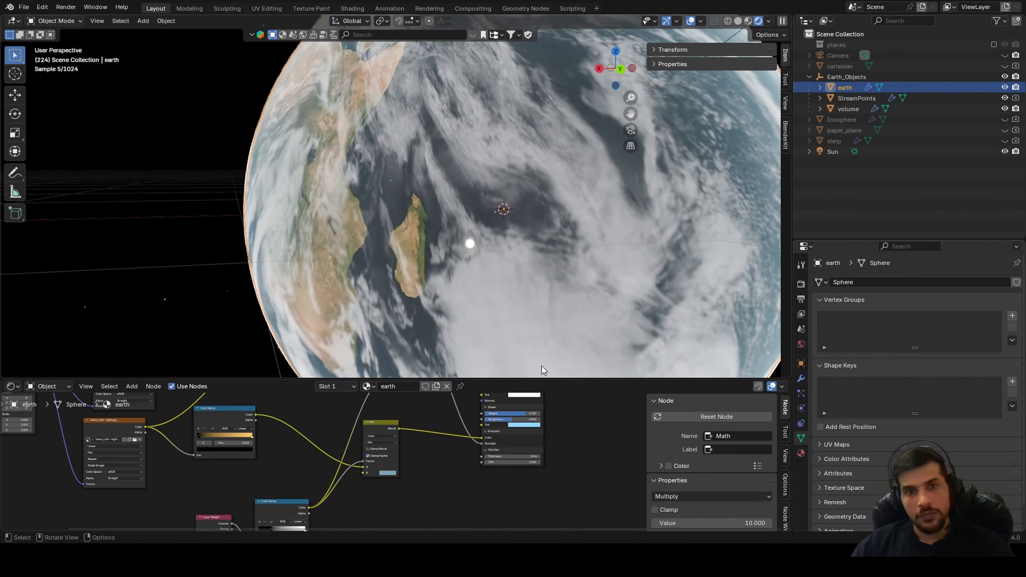
click(564, 307)
scroll(420, 477, up, 8)
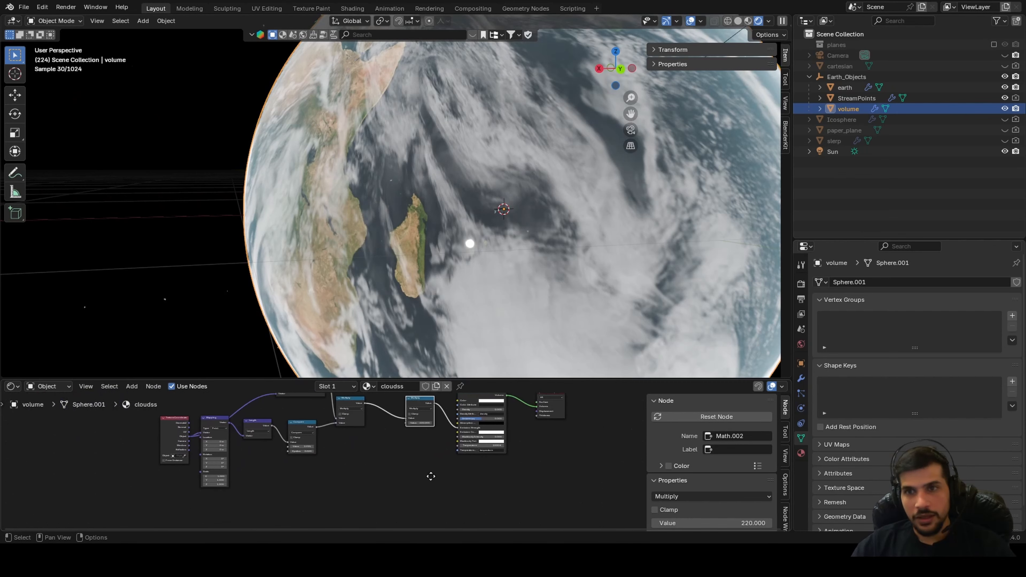
scroll(416, 471, up, 3)
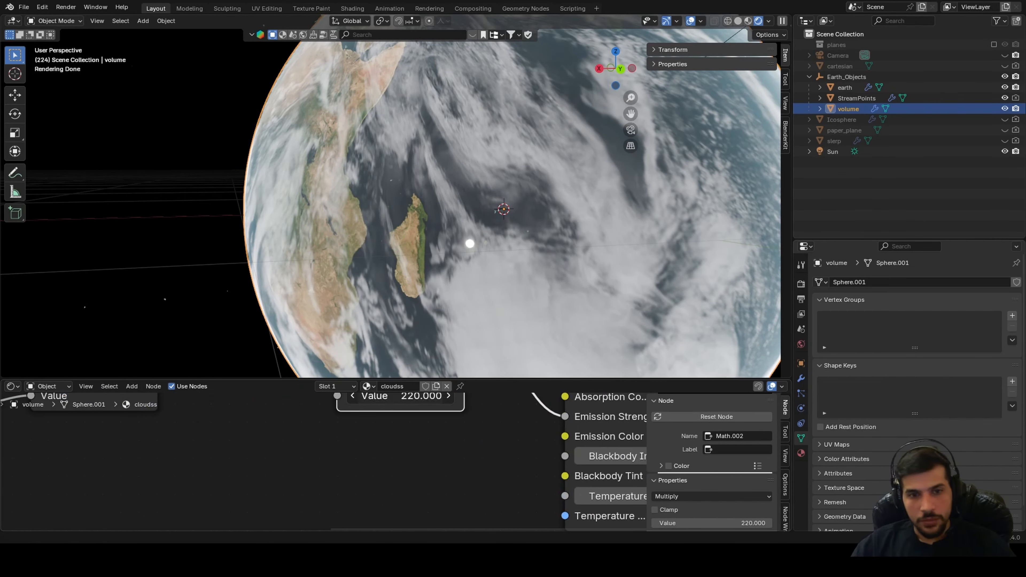
double_click(389, 398)
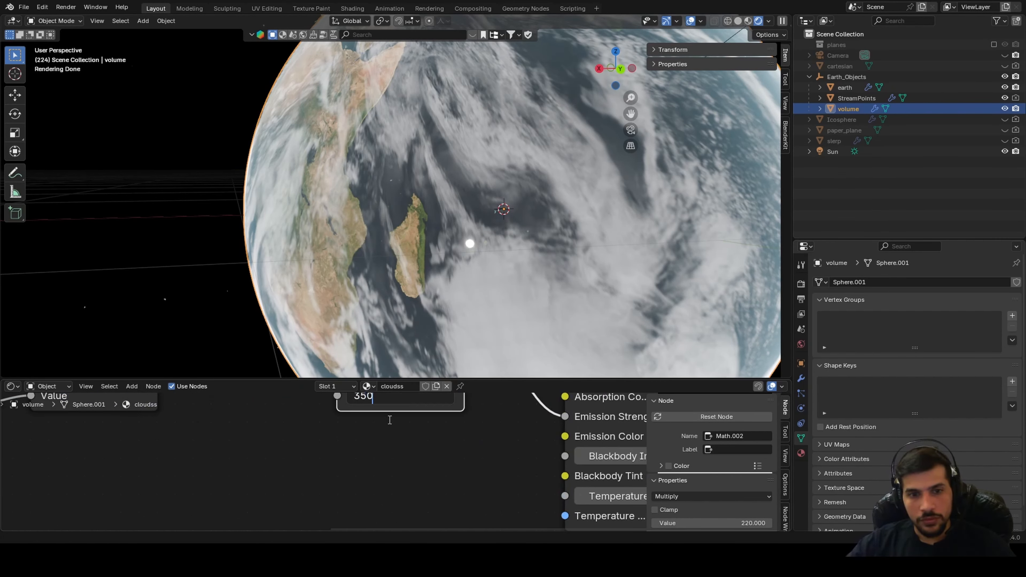
scroll(508, 323, down, 5)
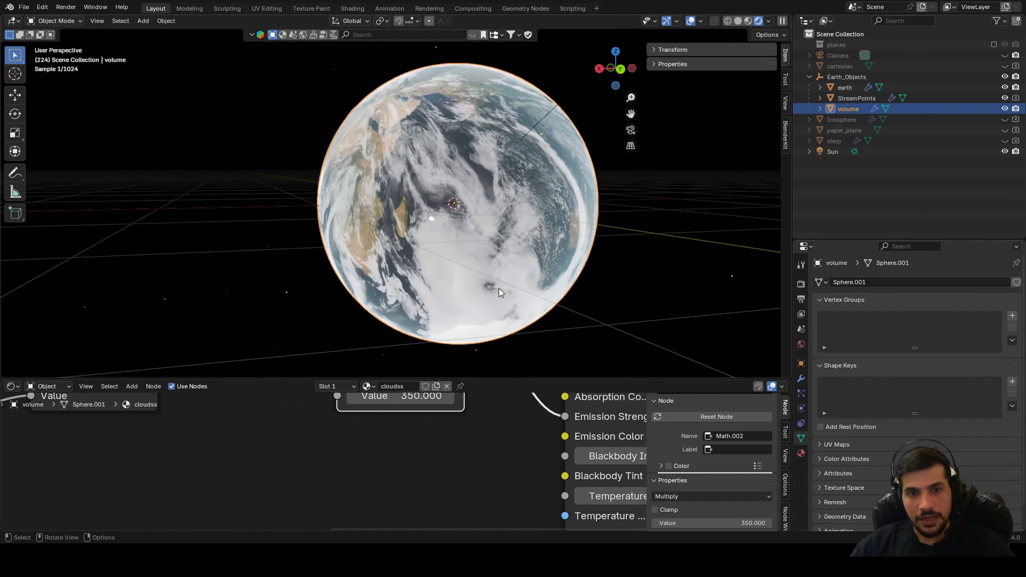
Scale the cloud volume sphere down uniformly to about 0.997 and inspect the clouds around the Earth
key(s)
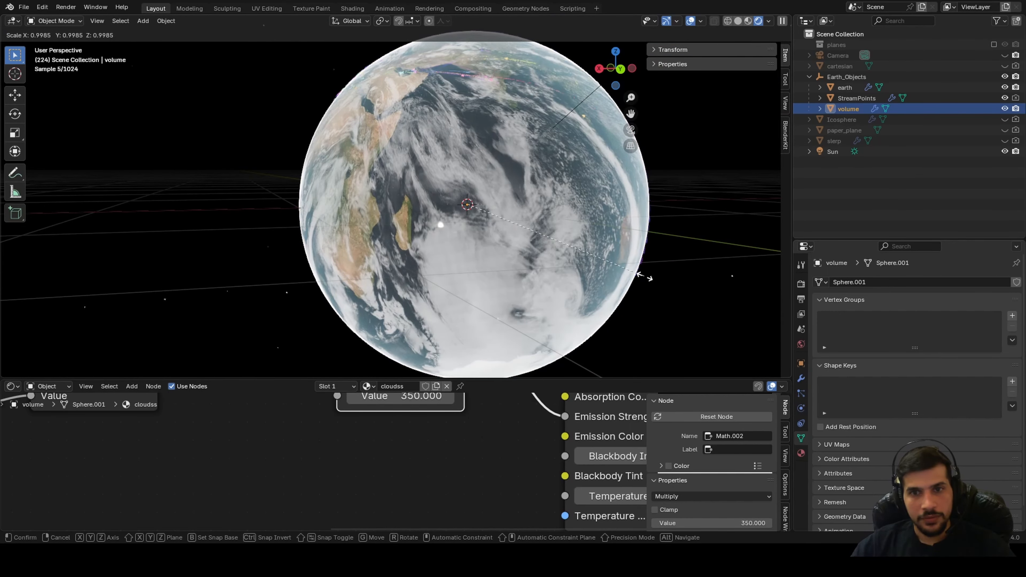
click(642, 277)
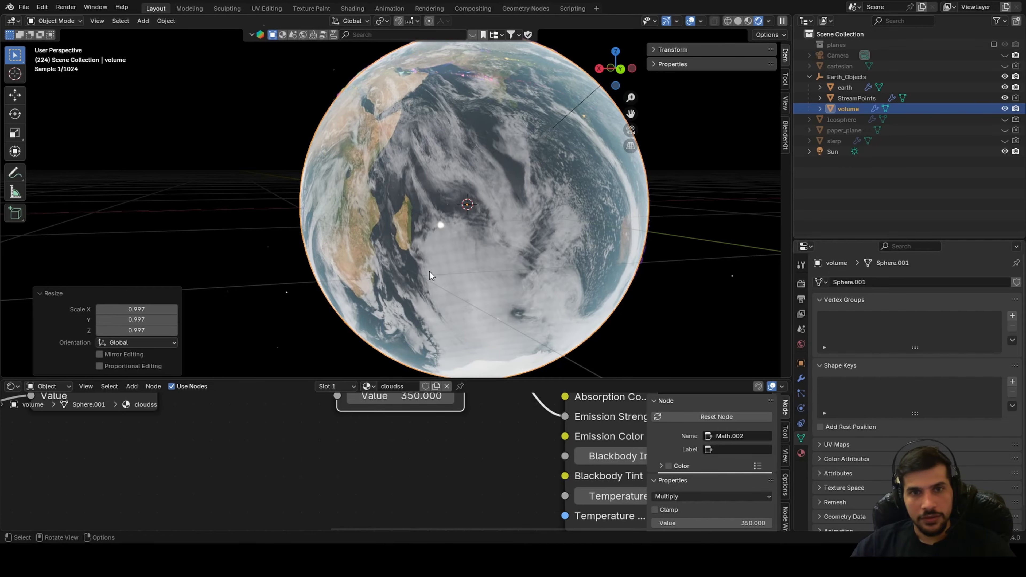
middle_drag(430, 271, 507, 270)
click(706, 226)
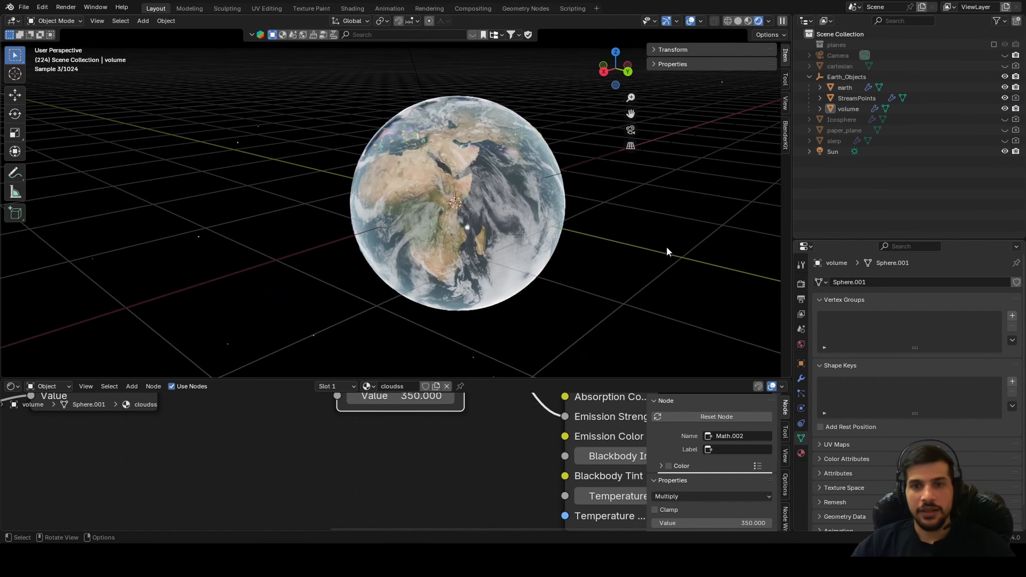
middle_drag(666, 246, 554, 201)
Select the cloud volume sphere and review the node chain of its cloudss material
click(537, 159)
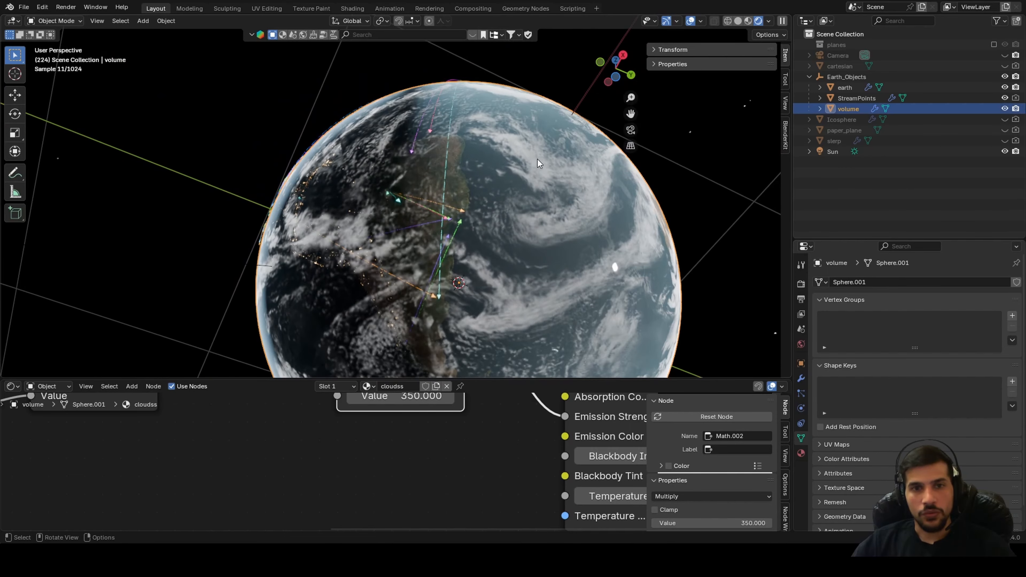
scroll(364, 459, down, 4)
middle_drag(263, 480, 375, 527)
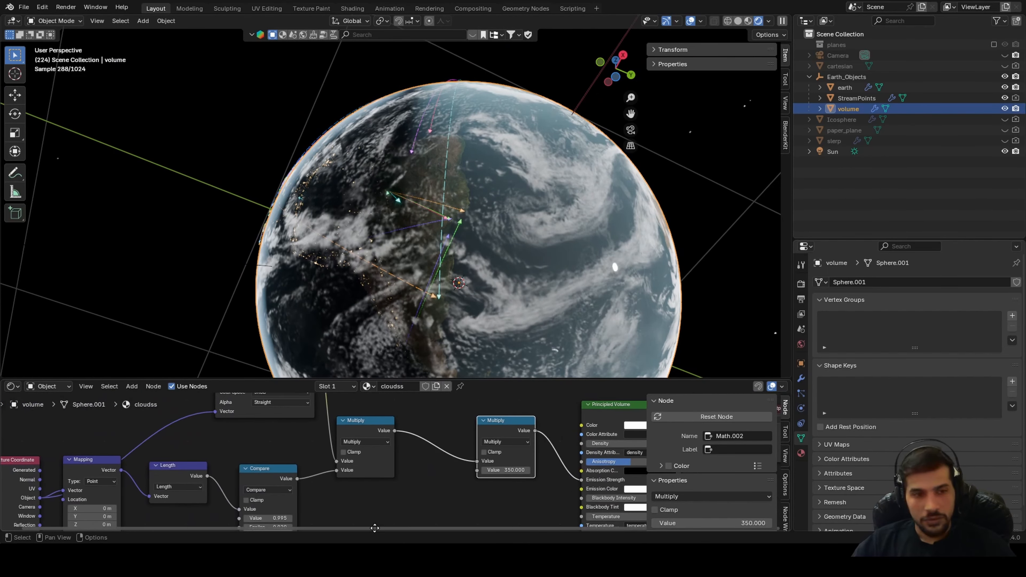
click(53, 390)
click(53, 390)
scroll(342, 472, down, 4)
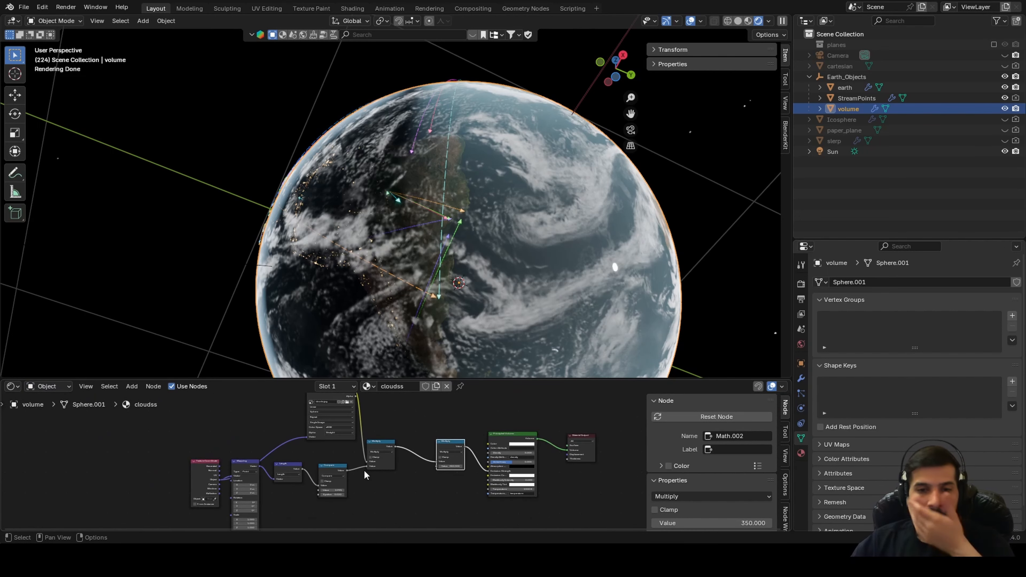
middle_drag(355, 464, 342, 472)
scroll(341, 472, up, 5)
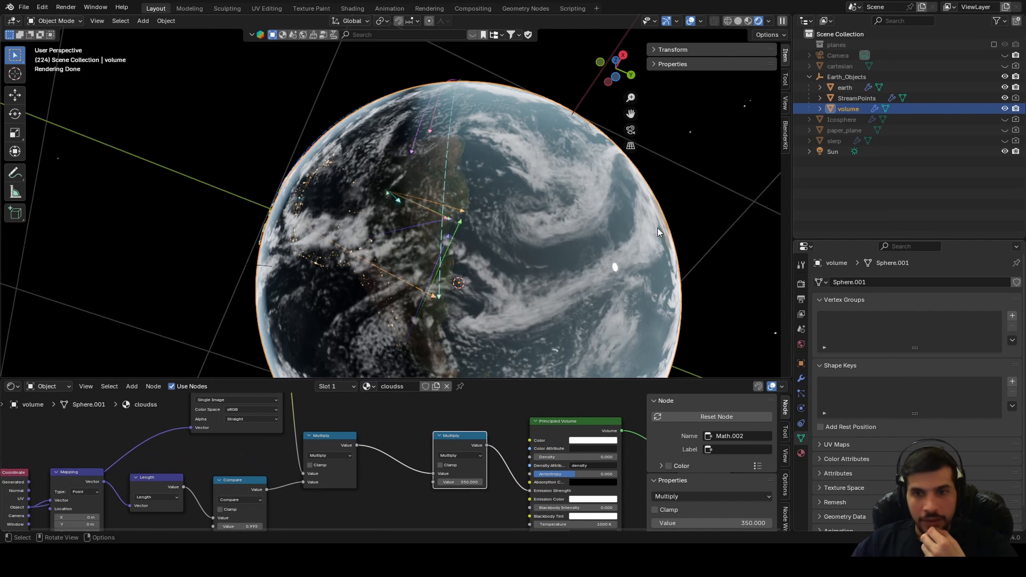
Select the earth and move the black stop of the Color Ramp fed by Layer Weight to about 0.184, checking the atmosphere around the globe
click(565, 209)
middle_drag(403, 469, 414, 423)
scroll(440, 489, up, 2)
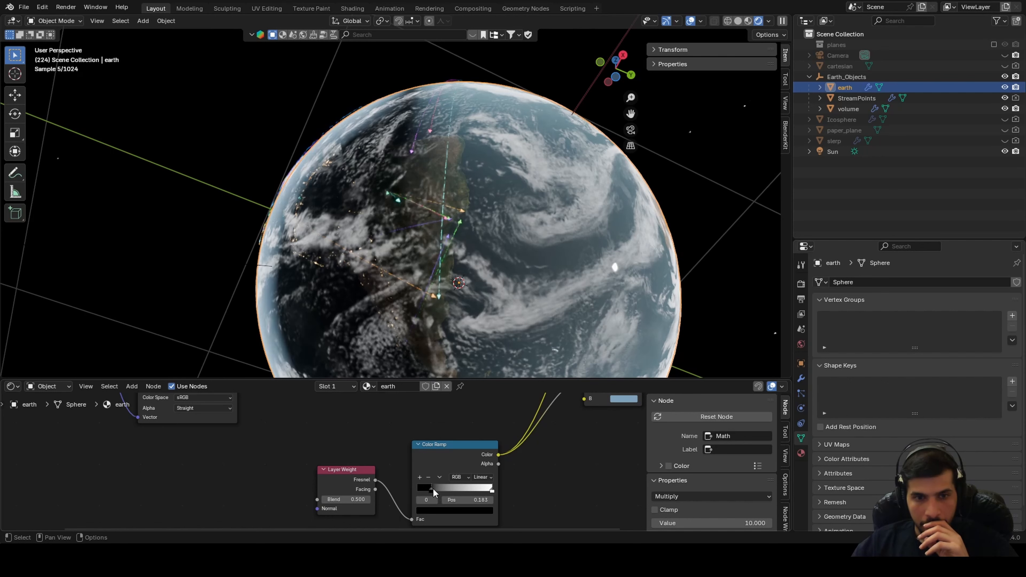
drag(428, 487, 403, 485)
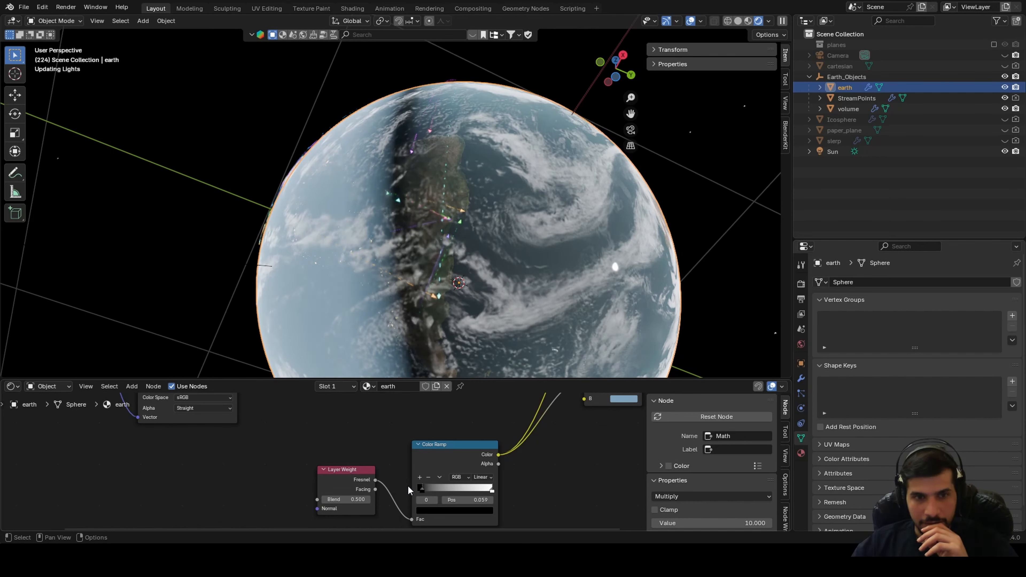
drag(407, 486, 409, 487)
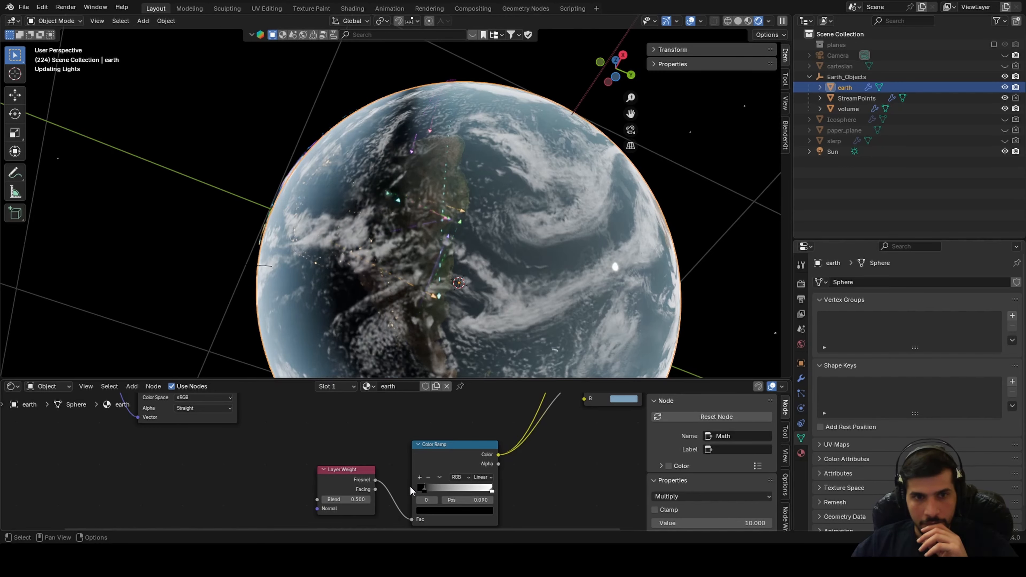
middle_drag(349, 359, 420, 445)
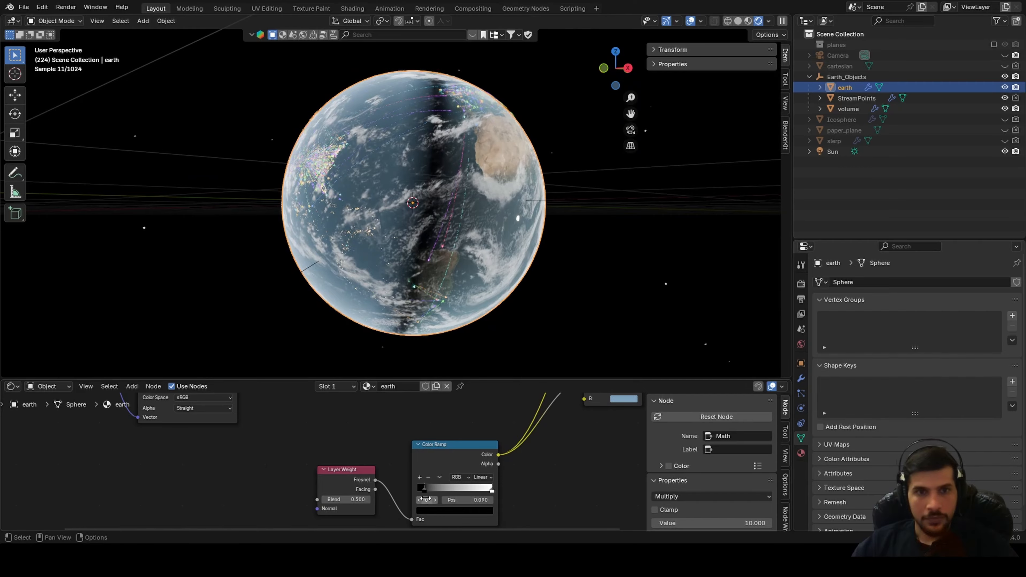
drag(427, 489, 435, 488)
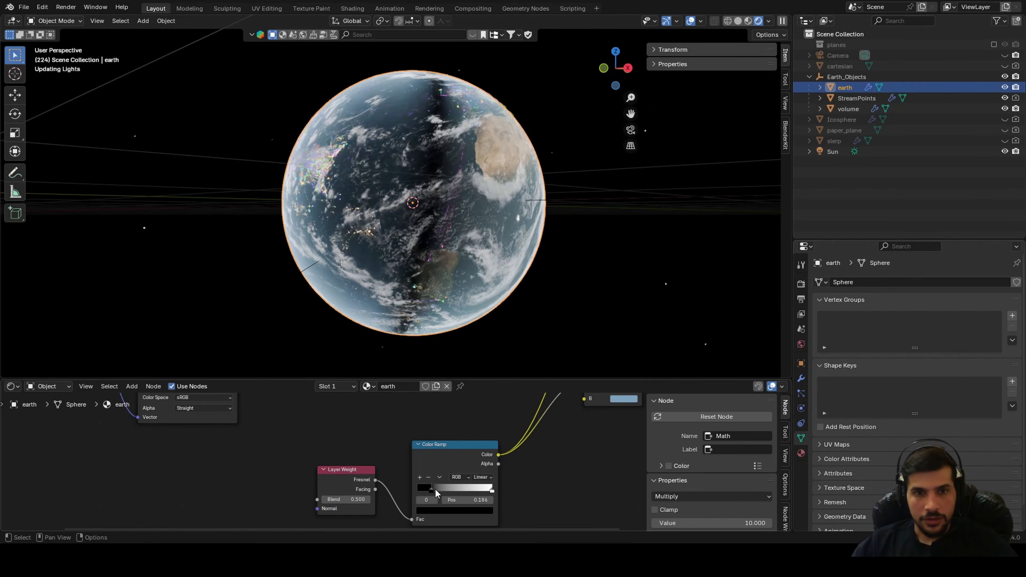
mouse_move(428, 274)
middle_down()
mouse_move(423, 222)
mouse_move(362, 238)
mouse_move(412, 282)
mouse_move(487, 262)
mouse_move(563, 211)
mouse_move(561, 235)
mouse_move(620, 256)
mouse_move(694, 241)
mouse_move(693, 213)
mouse_move(677, 208)
mouse_move(614, 233)
middle_up()
middle_drag(614, 227, 715, 223)
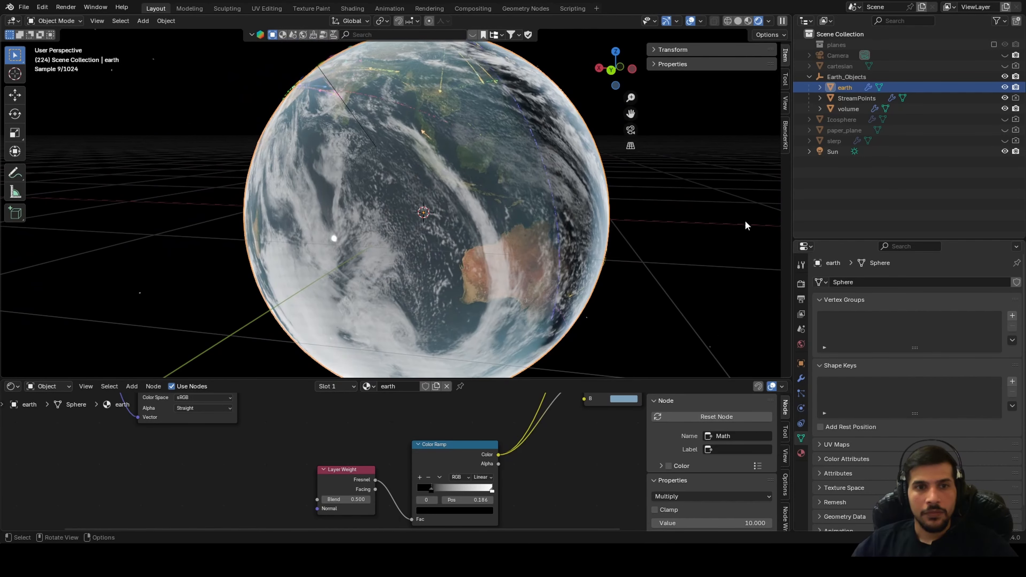
Hide the cloud volume in the viewport and move the black stop of the Layer Weight Color Ramp to about 0.293
click(1005, 109)
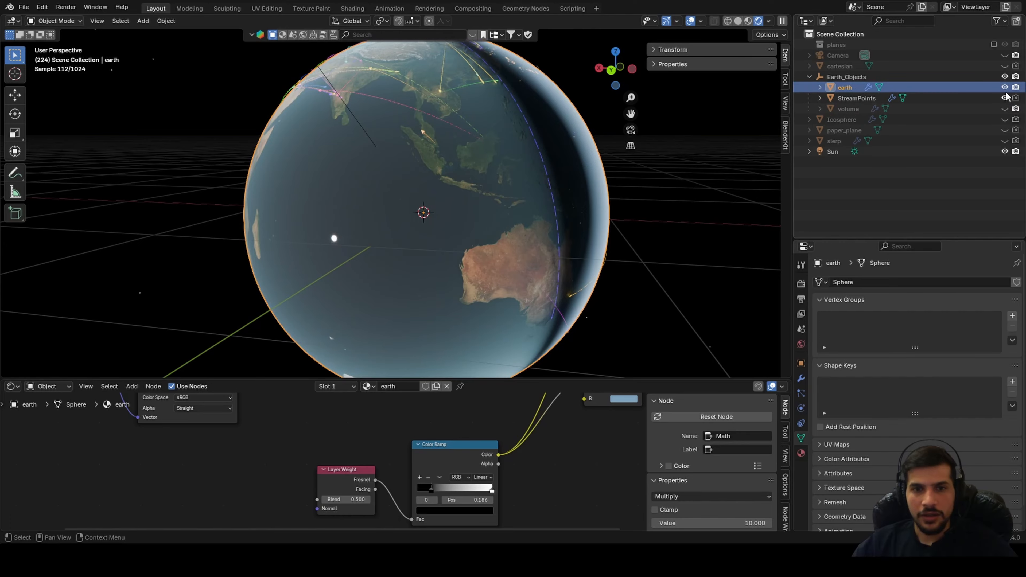
middle_drag(593, 237, 533, 240)
scroll(319, 472, down, 2)
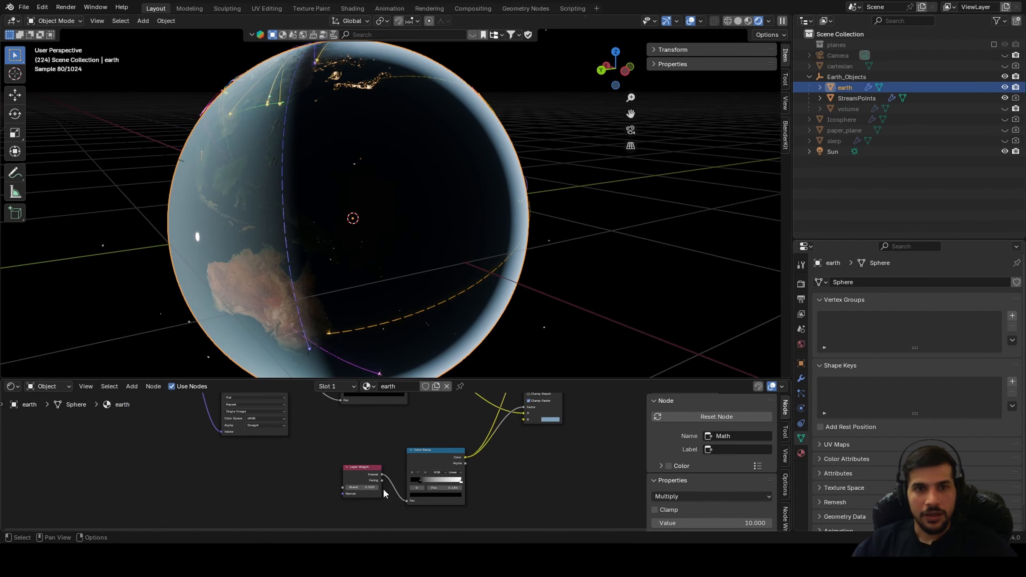
scroll(383, 493, up, 3)
drag(435, 490, 444, 490)
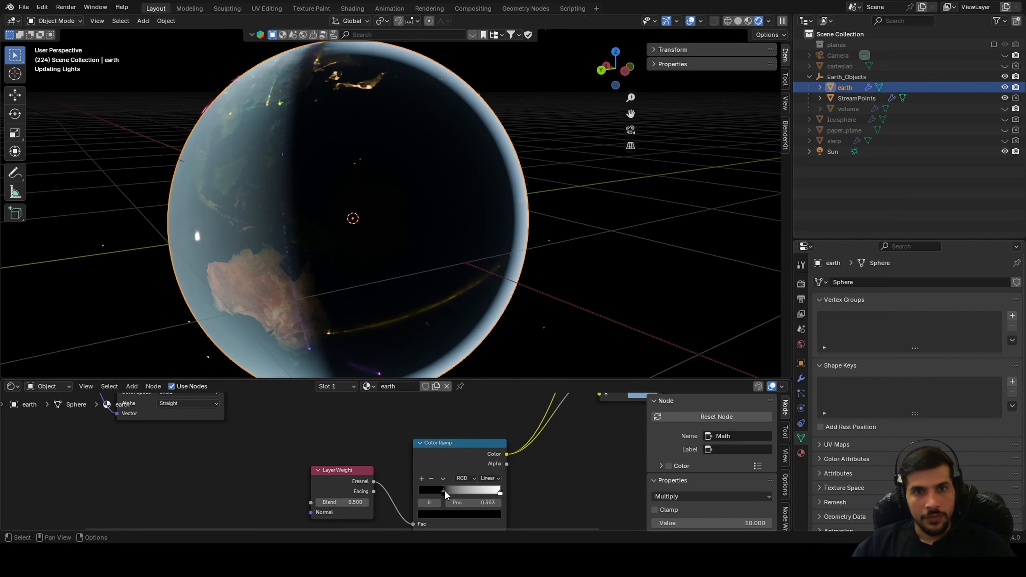
scroll(284, 215, down, 2)
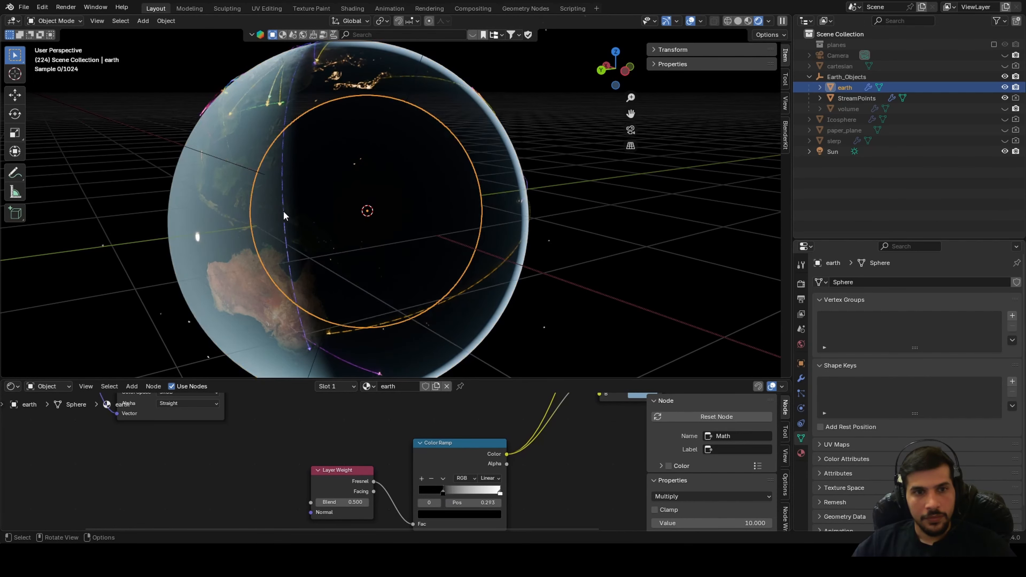
Move the white stop of the Color Ramp fed by the dark_area attribute to 1.000
middle_drag(284, 215, 328, 238)
scroll(268, 446, down, 5)
middle_drag(268, 446, 225, 460)
scroll(348, 476, up, 4)
middle_drag(324, 491, 458, 404)
scroll(305, 430, up, 2)
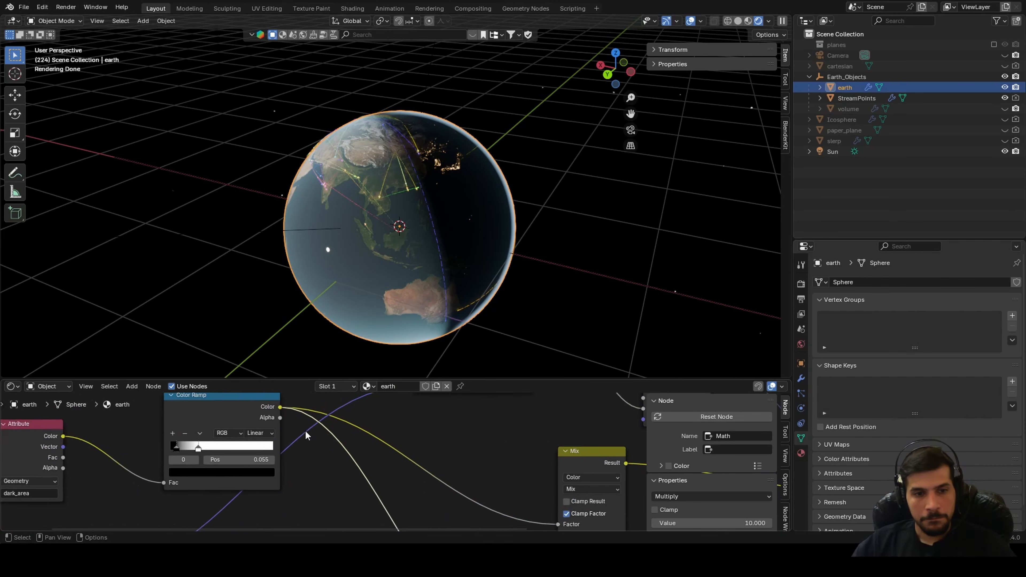
drag(152, 440, 175, 442)
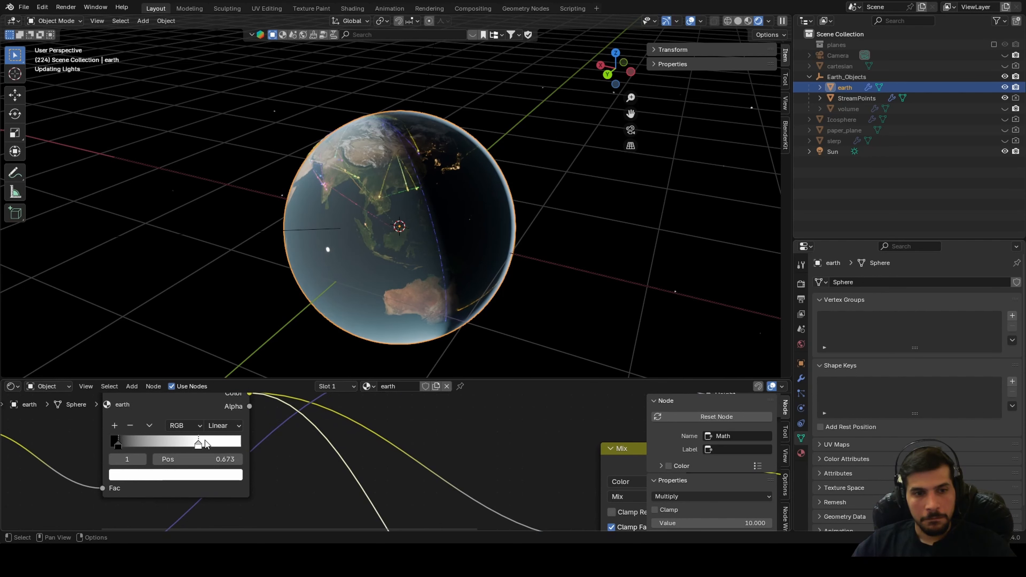
drag(256, 443, 306, 442)
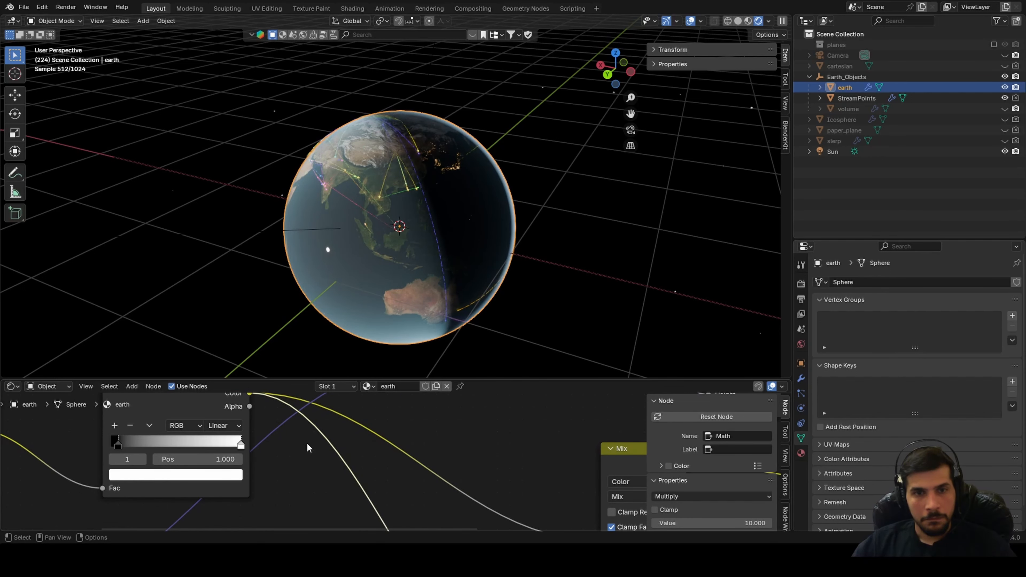
Try the black stop of the dark_area Color Ramp at about 0.273, and undo the change
middle_drag(444, 258, 474, 238)
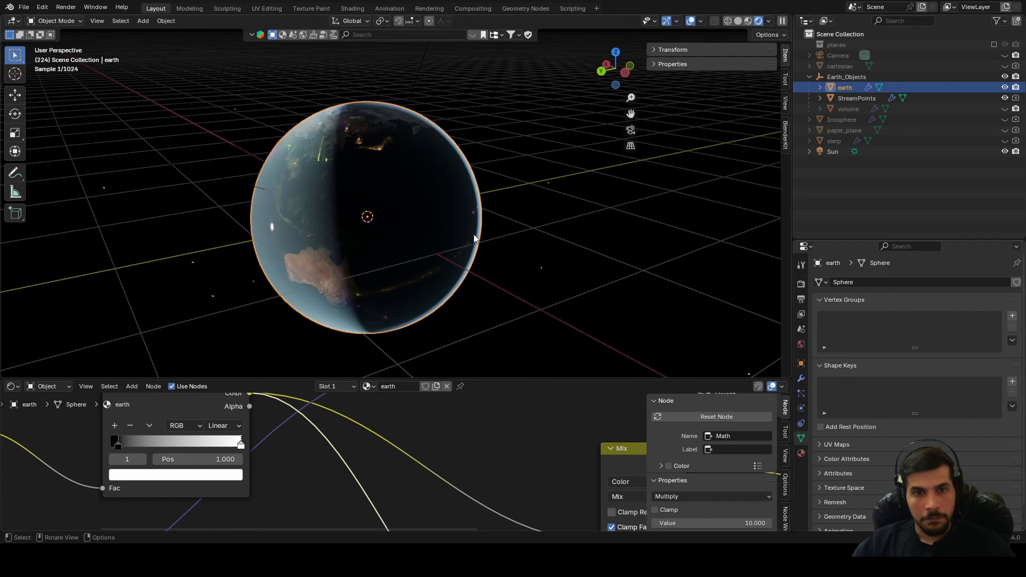
scroll(149, 458, up, 4)
drag(16, 437, 55, 437)
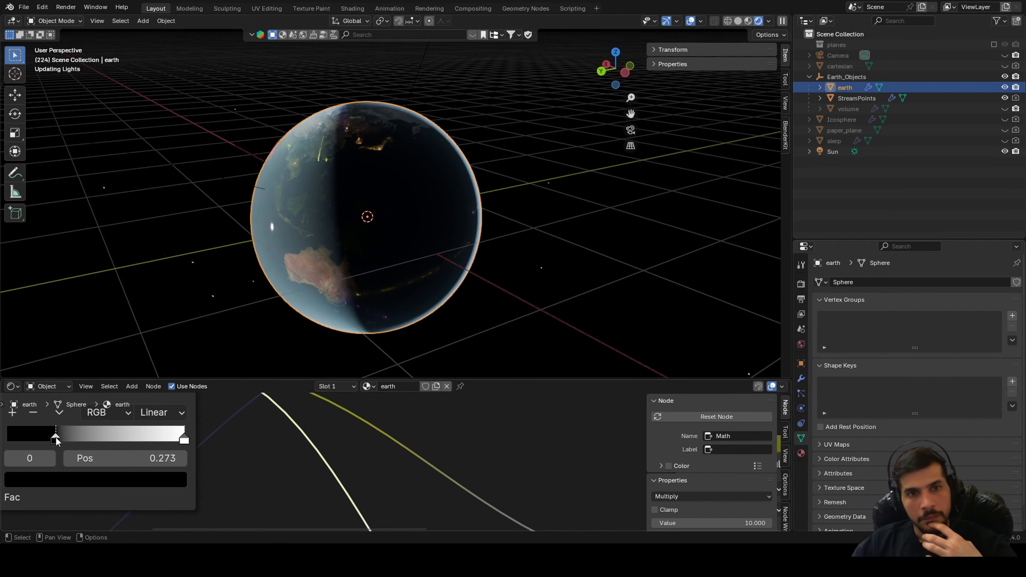
key(ctrl+z)
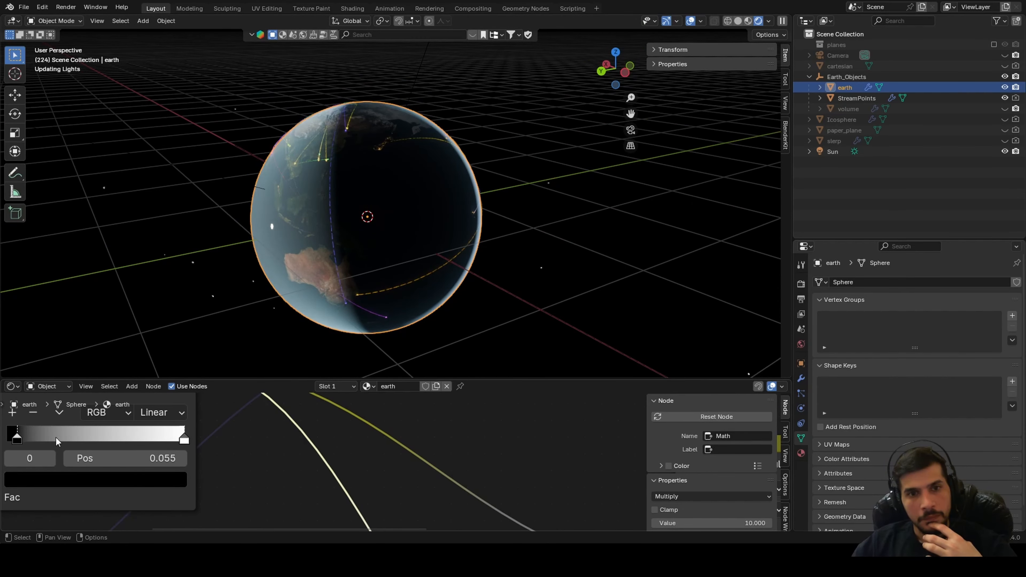
Check the city lights on the night side and make the cloud volume visible in the viewport again
middle_drag(413, 286, 213, 274)
scroll(213, 274, up, 3)
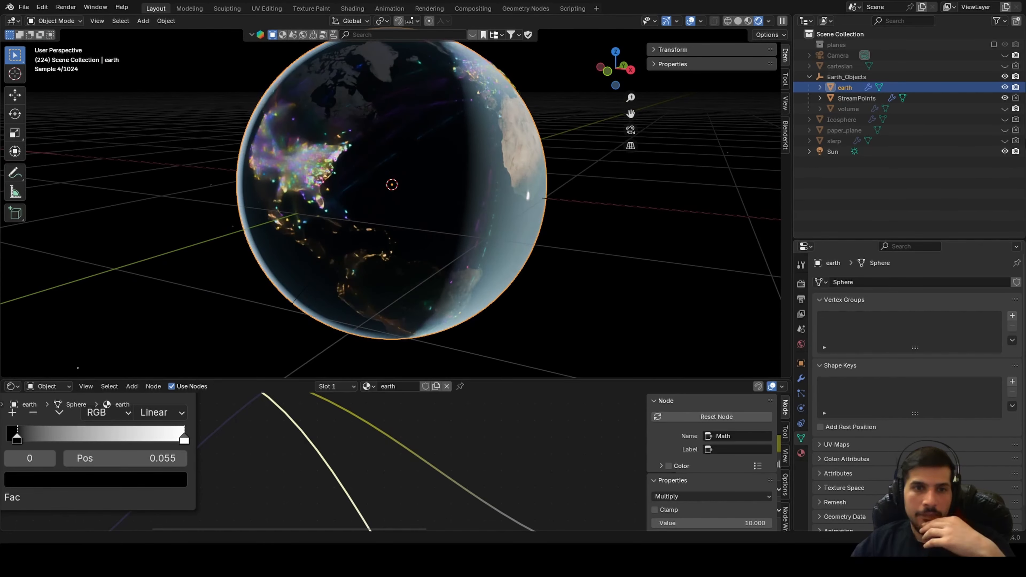
click(1004, 109)
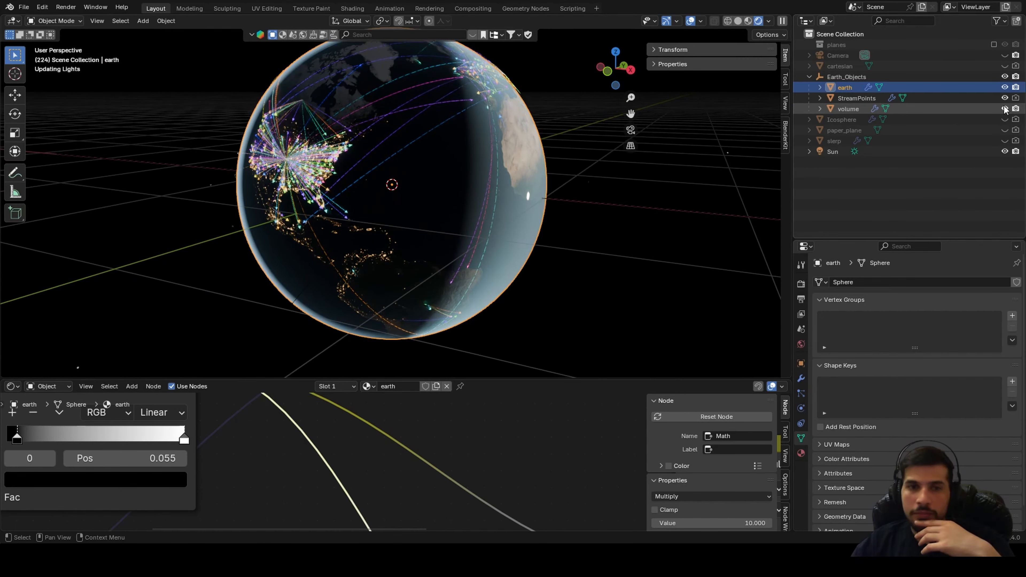
middle_drag(581, 198, 557, 188)
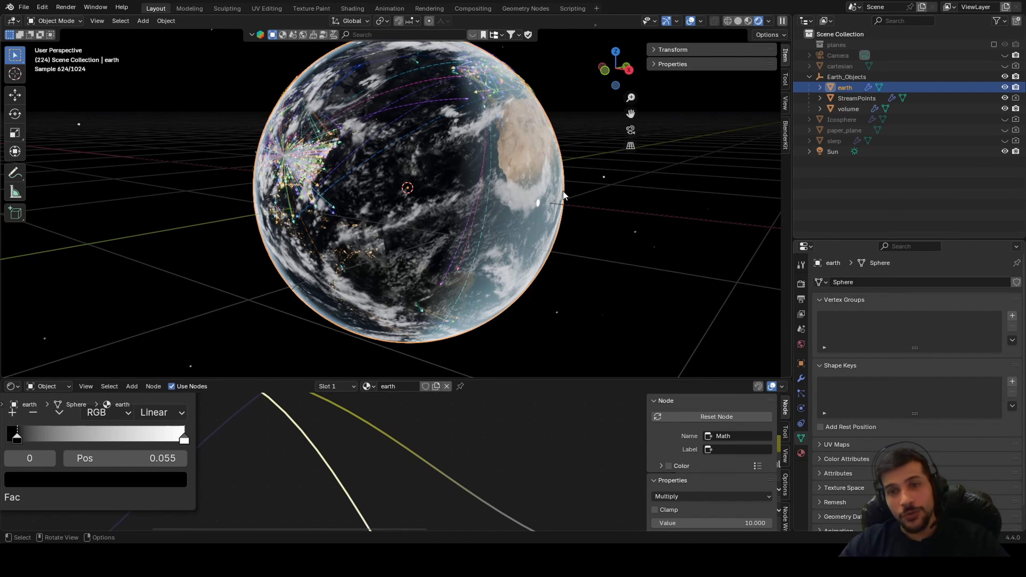
Examine the plane arrows, flight paths and clouds up close over North America, the Mediterranean and North Africa
middle_drag(561, 195, 552, 229)
shift+middle_drag(410, 233, 494, 263)
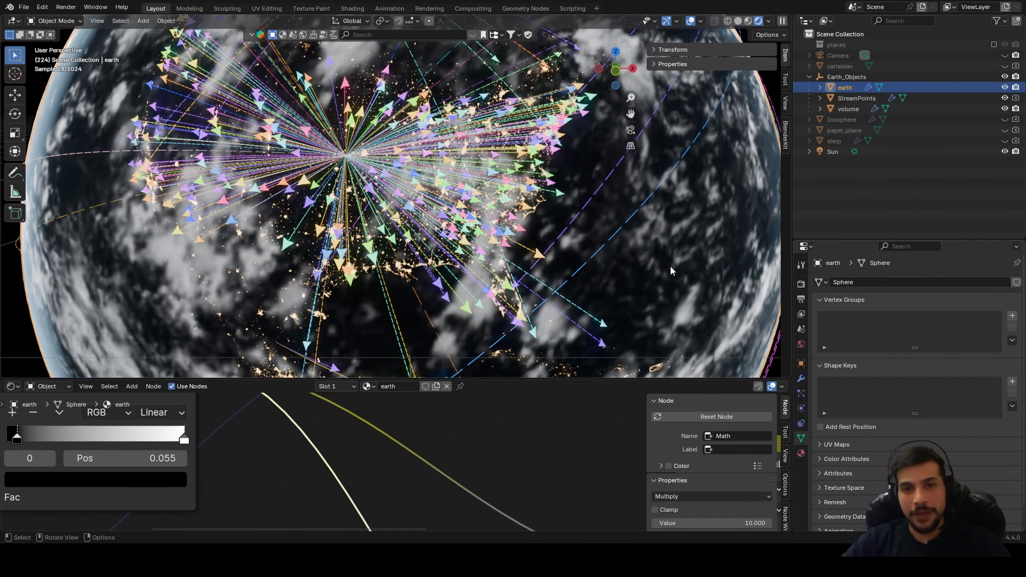
scroll(670, 269, down, 5)
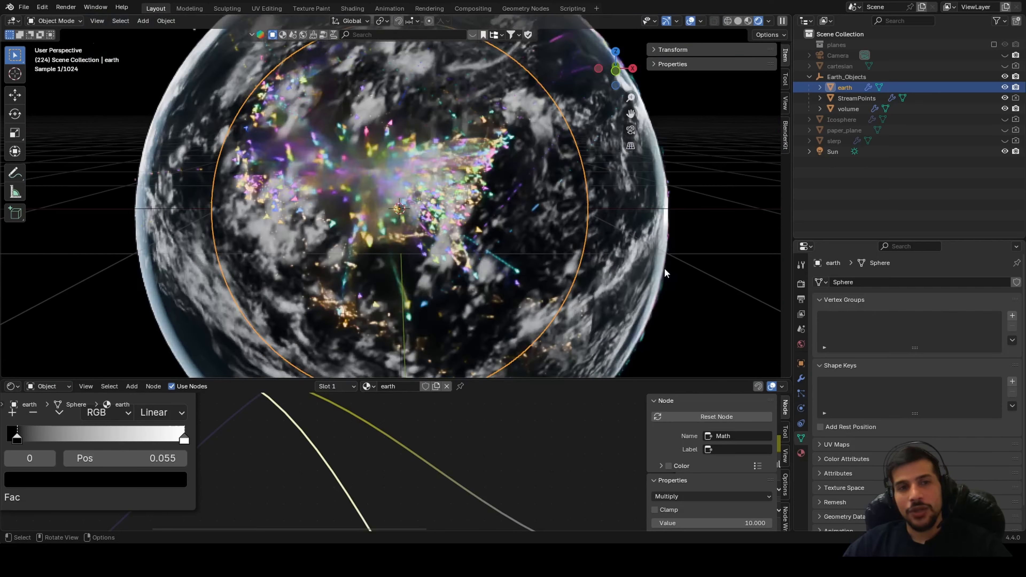
middle_drag(664, 272, 513, 289)
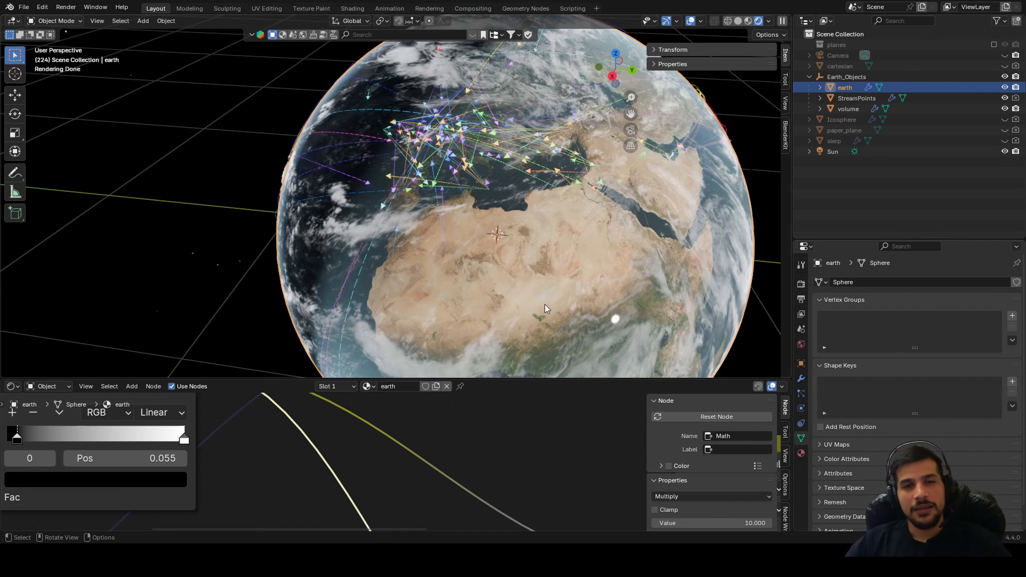
scroll(544, 305, up, 5)
shift+middle_drag(542, 264, 513, 254)
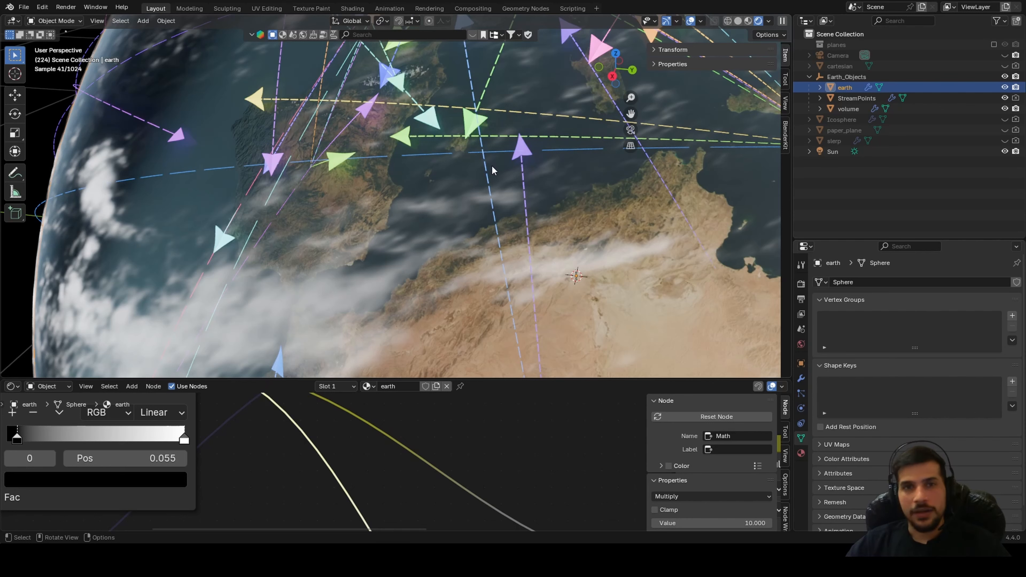
middle_drag(555, 158, 550, 203)
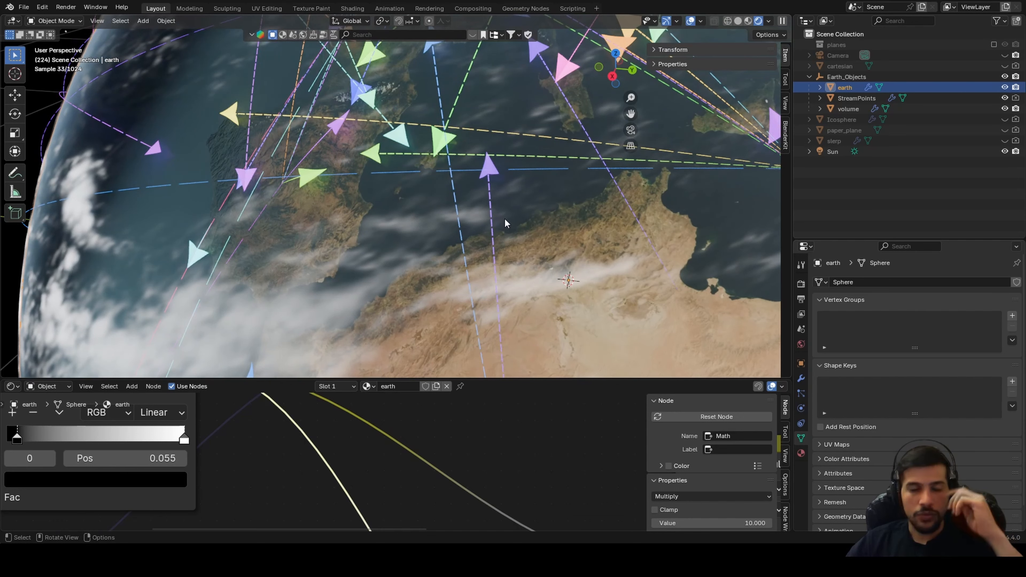
scroll(497, 217, up, 5)
scroll(492, 215, down, 6)
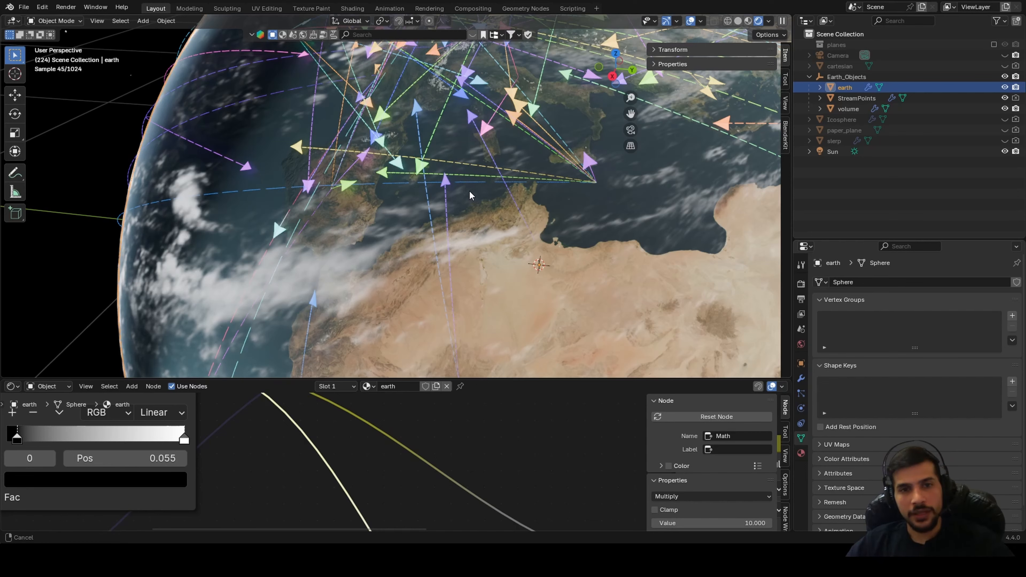
middle_drag(469, 190, 466, 181)
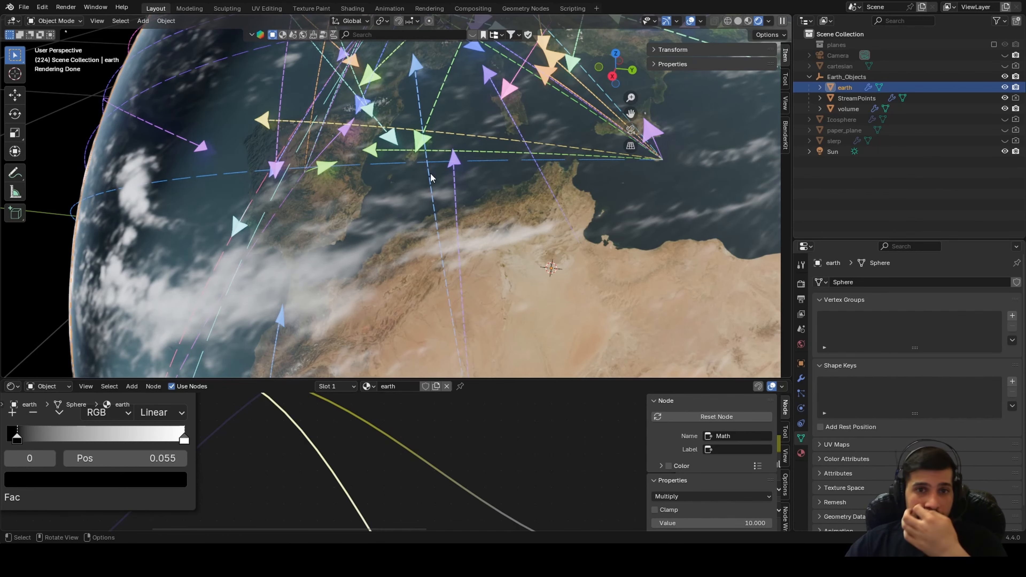
Turn off the viewport overlays to show the whole Earth without grid and selection outlines
scroll(456, 214, down, 6)
middle_drag(454, 213, 515, 236)
scroll(671, 89, down, 3)
scroll(517, 280, down, 1)
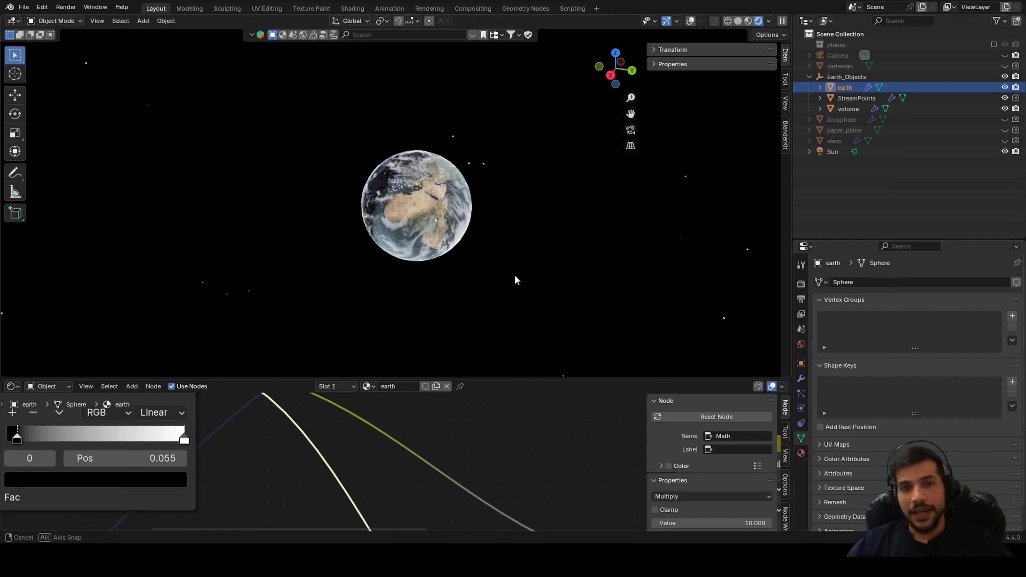
middle_drag(518, 280, 498, 305)
scroll(460, 247, up, 3)
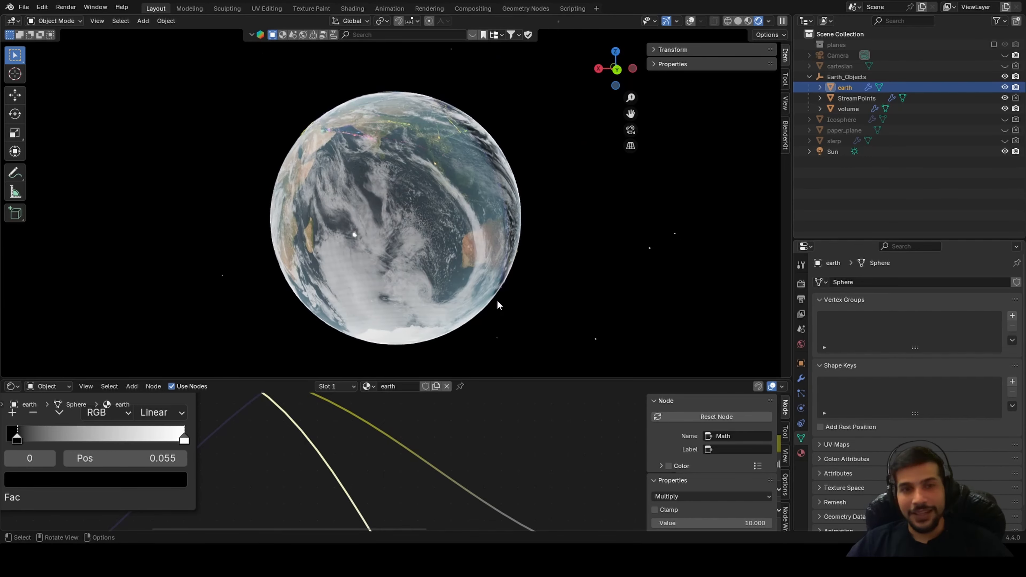
Examine the day and night sides of the Earth, with the clouds and planes over the Atlantic and Europe, near and far
middle_drag(454, 146, 252, 161)
scroll(523, 258, down, 2)
scroll(522, 259, up, 2)
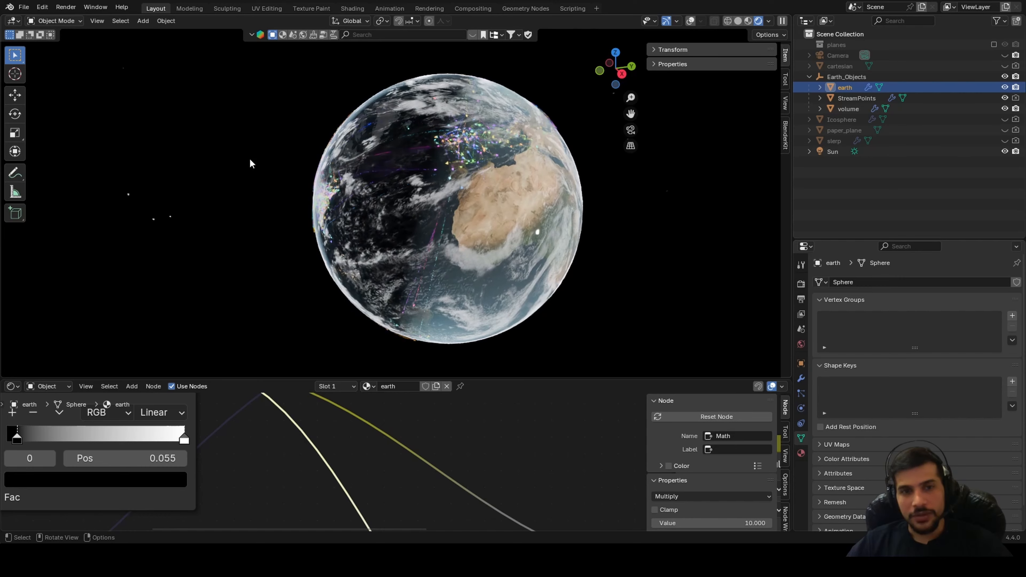
scroll(525, 314, down, 2)
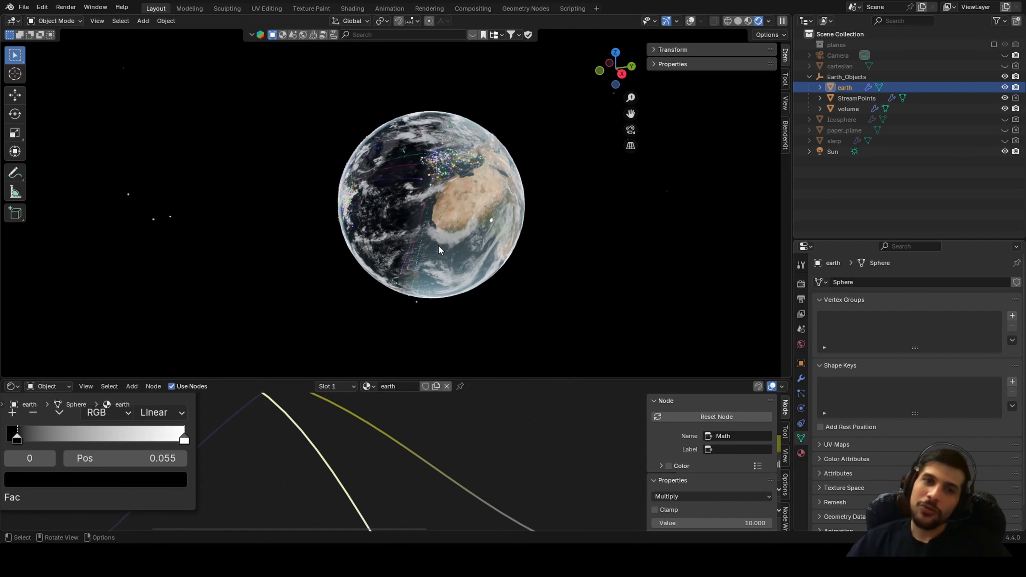
scroll(452, 251, up, 5)
scroll(454, 250, down, 3)
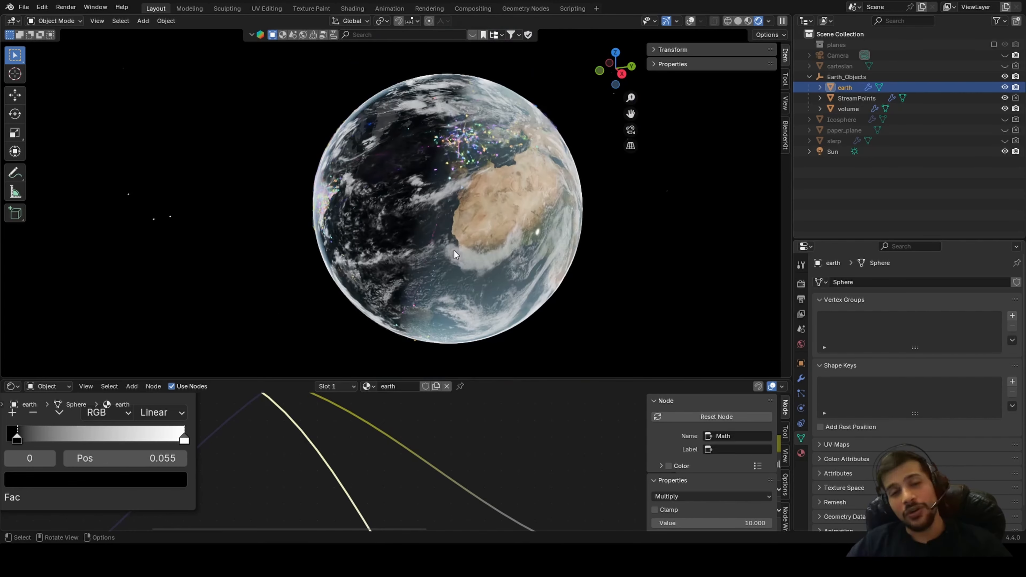
scroll(453, 250, up, 6)
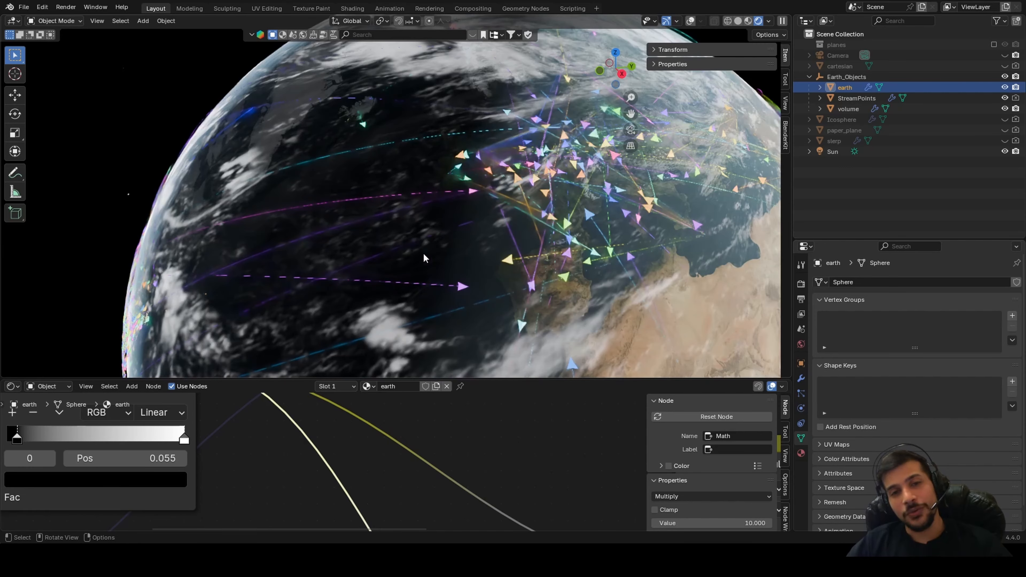
scroll(359, 242, down, 5)
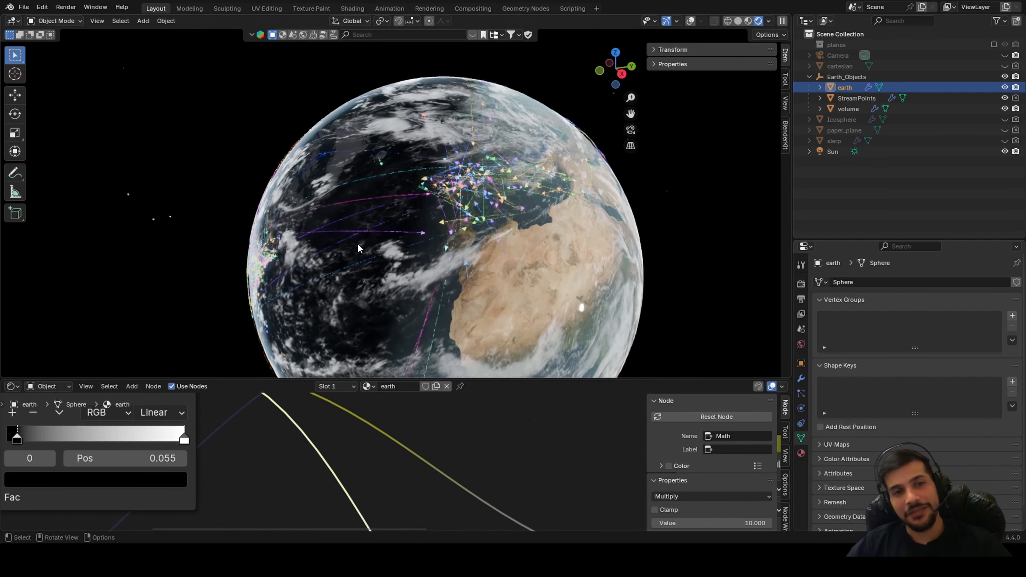
Frame Africa and Europe in the 3D view and enlarge the shader editor area below it
scroll(359, 248, down, 4)
middle_drag(360, 248, 498, 282)
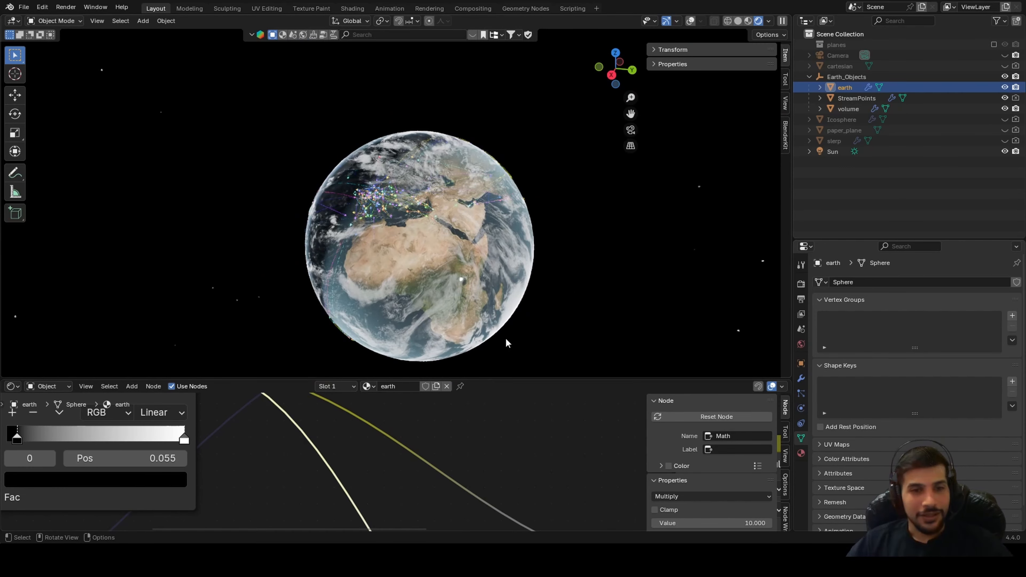
drag(488, 379, 488, 287)
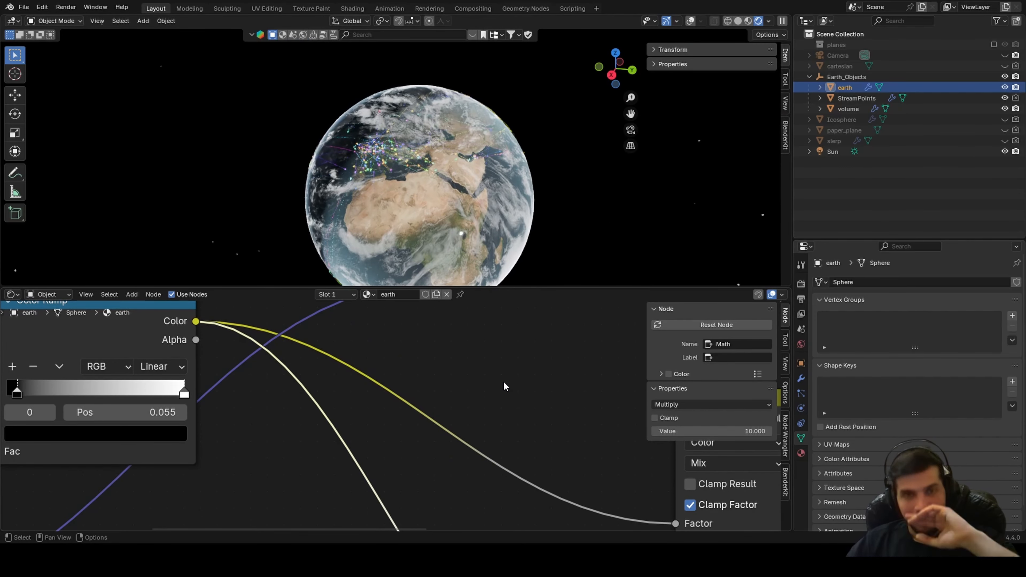